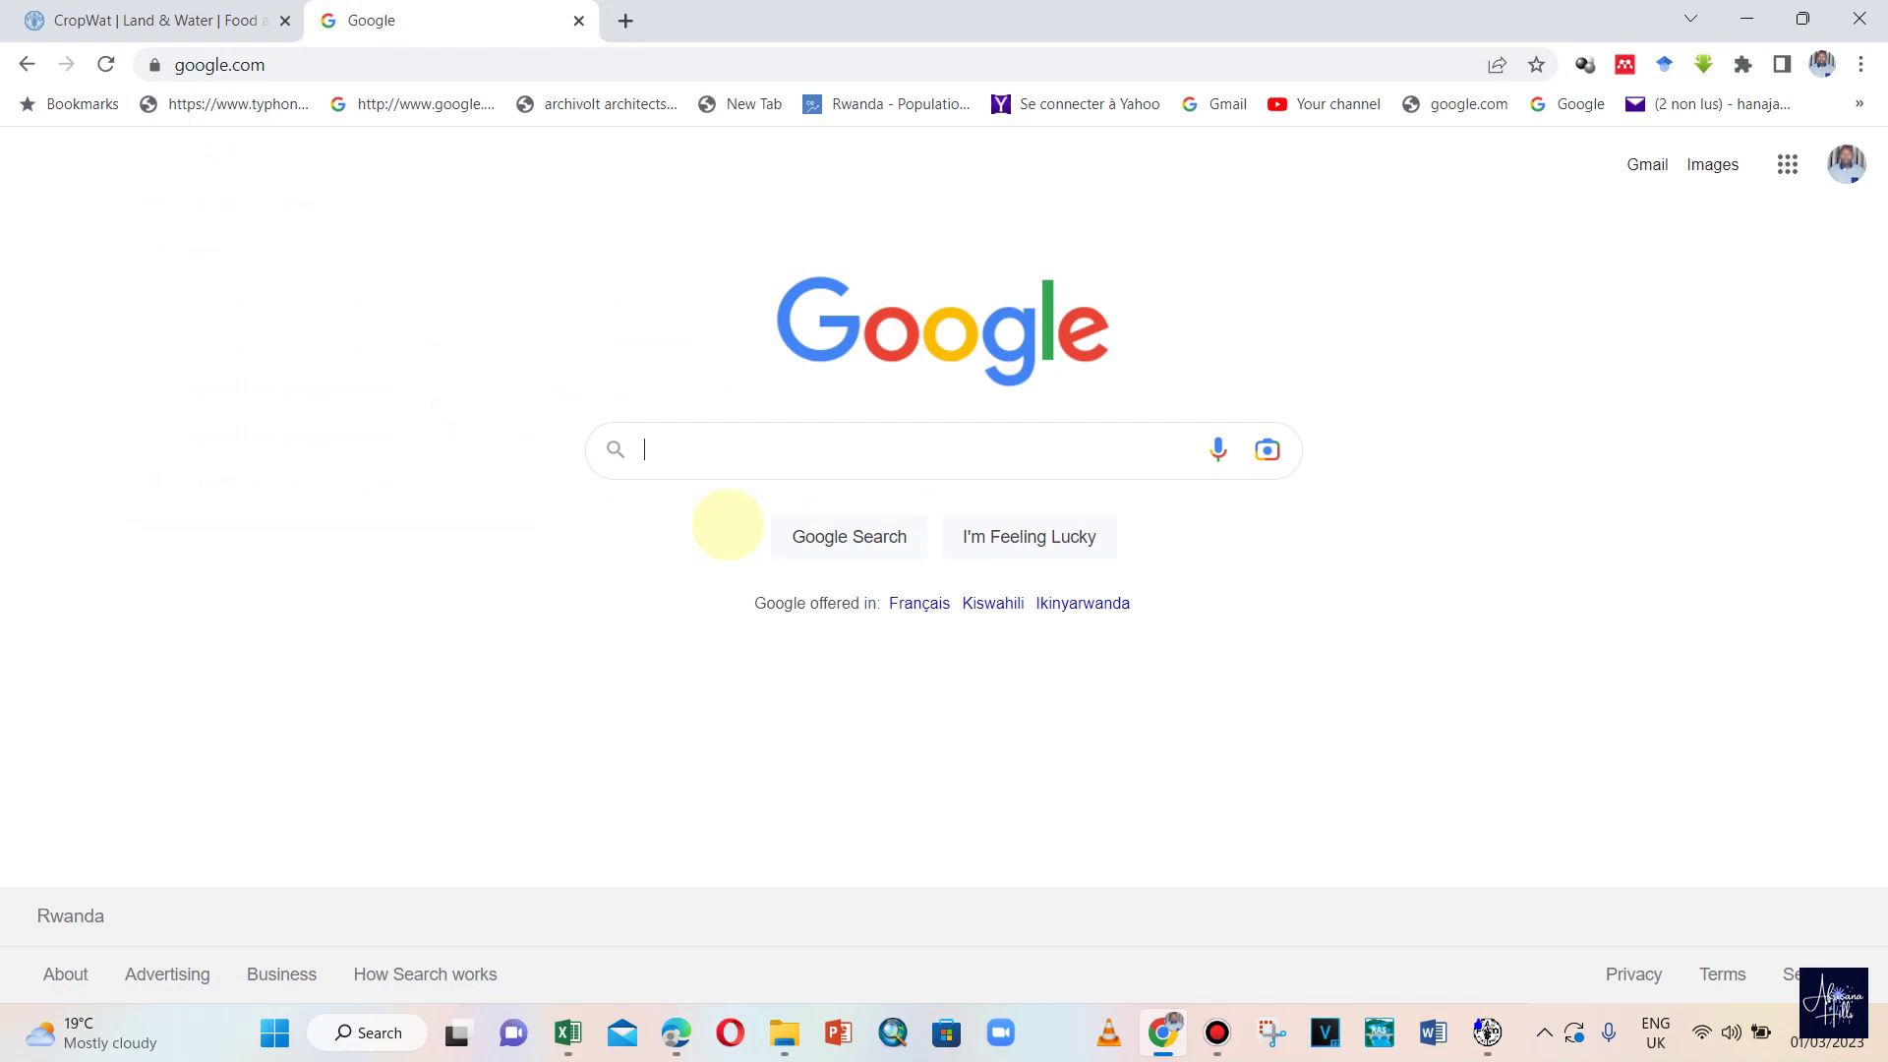
- Search Google for cropwat and open FAO's CropWat | Land & Water page, keeping only one tab of it
text(cropwat)
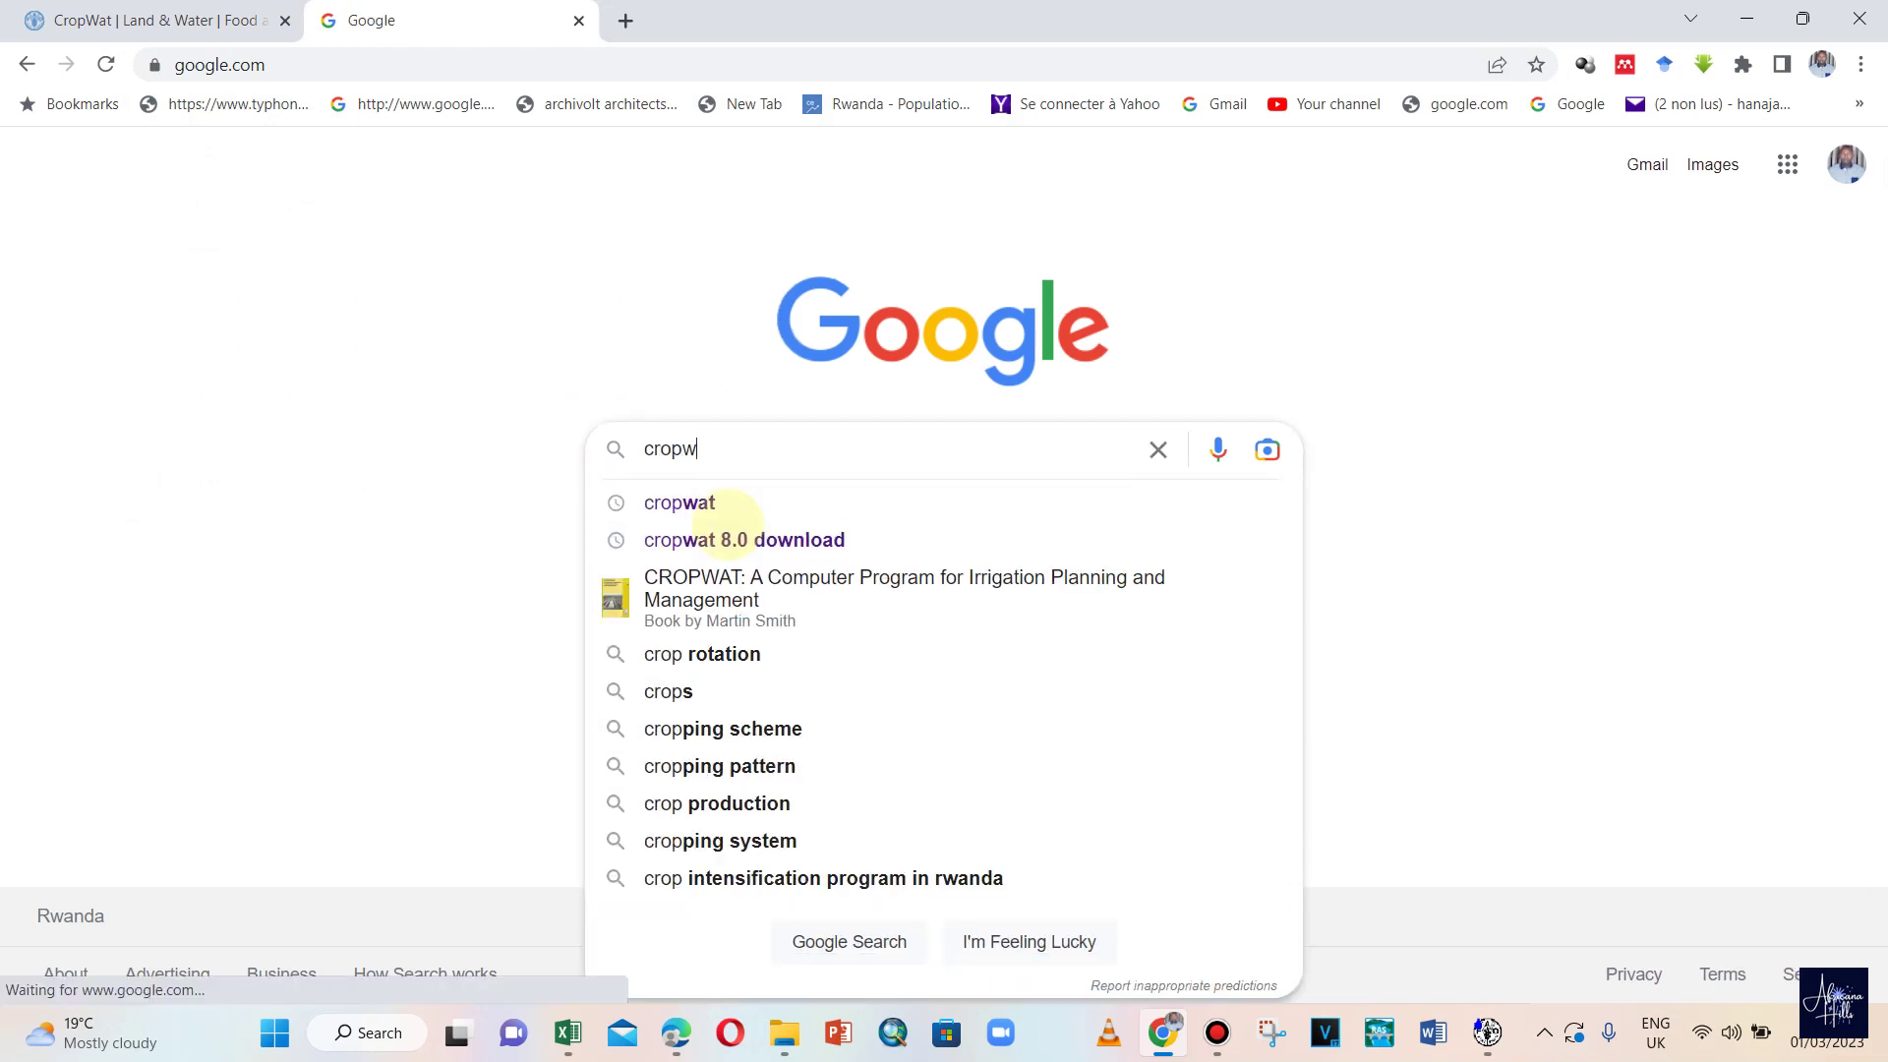
click(728, 515)
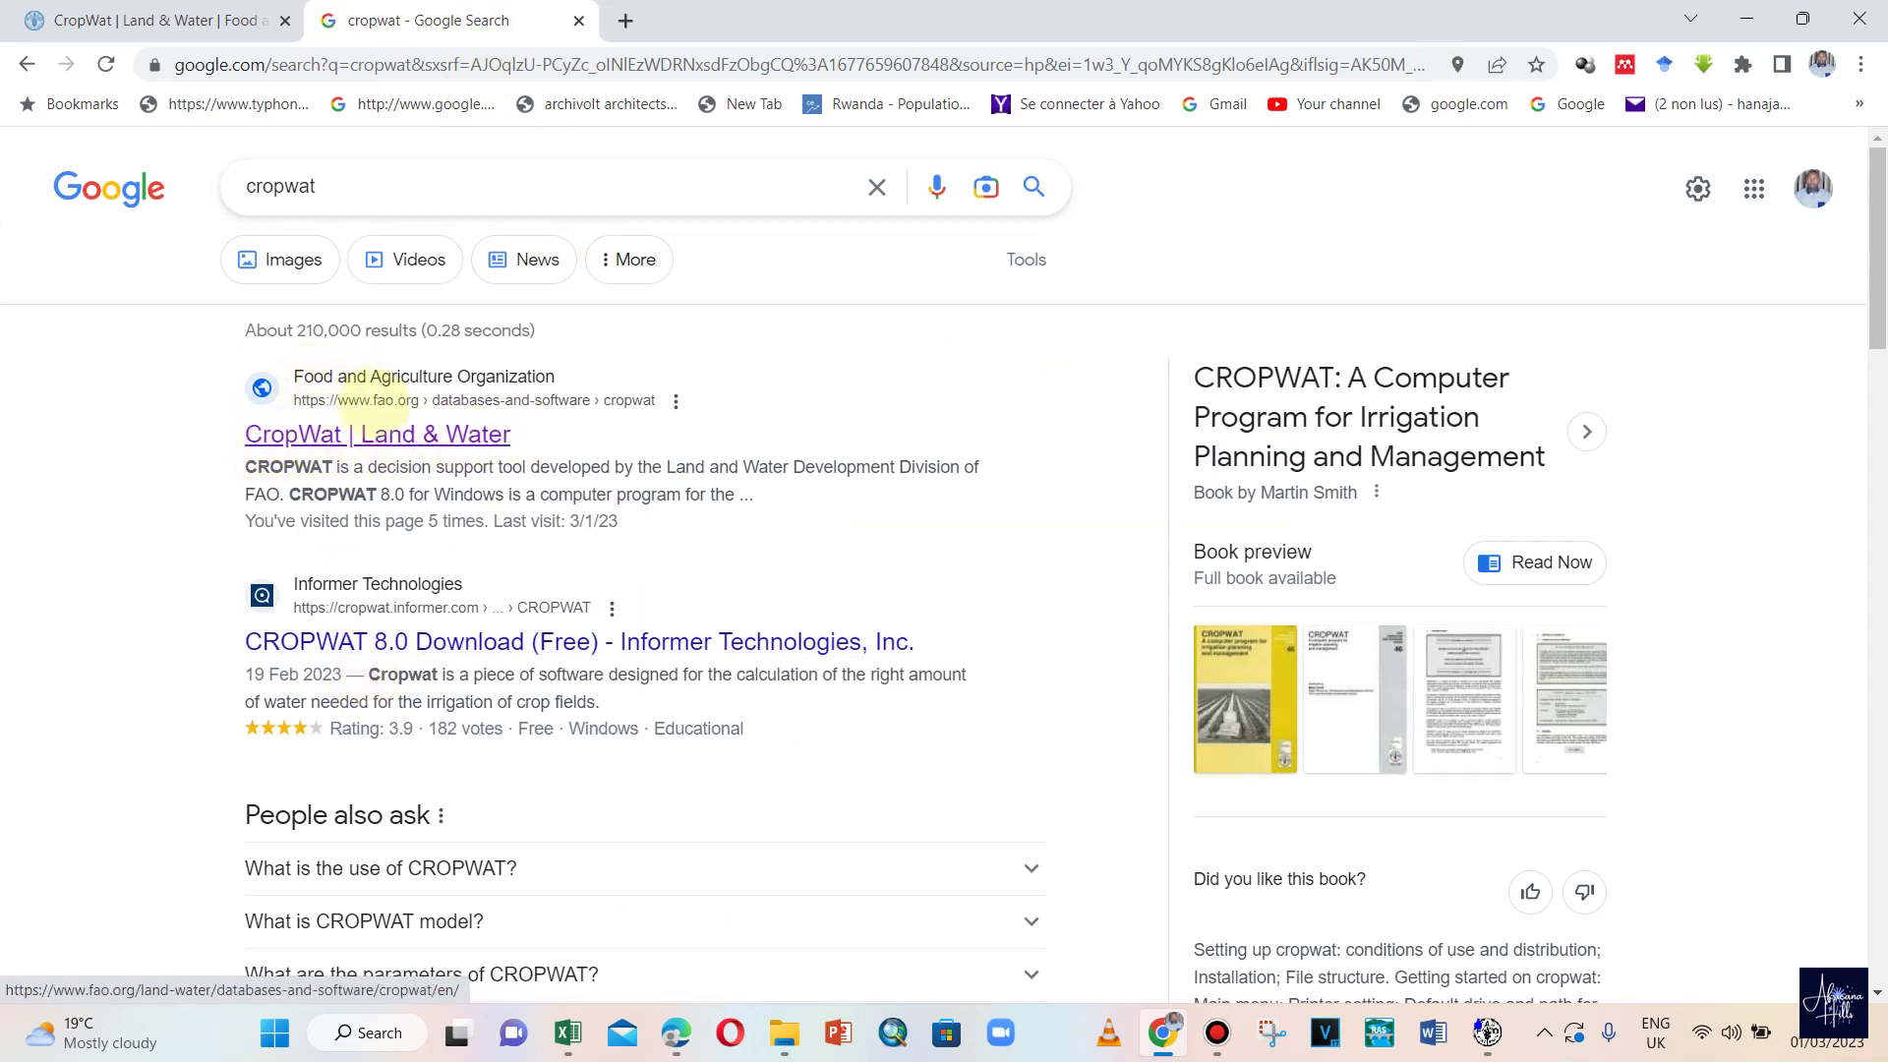
click(389, 434)
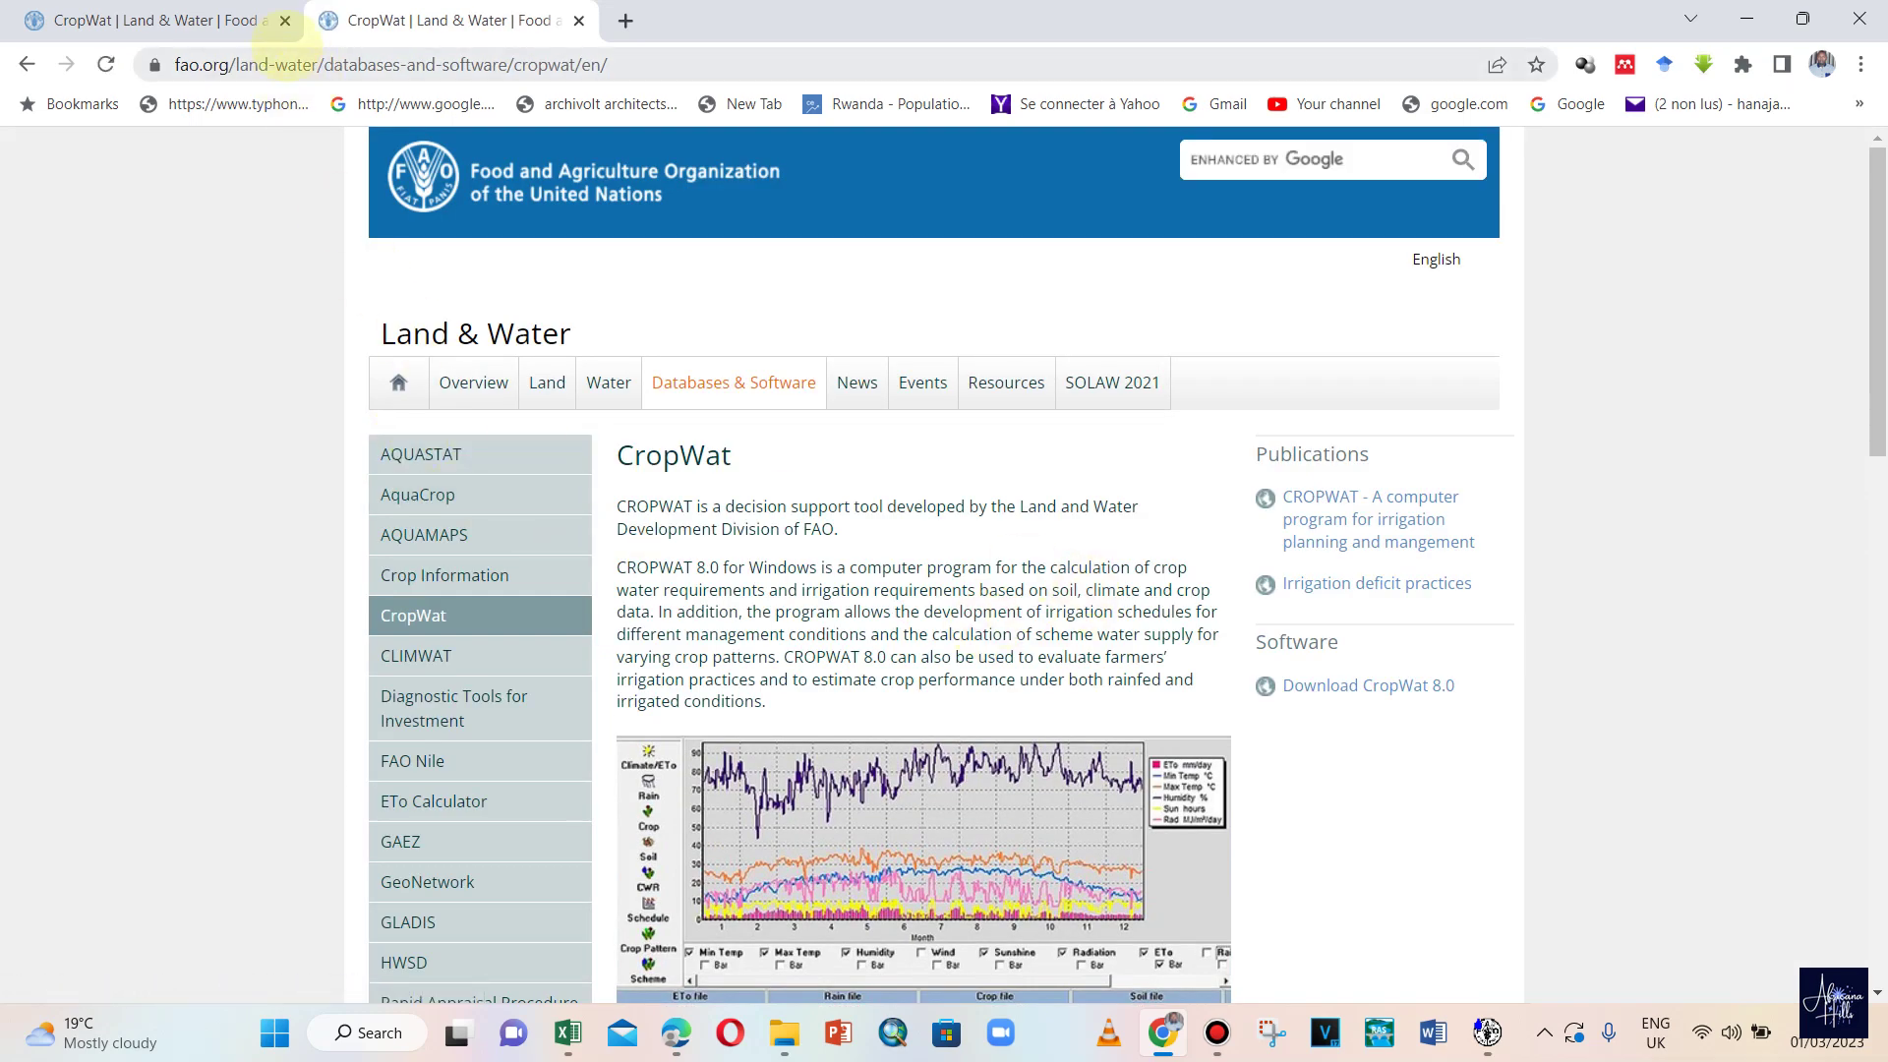
click(285, 21)
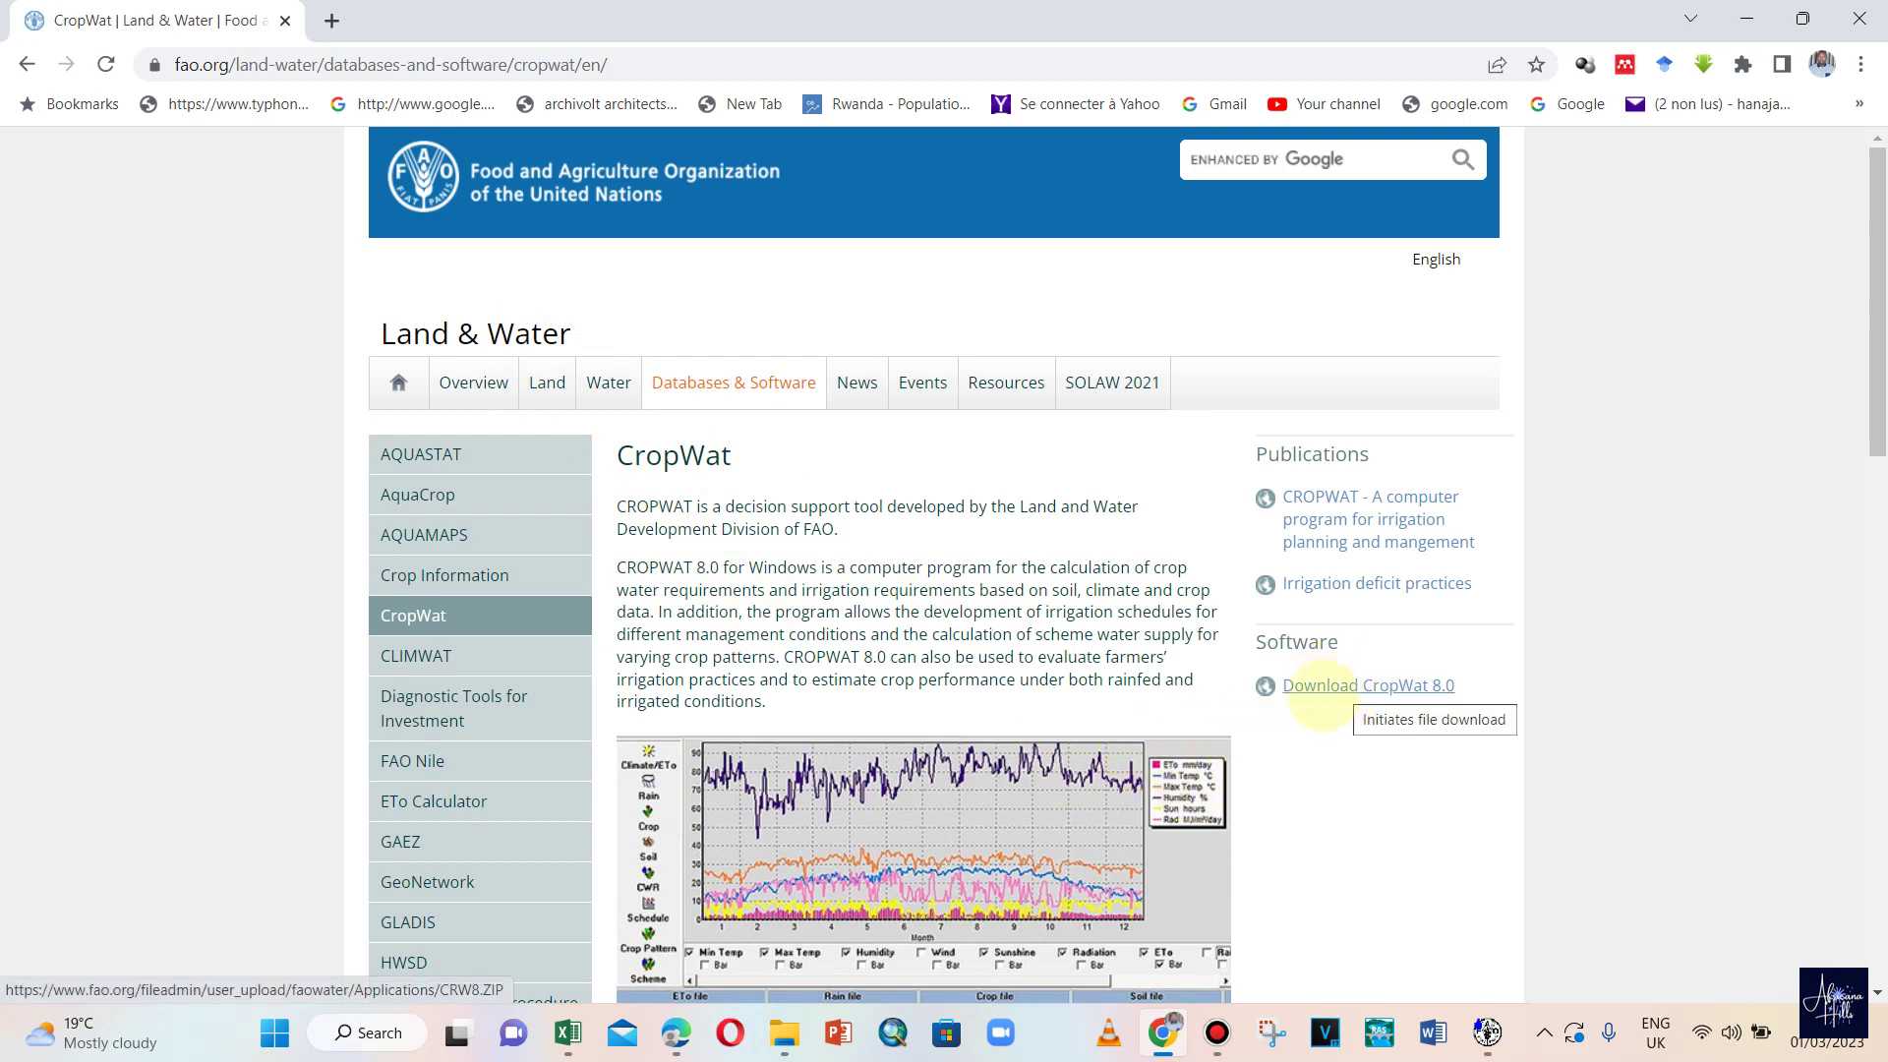
- Download CropWat 8.0 from the Software section of the FAO page and dismiss the download notice
click(1369, 689)
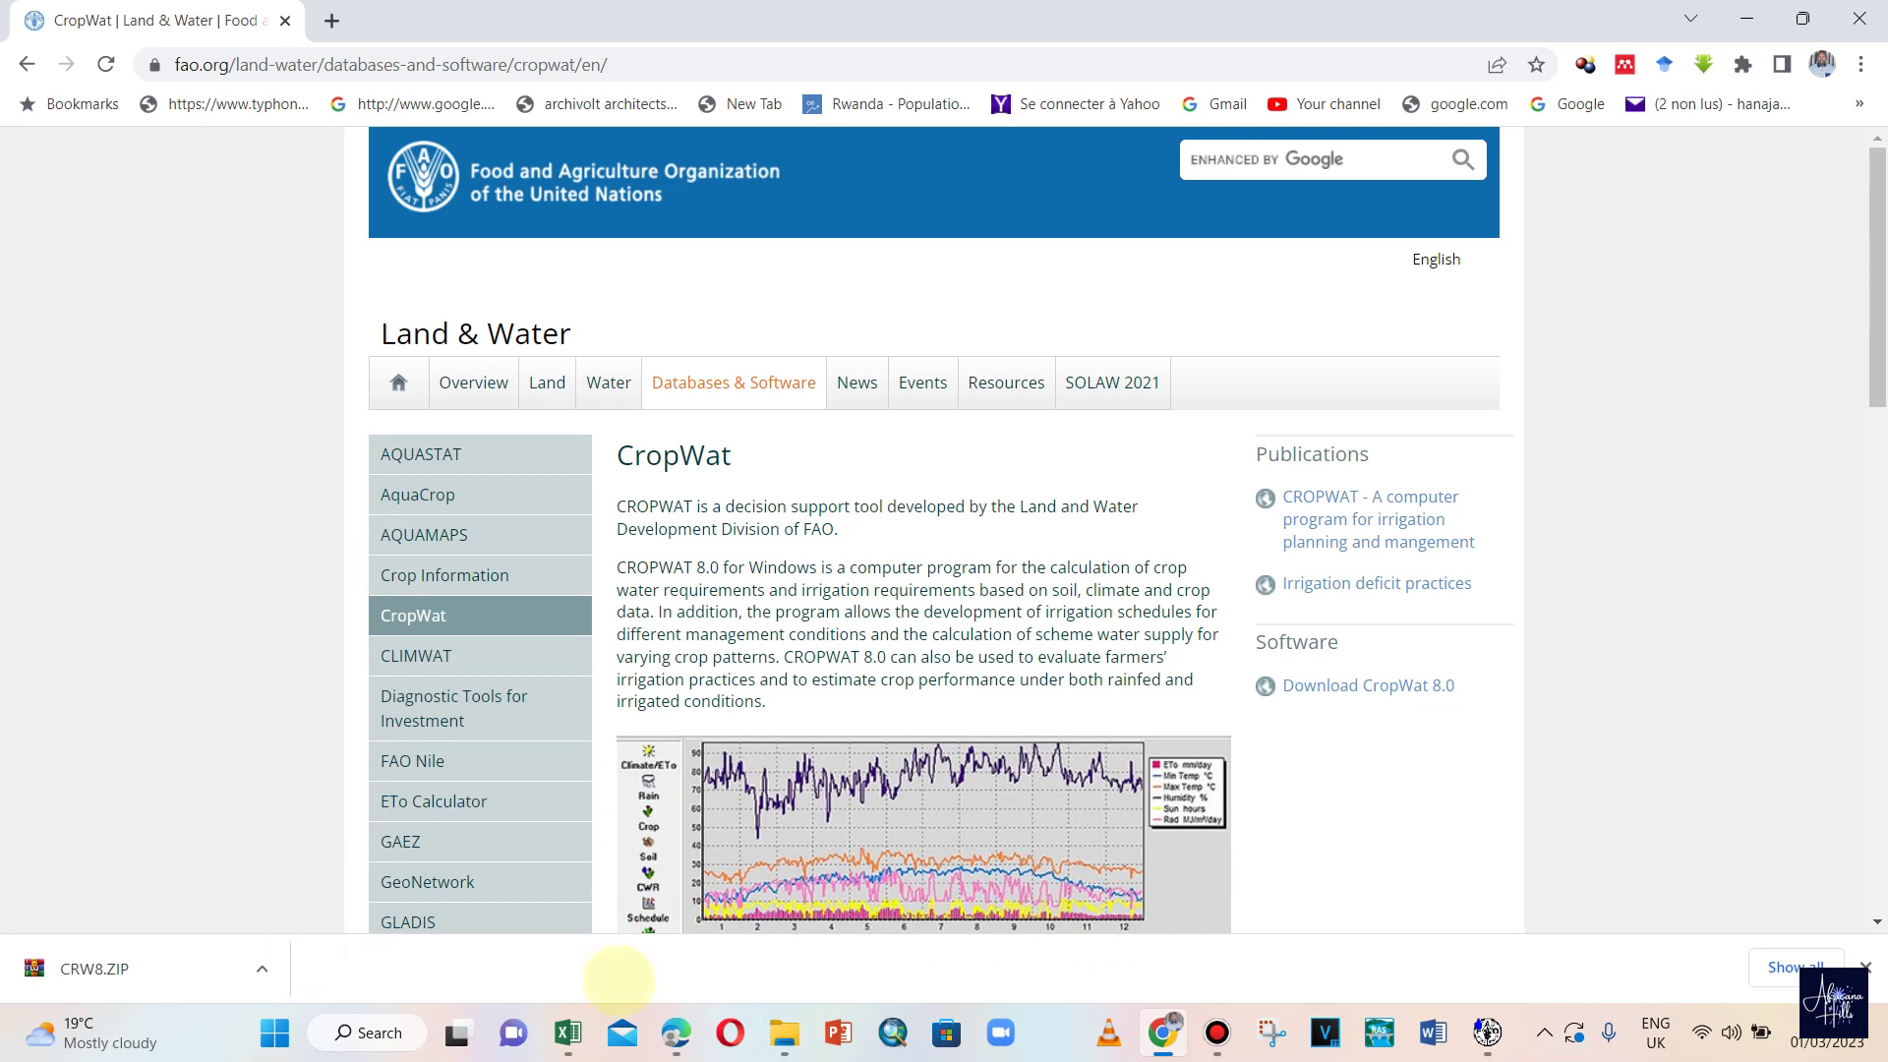
click(1865, 968)
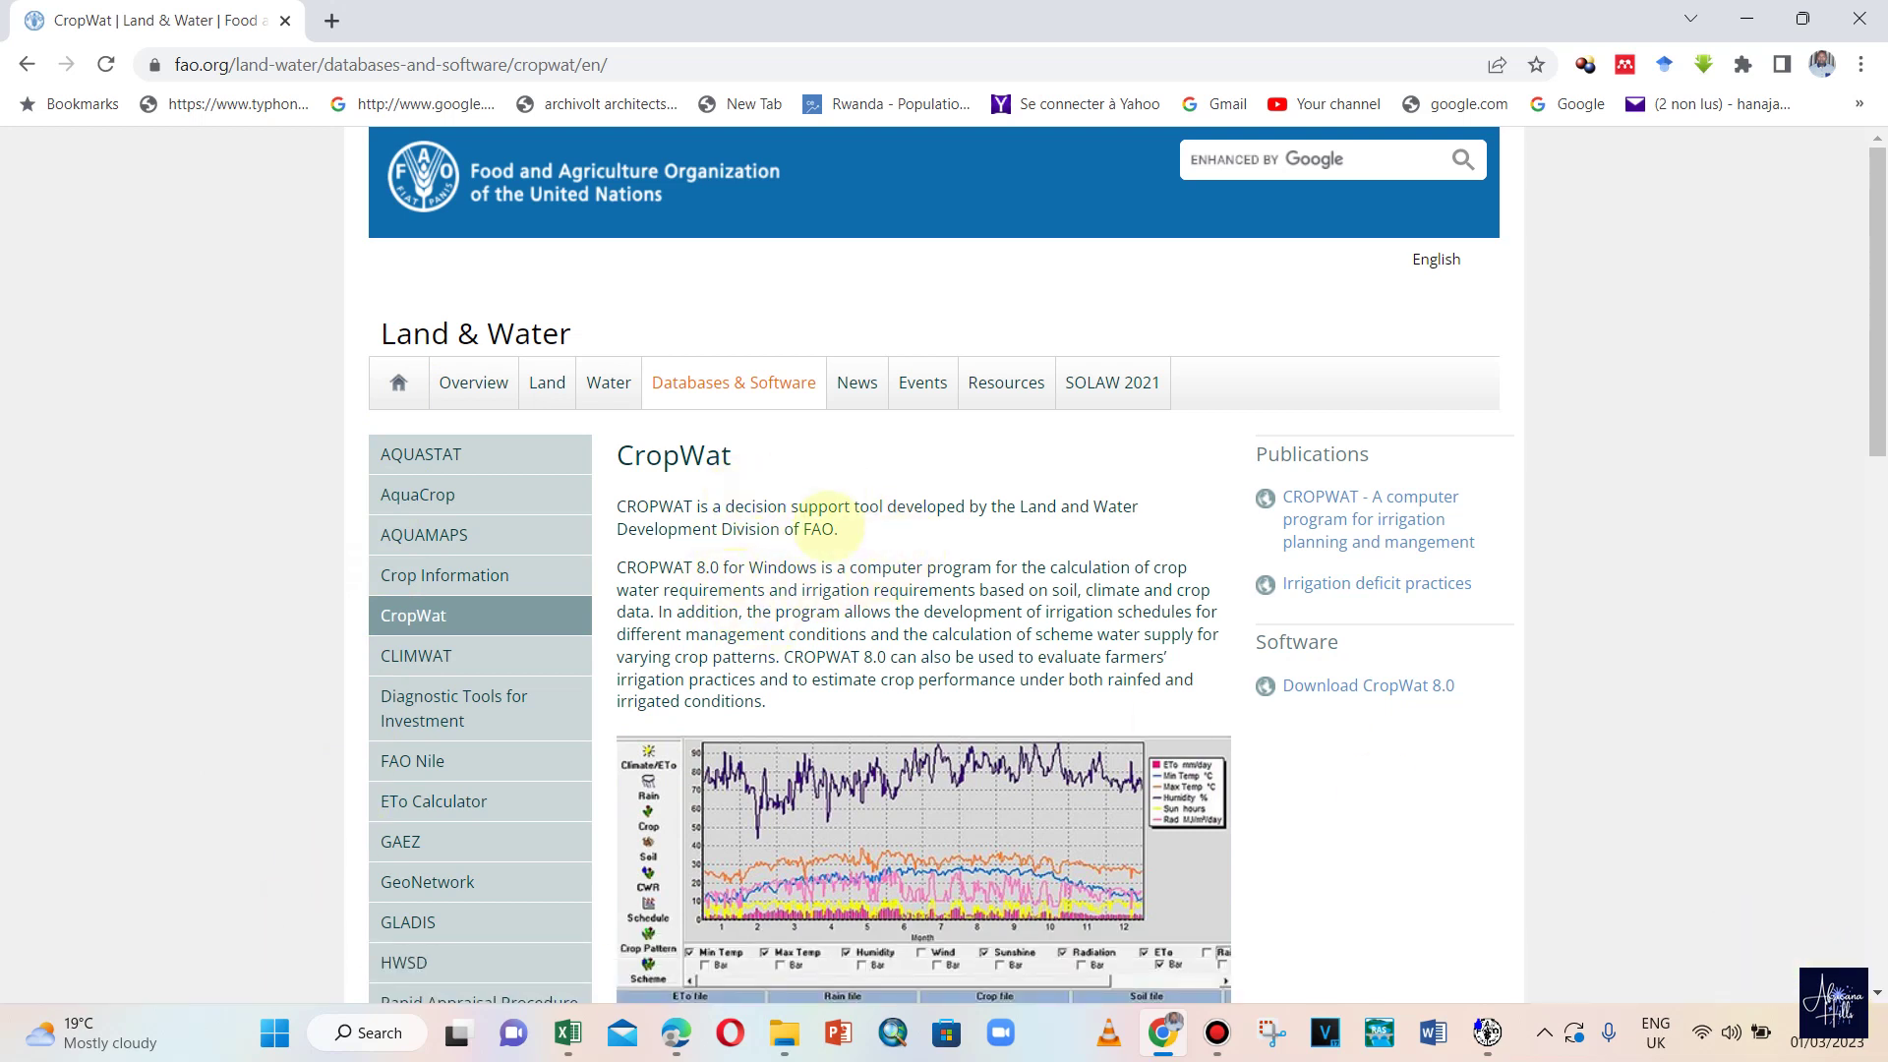
scroll(974, 644, down, 2)
scroll(973, 644, up, 2)
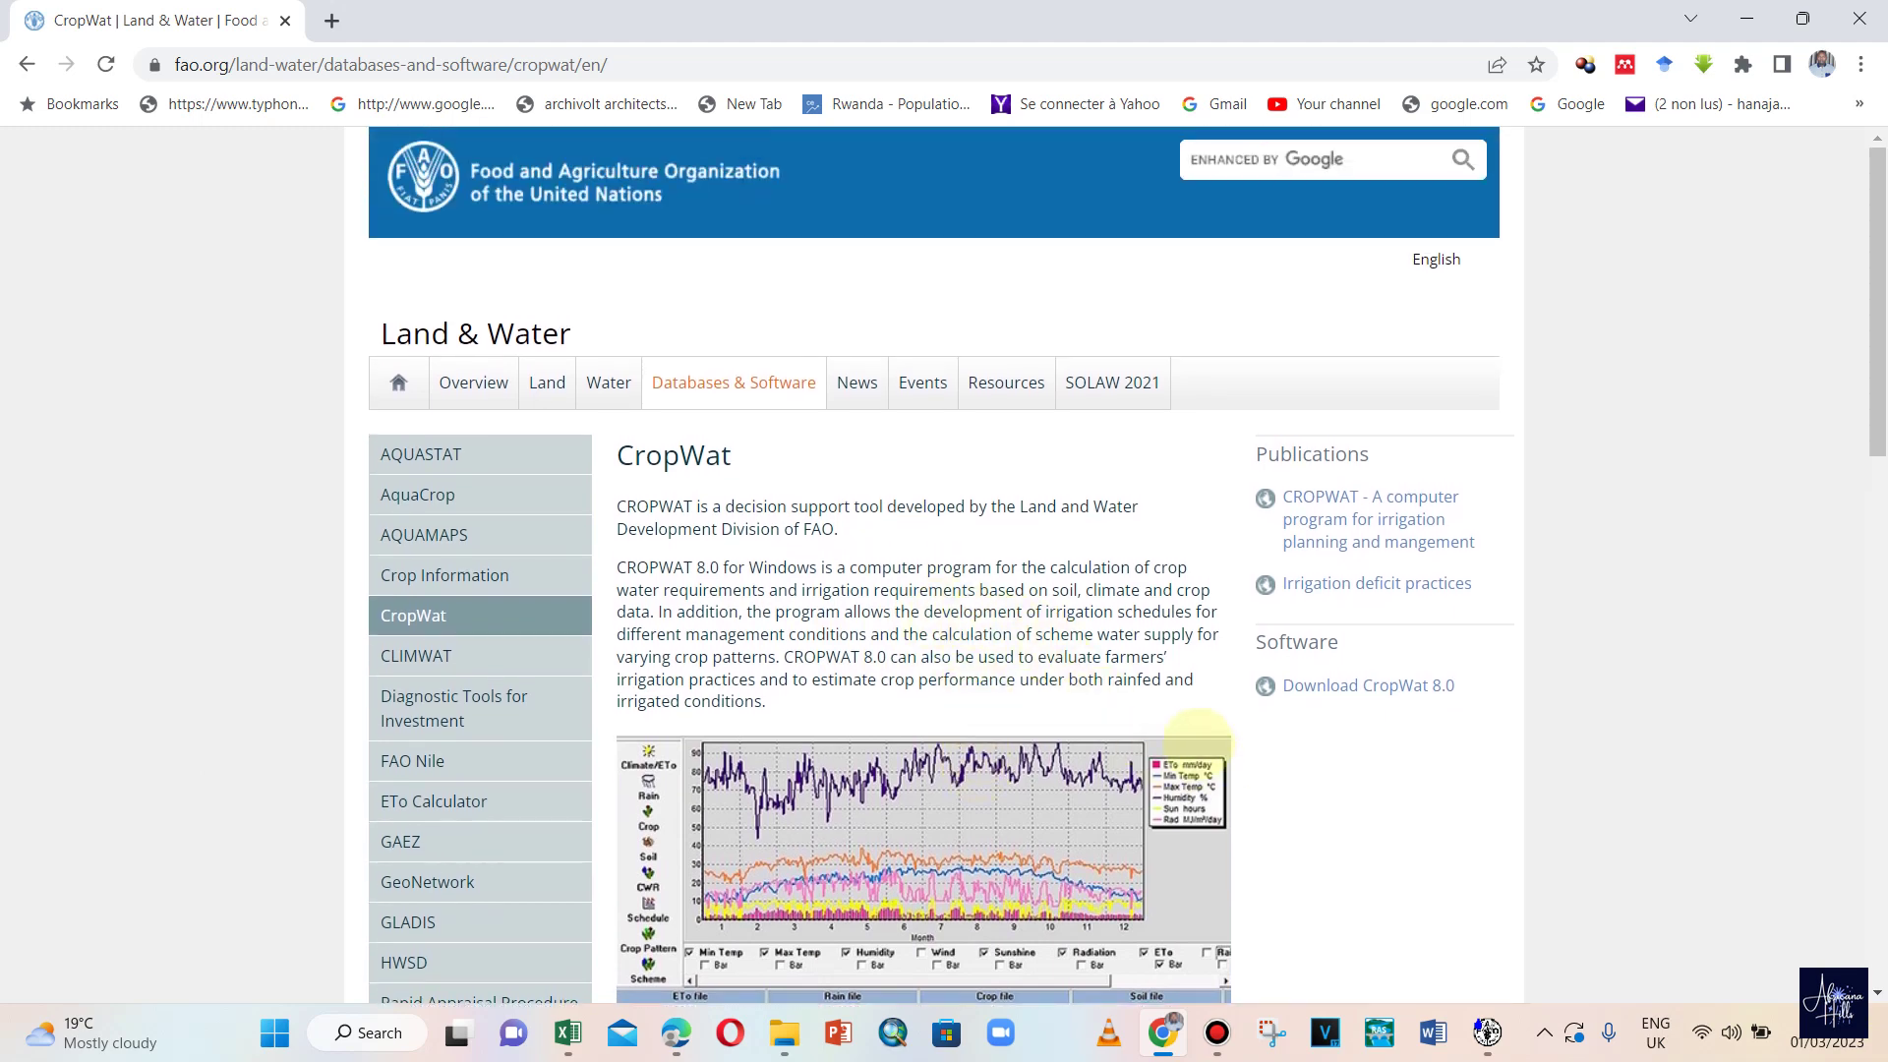
- Close the open CROPWAT session and relaunch CROPWAT 8.0 from the desktop
key(super+d)
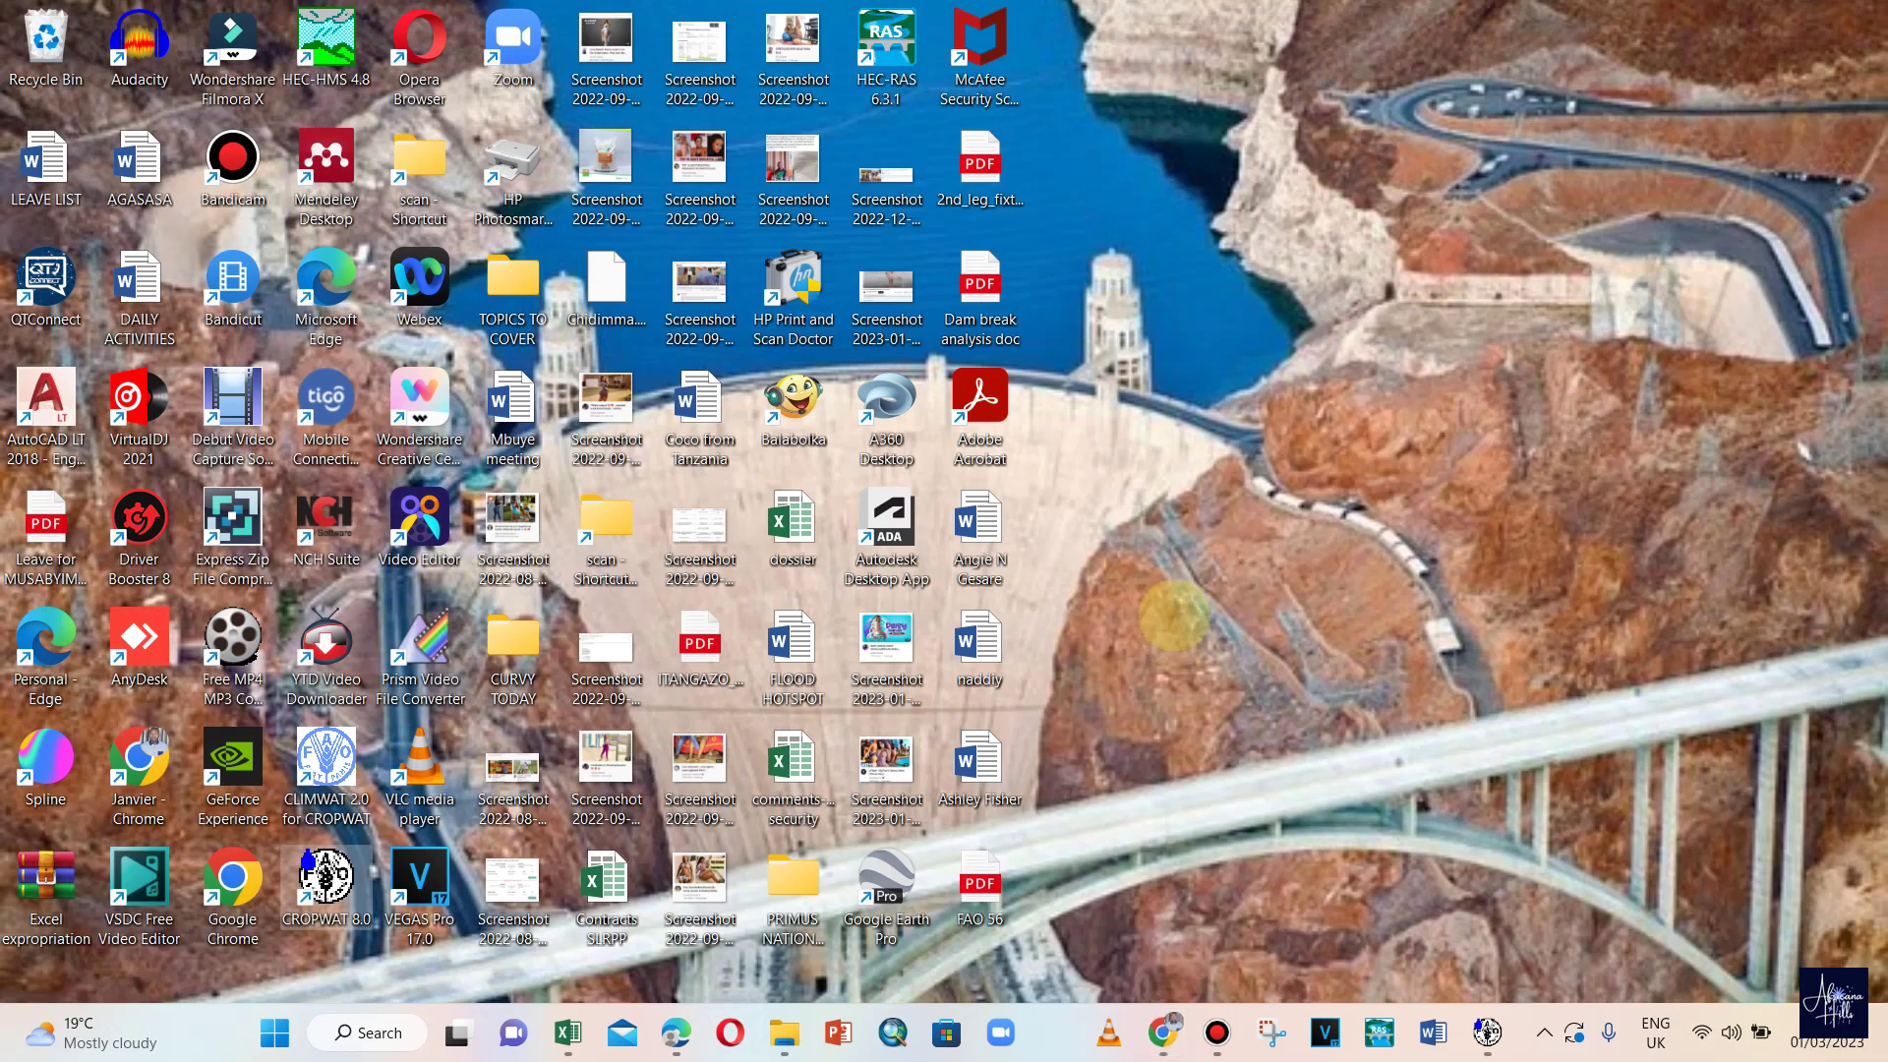
click(1487, 1032)
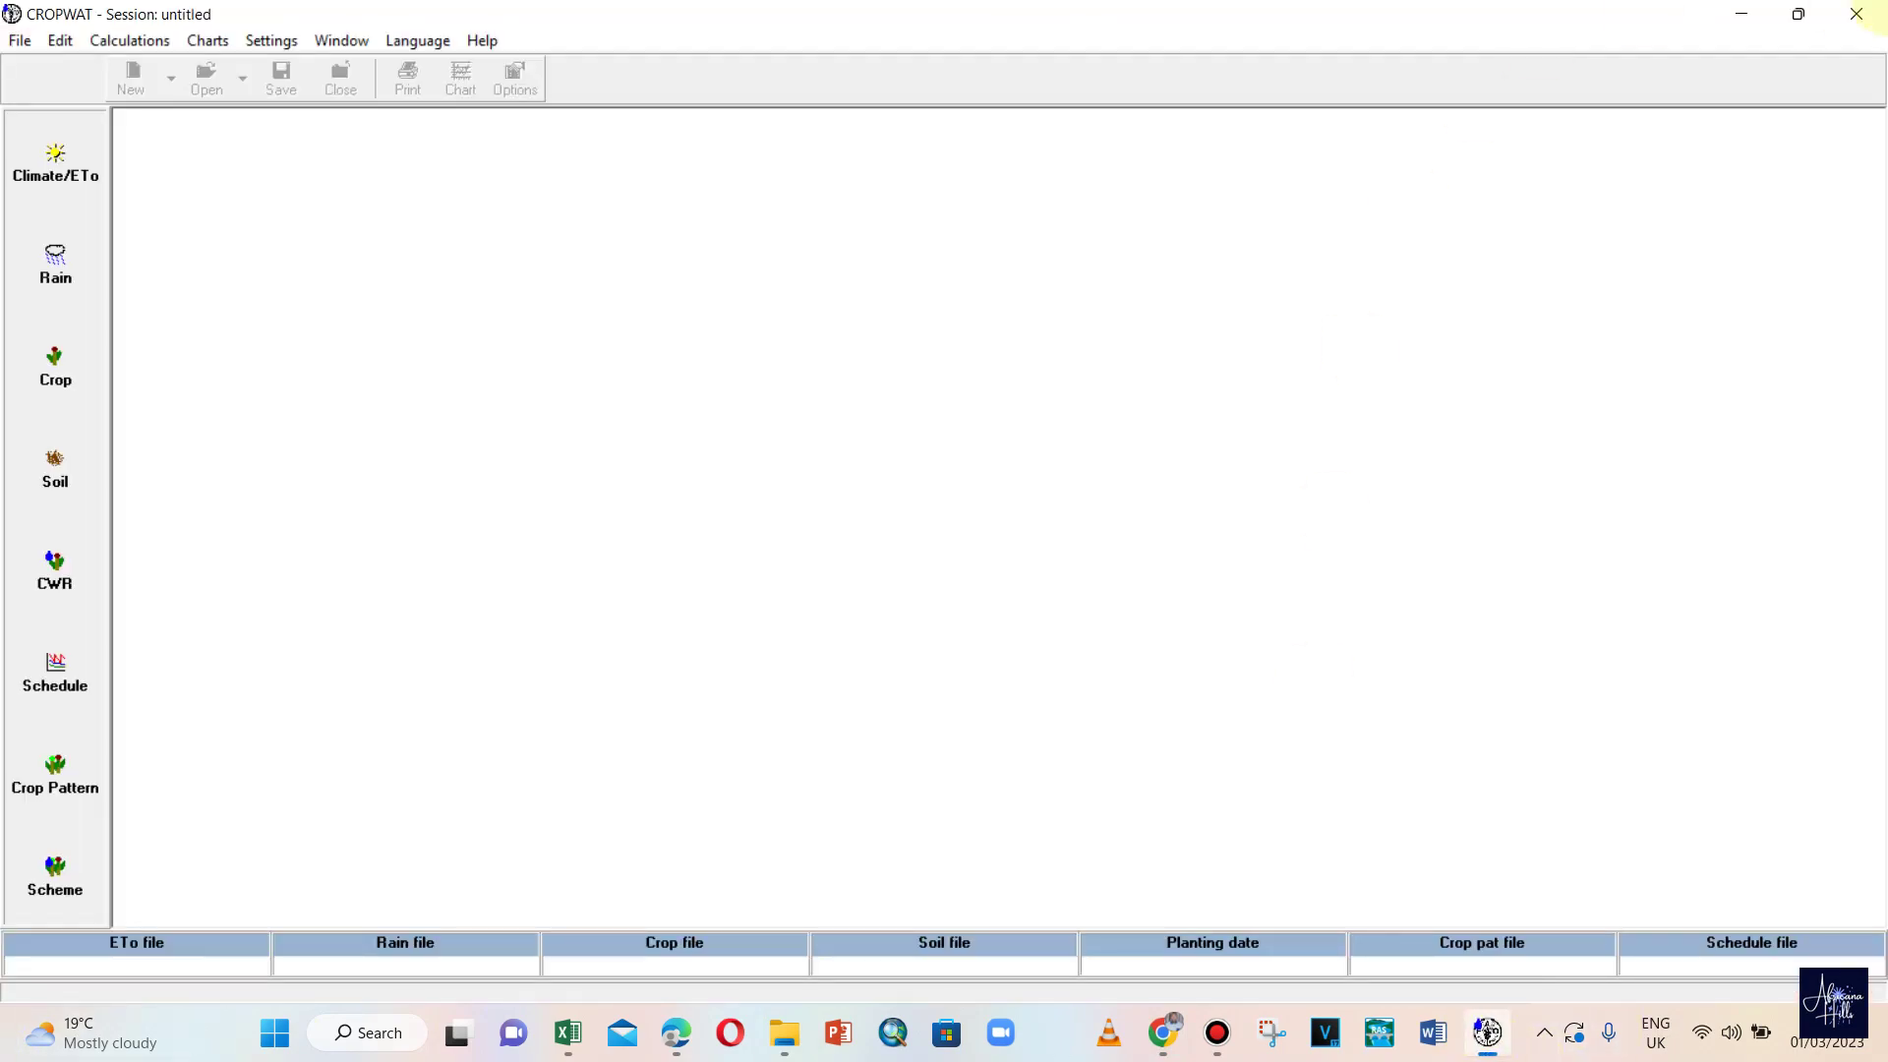
click(1856, 14)
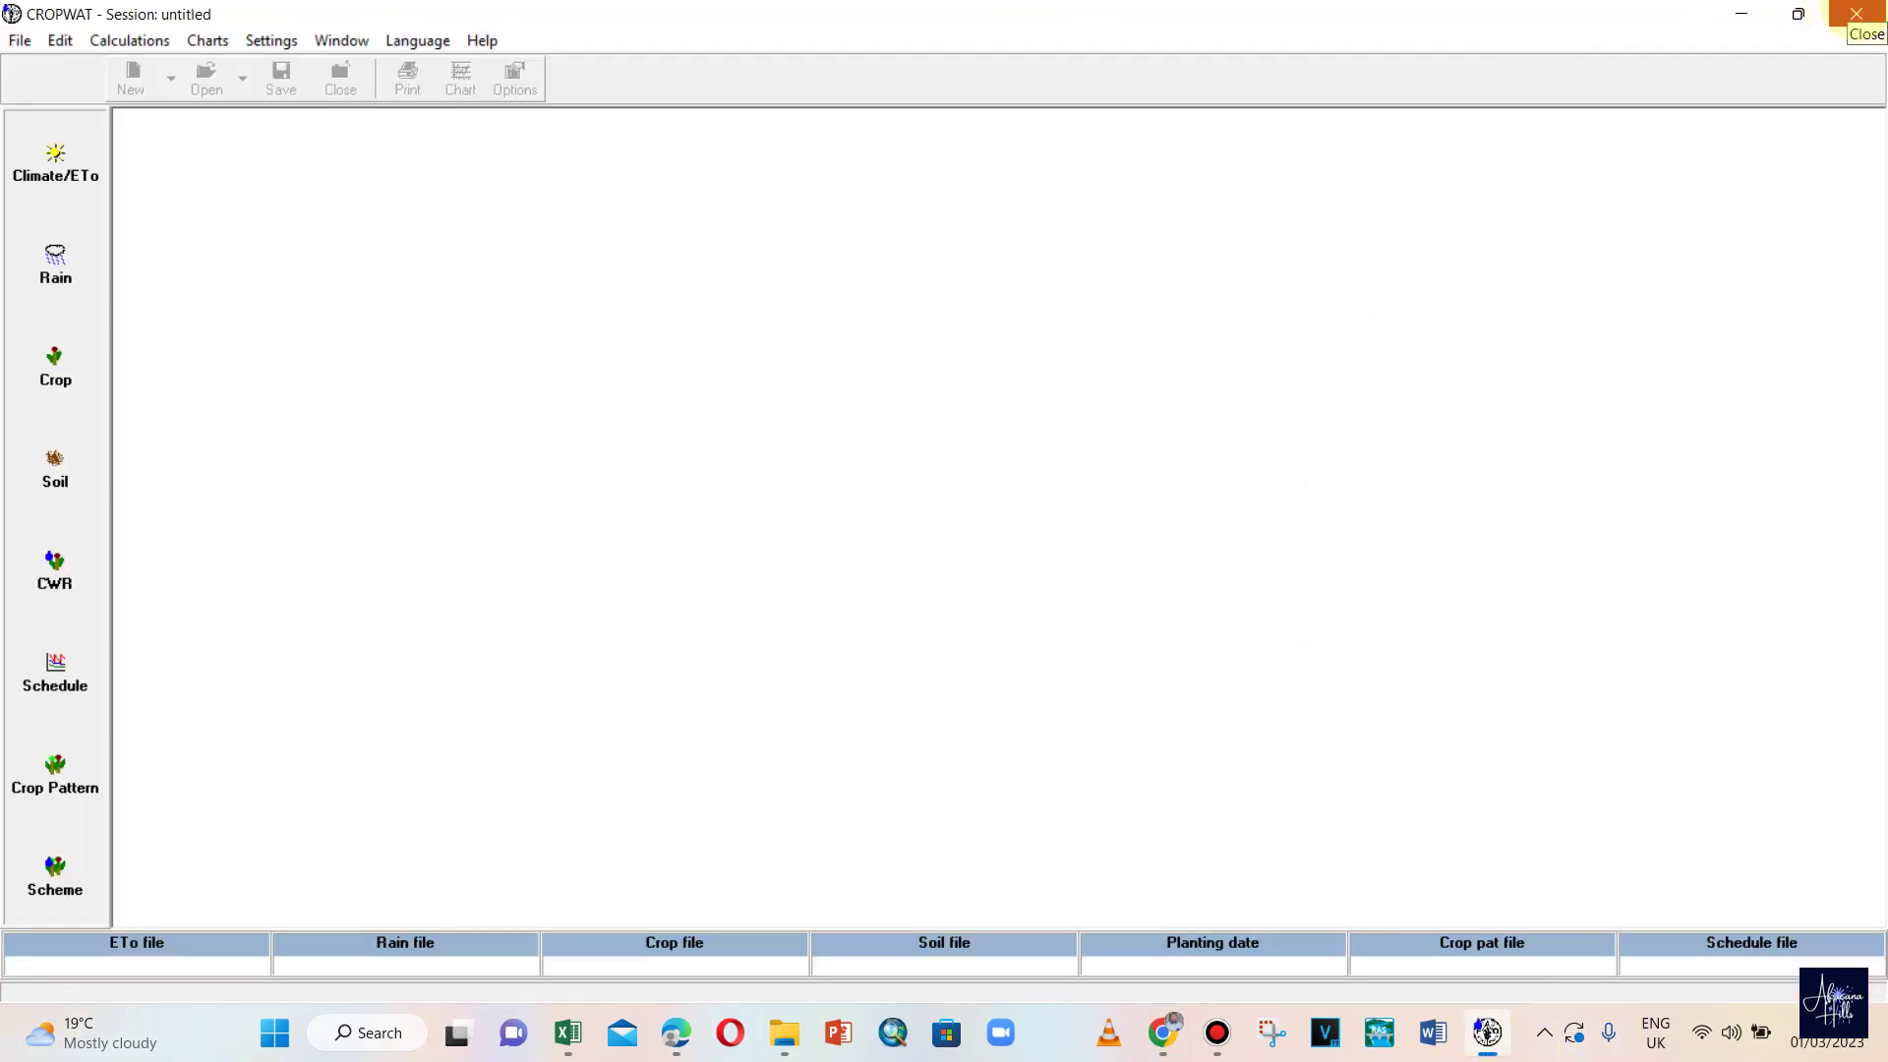
double_click(313, 870)
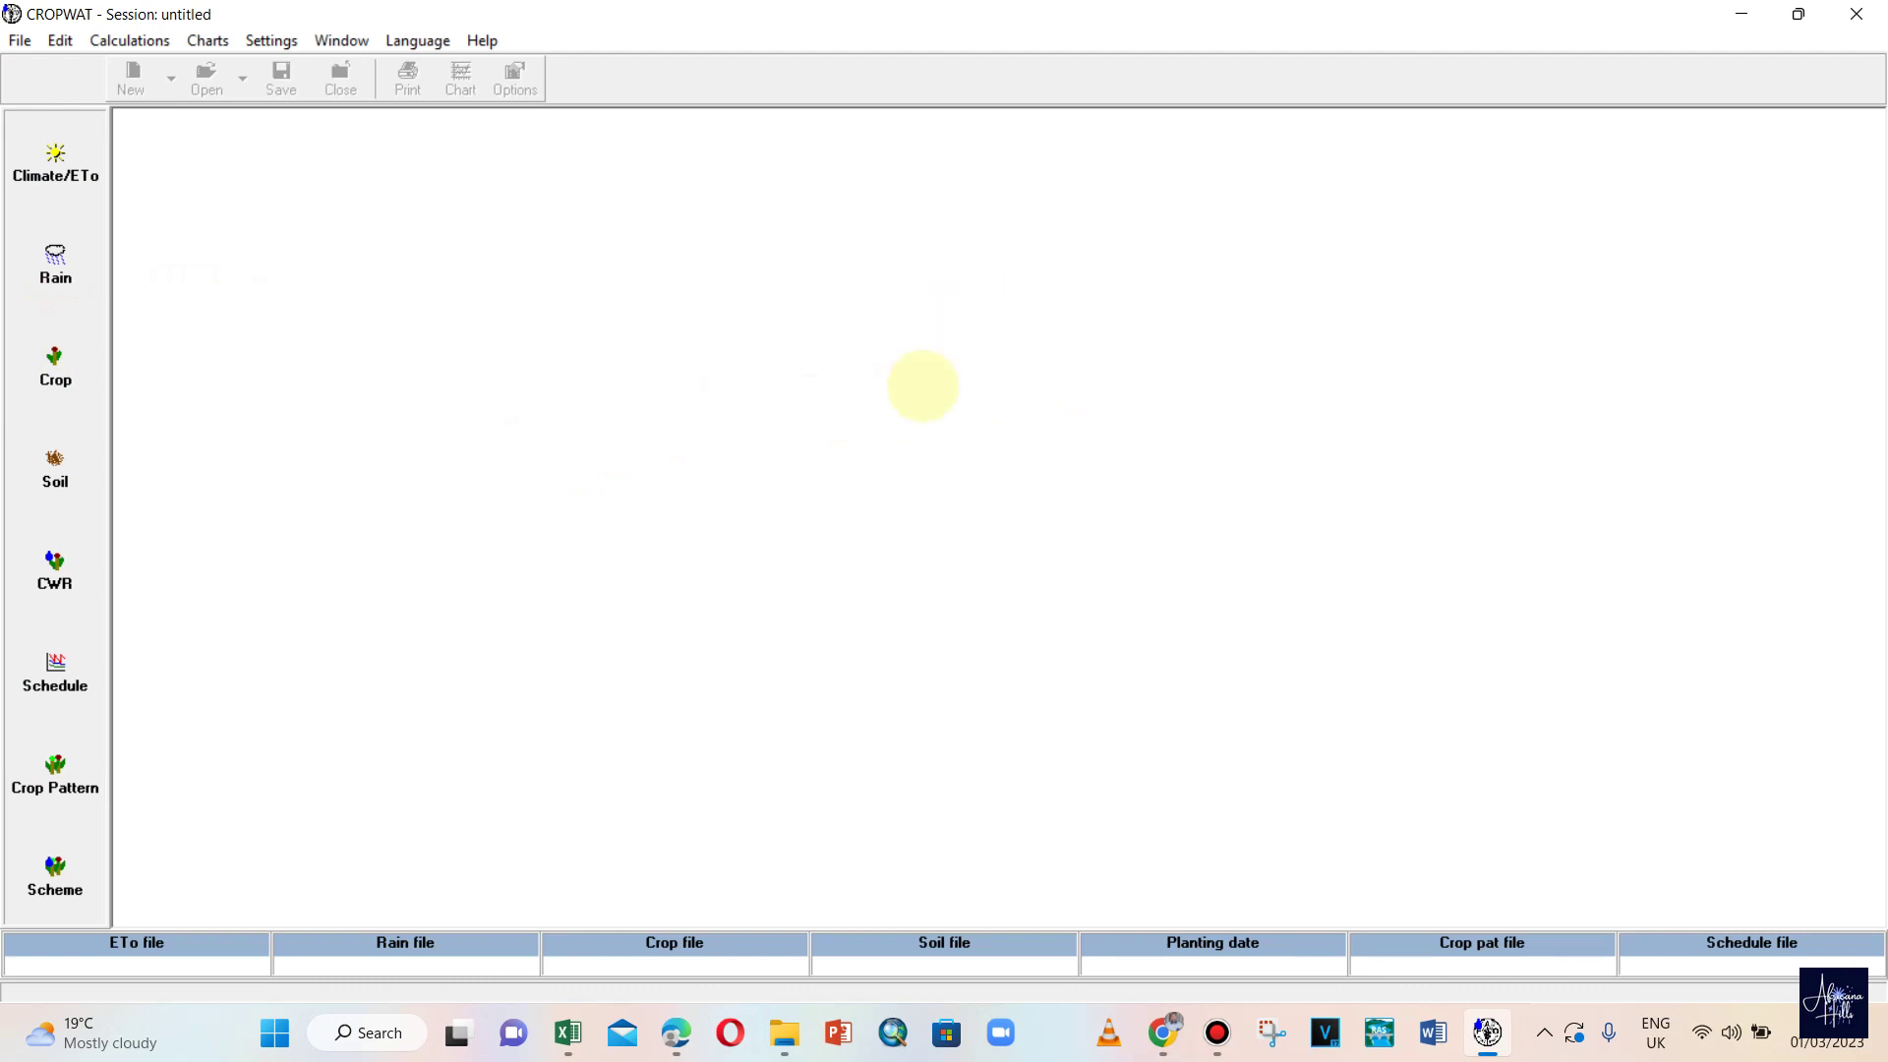
- View the blank Excel workbook Book1, select cell L15, and minimise the workbook
click(569, 1033)
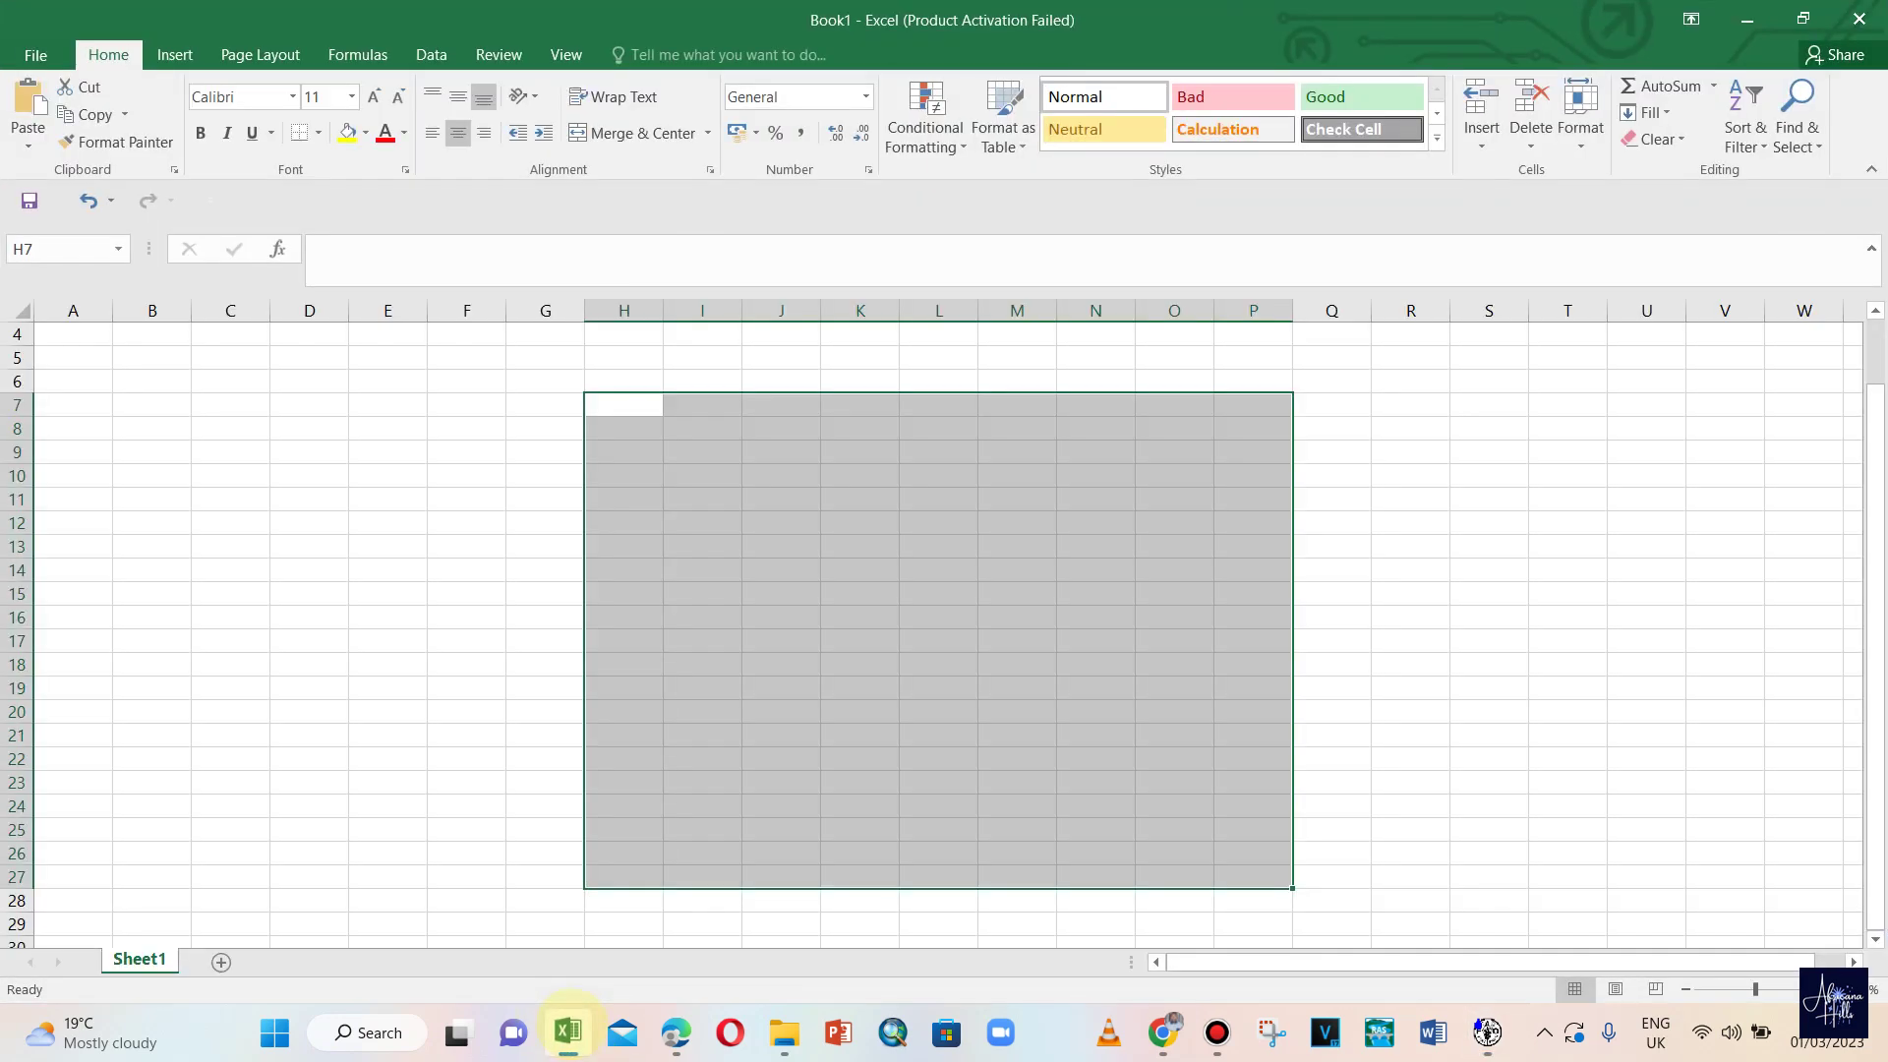
click(910, 596)
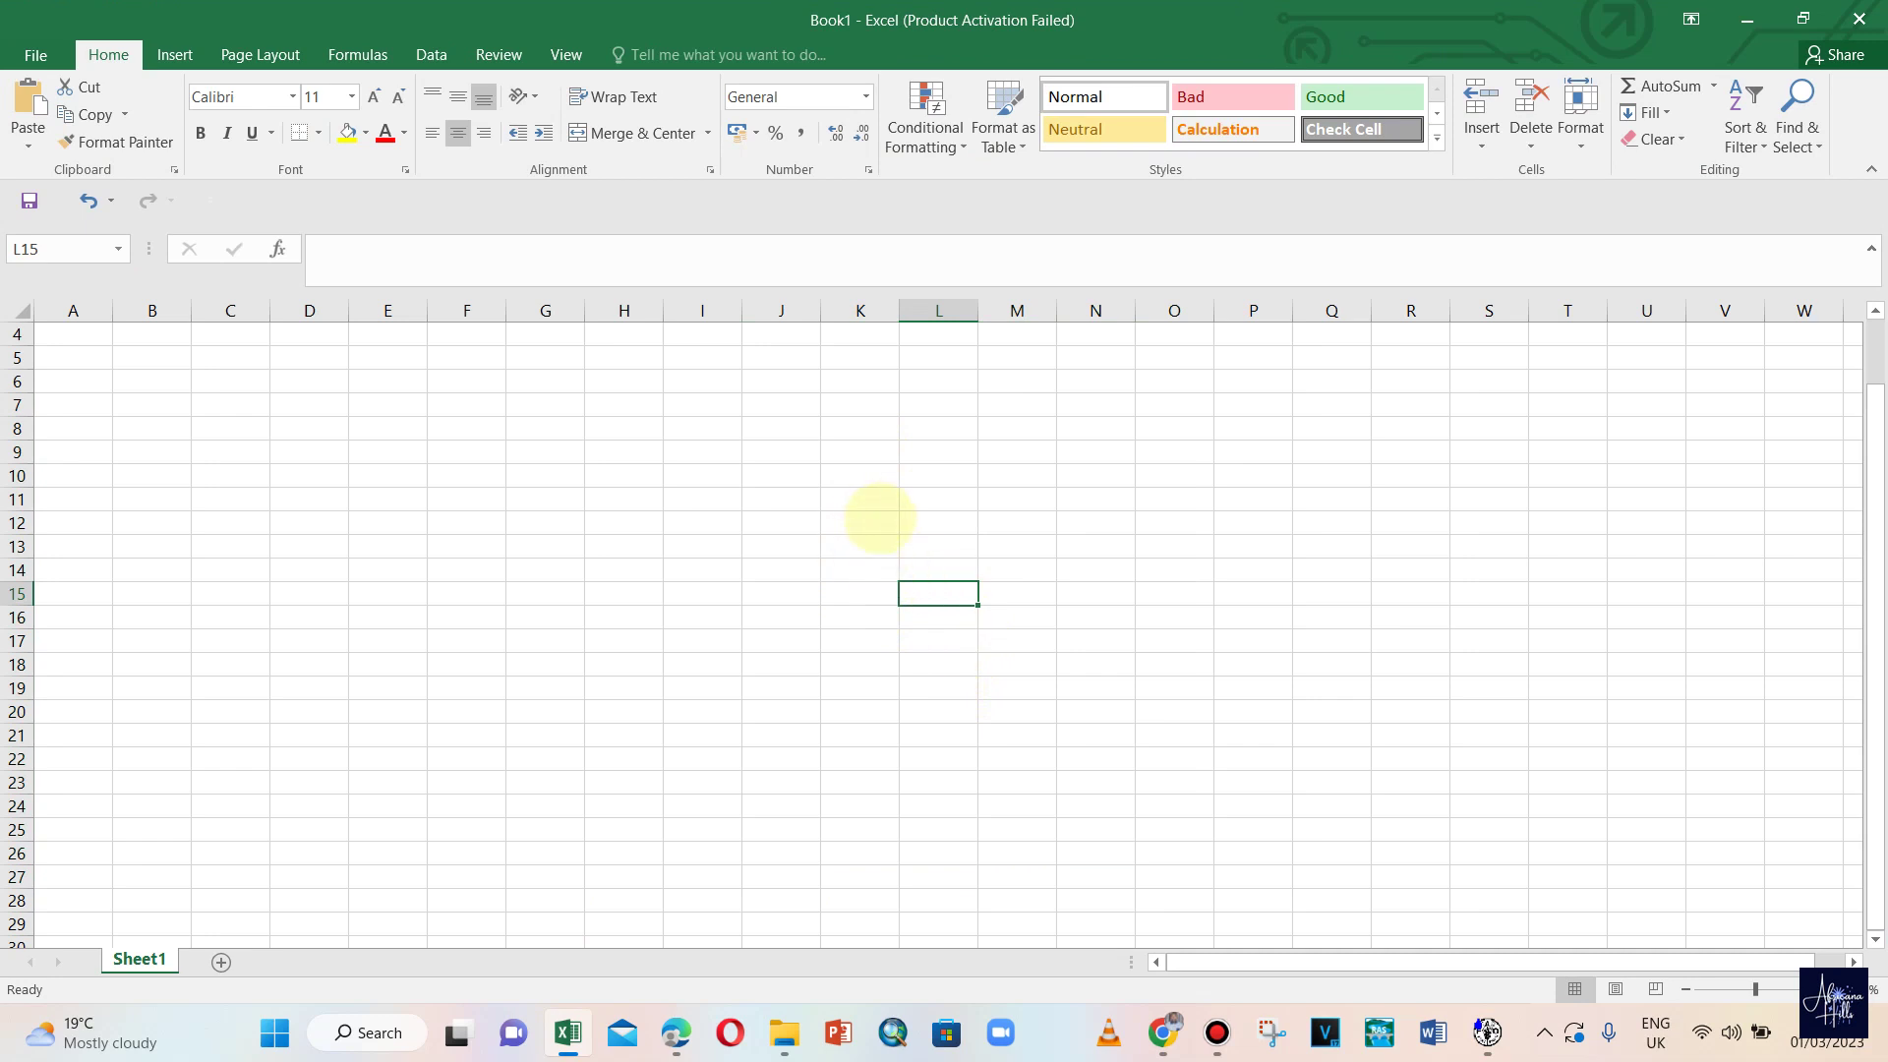
click(1740, 30)
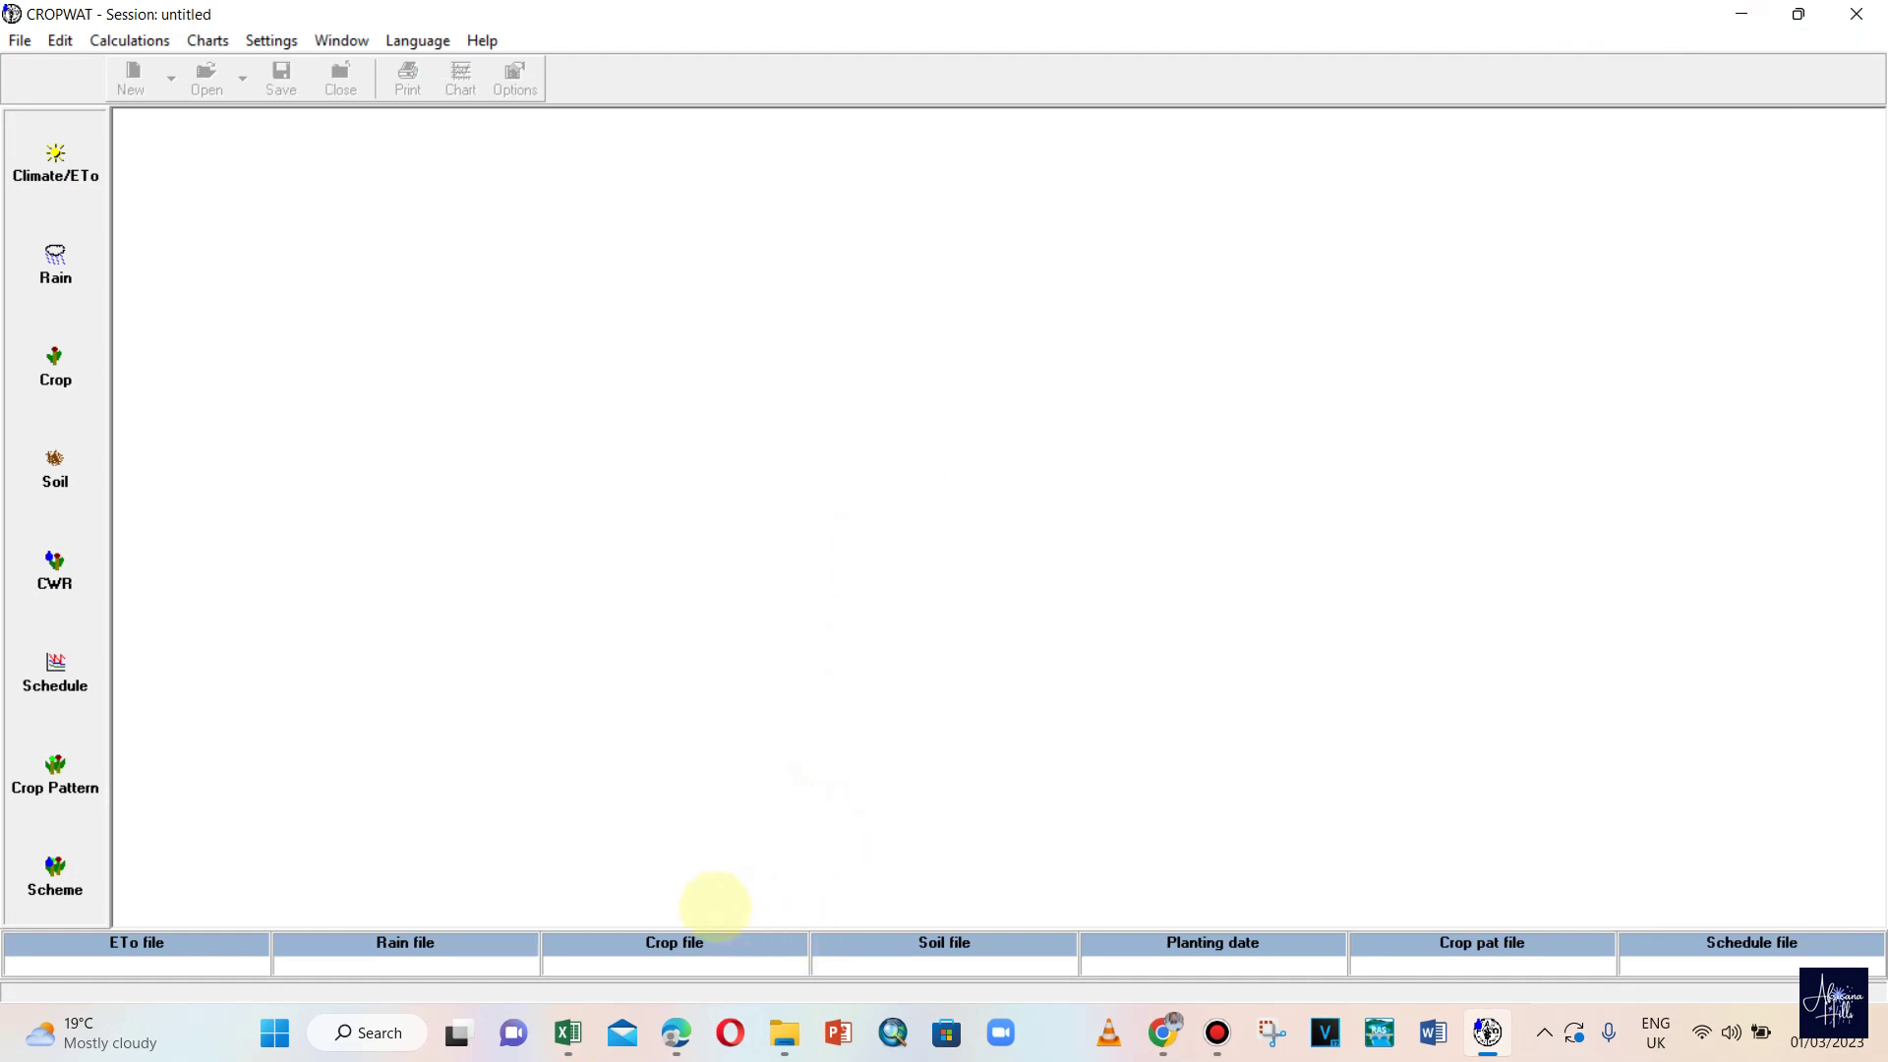
- Switch to FAO 56.pdf in Edge, enlarge the page, and look through the title page, front matter and table of contents
mouse_move(676, 1033)
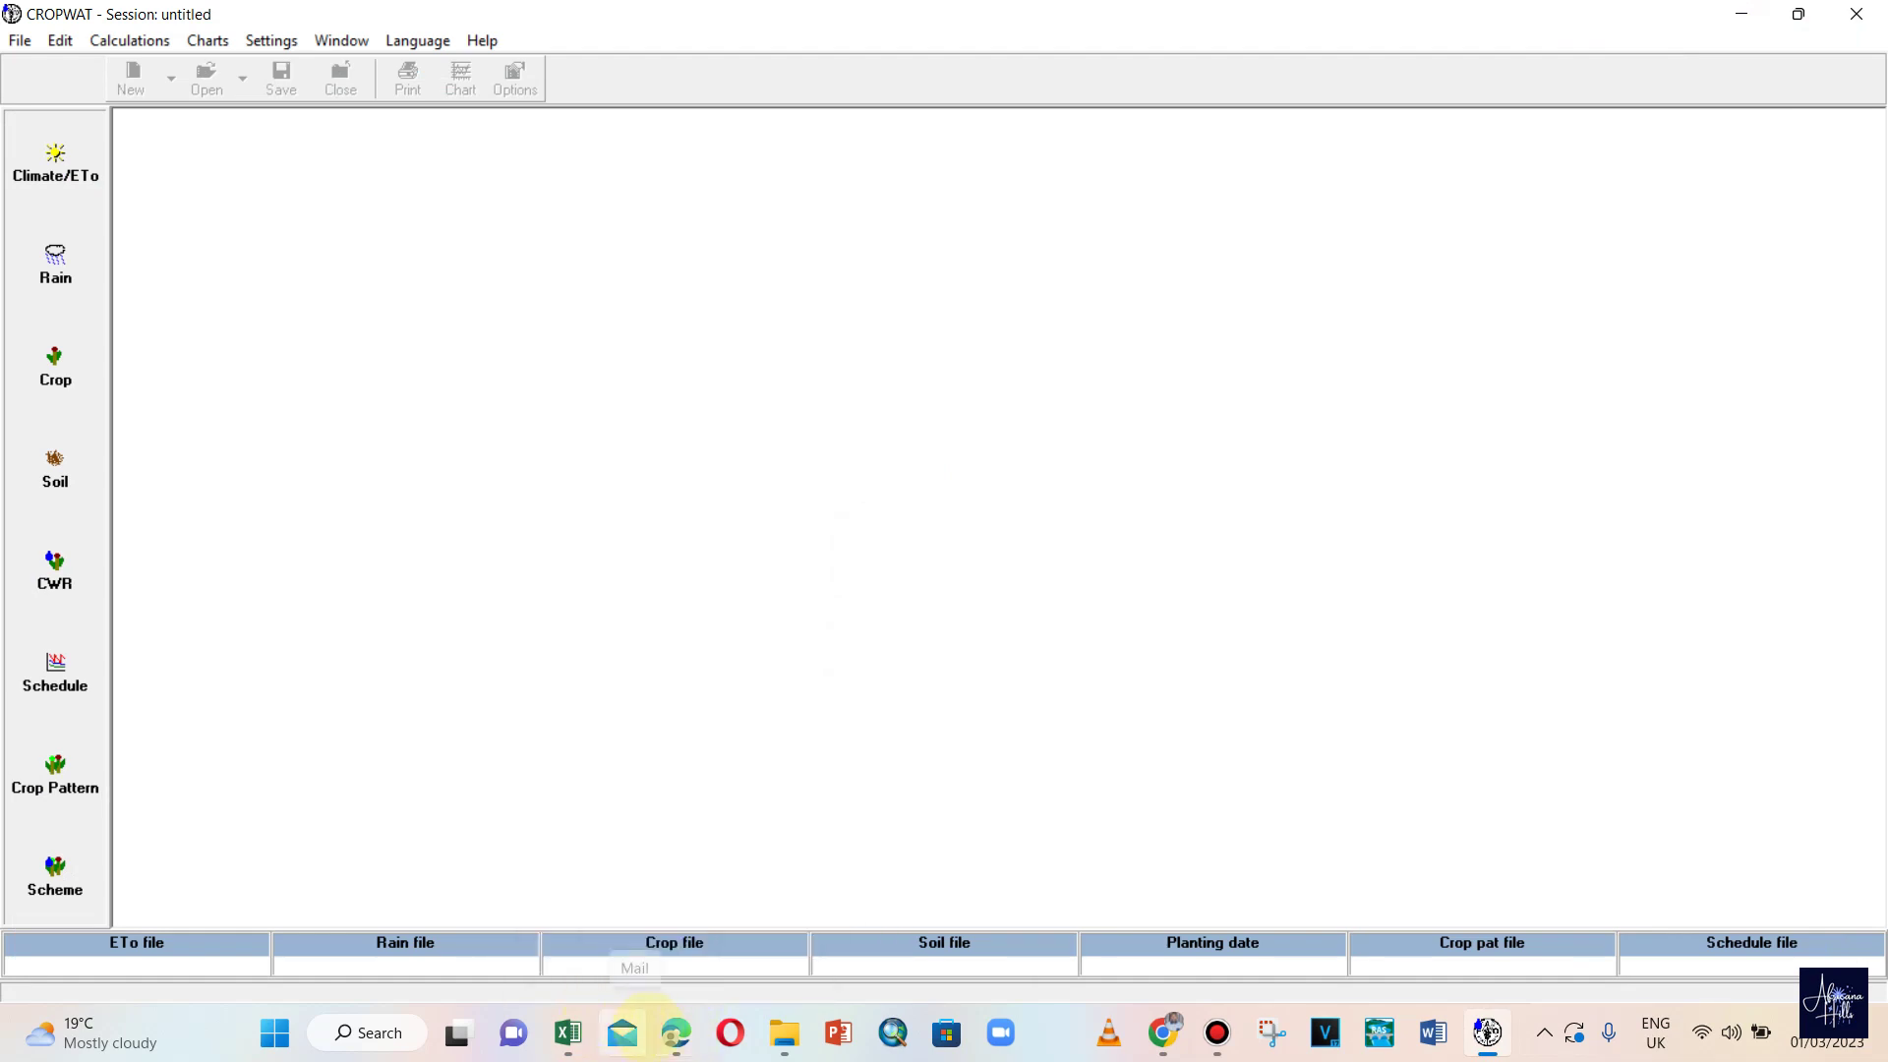
click(676, 1033)
scroll(1454, 488, up, 10)
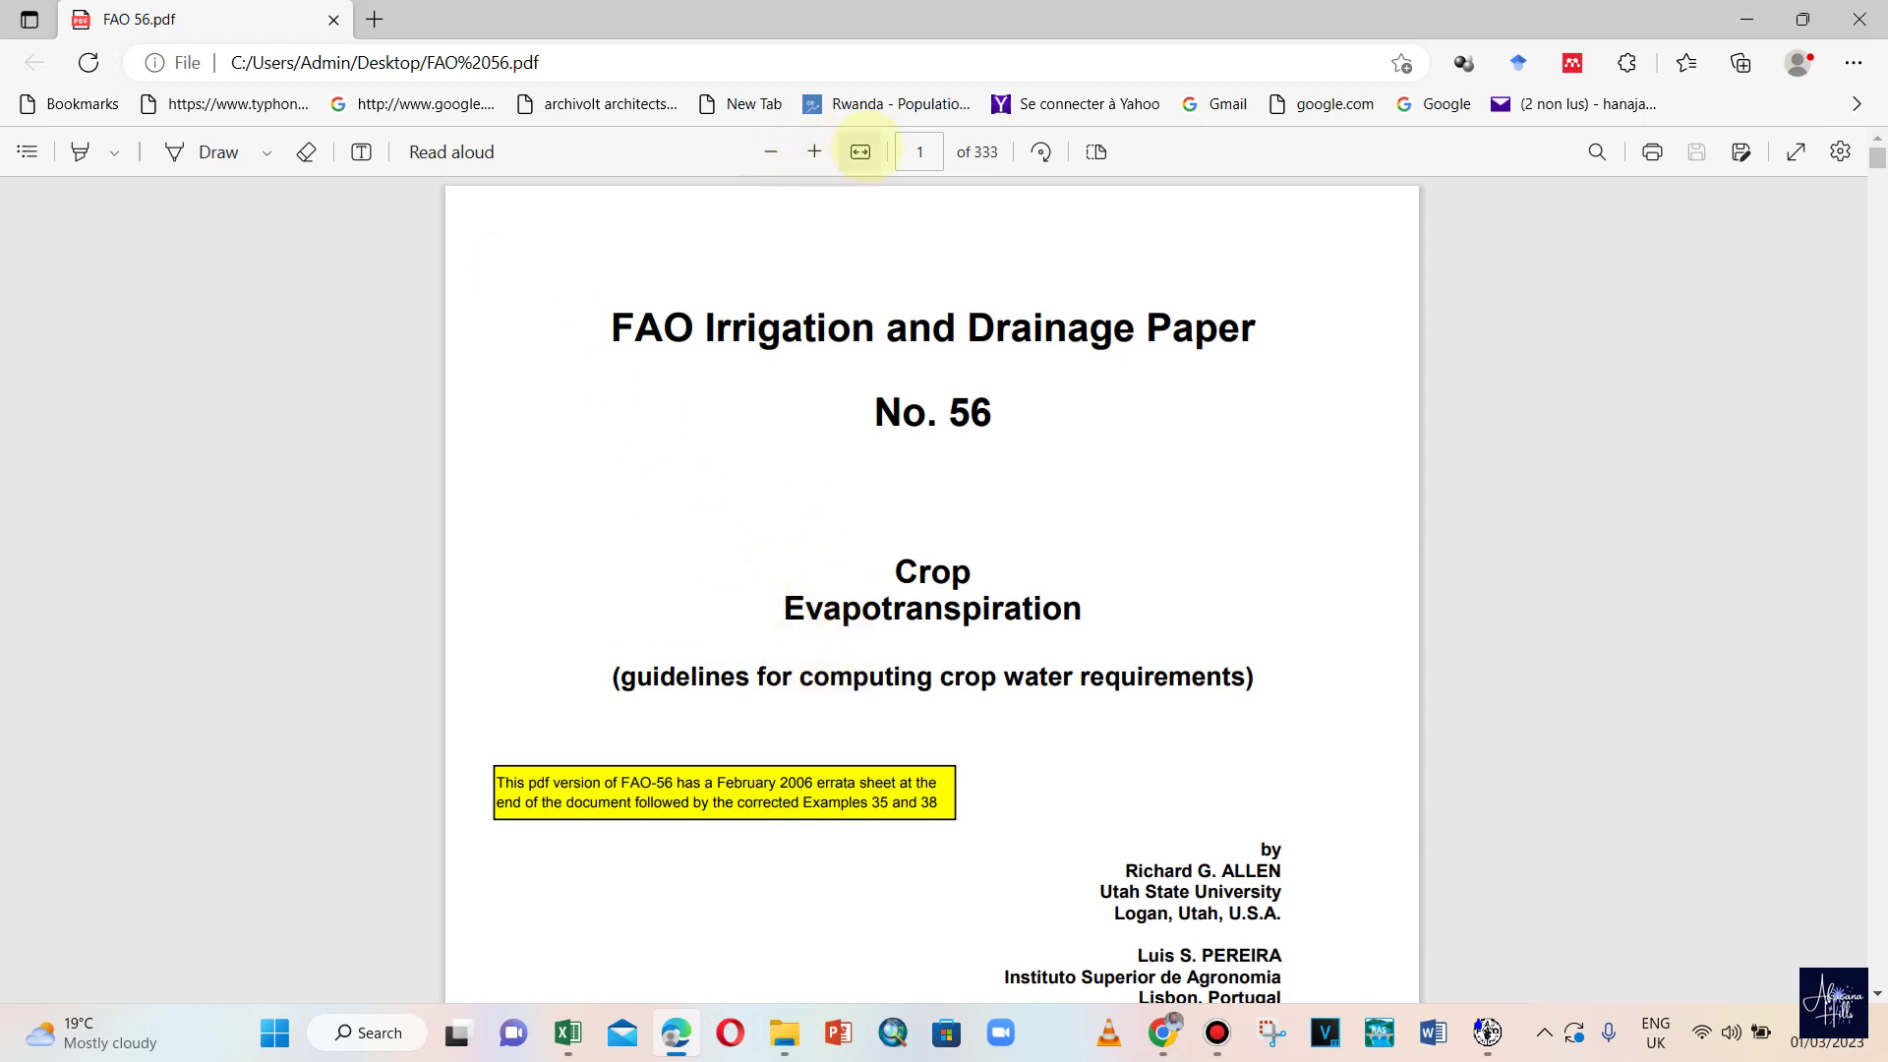
click(815, 152)
scroll(900, 710, down, 1)
scroll(886, 716, up, 1)
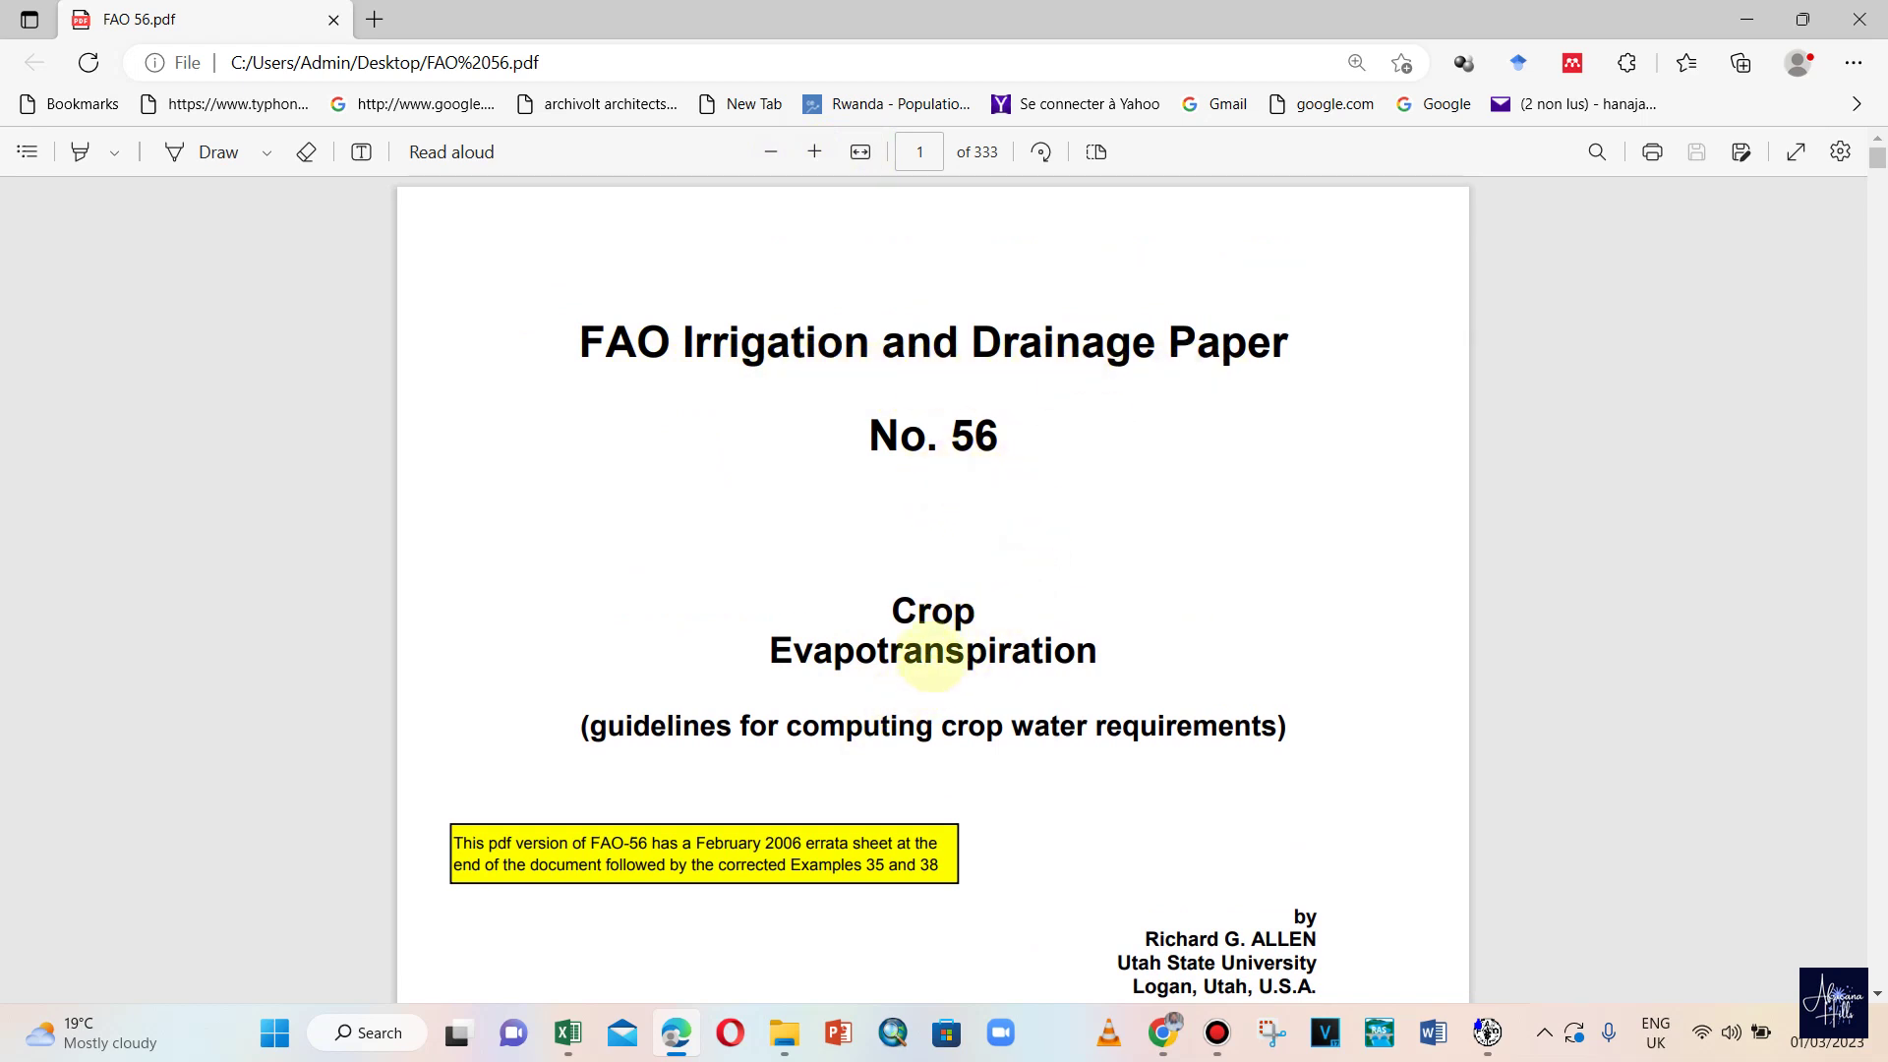
scroll(915, 644, down, 2)
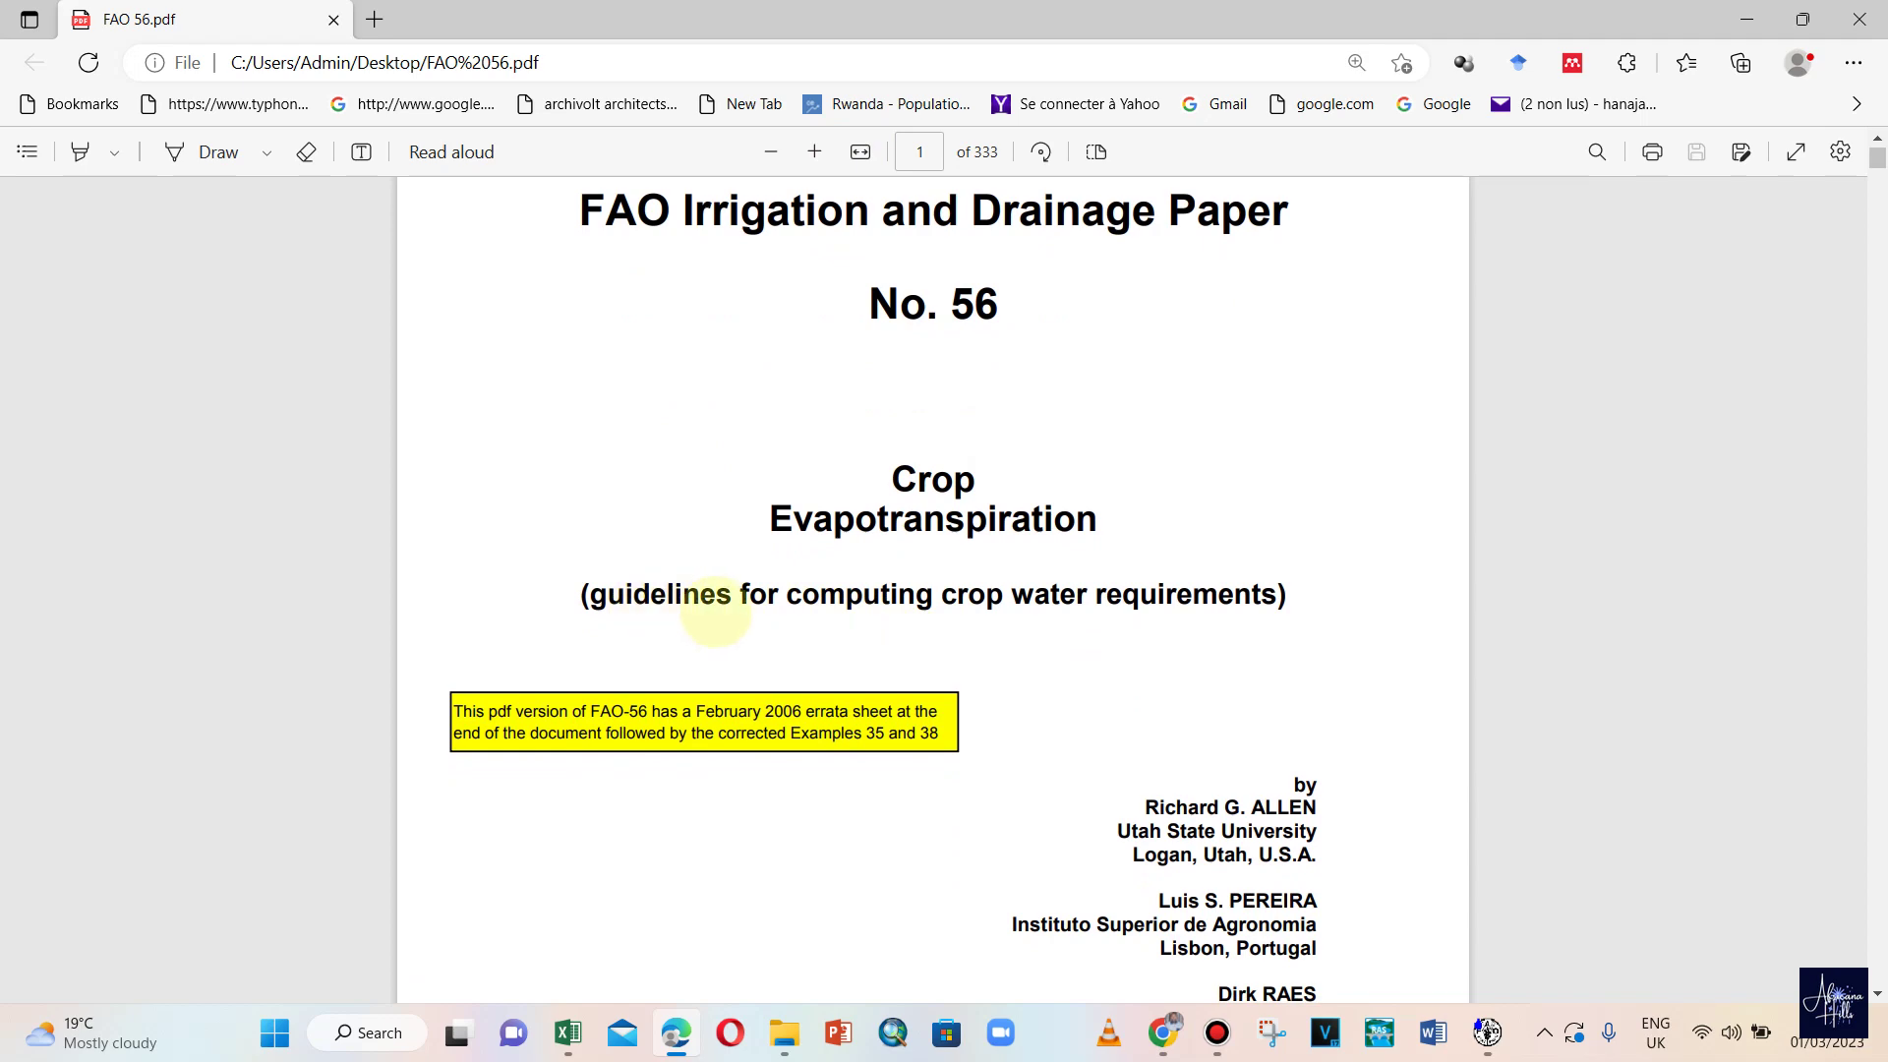
scroll(928, 623, down, 15)
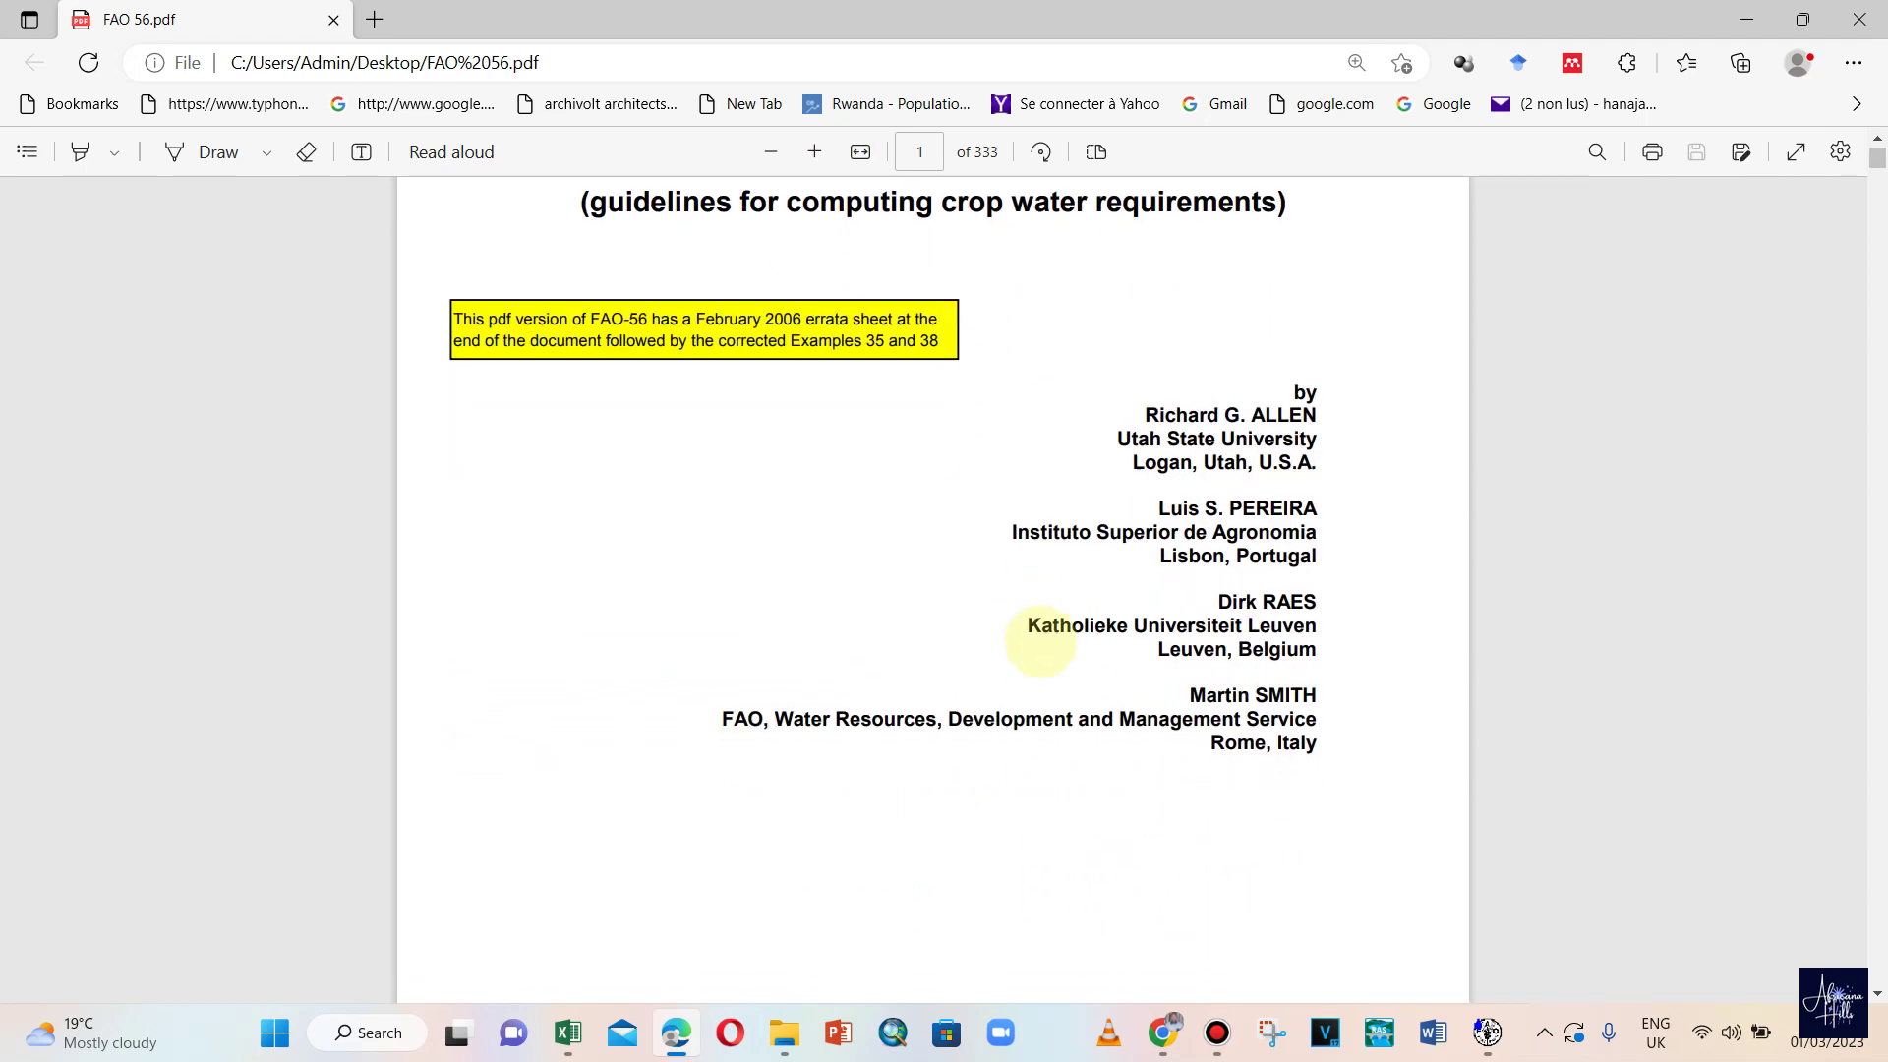
scroll(1131, 669, down, 8)
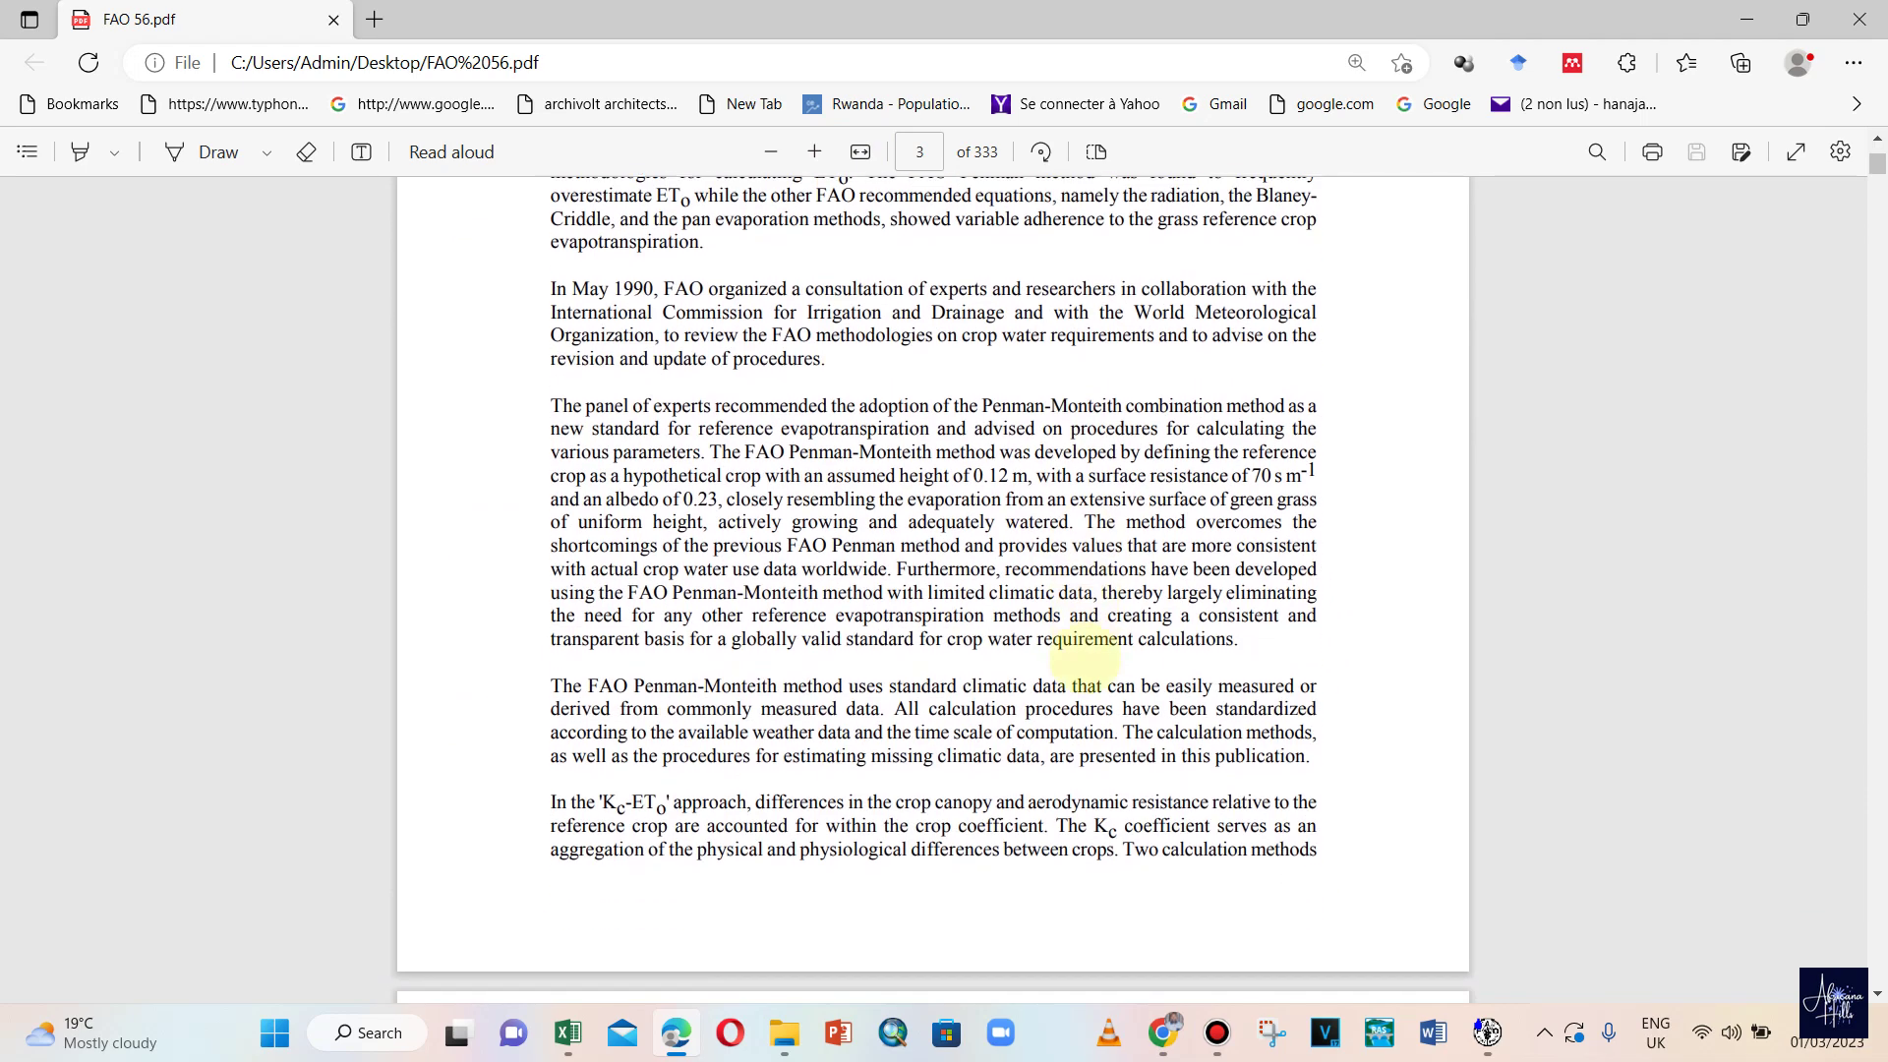
scroll(866, 727, down, 20)
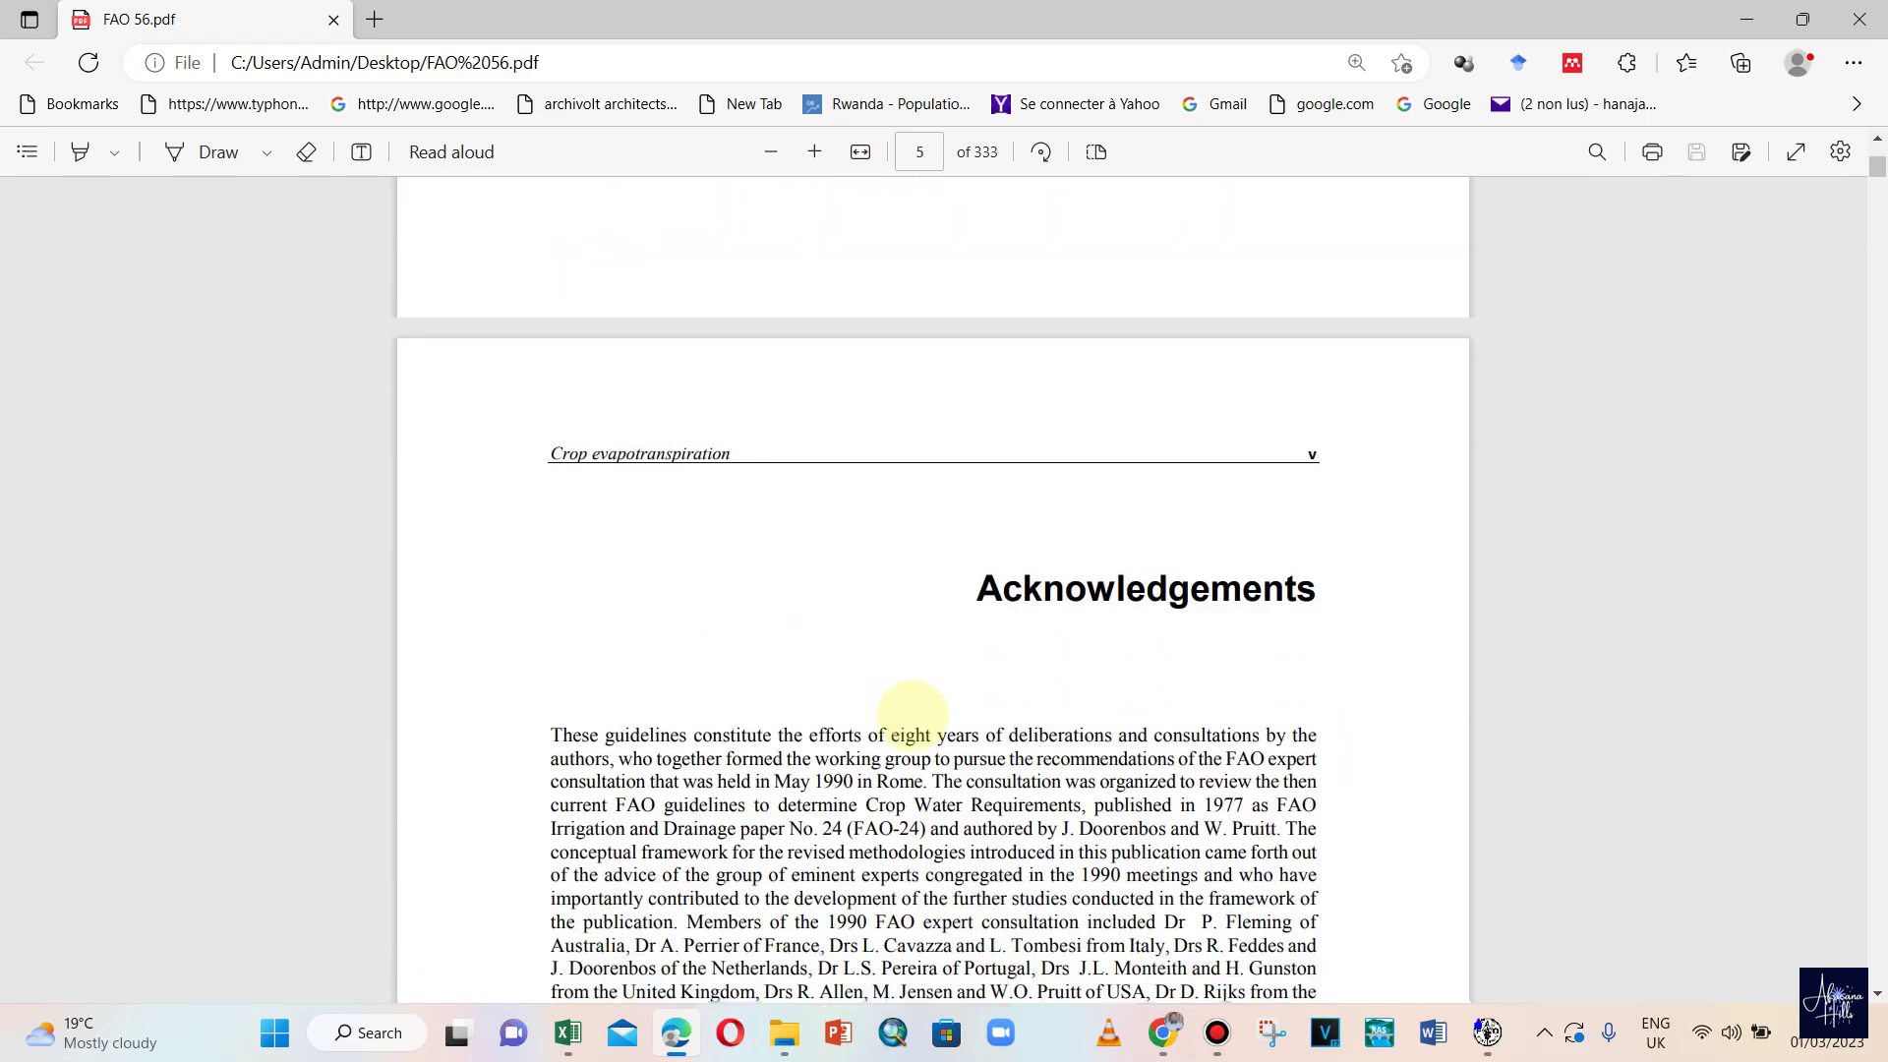
scroll(924, 708, down, 20)
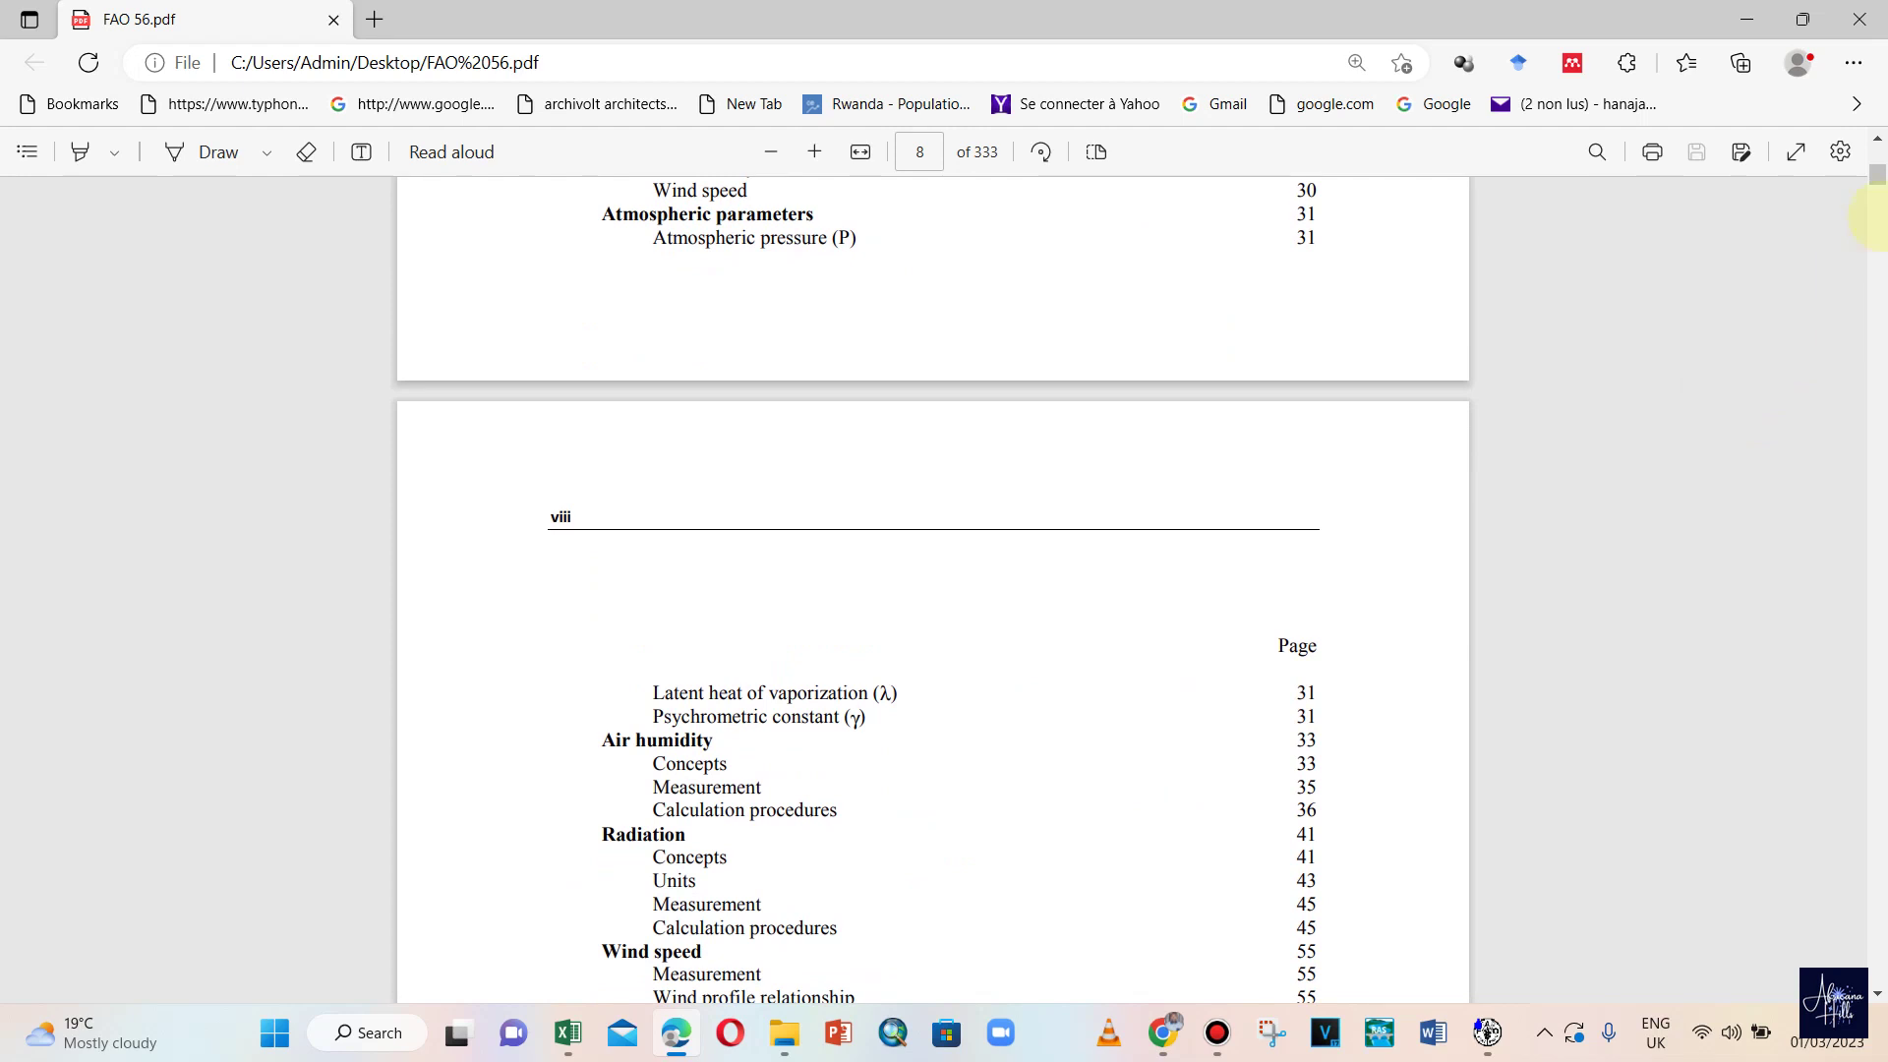
- Go back to the start of FAO 56.pdf, review its opening pages again, and return to CROPWAT
click(1487, 1032)
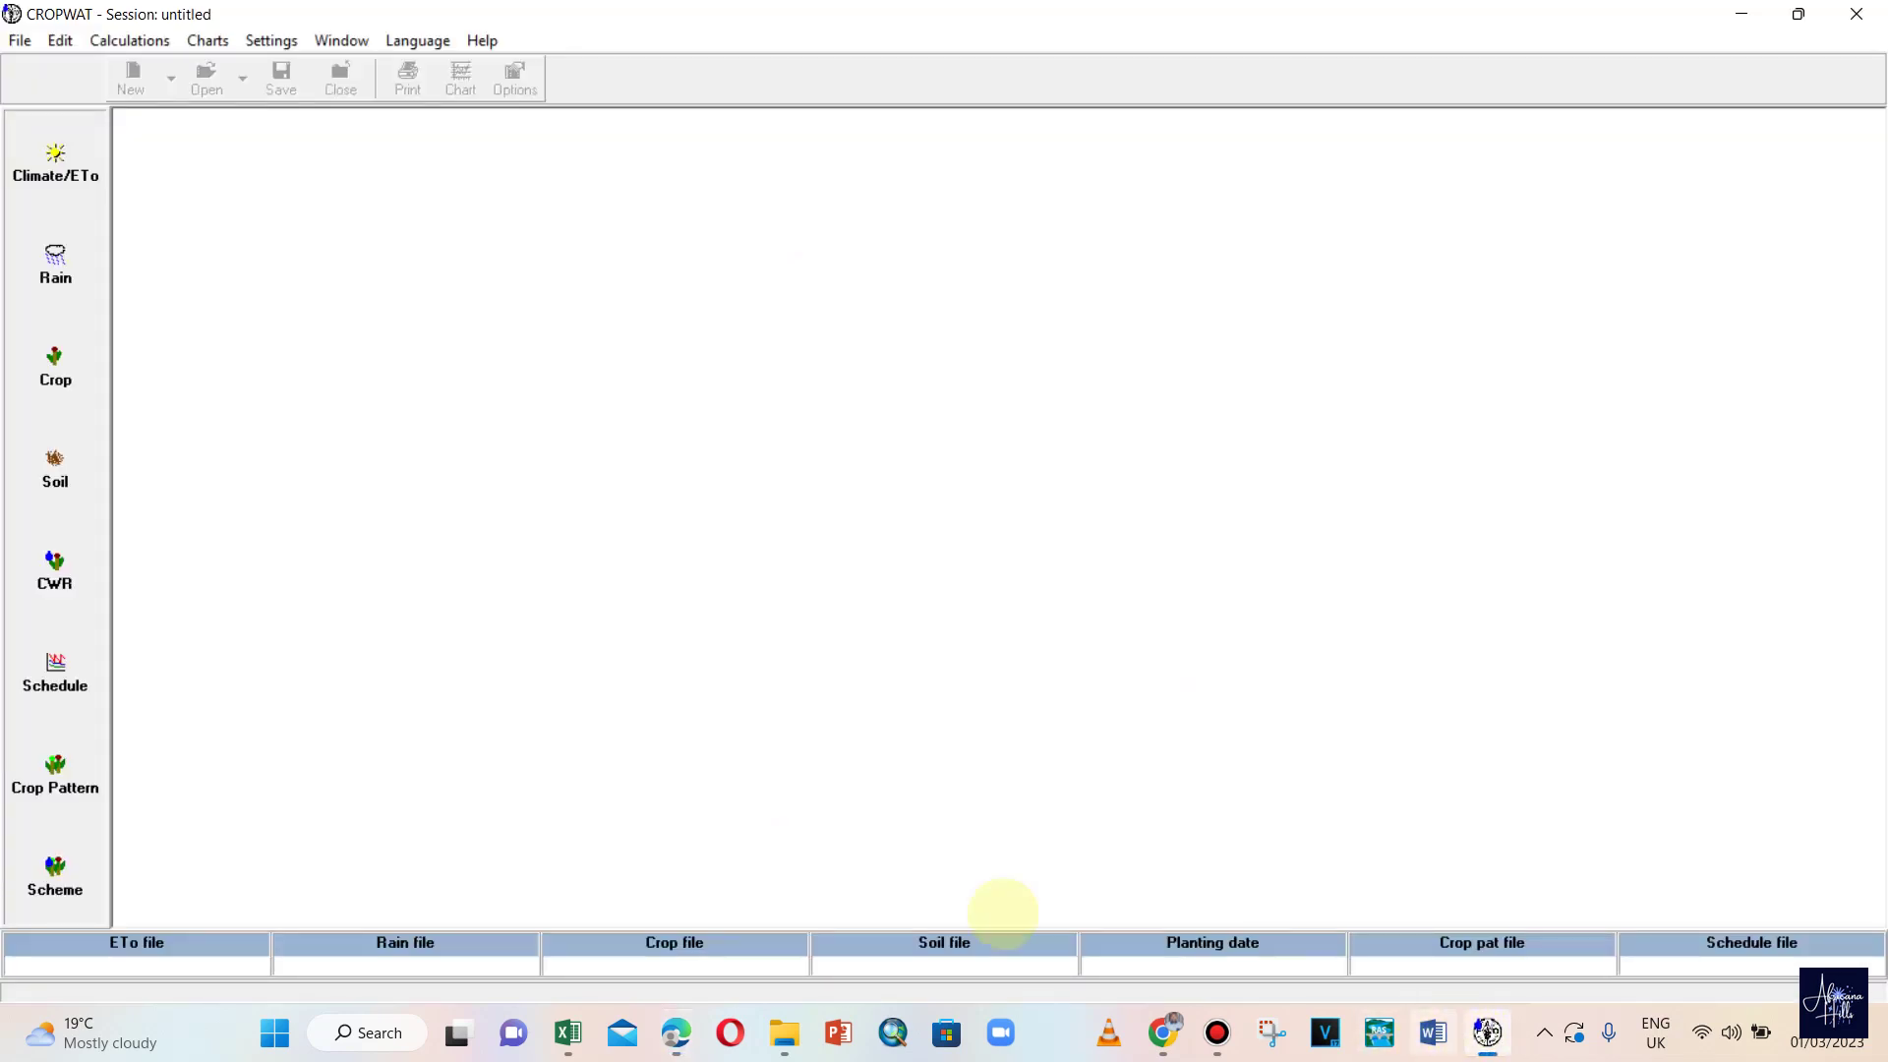
click(1742, 14)
scroll(1333, 576, up, 3)
scroll(1333, 576, up, 3)
drag(1876, 175, 1877, 148)
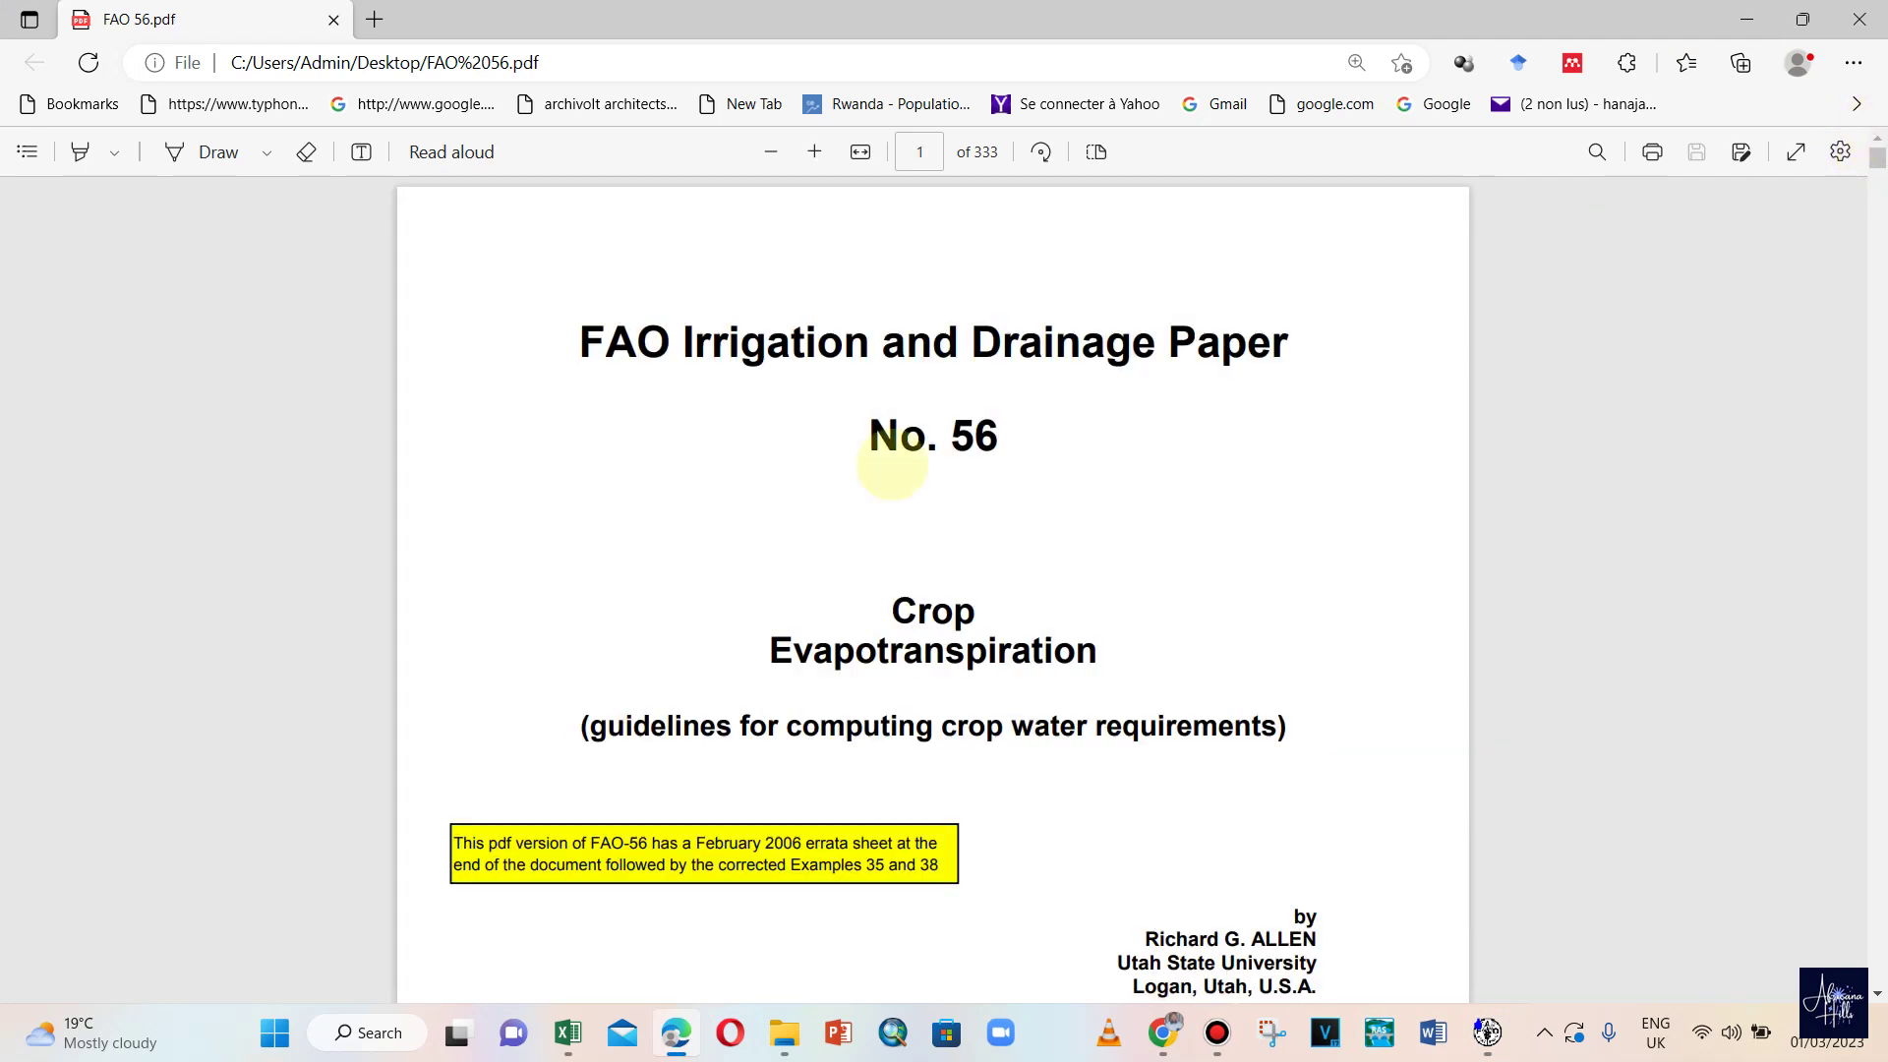
scroll(812, 690, down, 10)
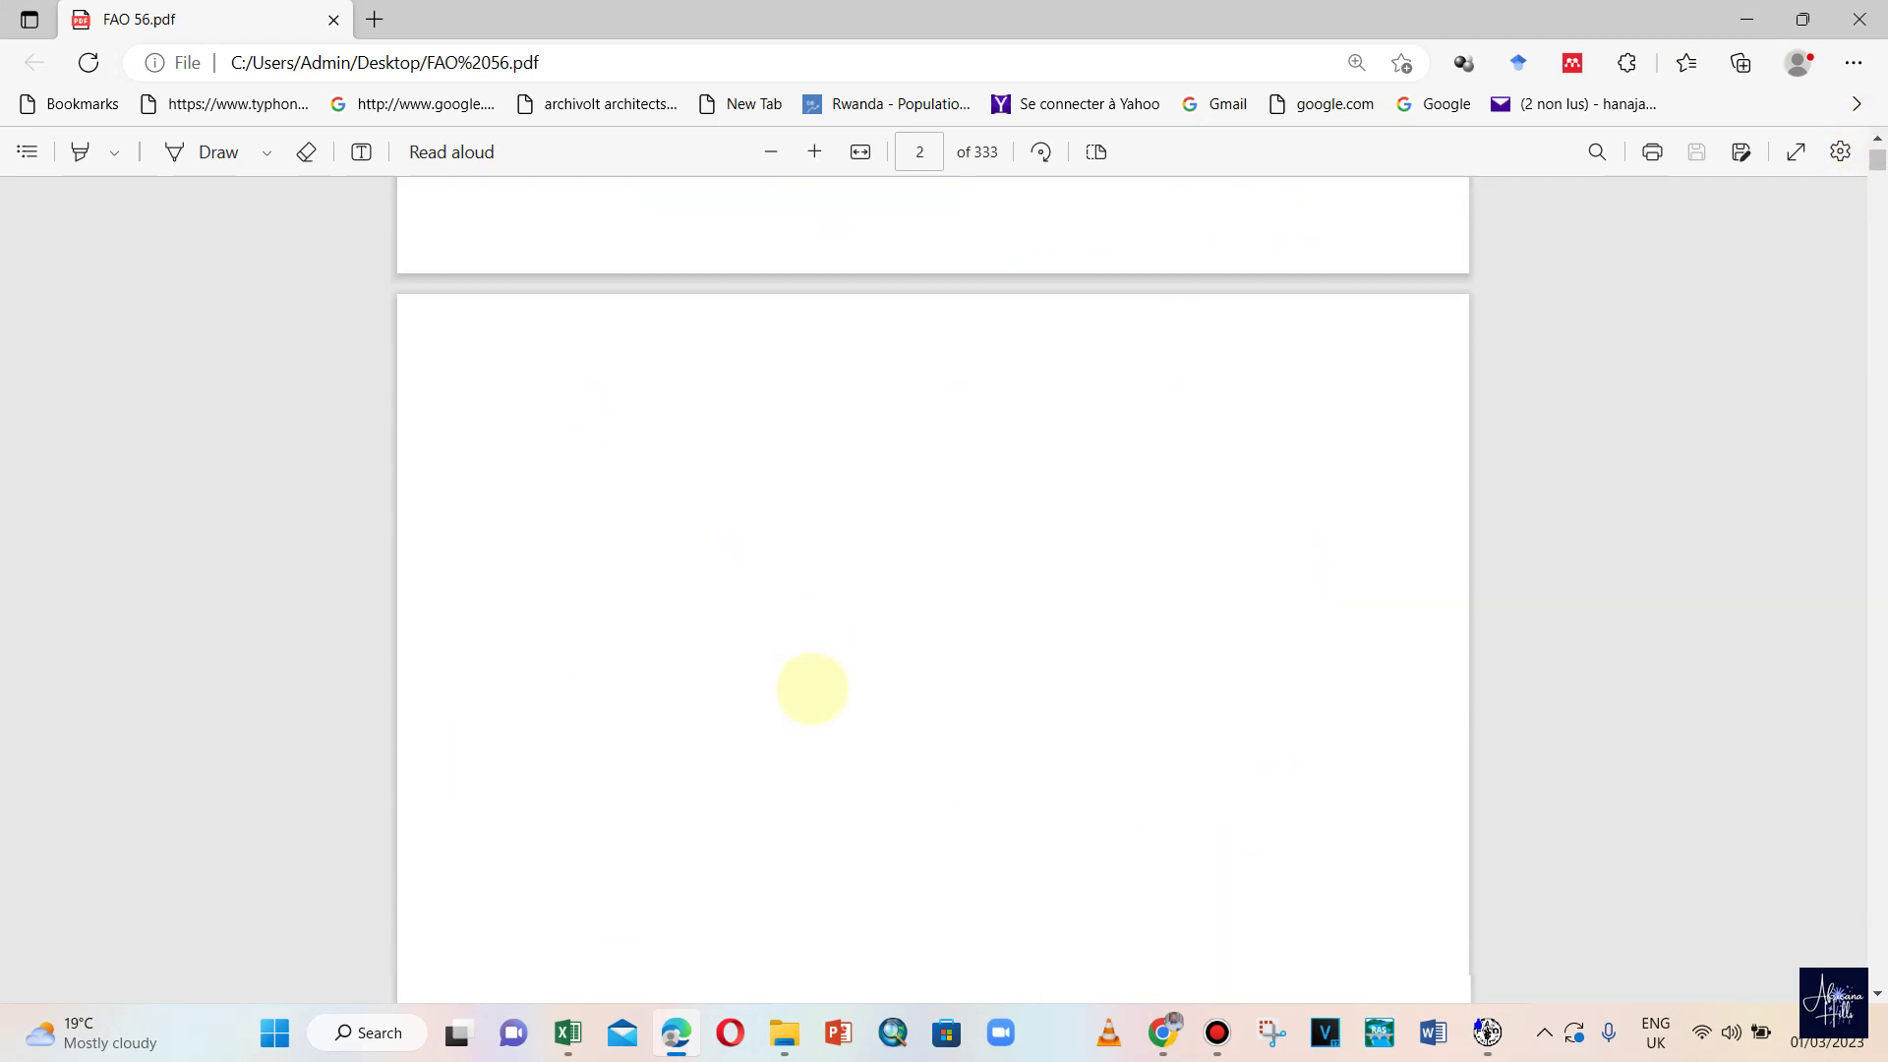
scroll(812, 690, up, 8)
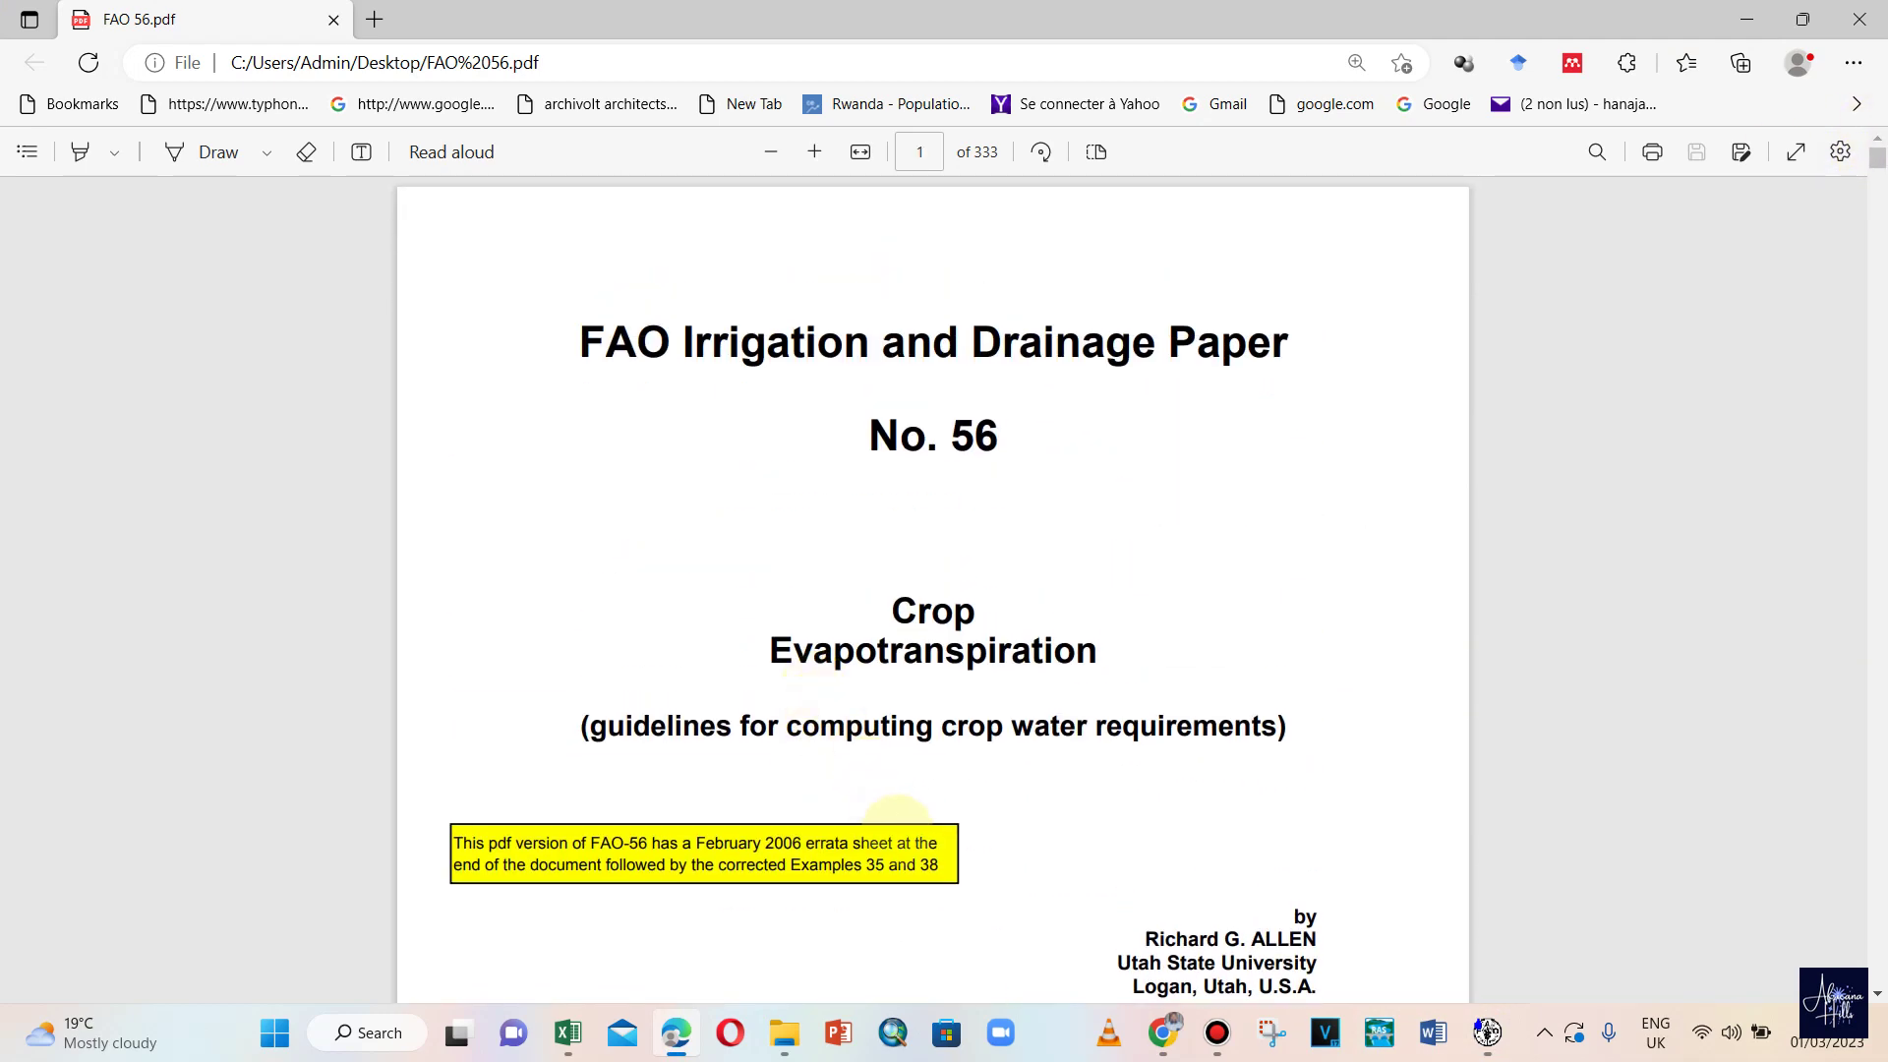
scroll(826, 757, down, 10)
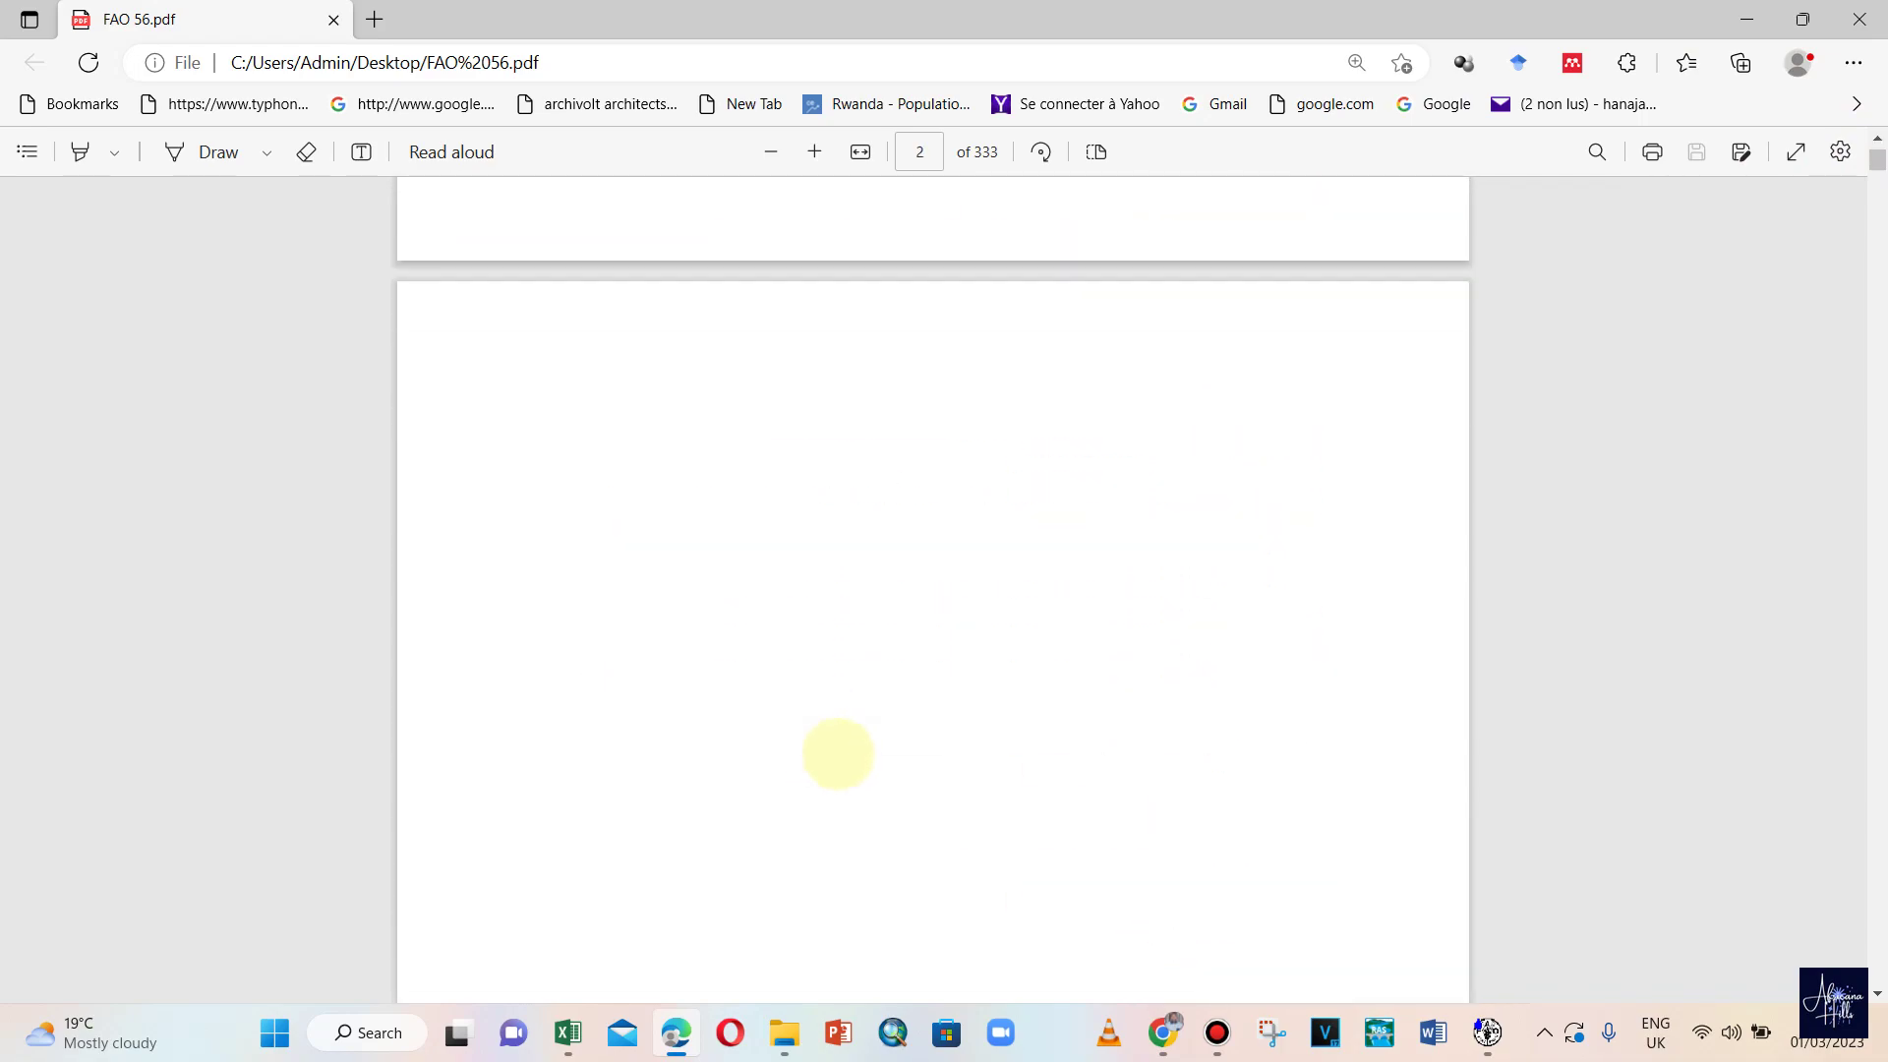
scroll(838, 754, down, 15)
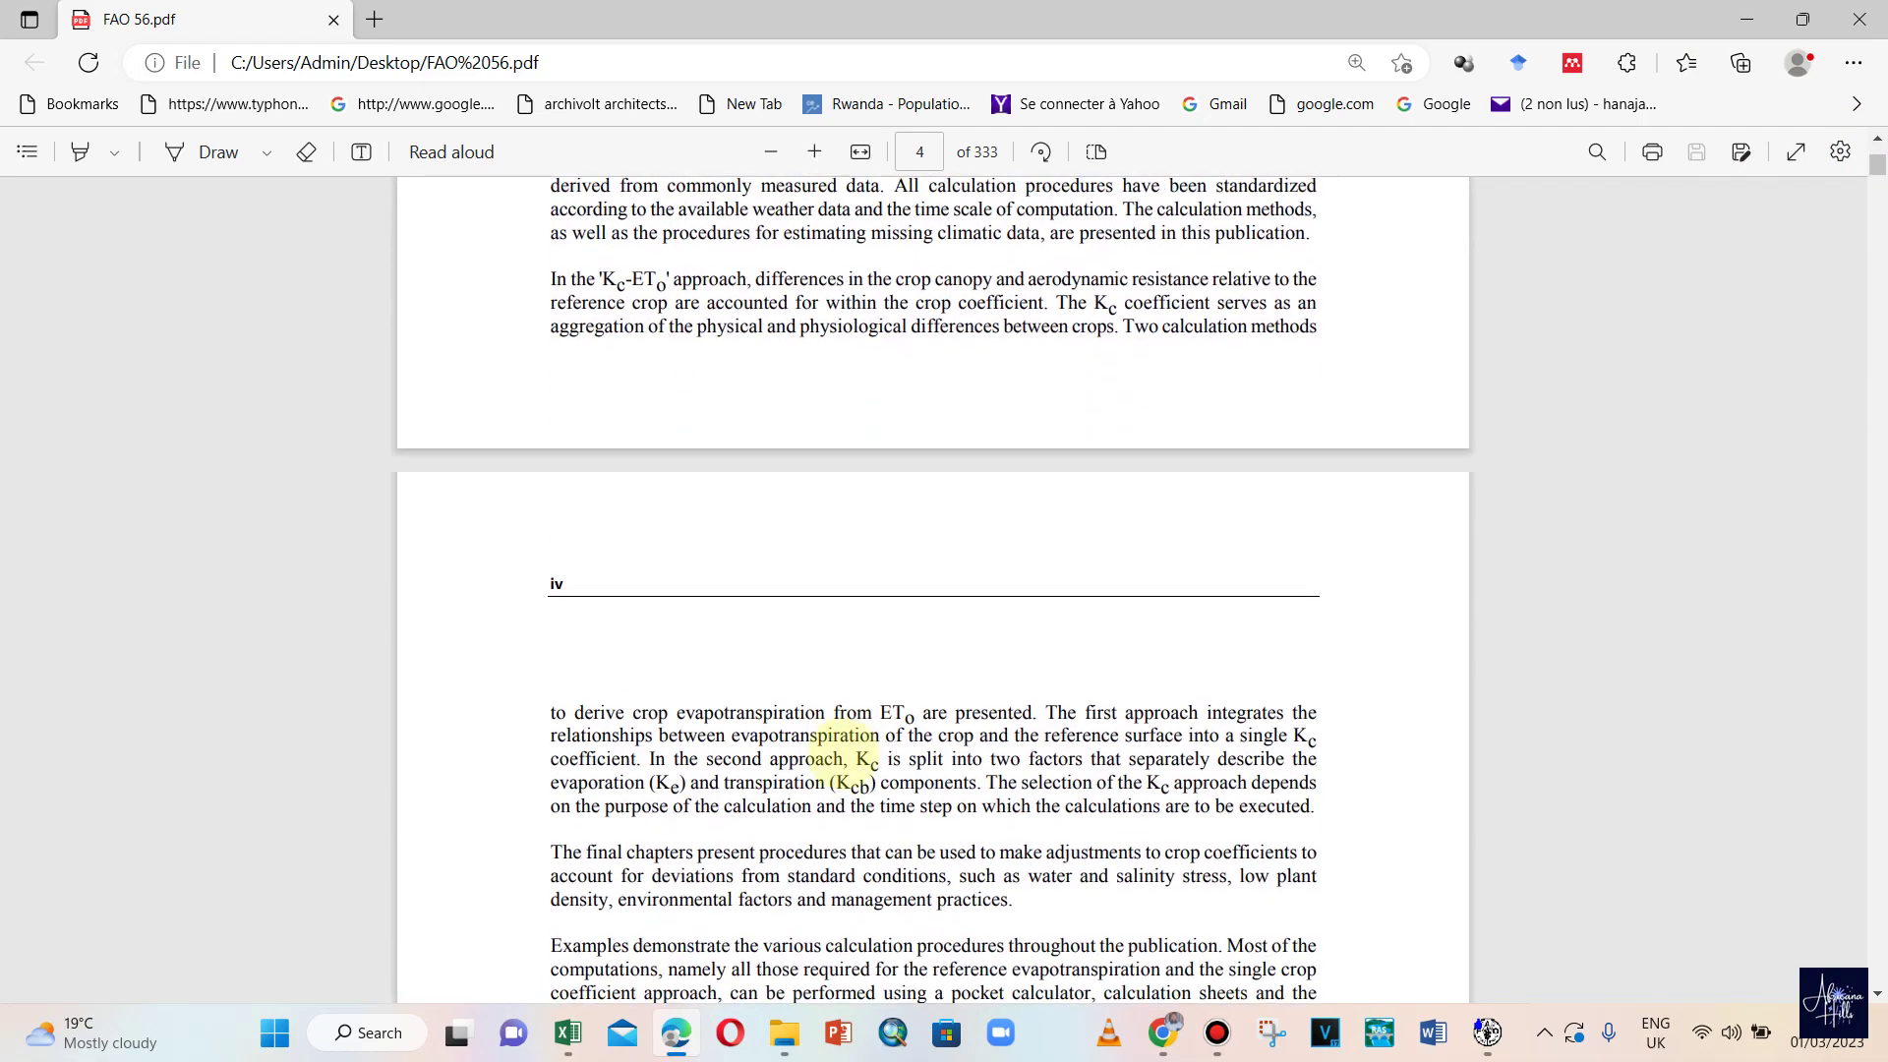
drag(1874, 168, 1874, 197)
click(1487, 1033)
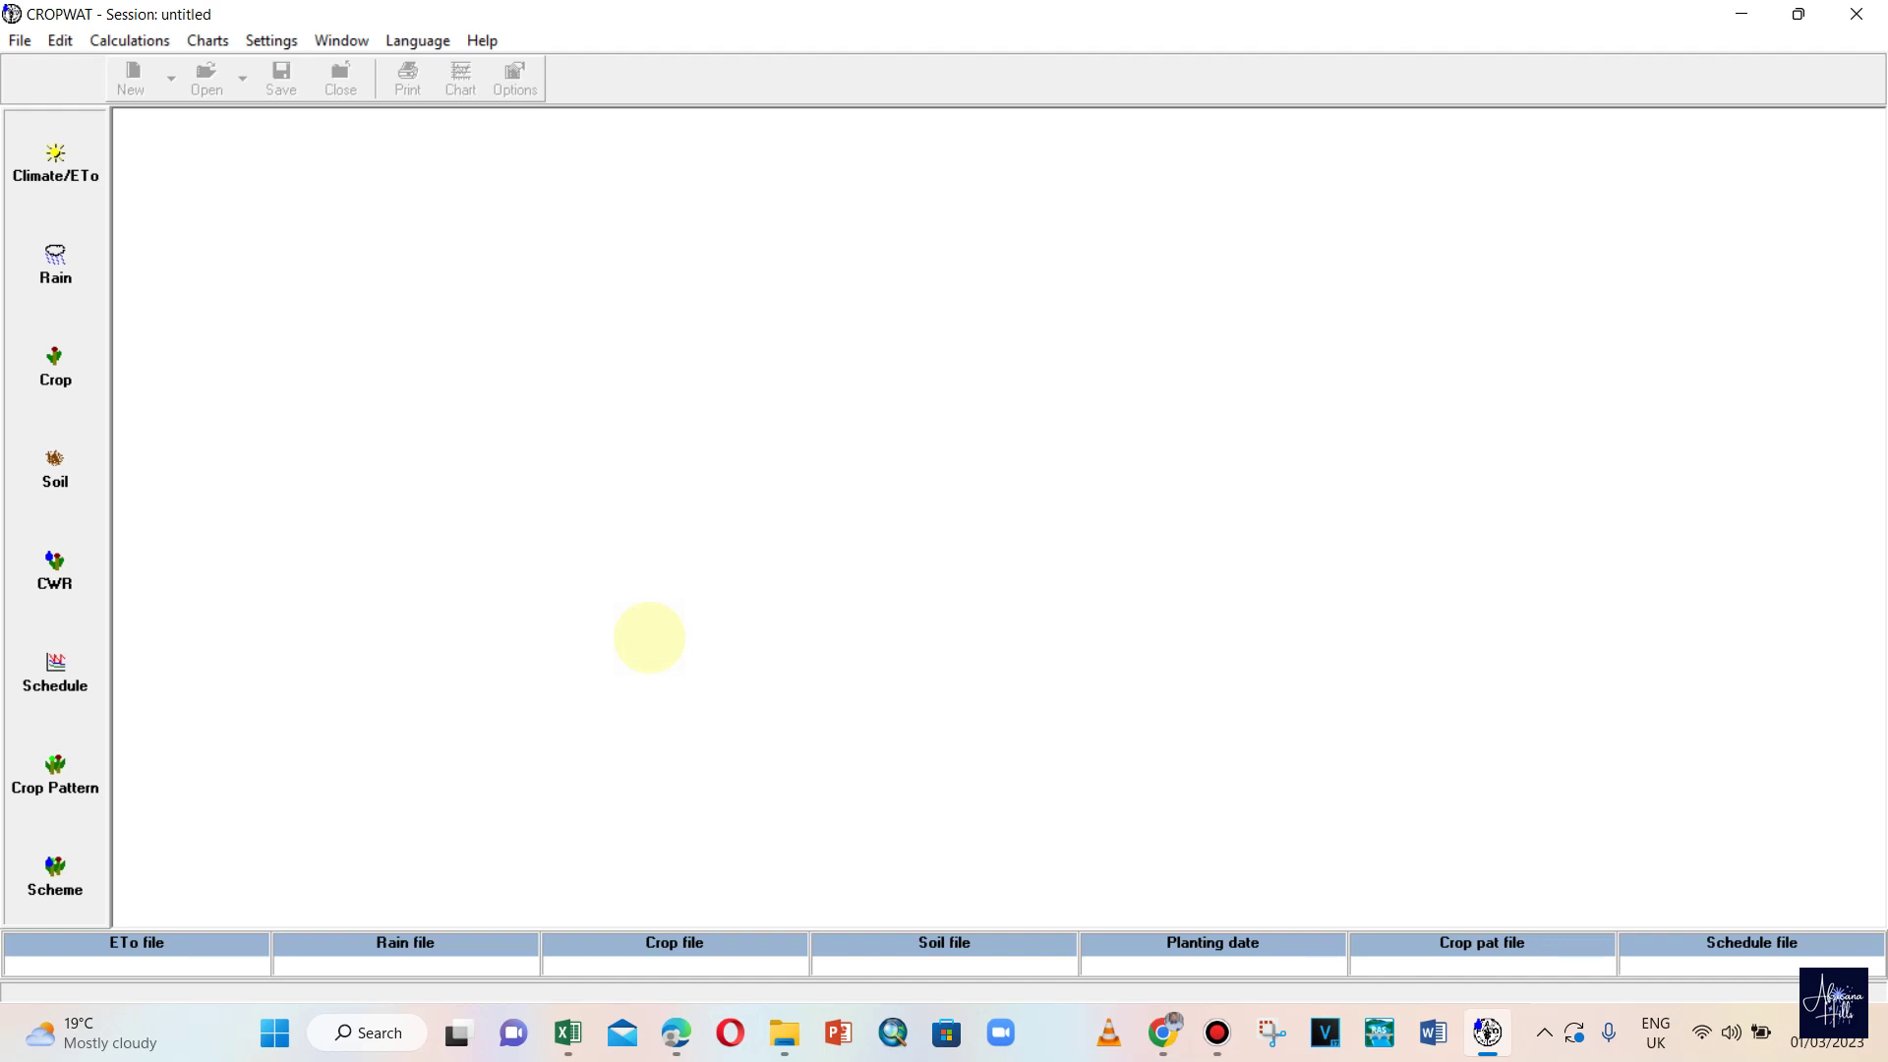
- Launch CLIMWAT 2.0 from the desktop and look through its list of countries
key(super+d)
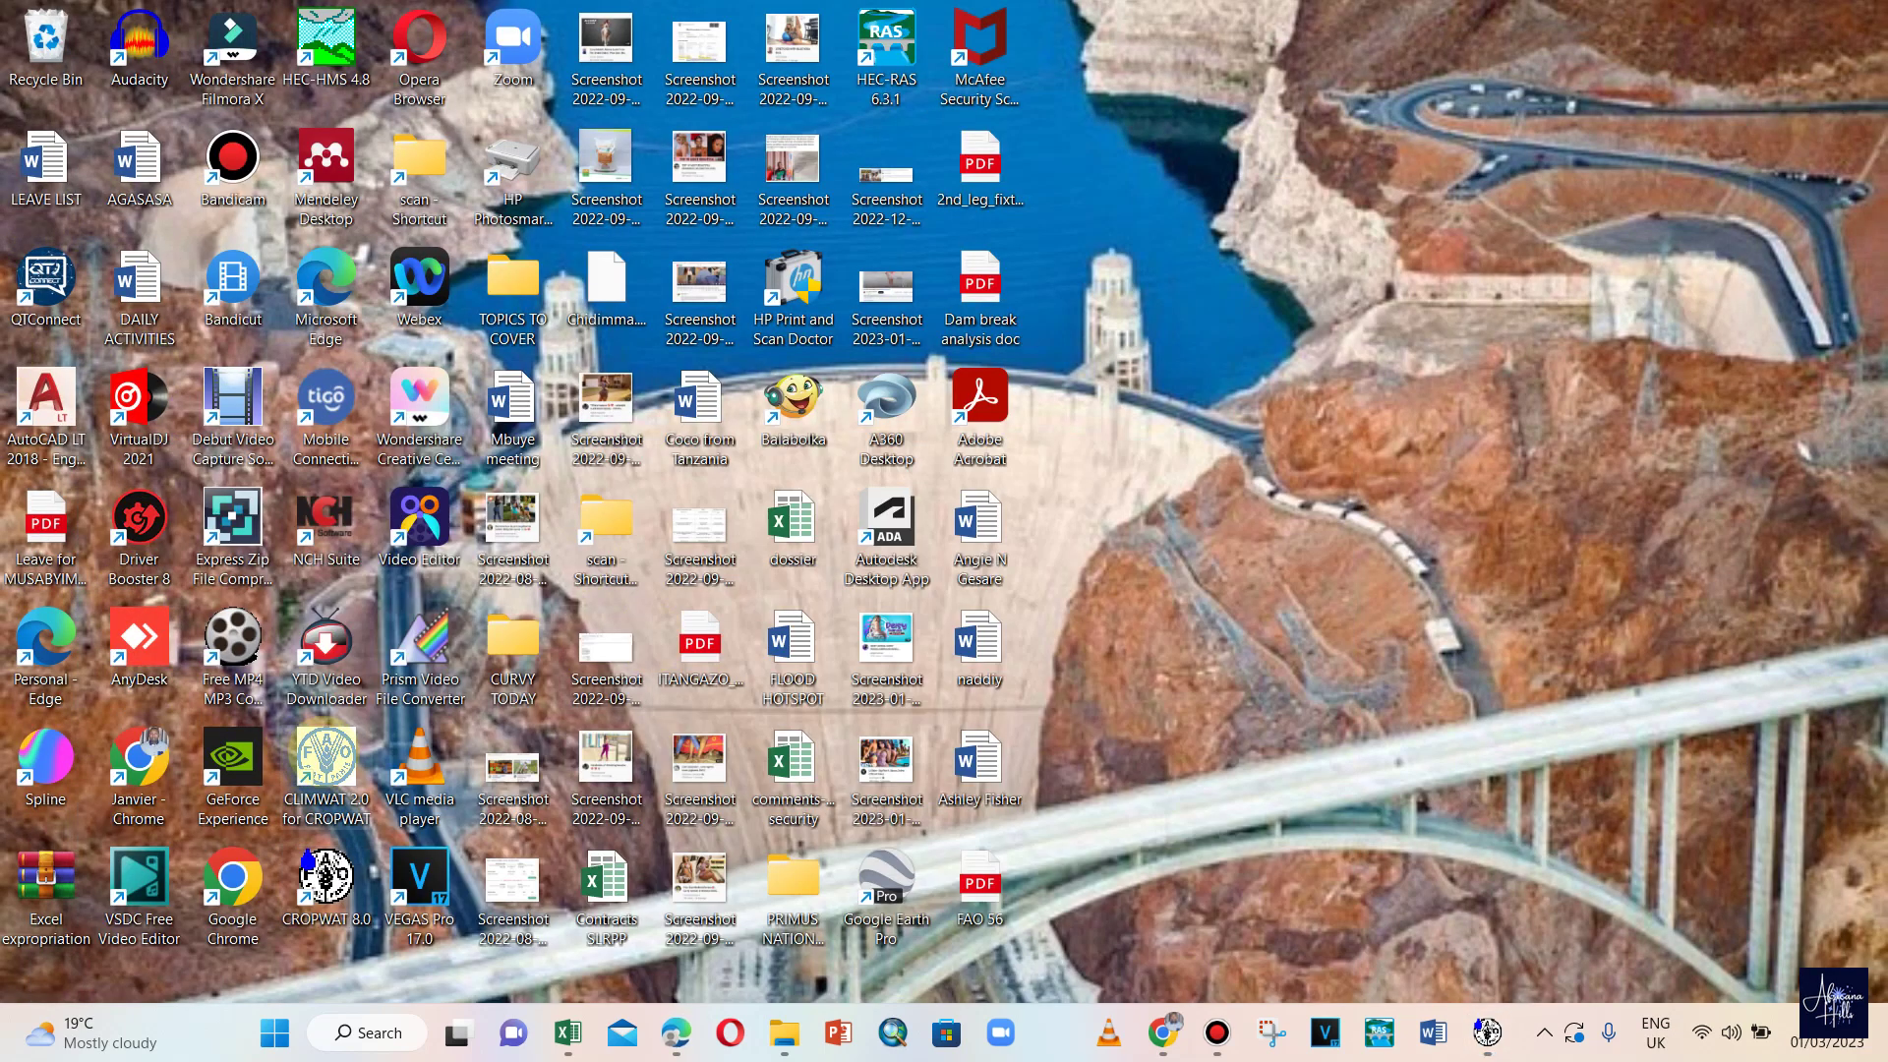
double_click(325, 772)
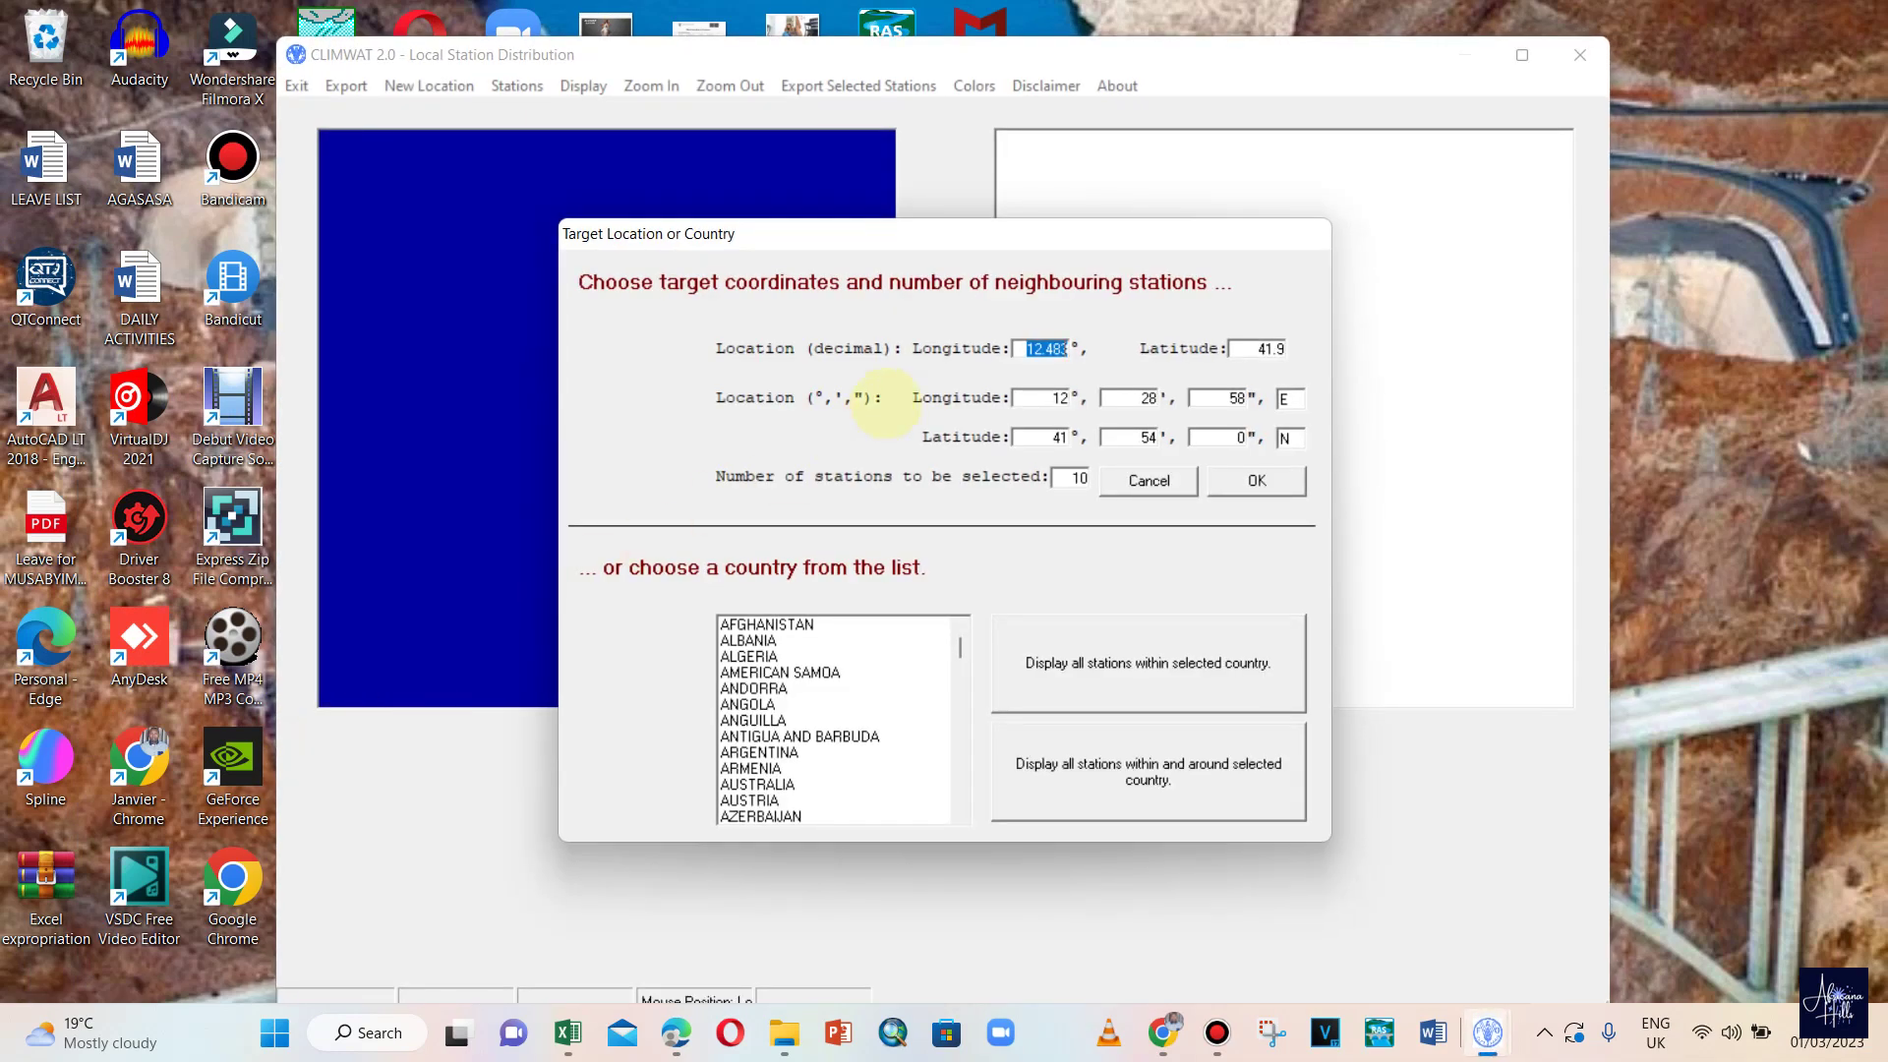
click(802, 672)
scroll(809, 703, down, 3)
scroll(809, 706, down, 9)
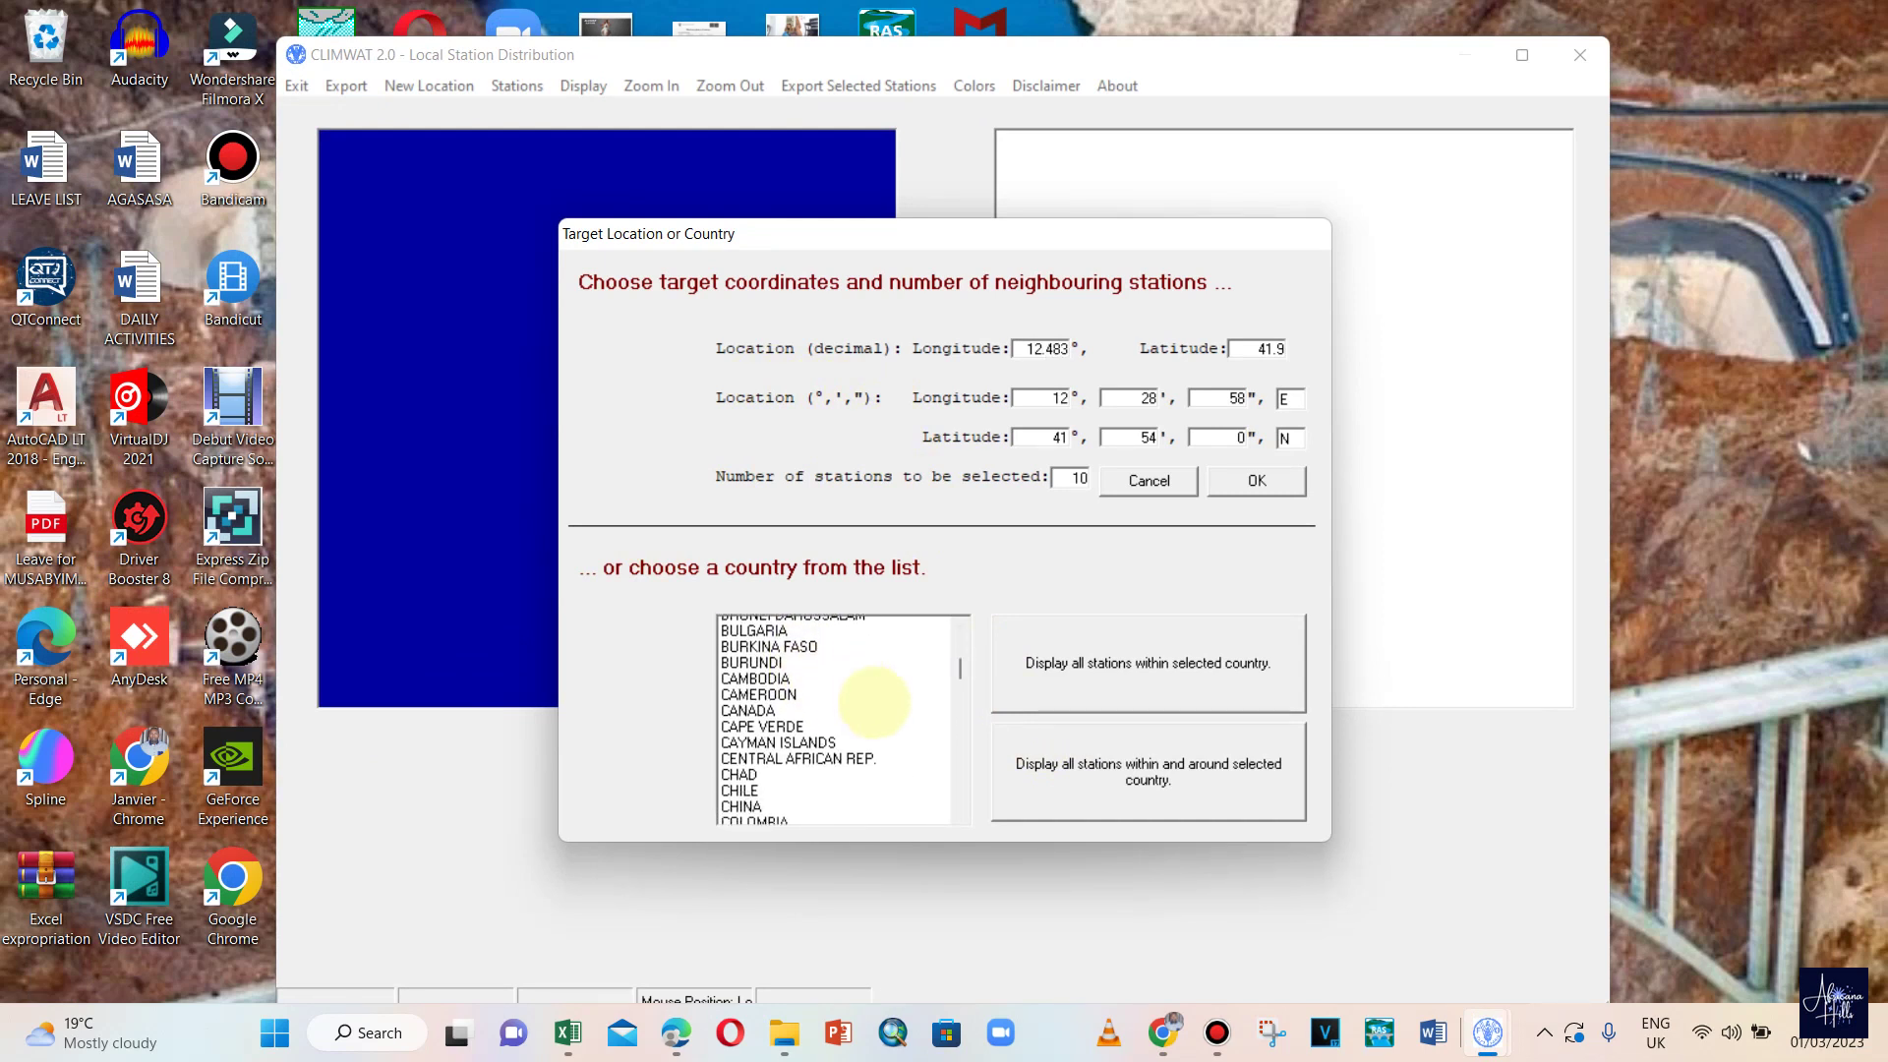
- Choose Gabon in the country list and display all stations within the selected country
click(782, 689)
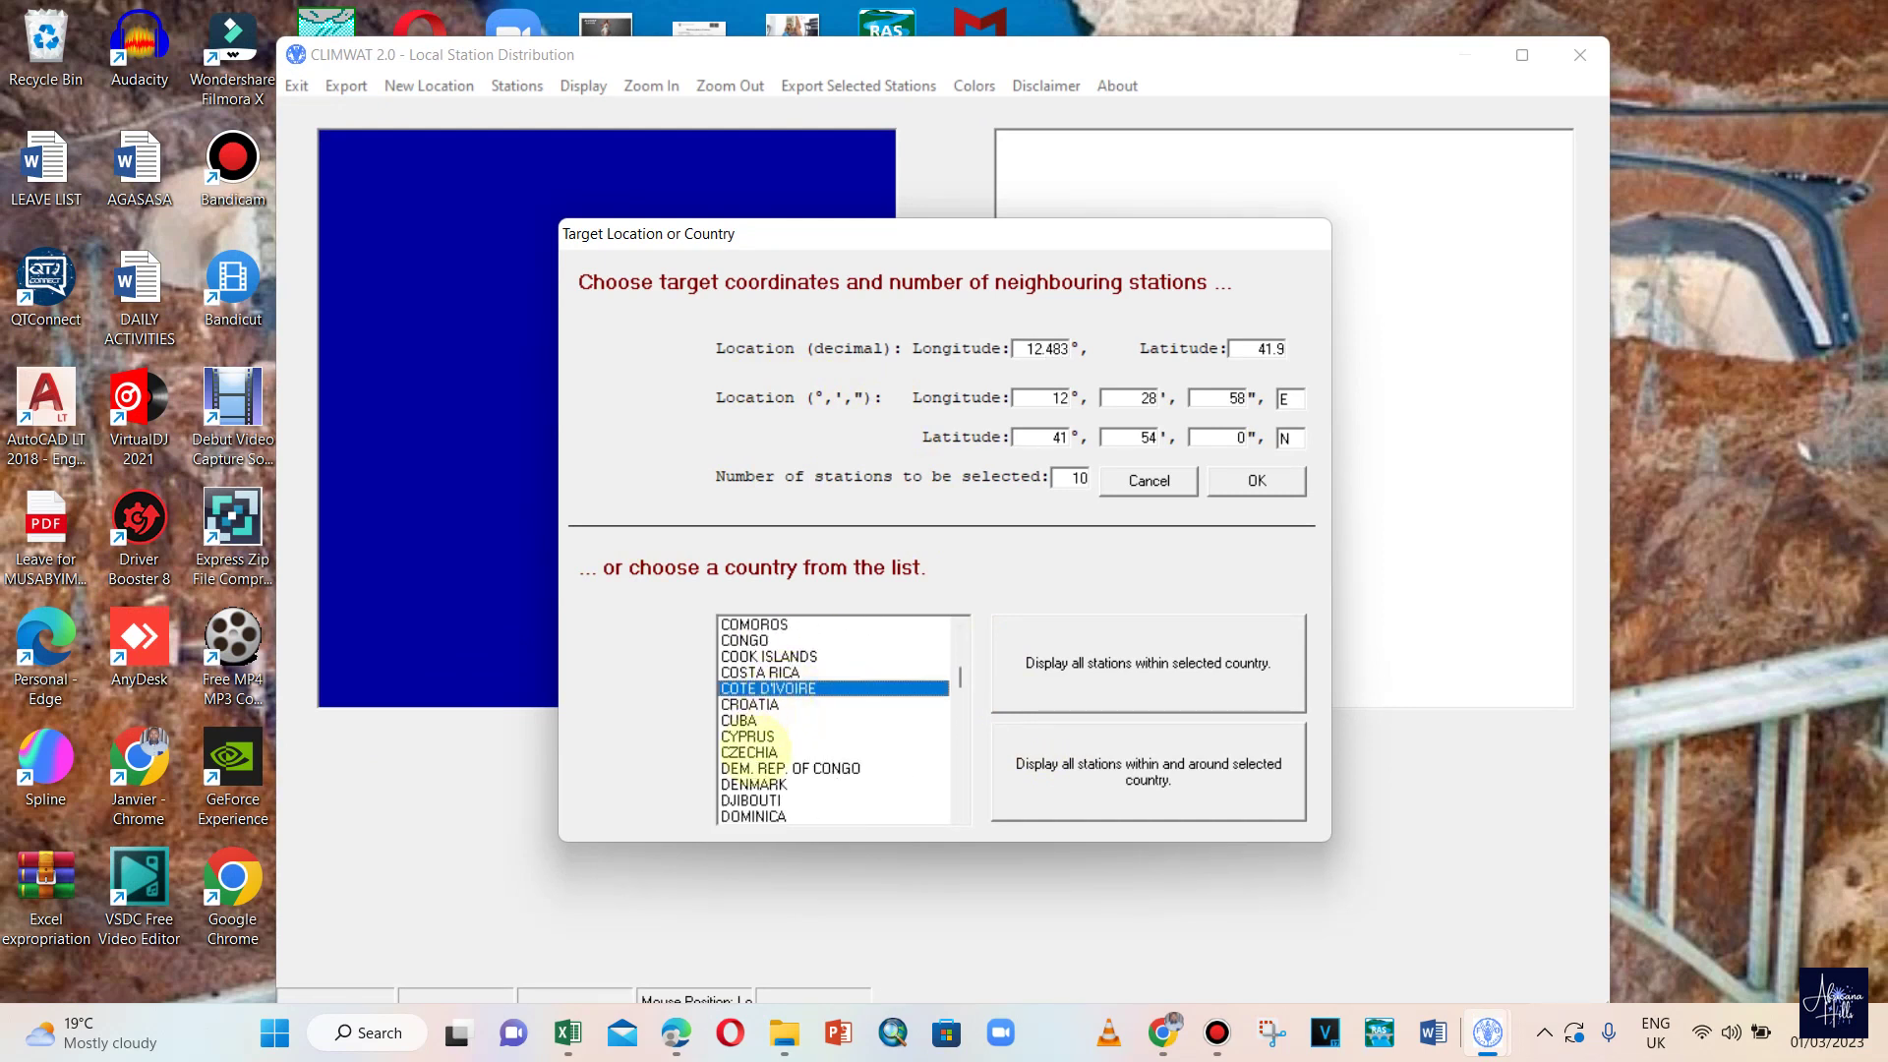
scroll(761, 692, down, 5)
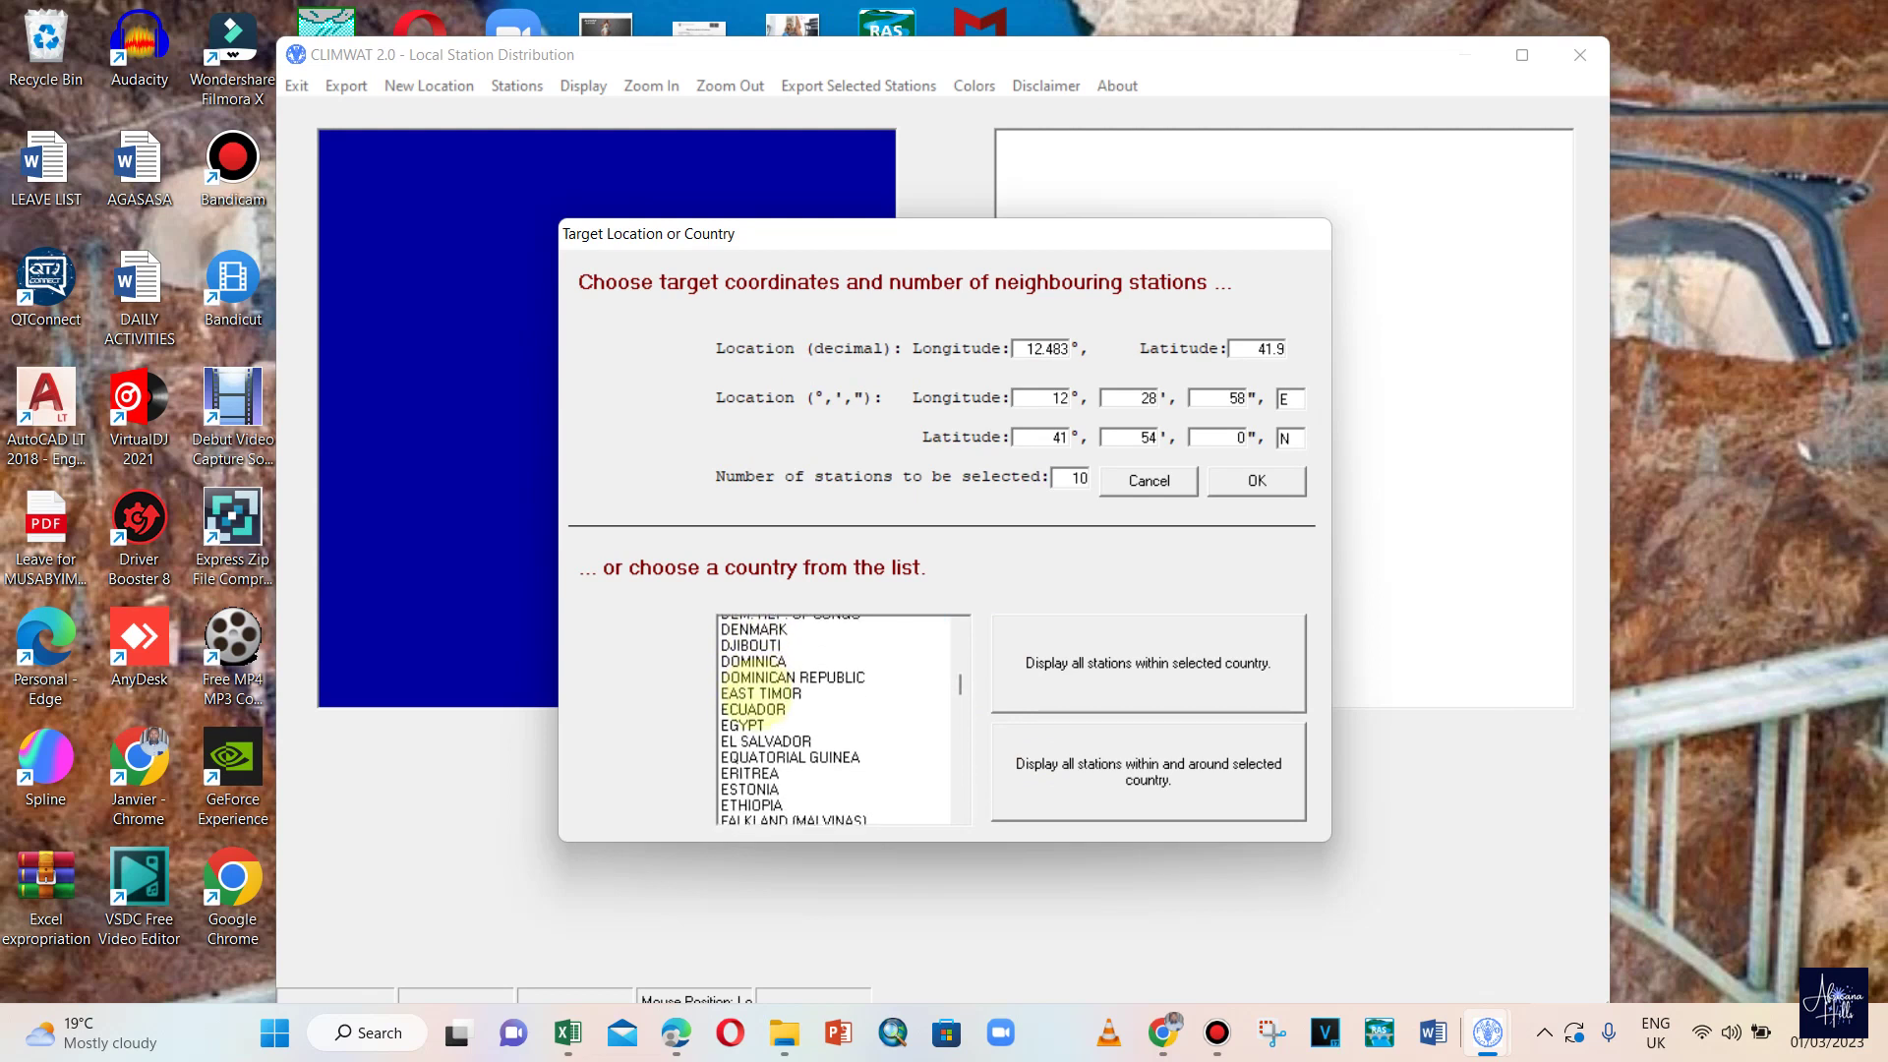
scroll(777, 694, down, 2)
click(760, 688)
scroll(772, 713, down, 1)
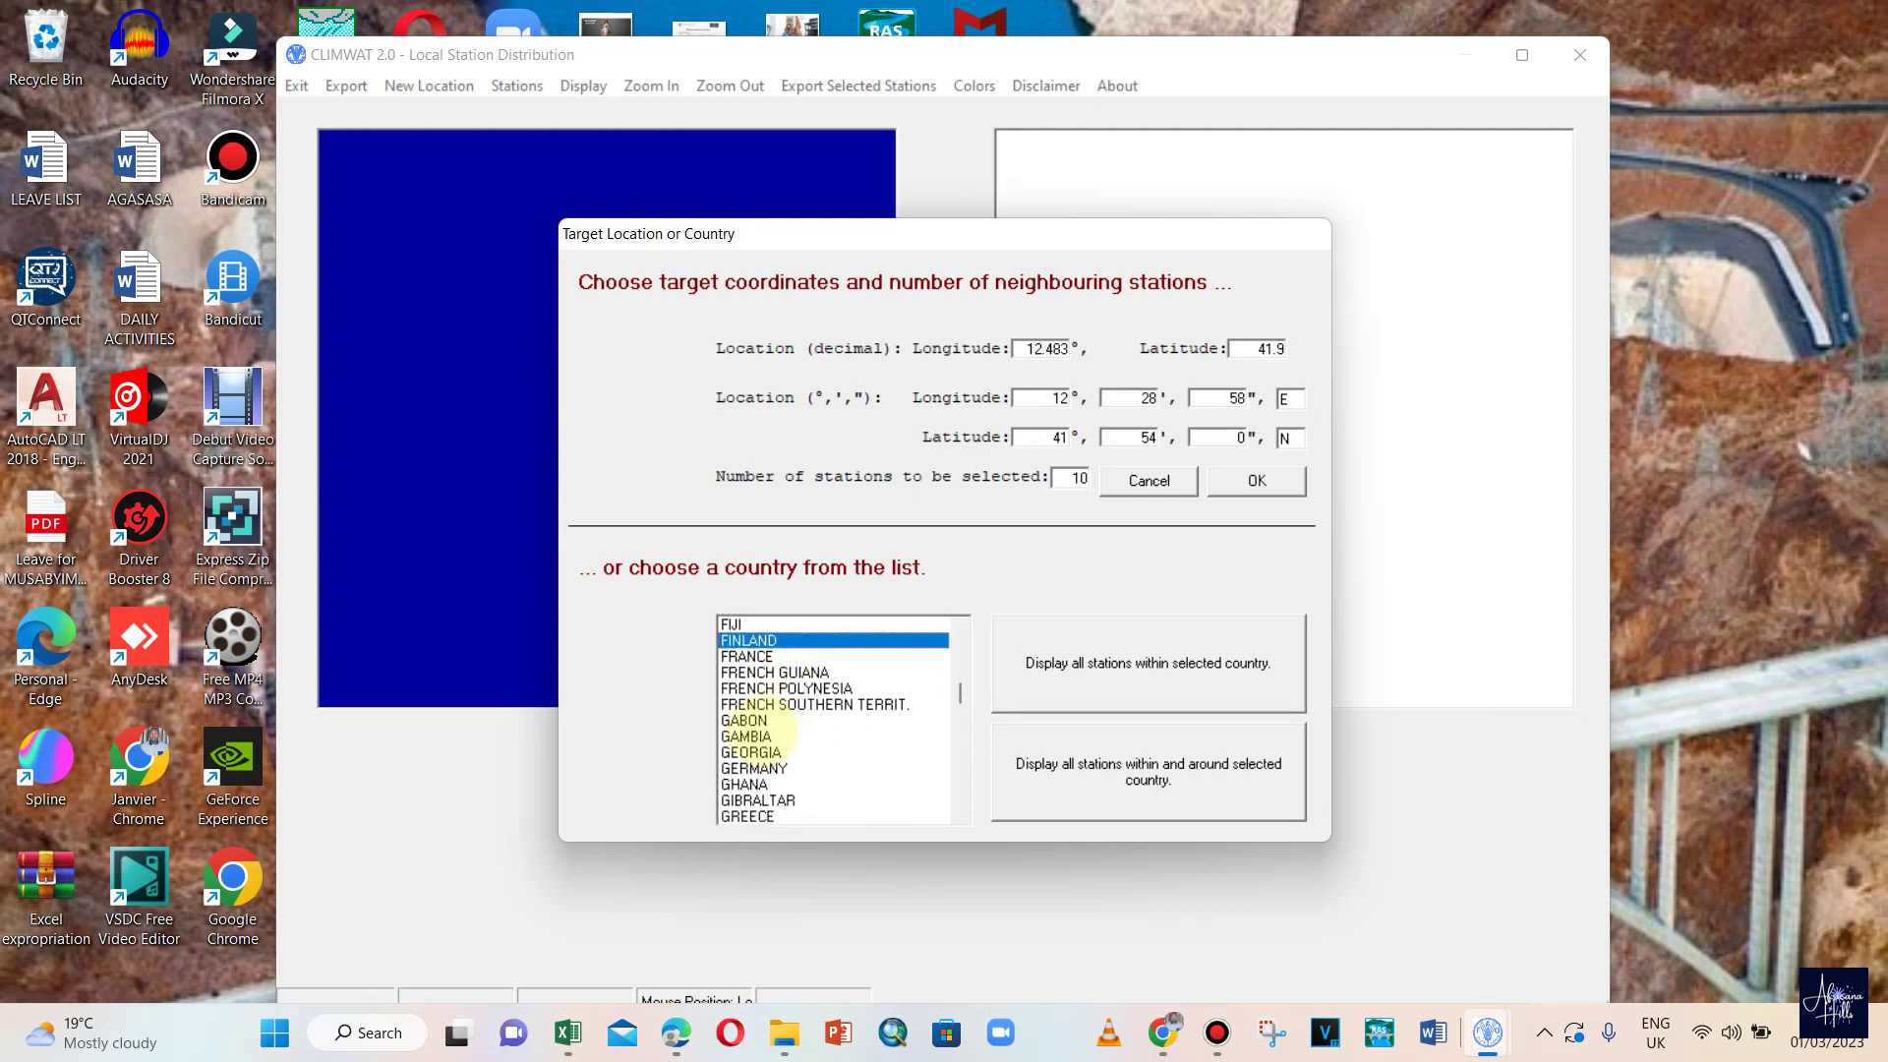
click(772, 736)
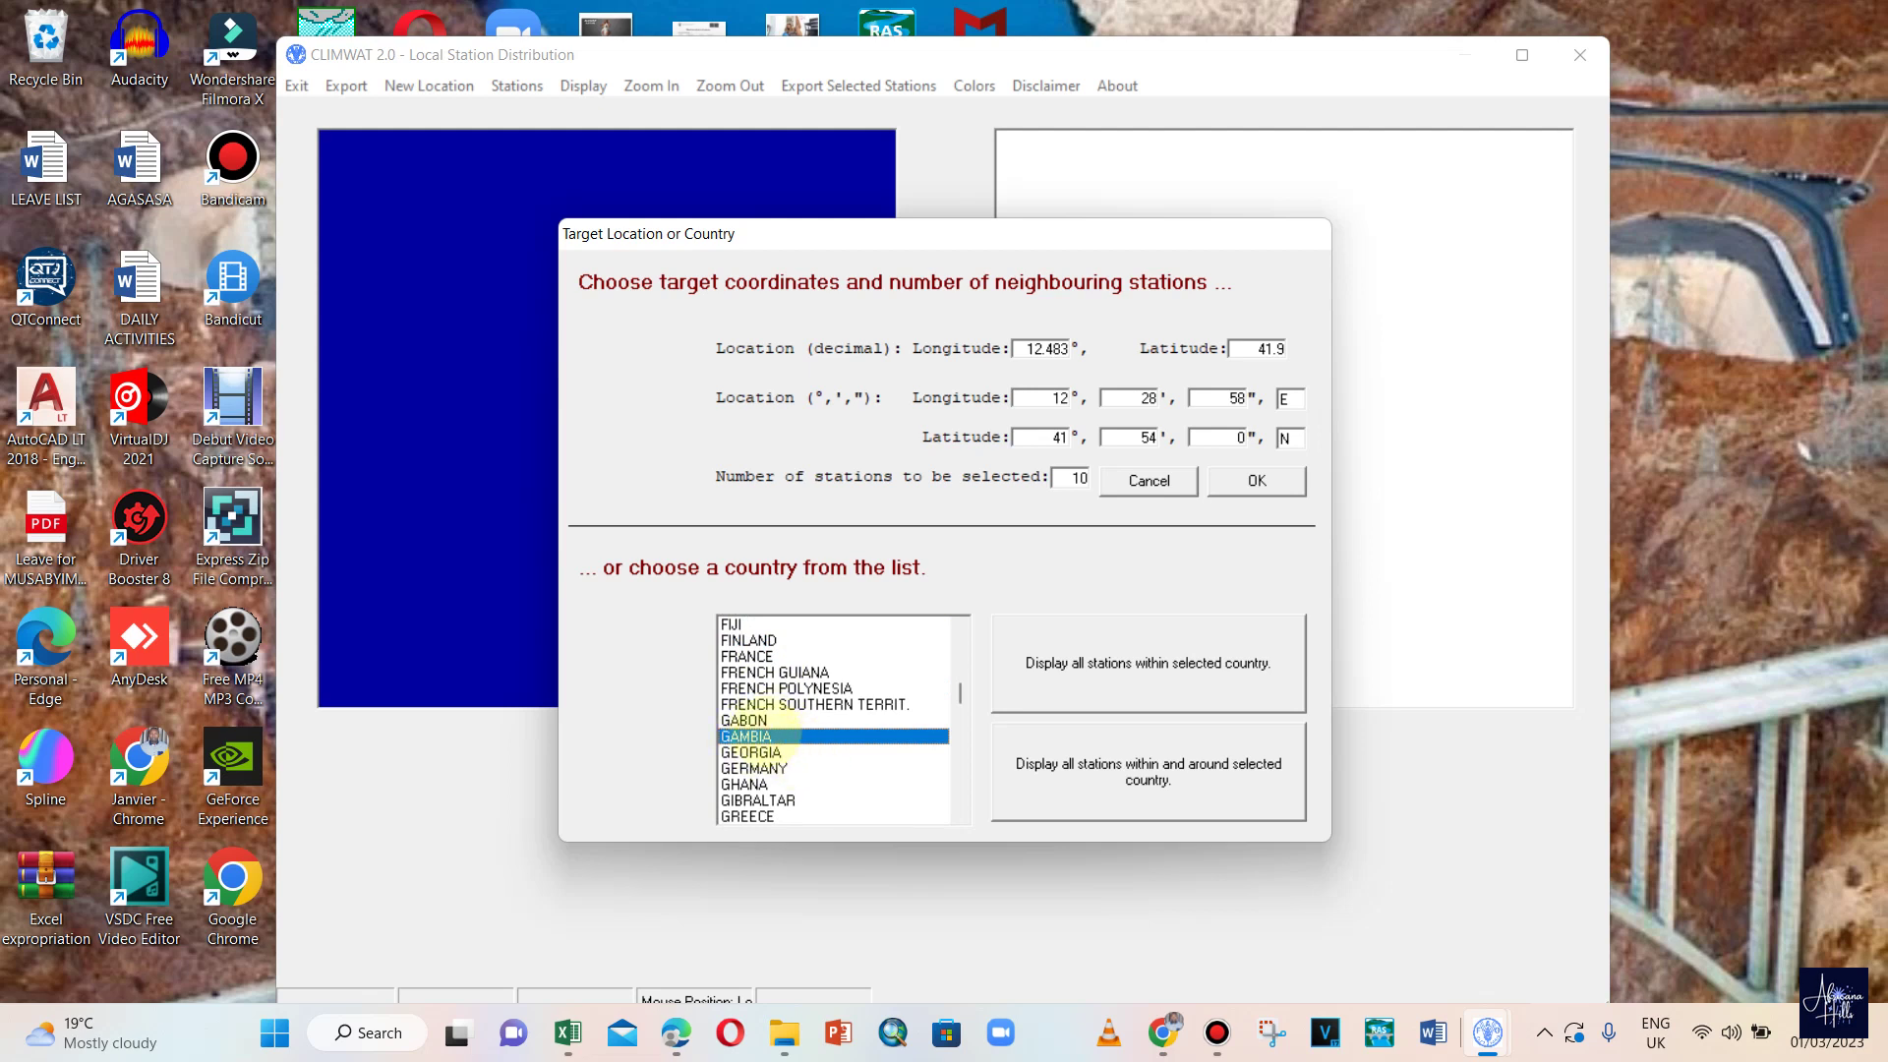
click(777, 721)
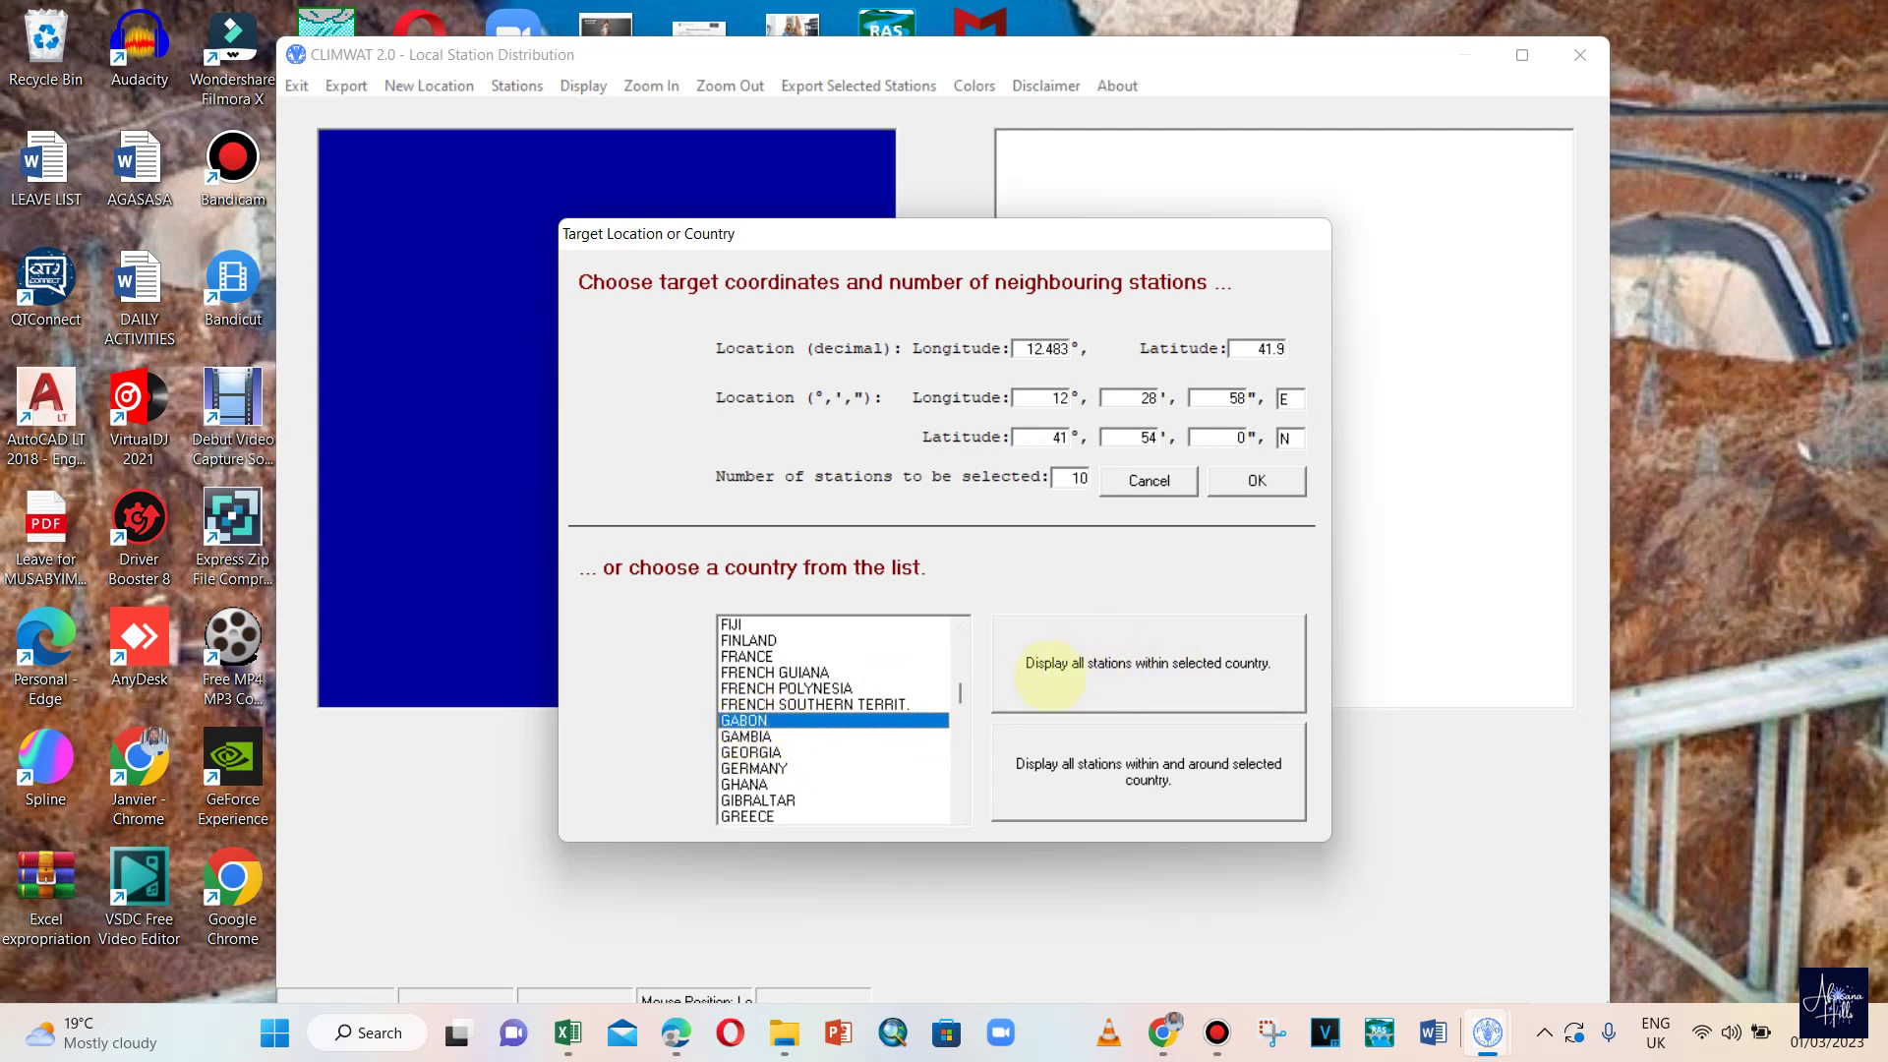
click(1116, 669)
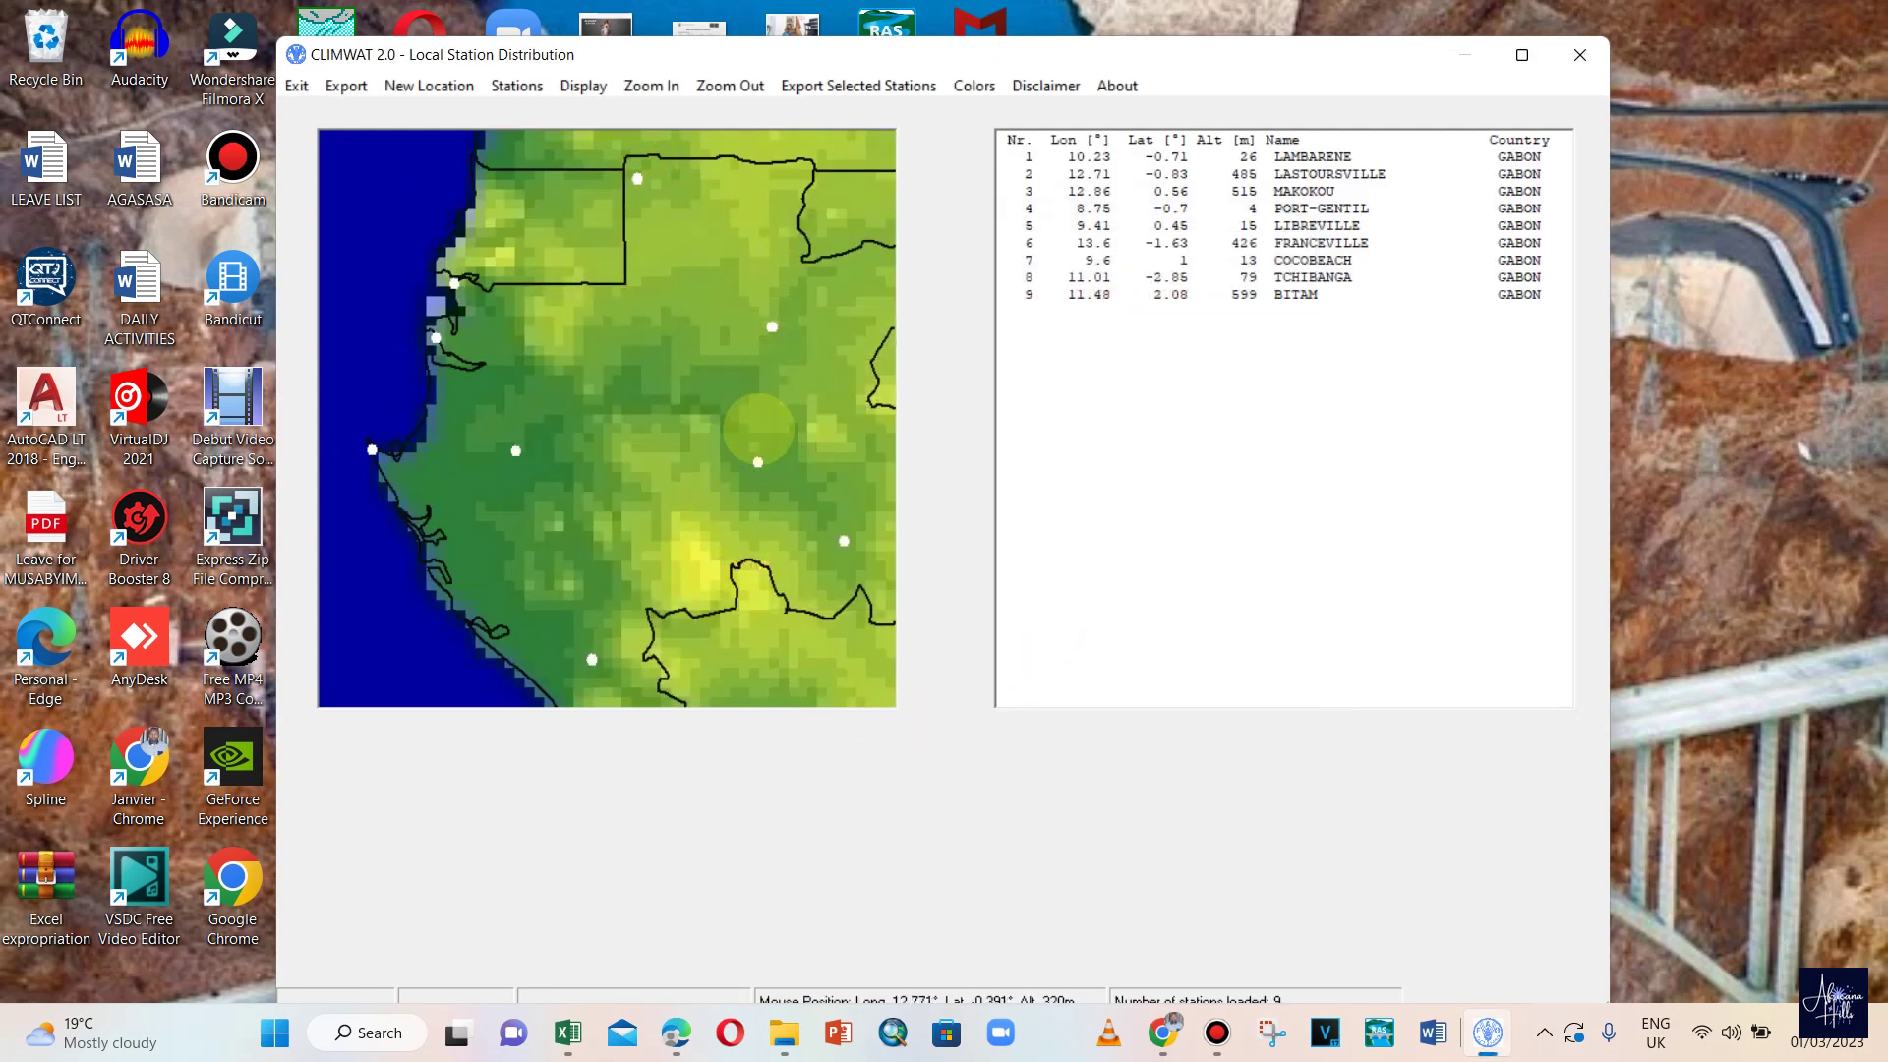
- Go through the Gabon stations one by one to locate them on the map, finishing with FRANCEVILLE selected
click(653, 85)
click(729, 86)
click(748, 86)
click(762, 86)
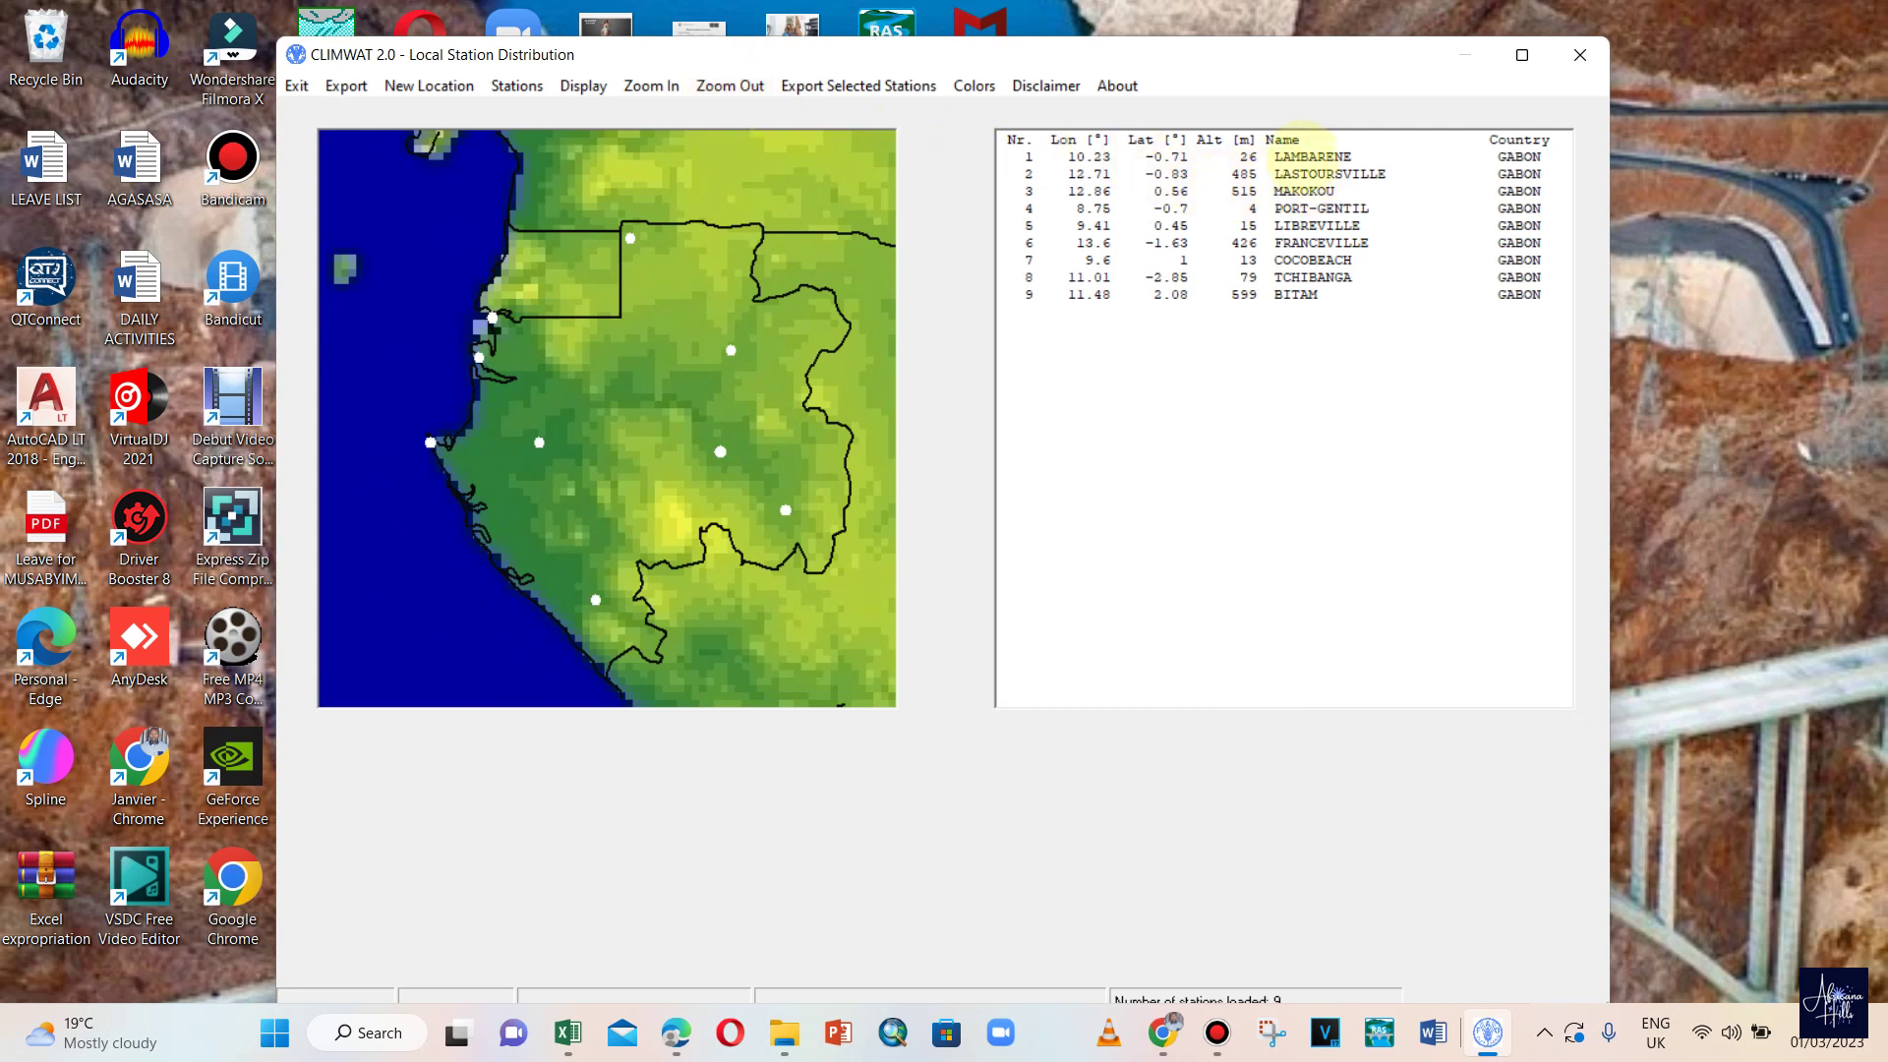
click(1299, 157)
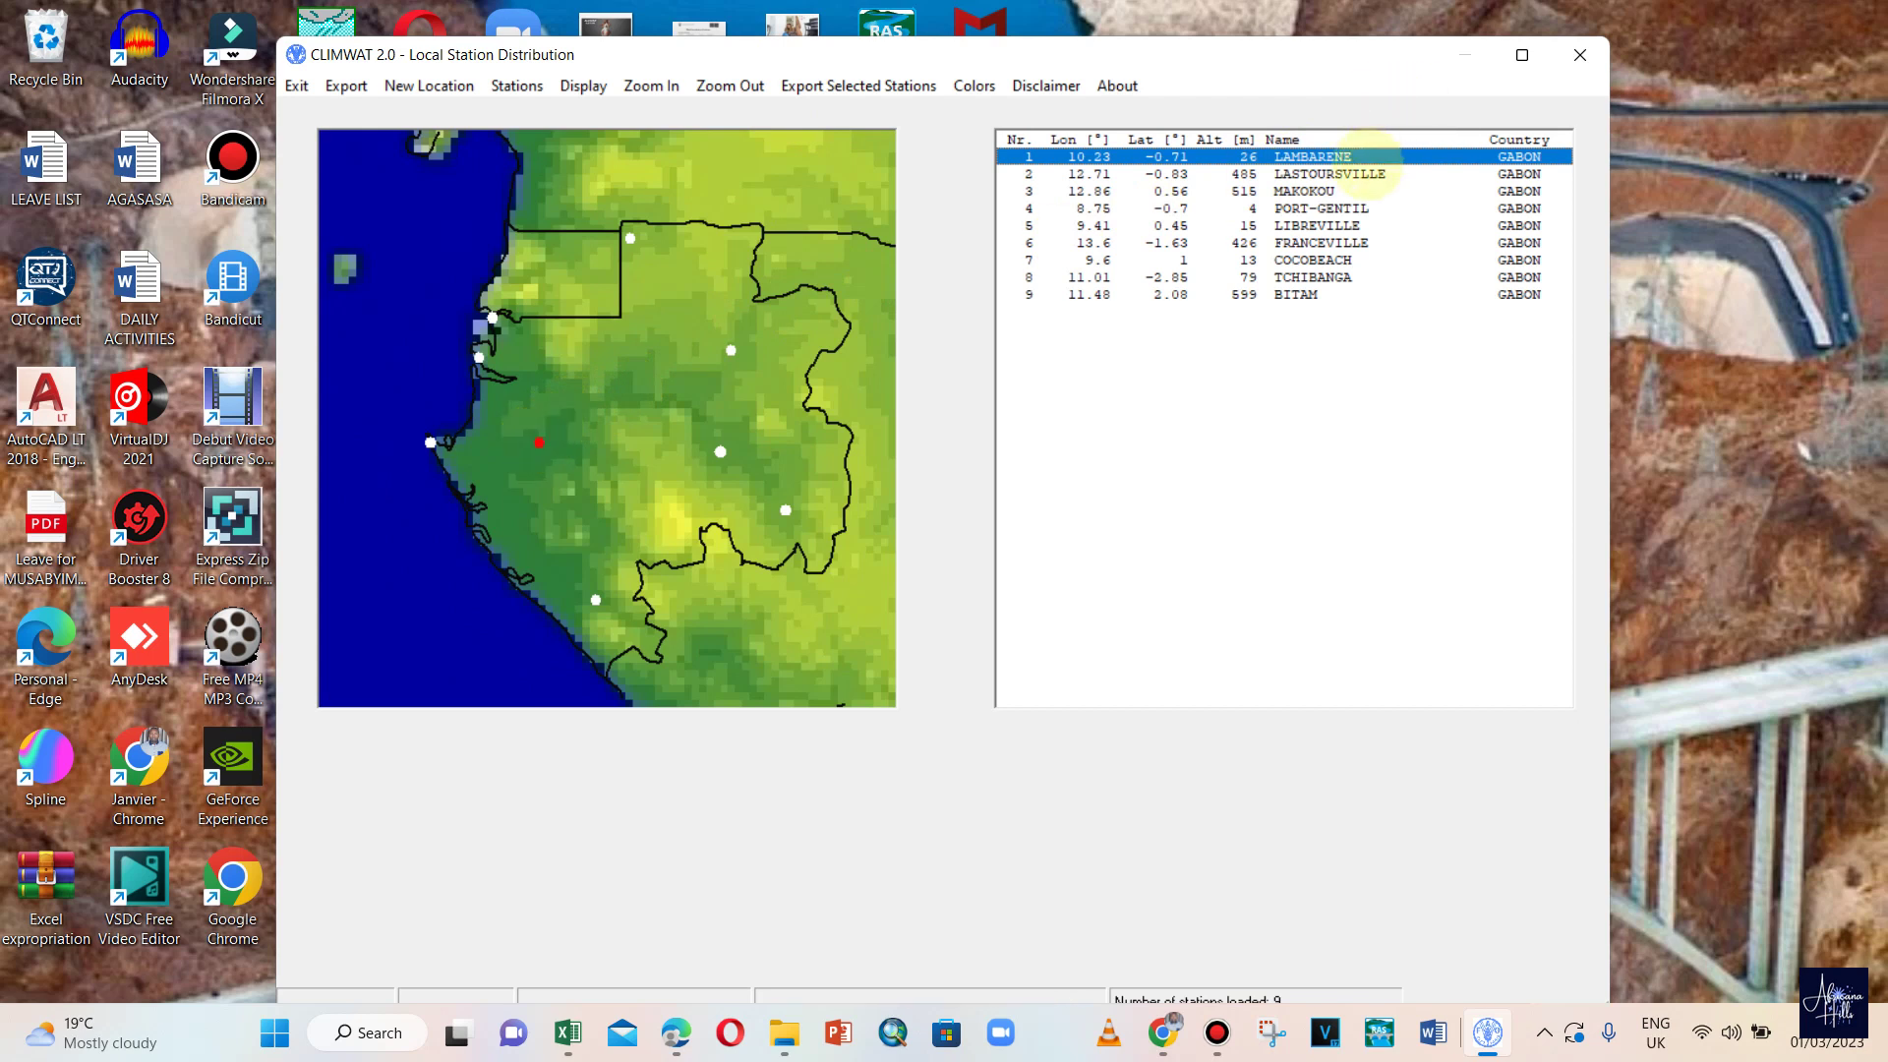
click(1357, 175)
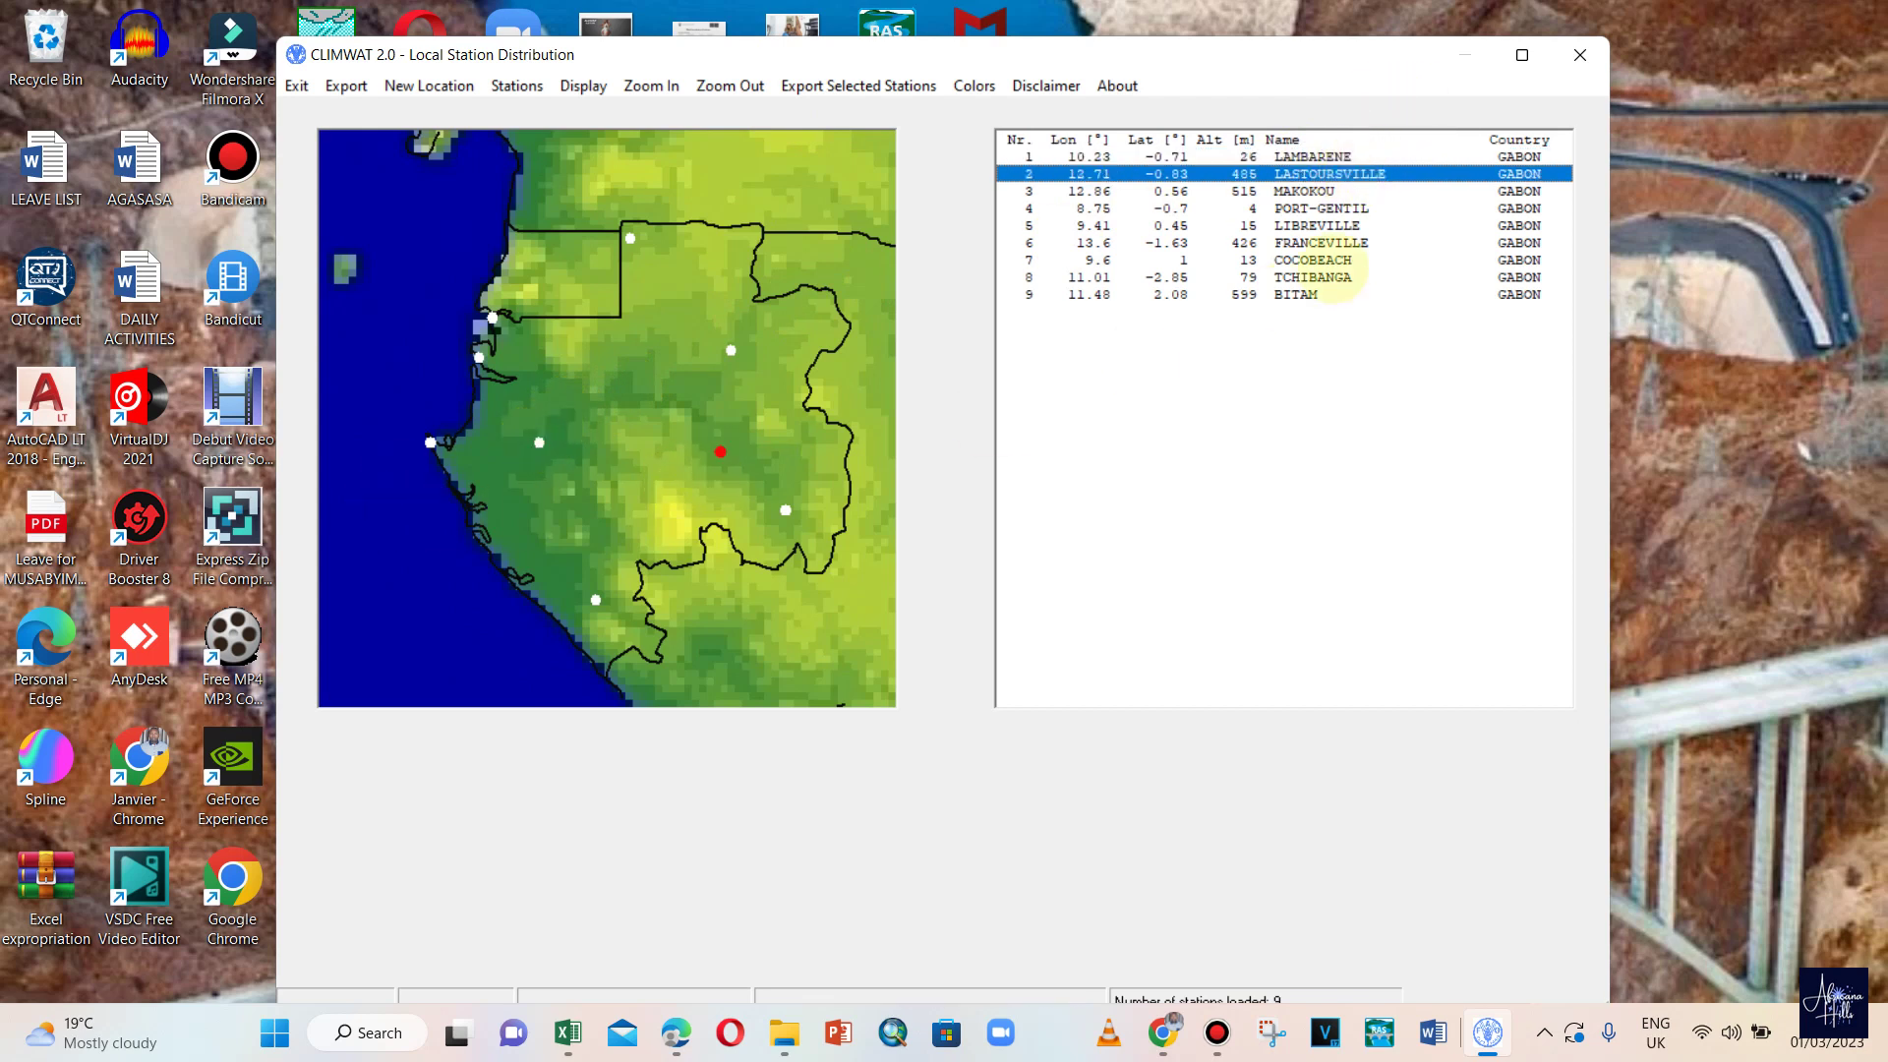
click(1316, 191)
click(1313, 209)
click(1308, 243)
click(1303, 277)
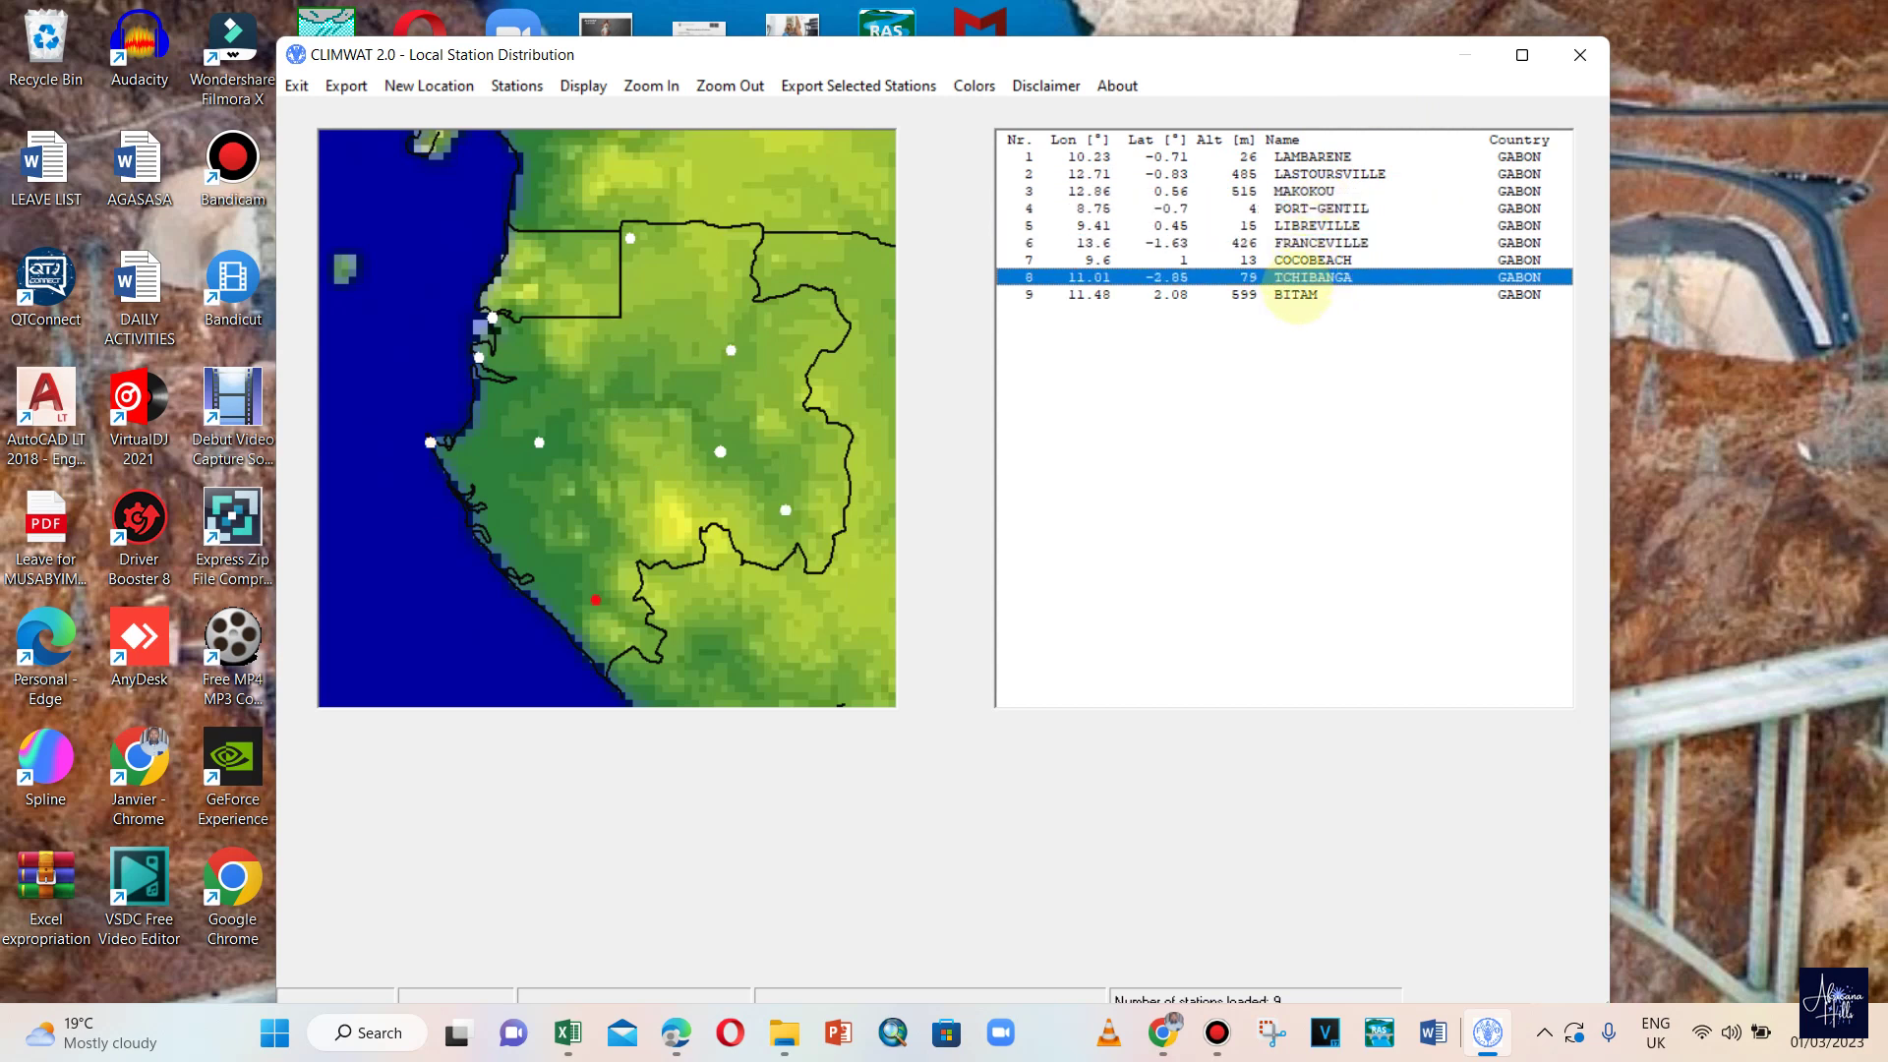
click(1298, 295)
click(1308, 243)
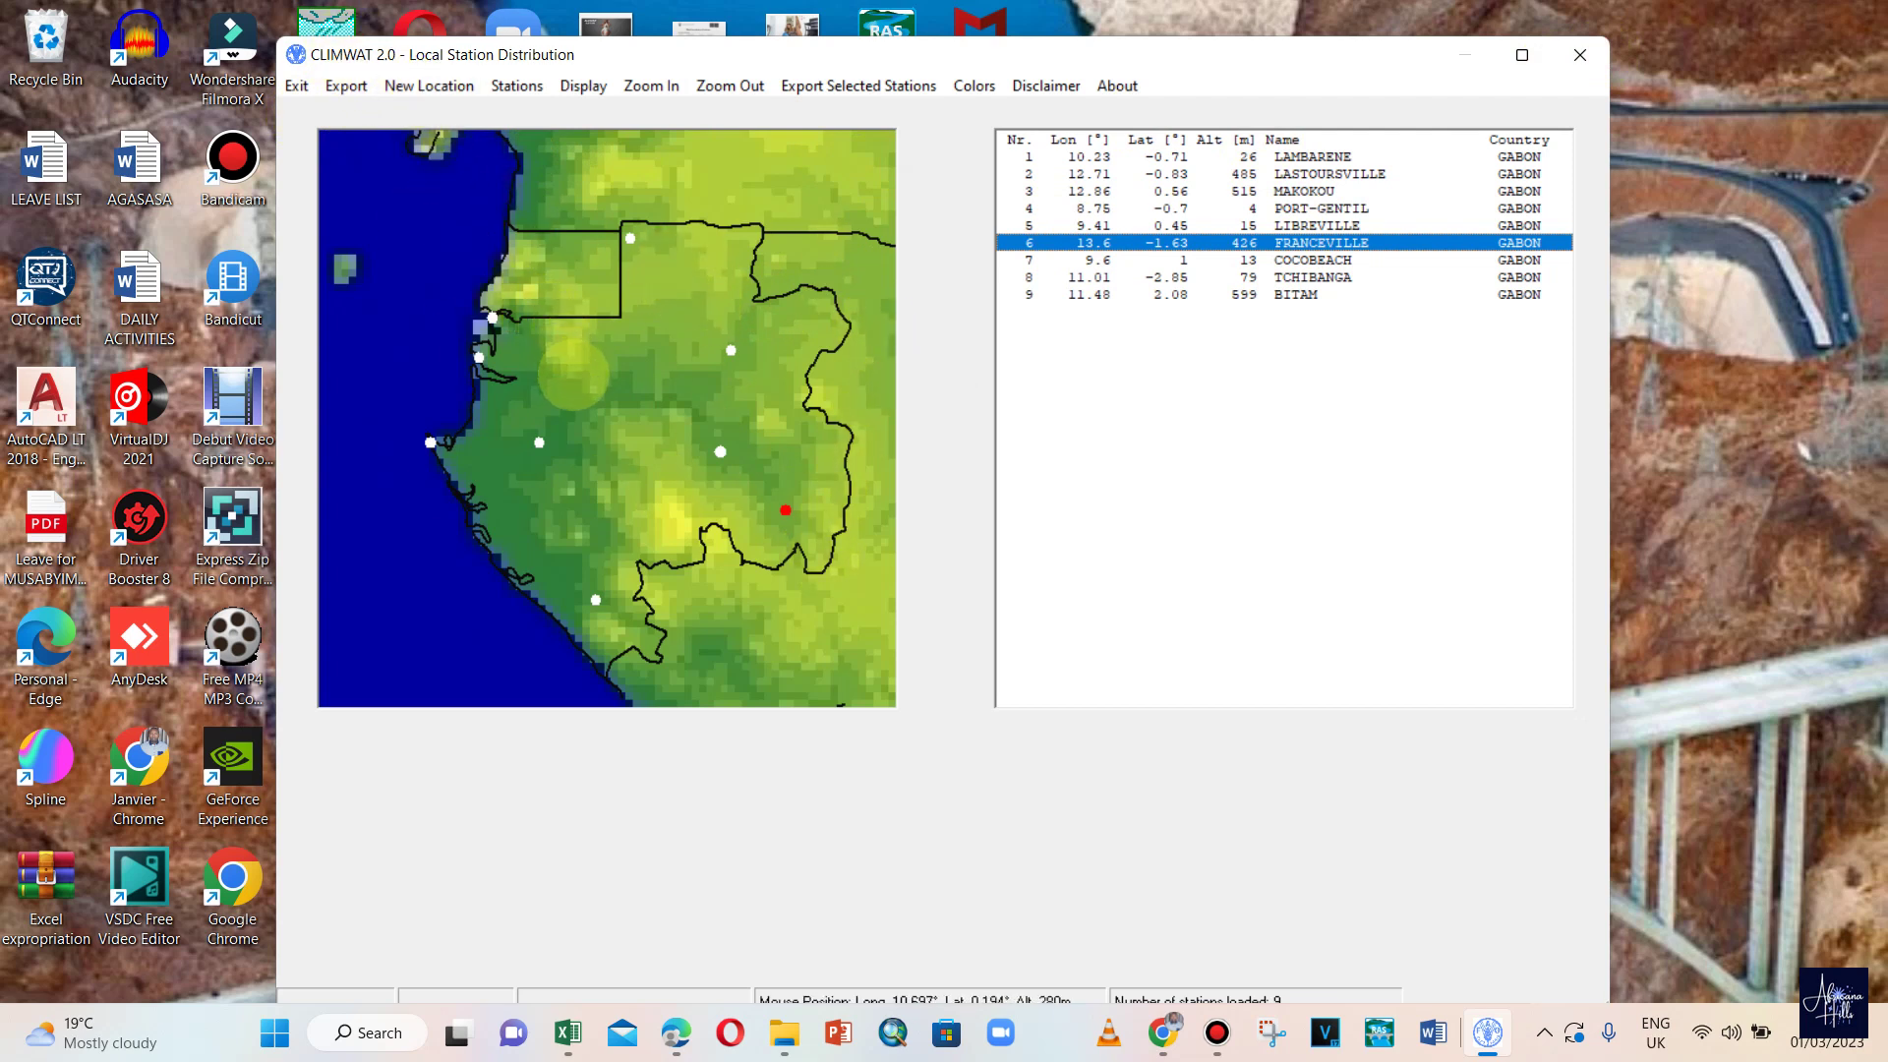
- Move the CLIMWAT window aside and check the running and background programs for CROPWAT
drag(956, 51, 714, 30)
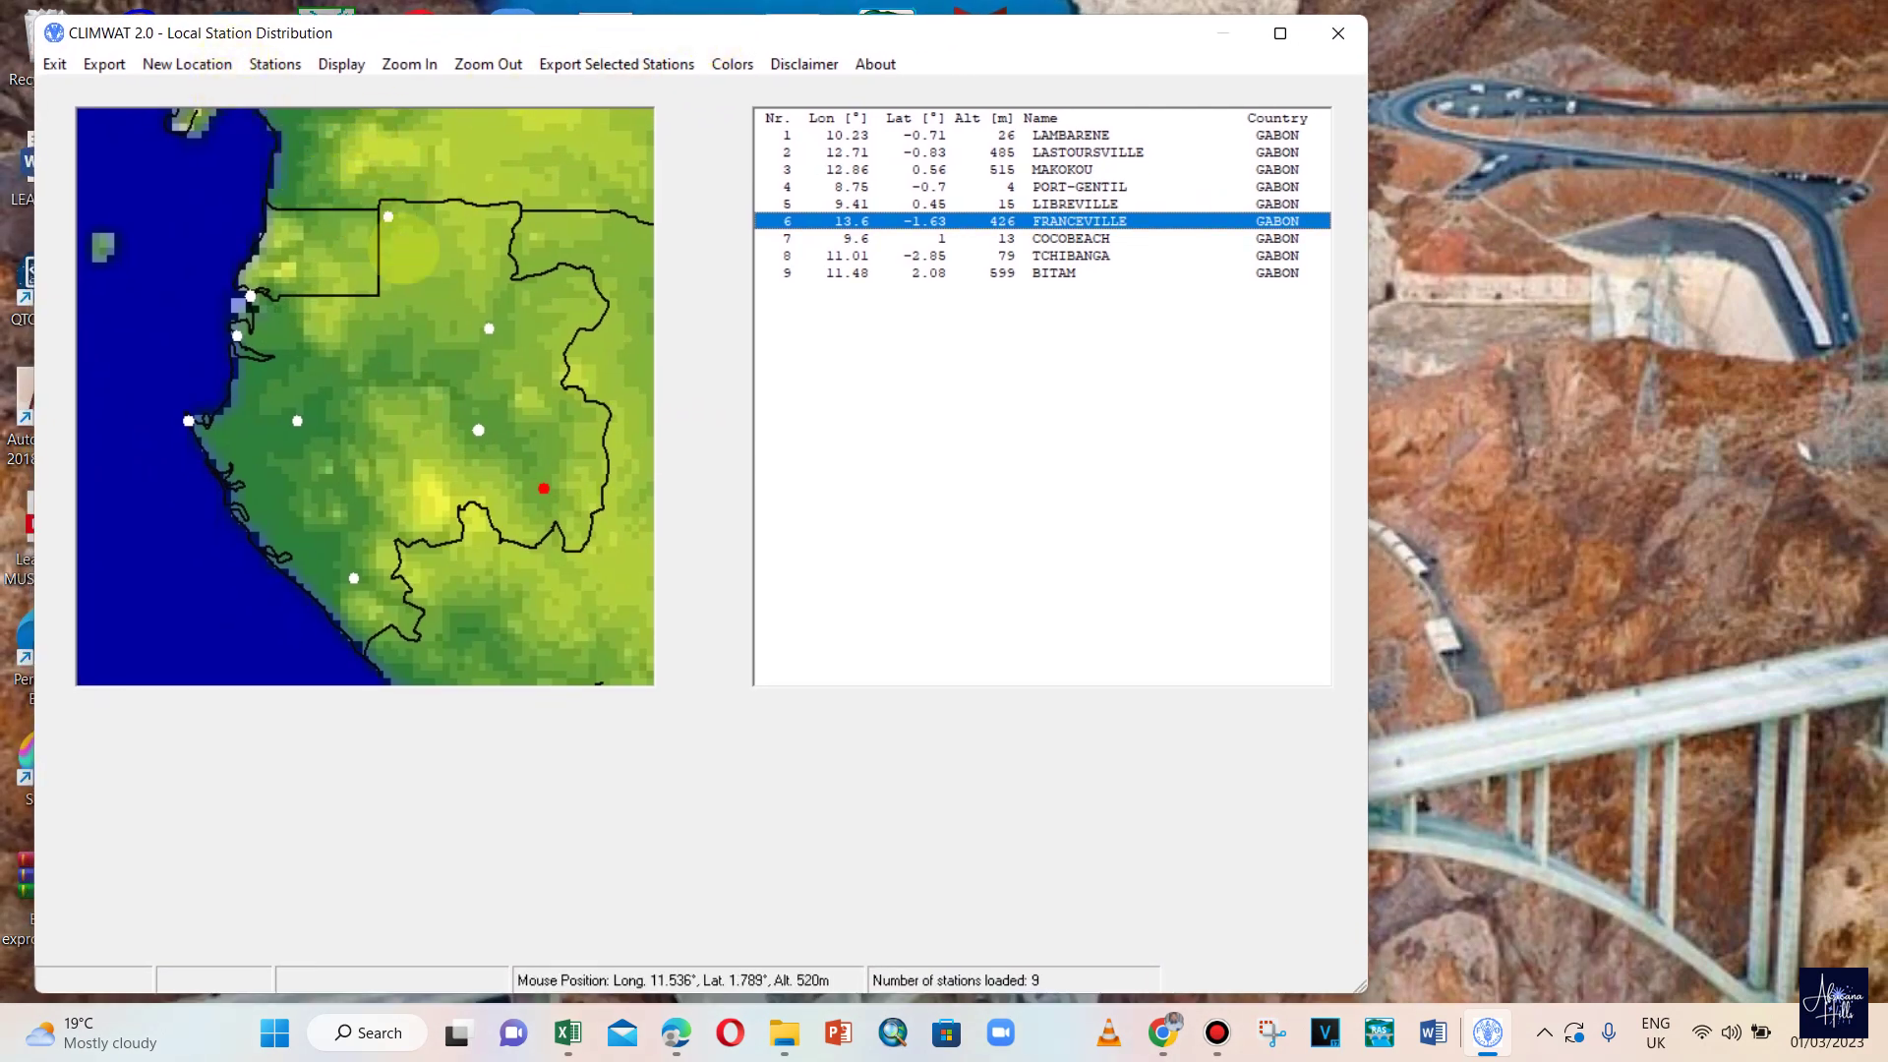
mouse_move(1487, 1032)
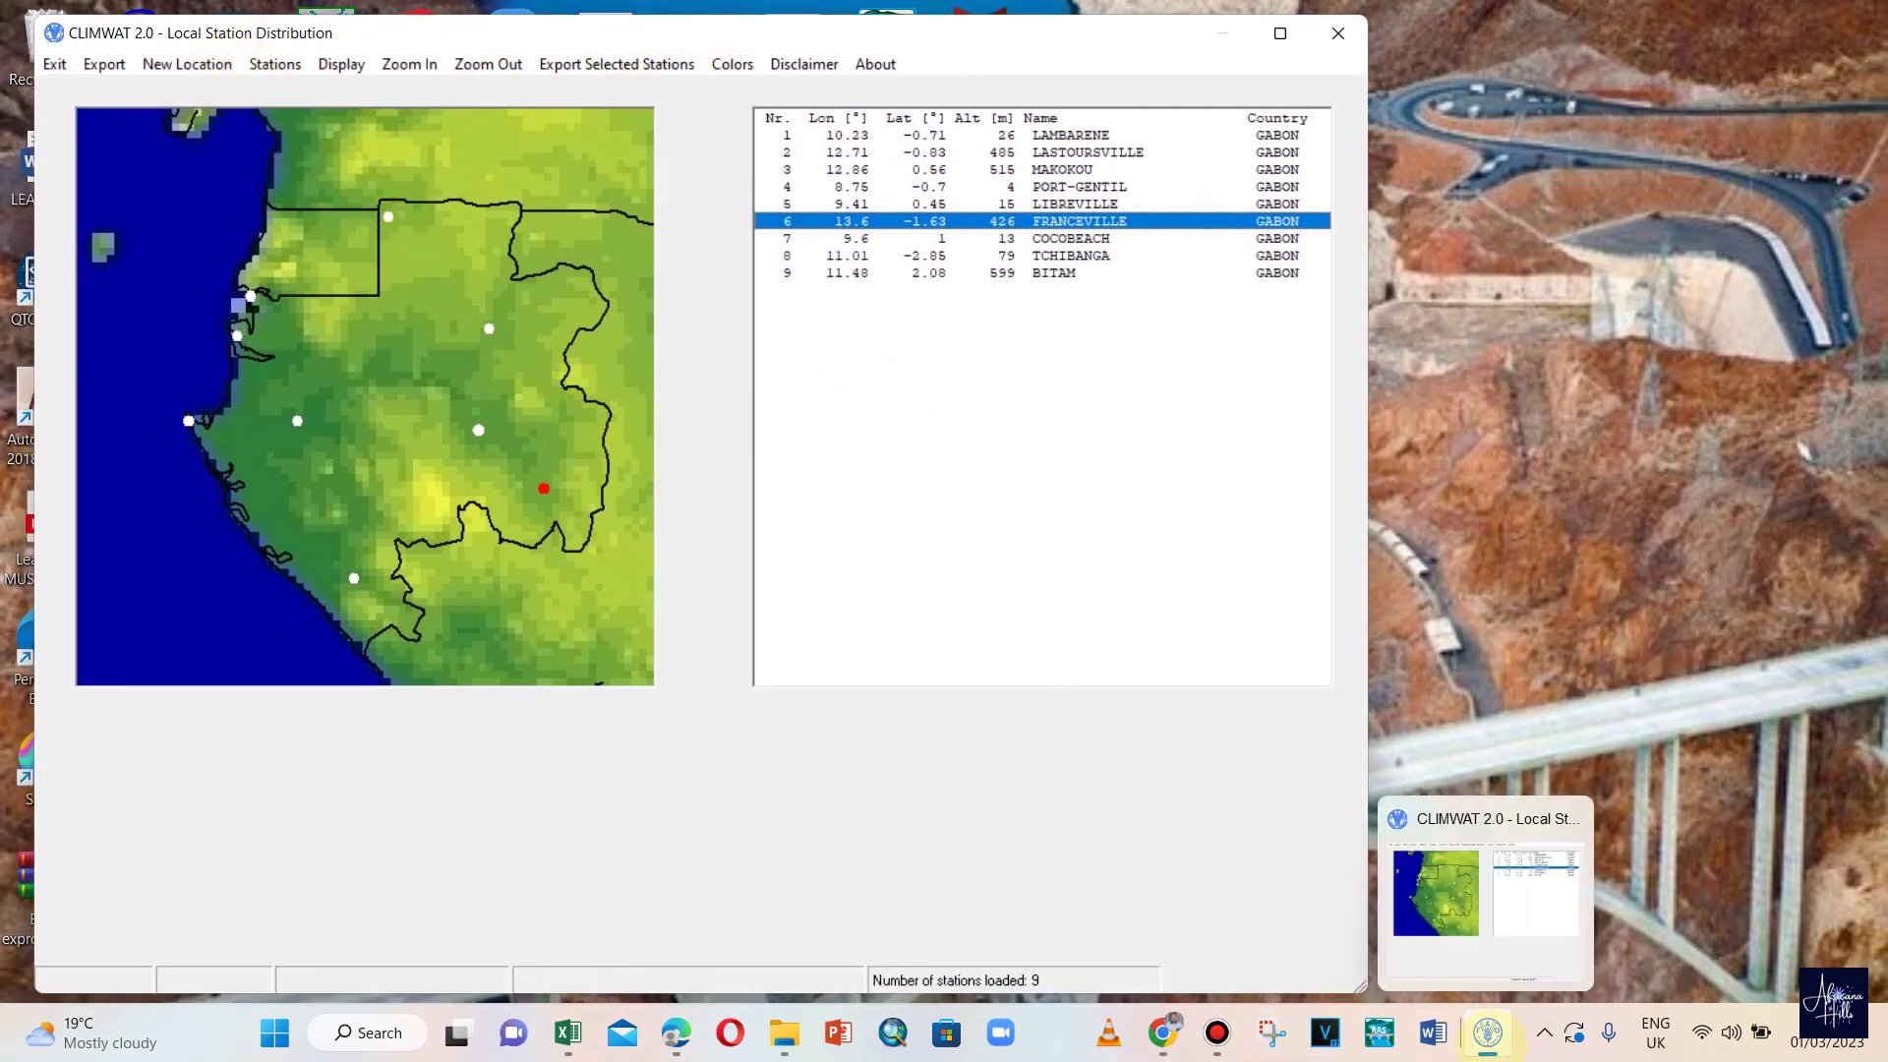
click(1544, 1032)
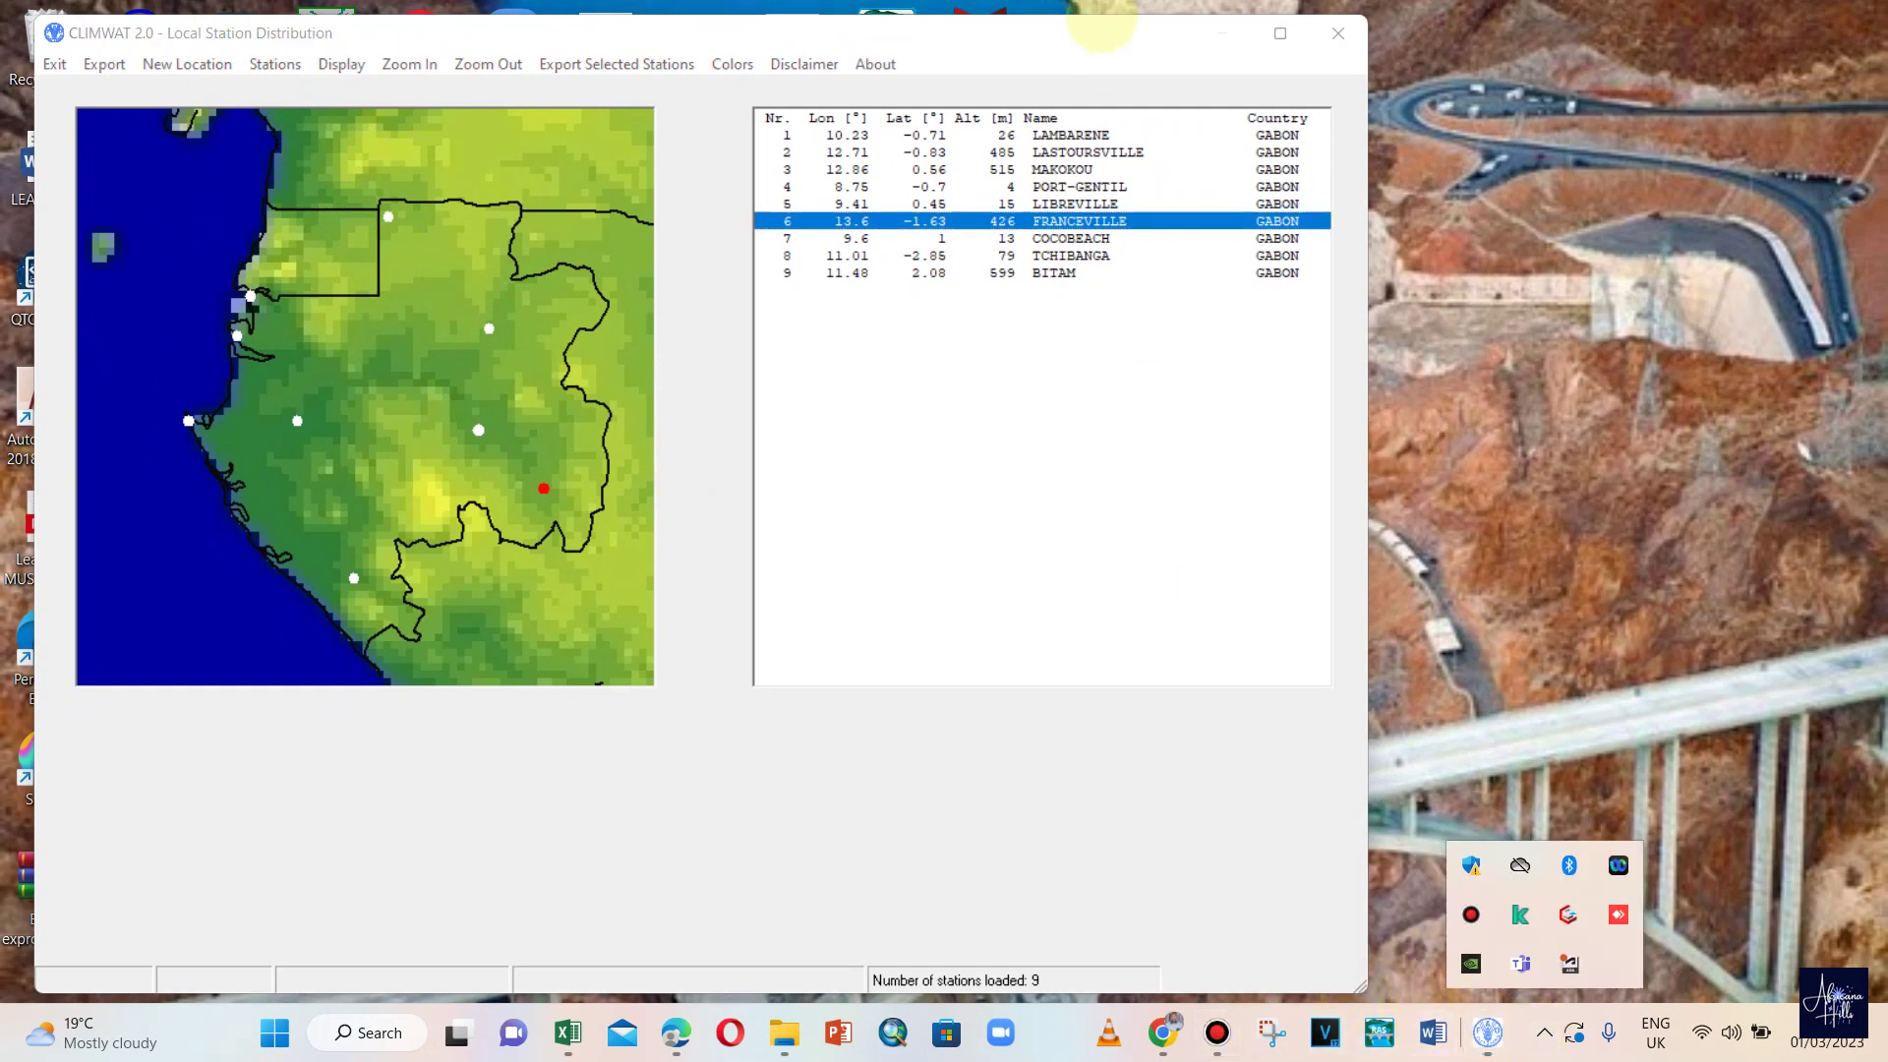
click(1241, 29)
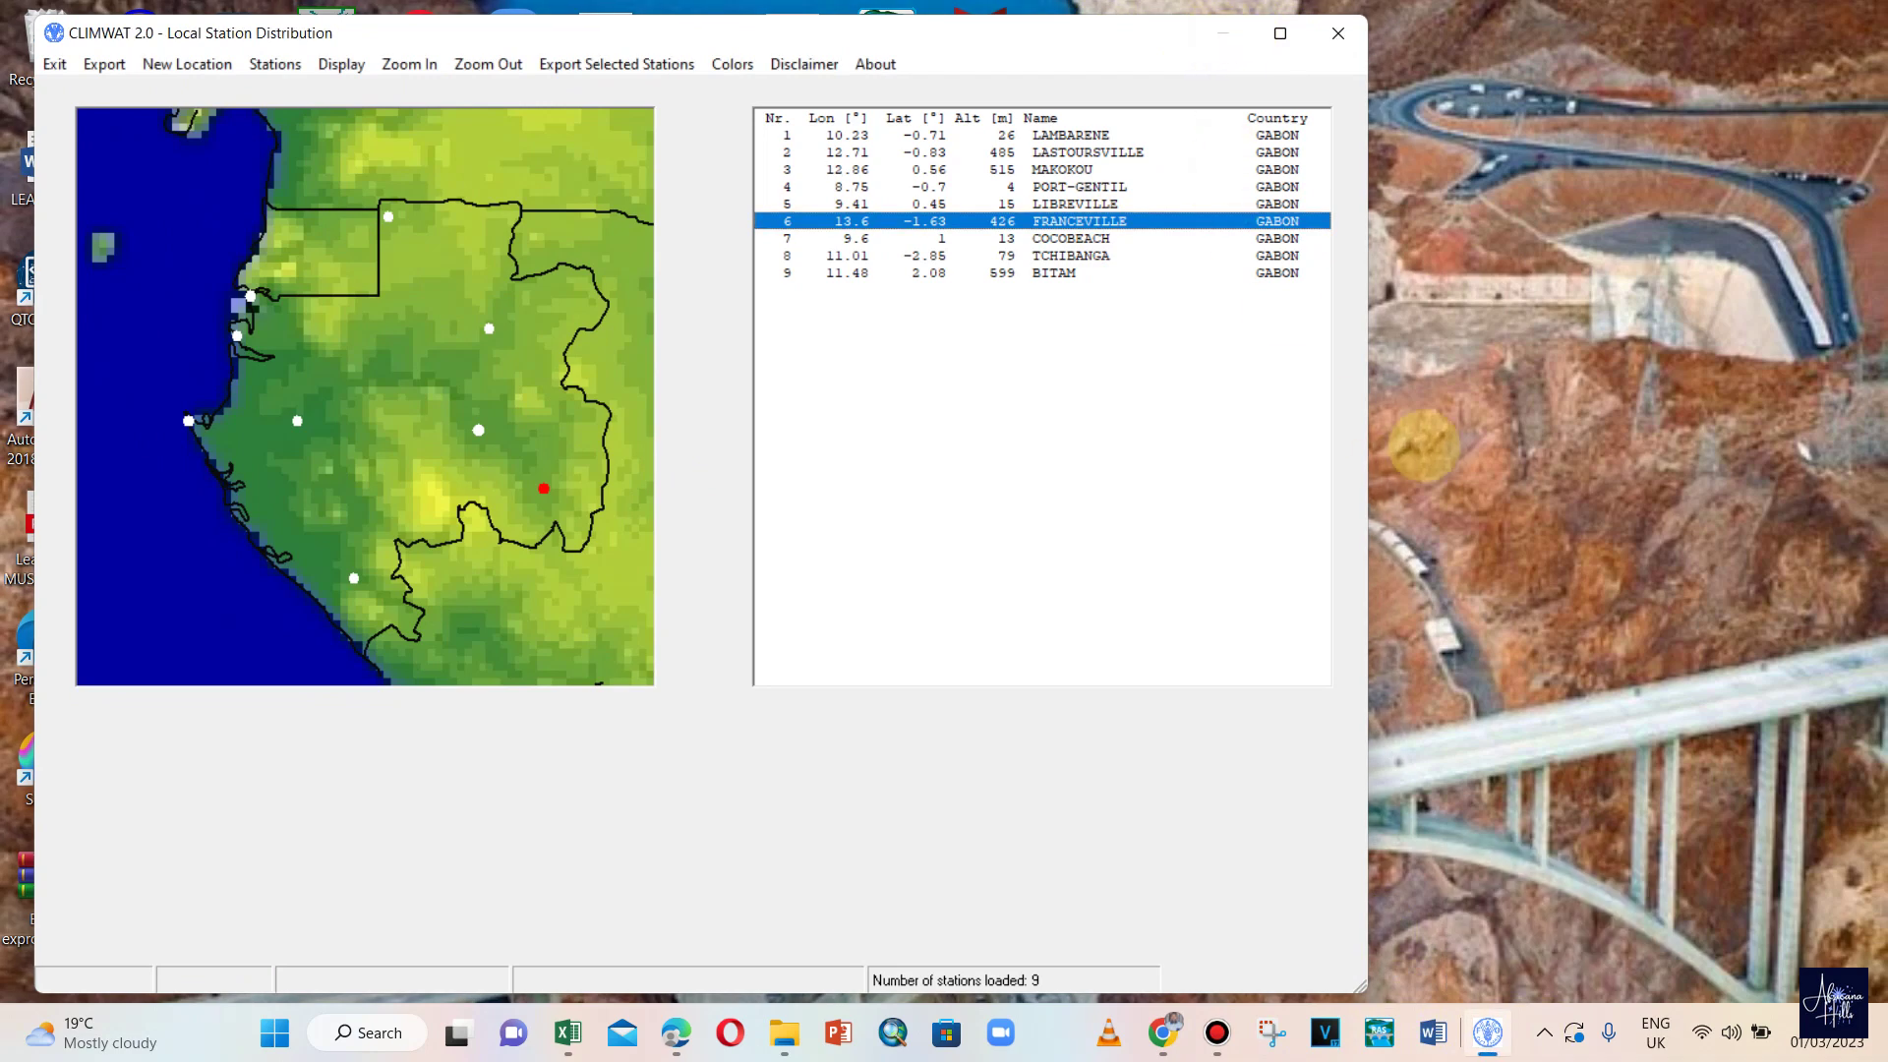
key(super+d)
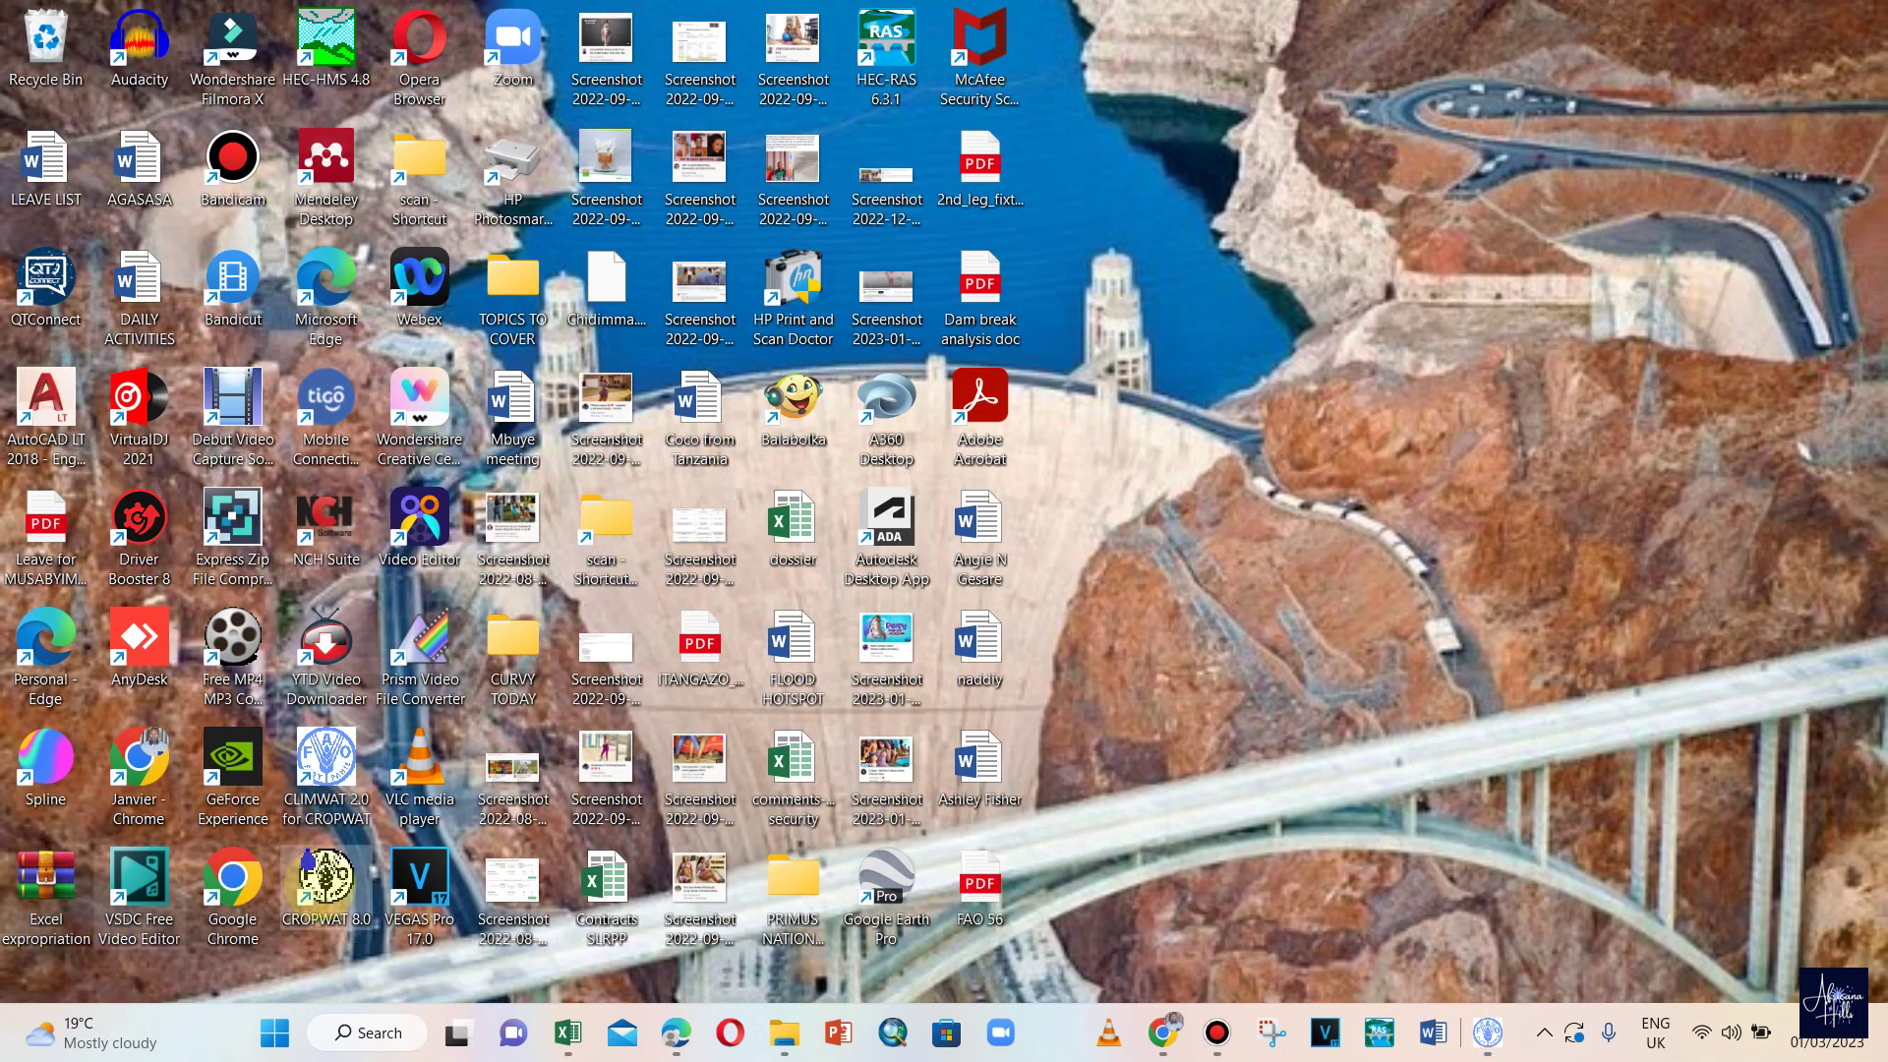
key(super+d)
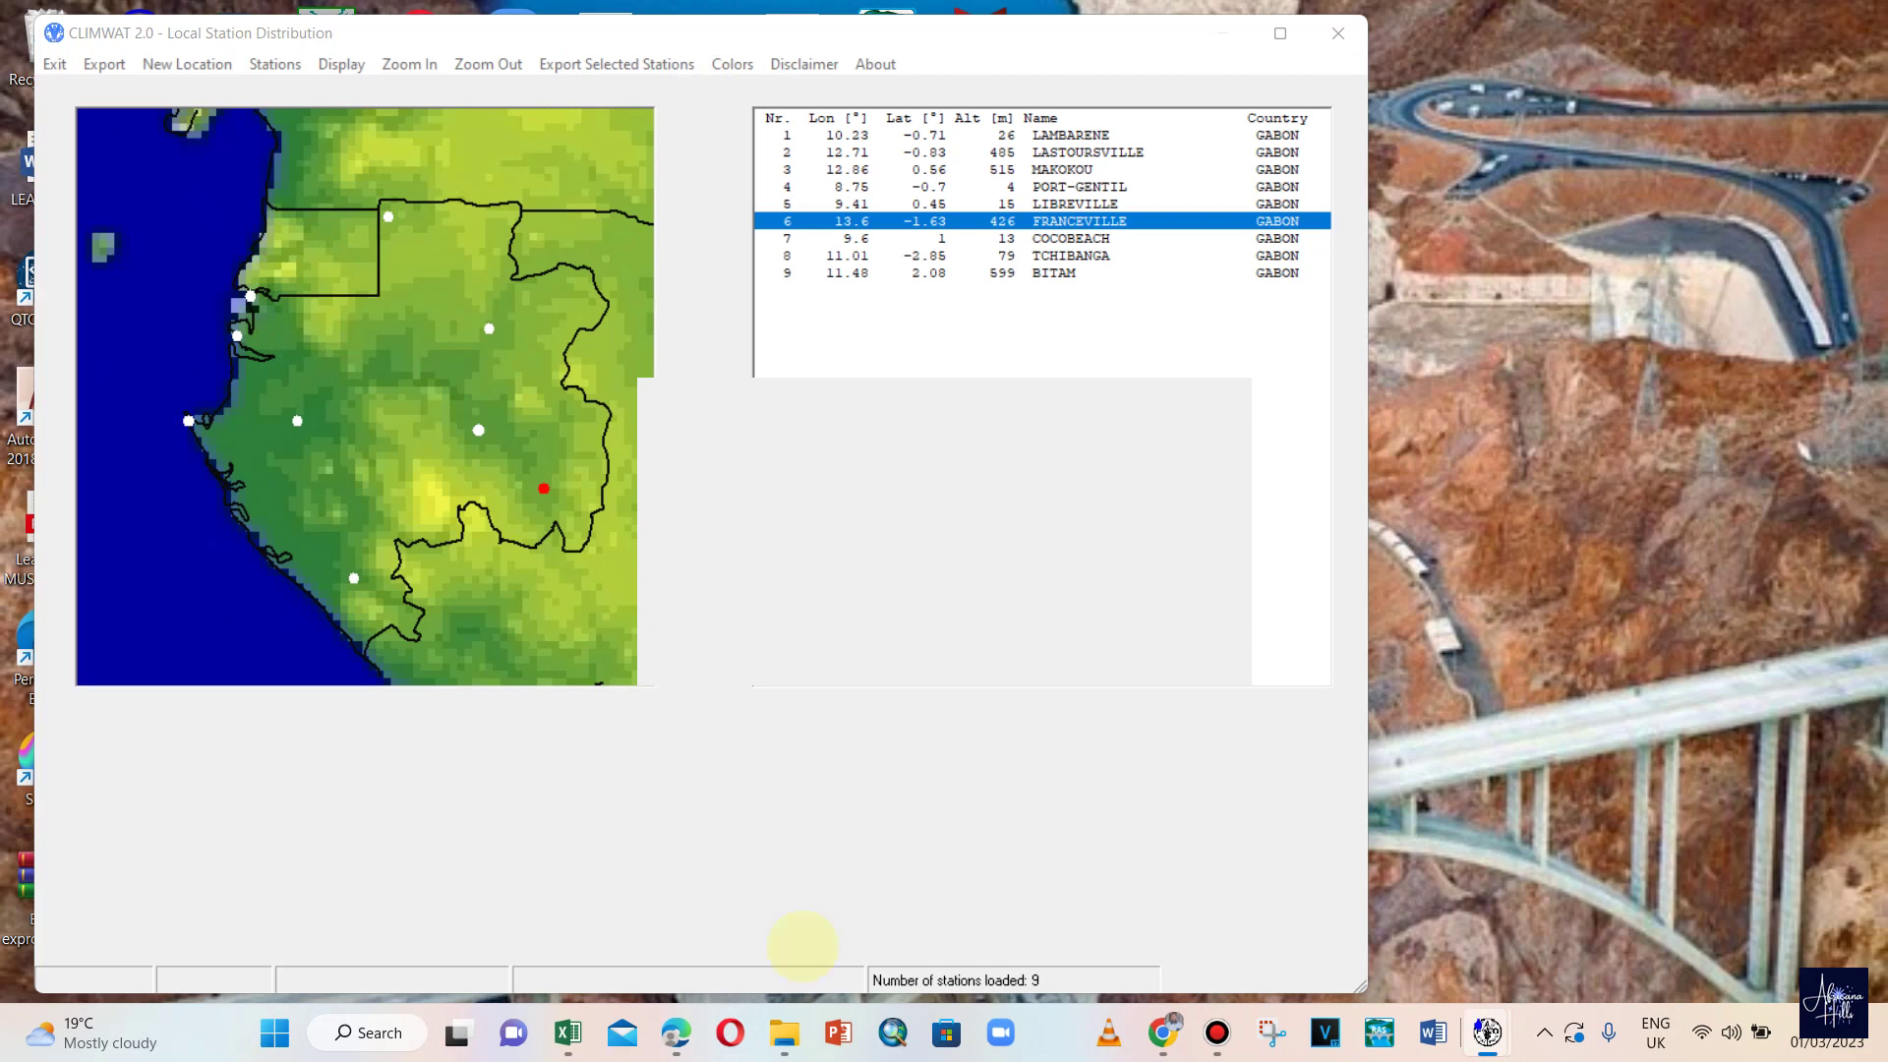
mouse_move(1487, 1032)
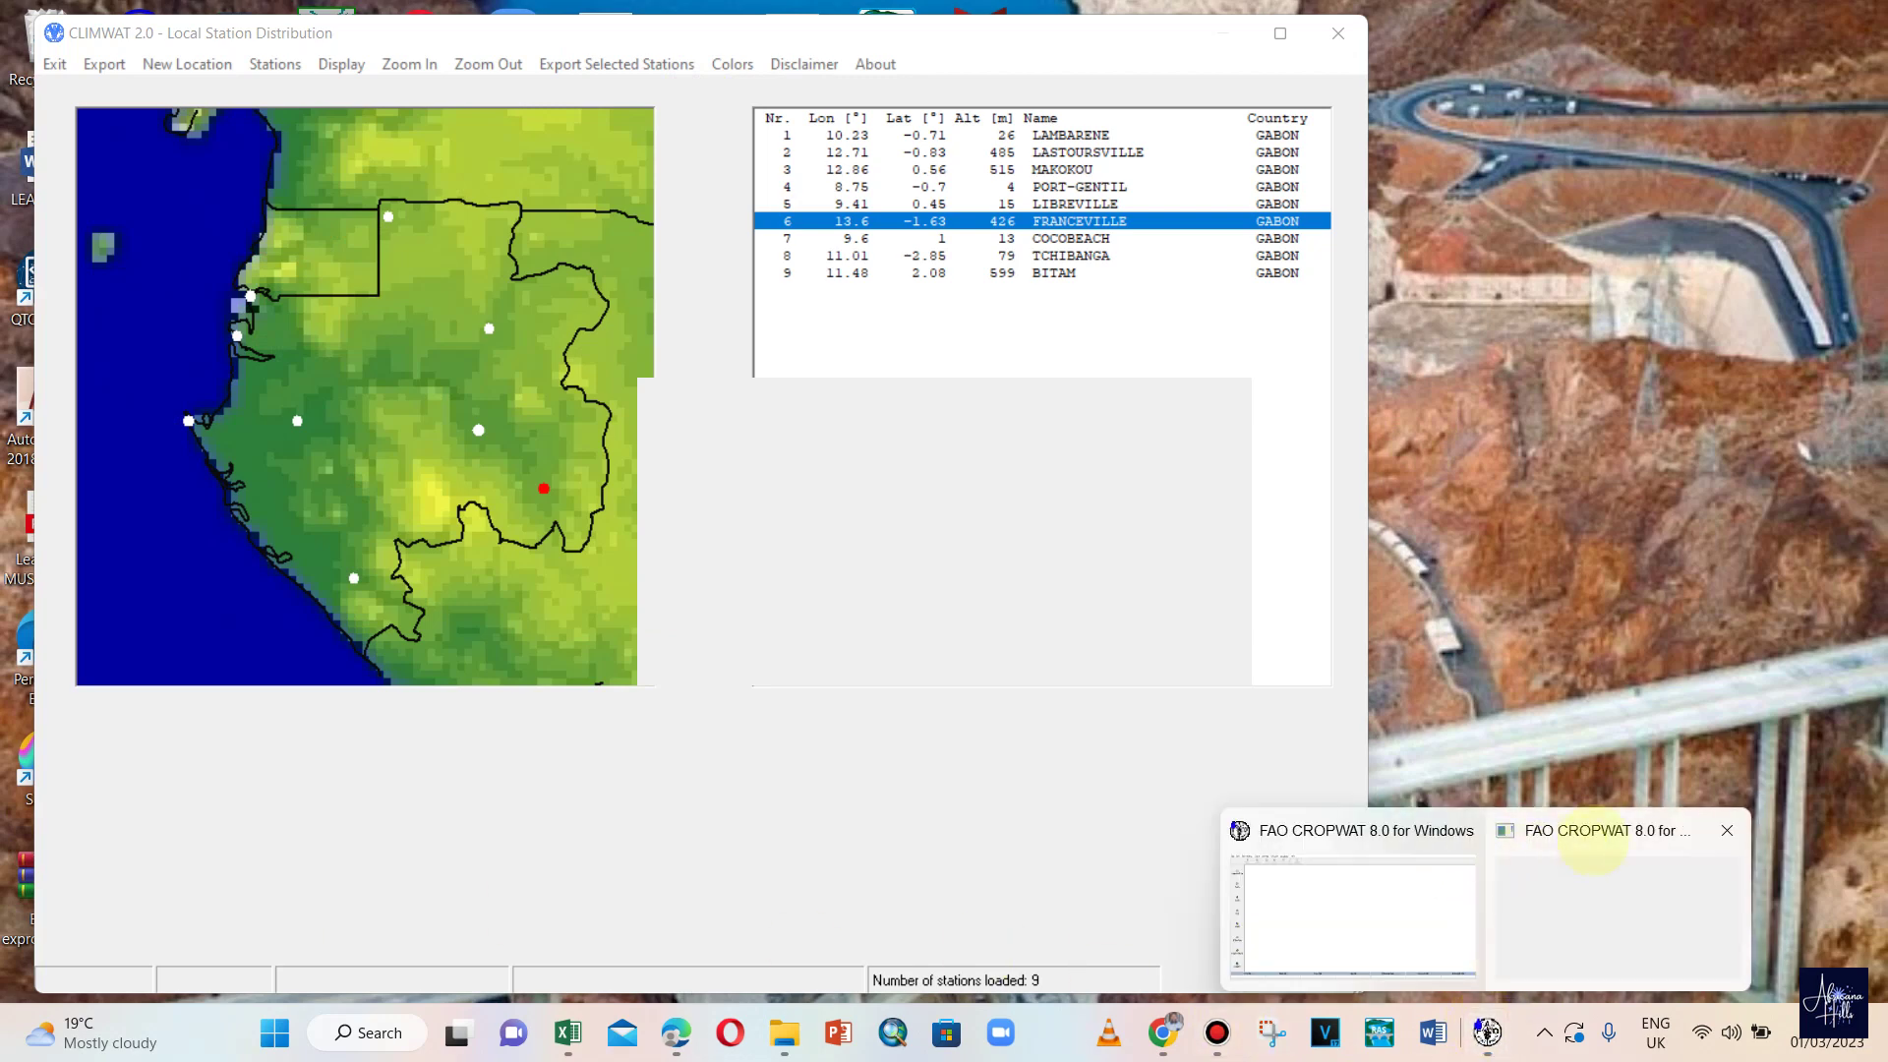
click(1725, 831)
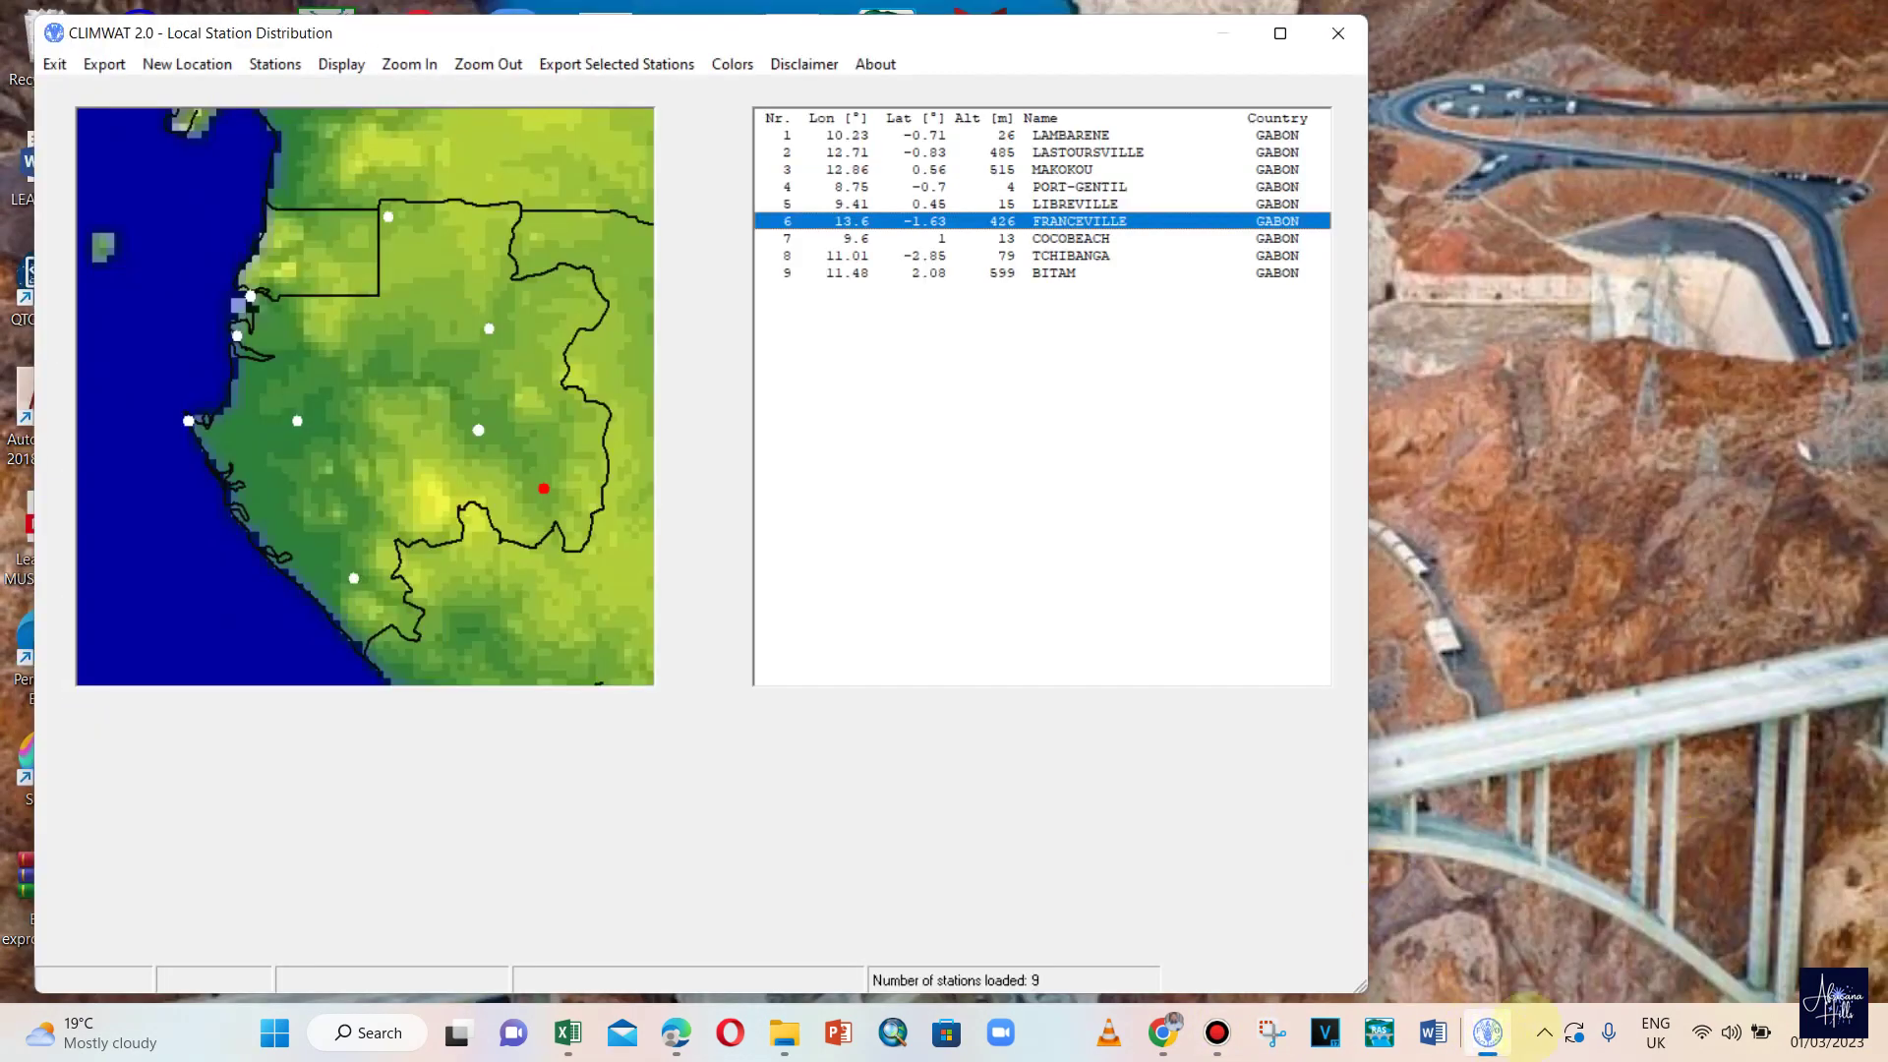
- Relaunch CROPWAT 8.0 from the desktop, bring it to the front and close its duplicate window
click(1545, 1032)
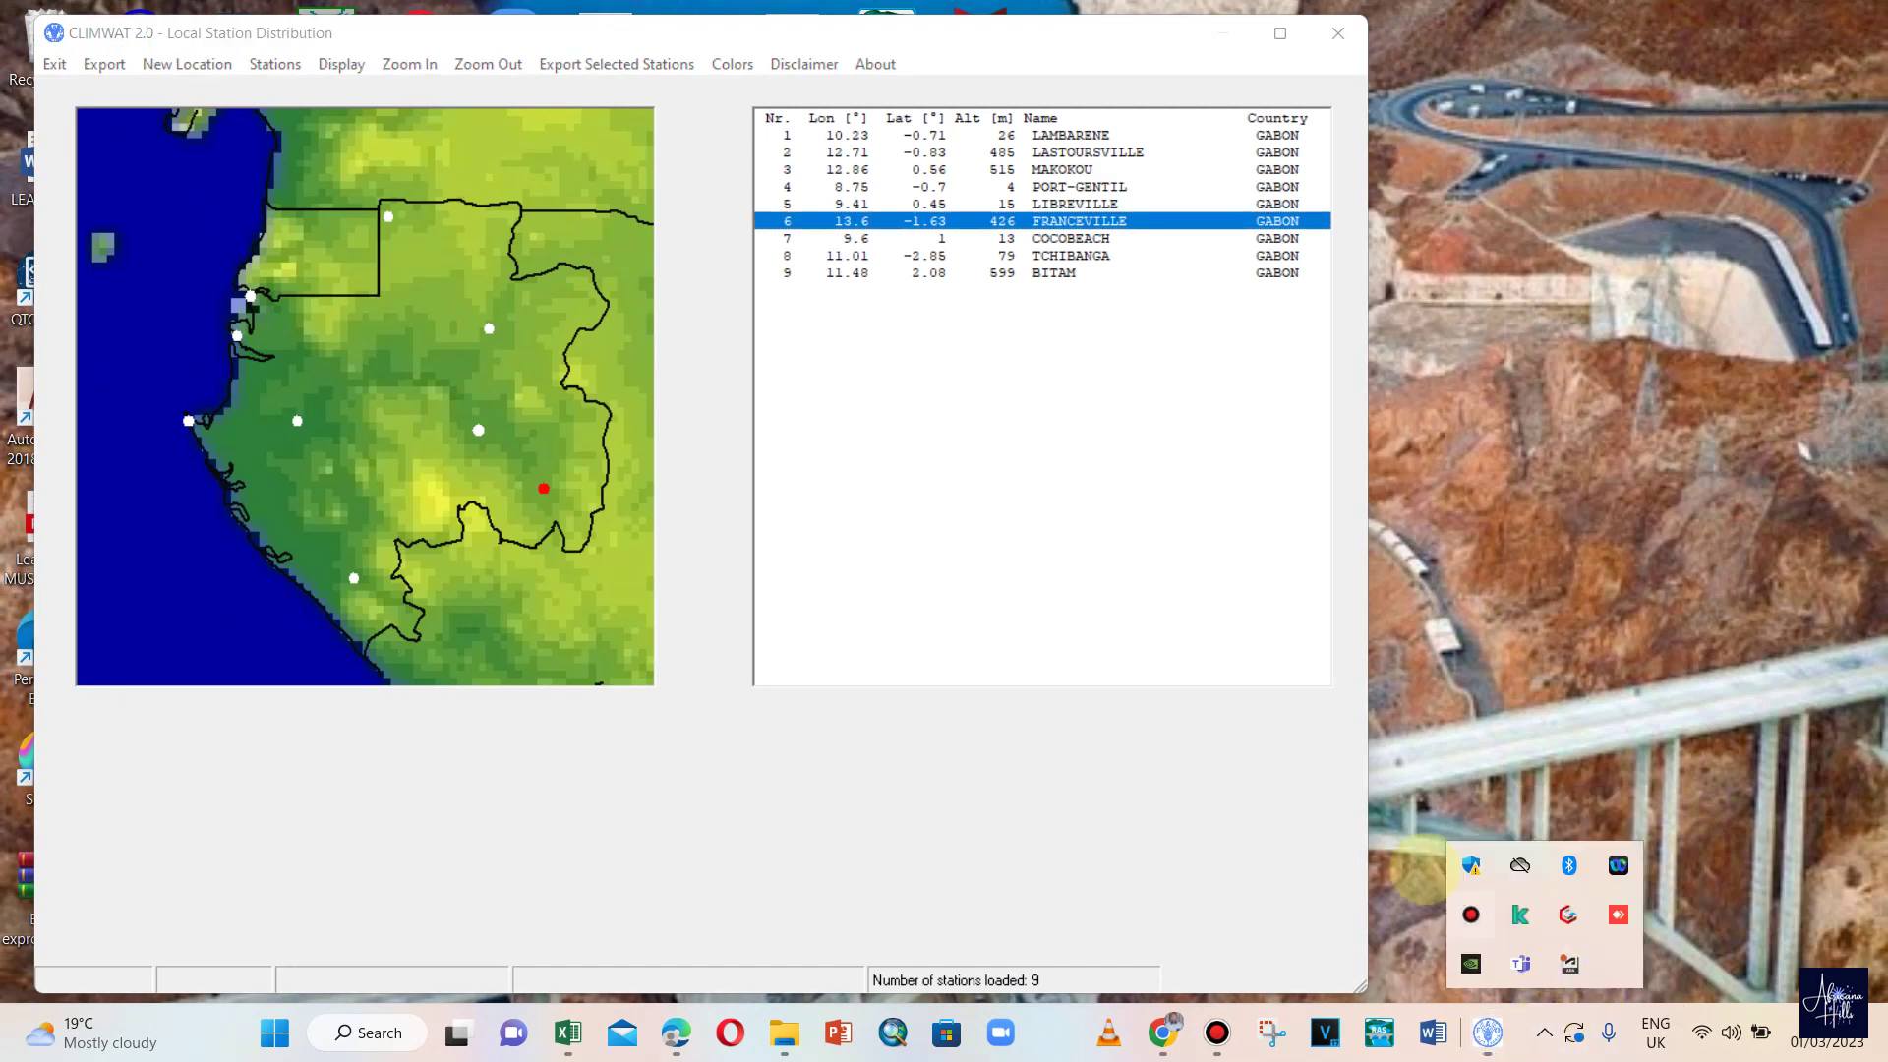
key(super+d)
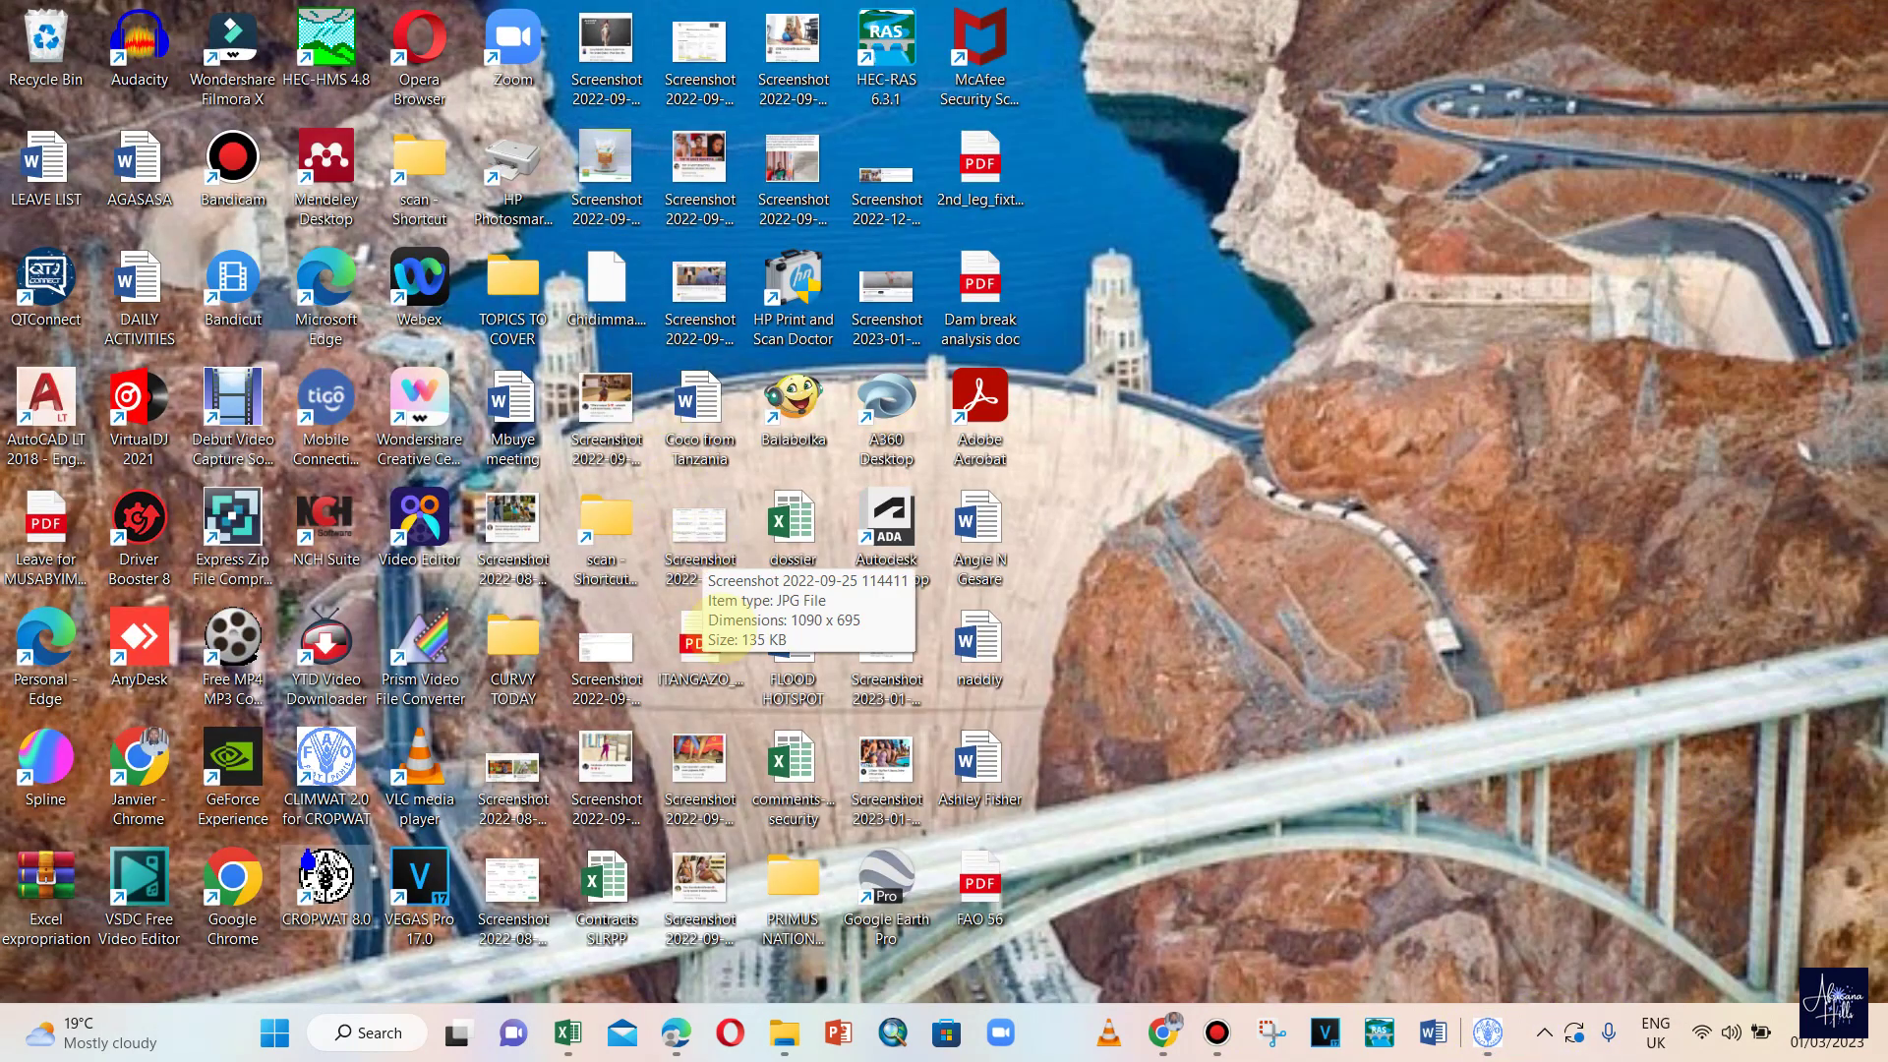
key(super+d)
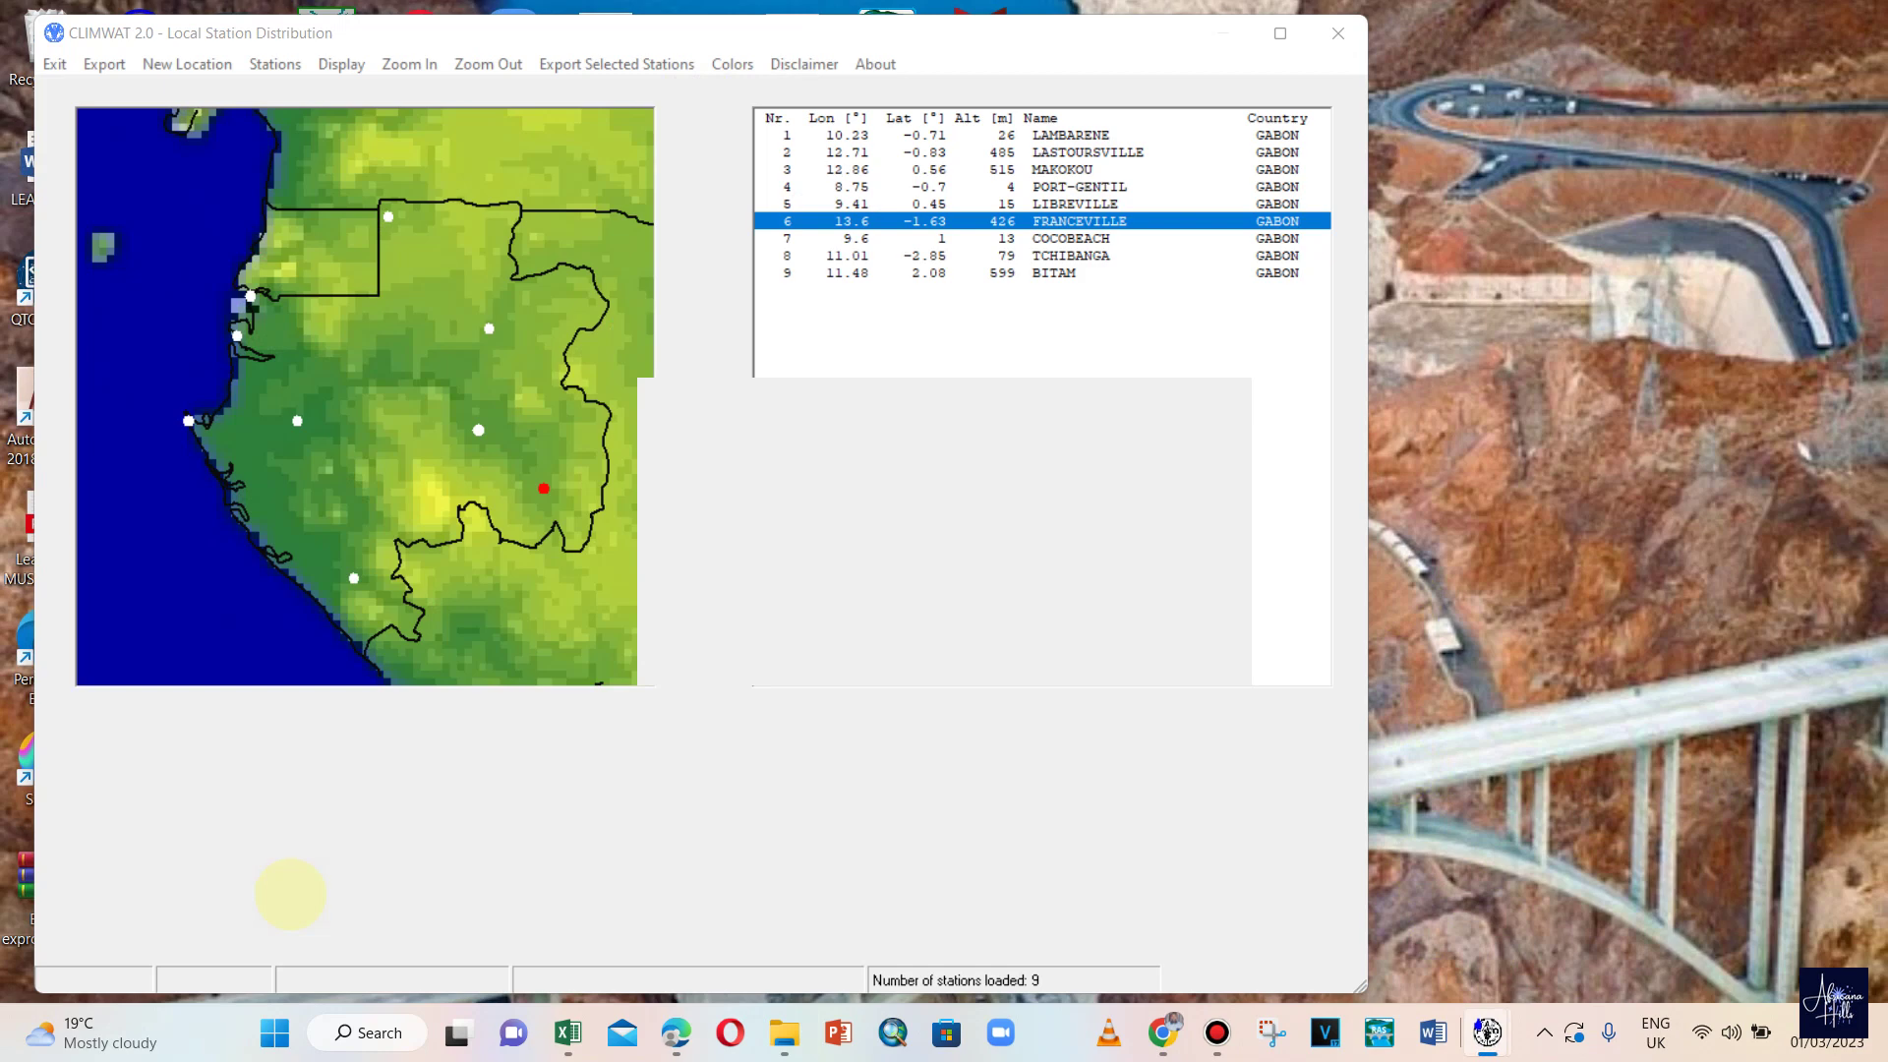
key(alt+Tab)
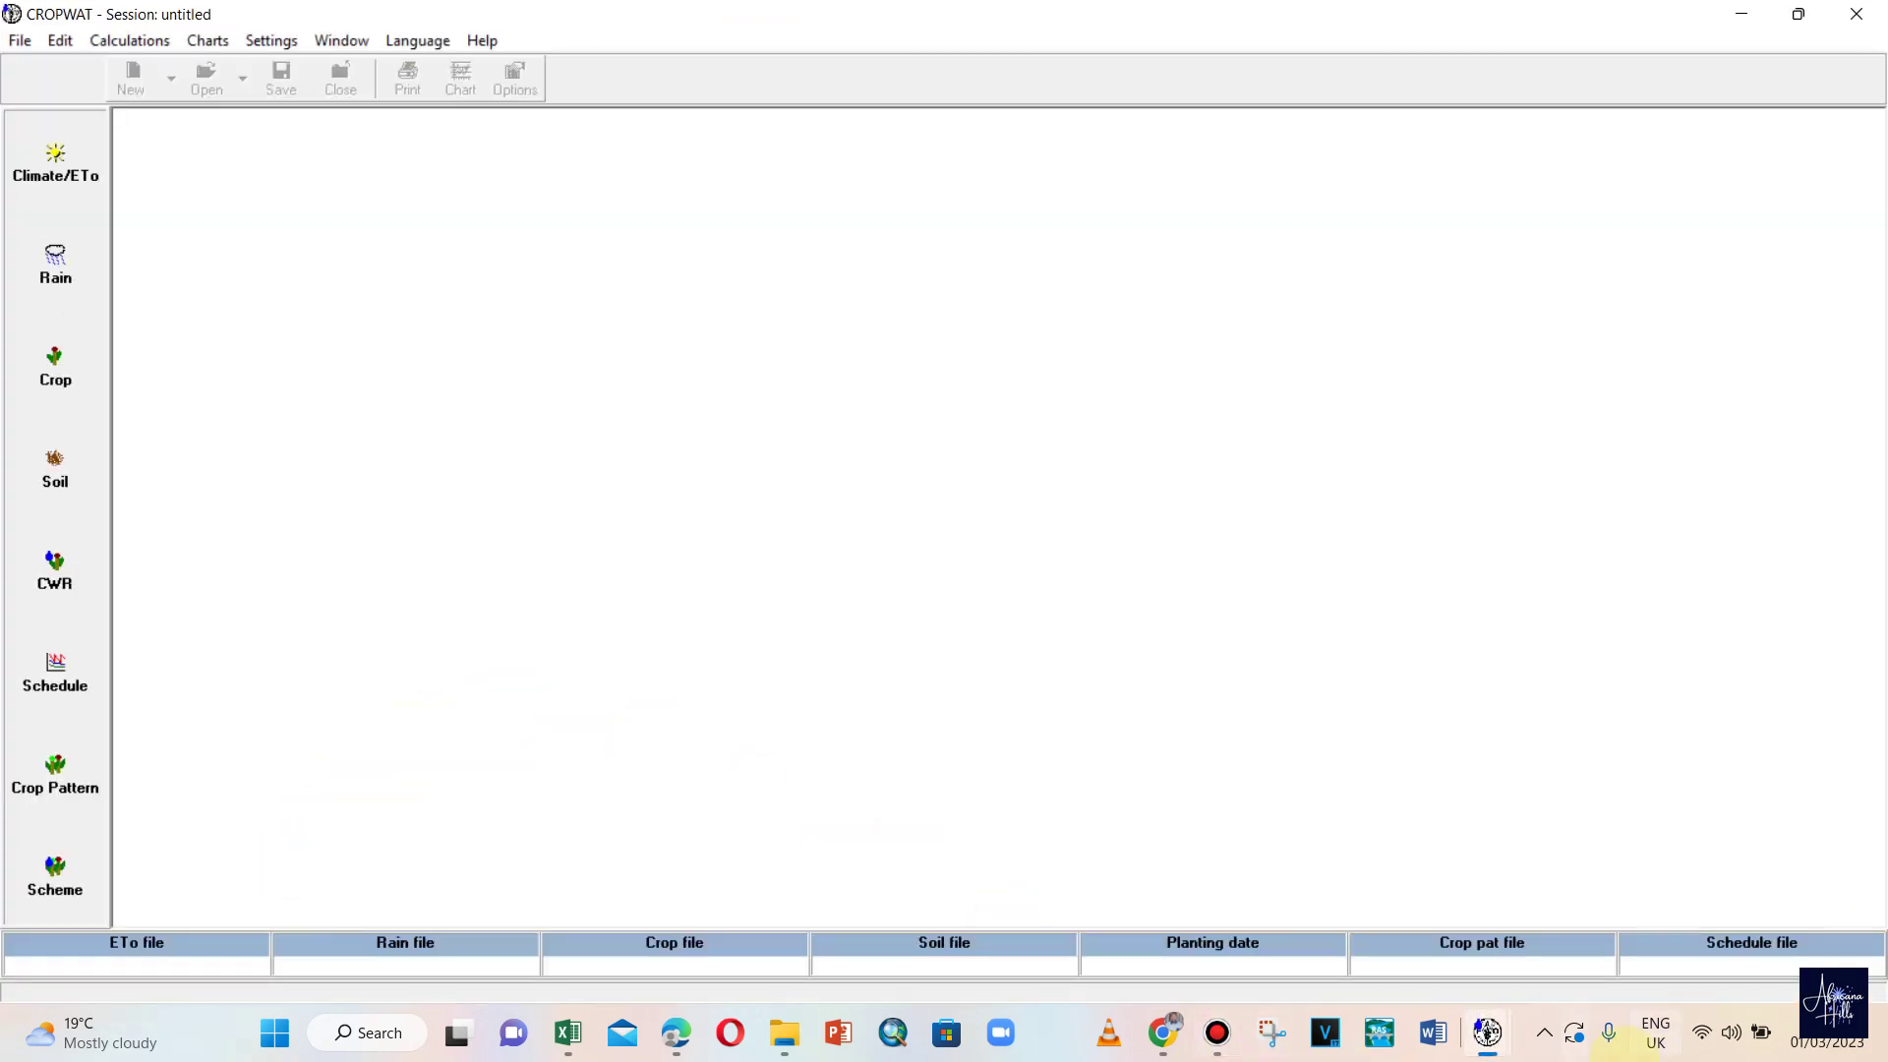
mouse_move(1487, 1032)
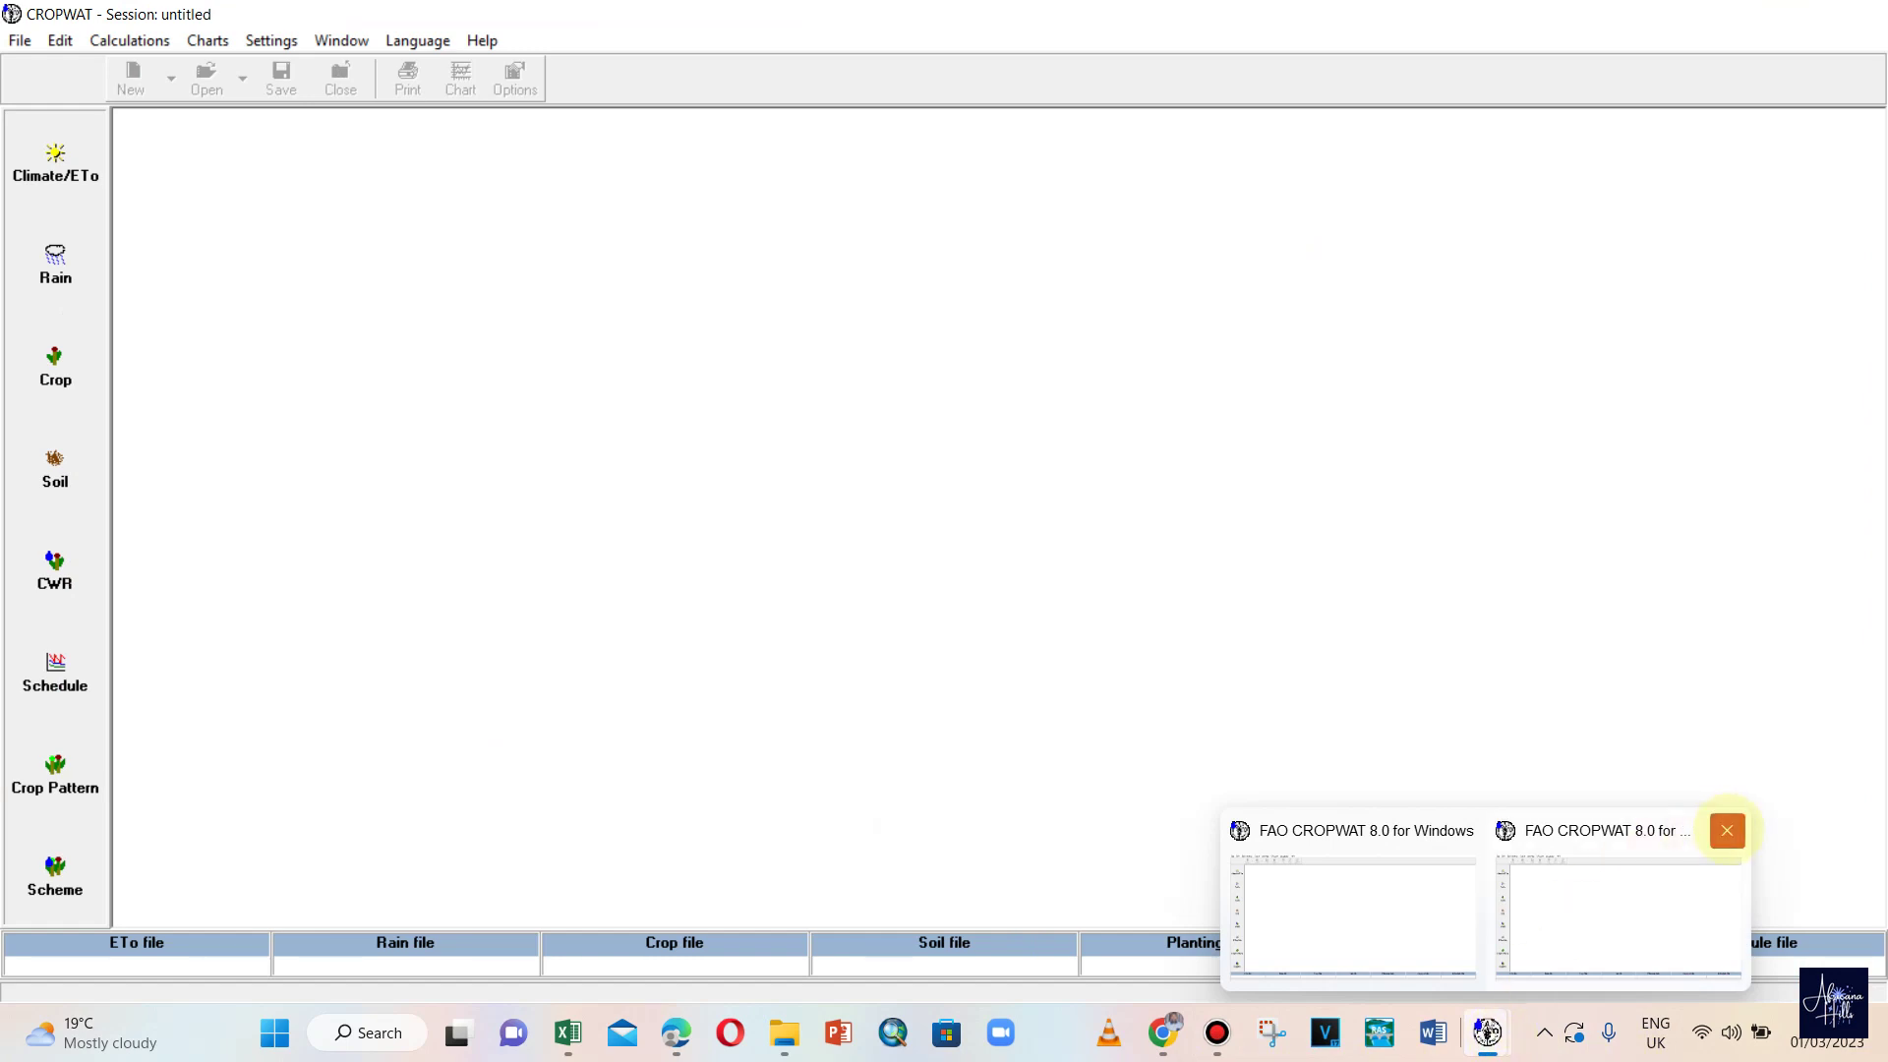
click(1727, 831)
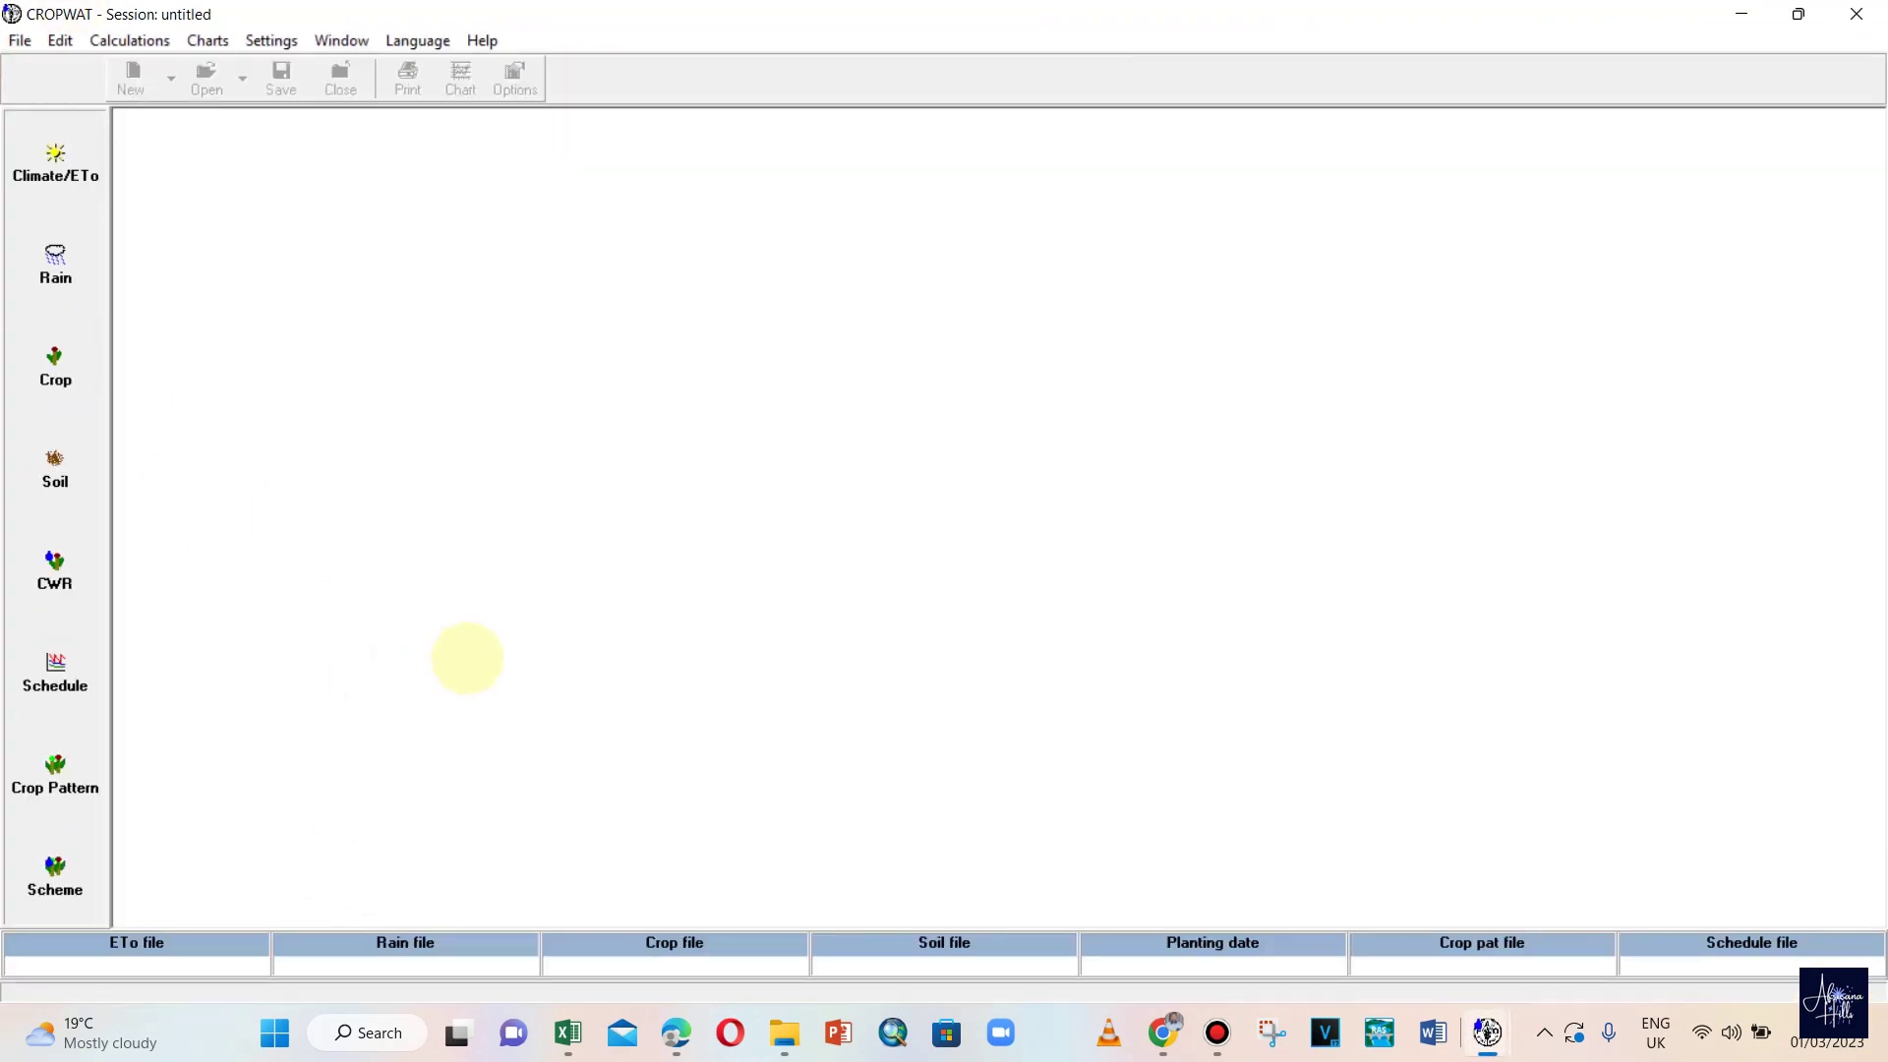
mouse_move(1486, 1030)
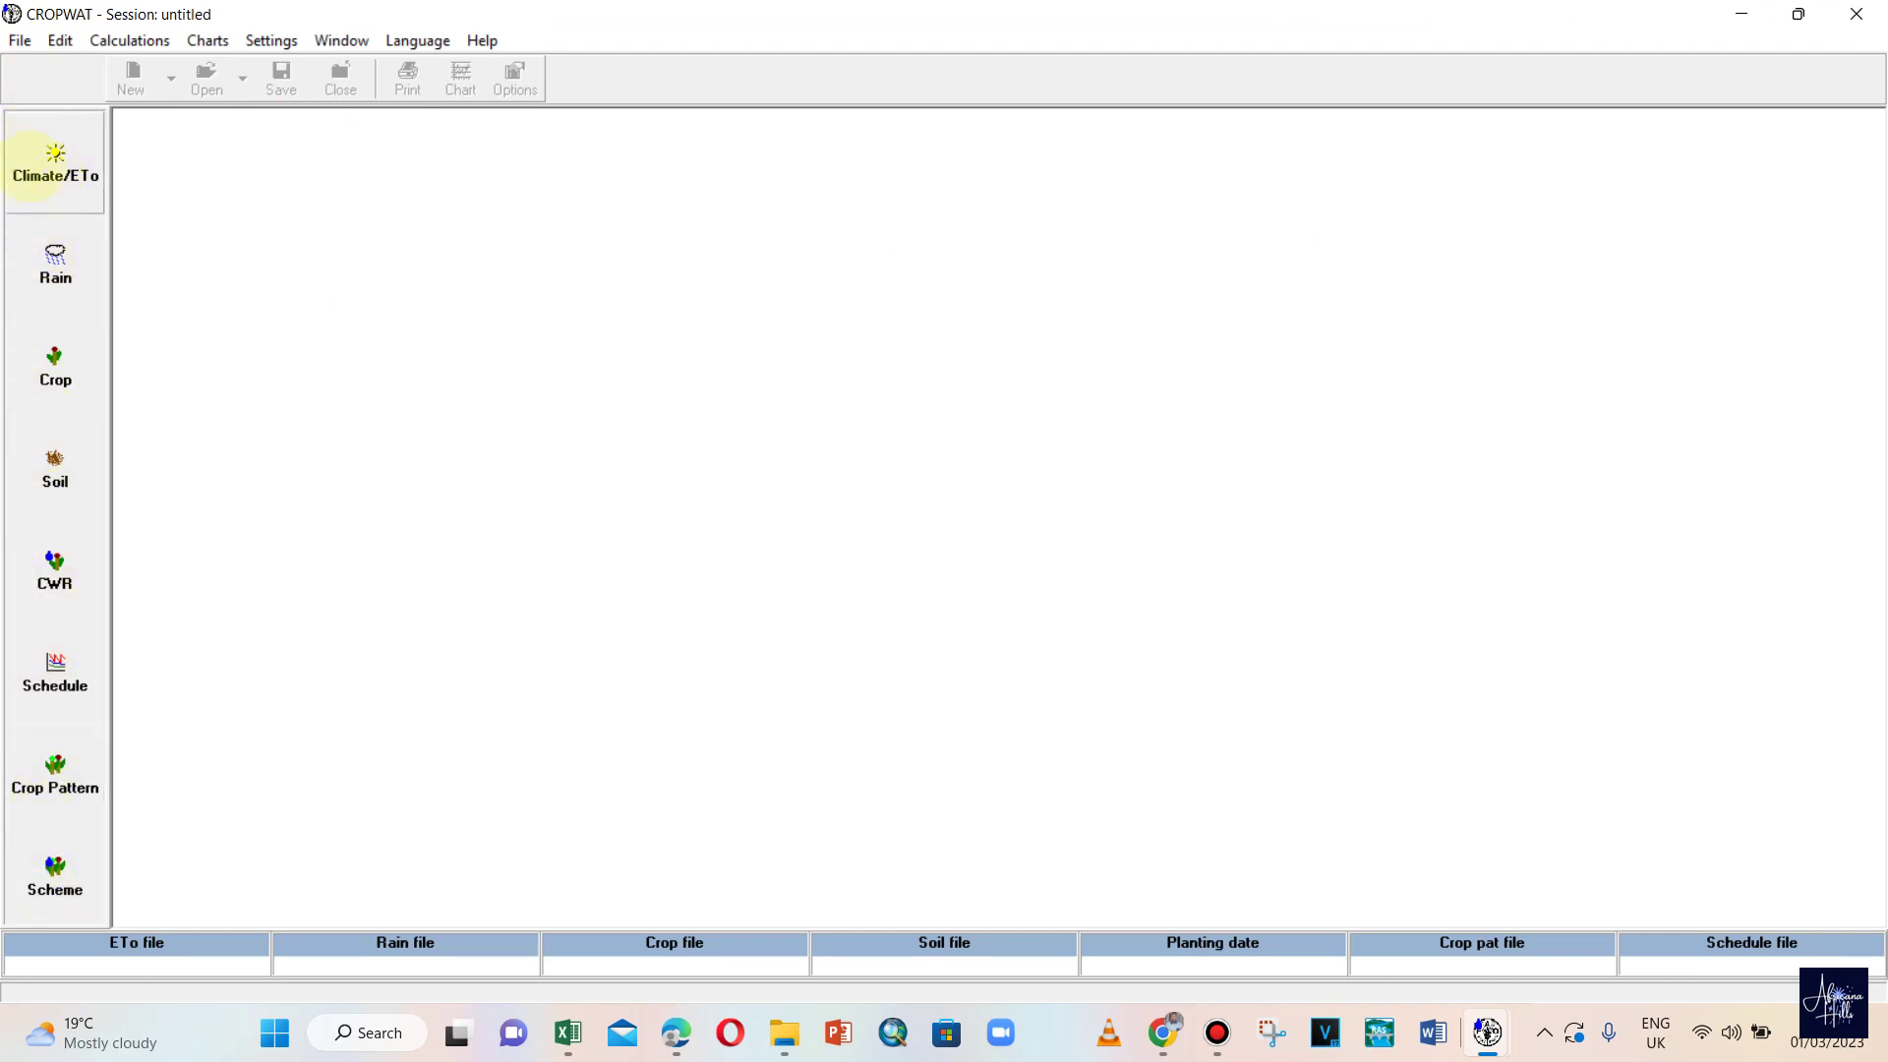
- Open the Climate/ETo and Rain modules and look over their blank monthly data forms
click(44, 162)
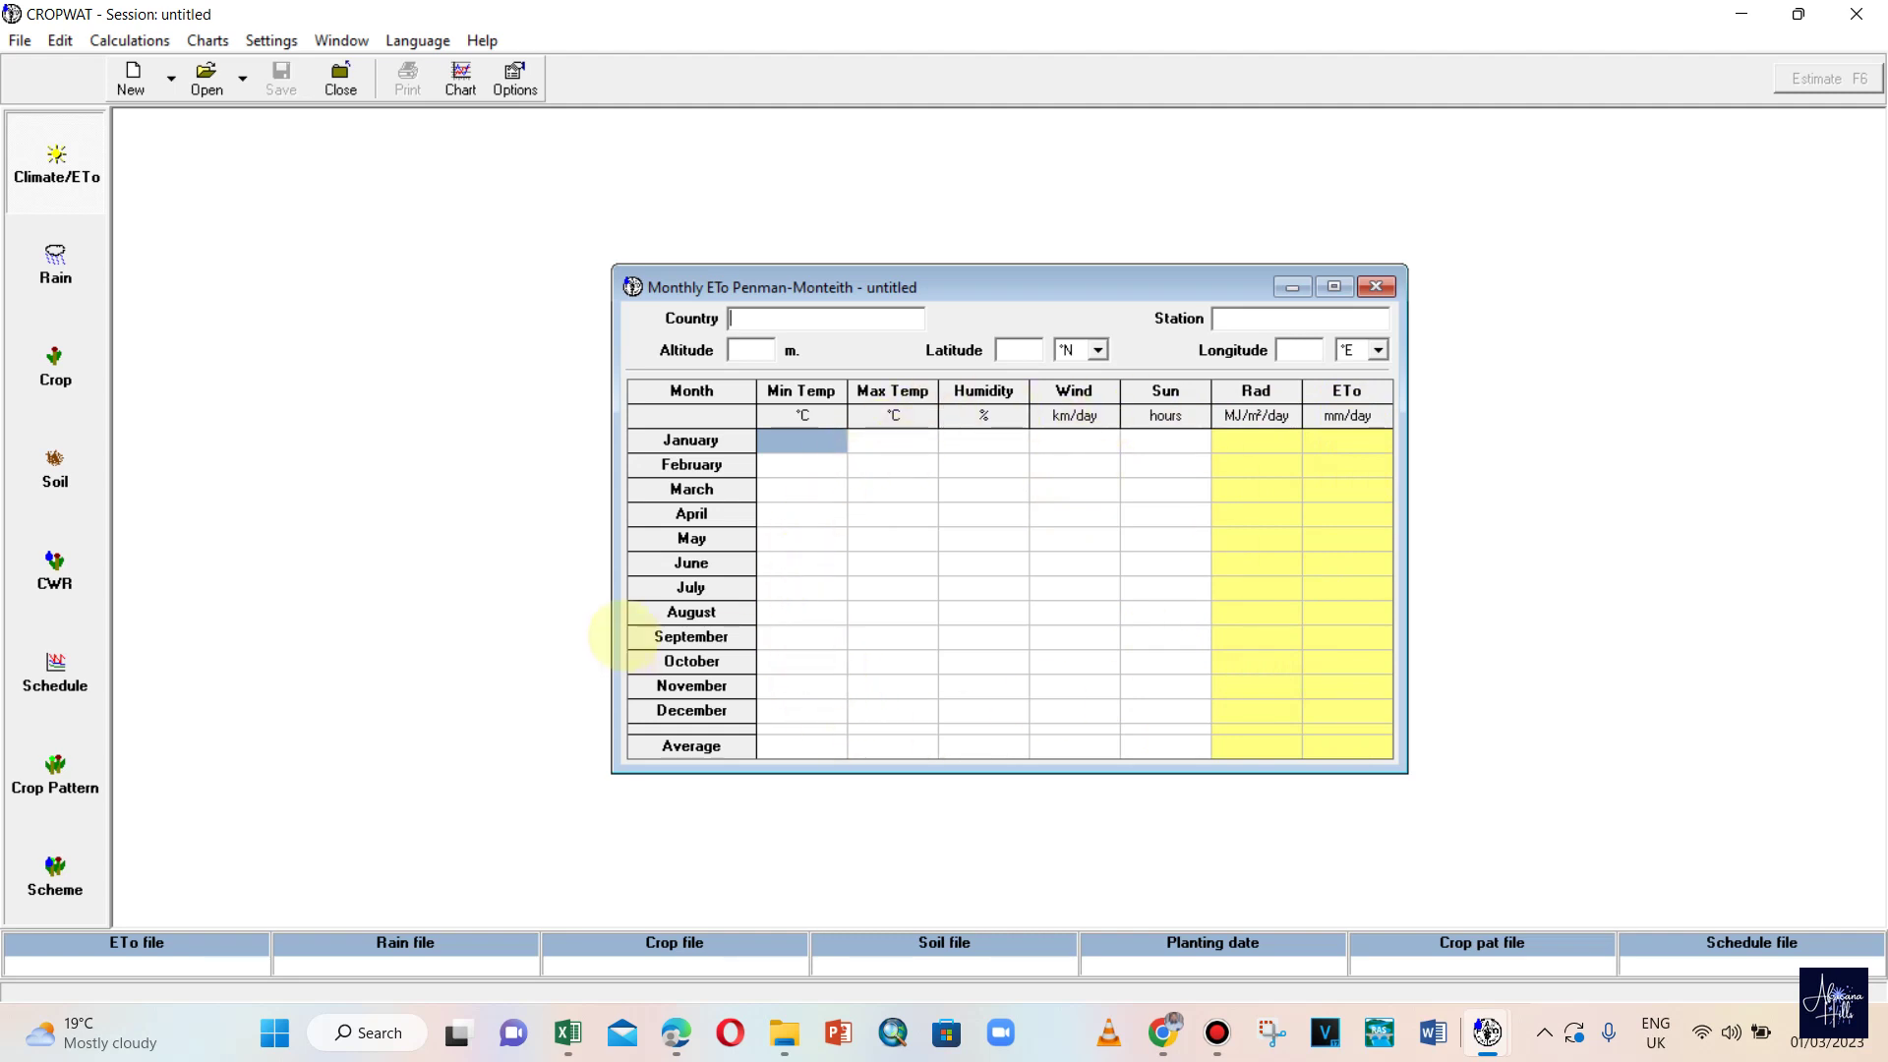
click(890, 561)
click(56, 263)
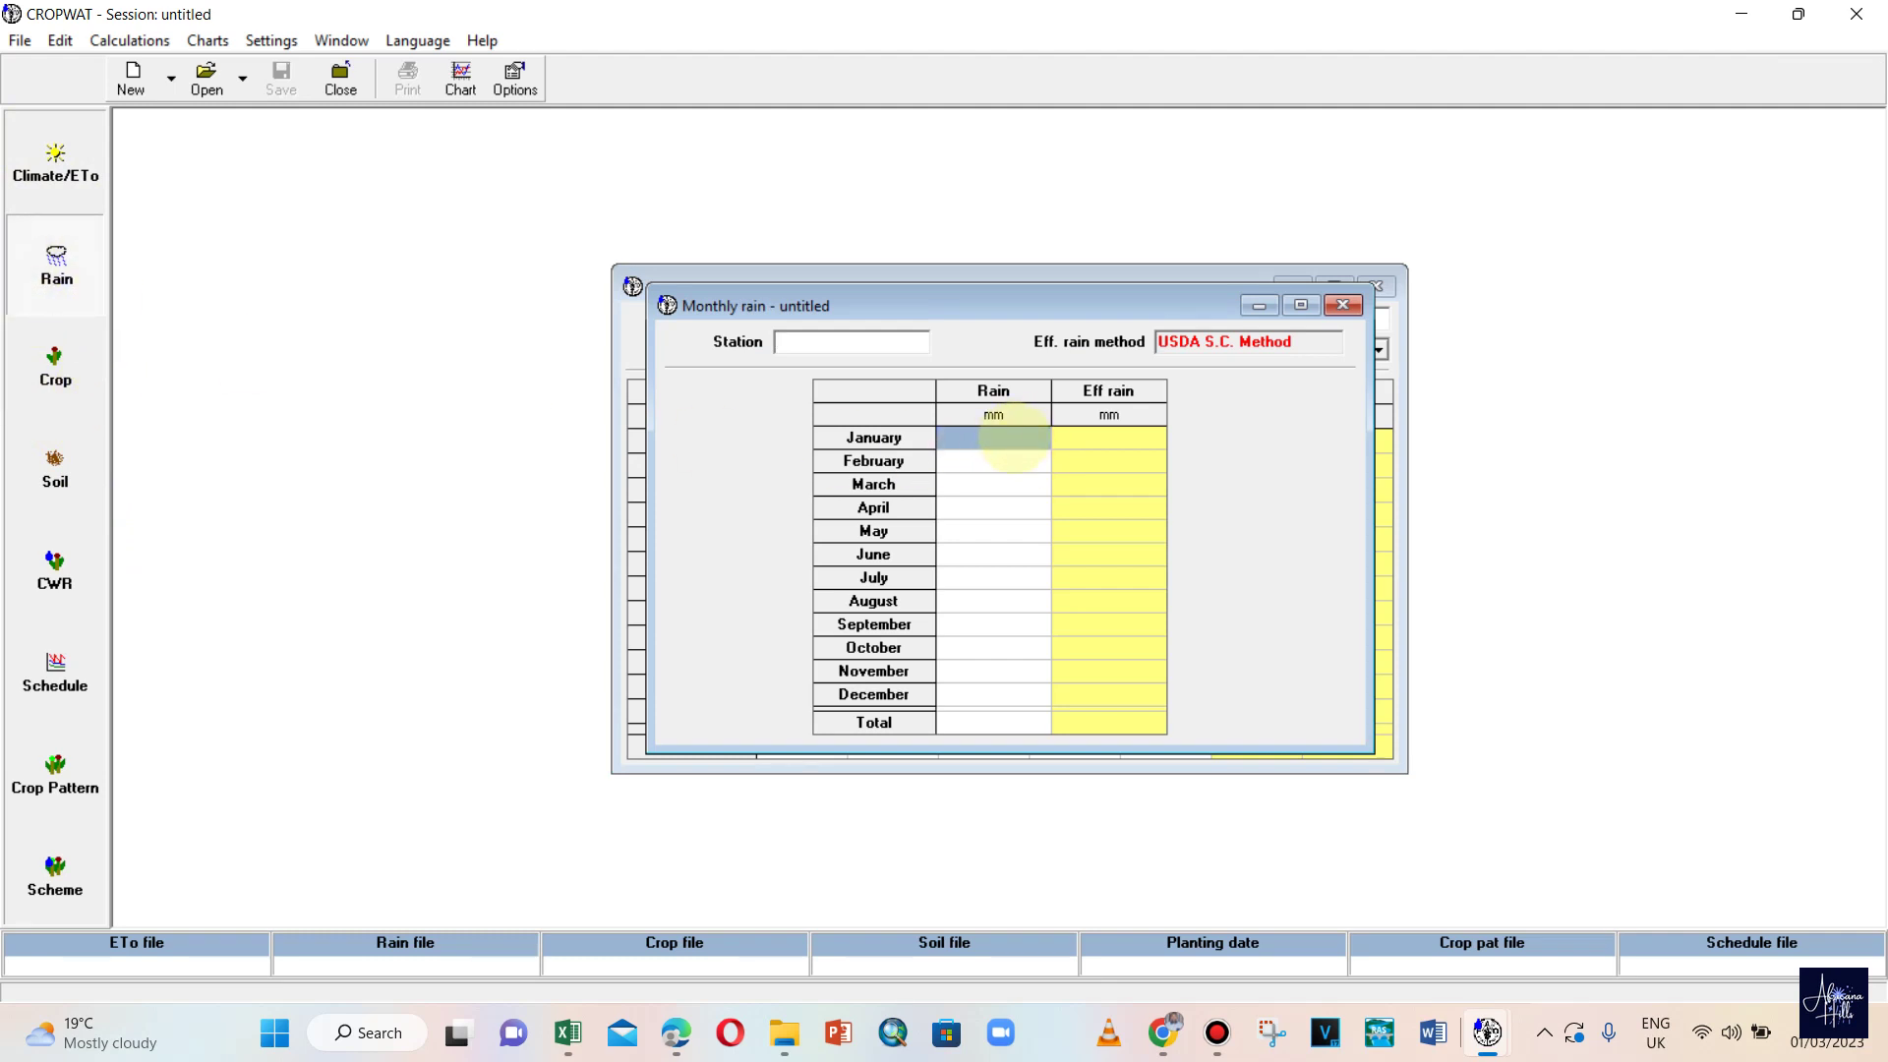
key(Return)
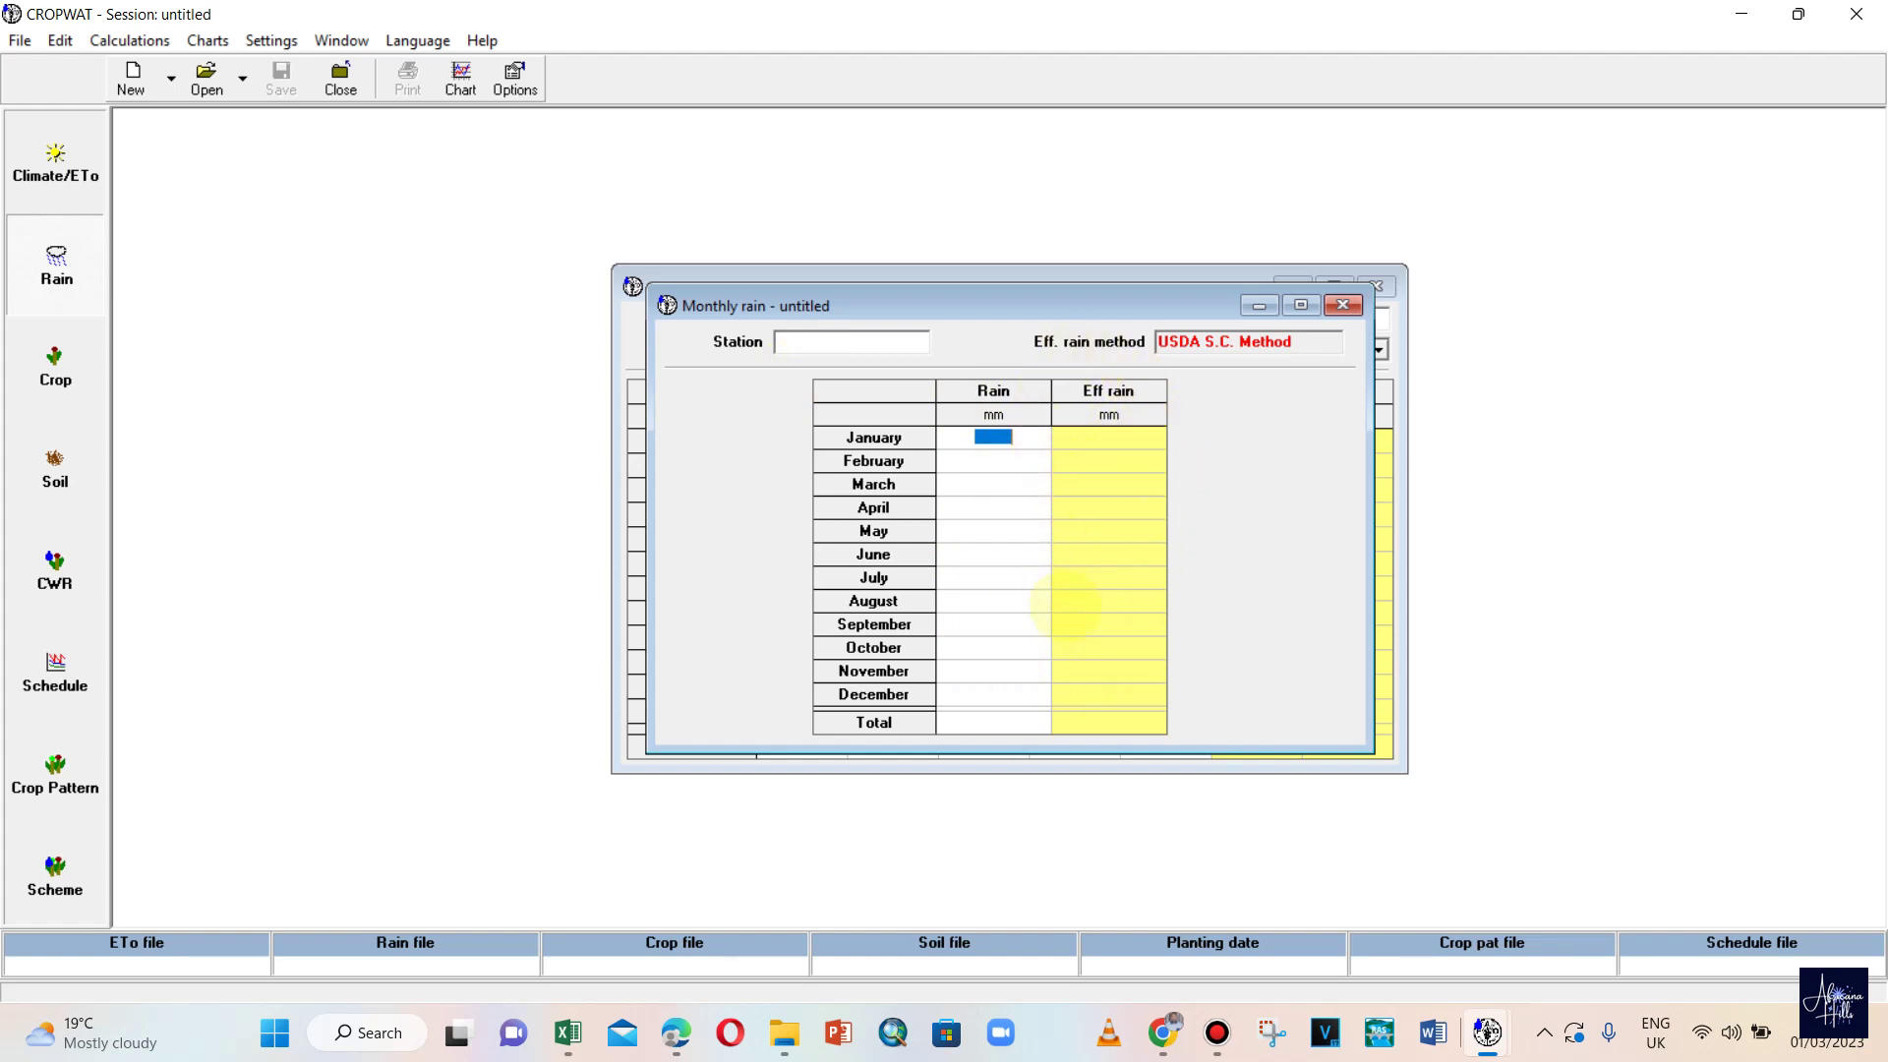
- Open the Crop module and examine the dry crop form's Kc value and growth stage fields
click(56, 368)
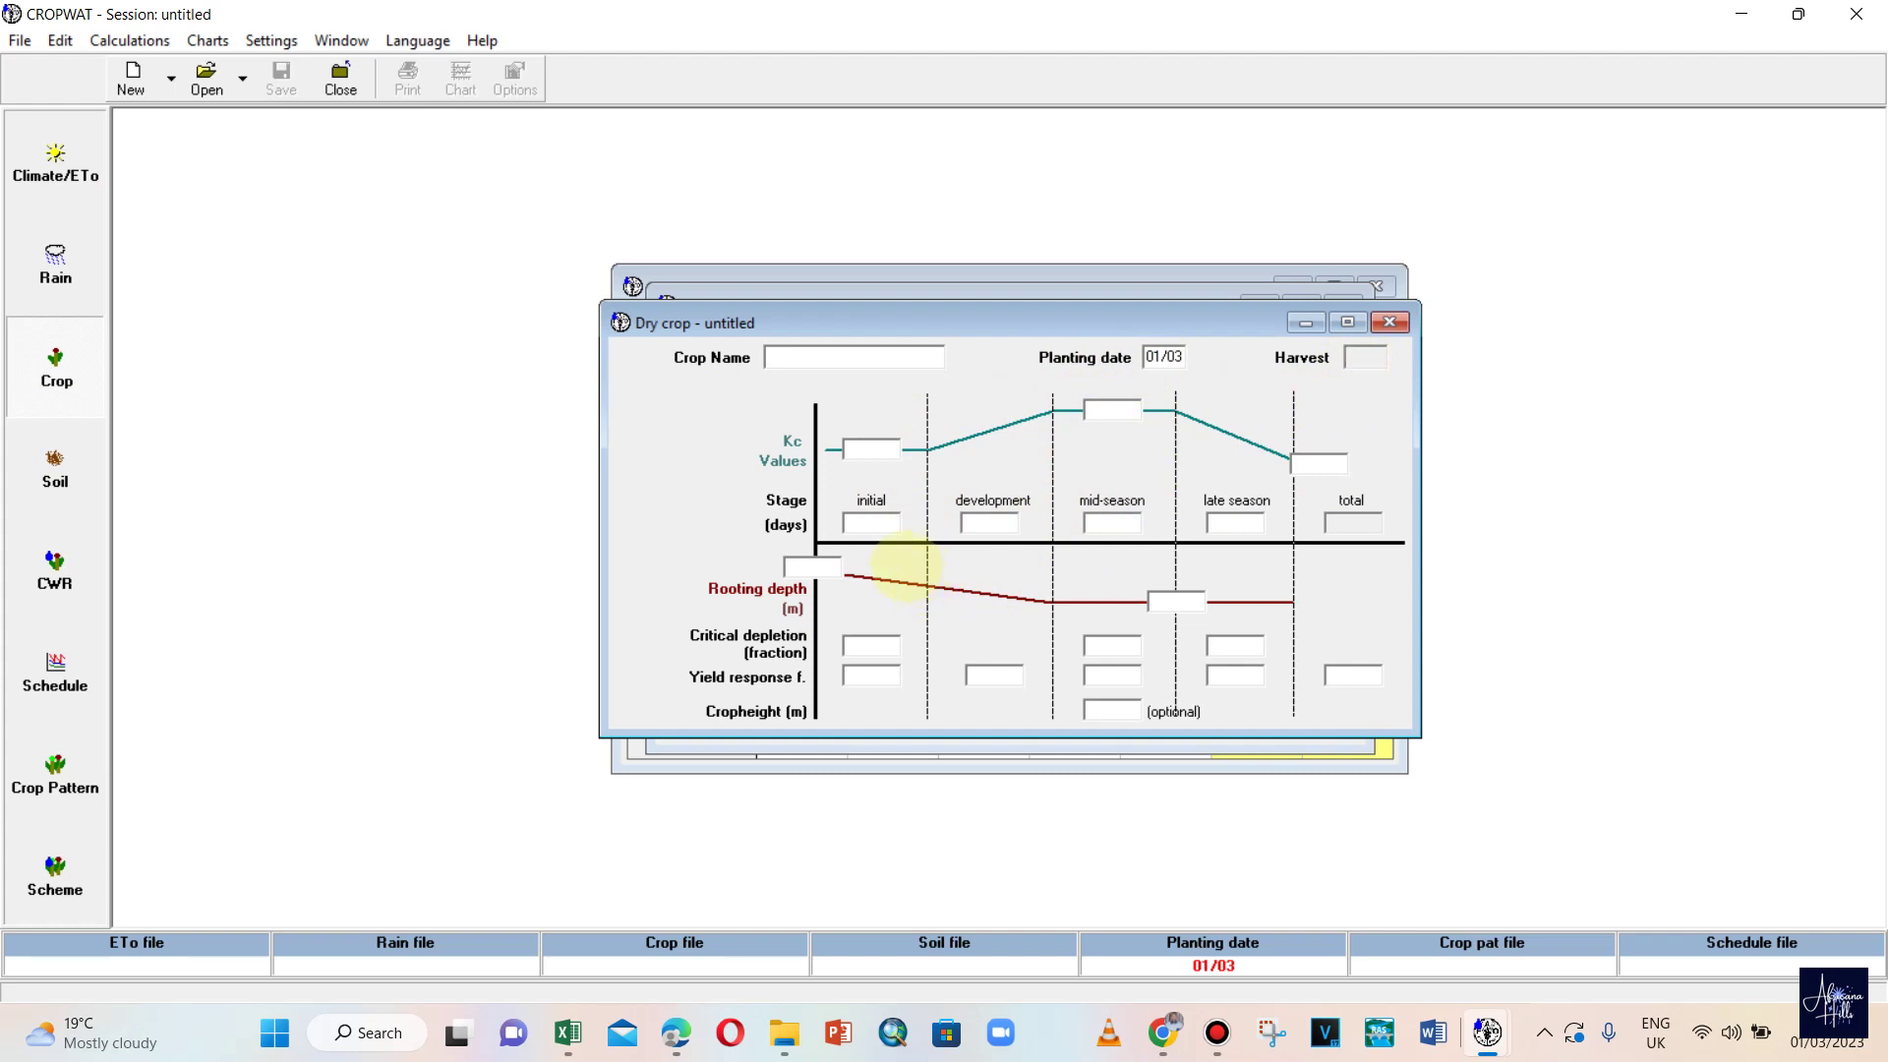
click(1112, 409)
click(1308, 464)
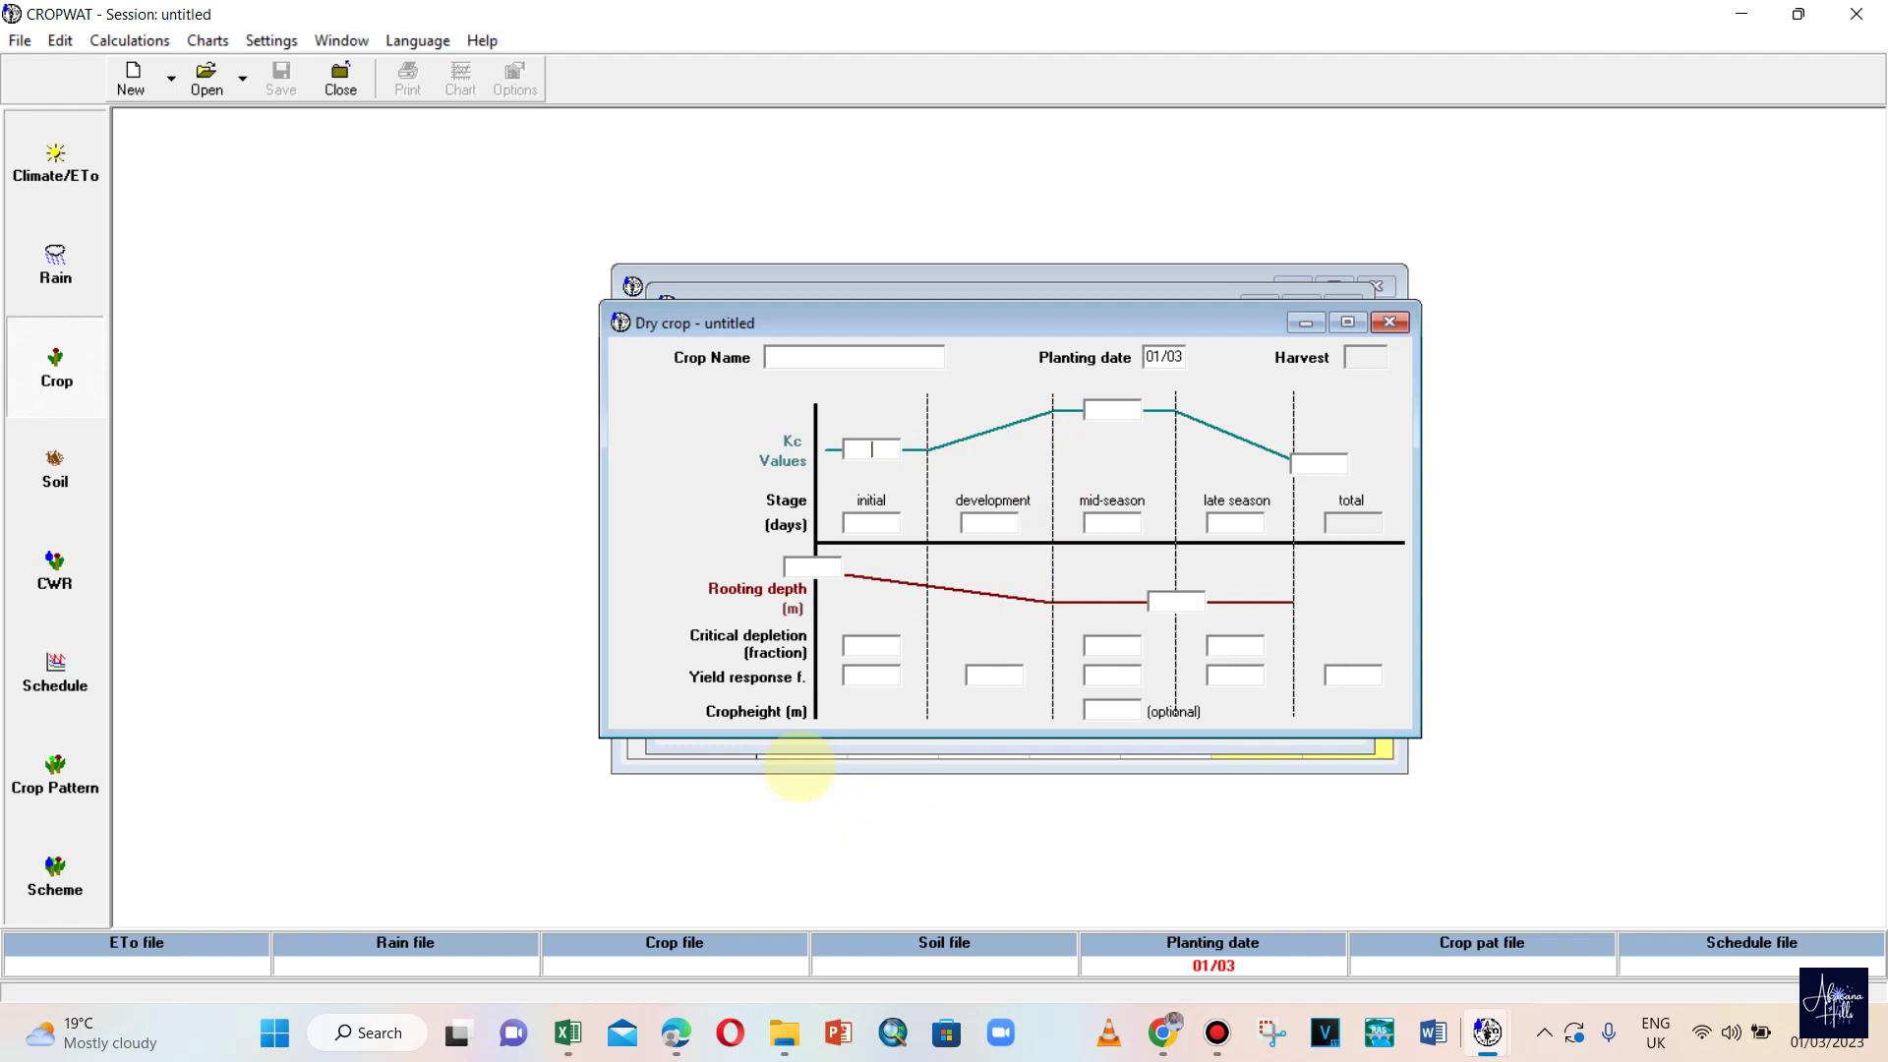
click(871, 519)
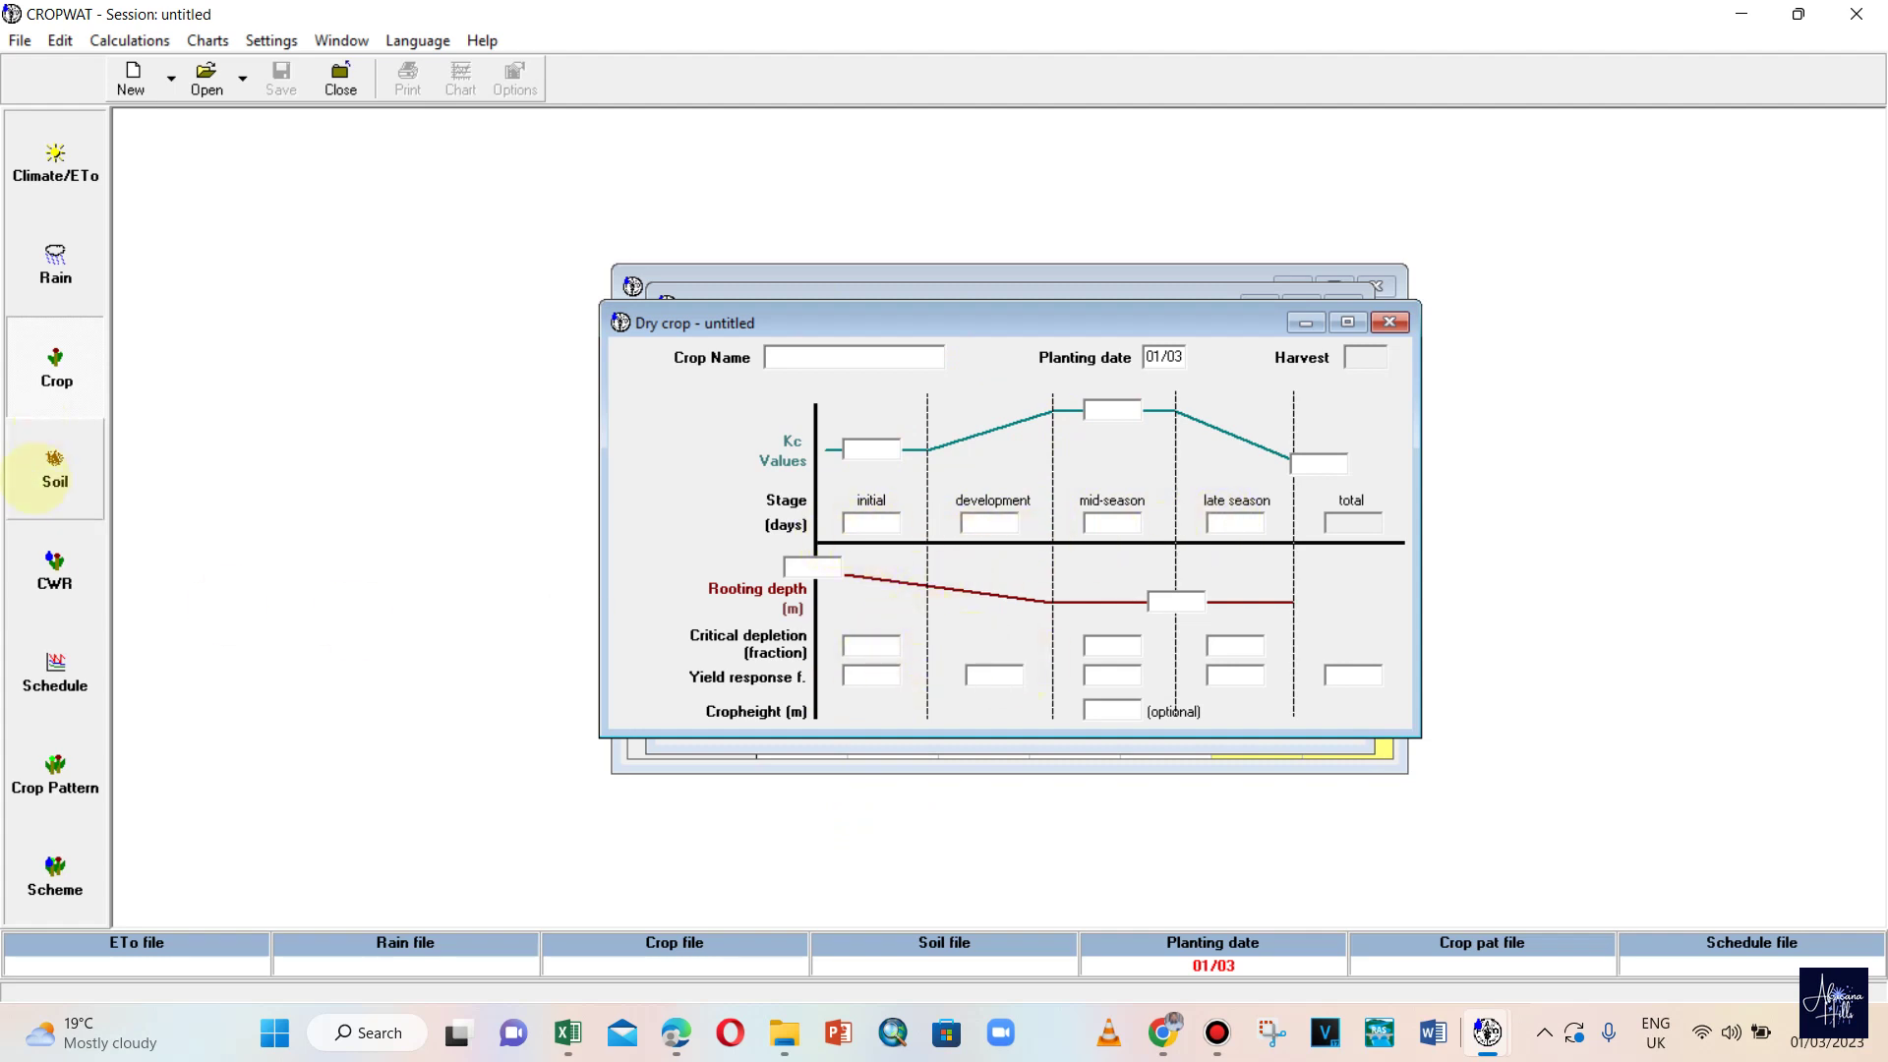
- Open the Soil module, look over its blank general soil data form, and close all open module forms
click(55, 472)
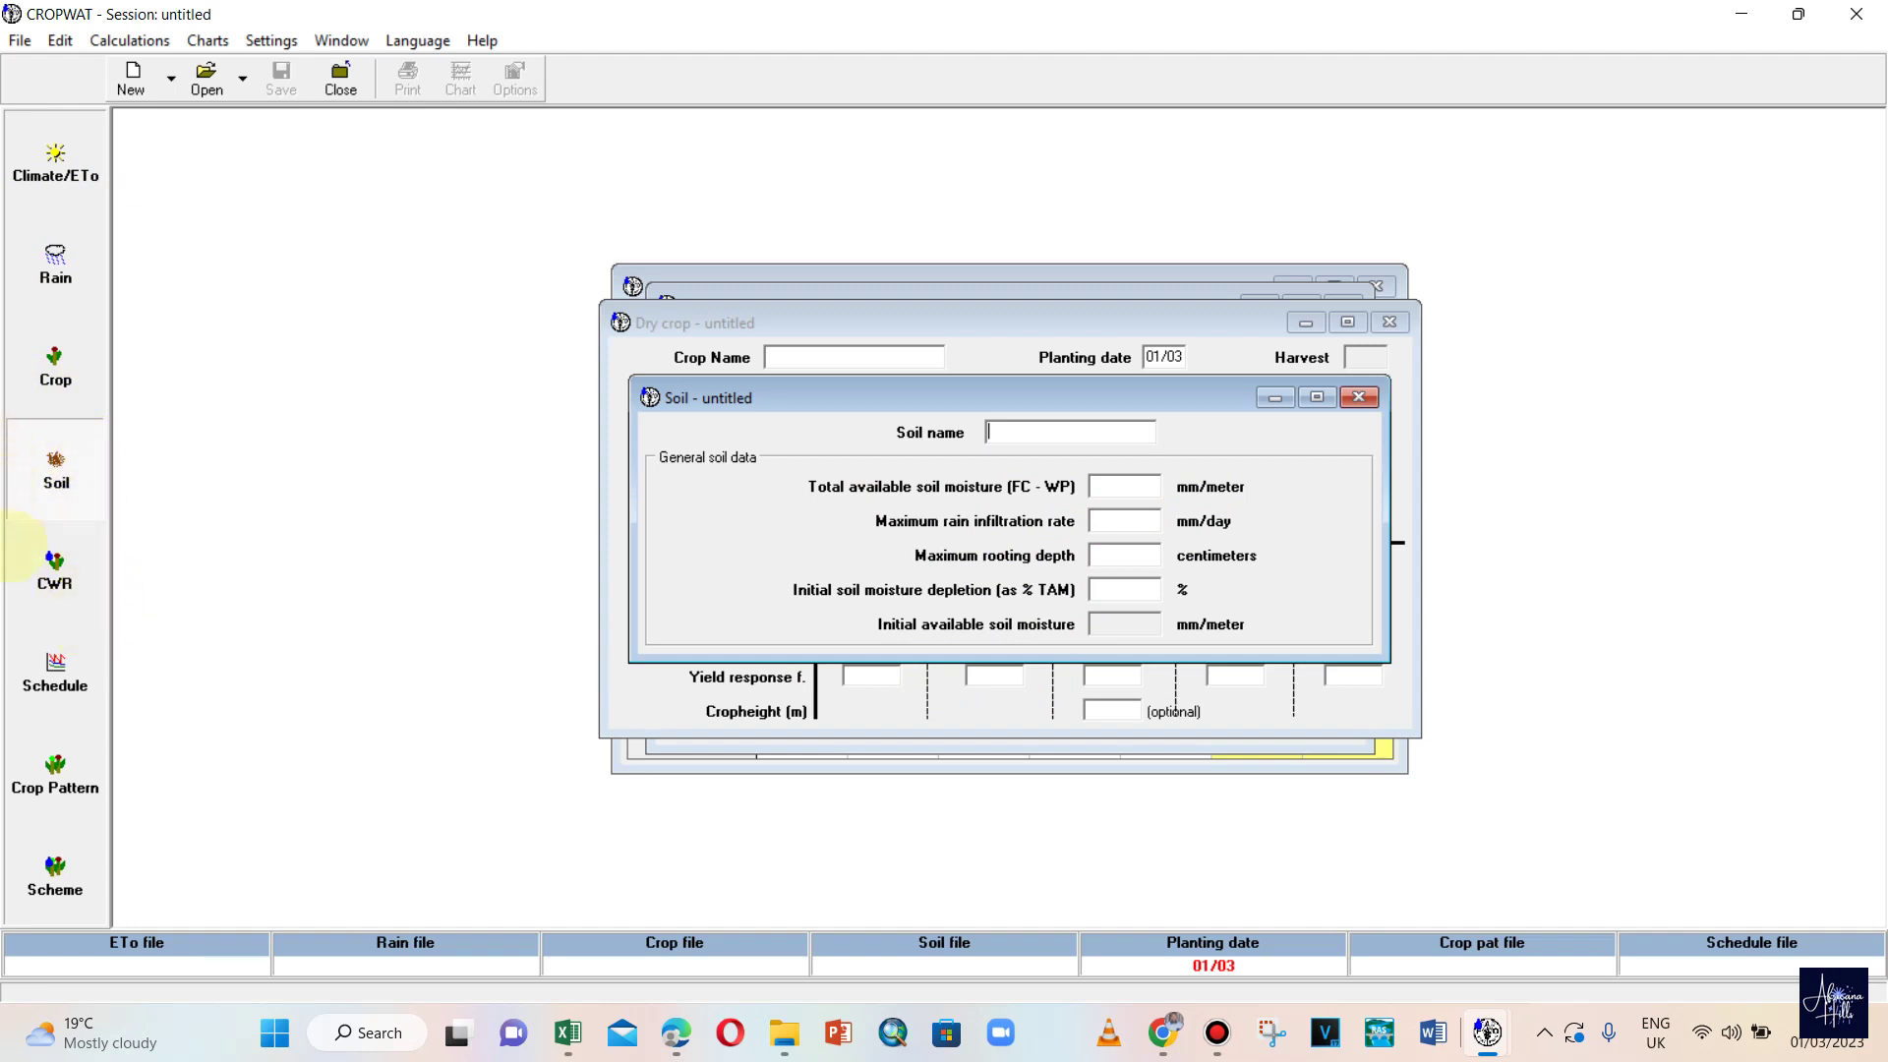
click(52, 567)
click(1359, 398)
click(1390, 322)
click(1343, 304)
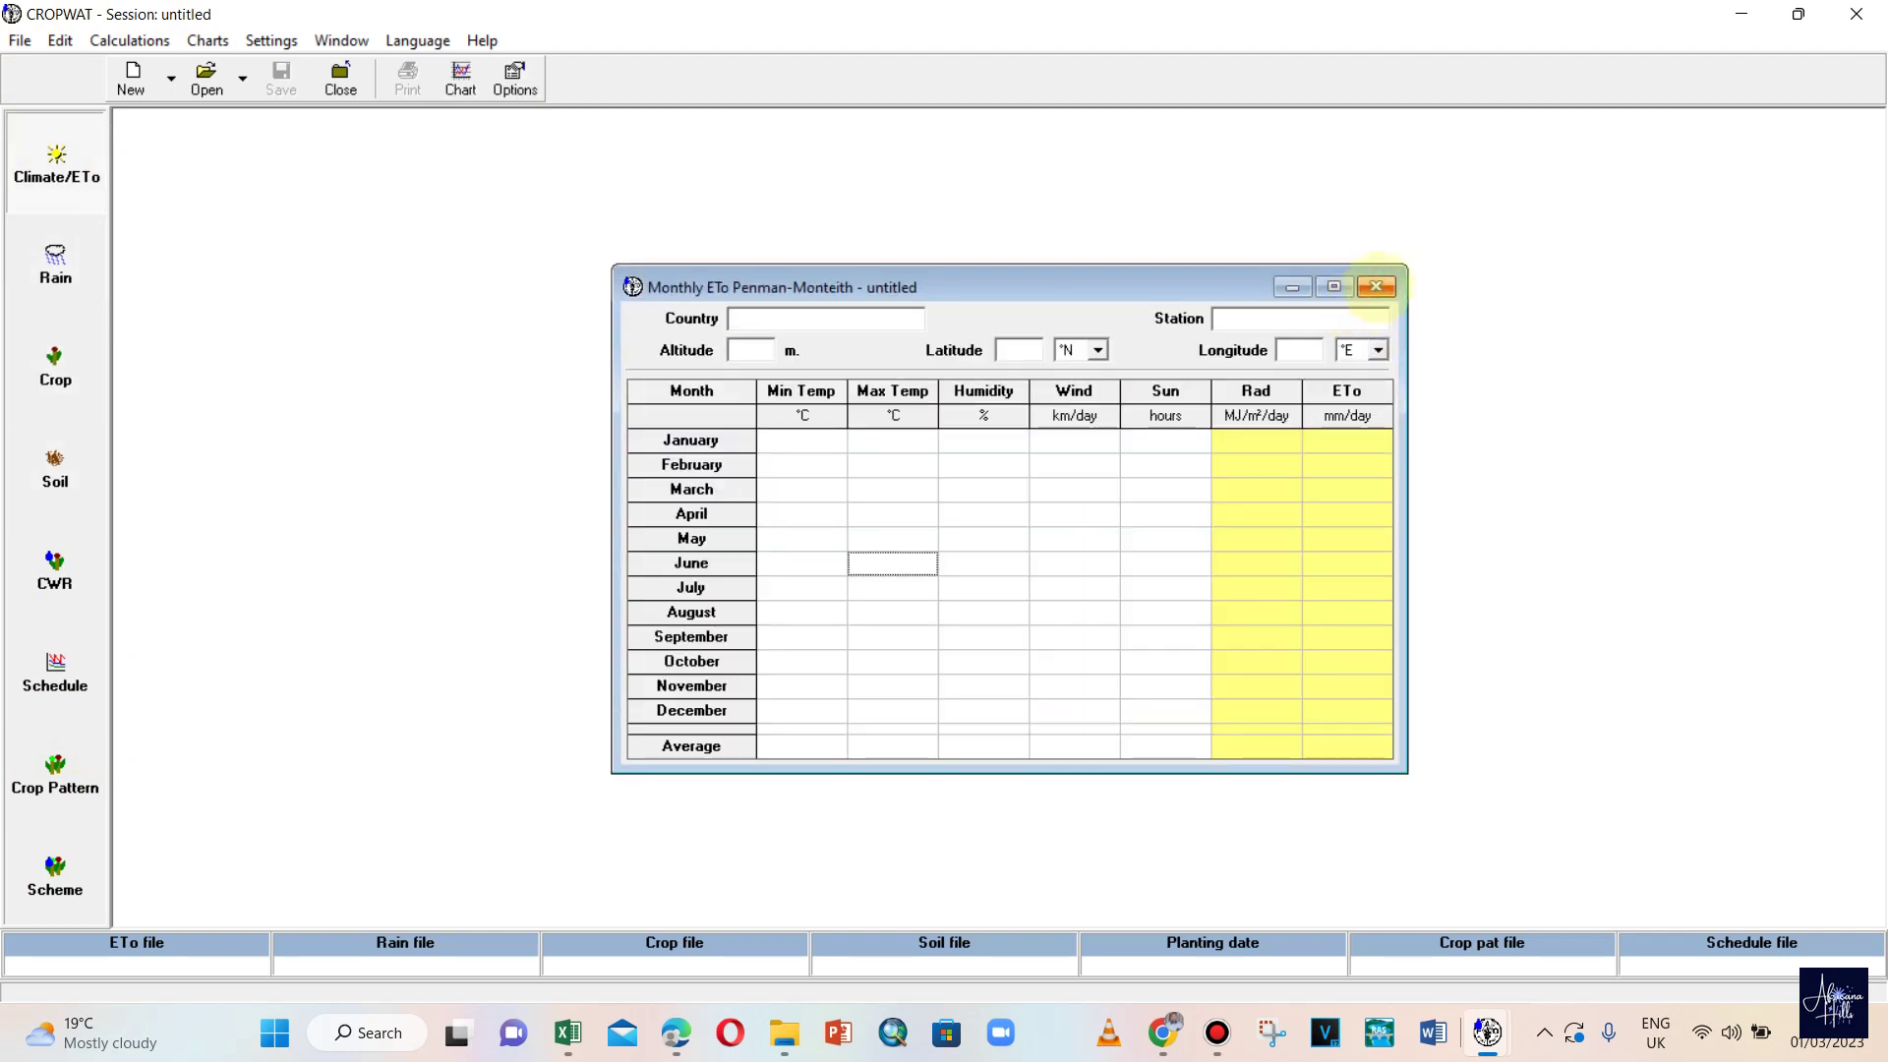
click(1385, 283)
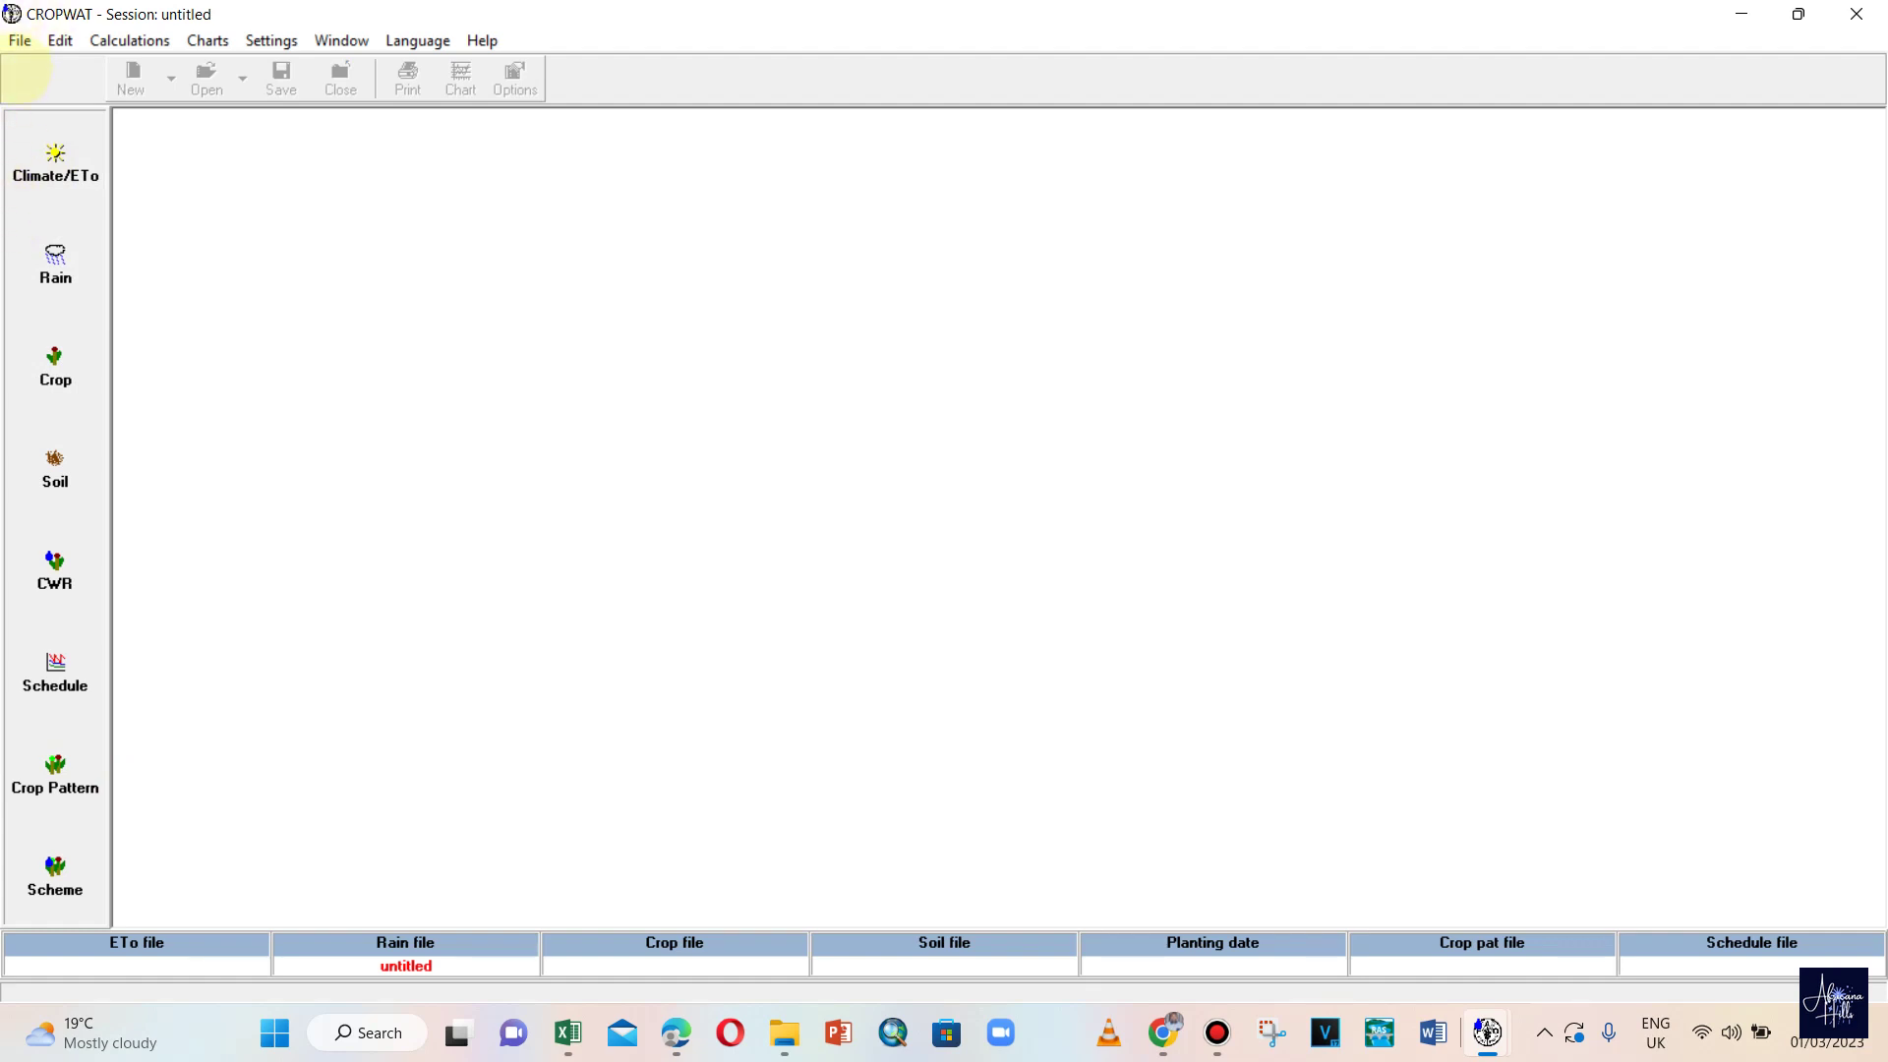
- Look through the session file commands, calculation and chart commands, and the available interface languages
click(20, 40)
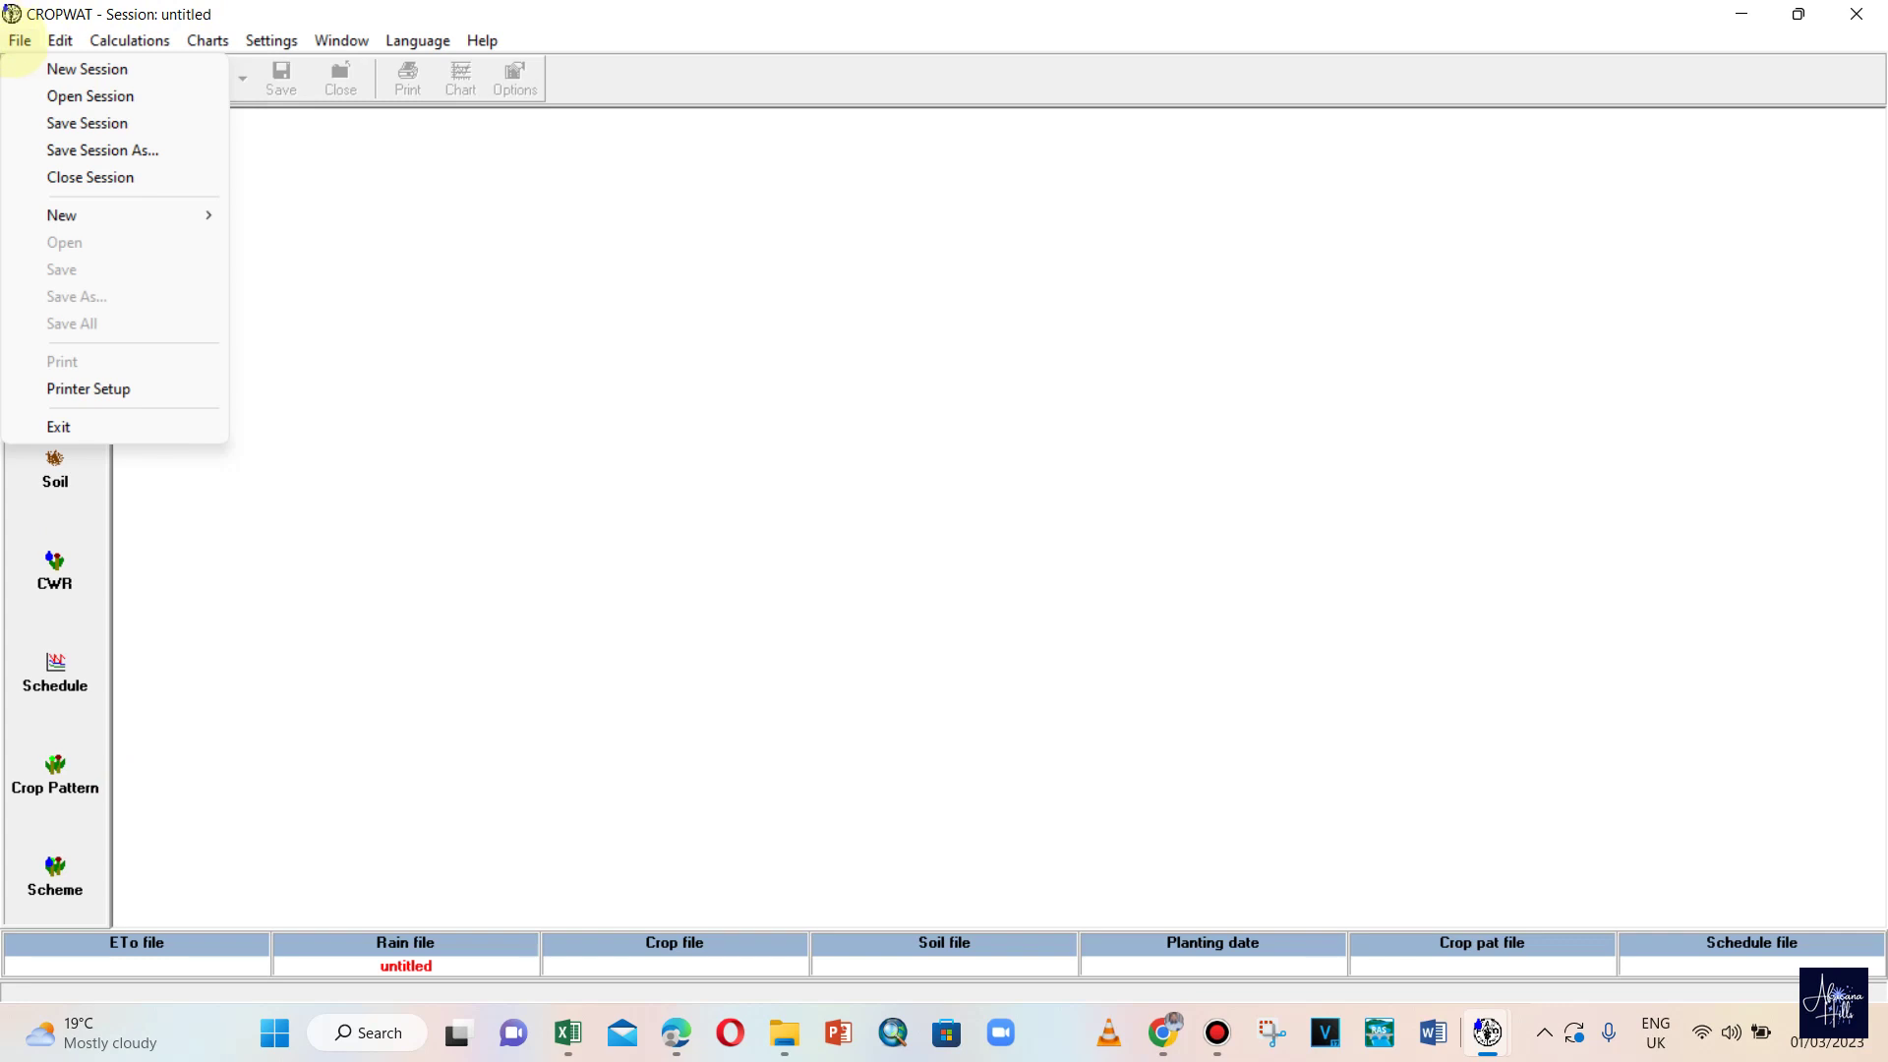
click(19, 44)
click(19, 44)
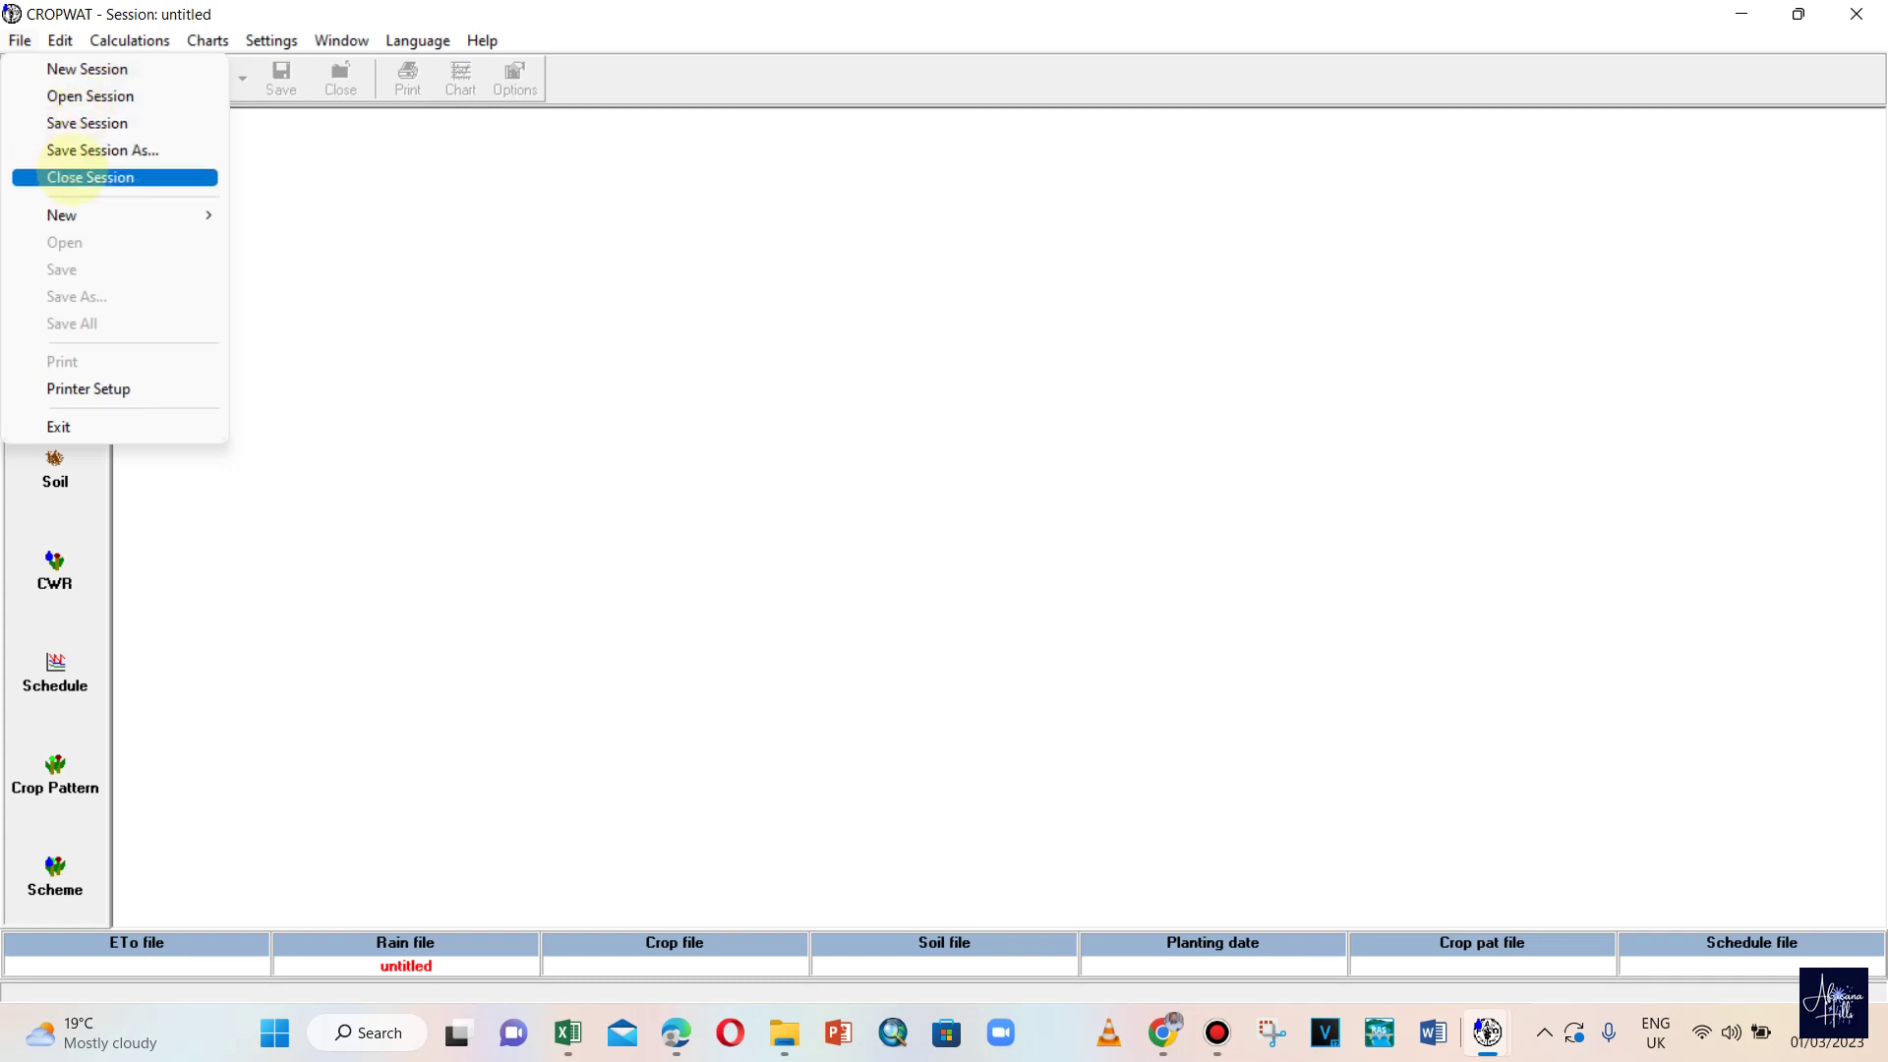
mouse_move(83, 216)
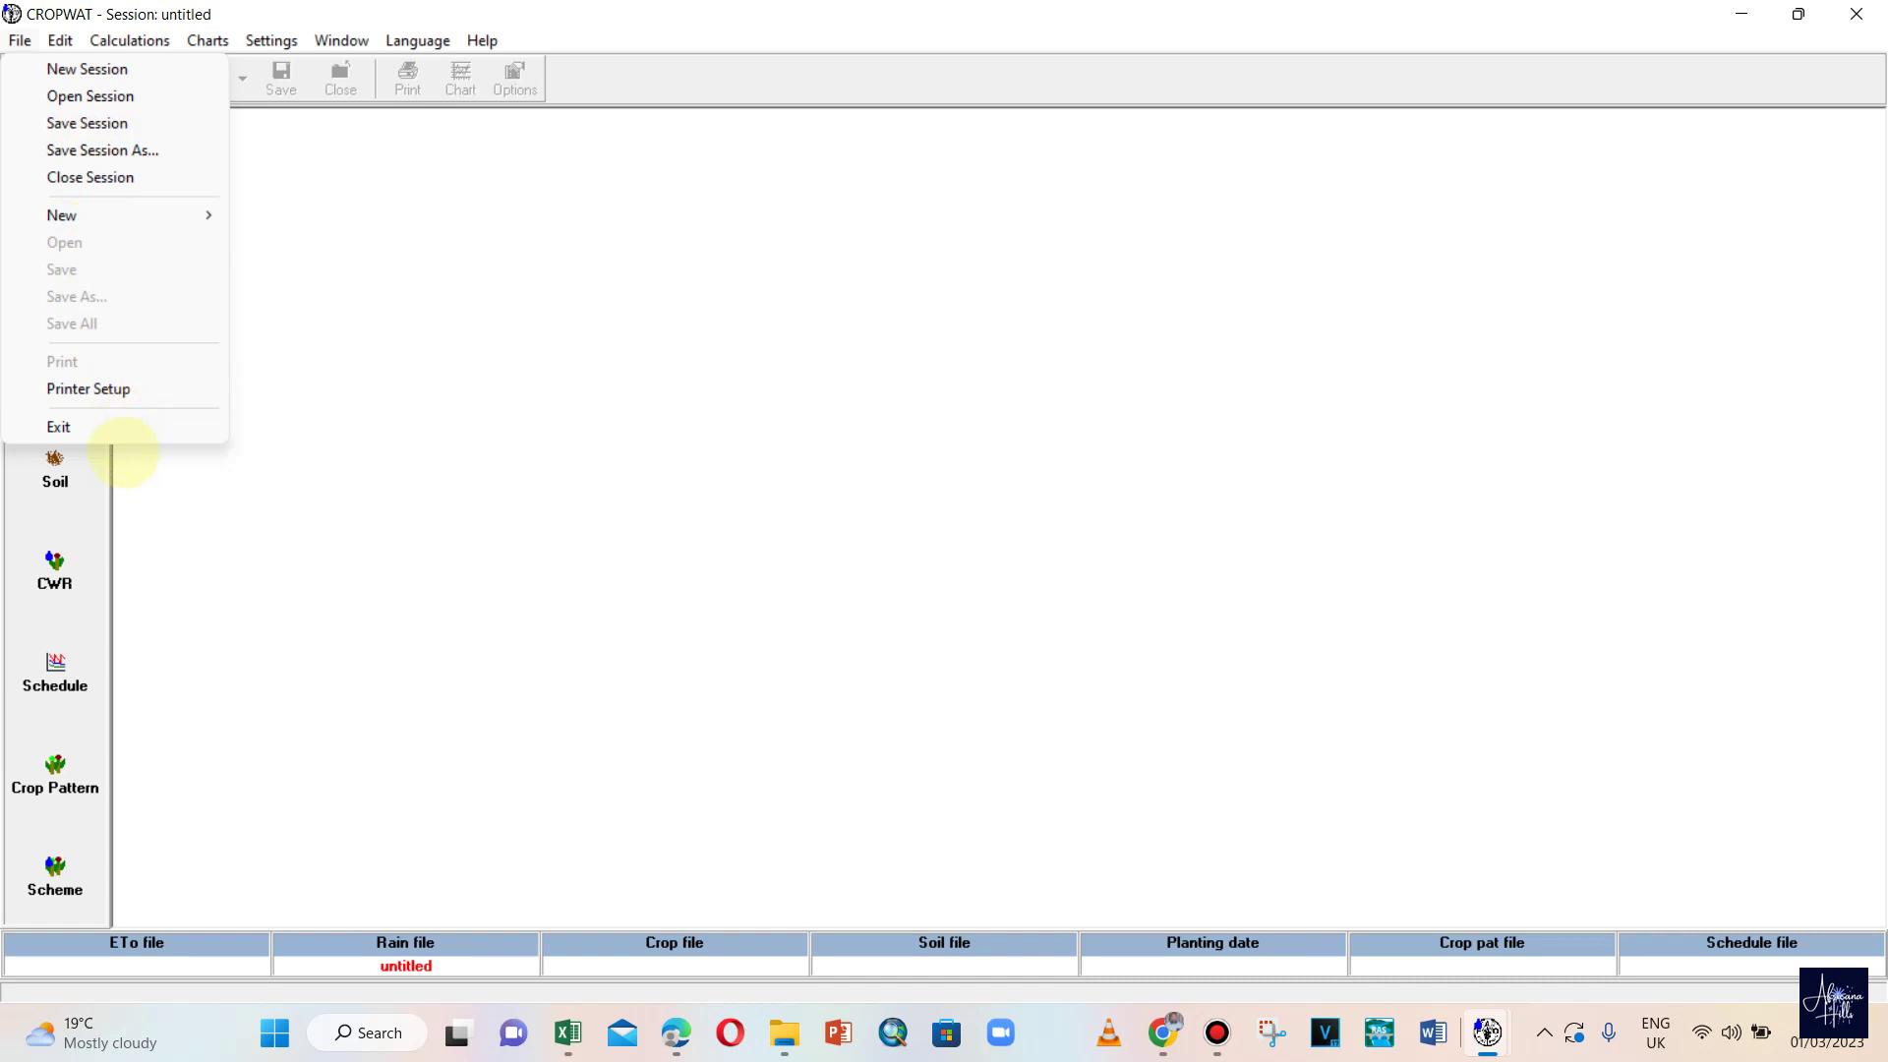
mouse_move(49, 39)
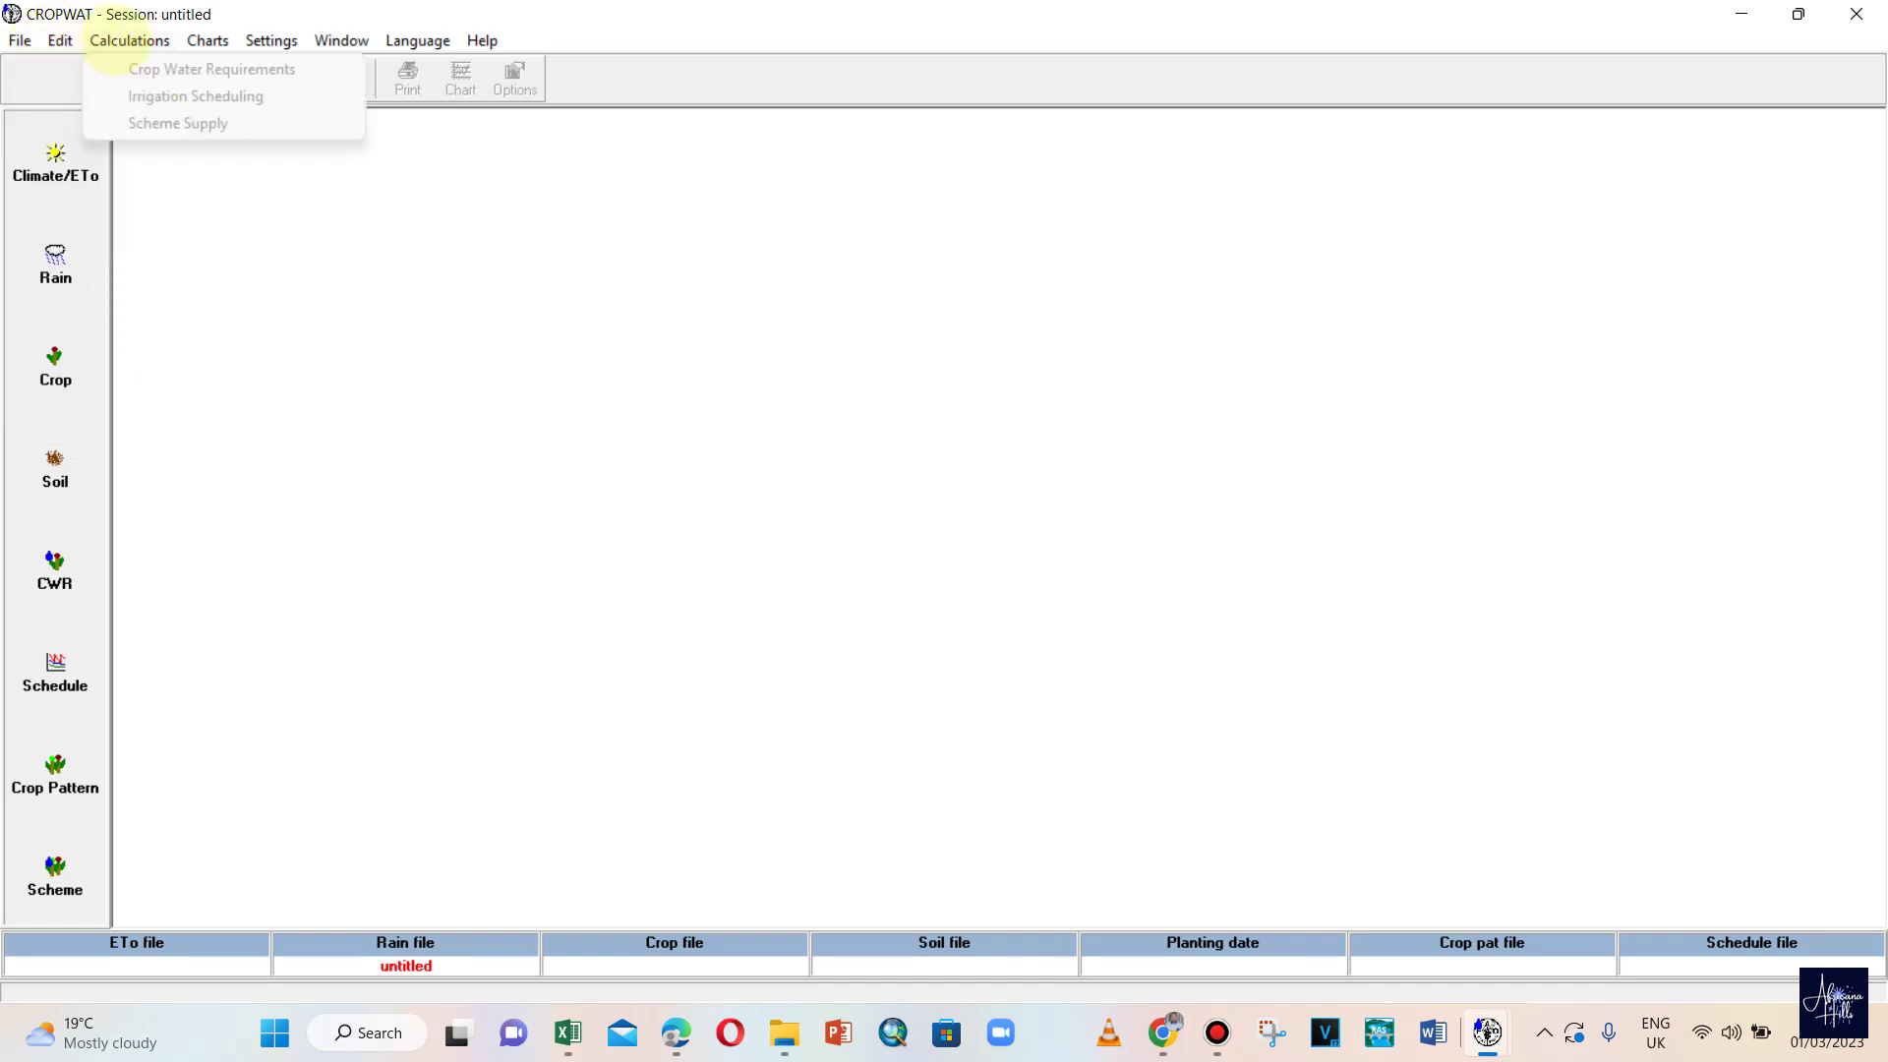
click(118, 44)
click(208, 41)
mouse_move(268, 39)
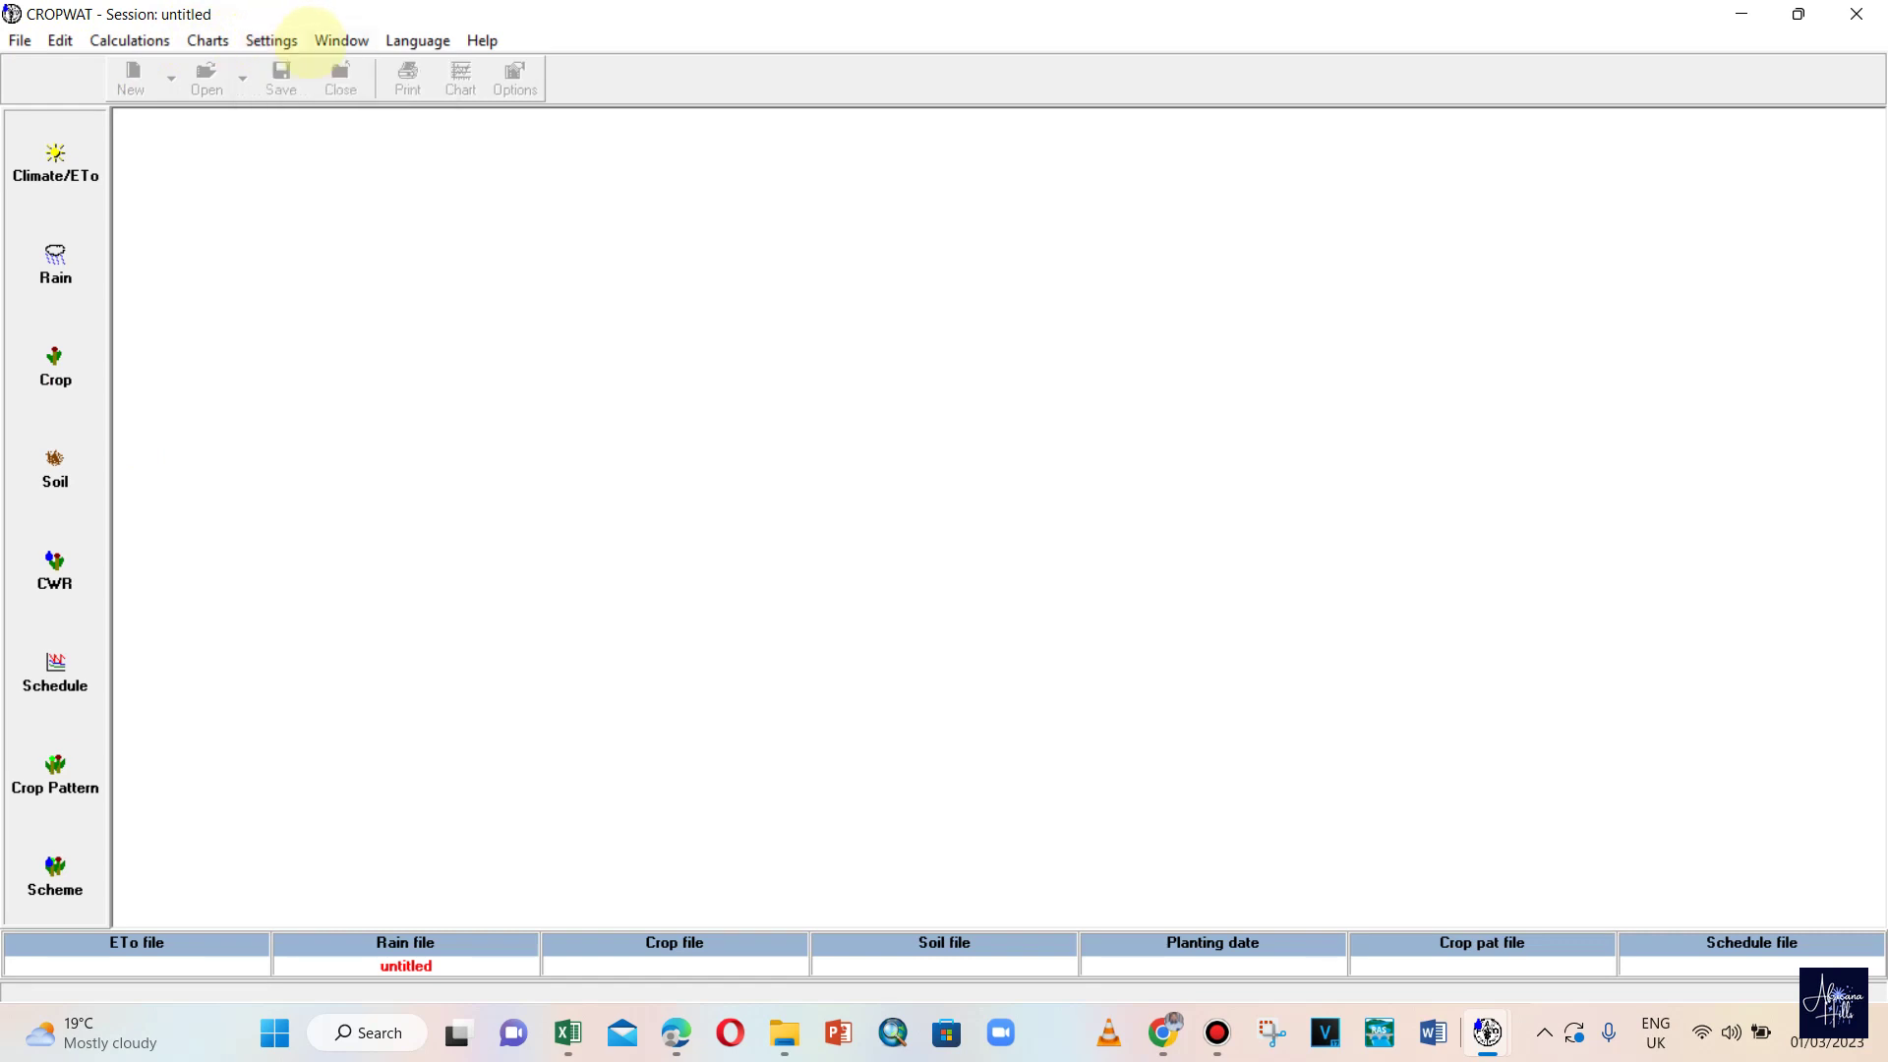
mouse_move(418, 39)
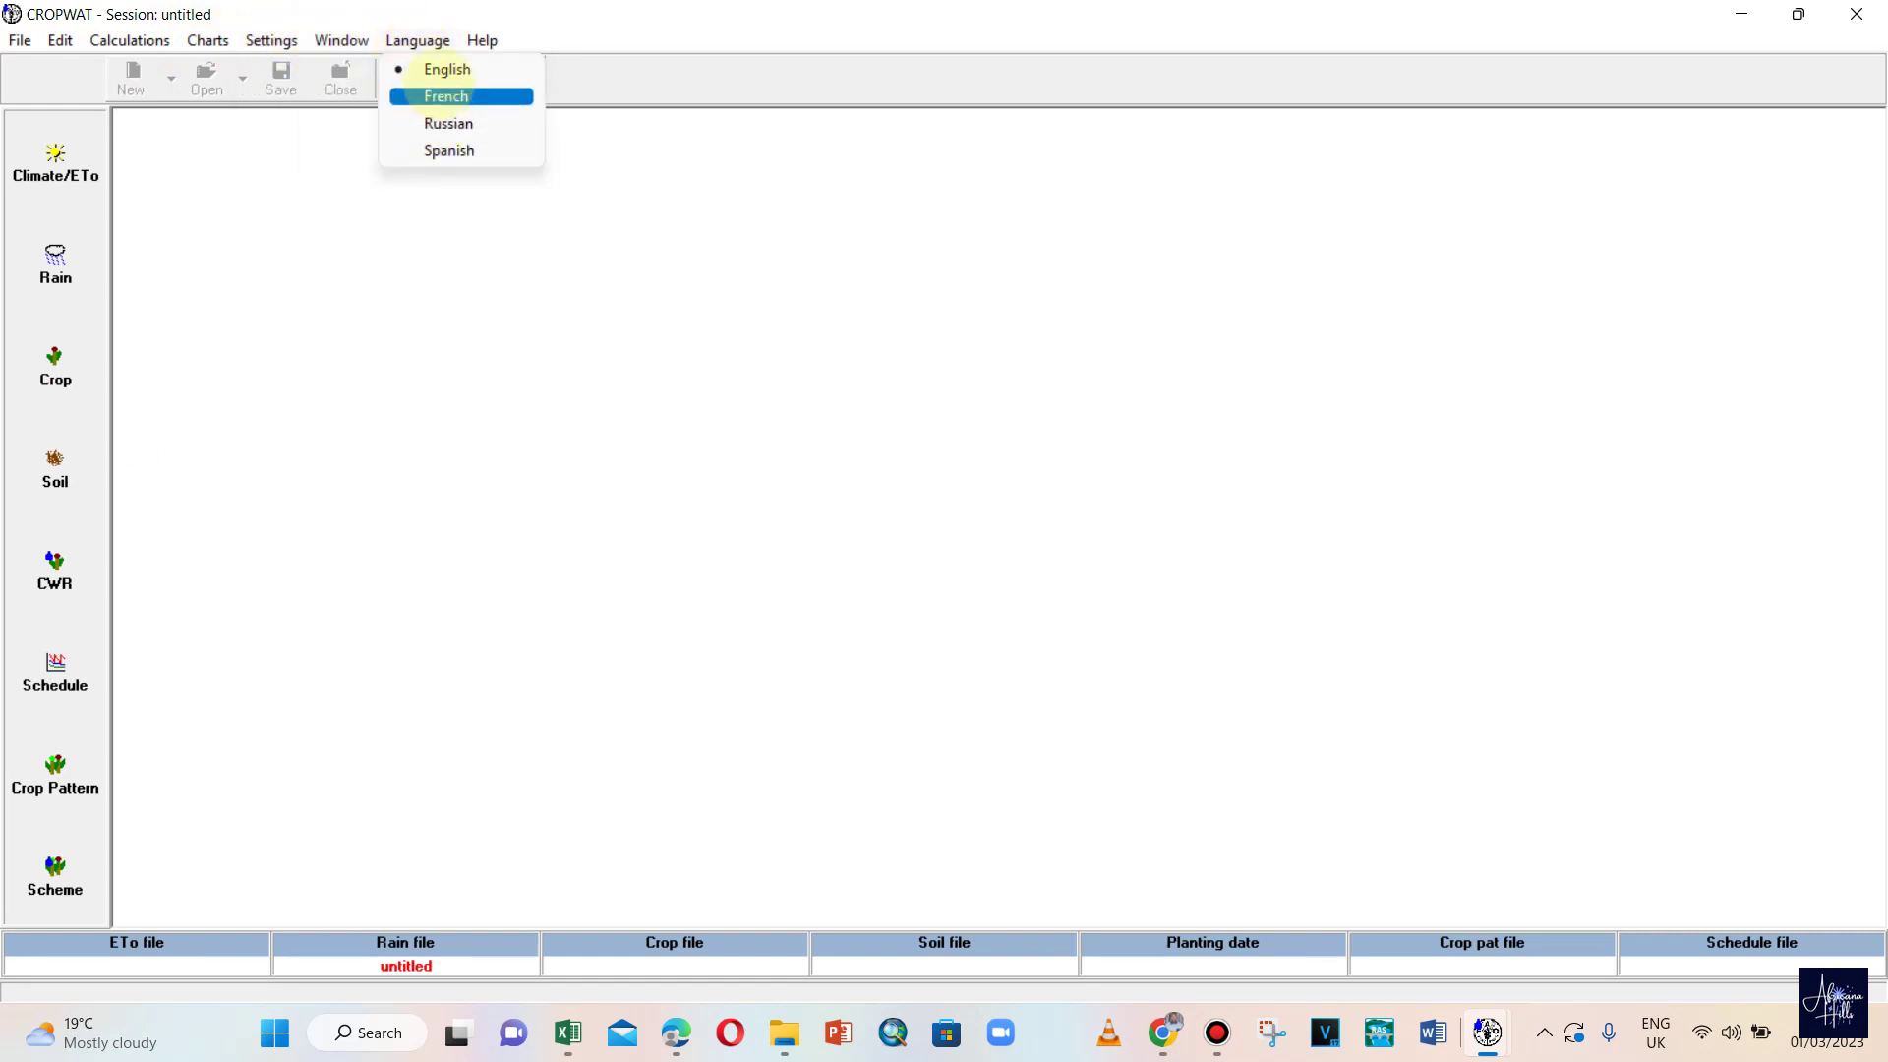
- Open the CROPWAT help topics and display the Introduction page of the users reference
click(472, 37)
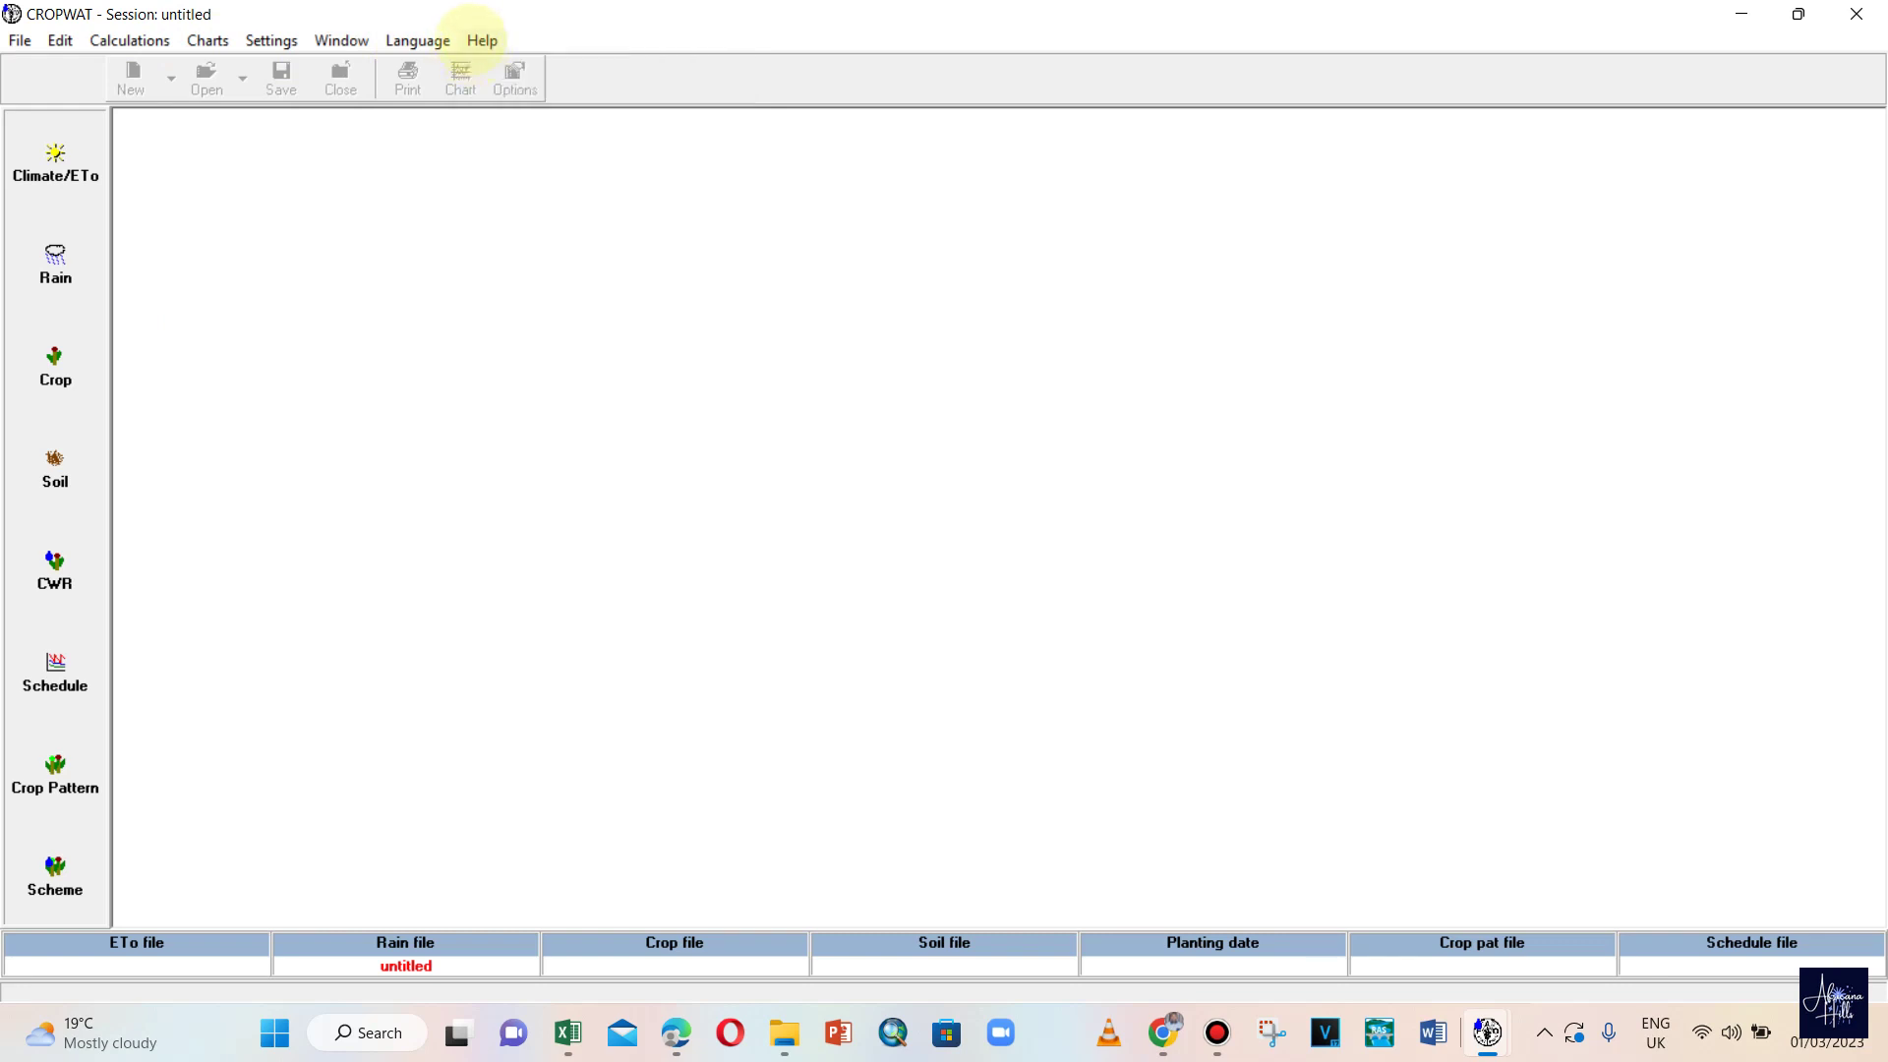
click(472, 37)
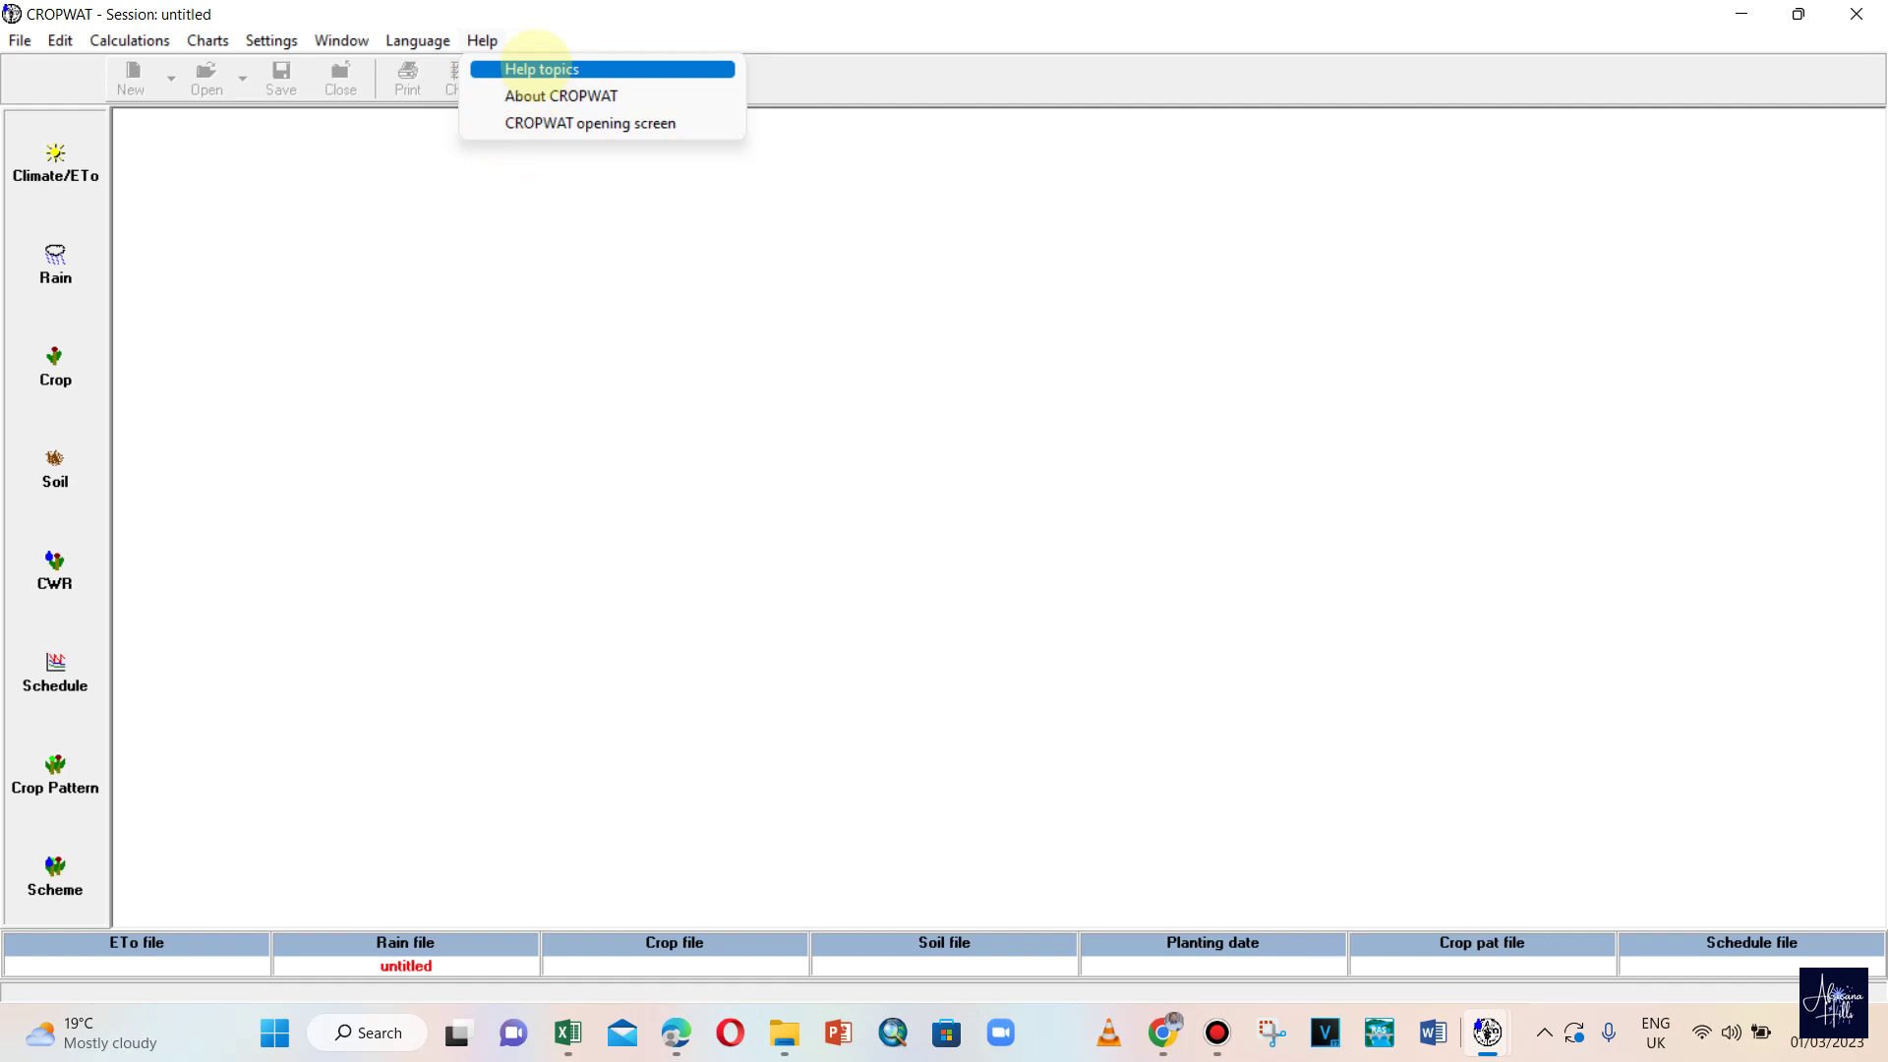
click(539, 67)
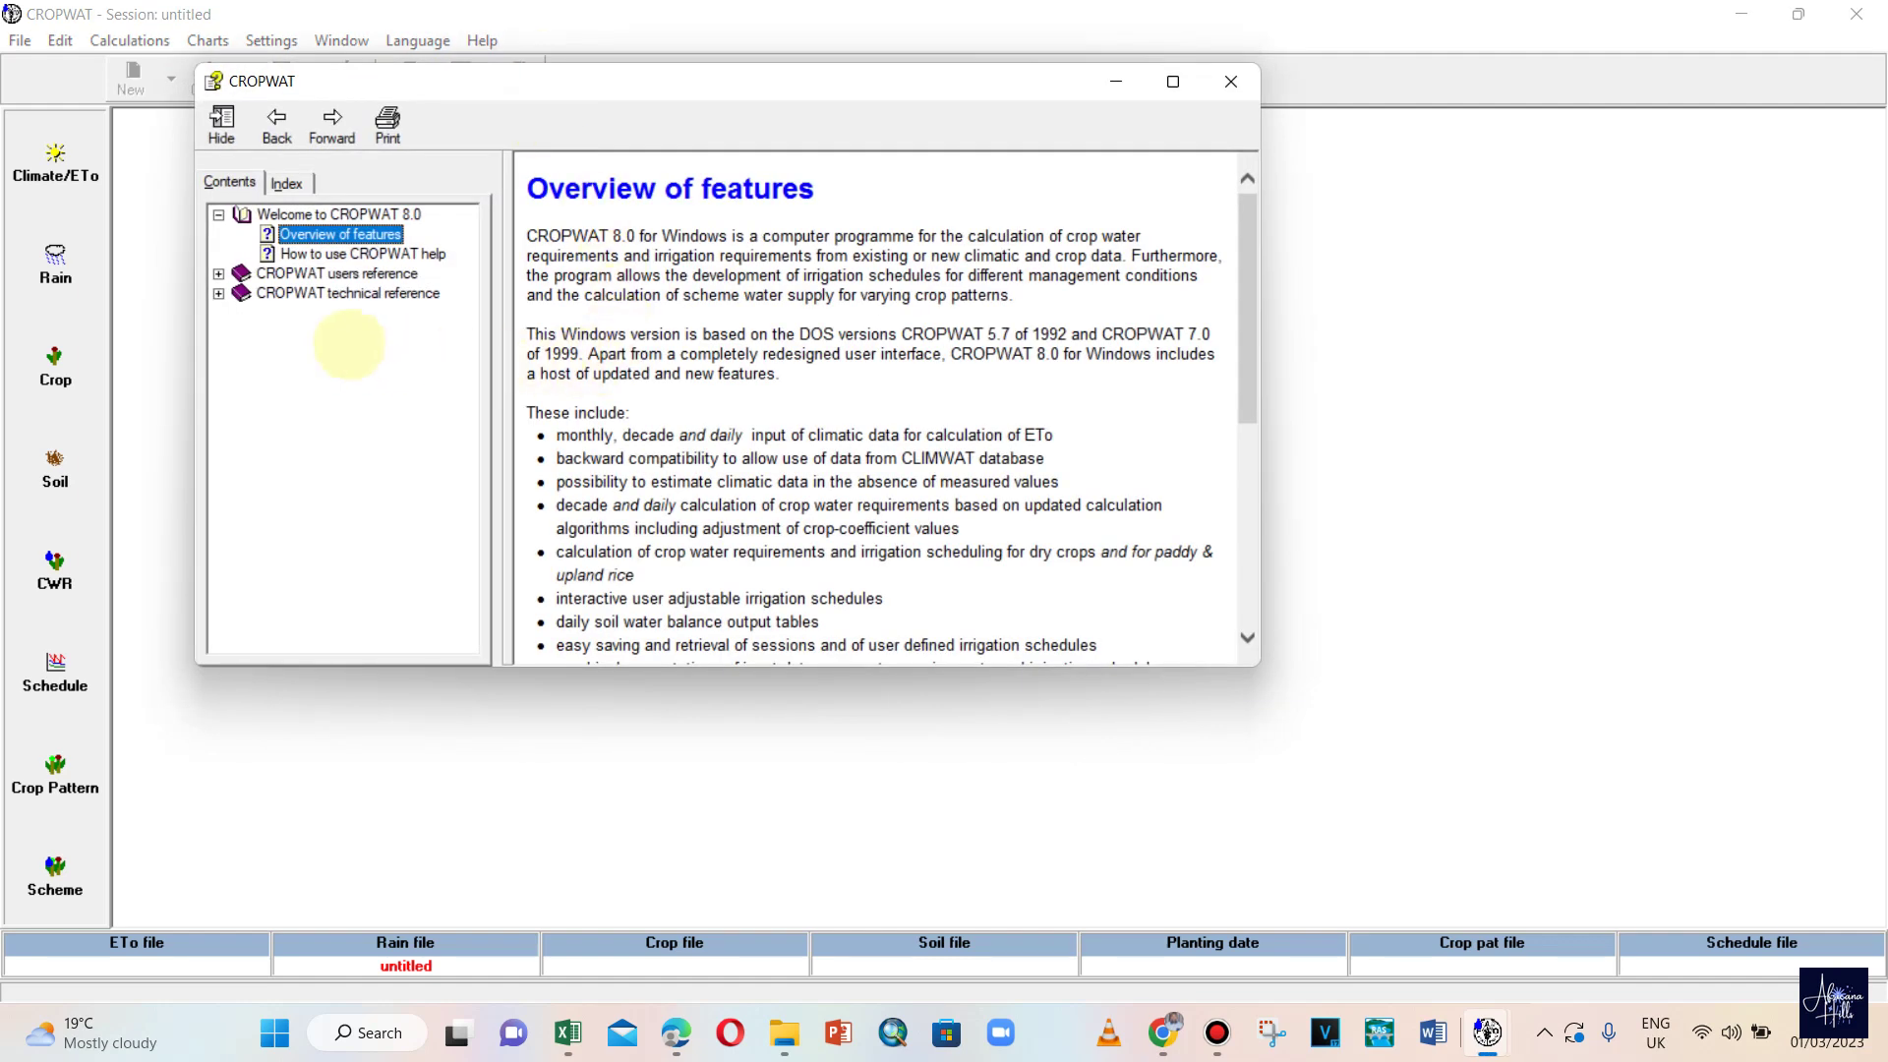
click(218, 273)
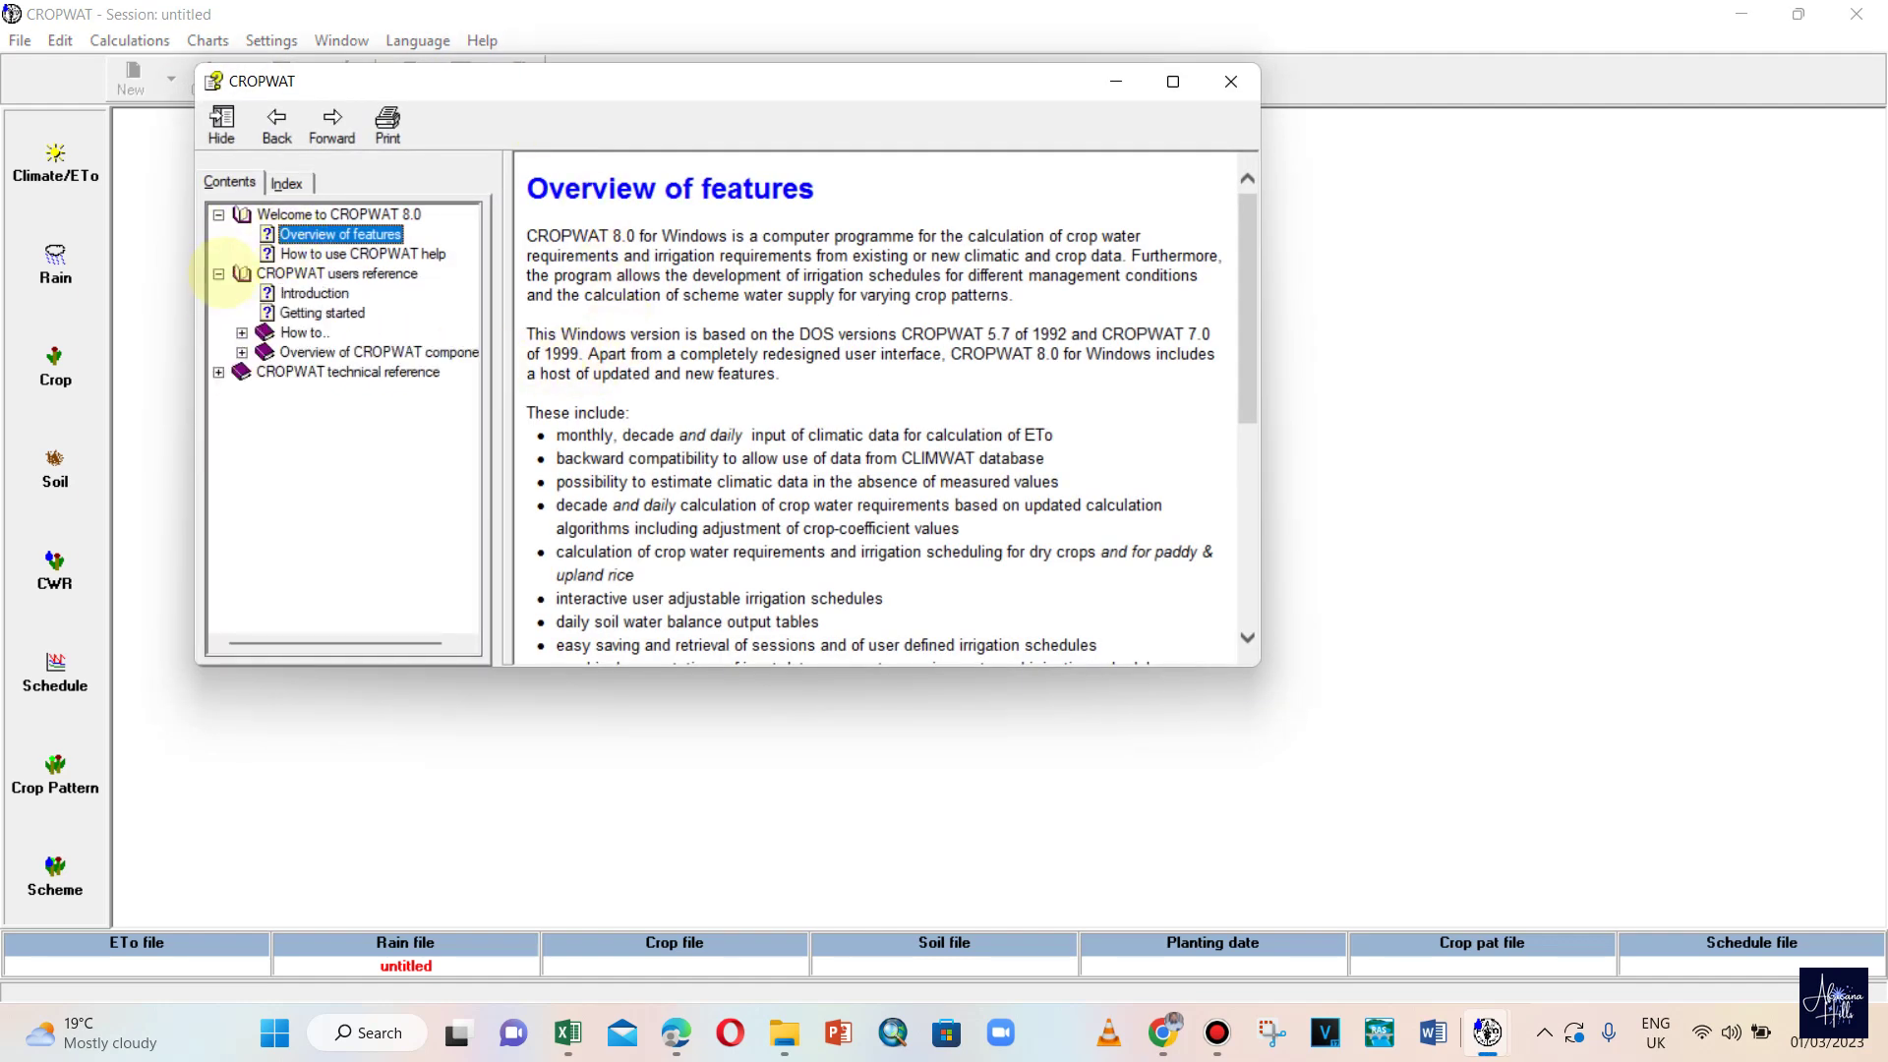
click(313, 293)
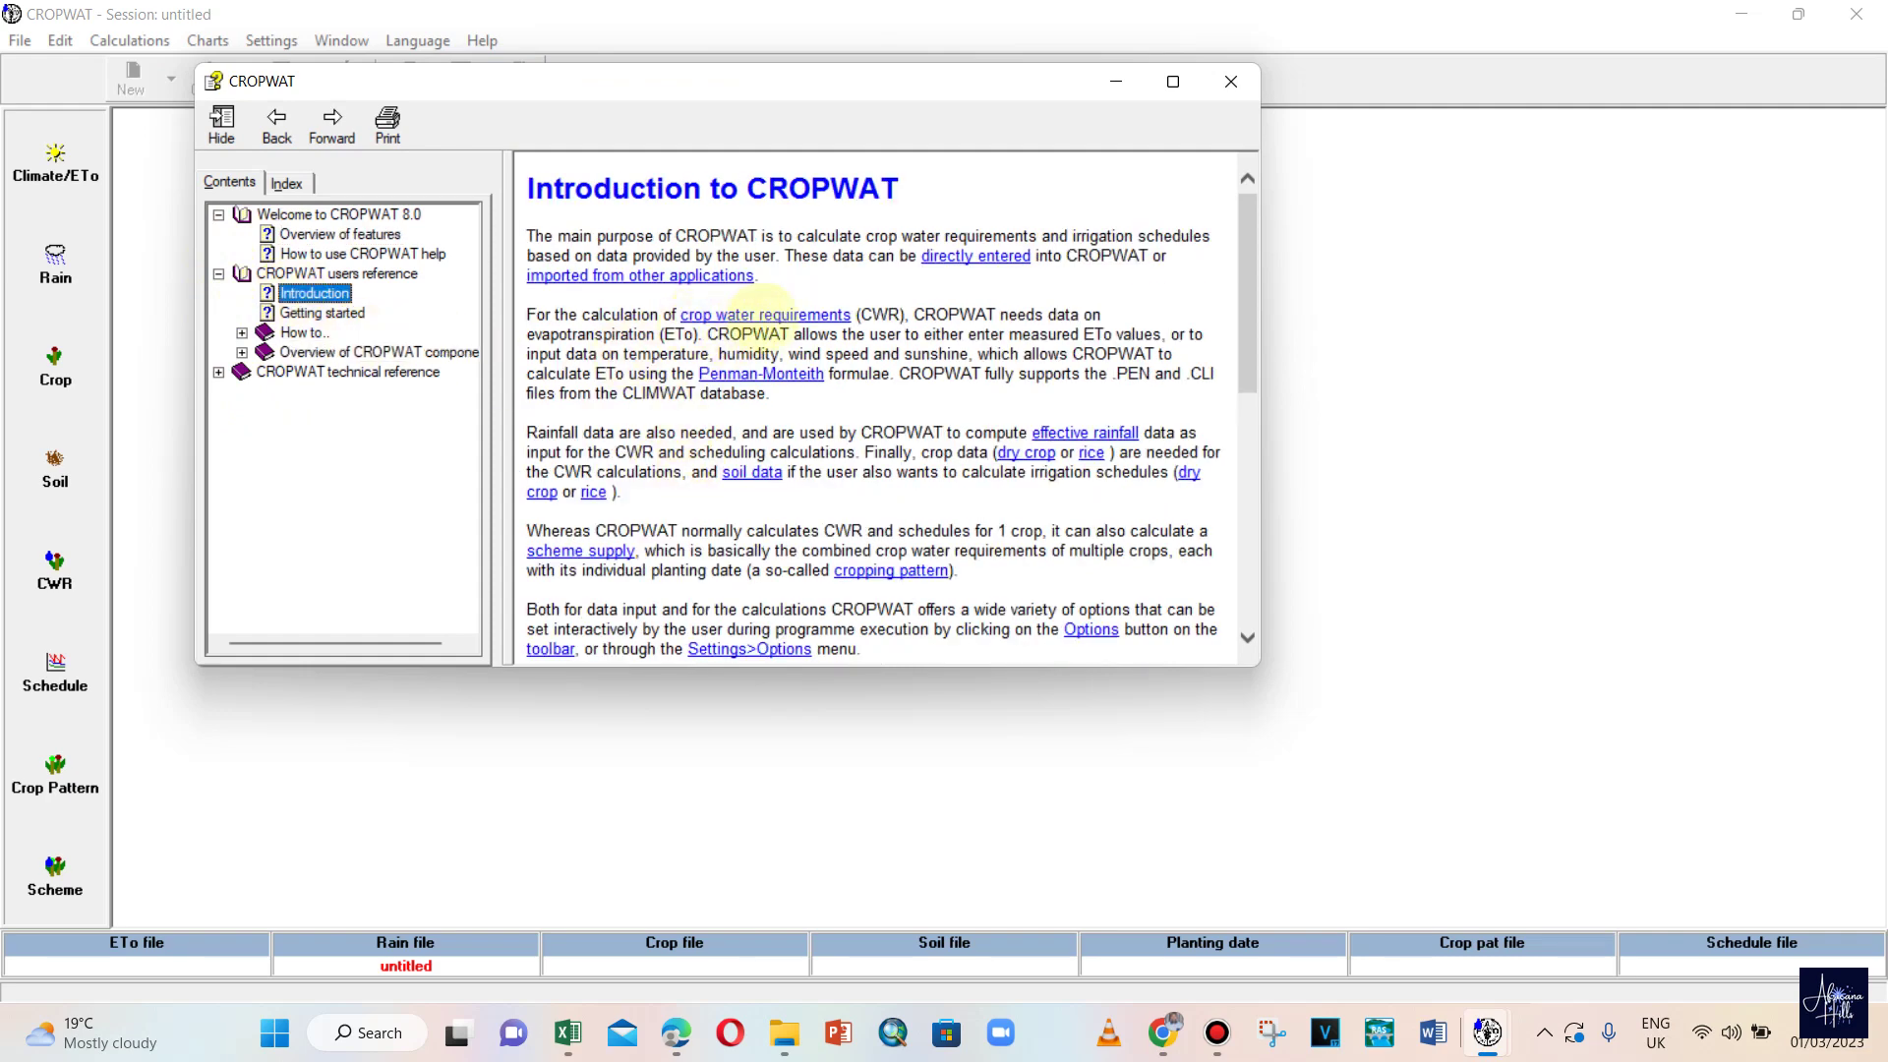
- Follow the help links through the CWR module and Crop Water Requirements pages to Reference Evapotranspiration (ETo)
click(762, 315)
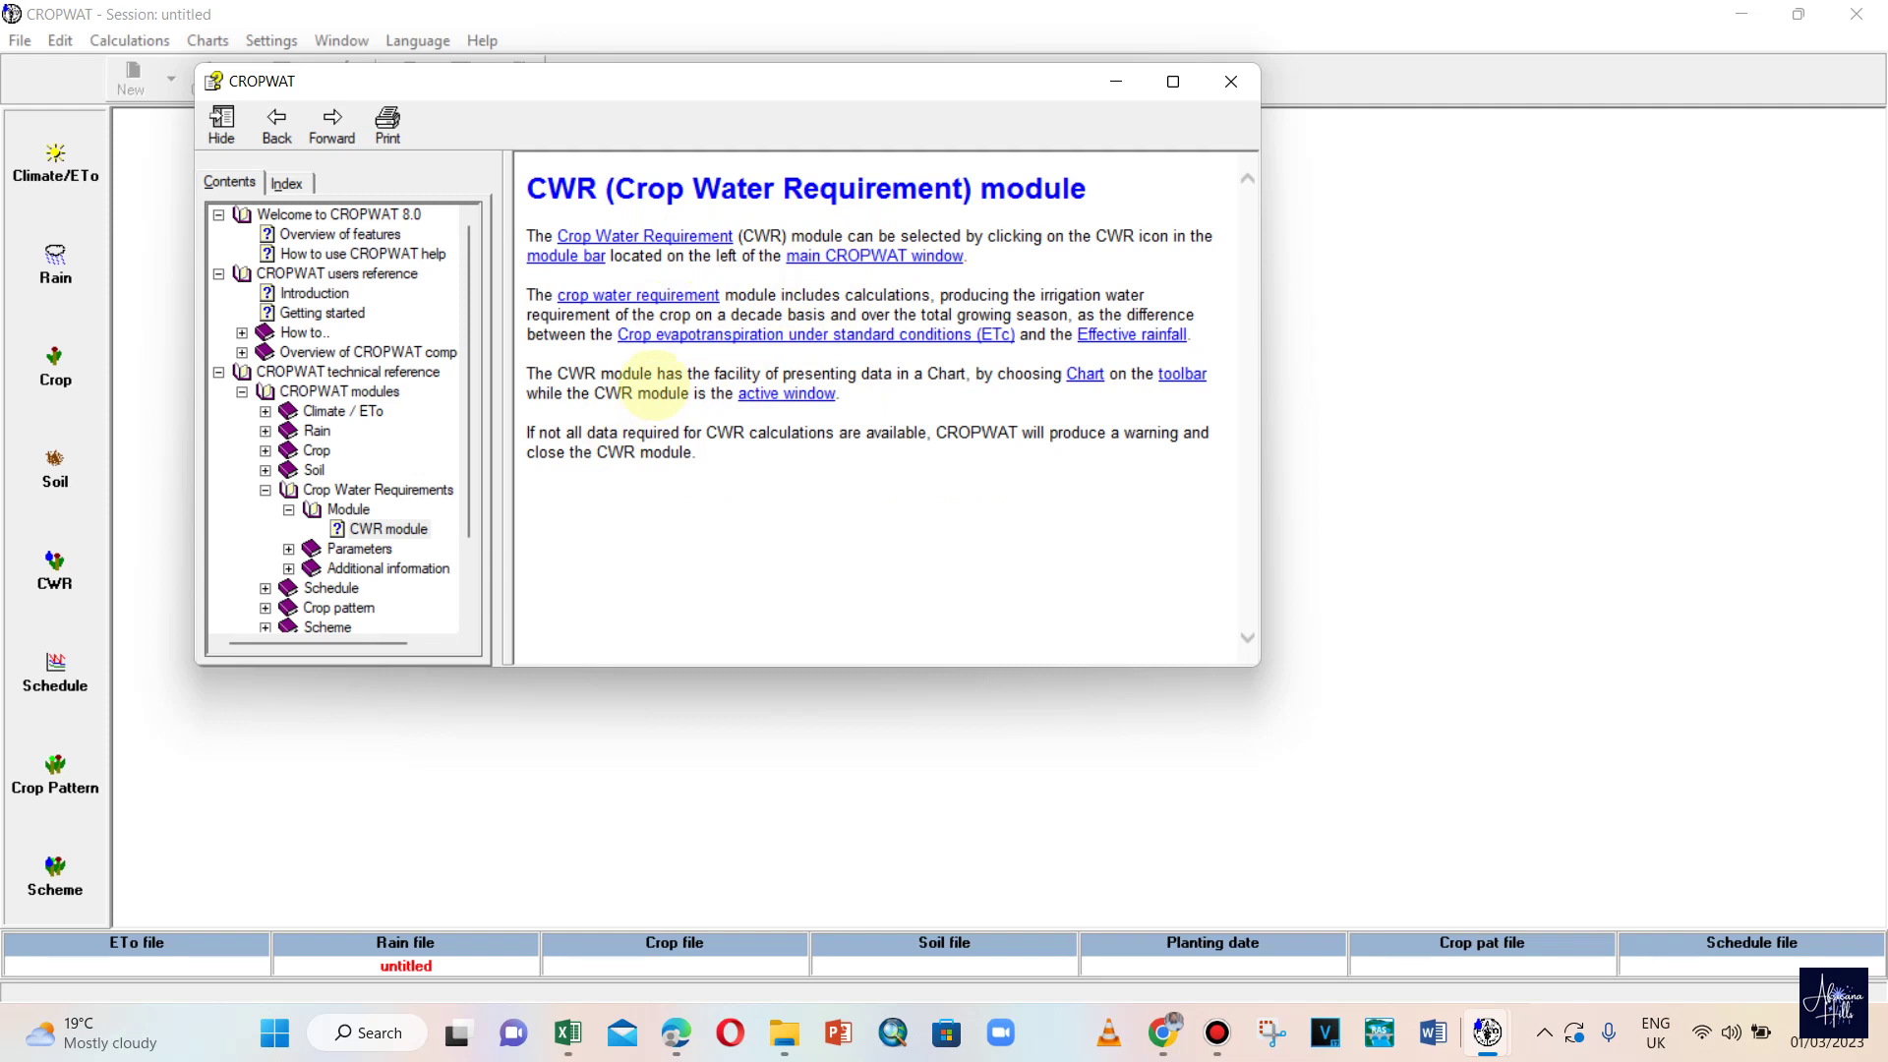
click(657, 234)
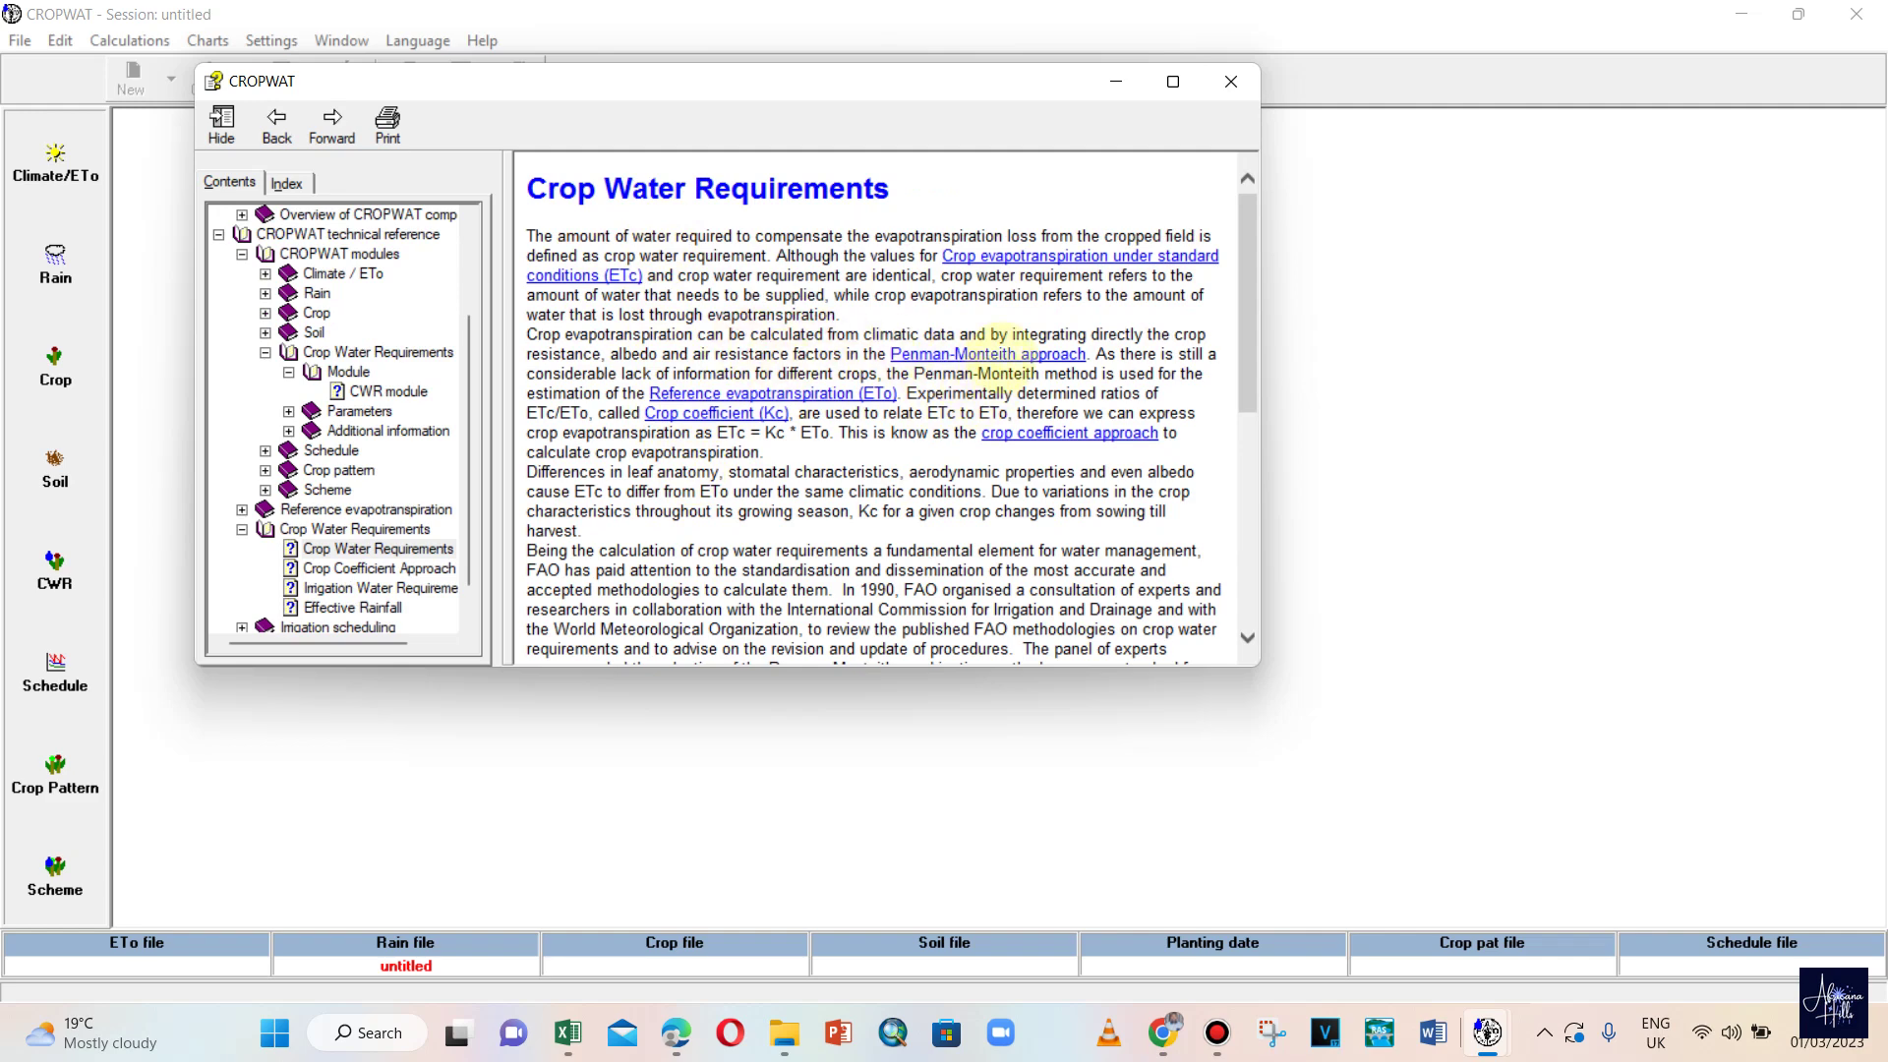
click(806, 393)
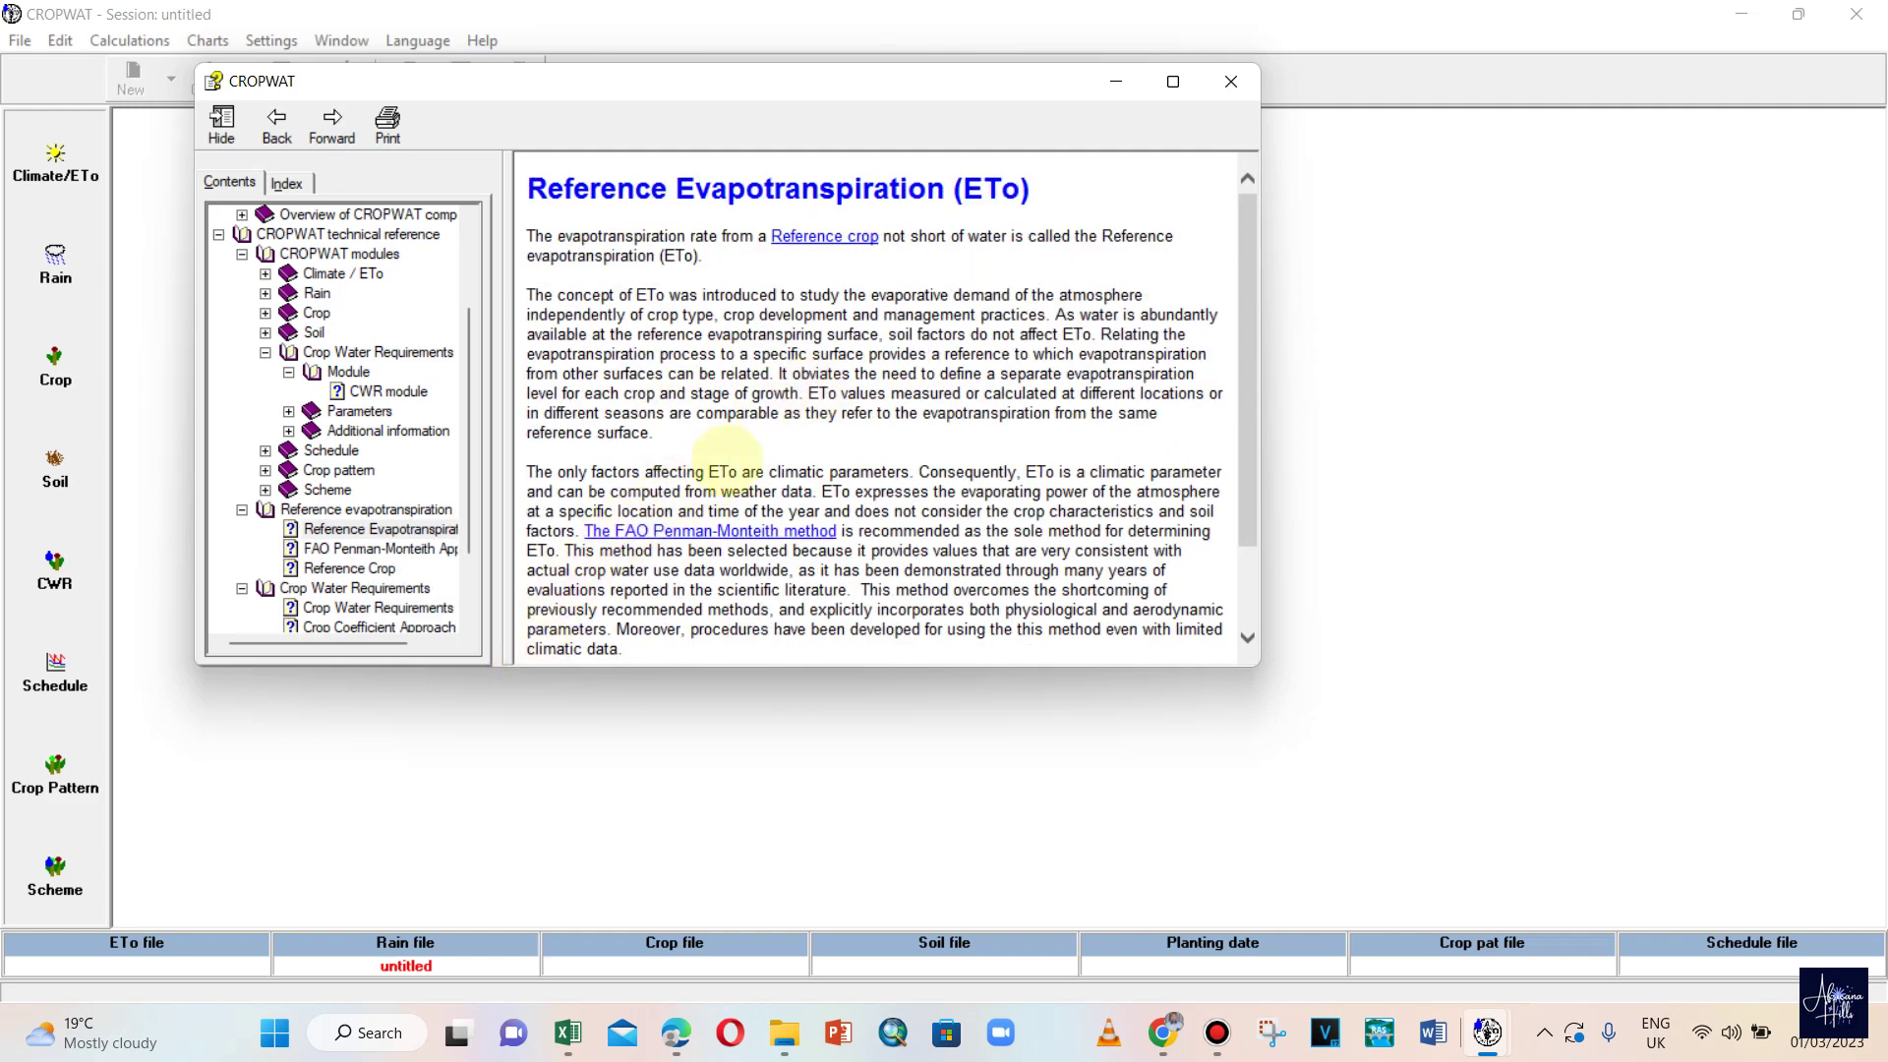
scroll(719, 458, down, 1)
- Read the help page on the FAO Penman-Monteith approach, including its ETo equation, and close the help
click(755, 455)
scroll(757, 470, down, 2)
scroll(747, 467, up, 2)
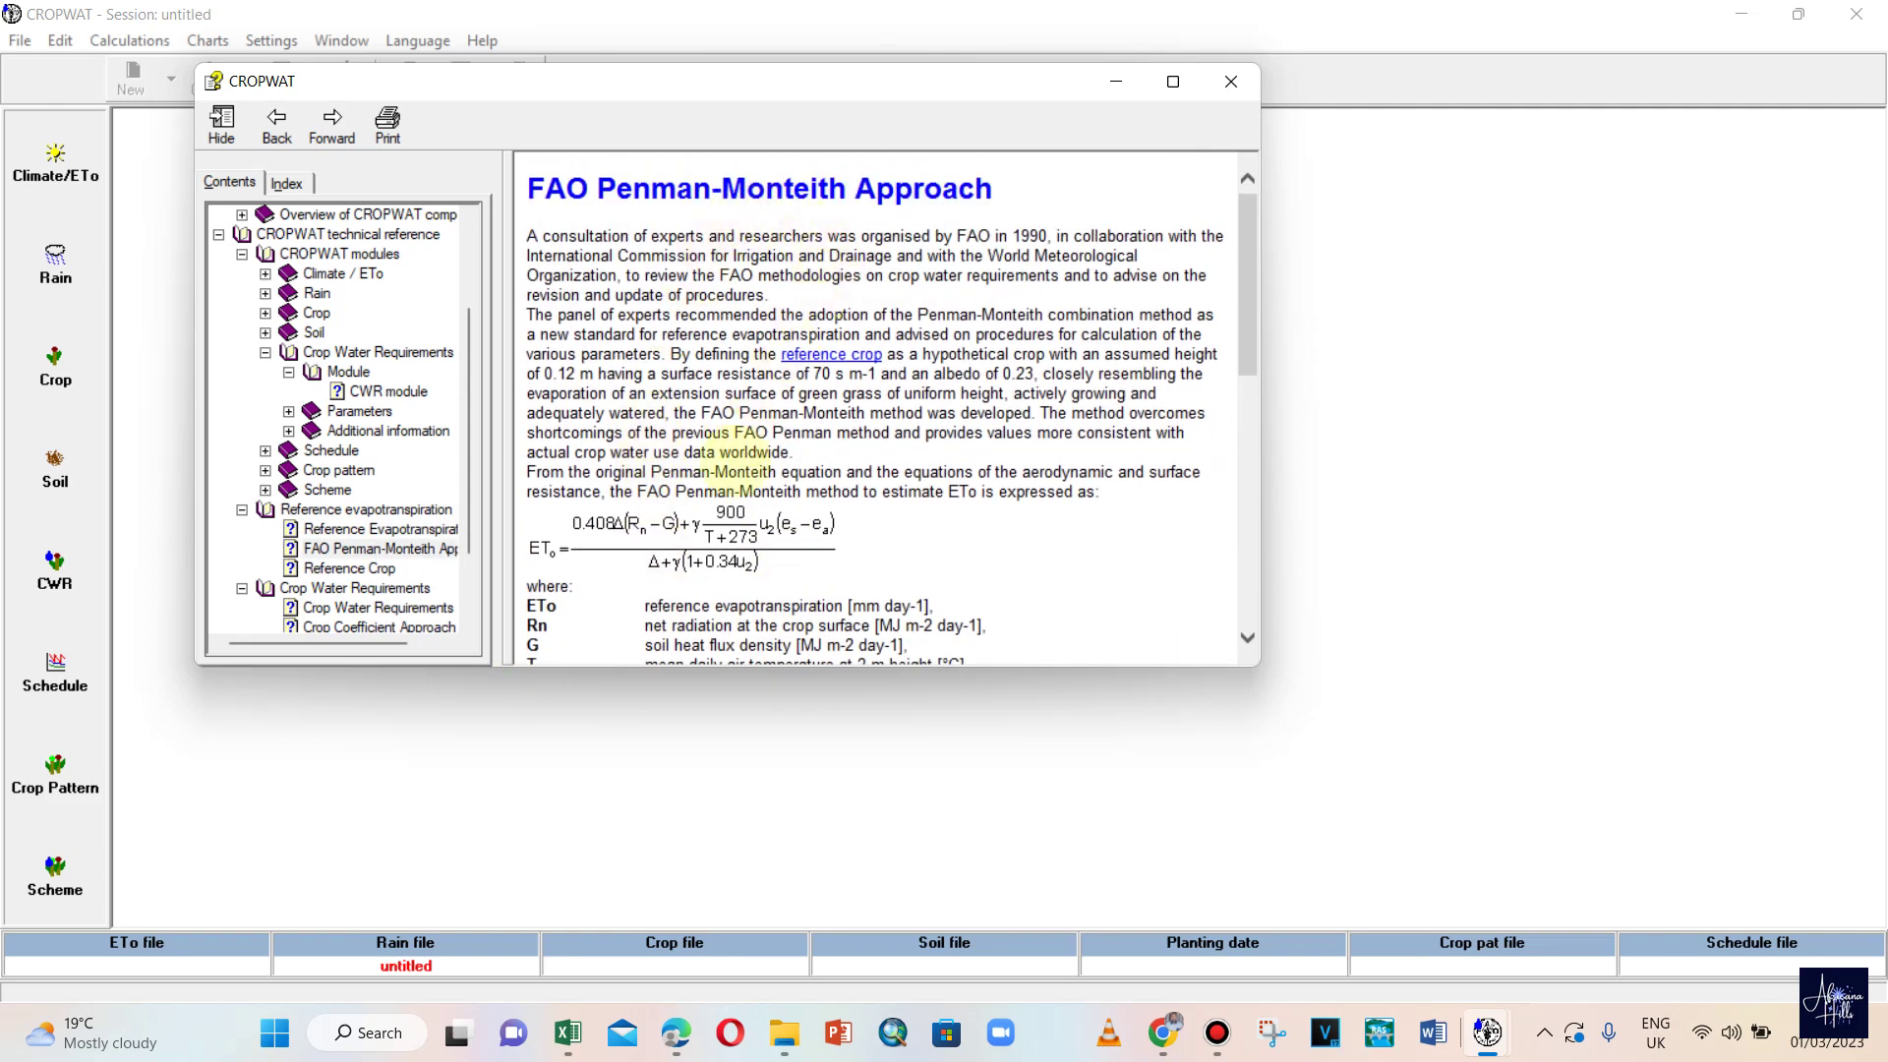
scroll(726, 463, down, 5)
scroll(720, 497, down, 5)
scroll(393, 472, down, 2)
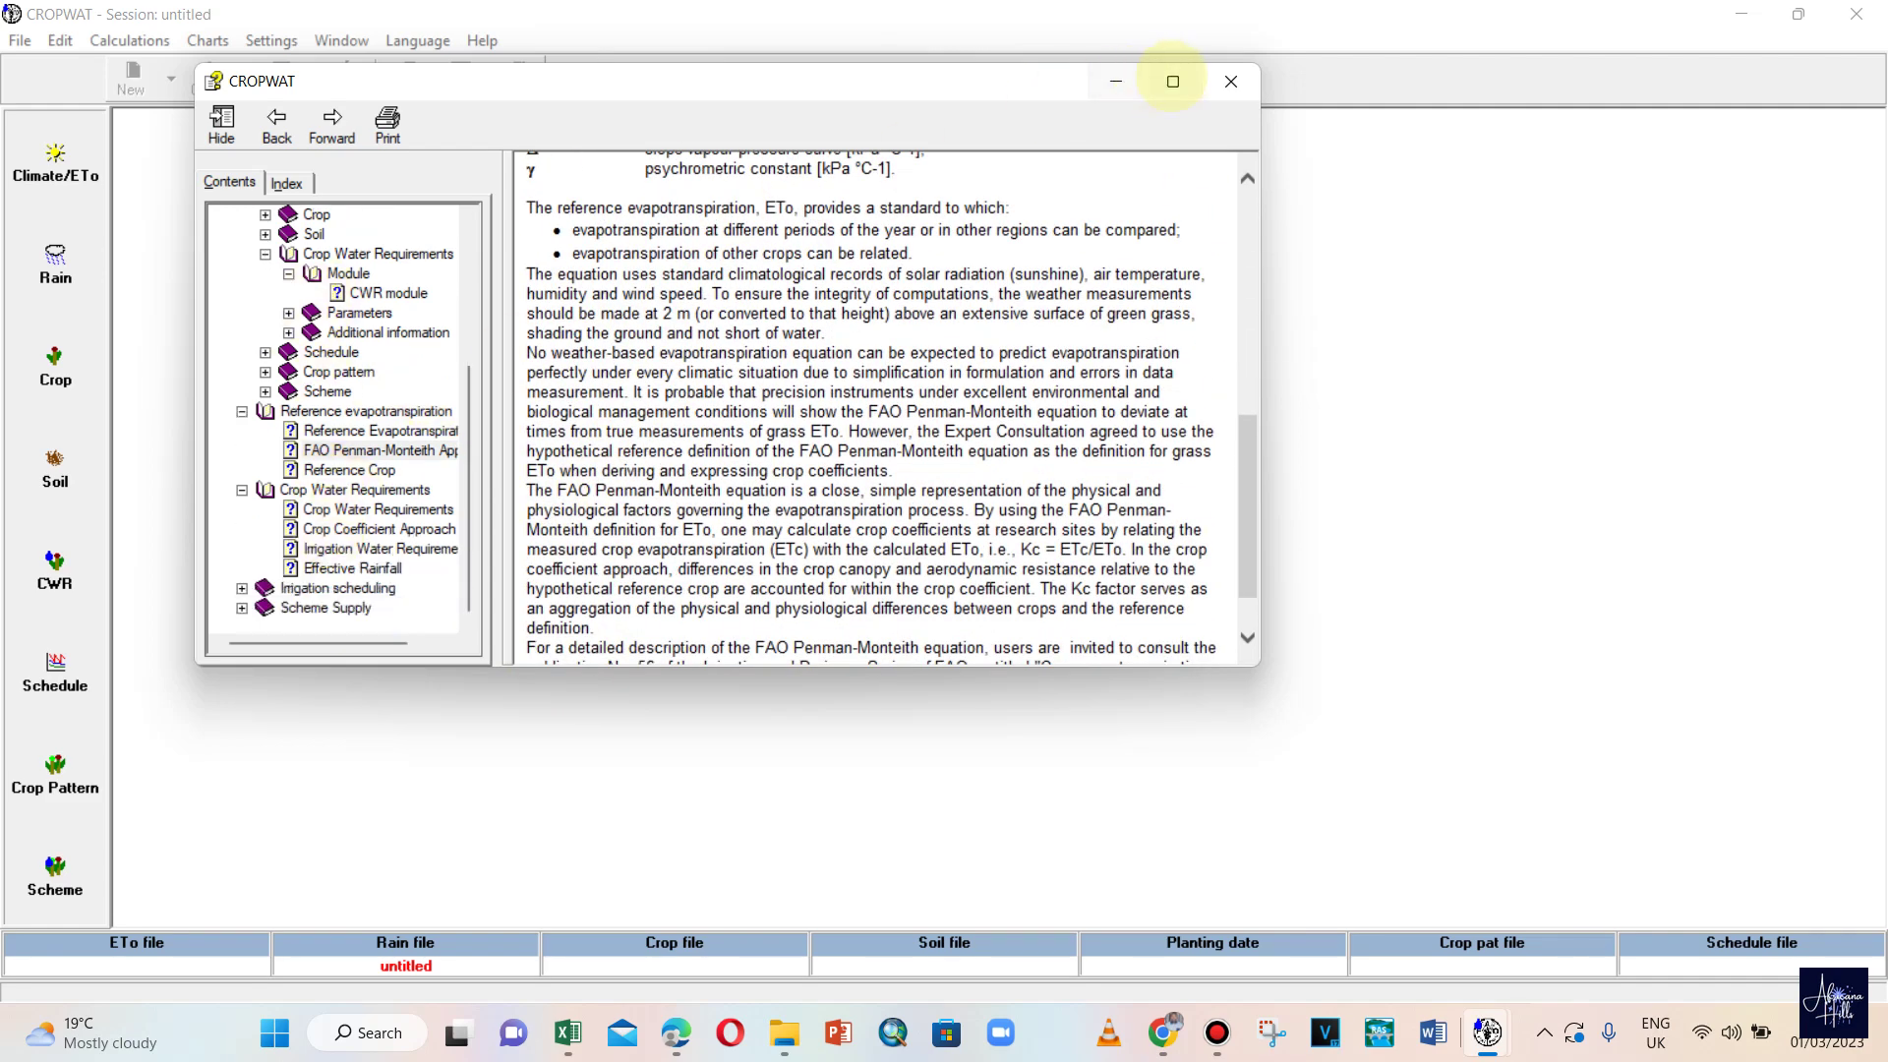
click(1232, 81)
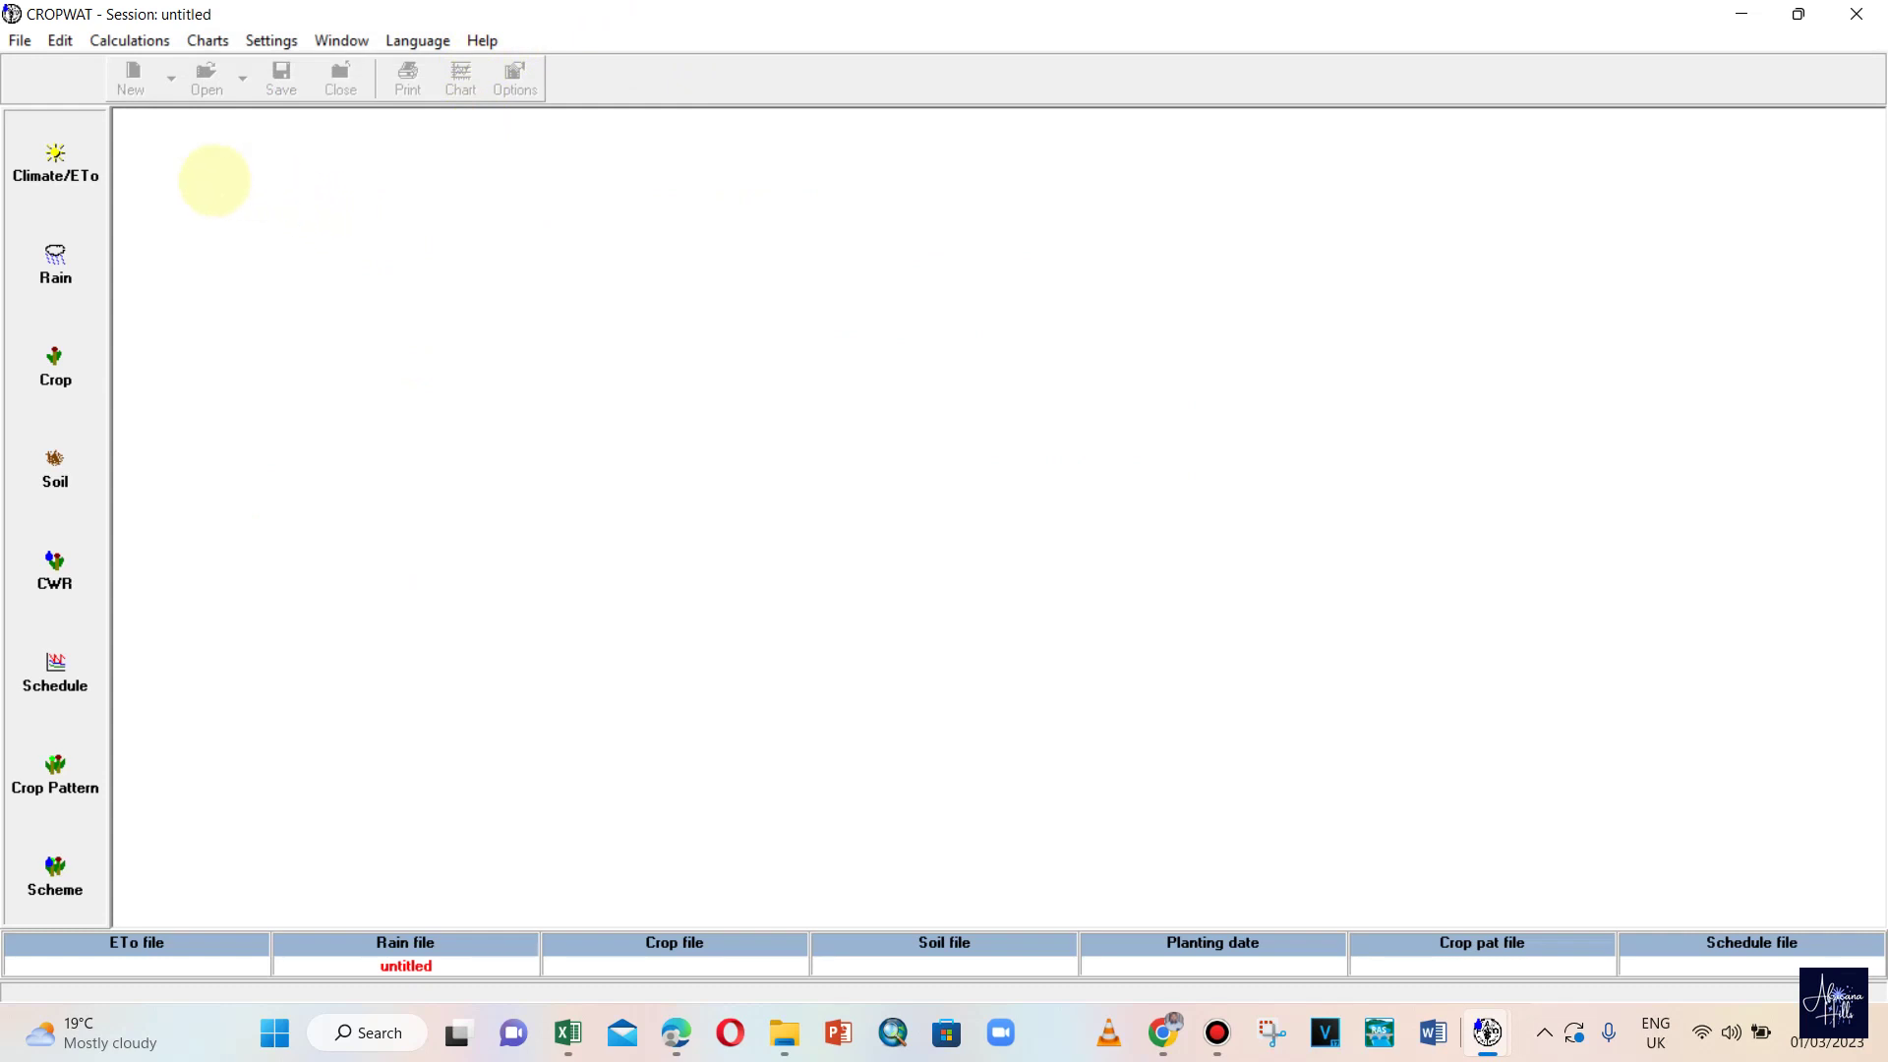
- Open a blank Climate/ETo form and enter RWANDA as the country
click(56, 176)
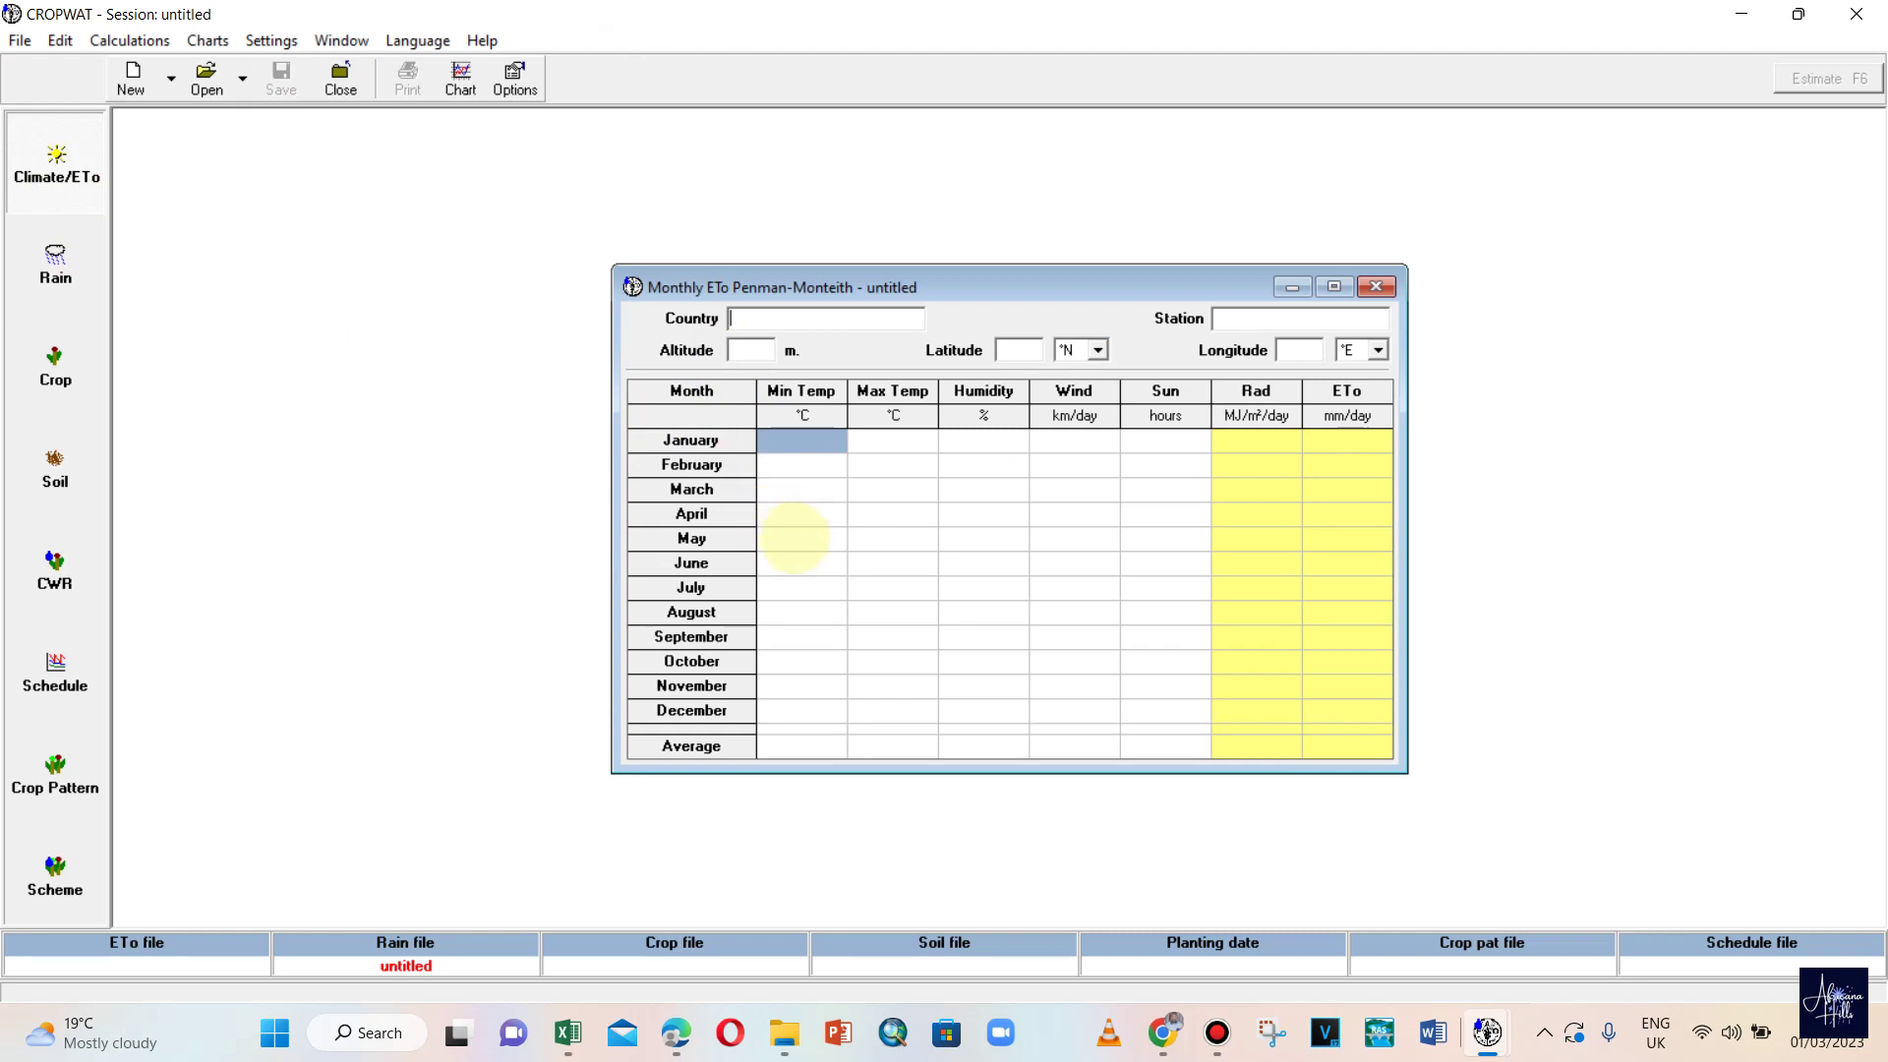
click(871, 559)
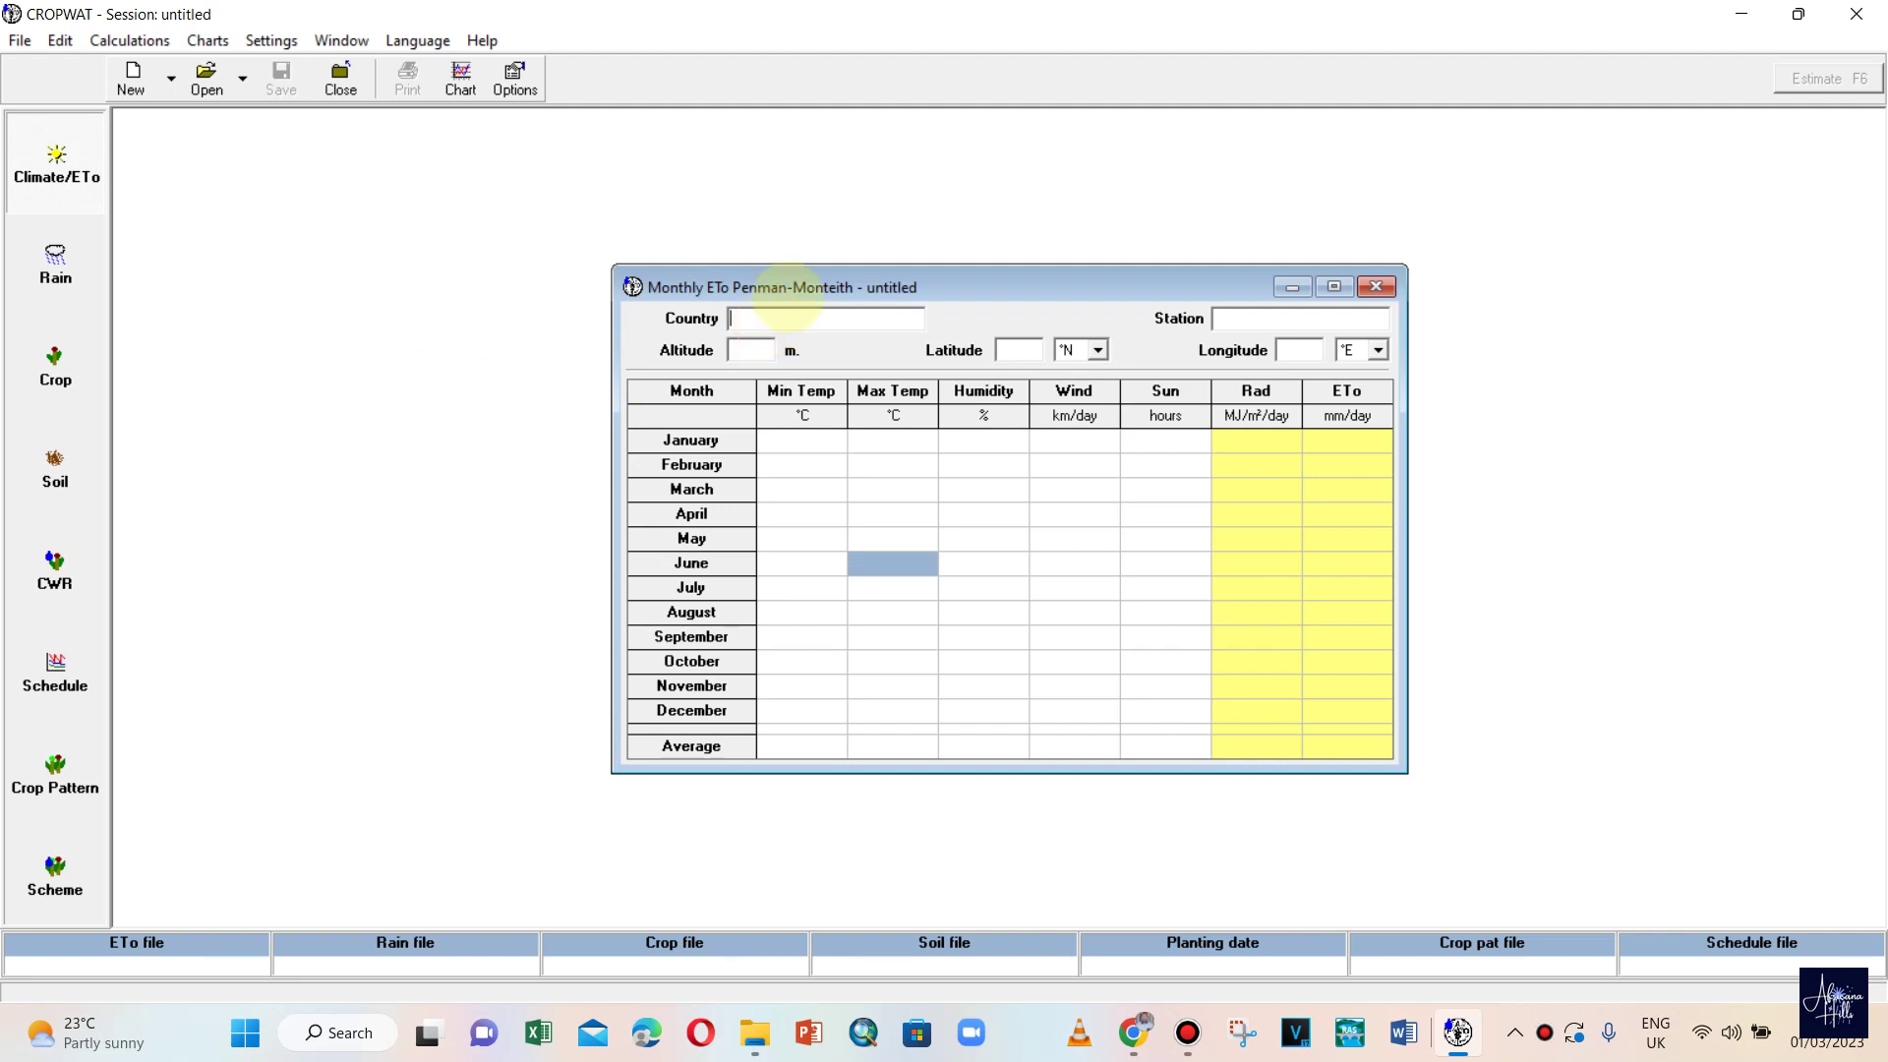
key(Up)
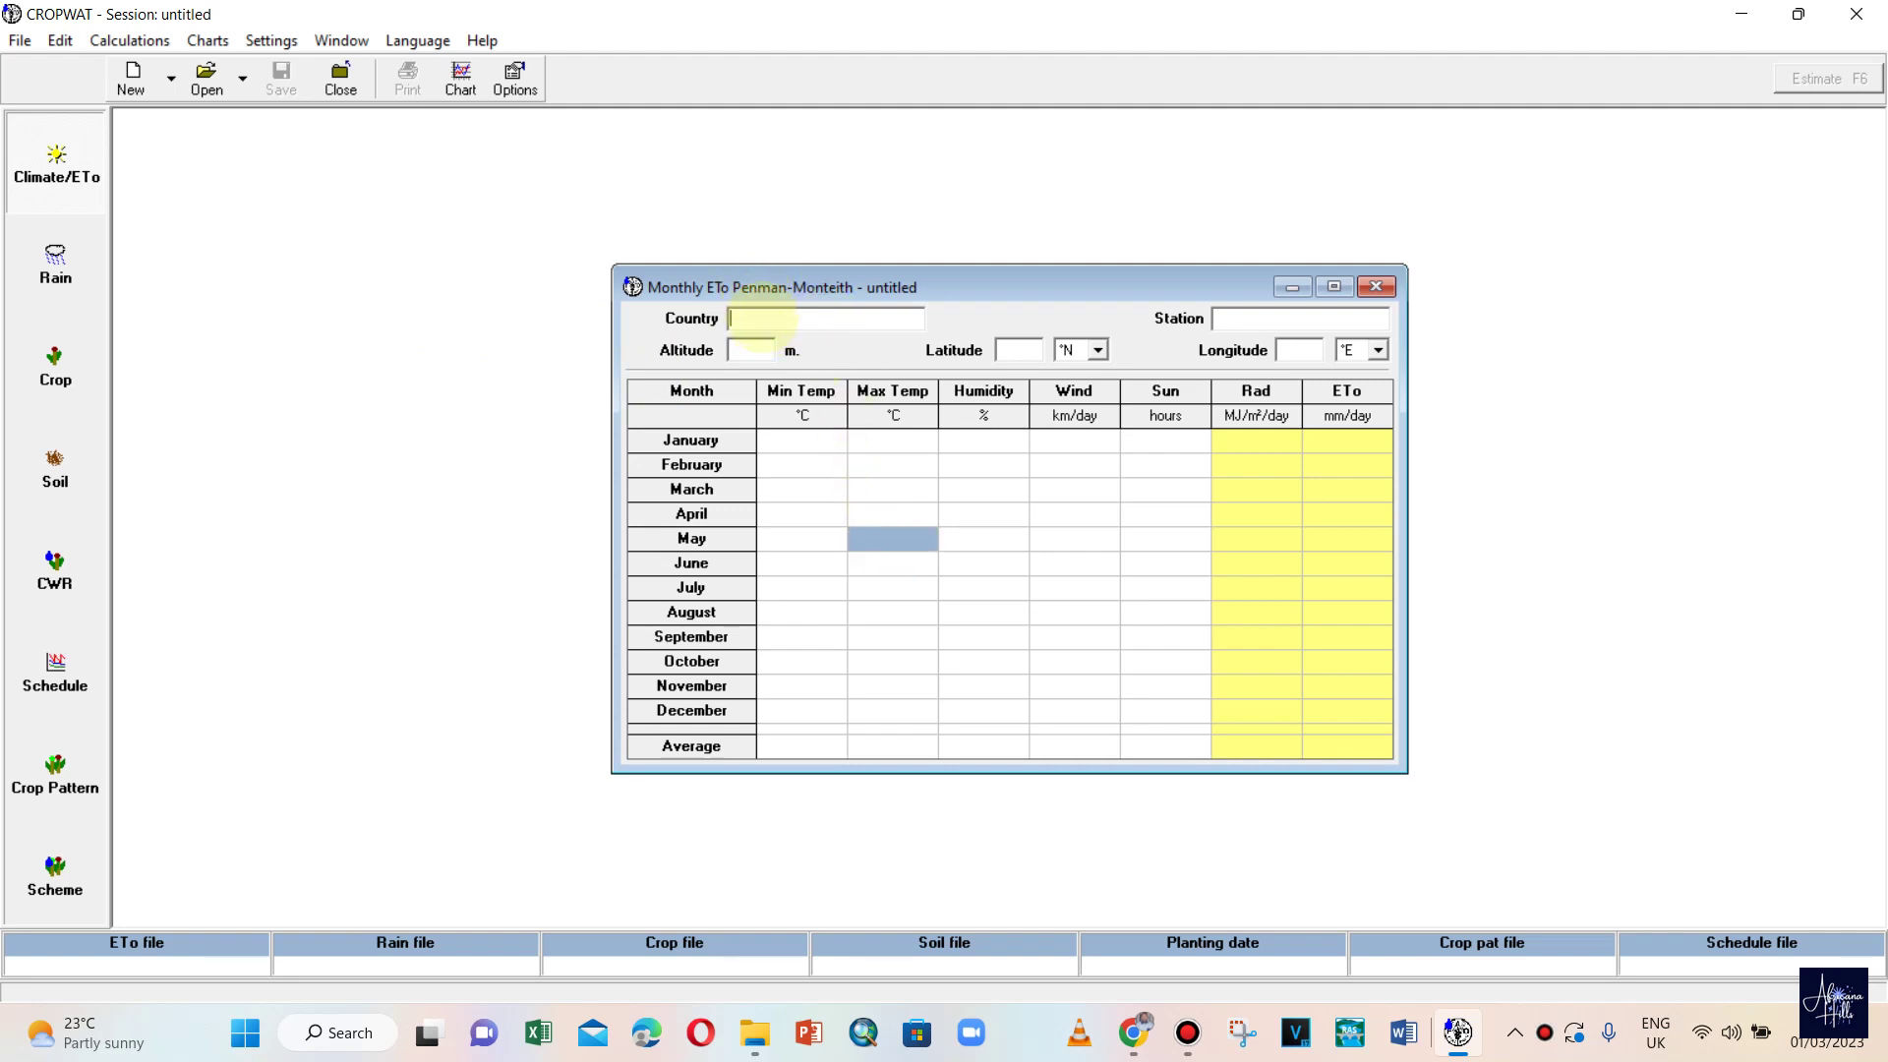
key(Caps_Lock)
click(759, 317)
text(rwa)
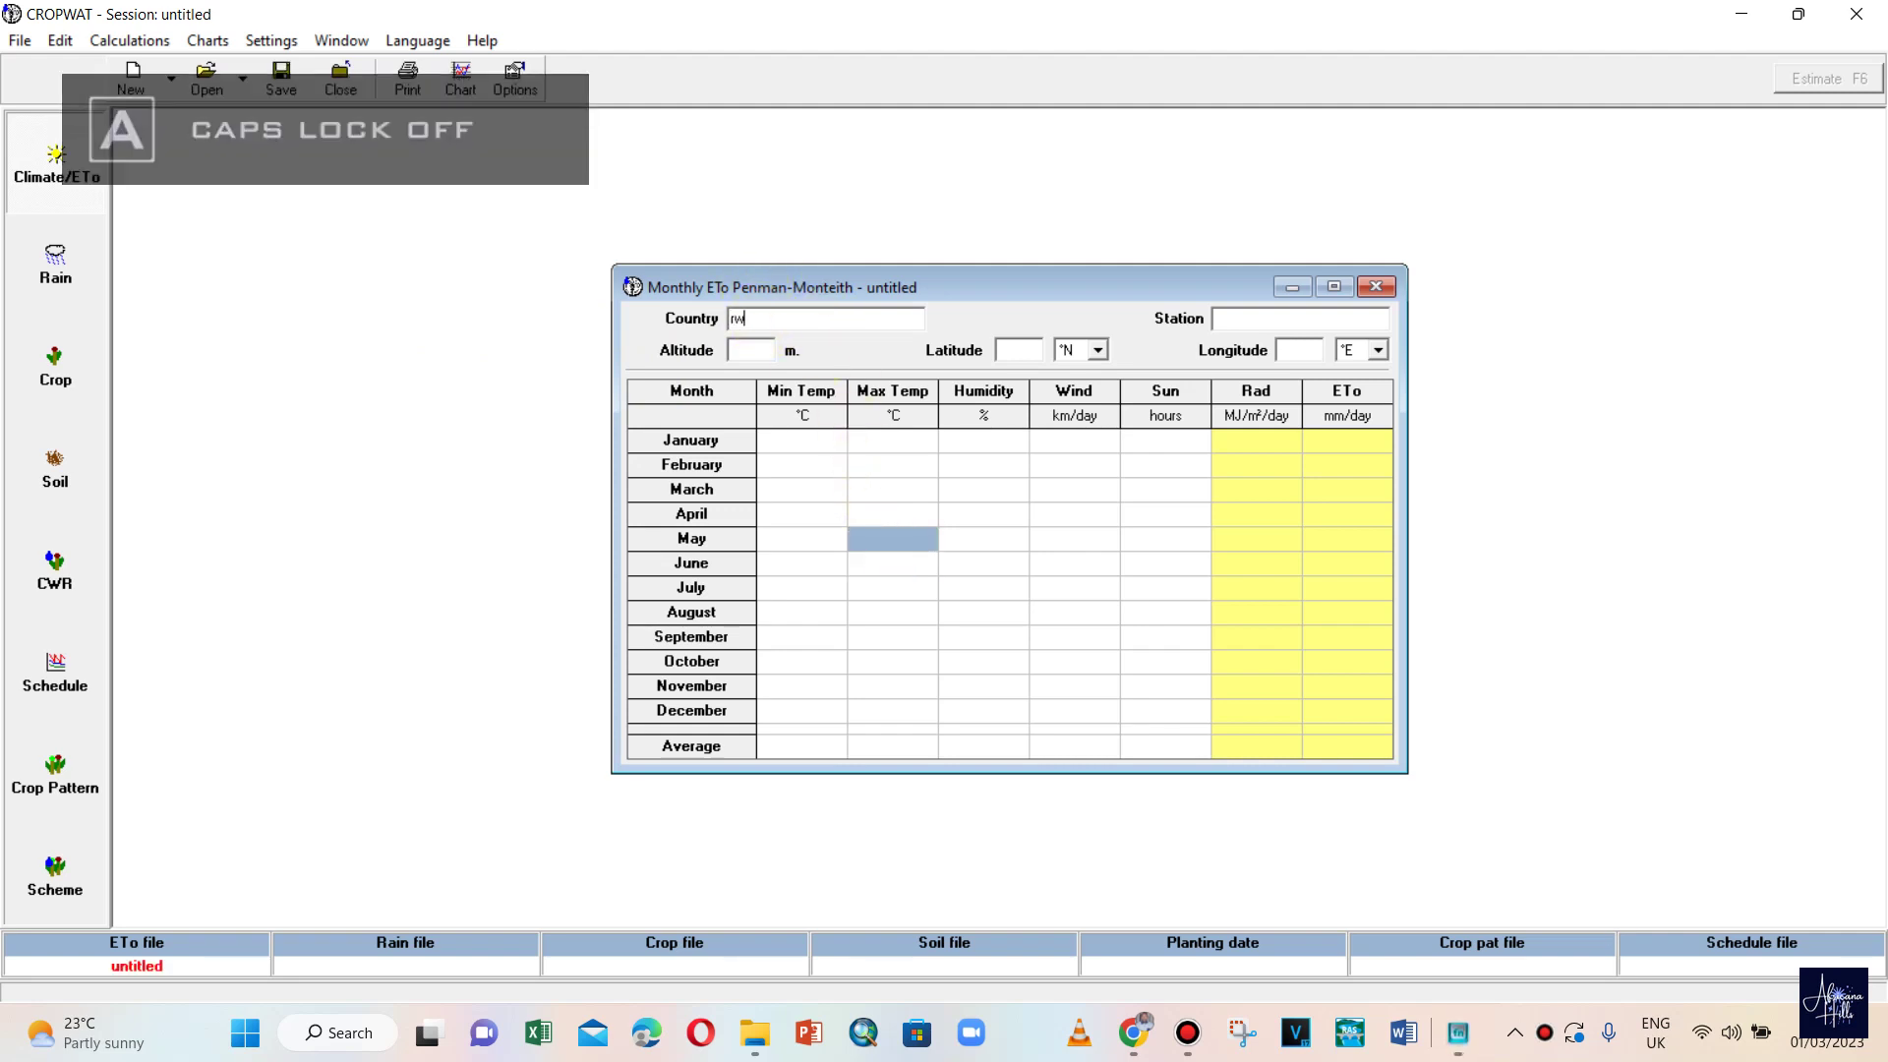
key(BackSpace)
key(BackSpace)
key(BackSpace)
key(Caps_Lock)
text(RWANDA)
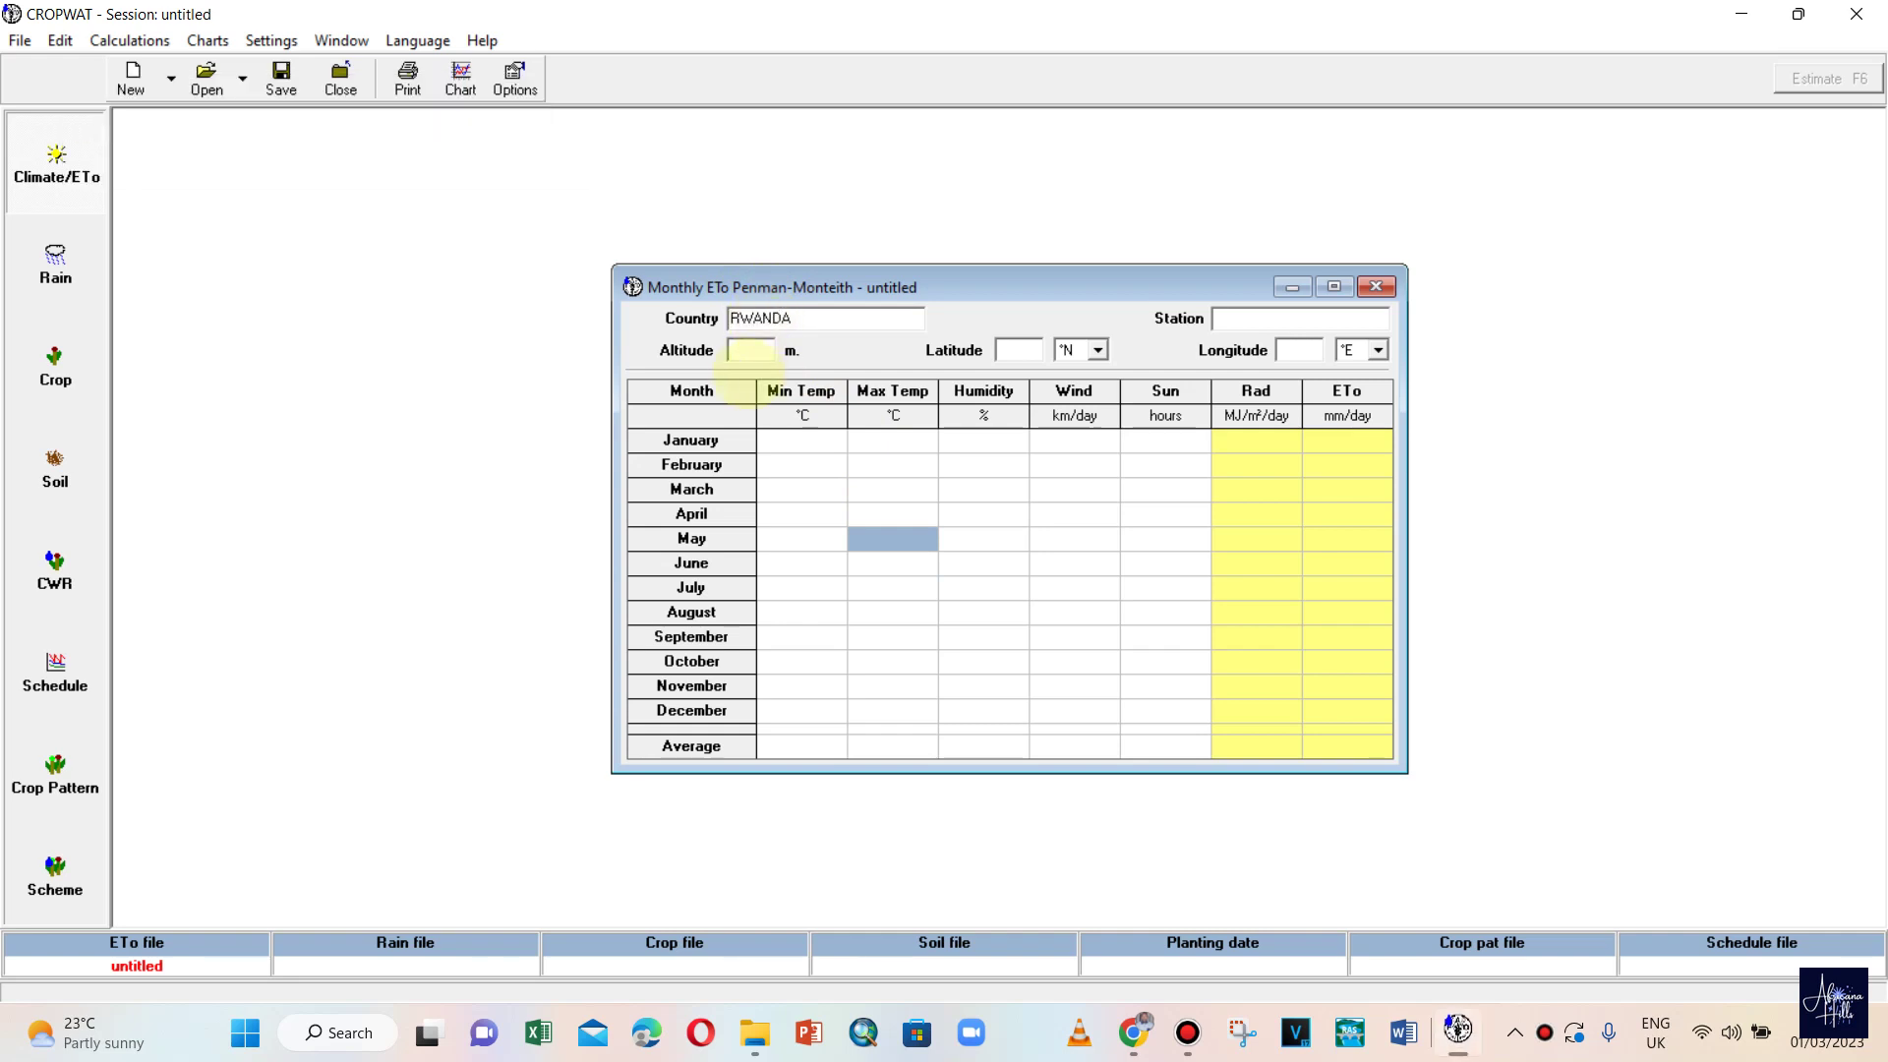
- Set the climate station's altitude to 1500 m, latitude to 2 °S and longitude to 20 °E
click(752, 349)
text(1500)
click(1015, 350)
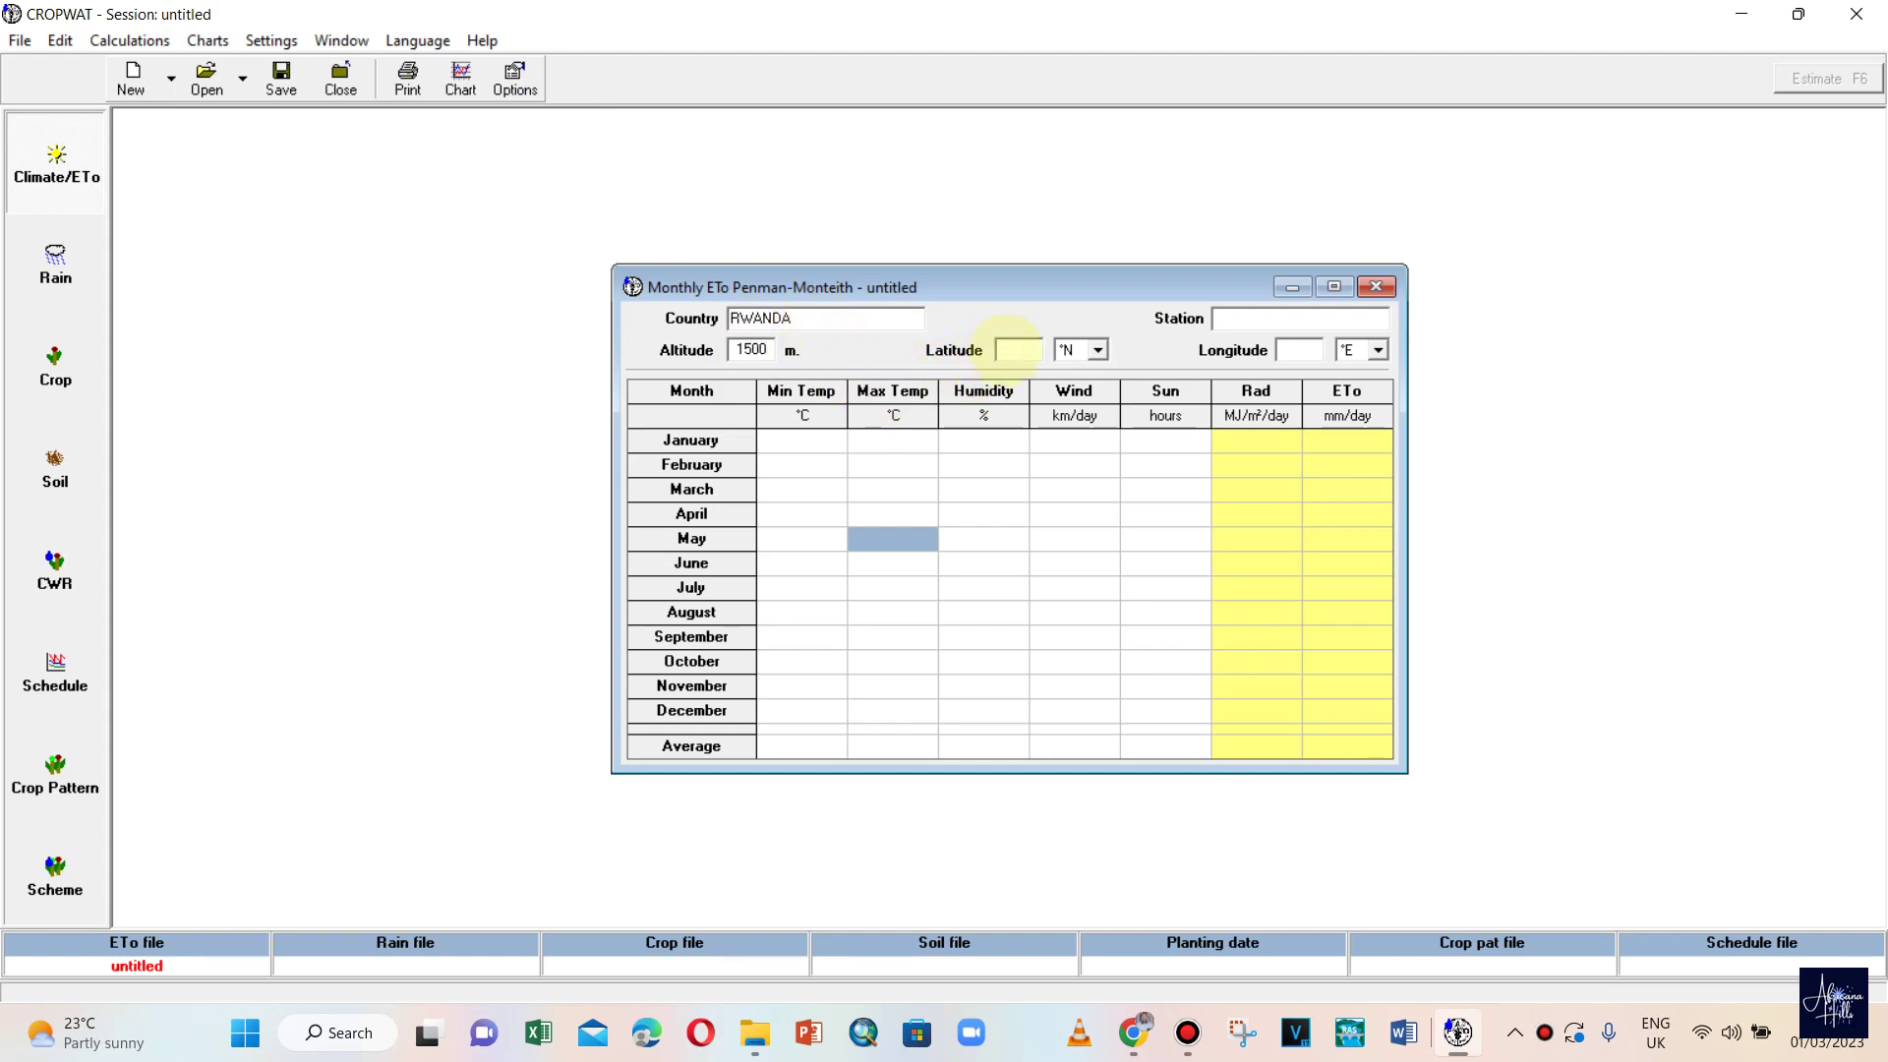
text(2)
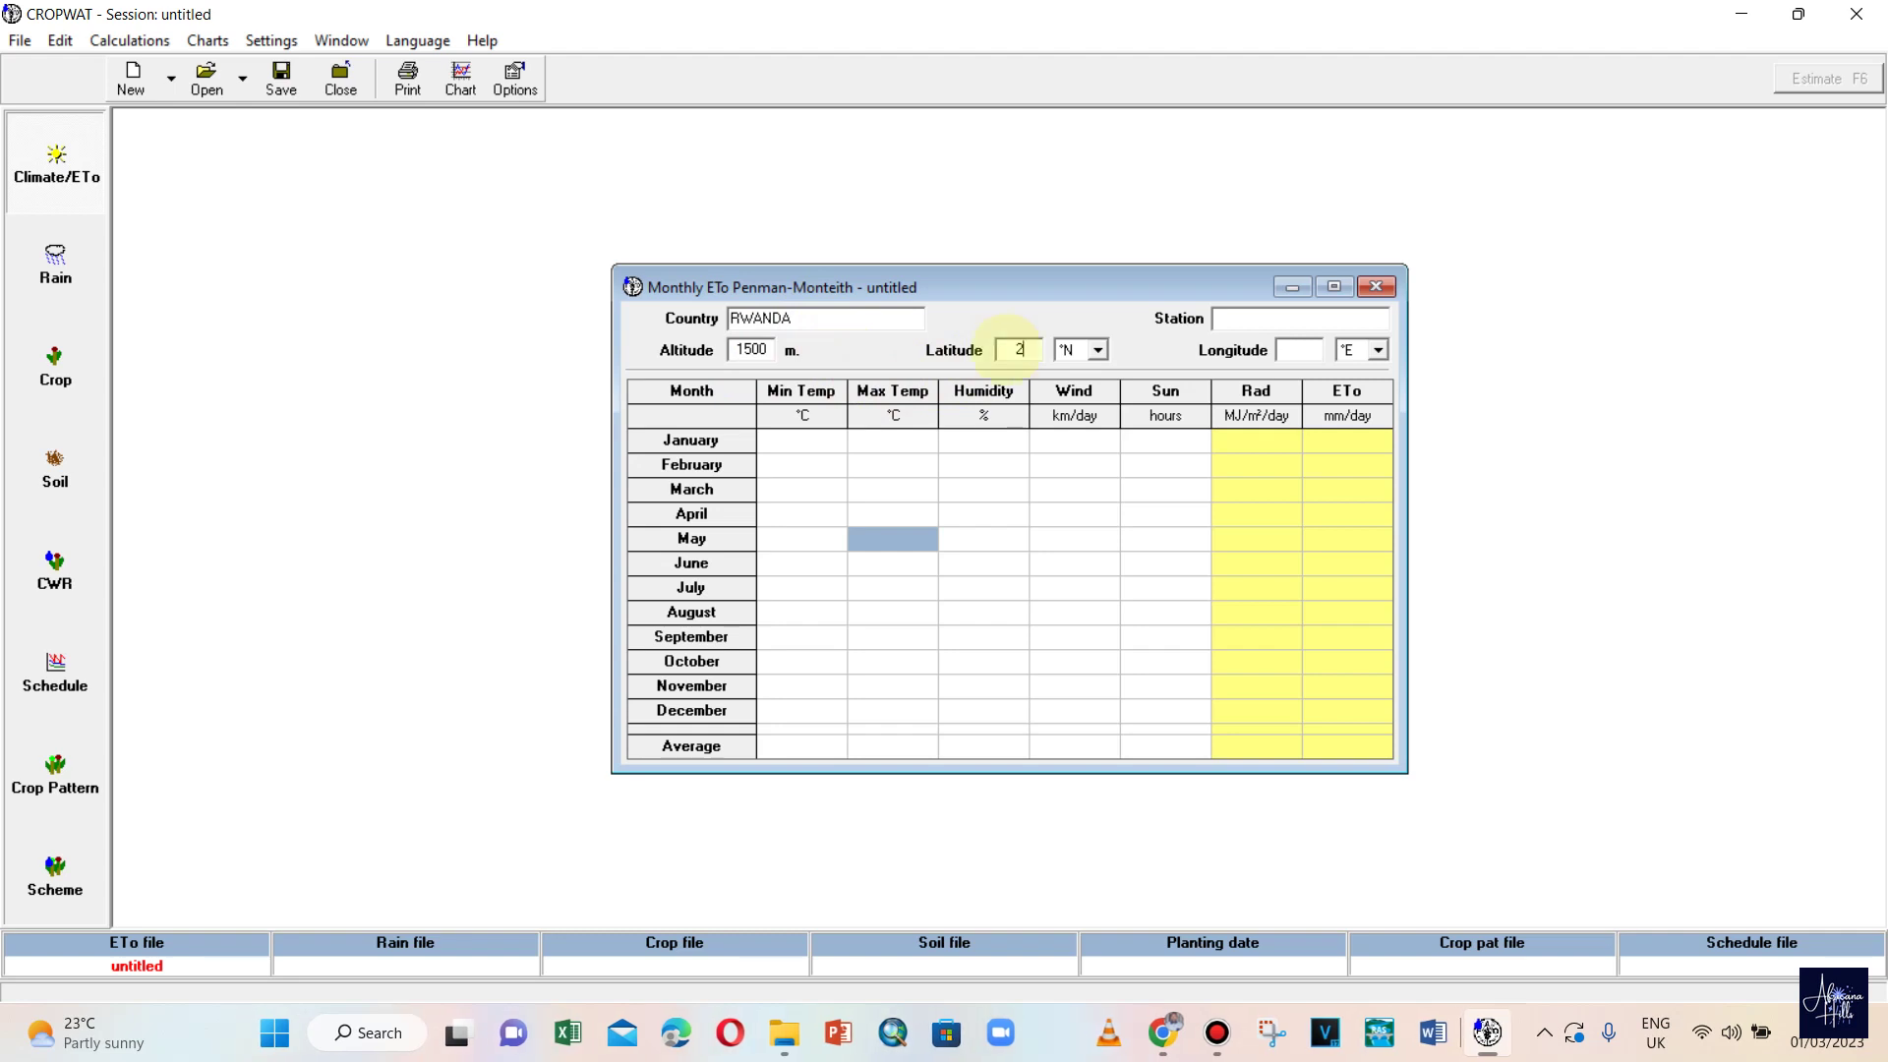
click(1099, 350)
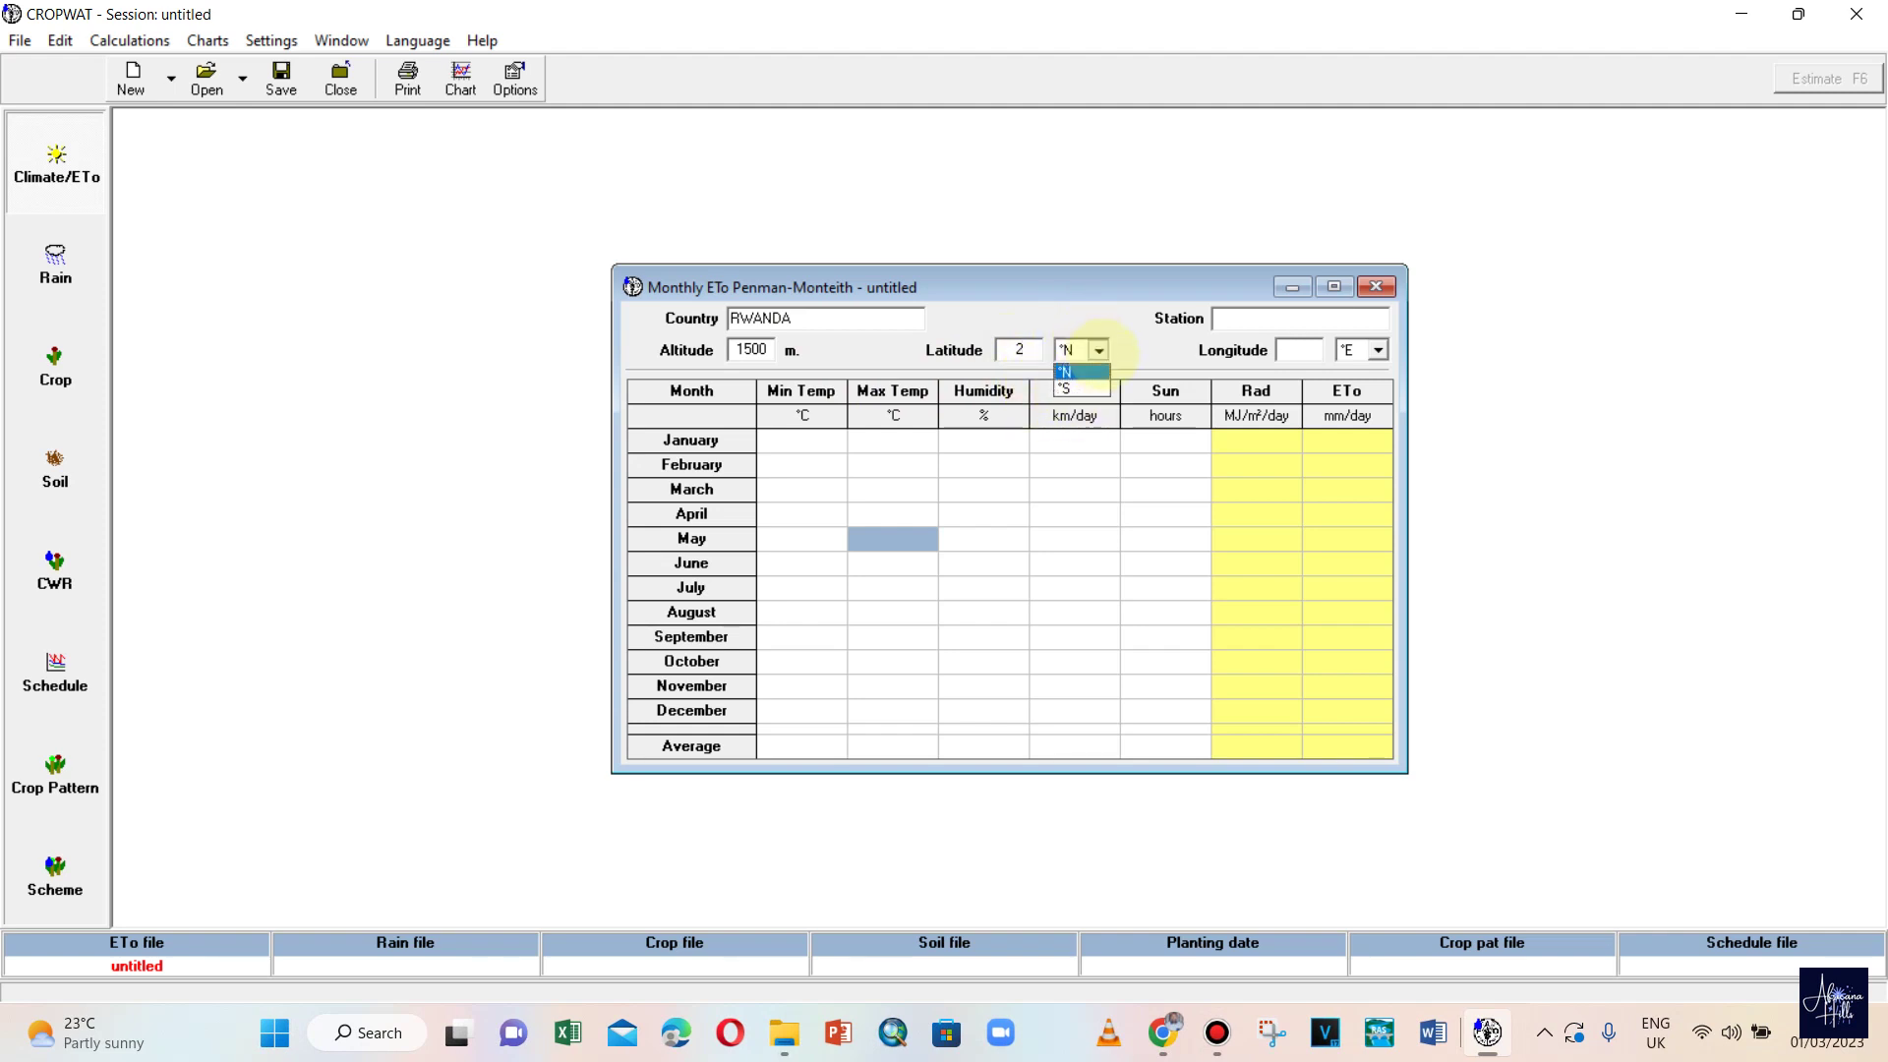
click(1082, 390)
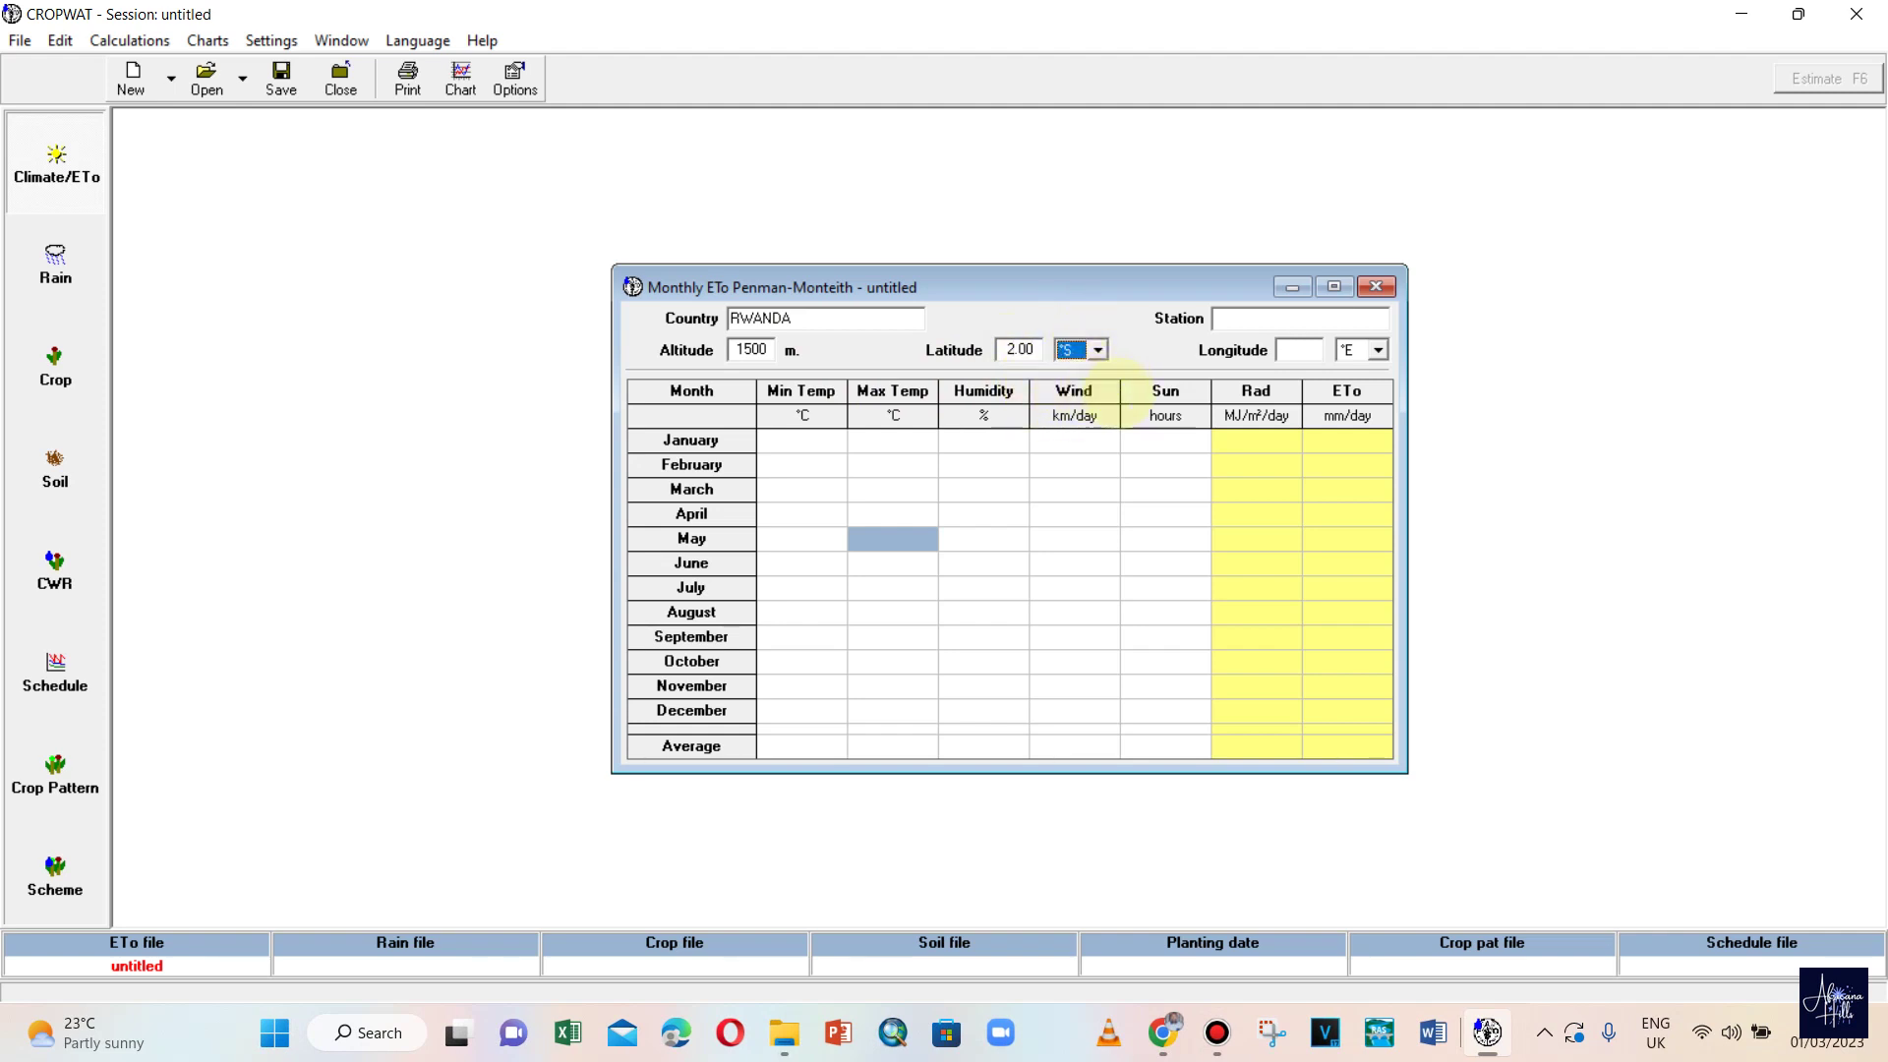
click(1300, 350)
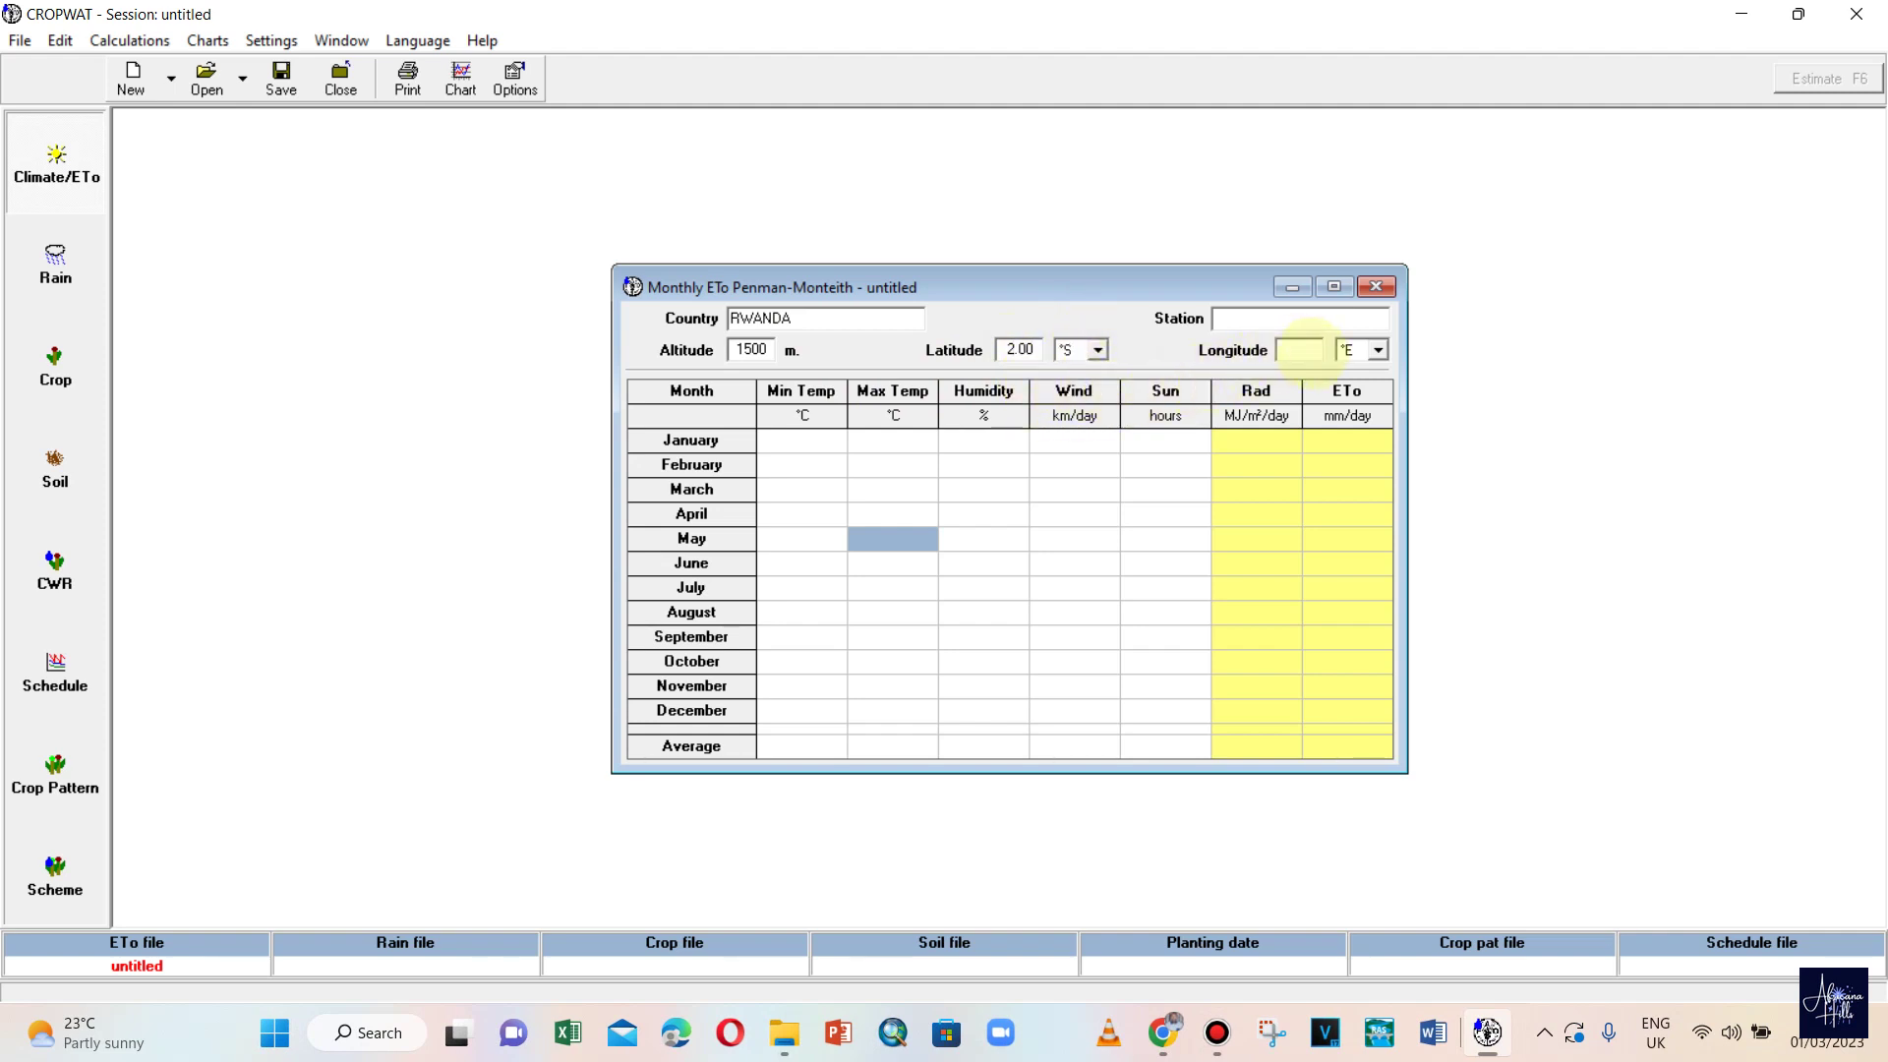
text(20)
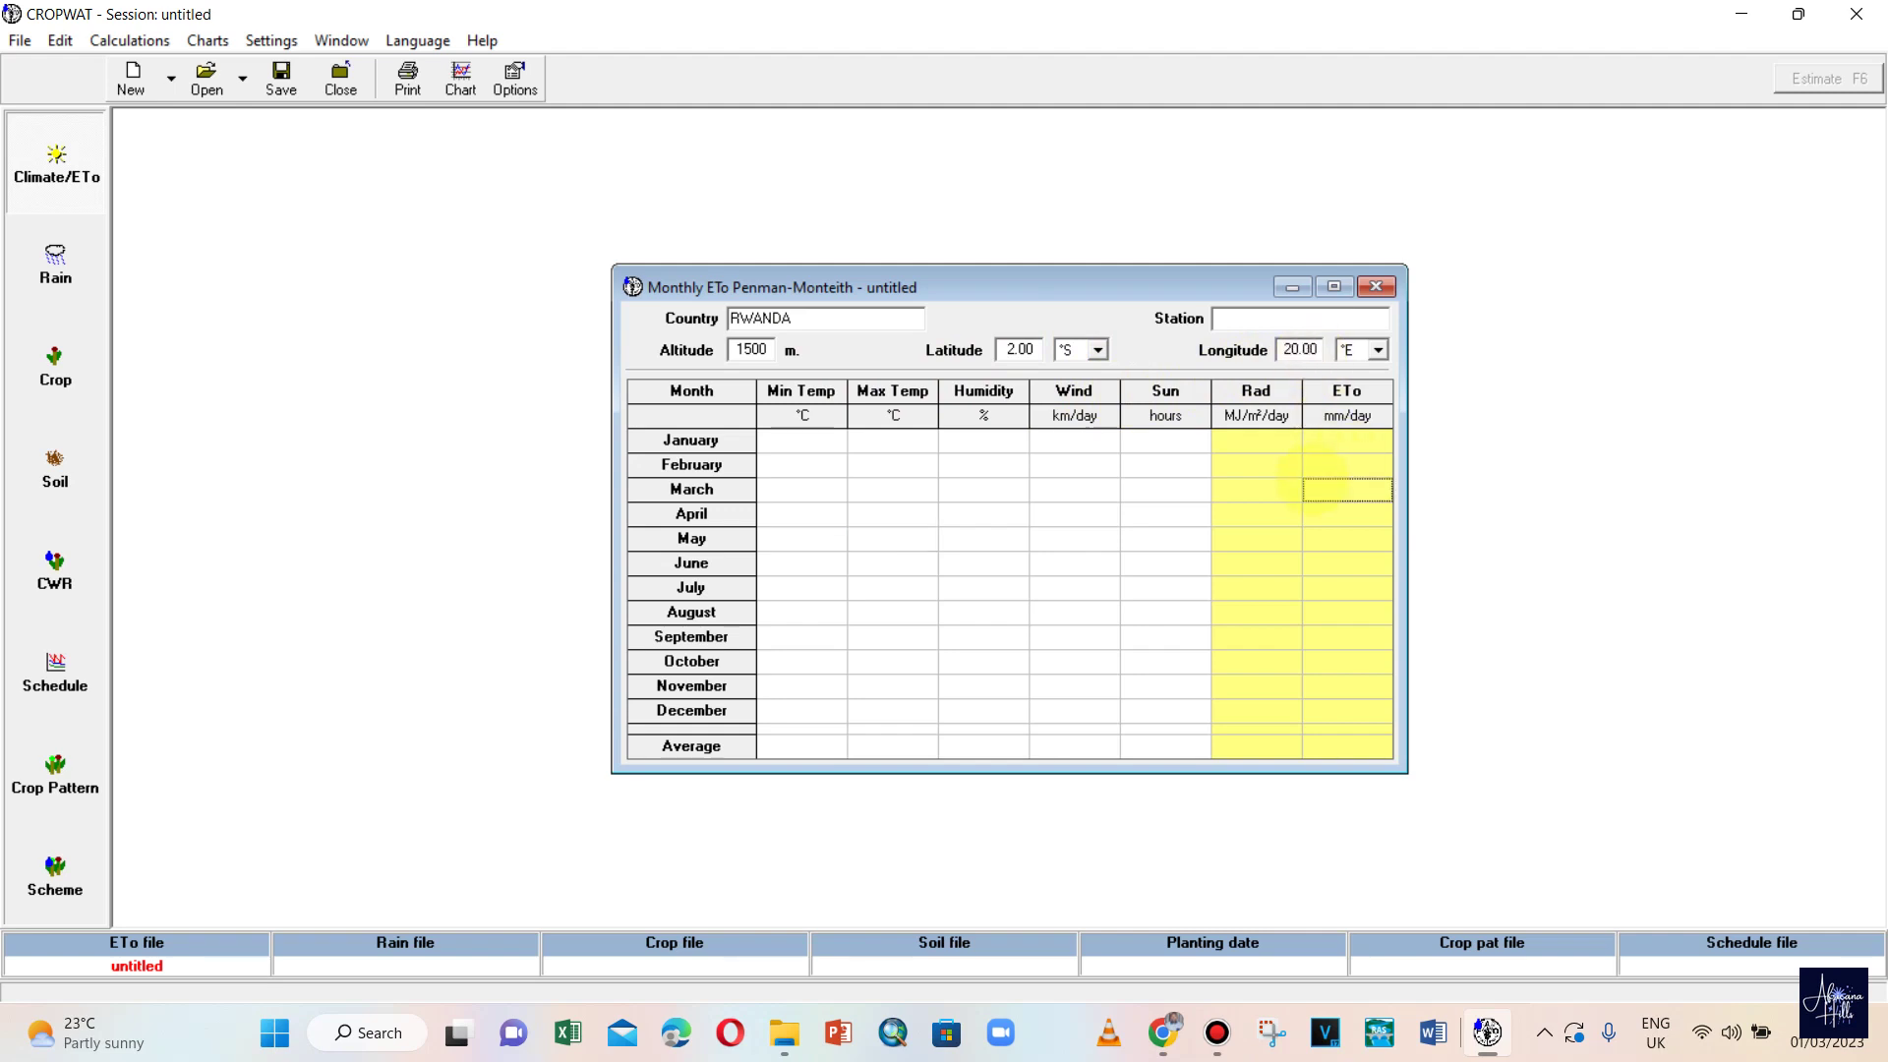
- Enter KIGALI in capitals as the climate station name
click(1257, 317)
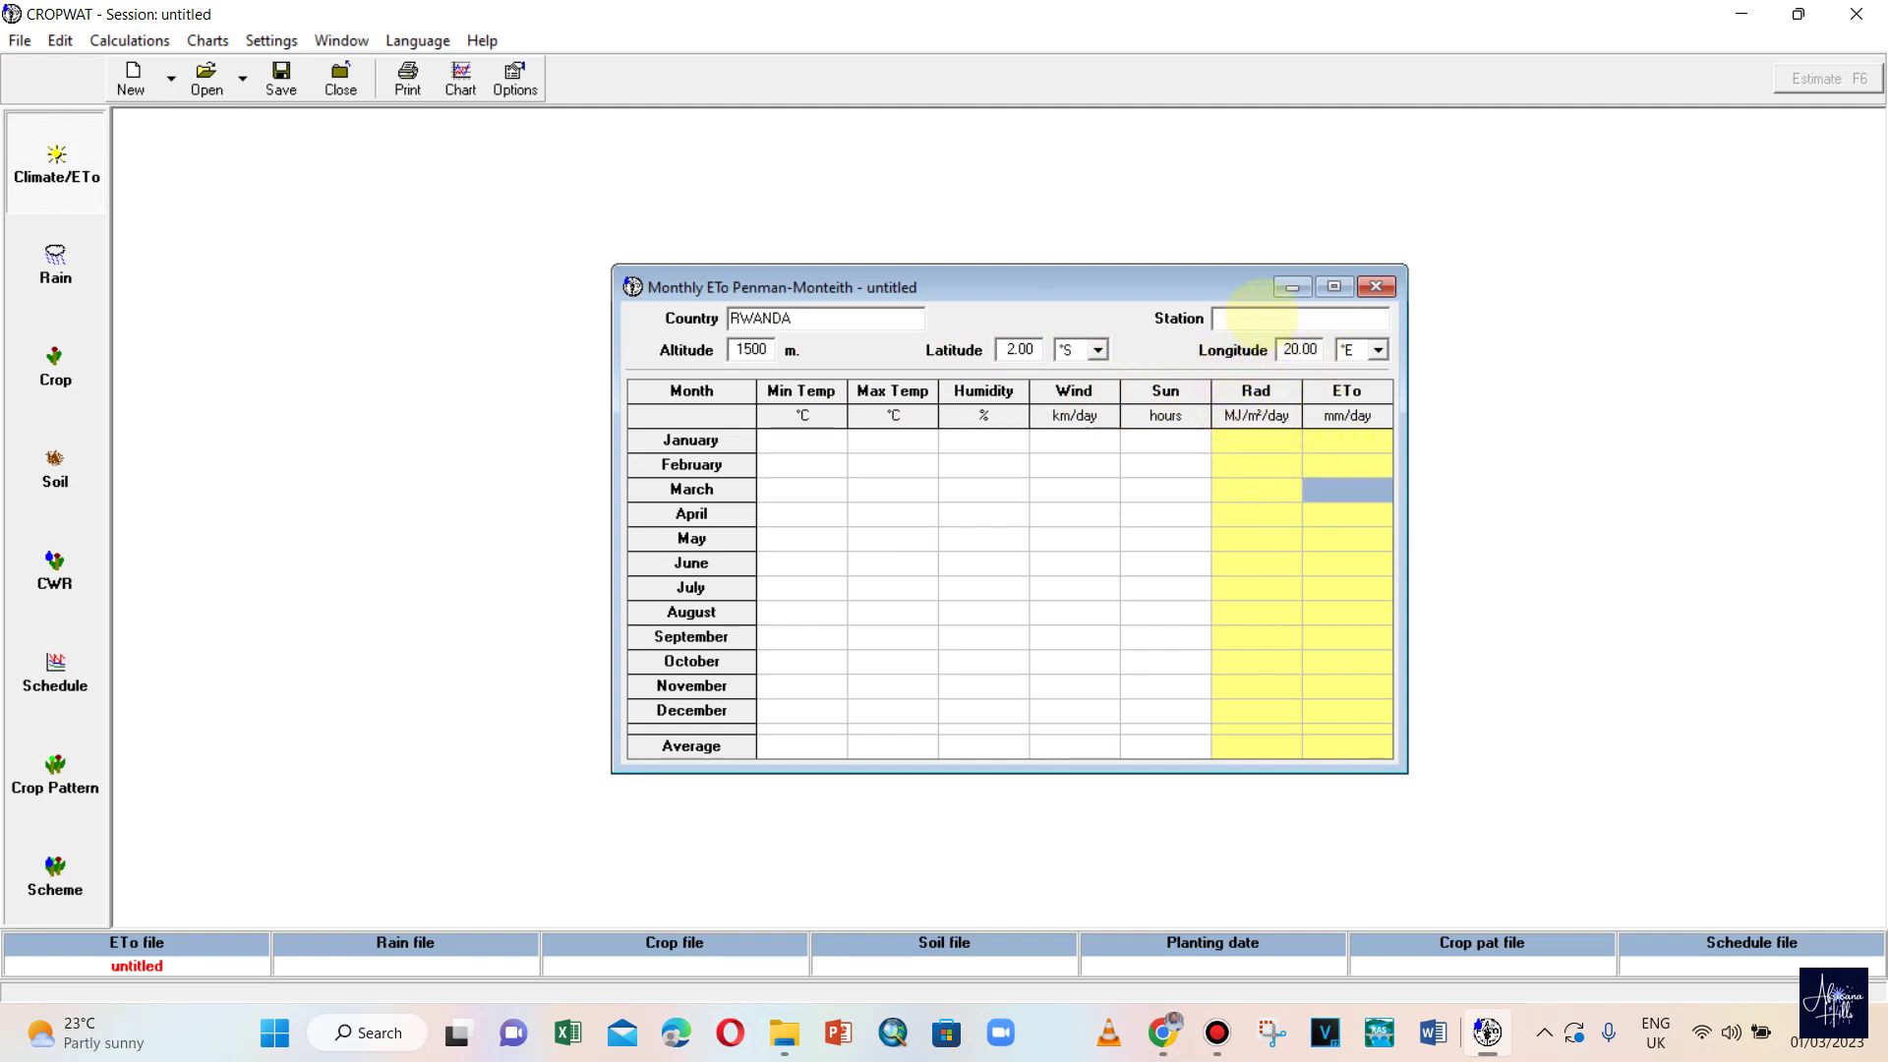
key(Caps_Lock)
text(ki)
key(BackSpace)
key(BackSpace)
key(Caps_Lock)
text(KIGALI)
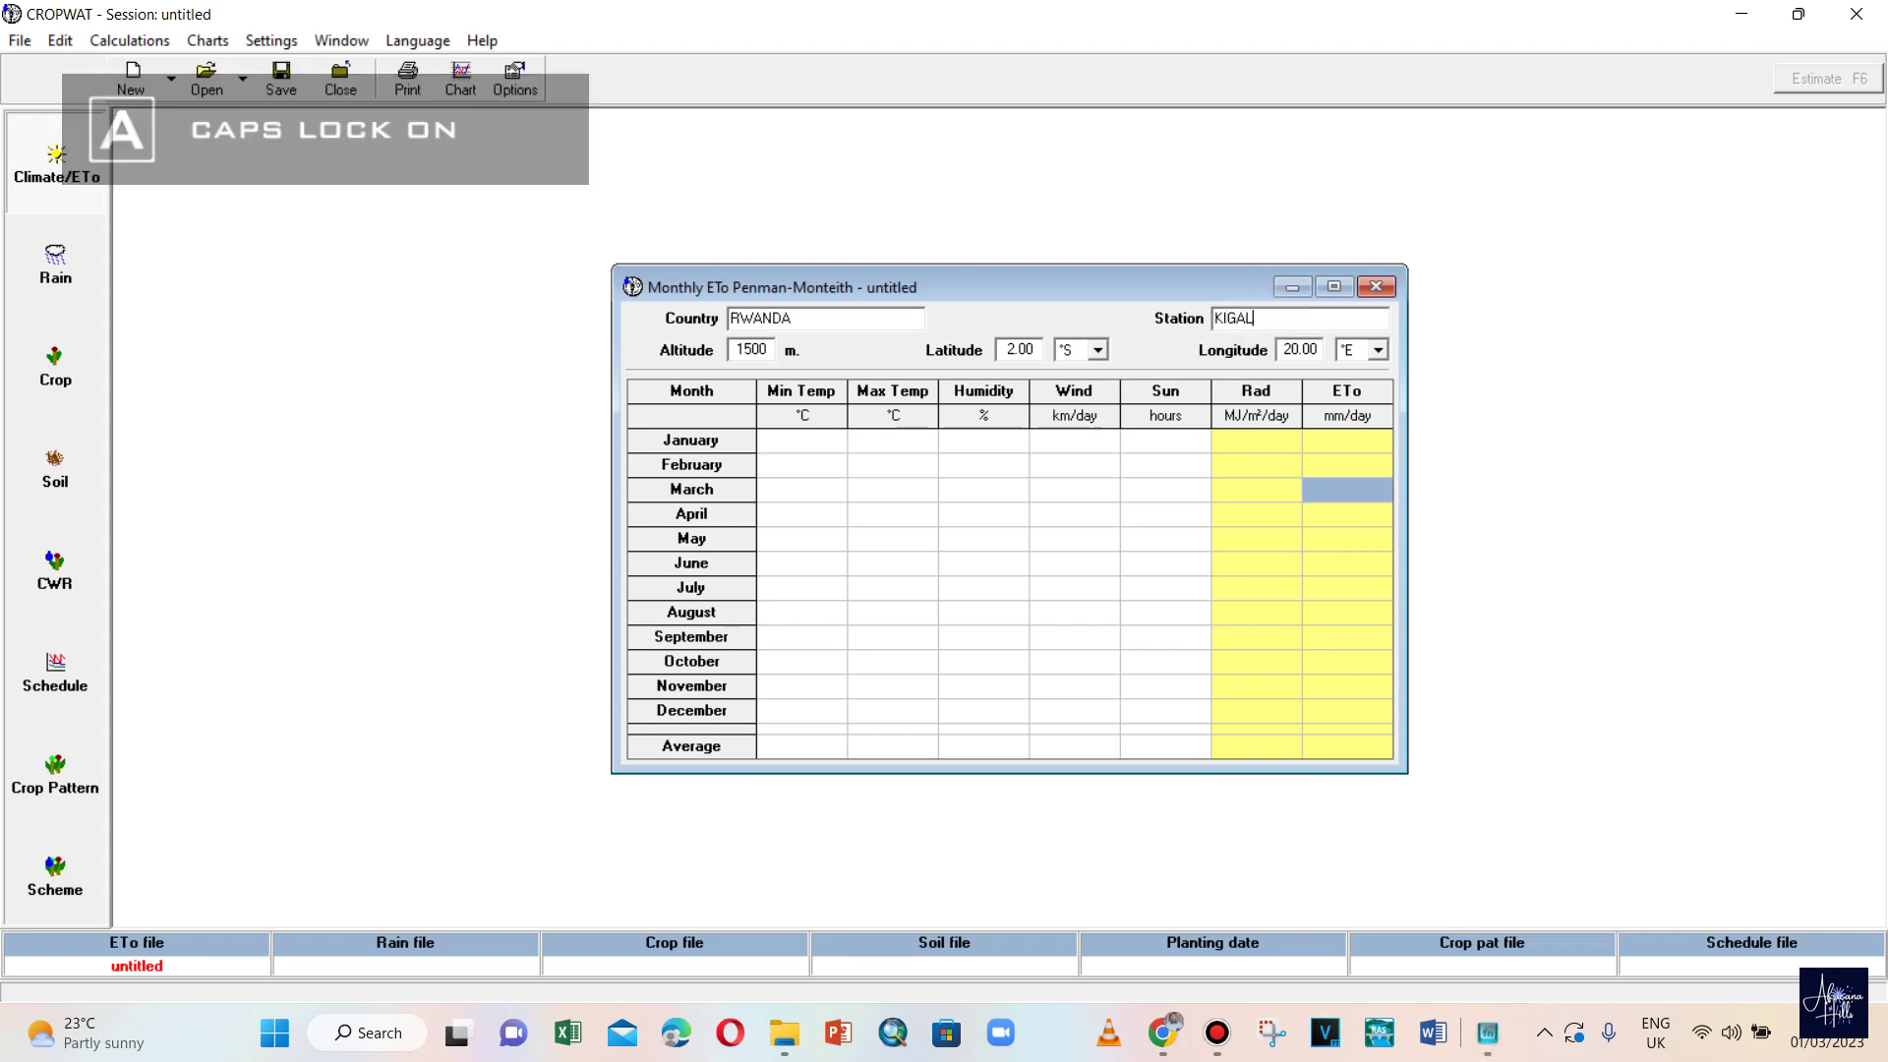
click(930, 519)
- Enter minimum temperatures of 12, 10 and 15 °C for January, February and March in the monthly climate table
click(805, 442)
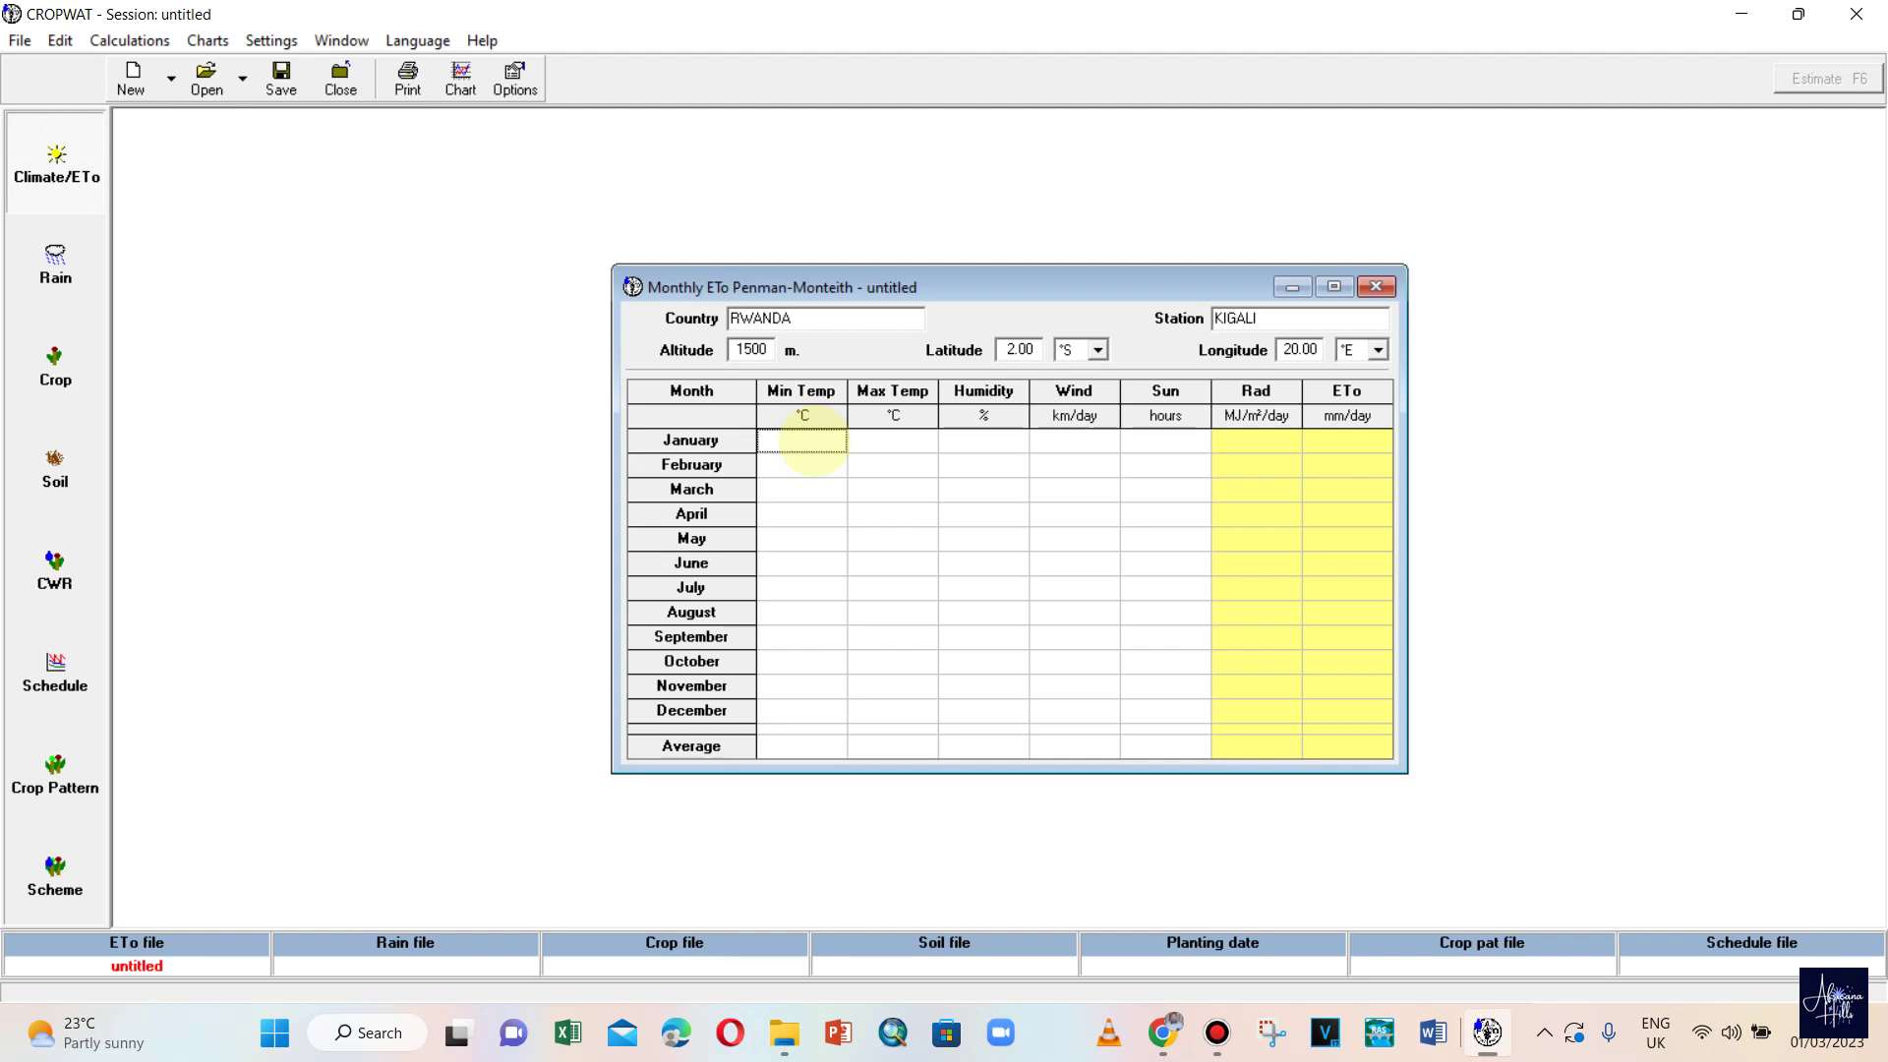
text(12)
click(807, 466)
text(10)
click(808, 495)
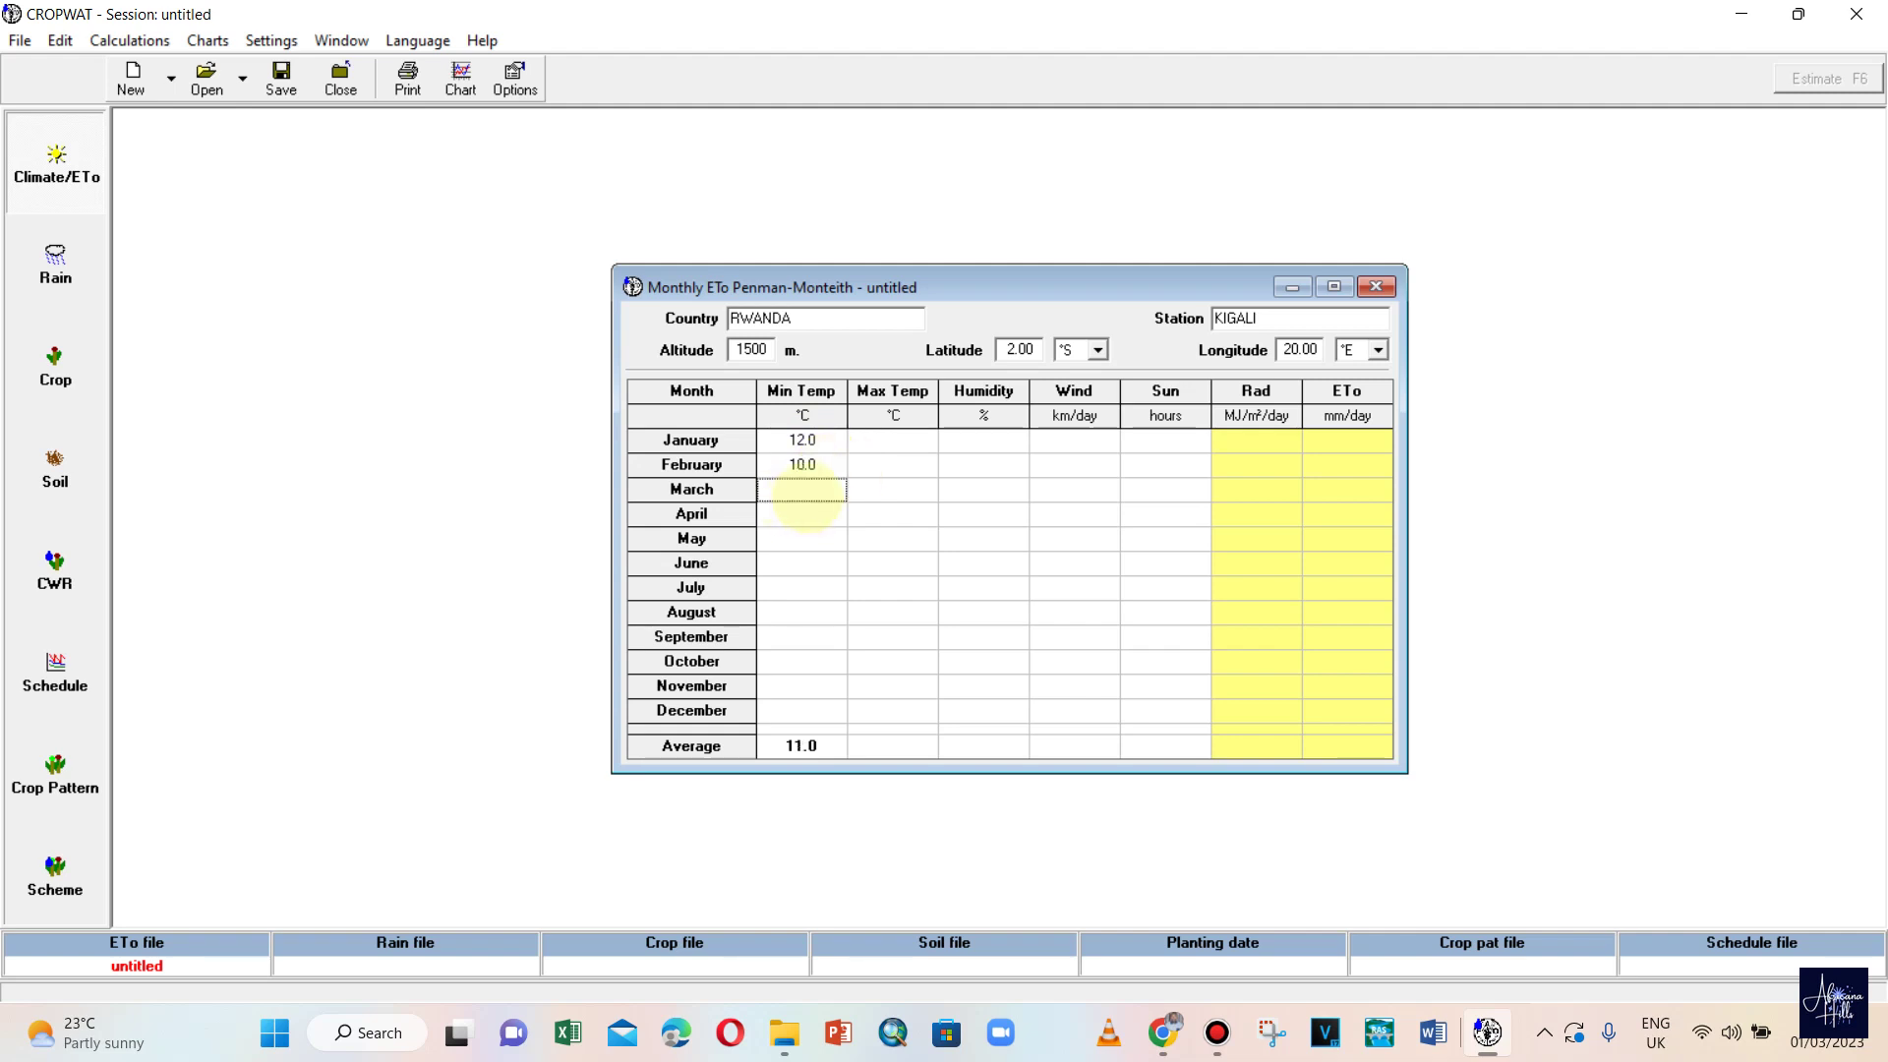
text(15)
- Enter maximum temperatures of 22, 15 and 25 °C for January, February and March
click(891, 458)
click(891, 443)
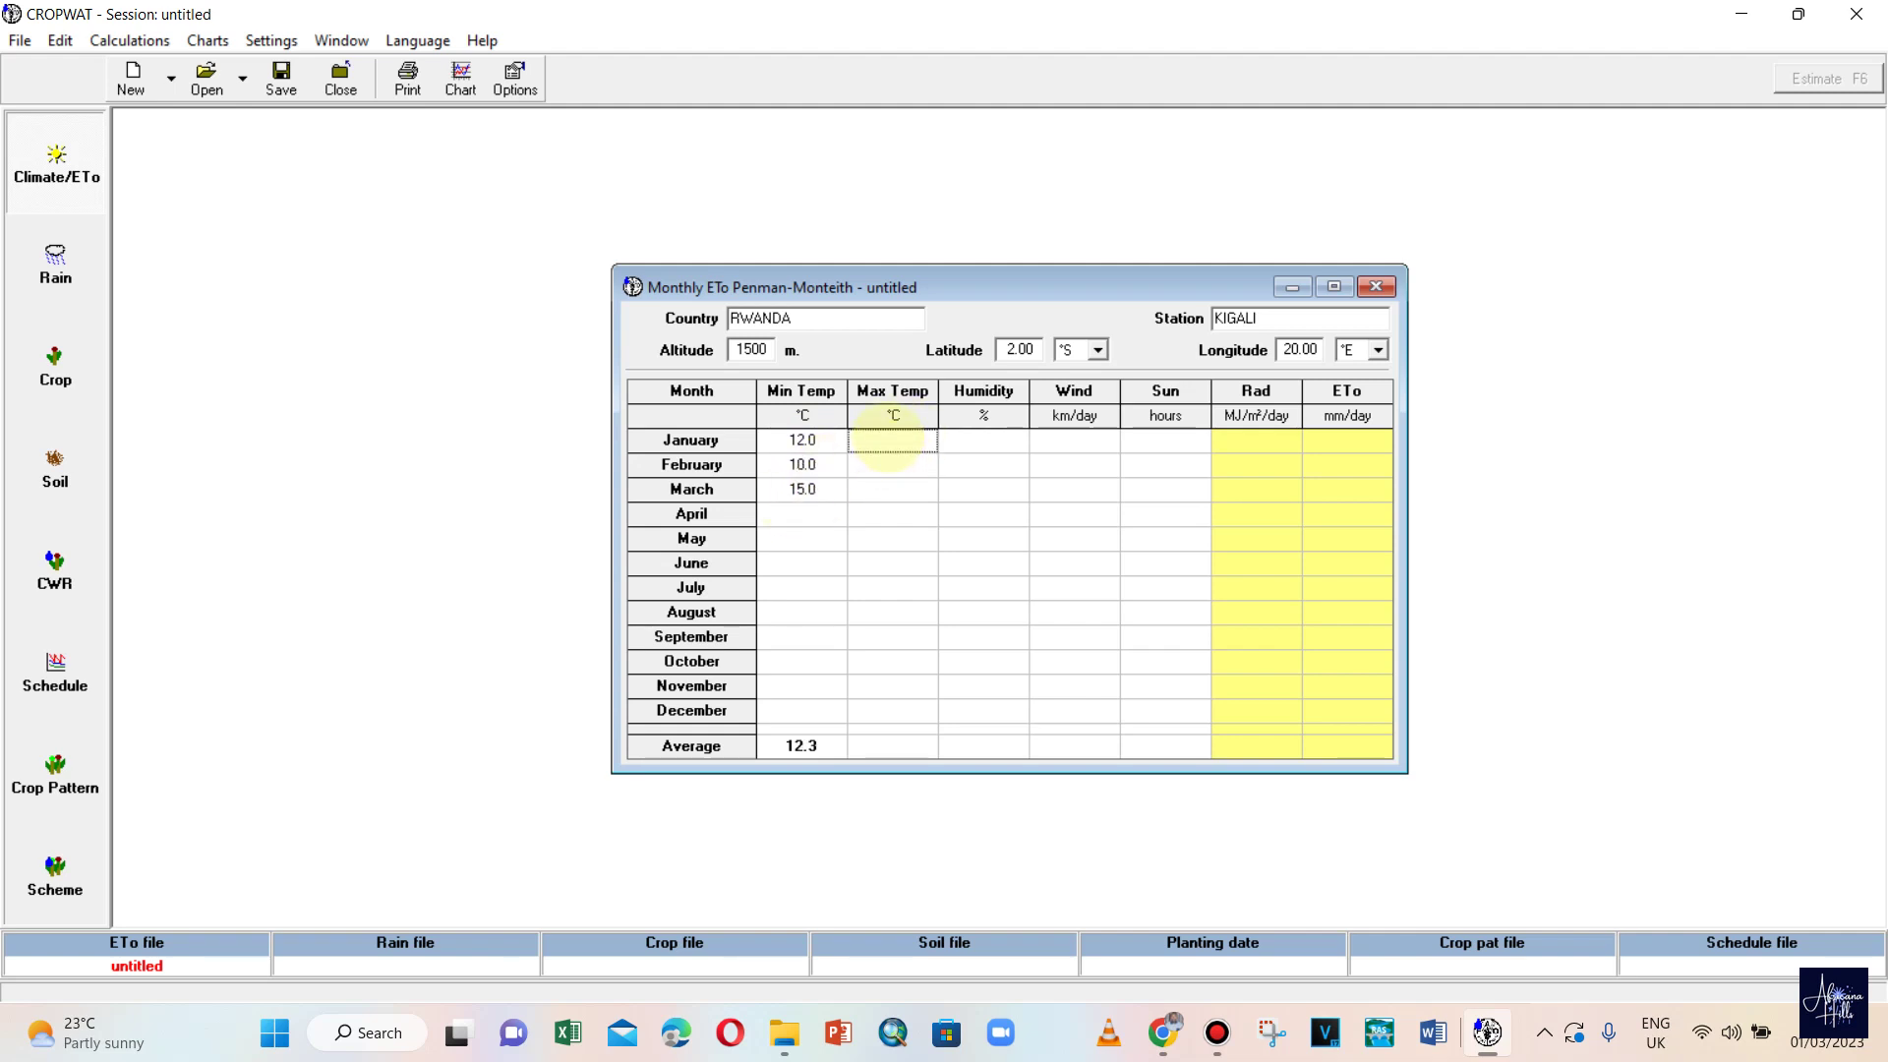
text(22)
click(892, 463)
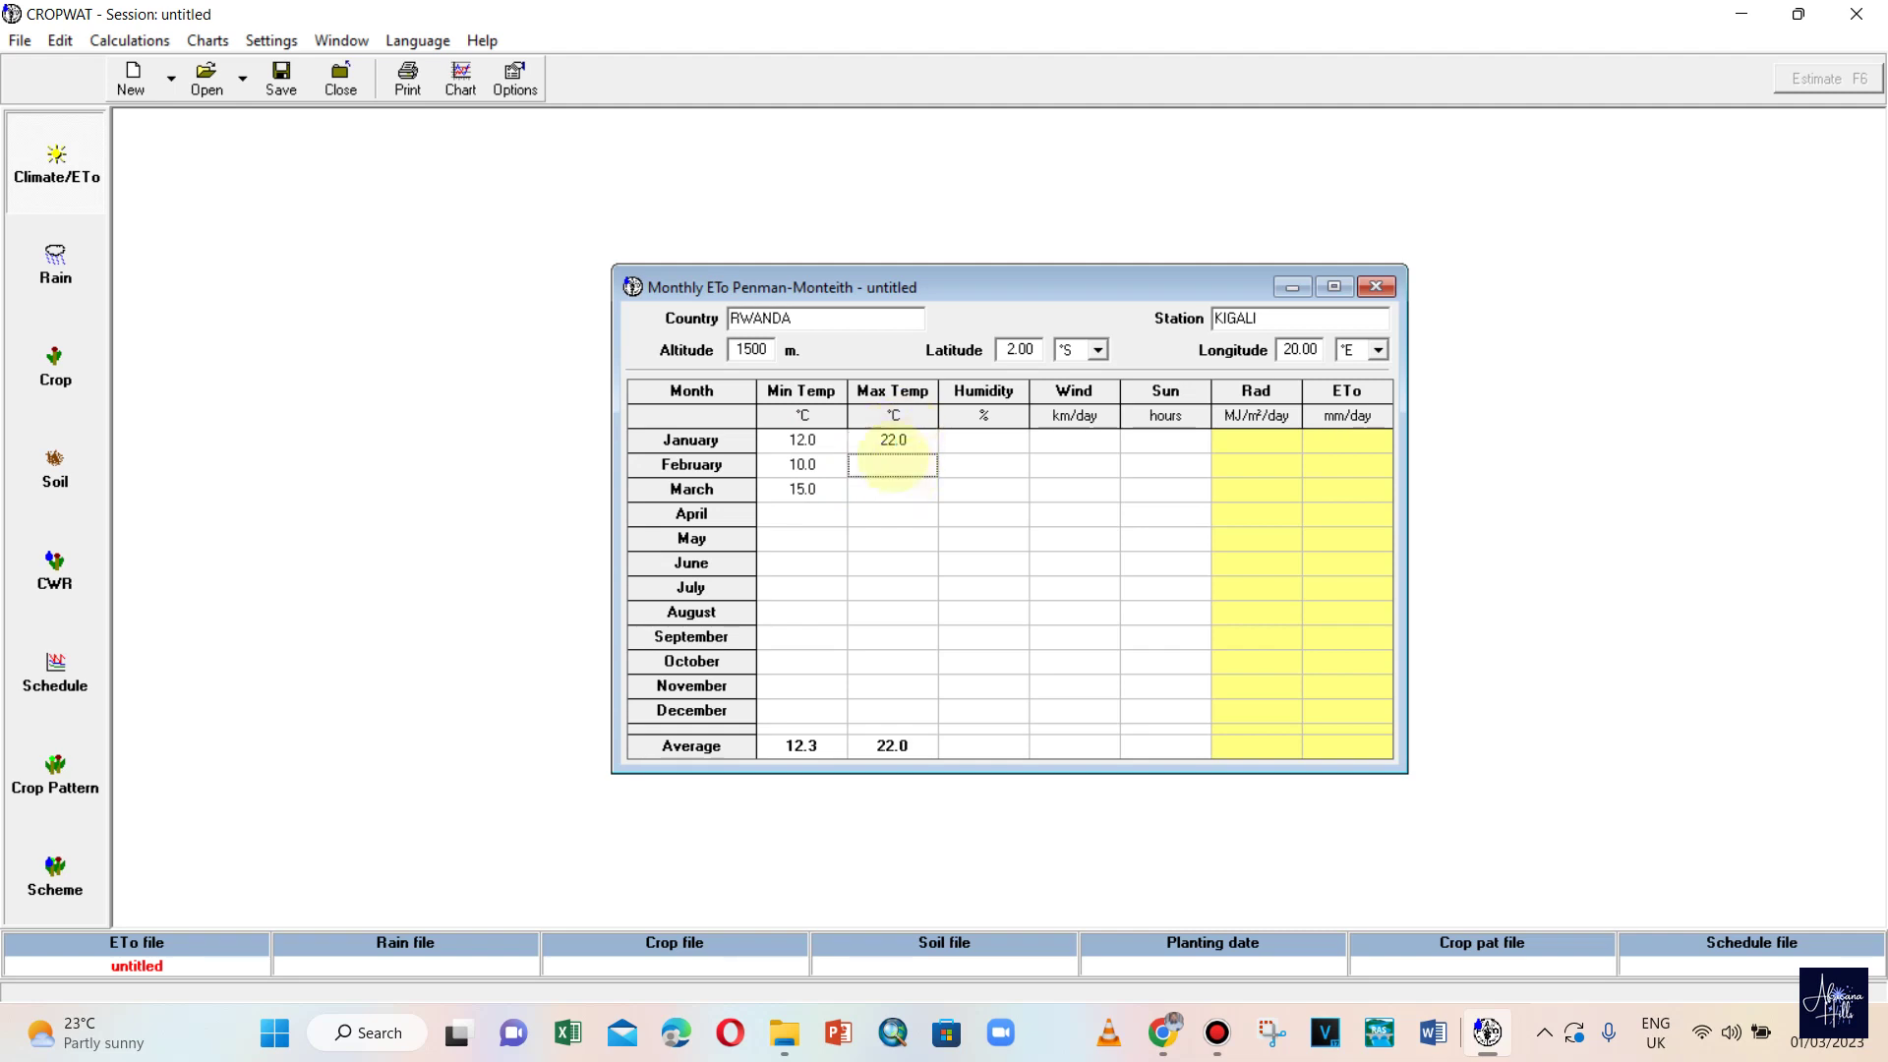
text(15)
click(891, 492)
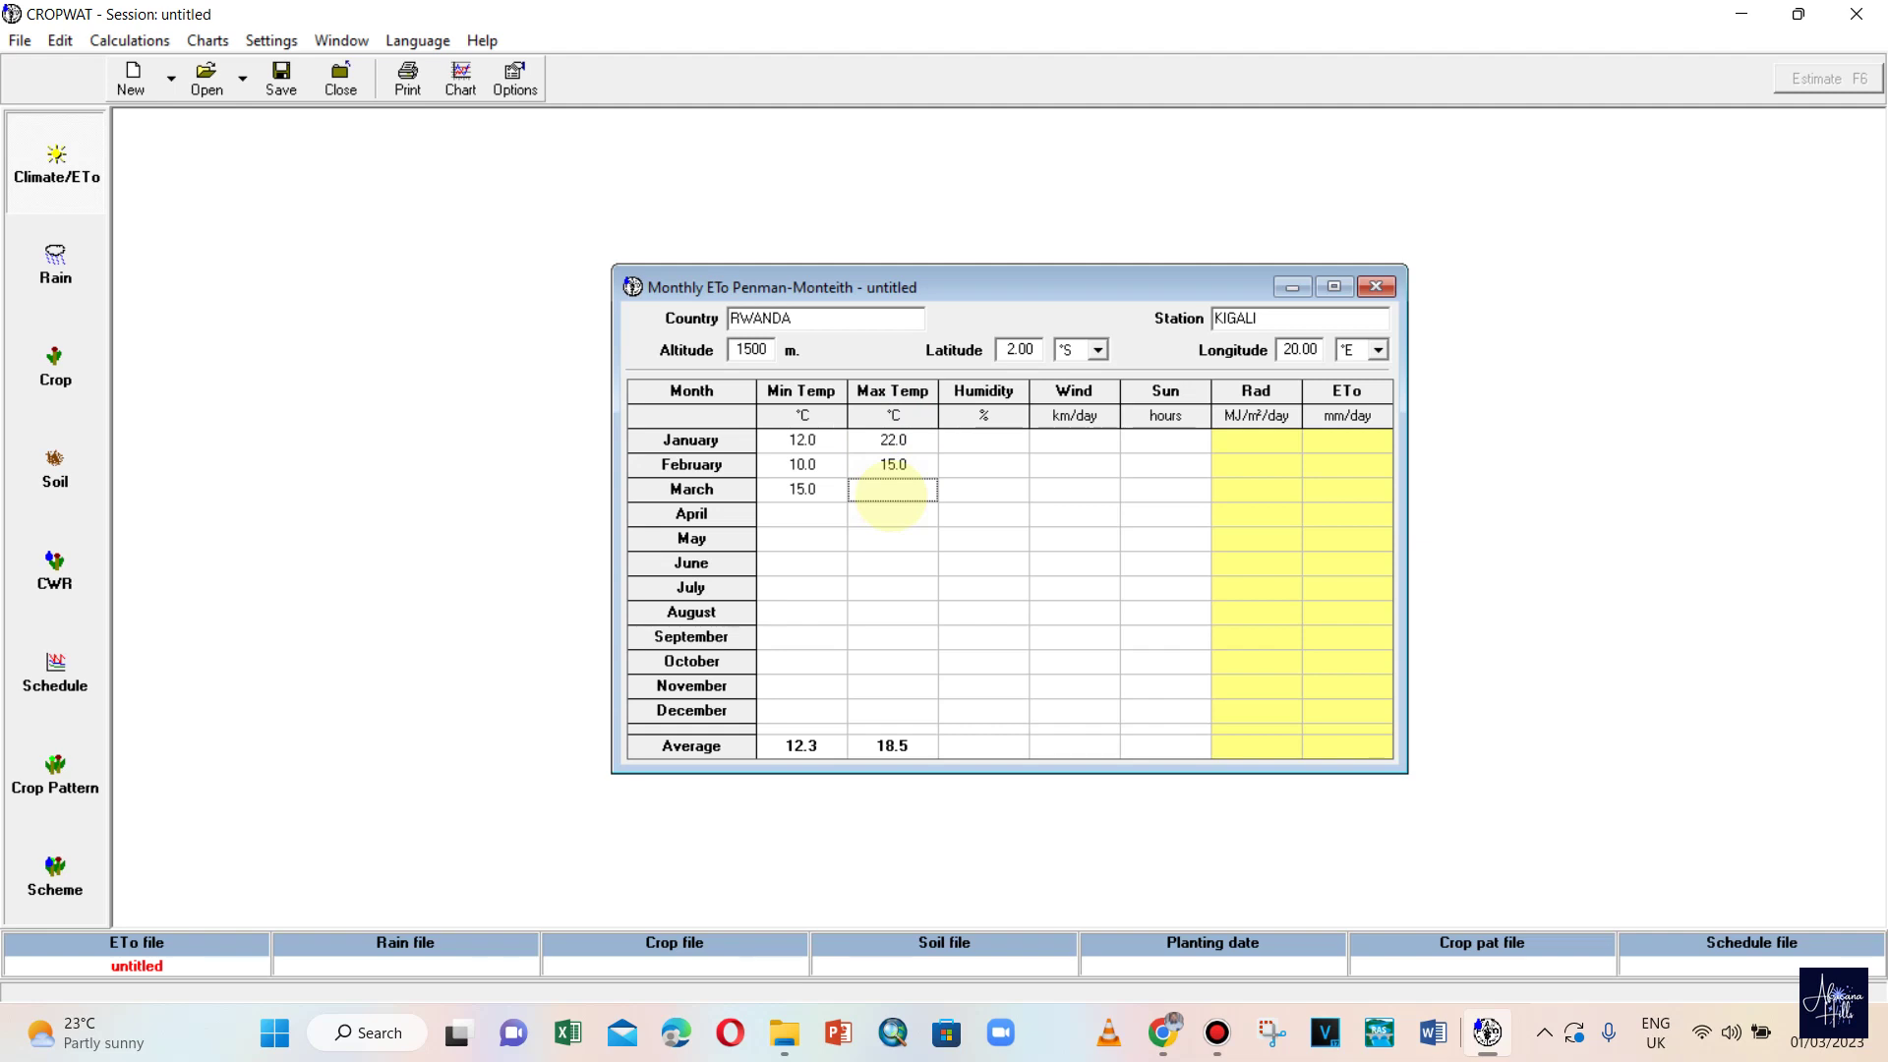
text(22)
key(BackSpace)
text(5)
click(915, 562)
- Enter humidity values of 50, 70 and 12 % for January, February and March
click(979, 442)
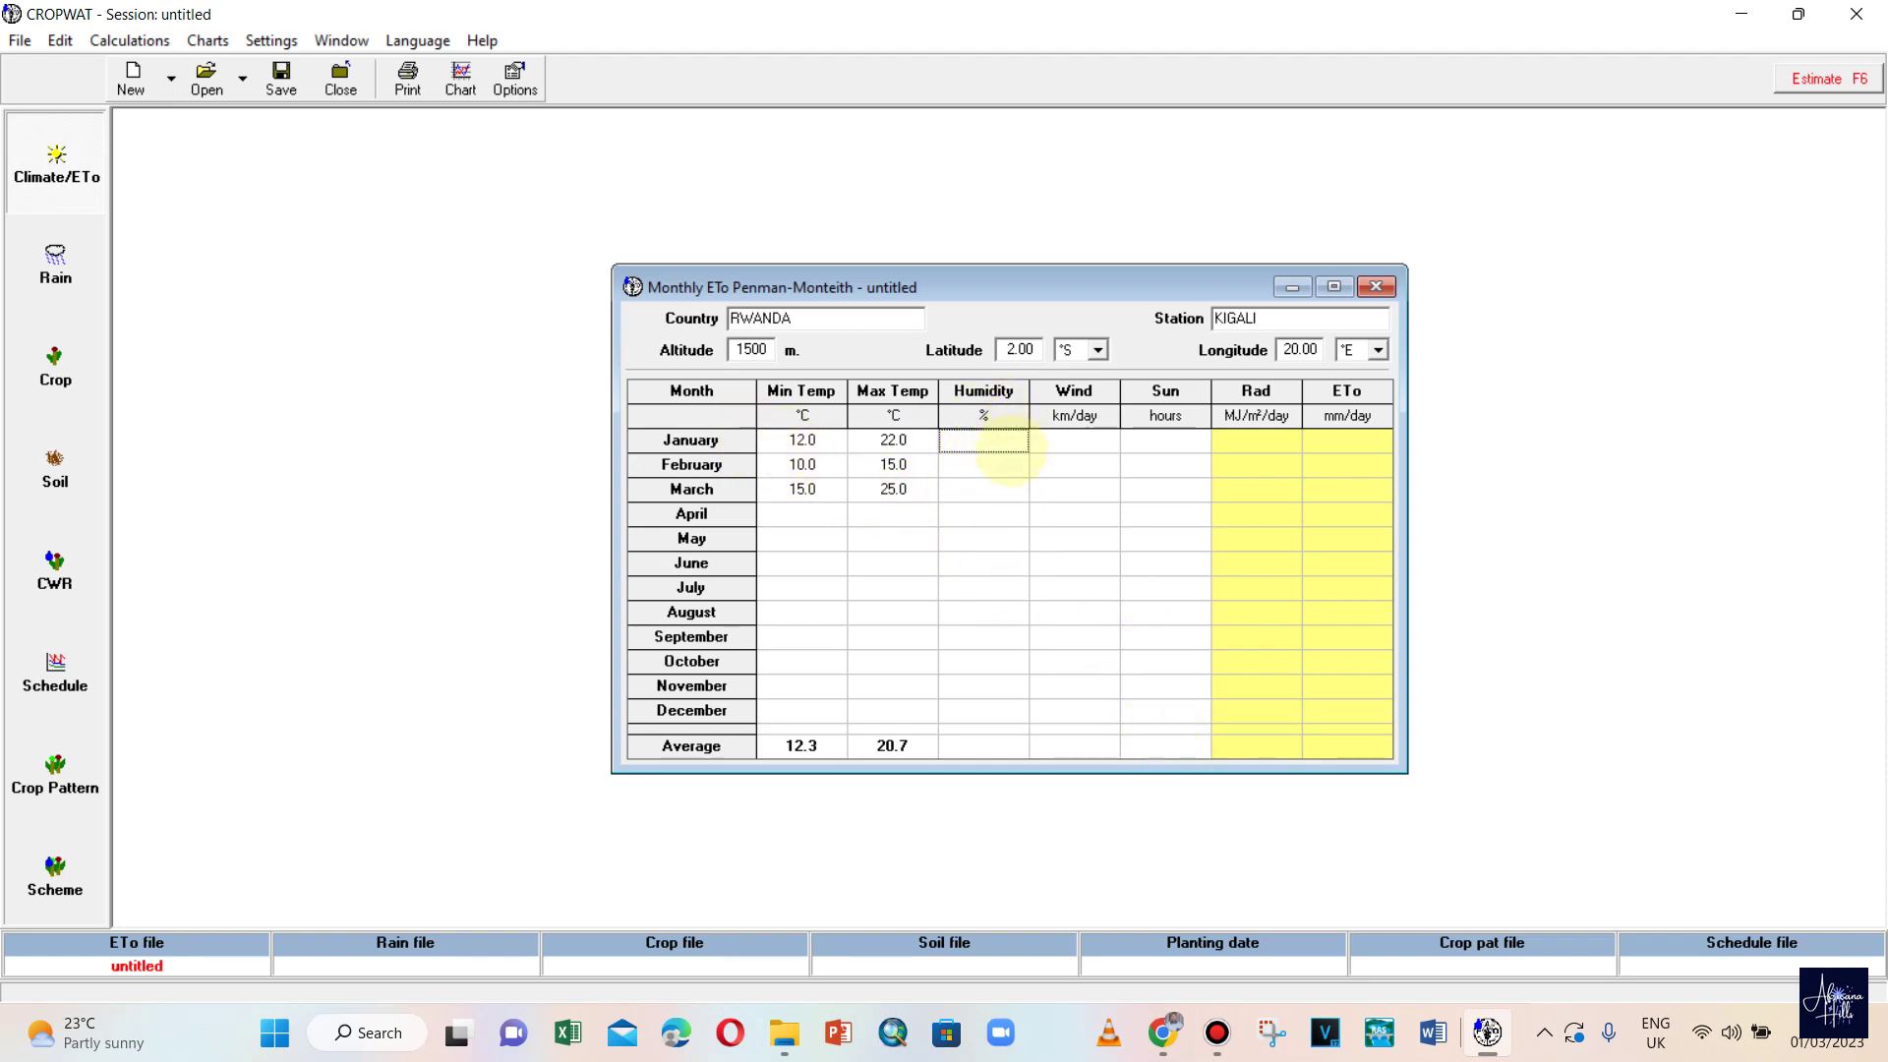
text(50)
click(1004, 469)
text(70)
click(1001, 490)
text(12)
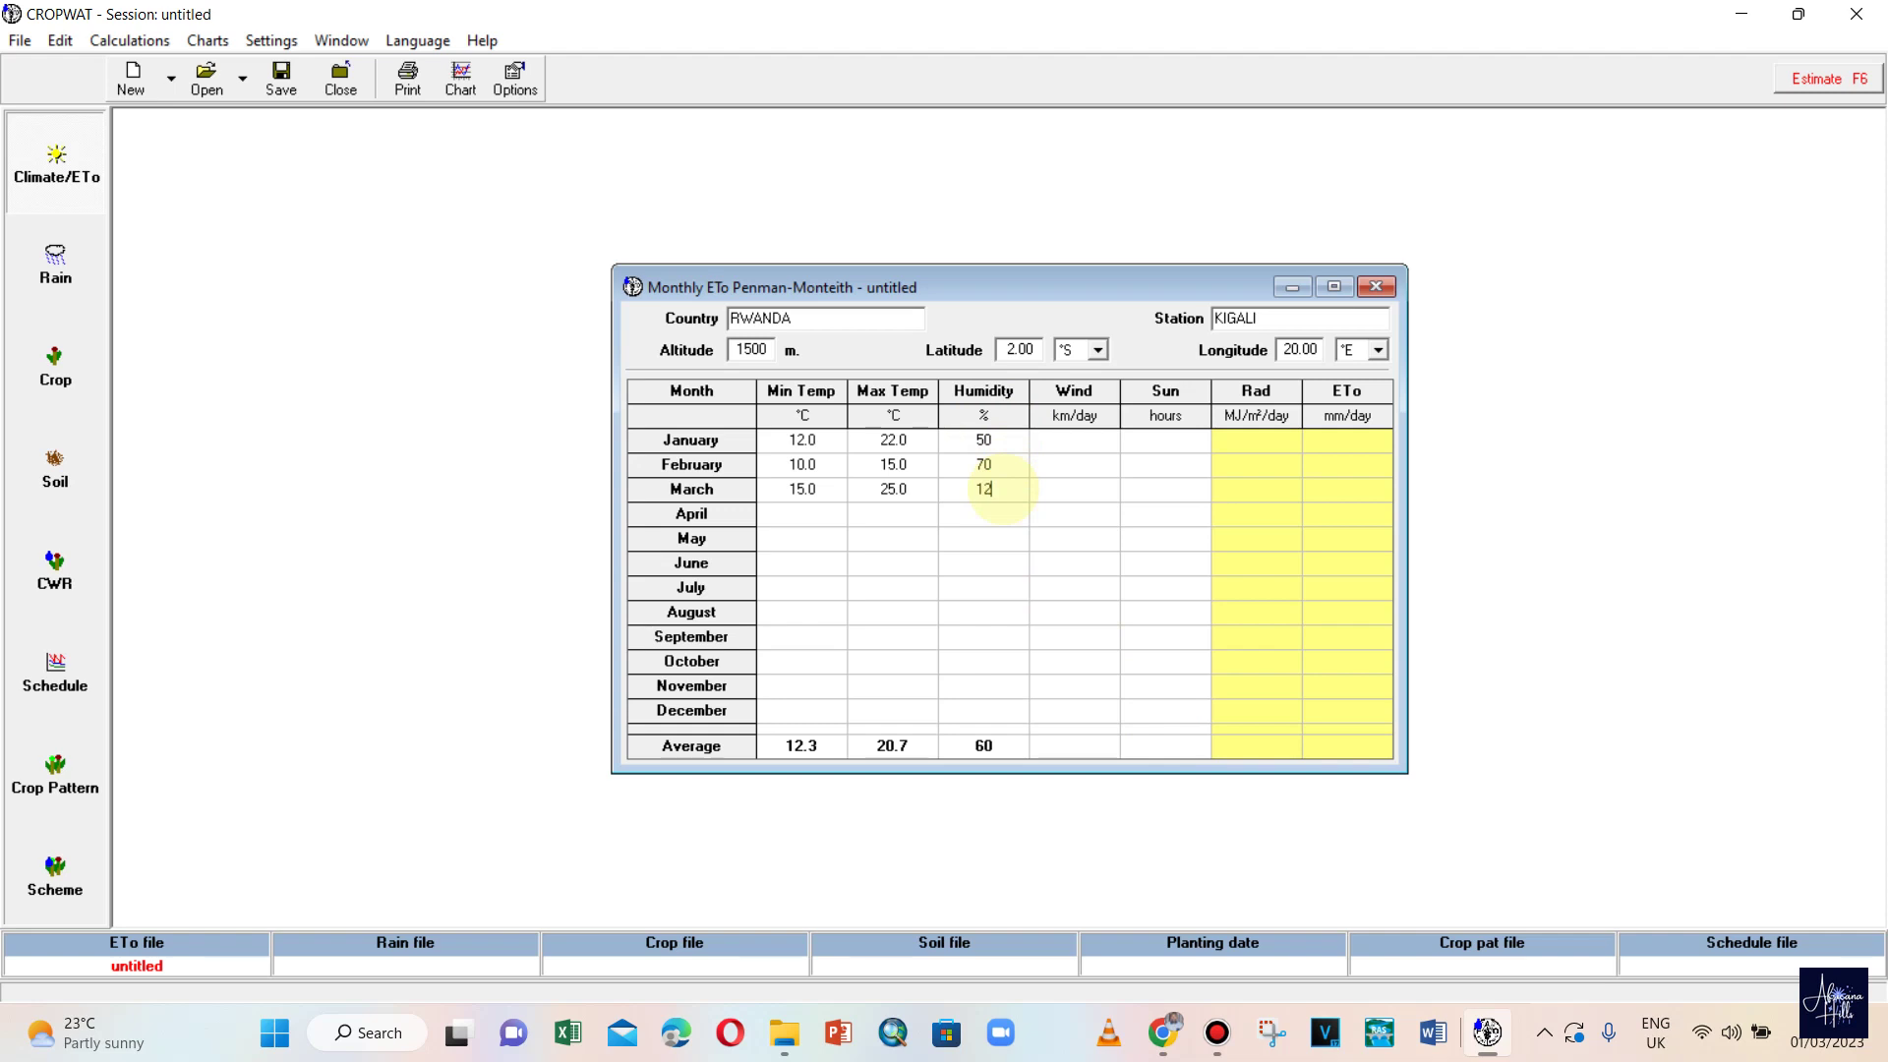
click(995, 665)
- Enter wind speeds of 16, 18 and 10 km/day for January, February and March
click(1062, 445)
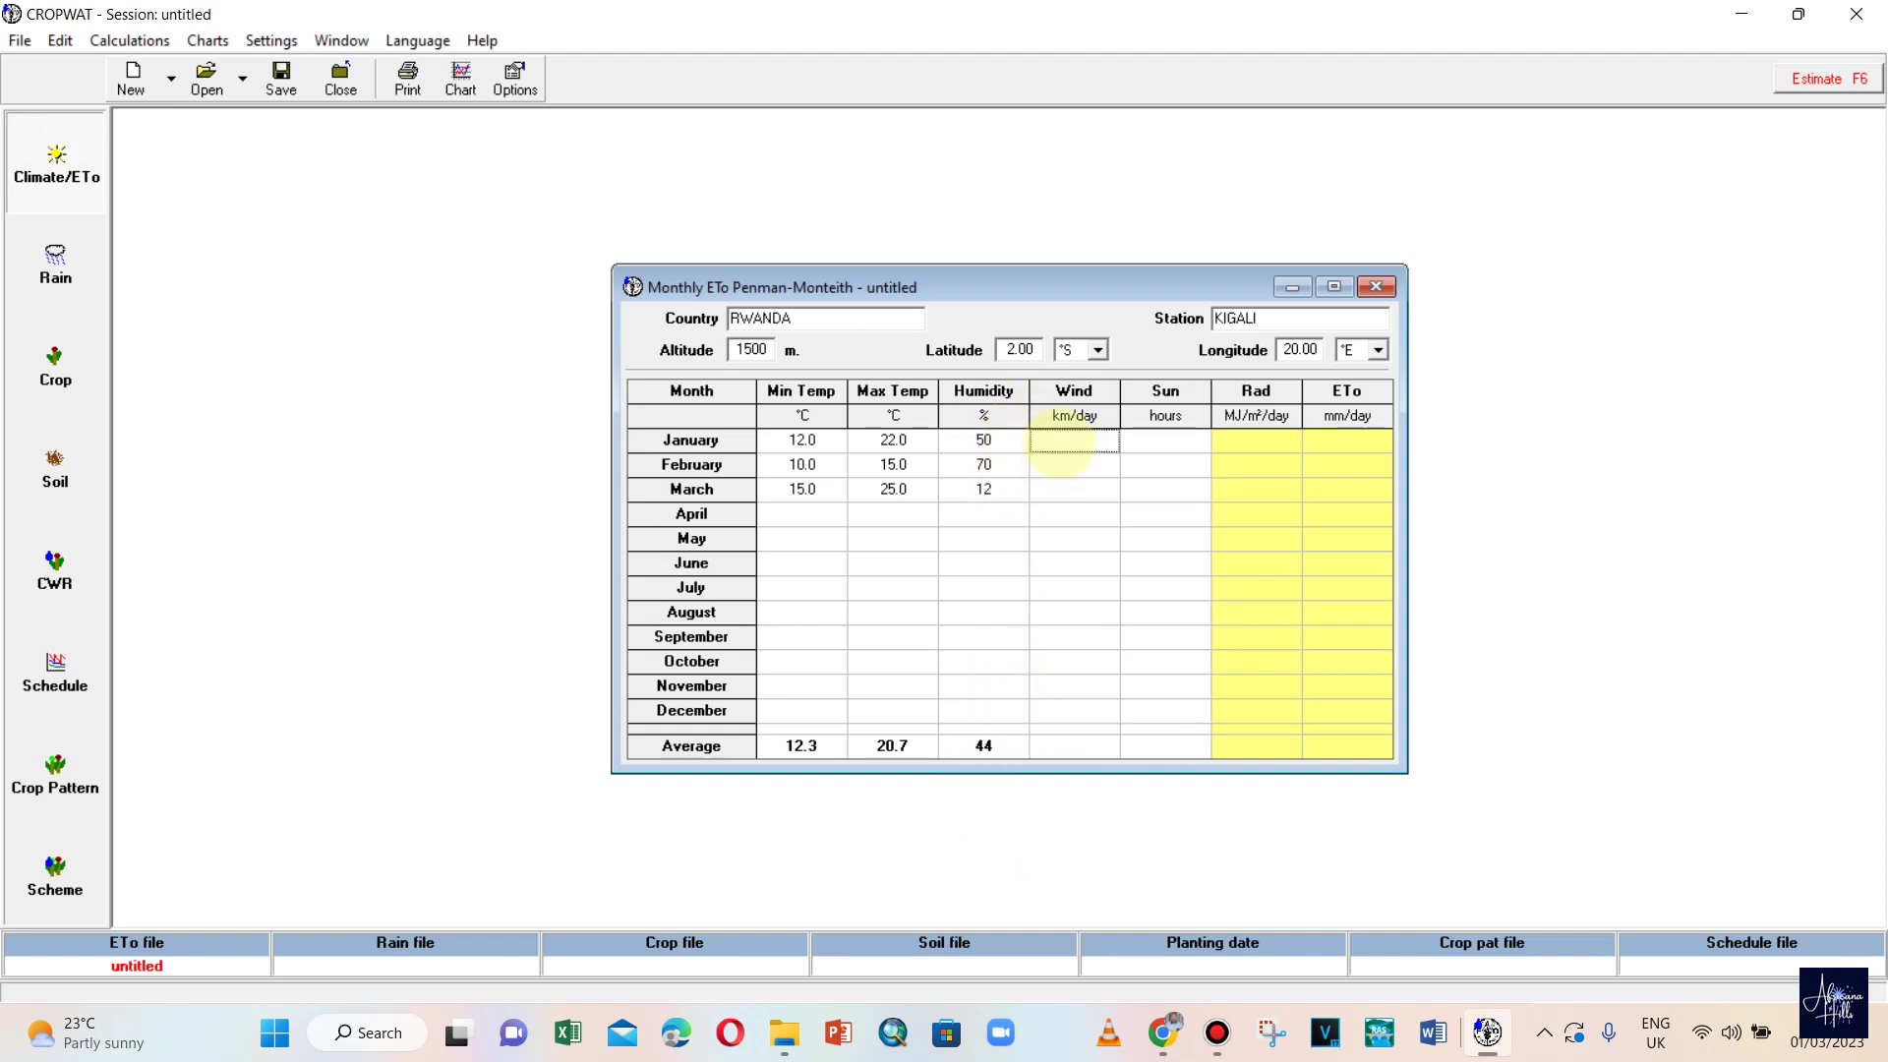
text(16)
click(1060, 476)
text(18)
click(1076, 495)
text(10)
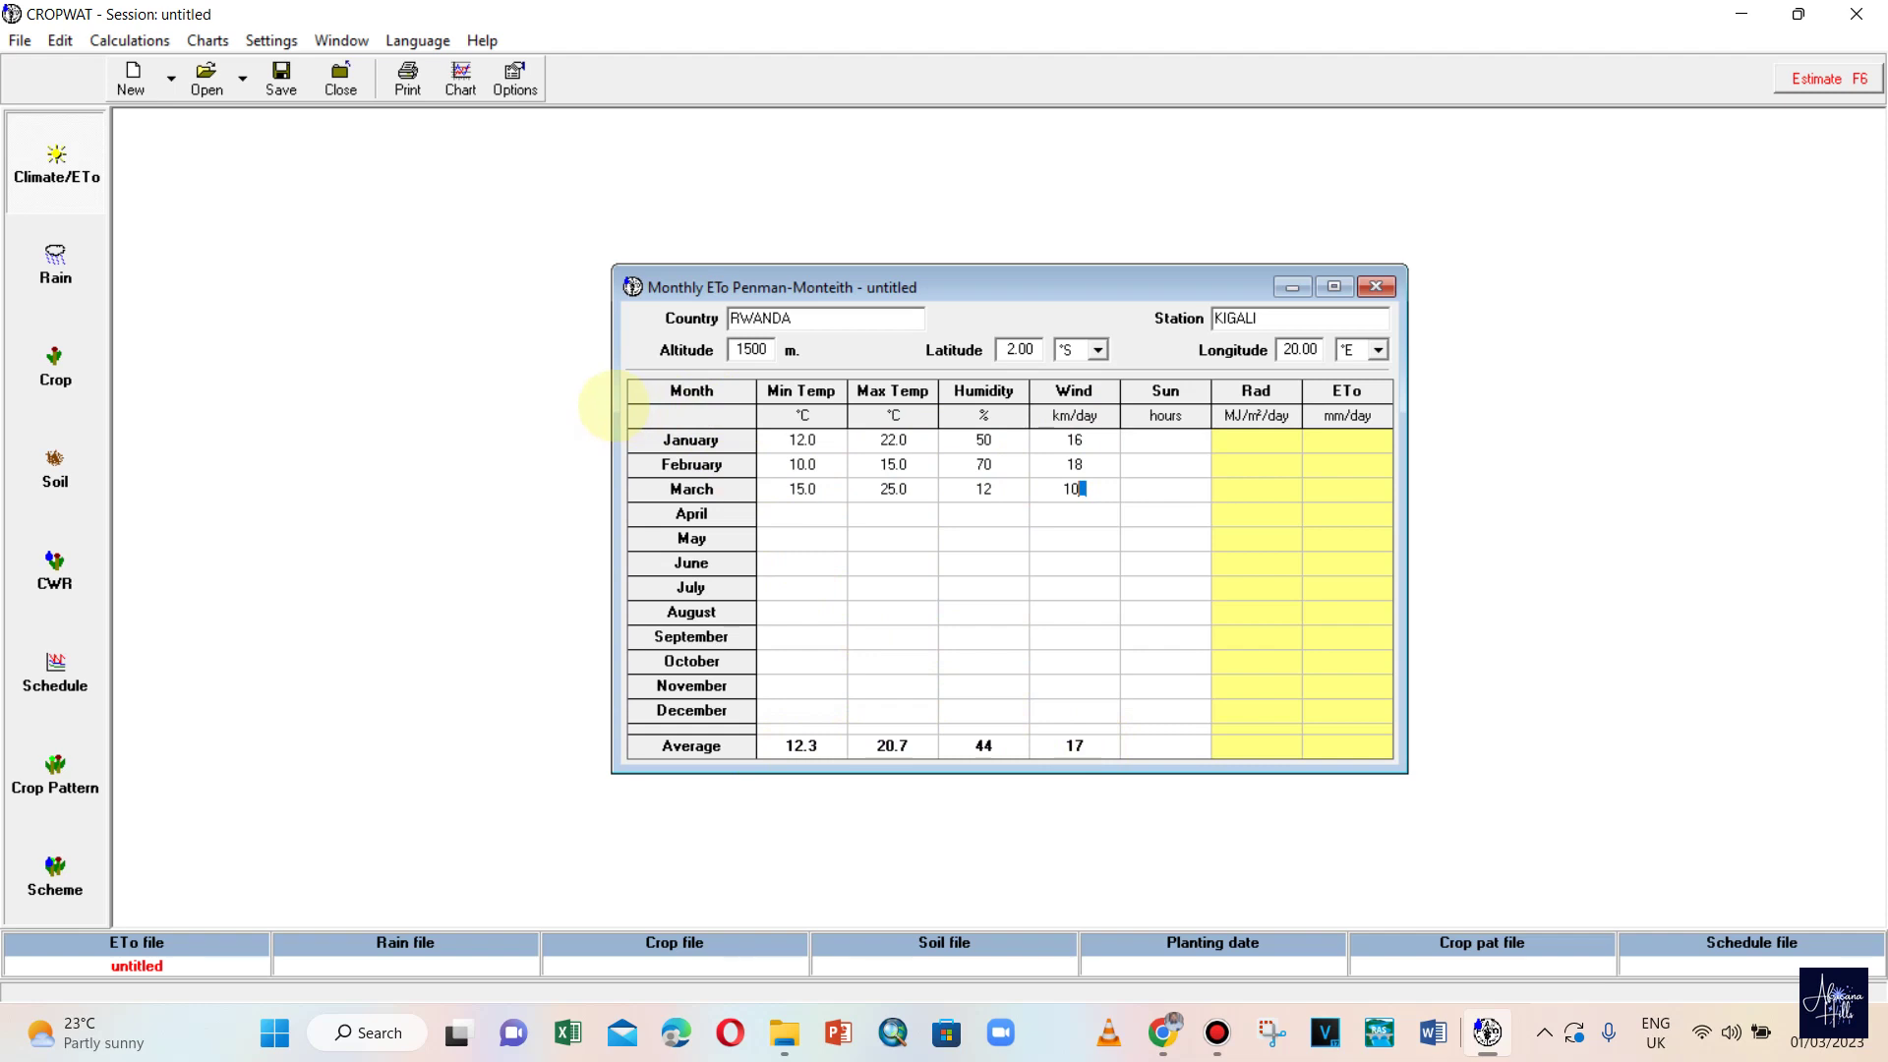
click(1166, 513)
- Try to set January's sunshine duration to 2563 hours
click(1165, 443)
text(2563)
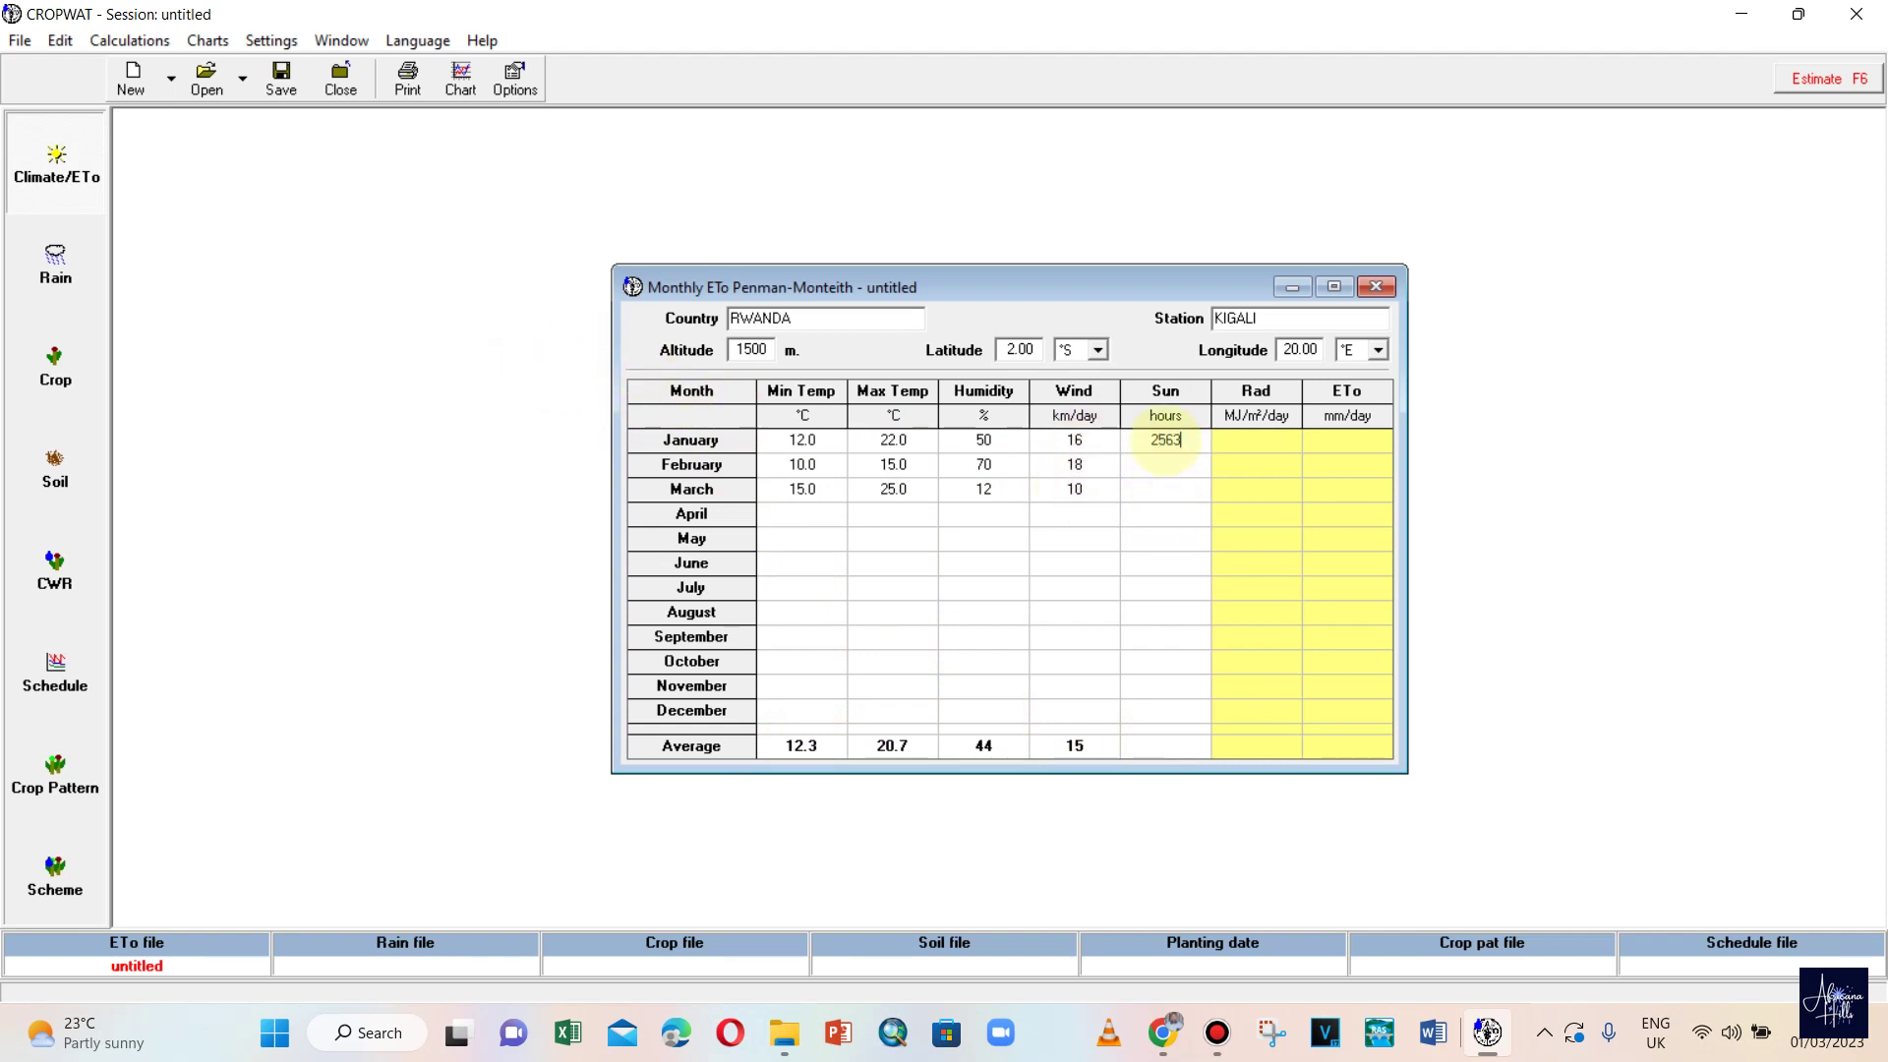
click(1166, 464)
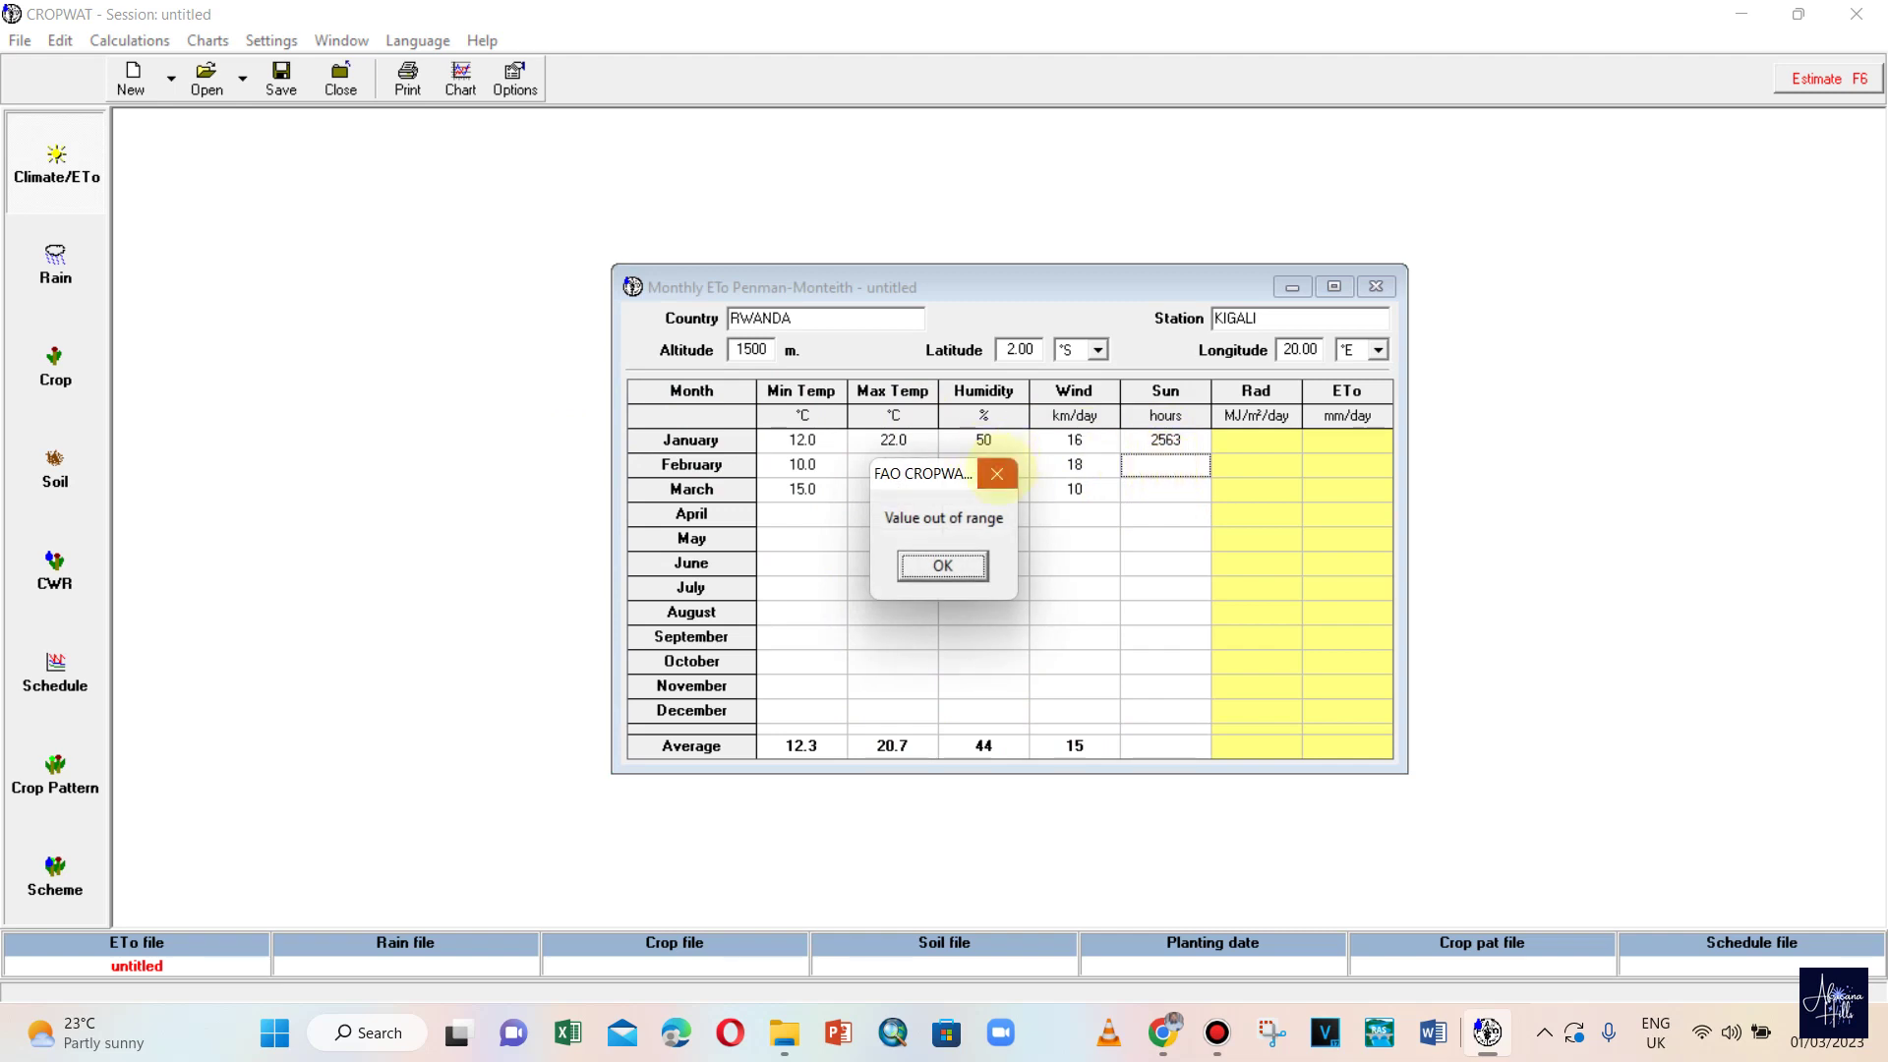
click(994, 473)
- Enter sunshine durations of 12, 2 and 10 hours for January, February and March
click(1145, 444)
text(12)
key(Return)
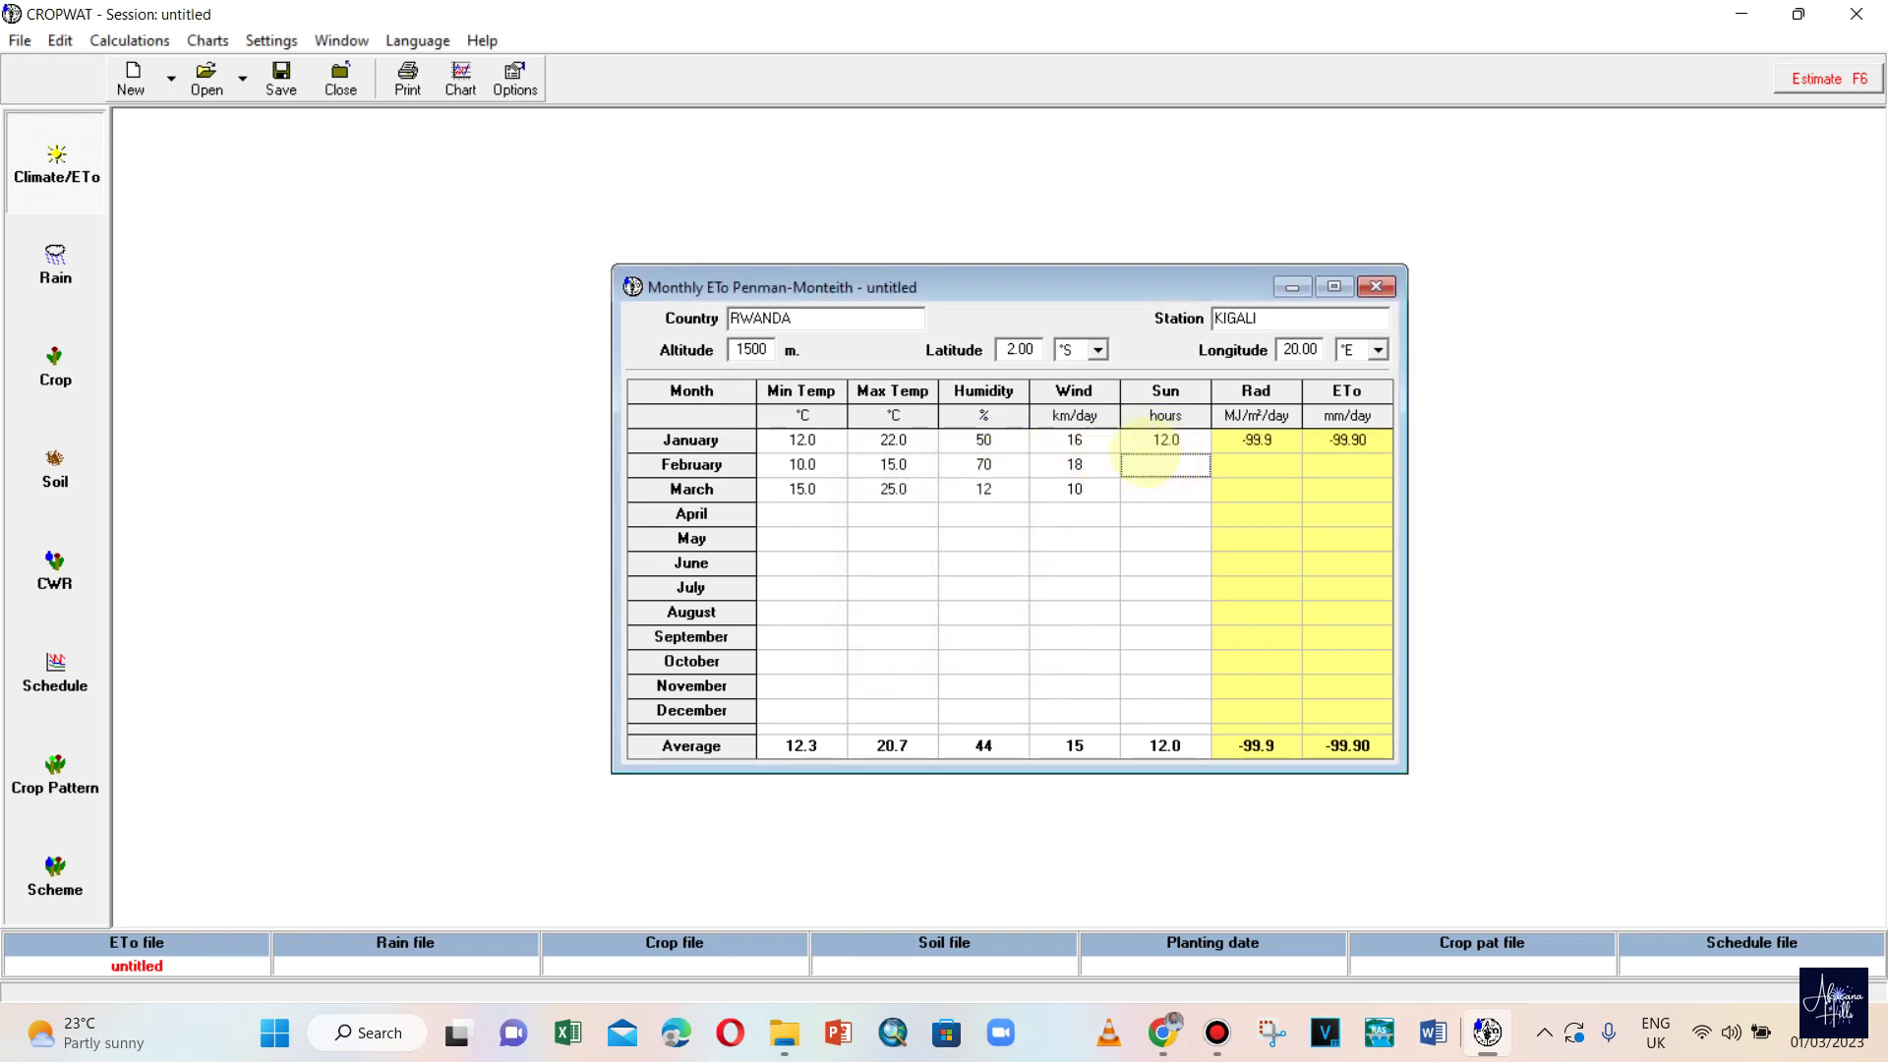
text(2)
key(Return)
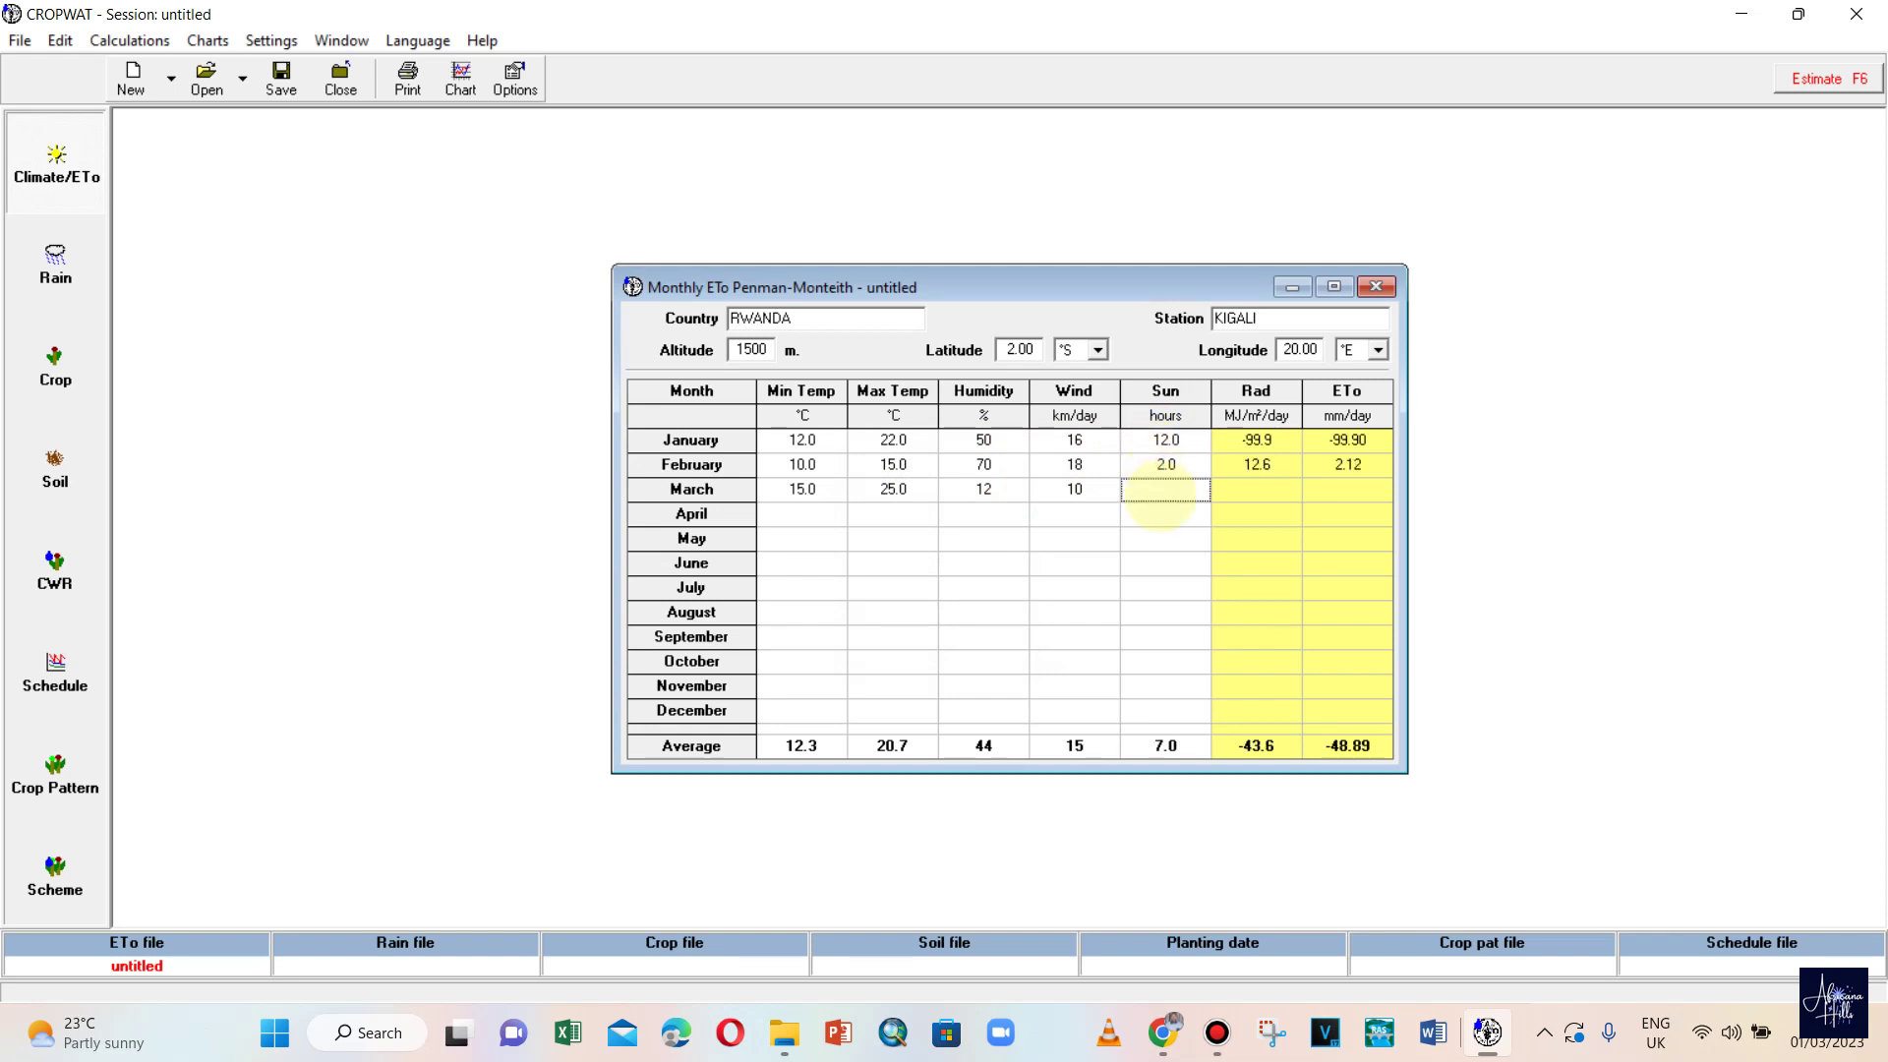
text(10)
click(1161, 565)
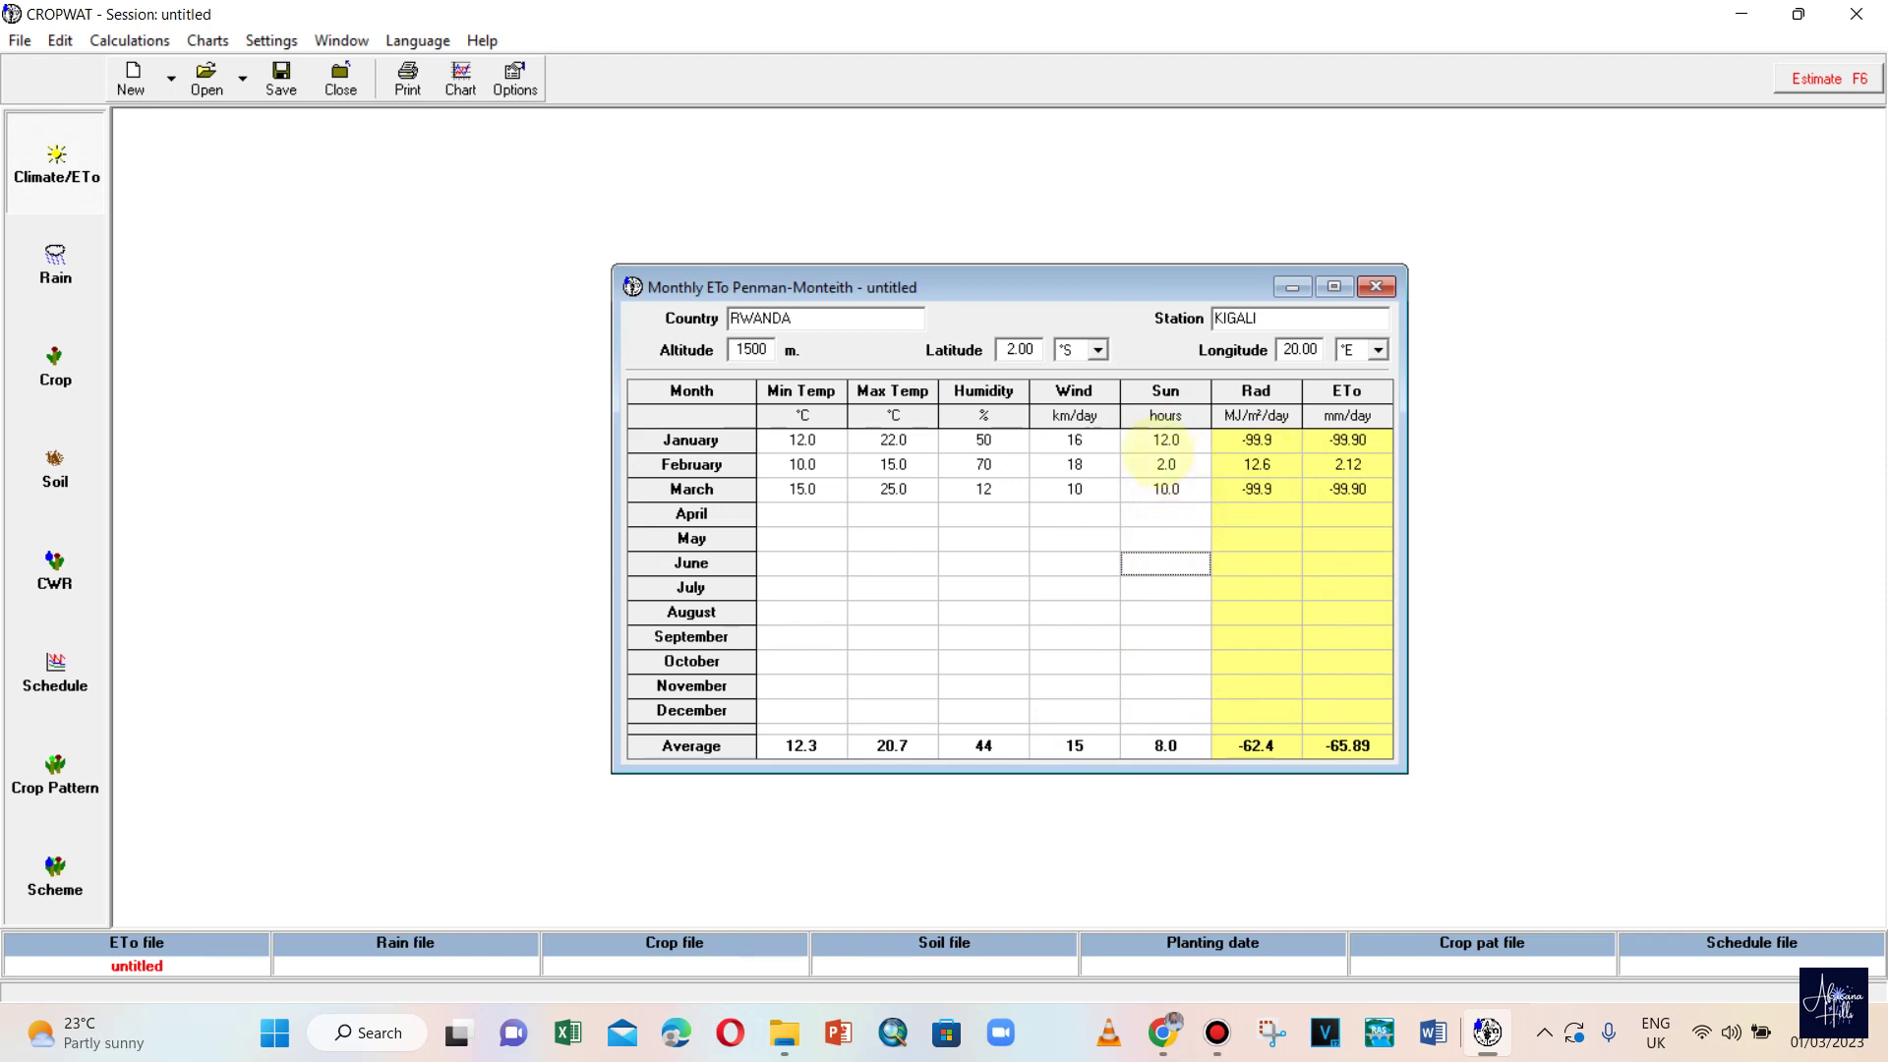
- Examine the calculated radiation and ETo values for January
click(1257, 440)
click(1347, 439)
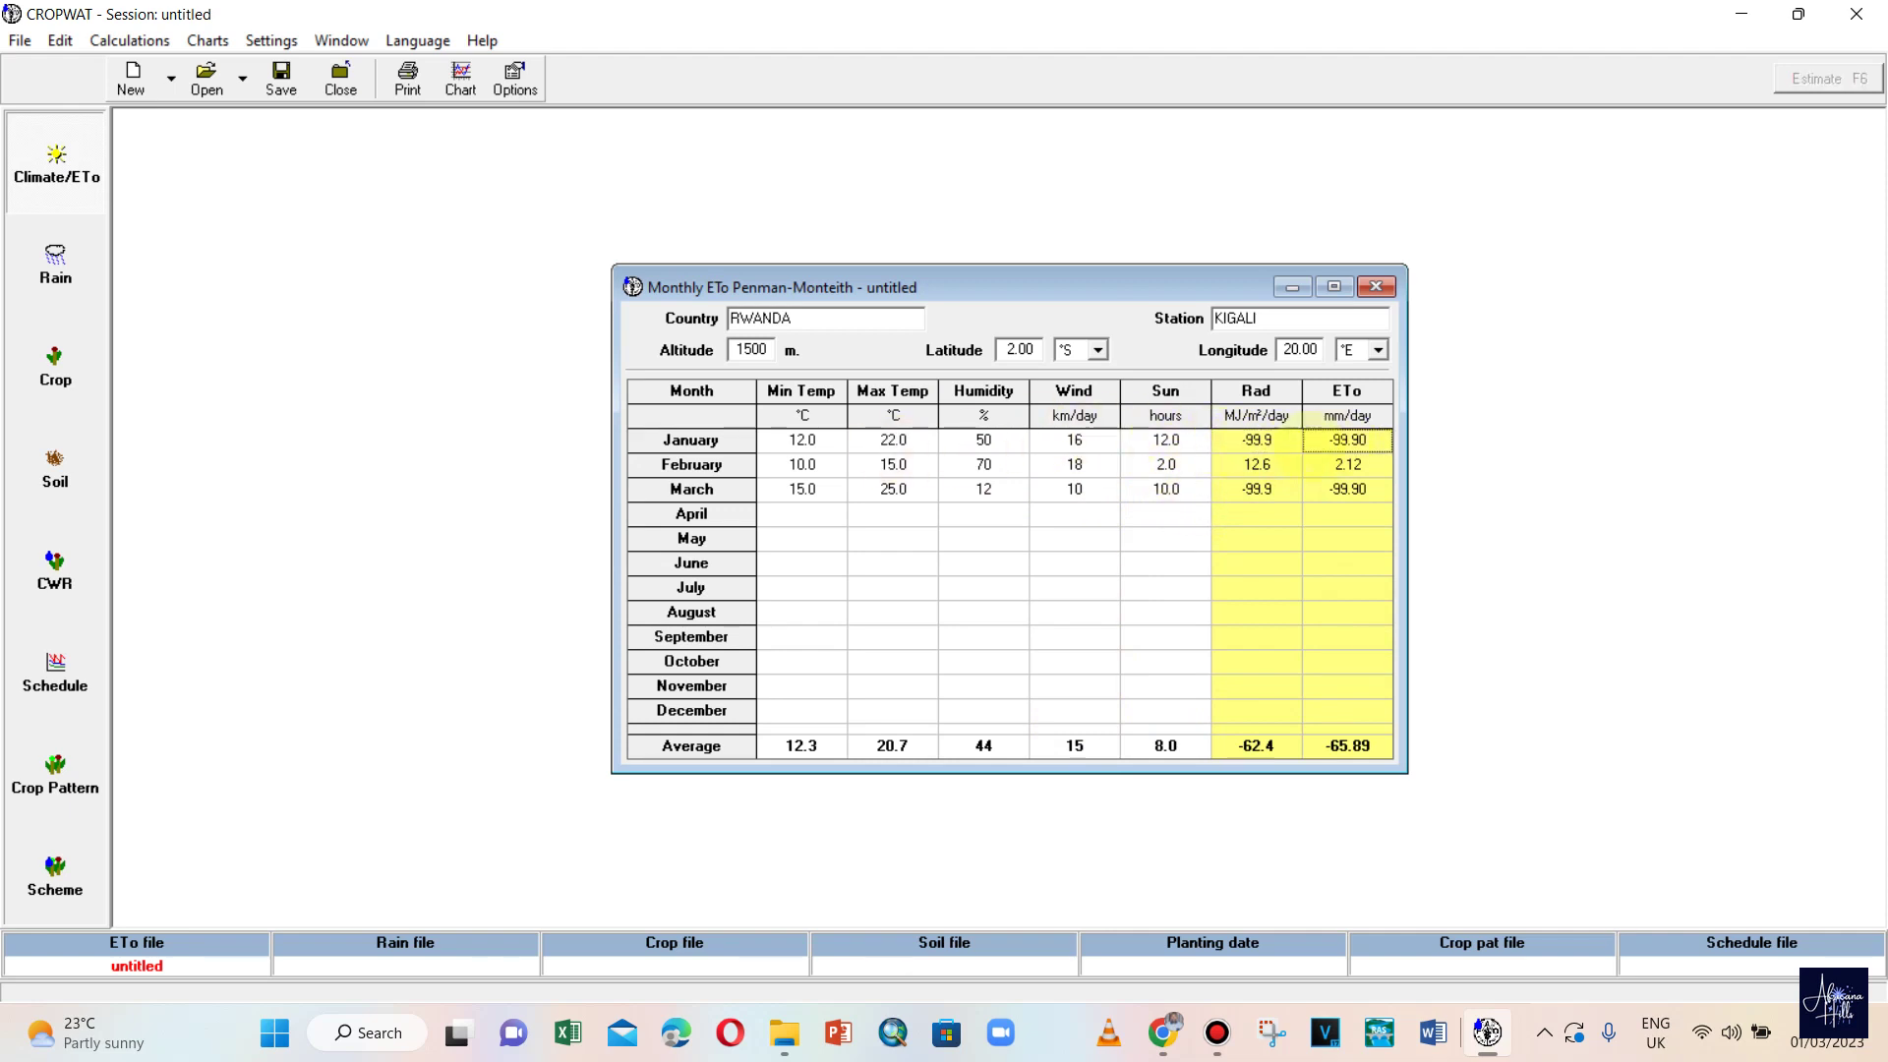
click(1257, 440)
click(1348, 439)
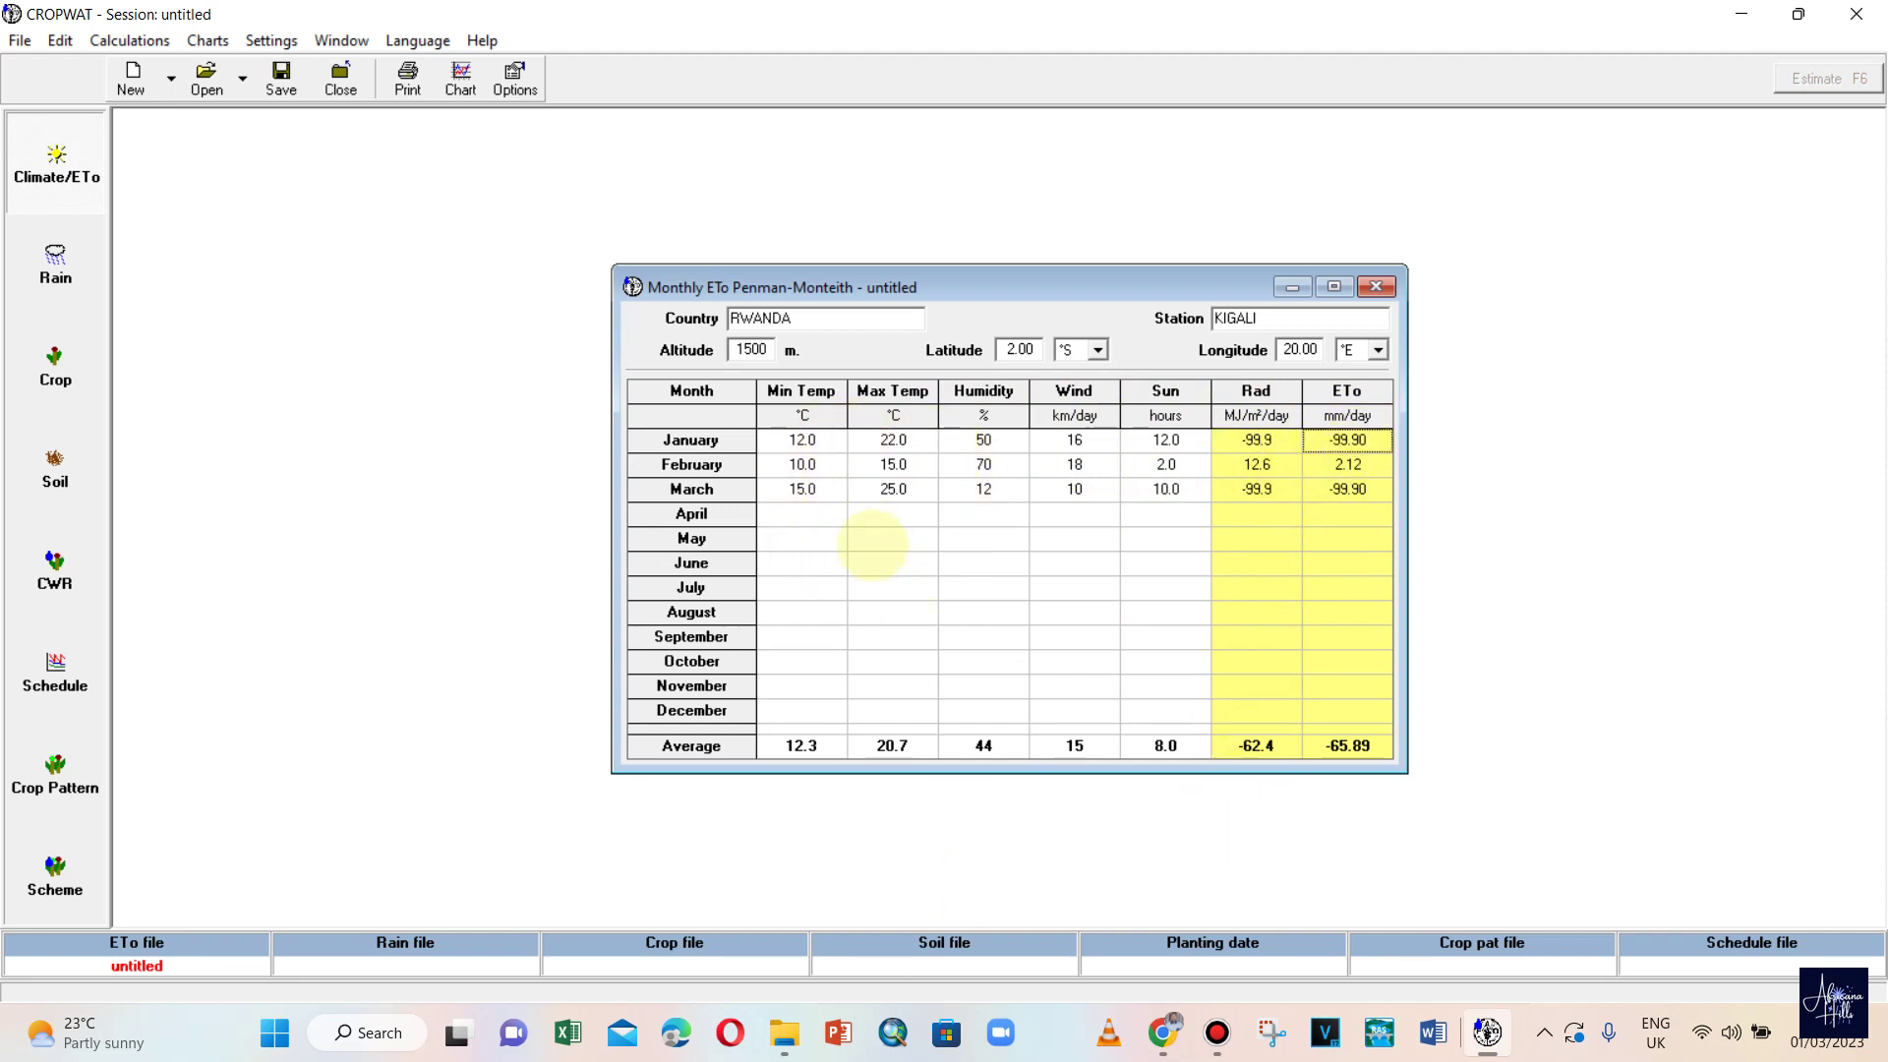
- Open the monthly rain form and enter rainfall of 100 mm for January and 20 mm for February
click(55, 268)
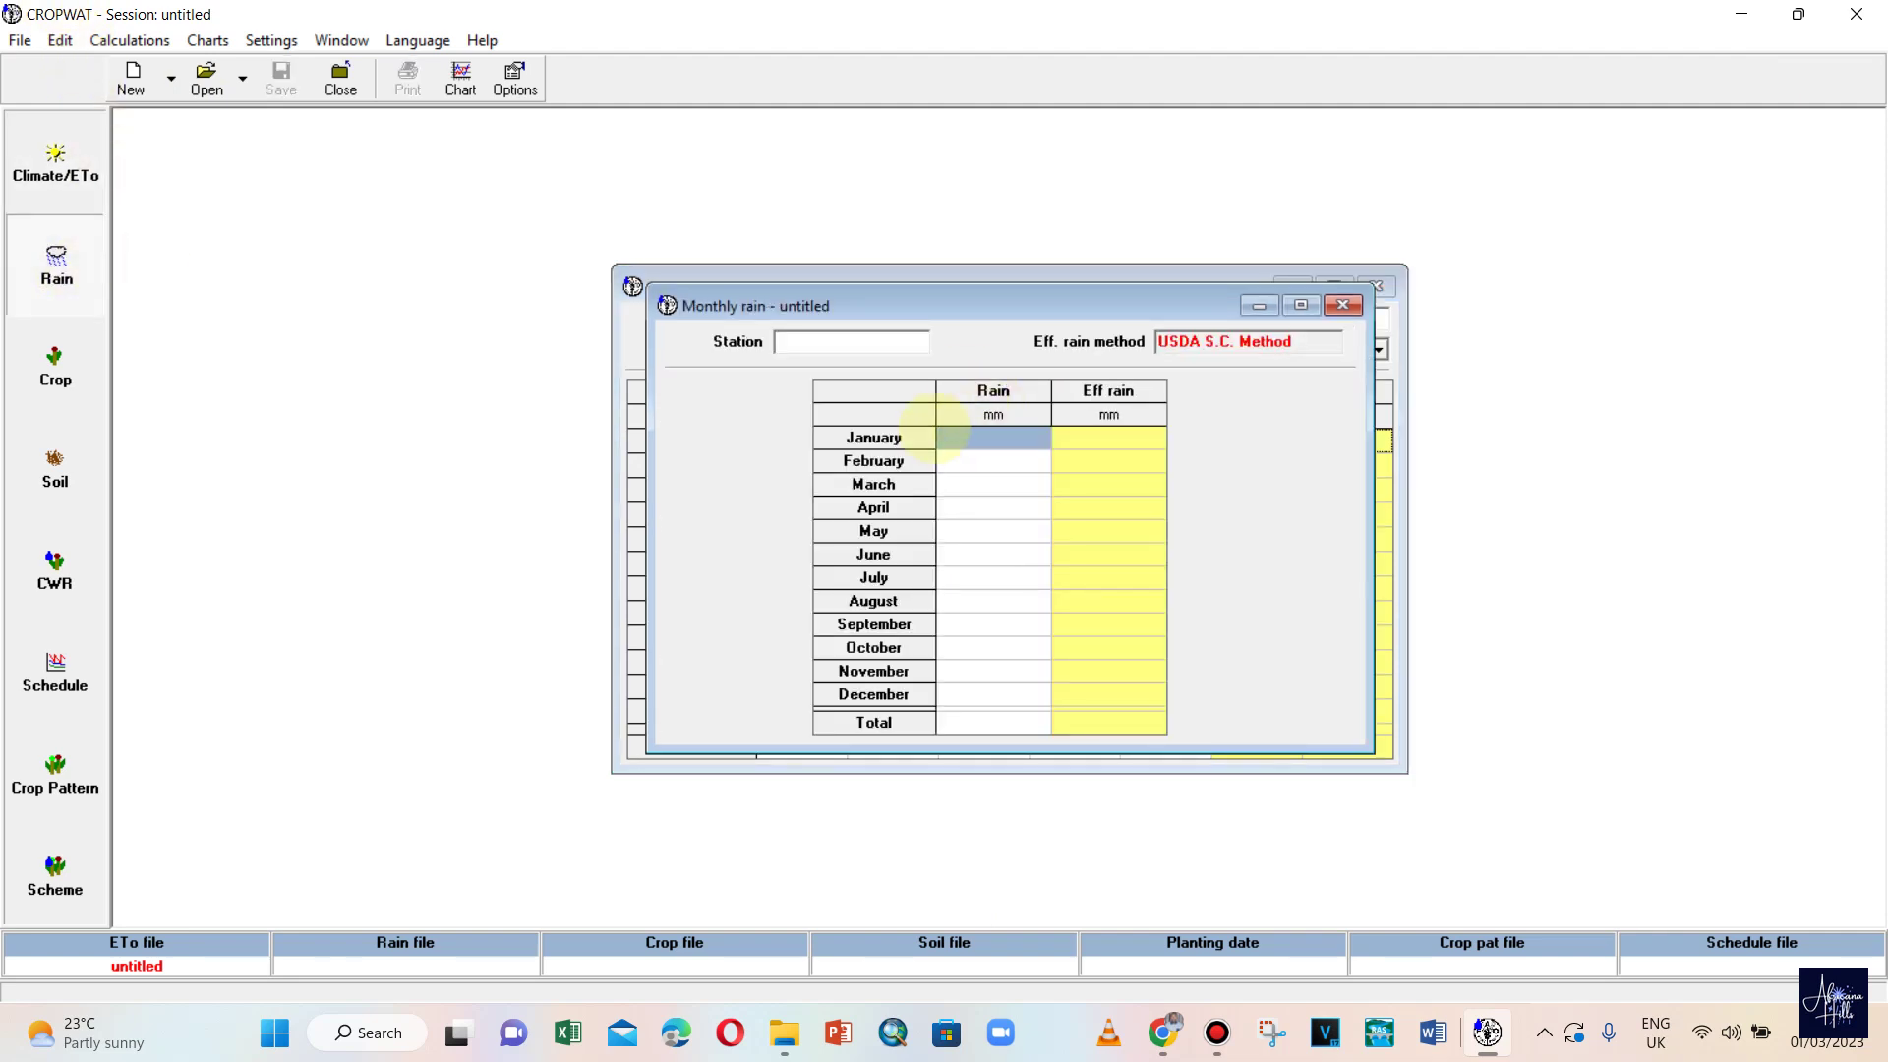
click(1007, 440)
text(100)
key(Return)
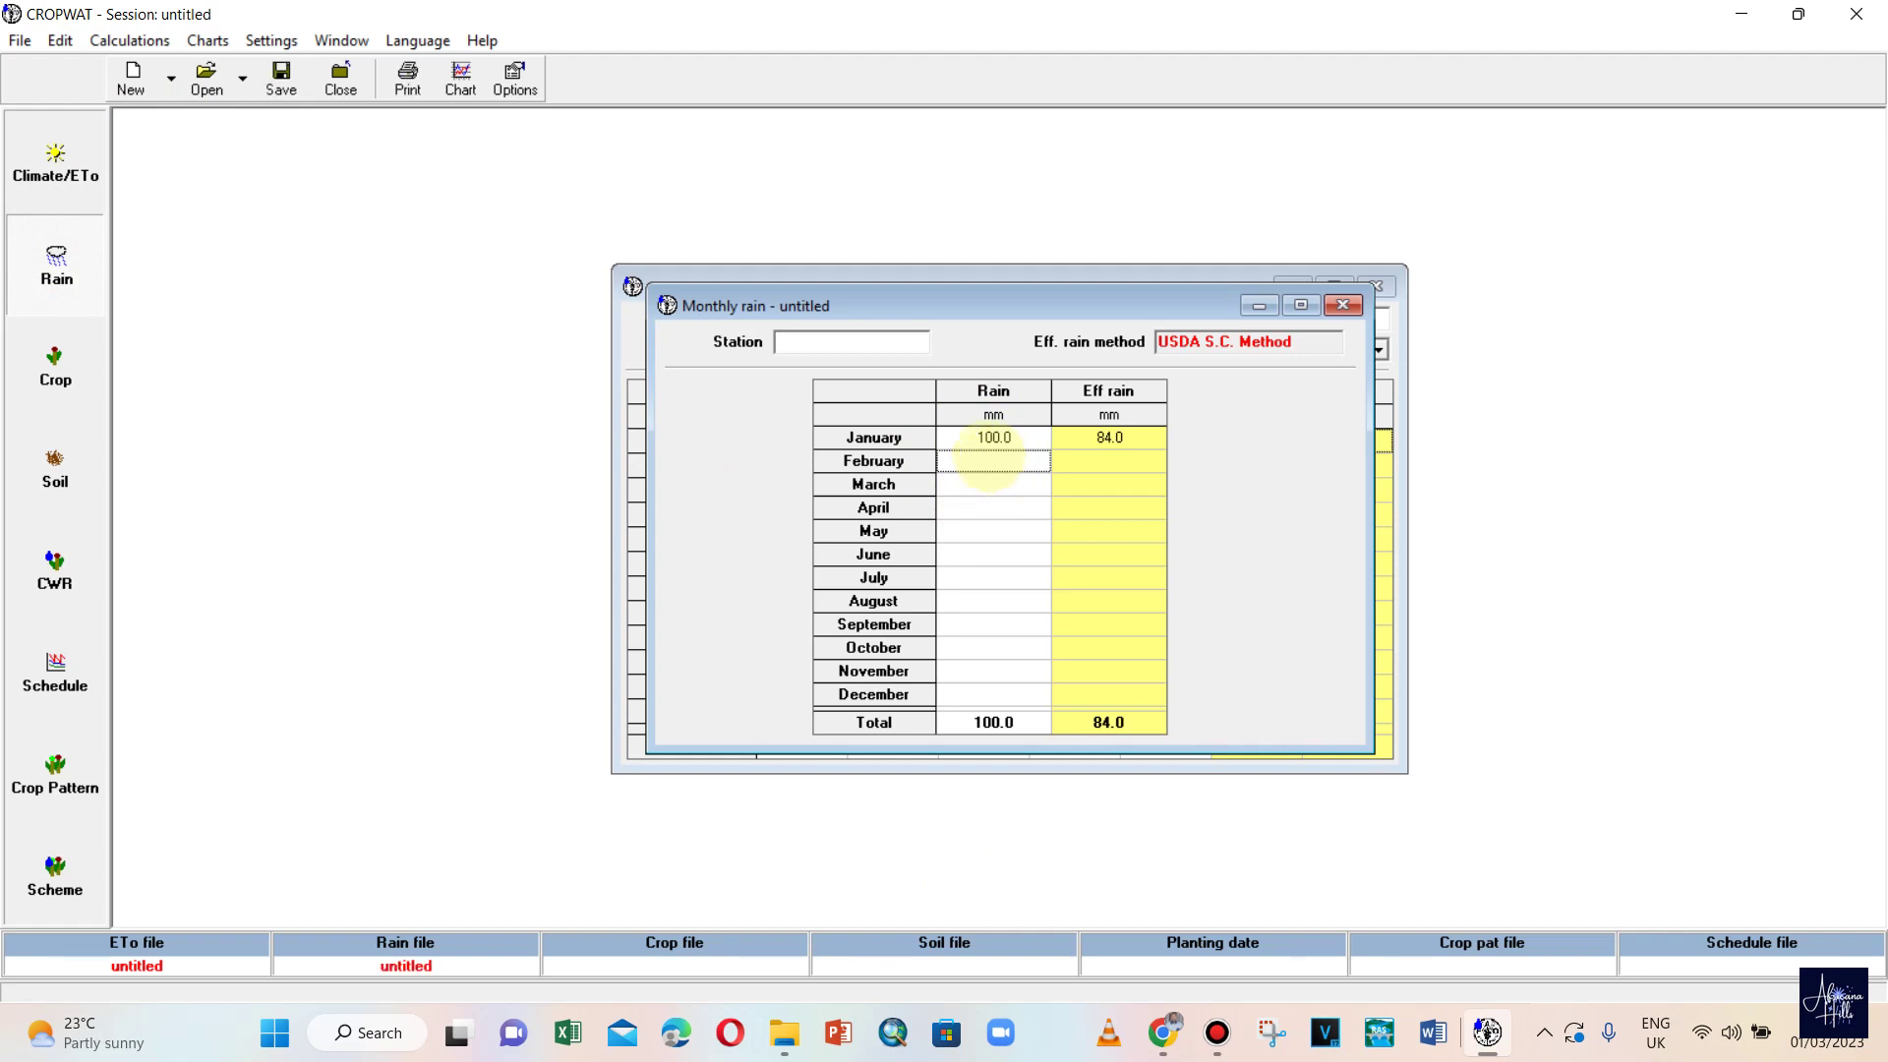
text(20)
key(Return)
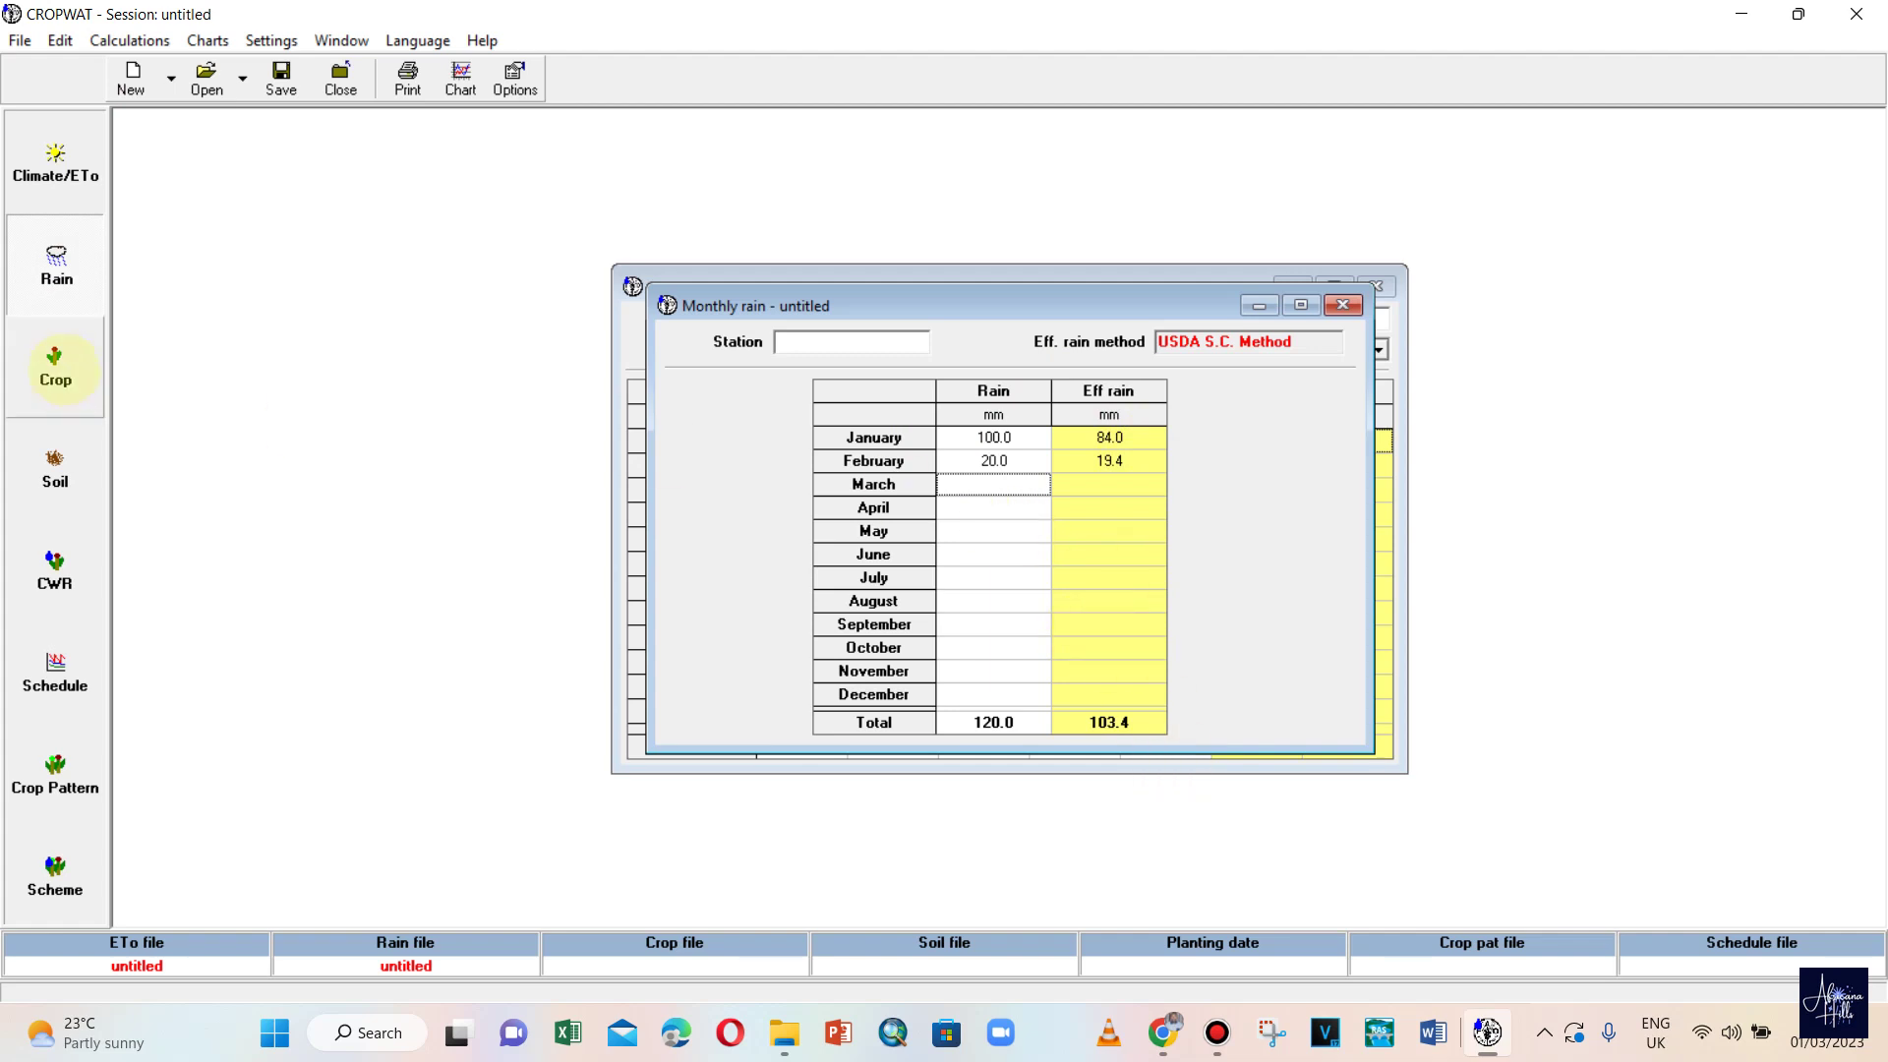
click(34, 172)
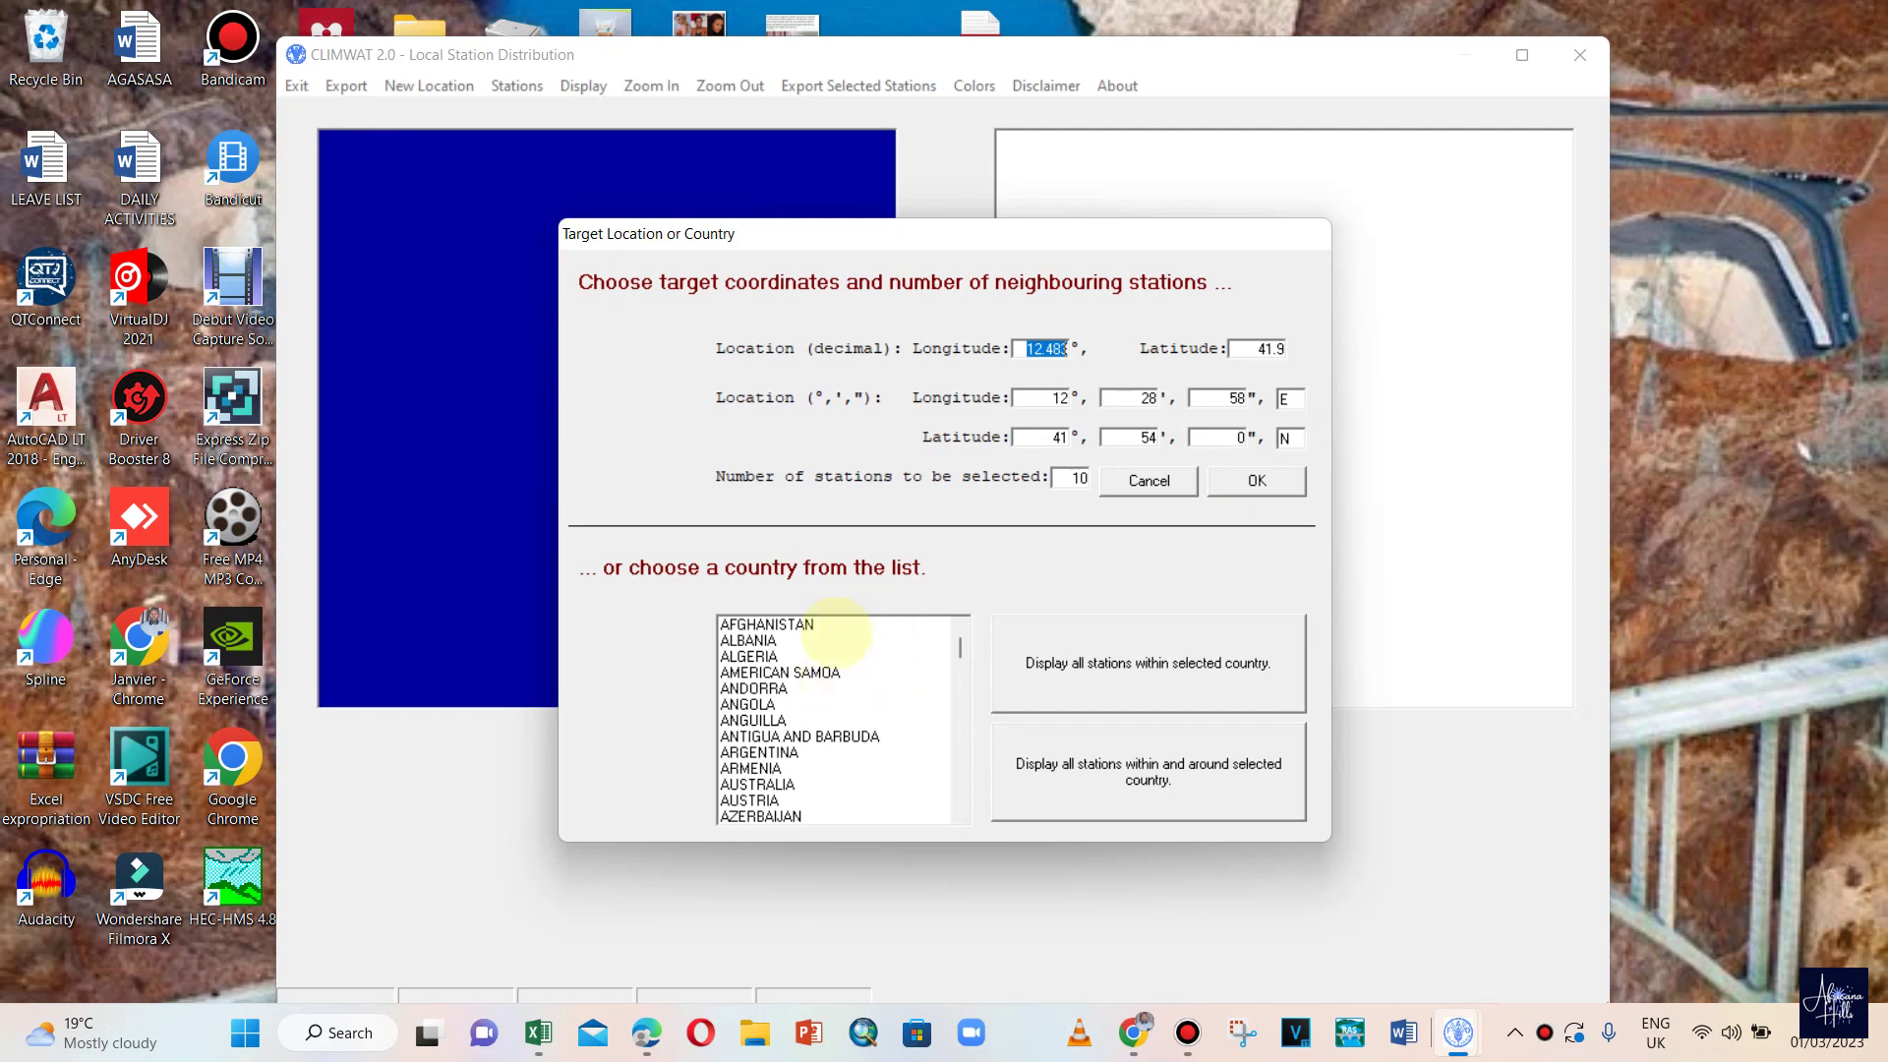
- In CLIMWAT 2.0, choose GABON from the country list and display all stations within that country
click(786, 719)
scroll(787, 727, down, 3)
scroll(797, 725, down, 10)
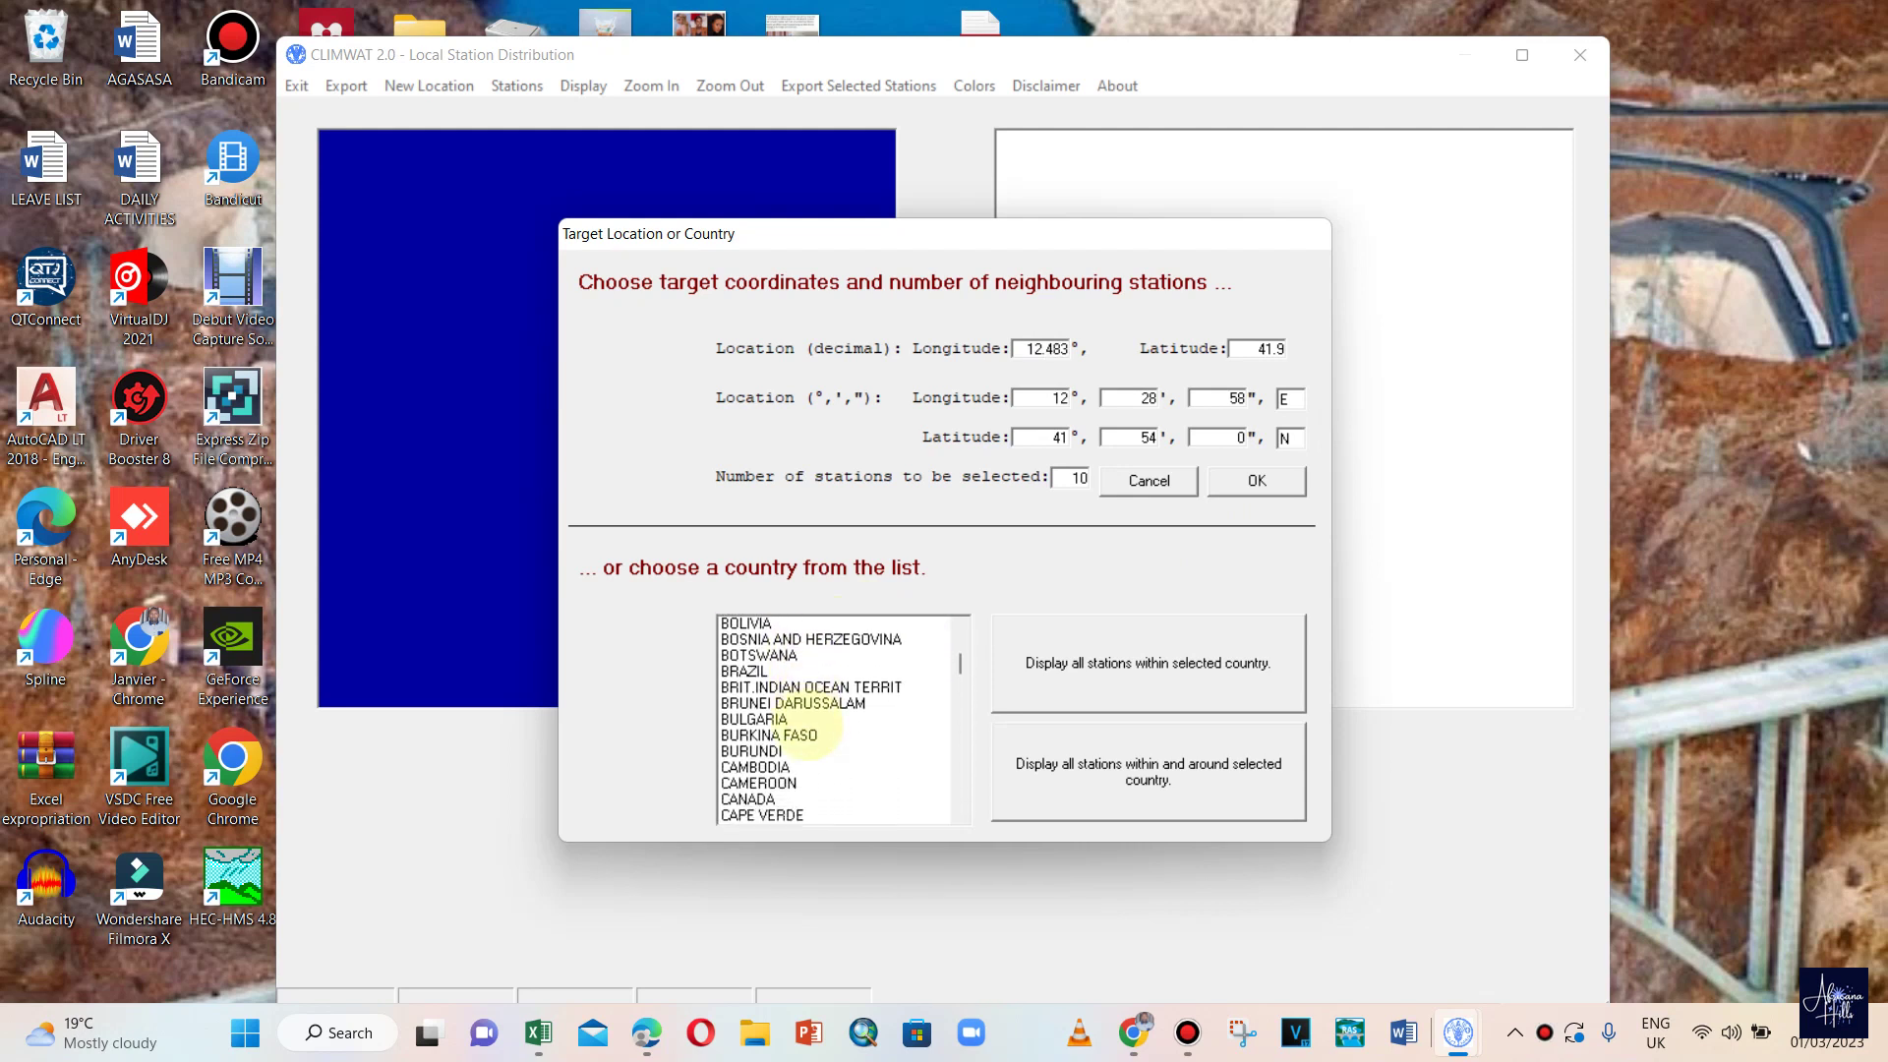
scroll(826, 729, down, 2)
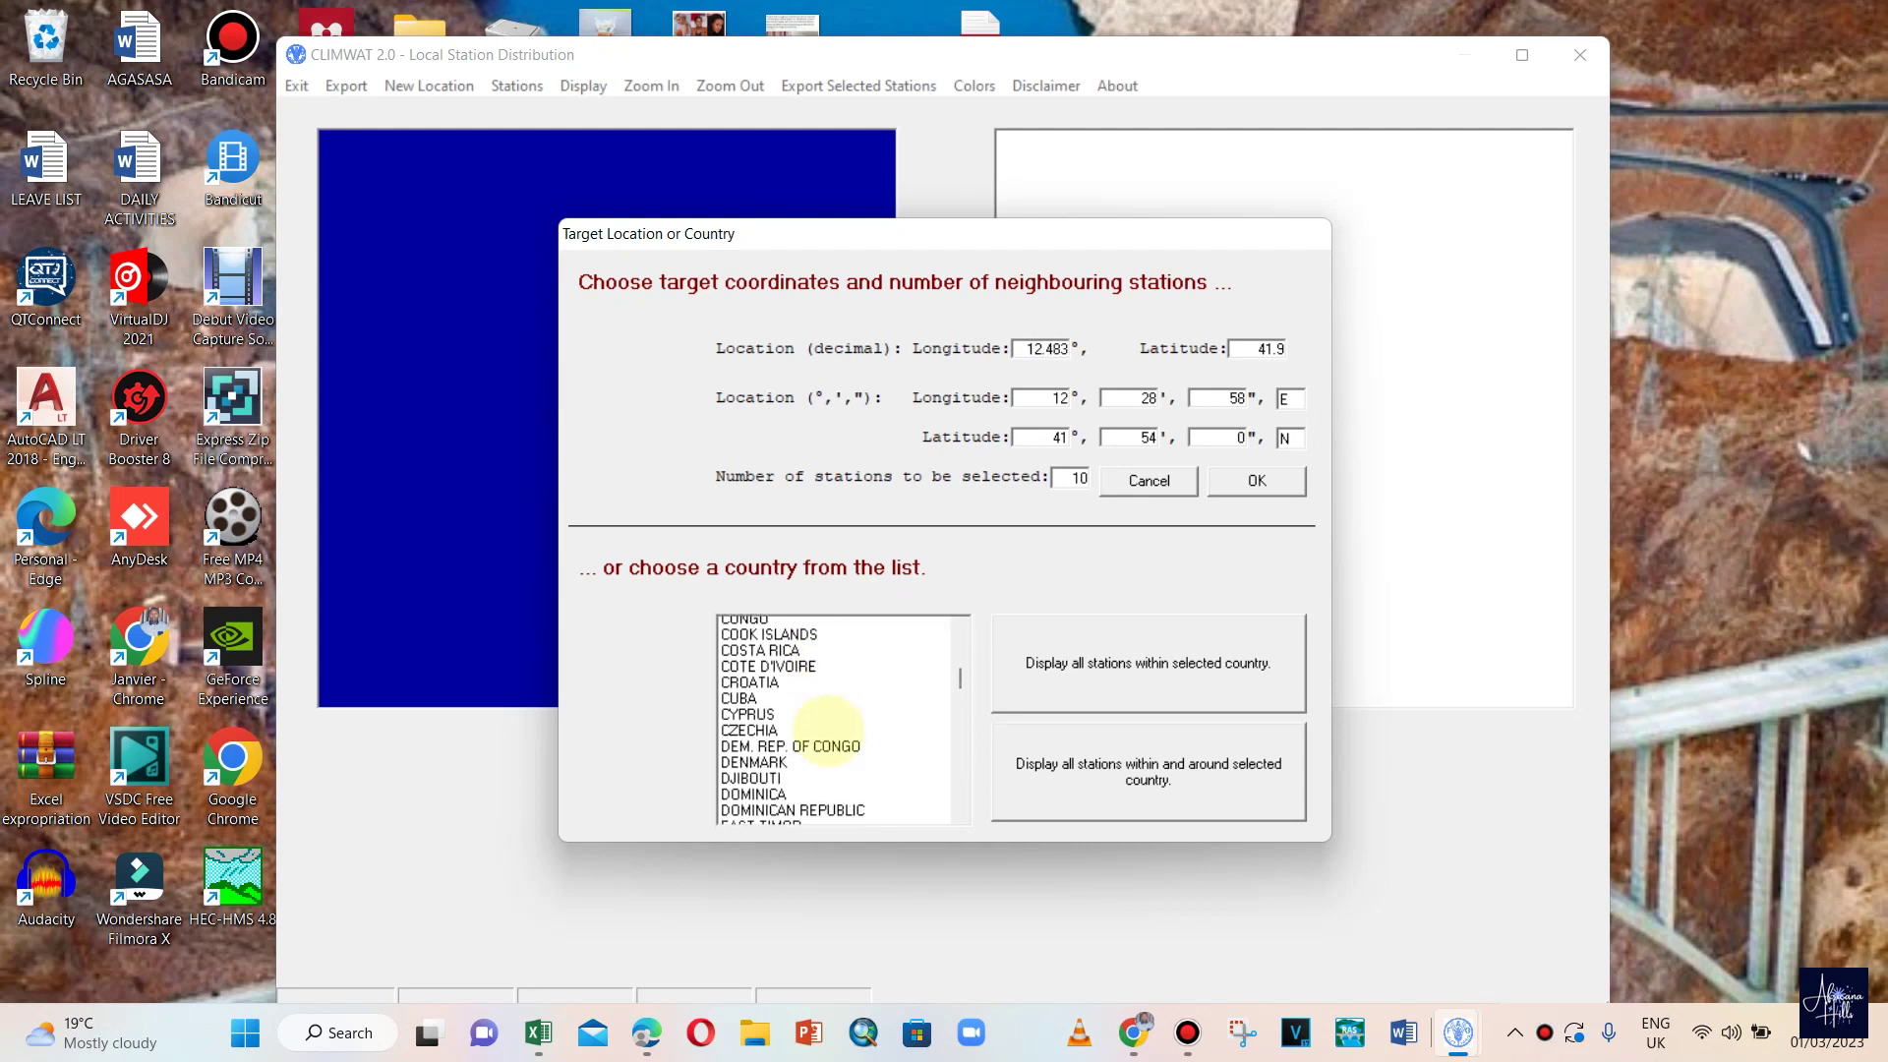
scroll(799, 750, down, 6)
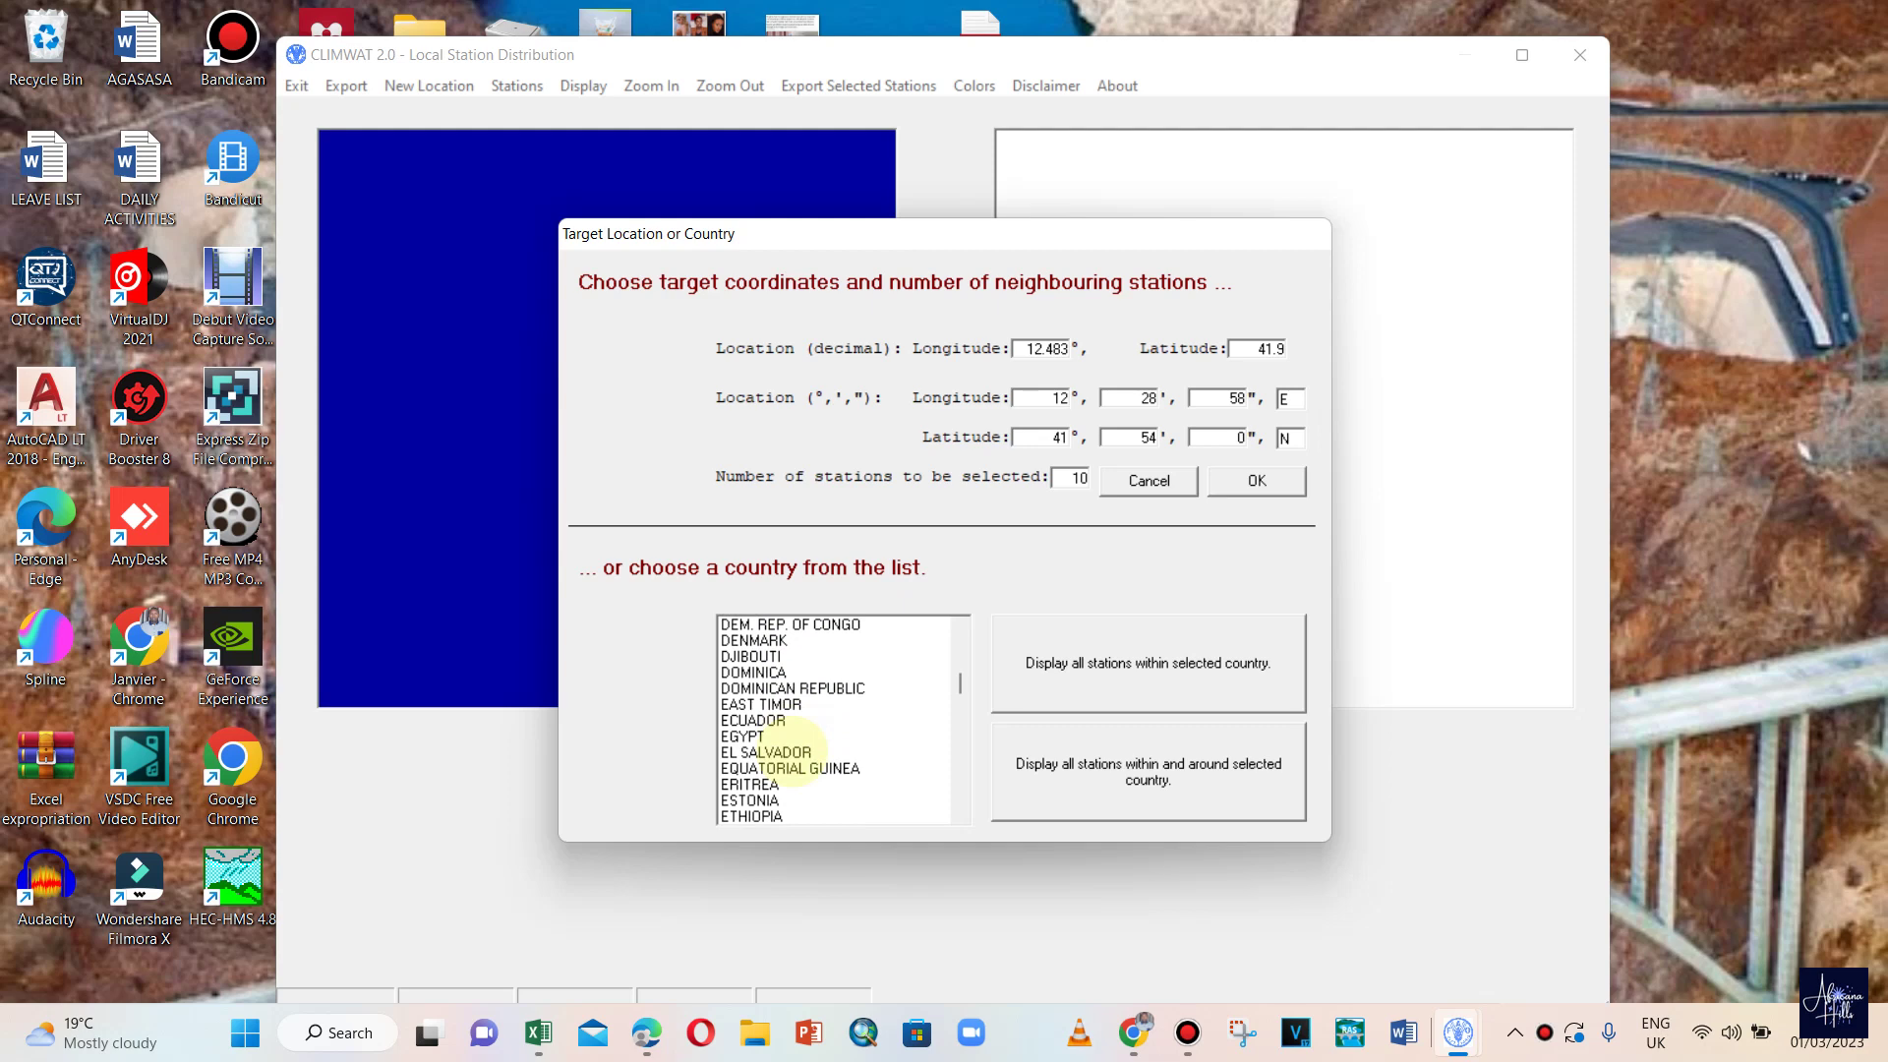
scroll(798, 752, down, 2)
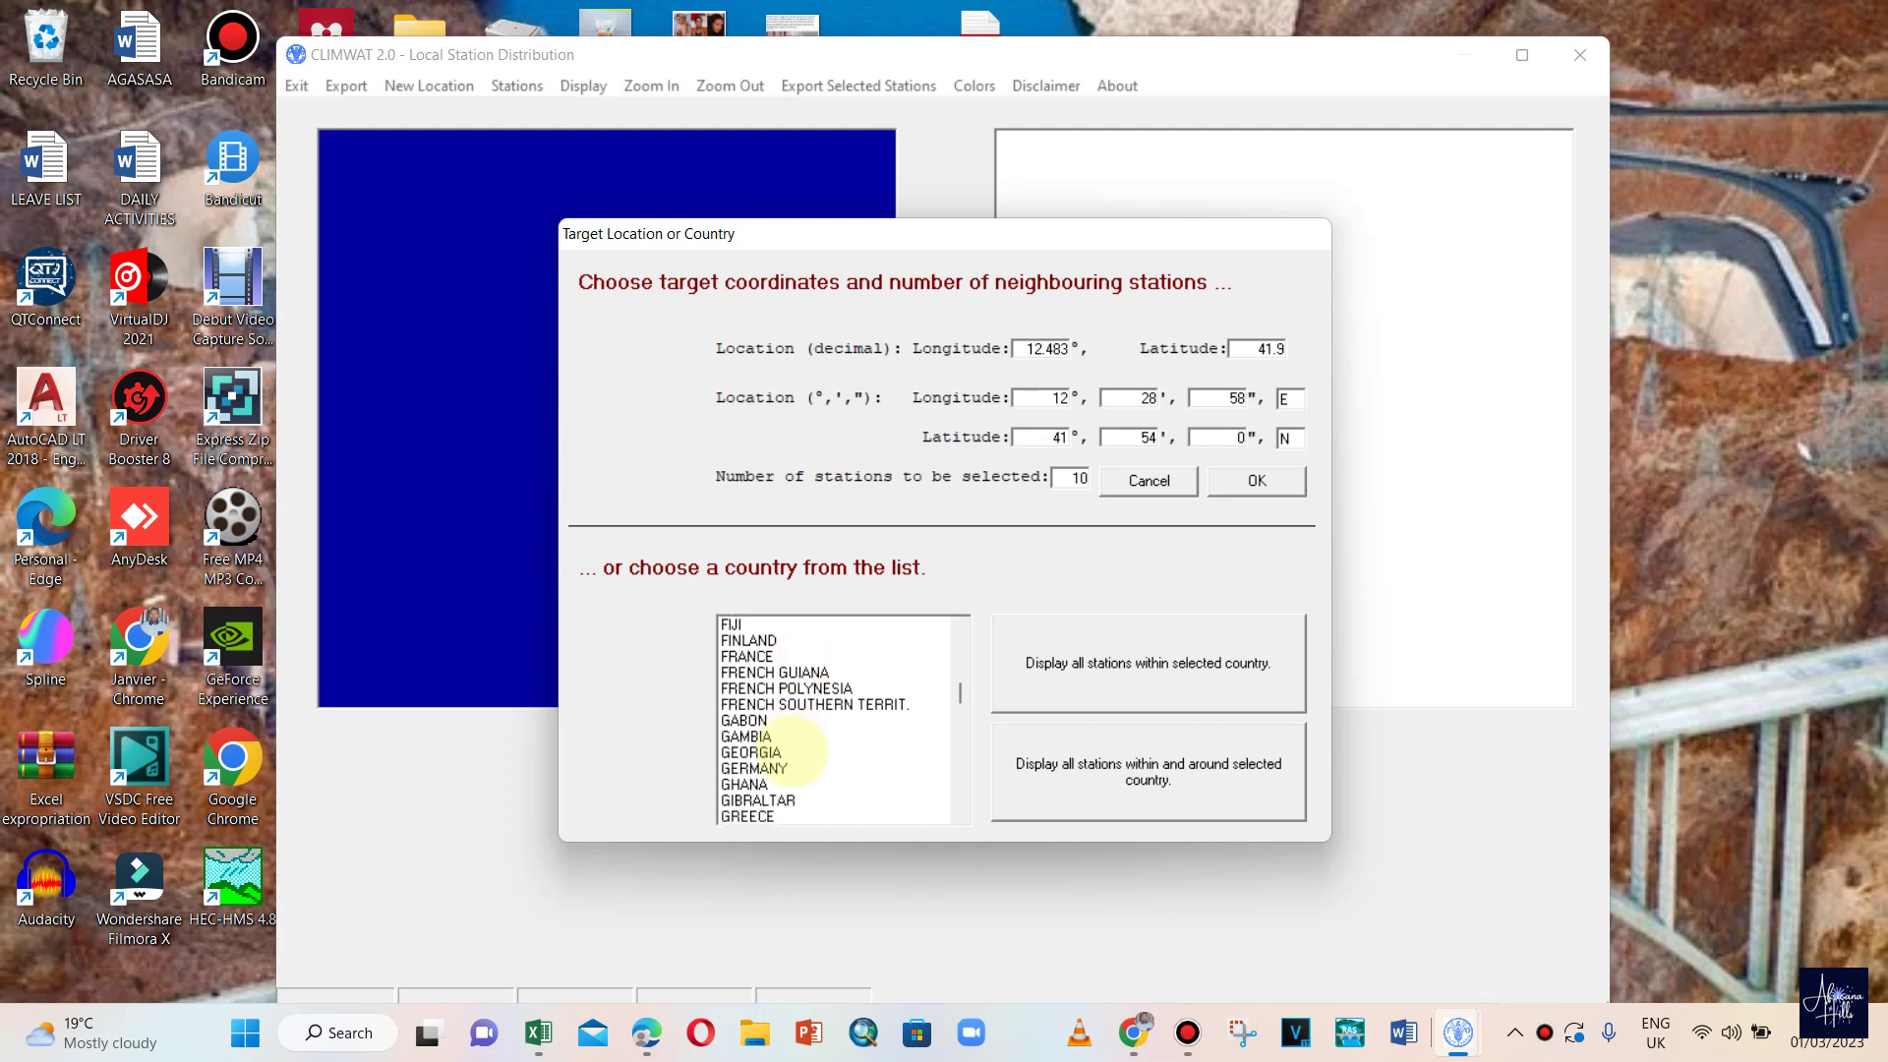
click(744, 672)
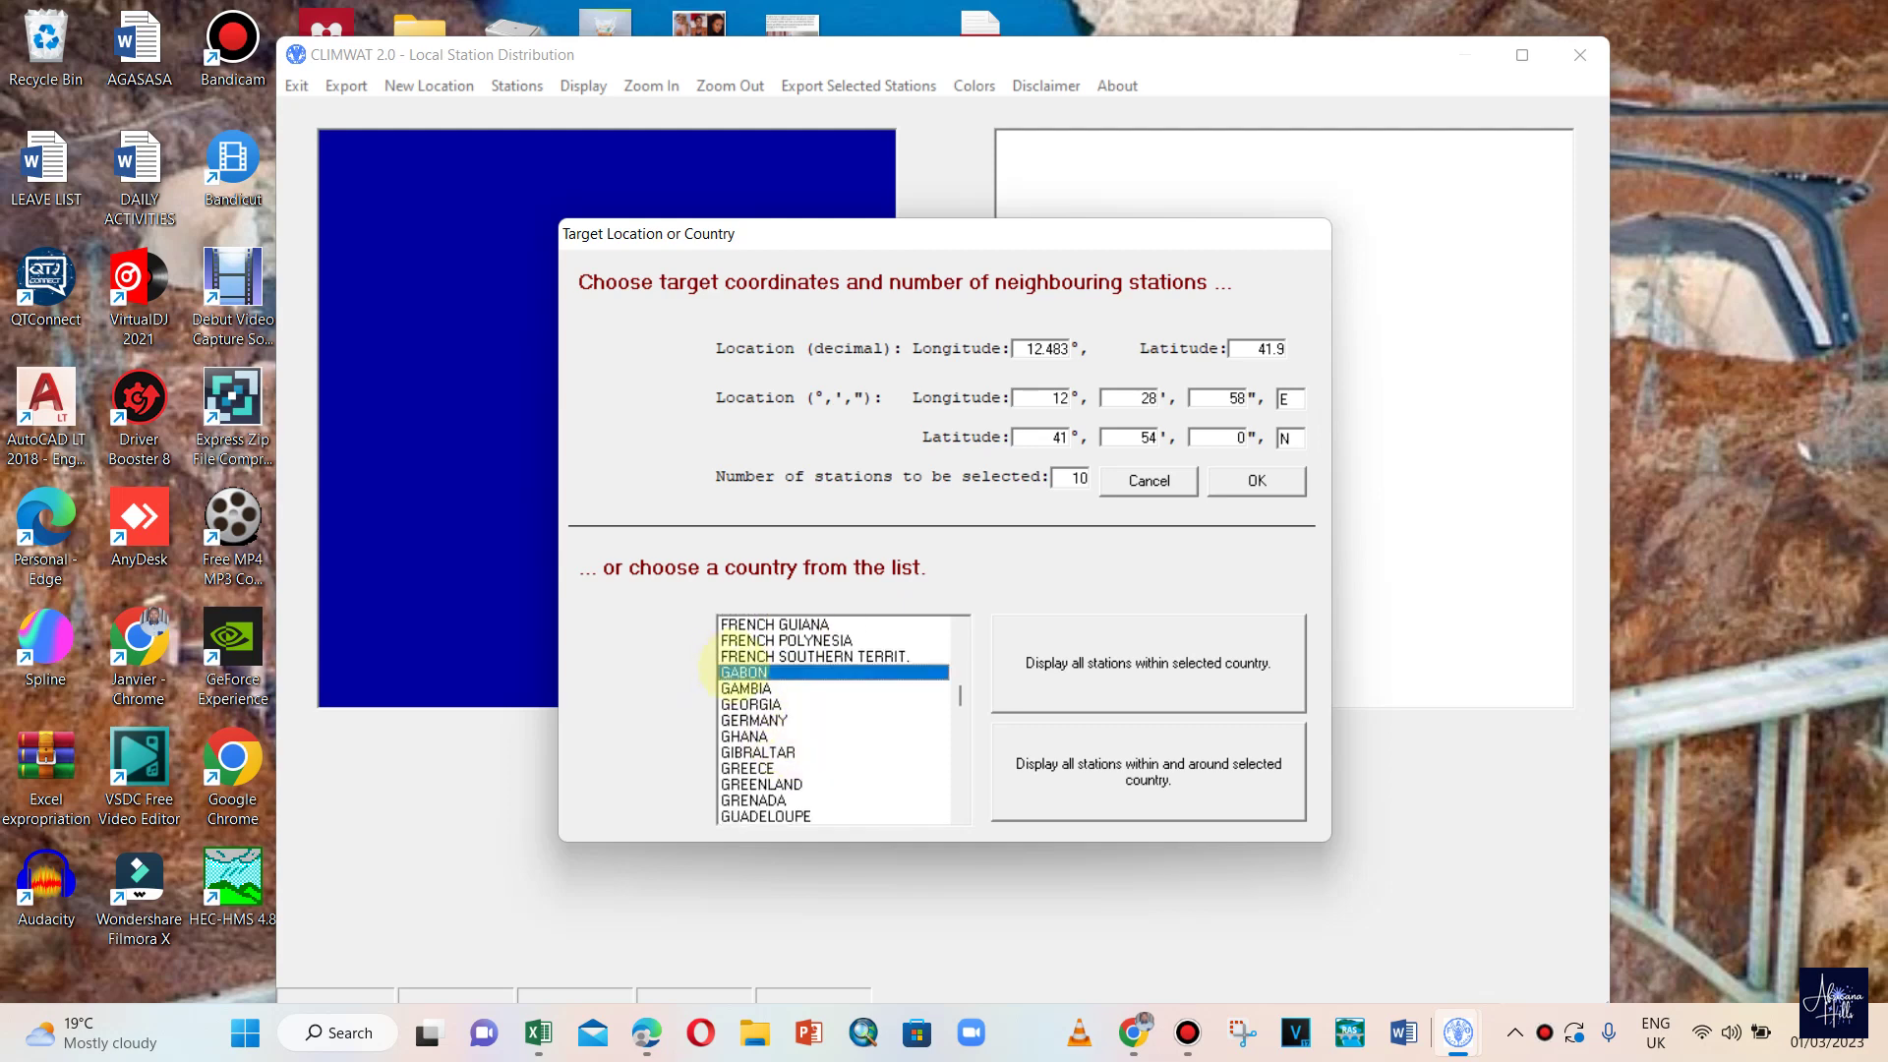
click(1105, 667)
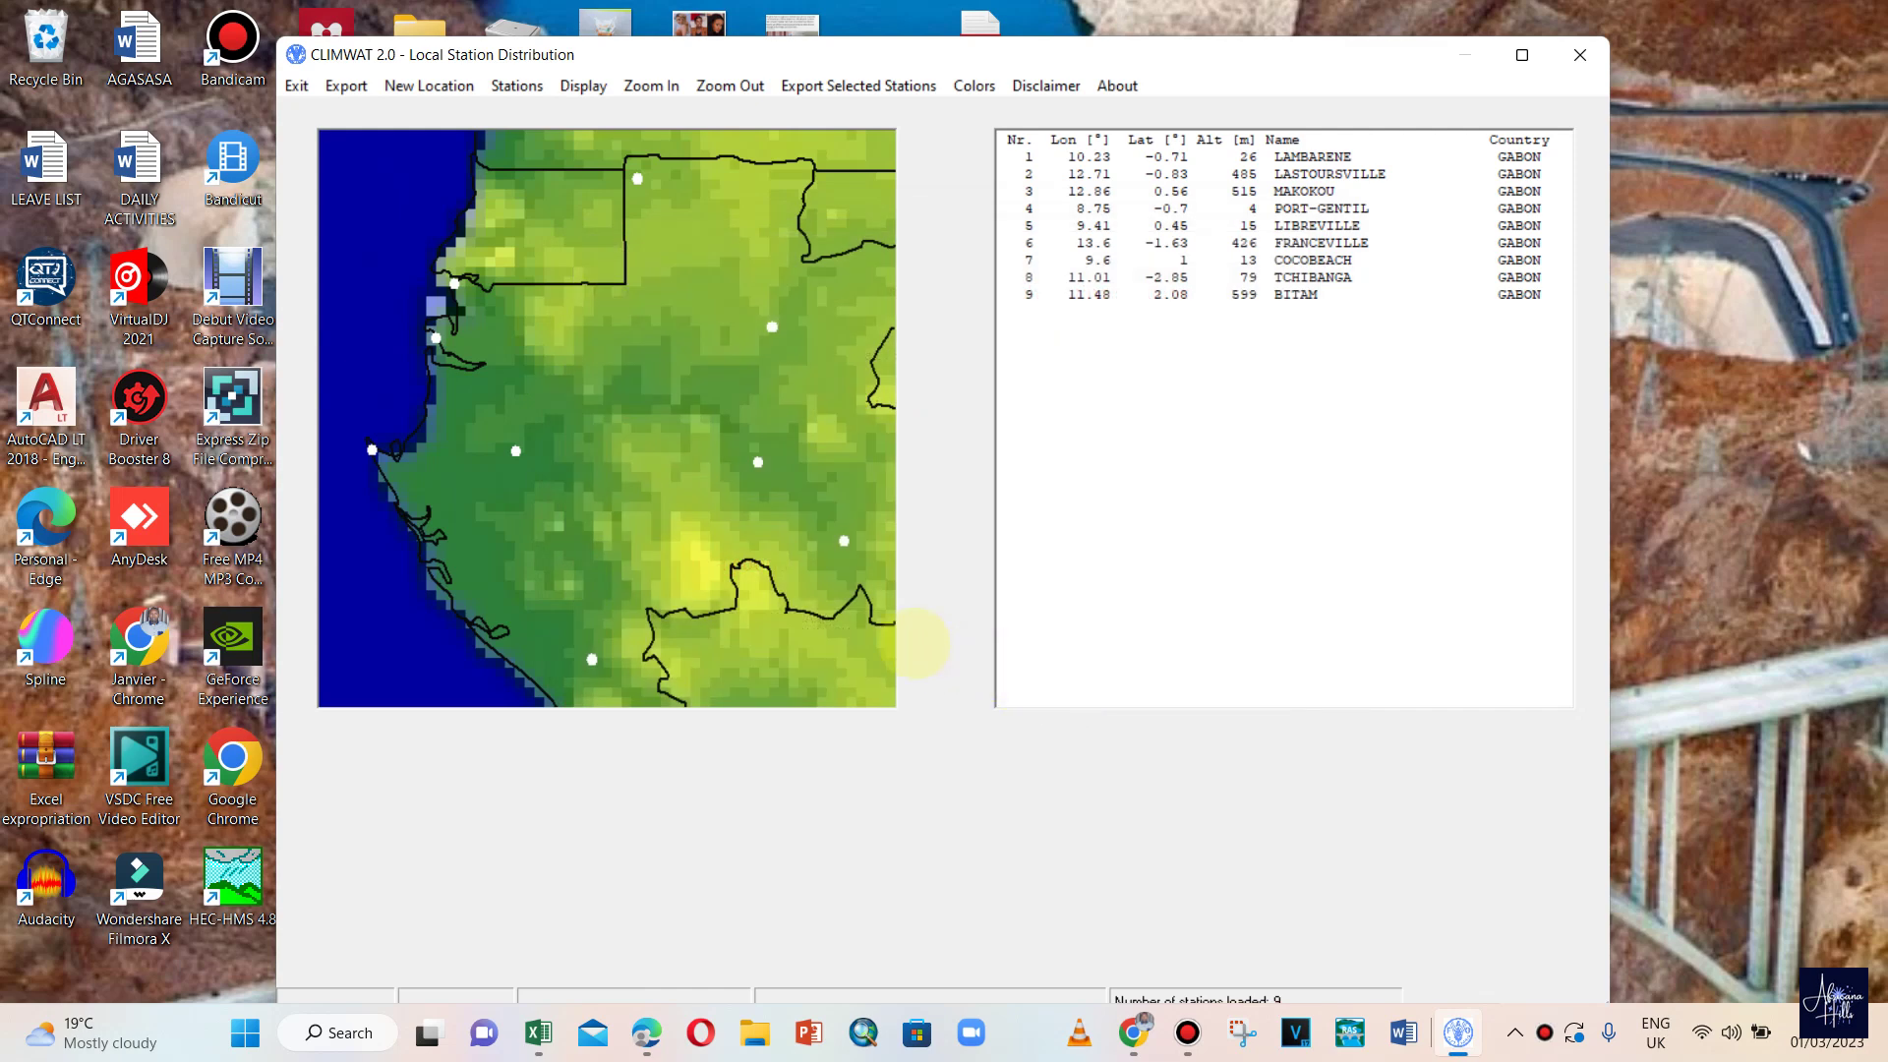
- Locate the PORT-GENTIL, MAKOKOU and LASTOURSVILLE stations on the map, leaving only LASTOURSVILLE selected
click(1328, 208)
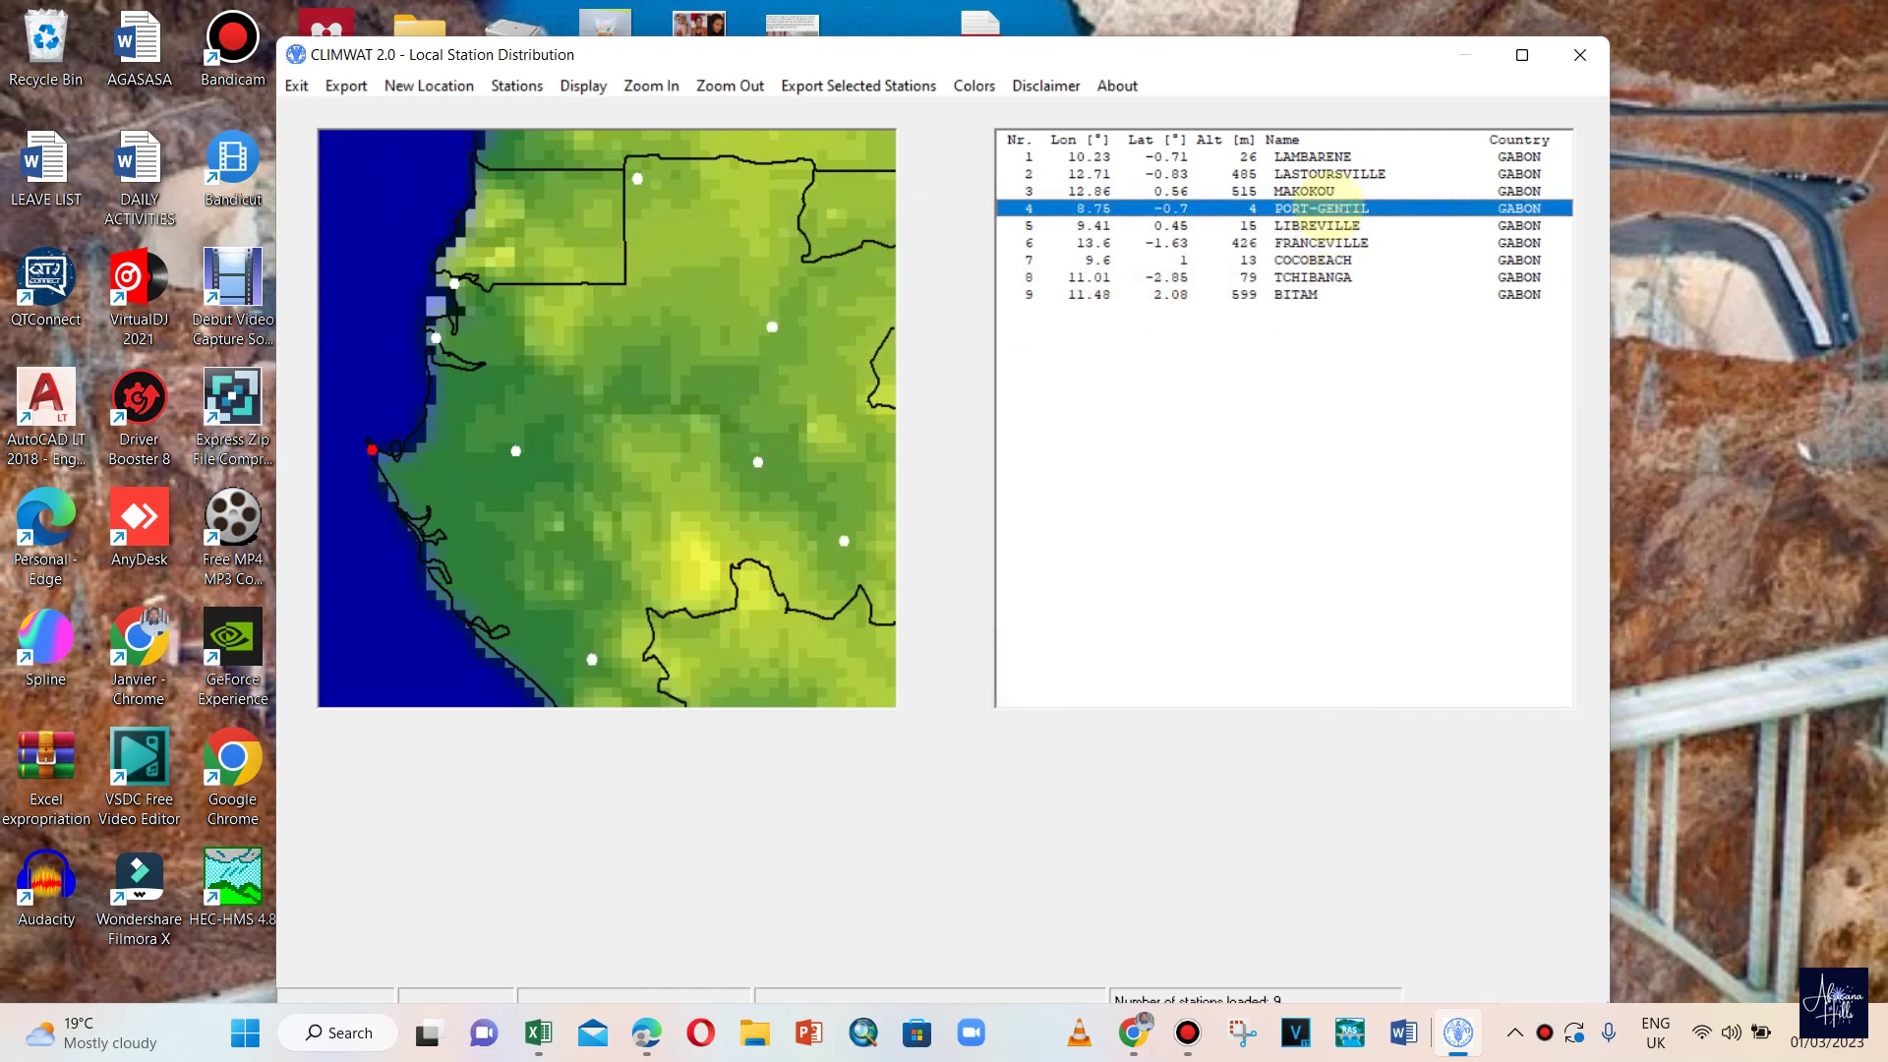
click(1300, 191)
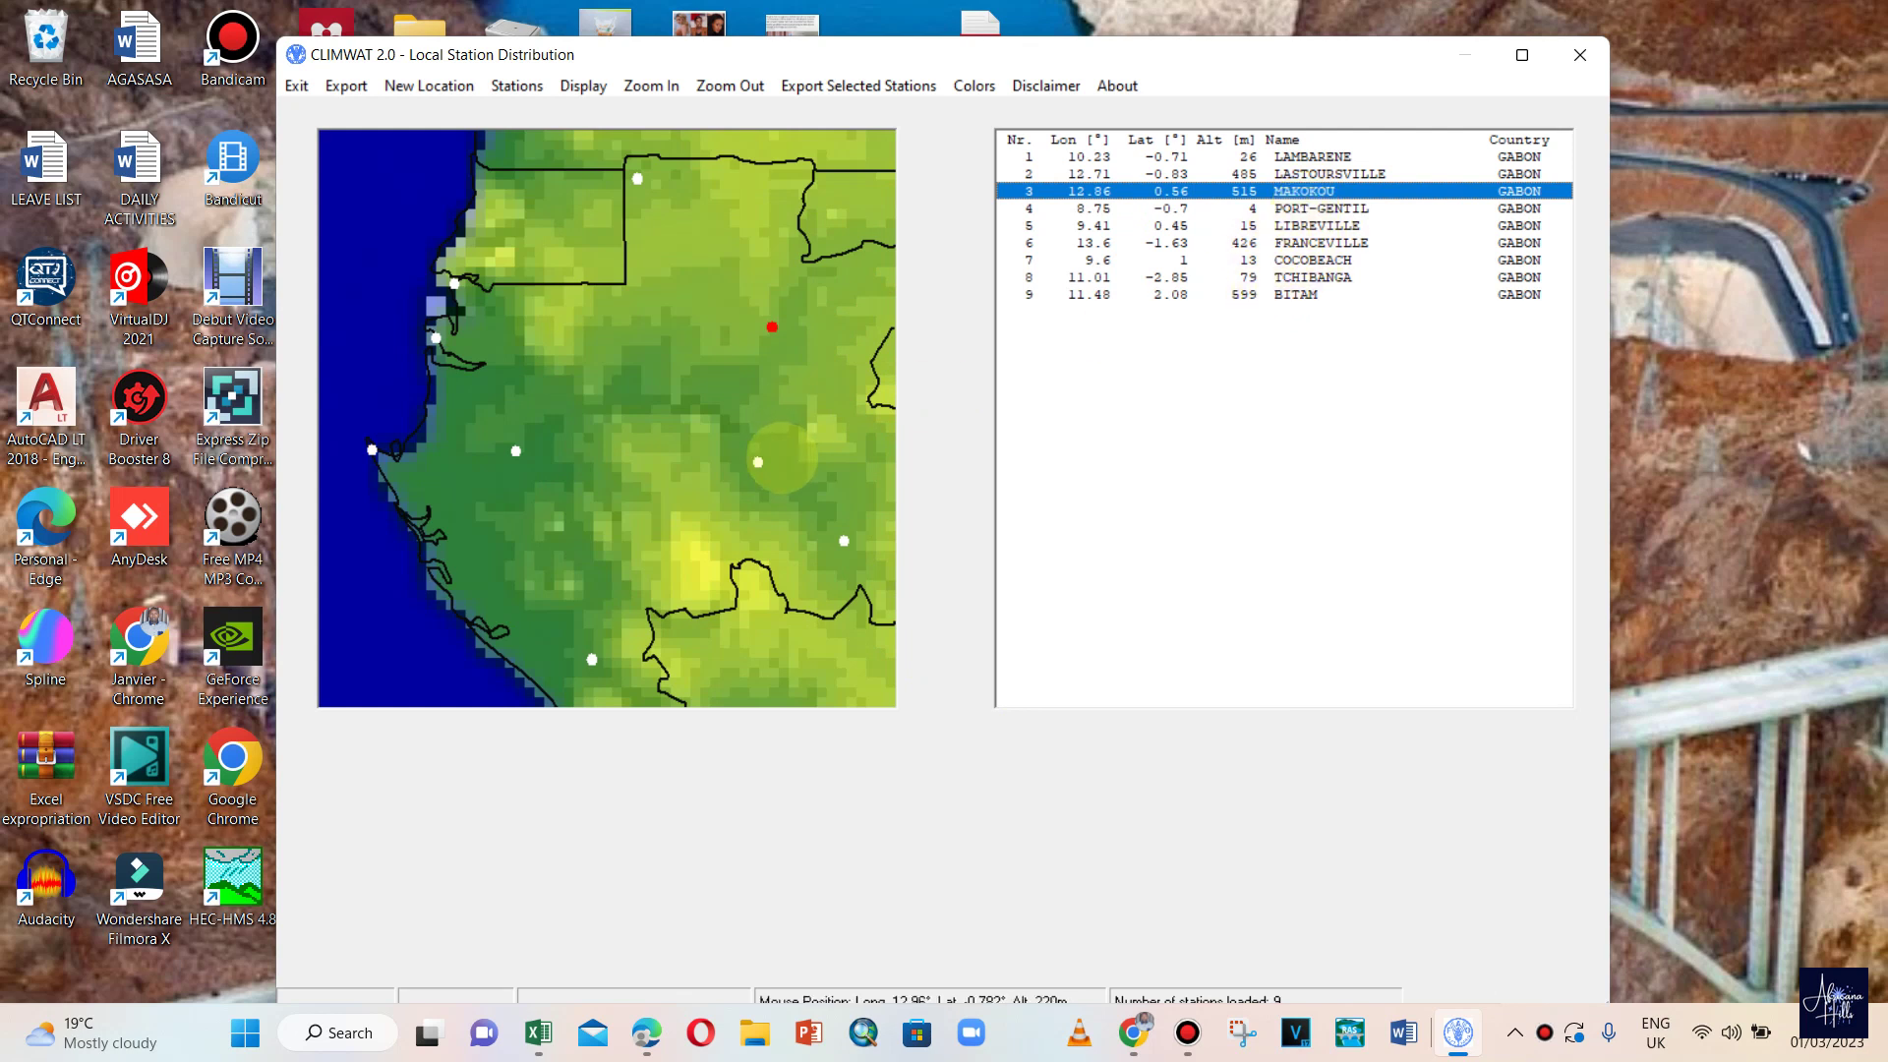
click(757, 461)
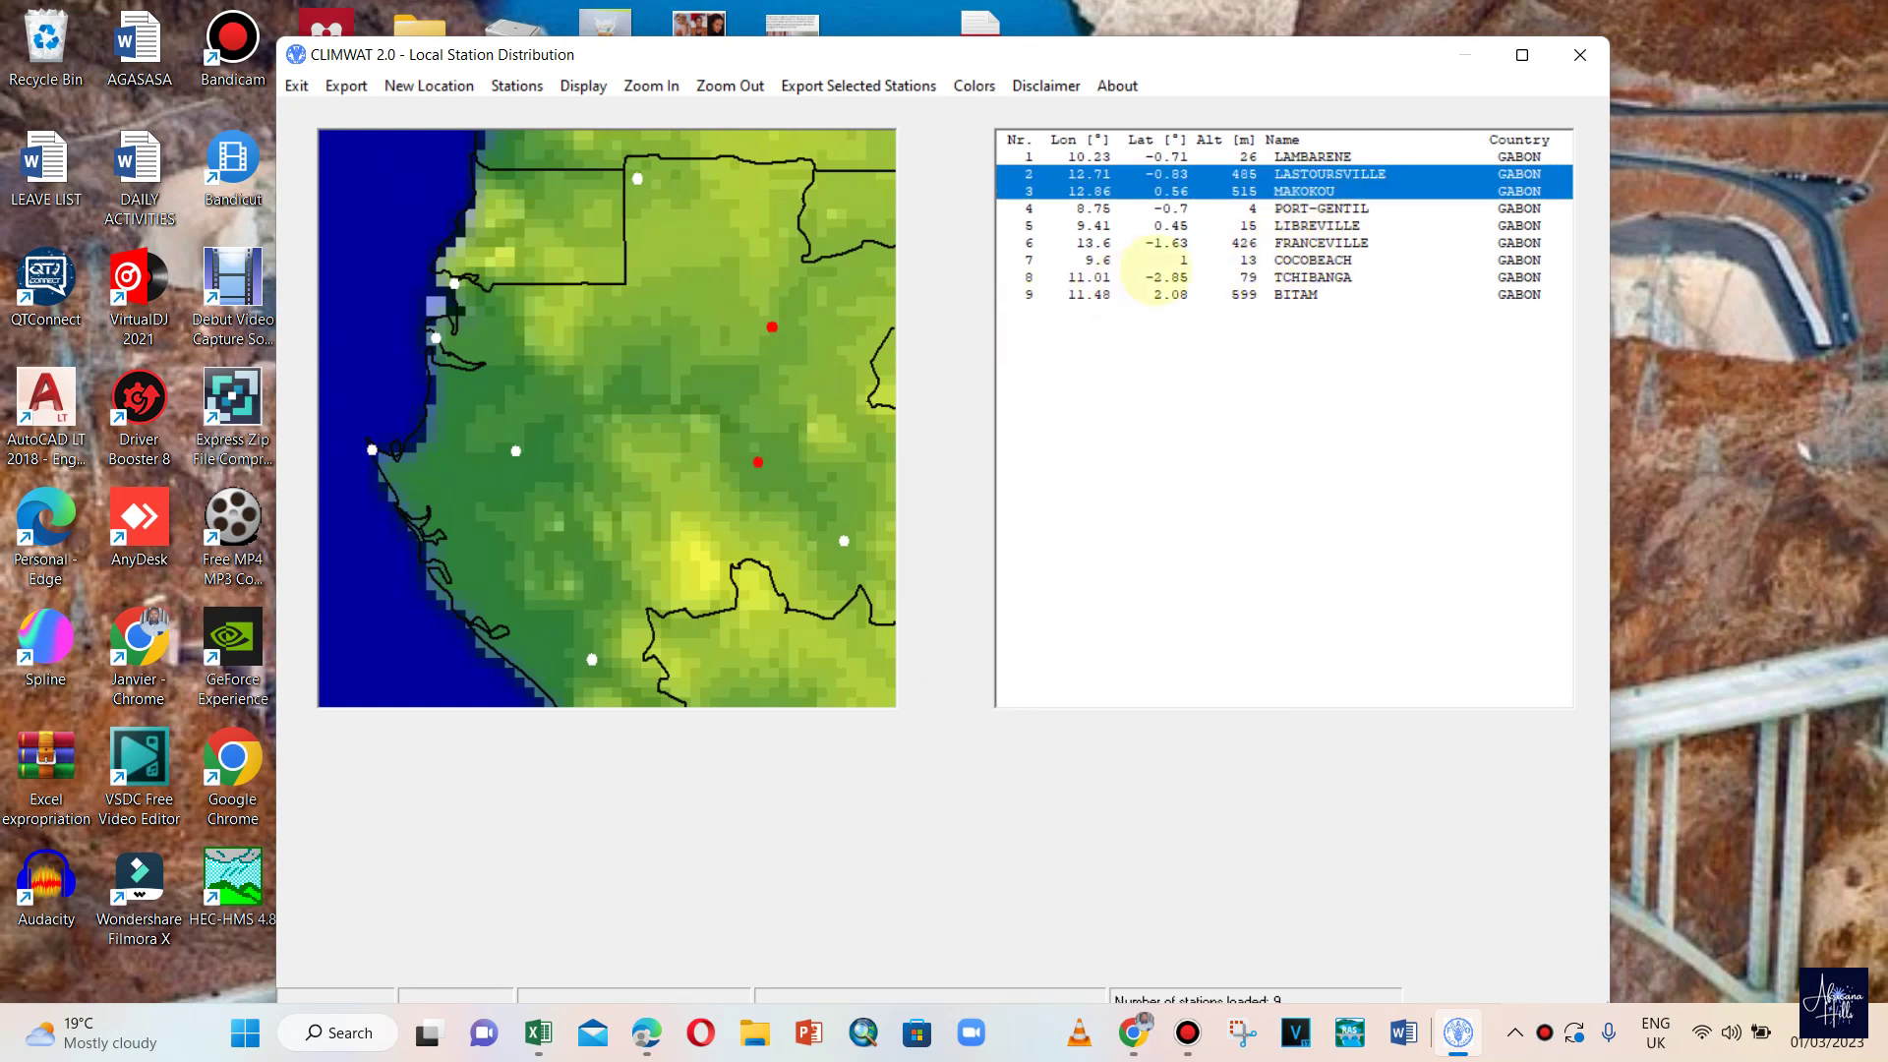
click(1323, 173)
click(1326, 173)
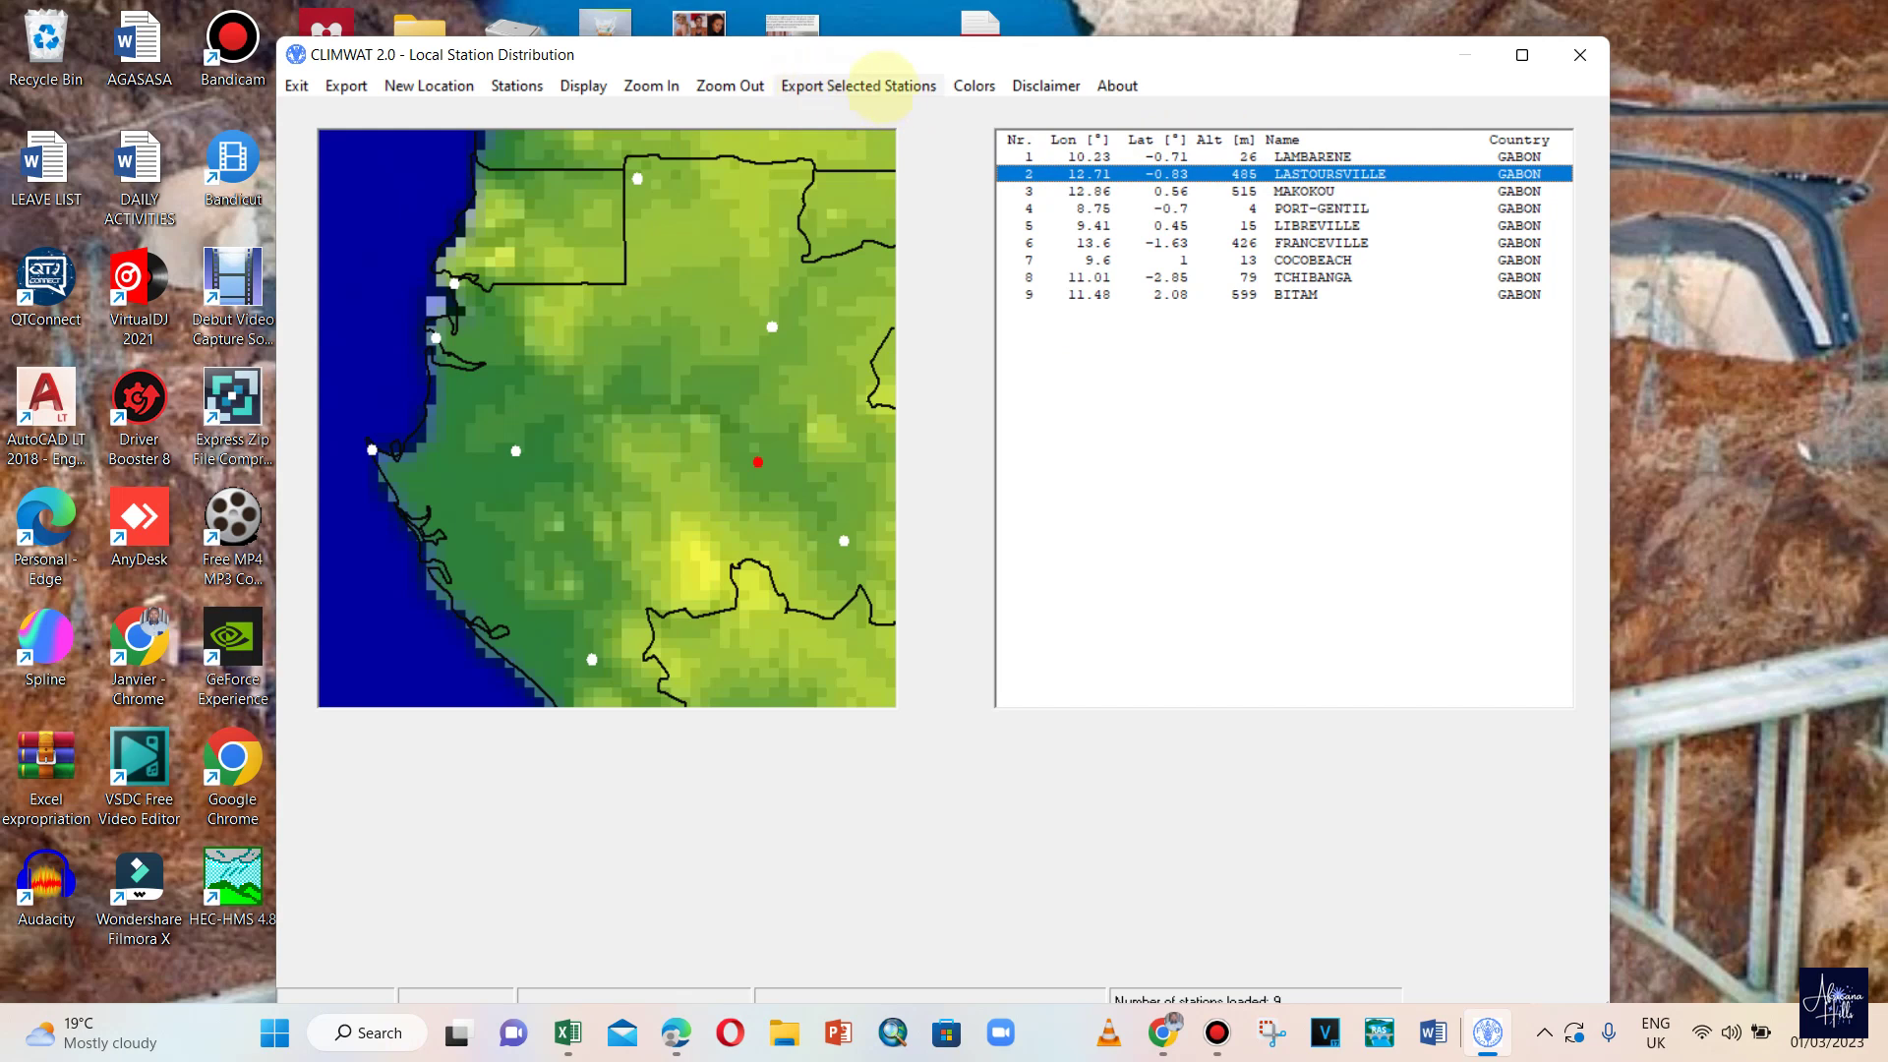
- Start exporting the selected station and create a destination subfolder named GABON LASTOURSVILLE inside the CLIMWAT 2.0 for CROPWAT V2.0 folder
click(885, 85)
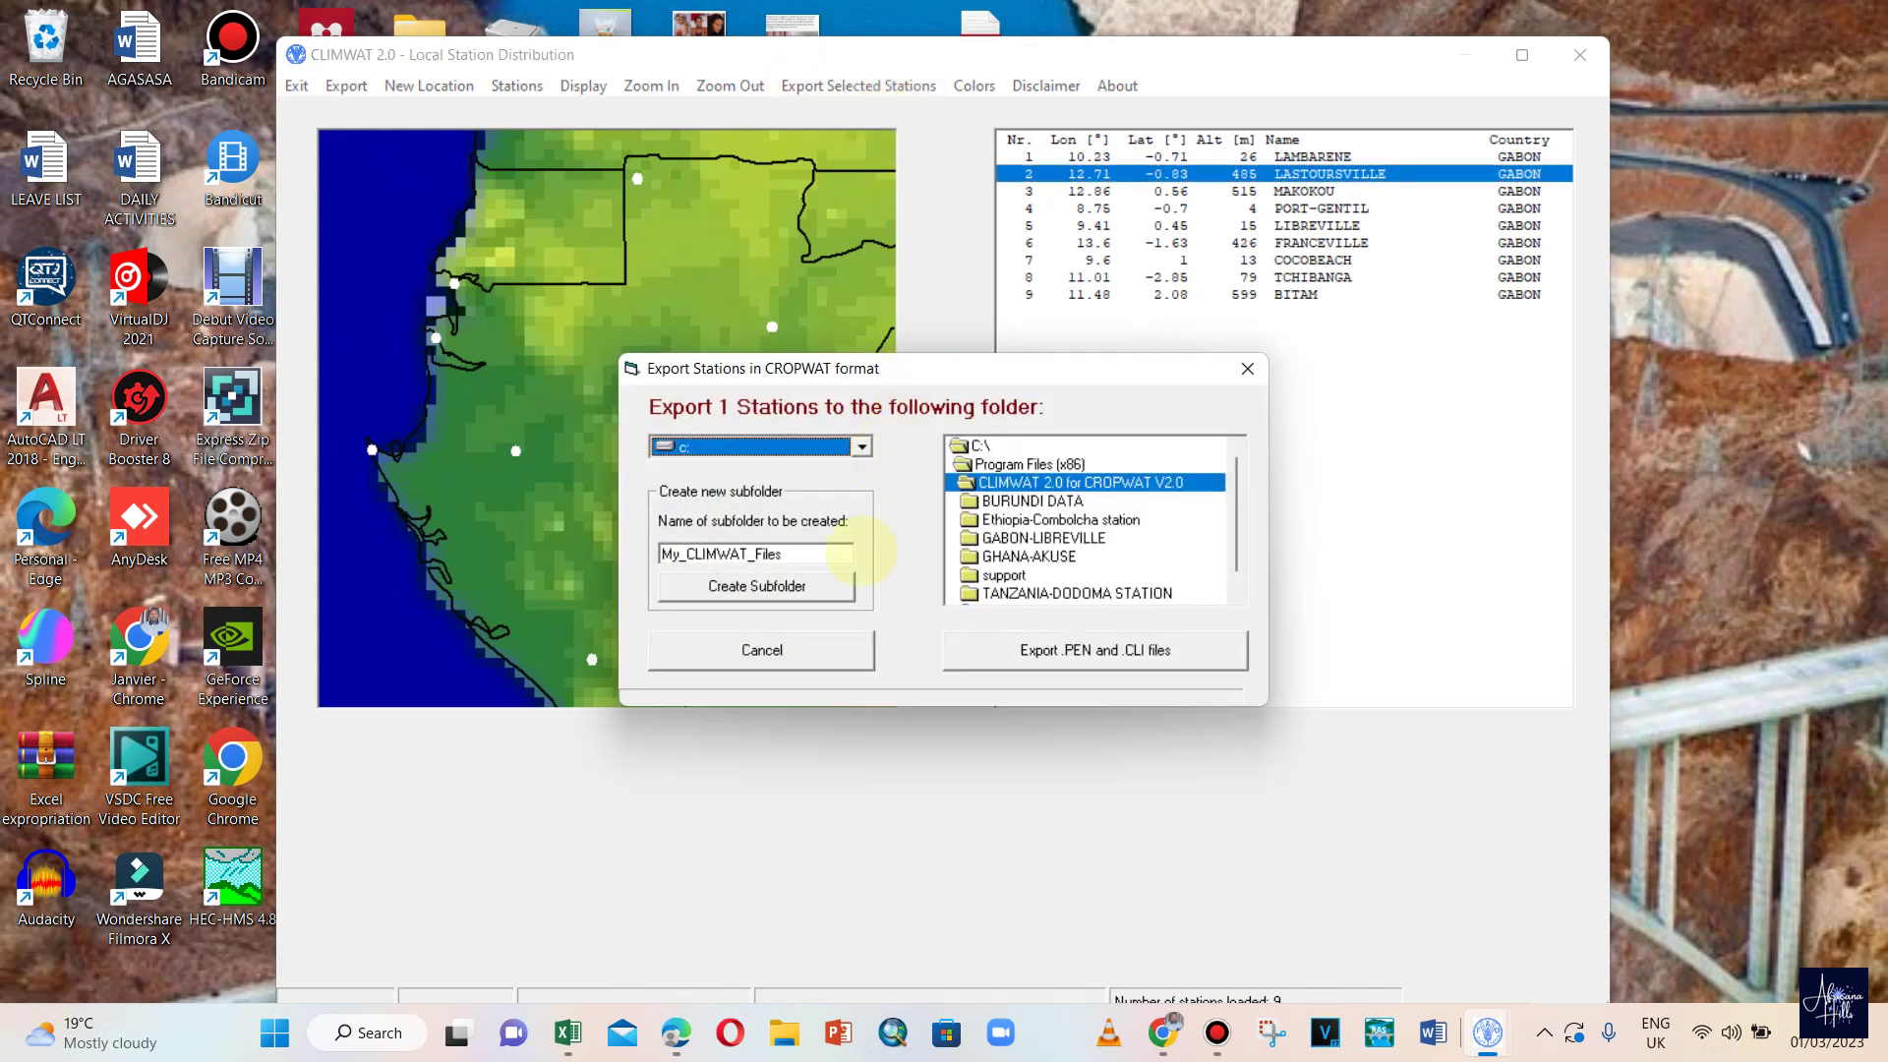
click(786, 553)
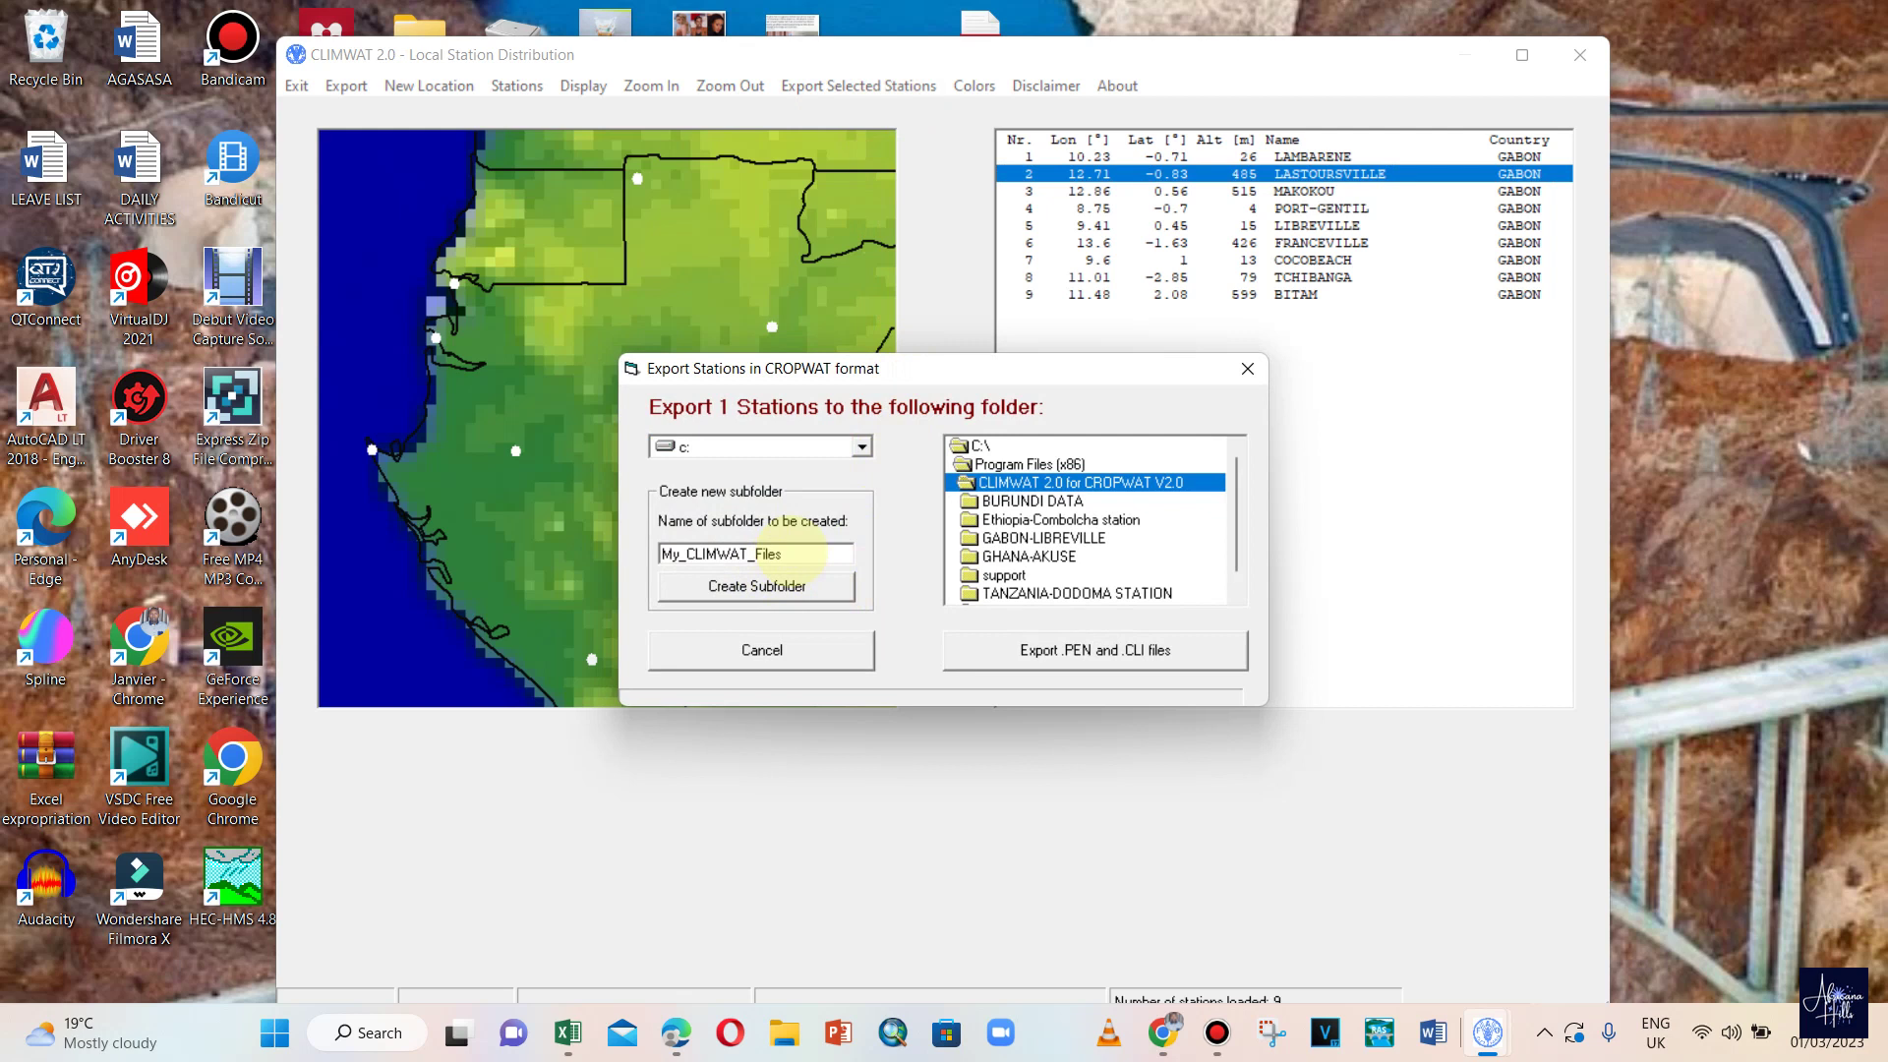
drag(787, 554, 619, 547)
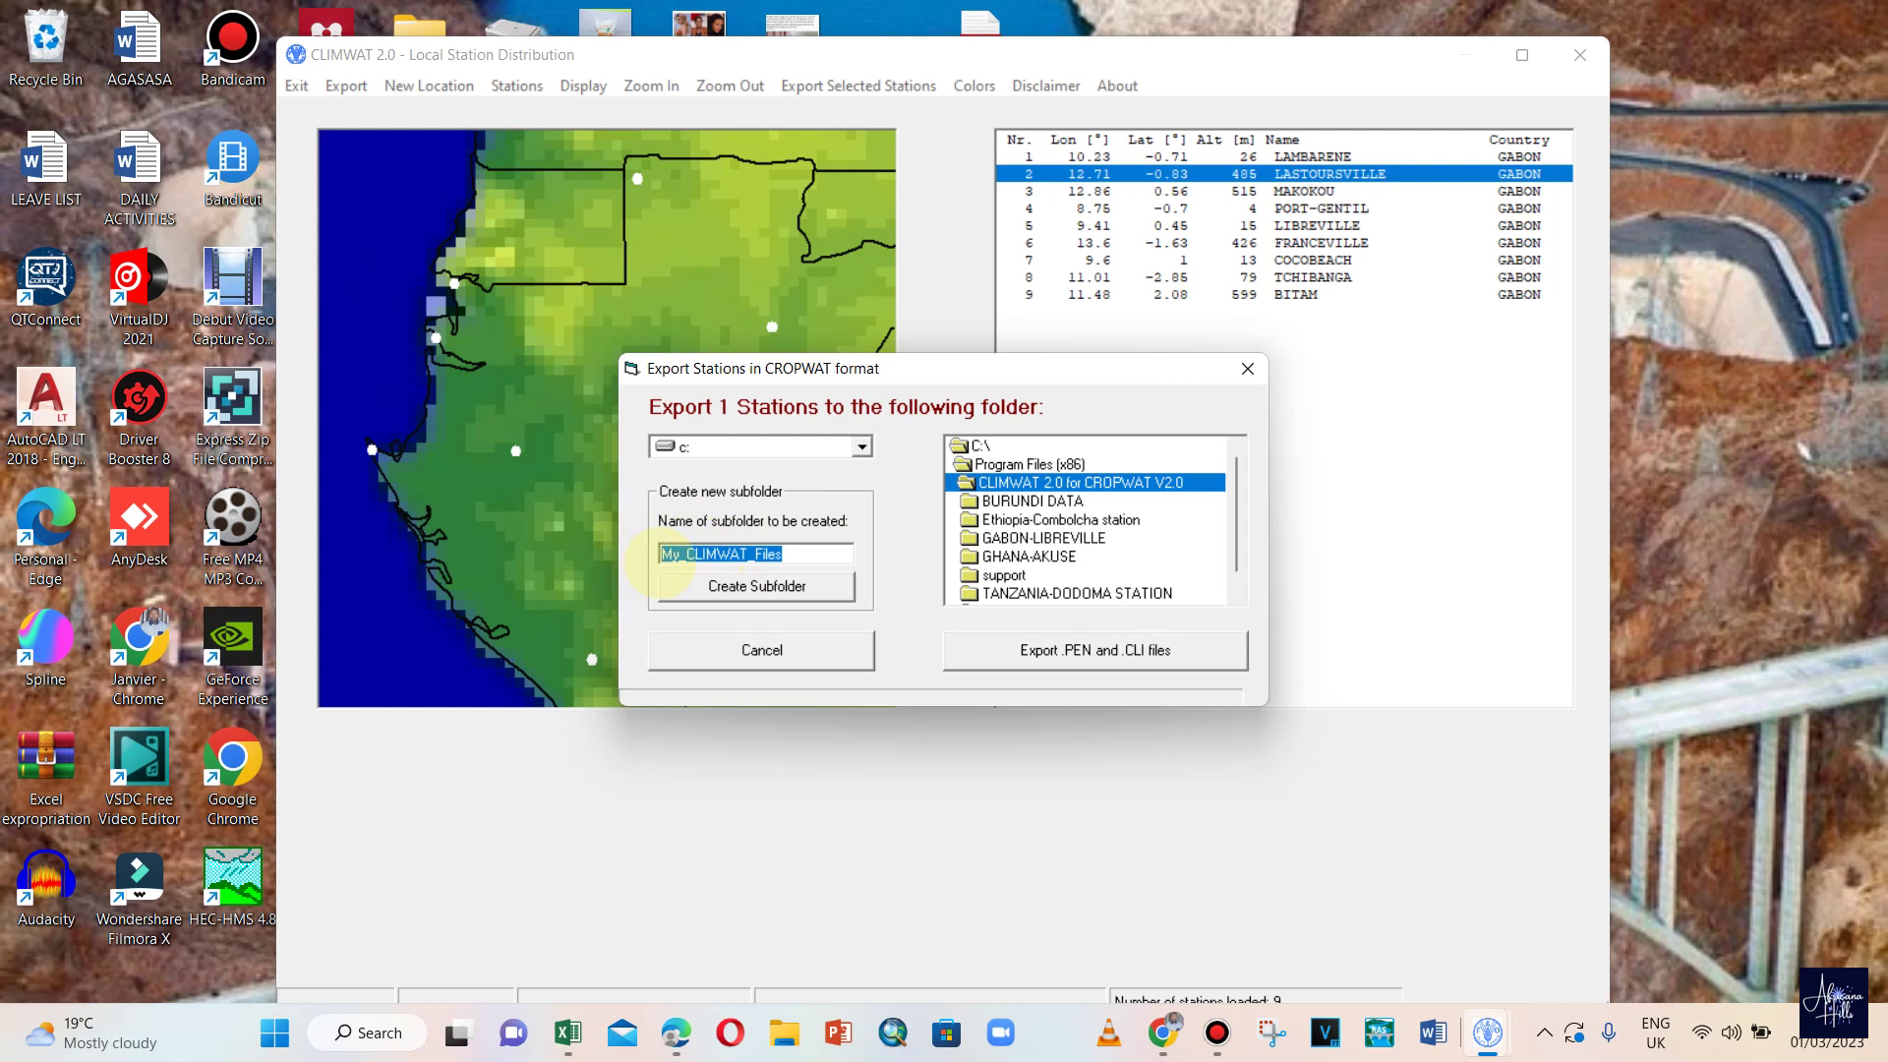
key(Caps_Lock)
text(GA)
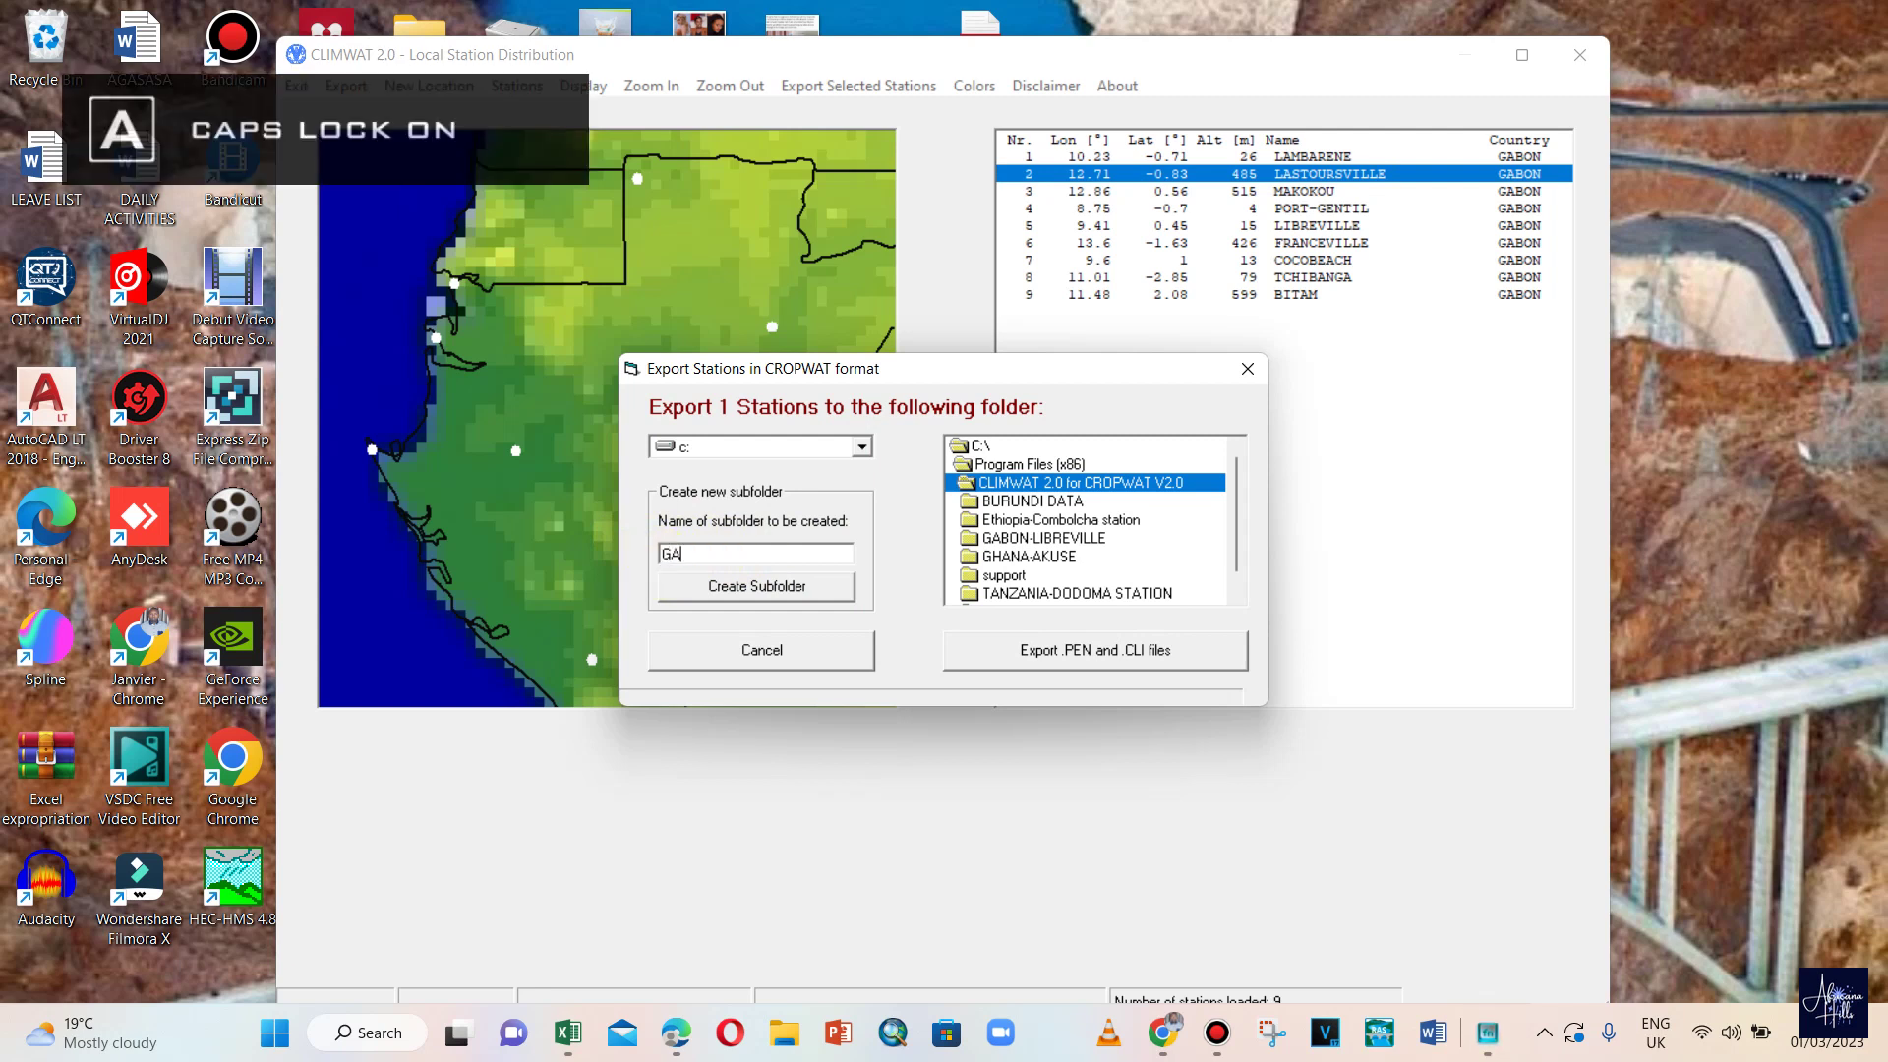
text(BON)
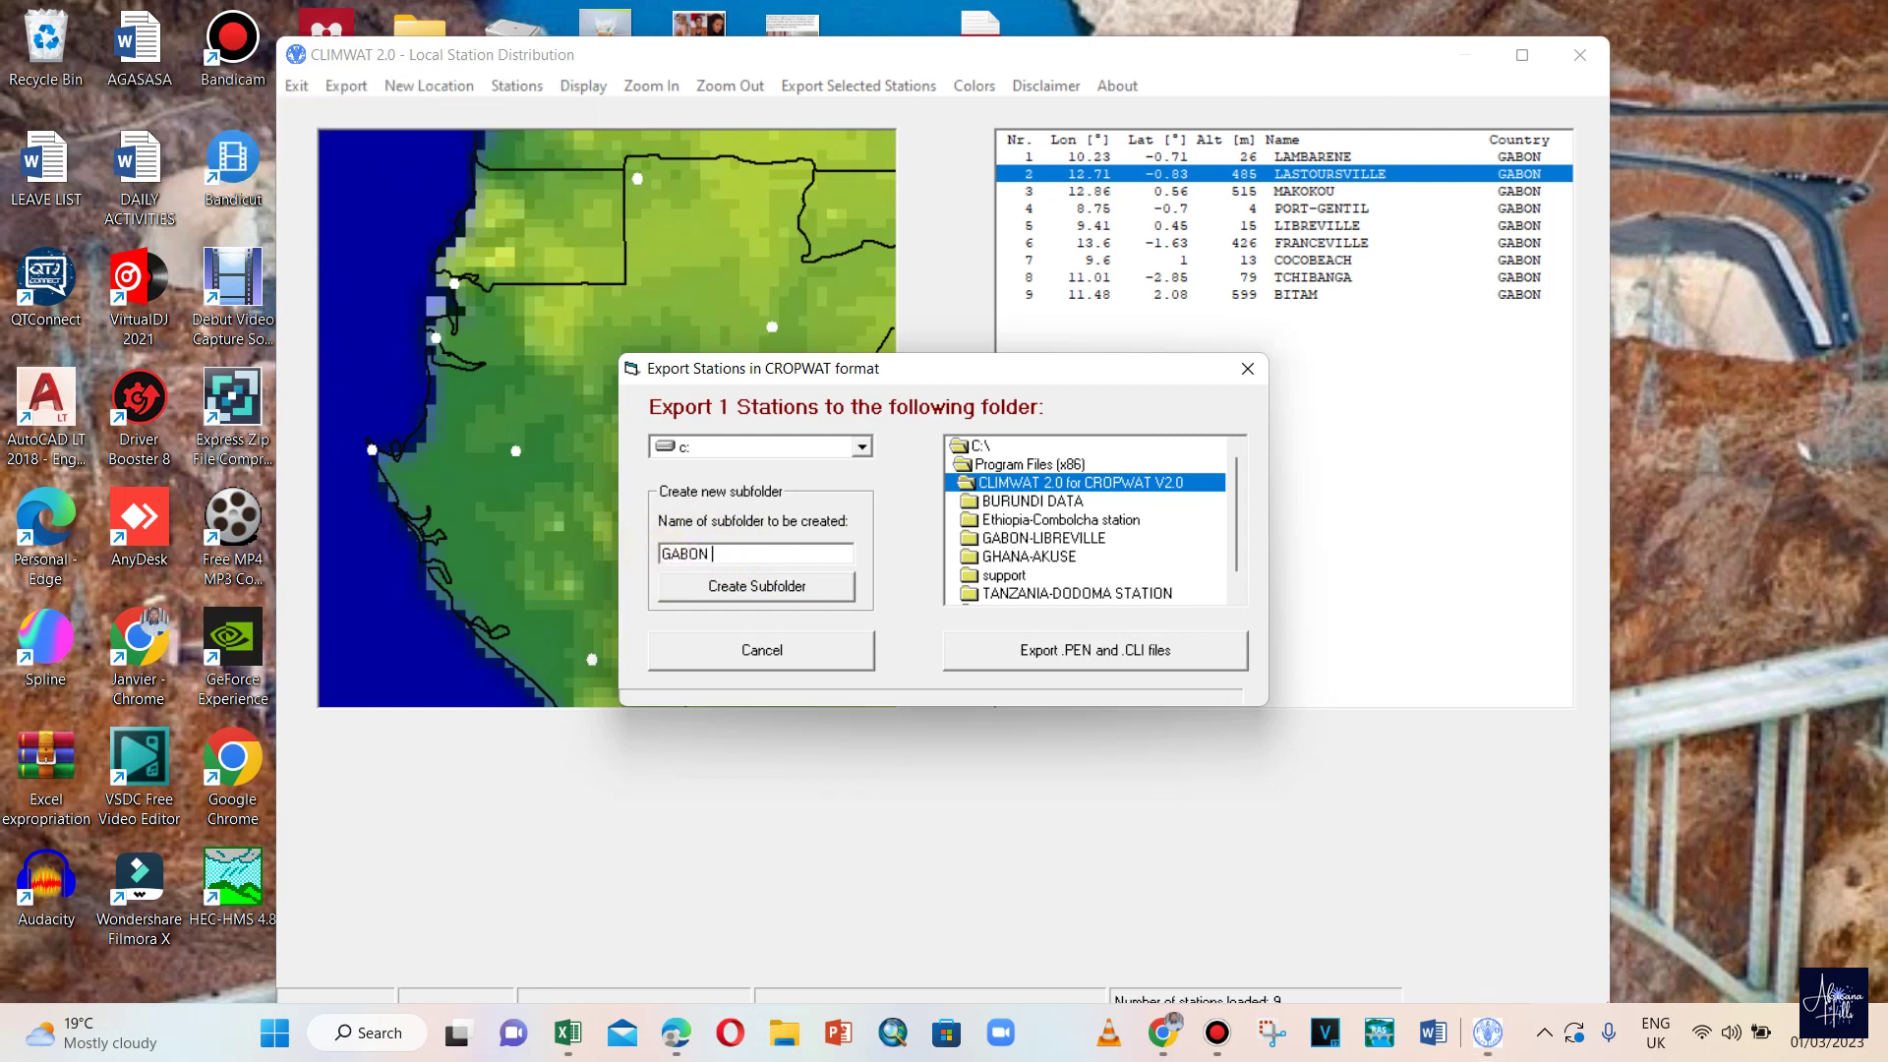
text( LAST)
text(OUT)
text(RSVILLE)
click(808, 590)
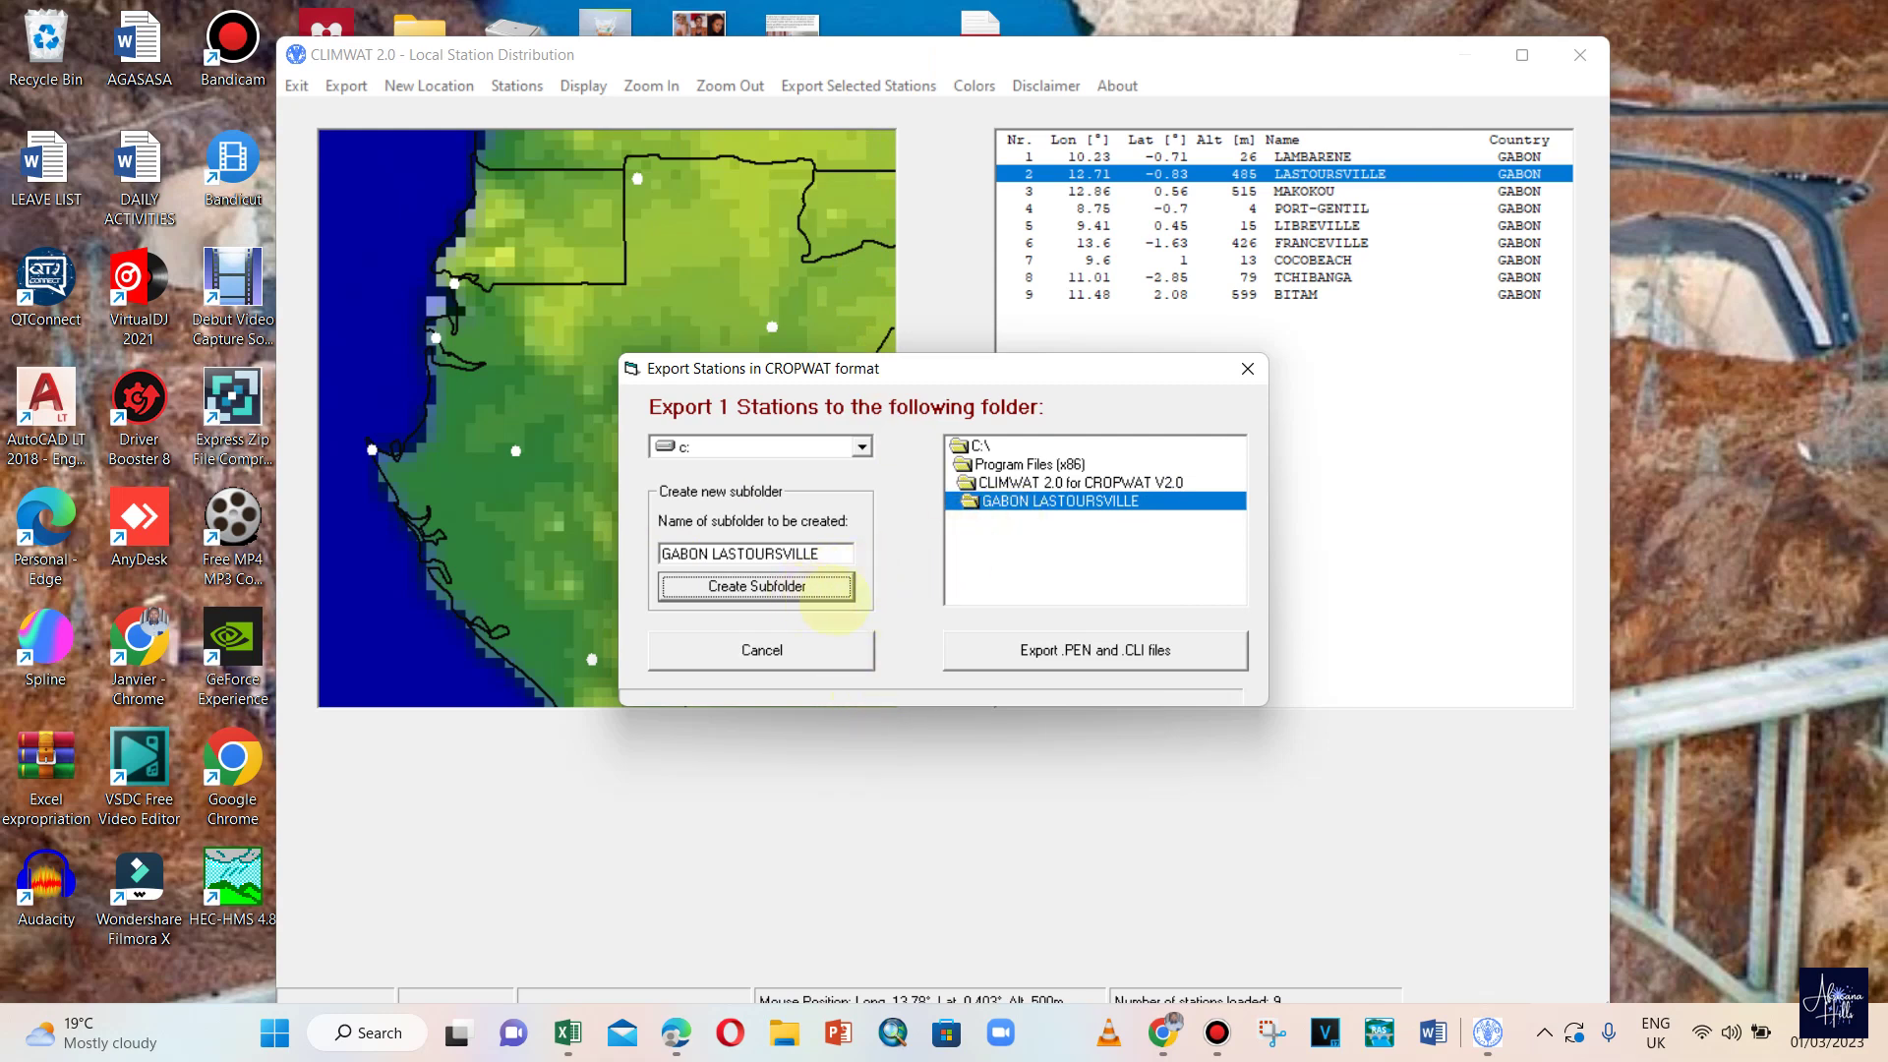
- Export the station's .PEN and .CLI files to the new subfolder and close CLIMWAT 2.0
click(1096, 652)
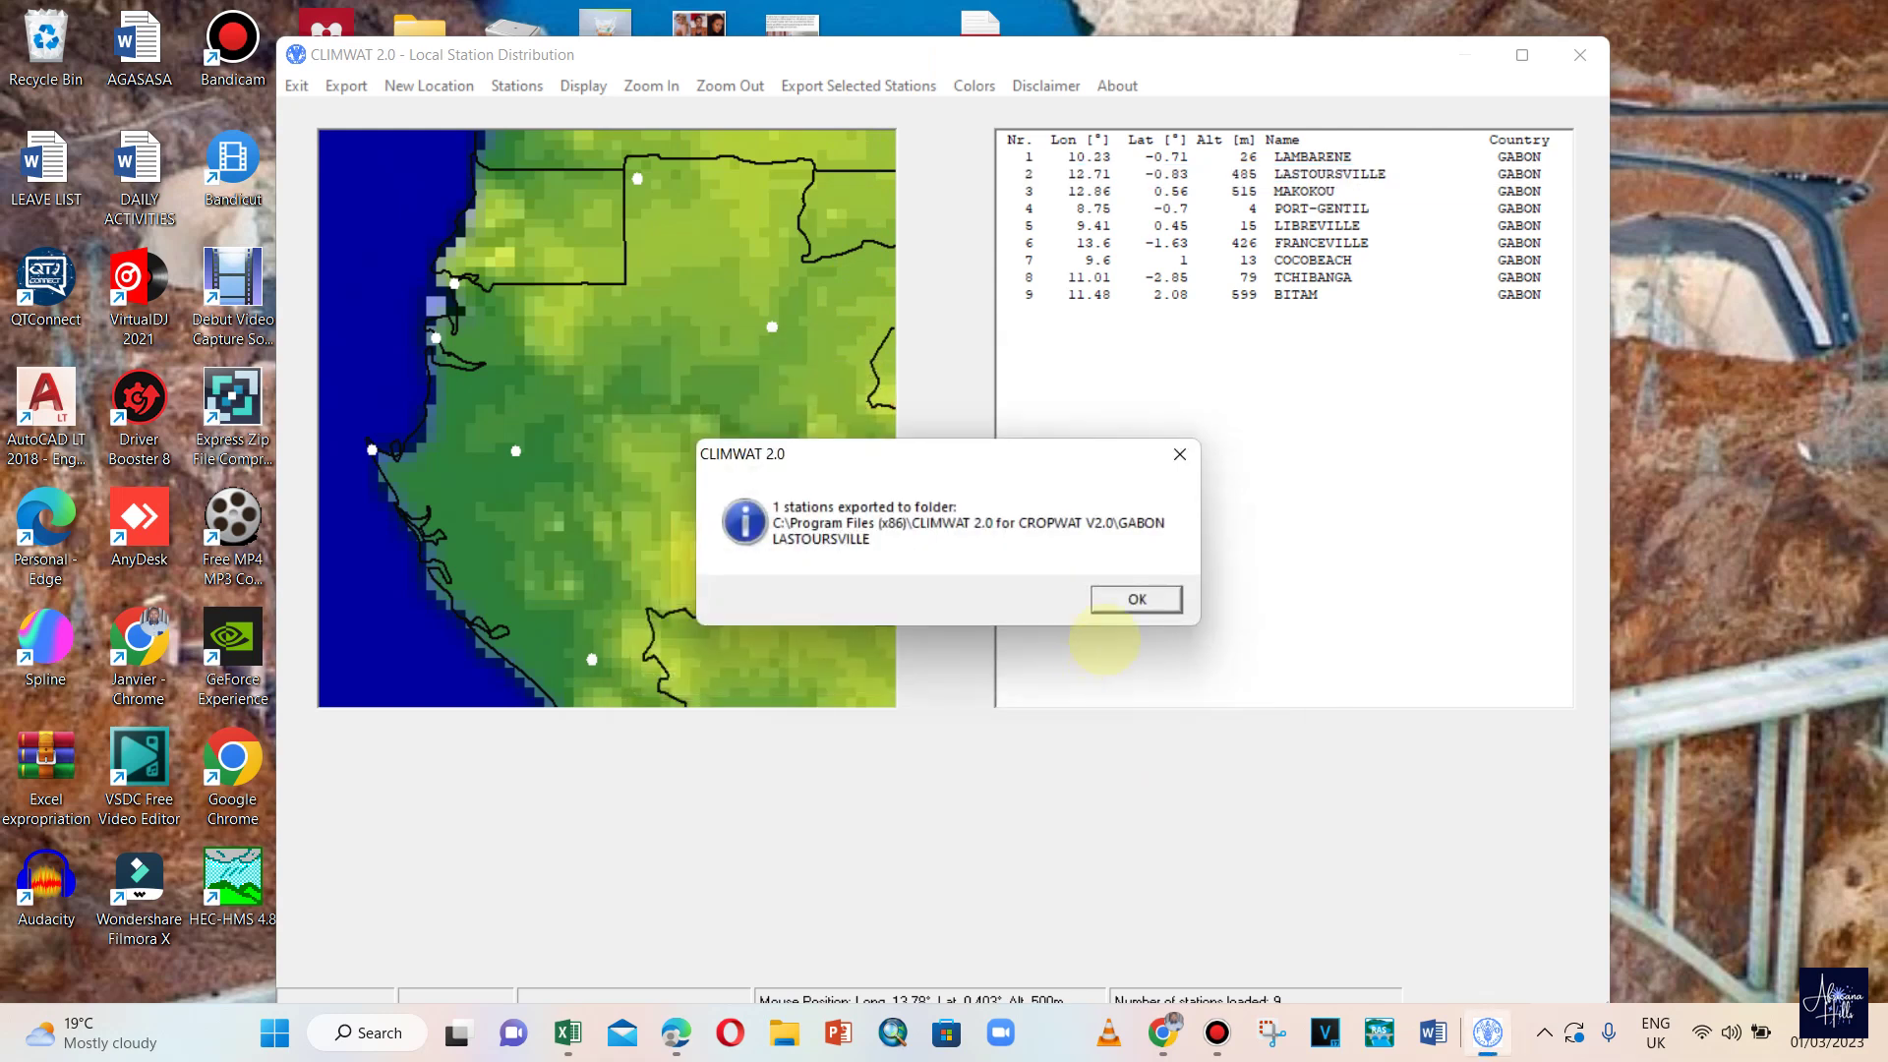
click(1137, 599)
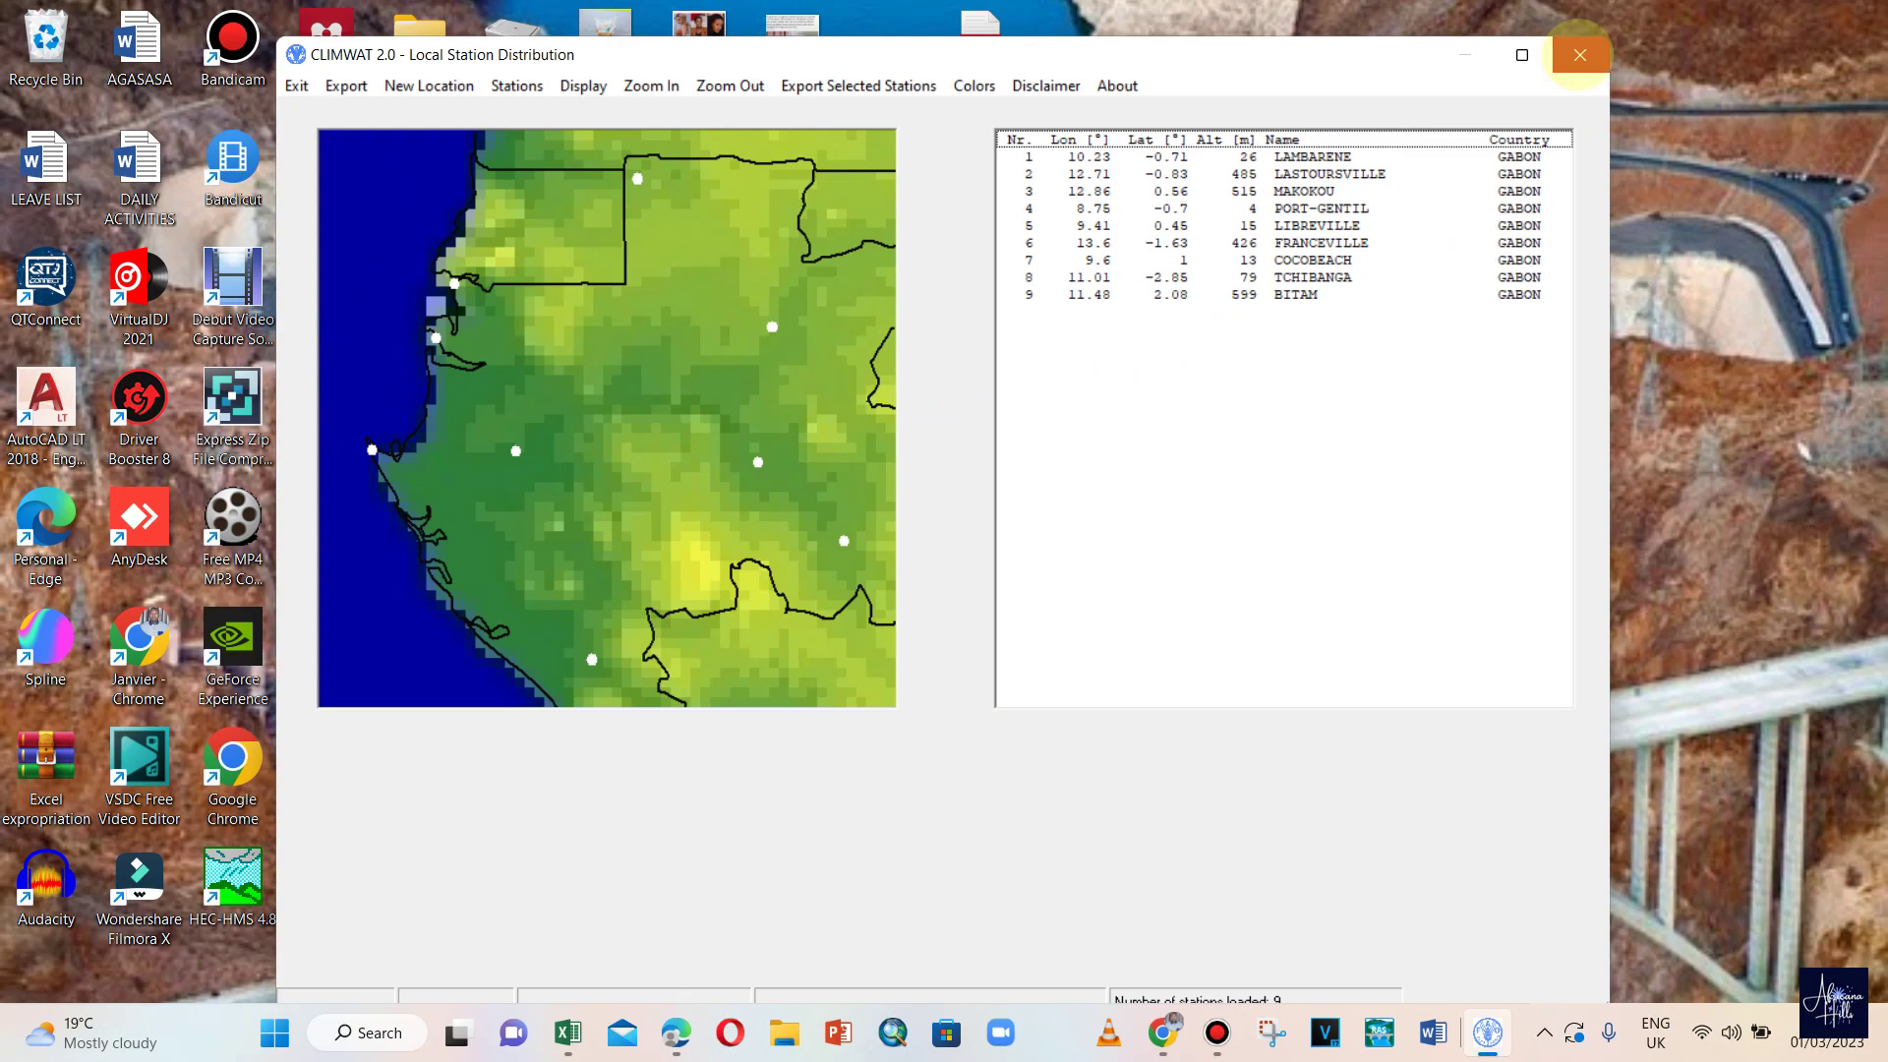
click(1580, 55)
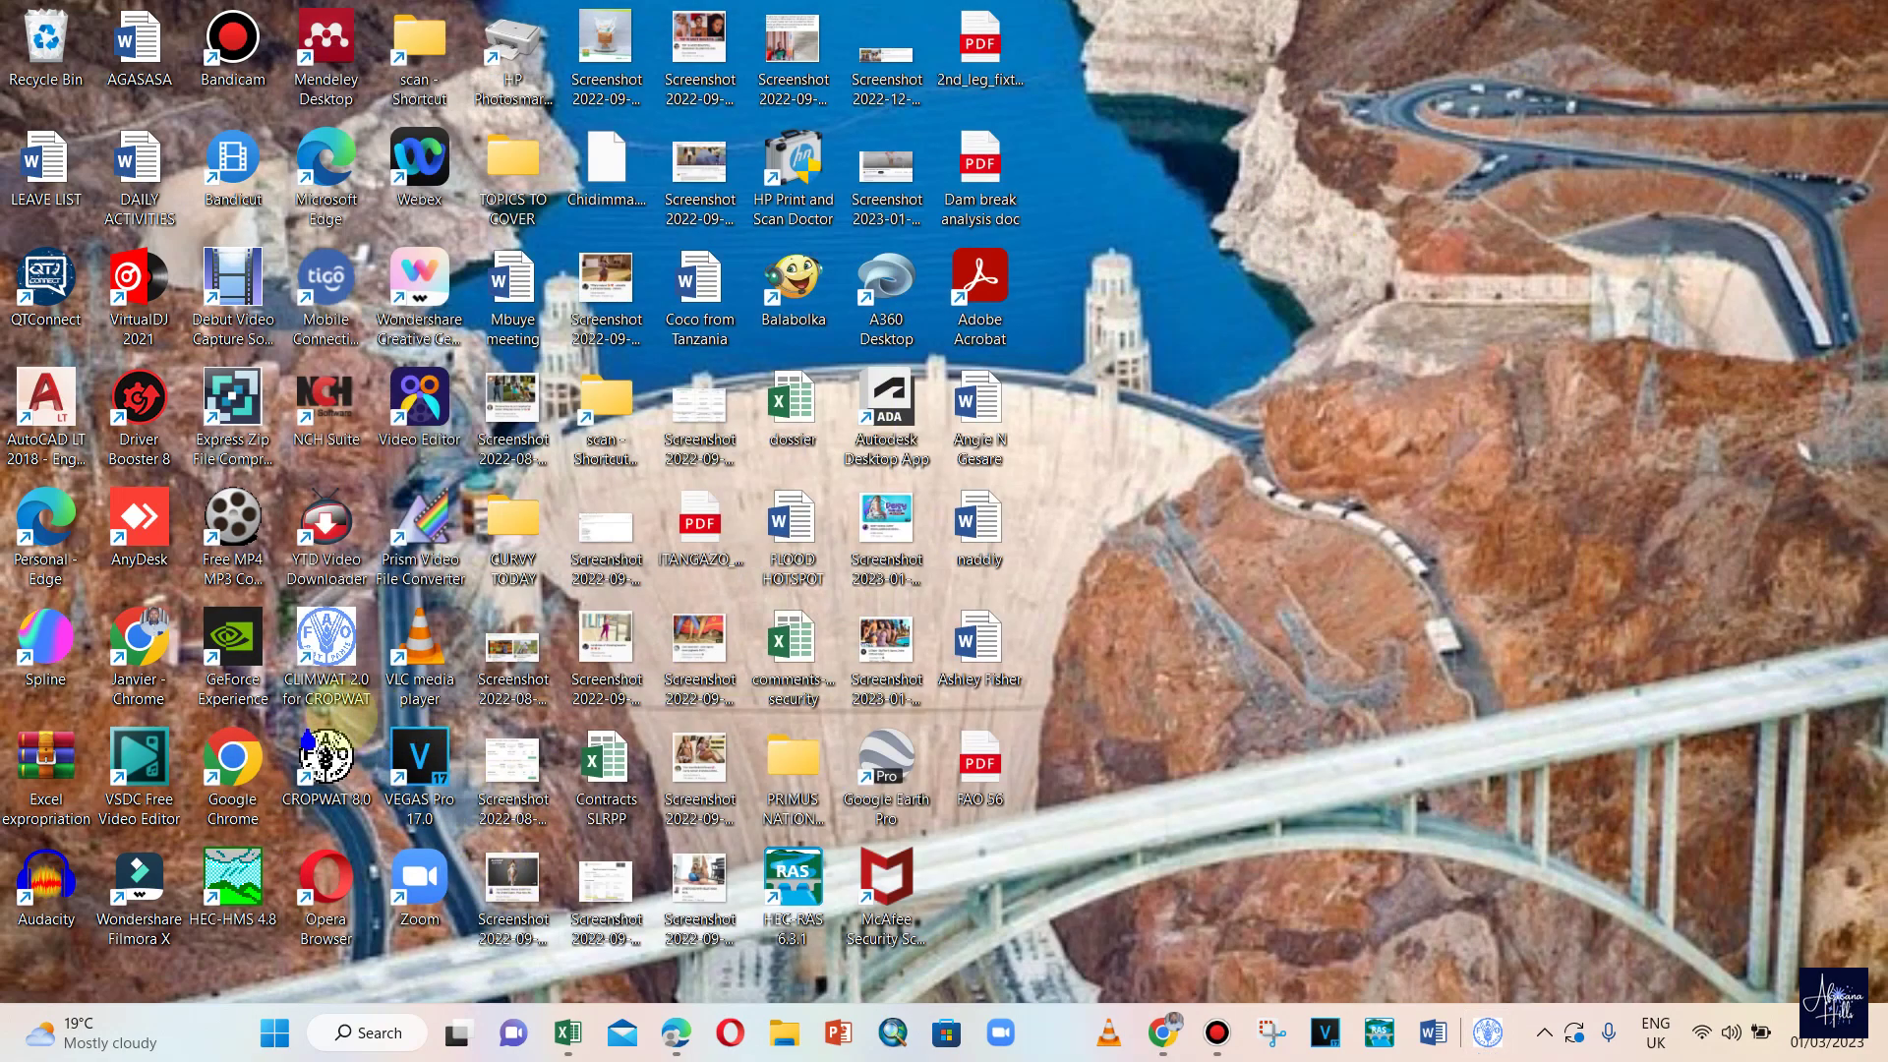
- Switch to CROPWAT 8.0, close the duplicate blank session and return to the one with the empty monthly ETo form
double_click(325, 757)
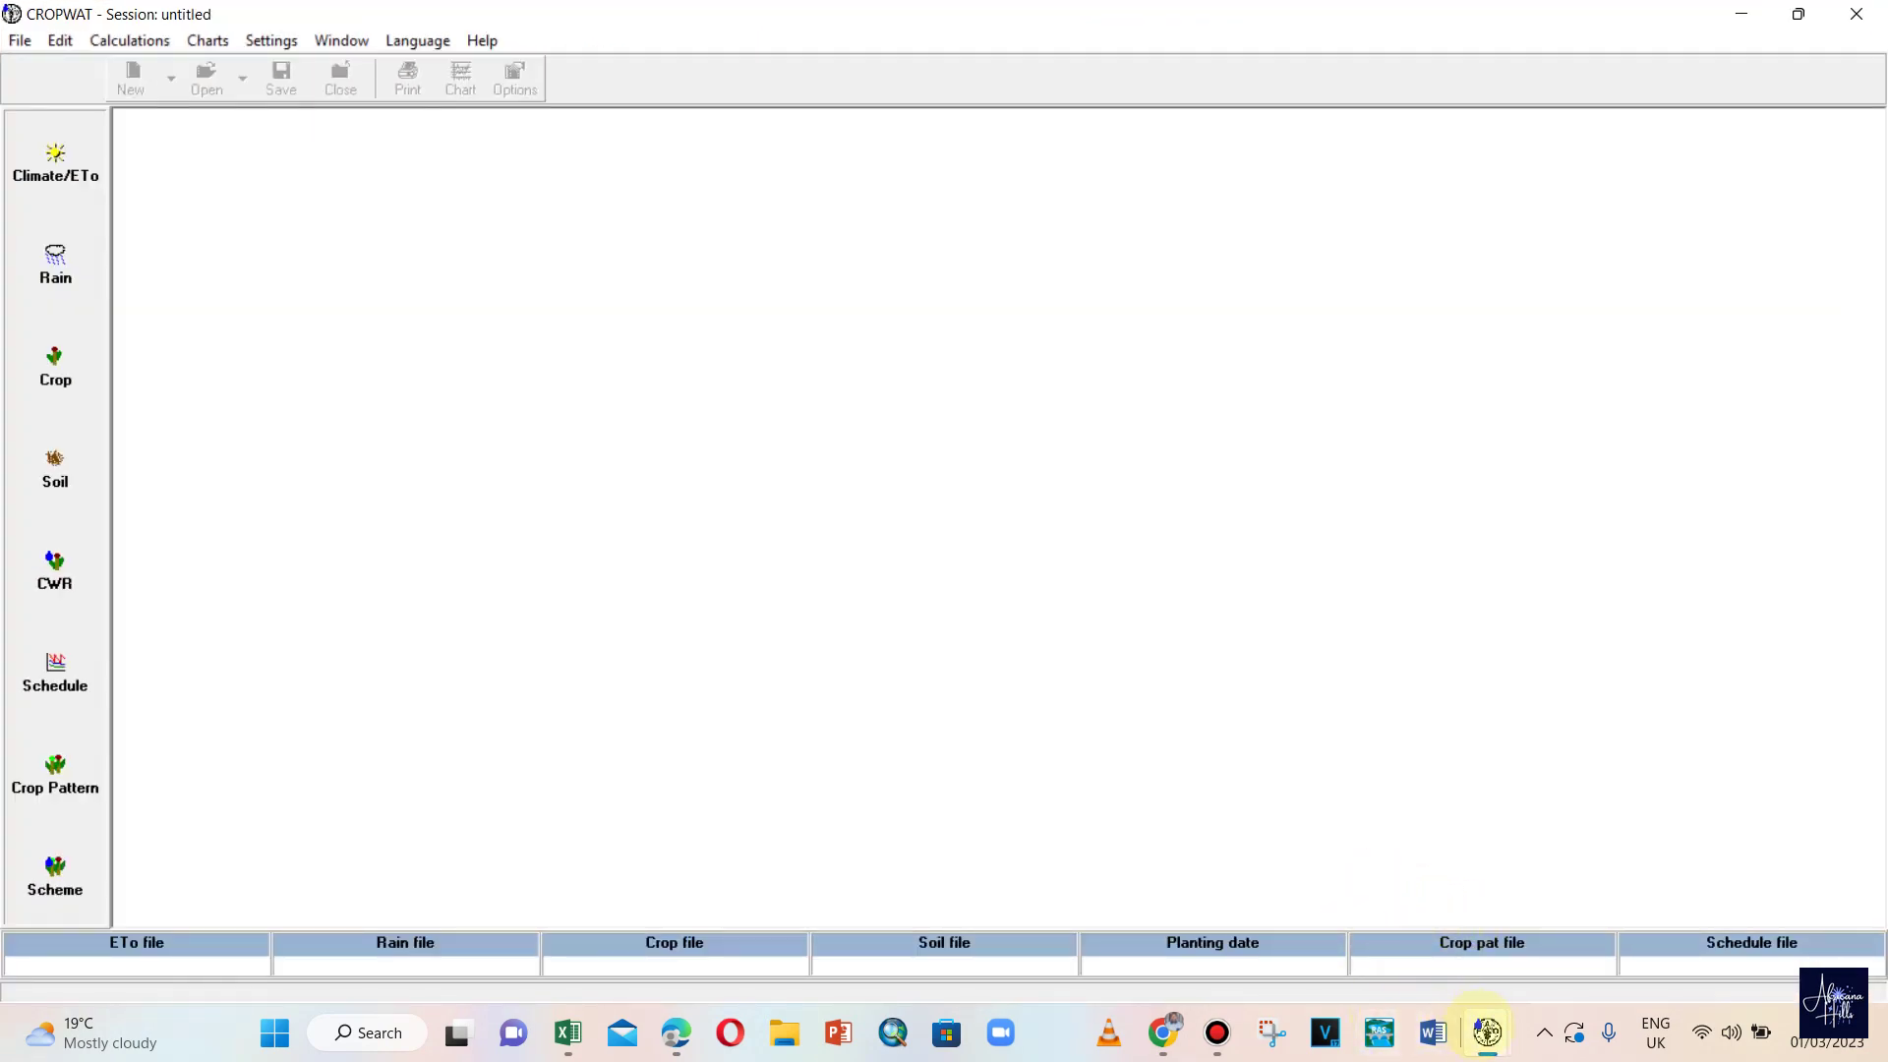
mouse_move(1485, 1032)
click(1594, 831)
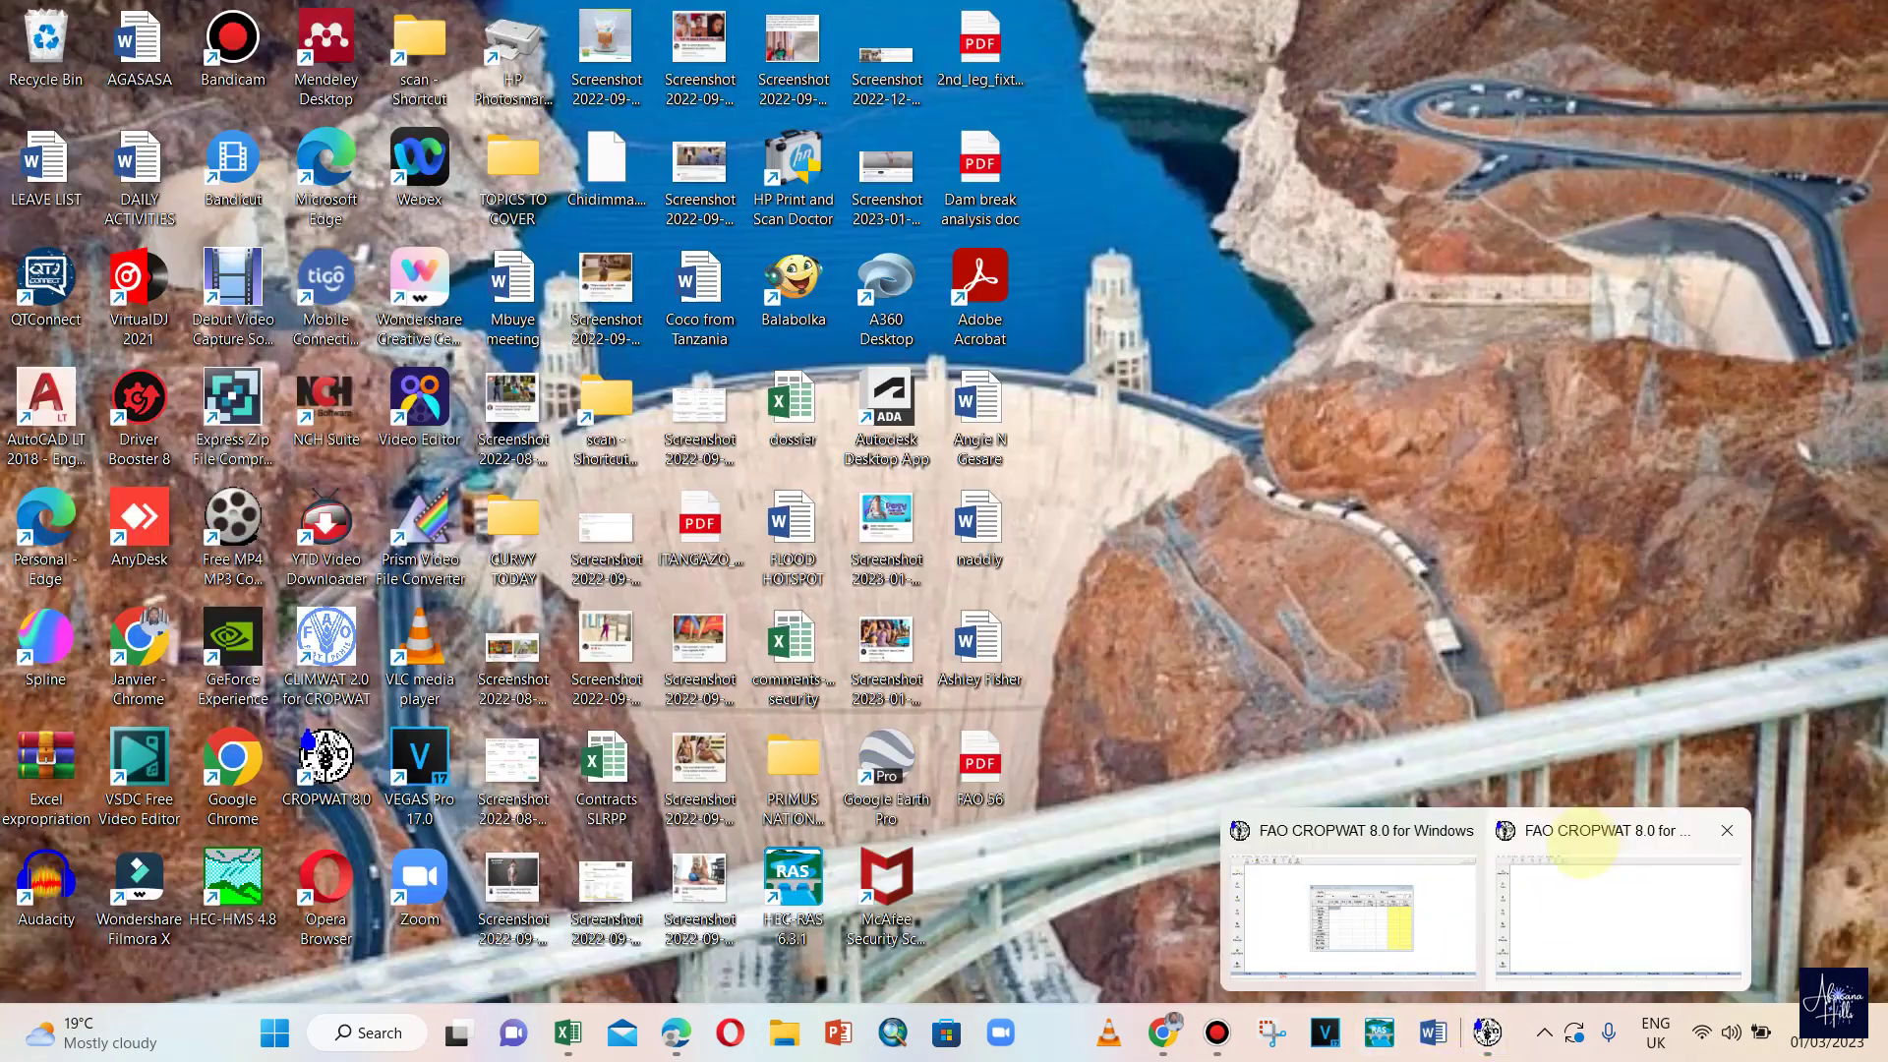
click(1724, 830)
click(1487, 1032)
click(890, 489)
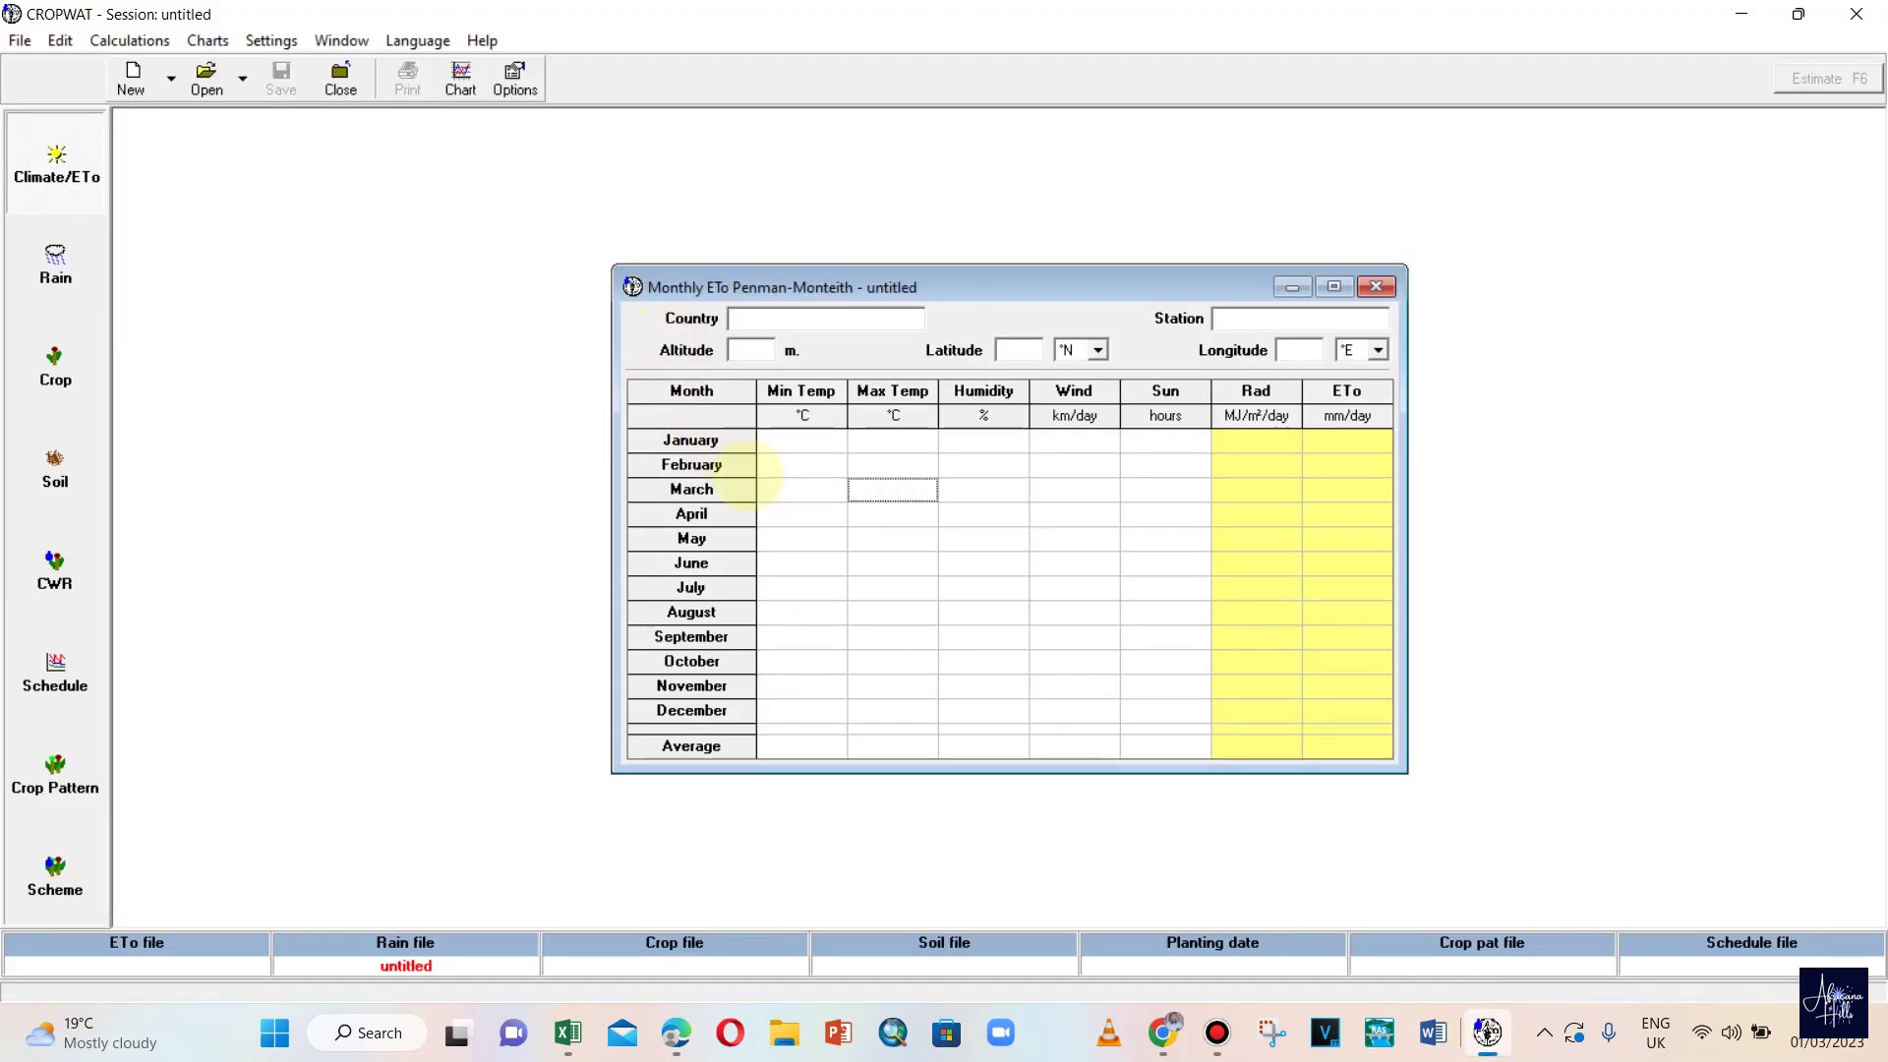
drag(970, 286, 664, 186)
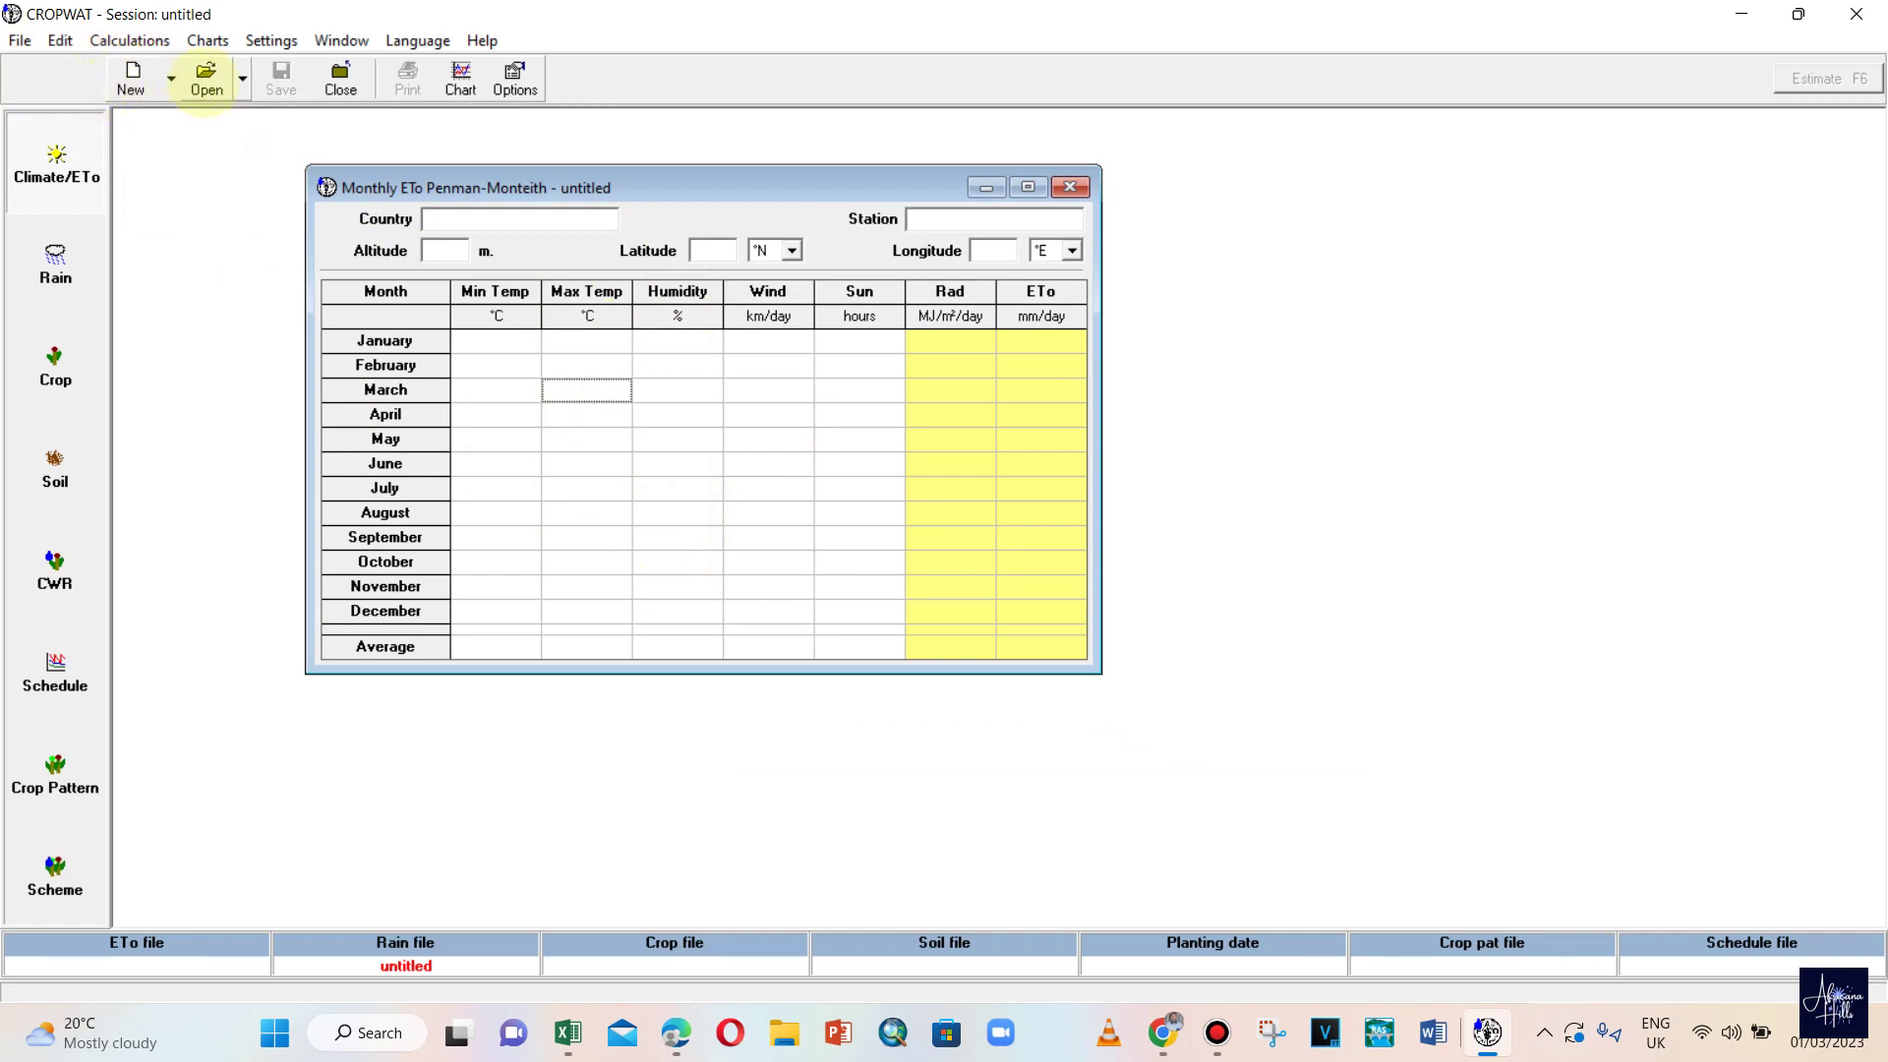
- Open the climate file LASTOURSVILLE.pen from C:\Program Files (x86)\CLIMWAT 2.0 for CROPWAT V2.0\GABON LASTOURSVILLE
click(207, 79)
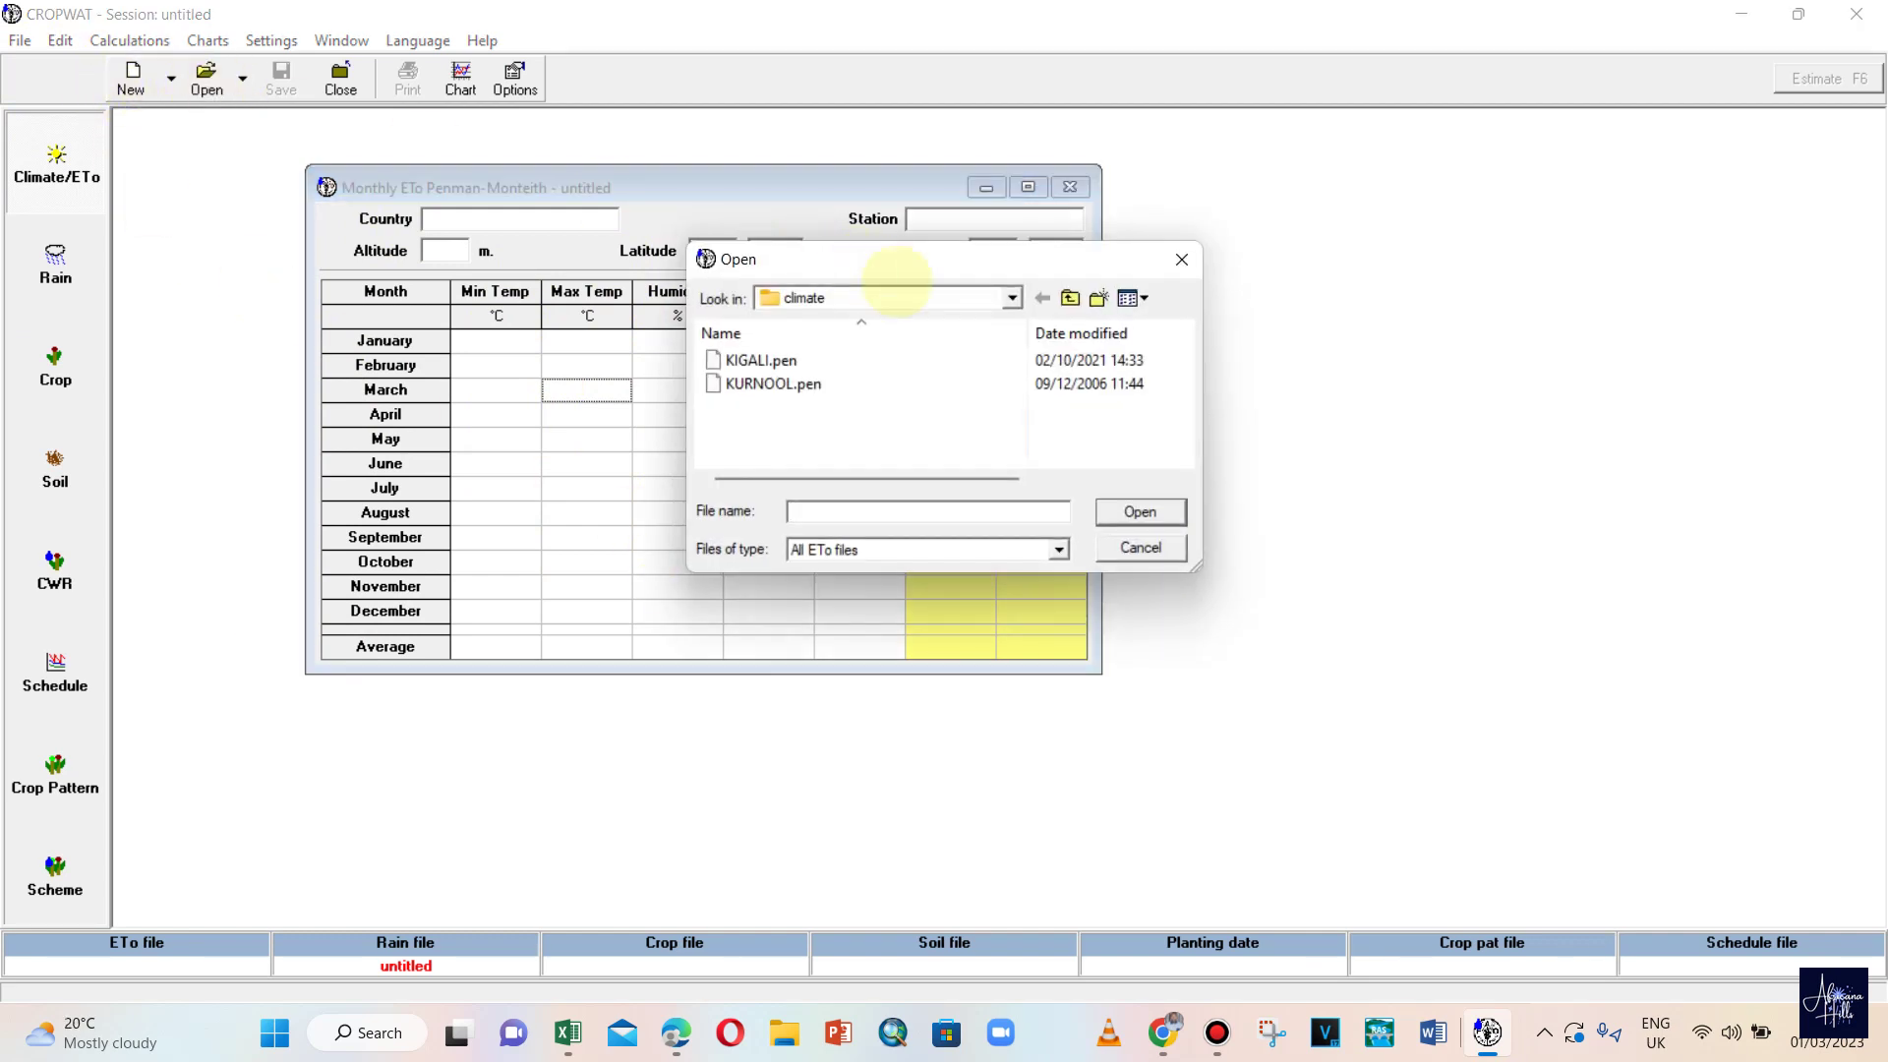
click(1012, 297)
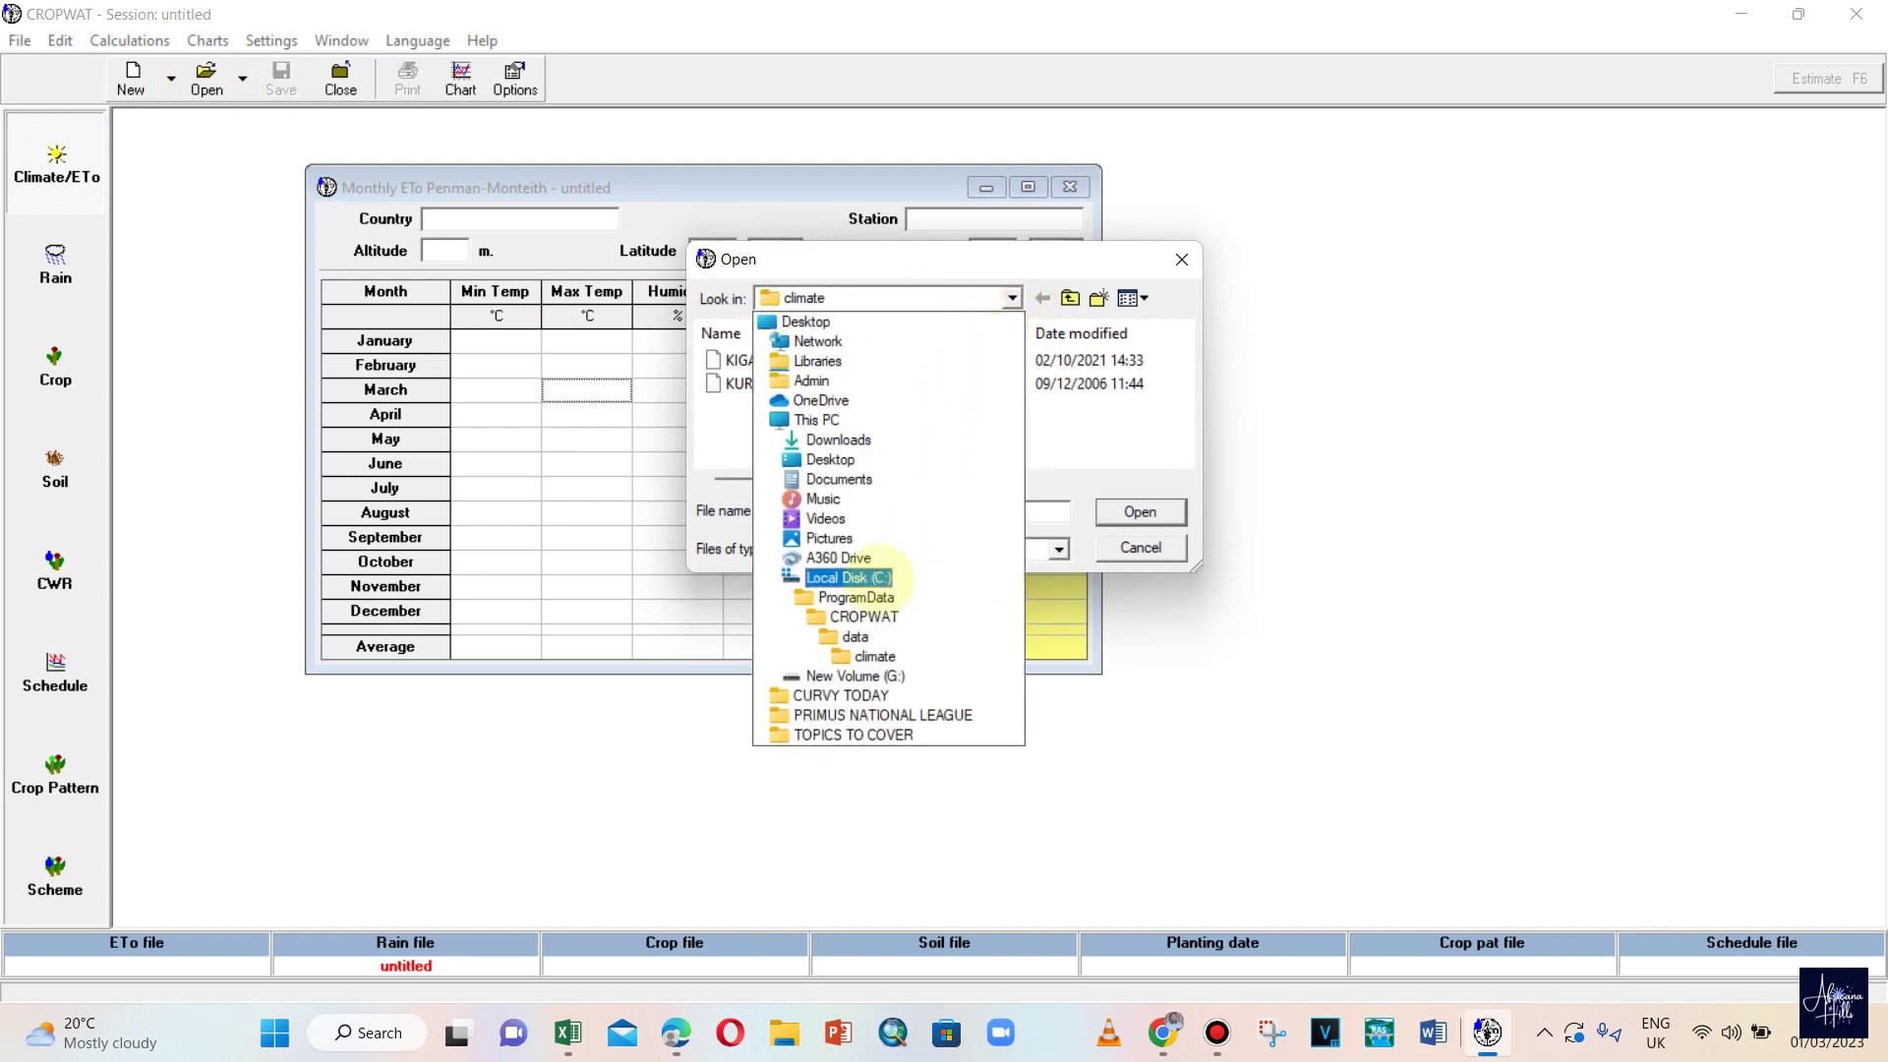
click(848, 578)
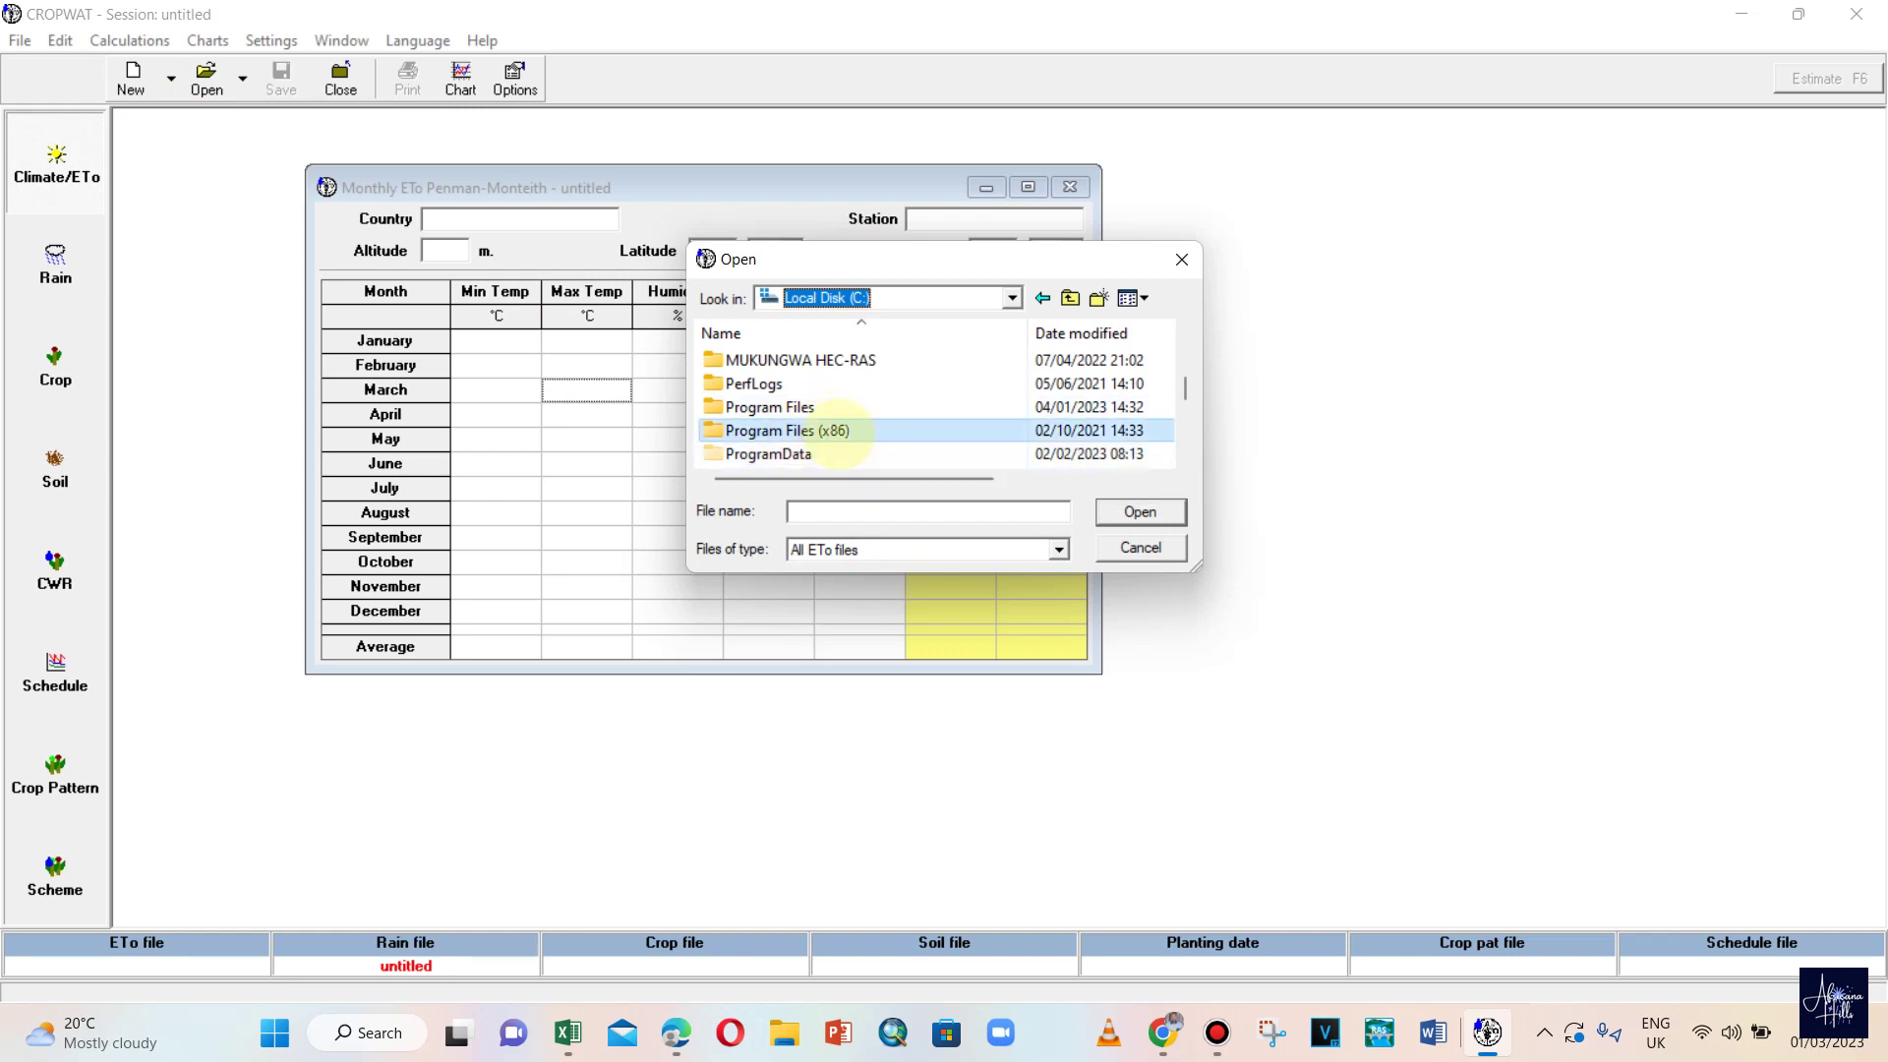
double_click(843, 430)
scroll(843, 430, down, 2)
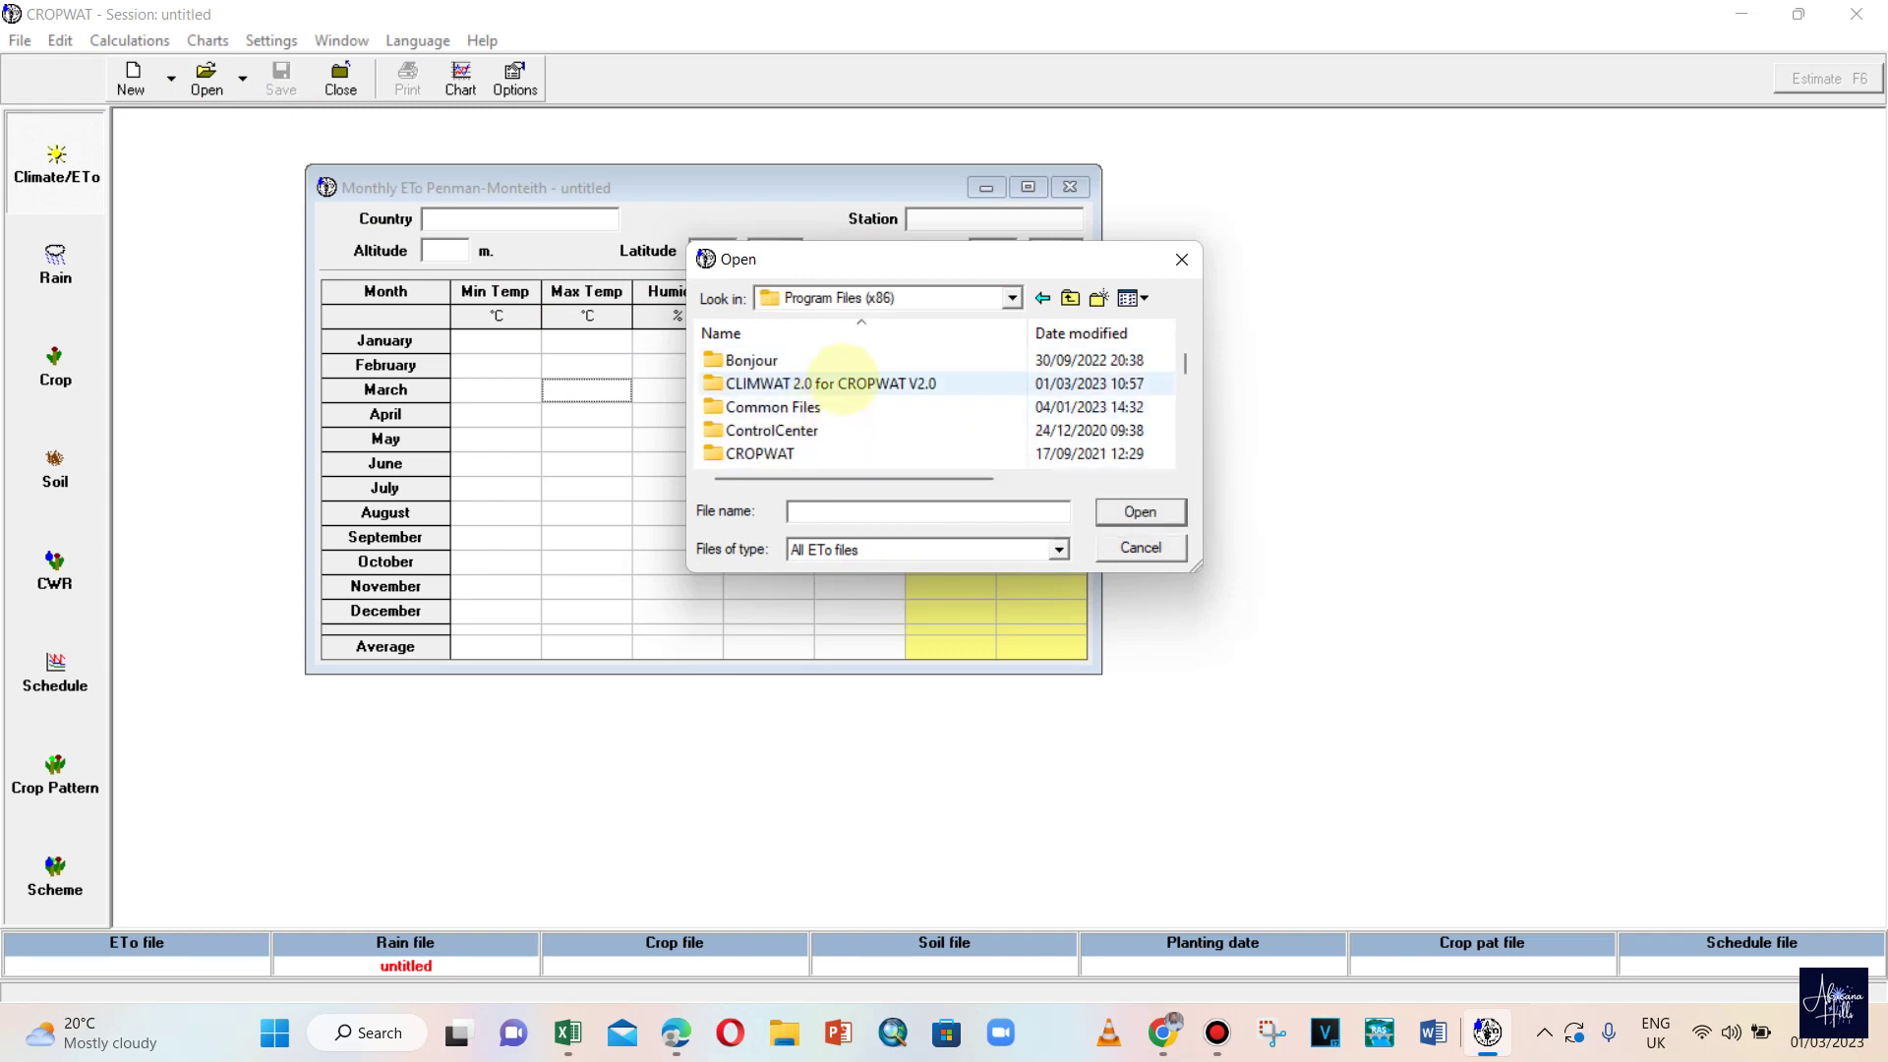
double_click(816, 384)
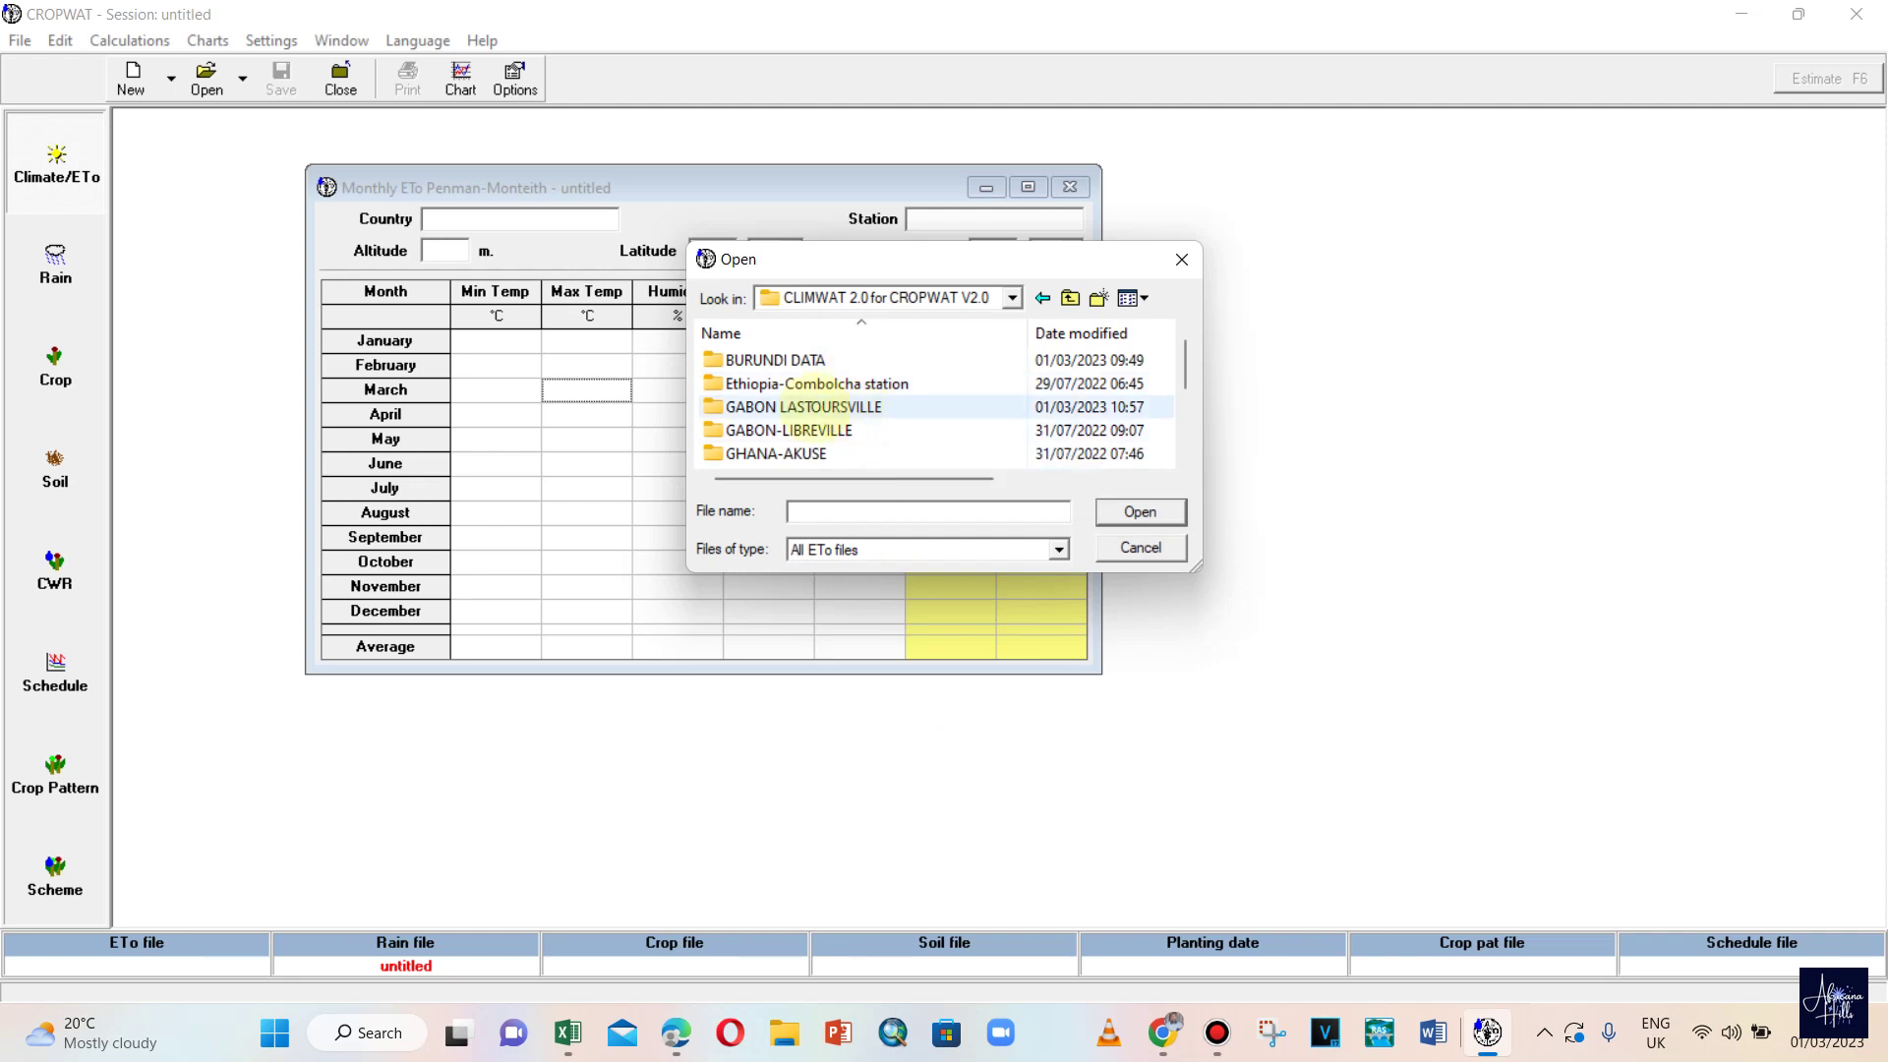
double_click(858, 406)
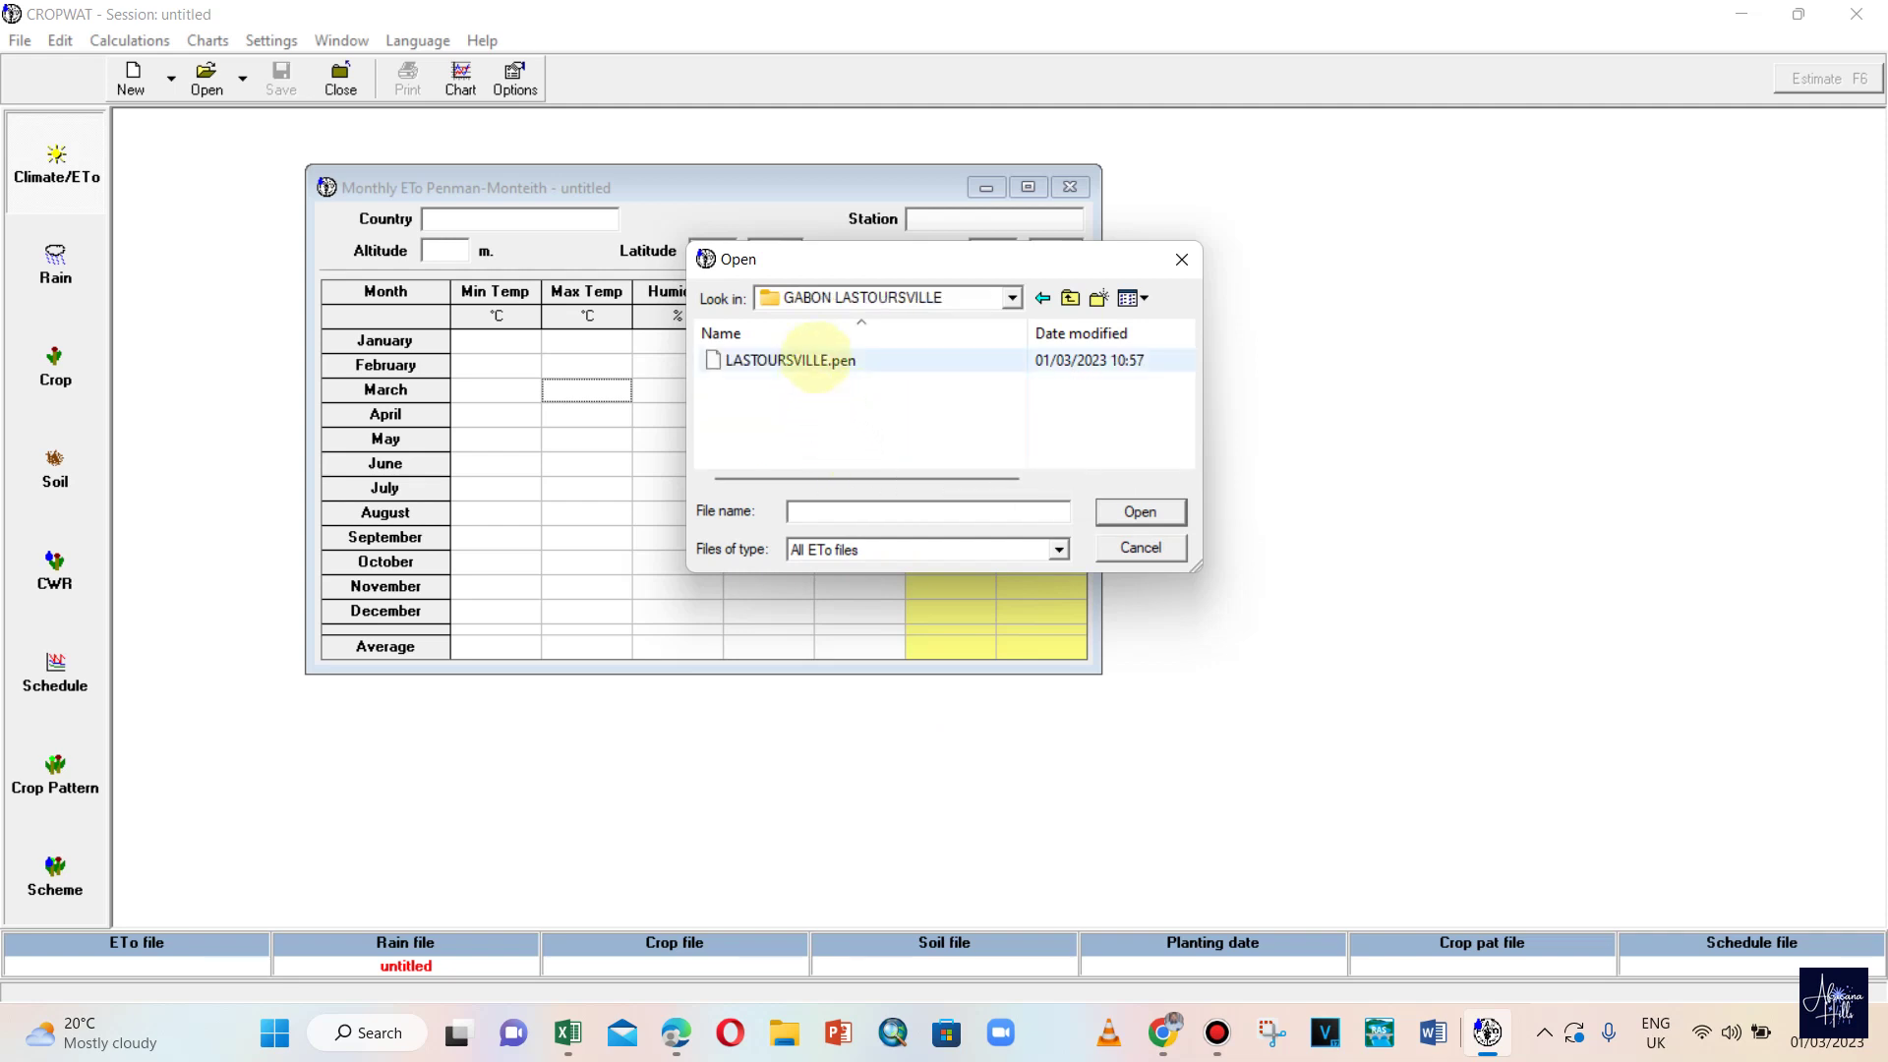
double_click(792, 362)
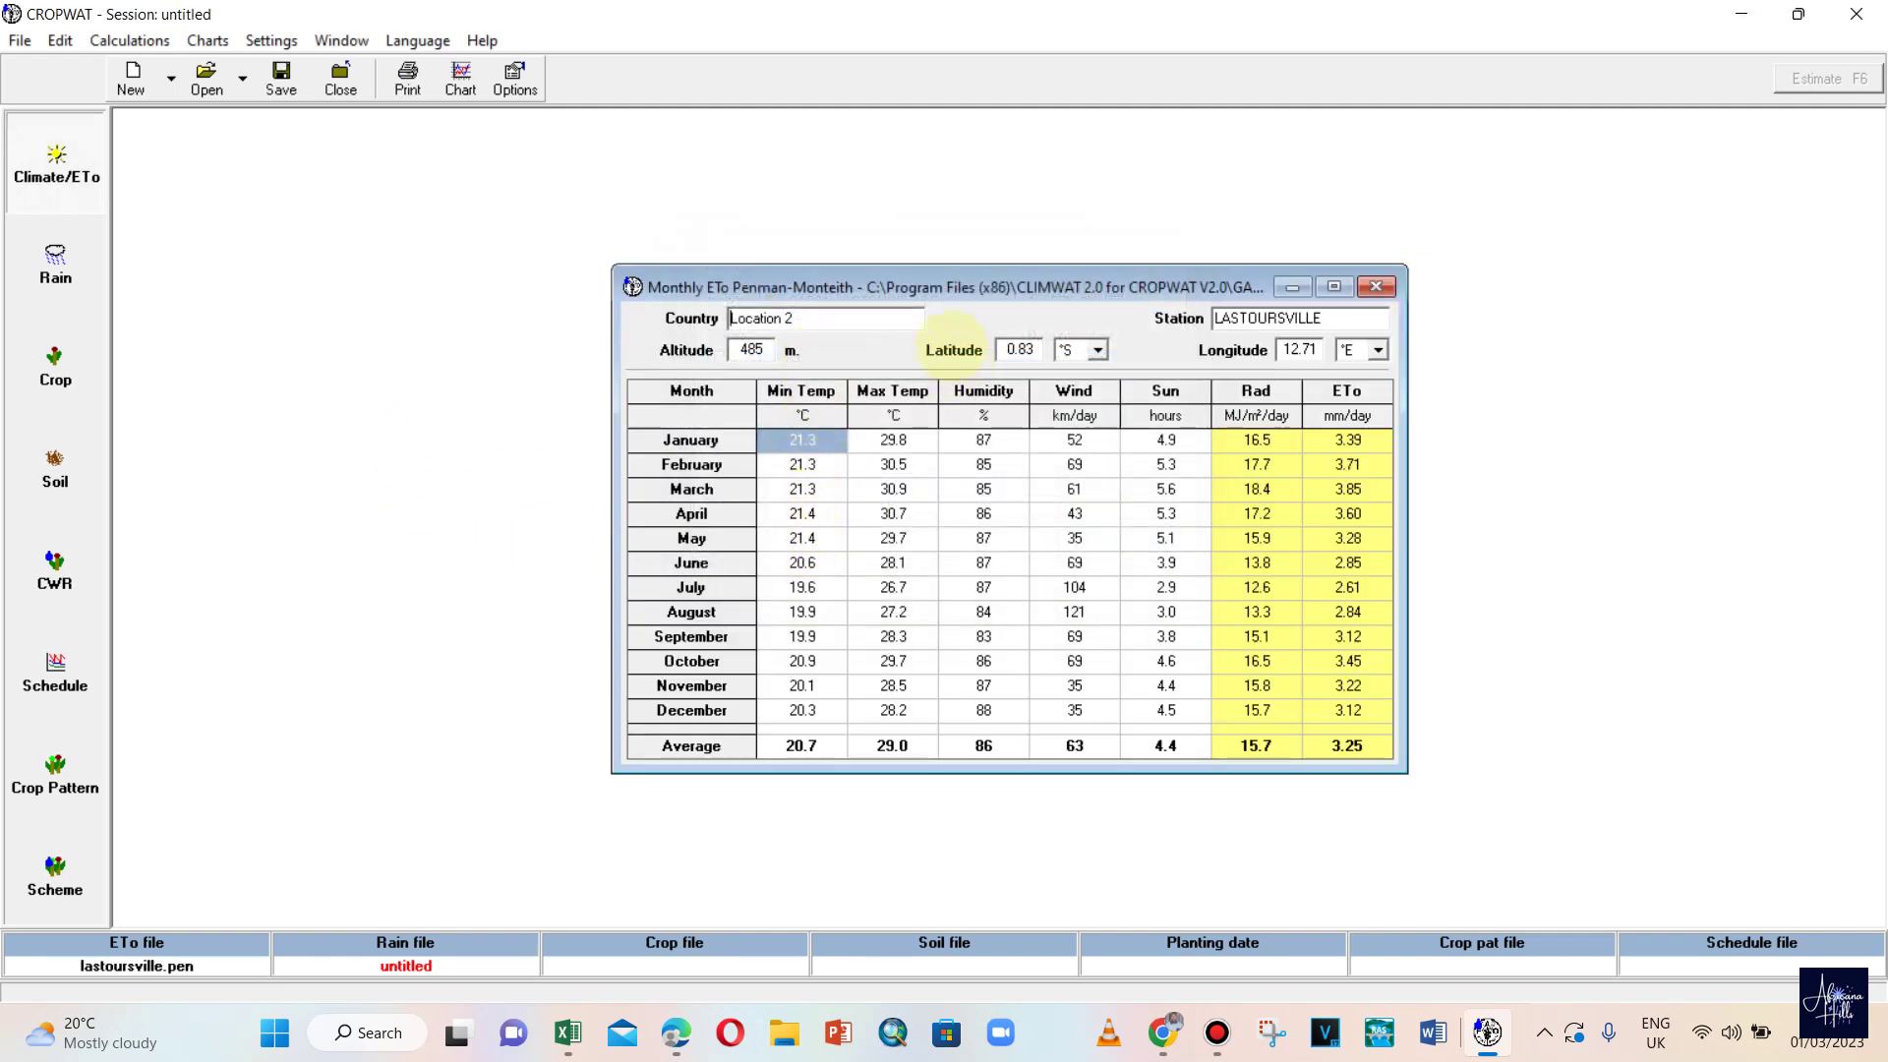
drag(987, 284, 766, 212)
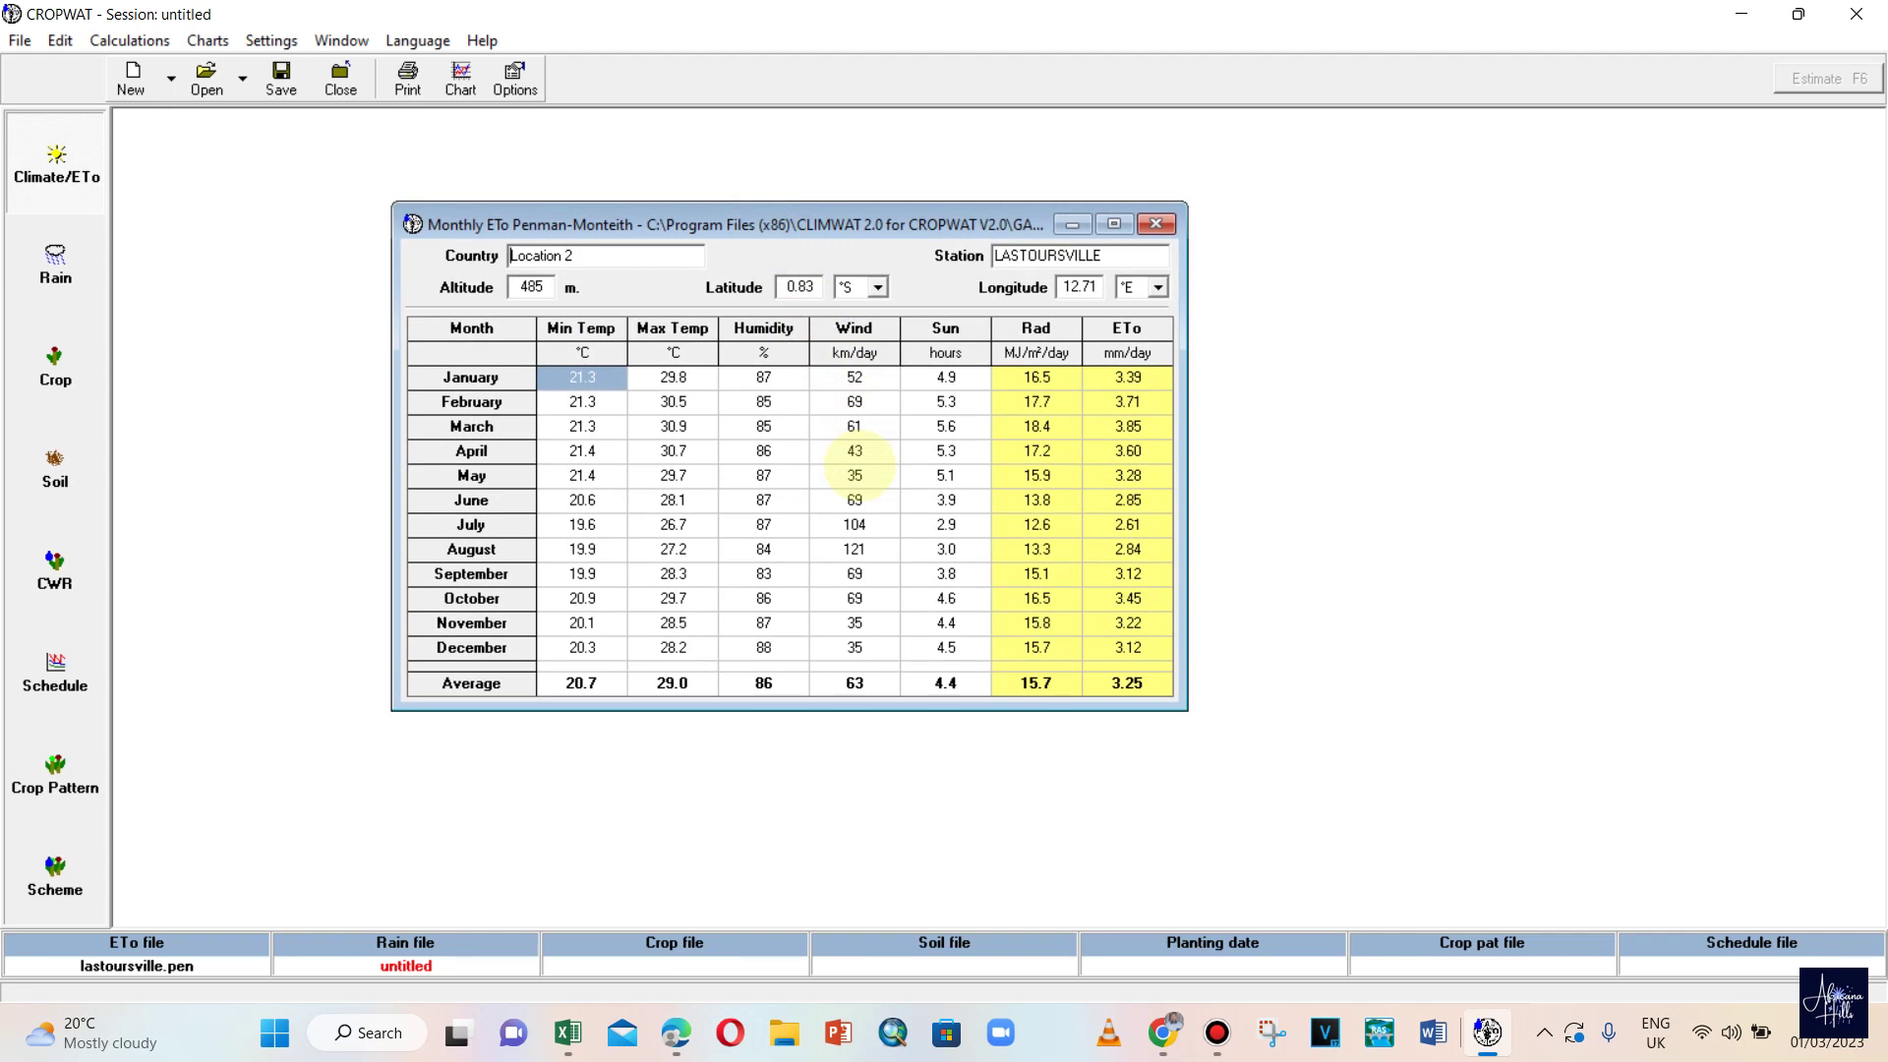
- Set the country name in the monthly ETo form to GABON
click(447, 257)
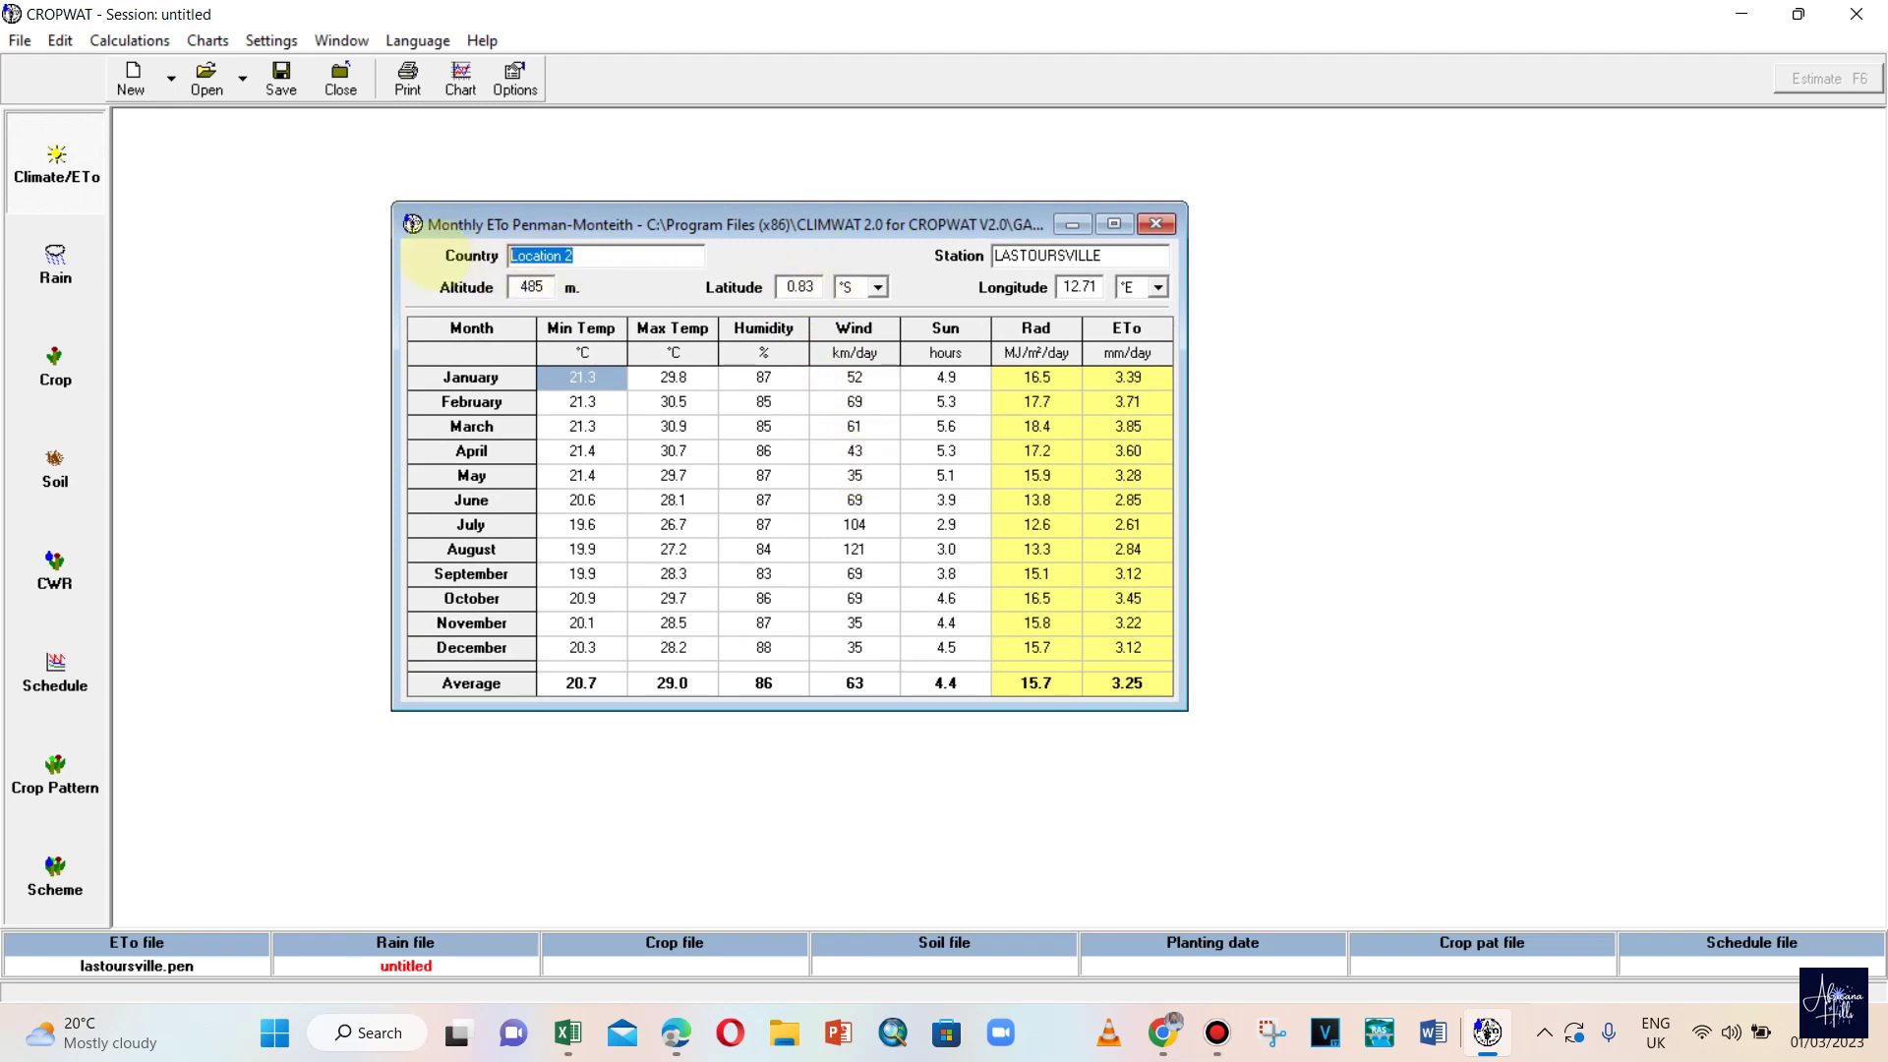
key(Caps_Lock)
text(ga)
key(BackSpace)
key(BackSpace)
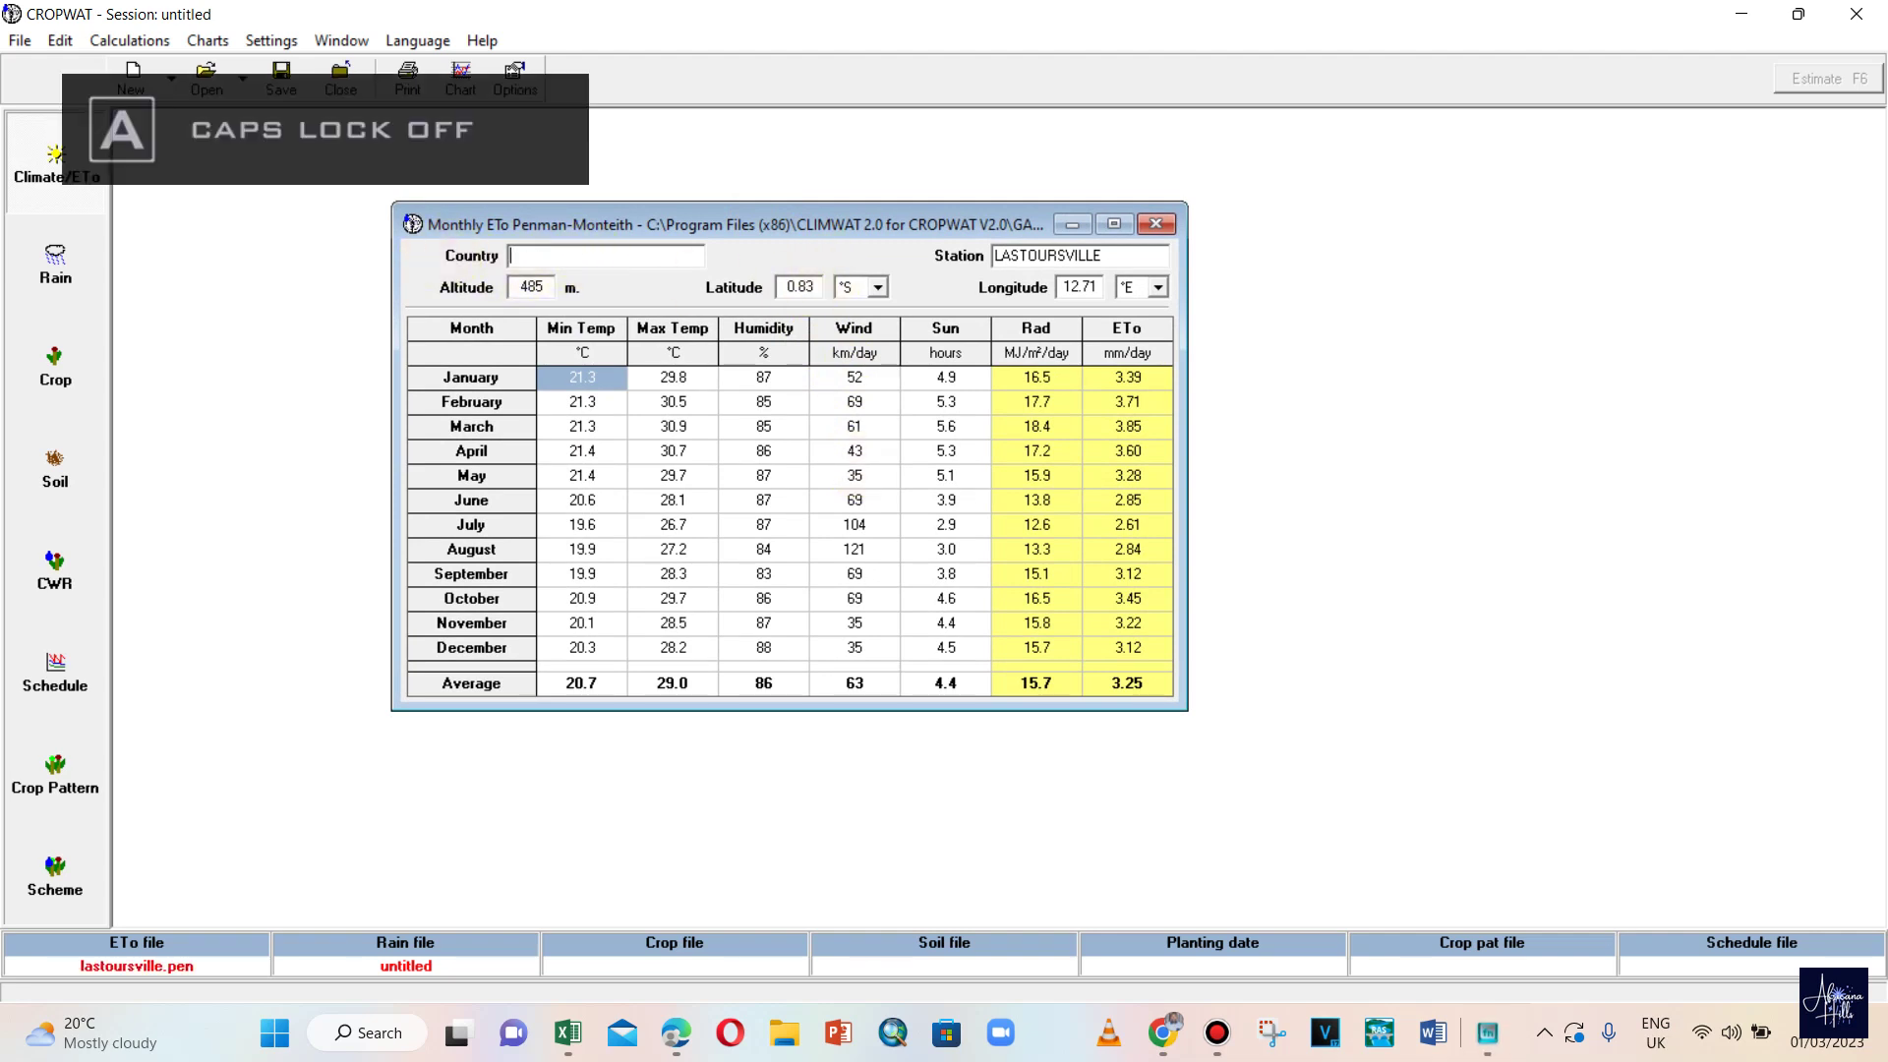
key(Caps_Lock)
text(GABON)
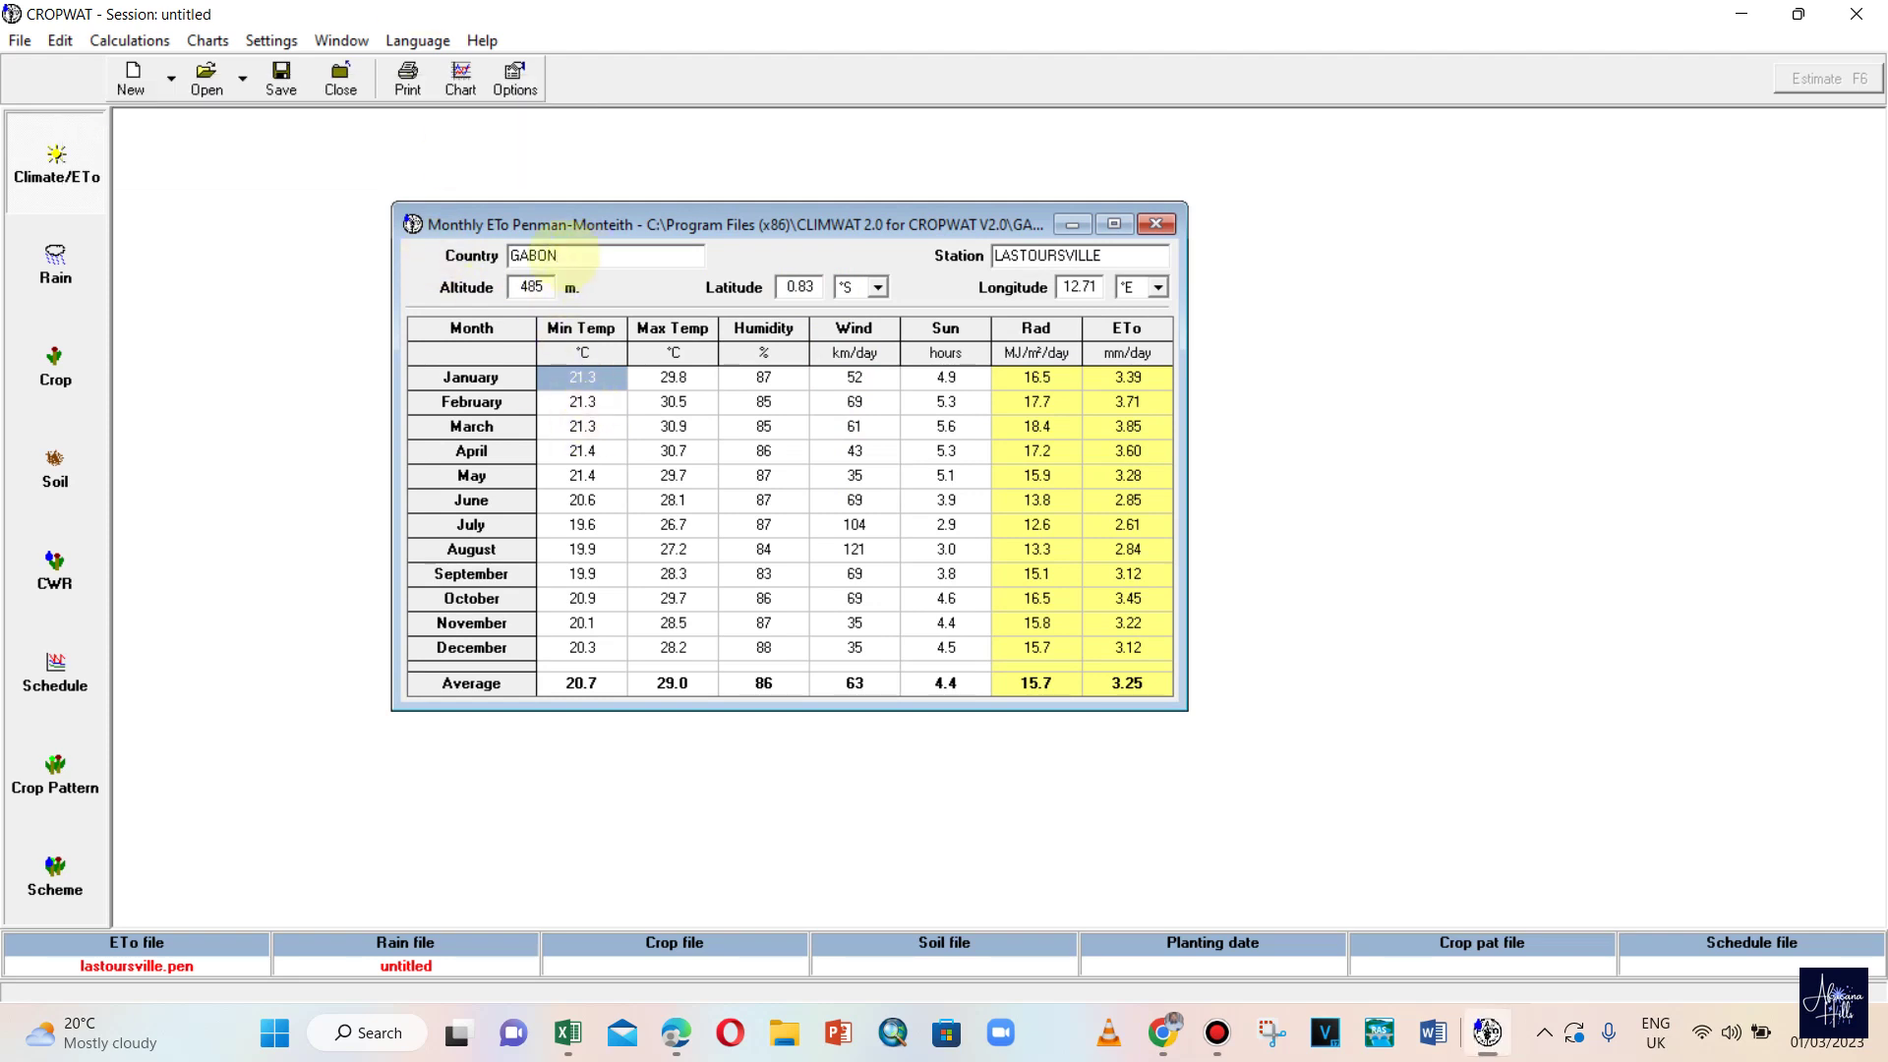
key(Tab)
- Review the station details and the monthly temperature, humidity, wind, sun, radiation and ETo data for LASTOURSVILLE
click(799, 283)
drag(1010, 254, 1079, 295)
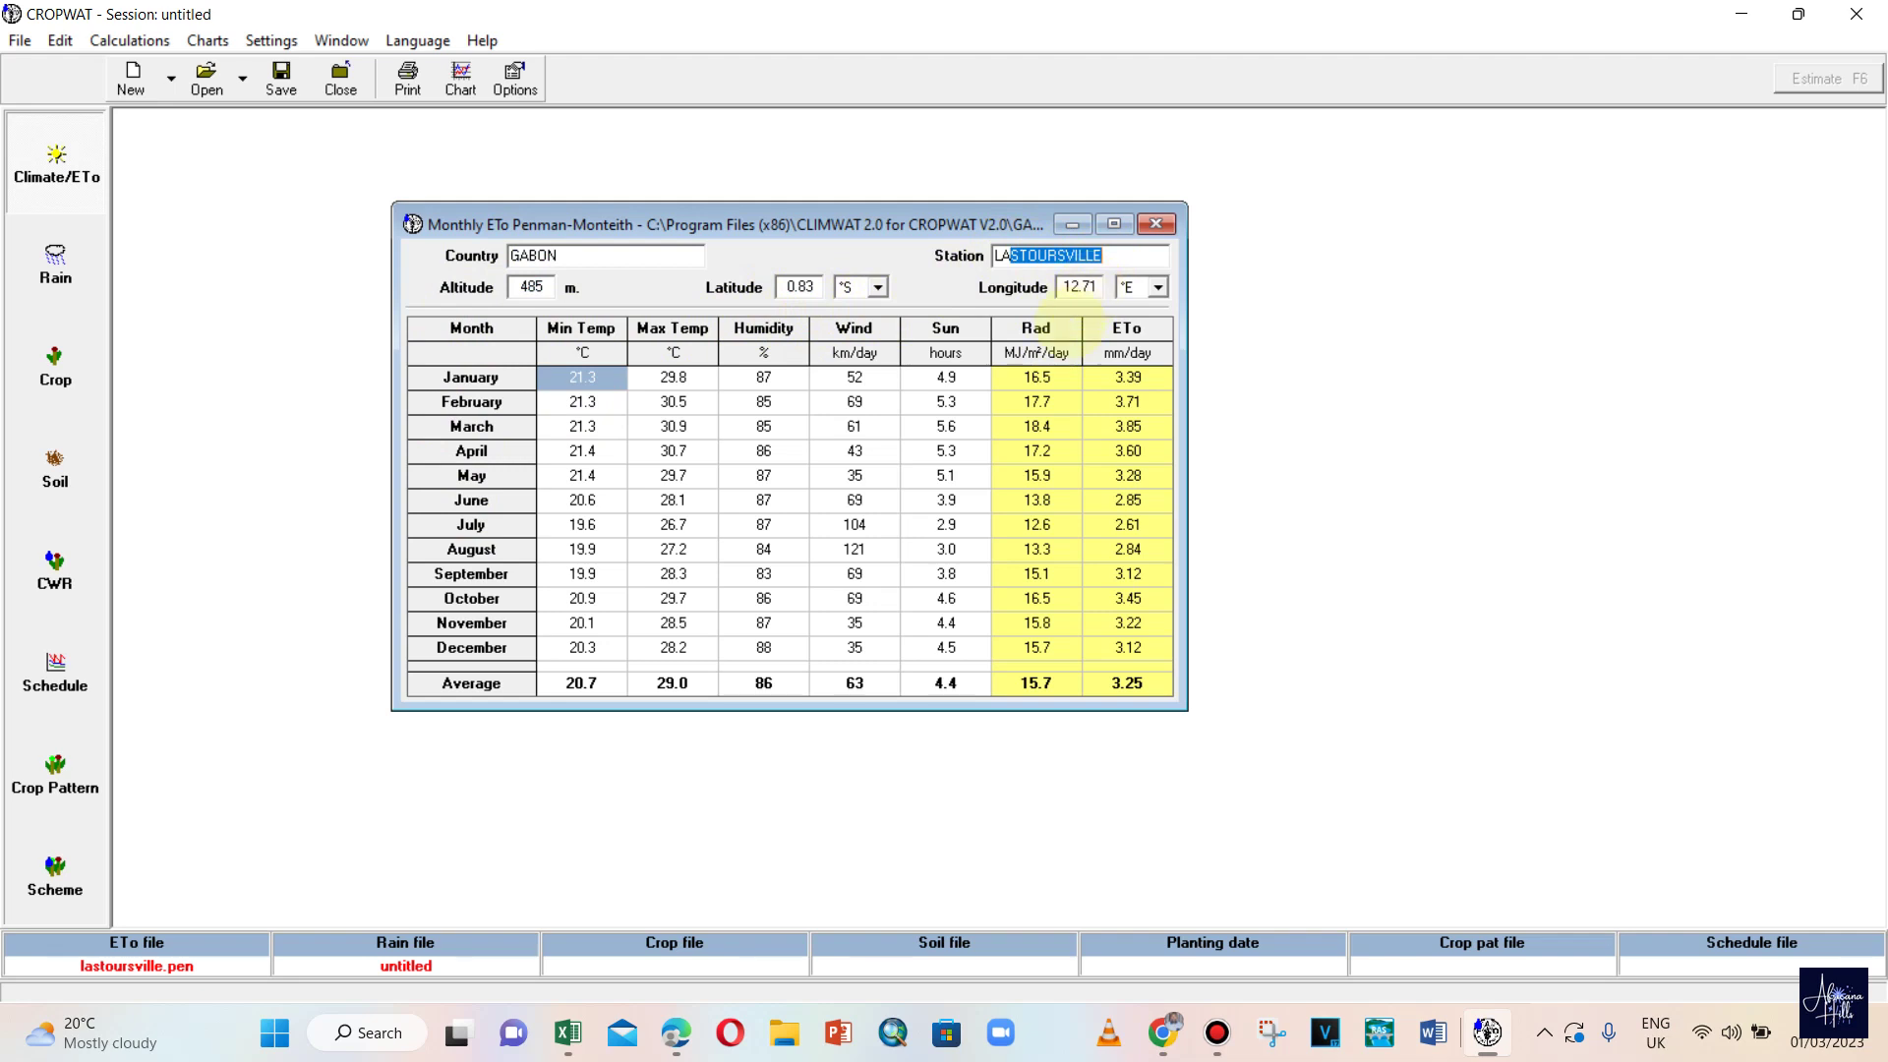
click(582, 401)
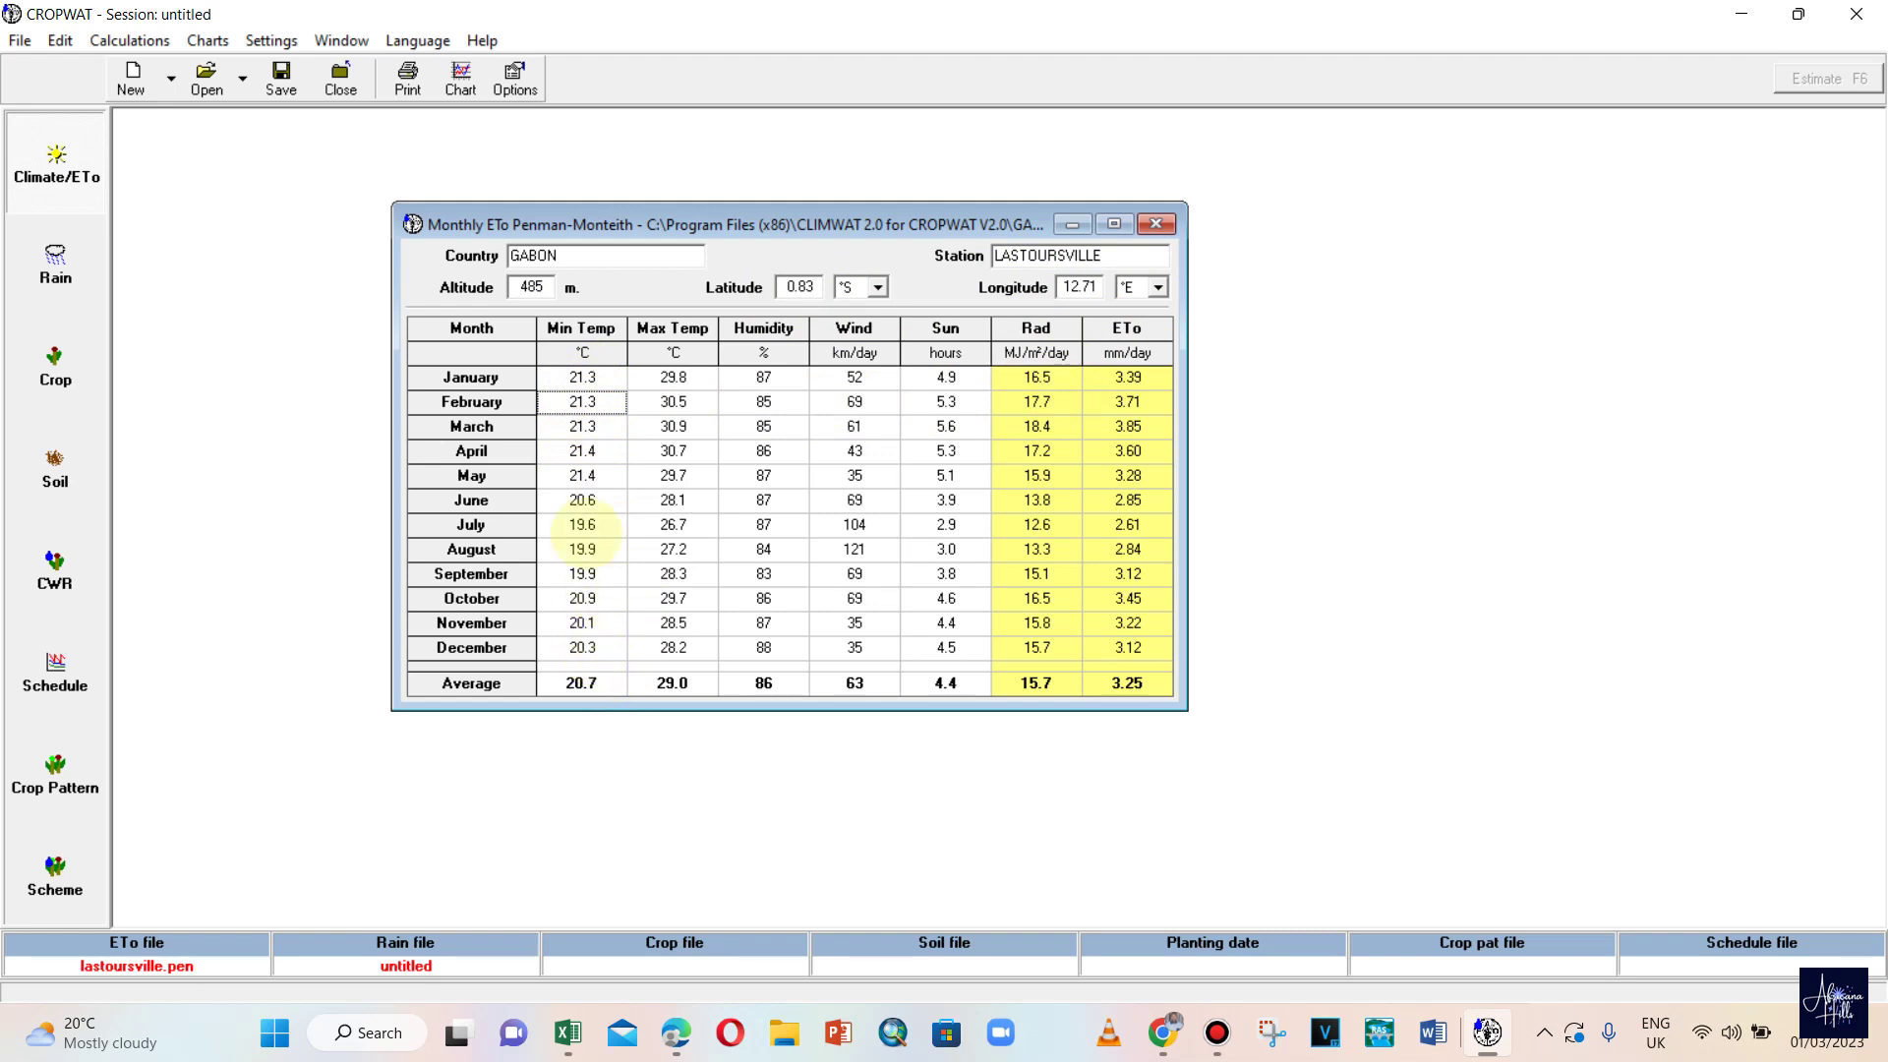
click(584, 374)
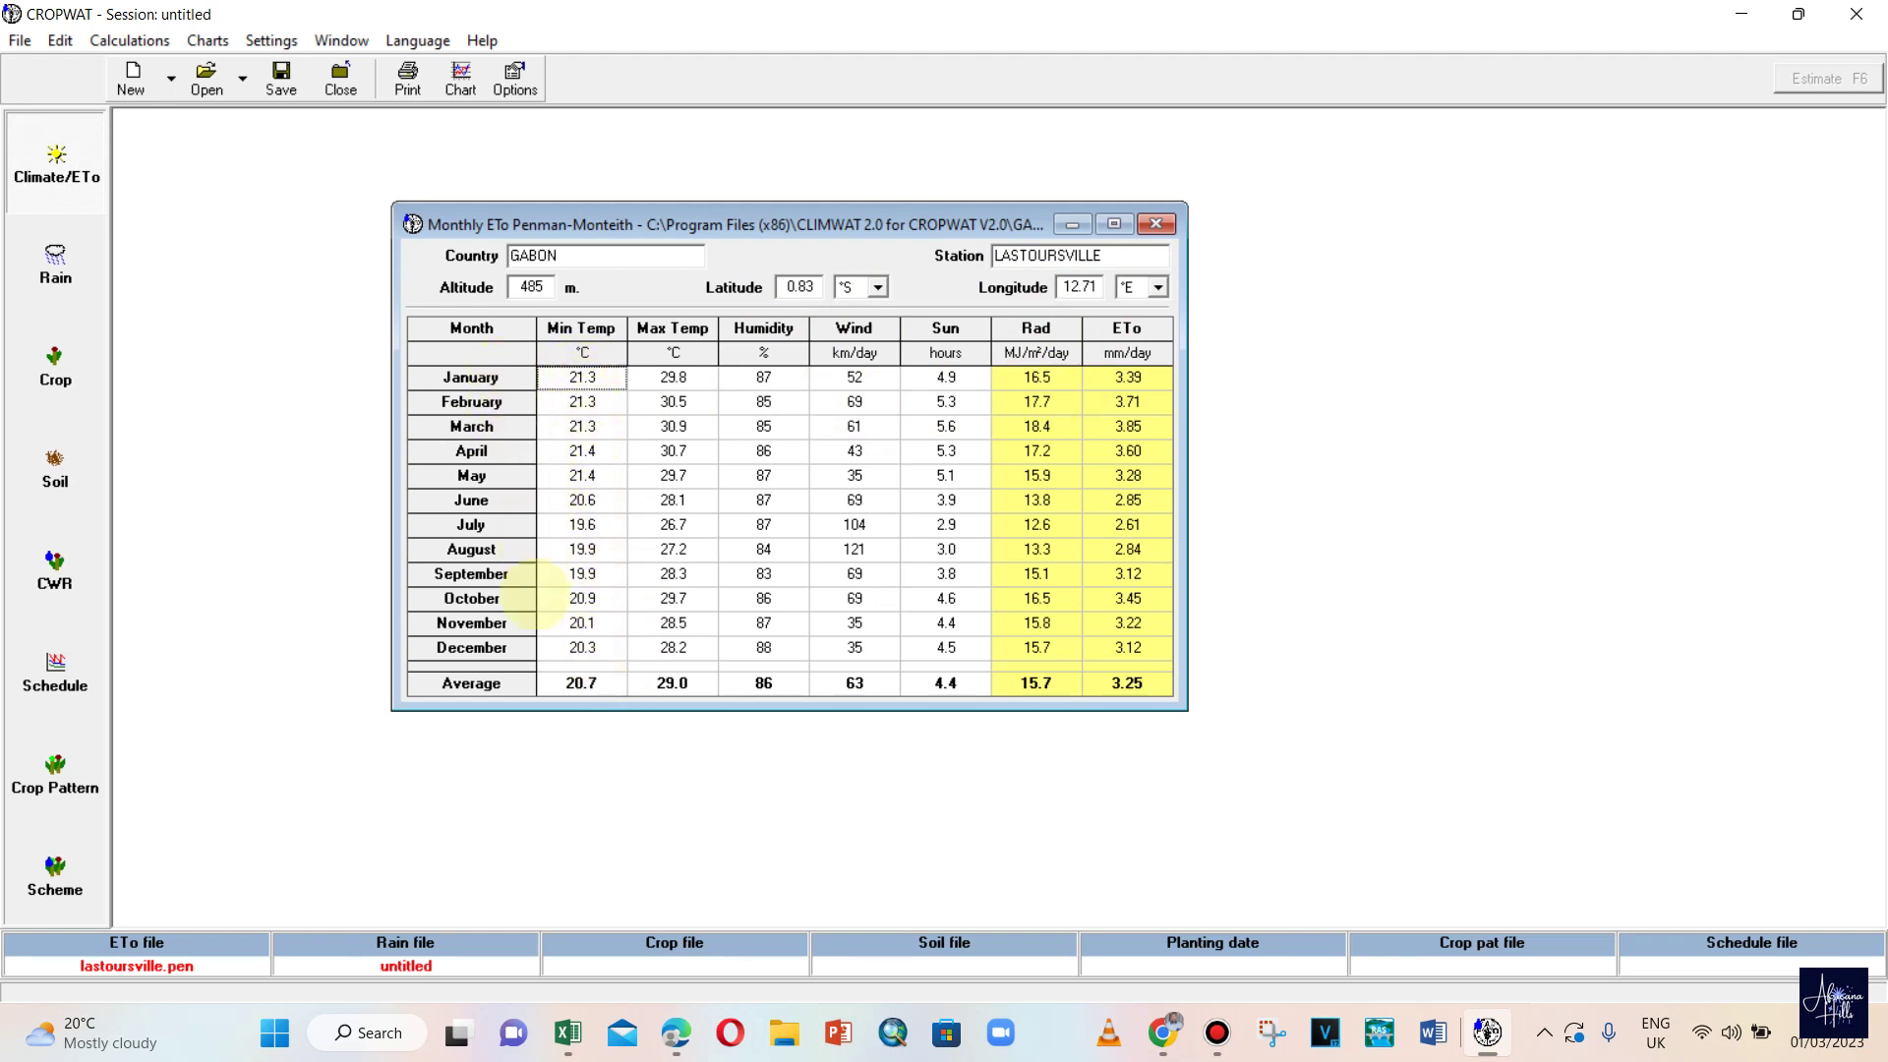
click(674, 377)
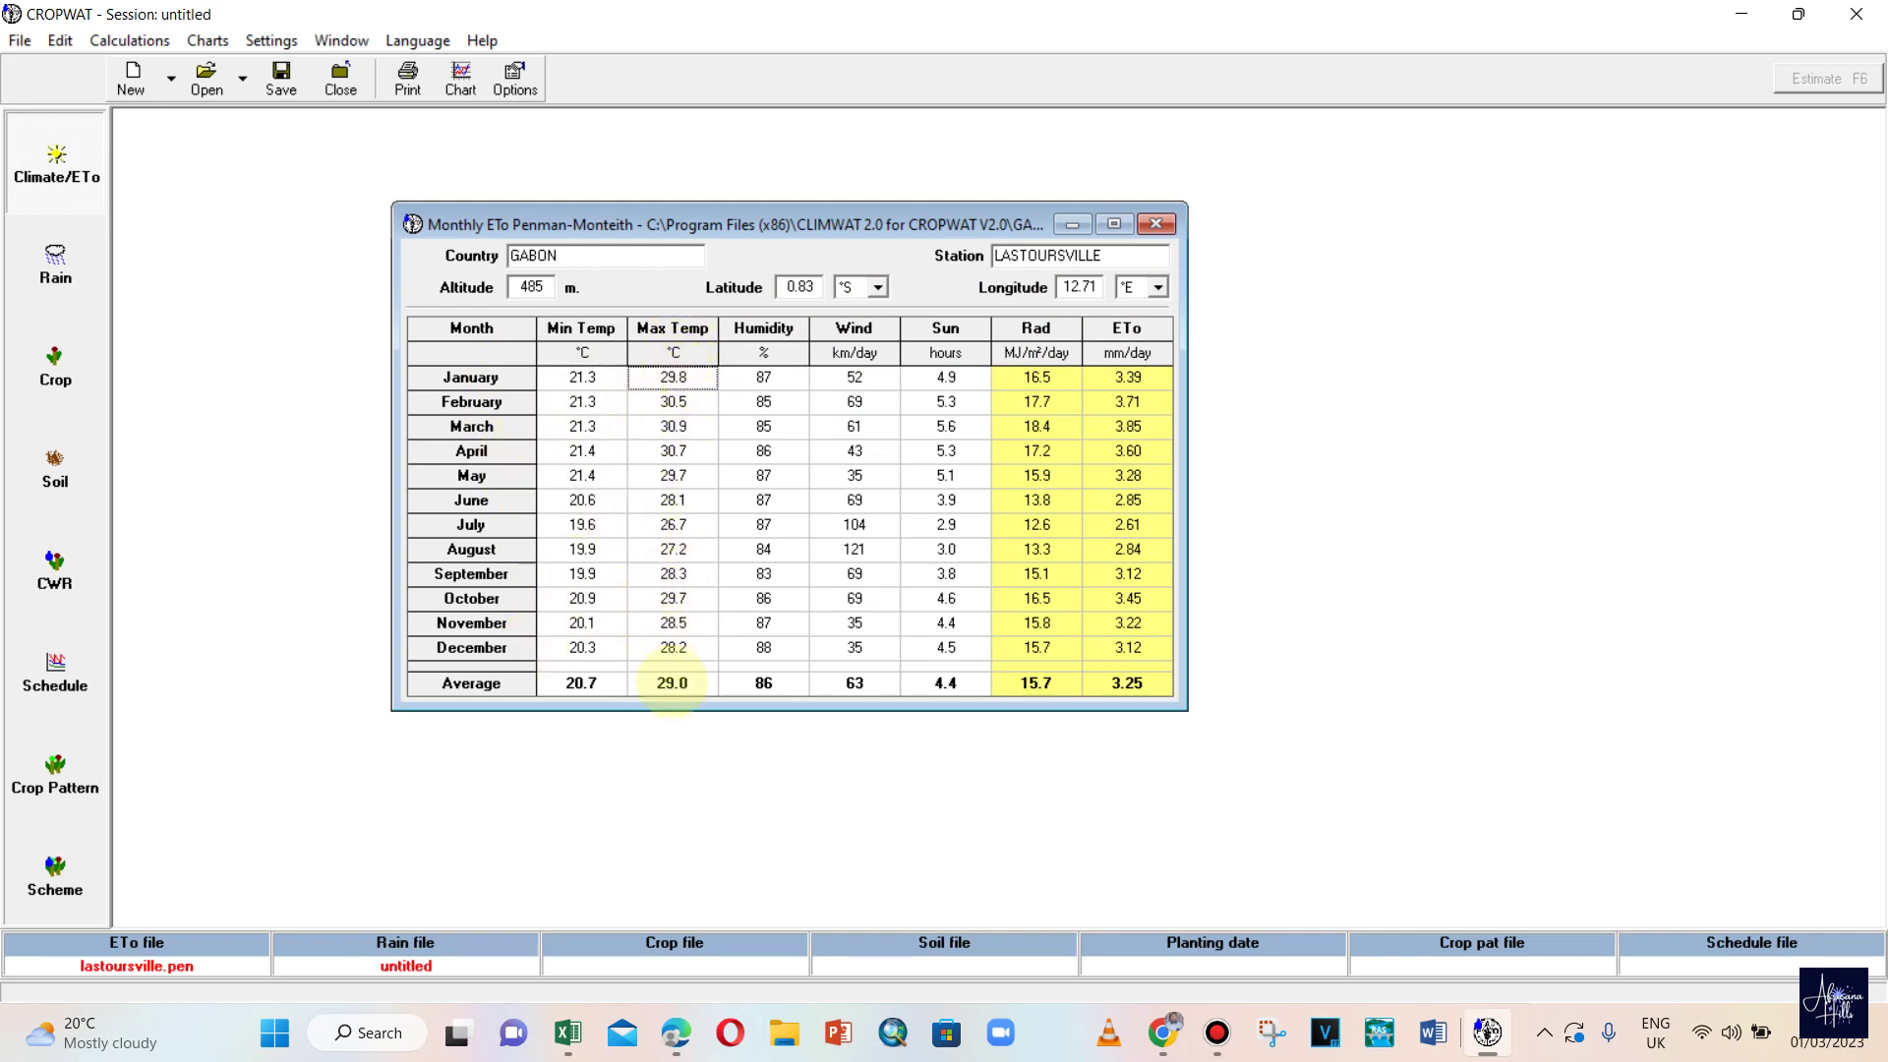
click(764, 378)
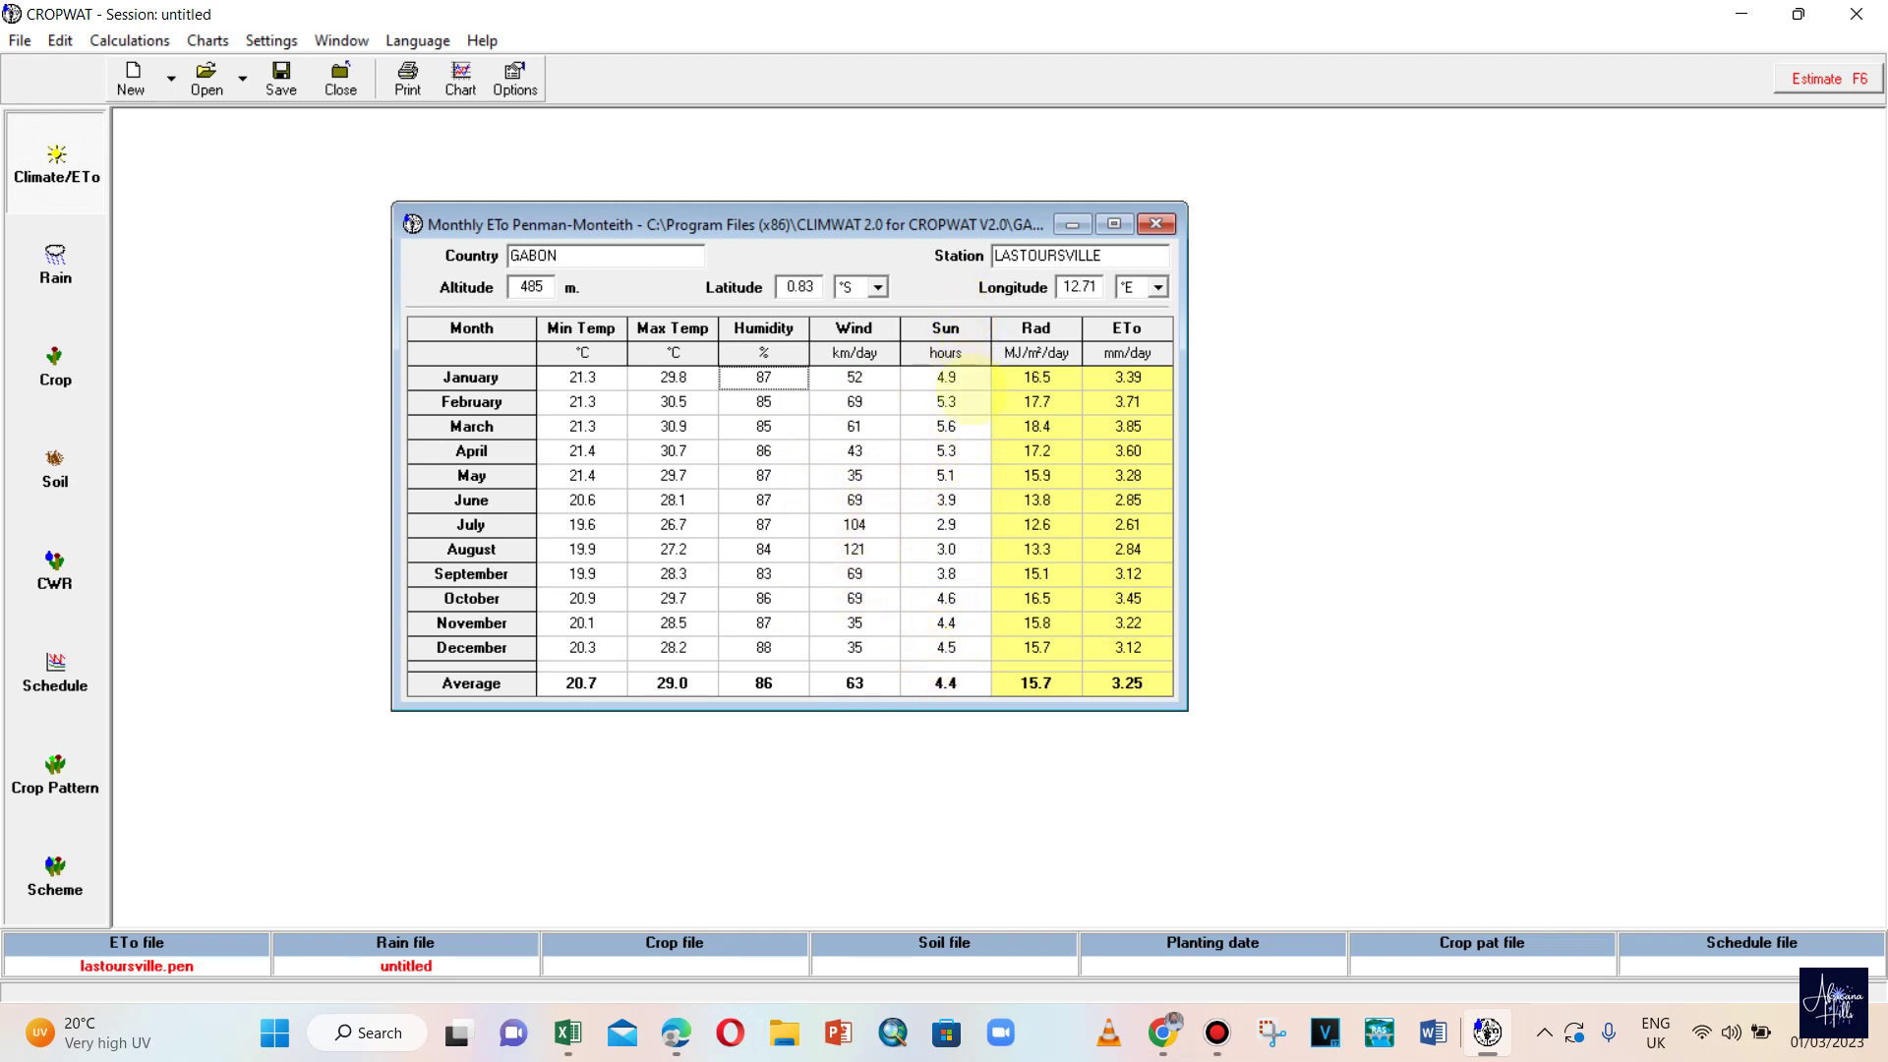
click(1036, 376)
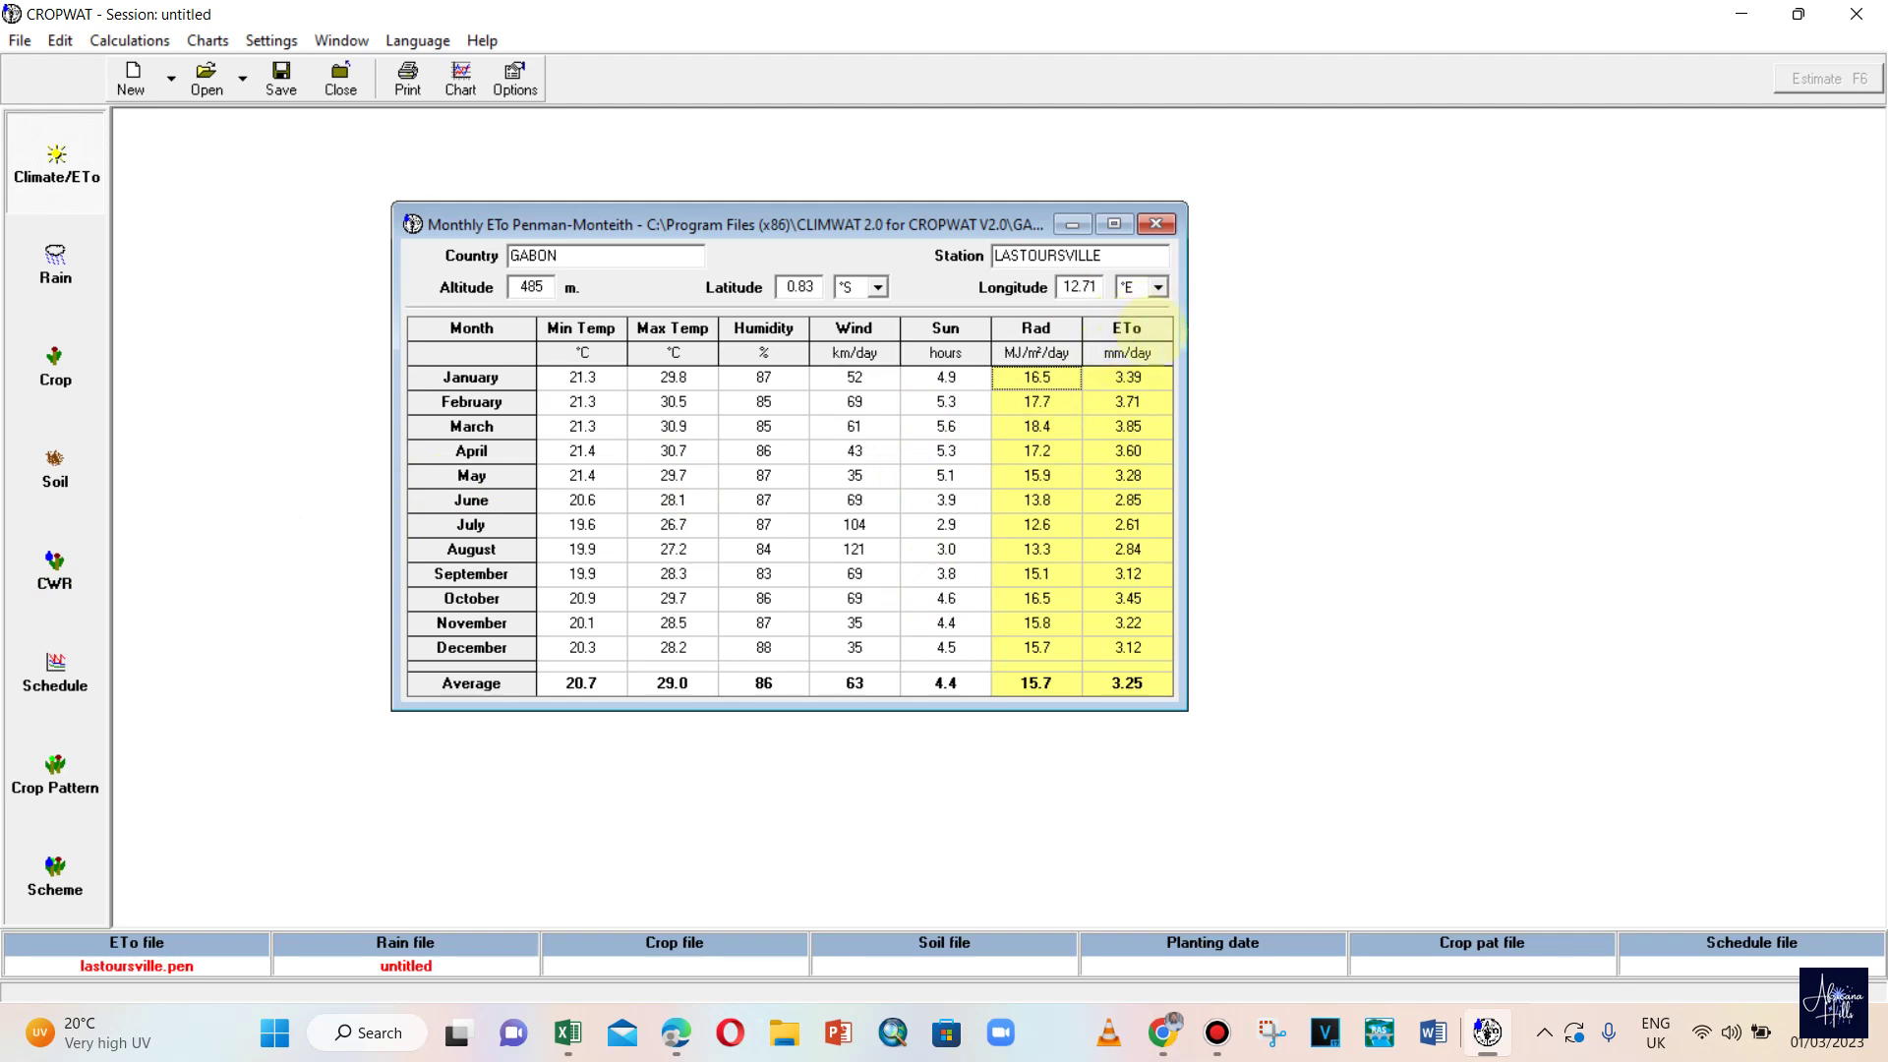
- Switch to FAO 56.pdf in Microsoft Edge and view the title page of the crop evapotranspiration guidelines
click(675, 1033)
scroll(683, 492, up, 15)
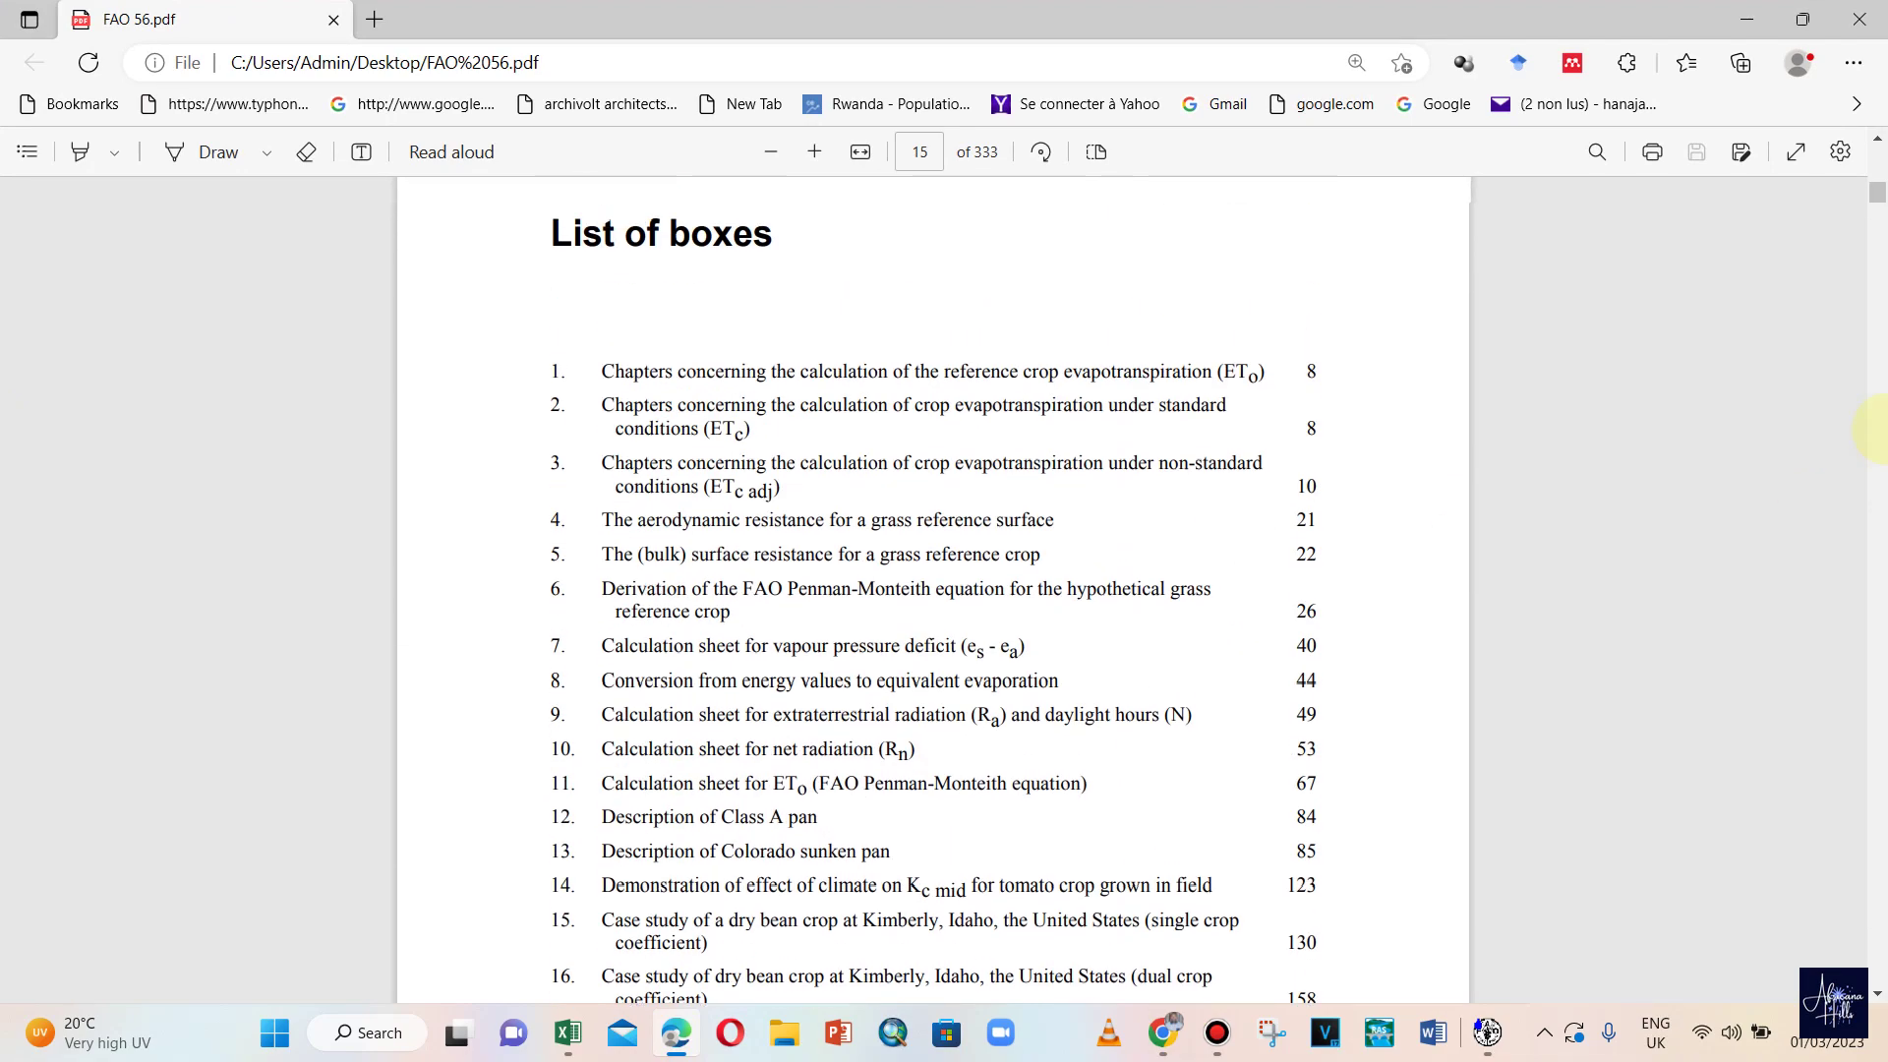
scroll(1869, 324, up, 3)
drag(1879, 192, 1877, 158)
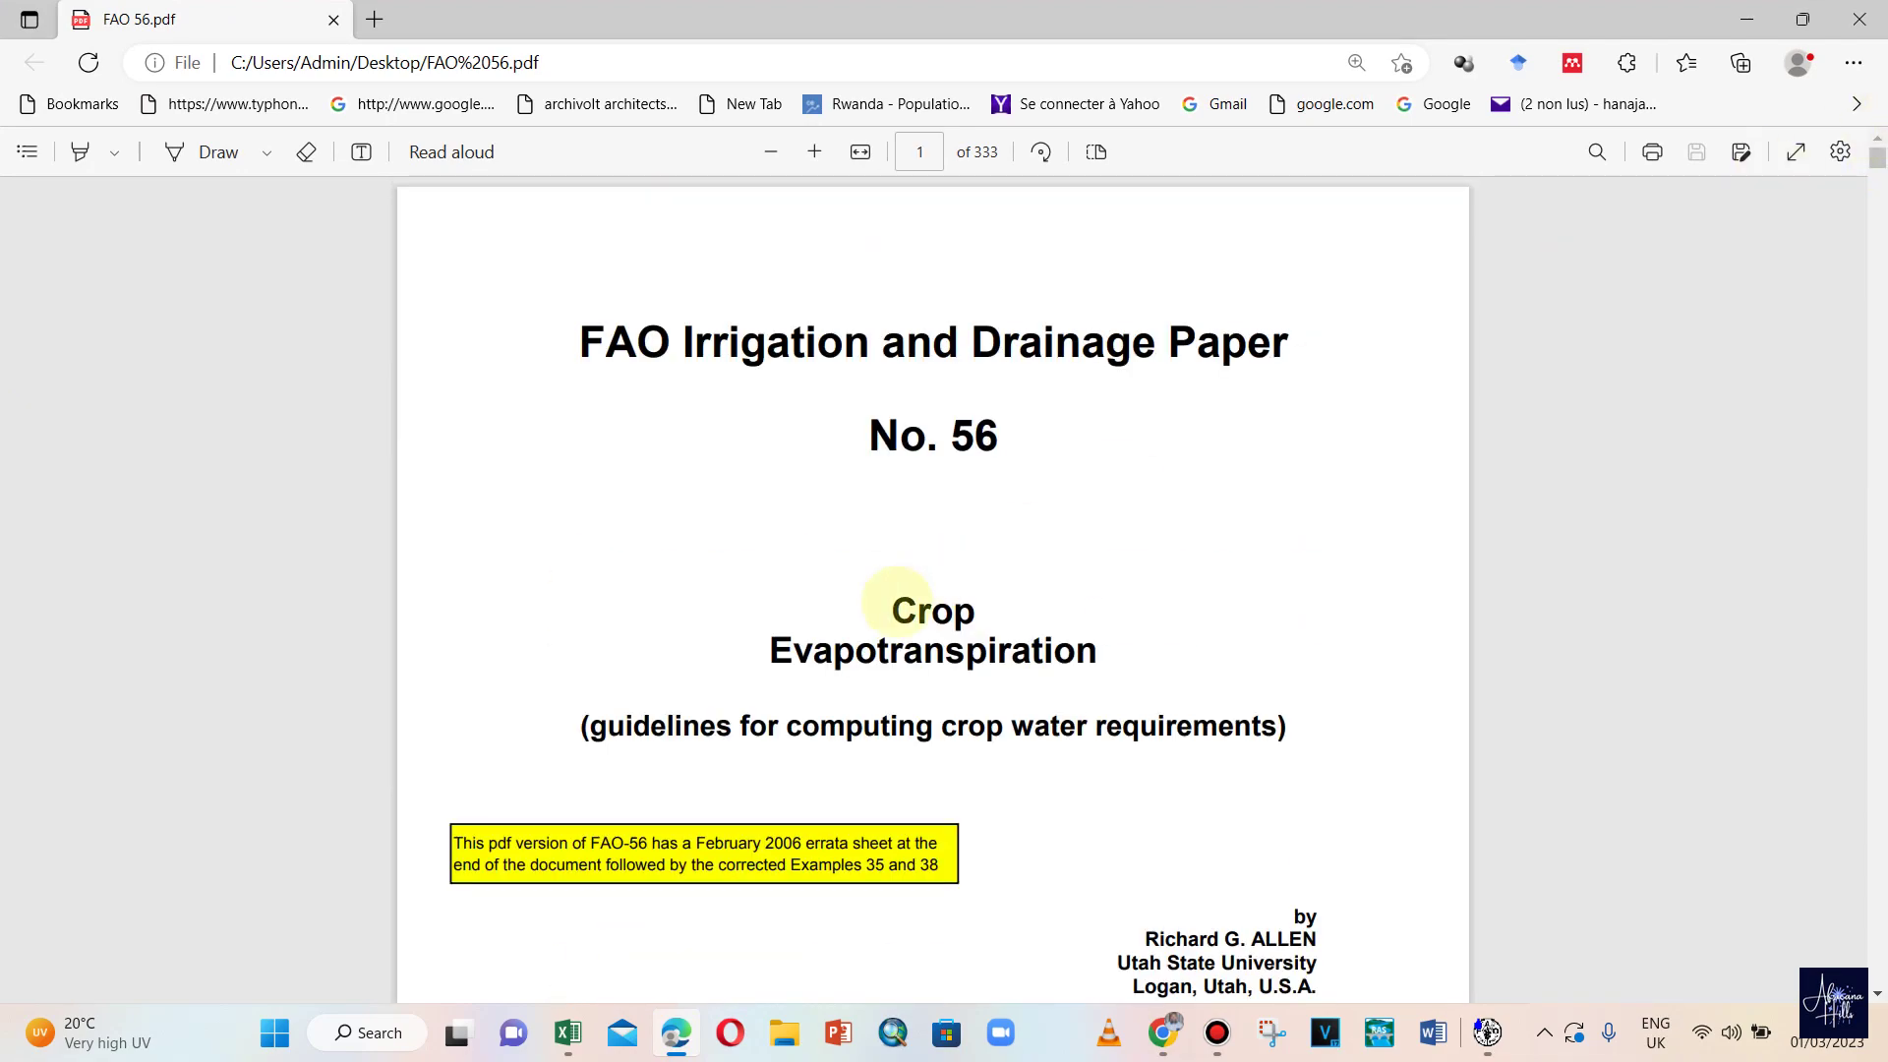
scroll(930, 580, down, 4)
scroll(881, 606, up, 4)
- Go to page 50 of the PDF and examine the FAO Penman-Monteith equation for ETo and its variable definitions
scroll(913, 610, down, 3)
scroll(924, 615, down, 15)
drag(1878, 164, 1876, 336)
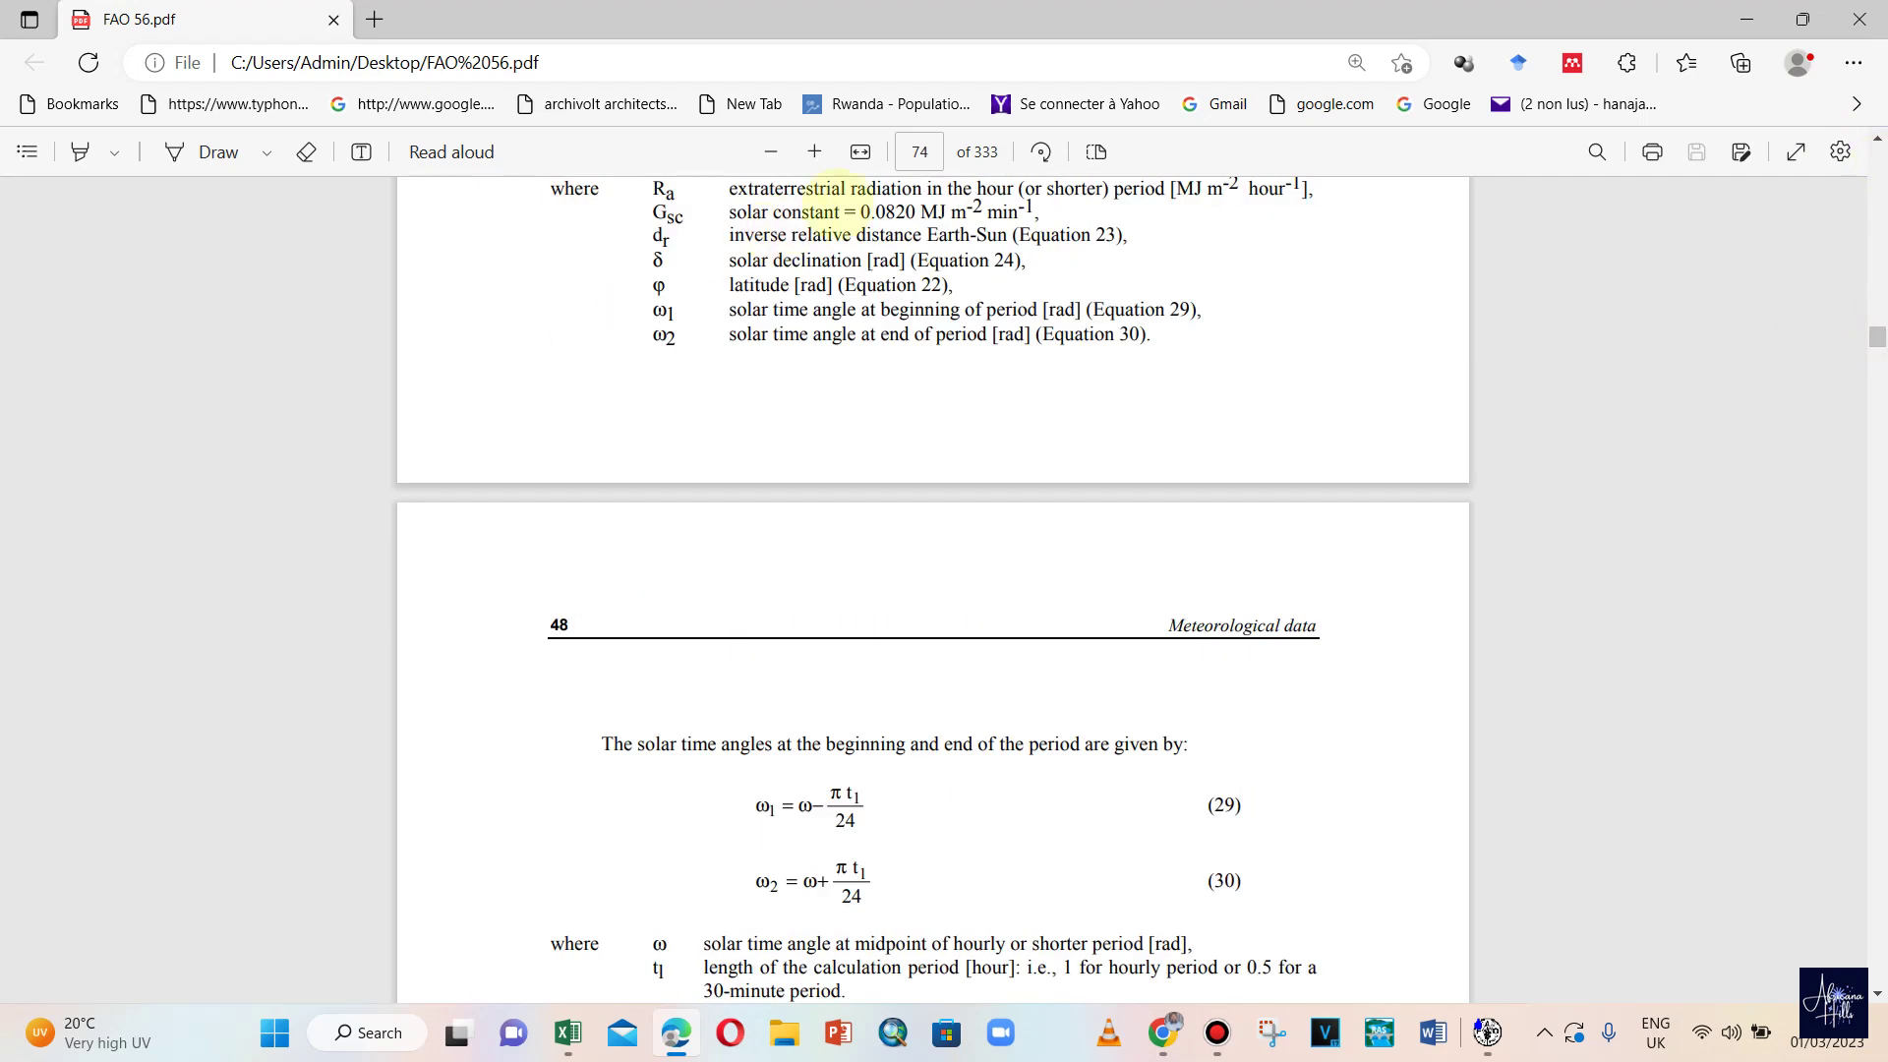
click(924, 152)
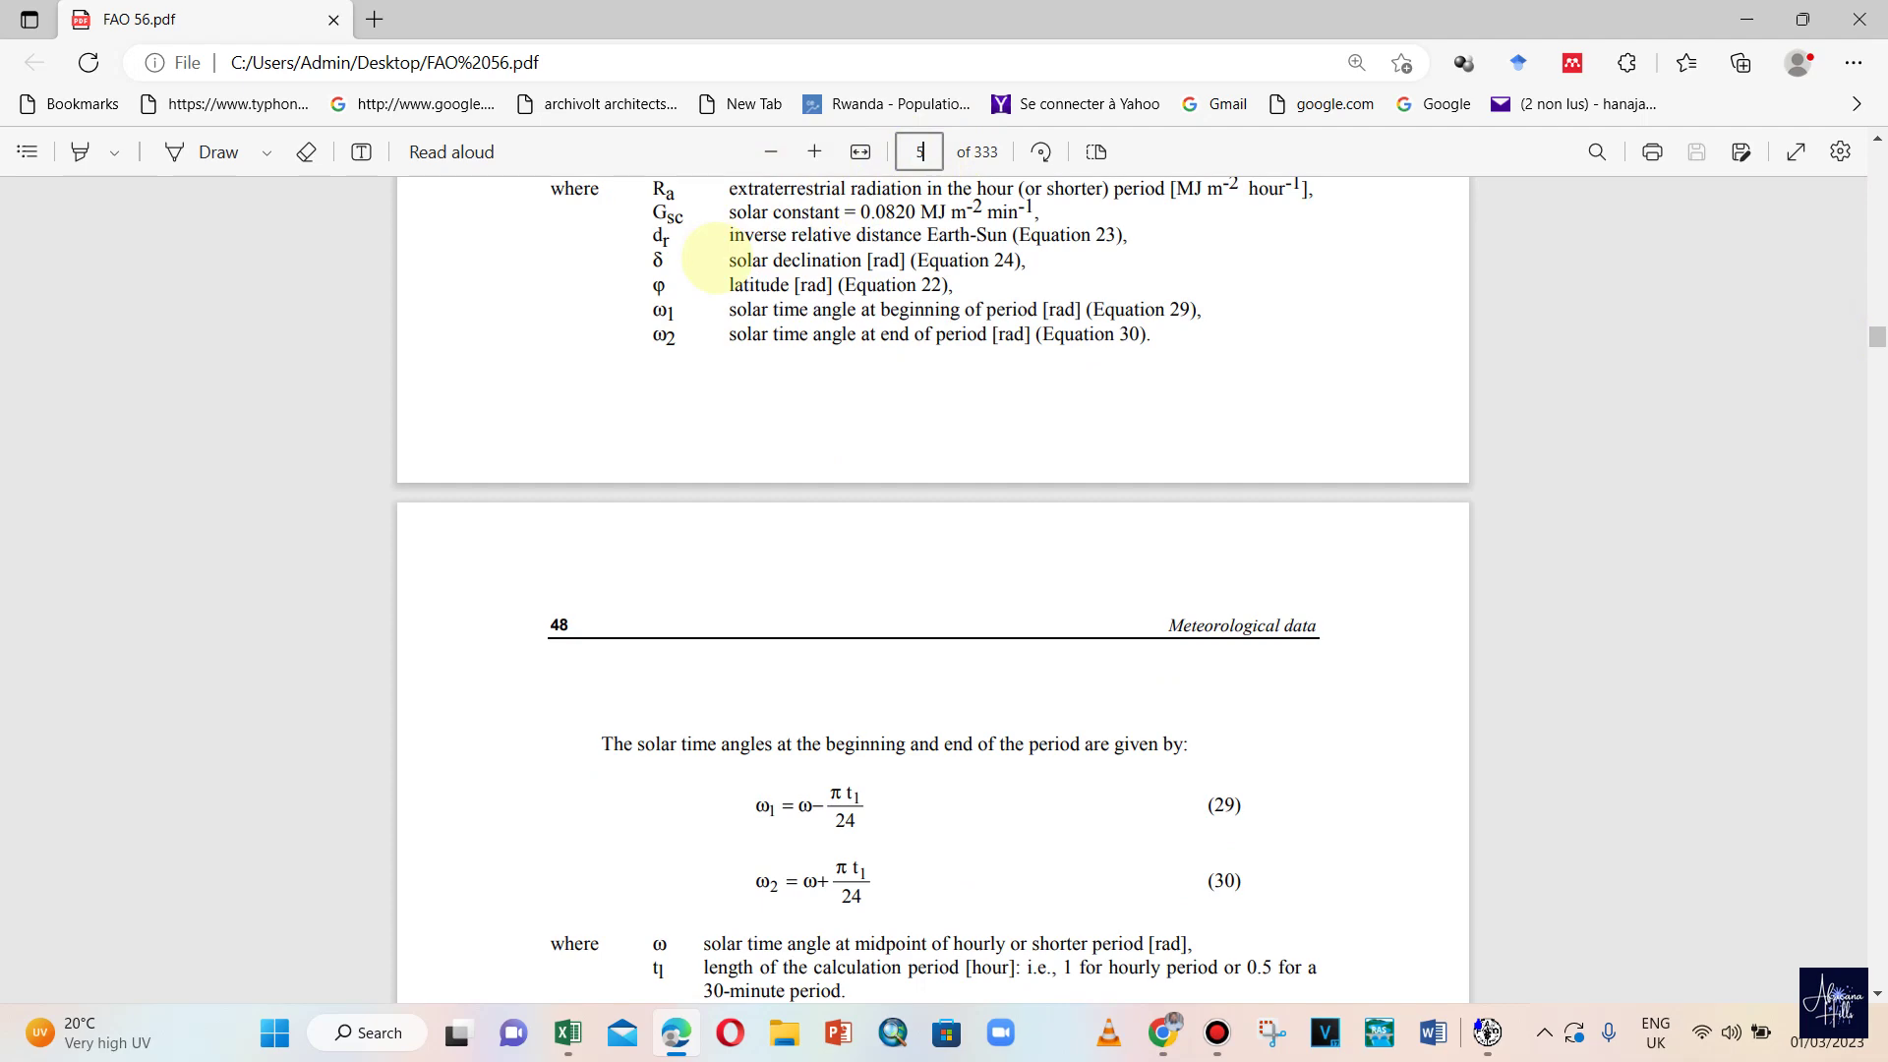
text(50)
key(Return)
scroll(1101, 590, down, 10)
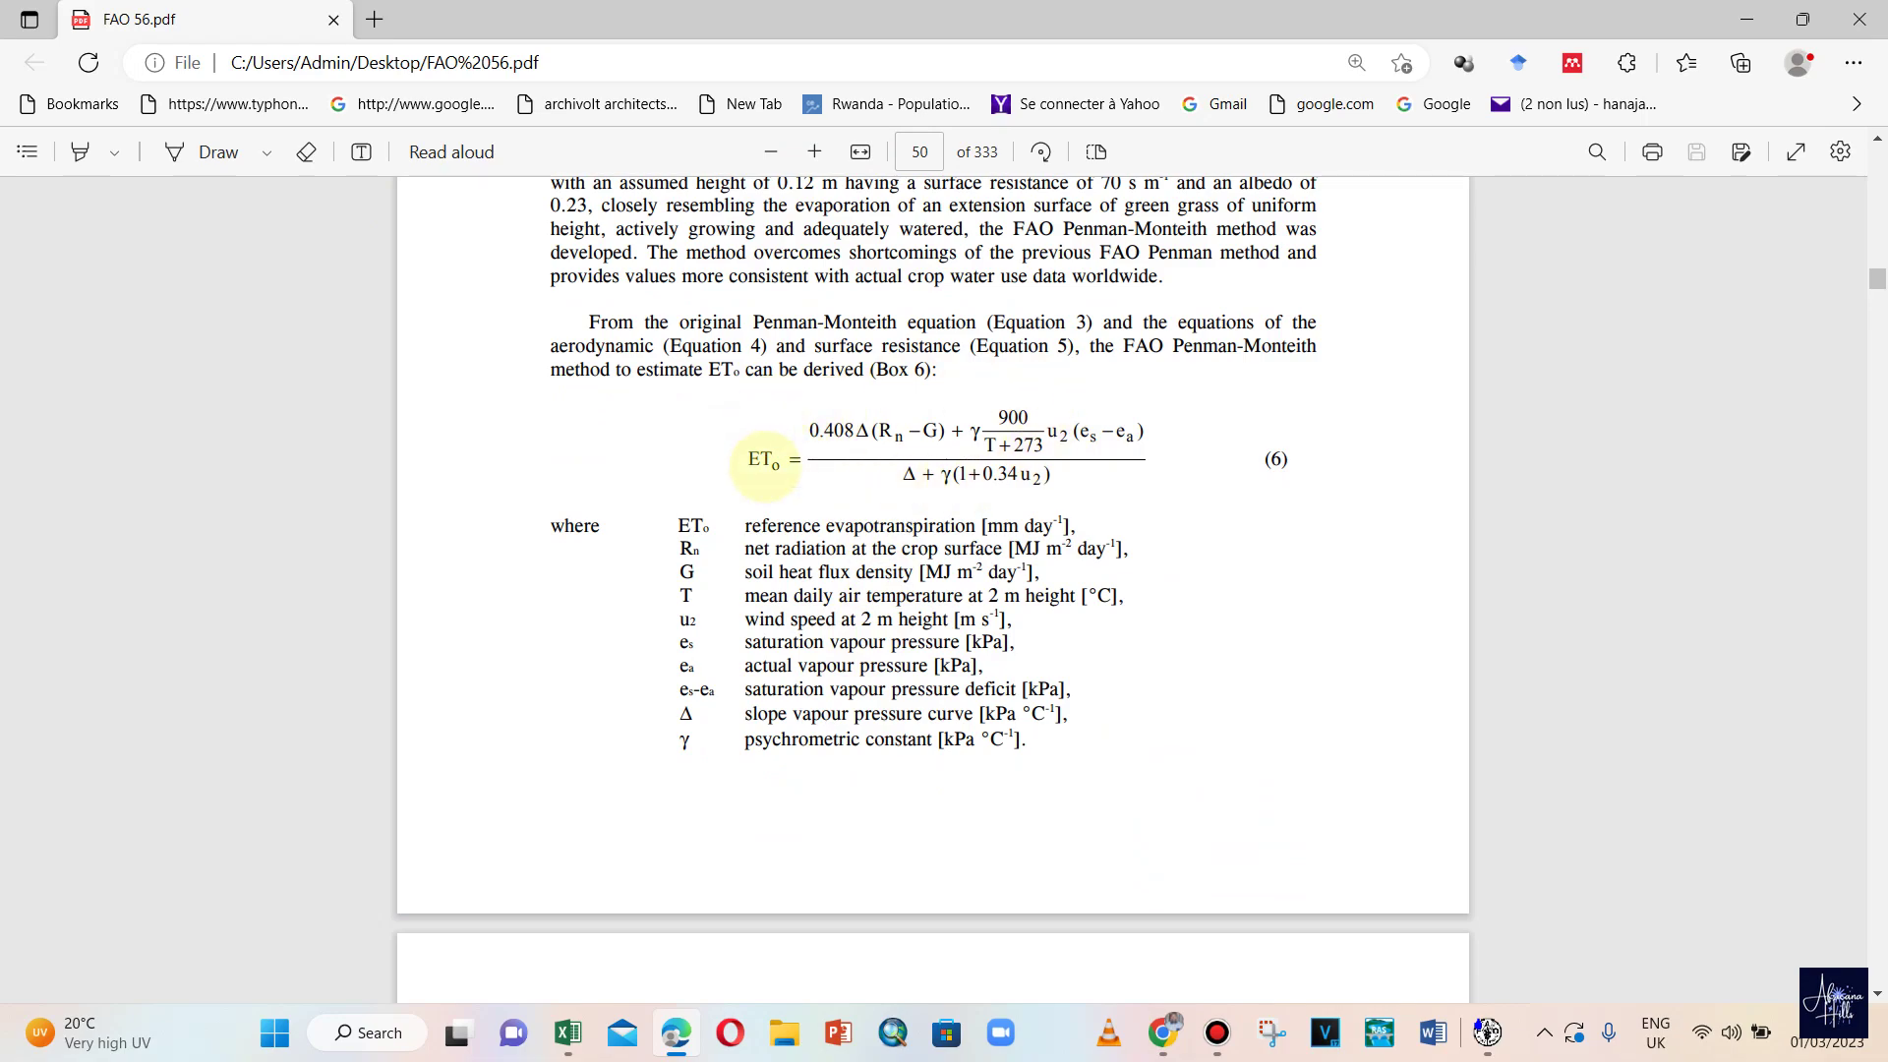
- Find the crop coefficient approach on page 116 of the FAO 56 PDF and highlight the equation ETc = Kc ETo
scroll(915, 462, down, 15)
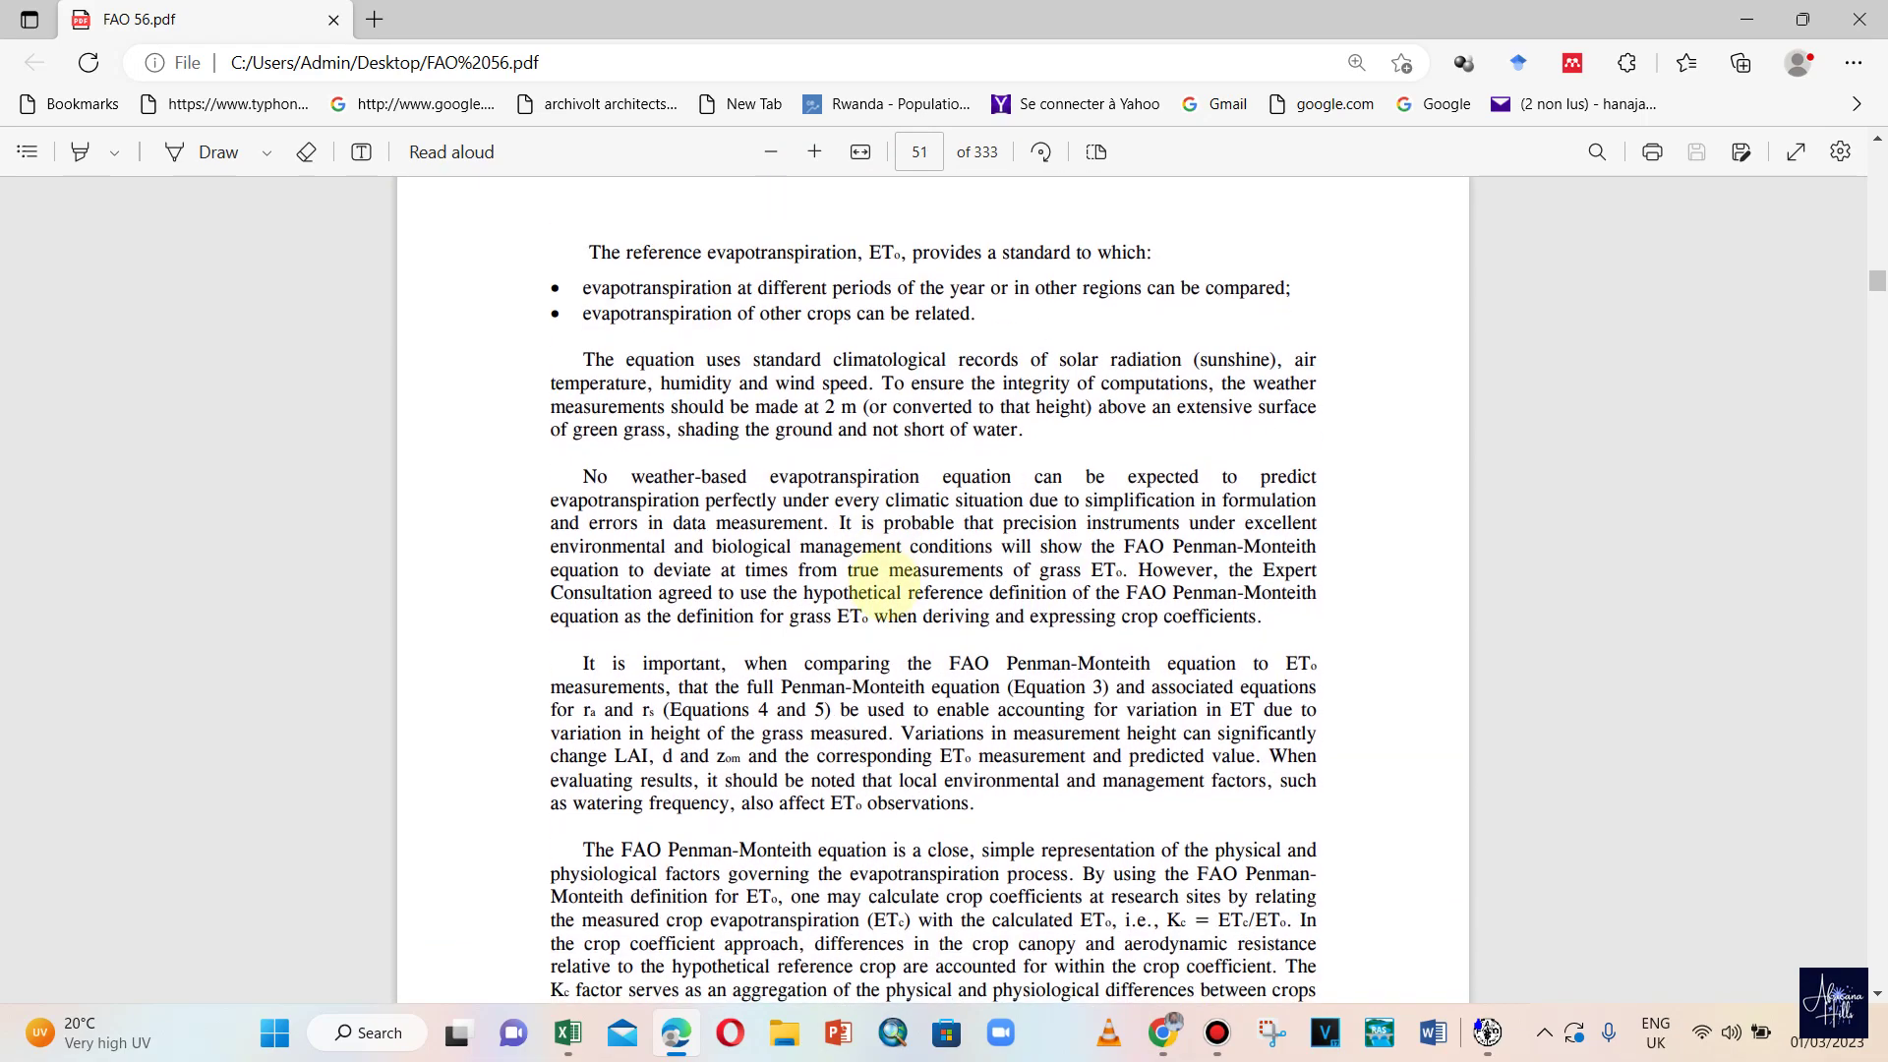
scroll(895, 621, down, 20)
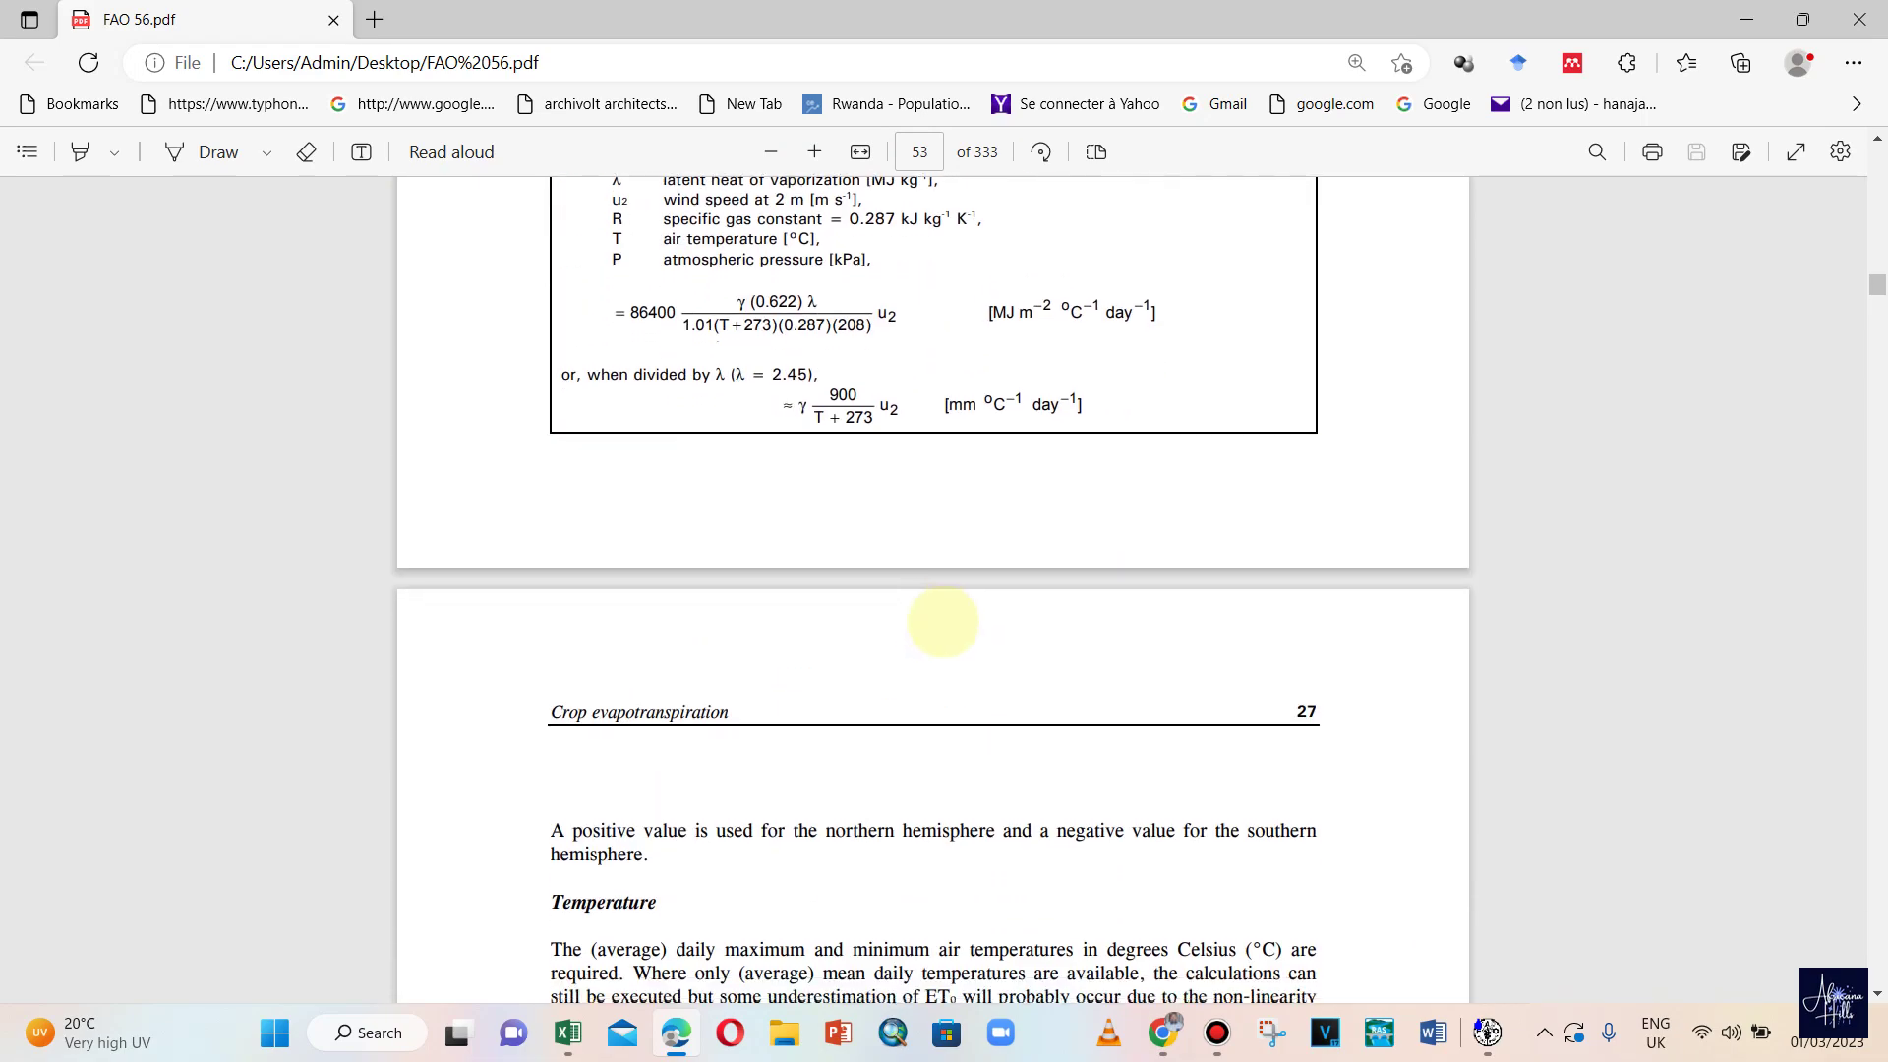
scroll(969, 616, down, 20)
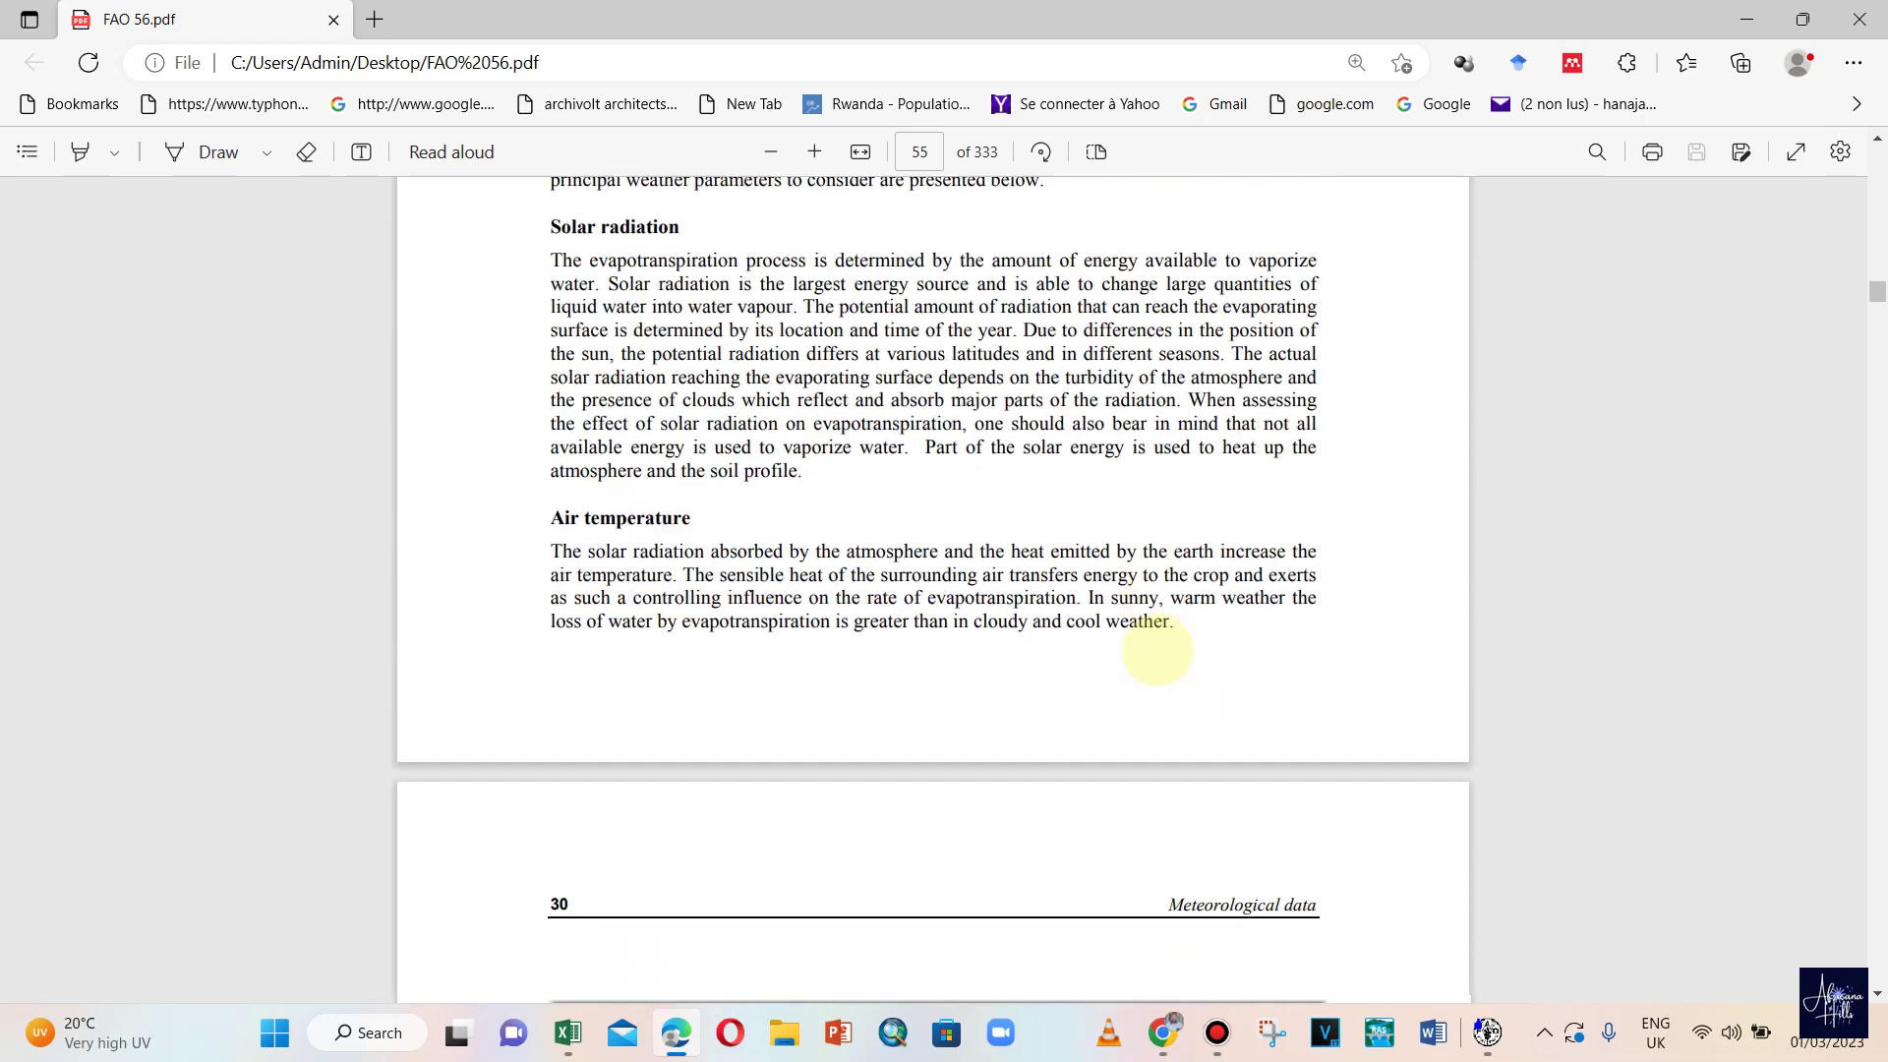
scroll(1170, 649, down, 5)
drag(1877, 295, 1877, 440)
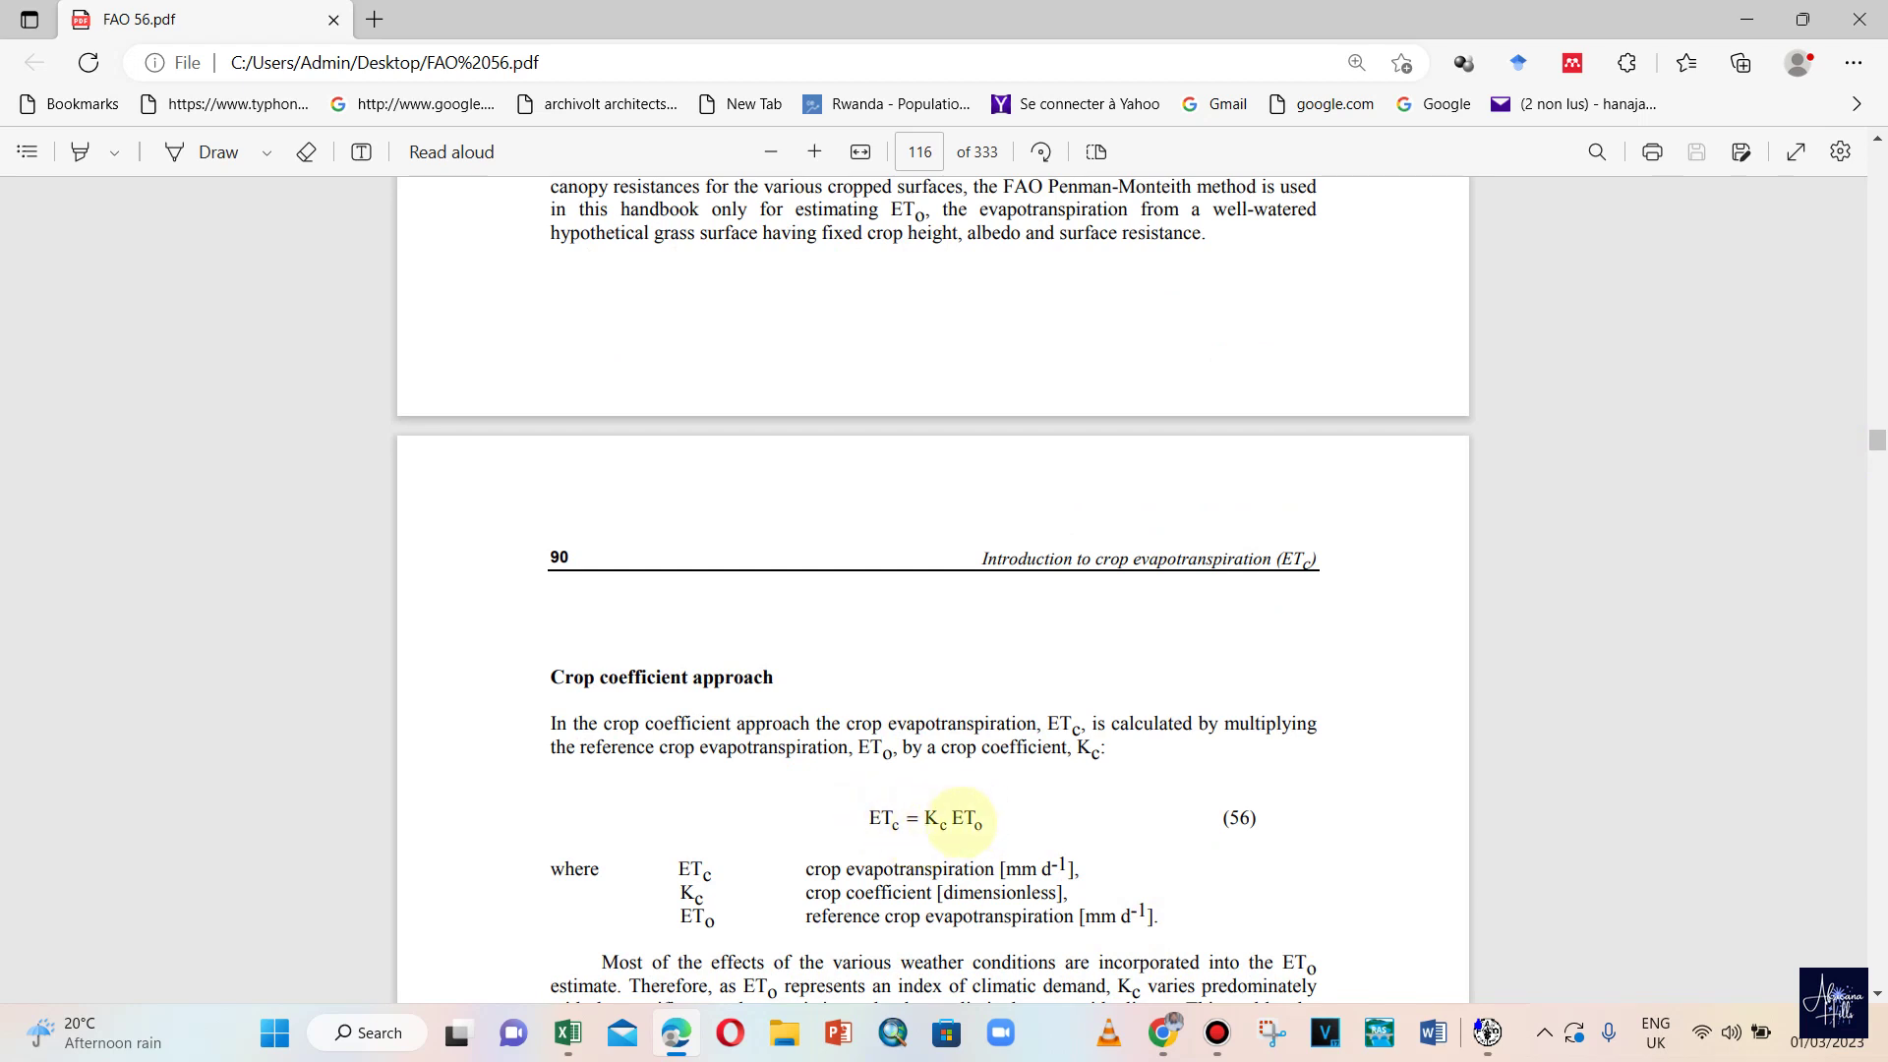
drag(868, 818, 978, 821)
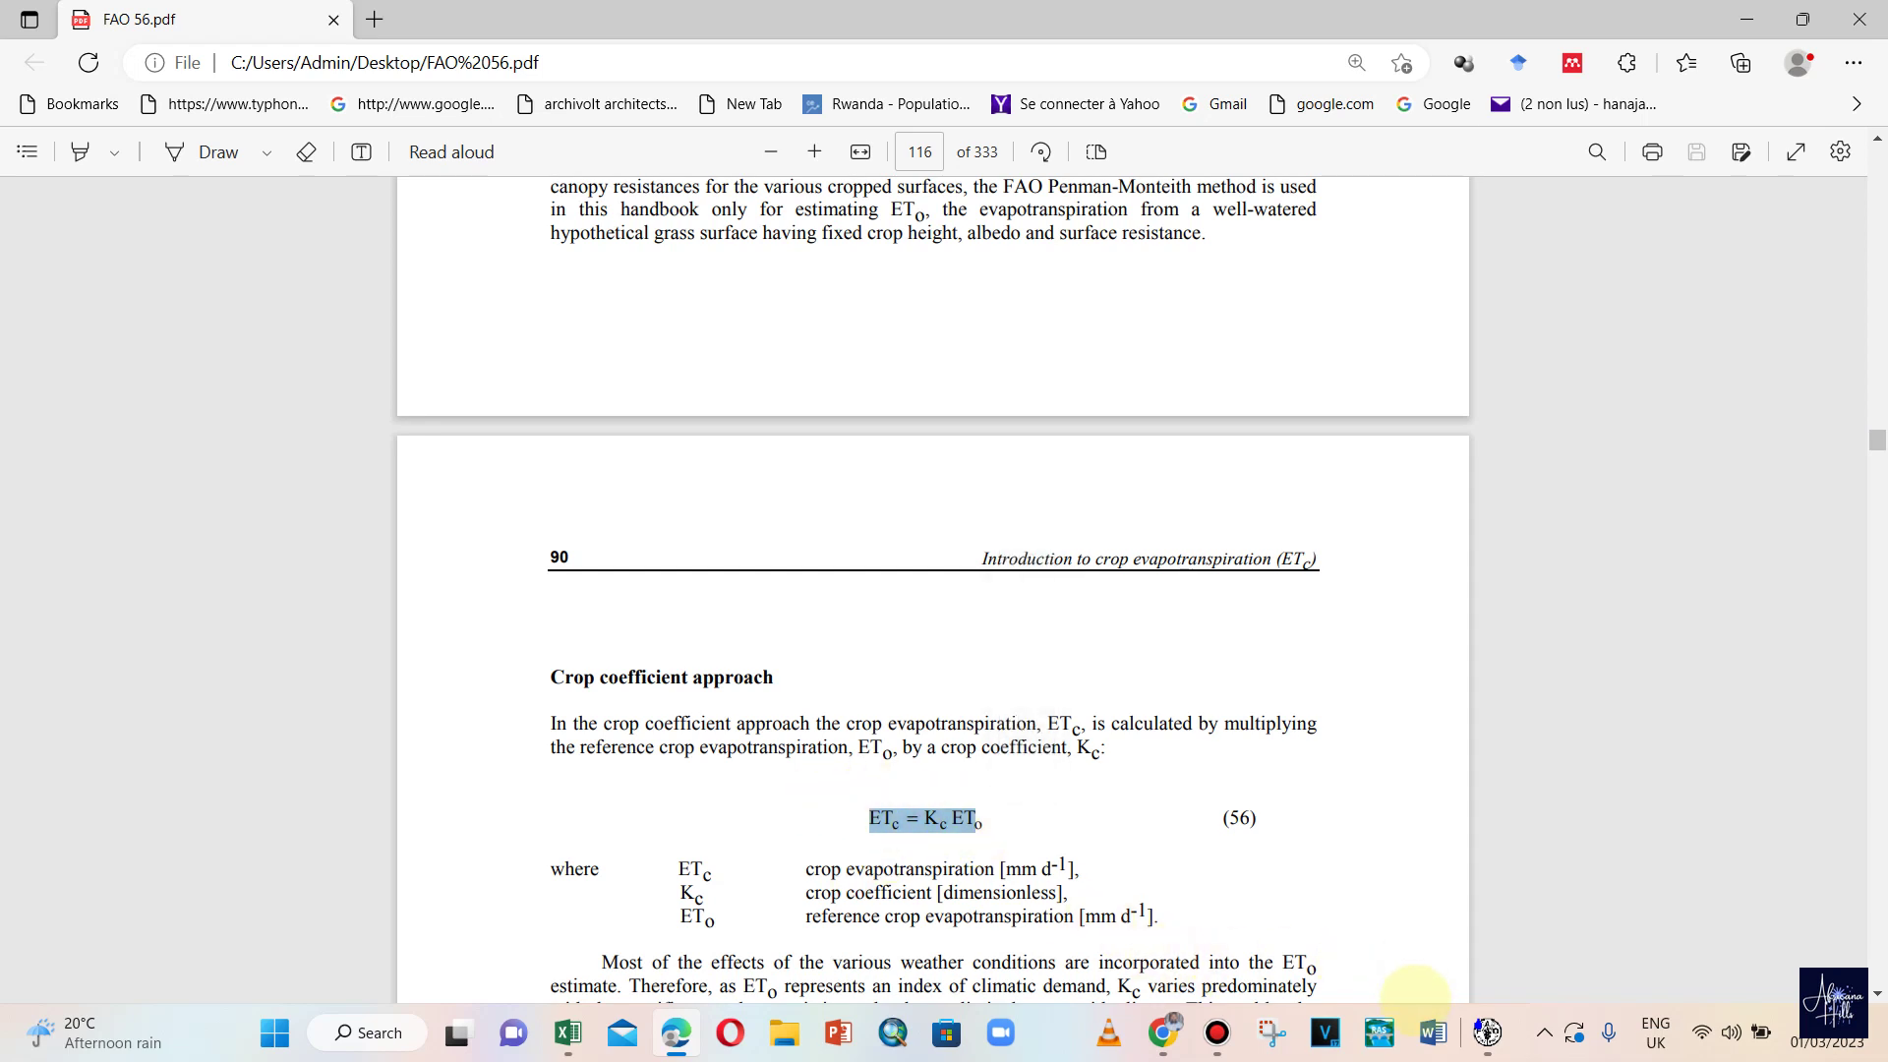
- Switch back to CROPWAT and, in the program options, select ETo Penman calculated from climatic data as the Penman-Monteith setting
click(1487, 1033)
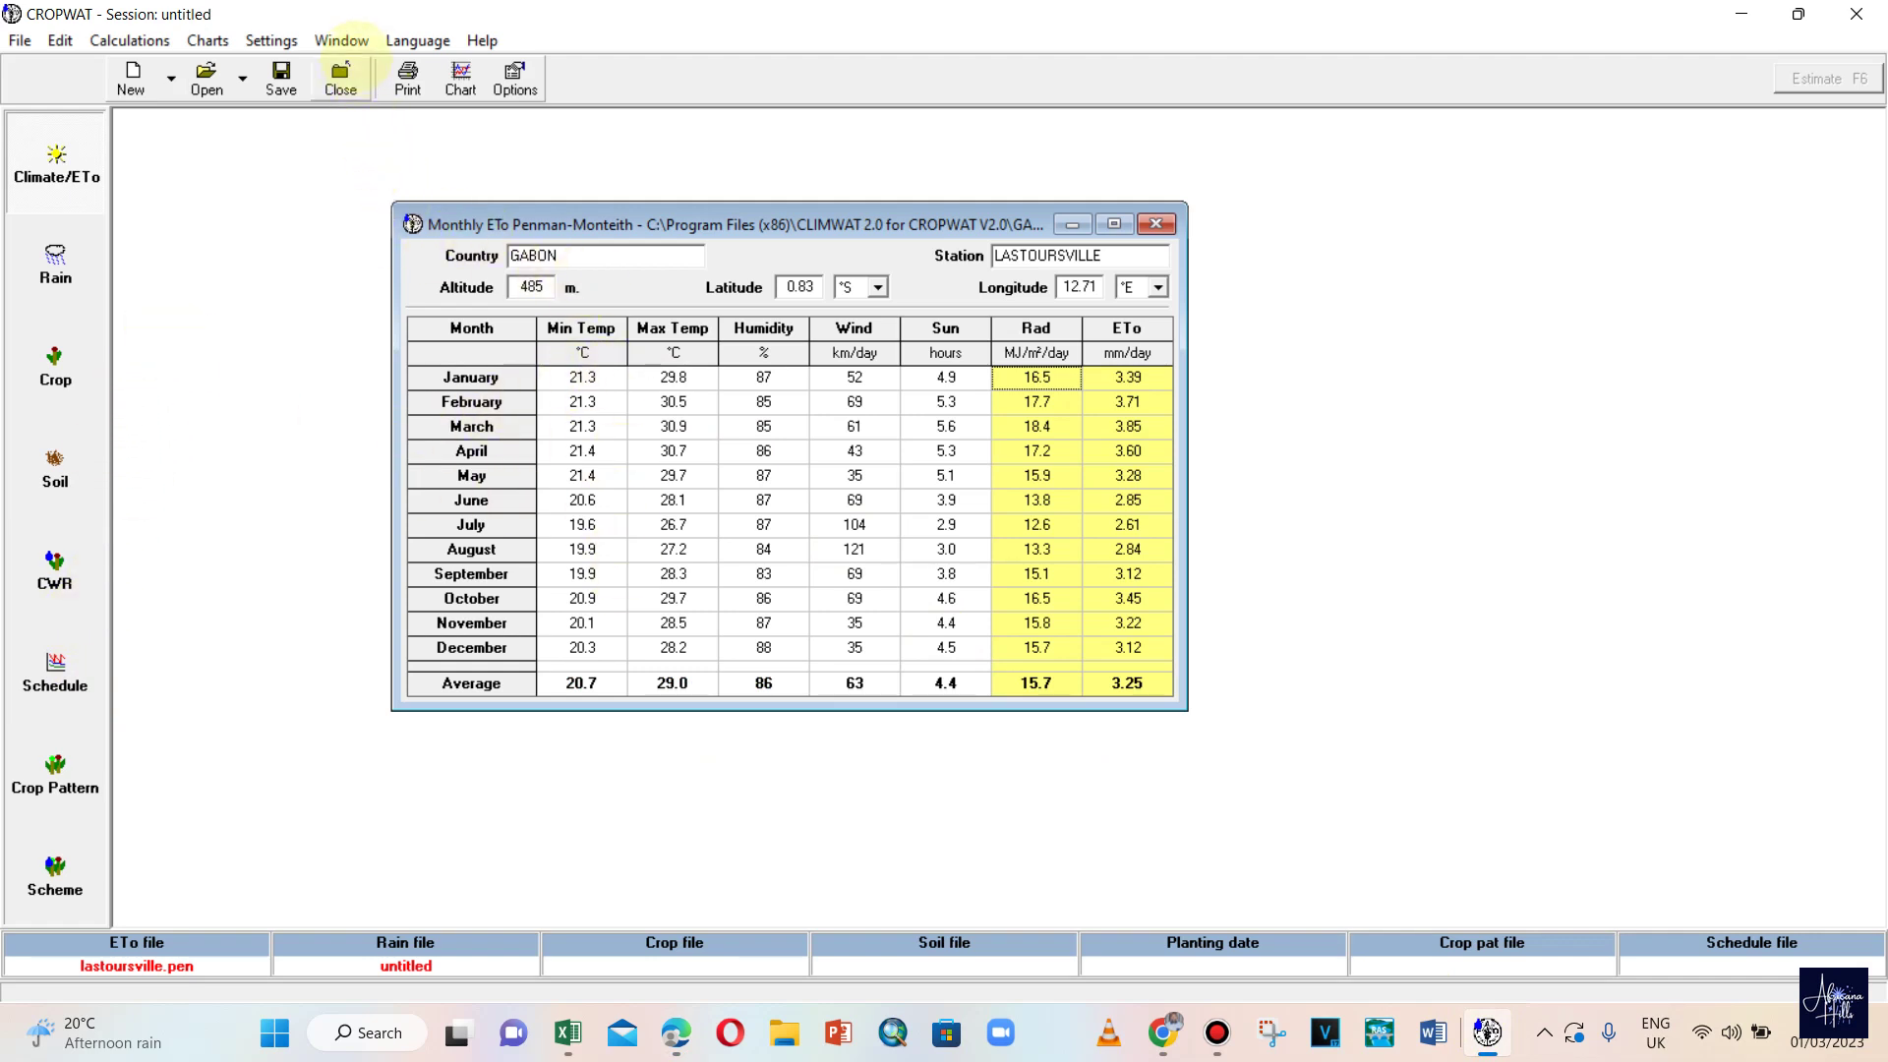
click(272, 40)
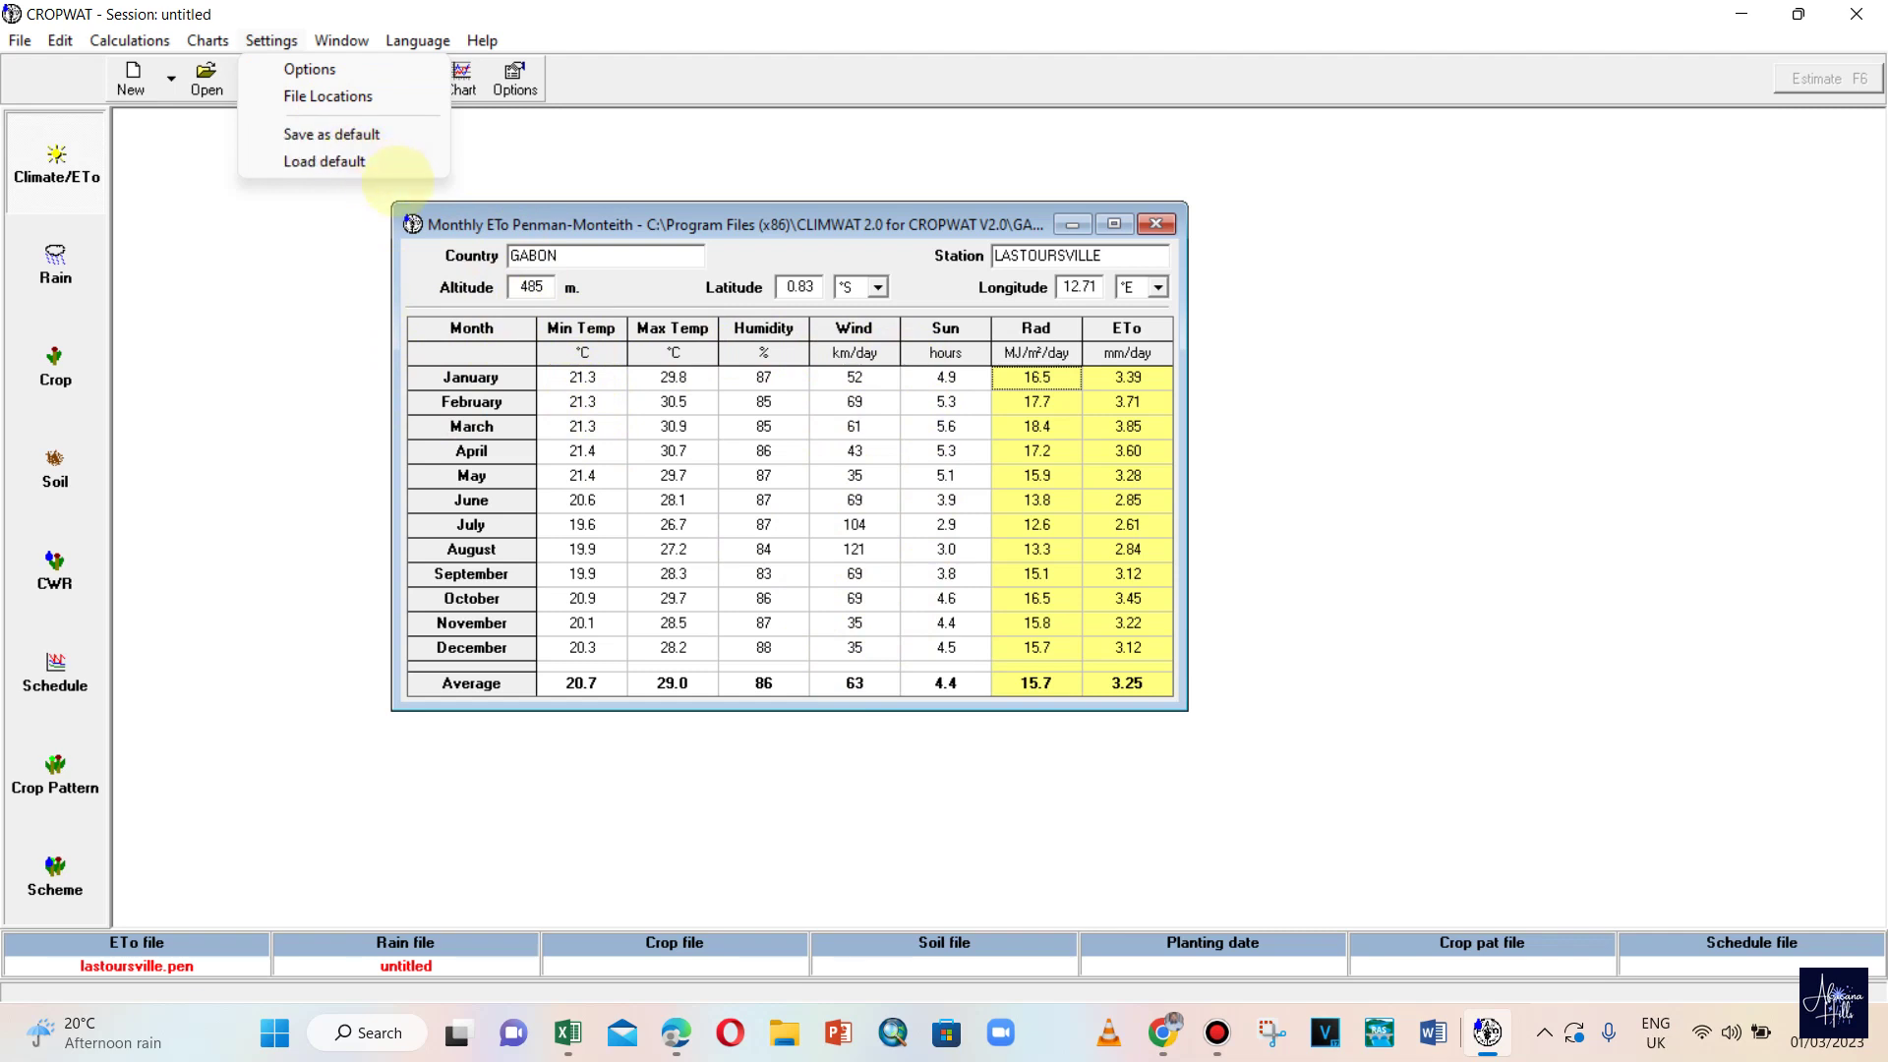
click(325, 69)
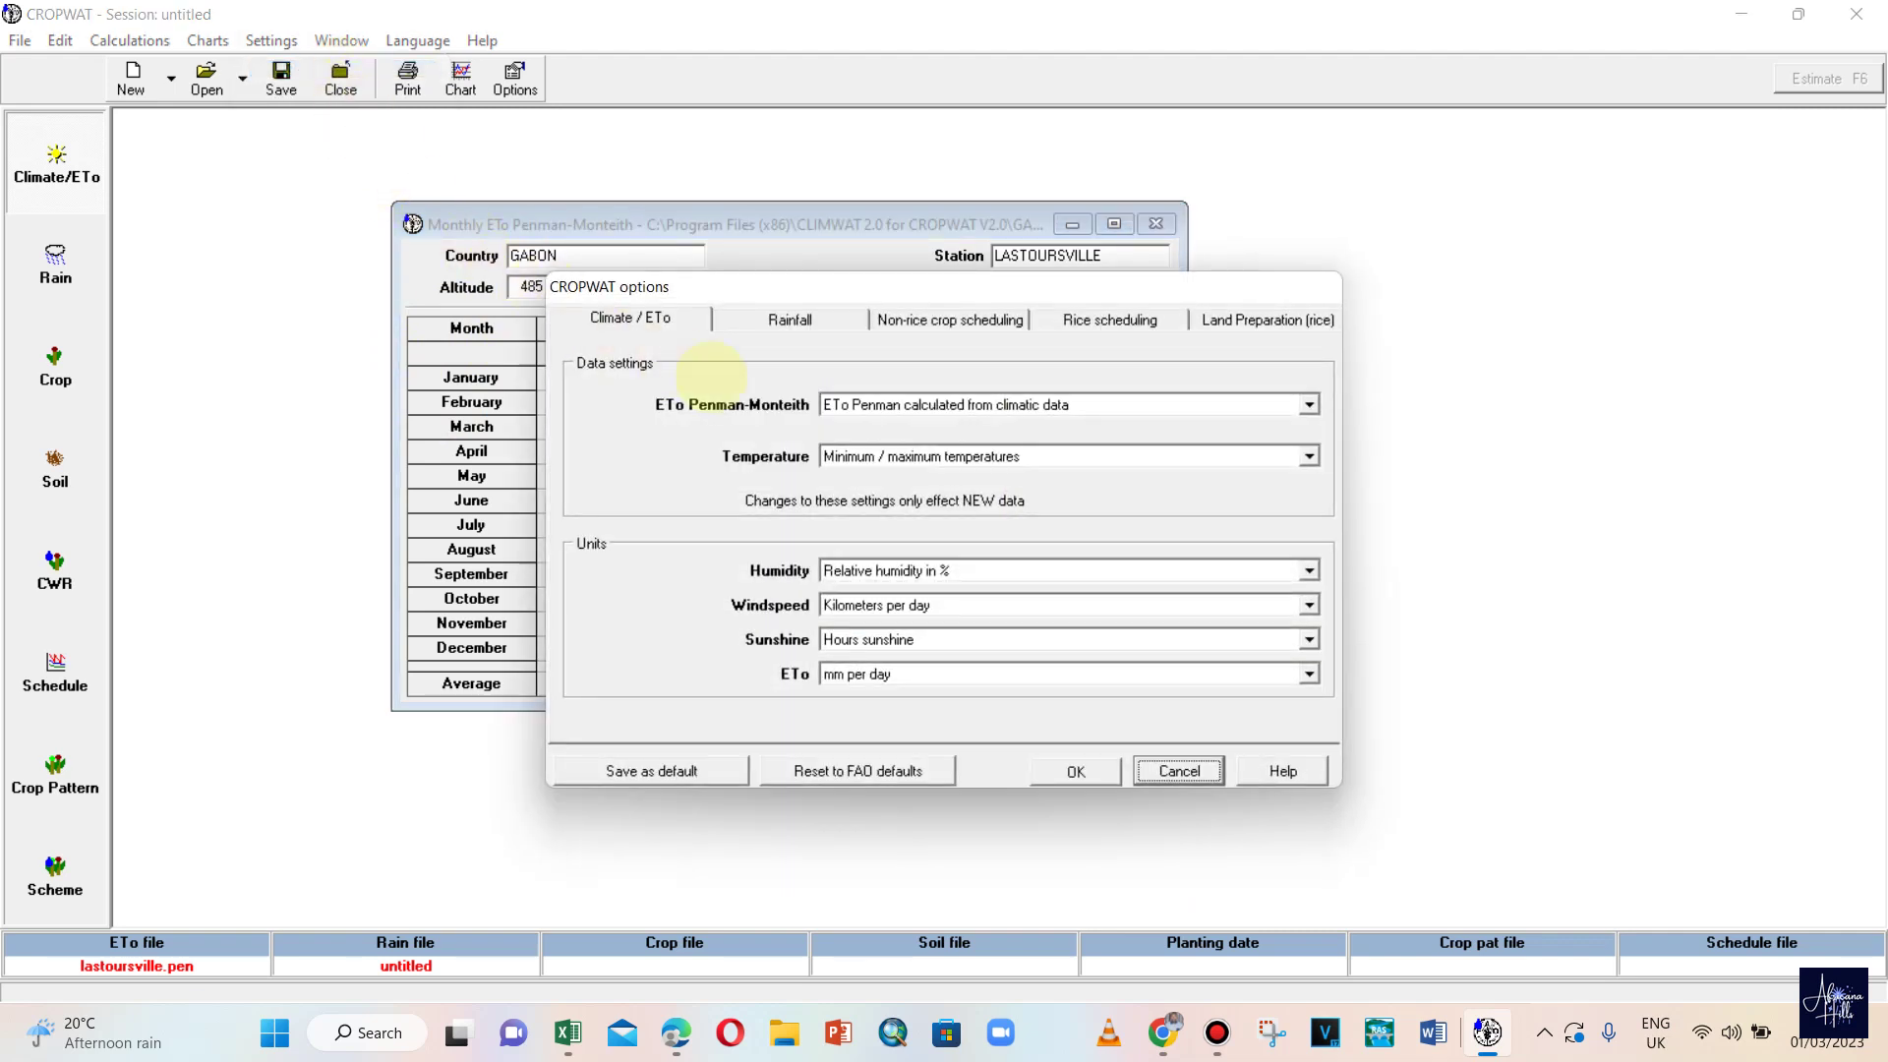
drag(1121, 316, 1251, 443)
click(1403, 501)
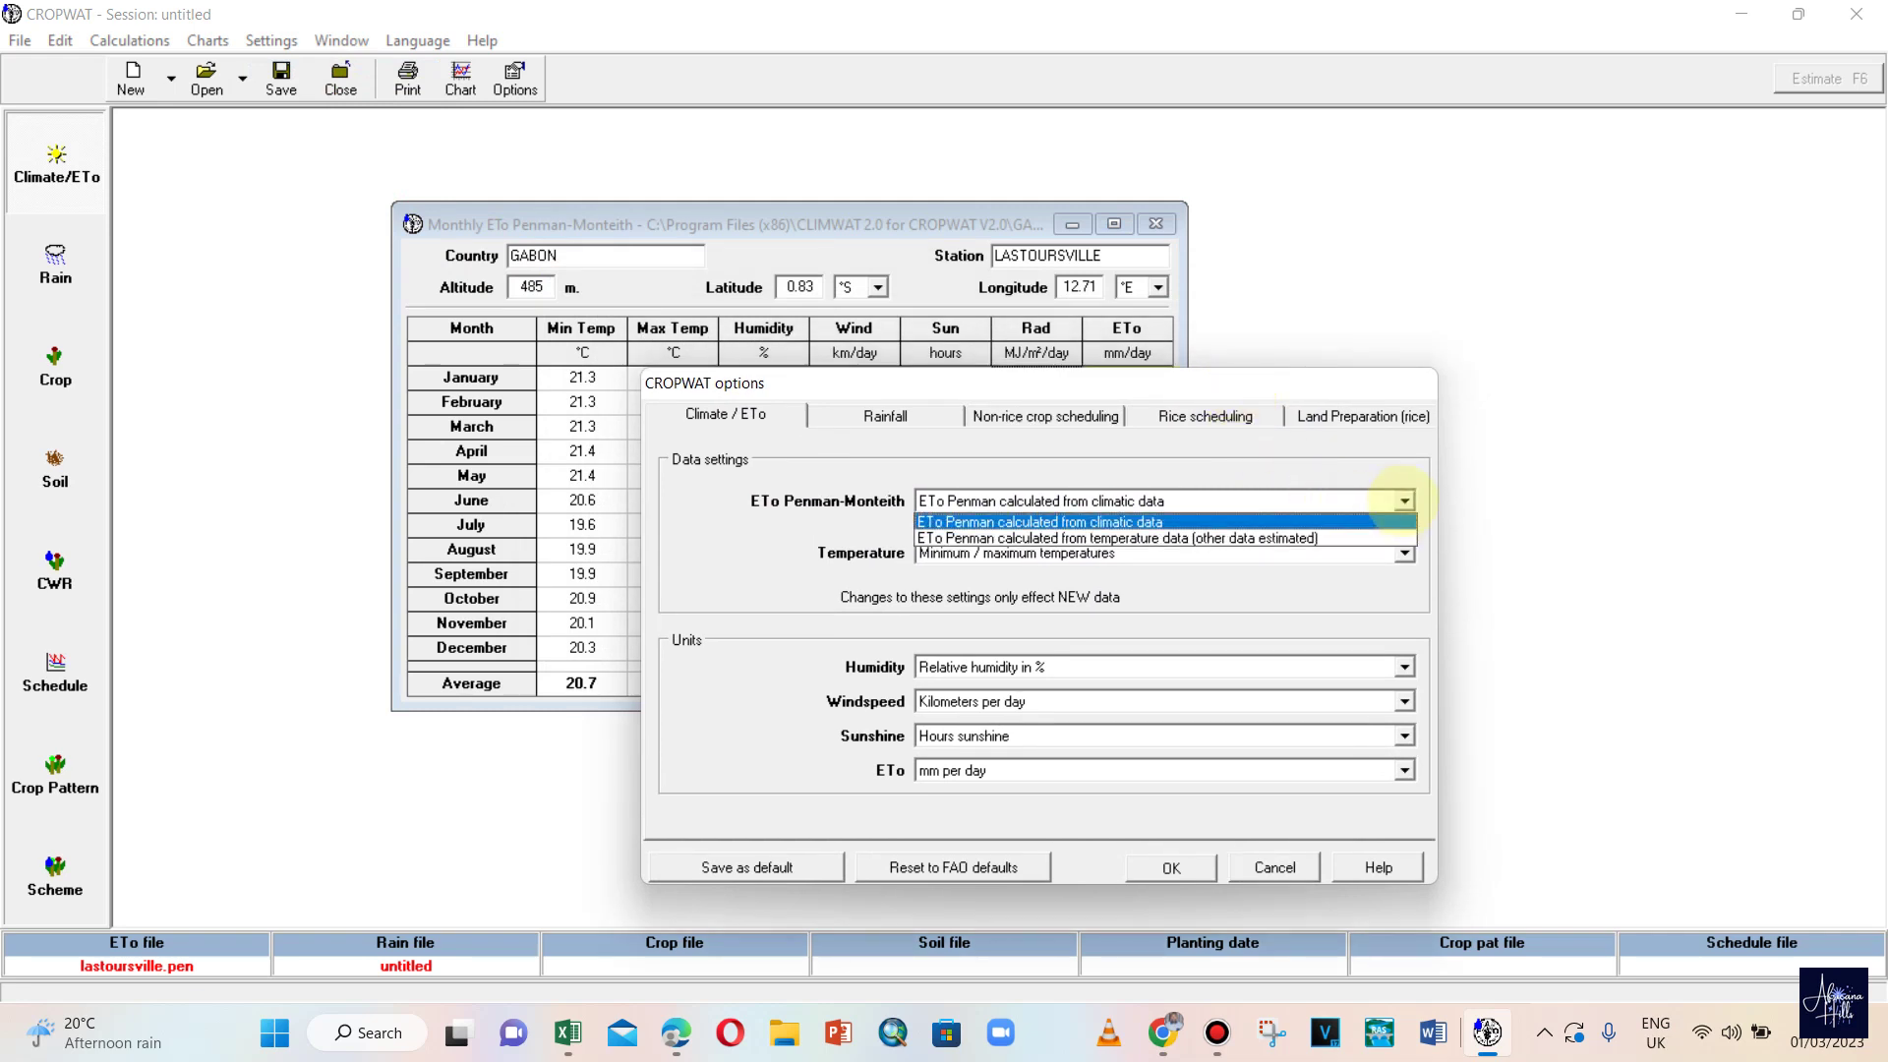
click(950, 513)
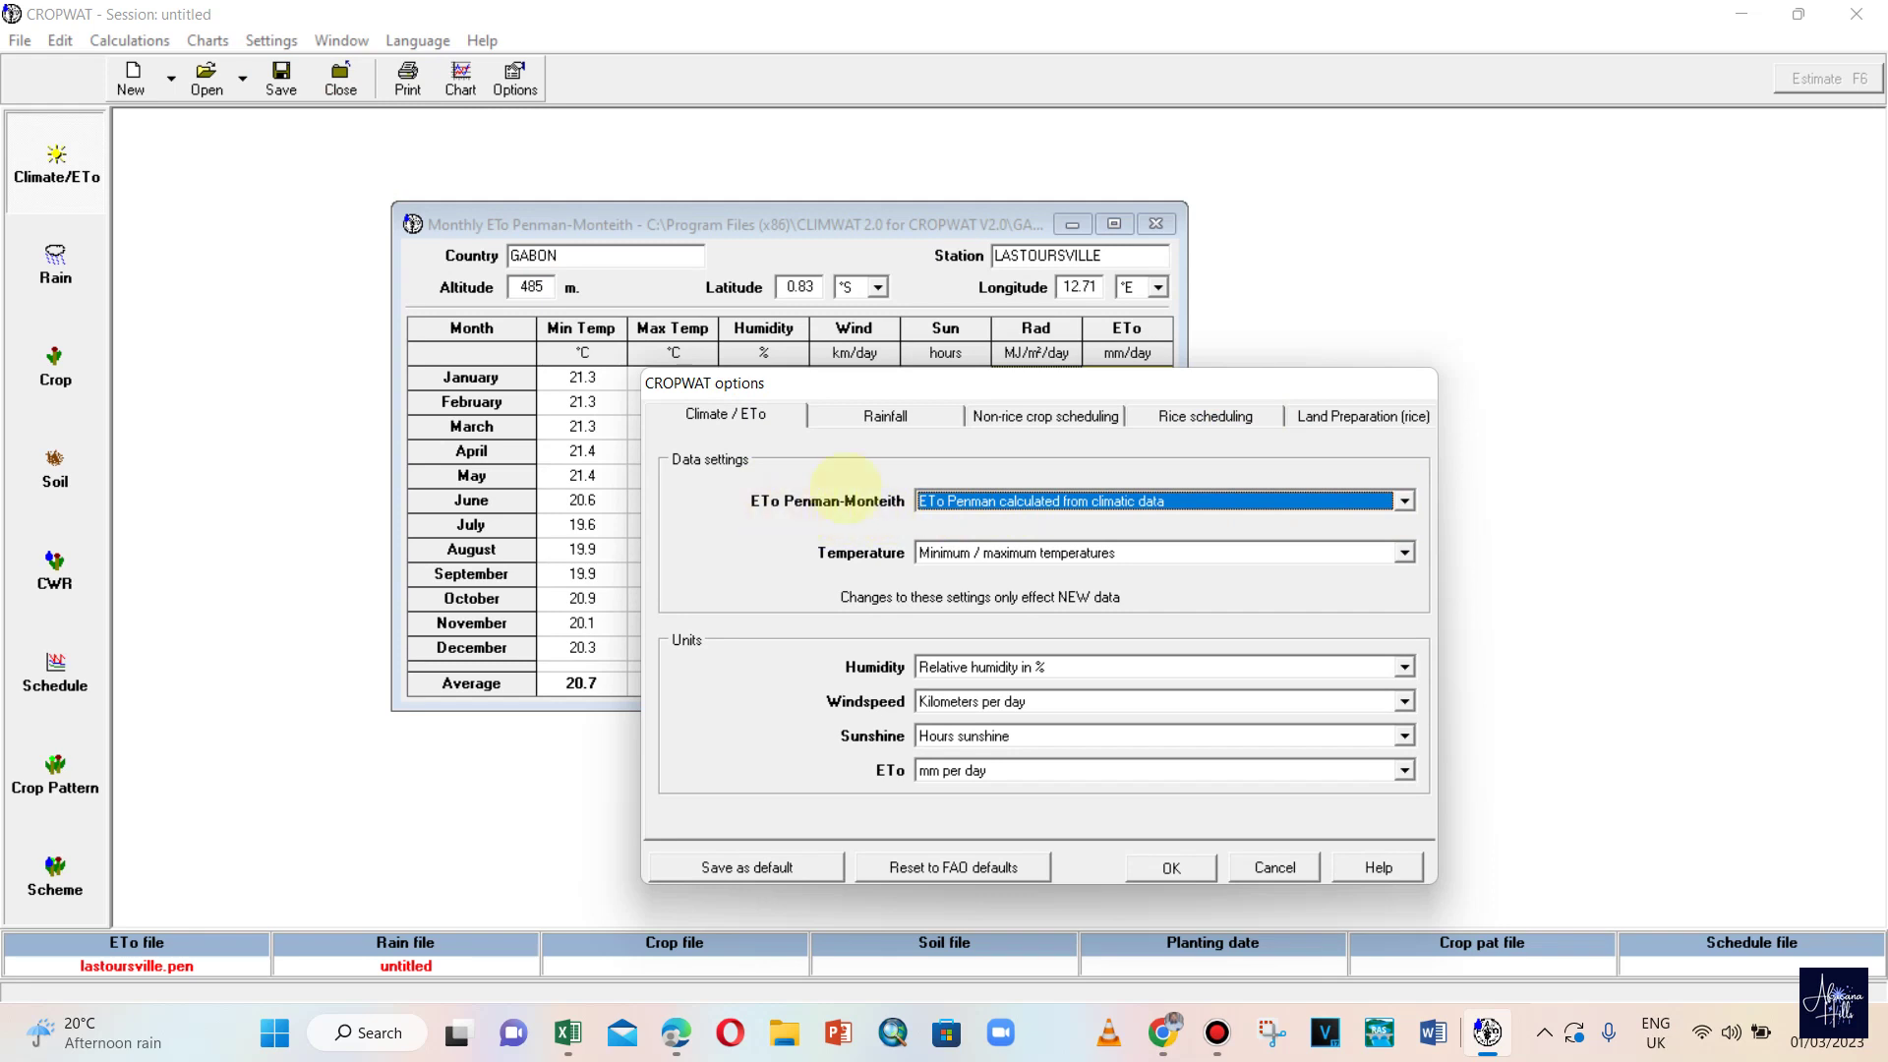
drag(1008, 390, 1379, 342)
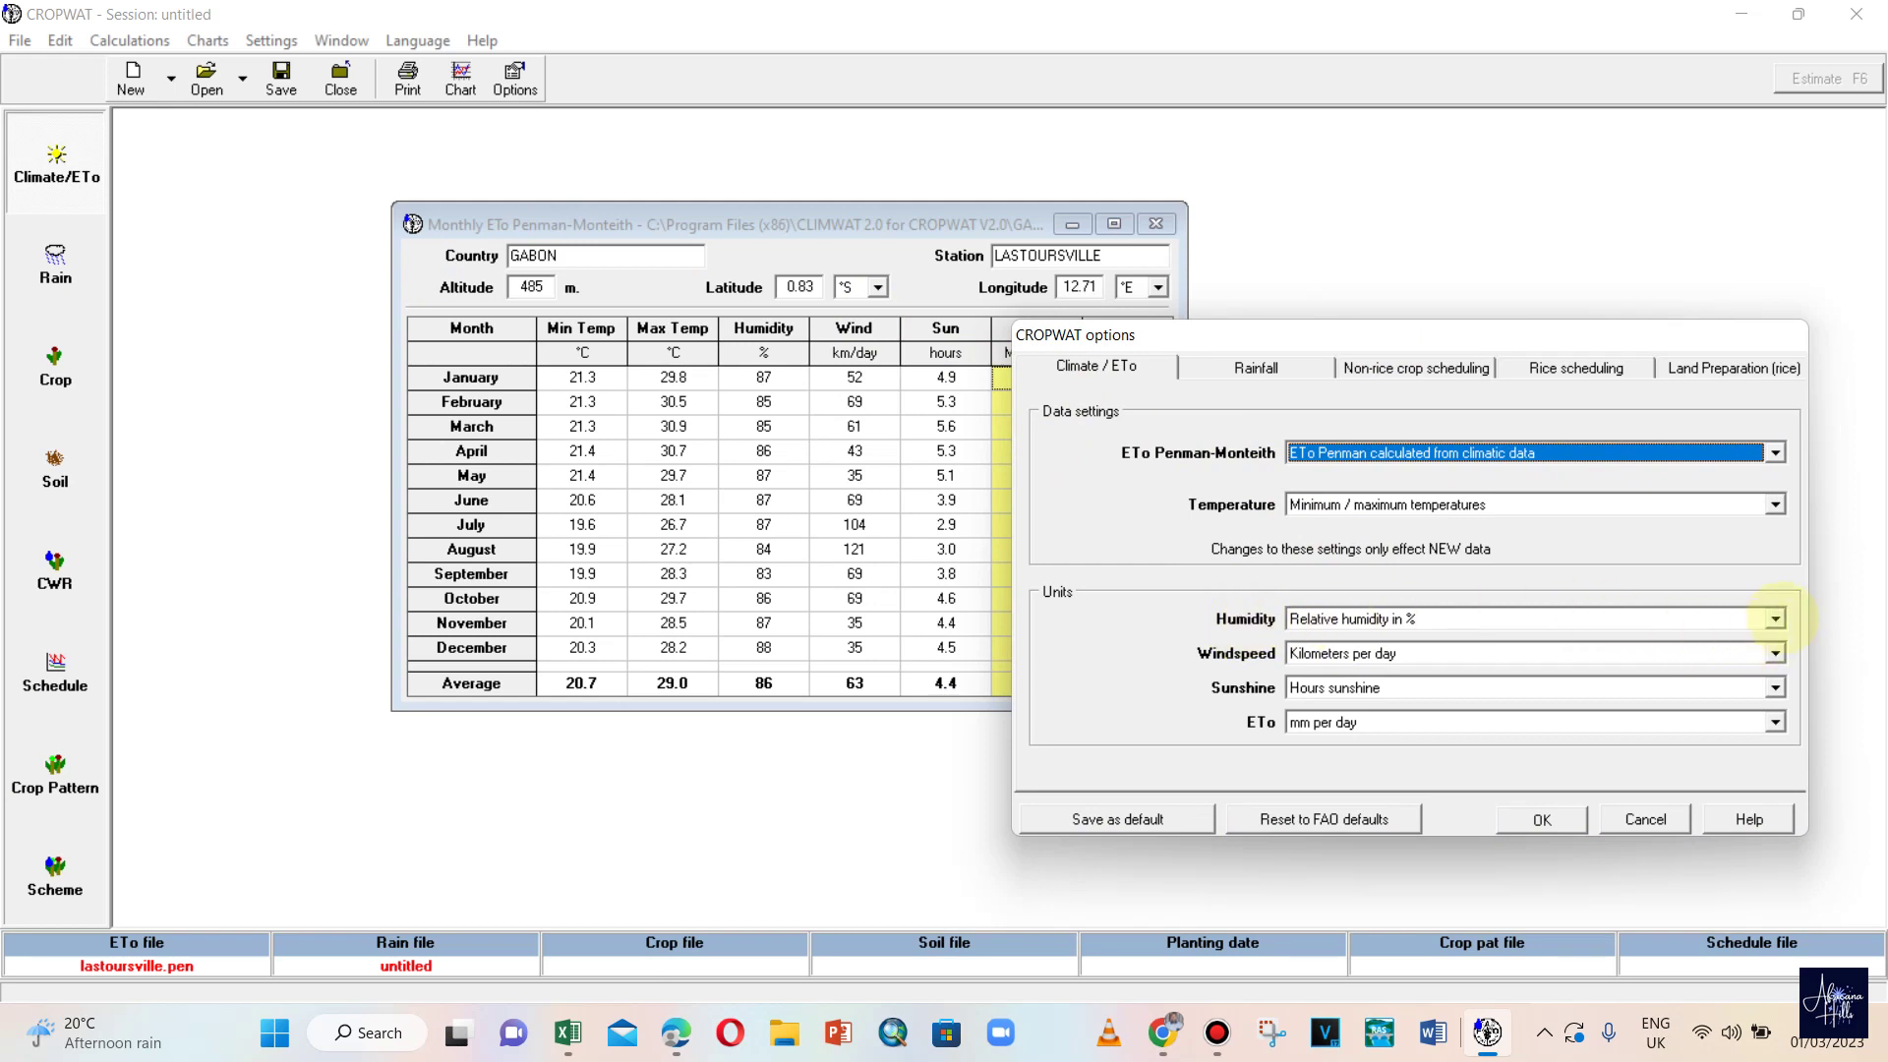
- Set the humidity unit to vapour pressure in kPa and apply it to the monthly ETo table
click(1775, 619)
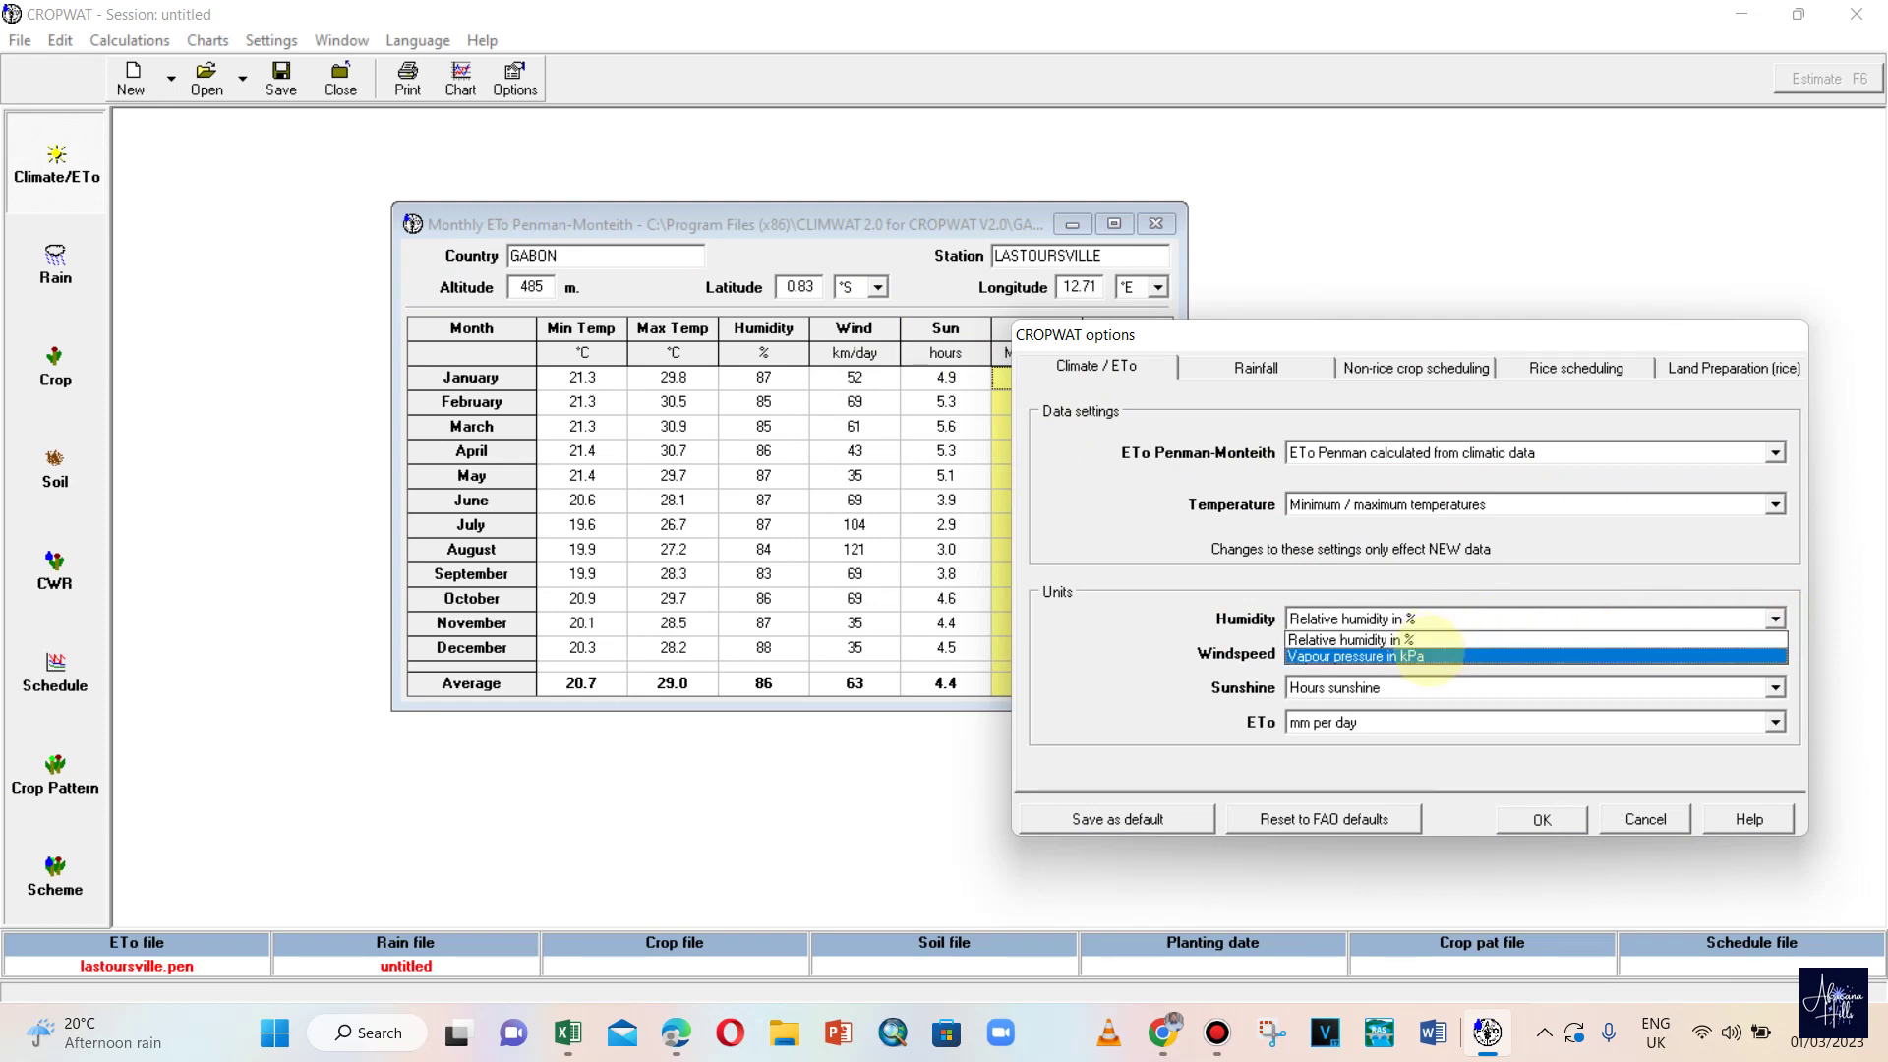
click(1426, 656)
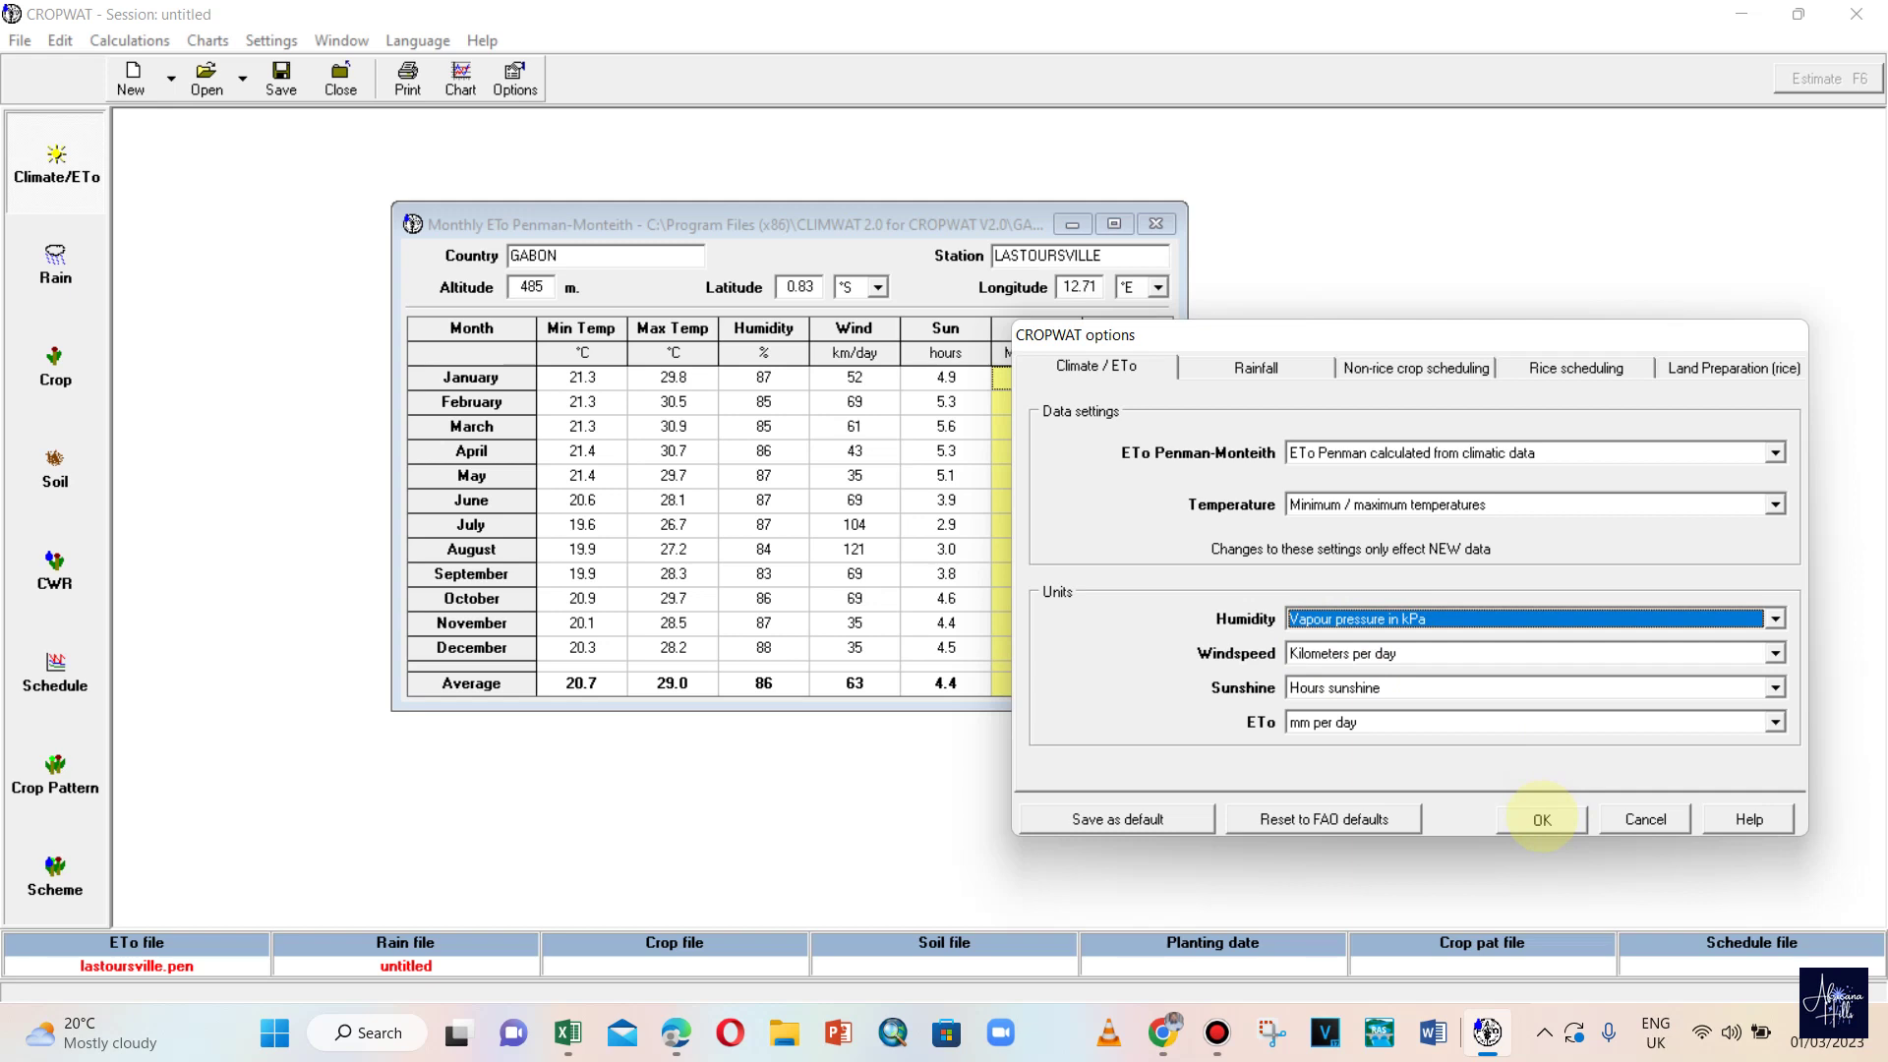
click(1542, 818)
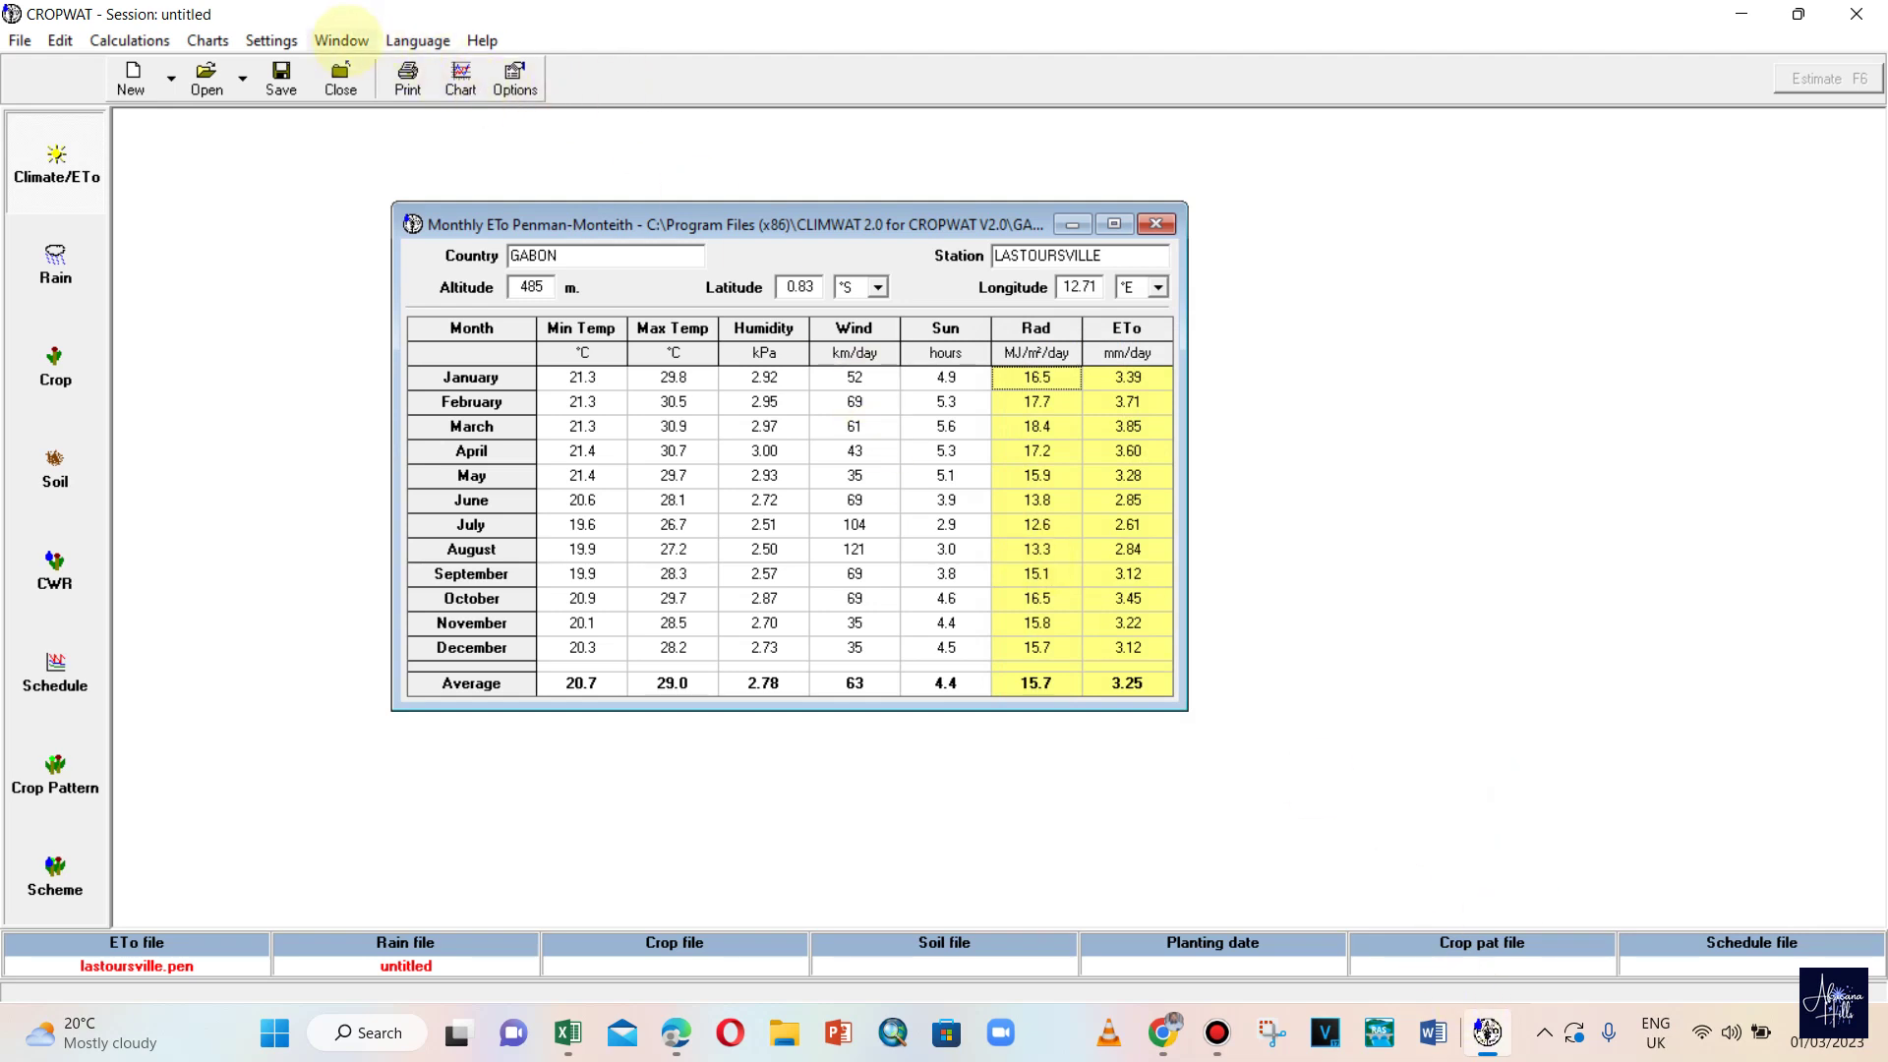
- Return the humidity unit to relative humidity in % in the CROPWAT options
click(271, 40)
click(300, 68)
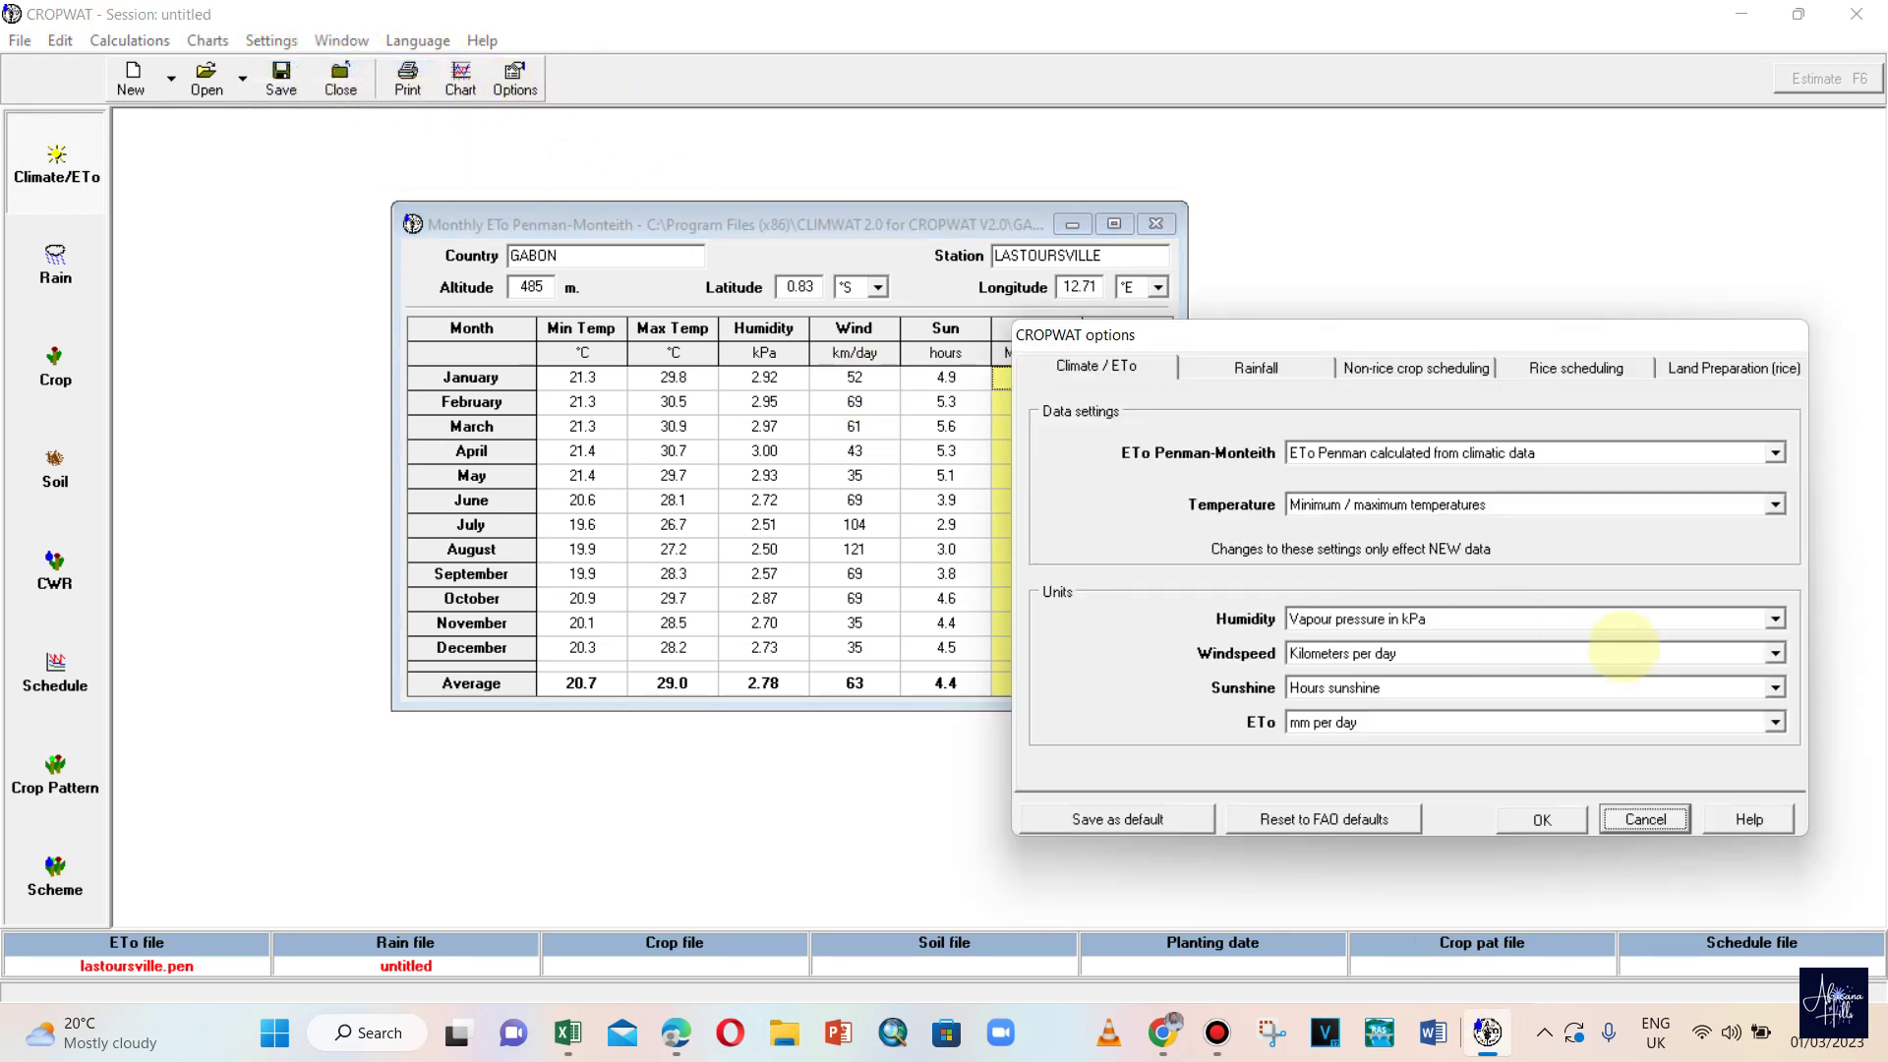
click(1771, 617)
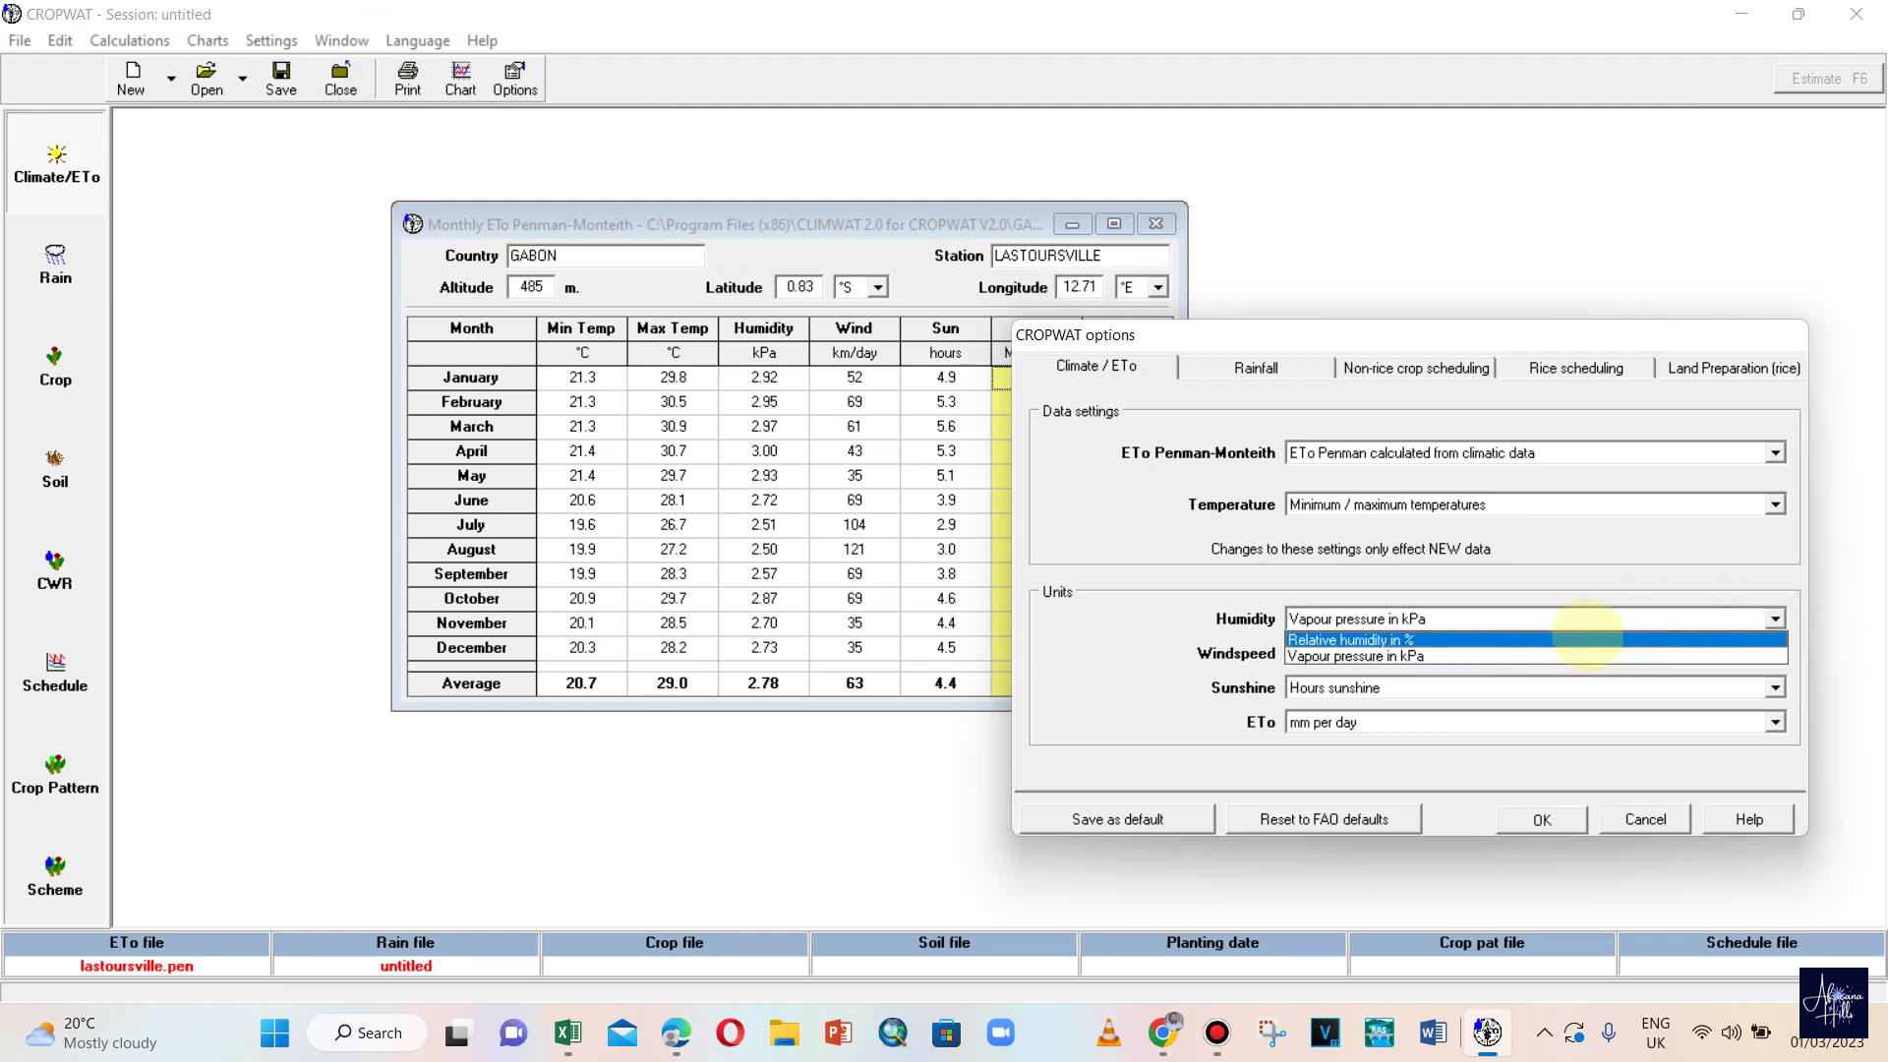
click(1587, 640)
click(1542, 819)
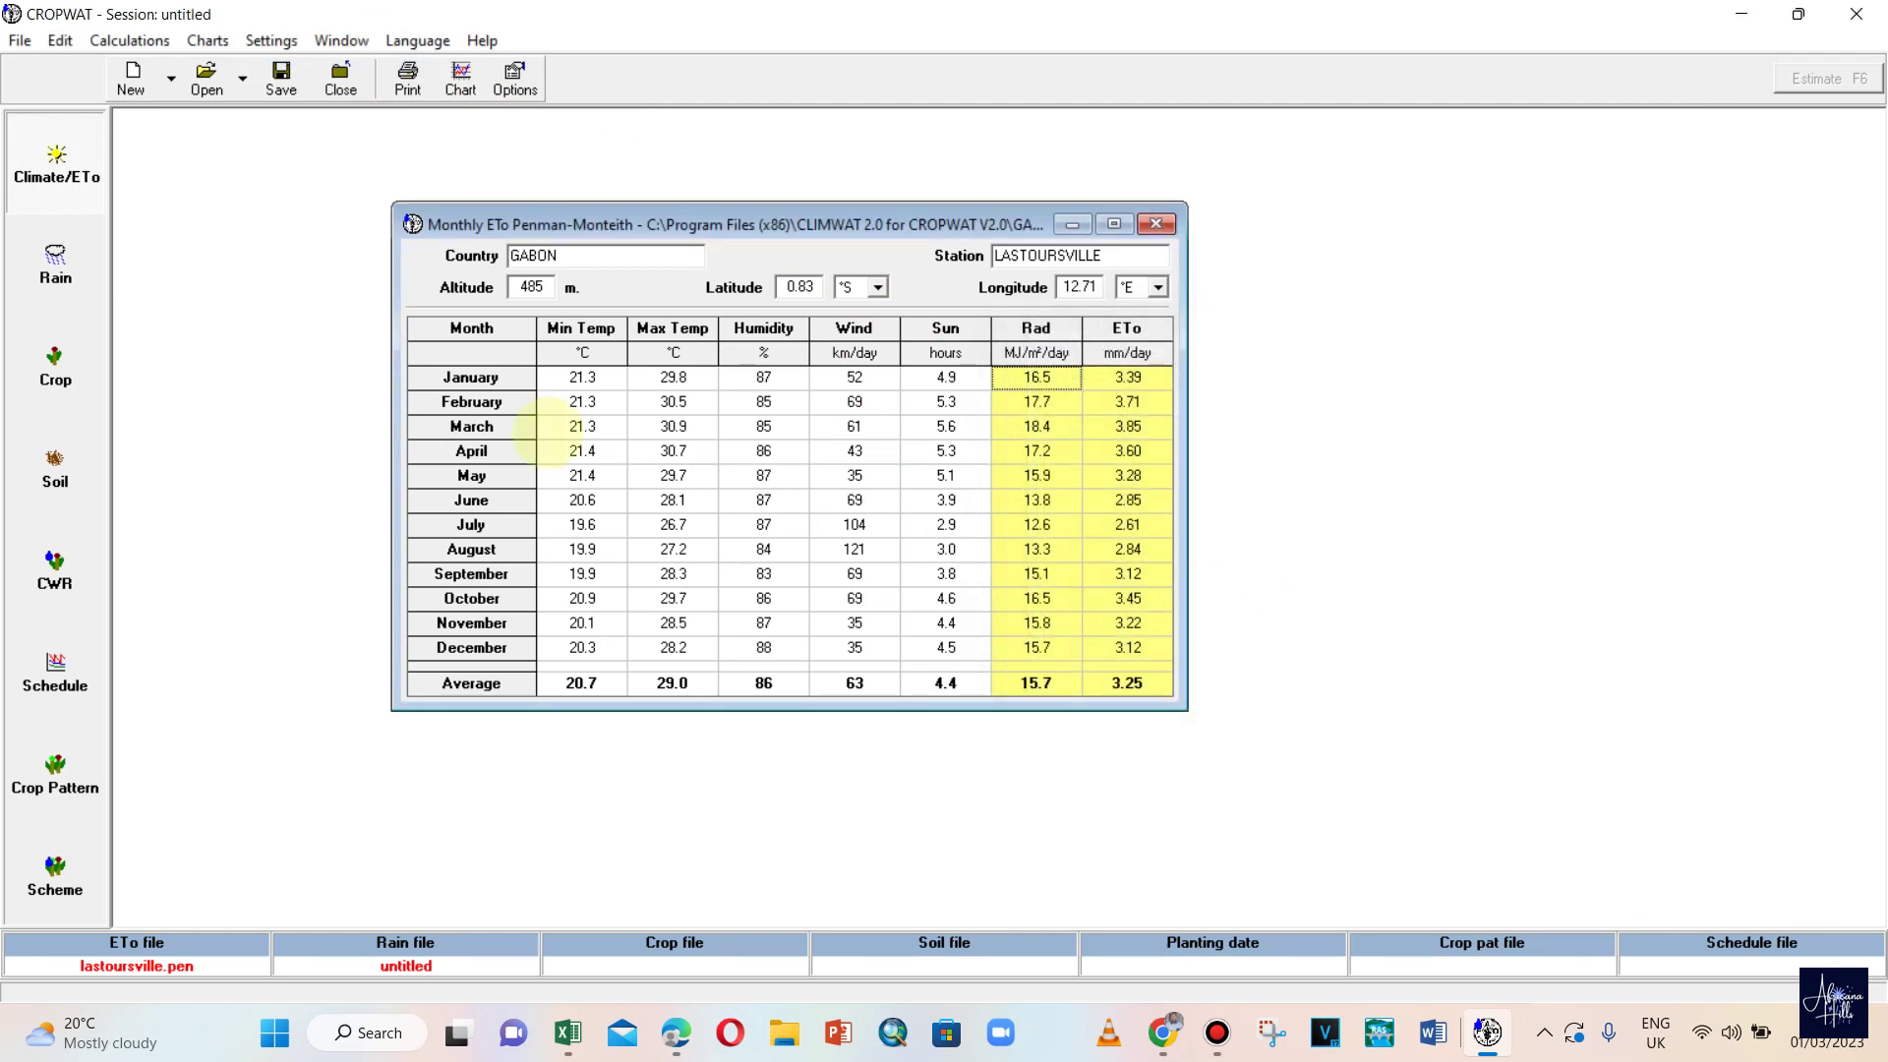
- Set the temperature data setting in the Climate/ETo options to Average temperatures
click(275, 40)
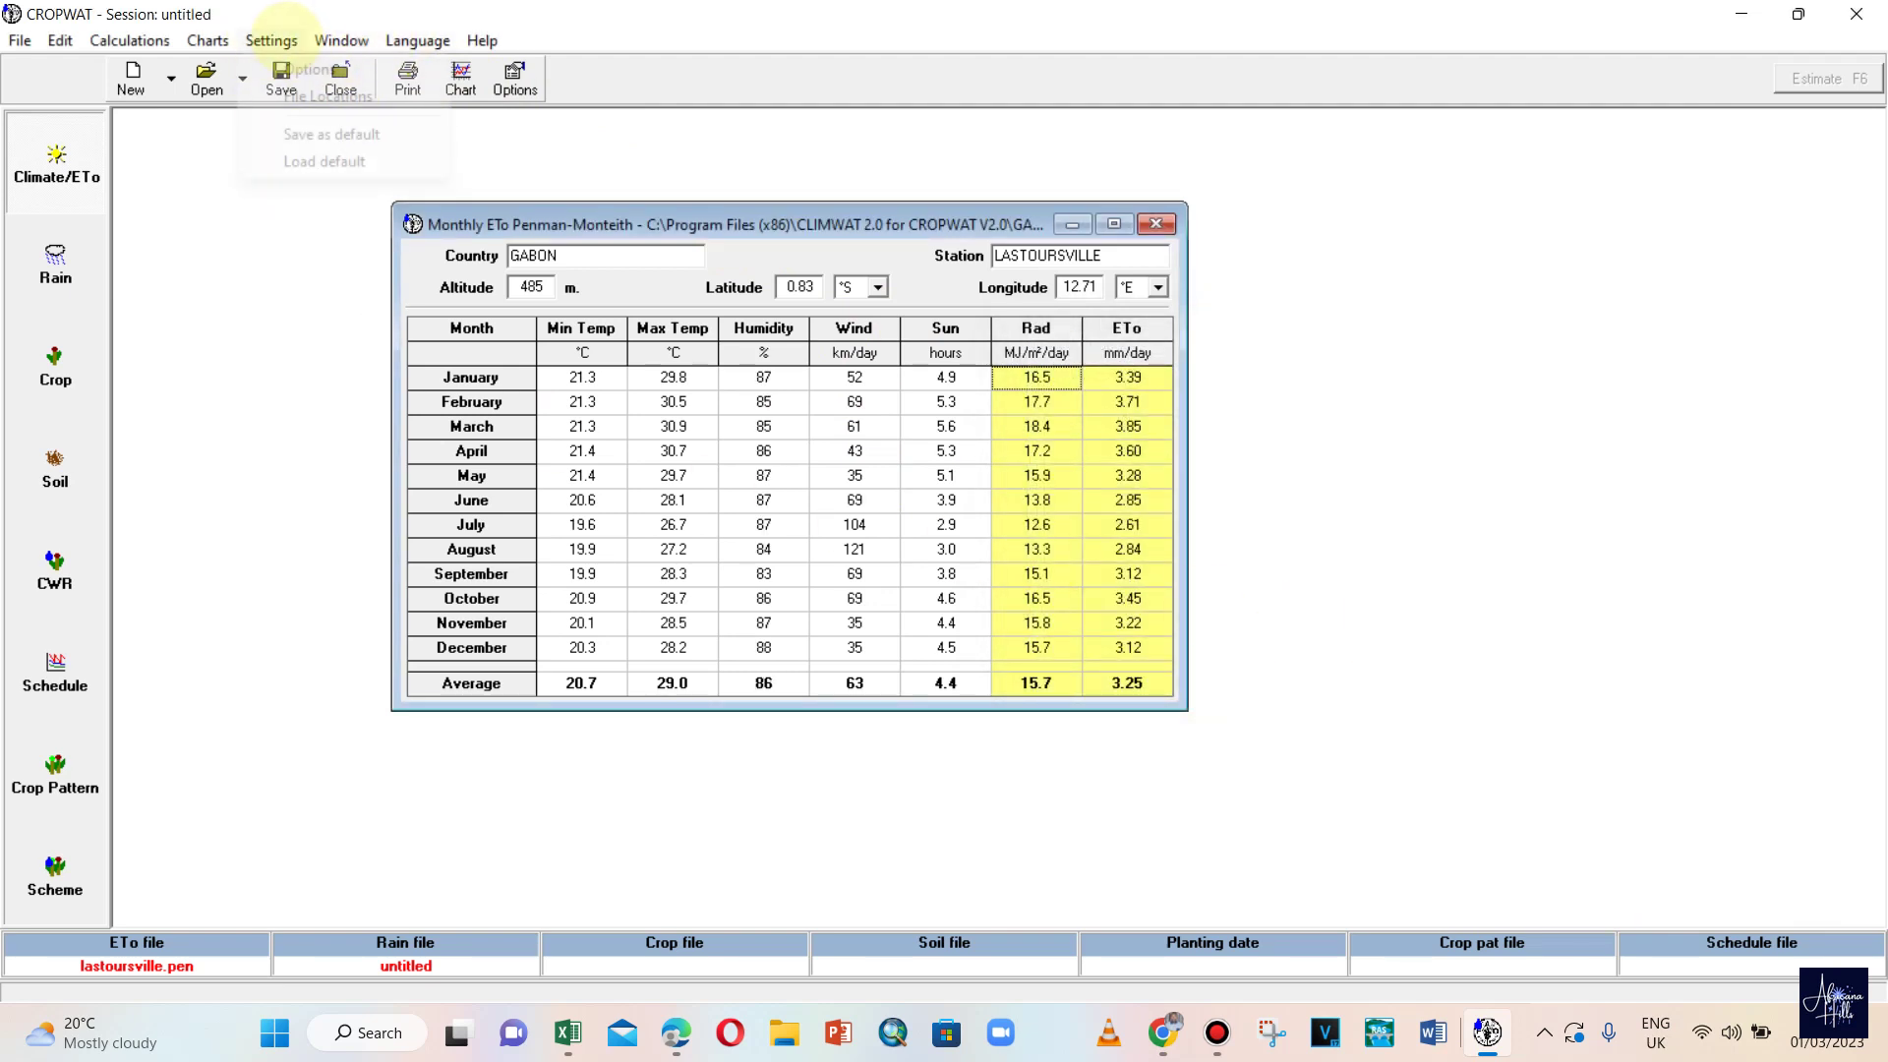
click(296, 68)
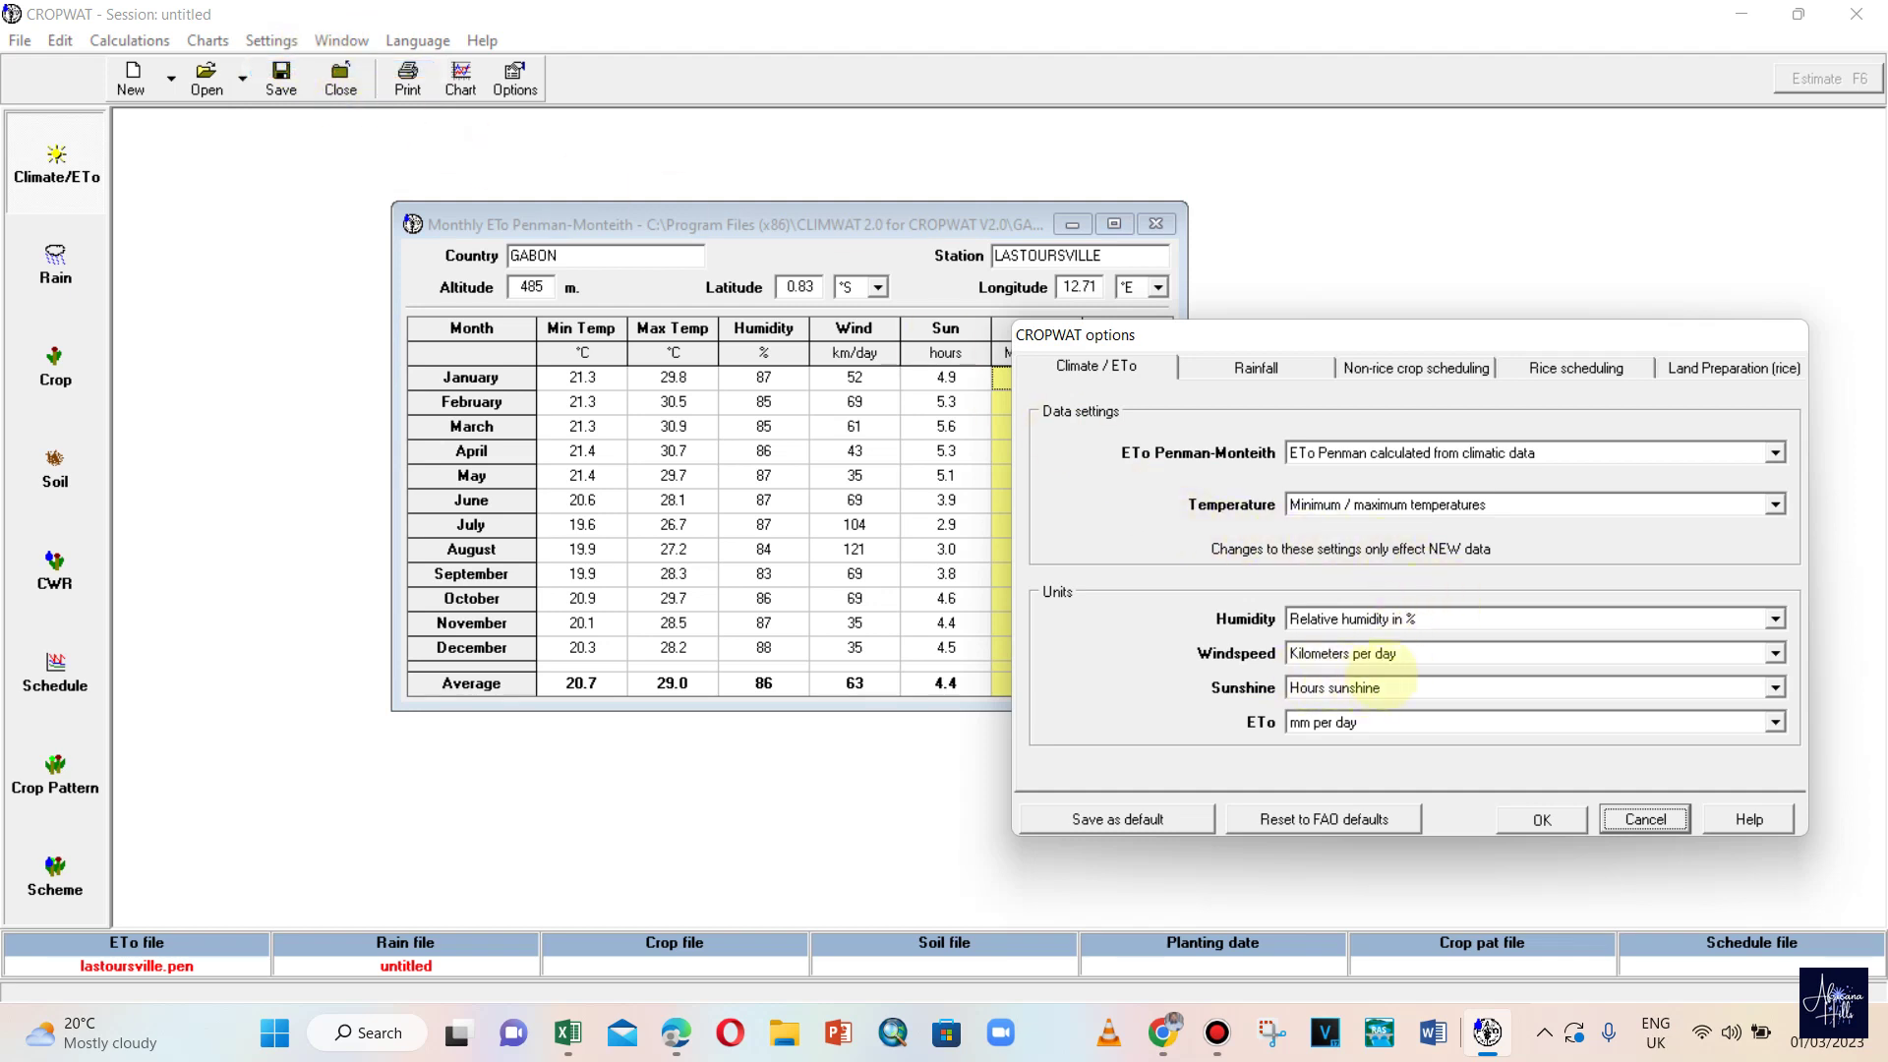
click(1776, 505)
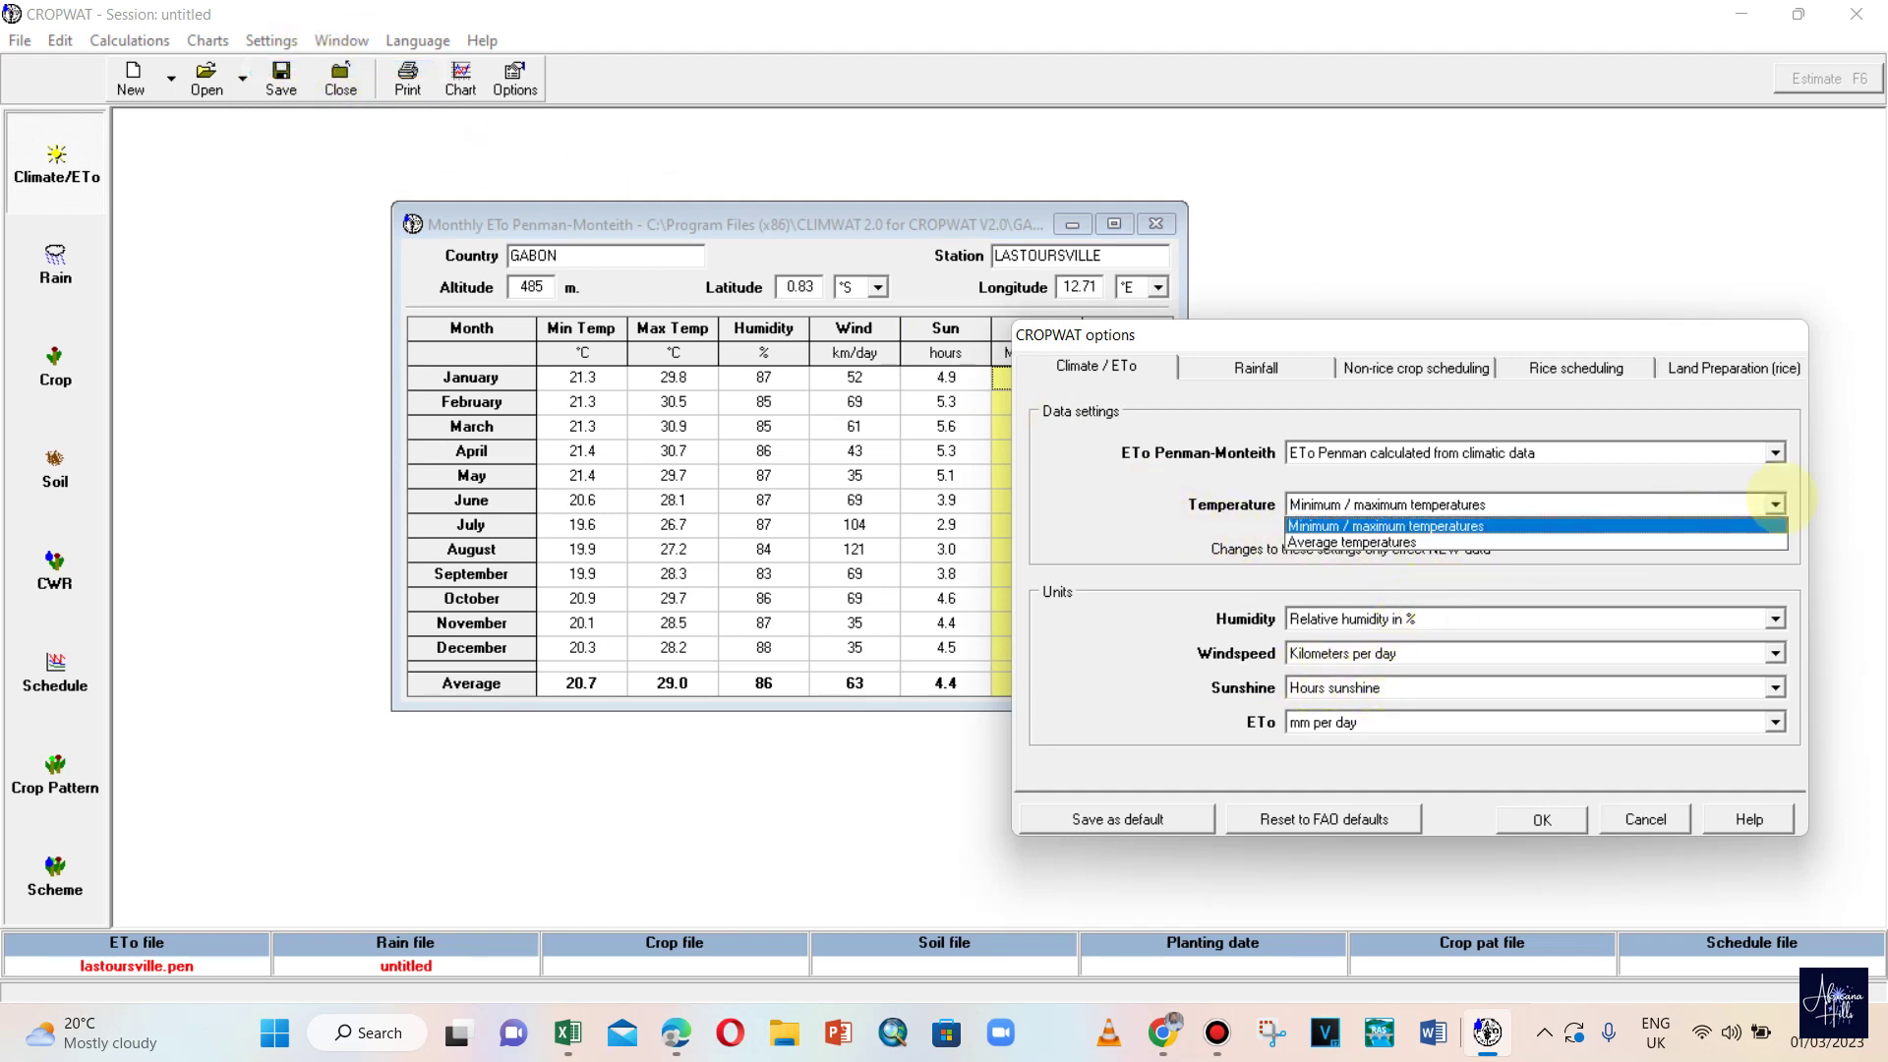
click(1609, 542)
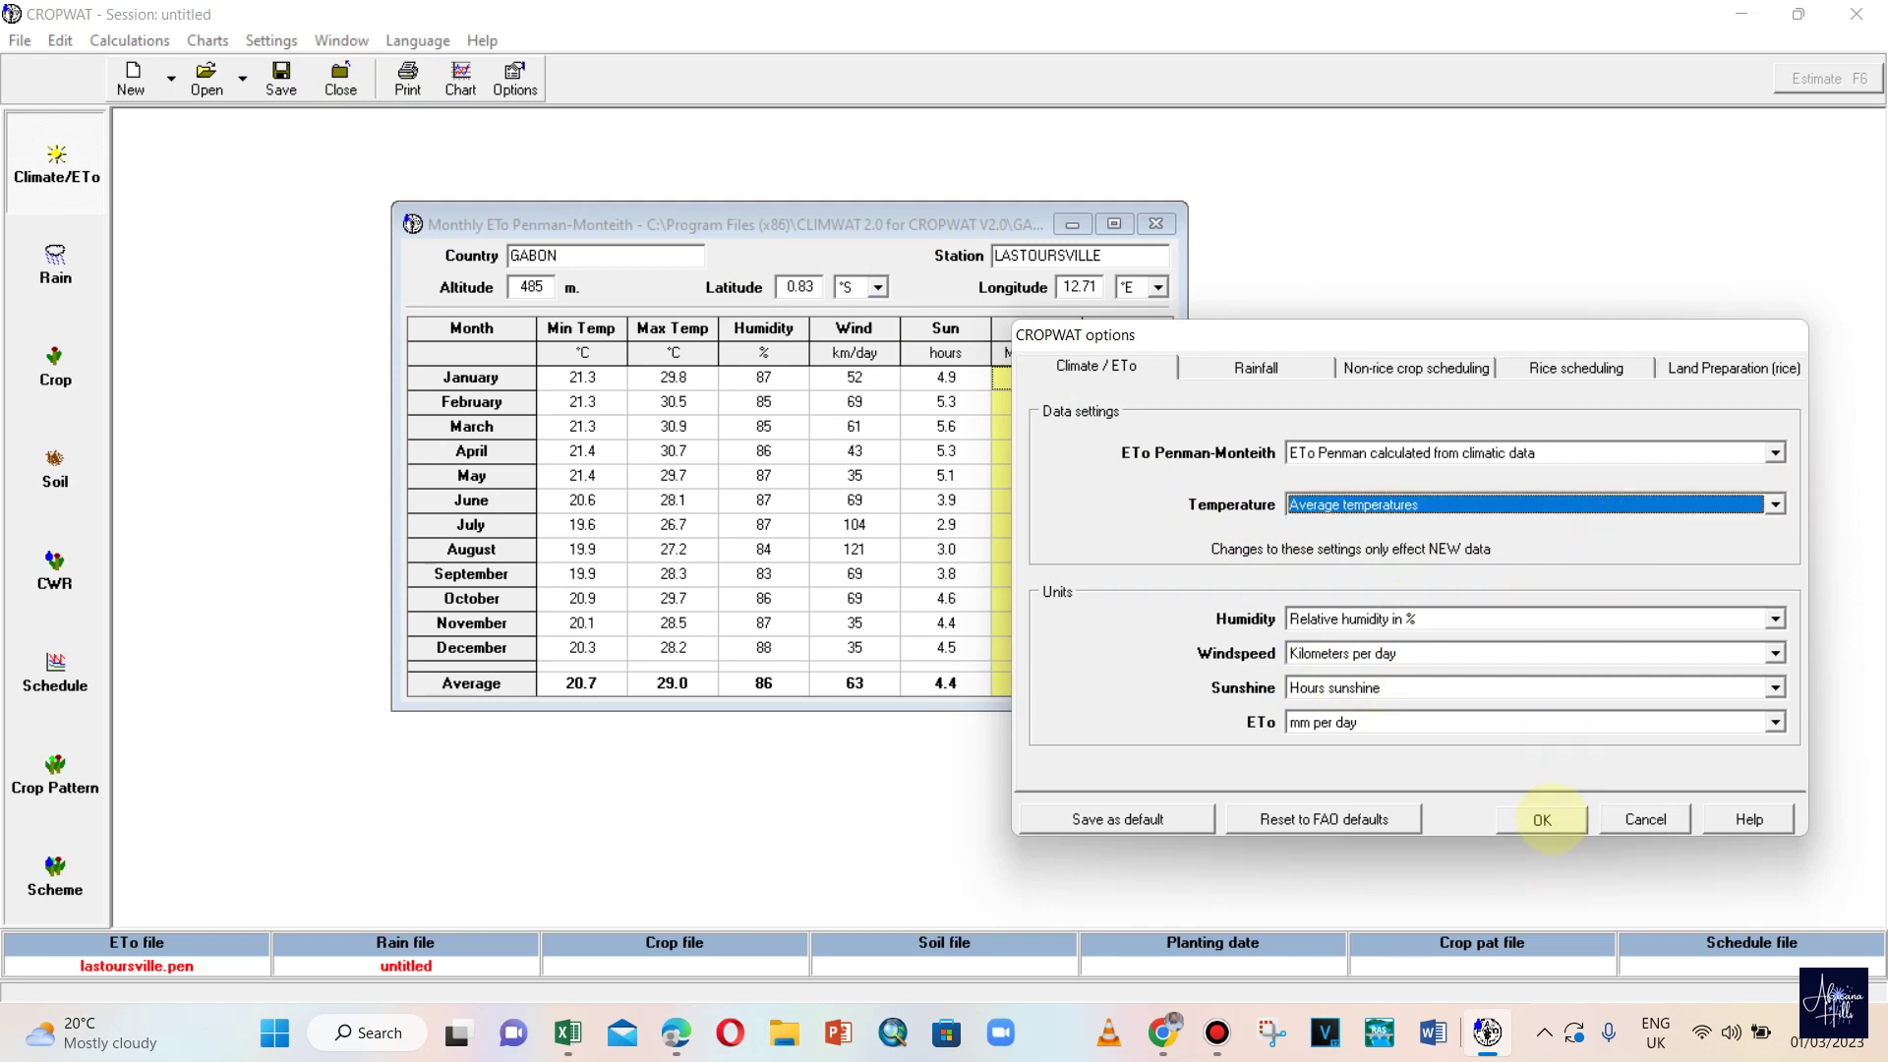
click(1542, 820)
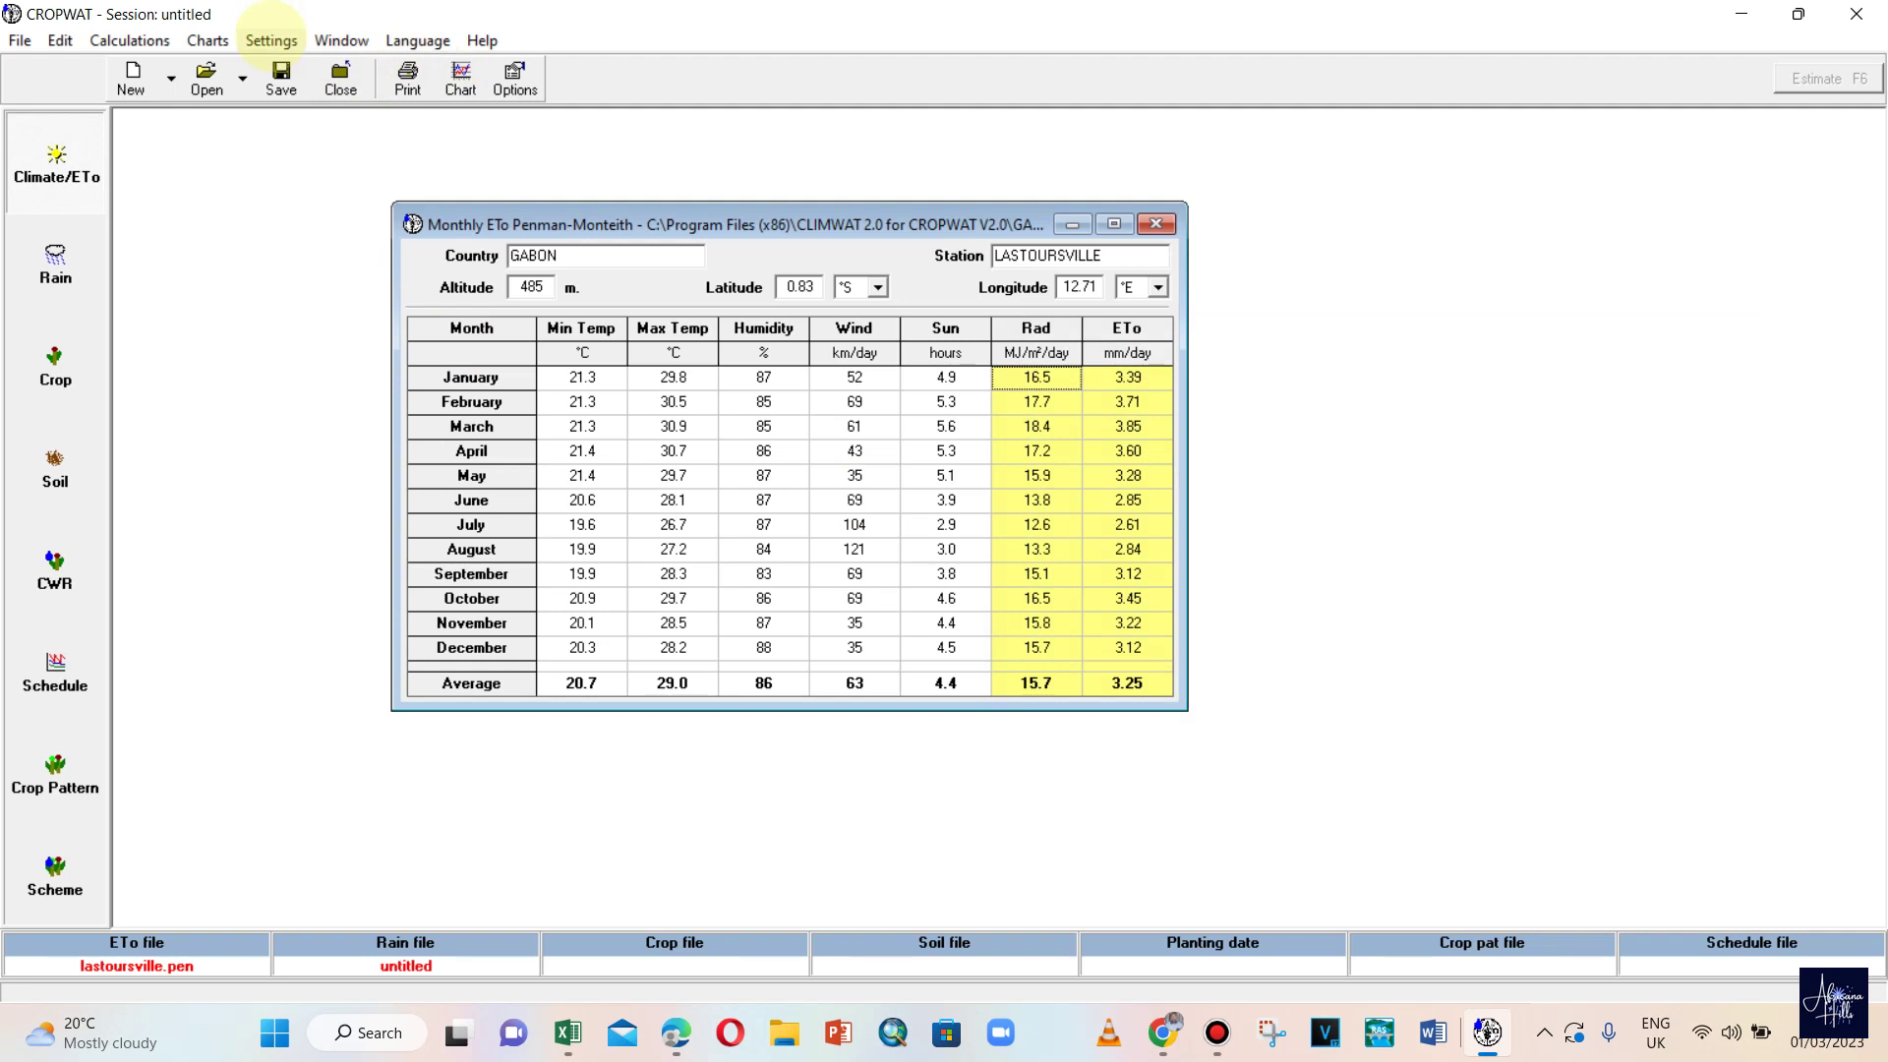
- Try to switch the temperature data setting back to Minimum / maximum temperatures
click(270, 39)
click(295, 69)
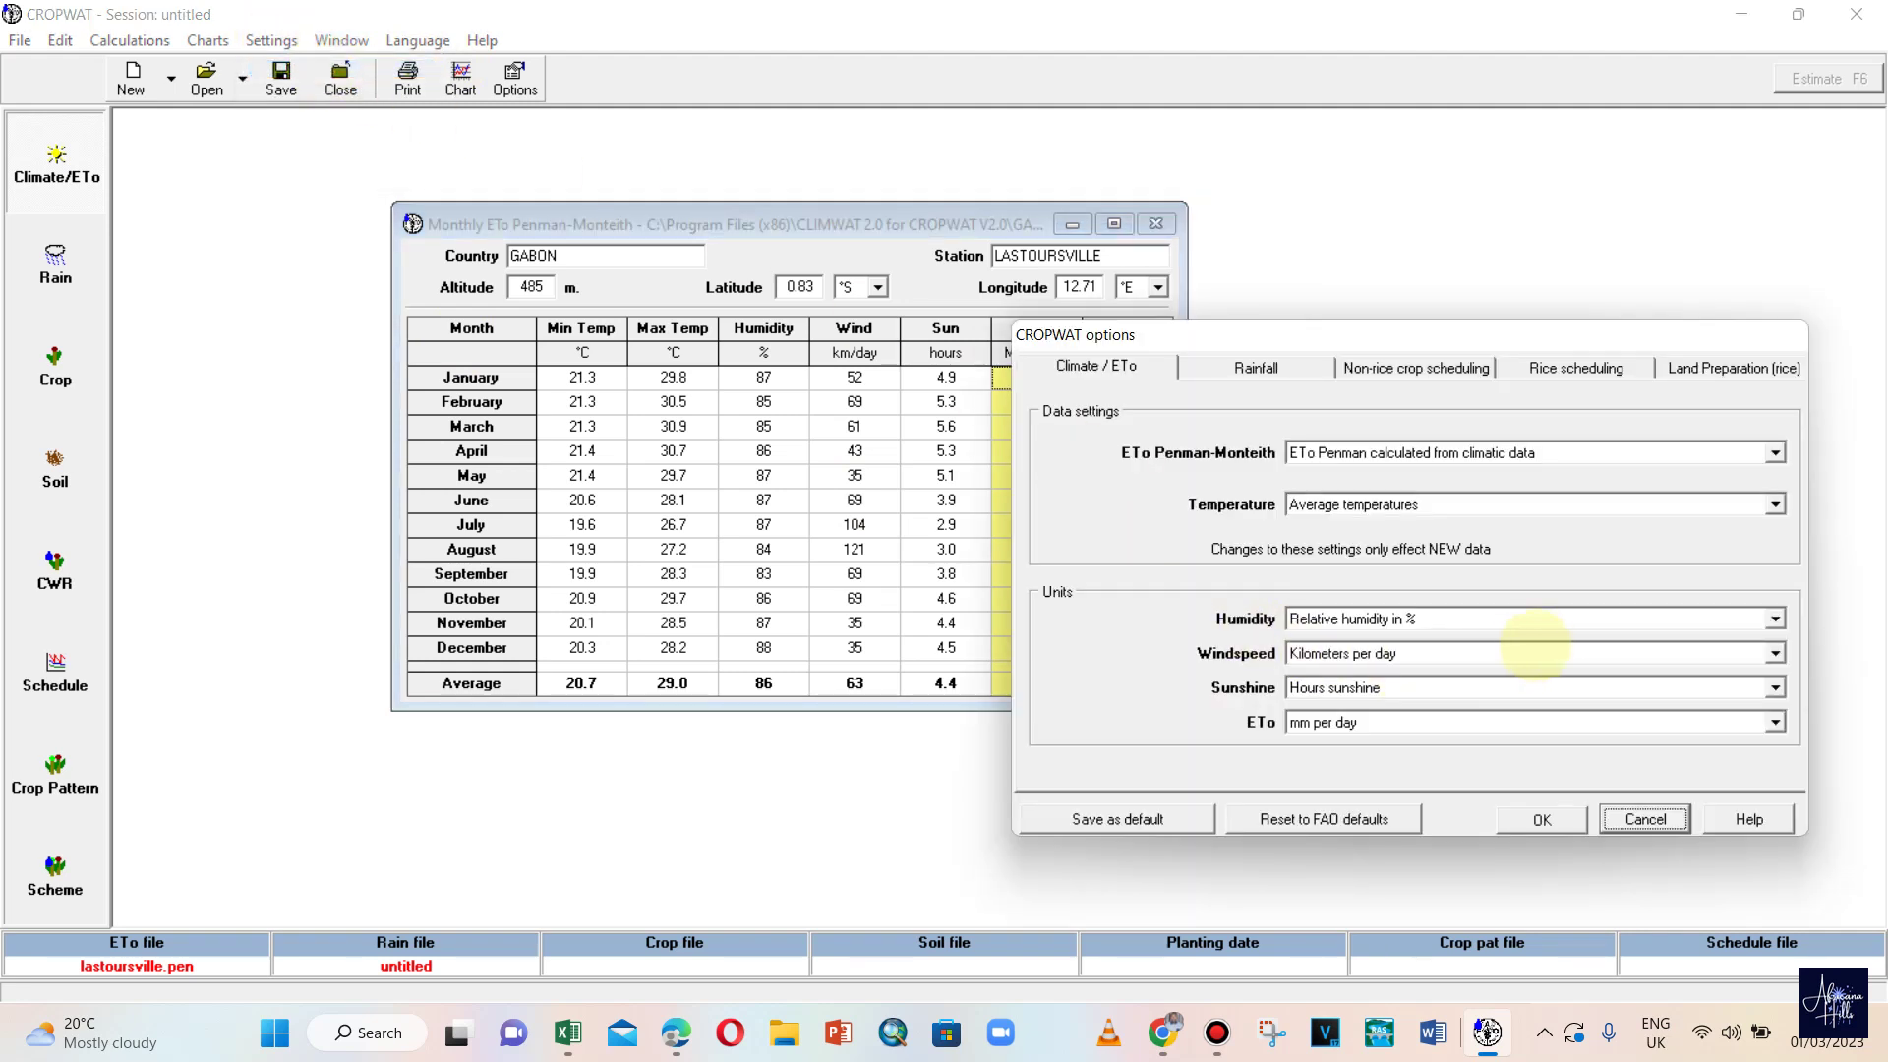
click(1750, 503)
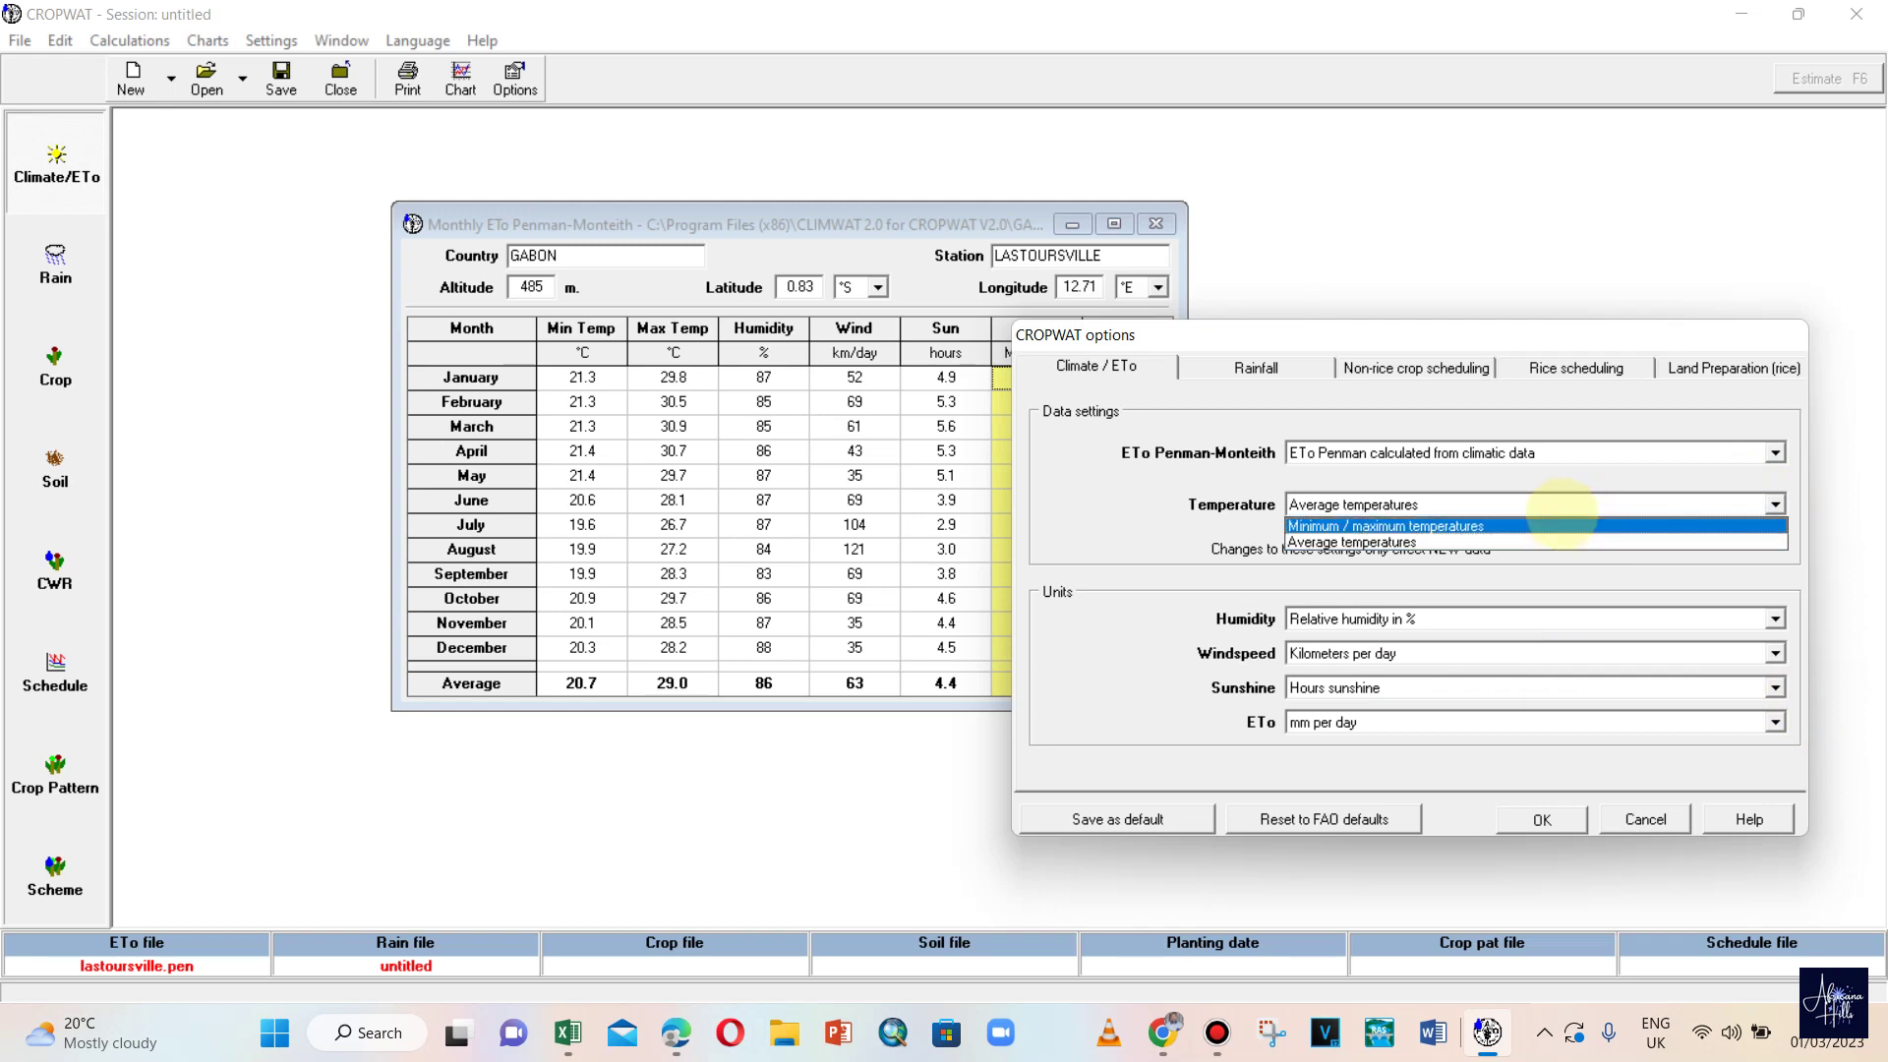
click(1562, 524)
click(1554, 817)
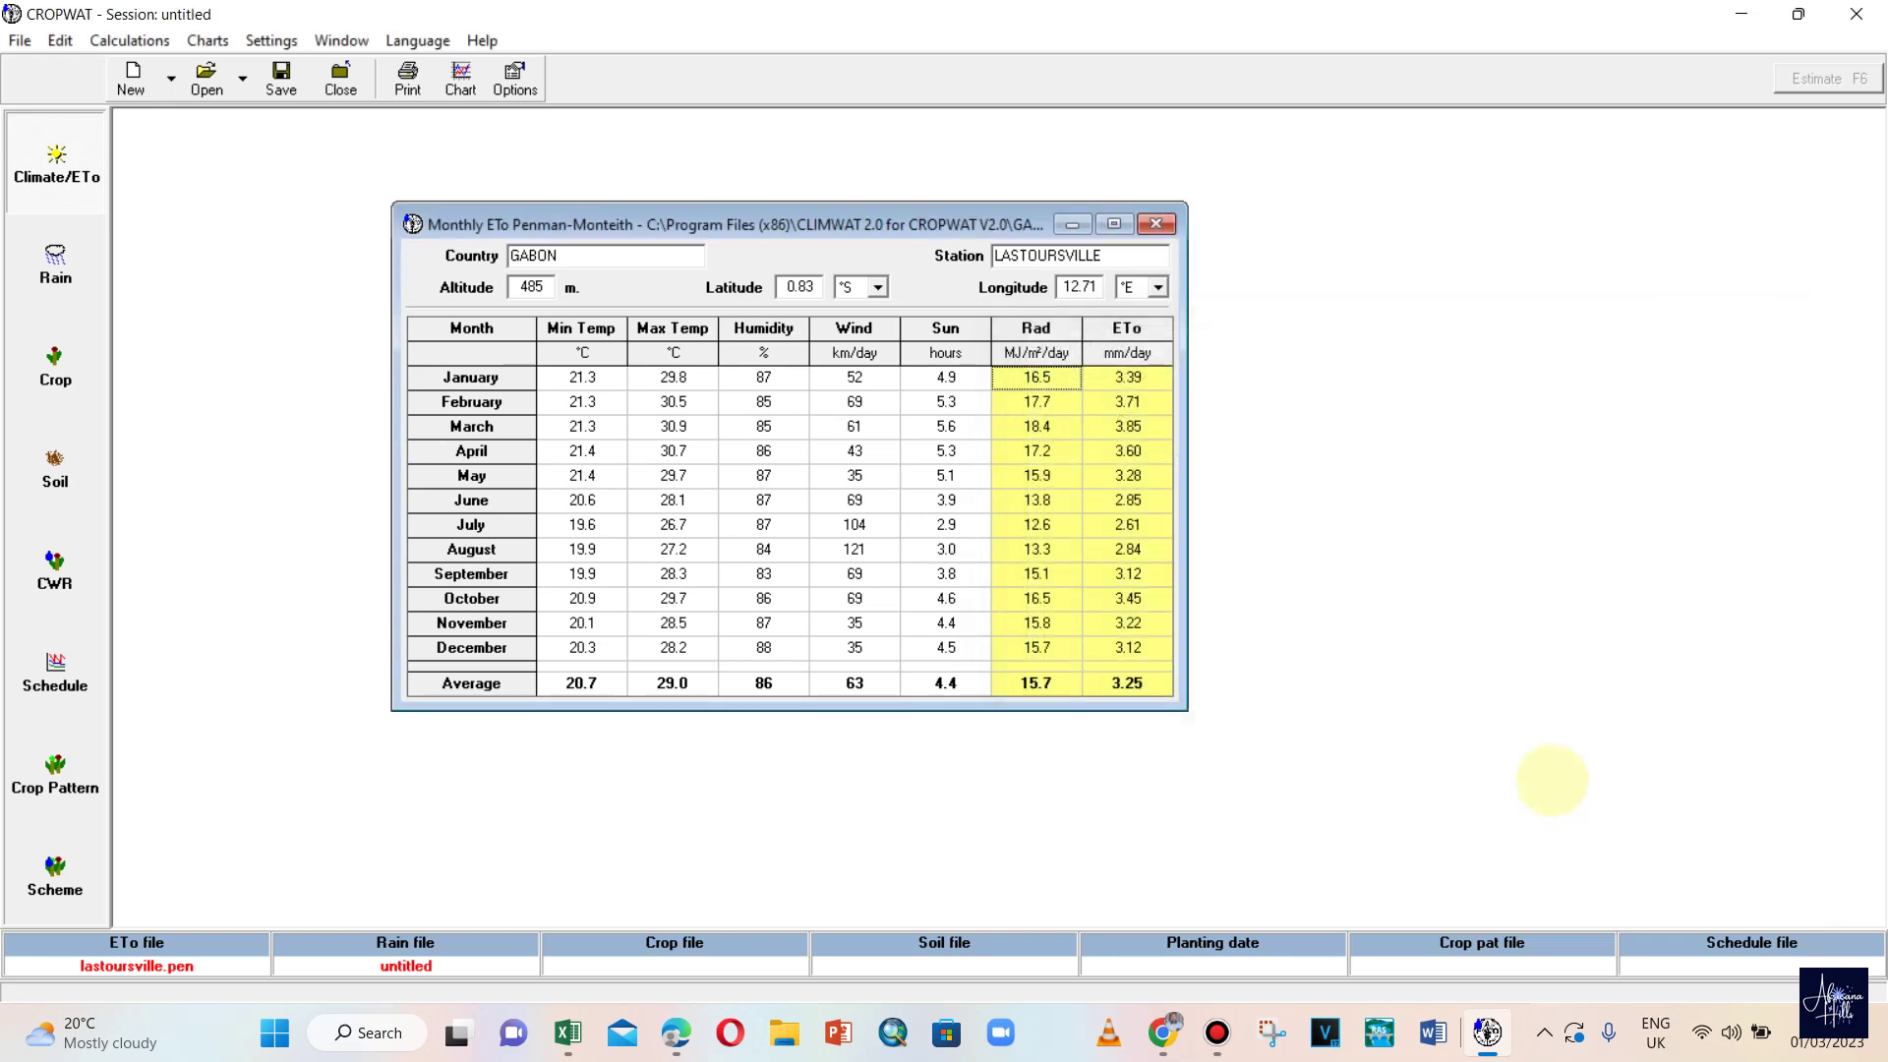
- Set the windspeed unit in the Climate/ETo options to meters per sec
click(272, 40)
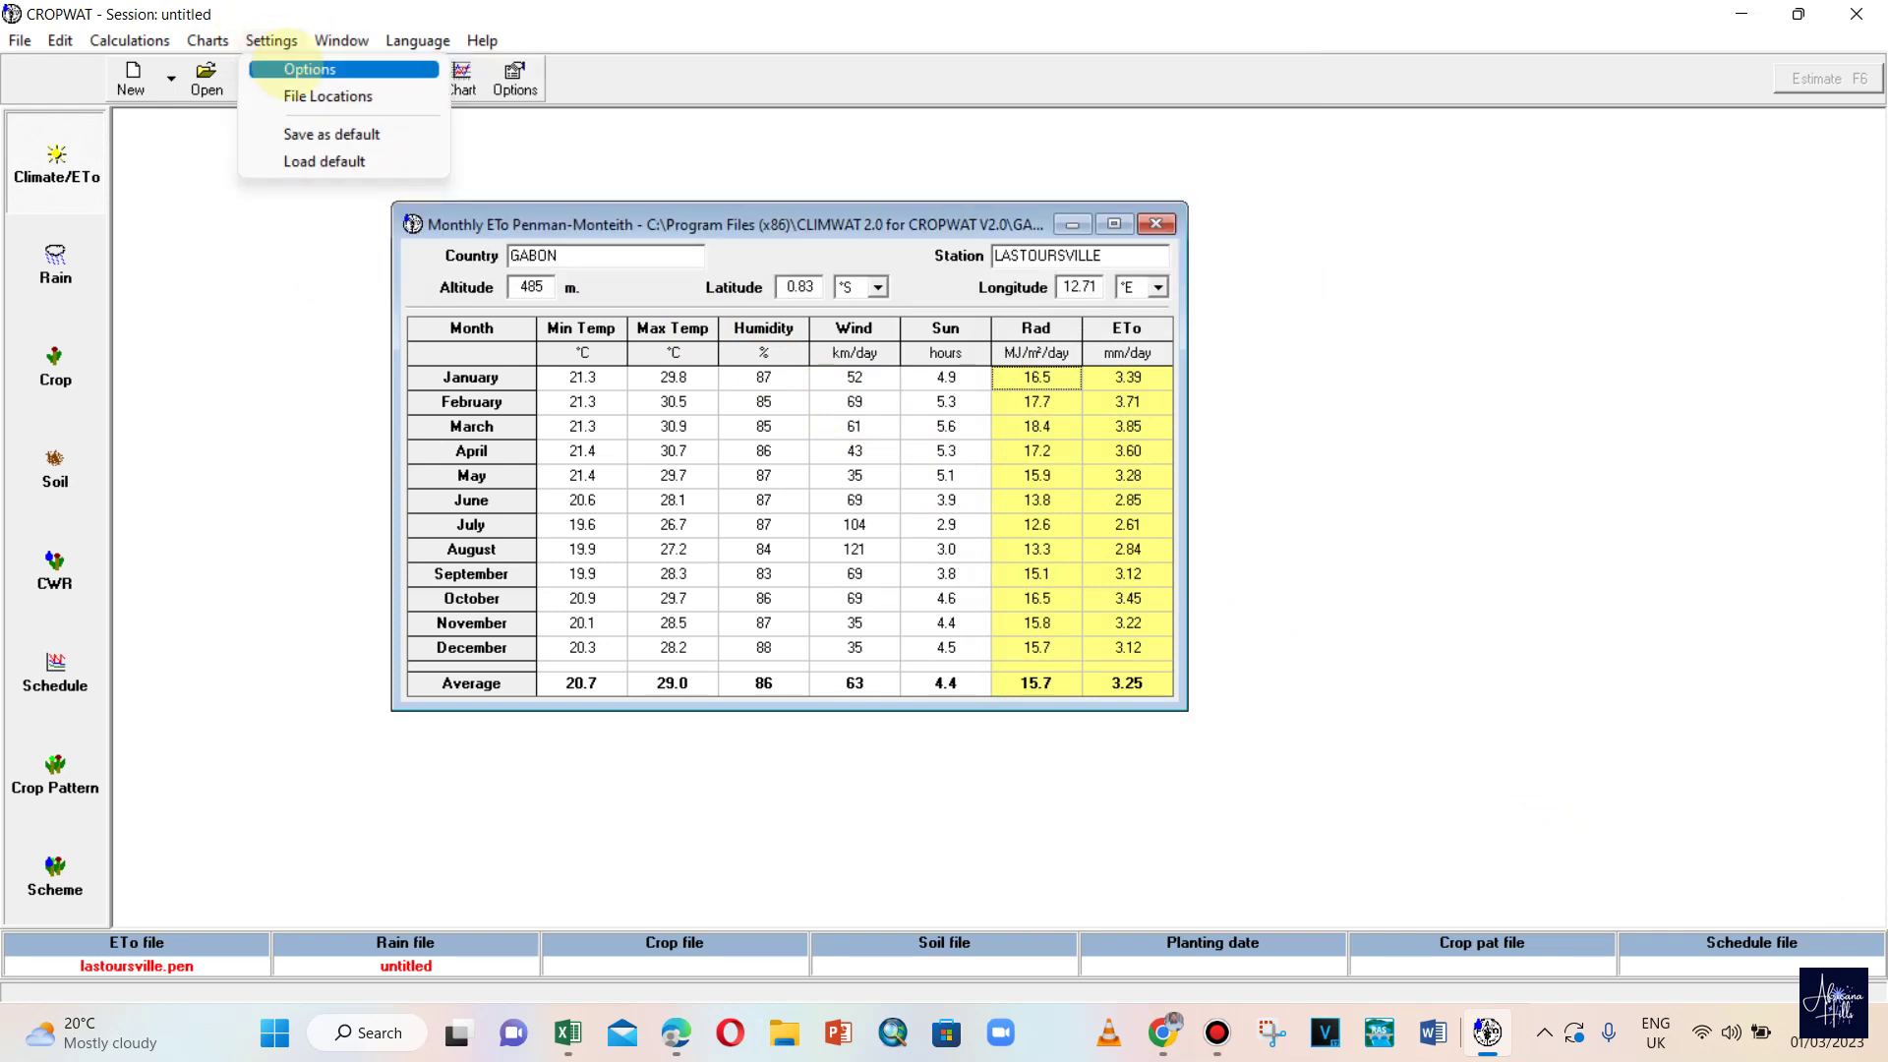
click(278, 68)
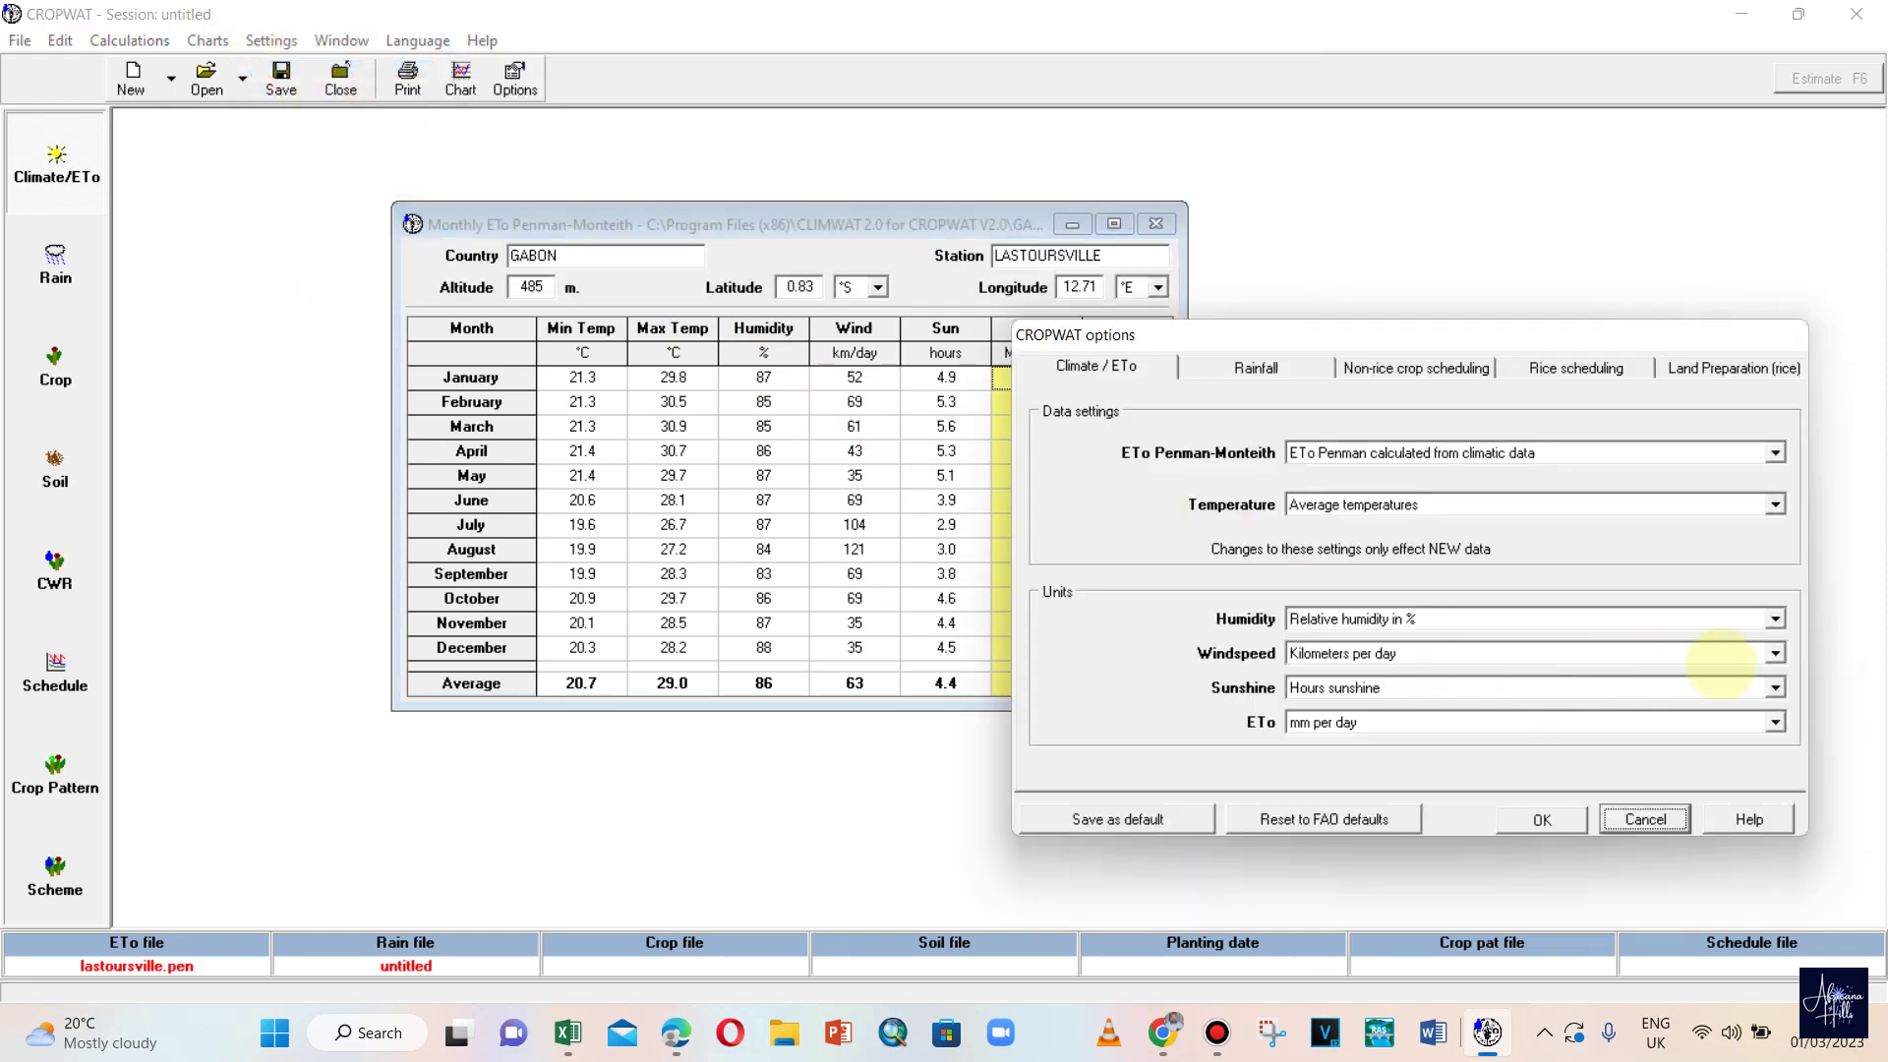
click(1775, 654)
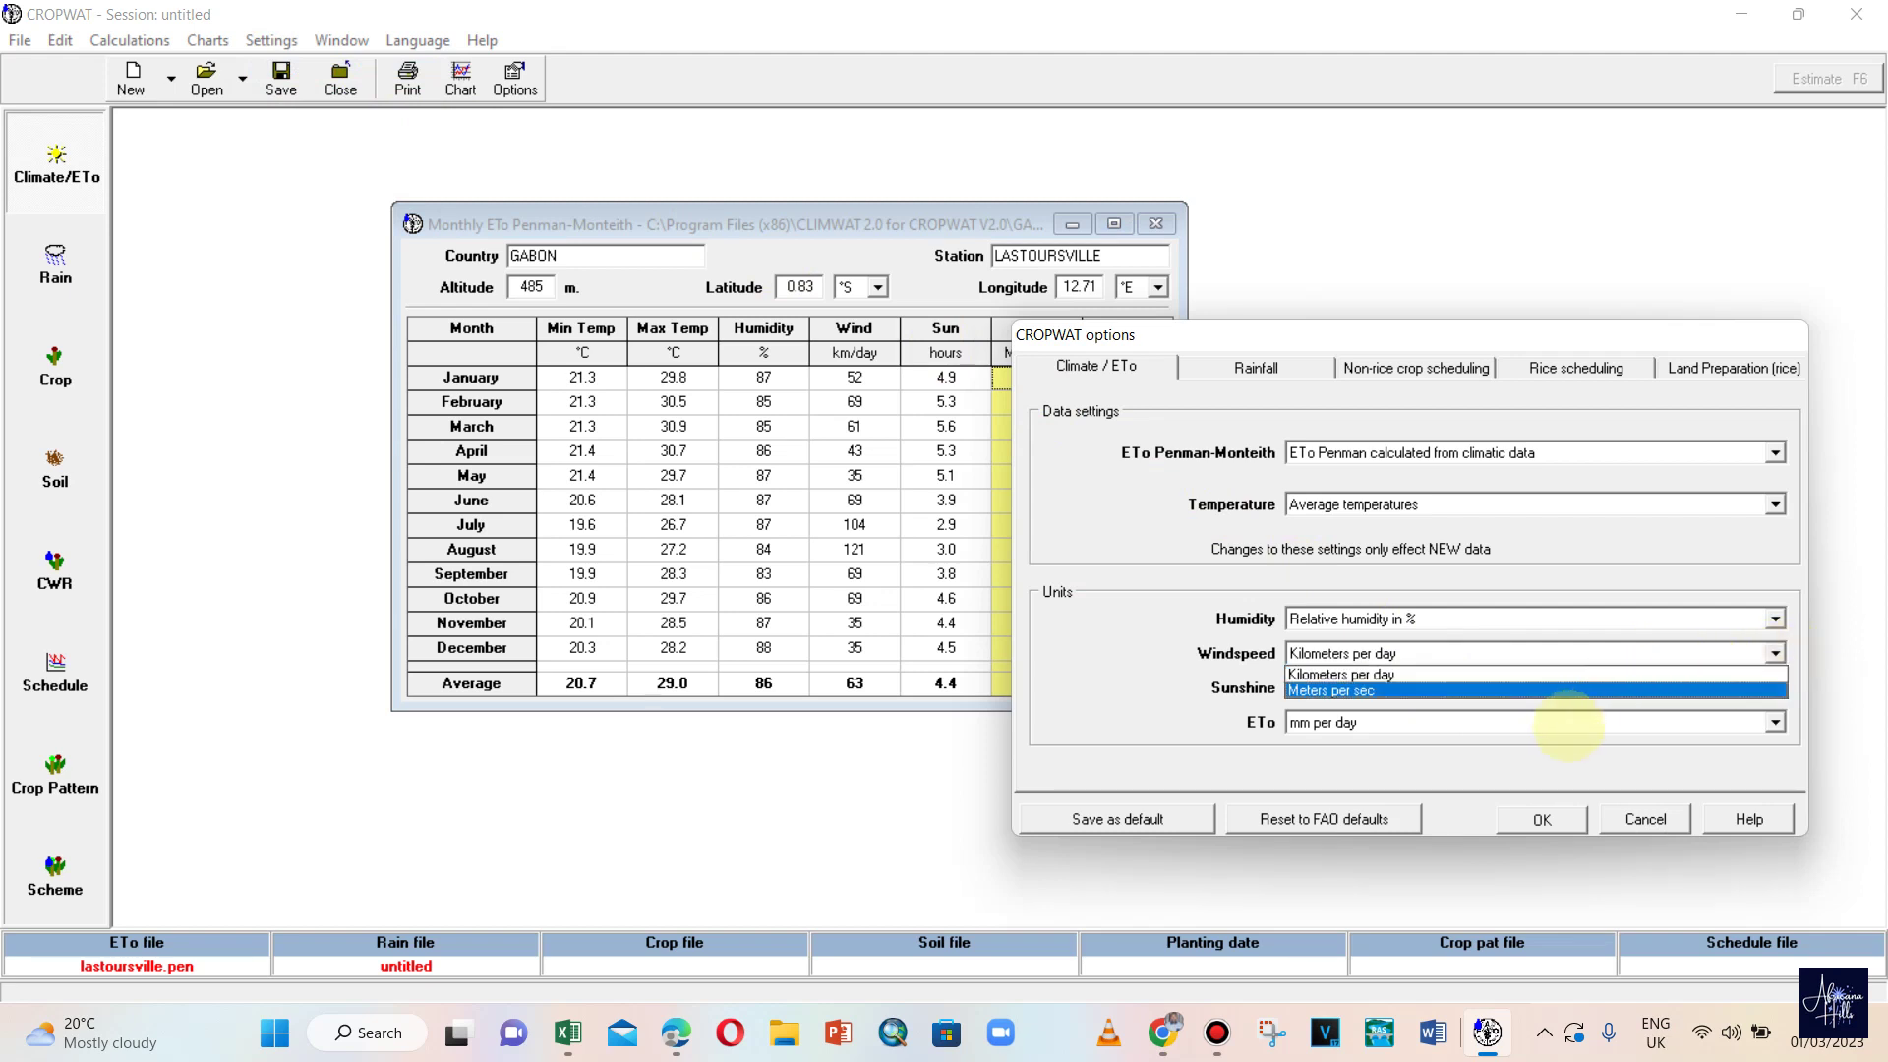
click(1539, 690)
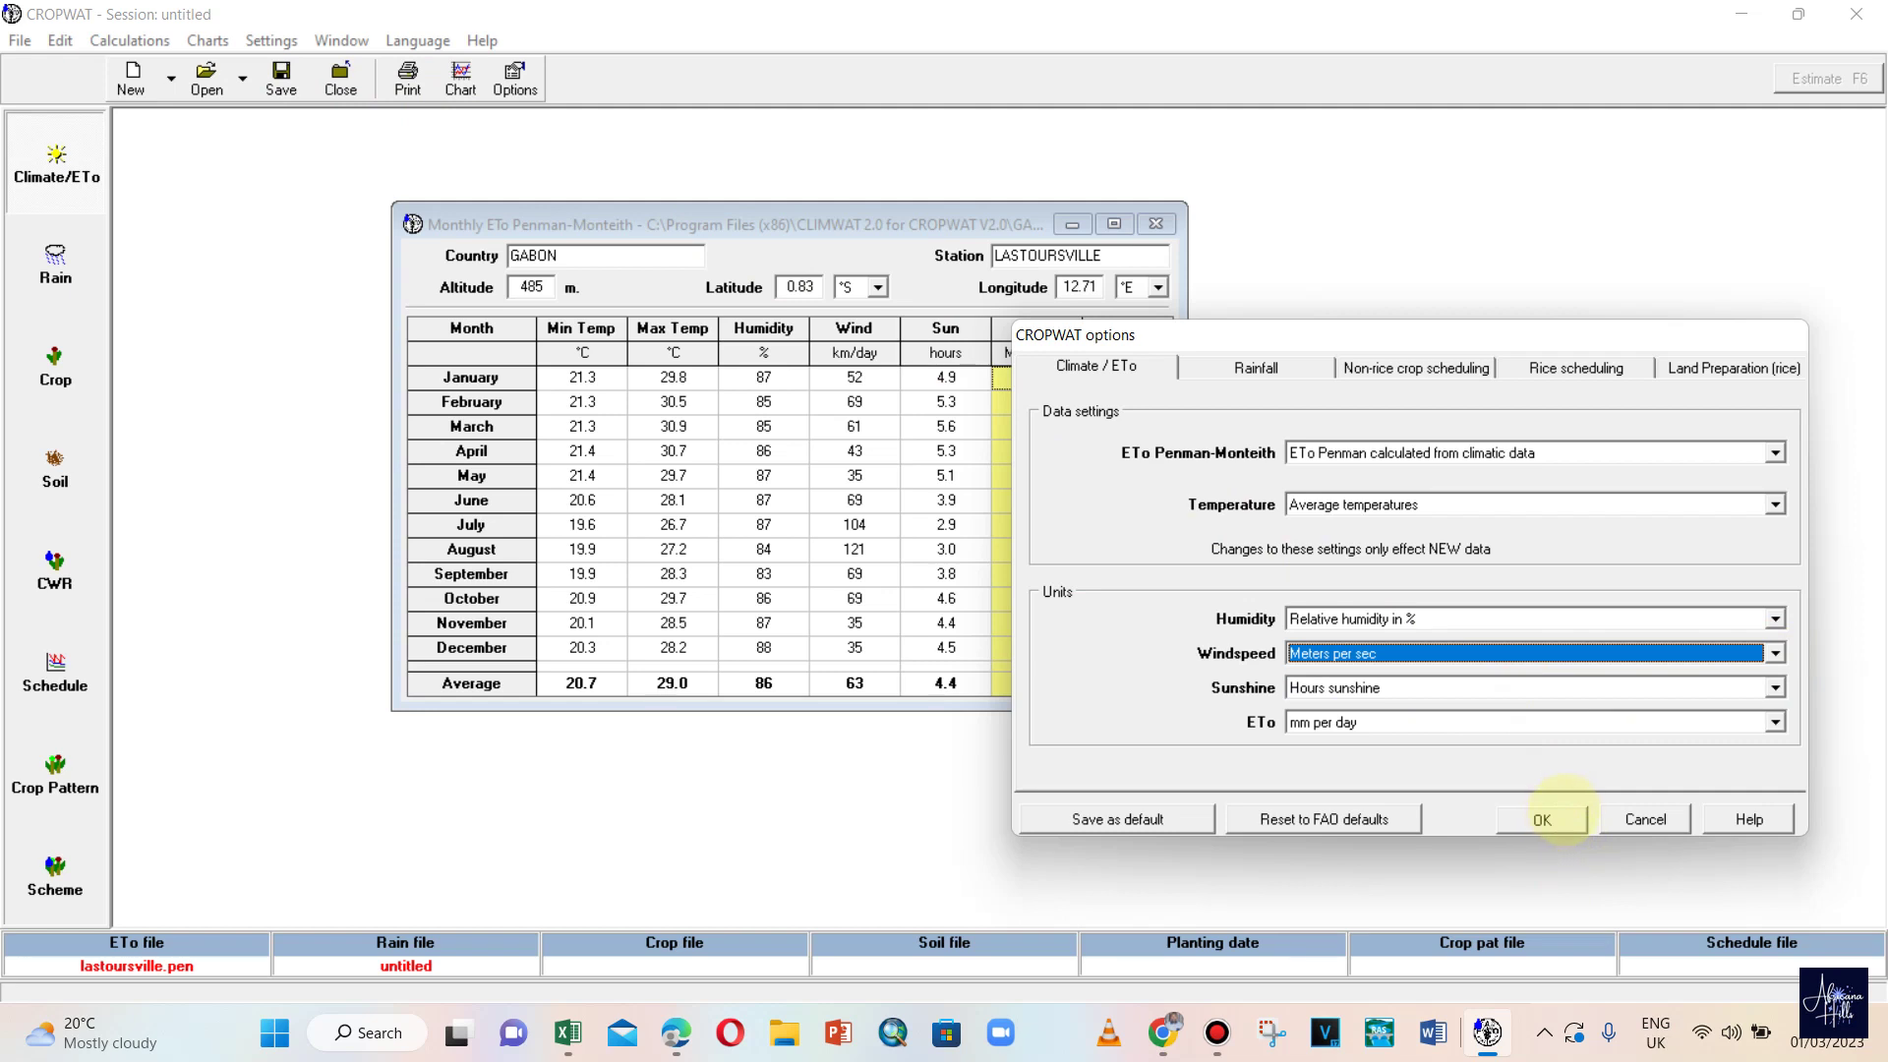
click(1564, 819)
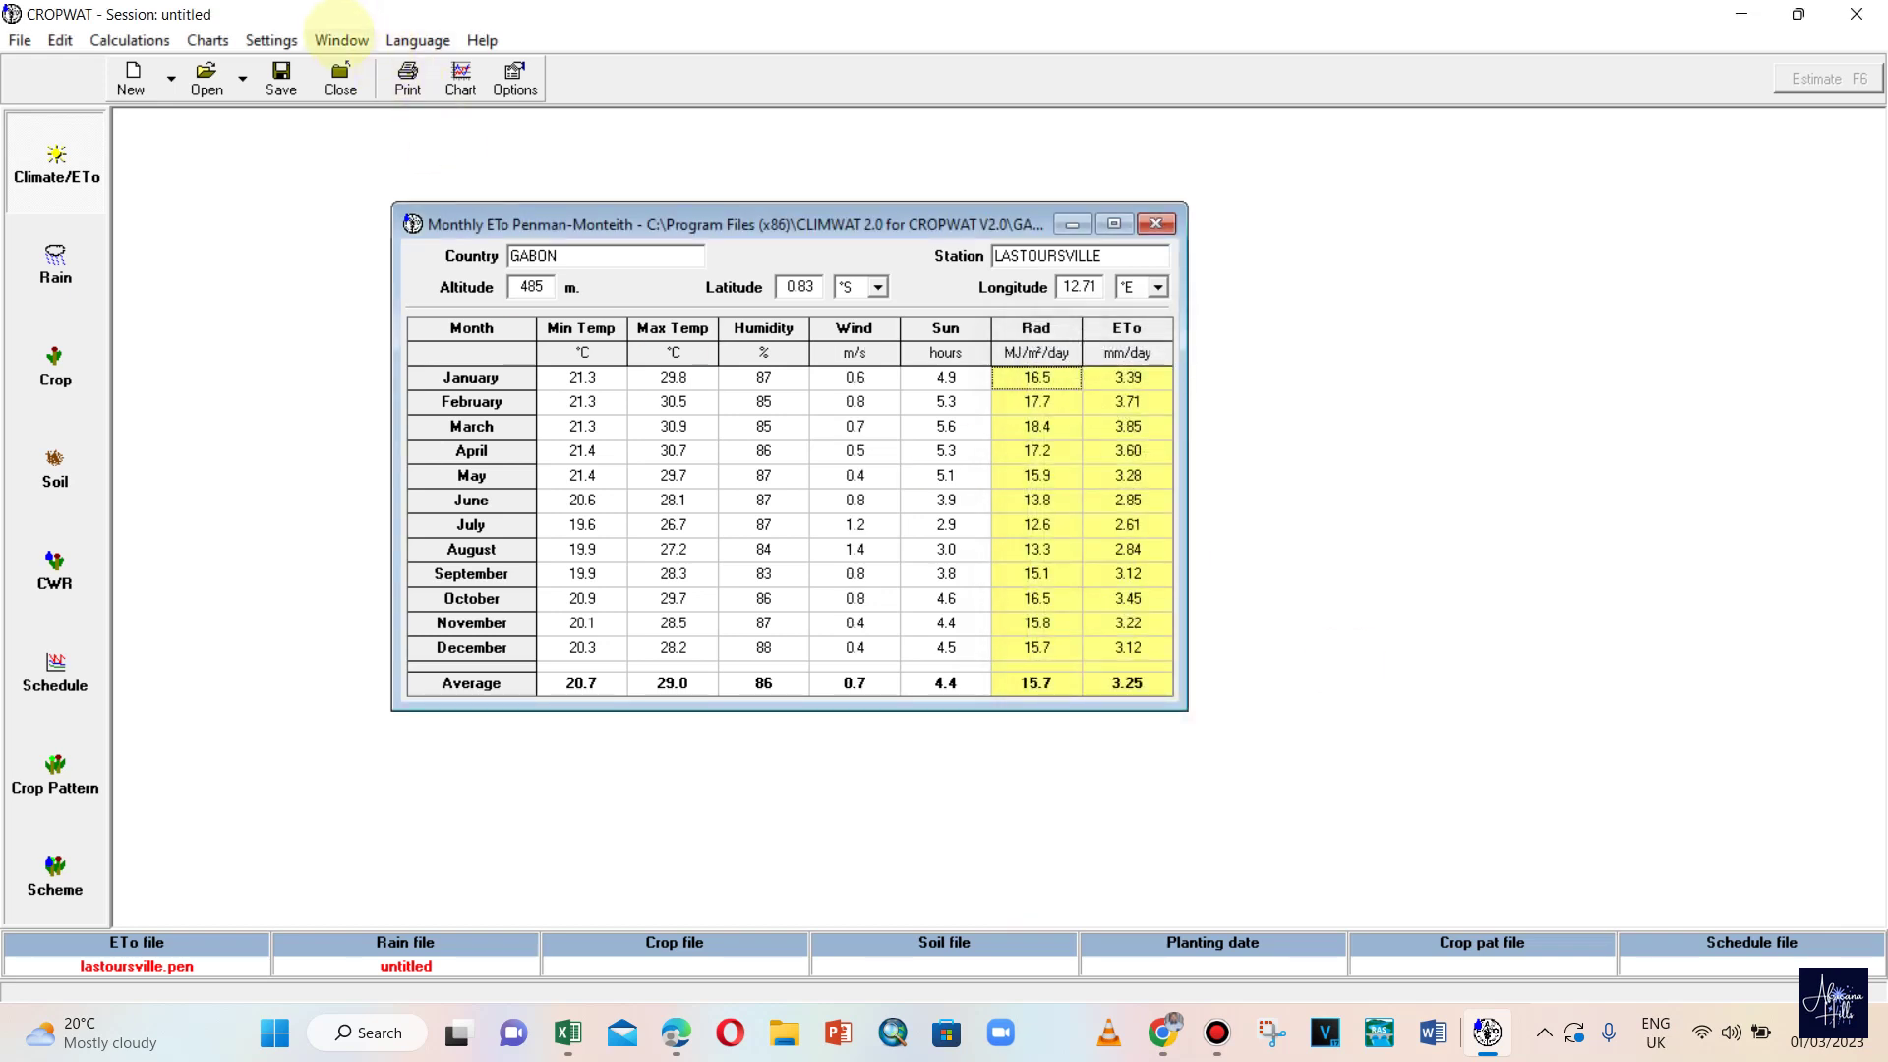
- Set the ETo unit to mm per period and apply it to the monthly table
click(272, 41)
click(295, 68)
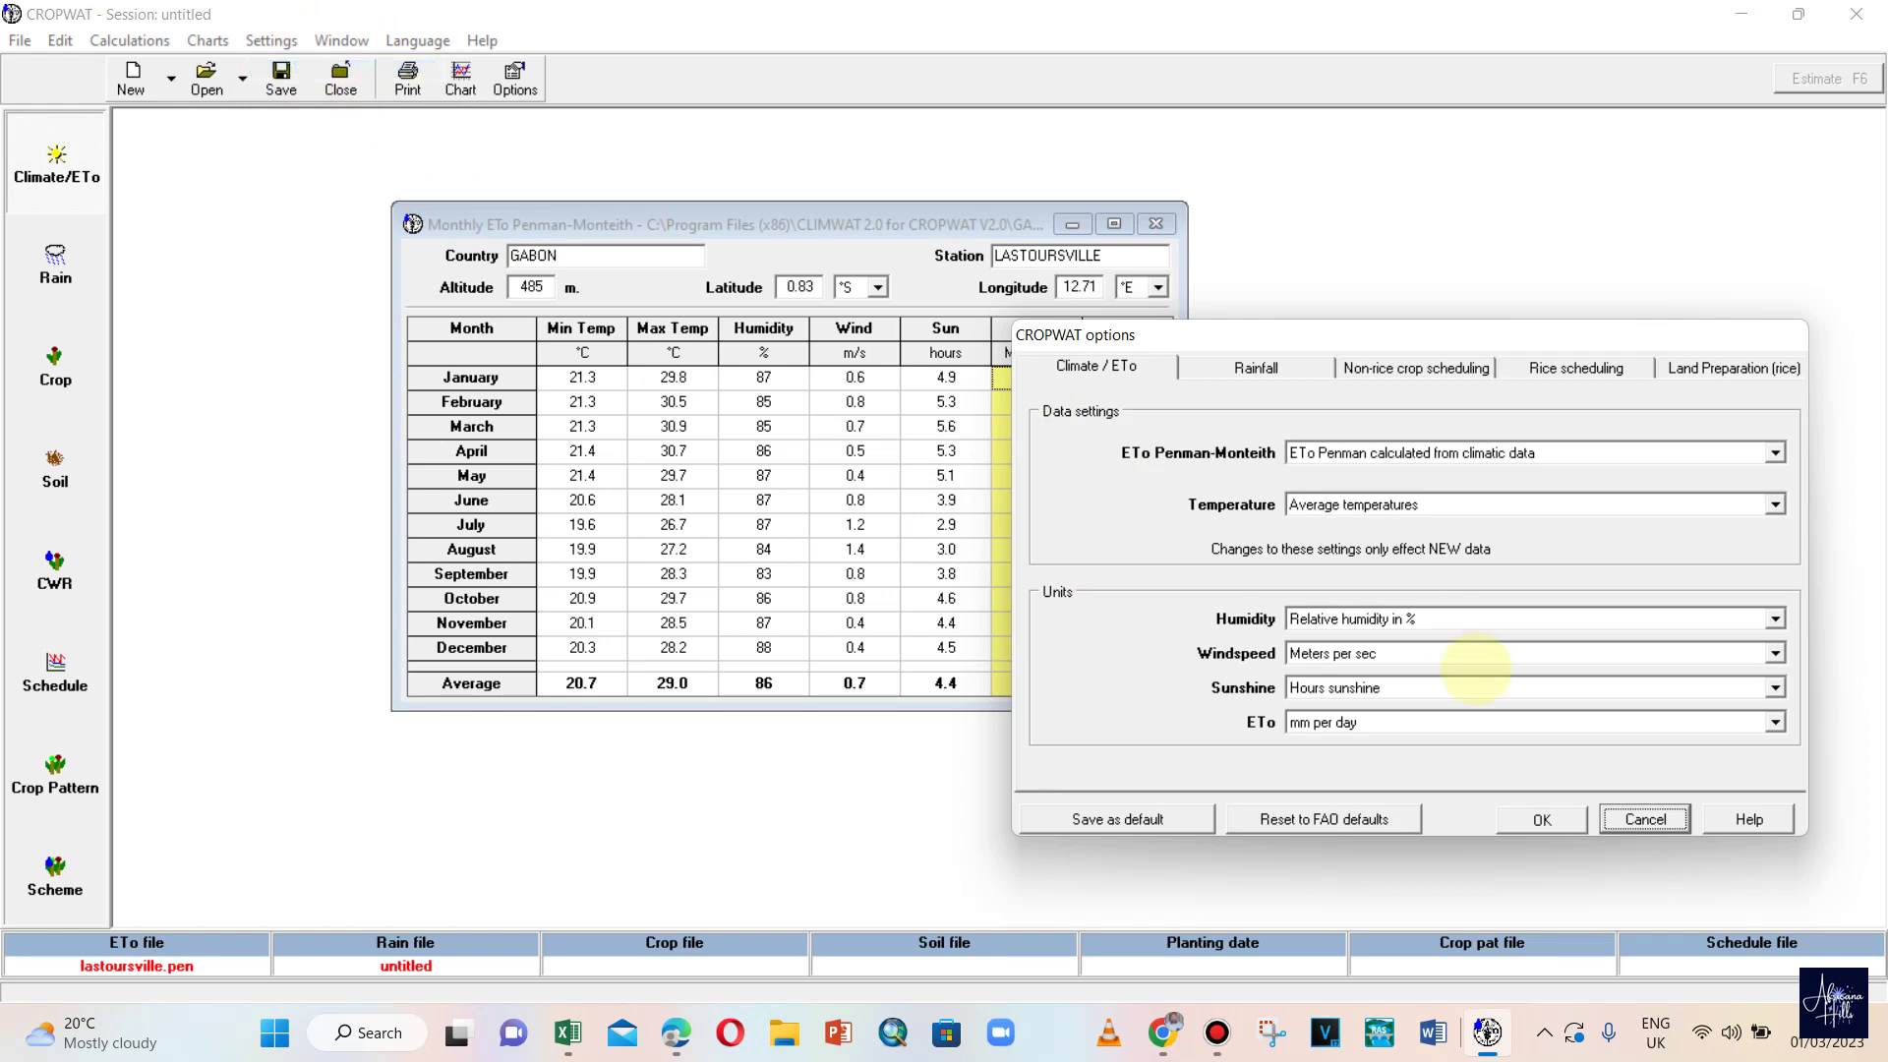
click(1775, 723)
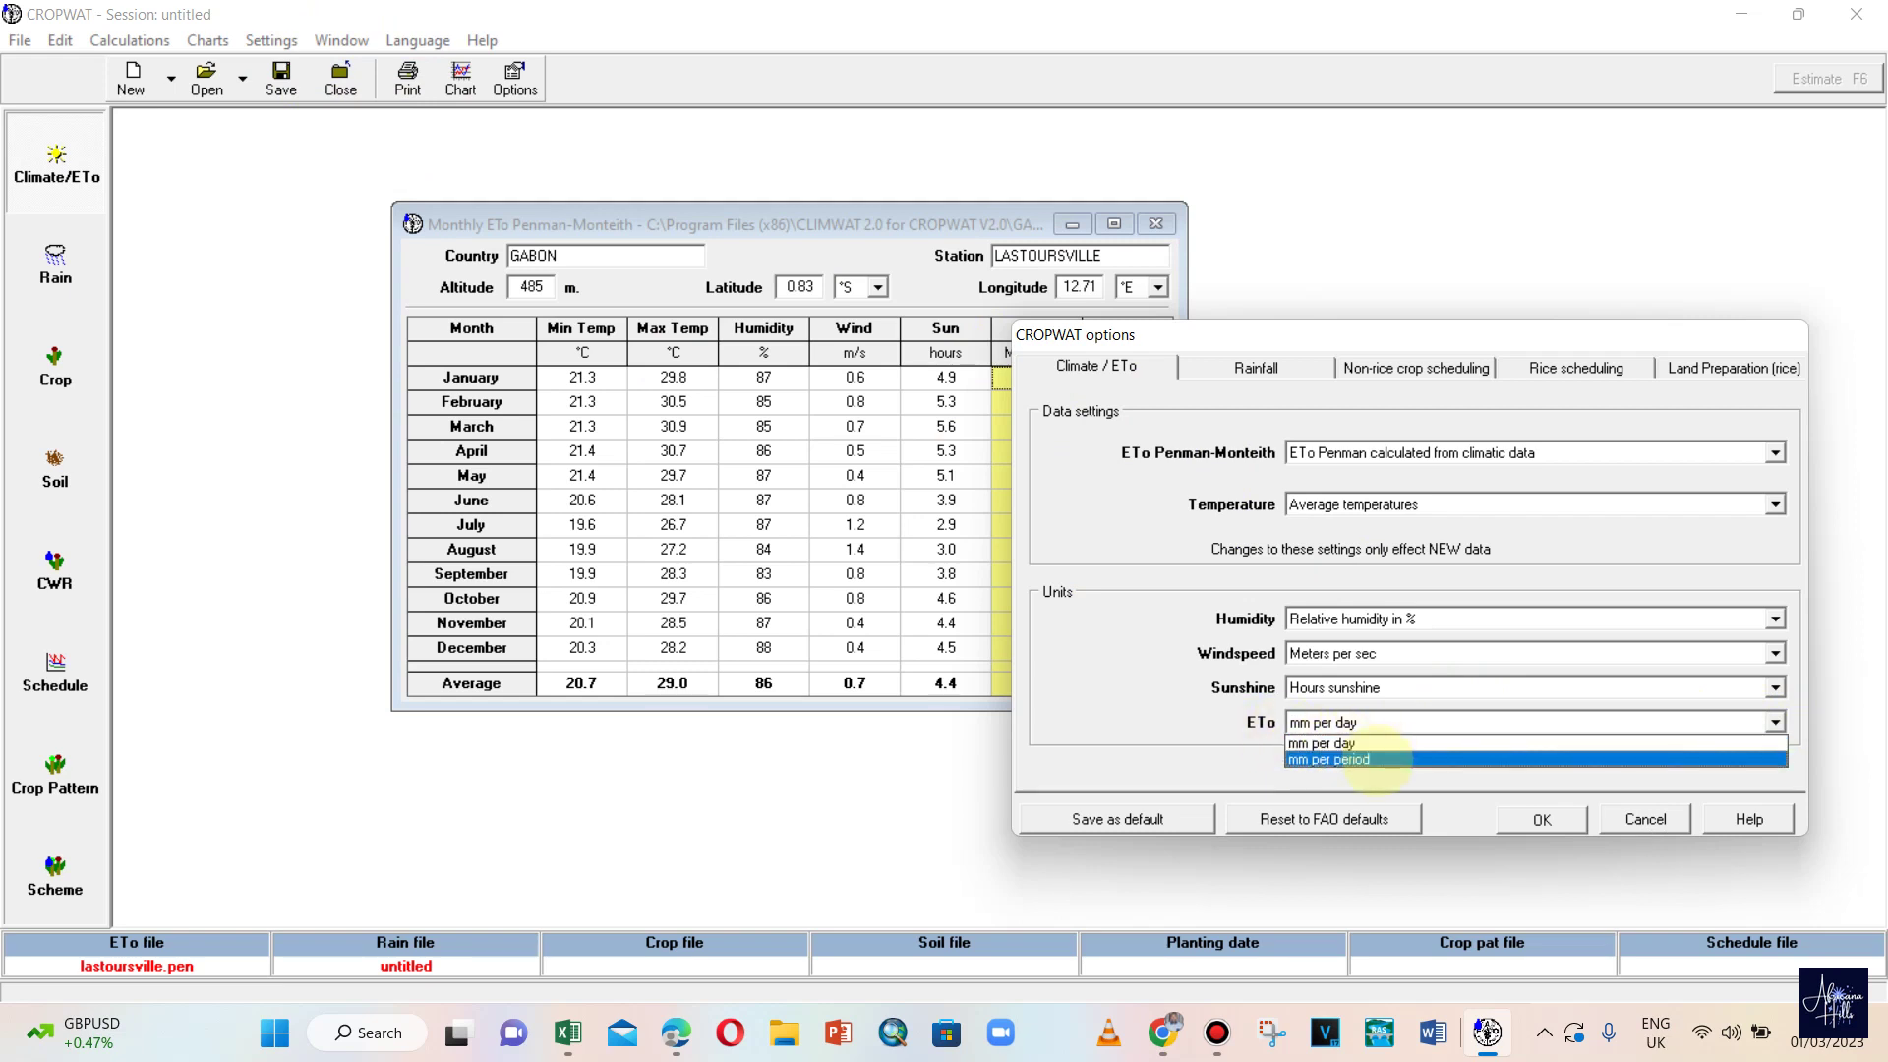
click(1385, 759)
click(1542, 820)
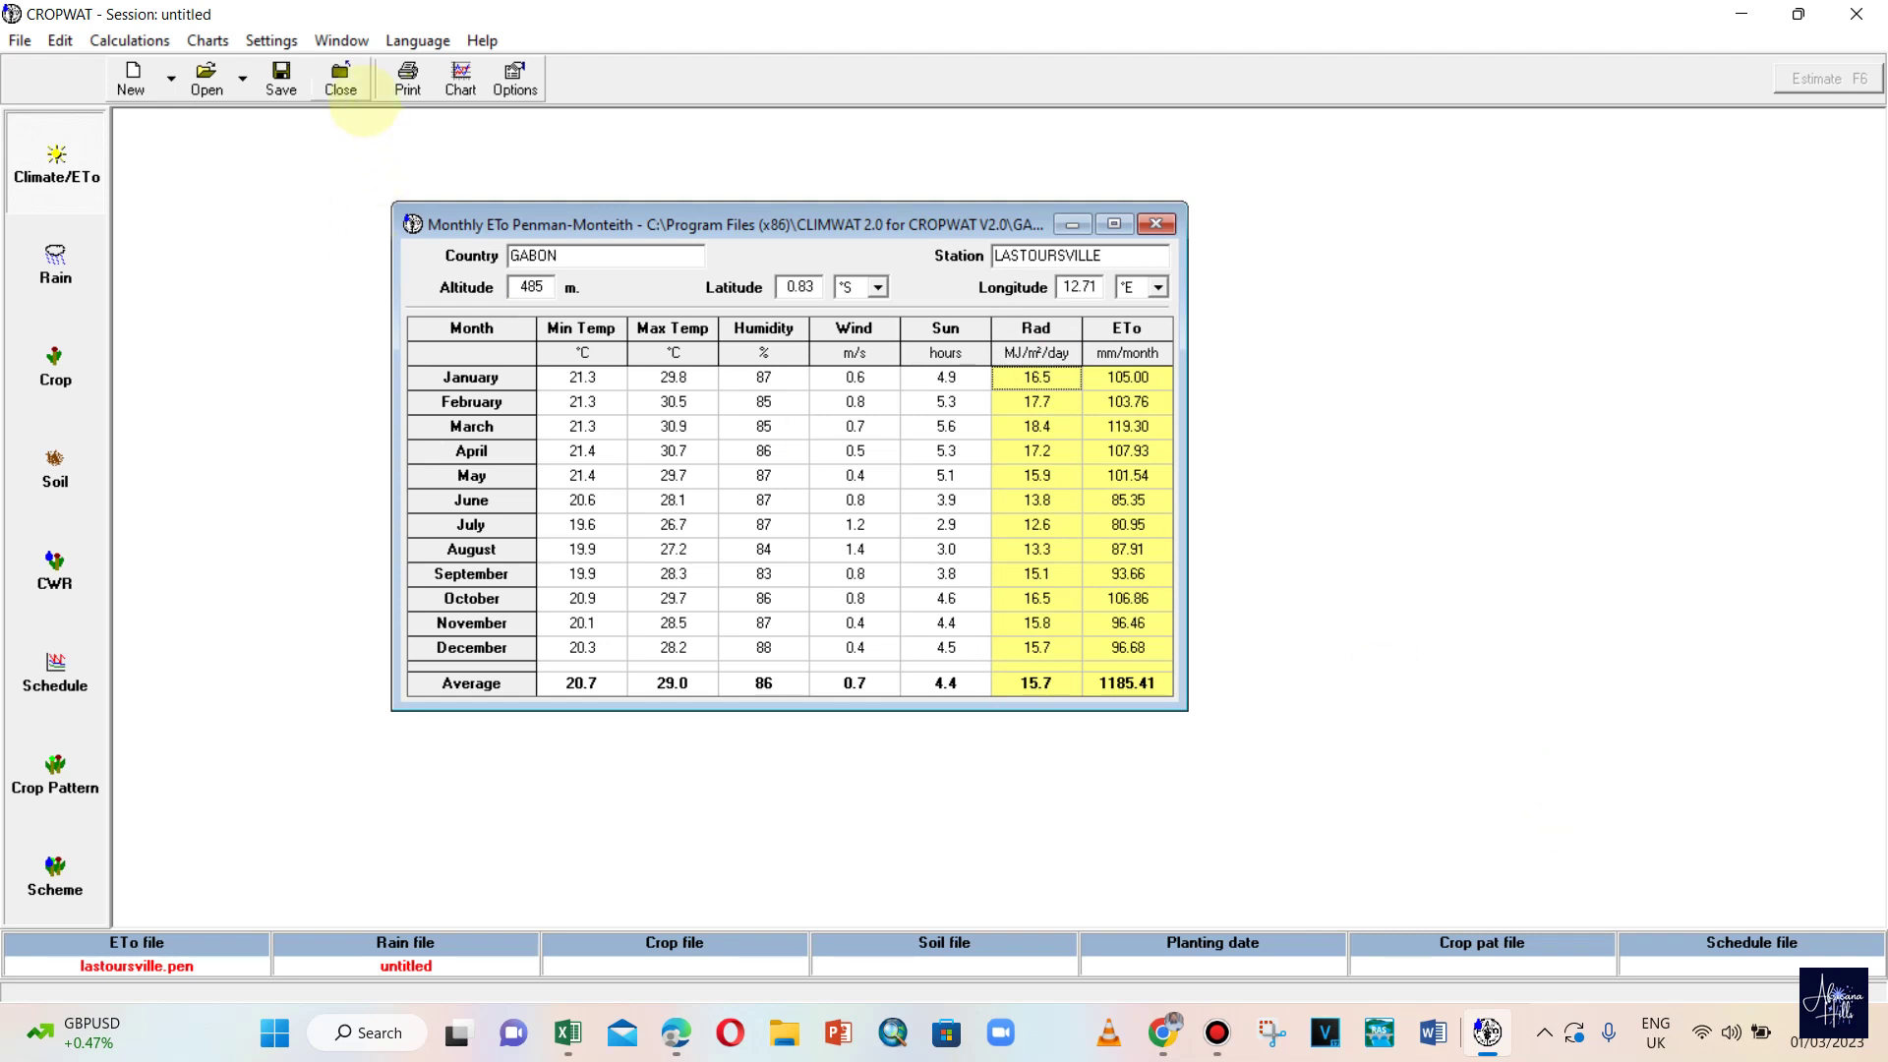
- Set the ETo unit in the Climate/ETo options to mm per day and apply it to the monthly table
click(271, 41)
click(295, 68)
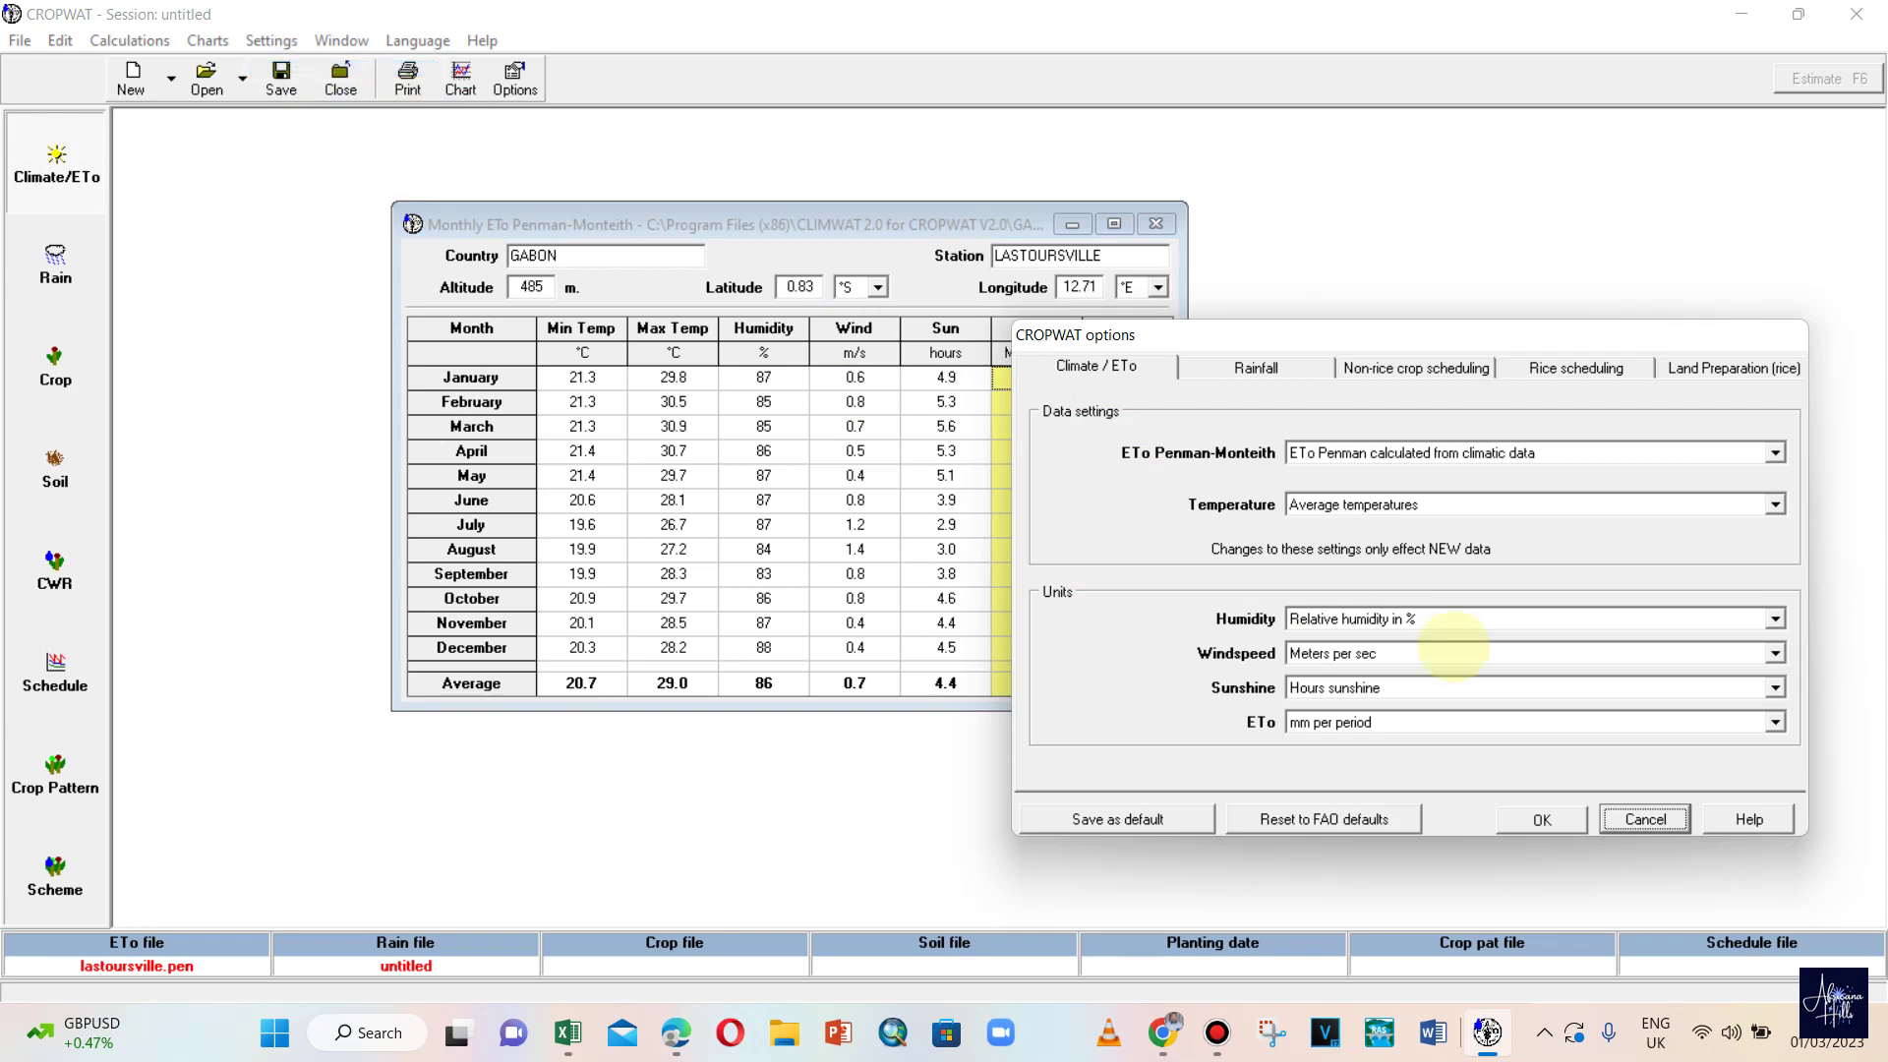
click(1454, 724)
click(1454, 745)
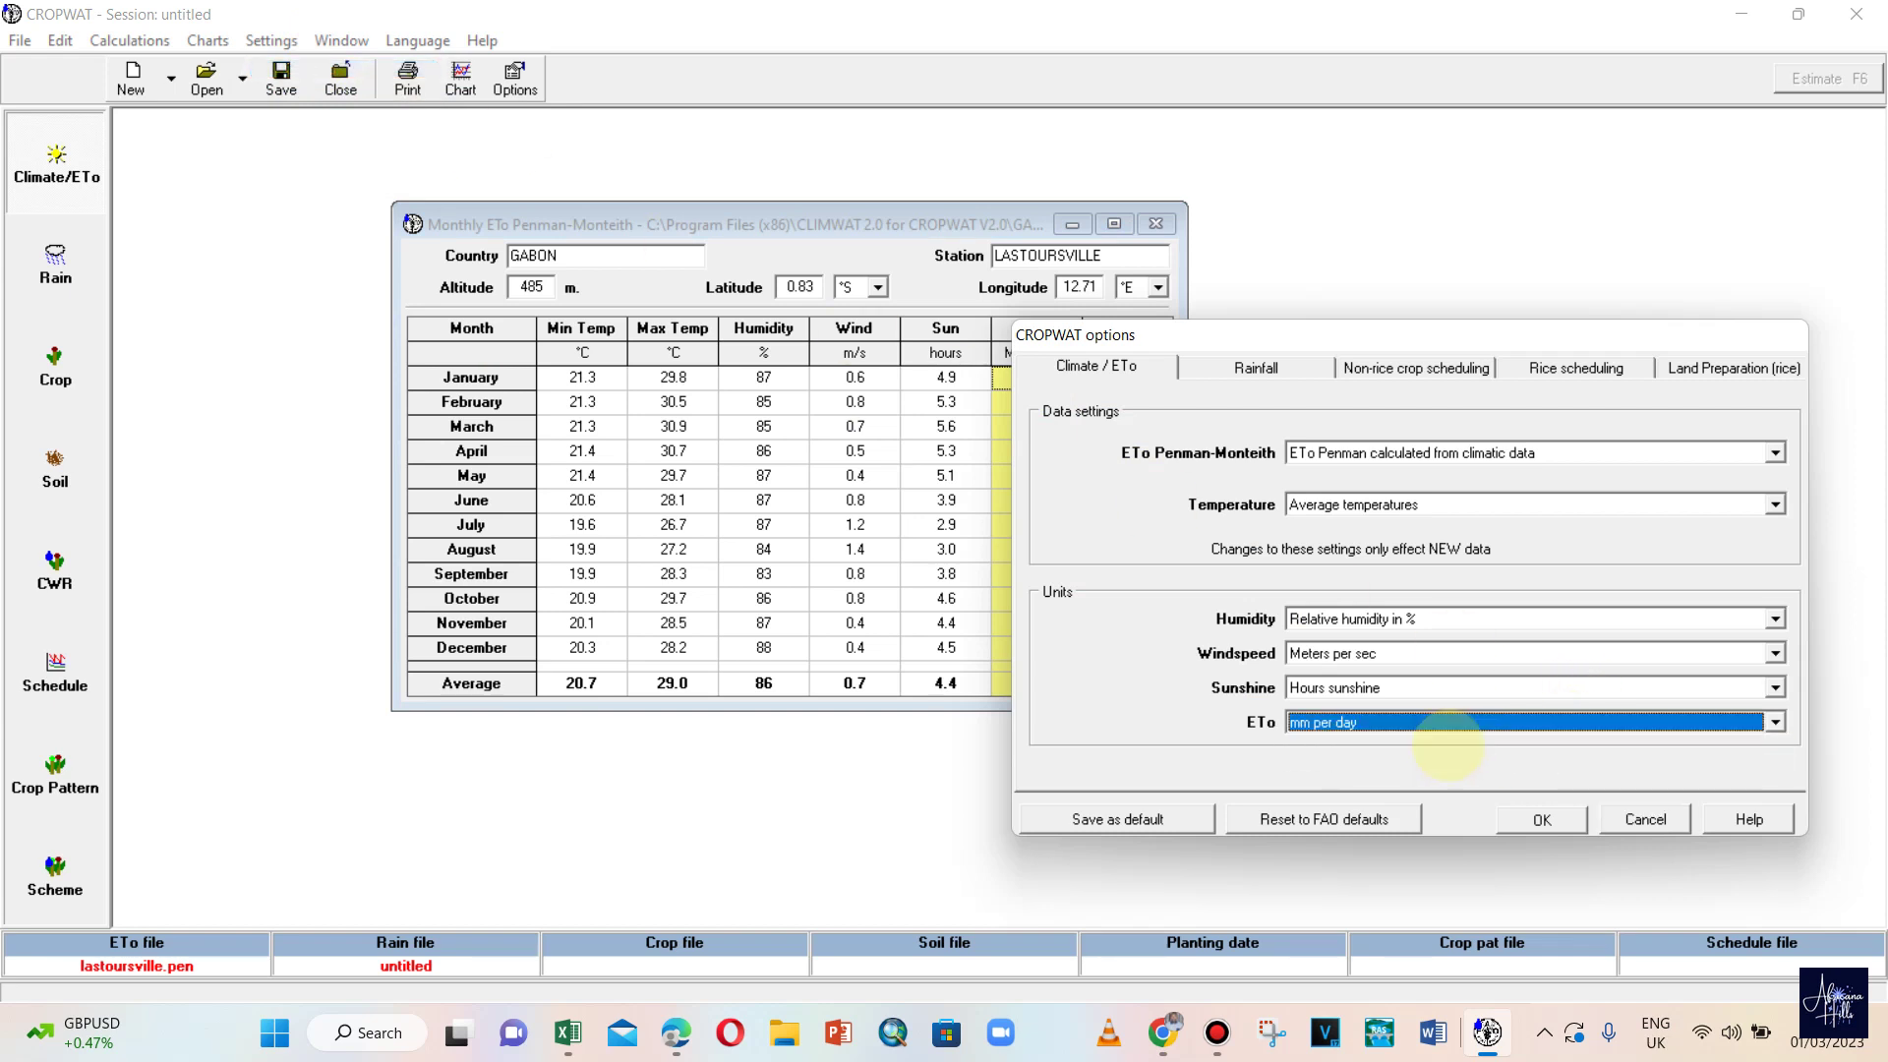
click(1541, 819)
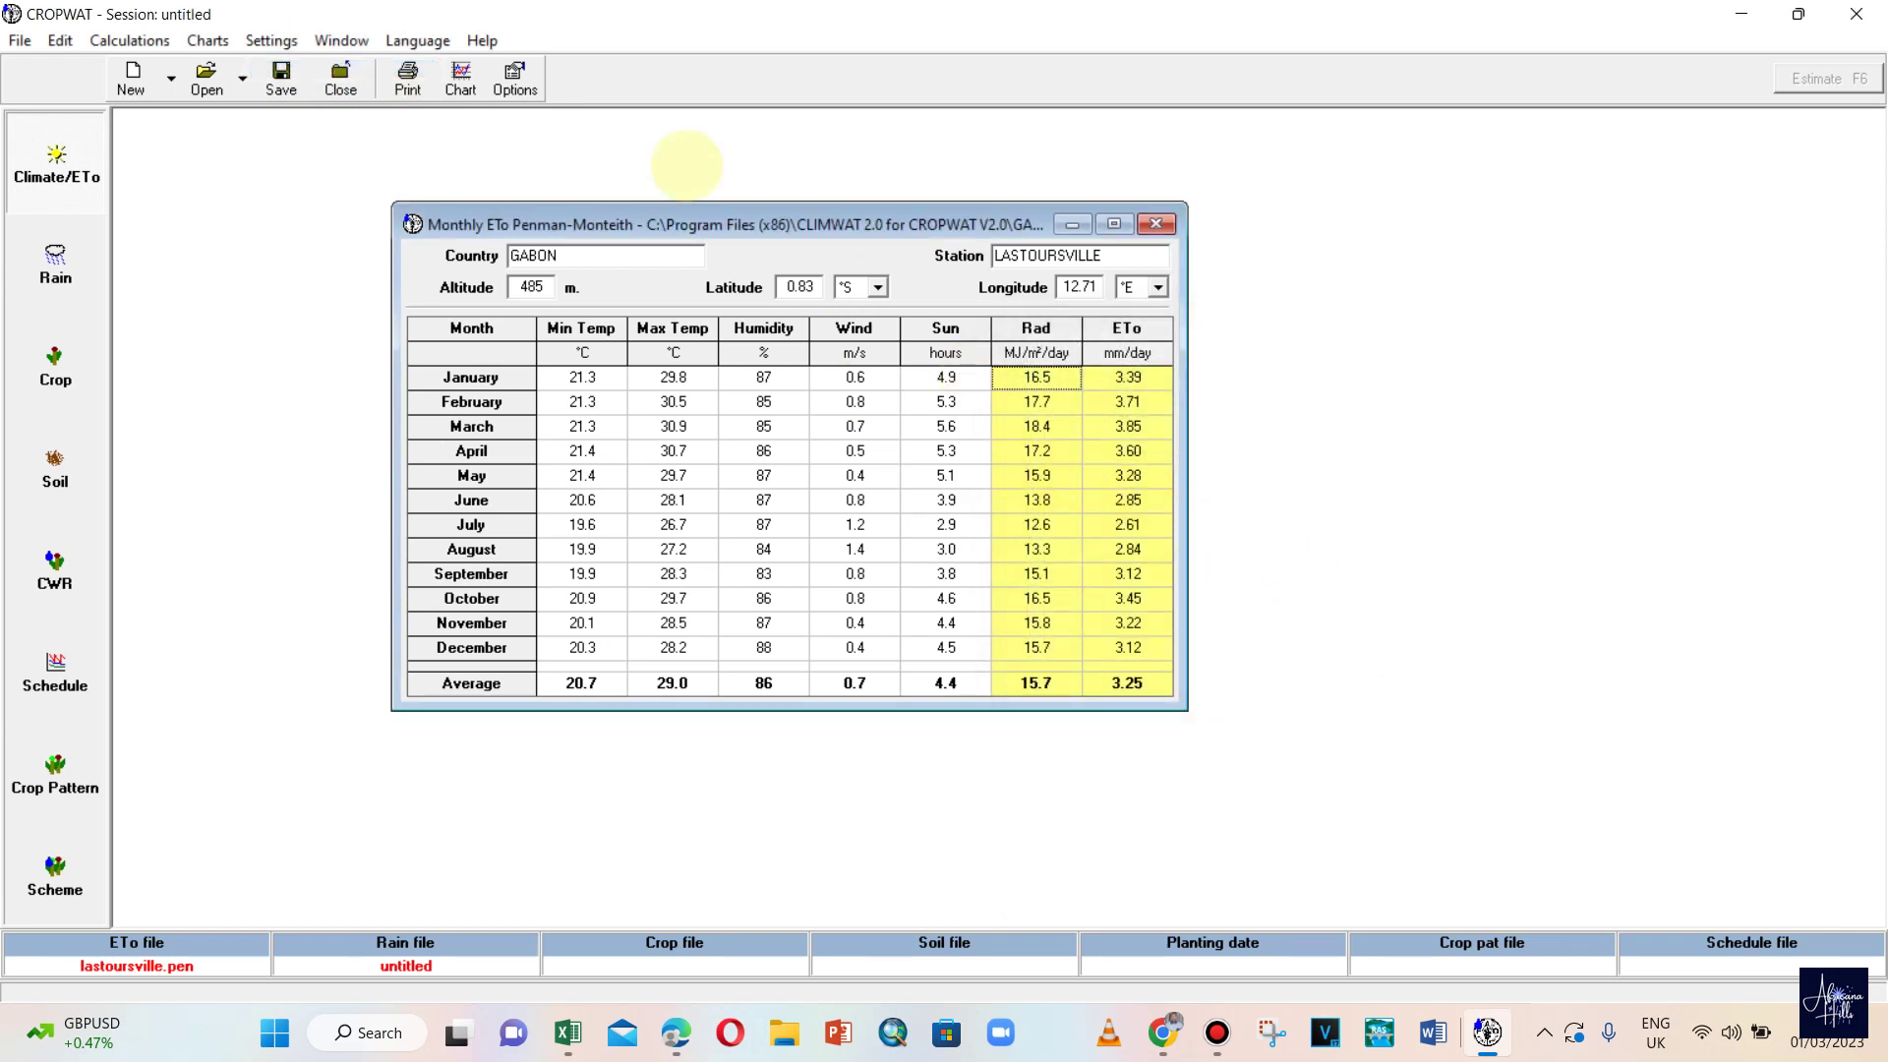
- Review the available sunshine units in the Climate/ETo options and keep Hours sunshine
click(511, 79)
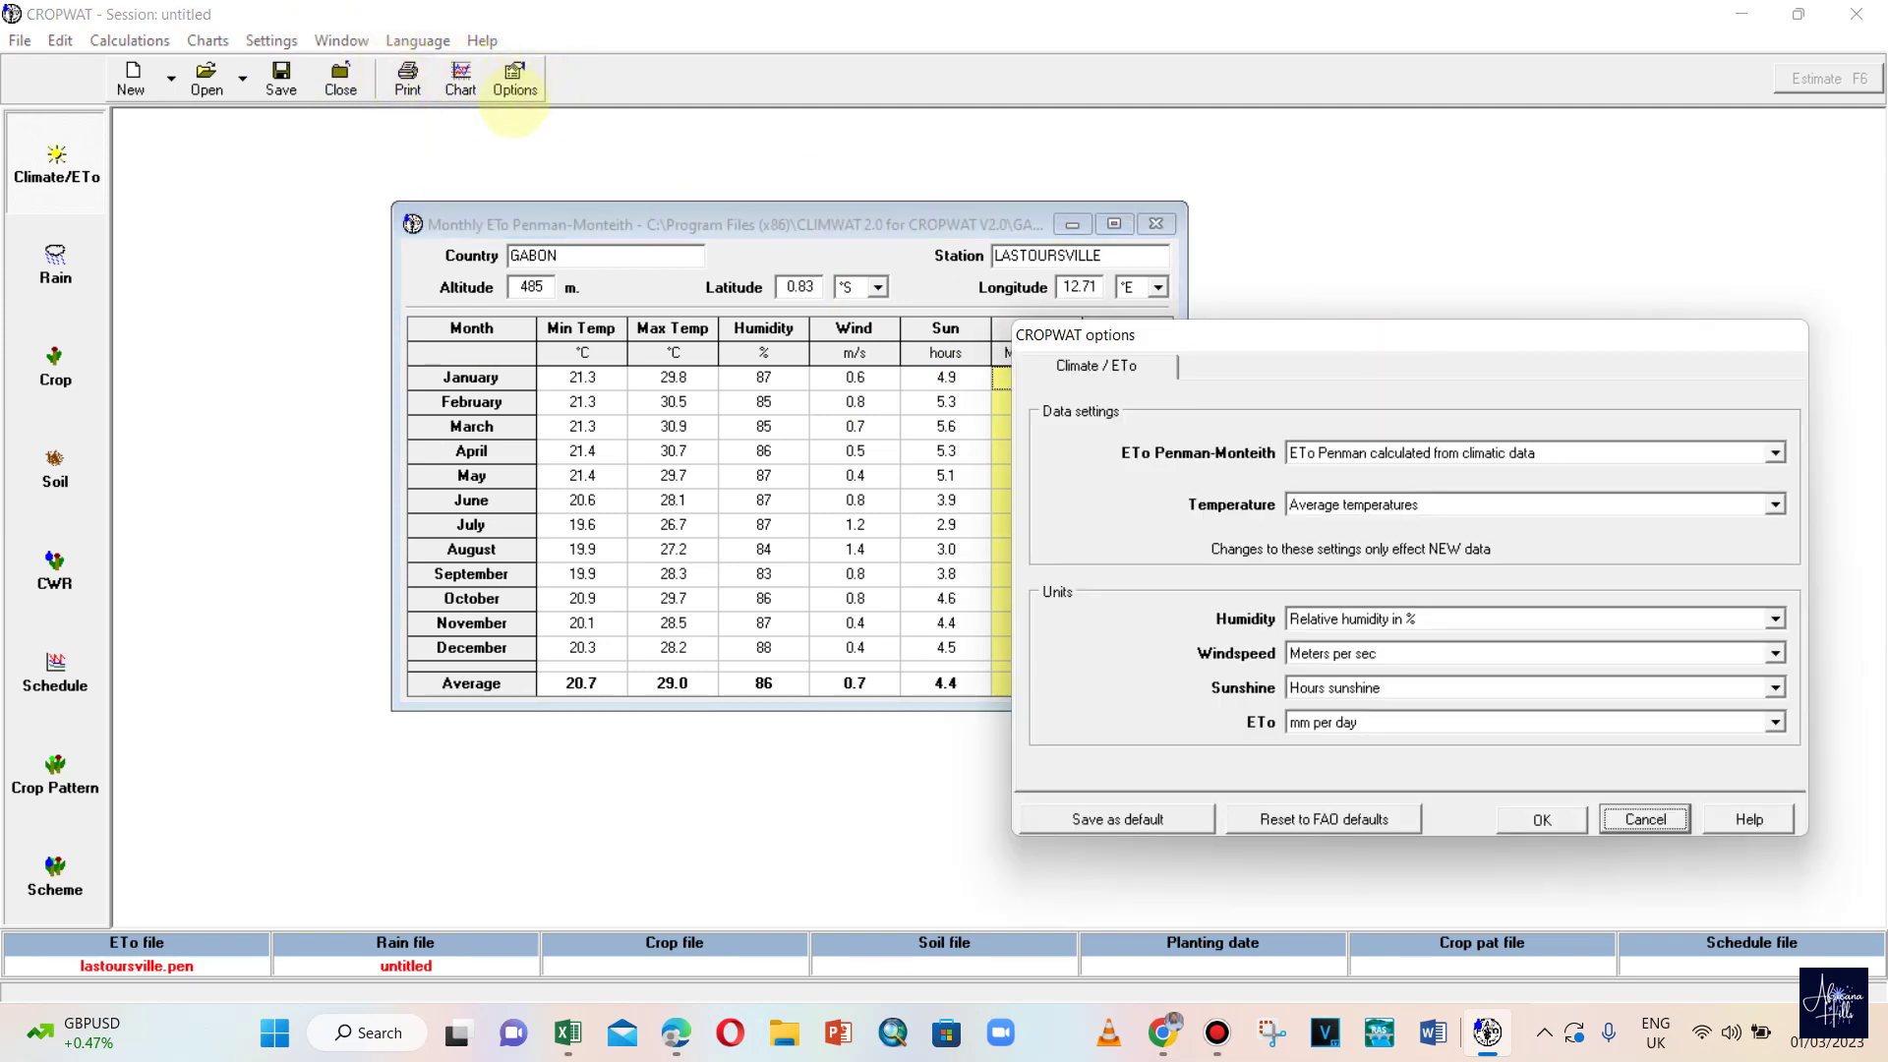
click(1776, 688)
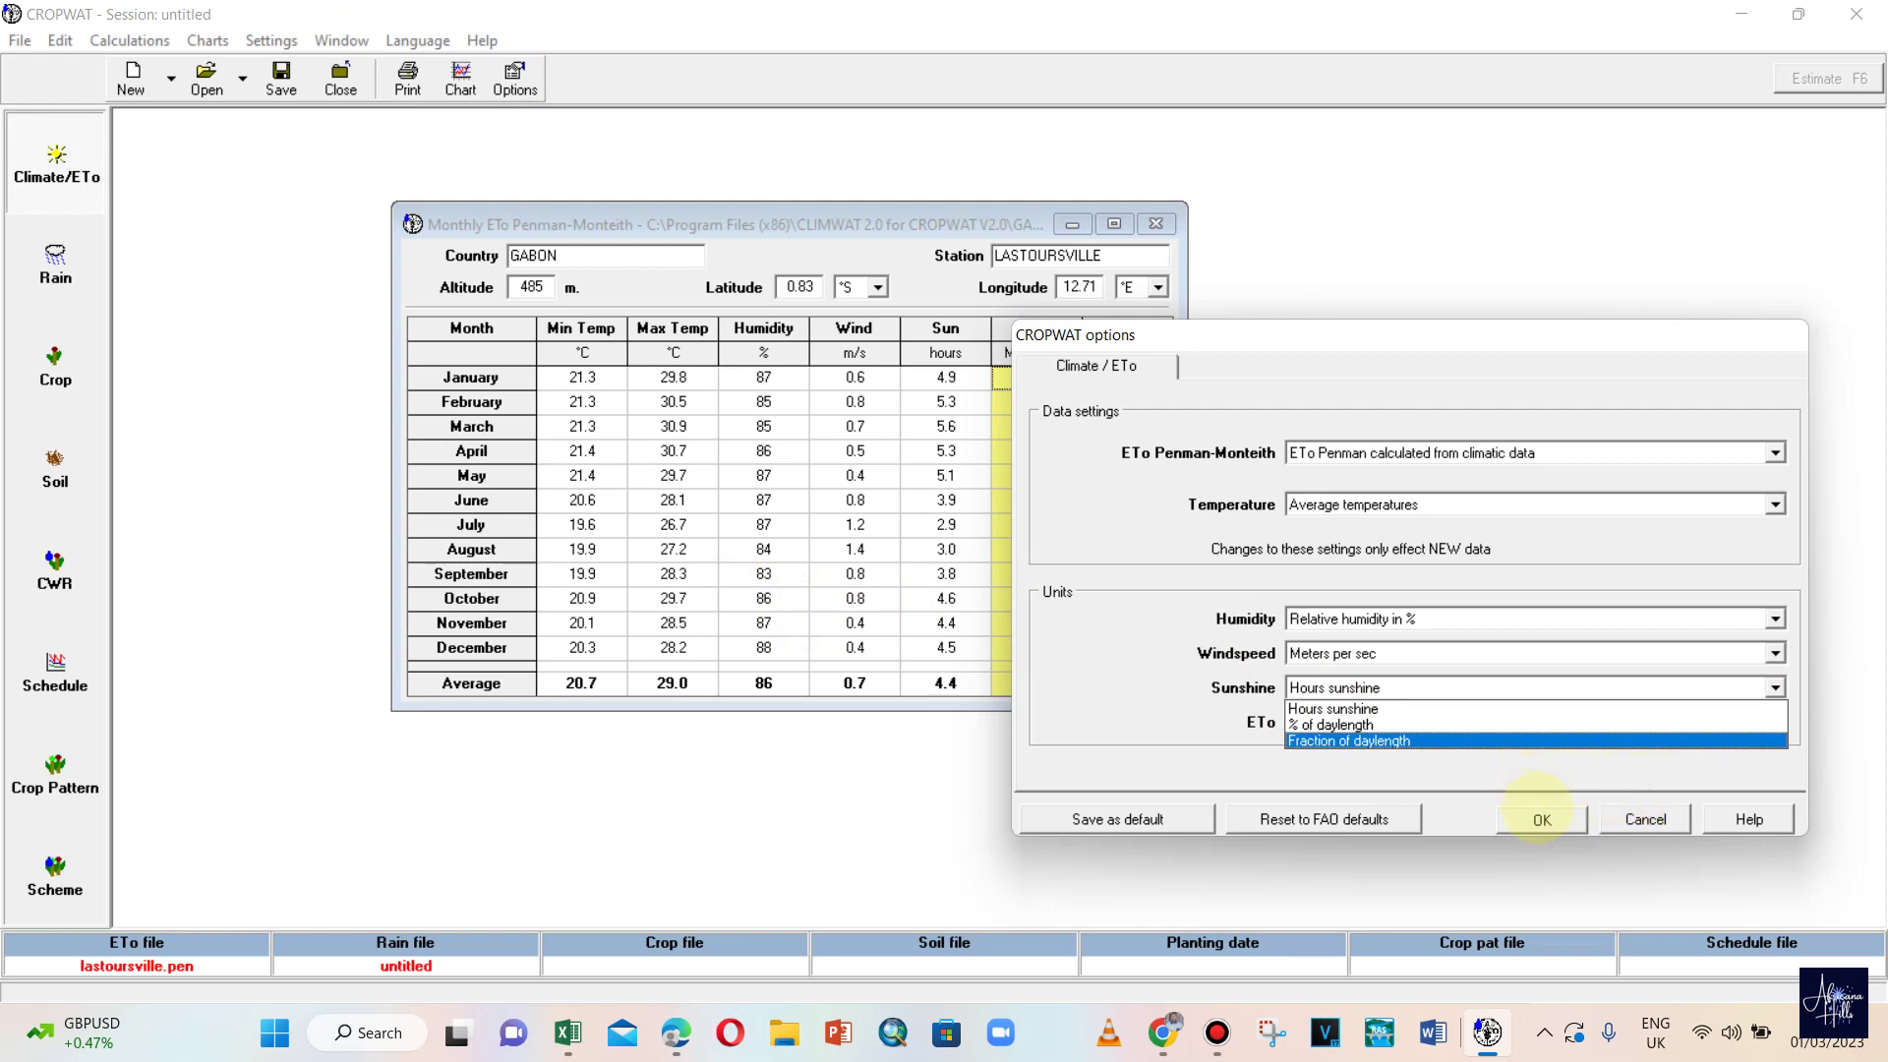
click(1377, 709)
click(1543, 819)
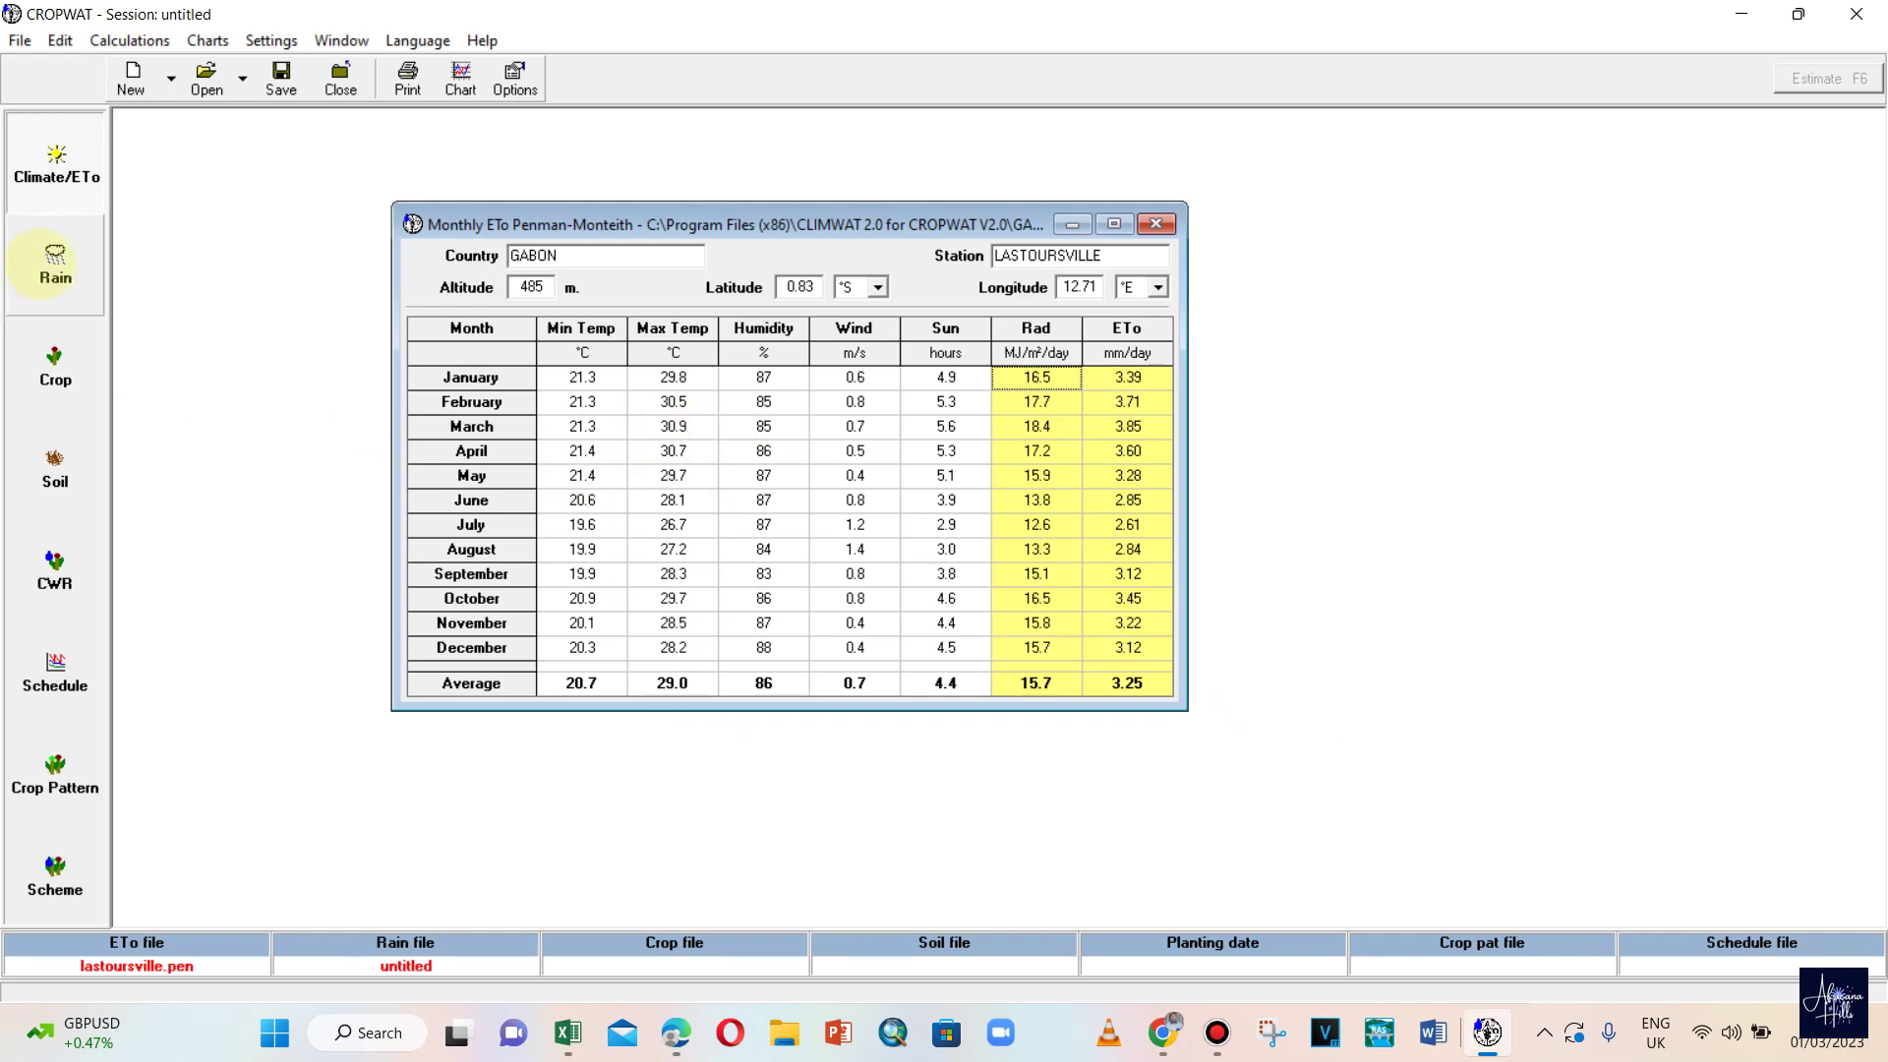
- Open the monthly rain table and reposition it over the monthly ETo table
click(55, 263)
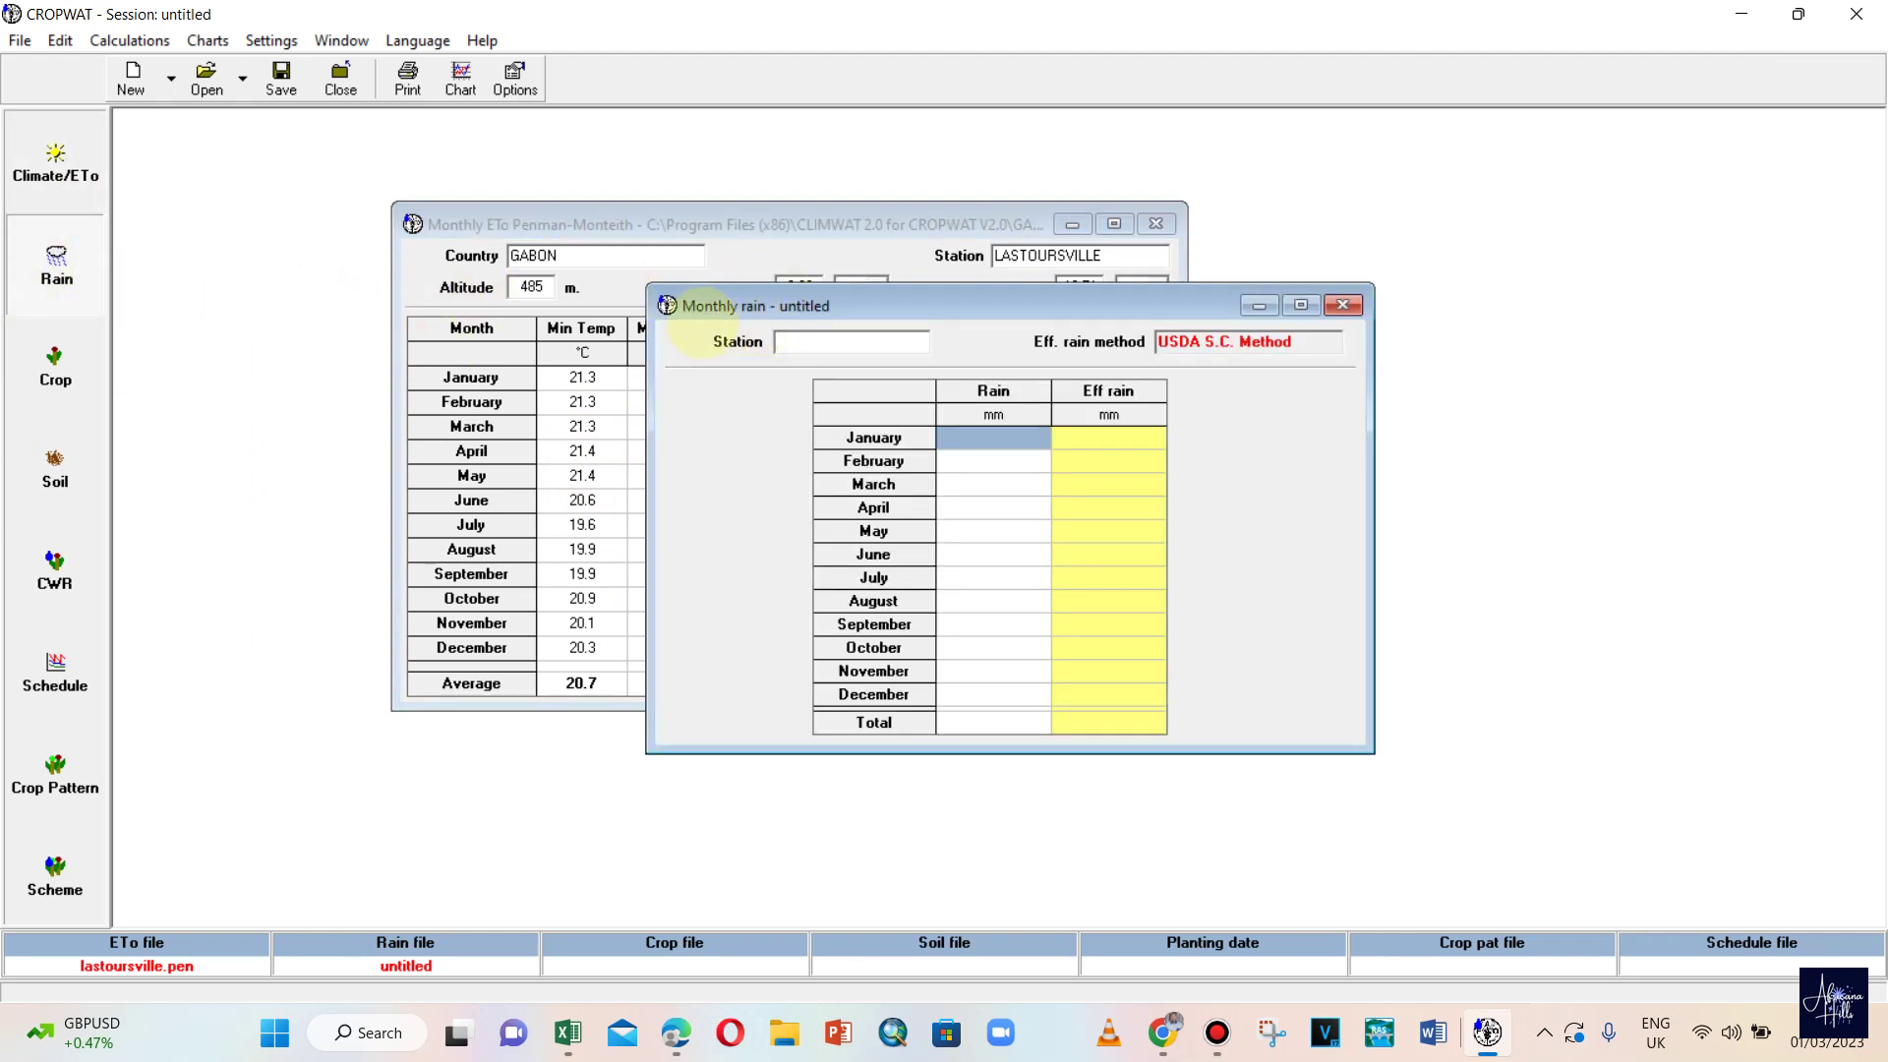
drag(801, 303, 898, 223)
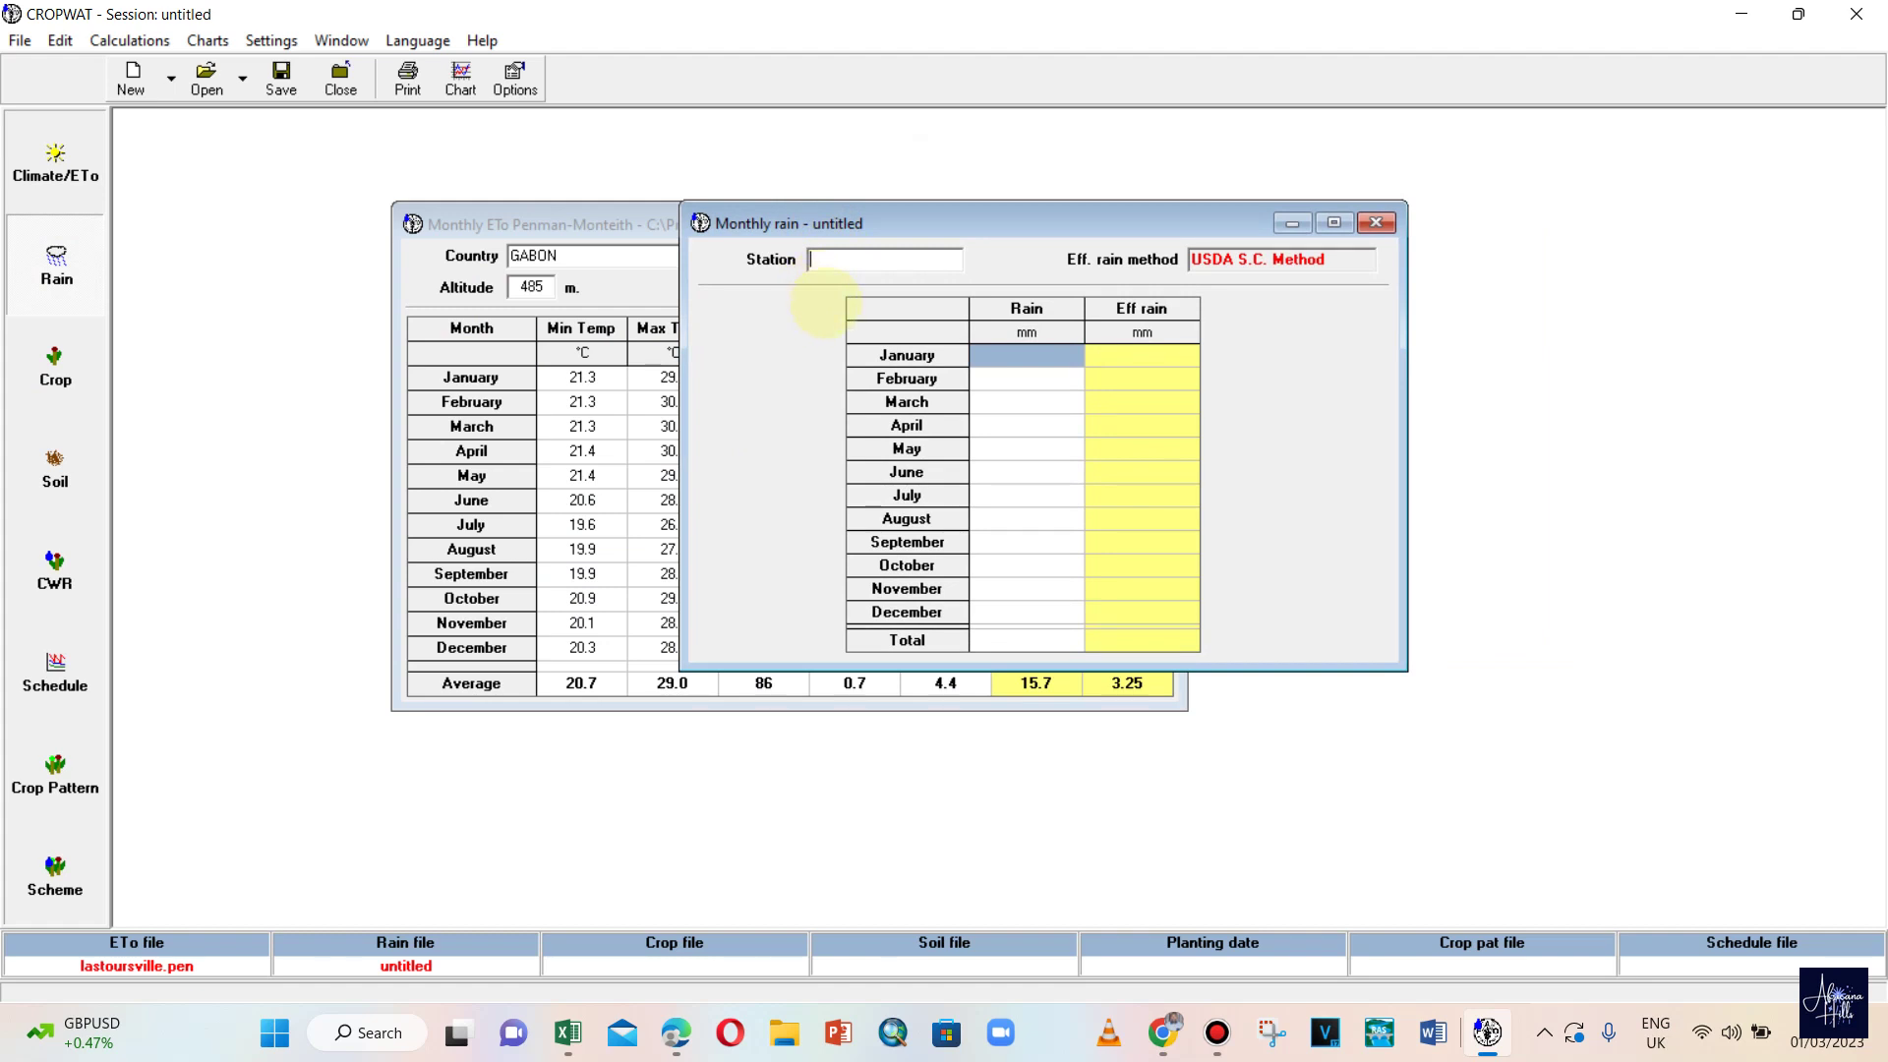
drag(927, 226, 1384, 371)
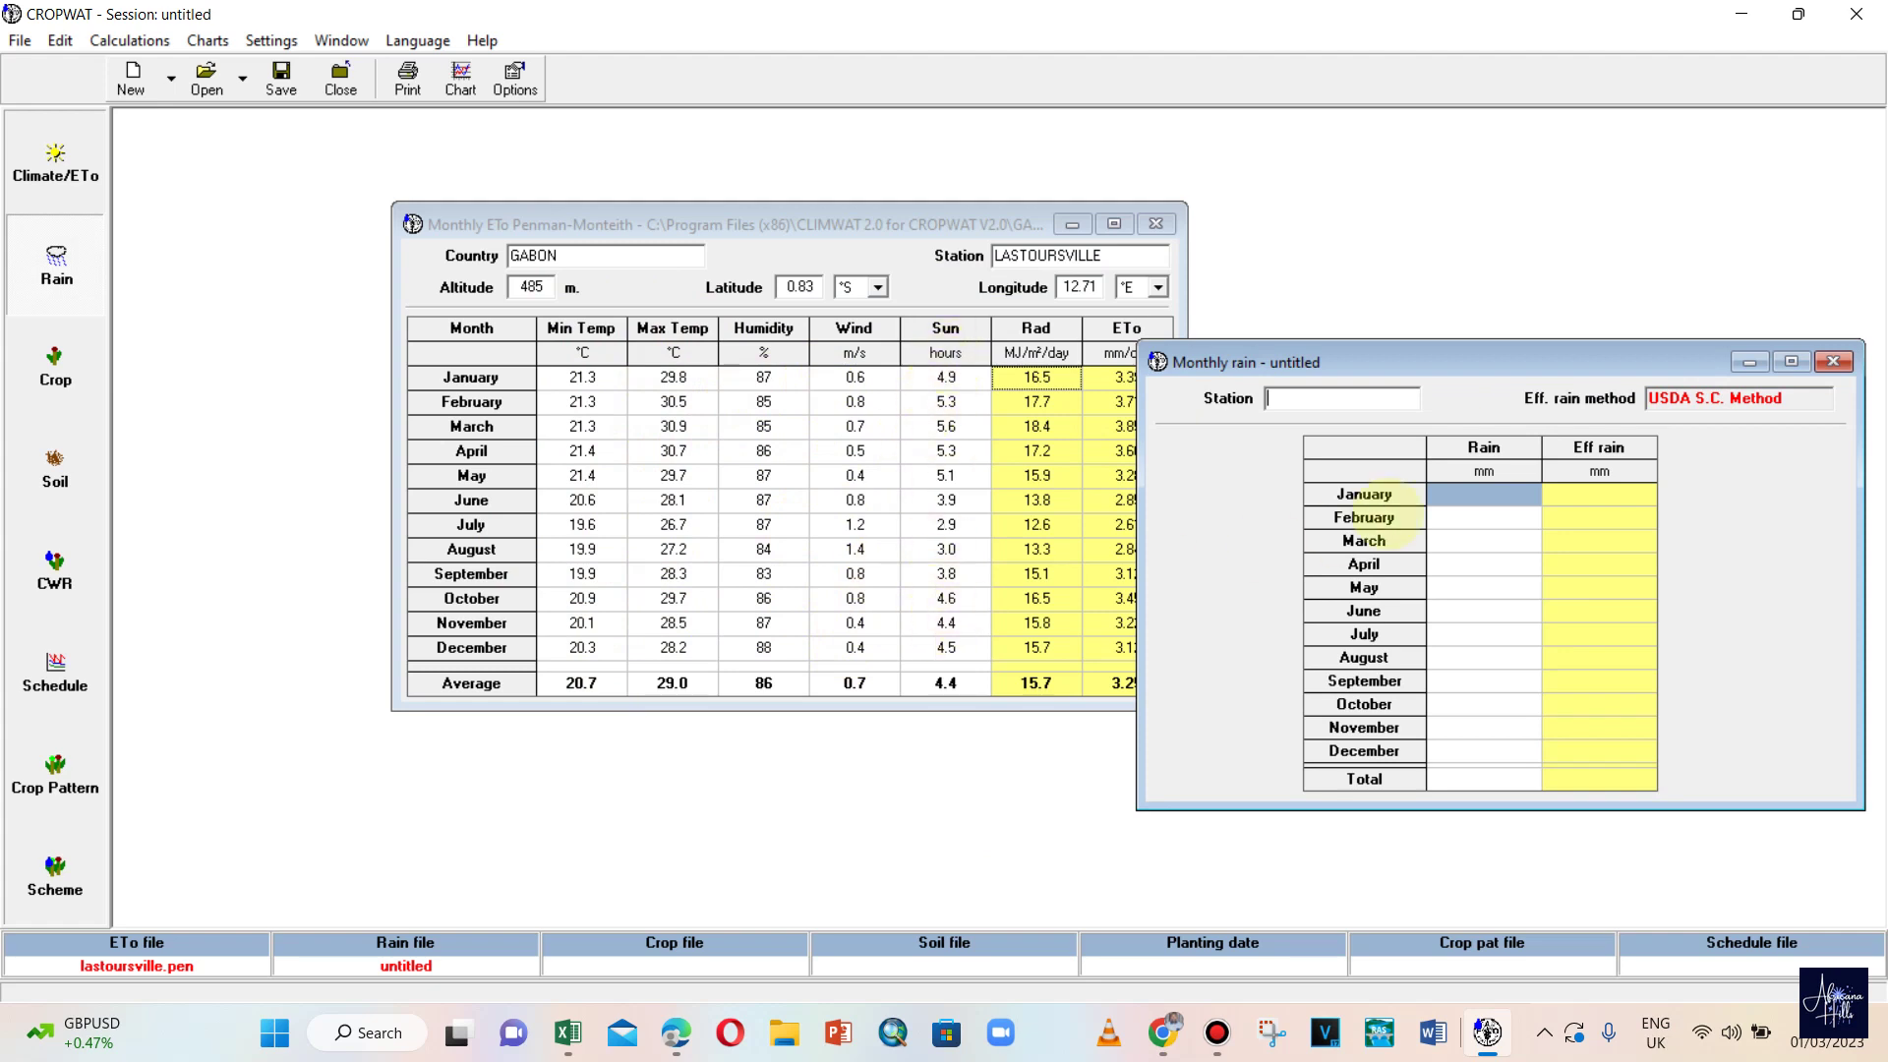
drag(1458, 361, 1495, 224)
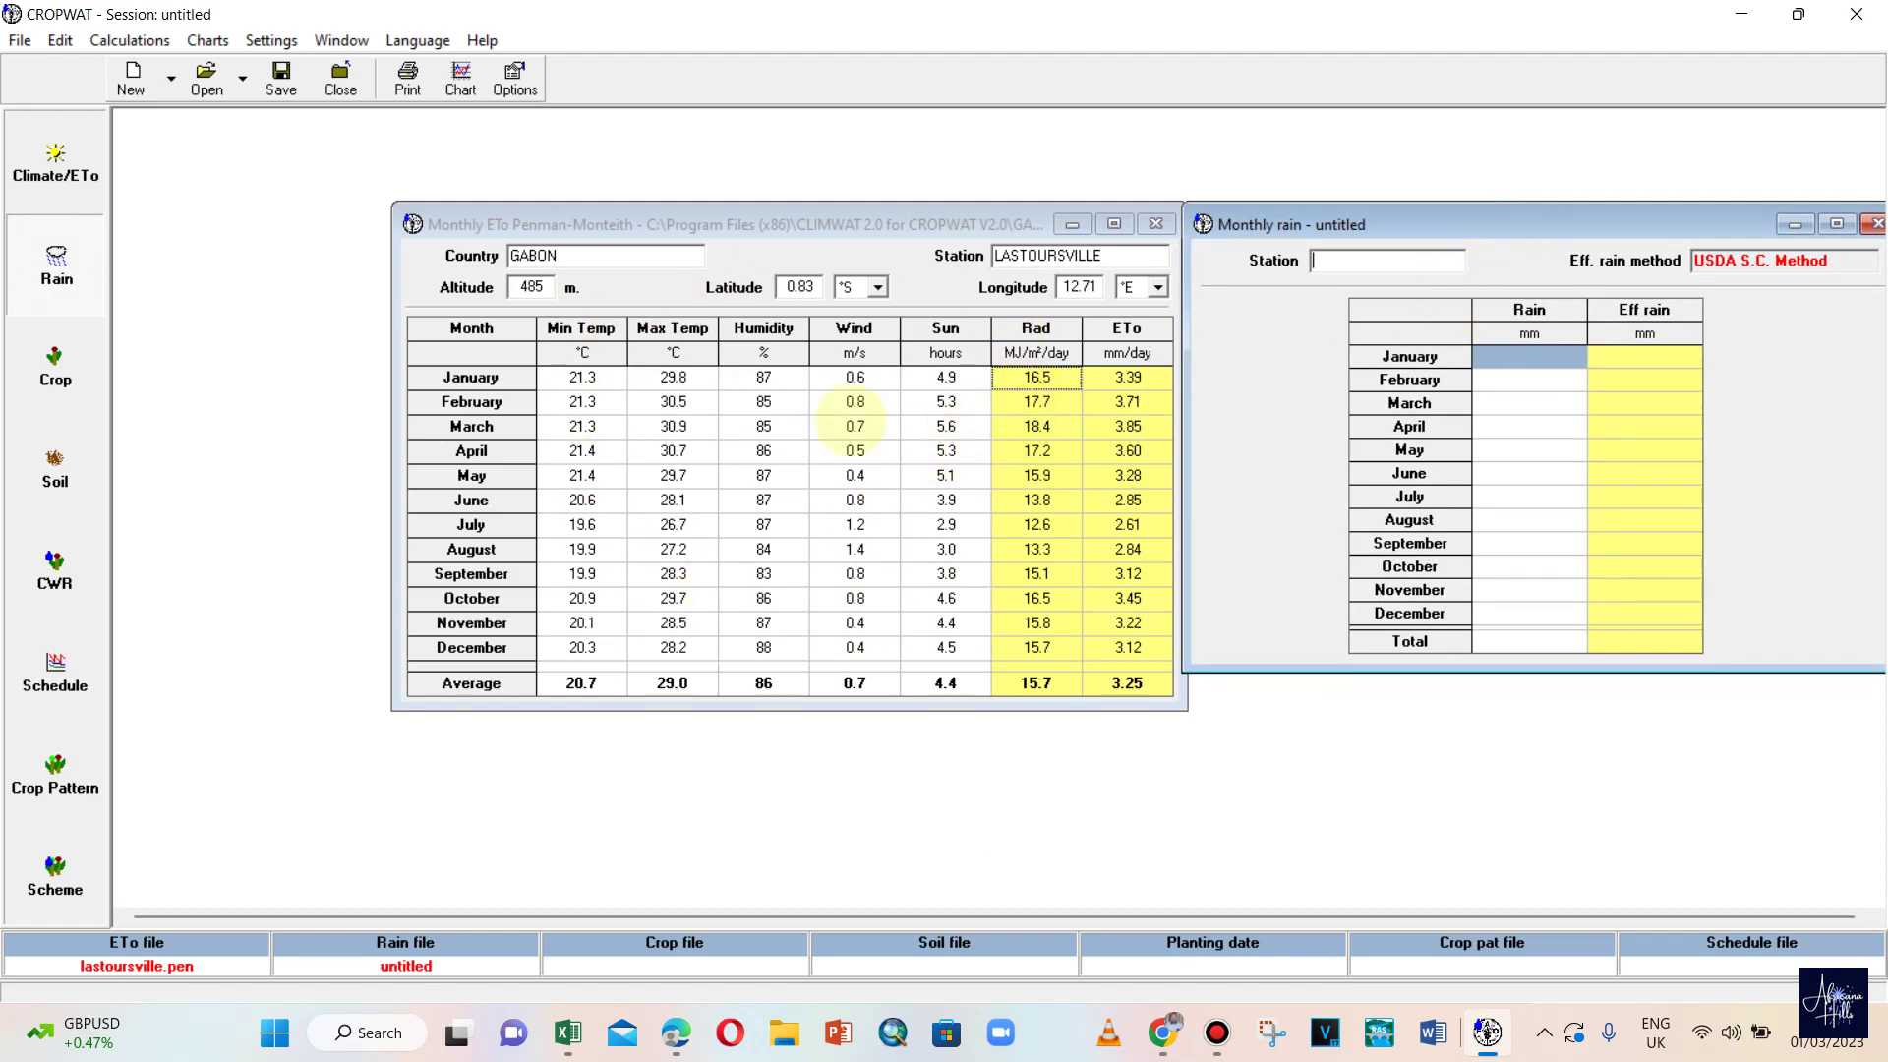
drag(1561, 221, 732, 305)
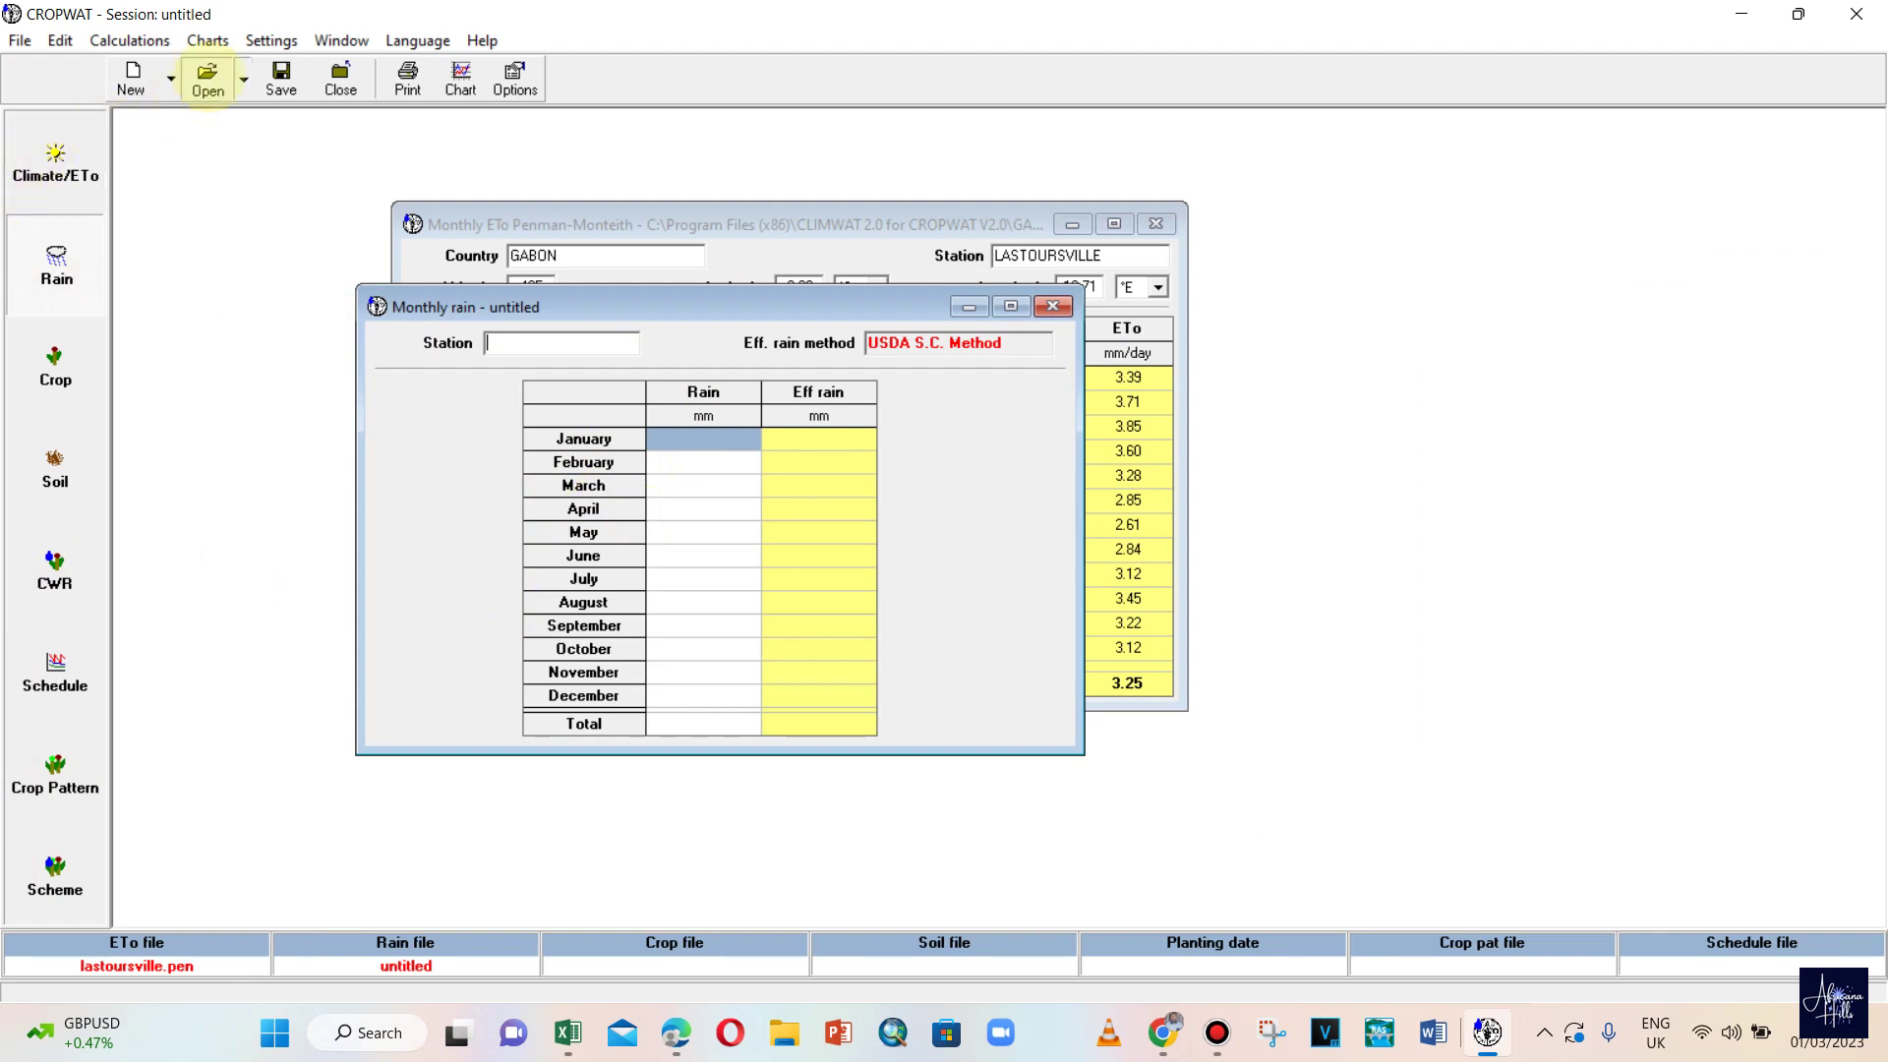
- Start opening a rain file and browse to the CLIMWAT 2.0 for CROPWAT V2.0 folder in Program Files (x86) on Local Disk (C:)
click(206, 78)
click(1011, 298)
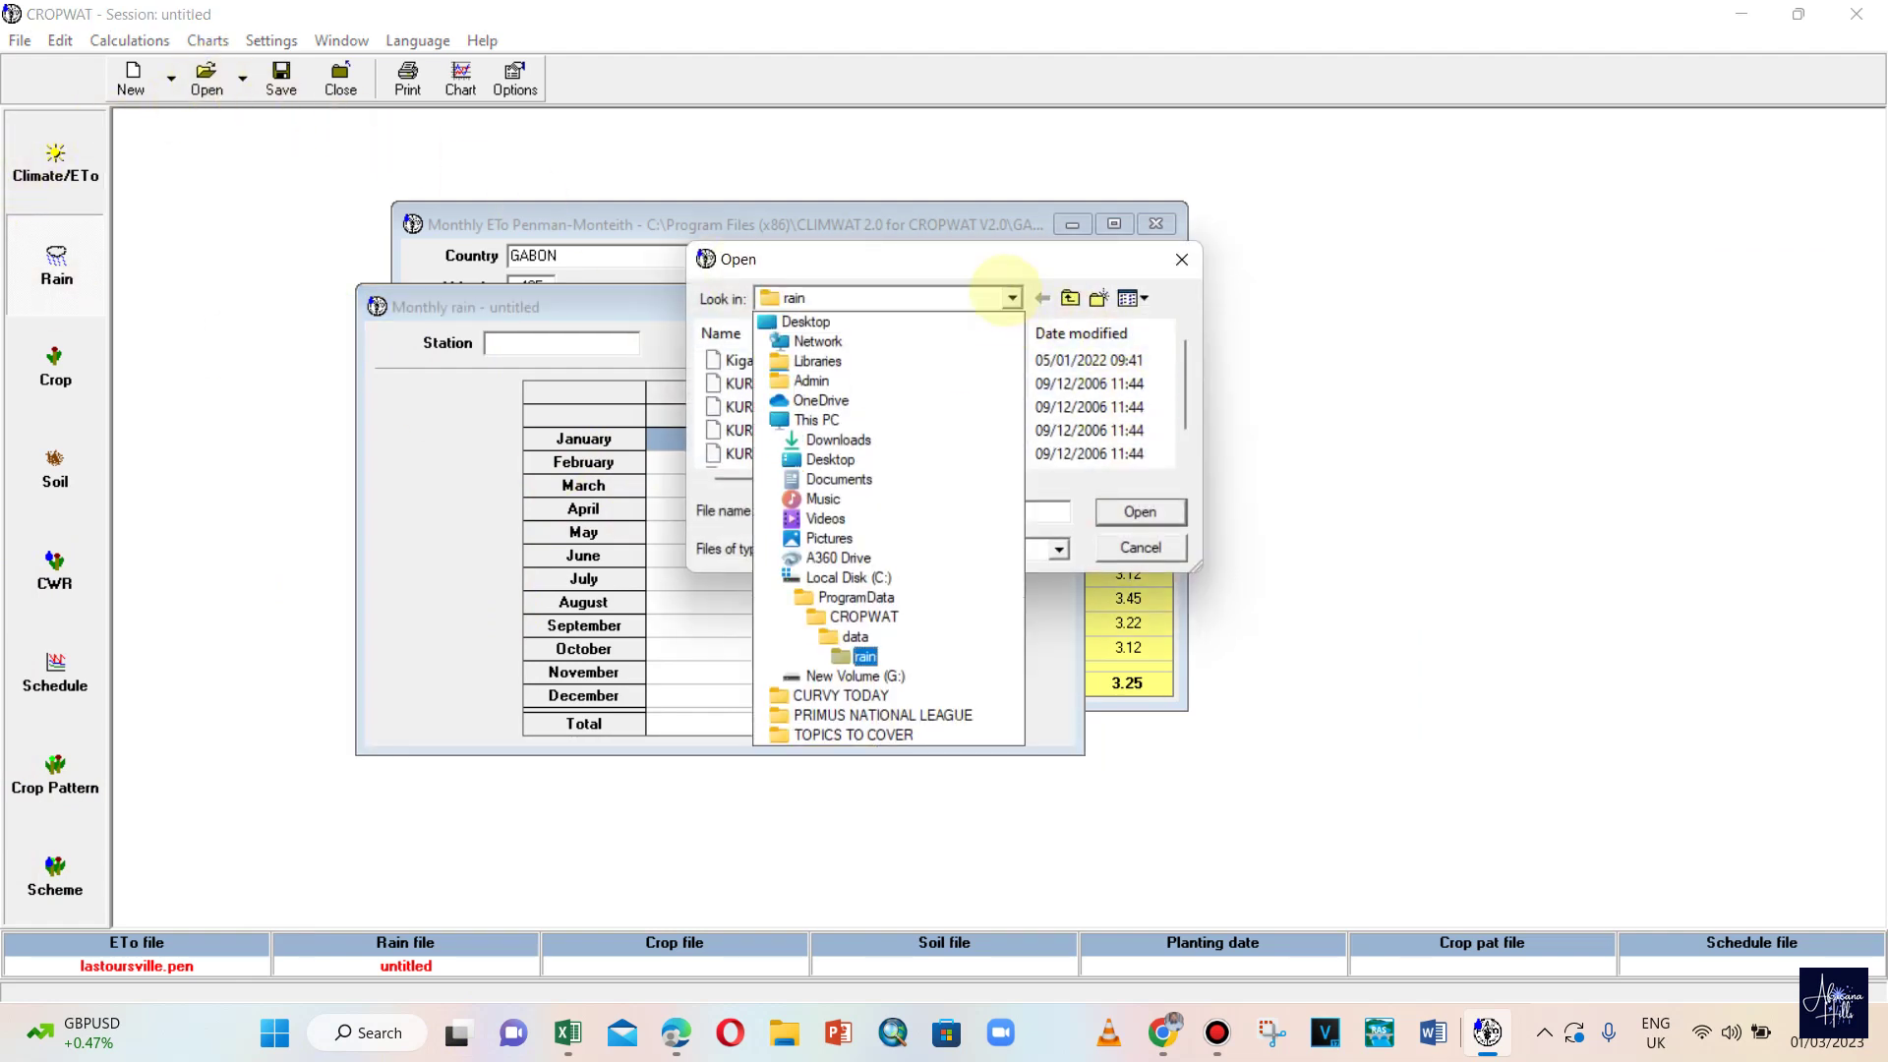
click(848, 577)
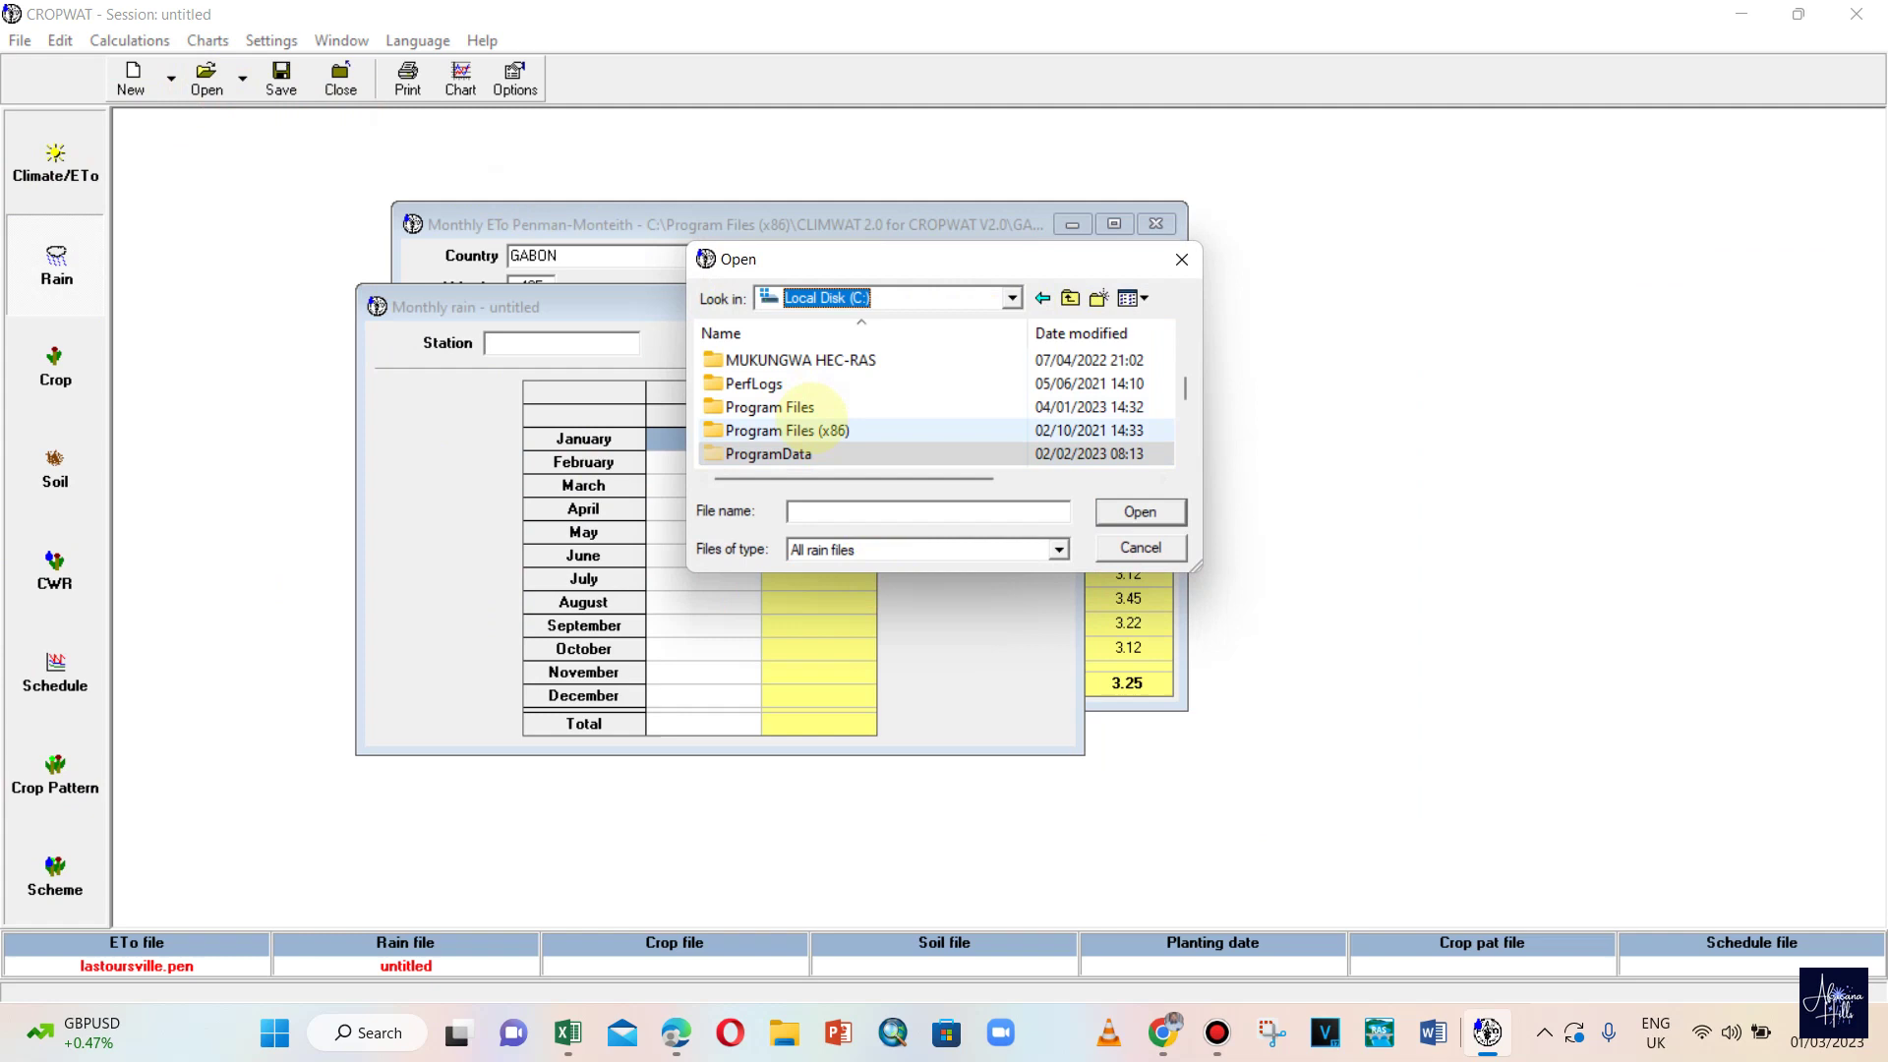
double_click(813, 428)
scroll(816, 403, down, 2)
click(831, 381)
double_click(831, 382)
scroll(816, 413, down, 1)
scroll(817, 413, up, 1)
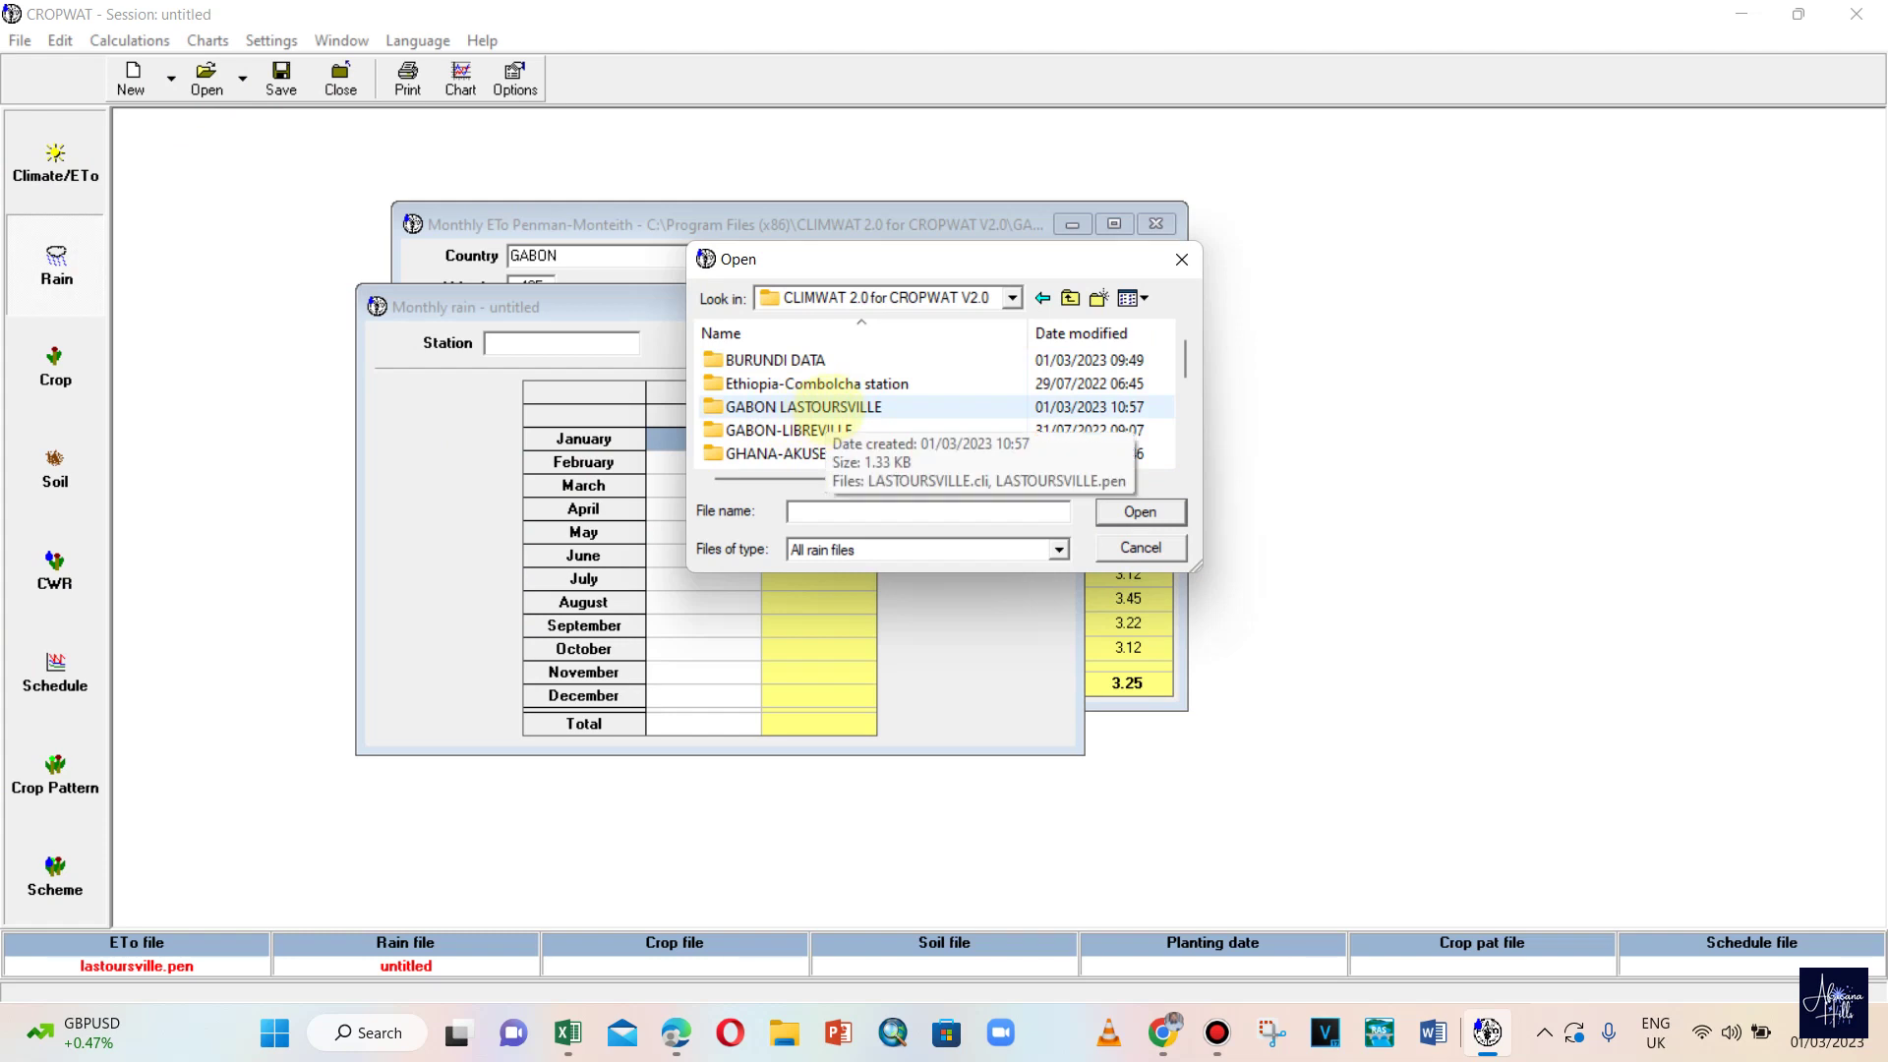
- Load LASTOURSVILLE.cli from the GABON LASTOURSVILLE folder without saving the current rain data
double_click(826, 408)
double_click(838, 360)
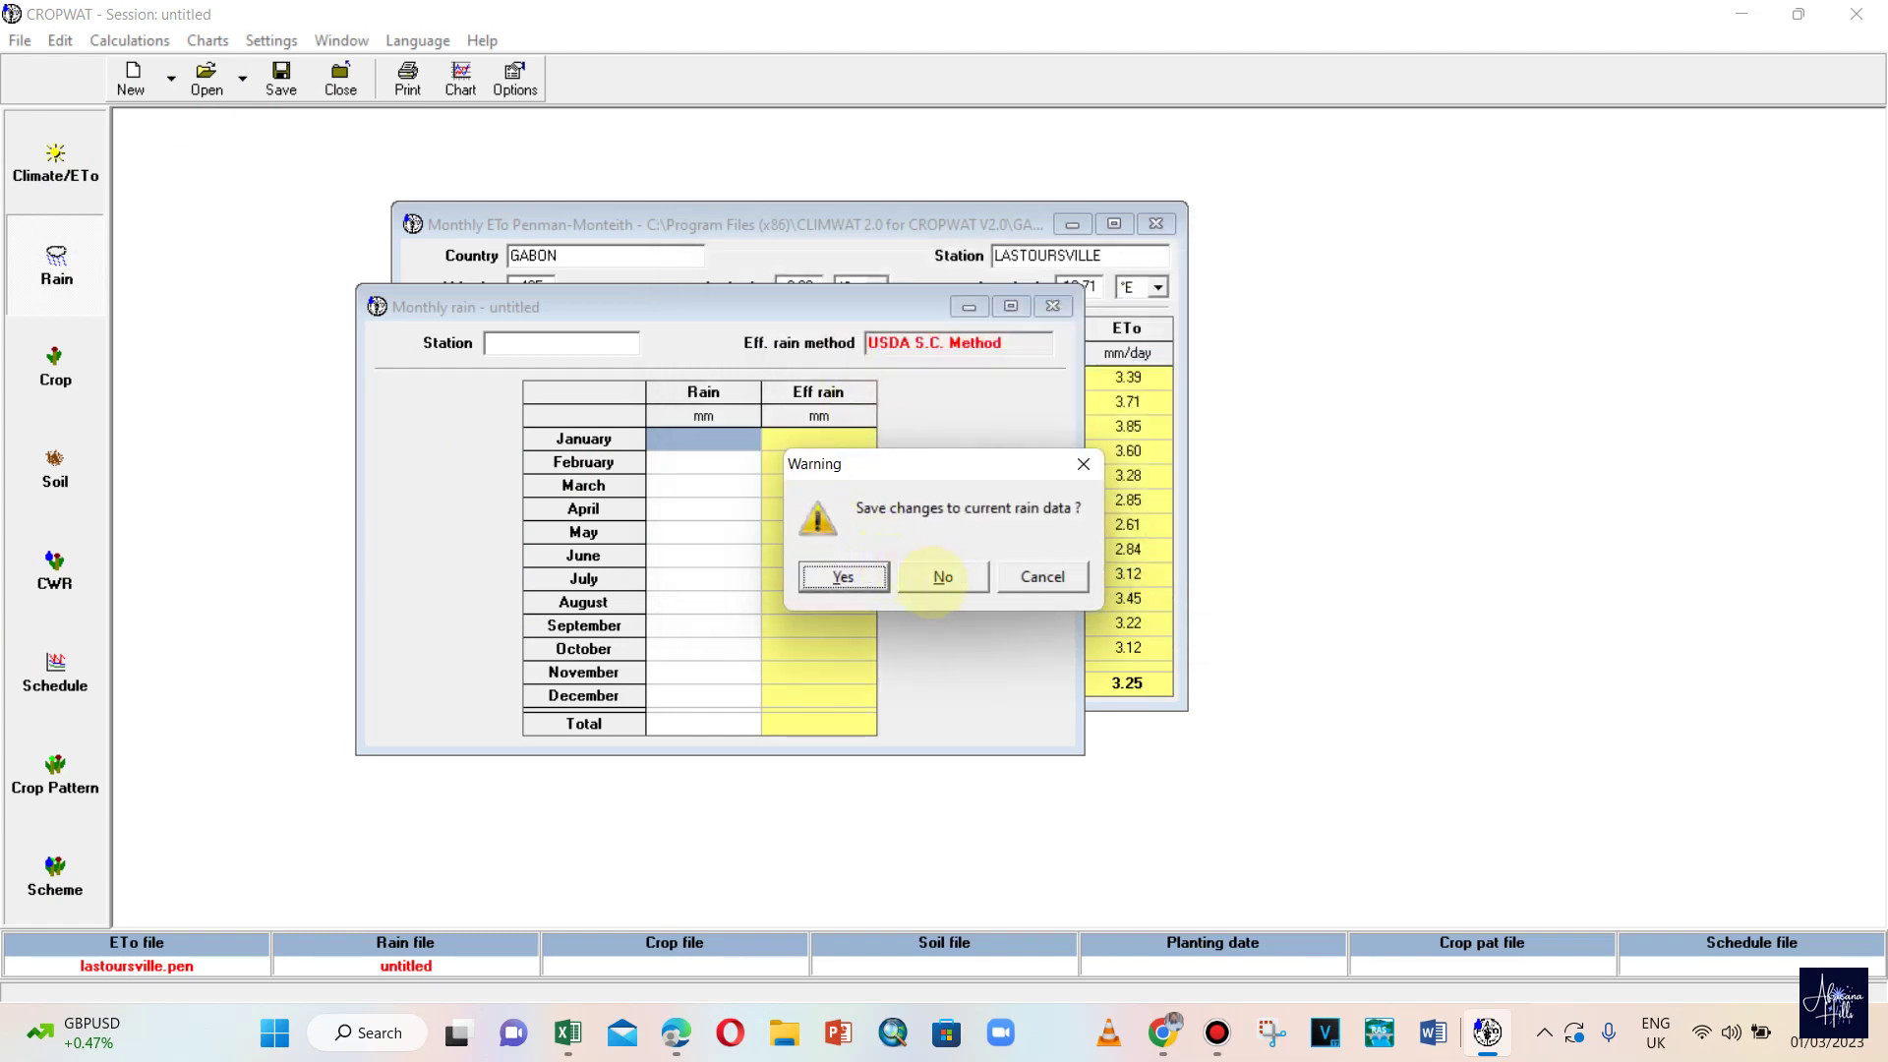
click(934, 577)
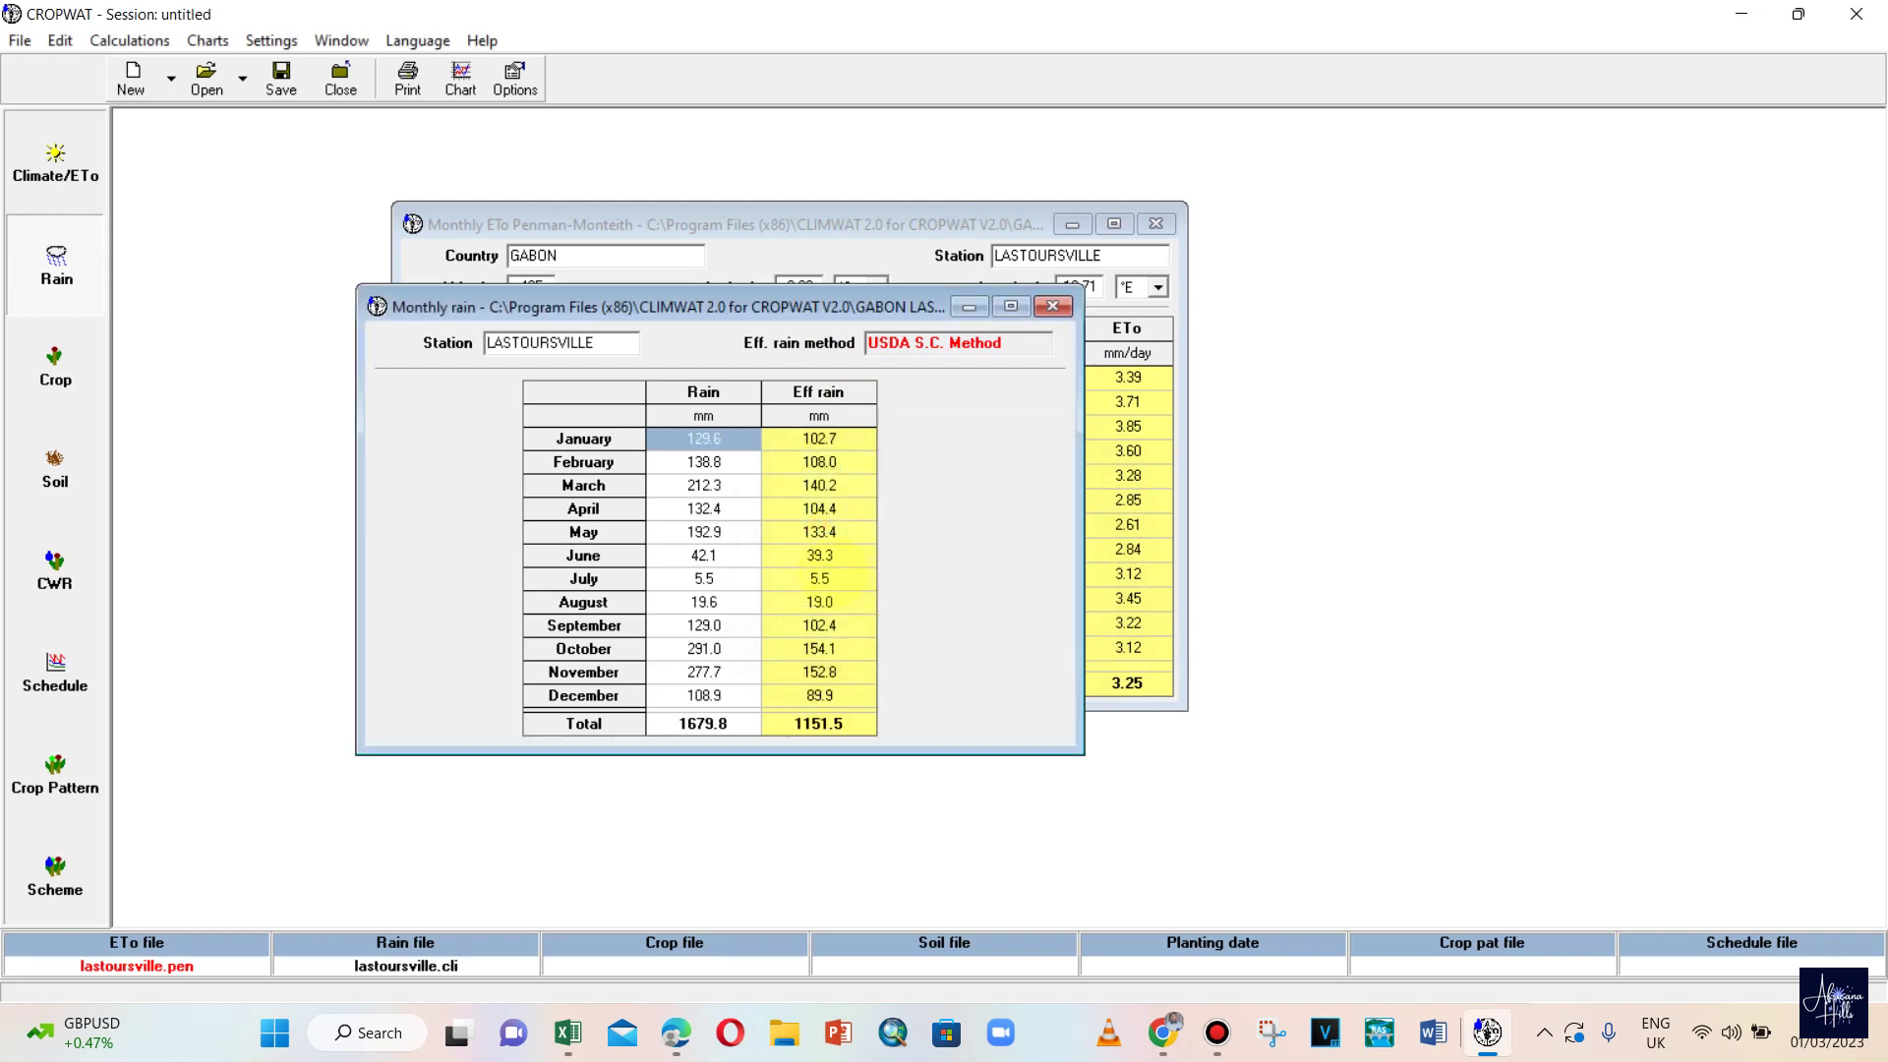
- Examine the March and January rainfall values and open the options for the effective rainfall method
click(732, 482)
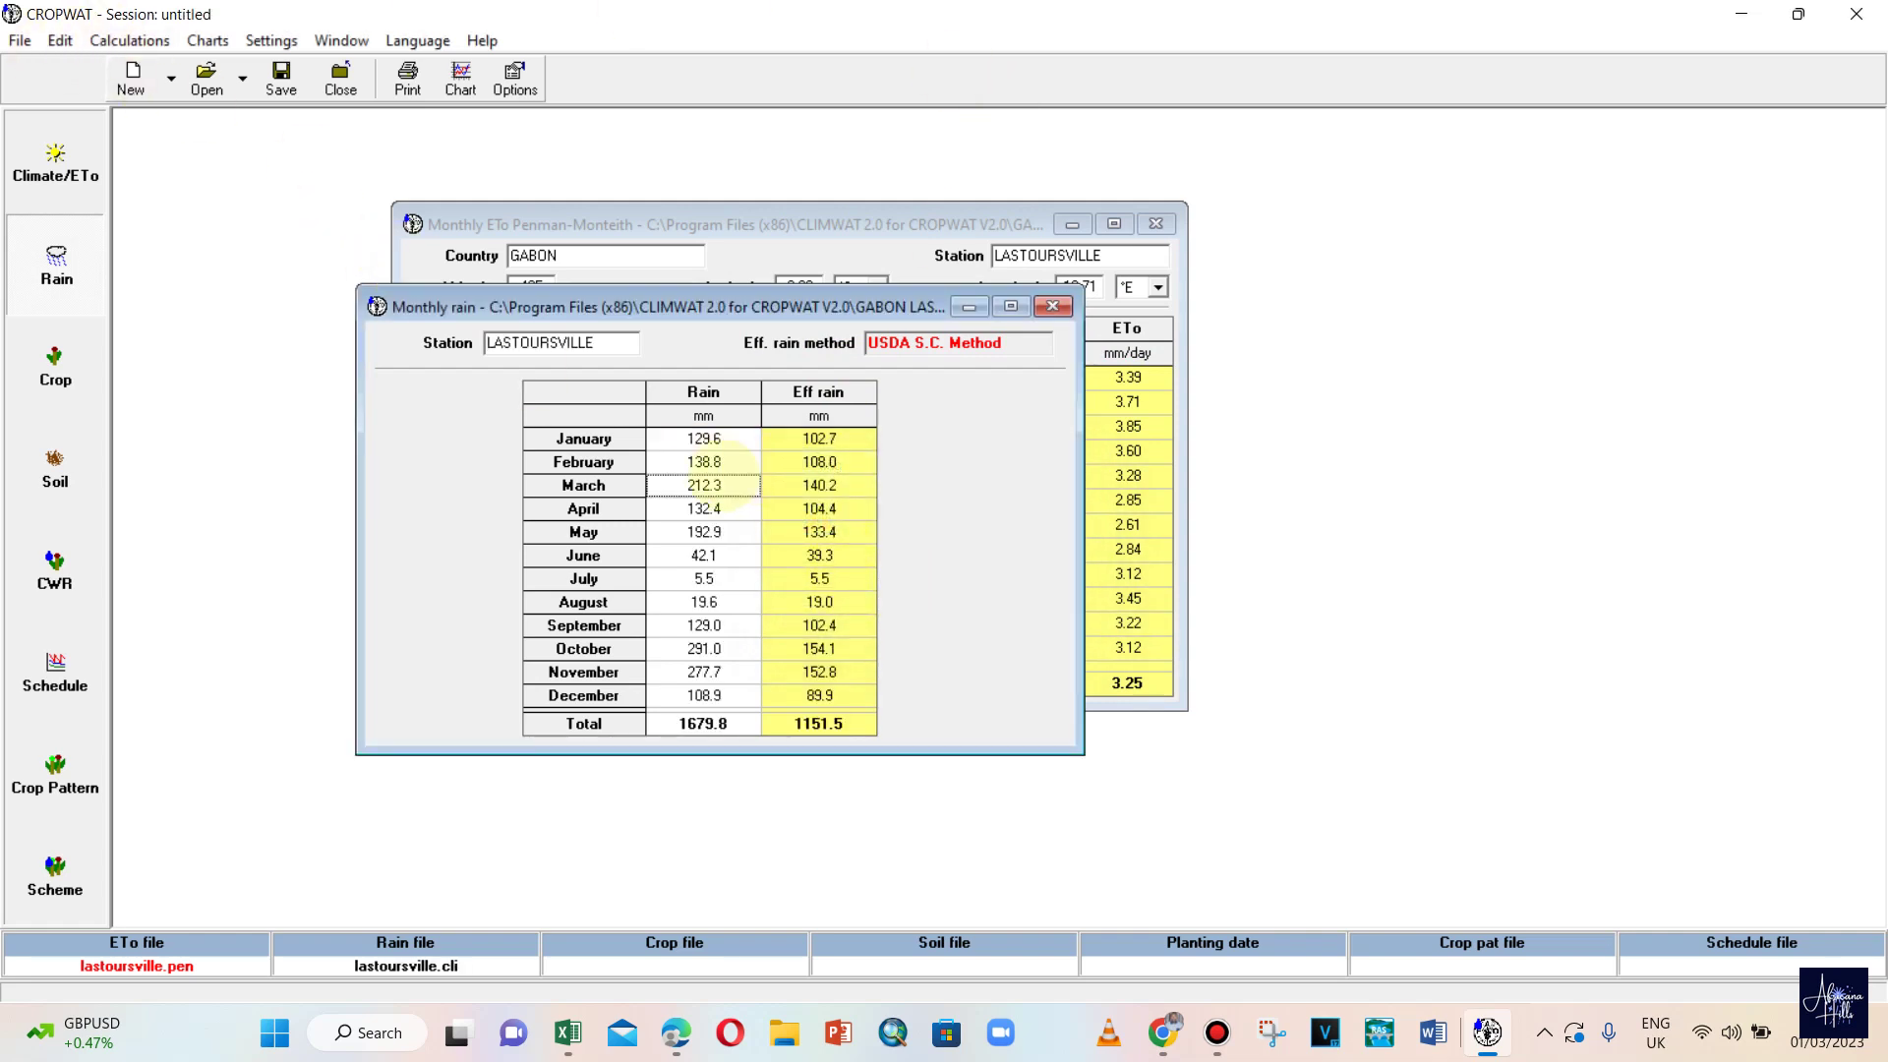
click(726, 439)
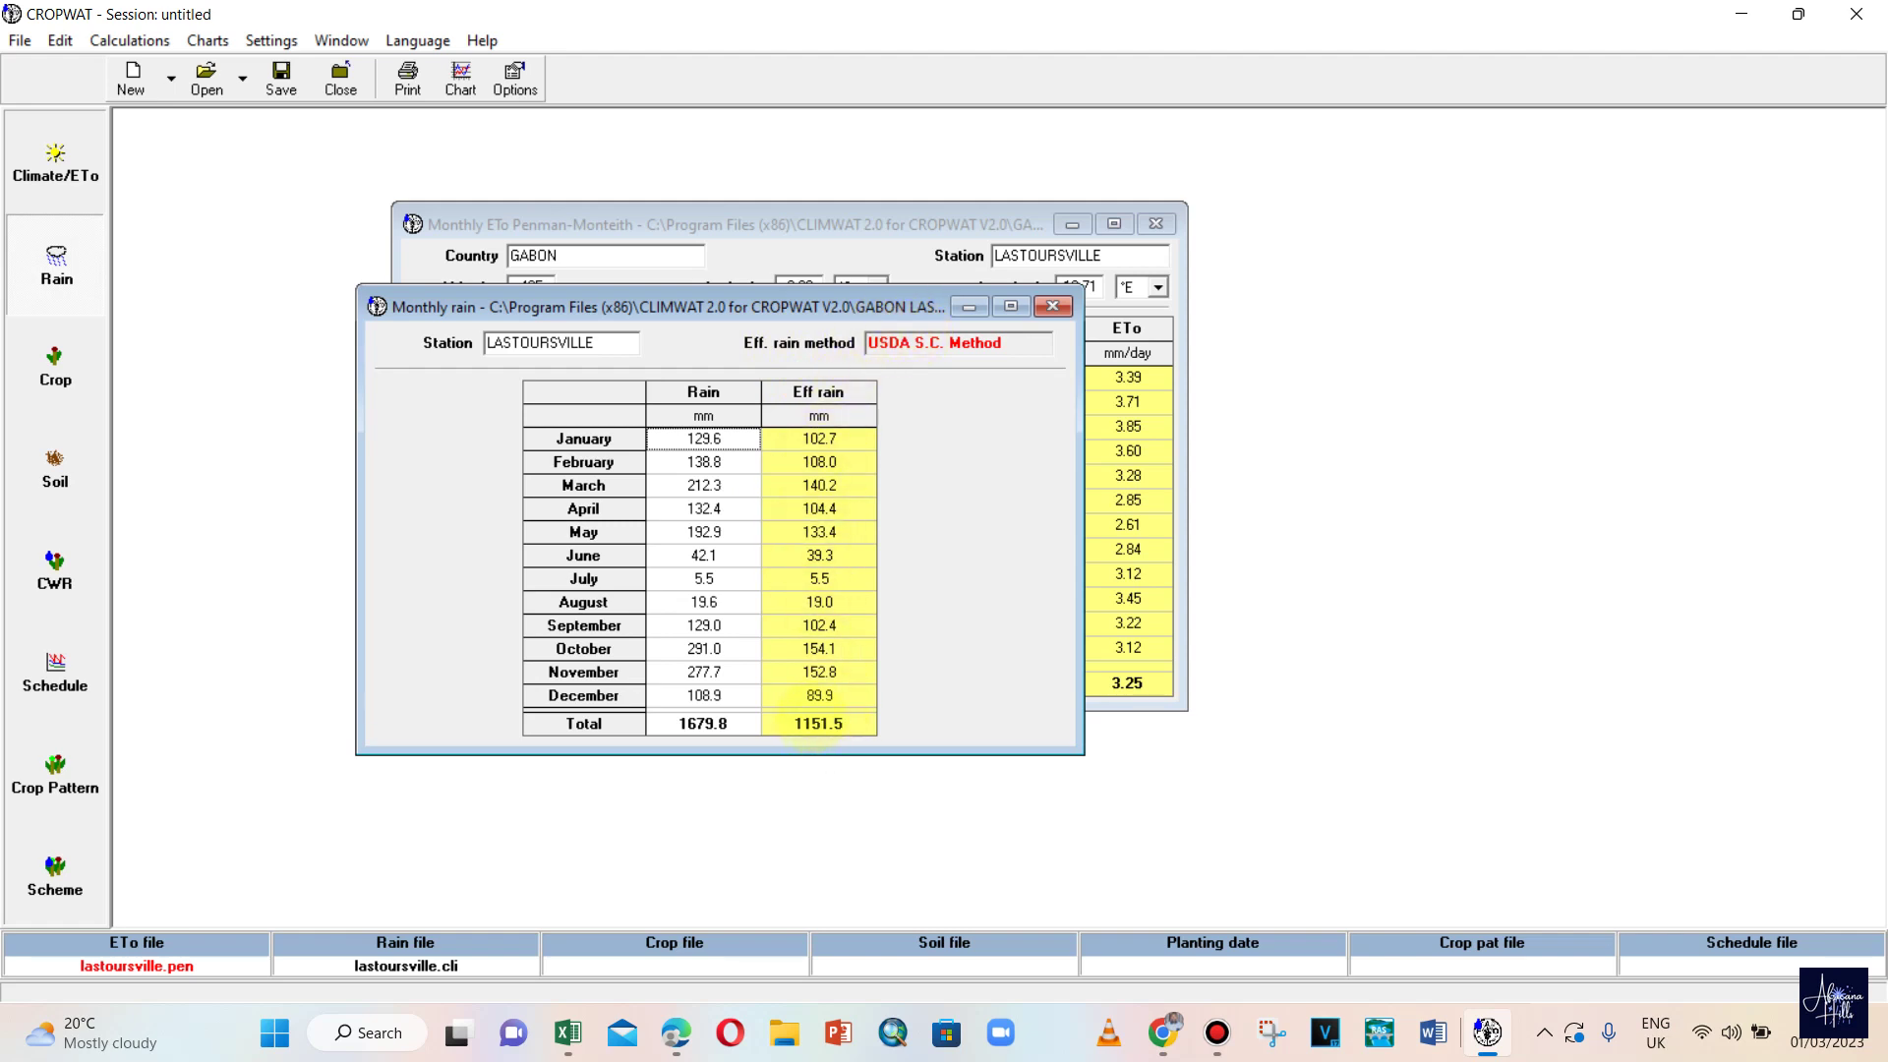
click(515, 79)
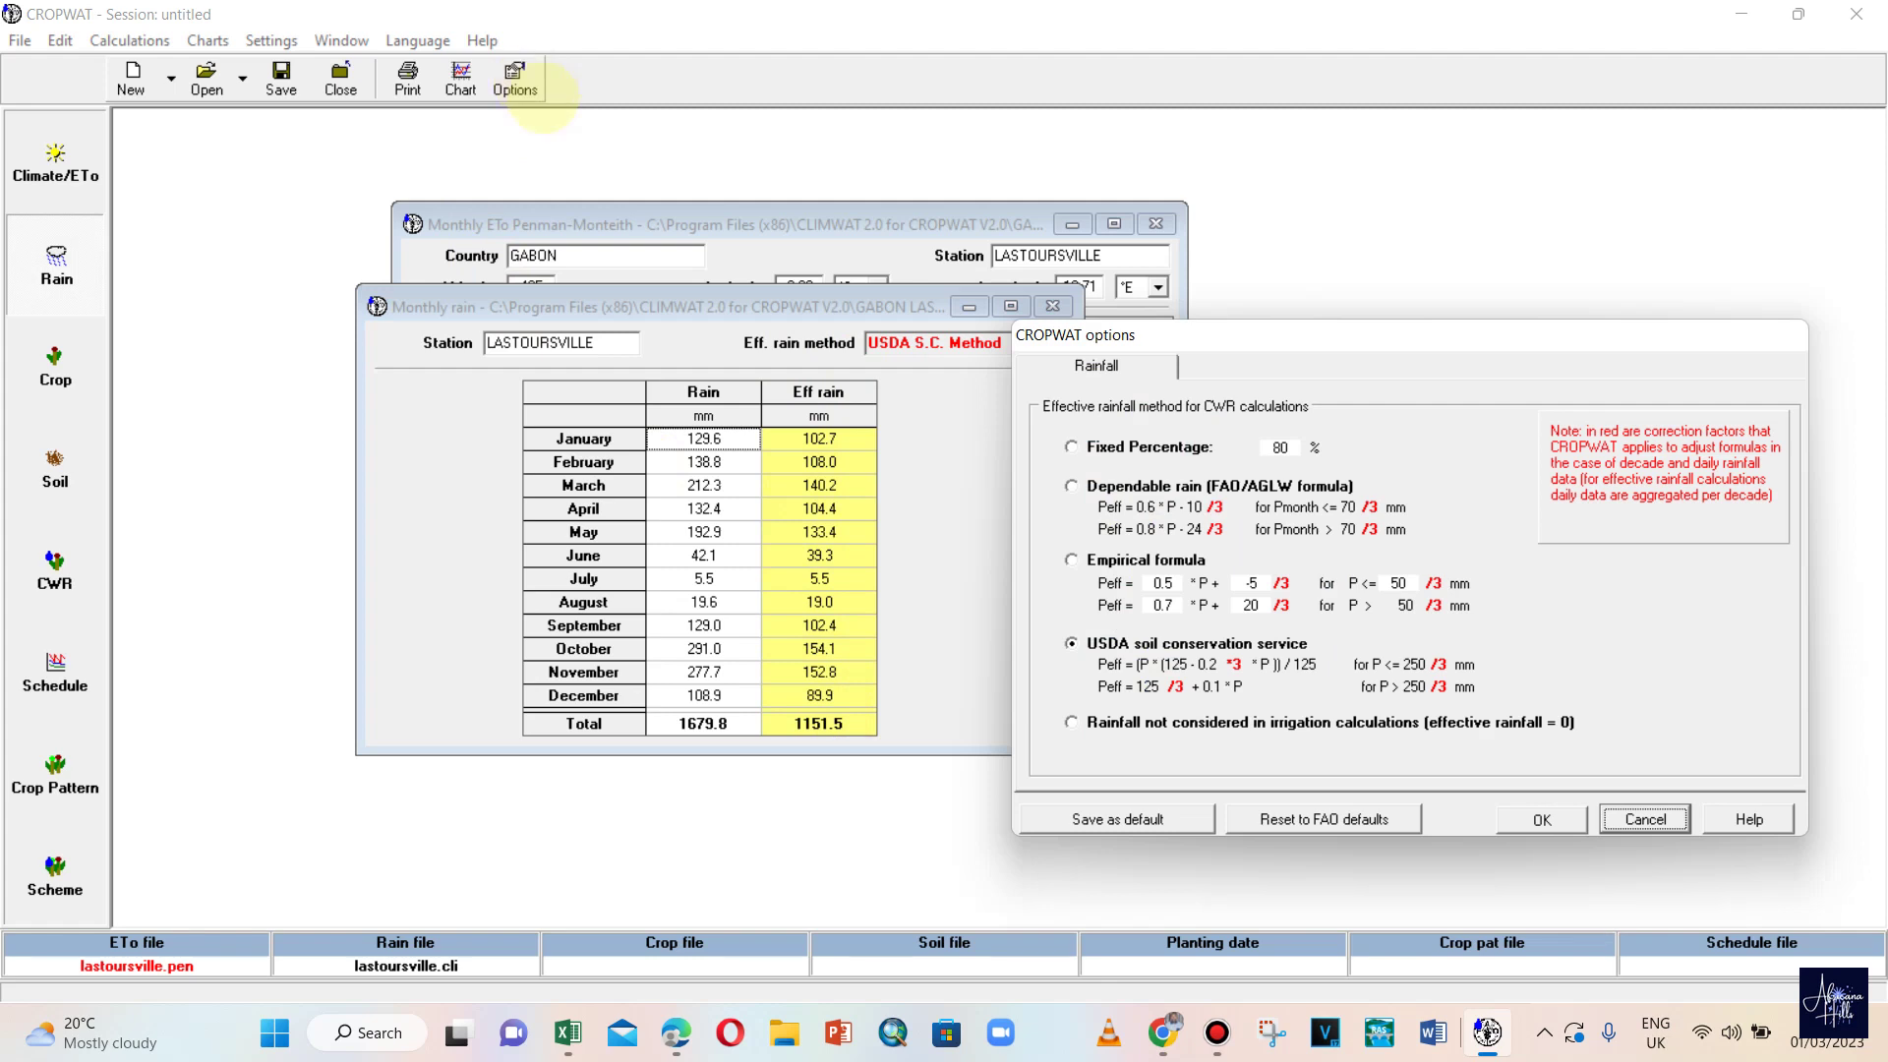
- Set the effective rainfall method to a fixed percentage of 70%
drag(1279, 334, 1479, 294)
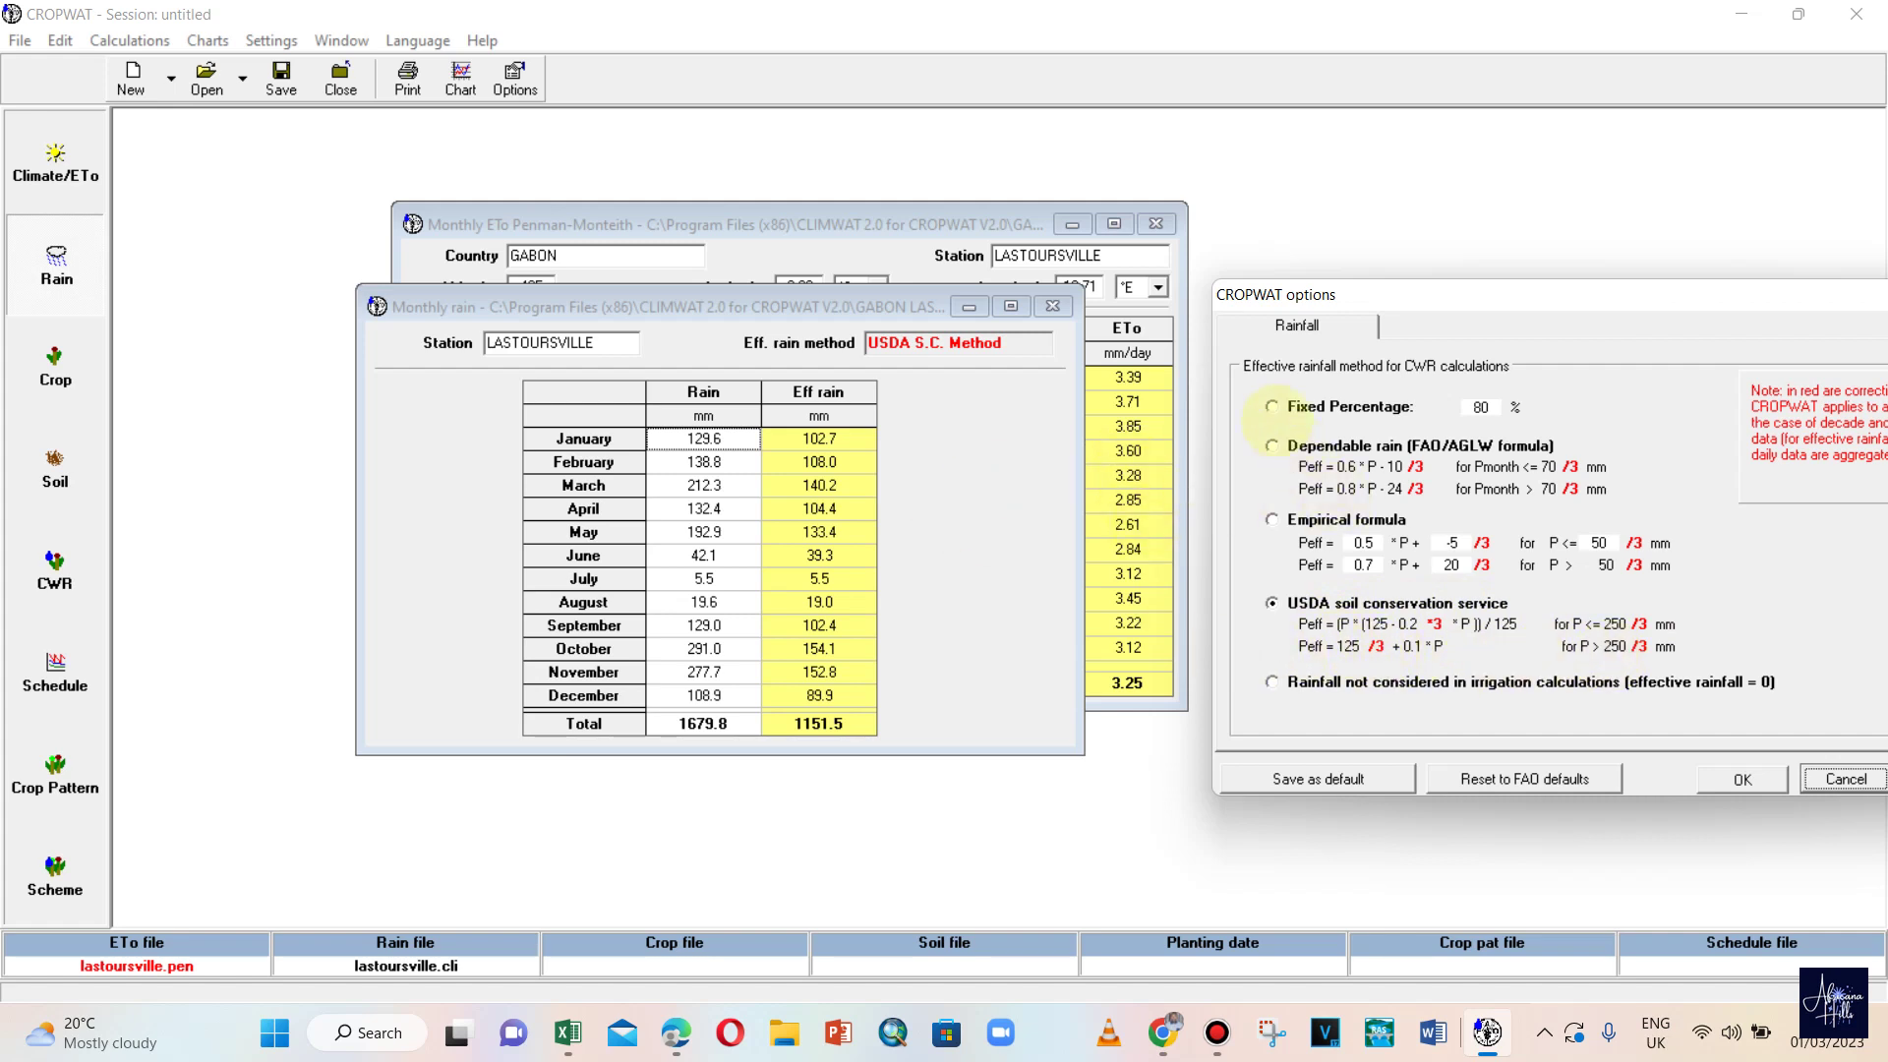
click(1272, 407)
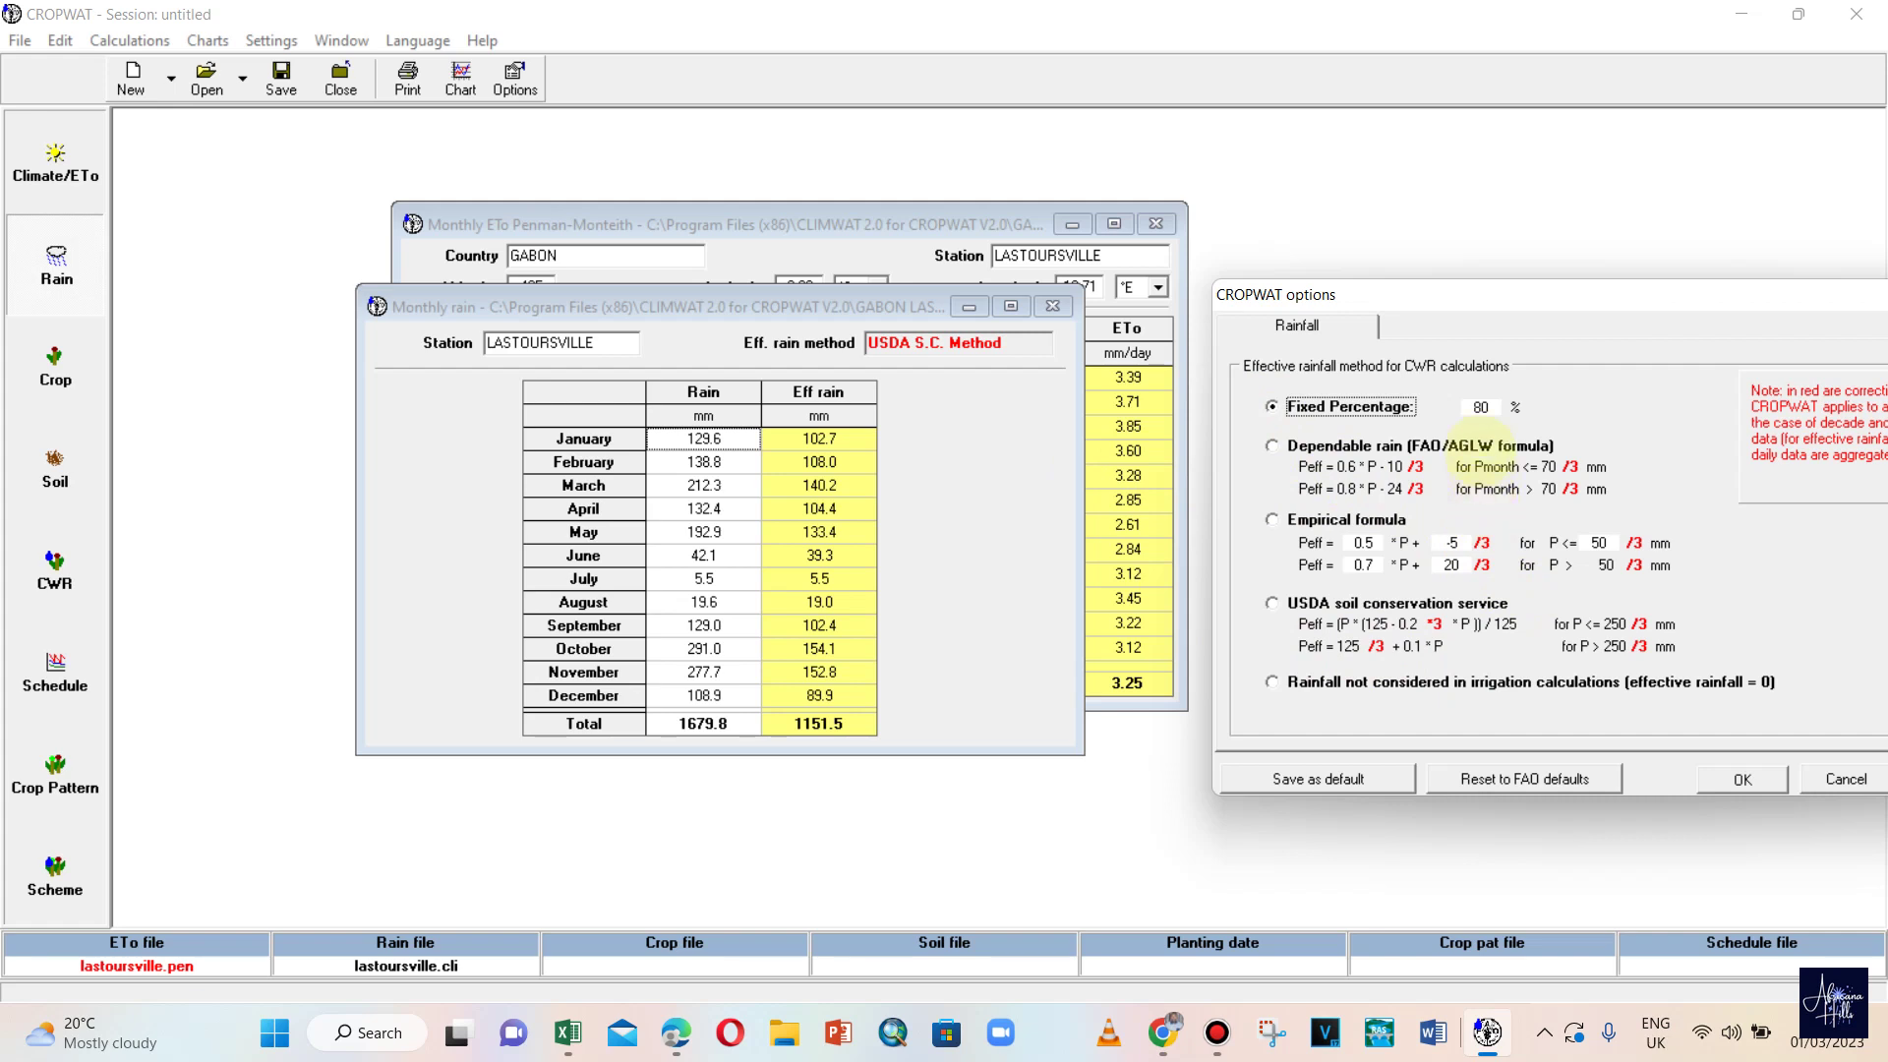
key(Tab)
text(70)
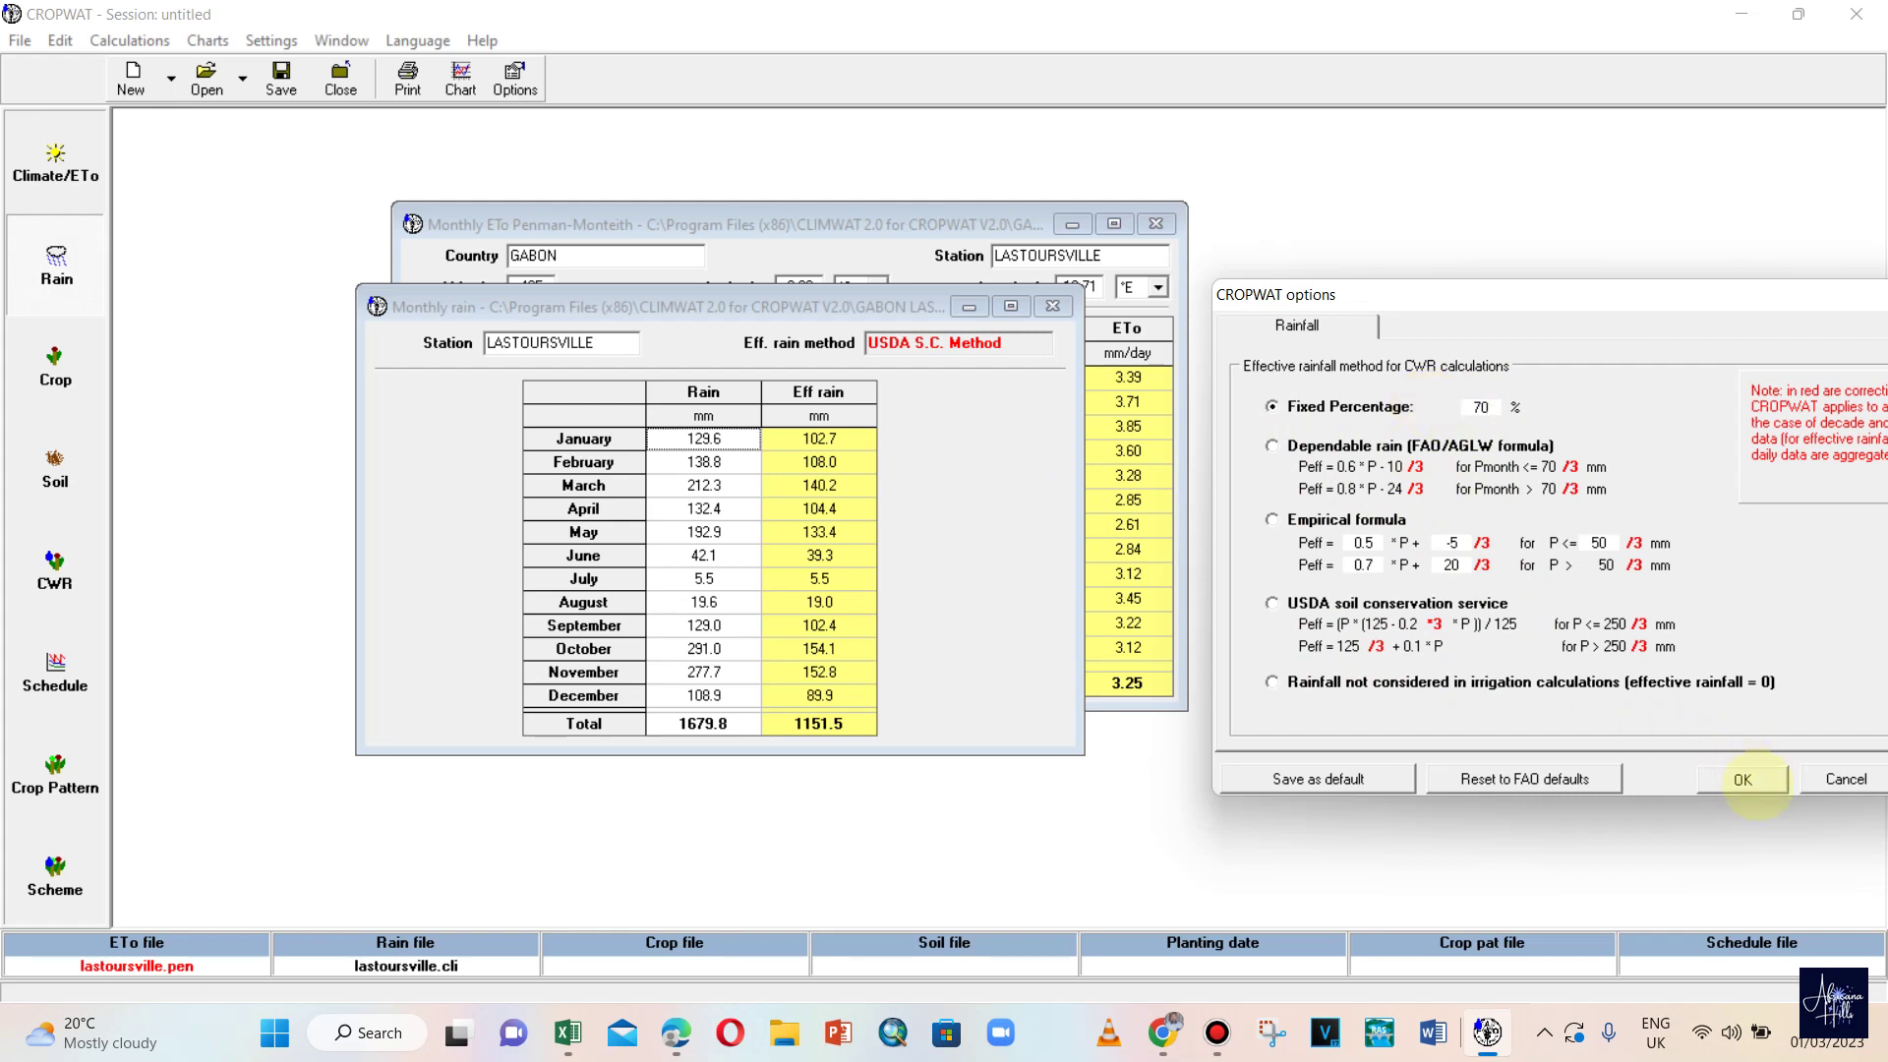
click(1743, 780)
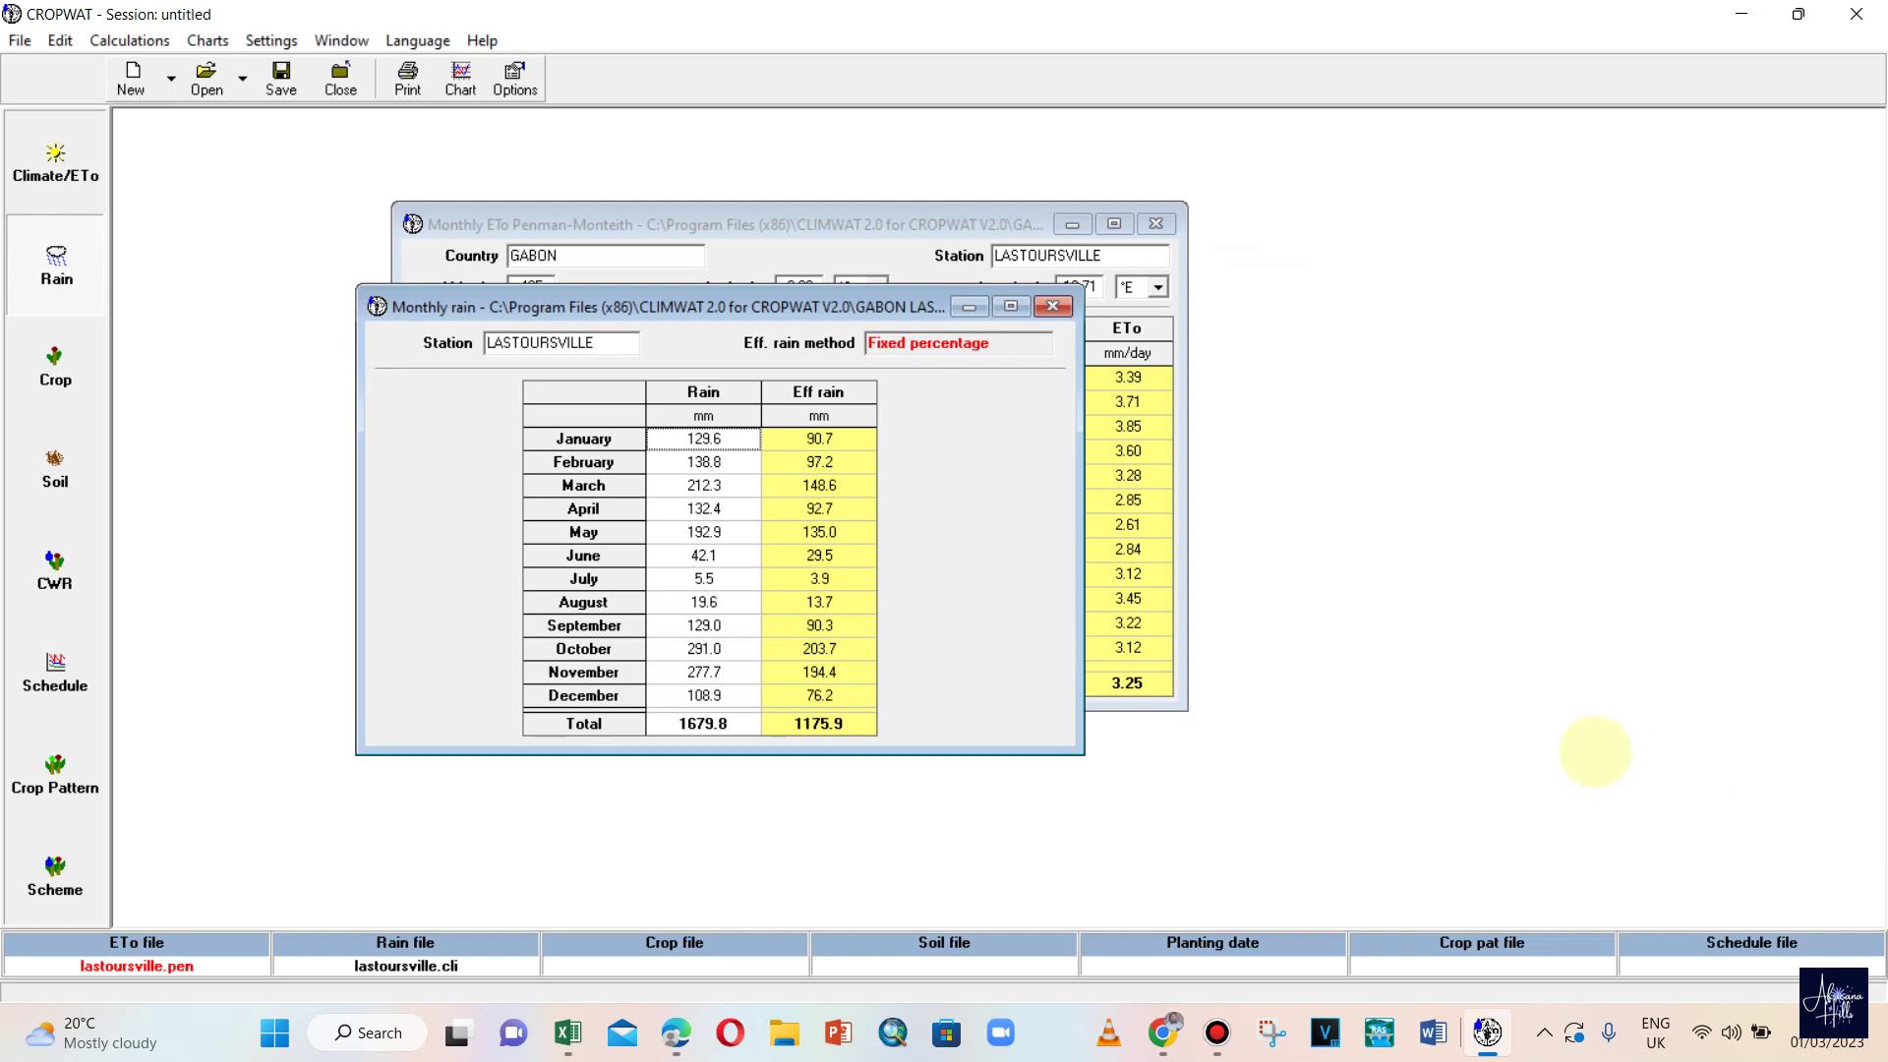
- Change the effective rainfall method to Dependable rain (FAO/AGLW formula)
click(514, 79)
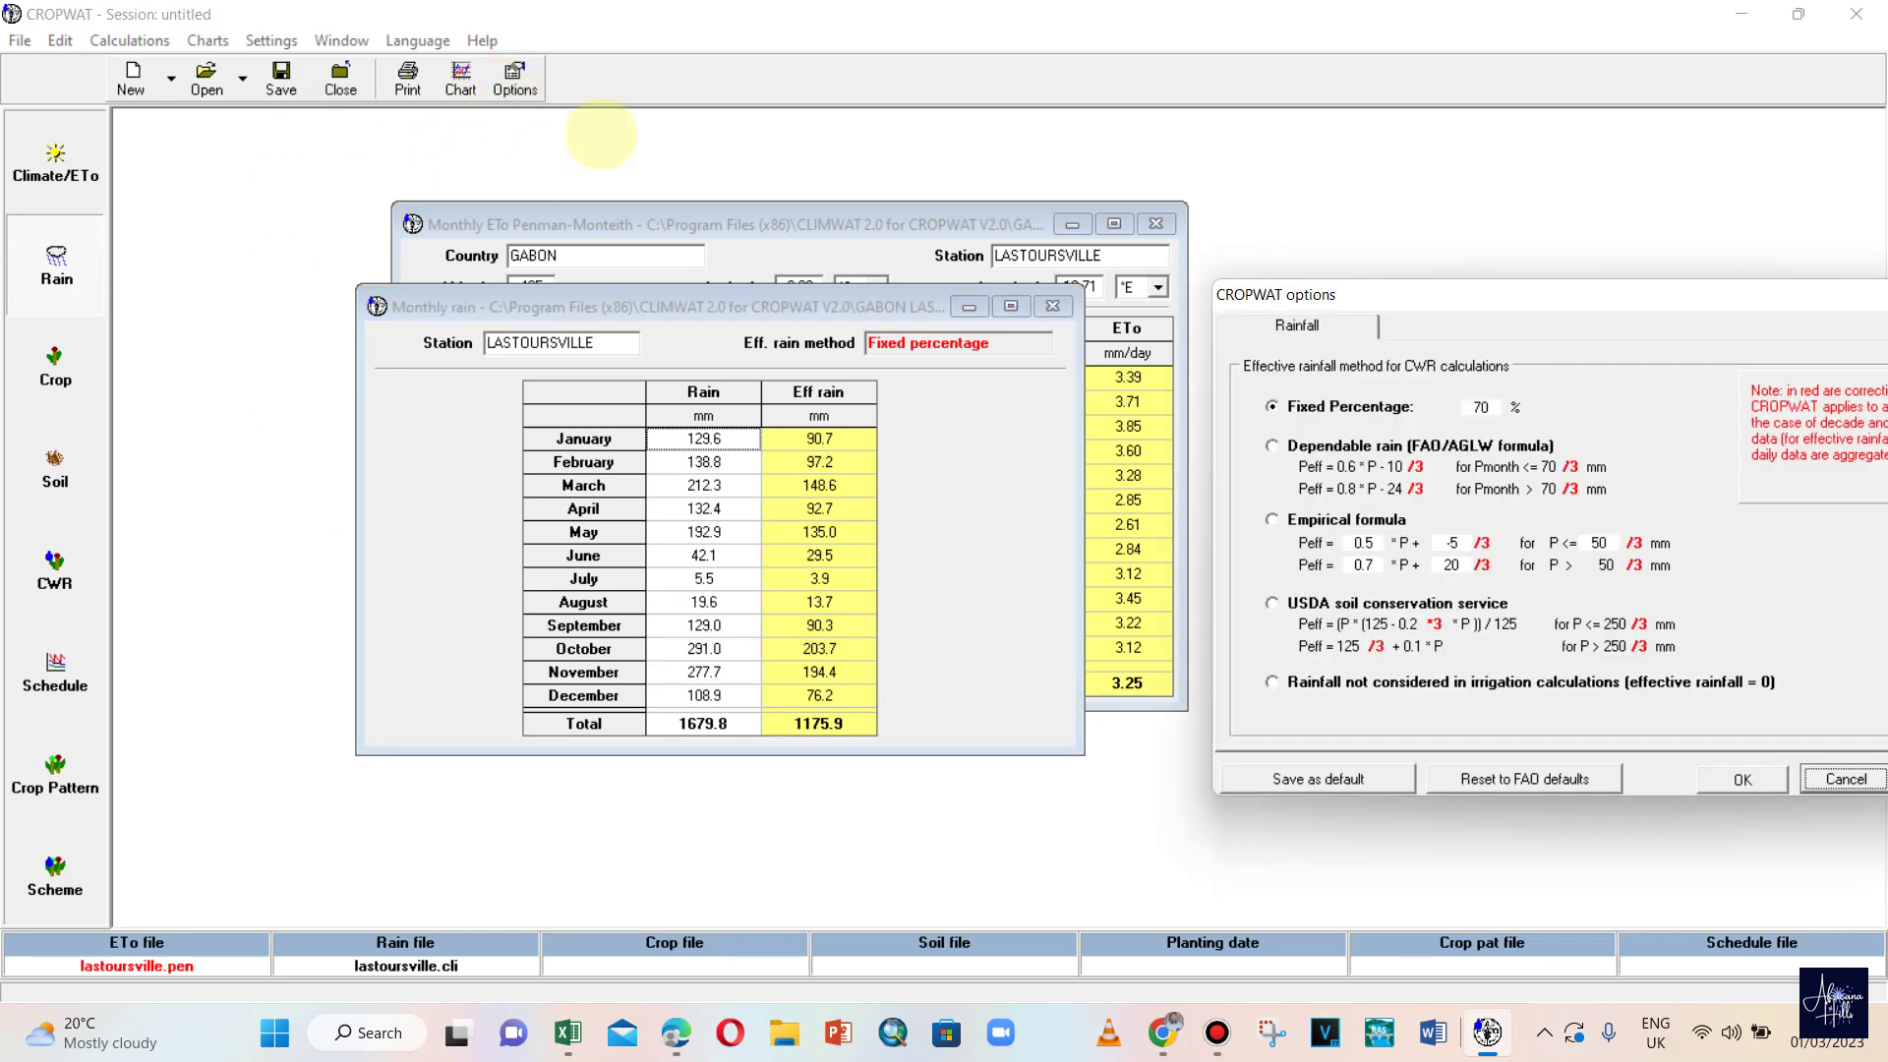
click(1273, 602)
click(1275, 446)
click(1743, 779)
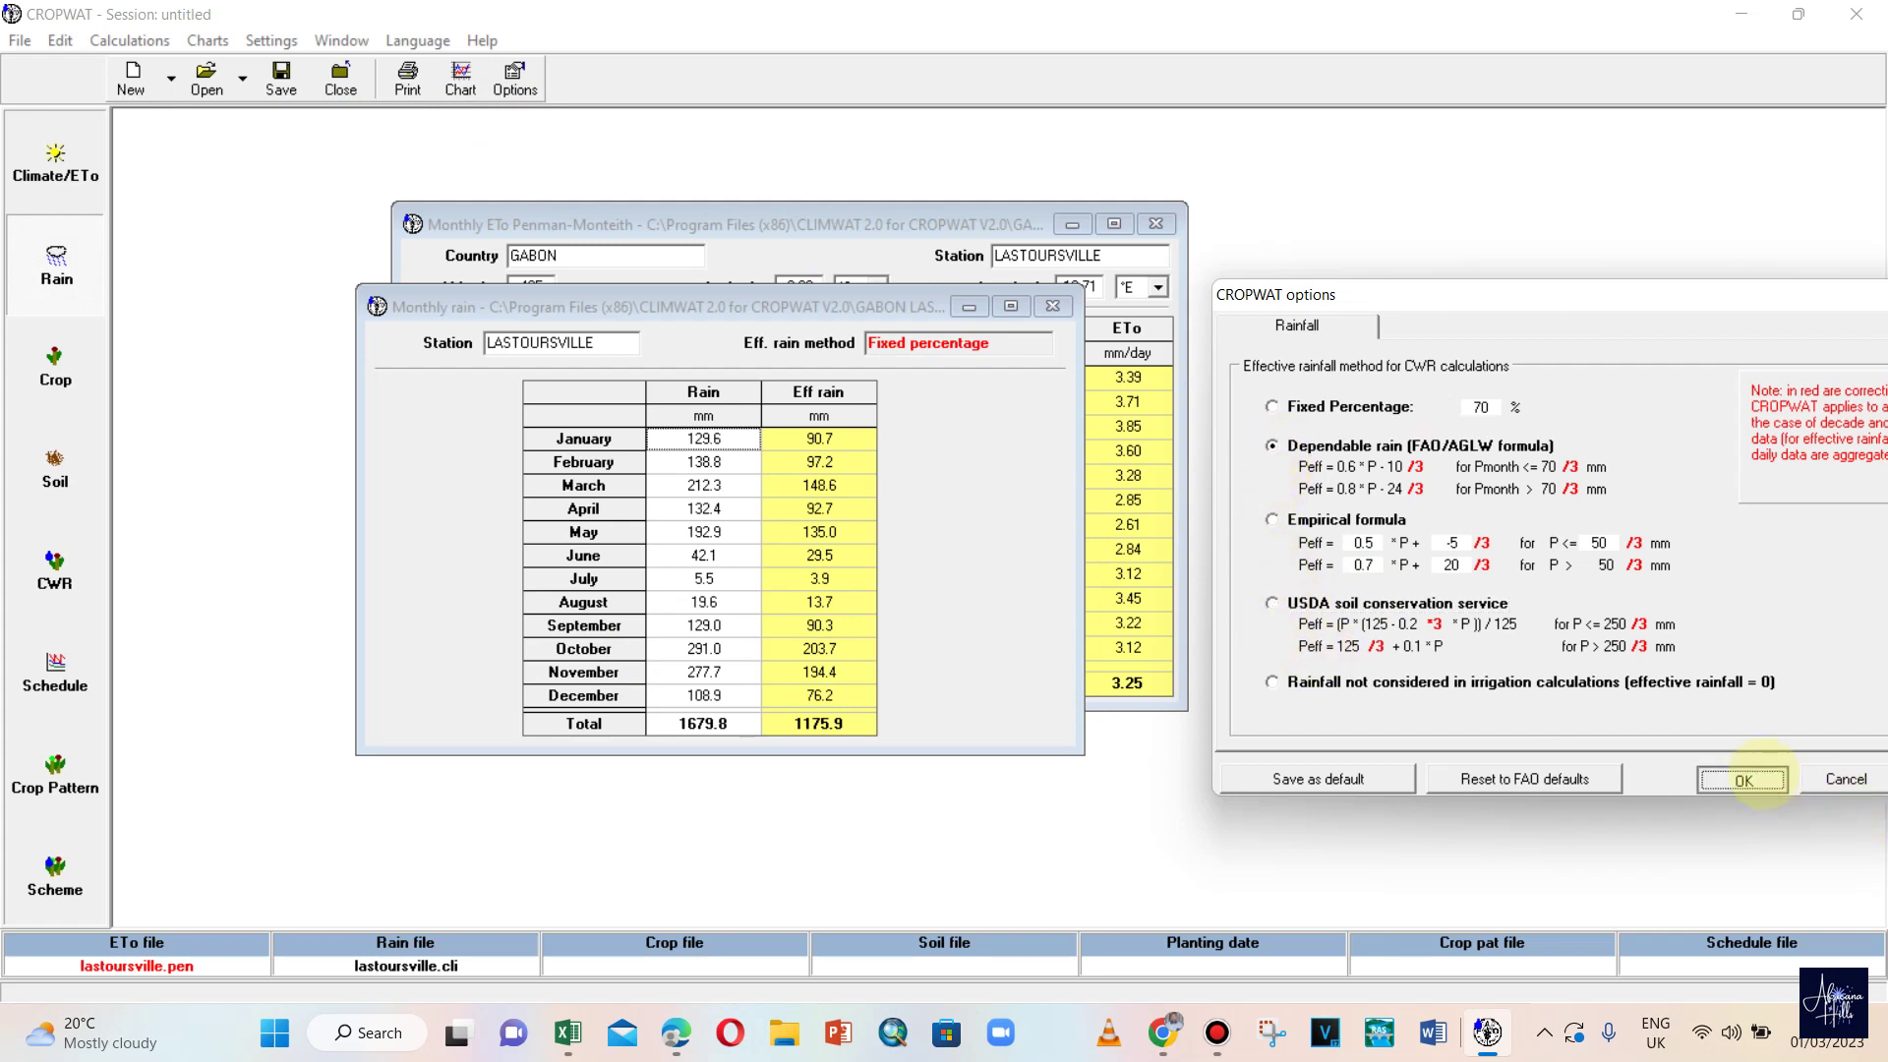
- Set the effective rainfall option so that rainfall is not considered in irrigation calculations
click(514, 79)
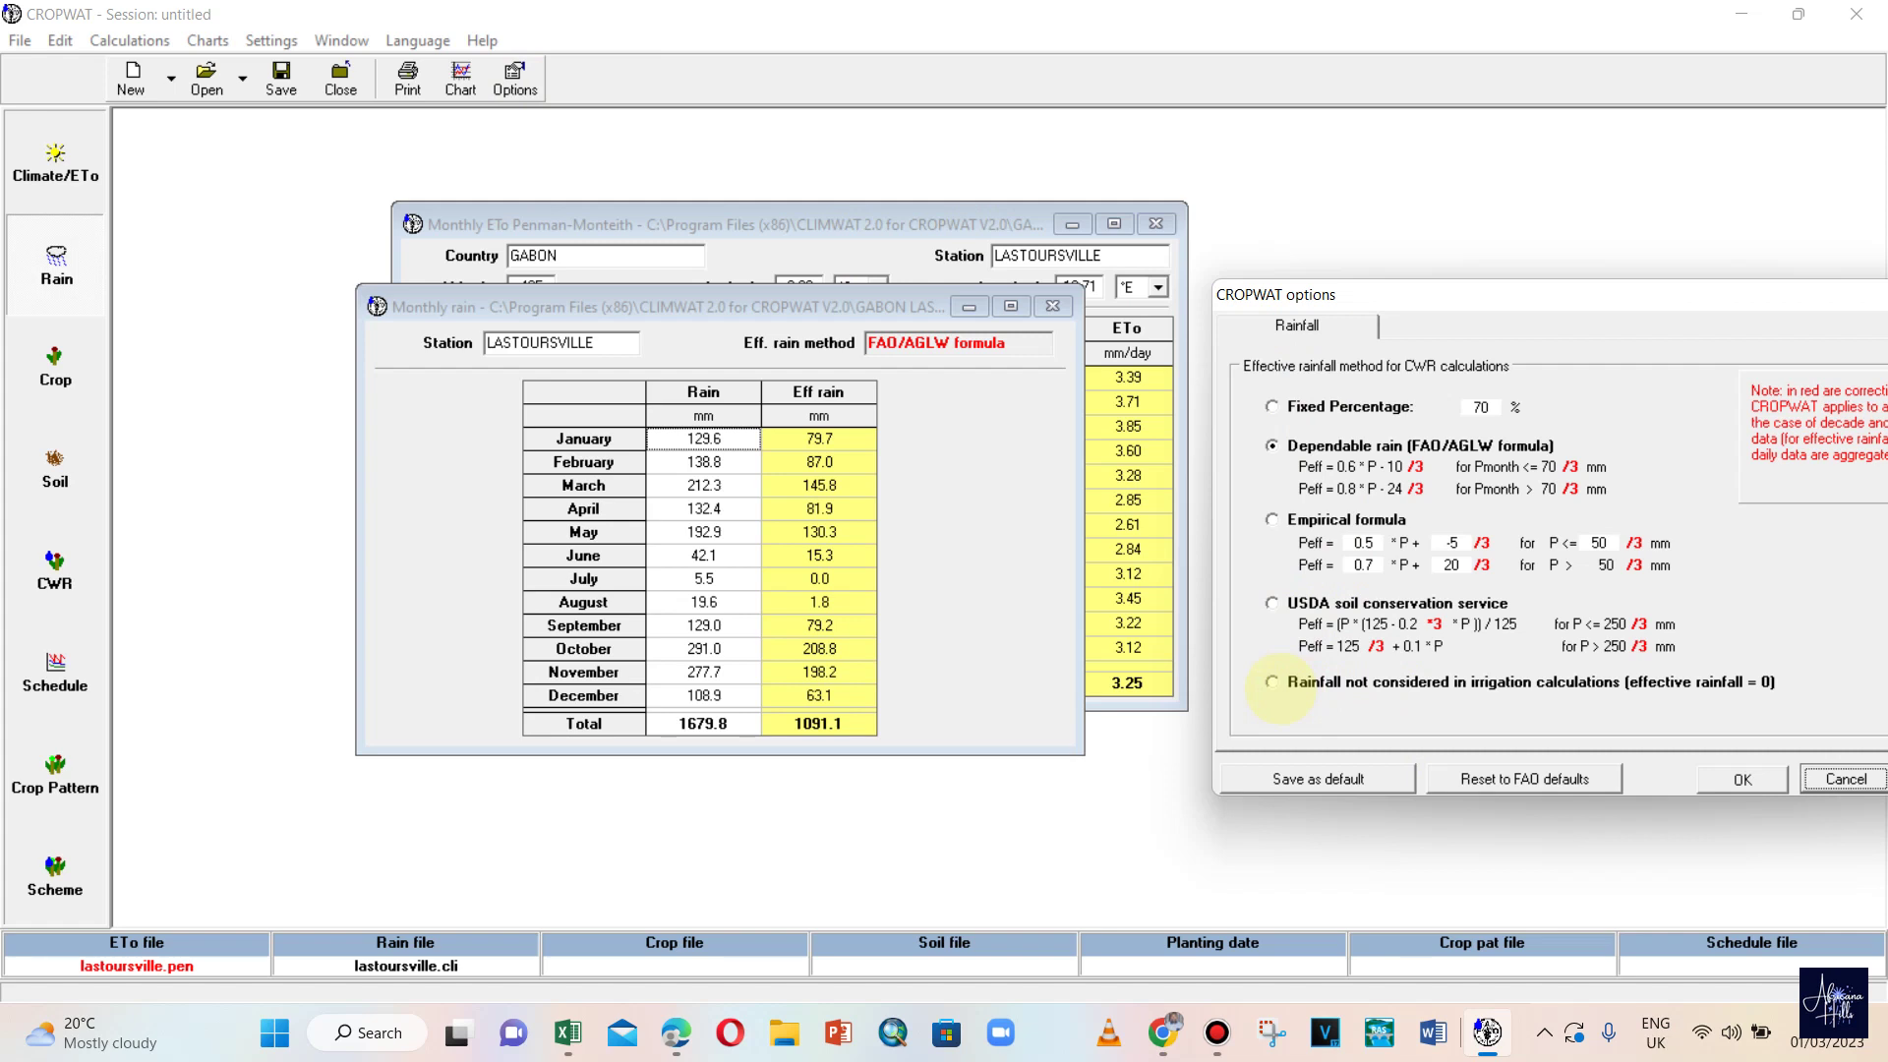
click(1273, 681)
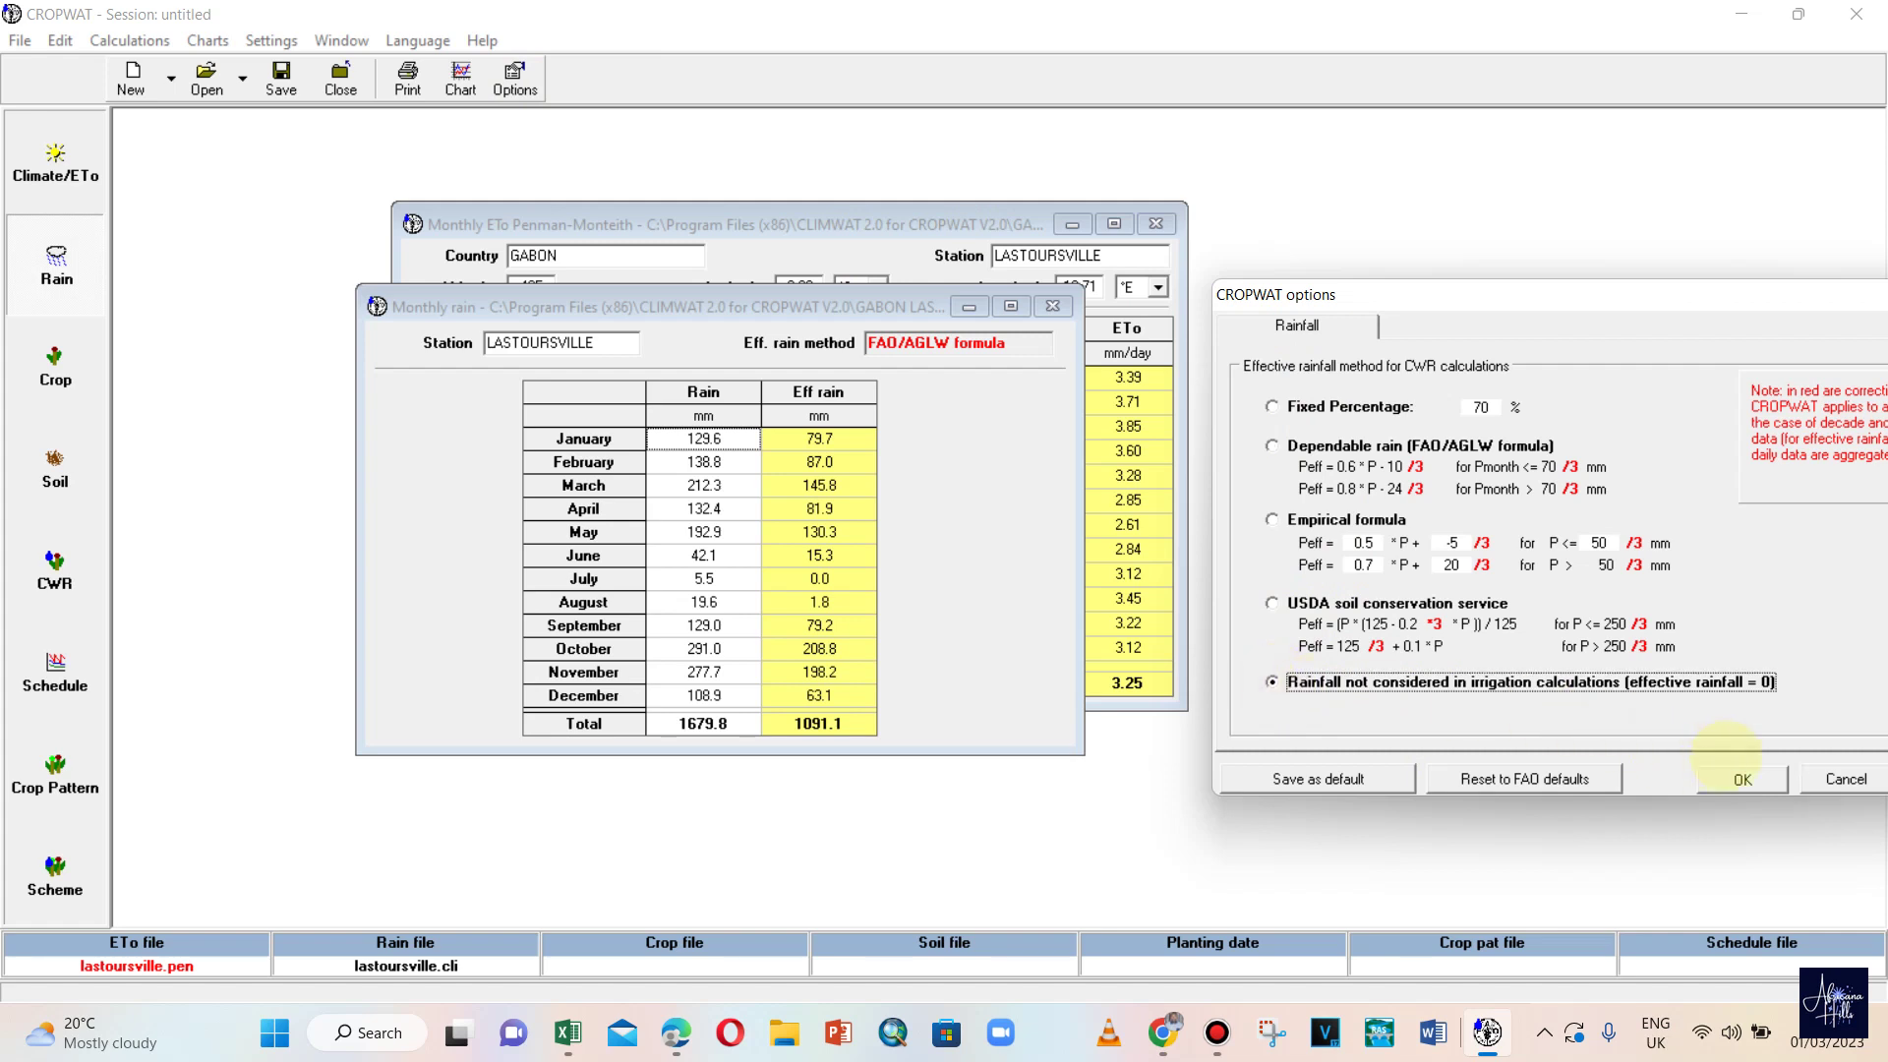
click(1740, 779)
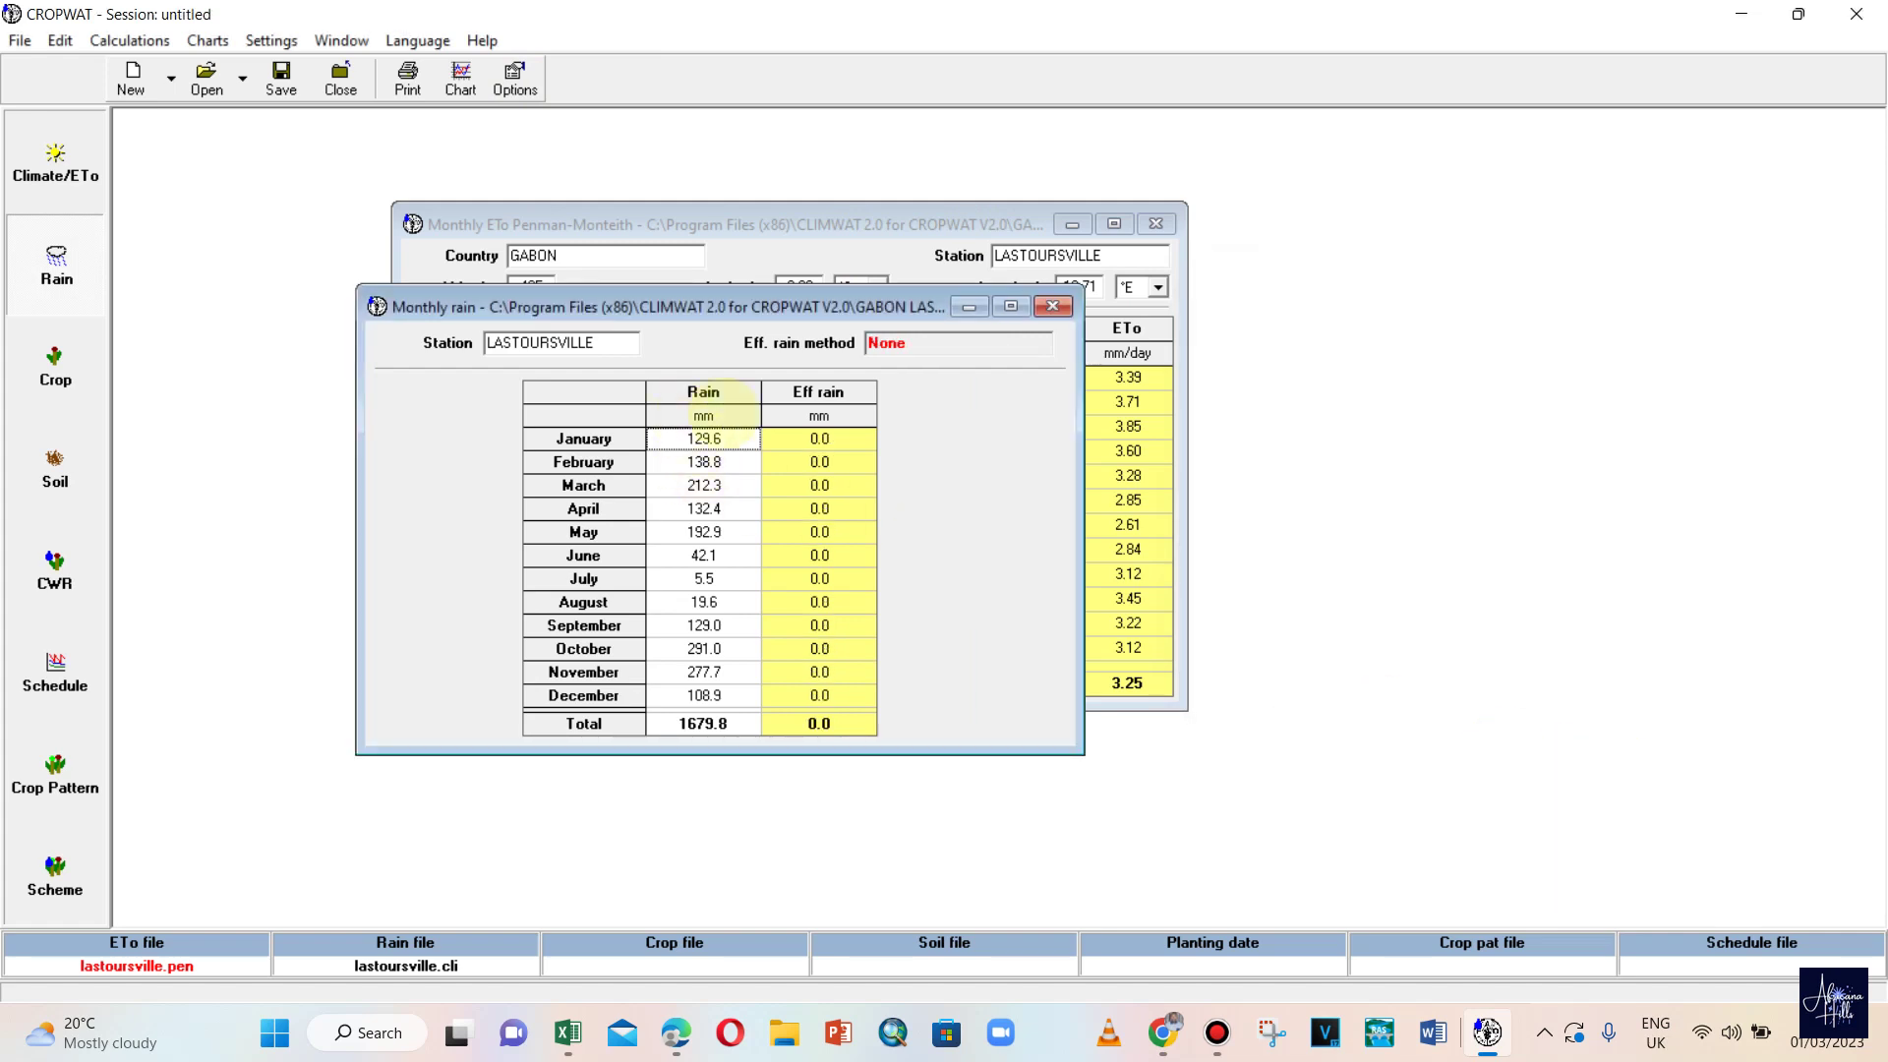
- Set the effective rainfall method to USDA soil conservation service
click(515, 77)
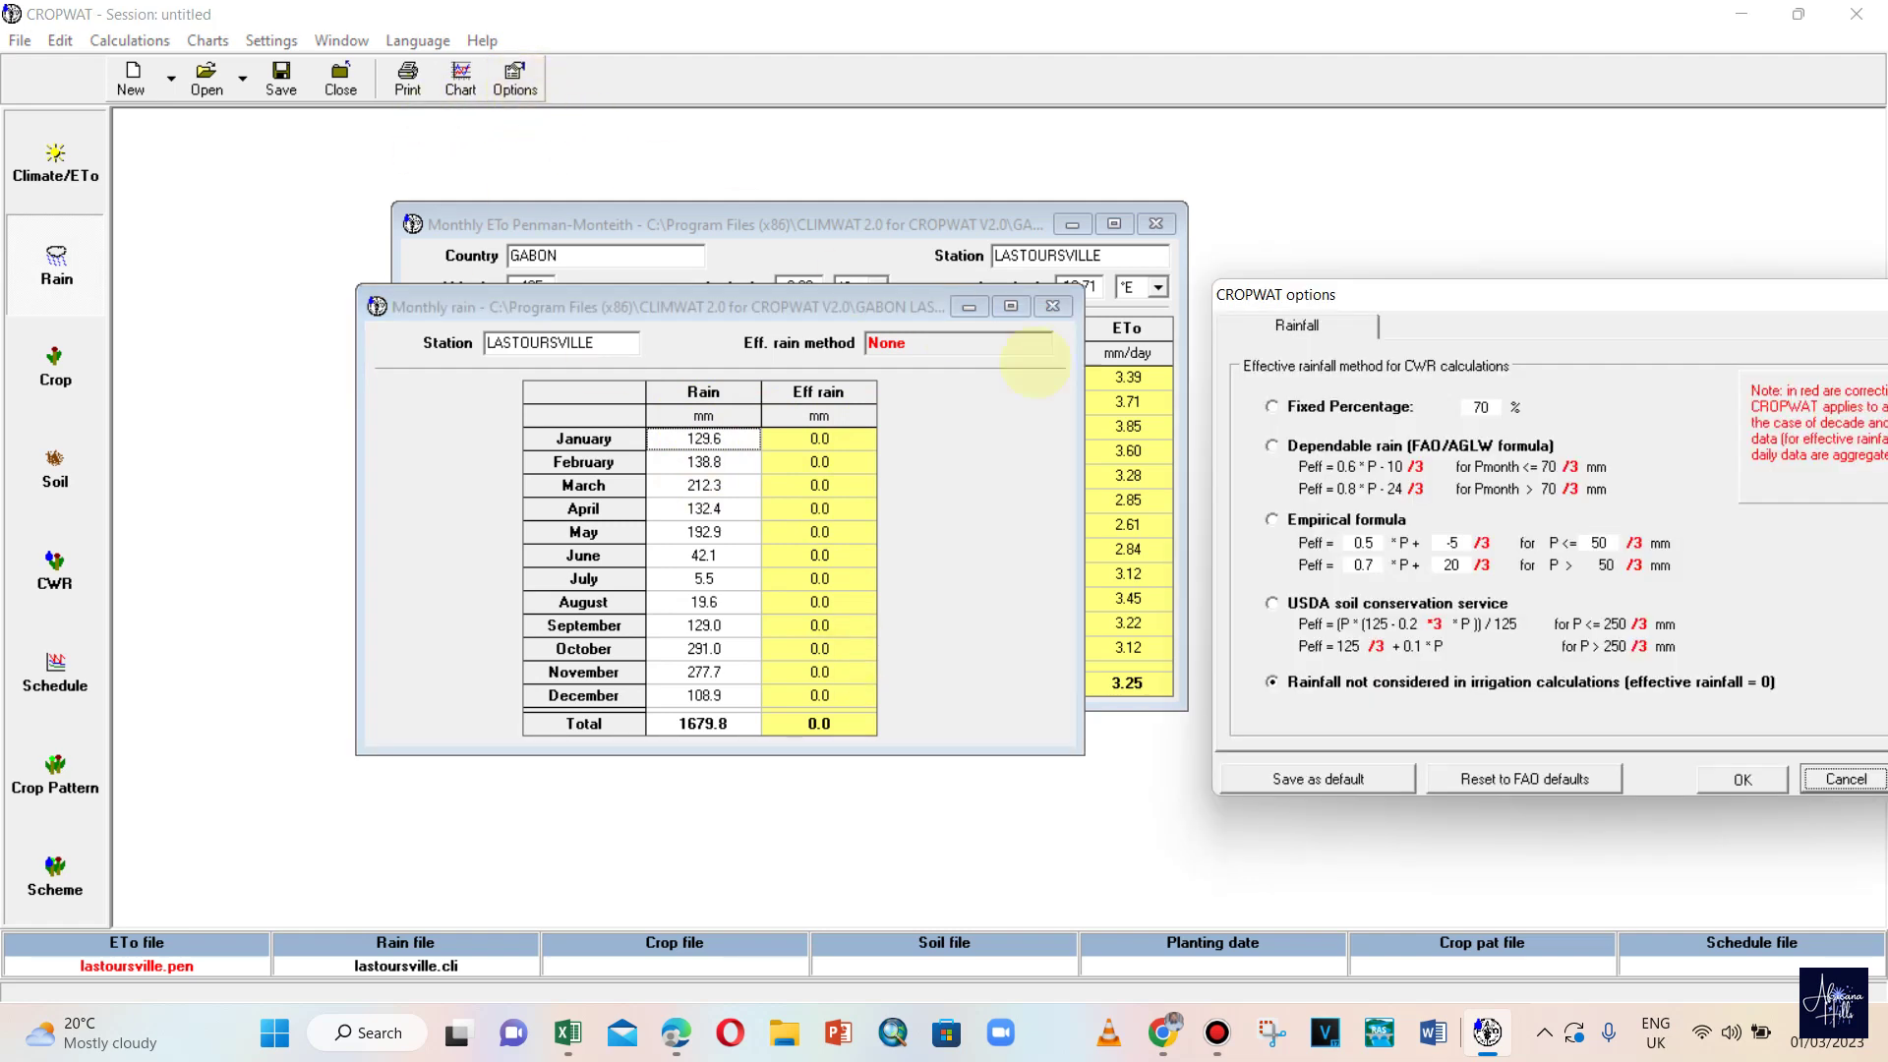
click(1272, 603)
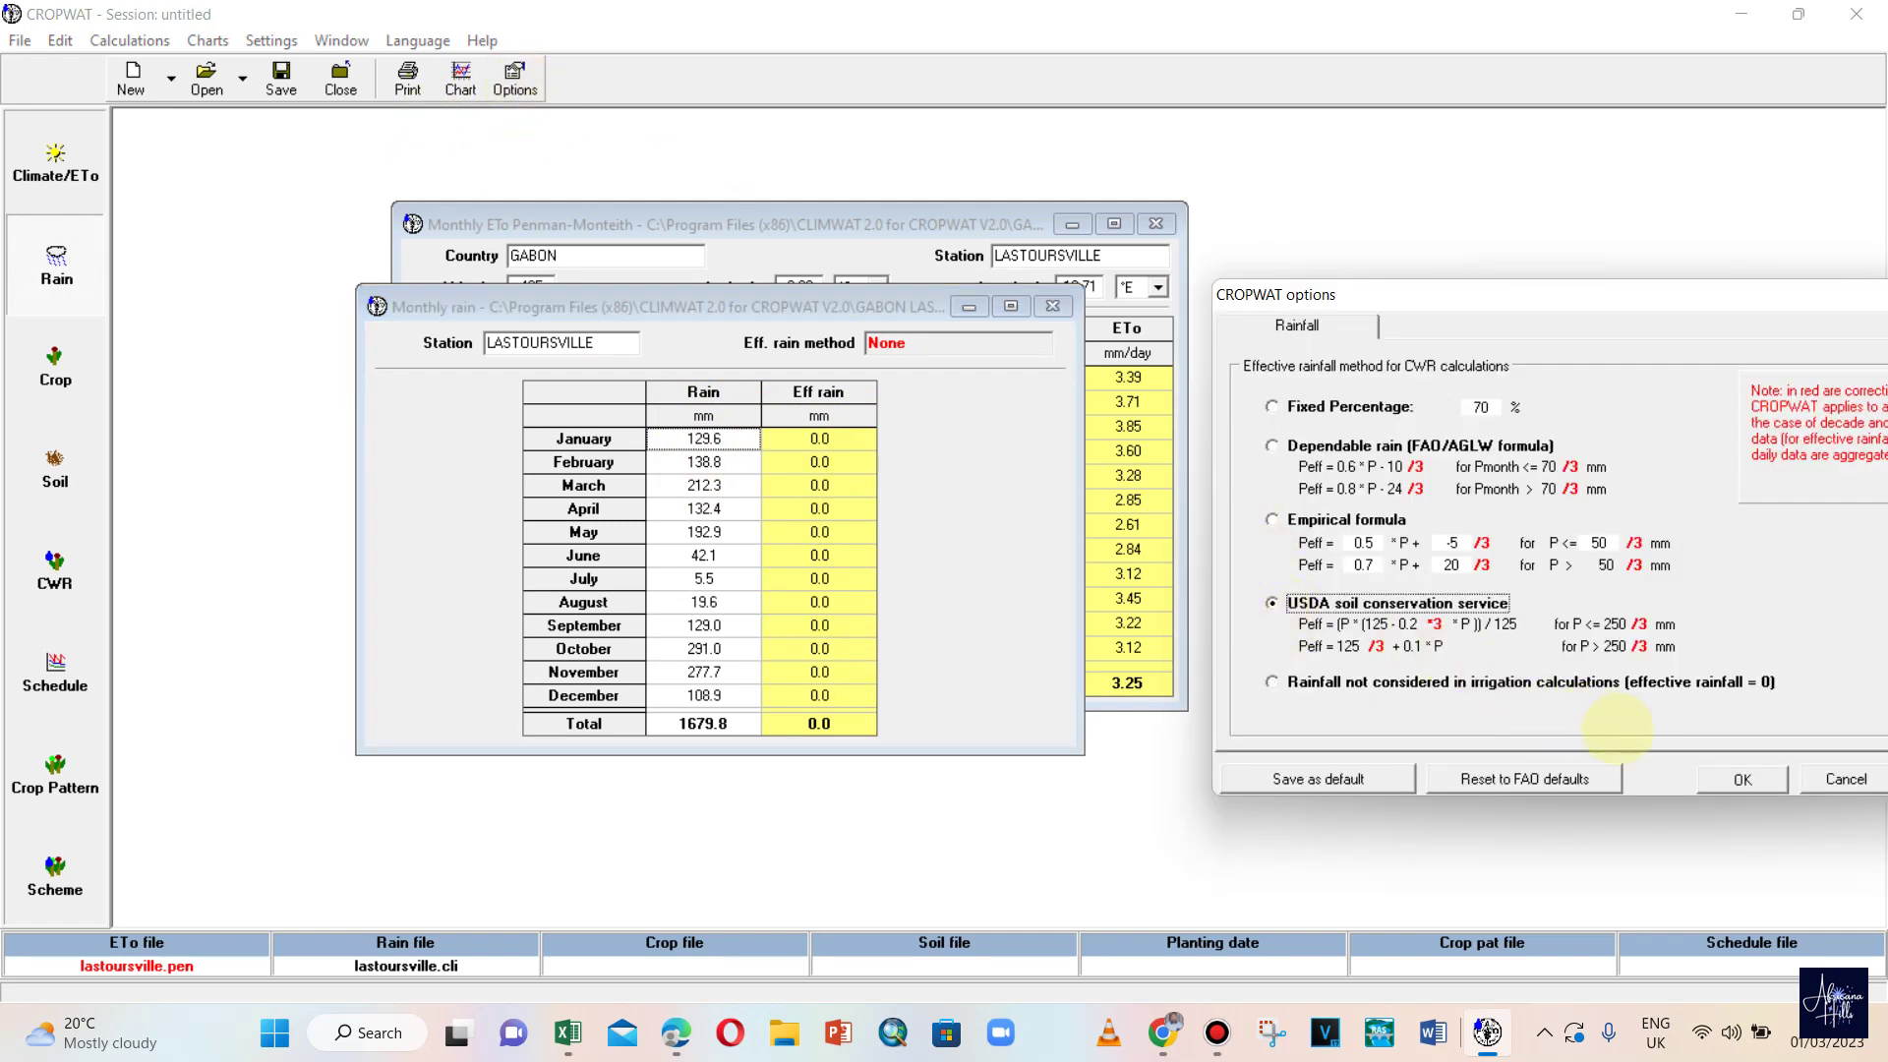
click(1712, 777)
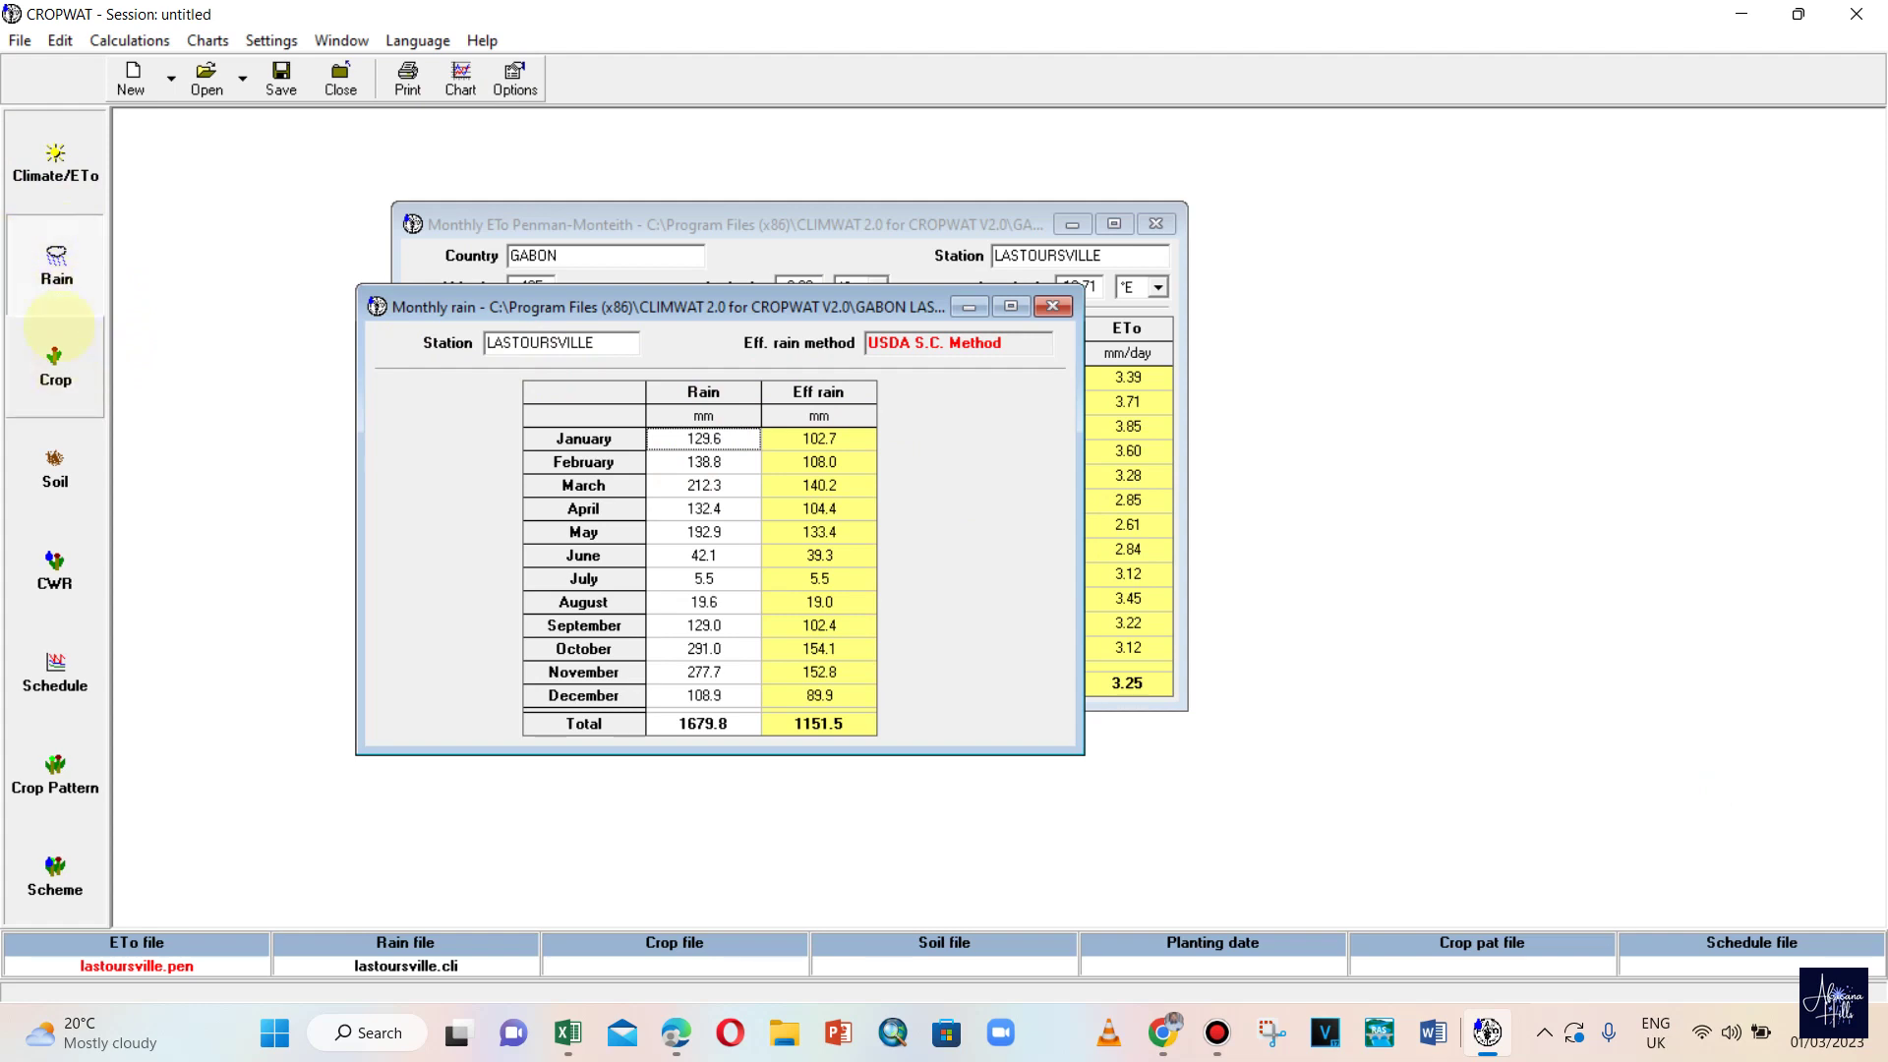
- Save the session in the sessions folder under the file name TUTORIAL1
click(280, 84)
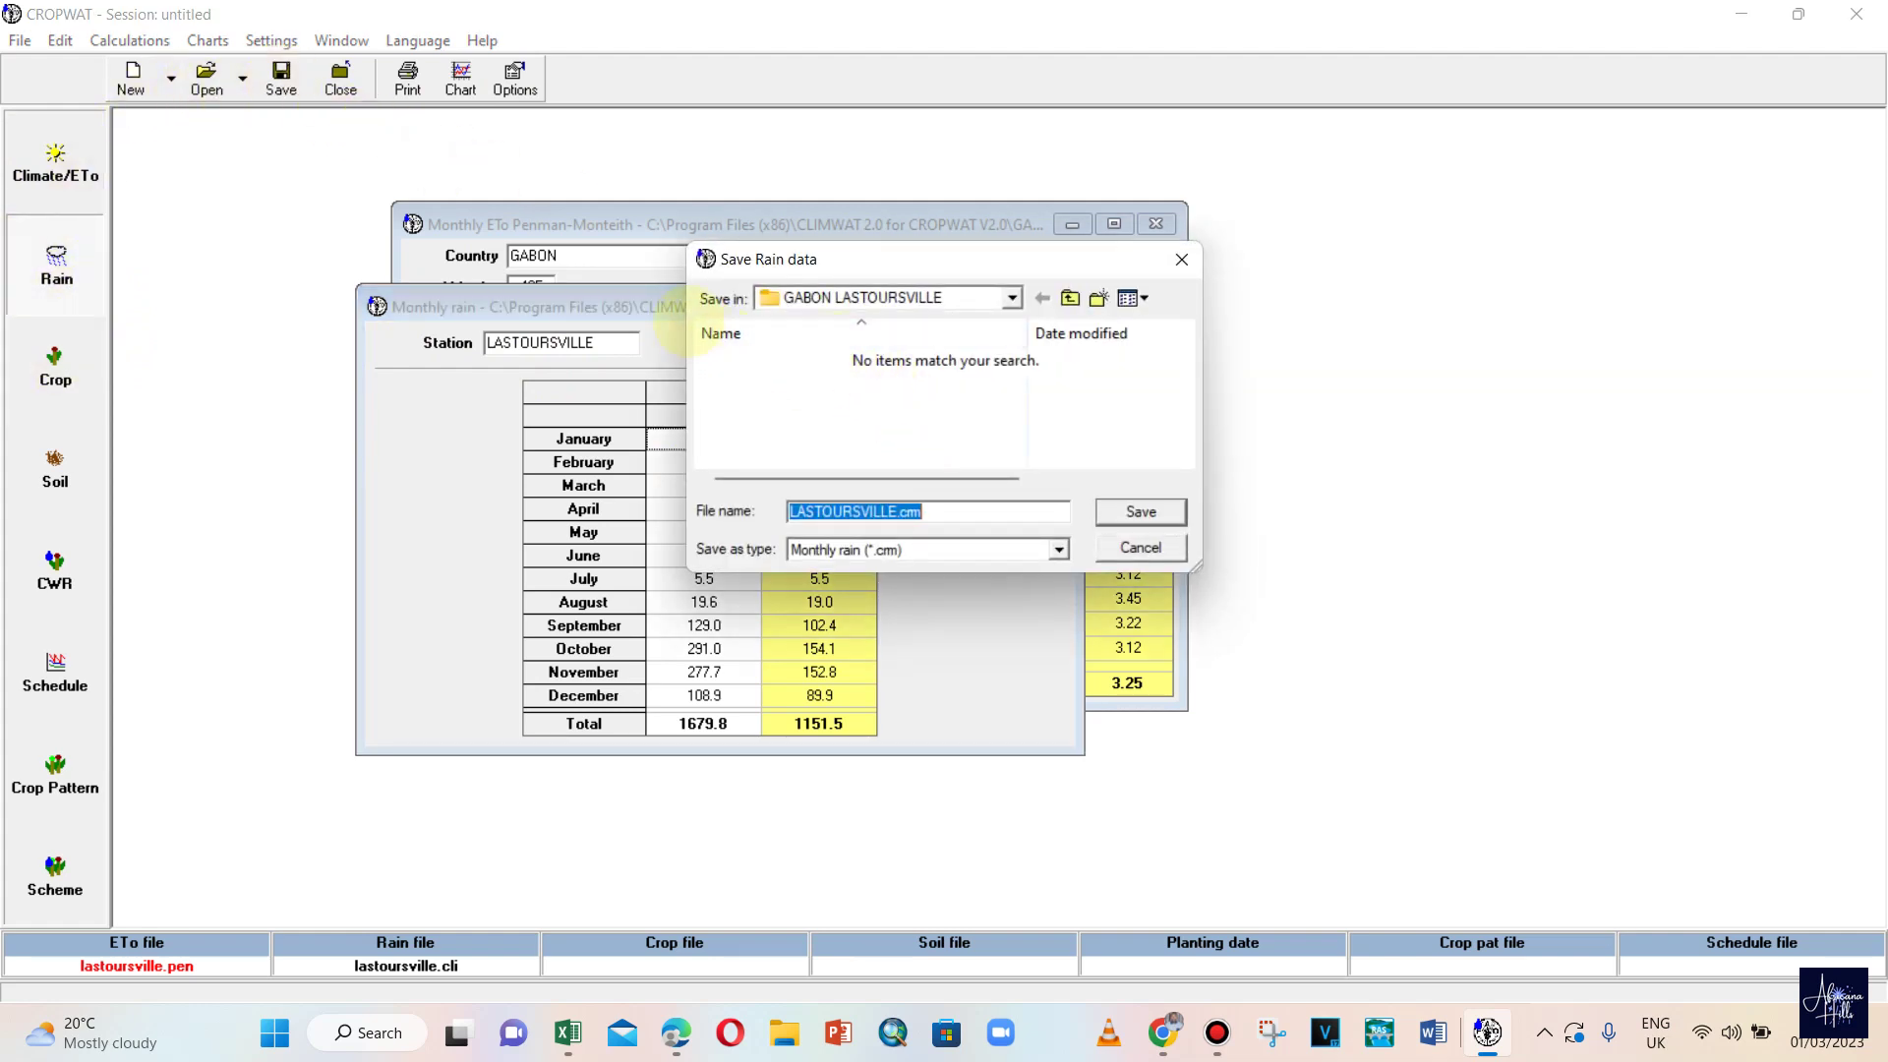
click(1181, 259)
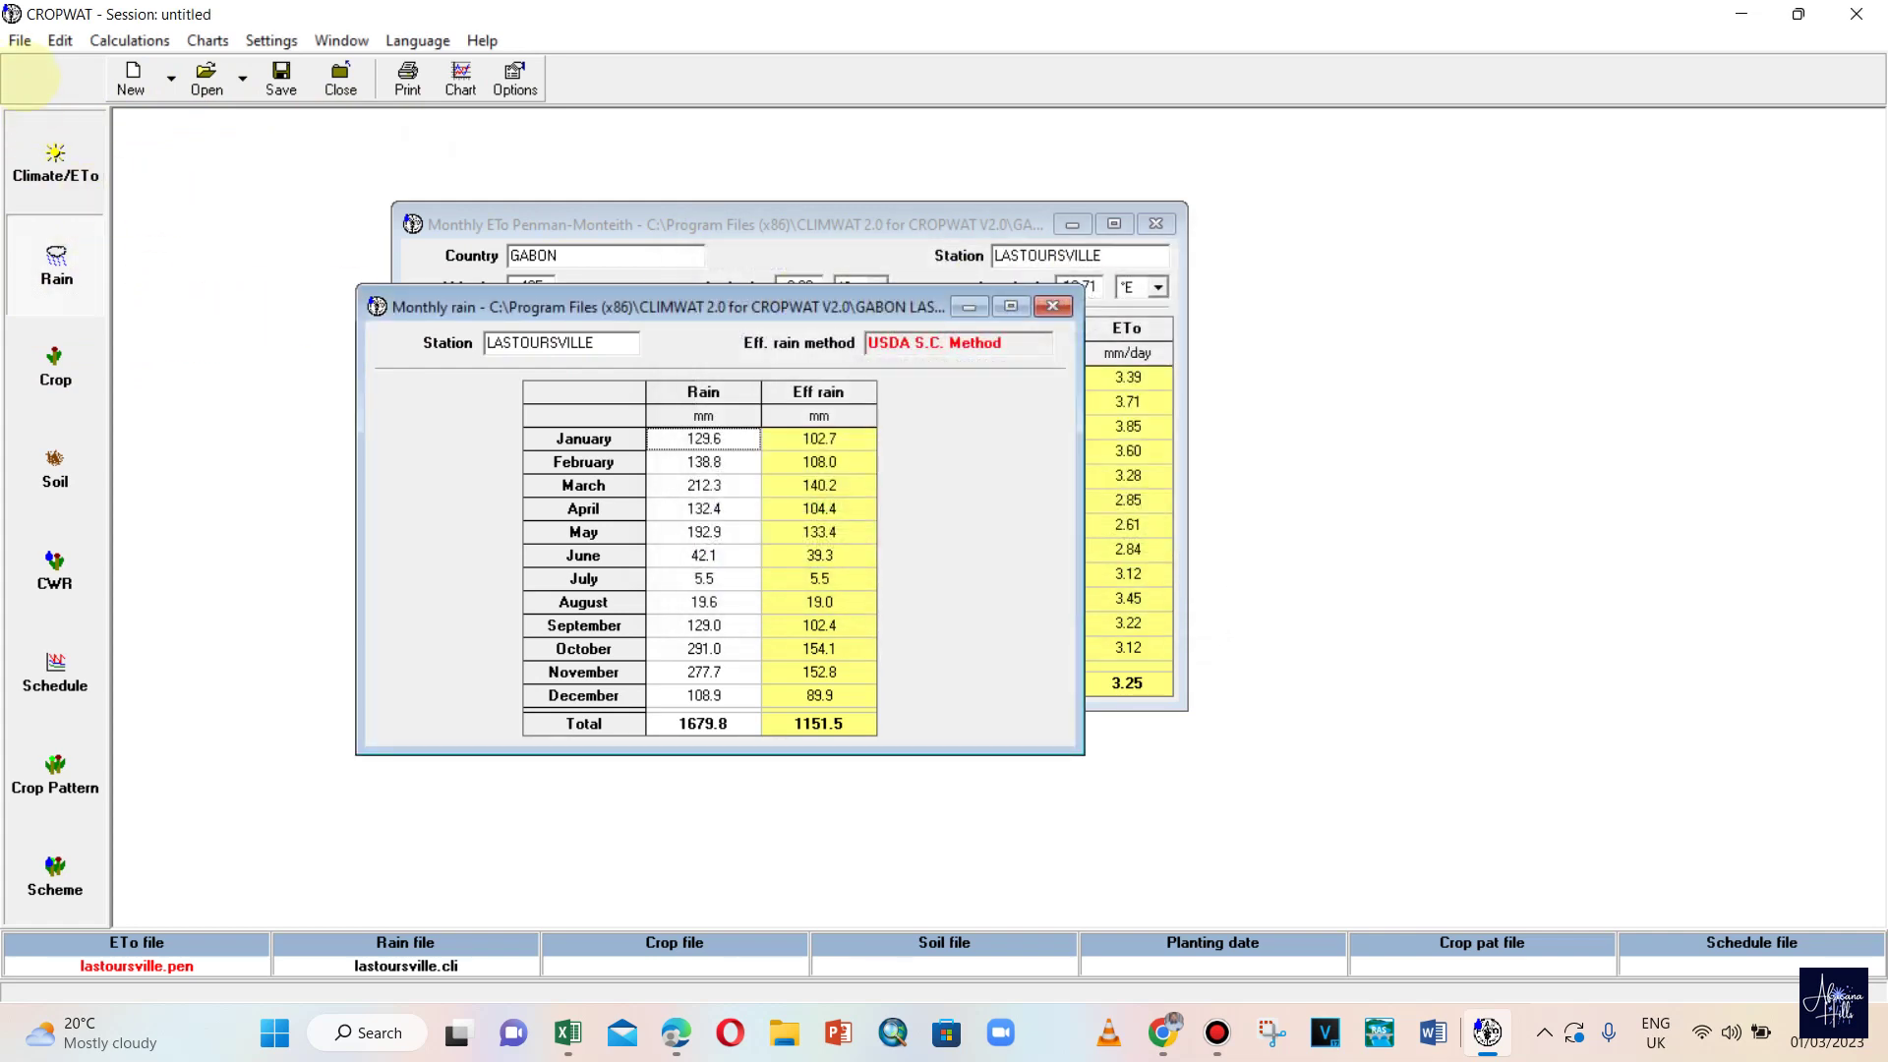
click(20, 40)
click(148, 151)
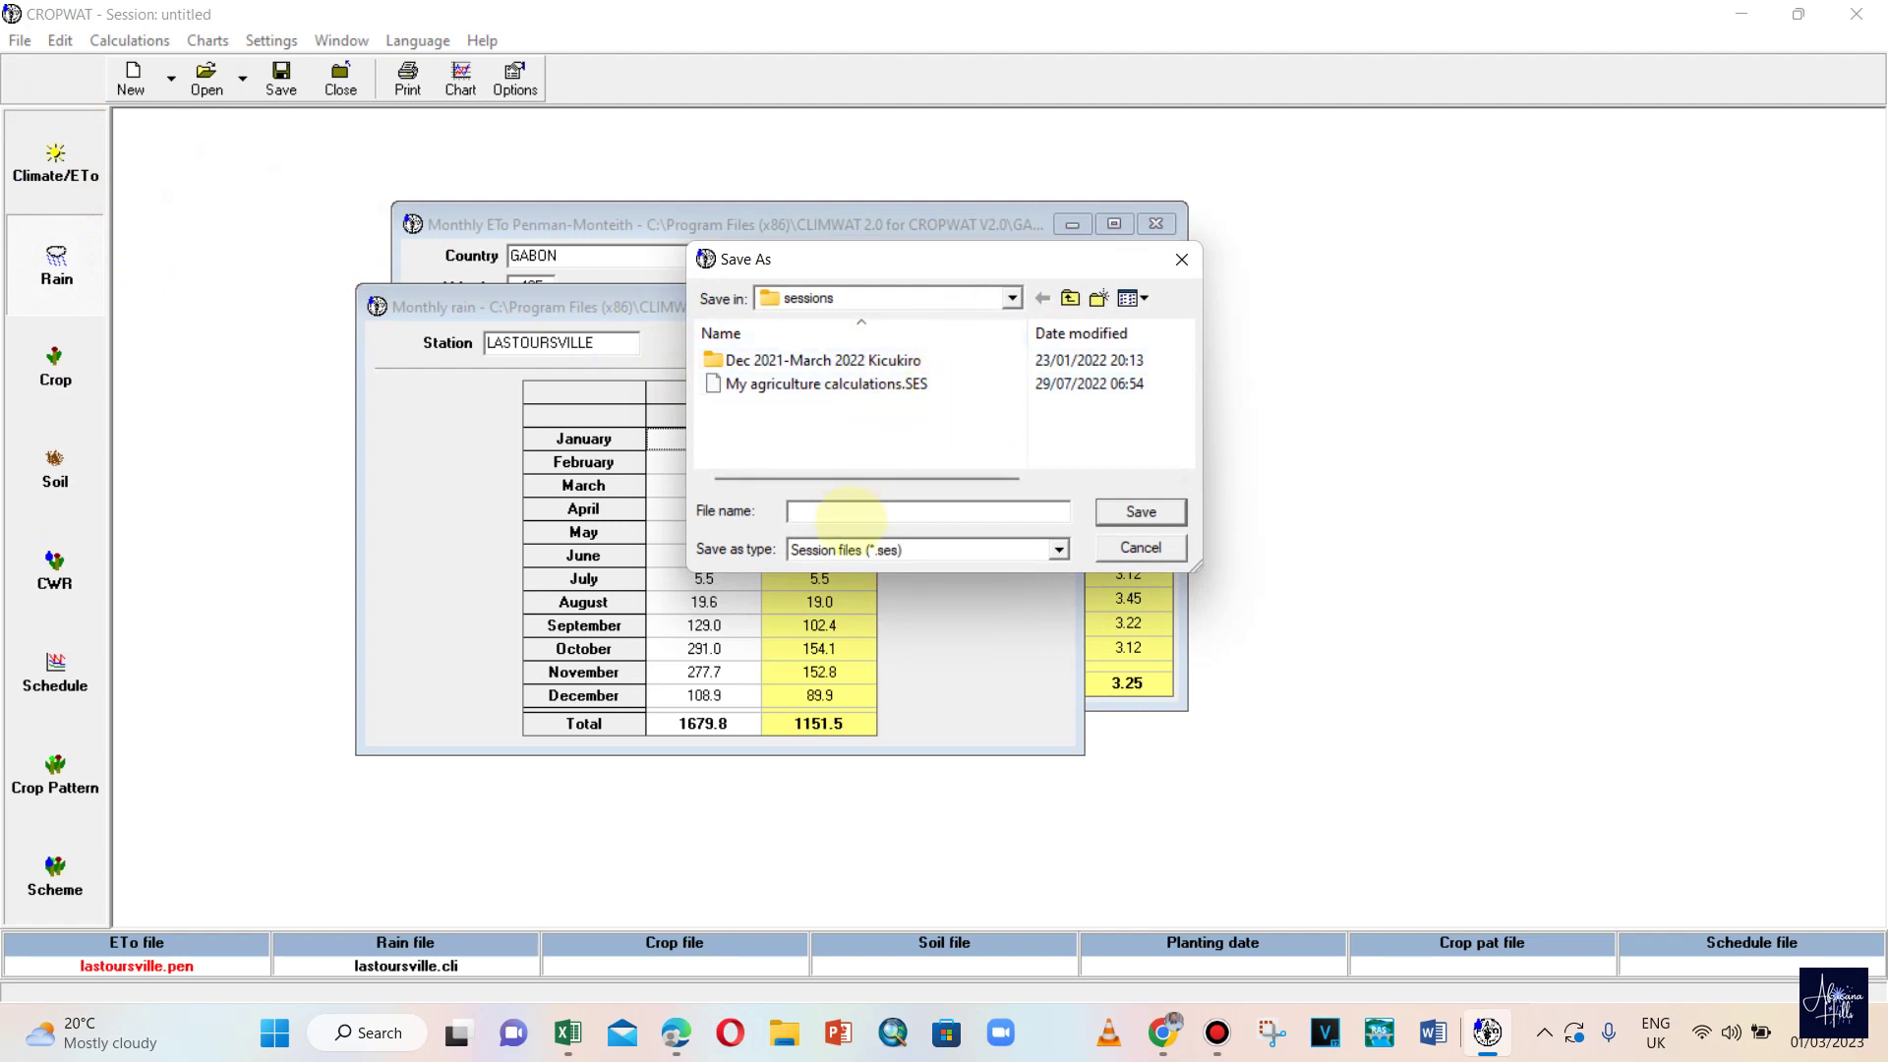
key(Caps_Lock)
text(l)
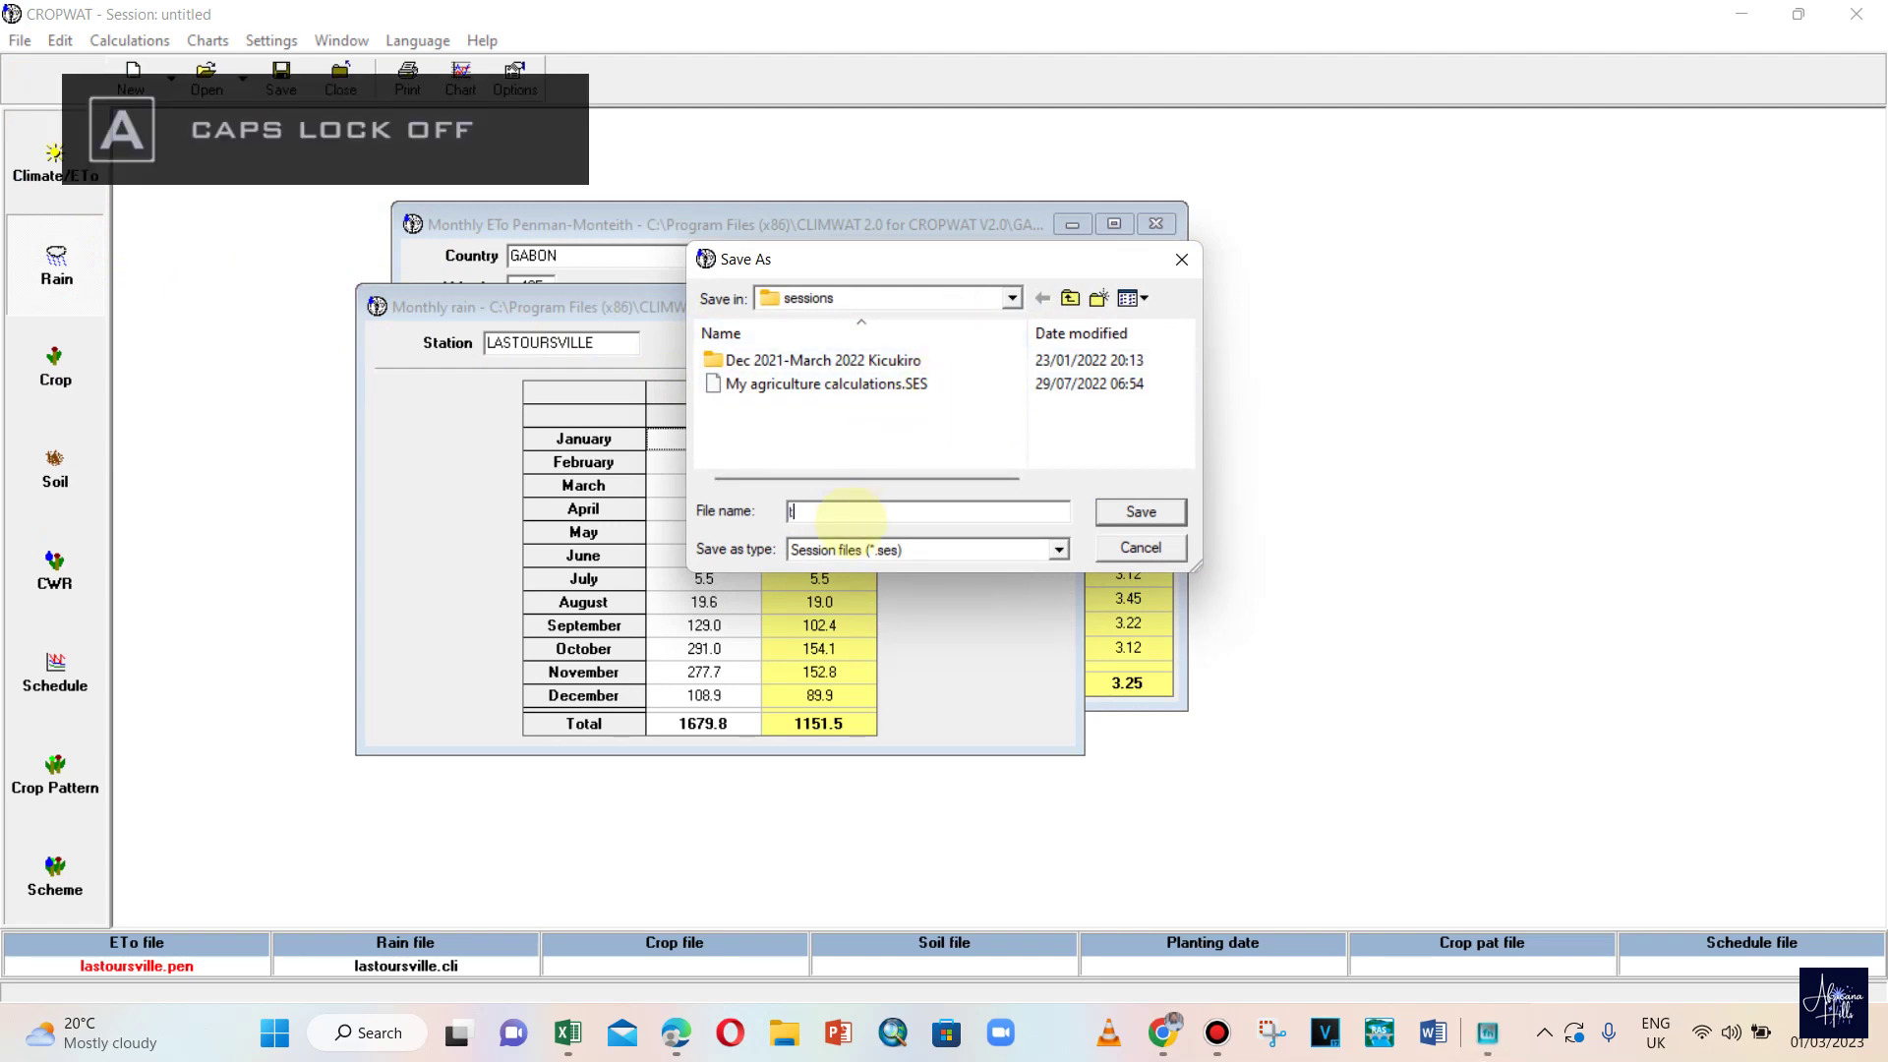
key(Caps_Lock)
text(T)
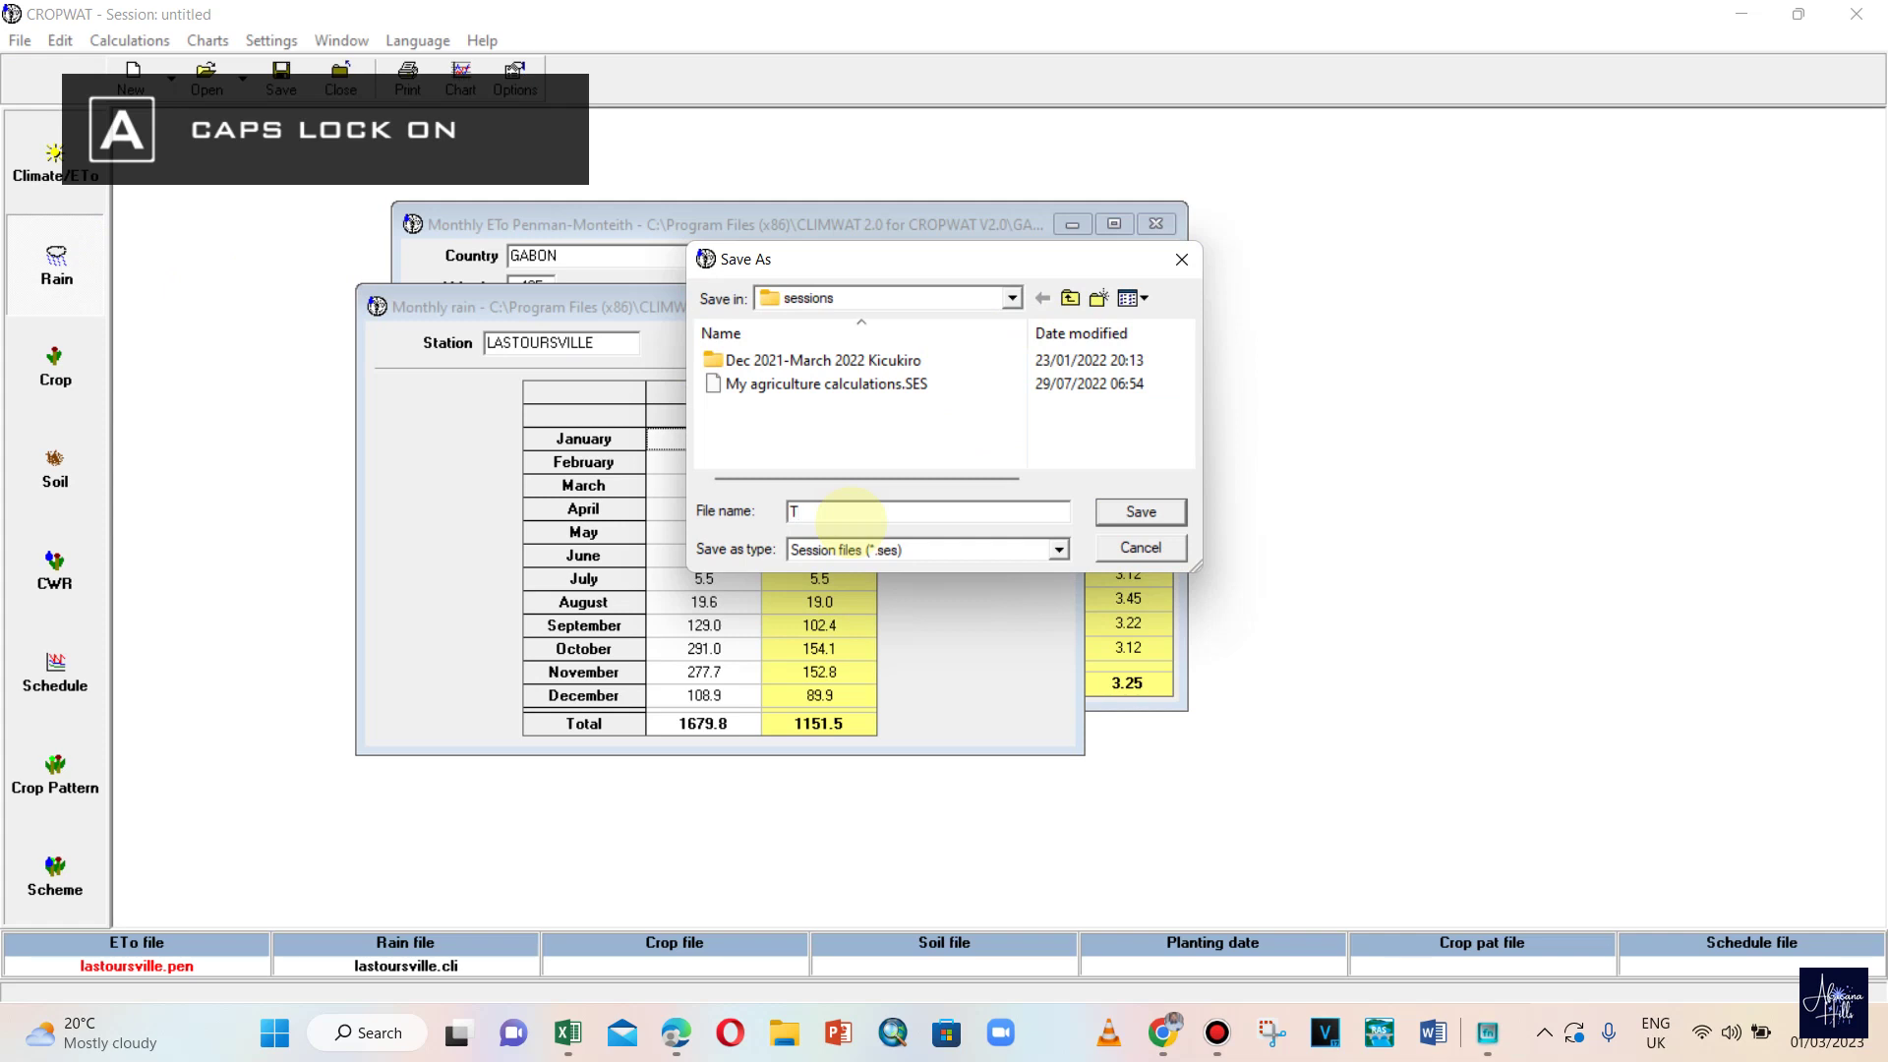
key(BackSpace)
text(TU)
text(T)
key(BackSpace)
text(TORIAL)
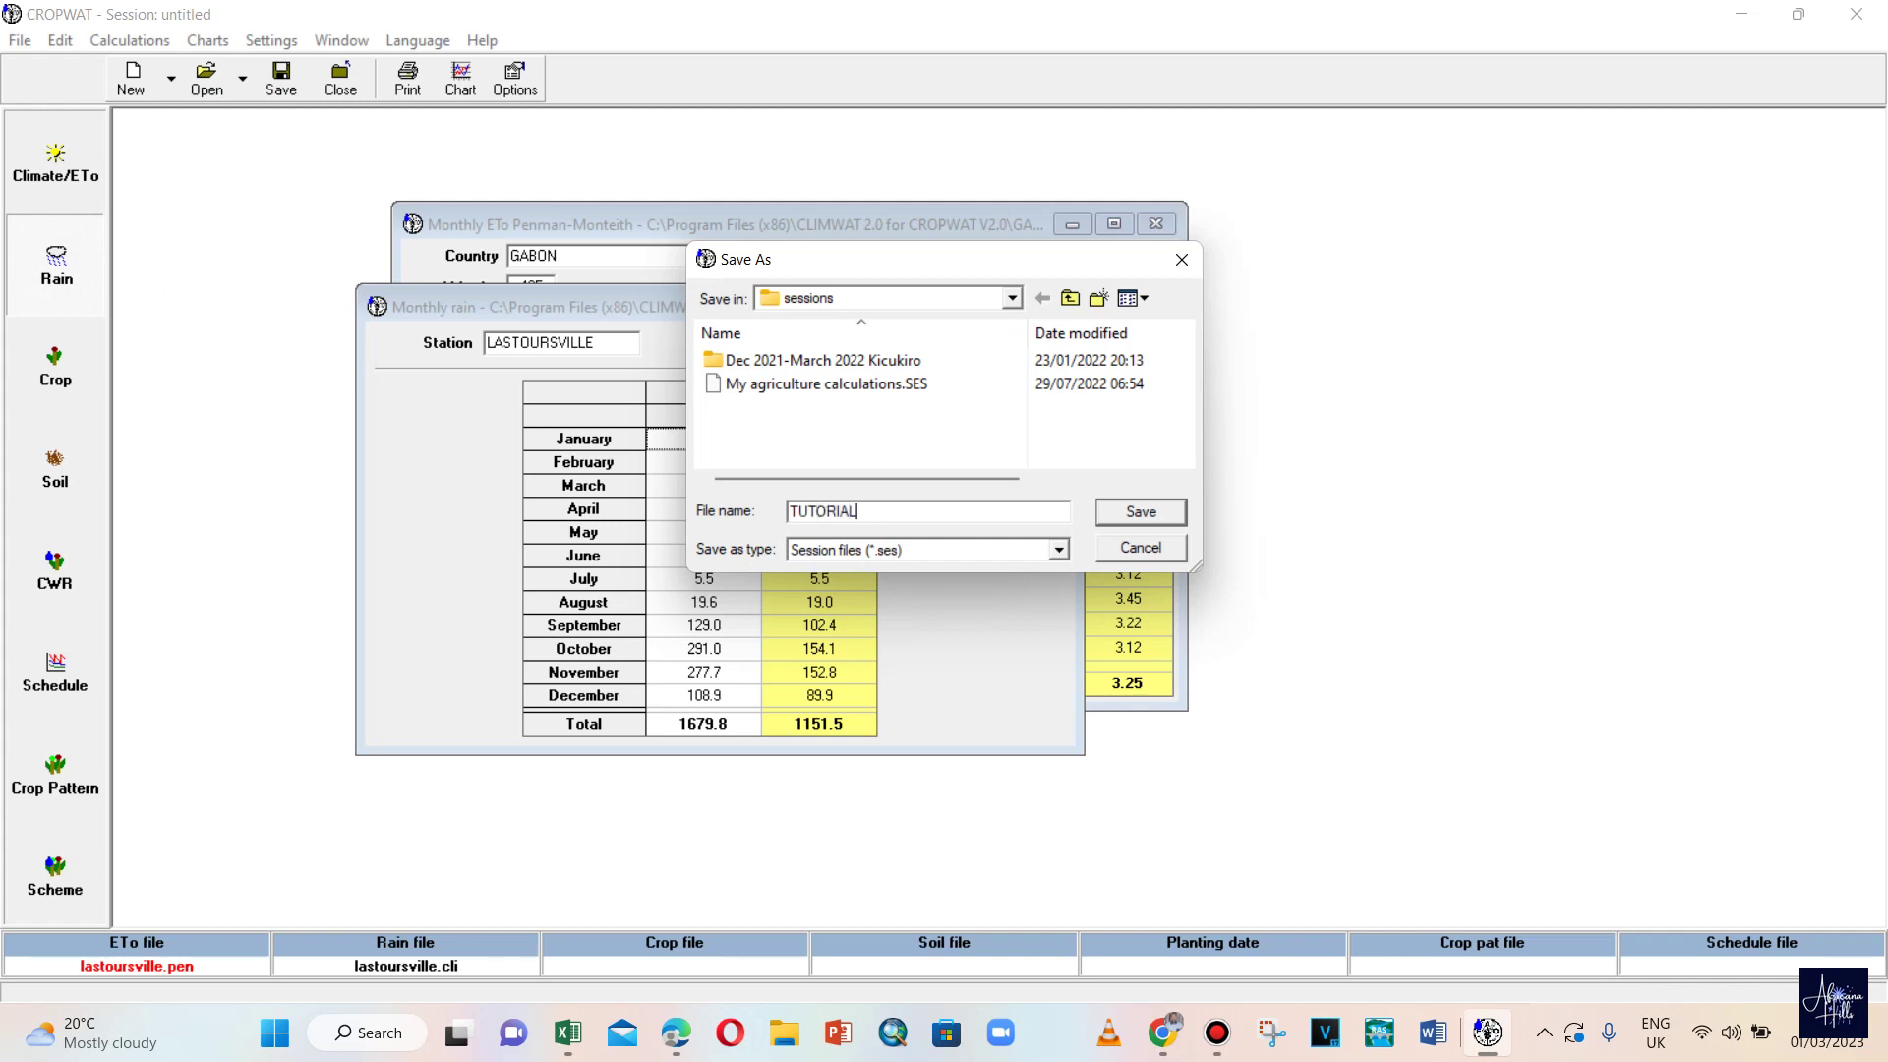
text(1)
click(1141, 511)
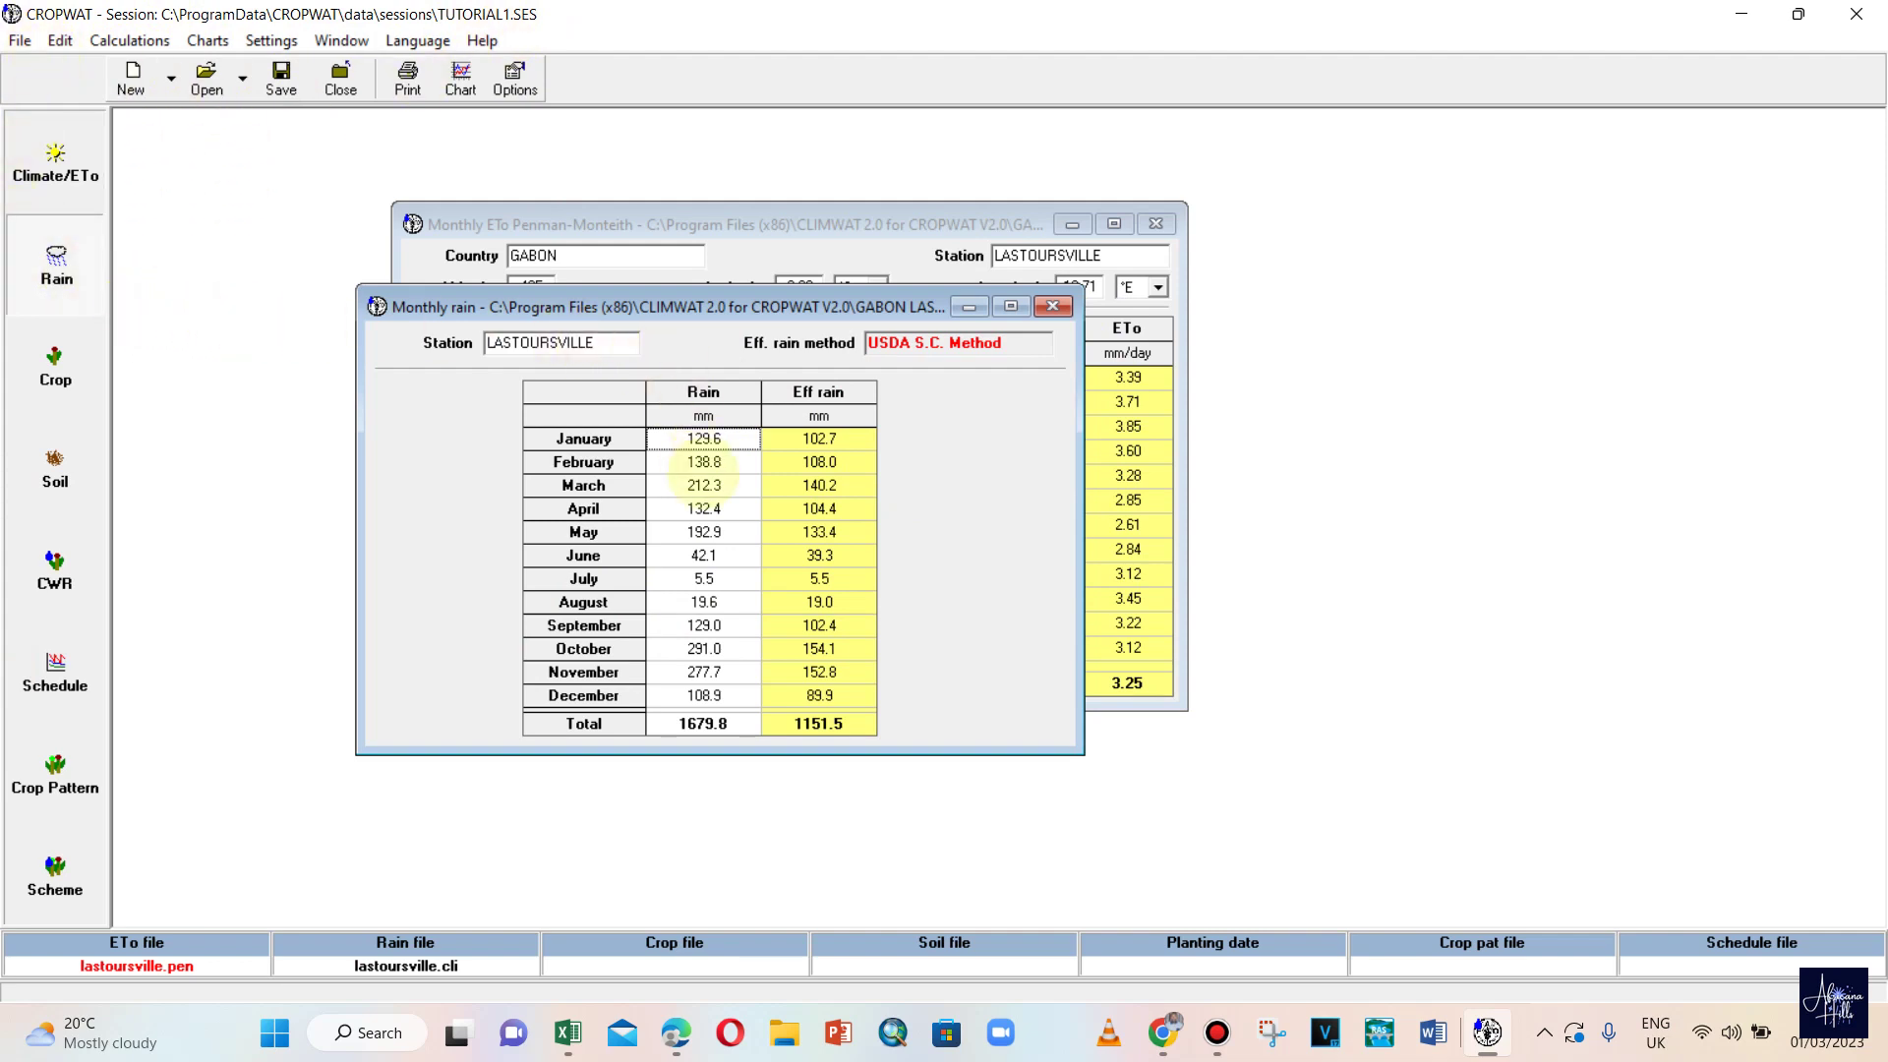
- Reposition the Monthly rain window so the month column of the ETo window behind it is uncovered
drag(678, 305, 569, 314)
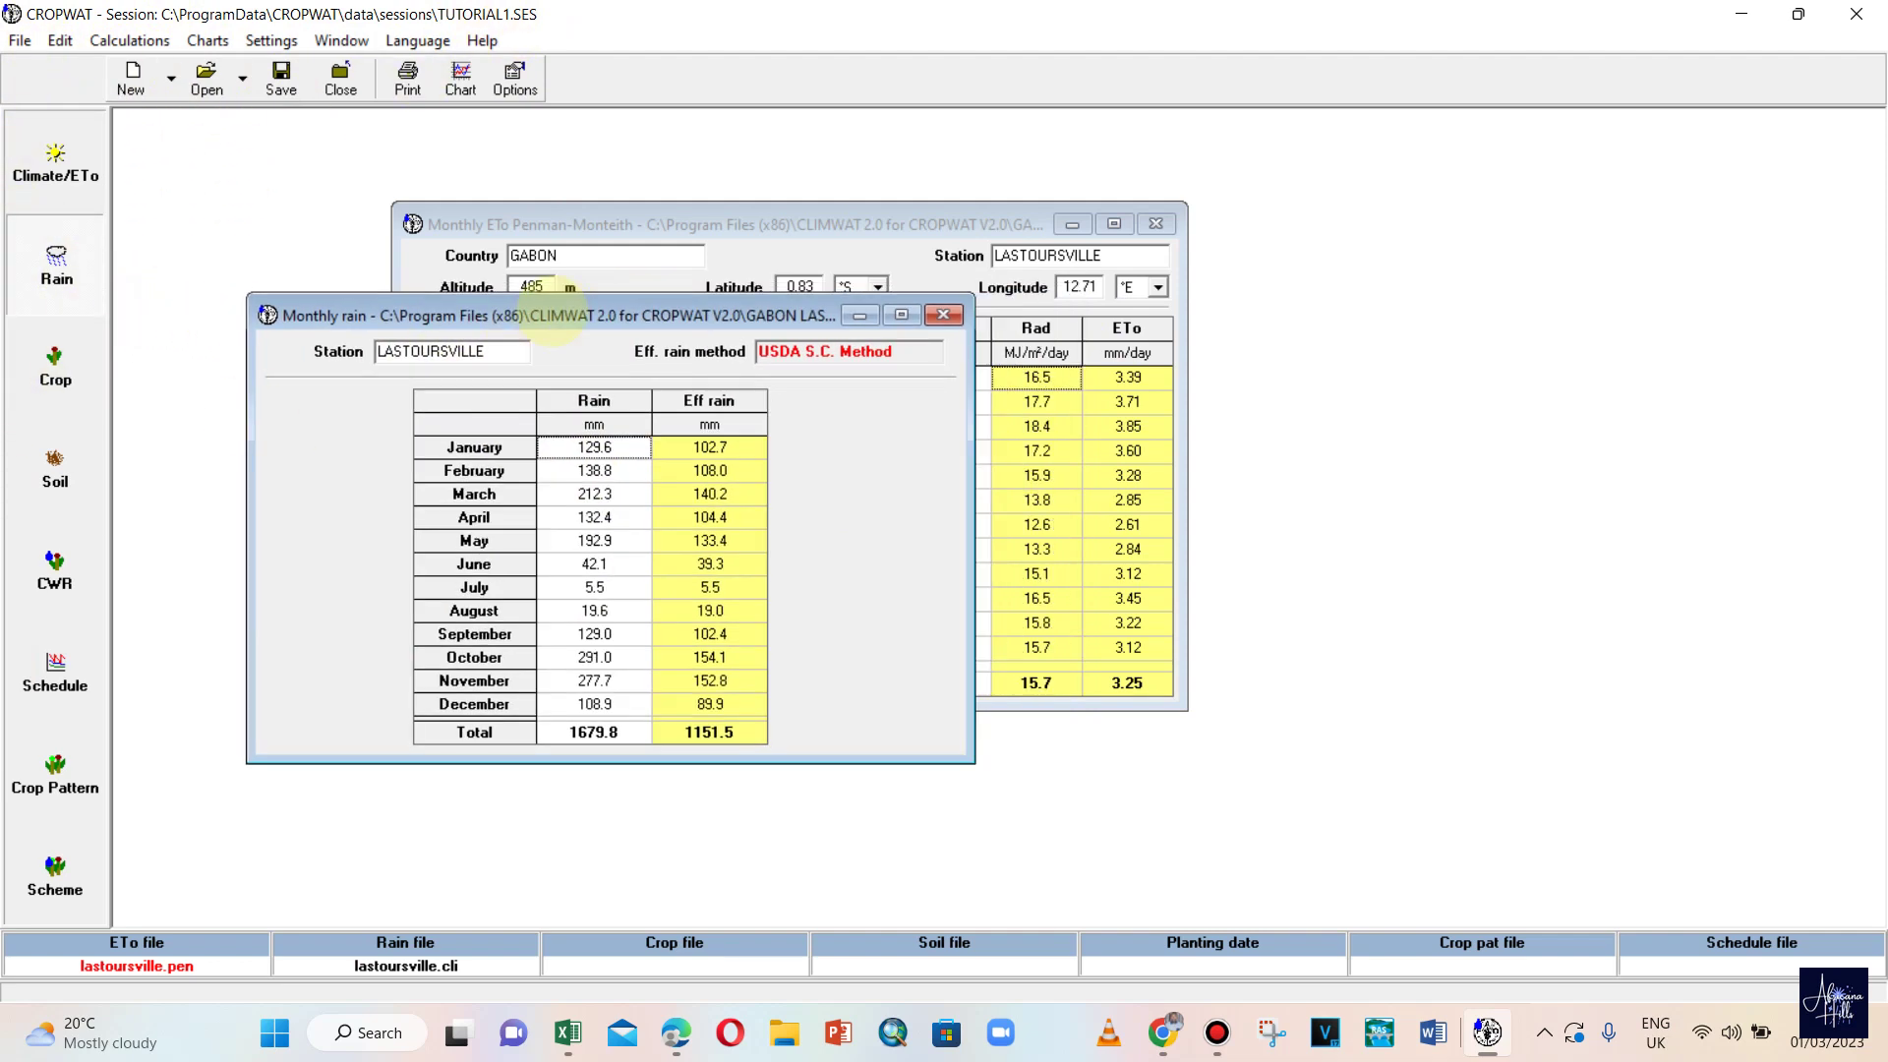
click(282, 76)
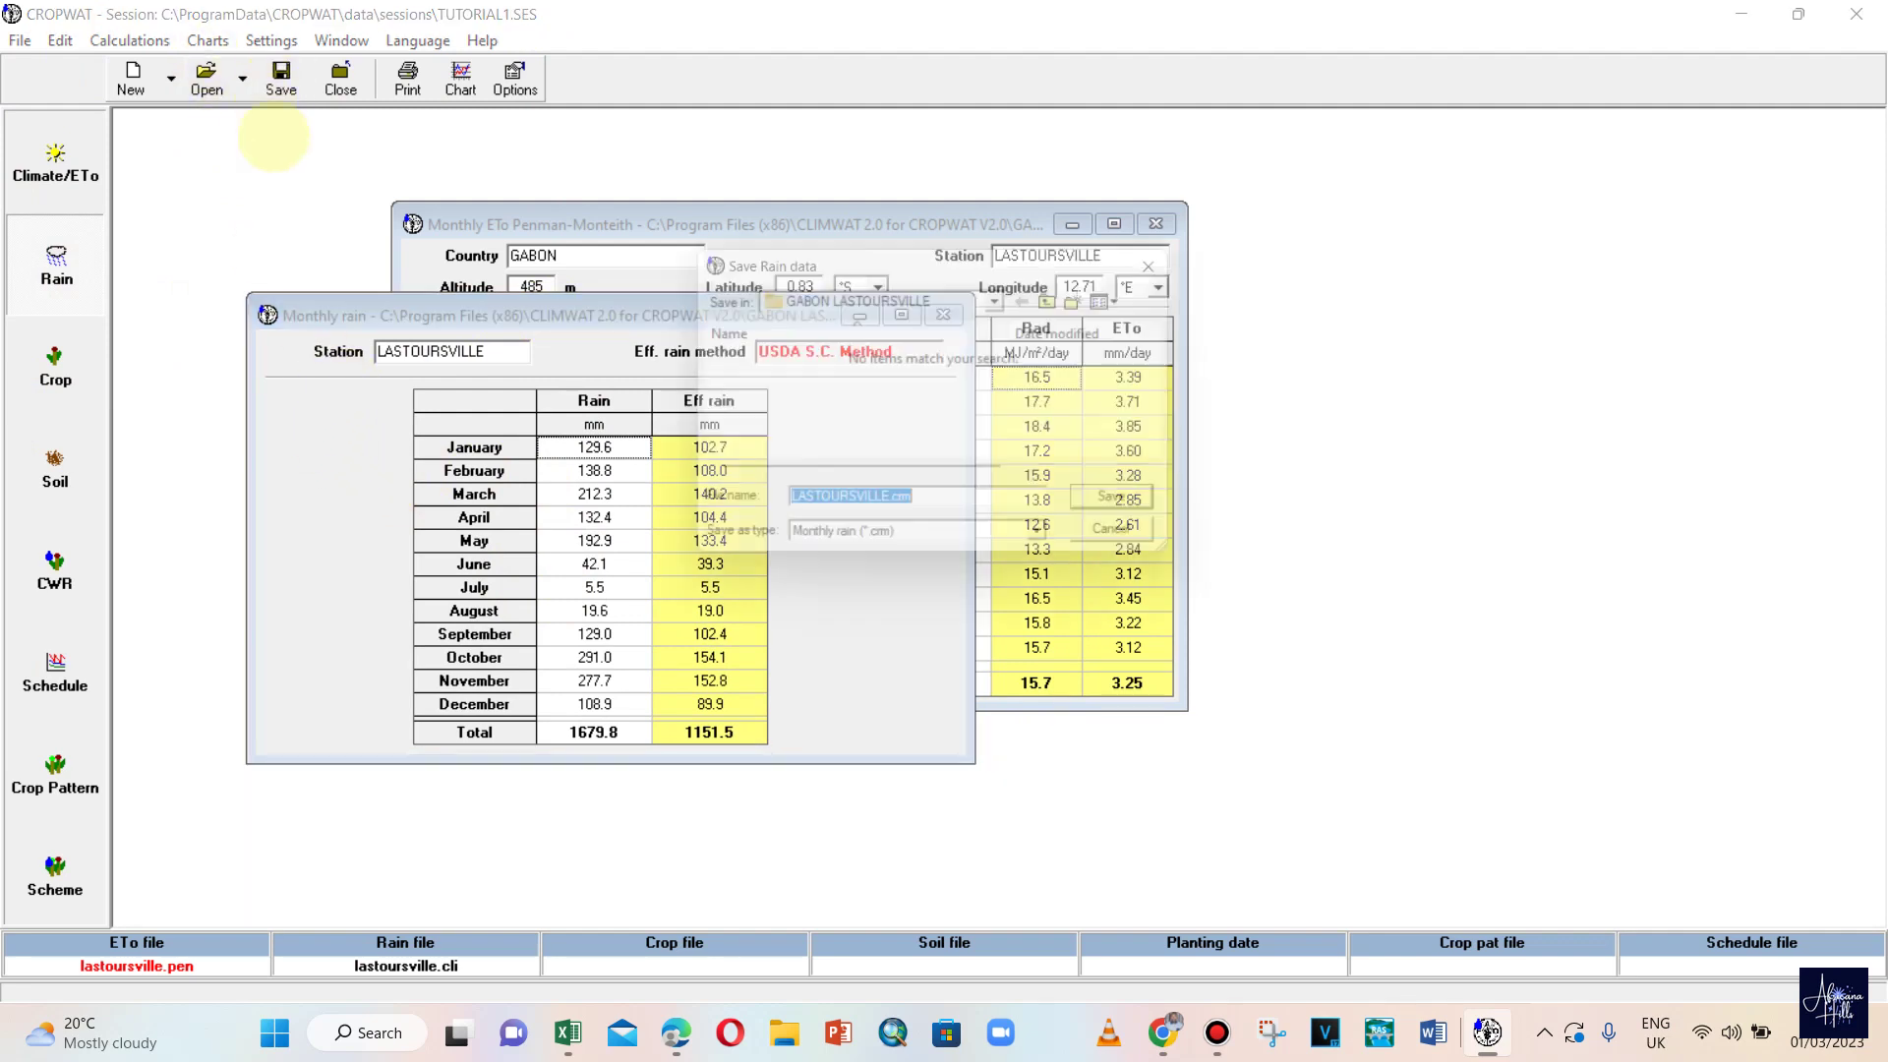
click(1181, 259)
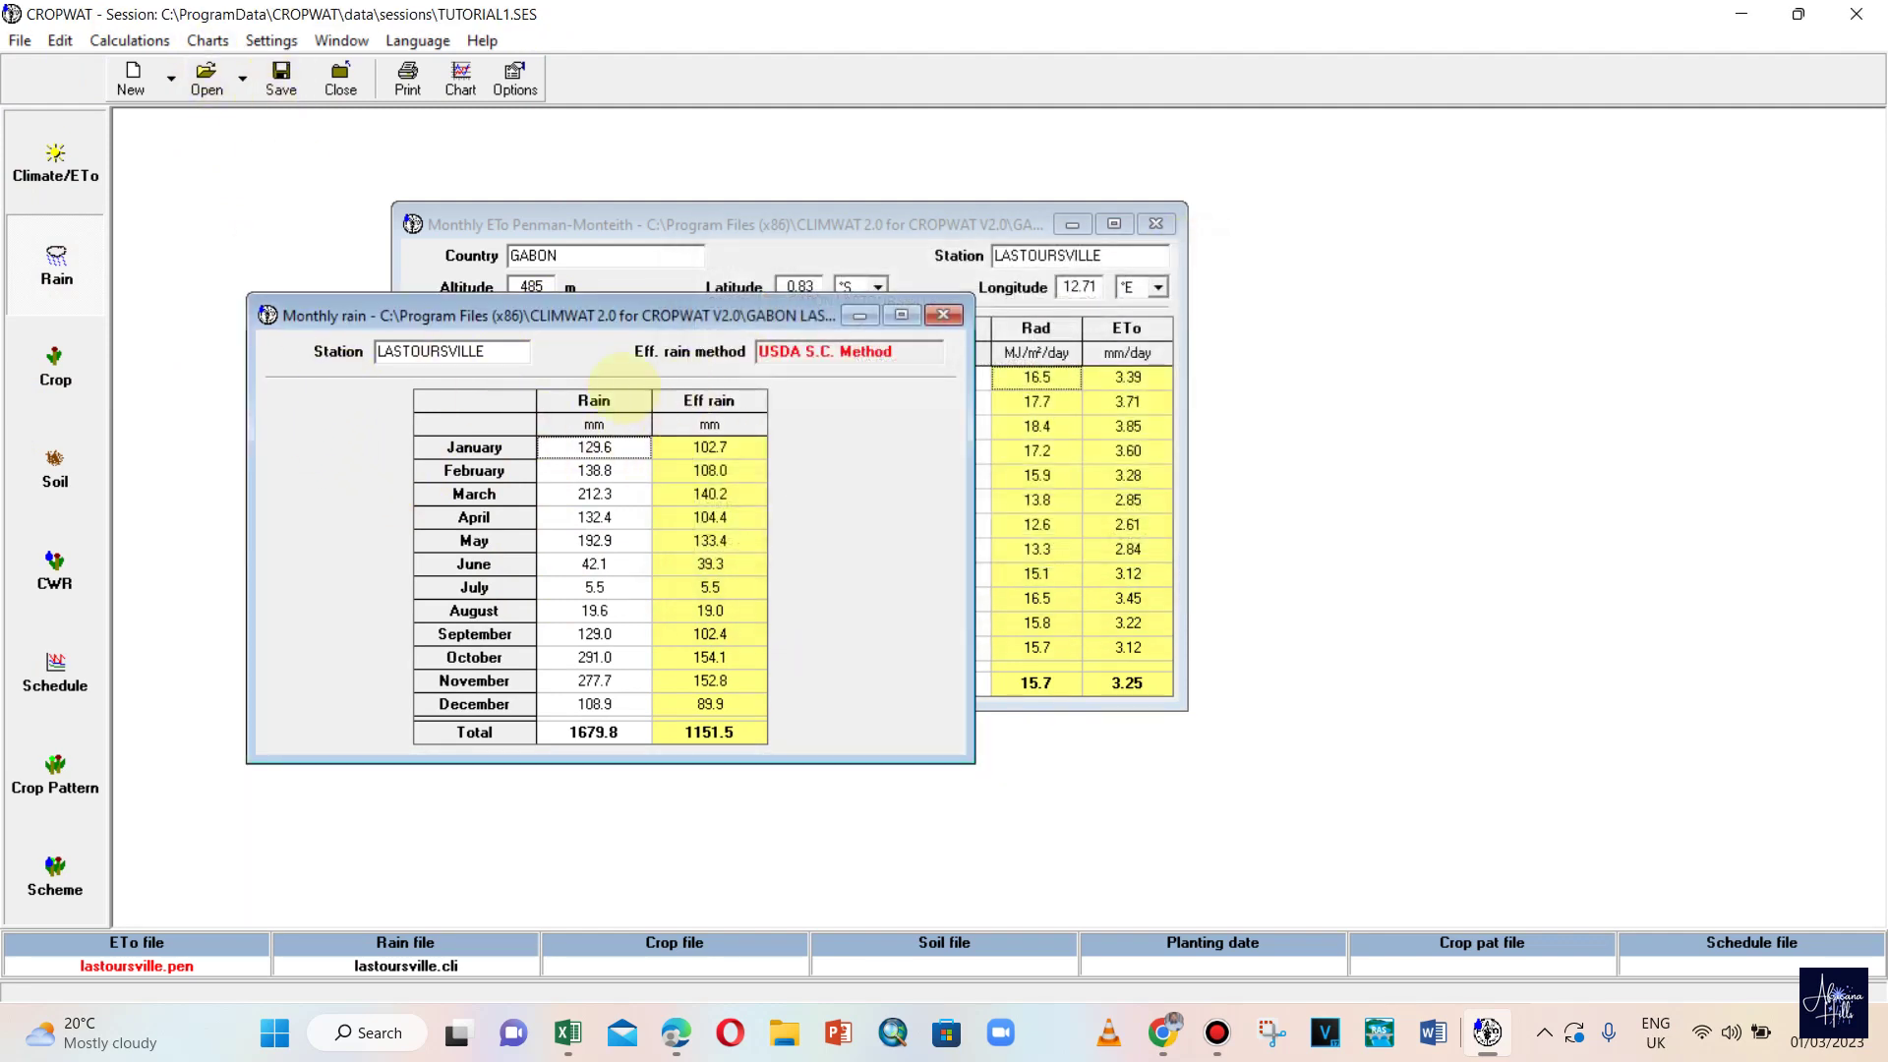
drag(654, 307, 1007, 275)
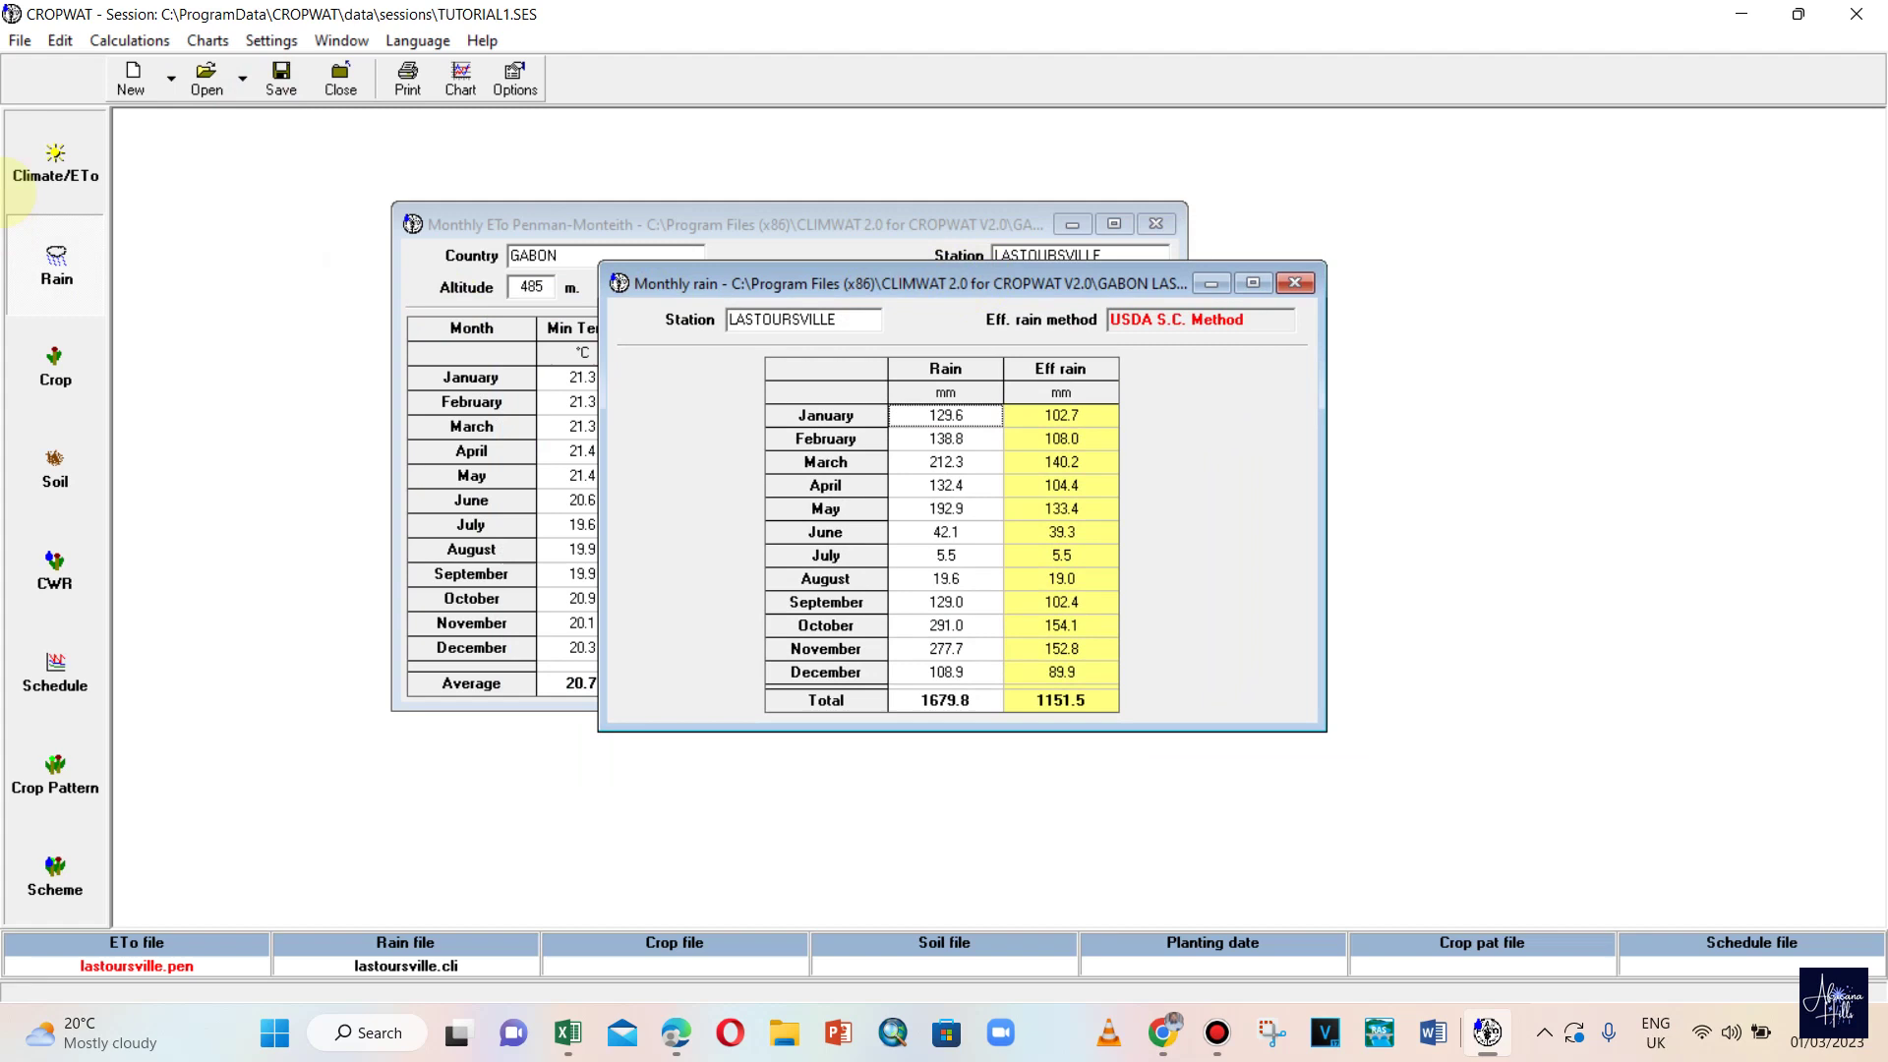
- Open a blank dry crop form and enter TOMATO as the crop name
click(67, 380)
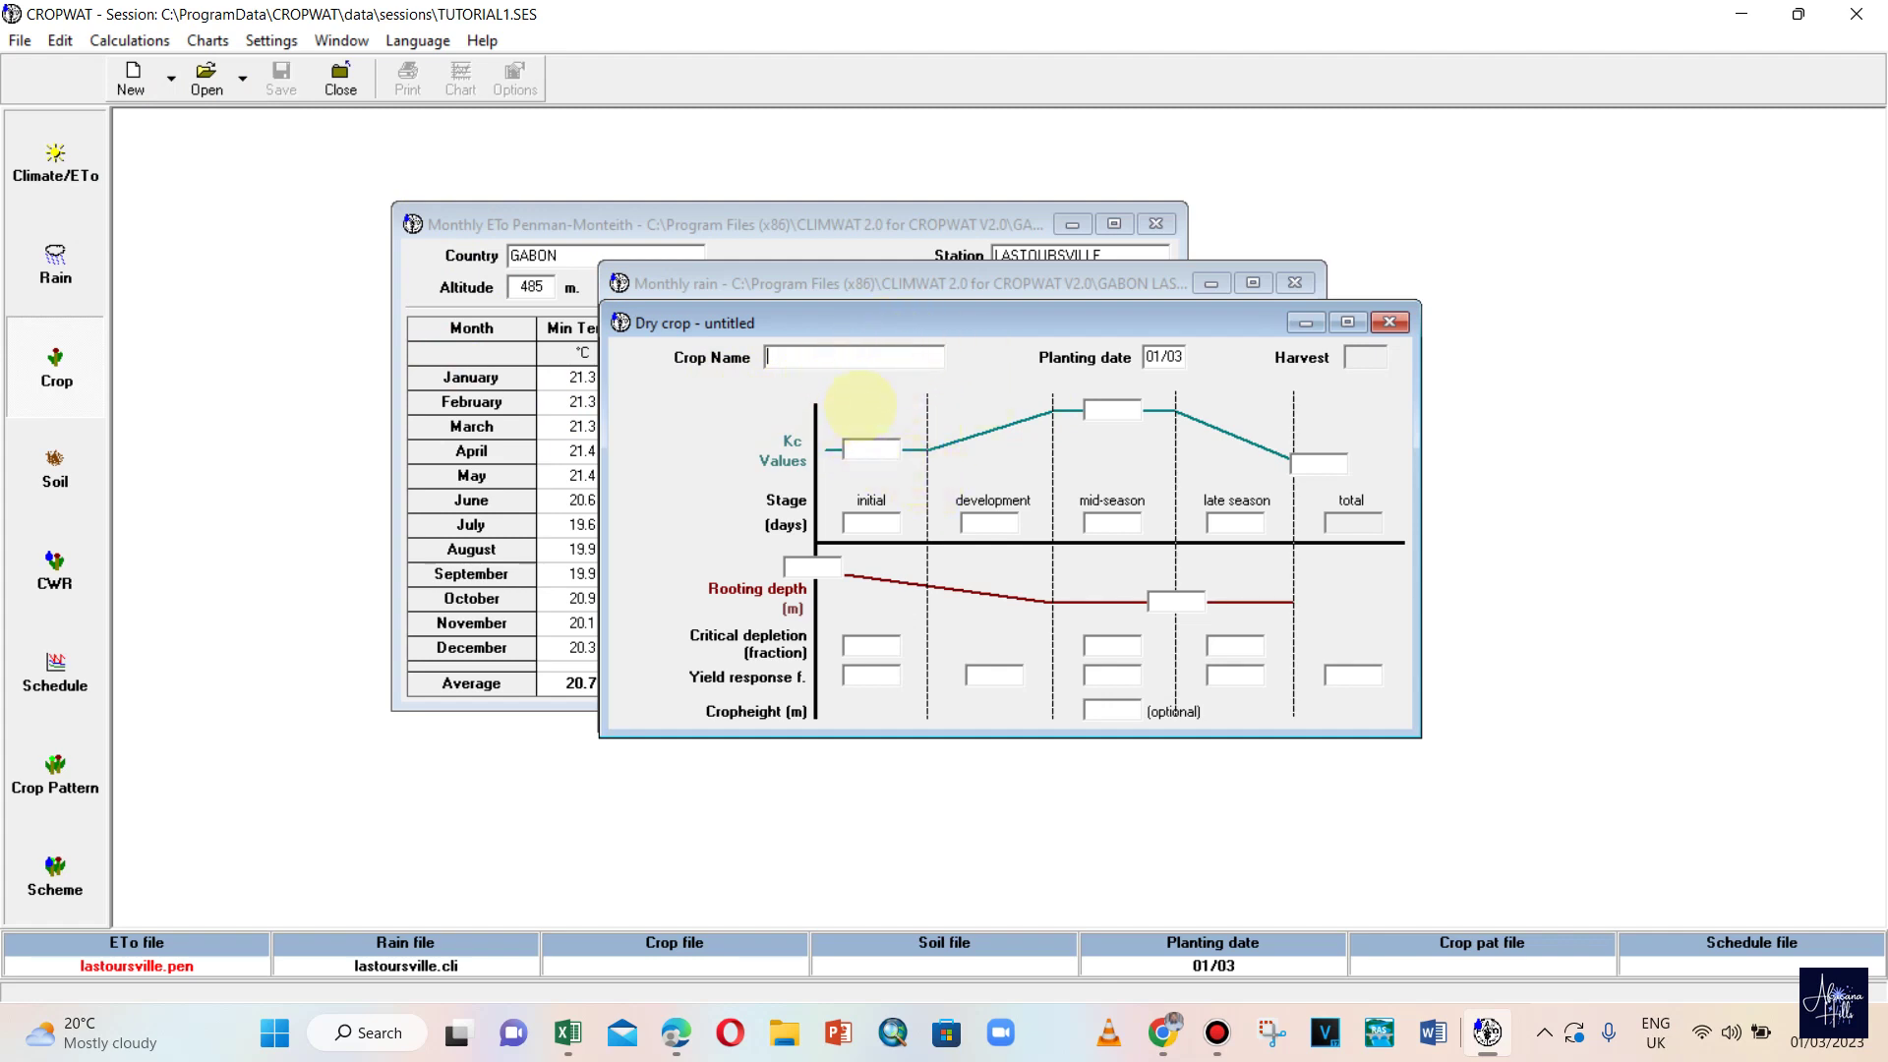
key(Caps_Lock)
key(Caps_Lock)
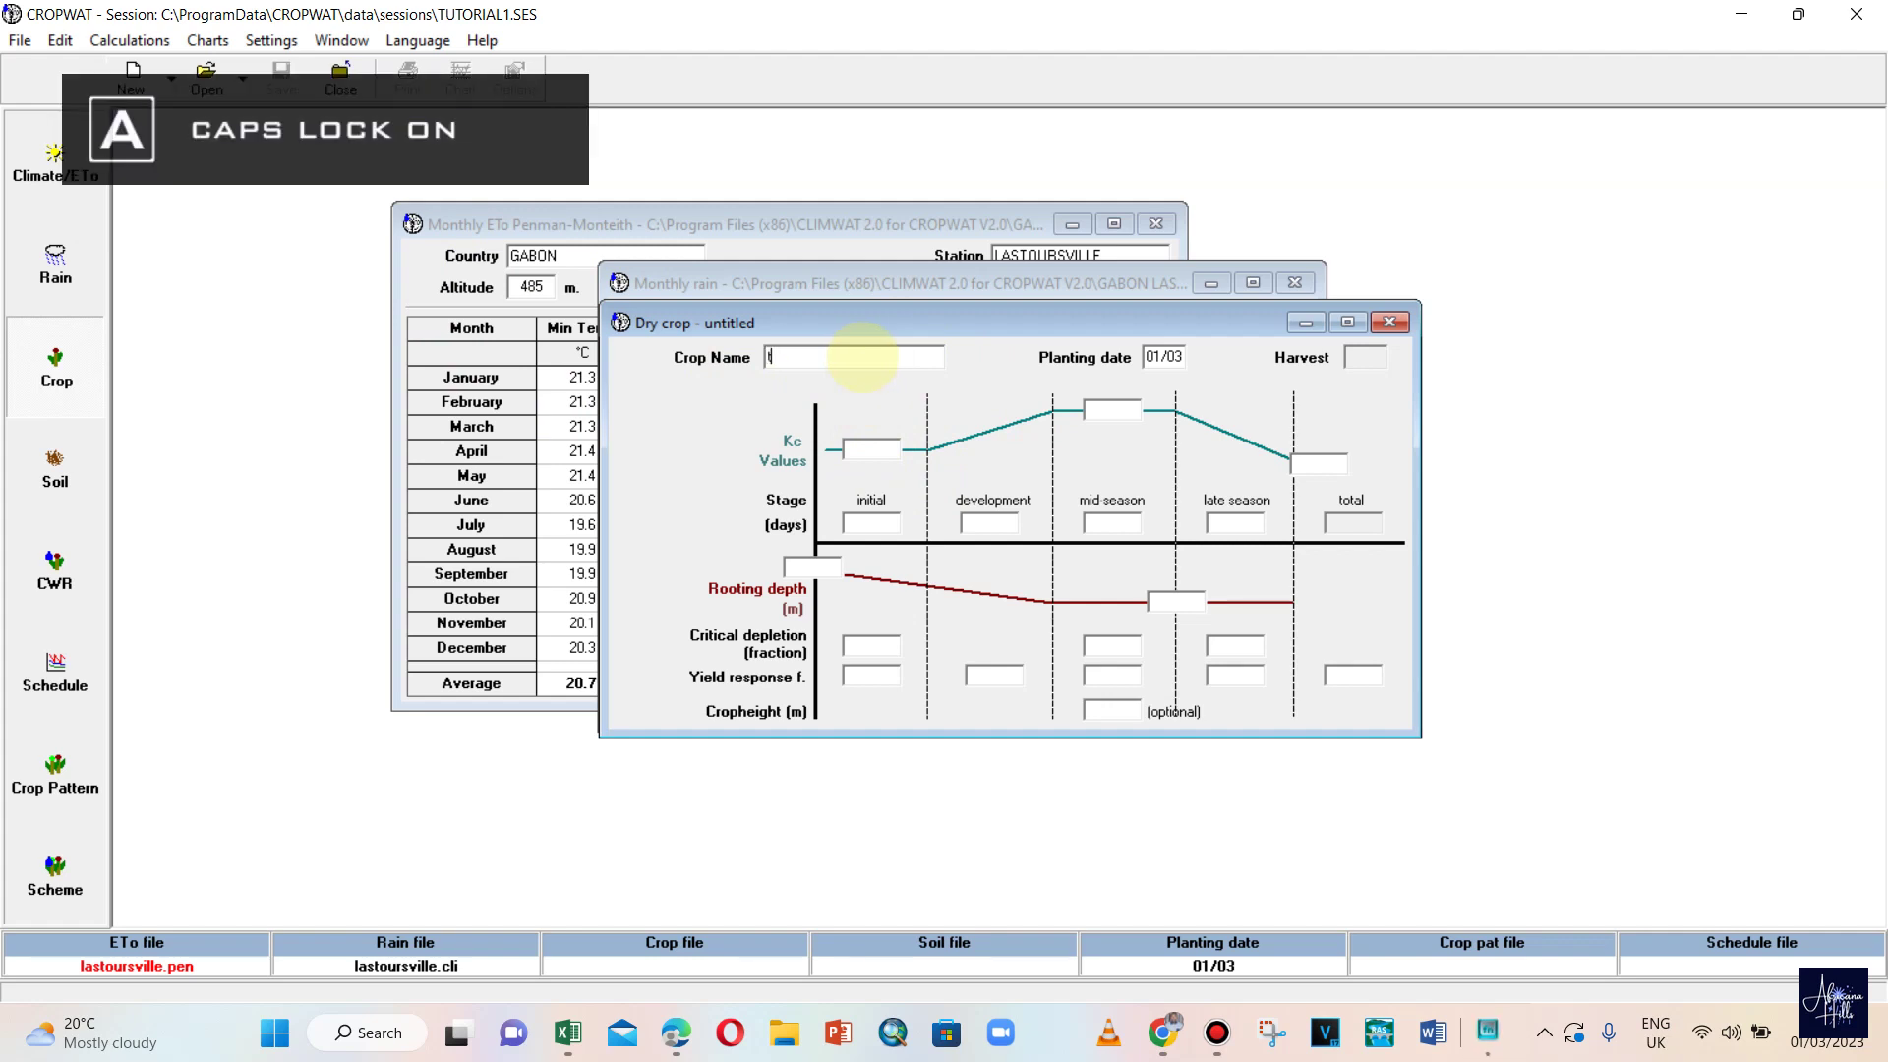
text(tOM)
key(BackSpace)
key(BackSpace)
key(BackSpace)
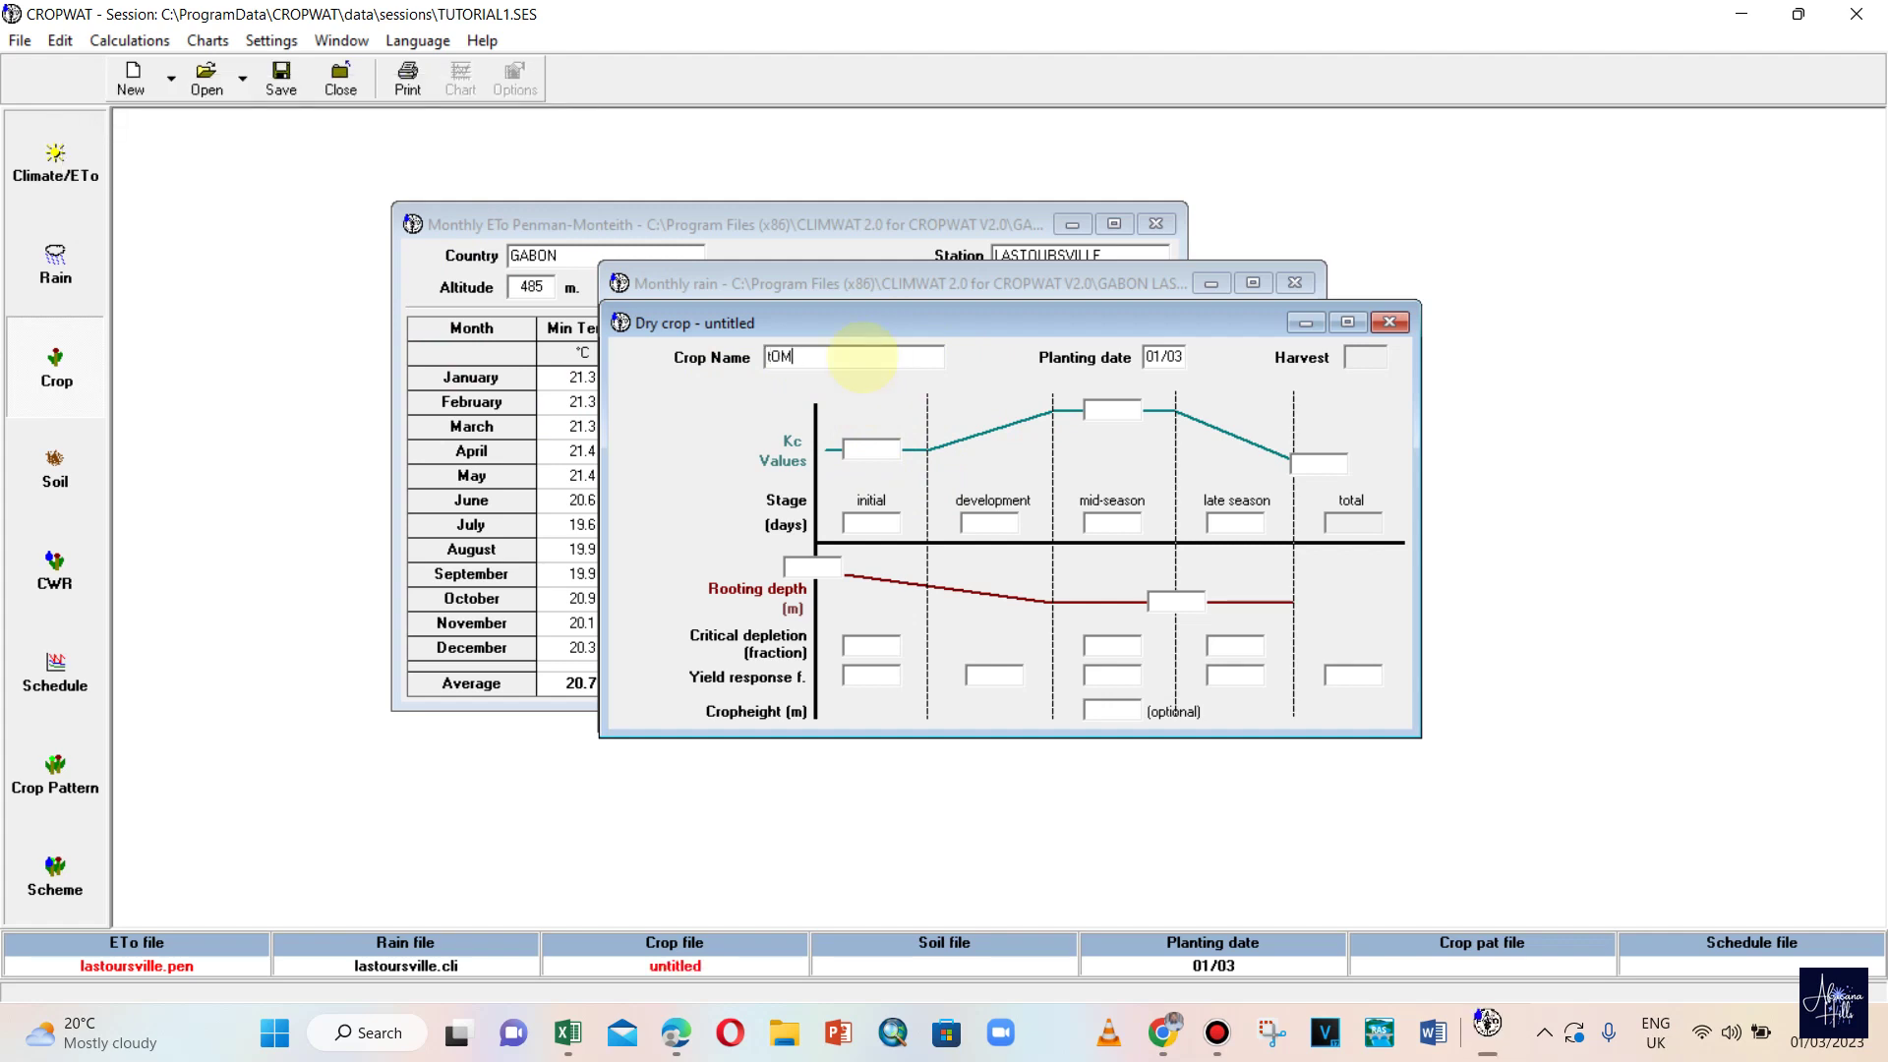
text(TOMATO)
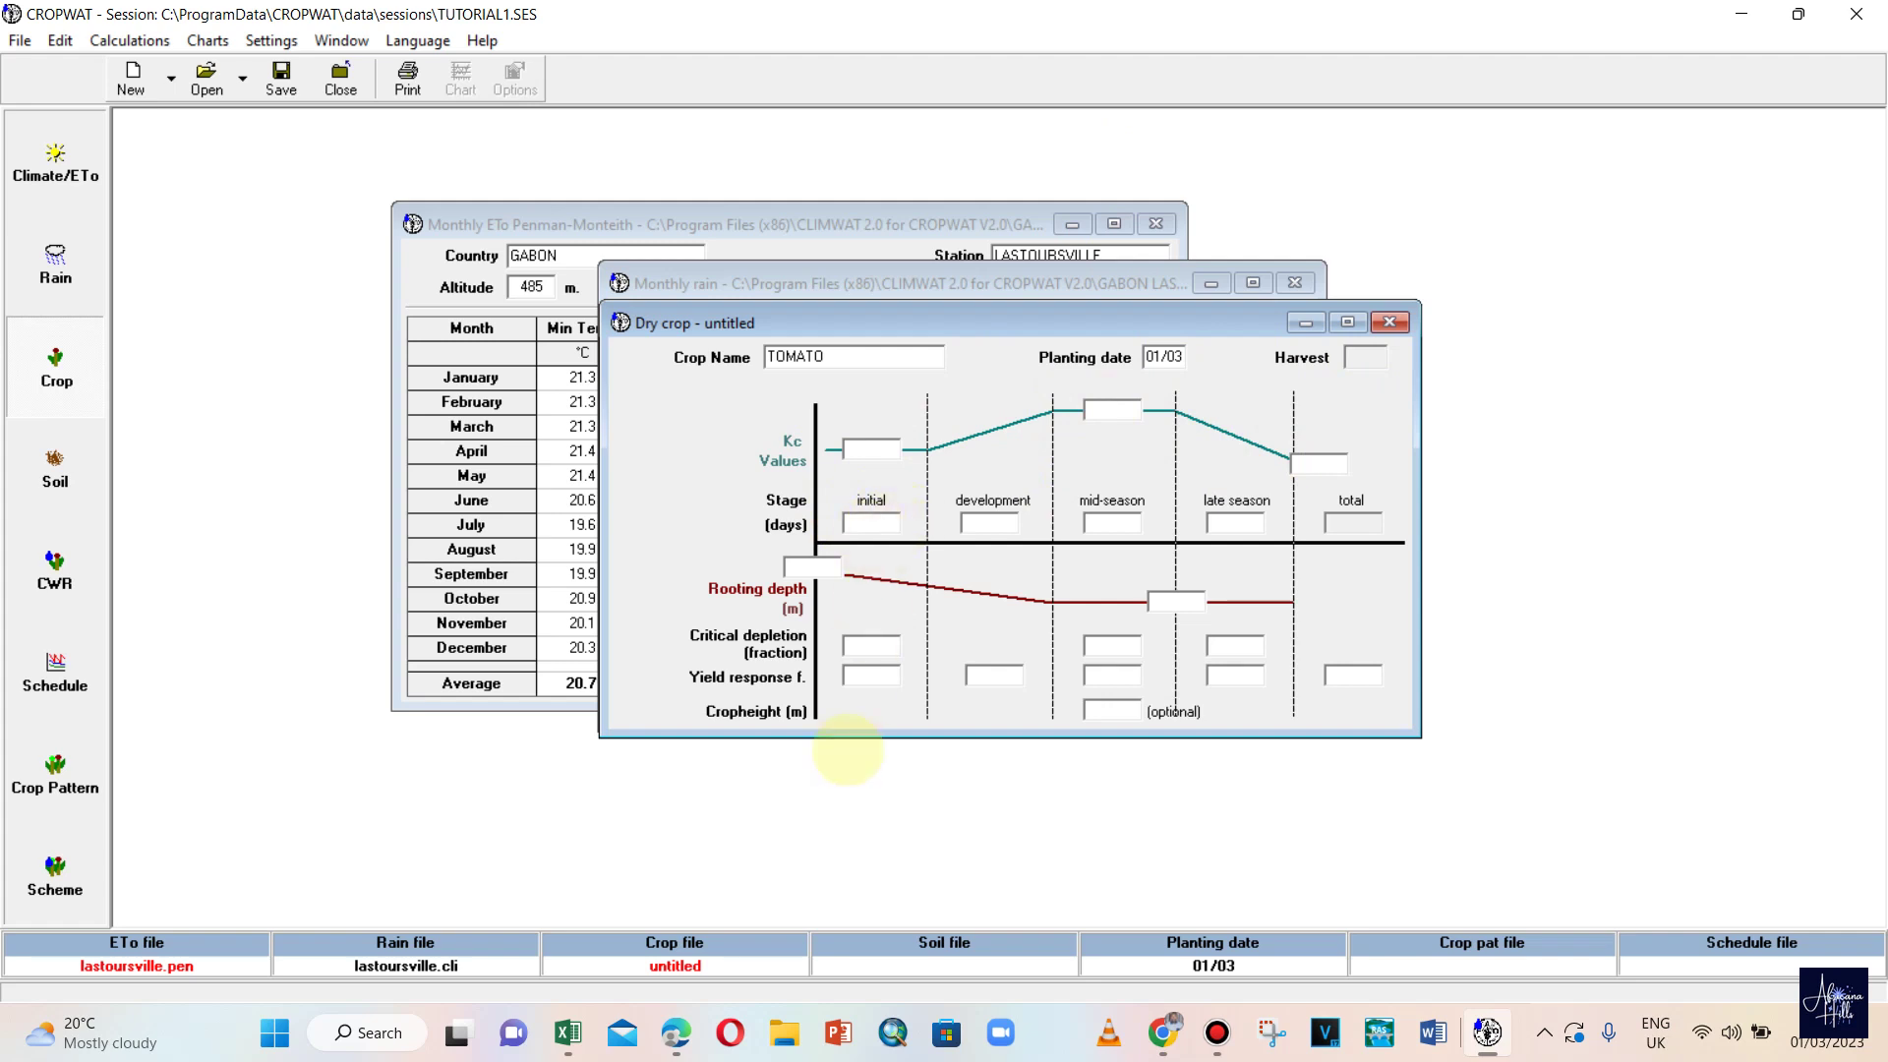
- Go through the stage length, rooting depth and crop height fields, and close the crop form without saving
click(865, 523)
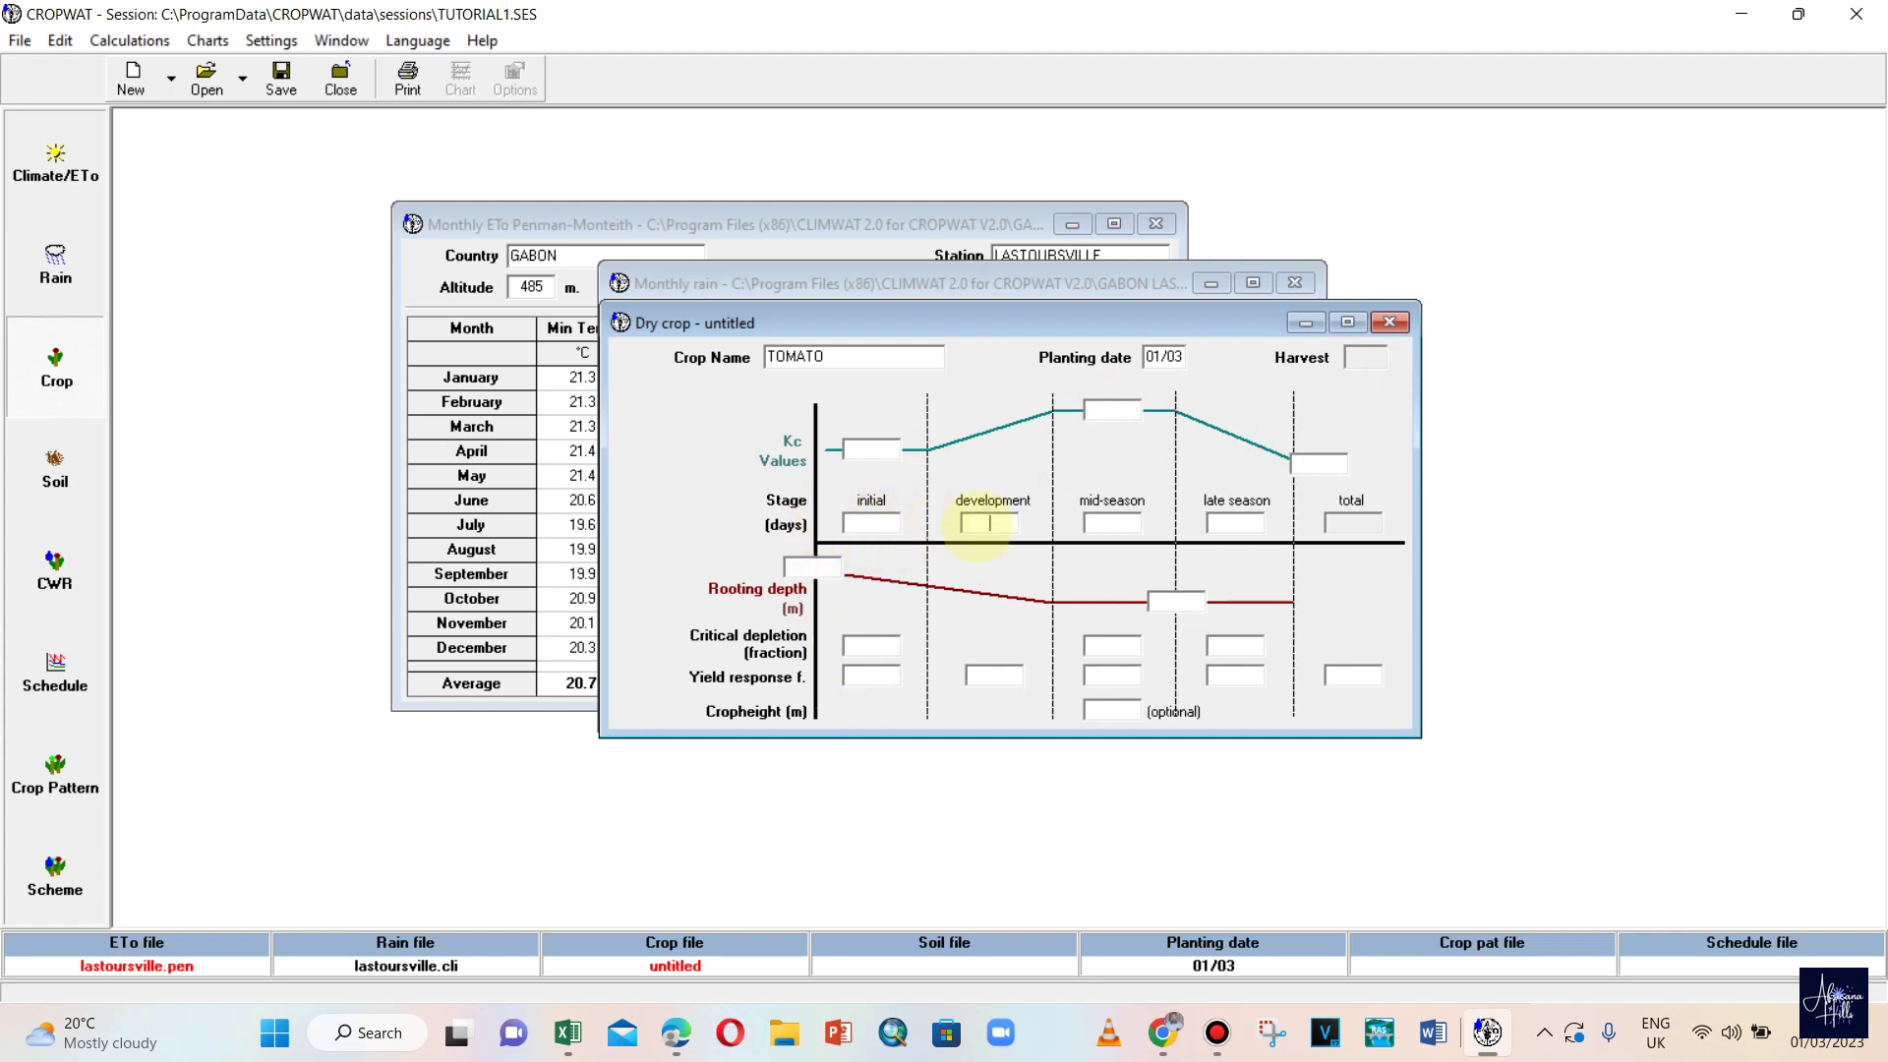
click(1112, 522)
click(1235, 522)
click(819, 570)
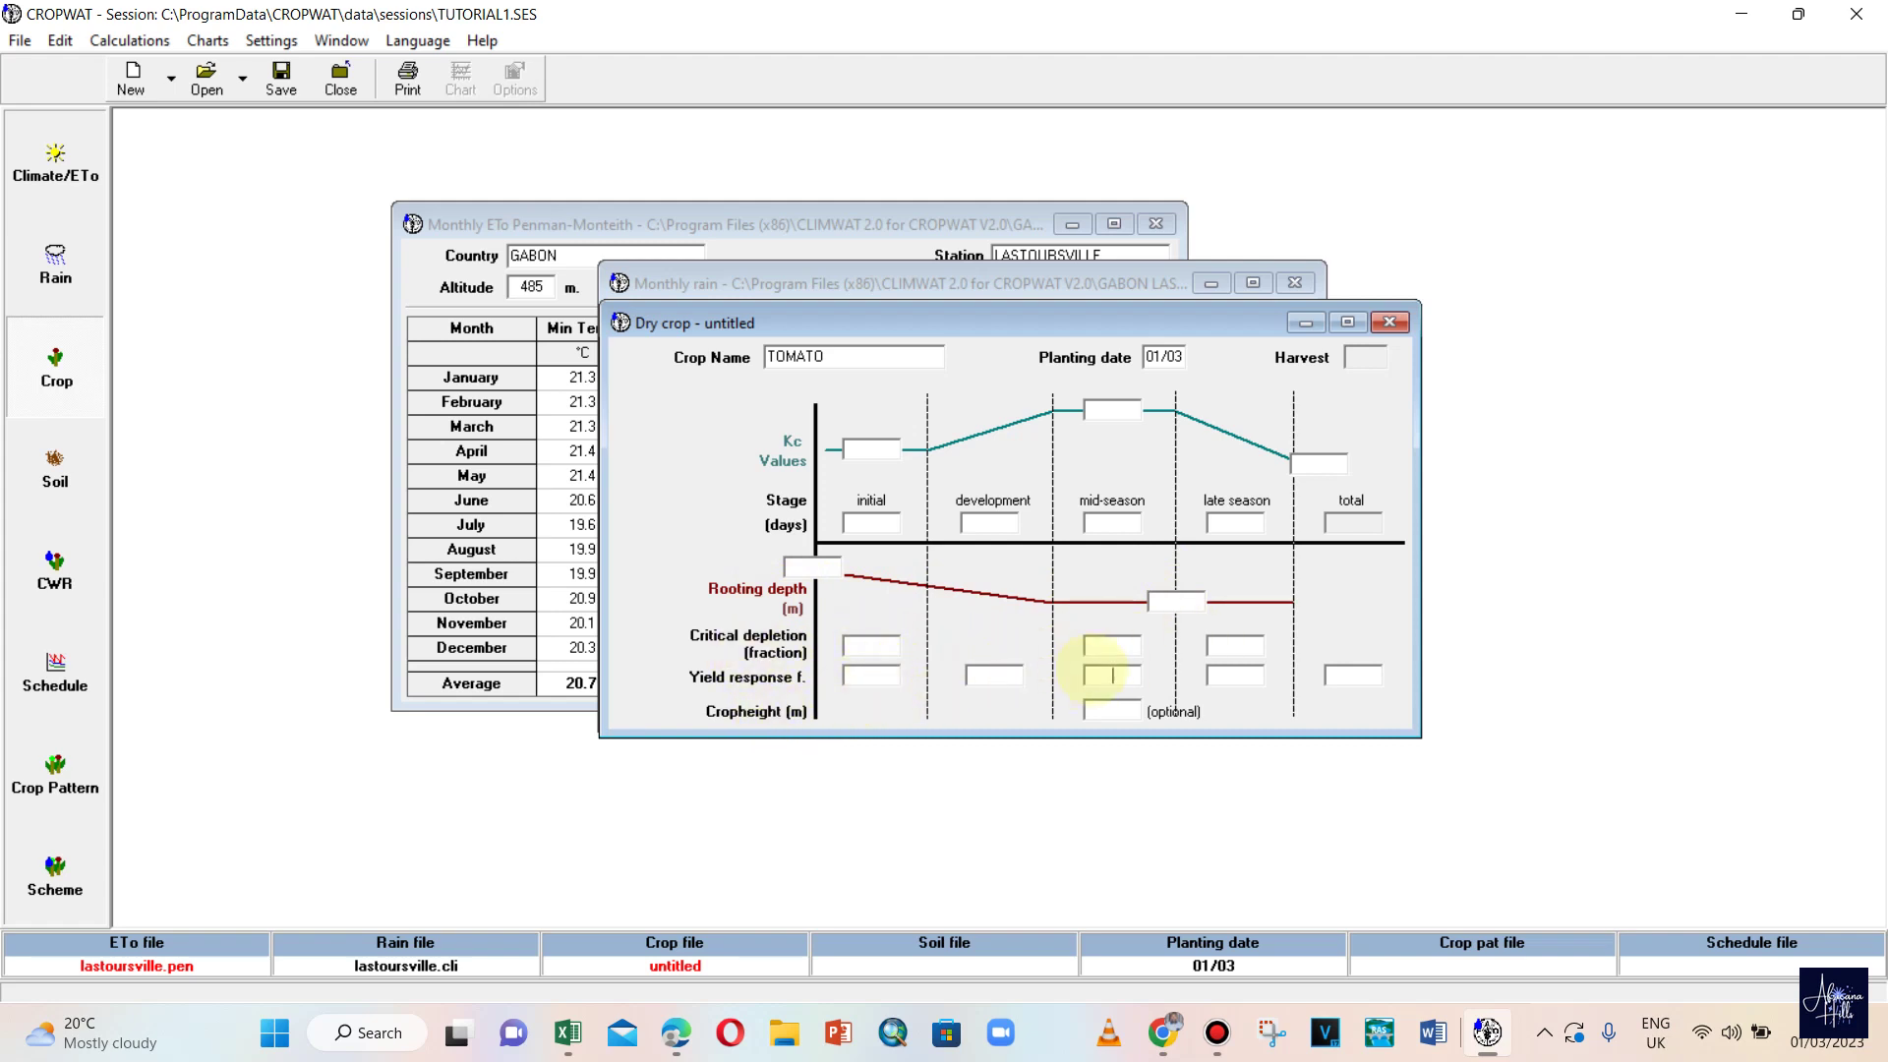
click(1113, 708)
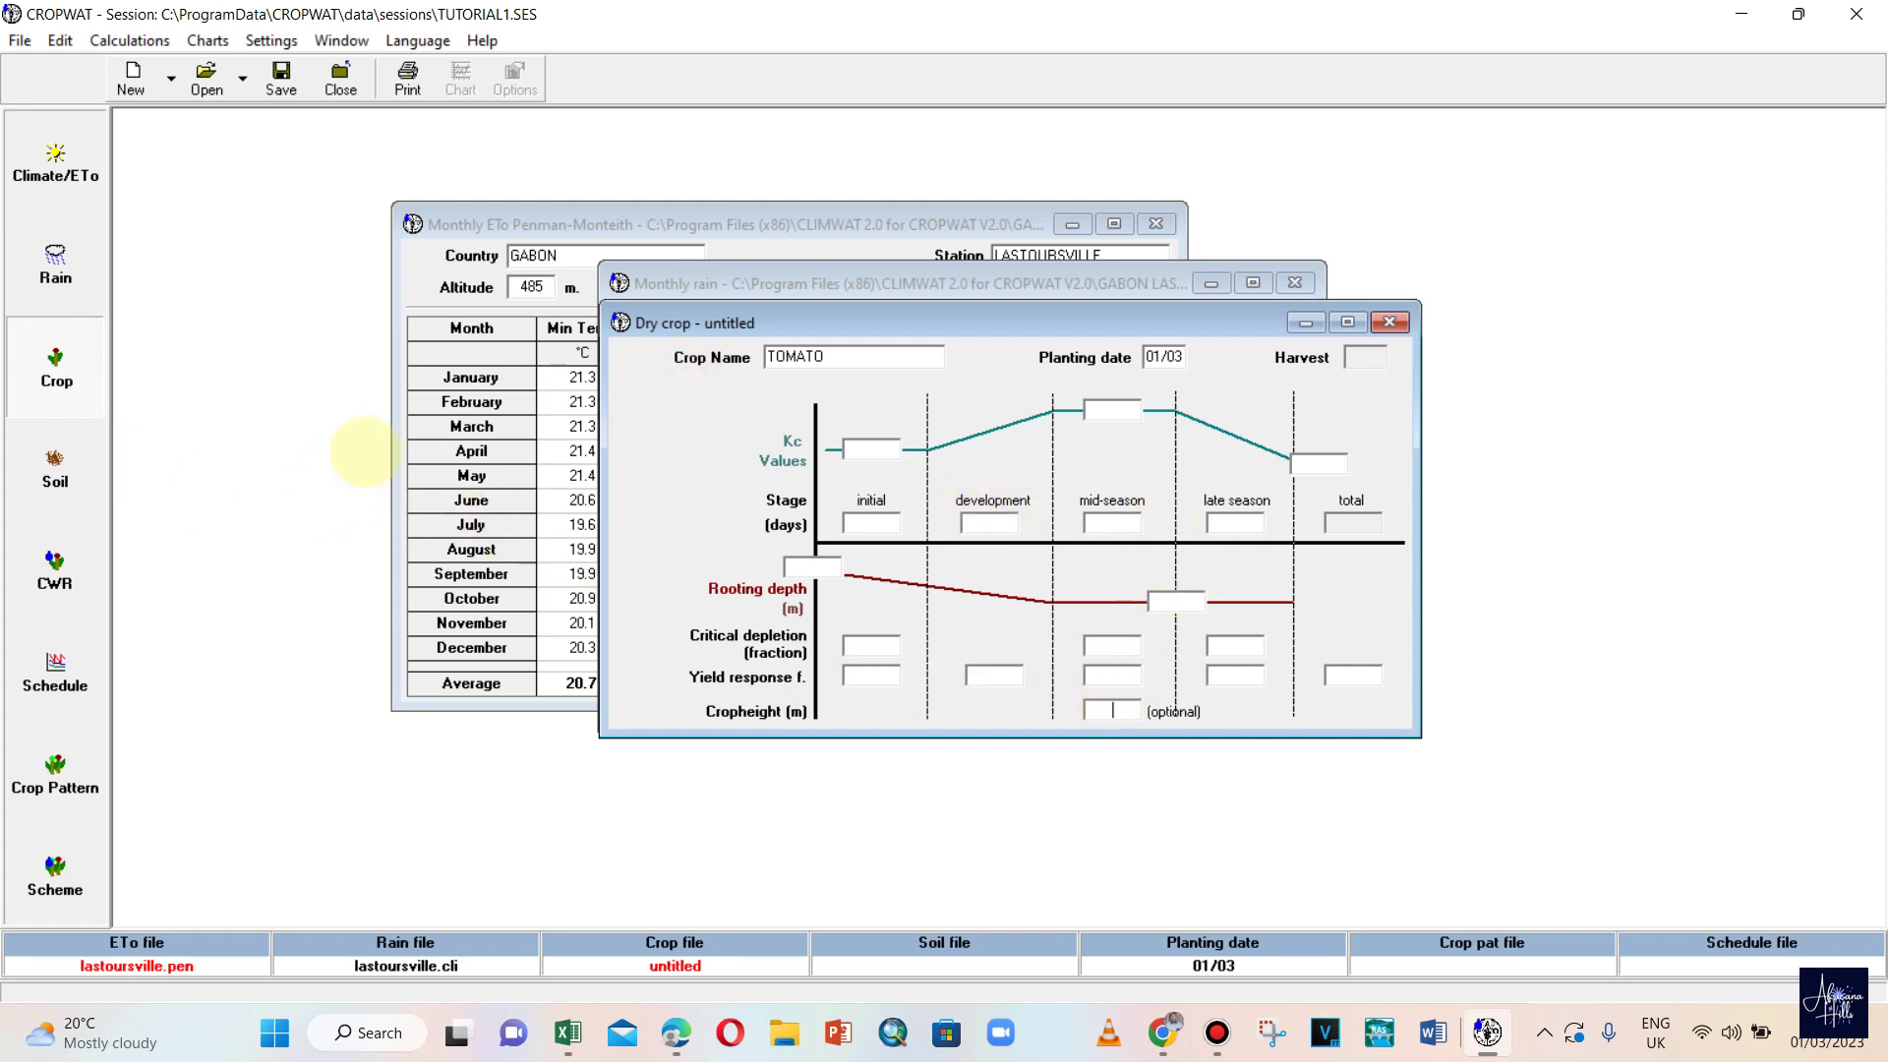
click(1388, 323)
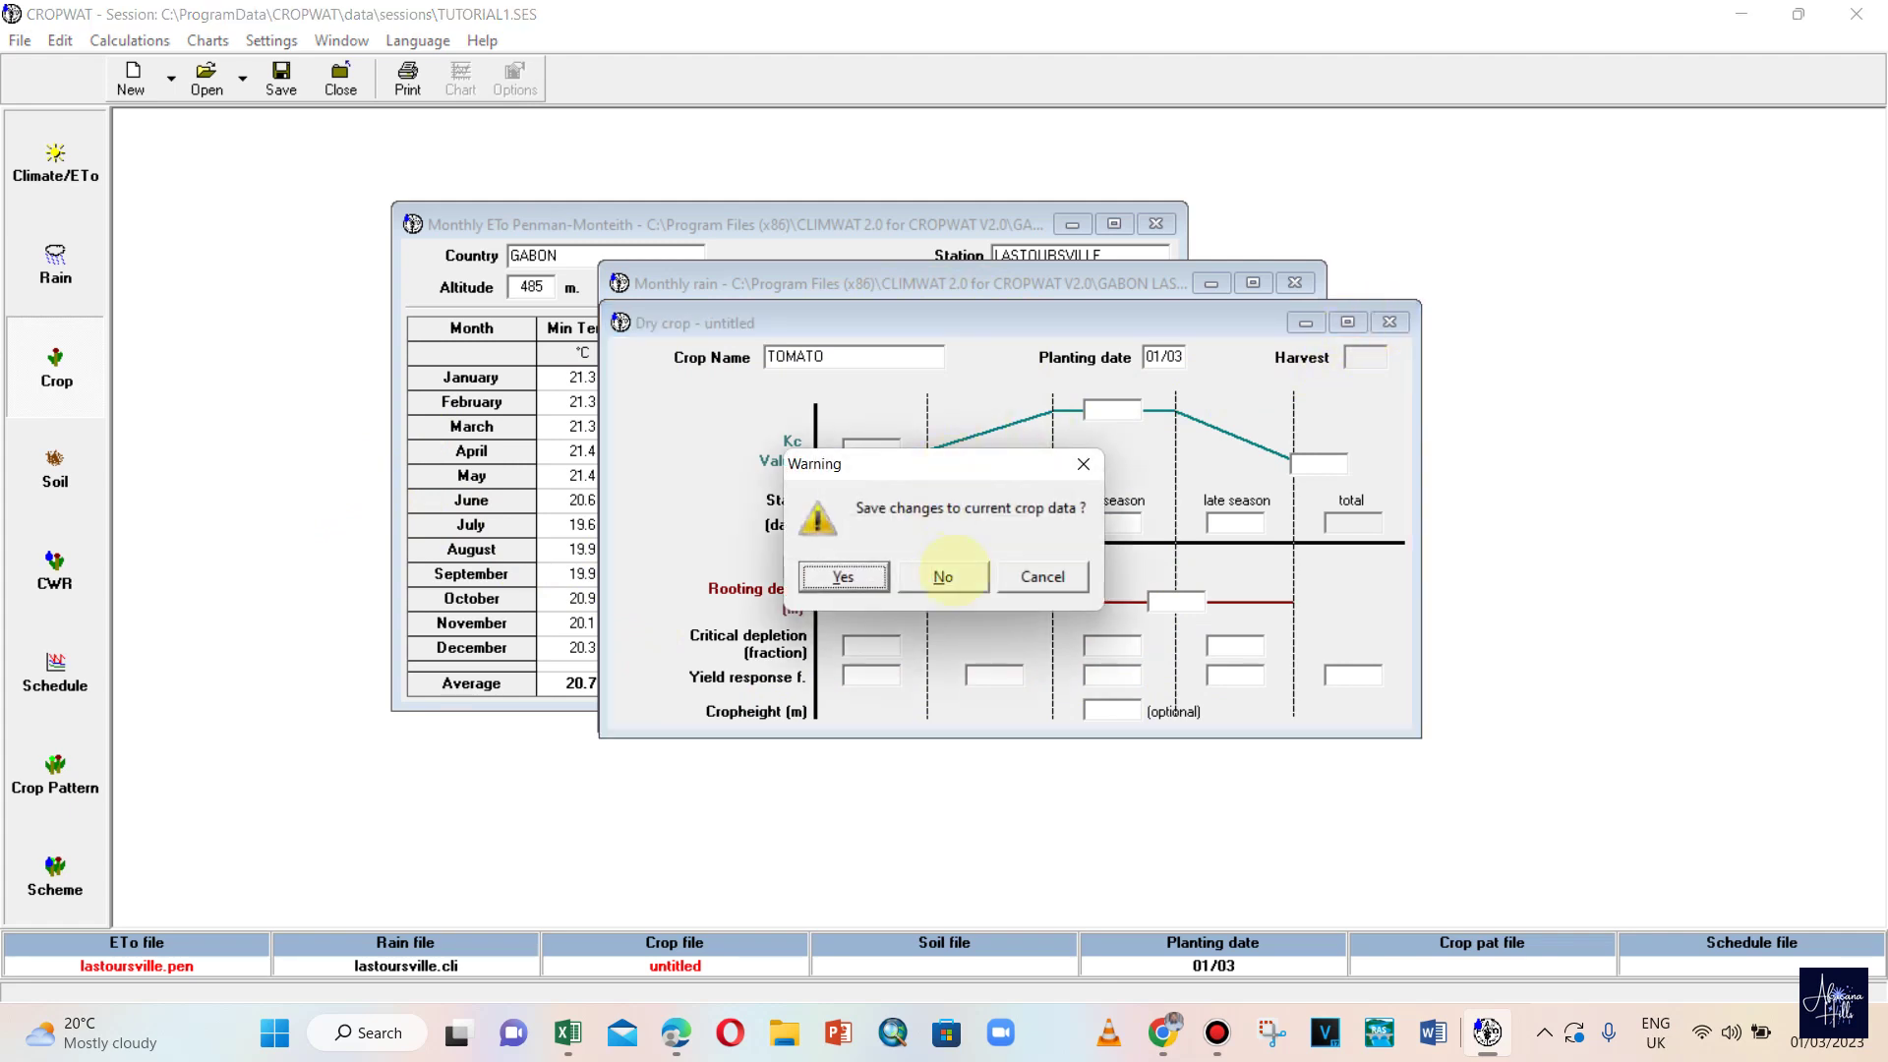
click(946, 568)
- Reopen a blank dry crop form and browse the crop files available in the FAO folder
click(55, 368)
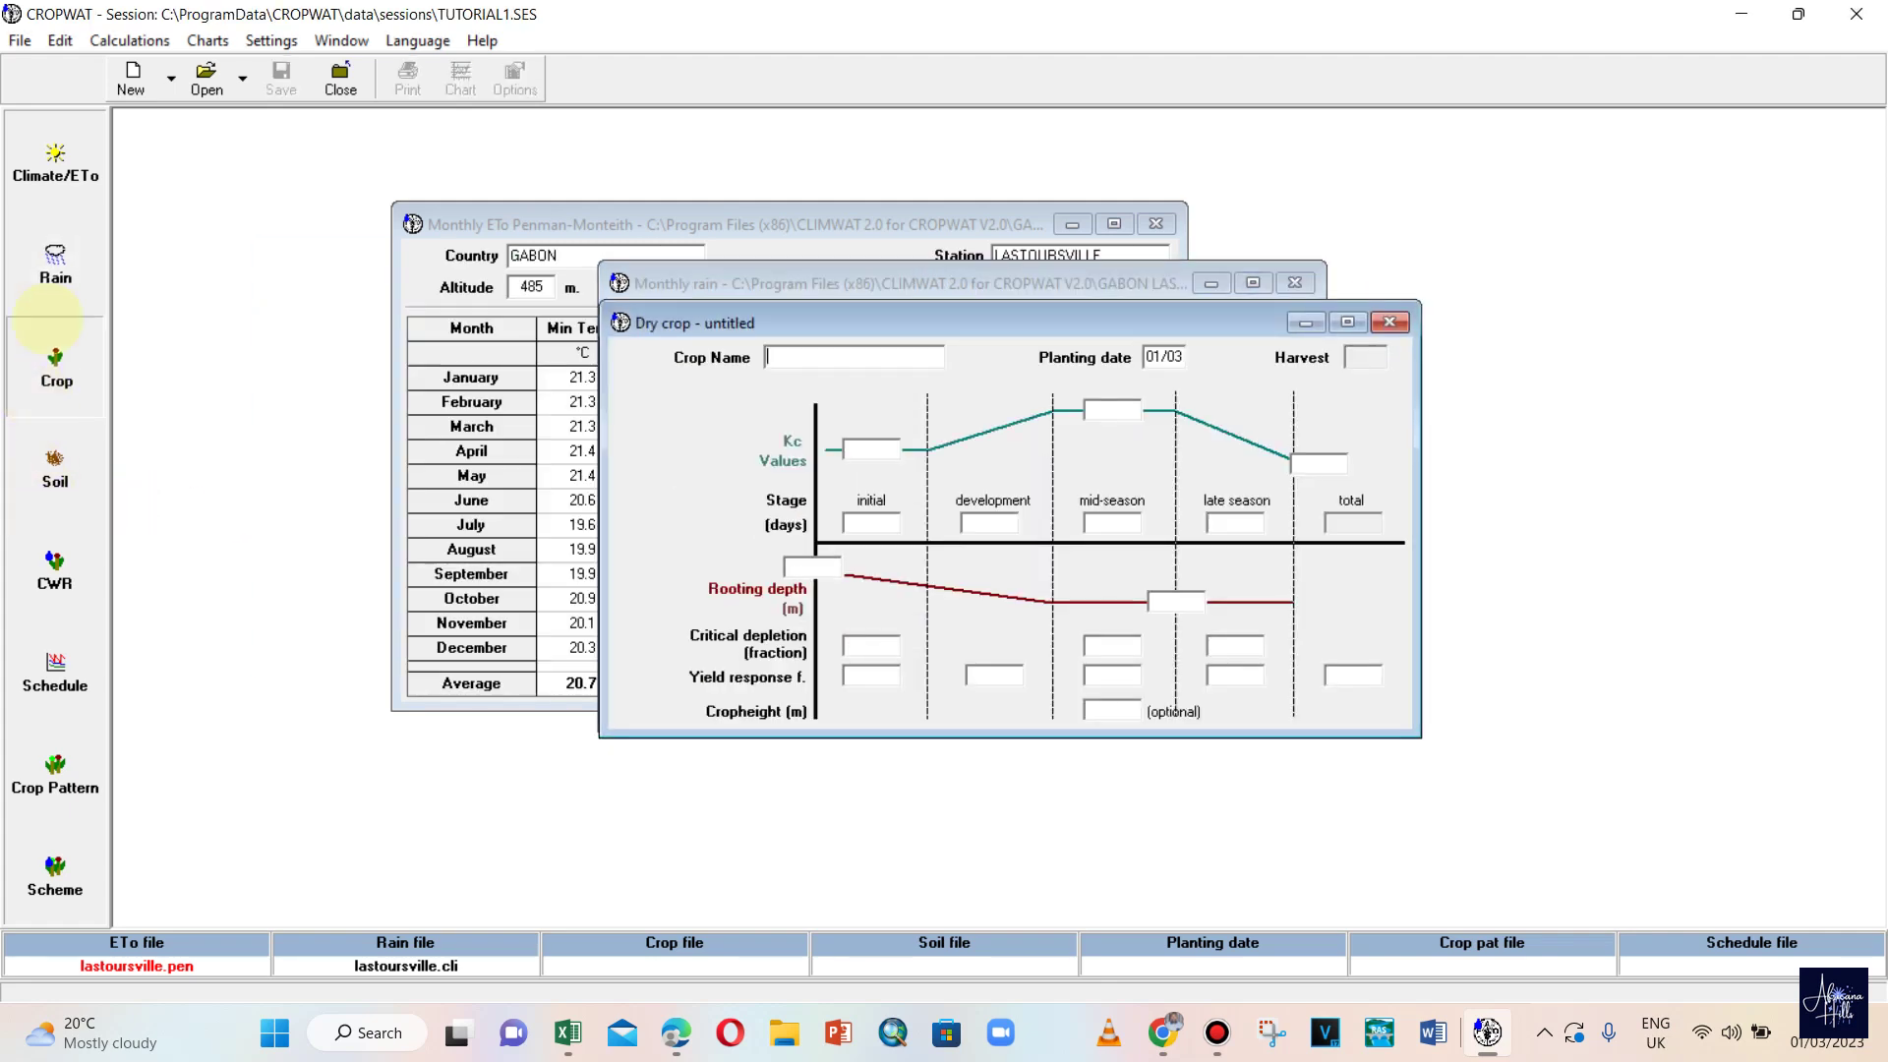
click(206, 77)
scroll(763, 383, down, 1)
scroll(758, 359, up, 1)
double_click(739, 359)
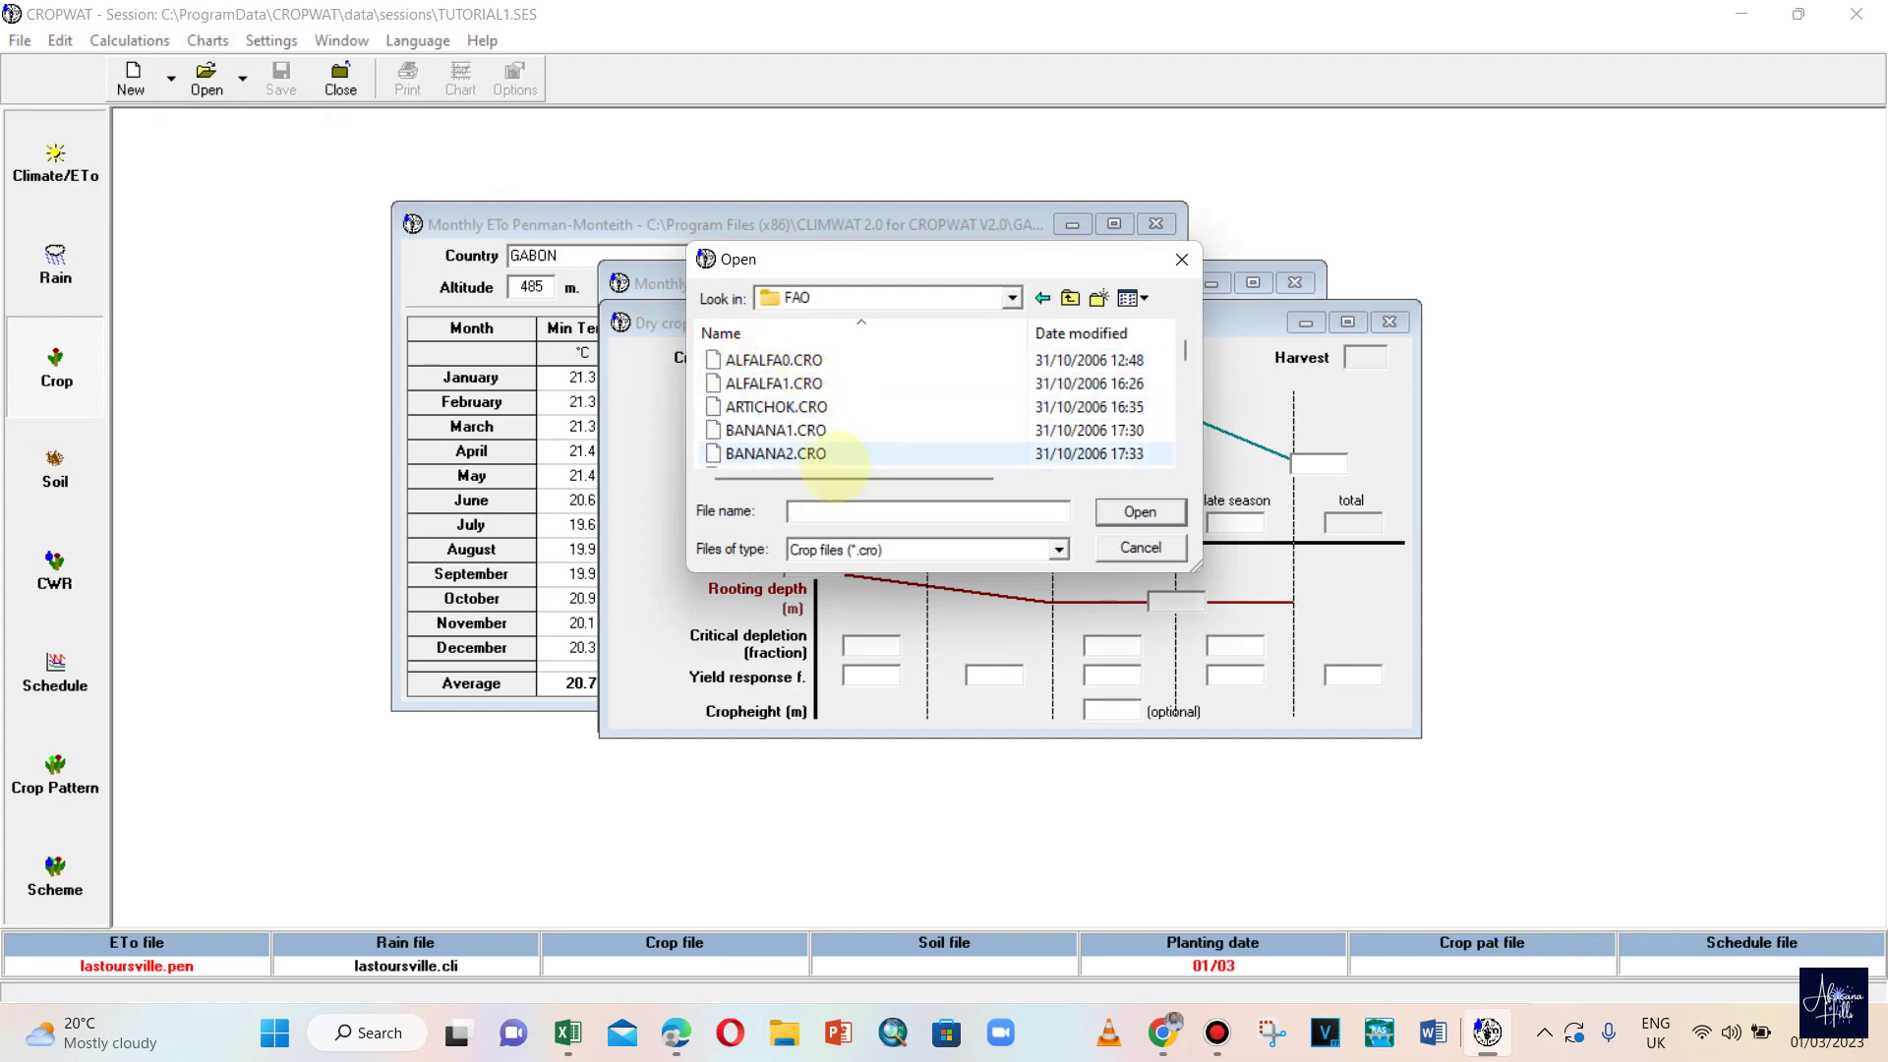
scroll(980, 340, down, 5)
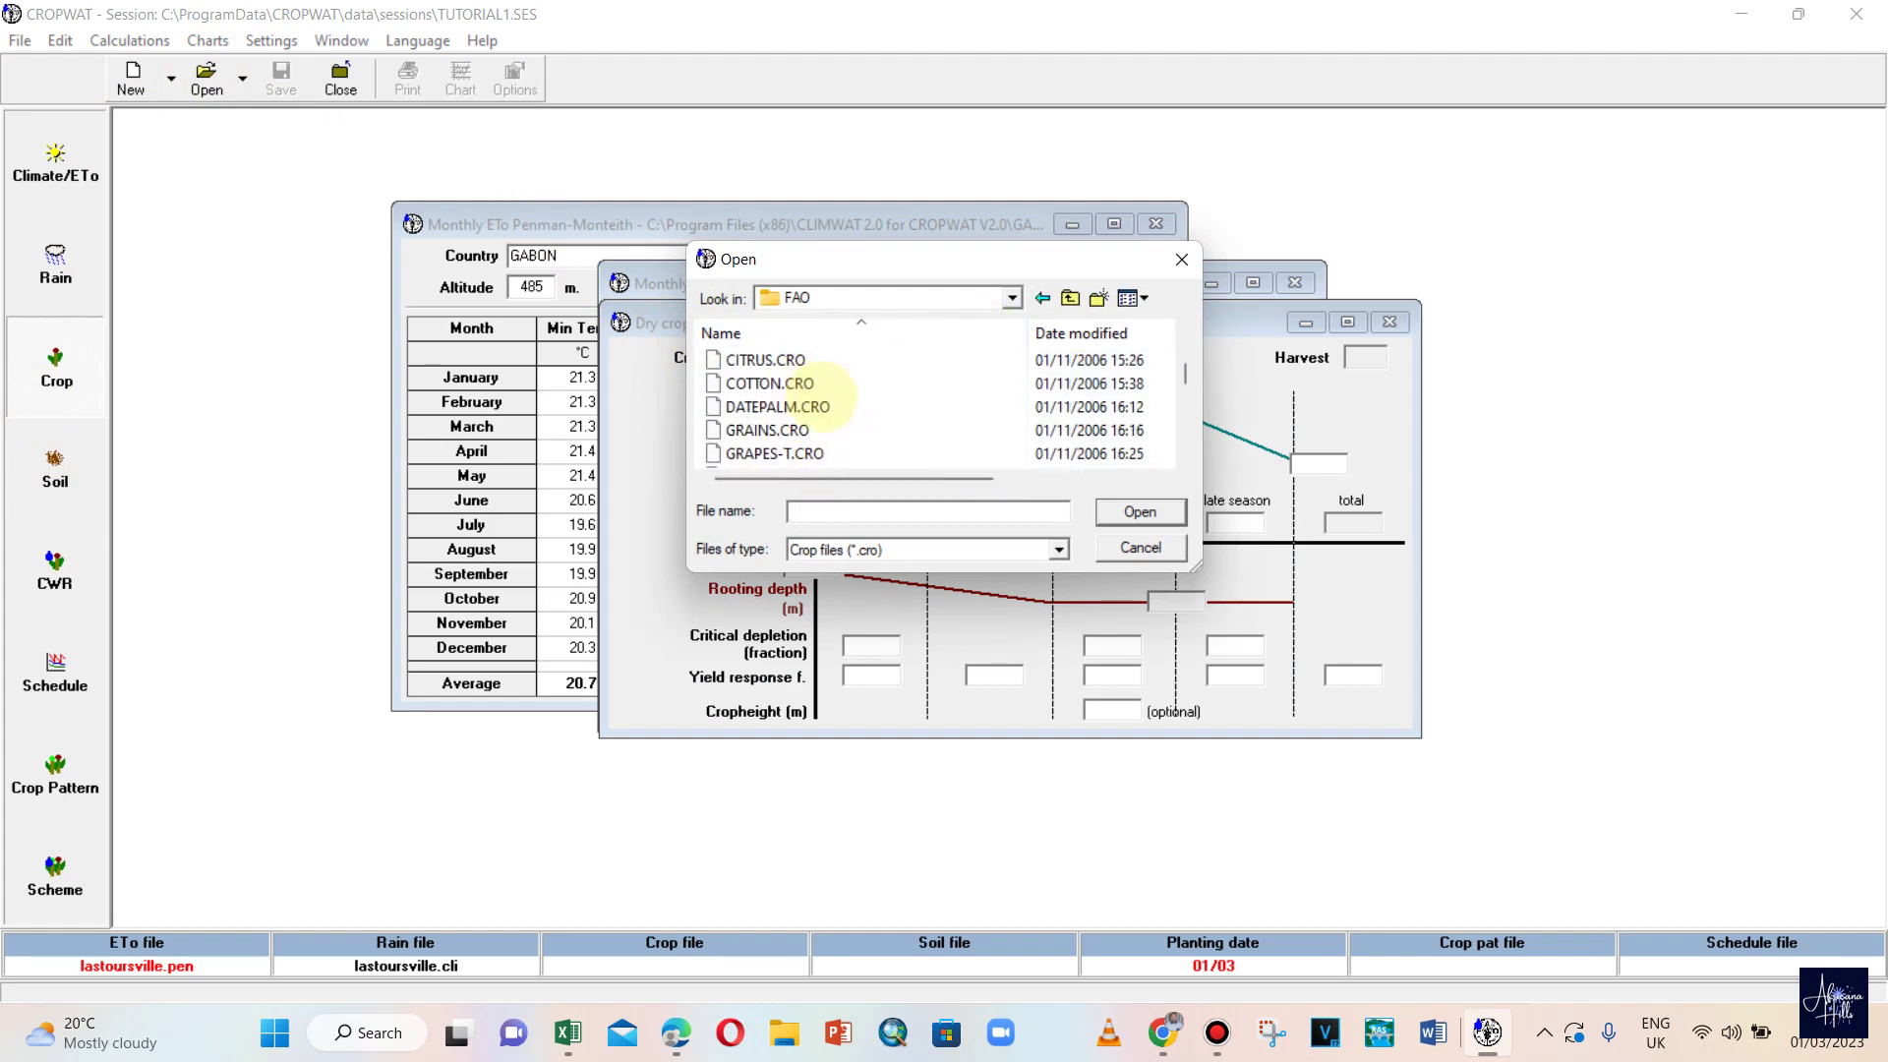
click(1182, 259)
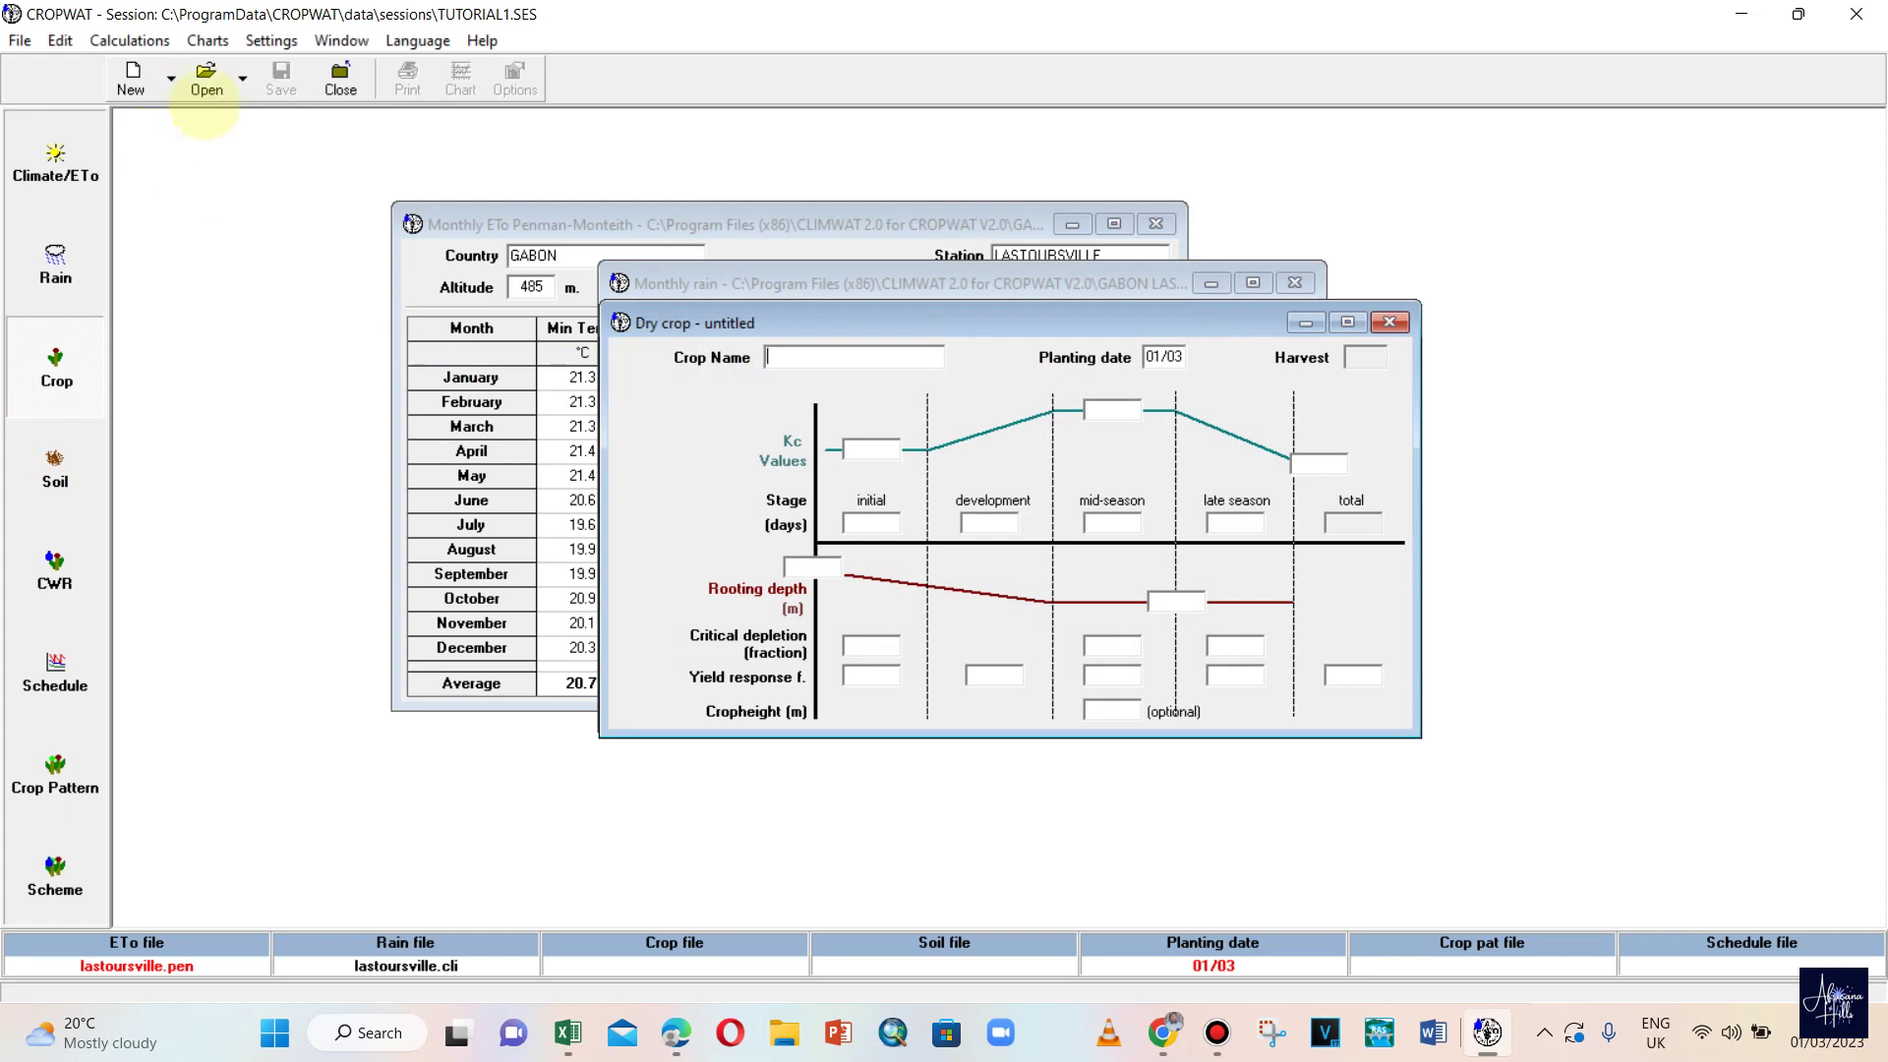
- Load the TOMATO.CRO crop file from the FAO crops folder into the dry crop form
click(204, 76)
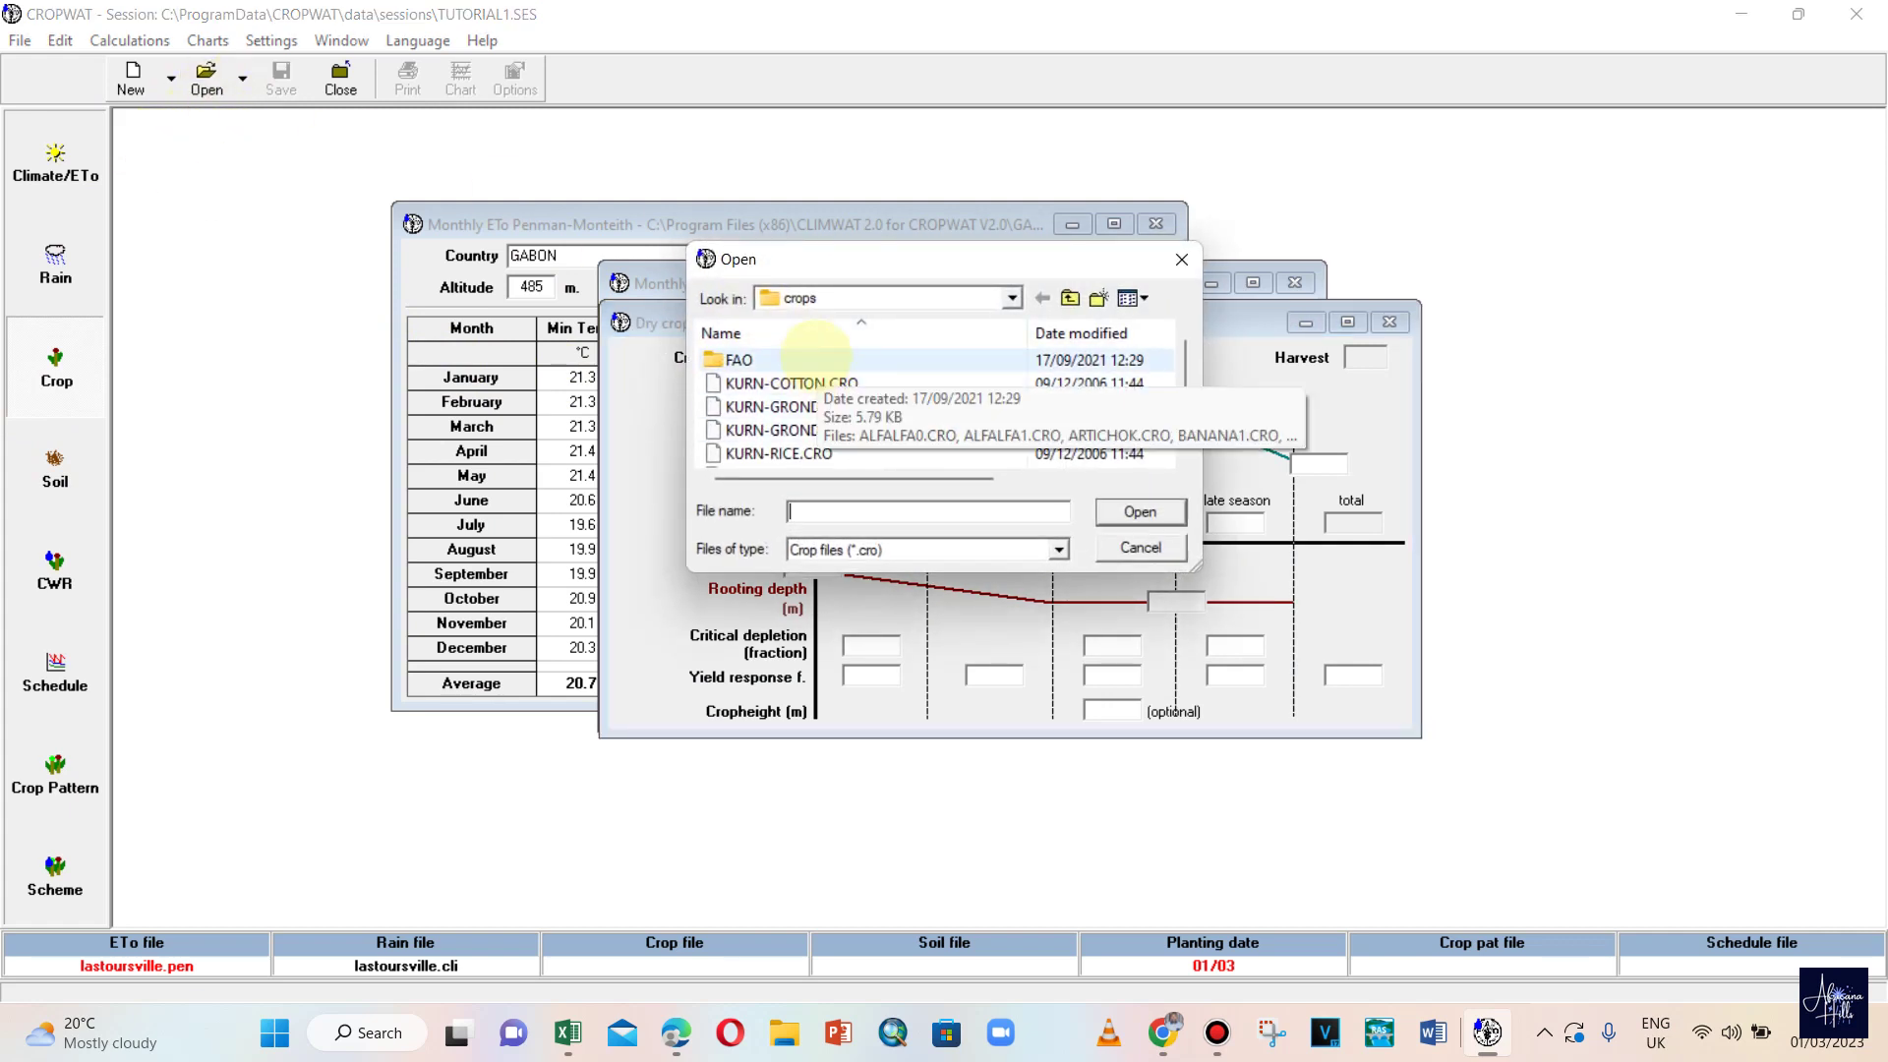
double_click(805, 359)
scroll(841, 398, down, 8)
scroll(841, 403, down, 3)
scroll(841, 404, up, 2)
scroll(841, 403, down, 1)
scroll(841, 404, up, 4)
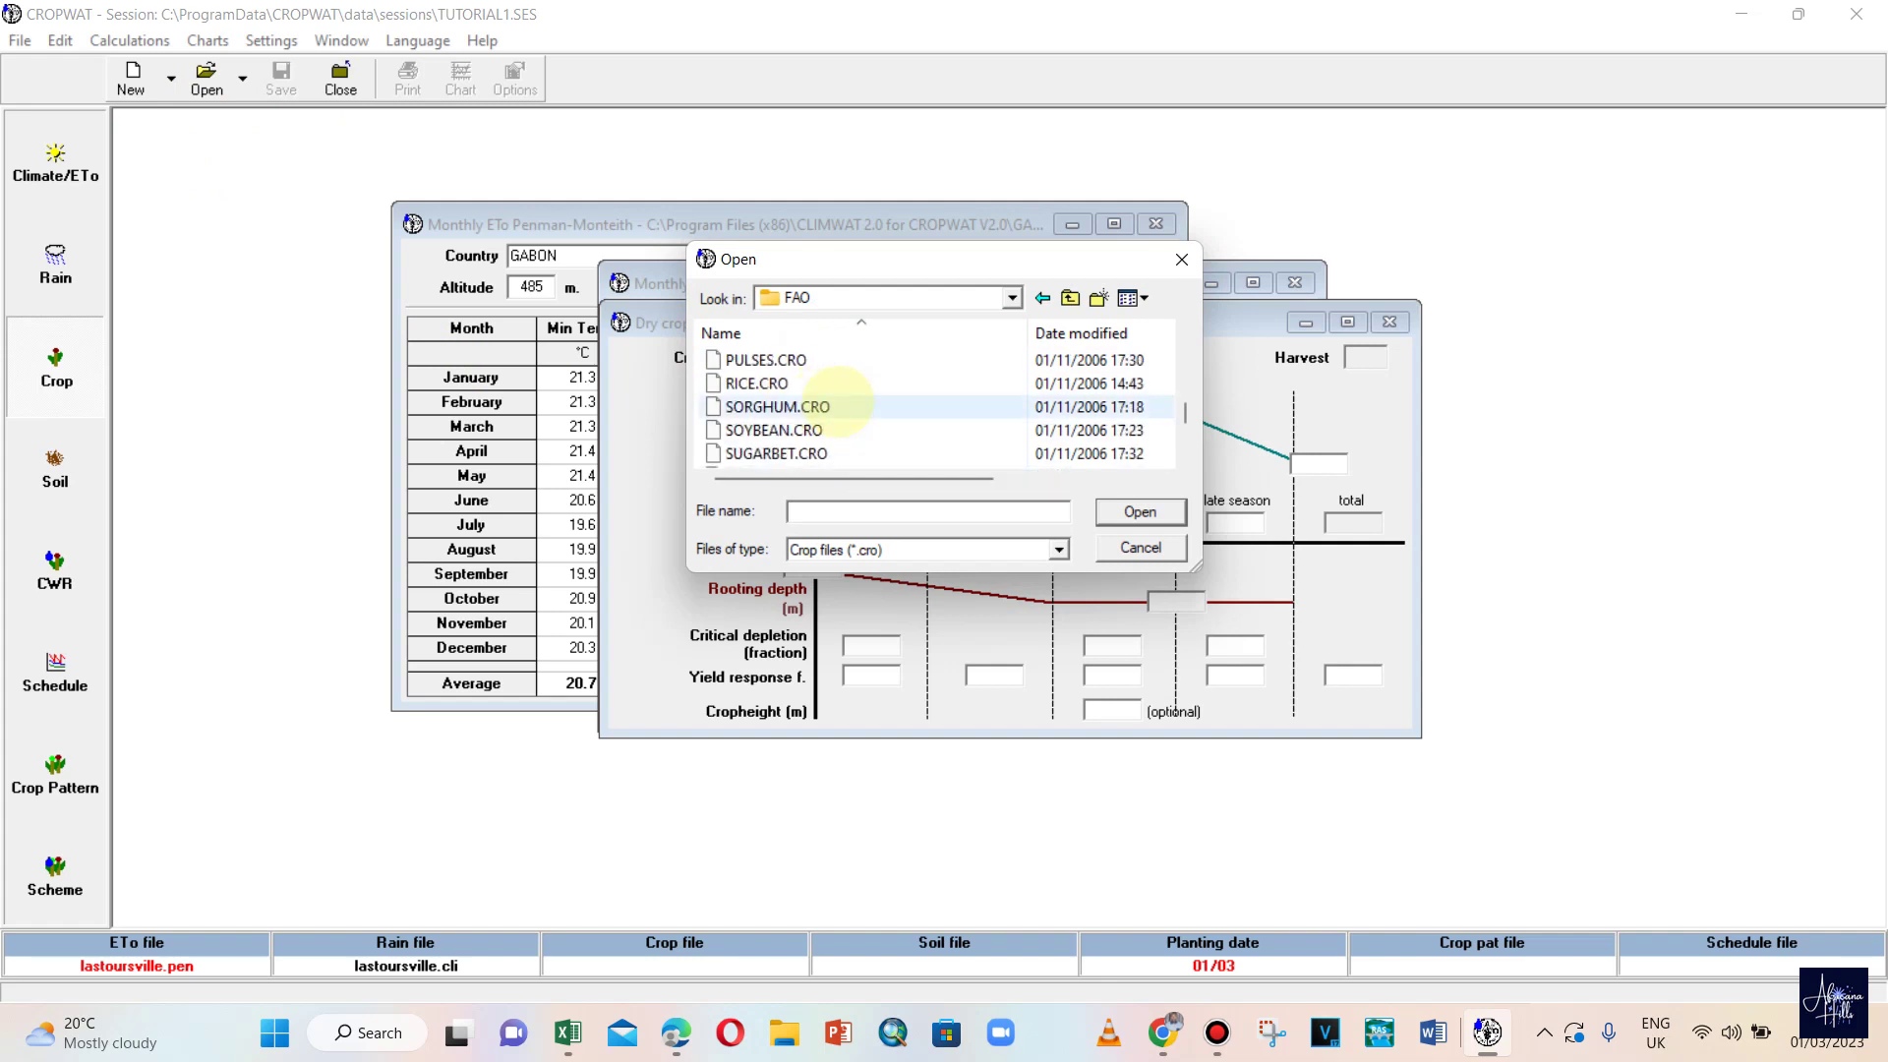
scroll(841, 403, up, 3)
scroll(841, 404, up, 2)
scroll(841, 403, down, 8)
scroll(841, 403, down, 2)
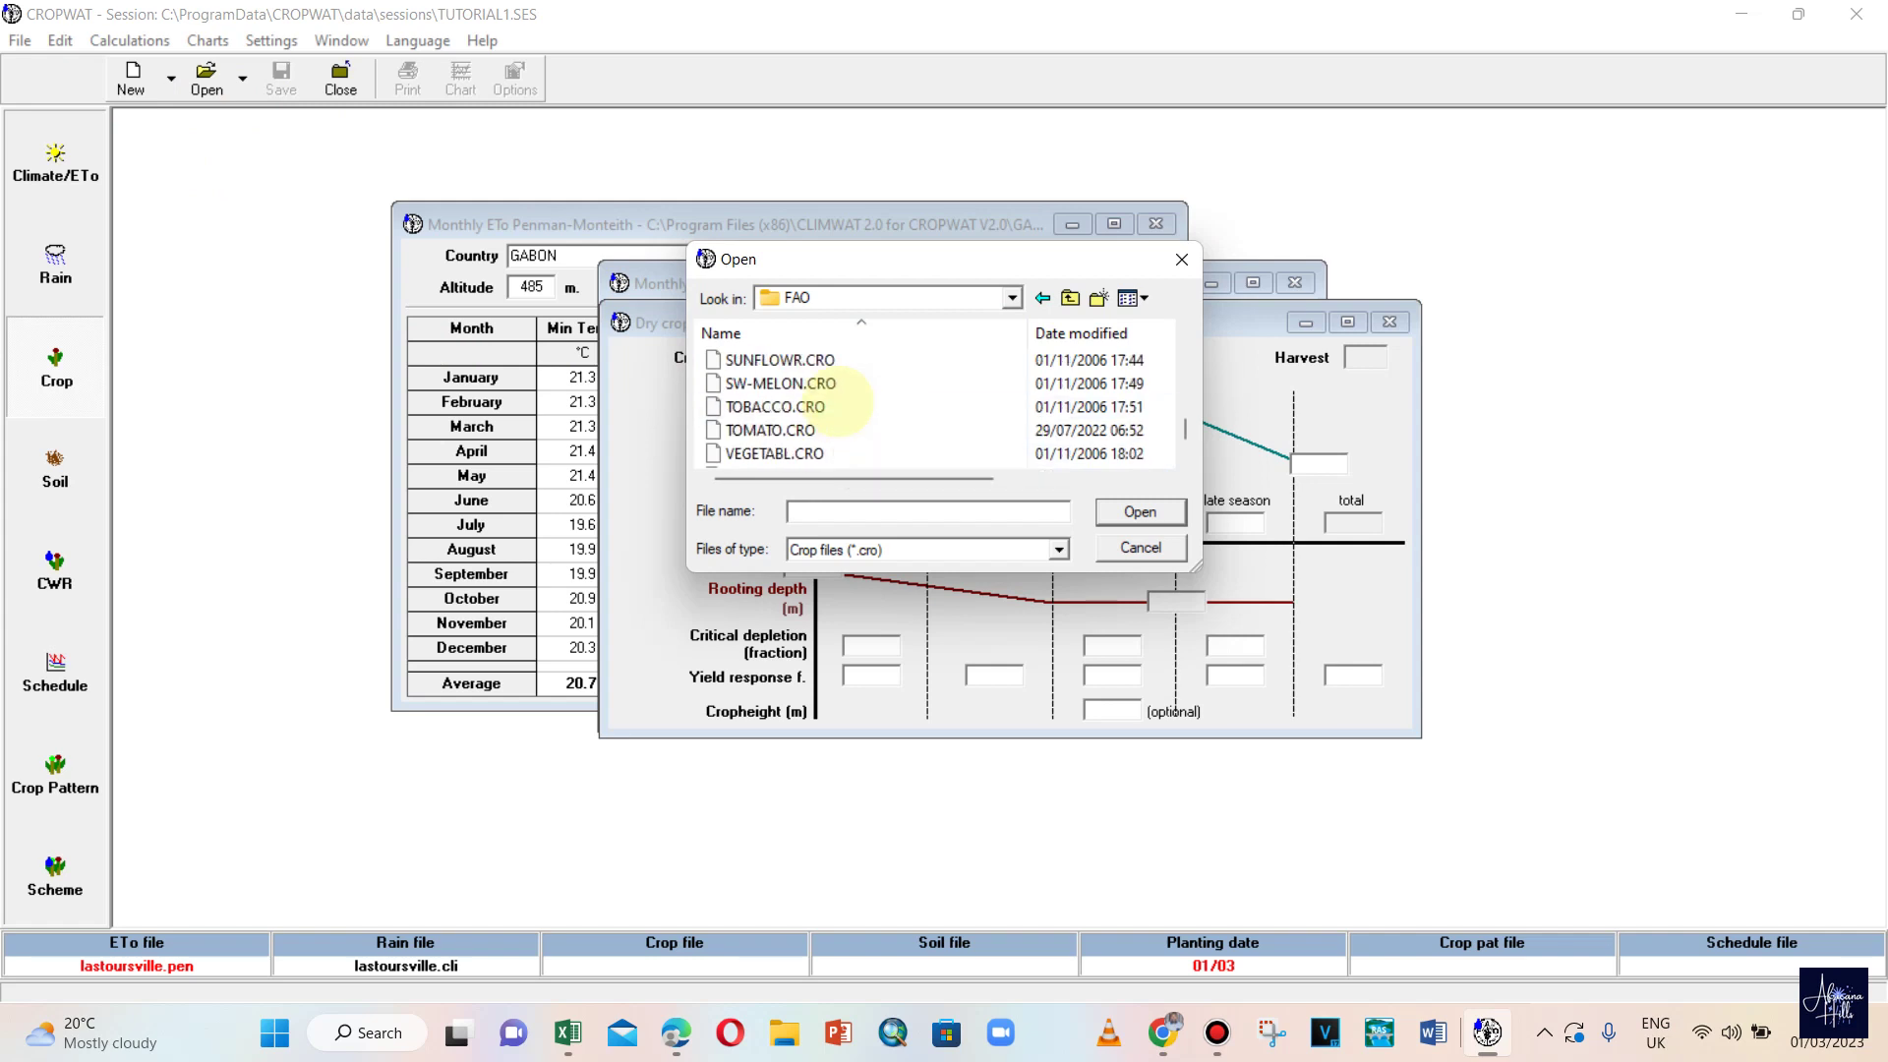
double_click(782, 430)
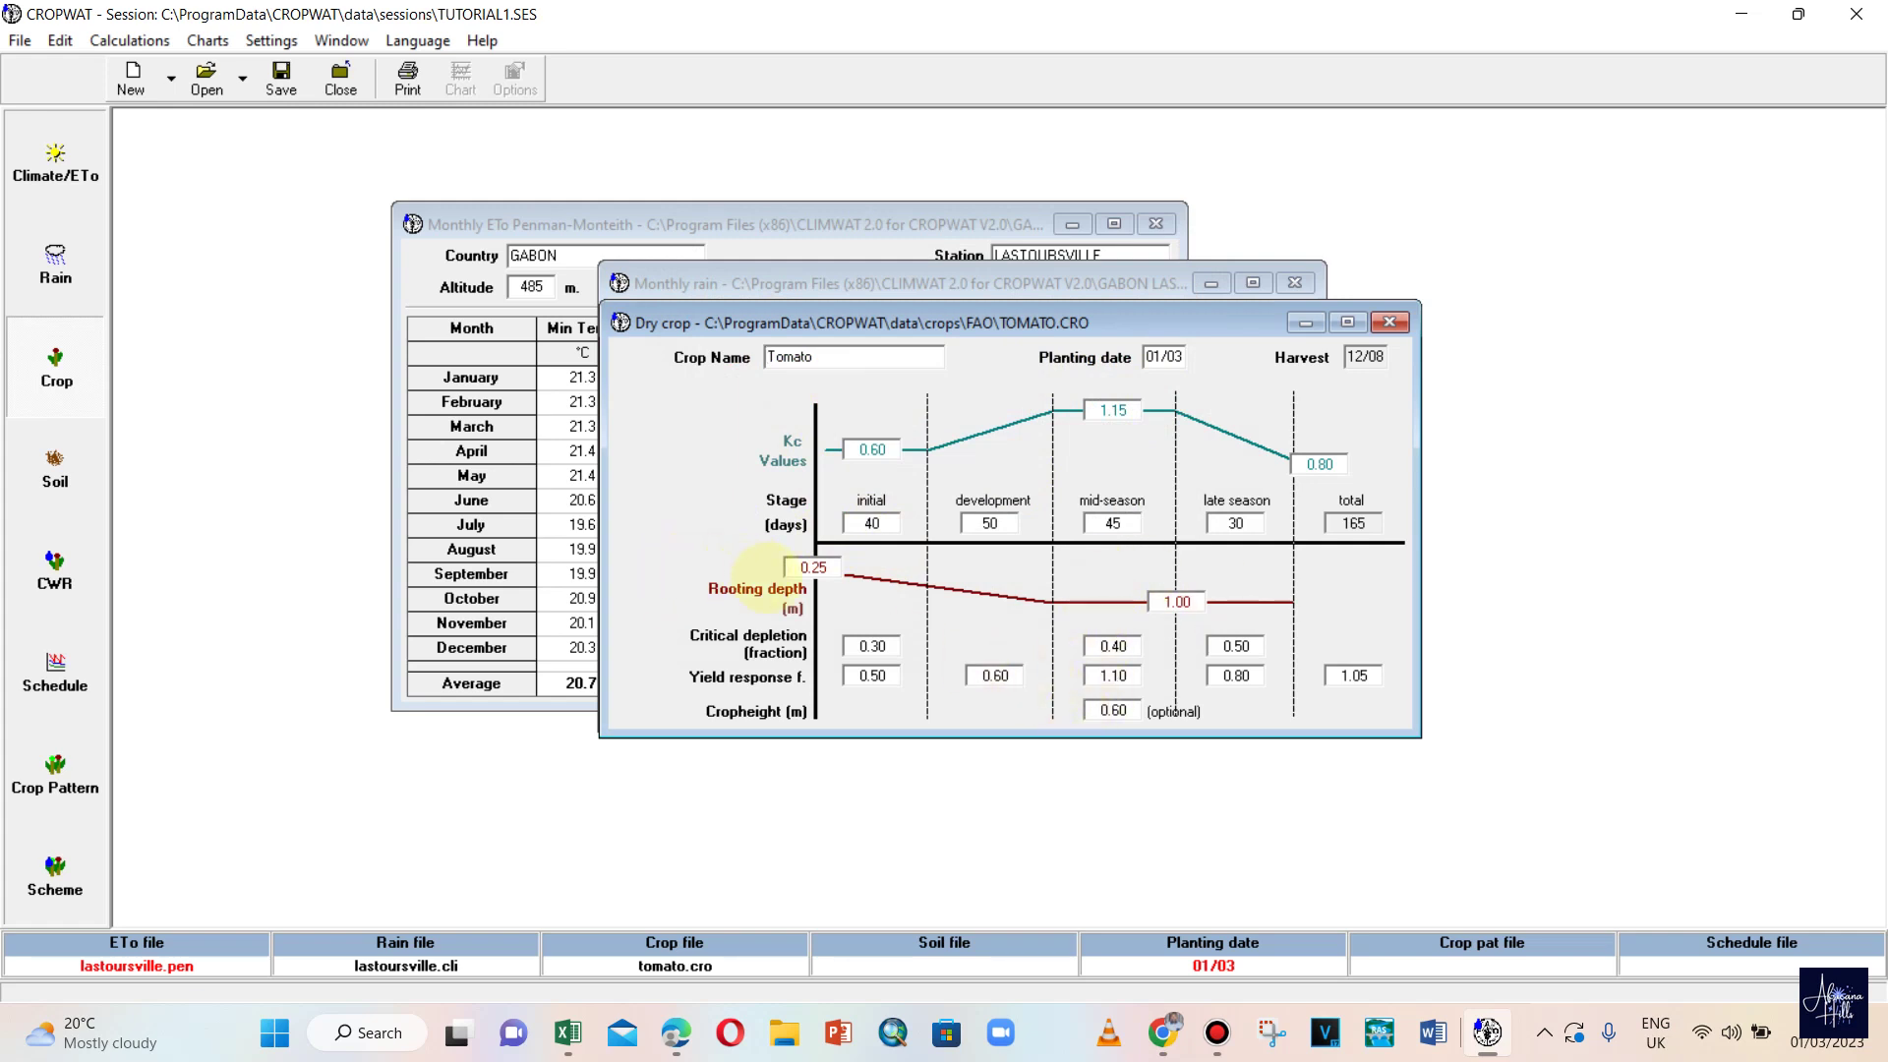
- Review the tomato crop's Kc values, stage lengths from initial to late season, total duration and initial rooting depth
click(873, 449)
click(1131, 411)
click(1319, 464)
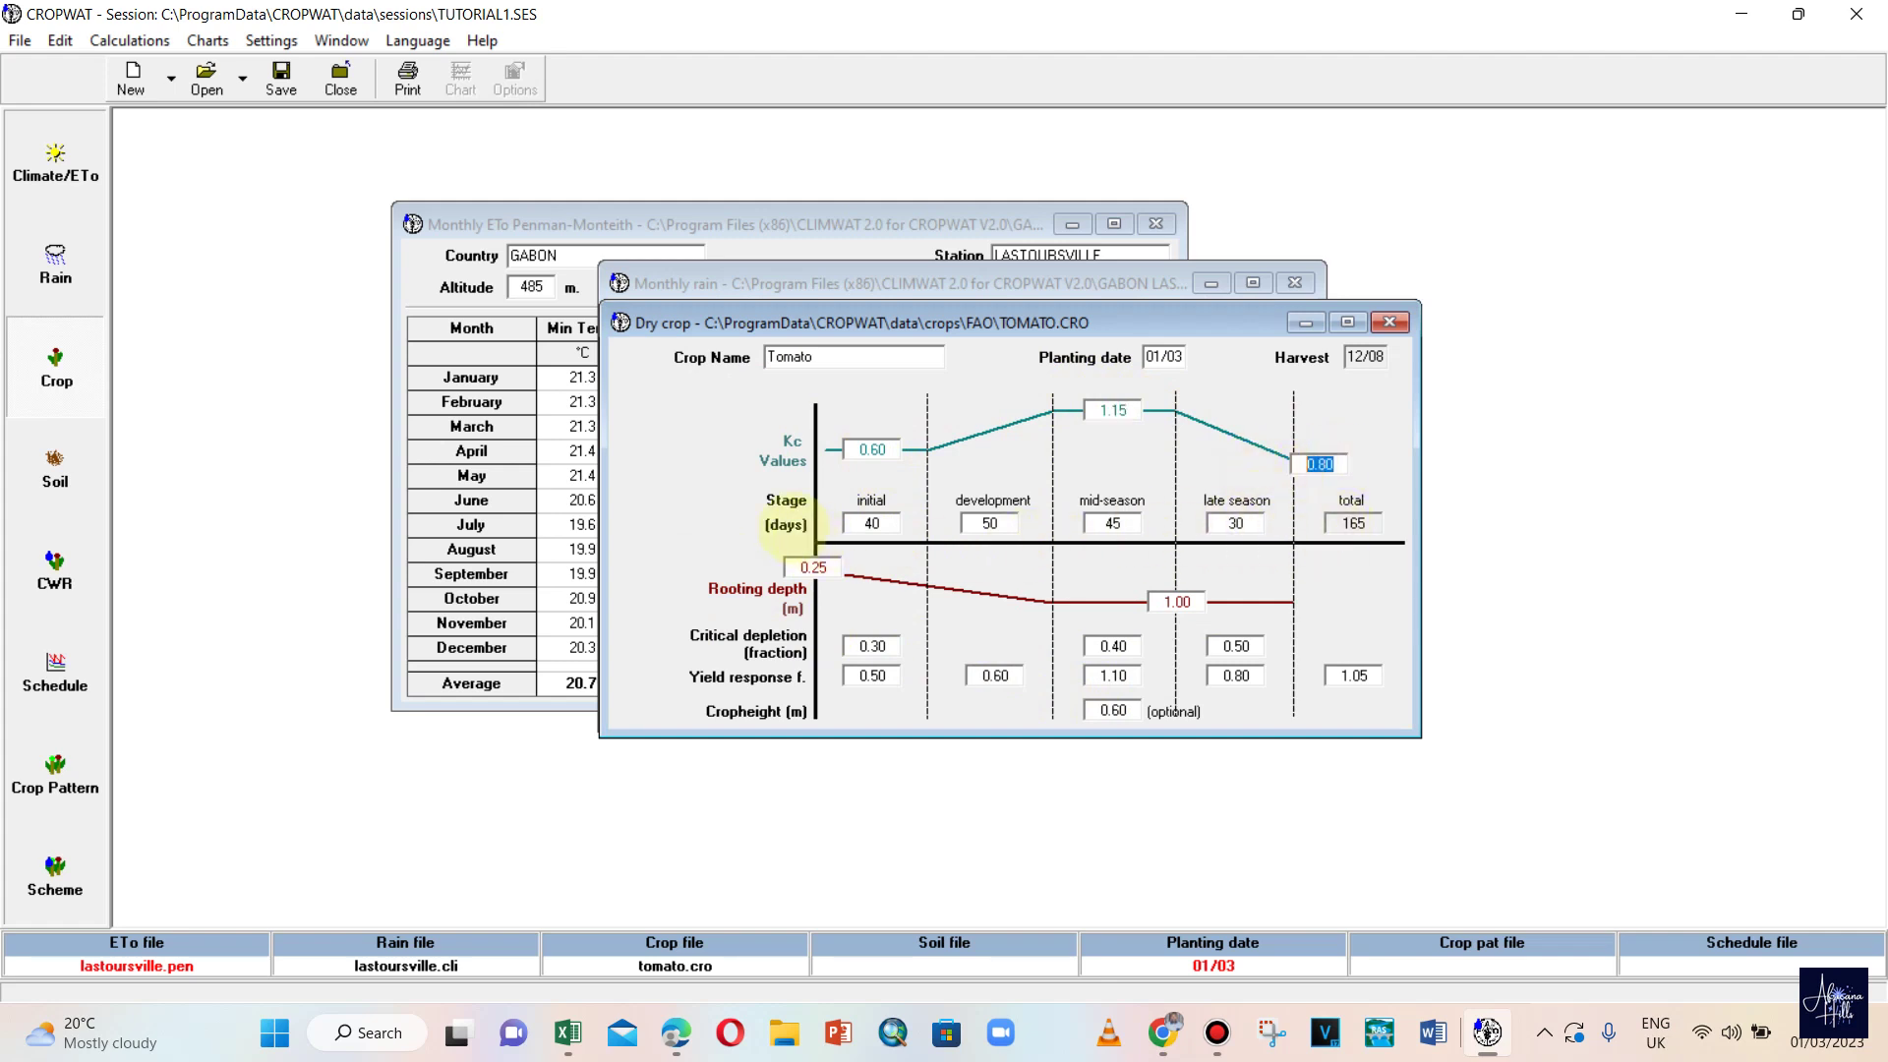
click(1367, 524)
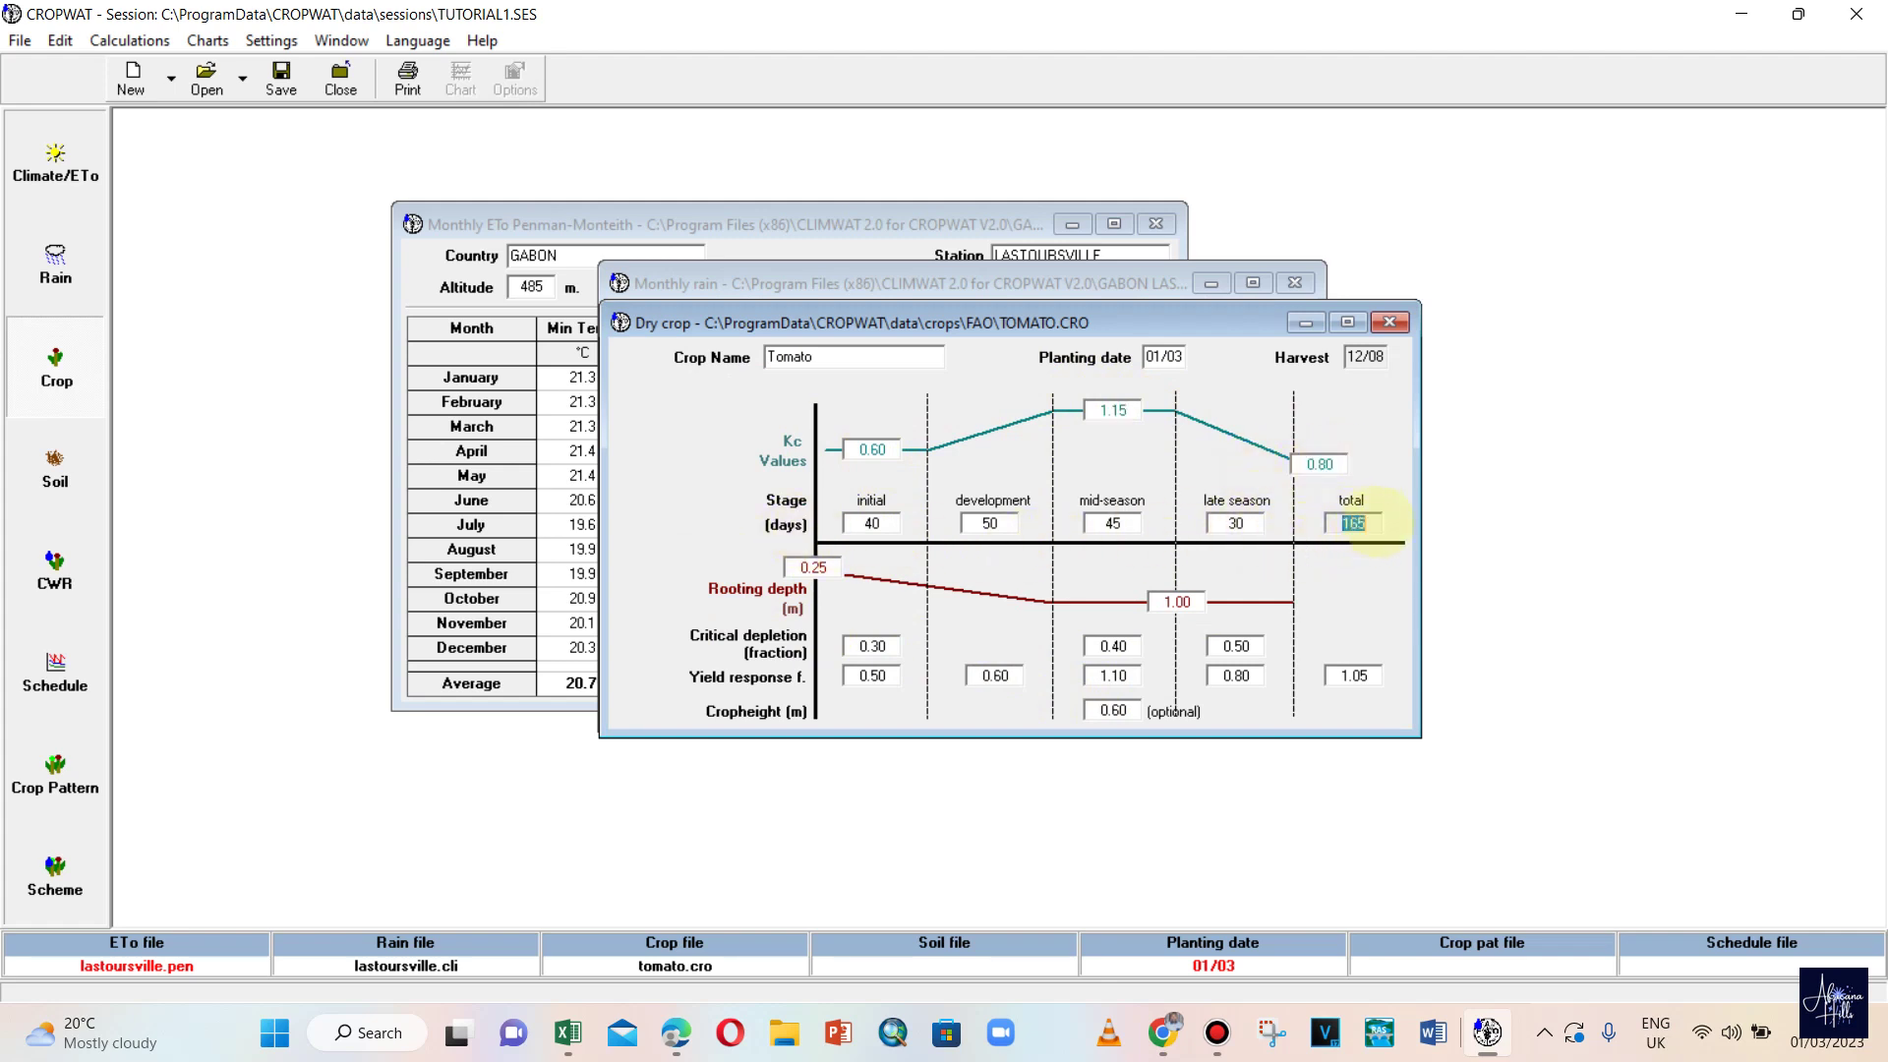
click(871, 523)
click(990, 524)
click(1112, 524)
click(1236, 523)
click(822, 568)
- Set the tomato planting date to 10/07 and check the harvest date
click(1156, 357)
text(10/0)
click(1367, 358)
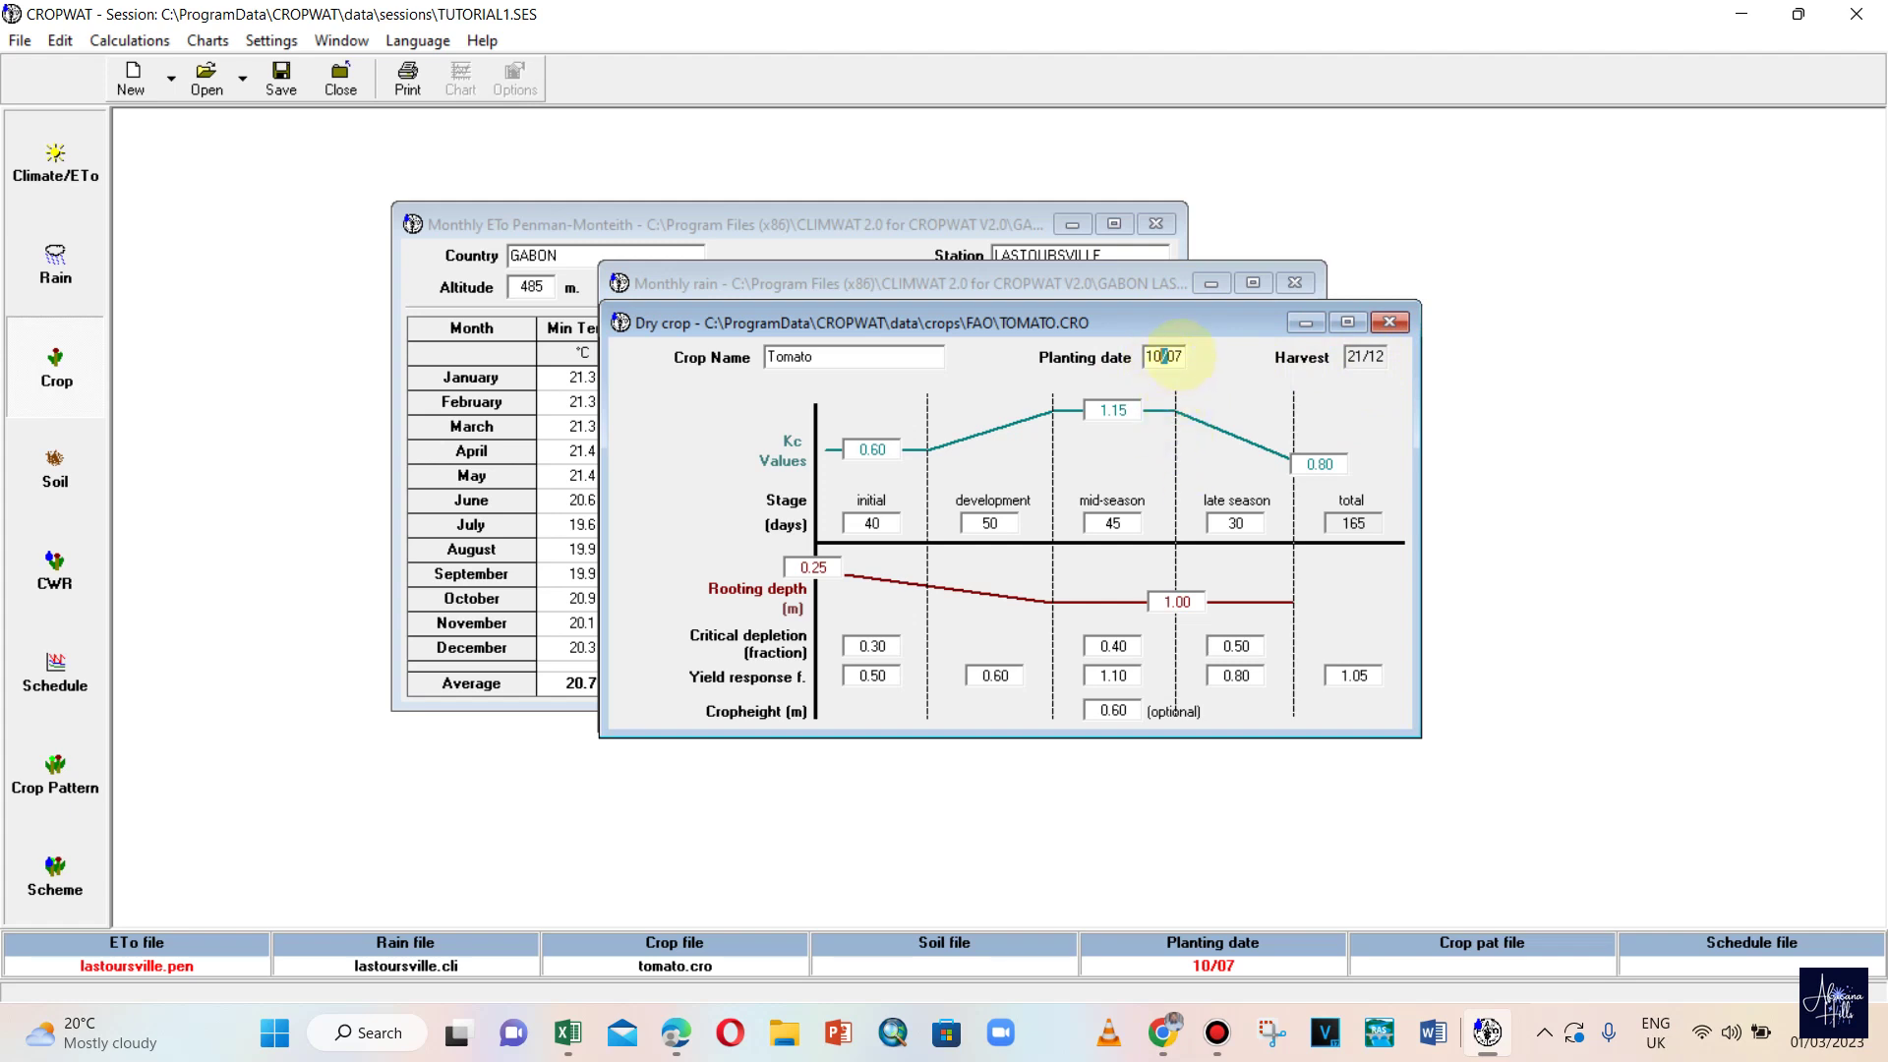
click(1354, 357)
- Open a blank soil form and go through its total available moisture and initial moisture depletion fields
click(55, 469)
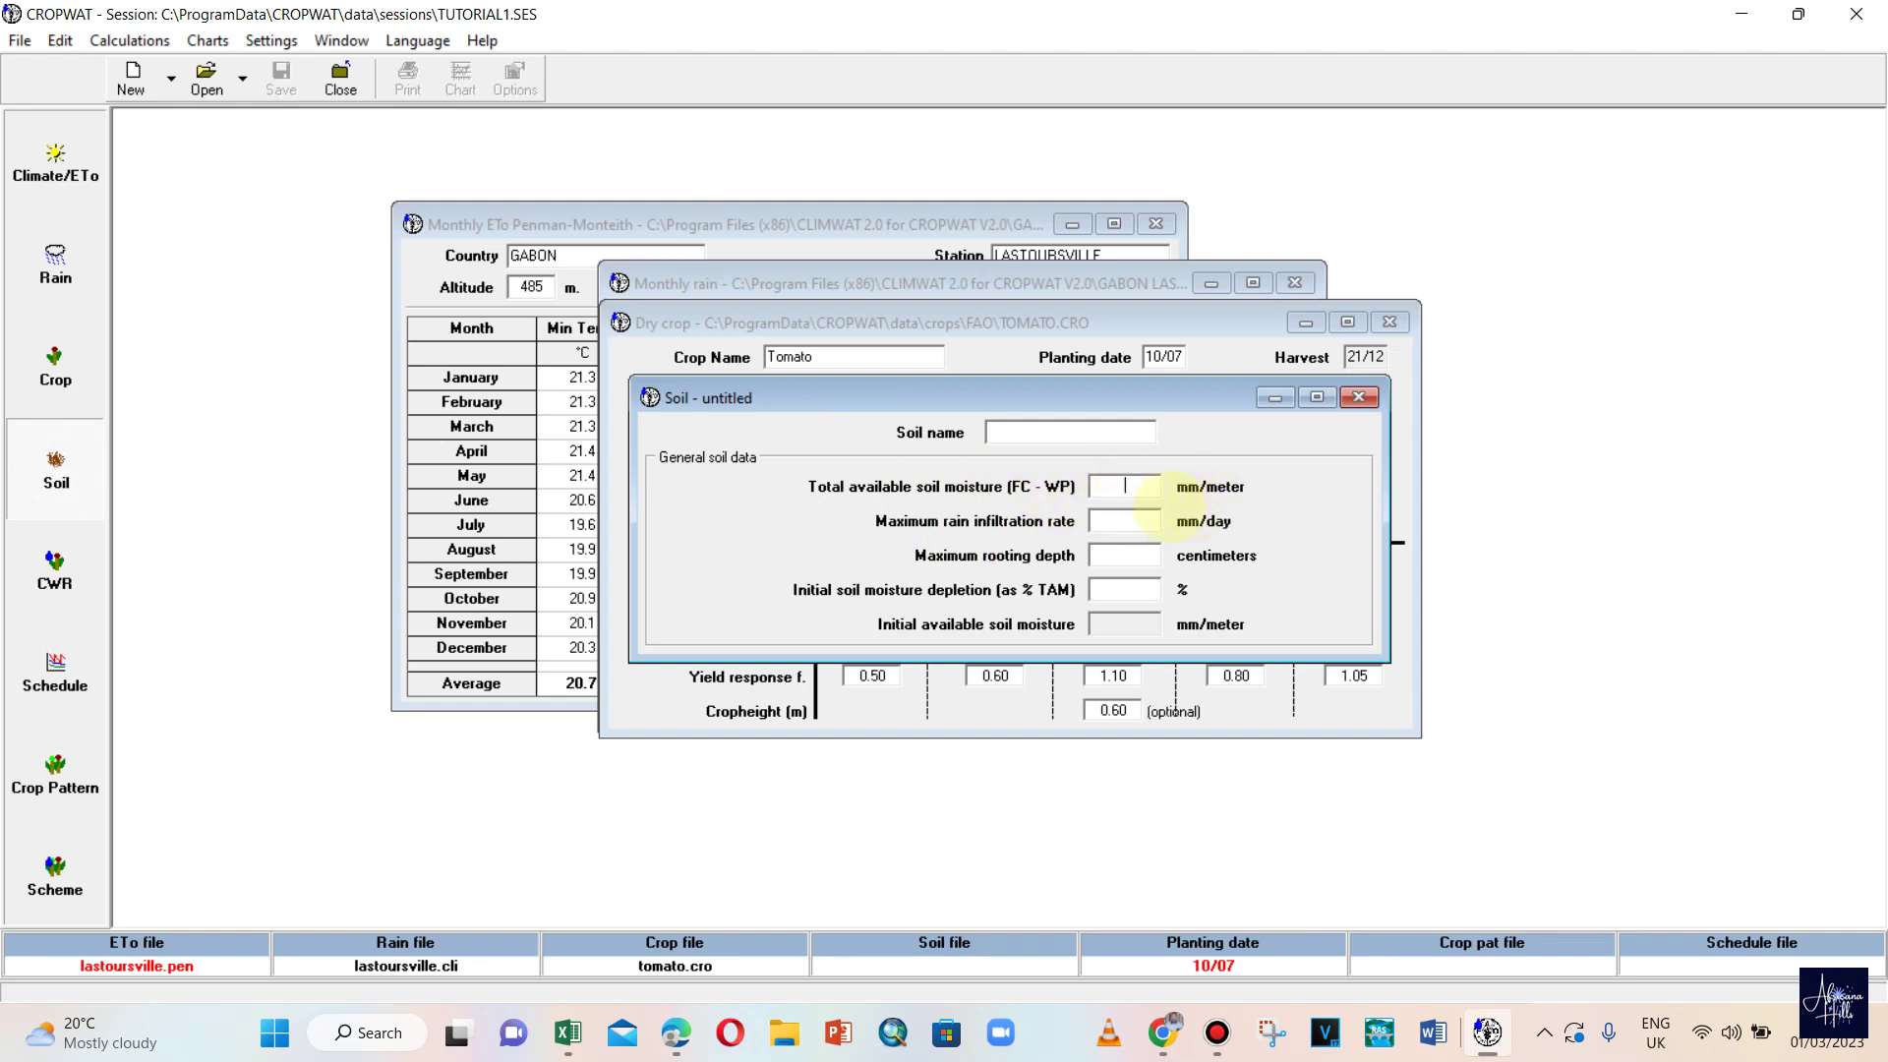
click(1149, 487)
click(1121, 589)
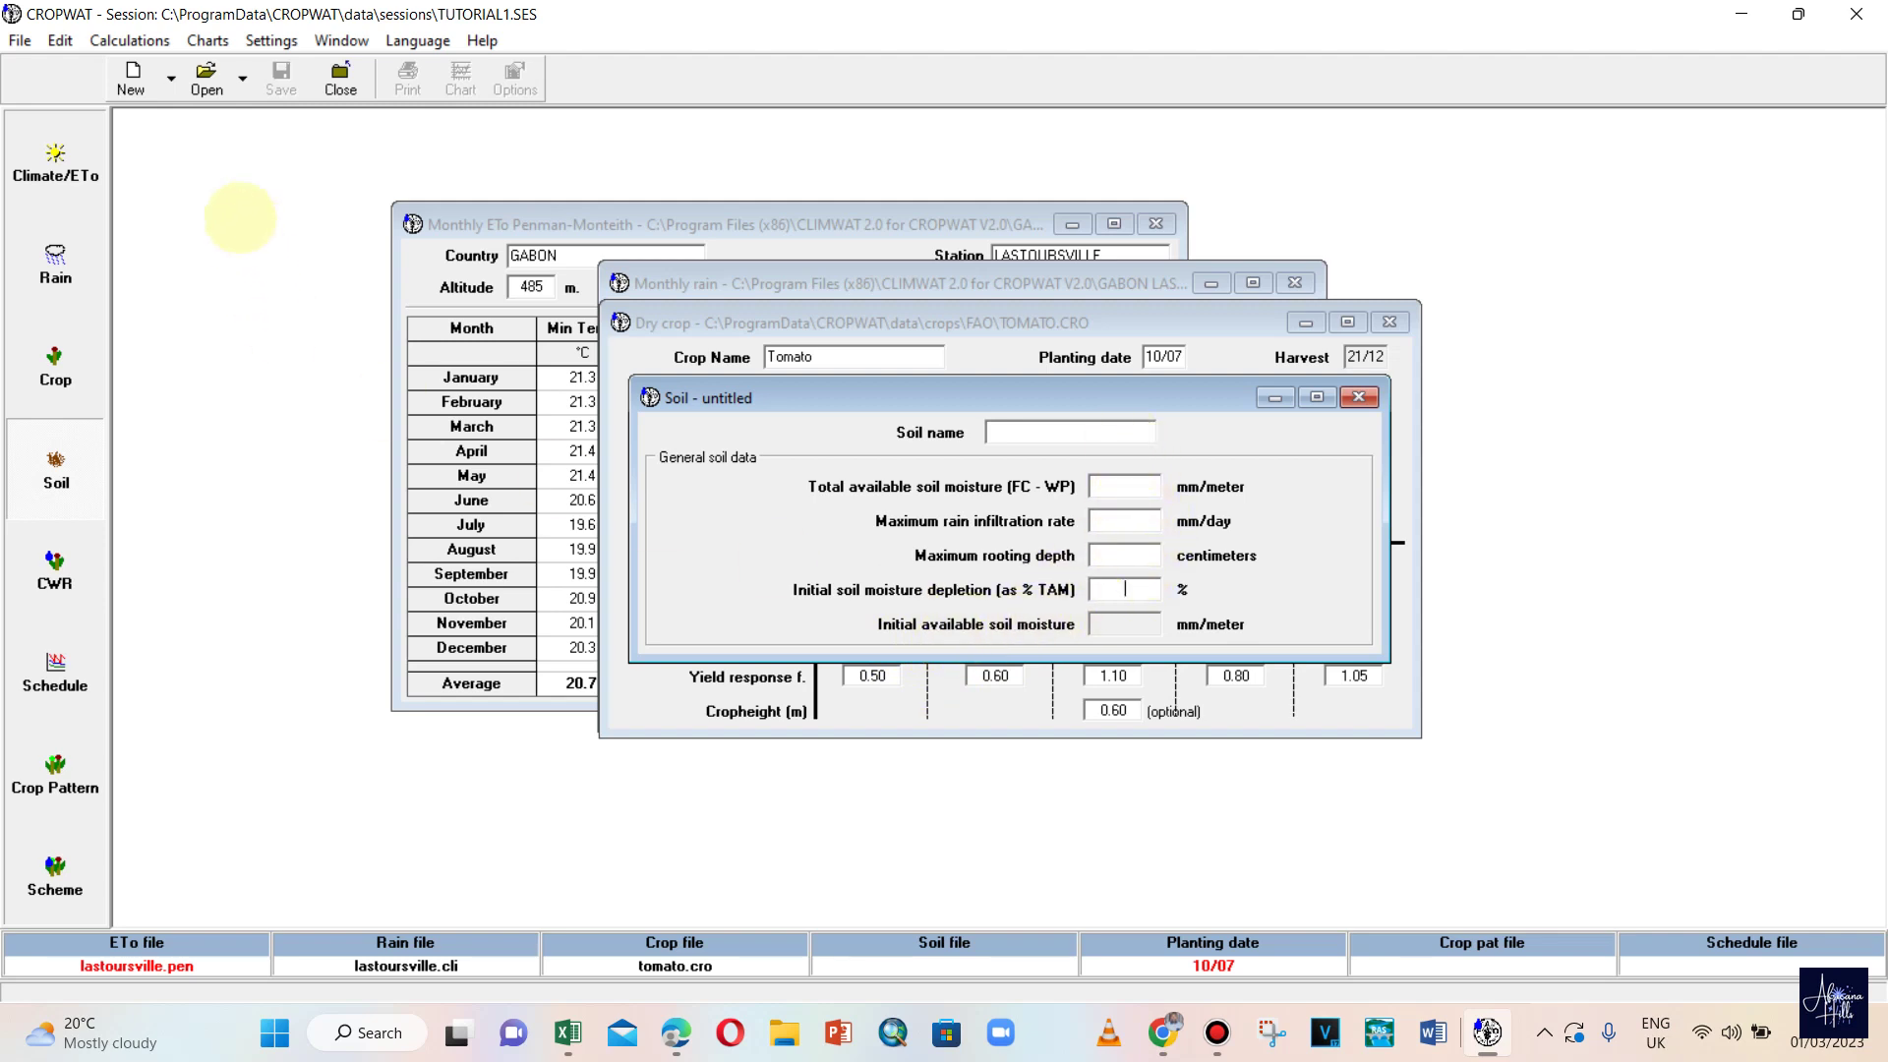
- Load the LIGHT.SOI soil file from the FAO soils folder
click(208, 79)
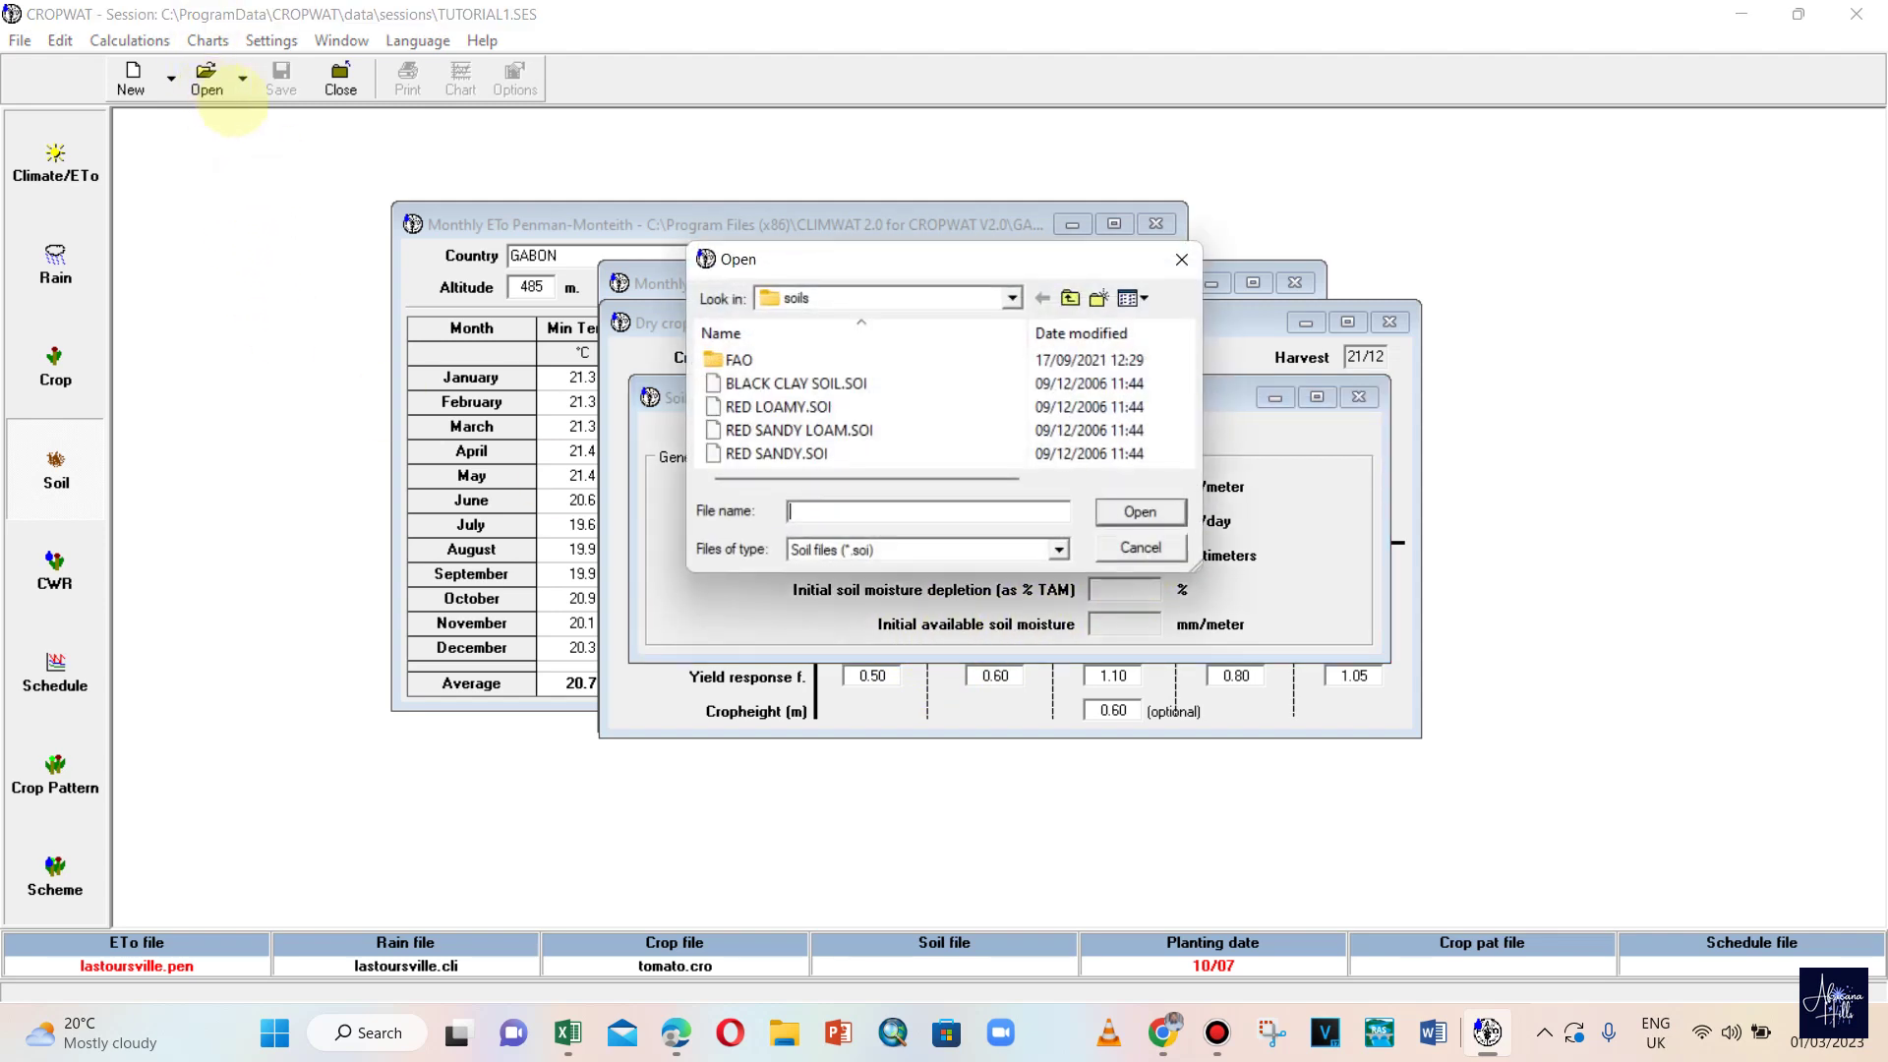
double_click(738, 360)
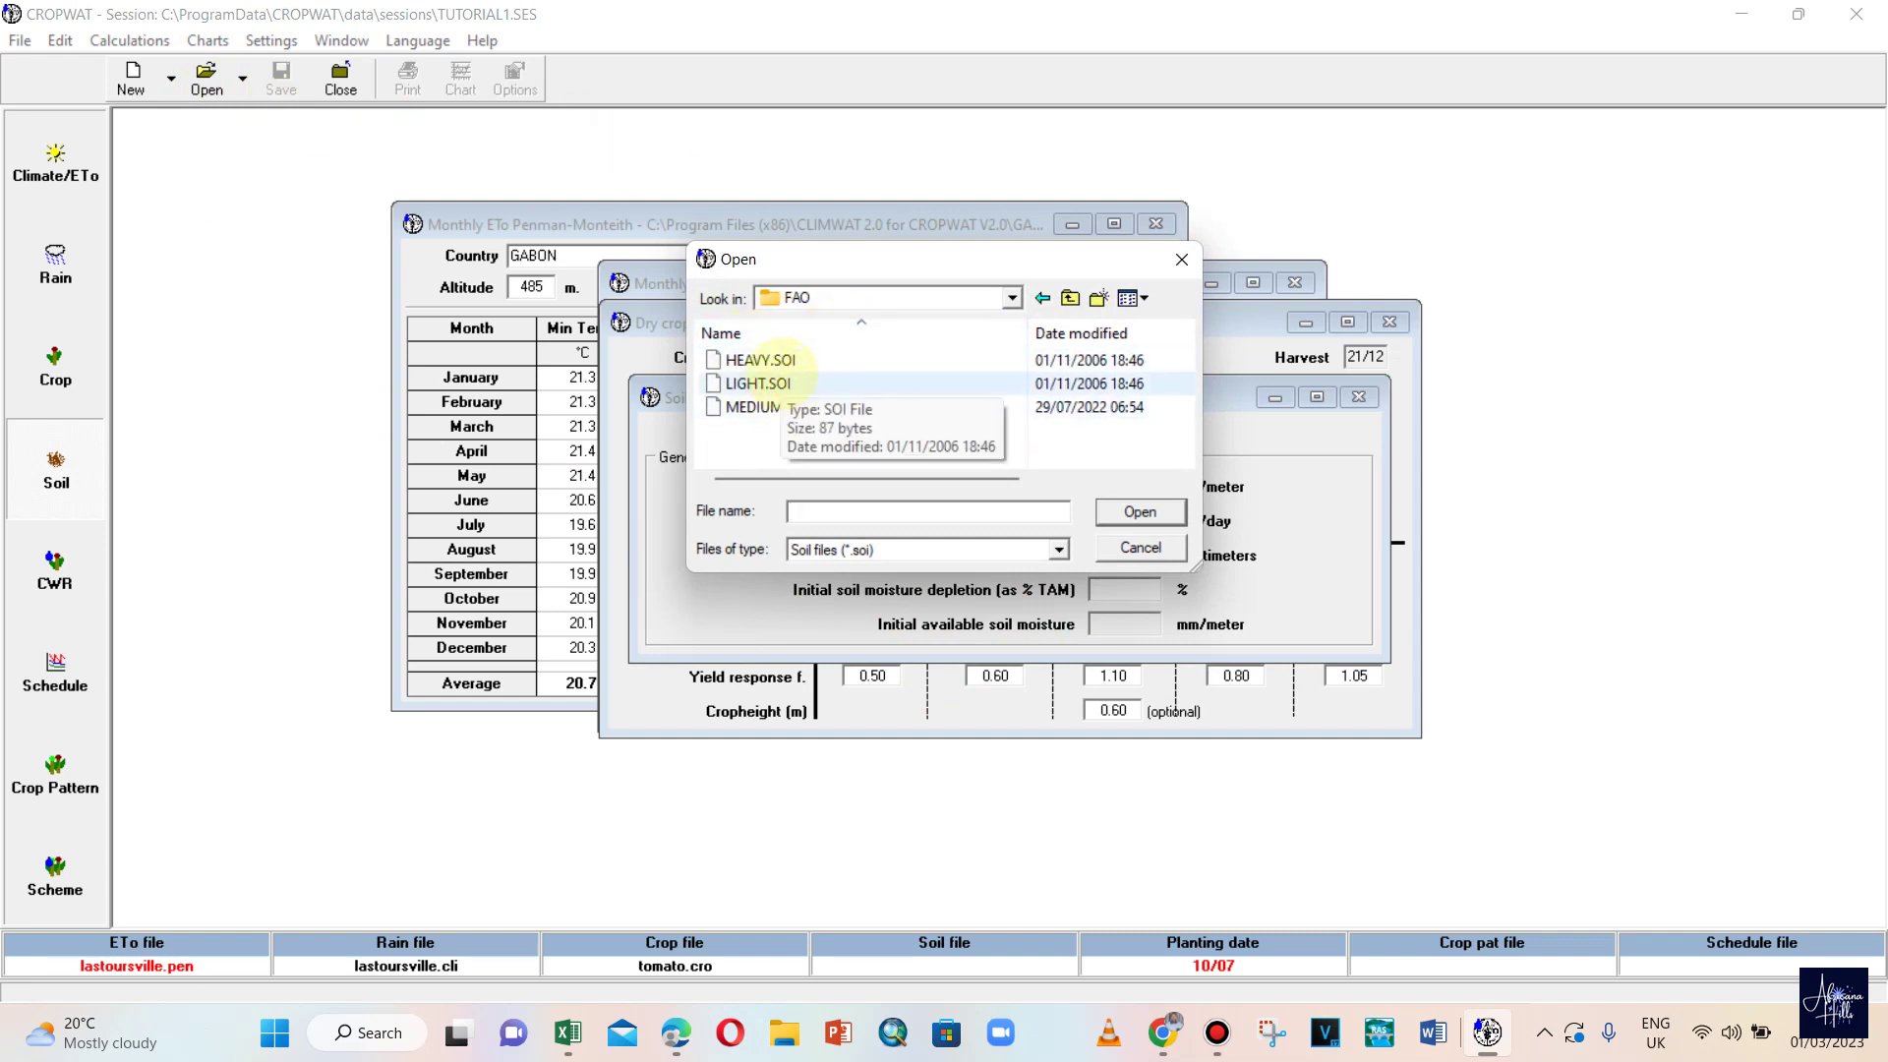
double_click(758, 383)
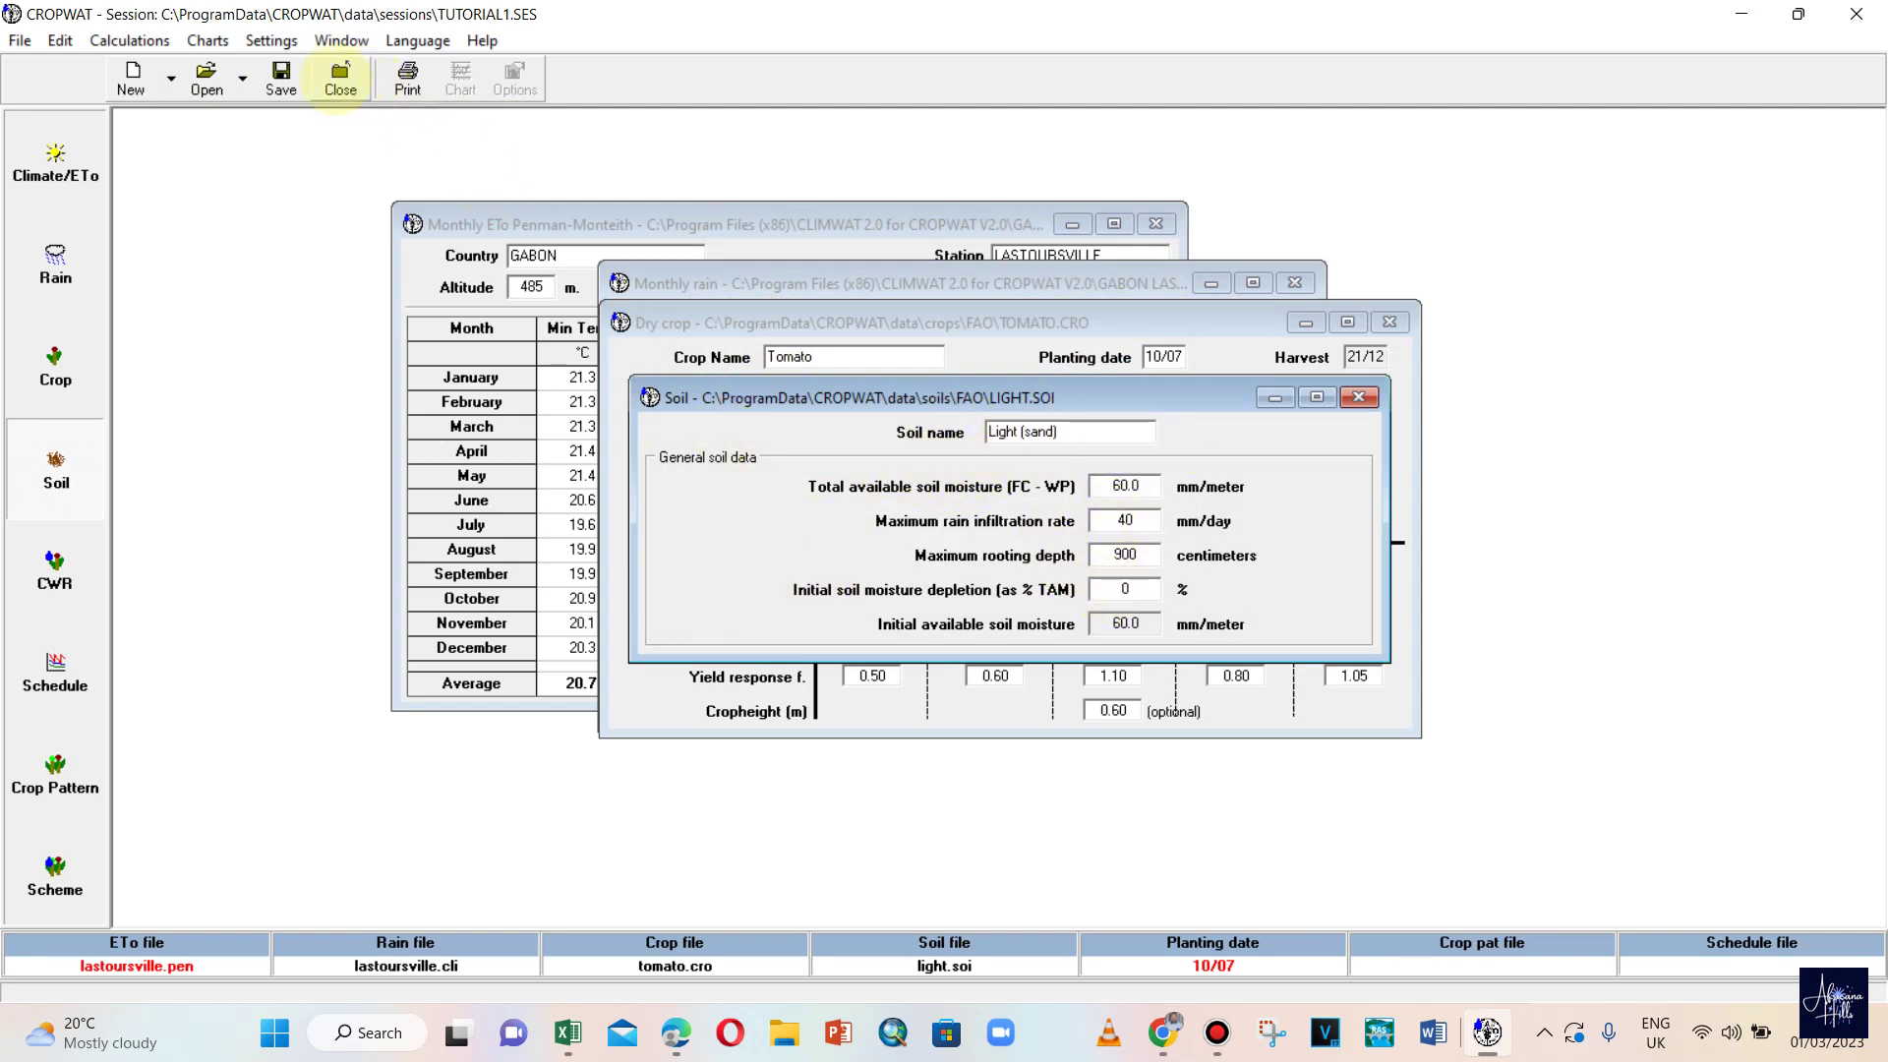
- Load the HEAVY.SOI soil file from the FAO soils folder as the session's soil data
click(206, 79)
click(762, 360)
double_click(787, 360)
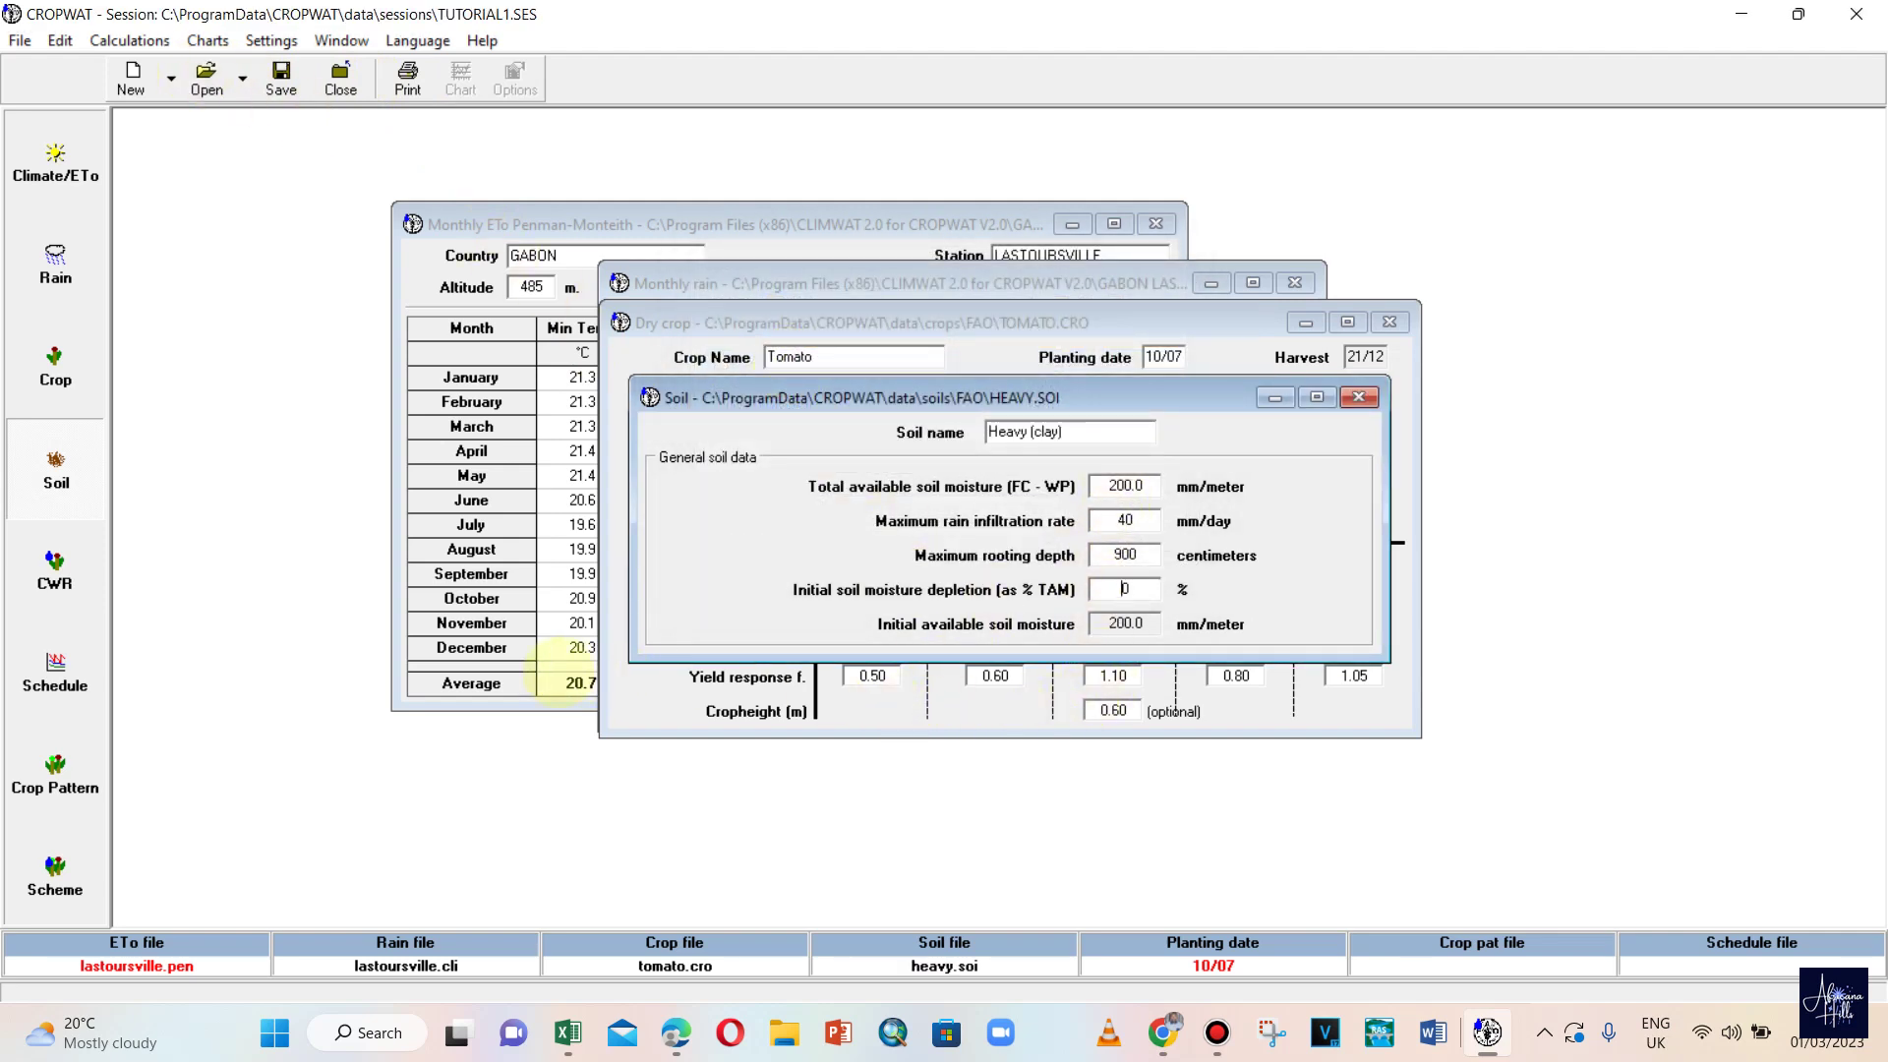
- Review the heavy clay soil's moisture, infiltration, rooting depth and depletion fields, and recheck the tomato crop form
click(1123, 588)
drag(1141, 486, 1060, 488)
key(Tab)
click(1131, 555)
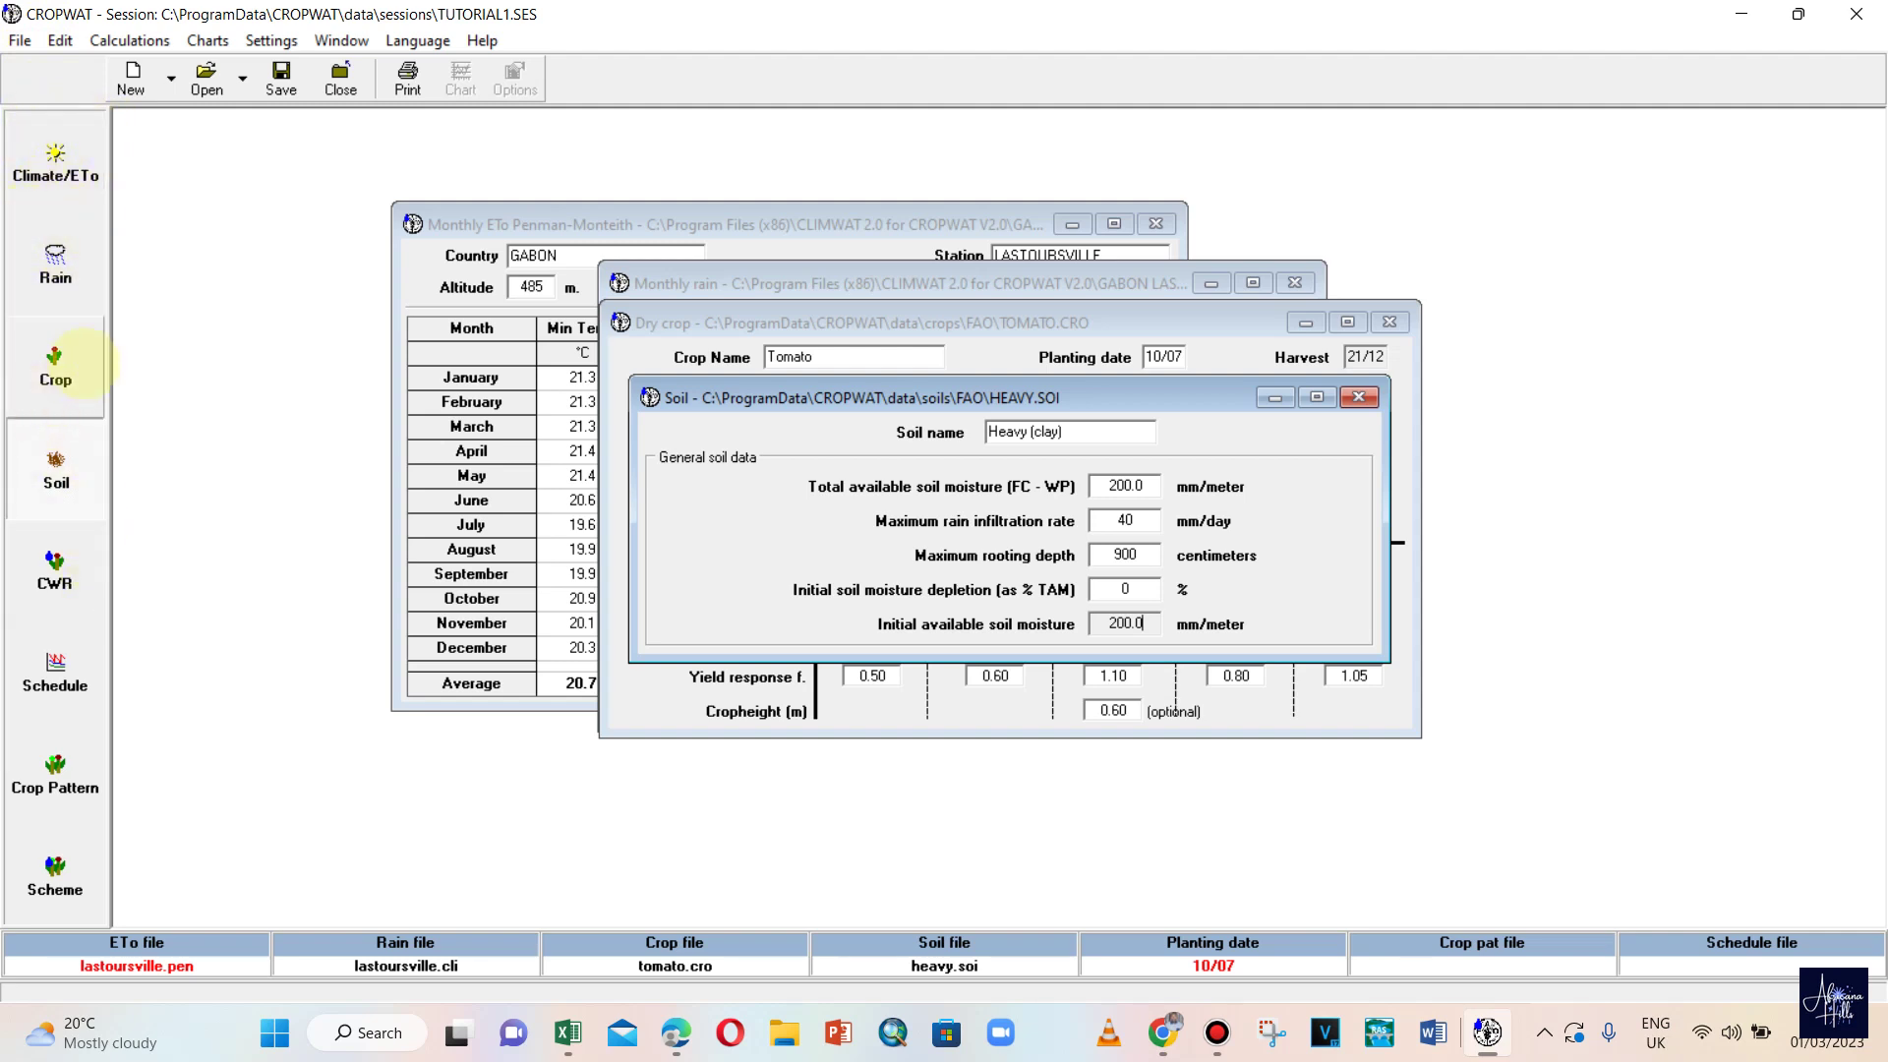
click(56, 376)
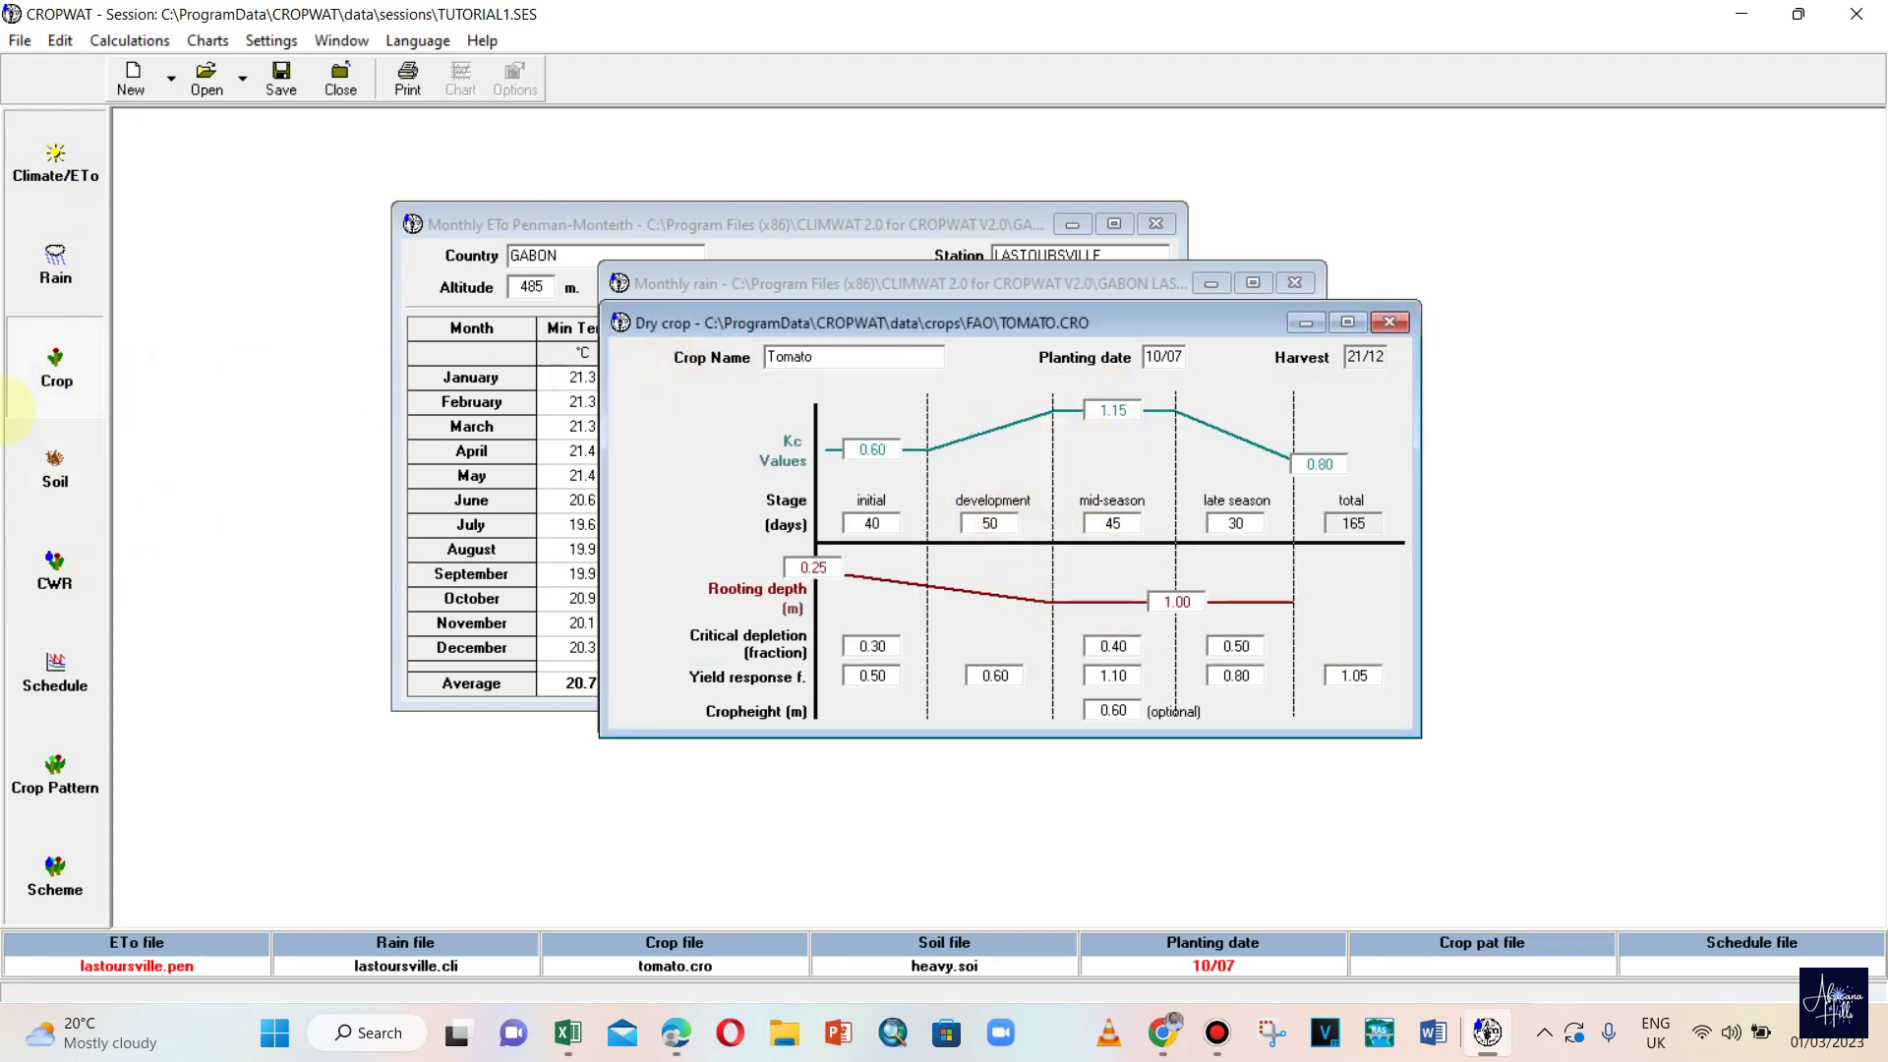
click(55, 460)
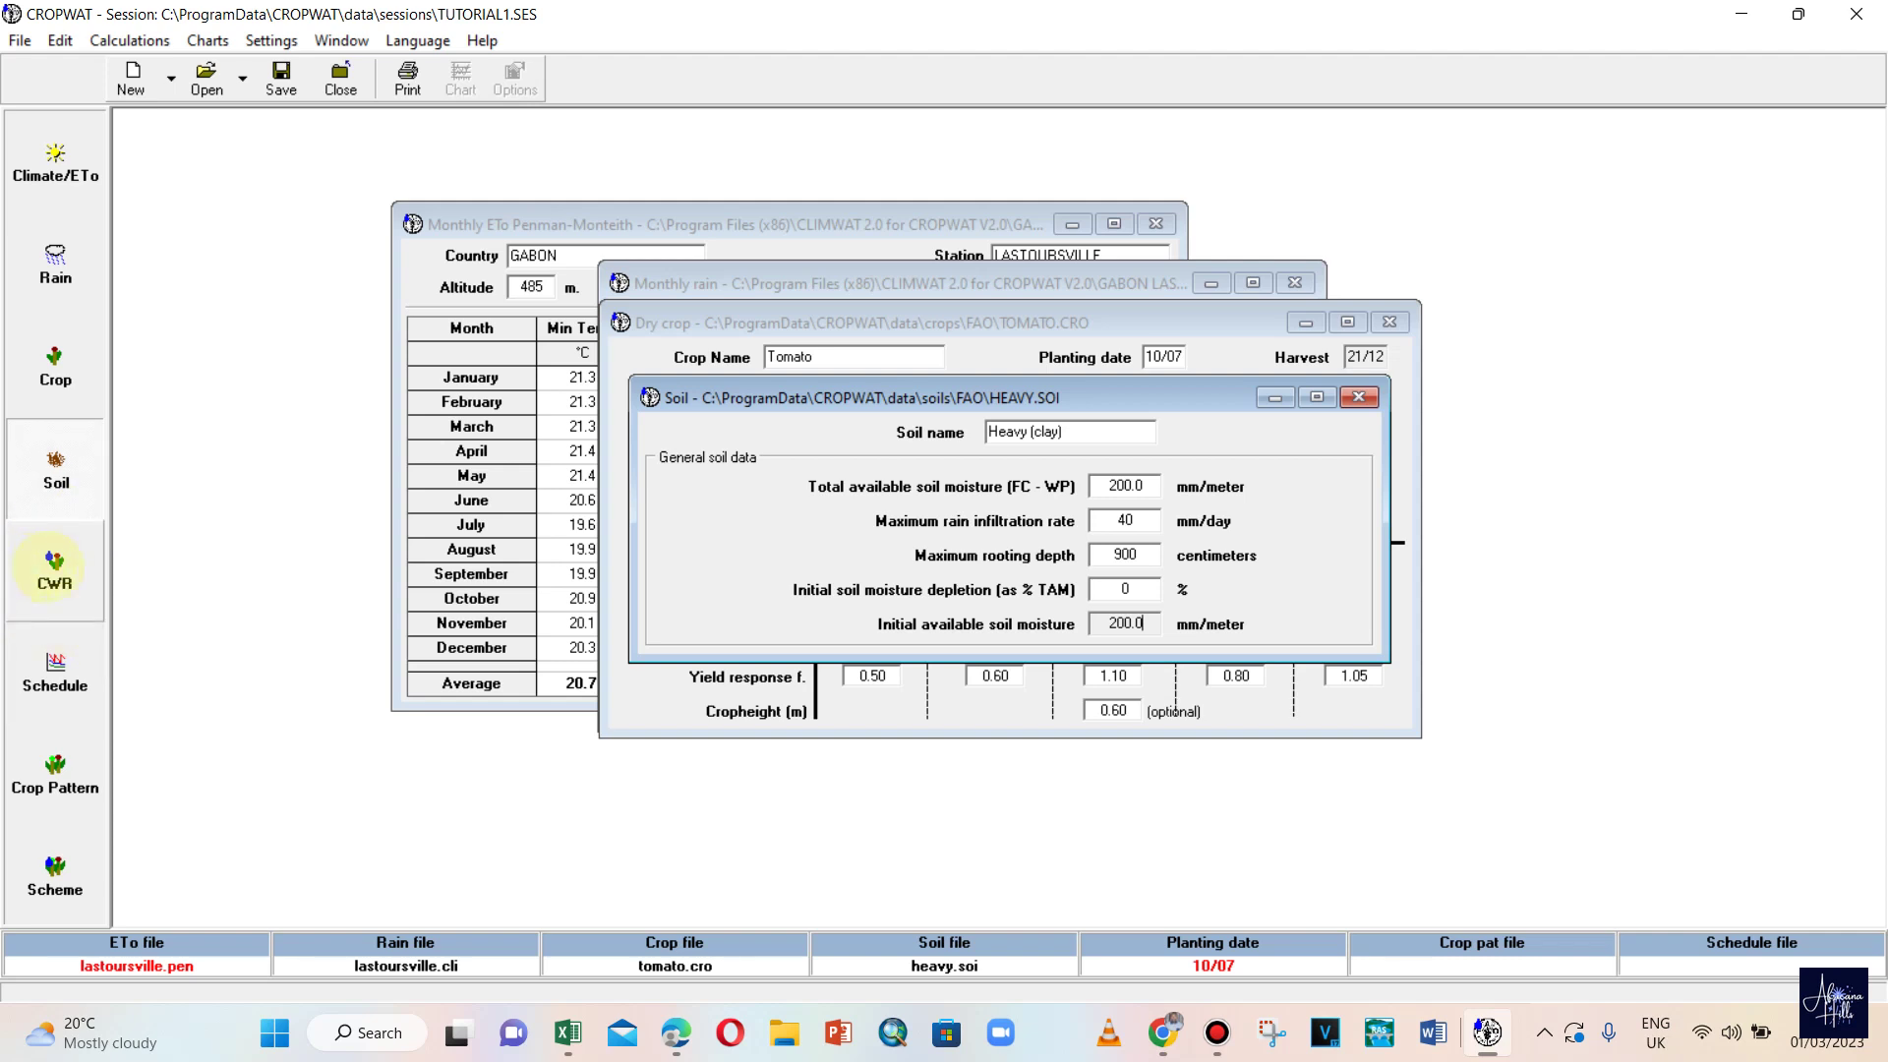
- Calculate the crop water requirements and highlight the ETc per decade and irrigation requirement columns for all decades
click(55, 568)
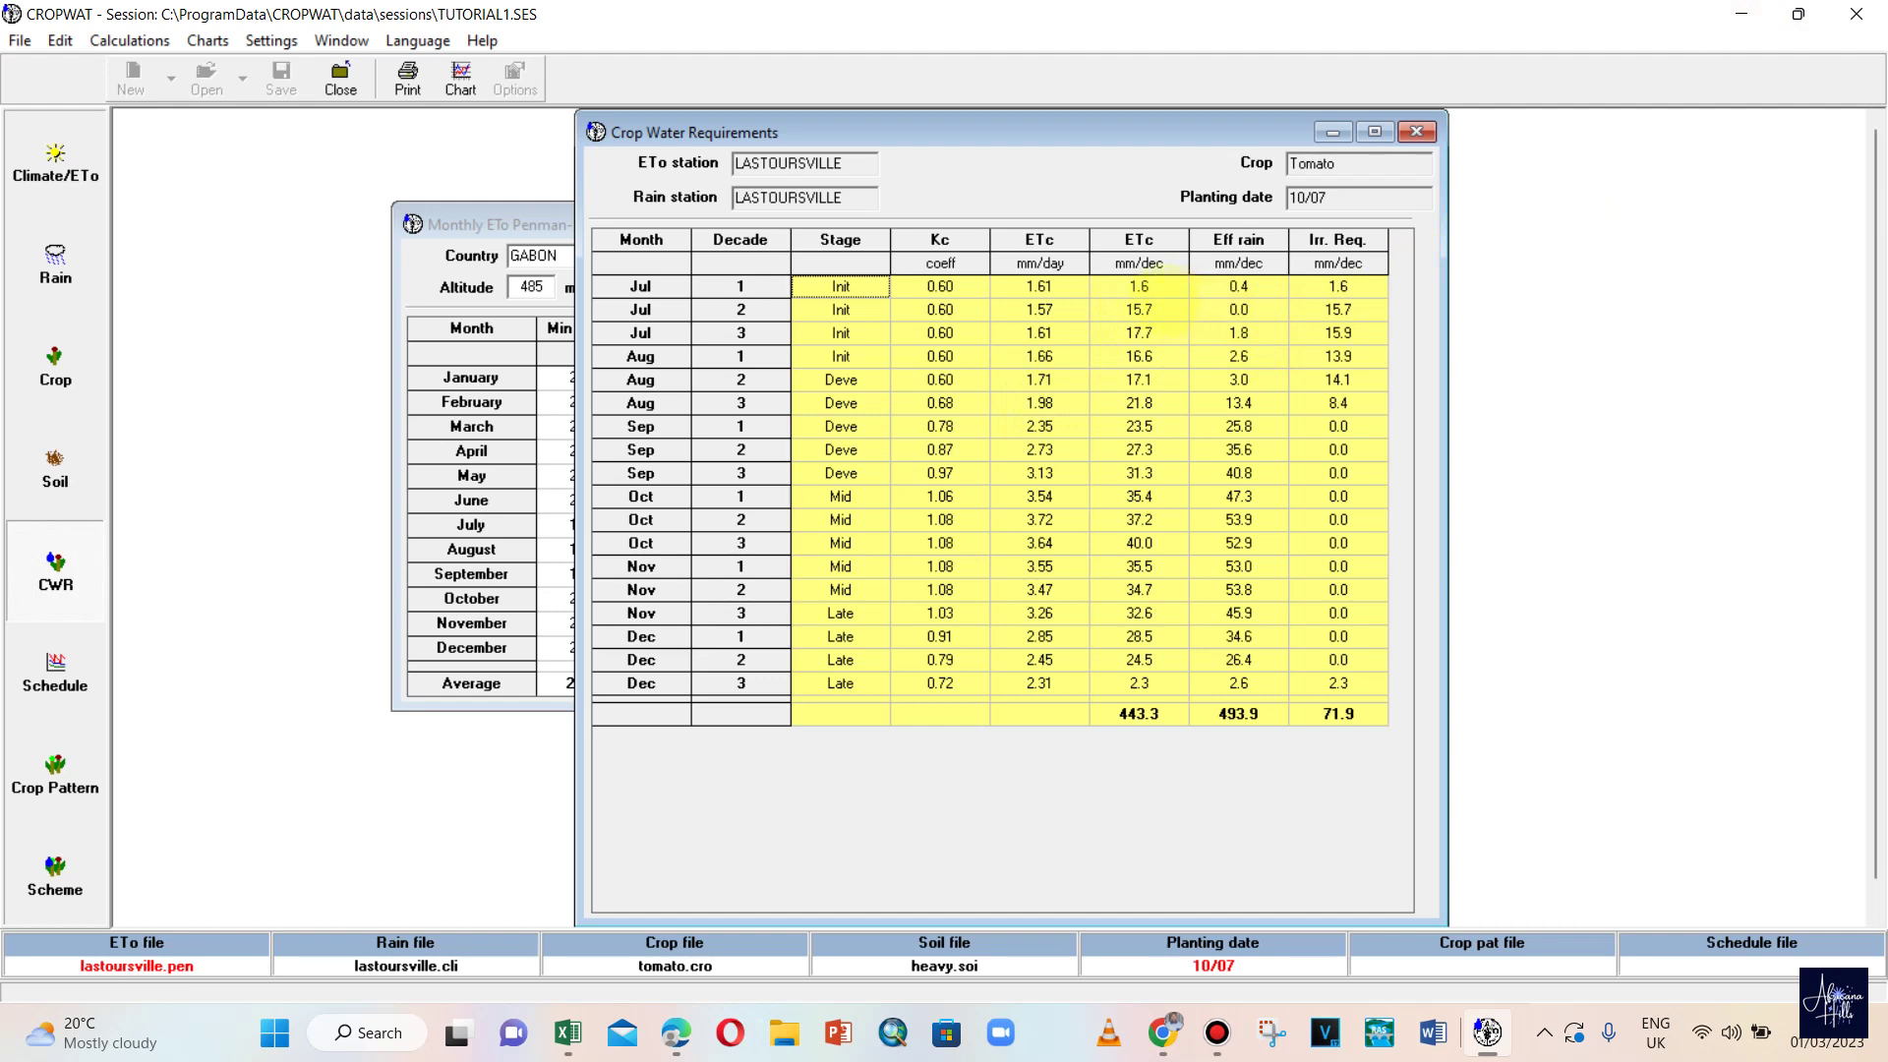
drag(1139, 285, 1141, 684)
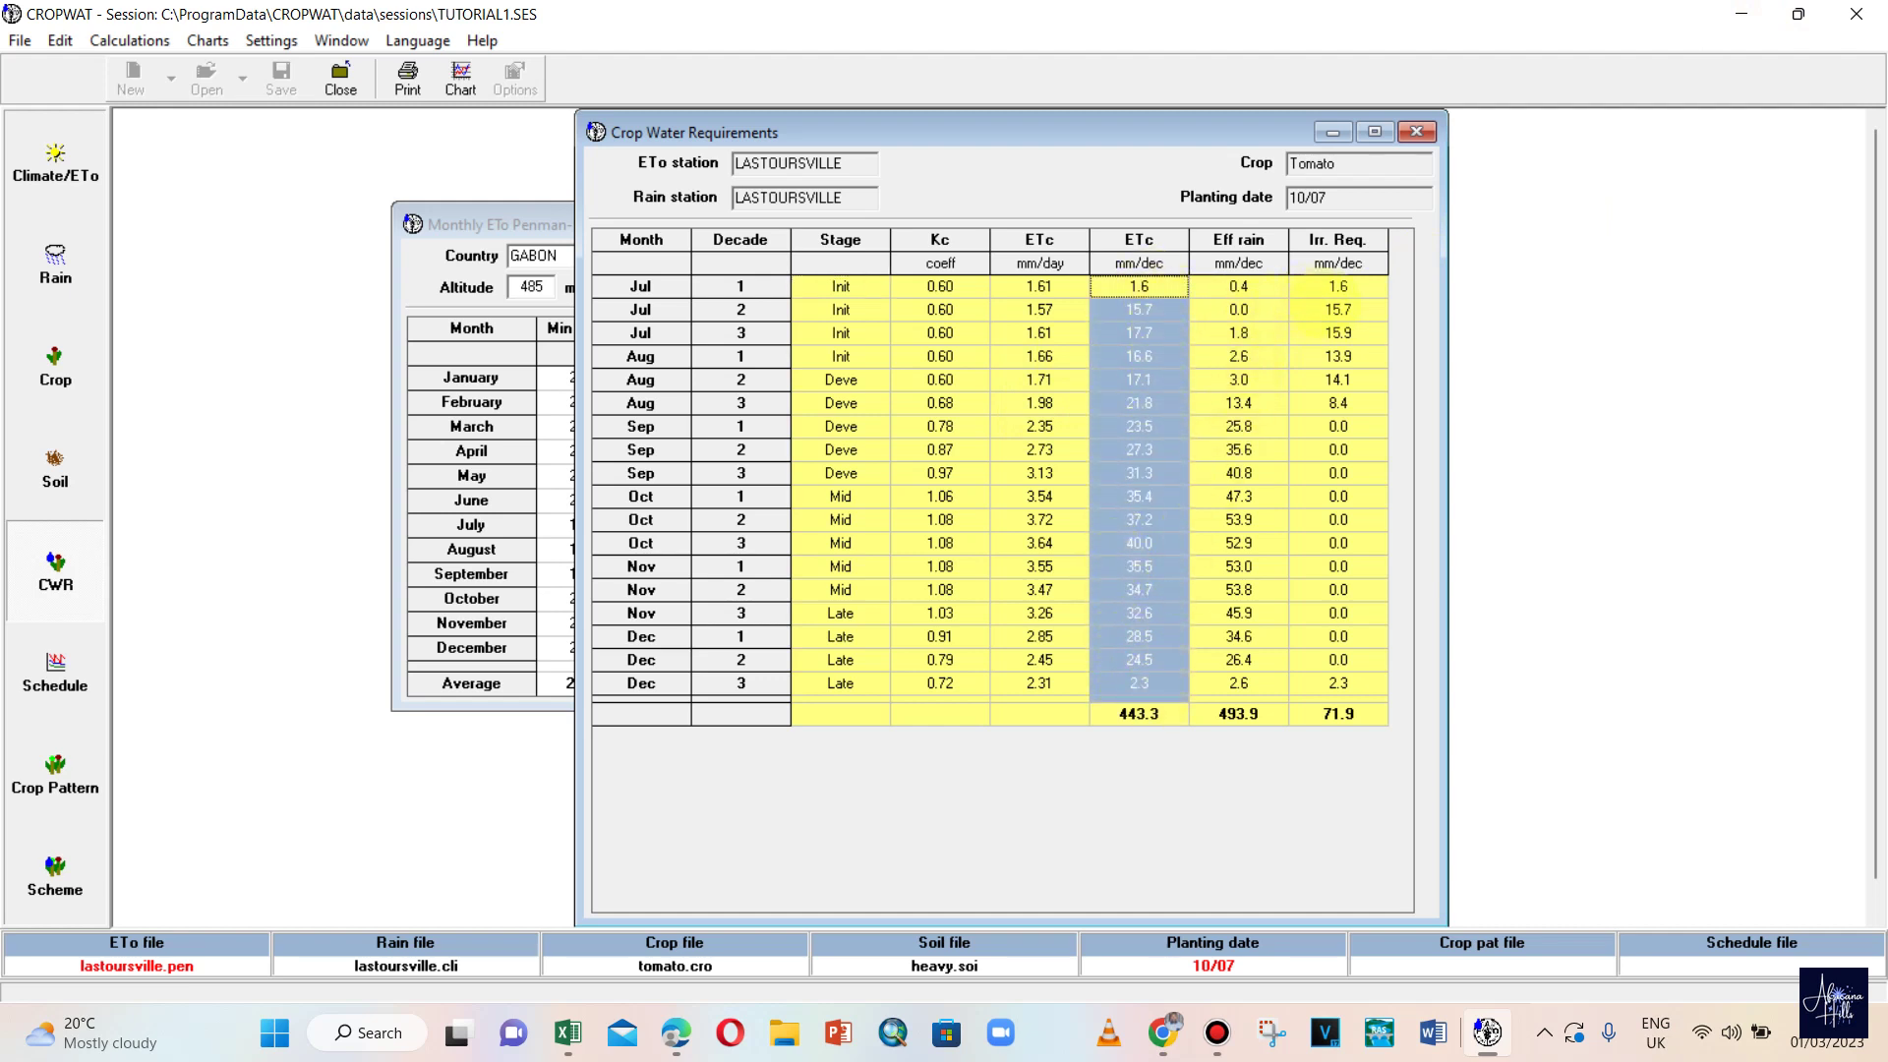
drag(1339, 285, 1338, 683)
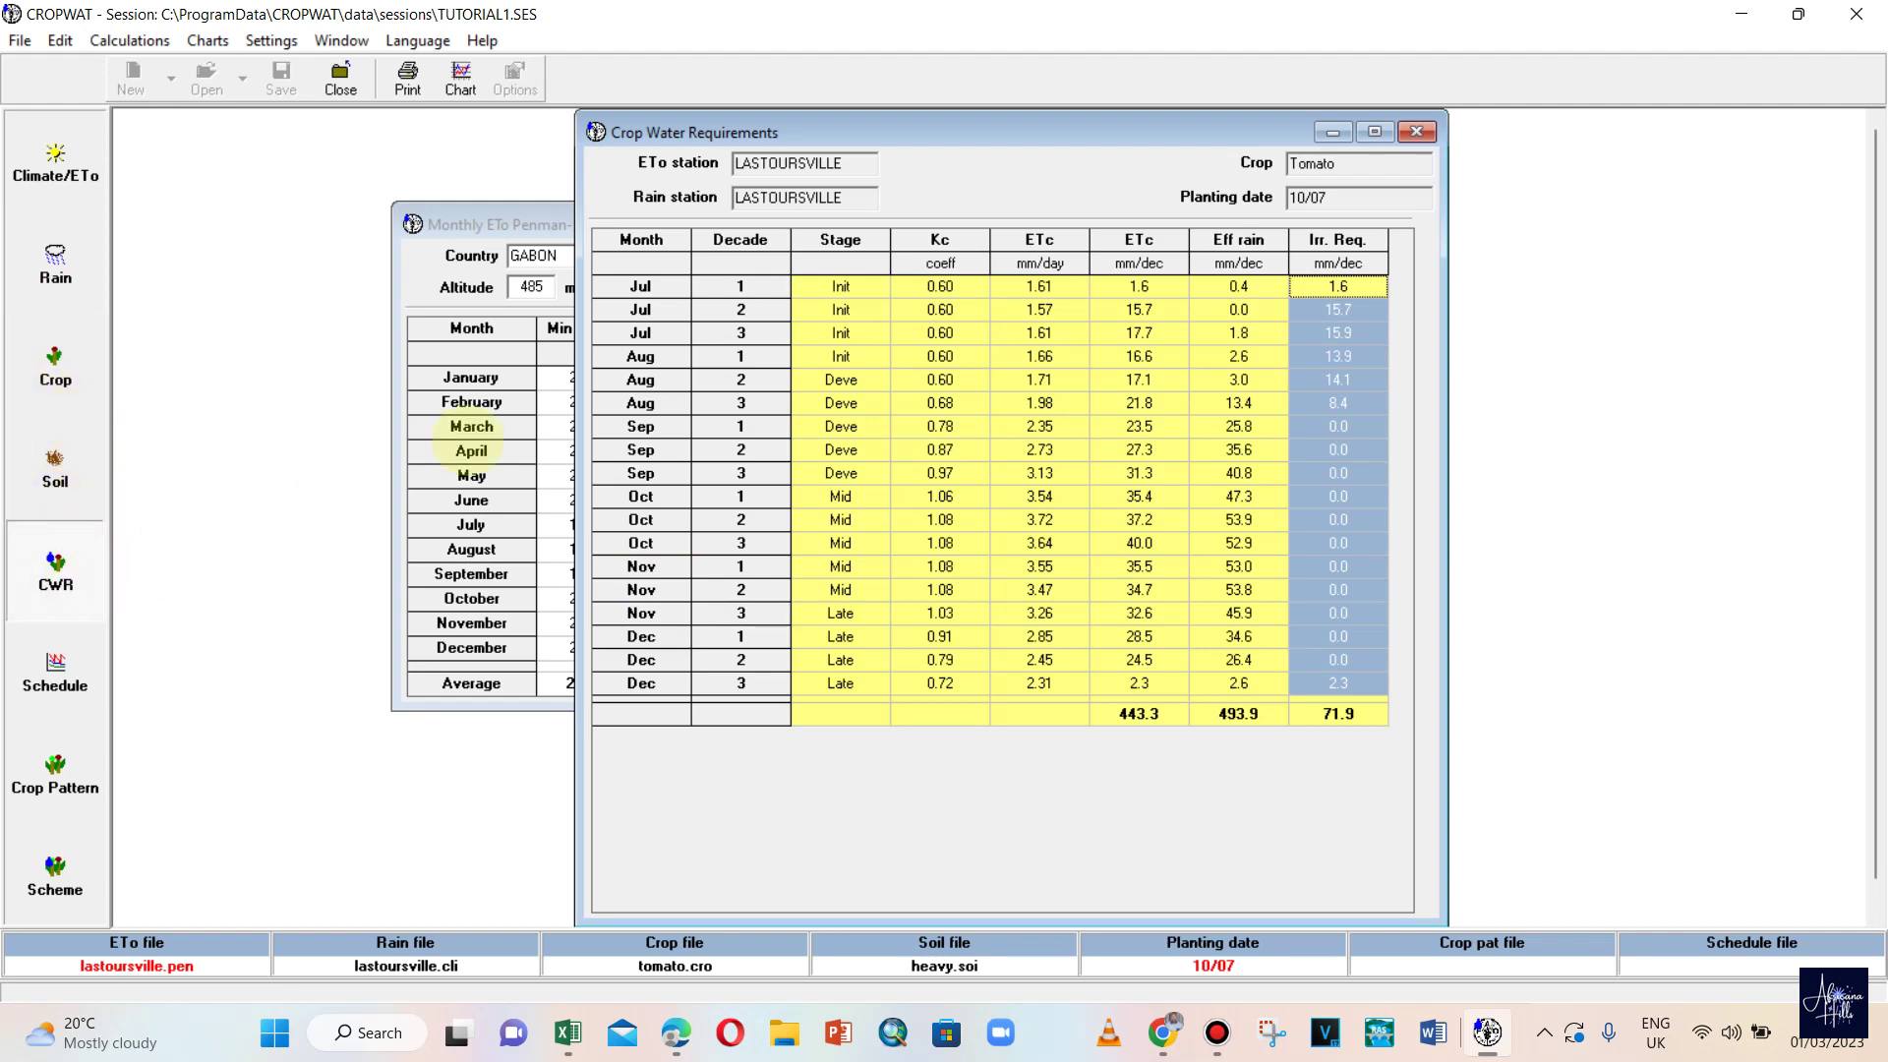
click(944, 381)
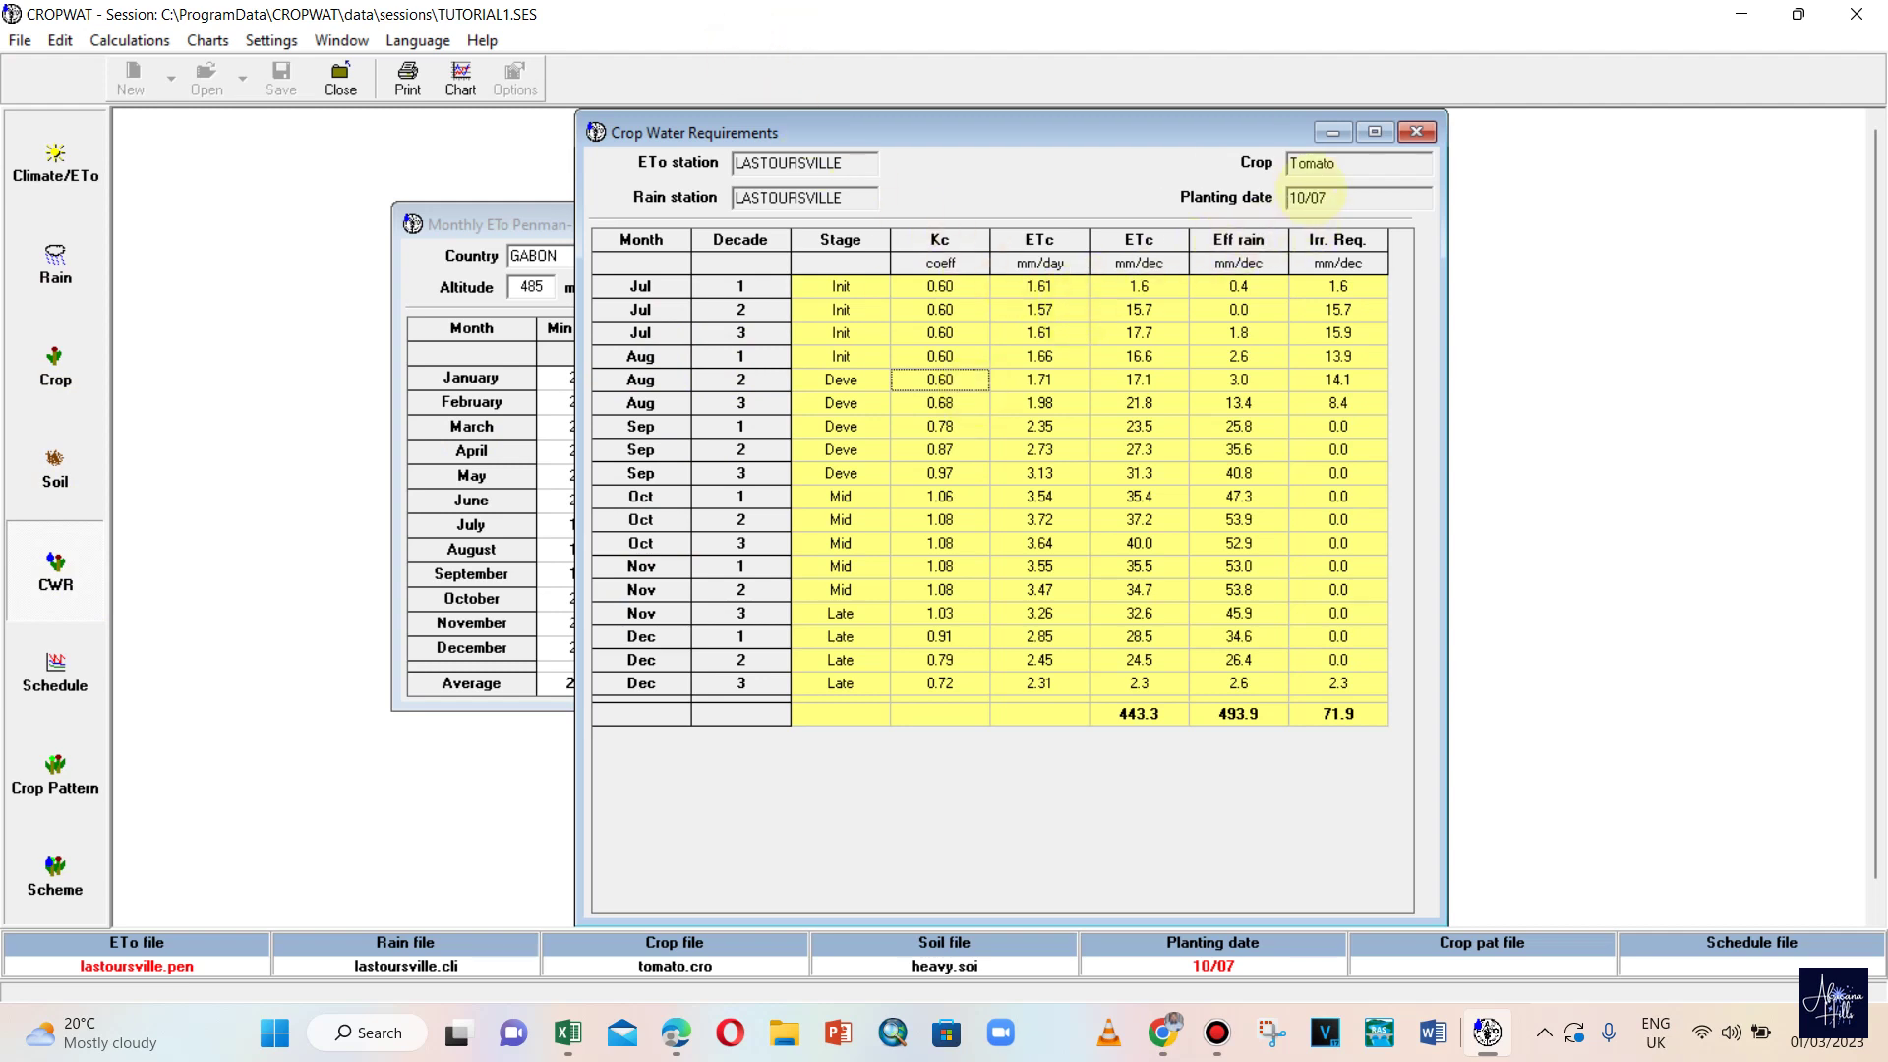
- Compare the planting date in the crop water requirements table with the planting and harvest dates in the tomato crop form
double_click(1296, 198)
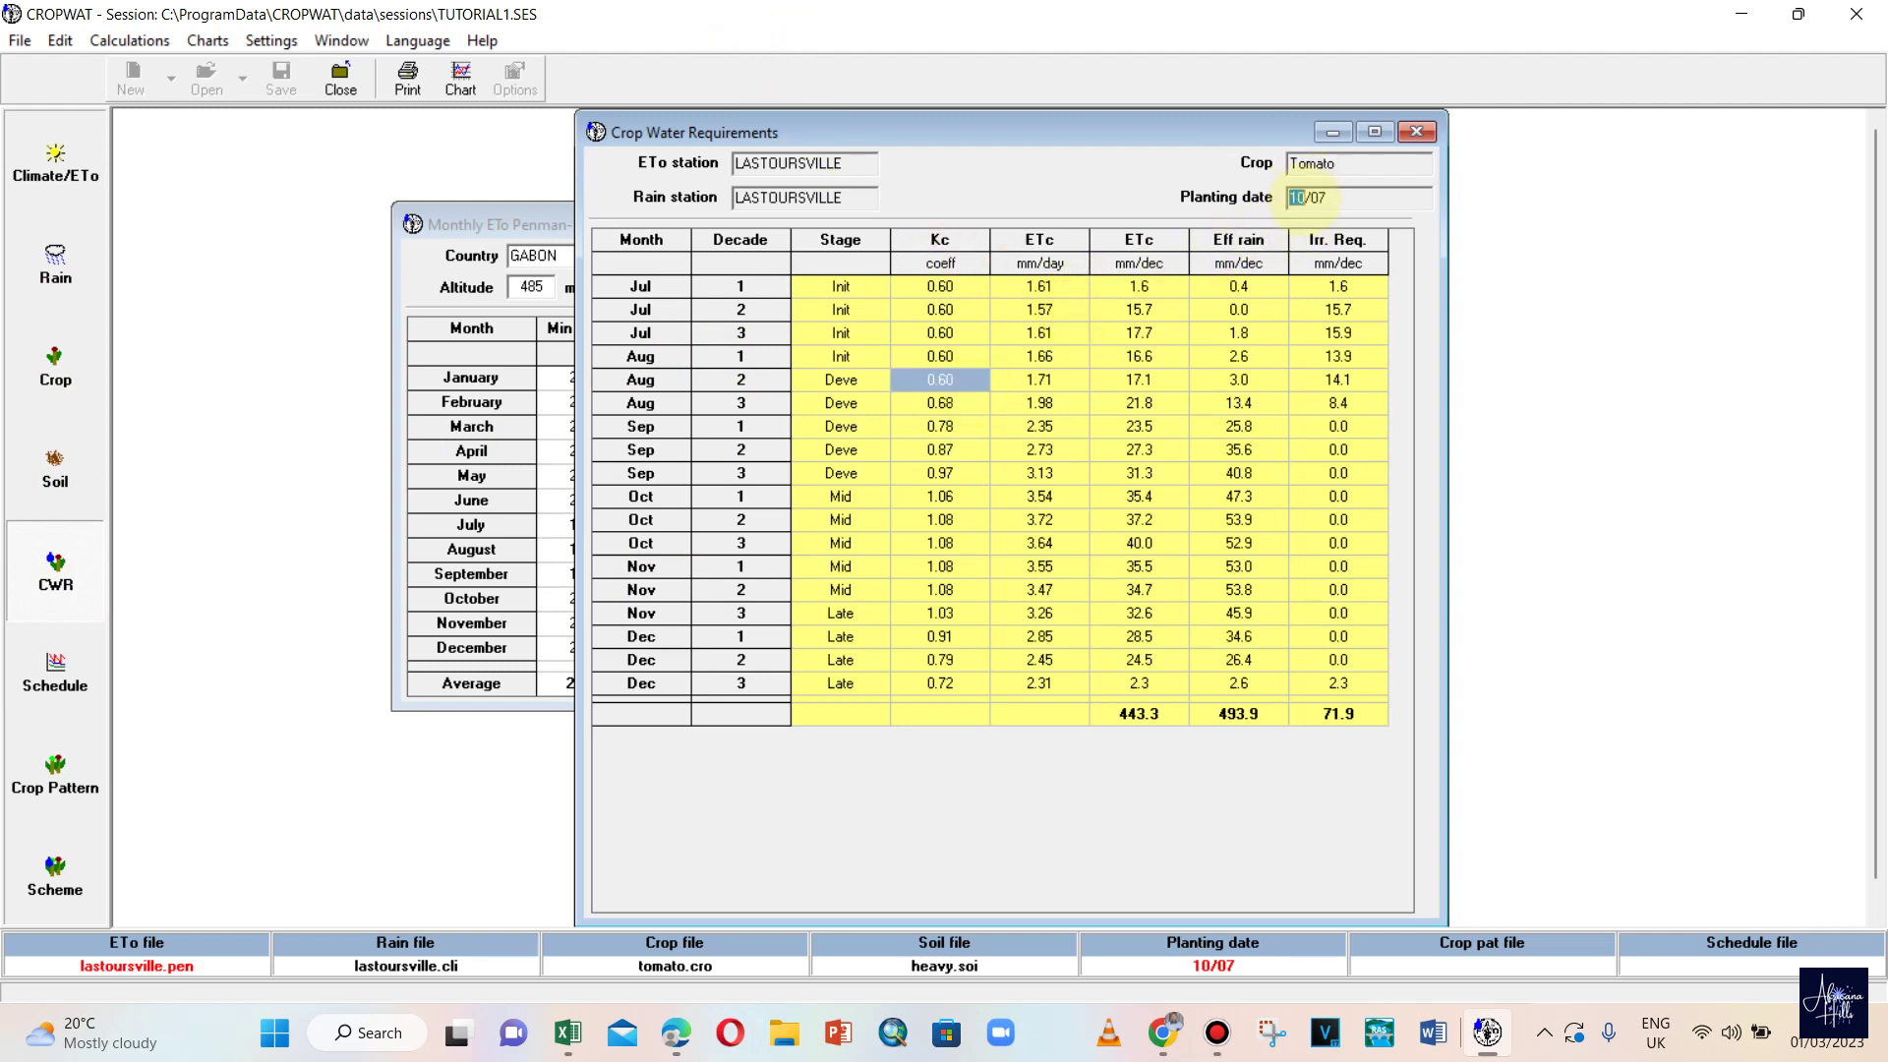
click(1318, 198)
click(56, 370)
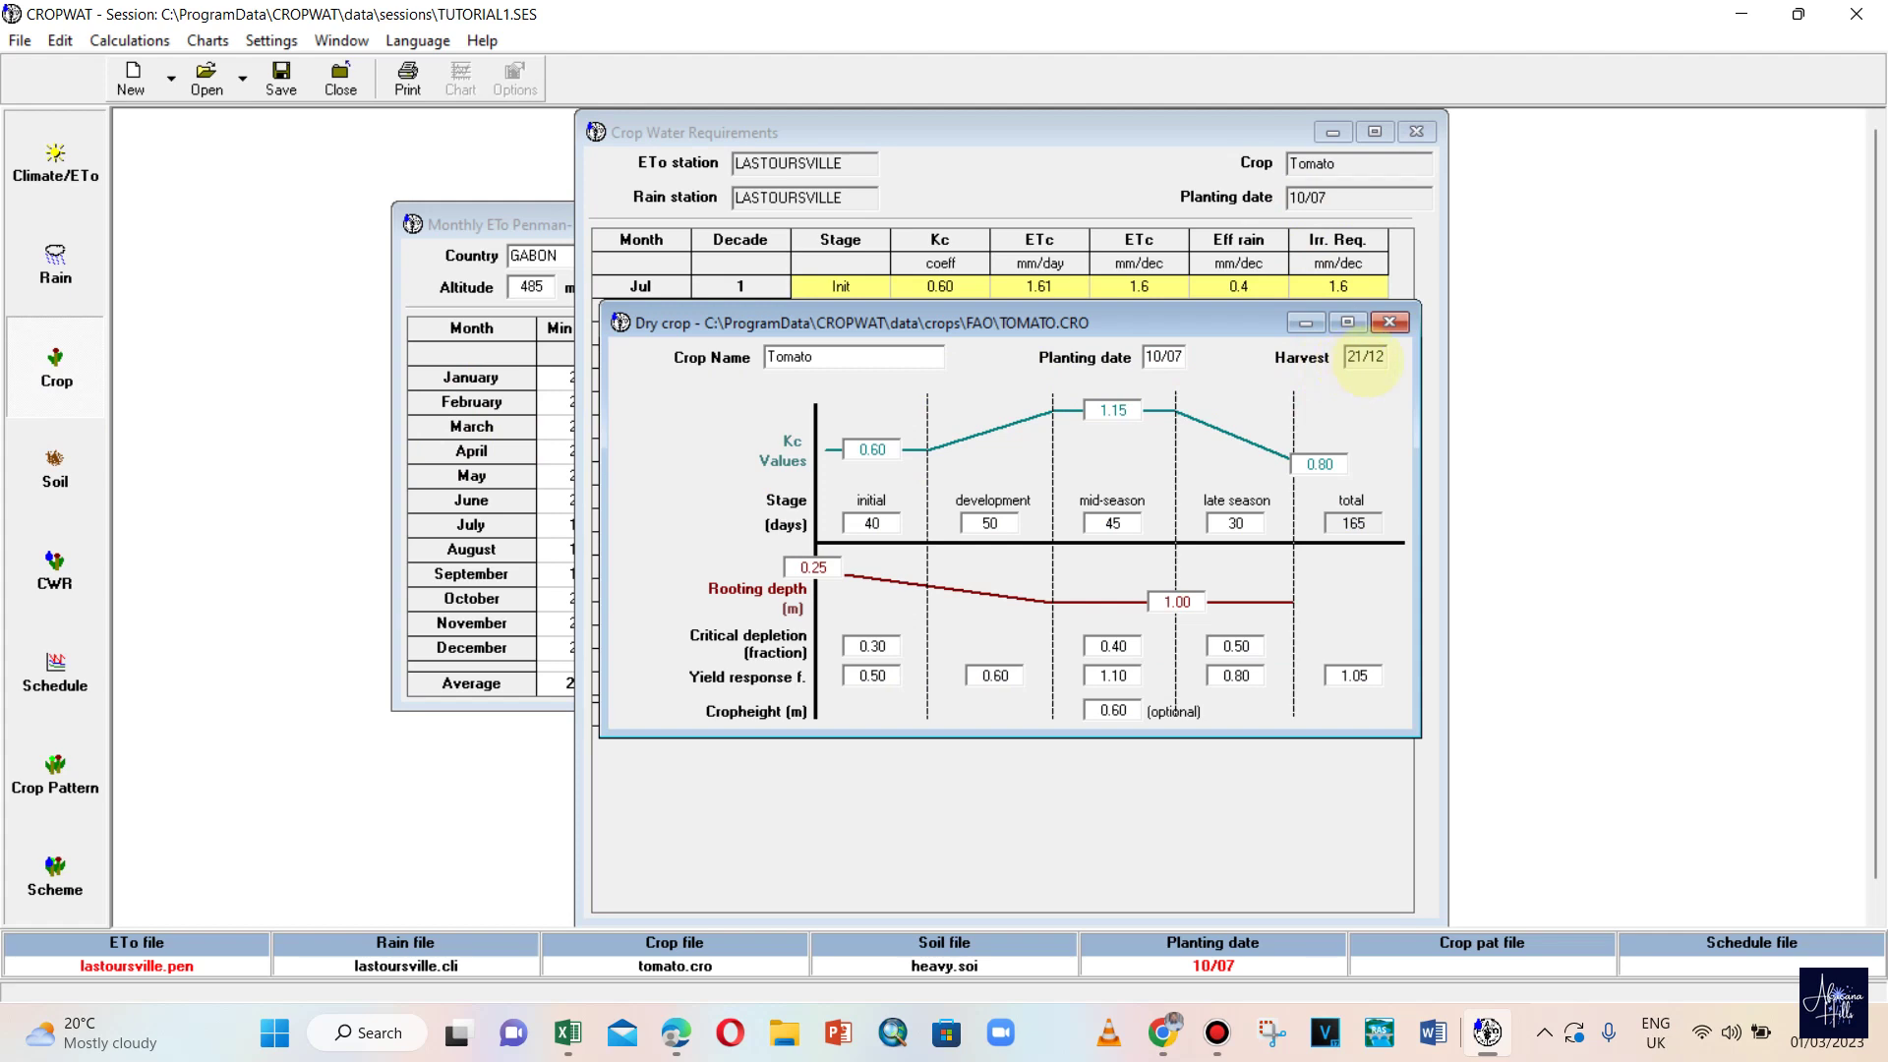
click(55, 569)
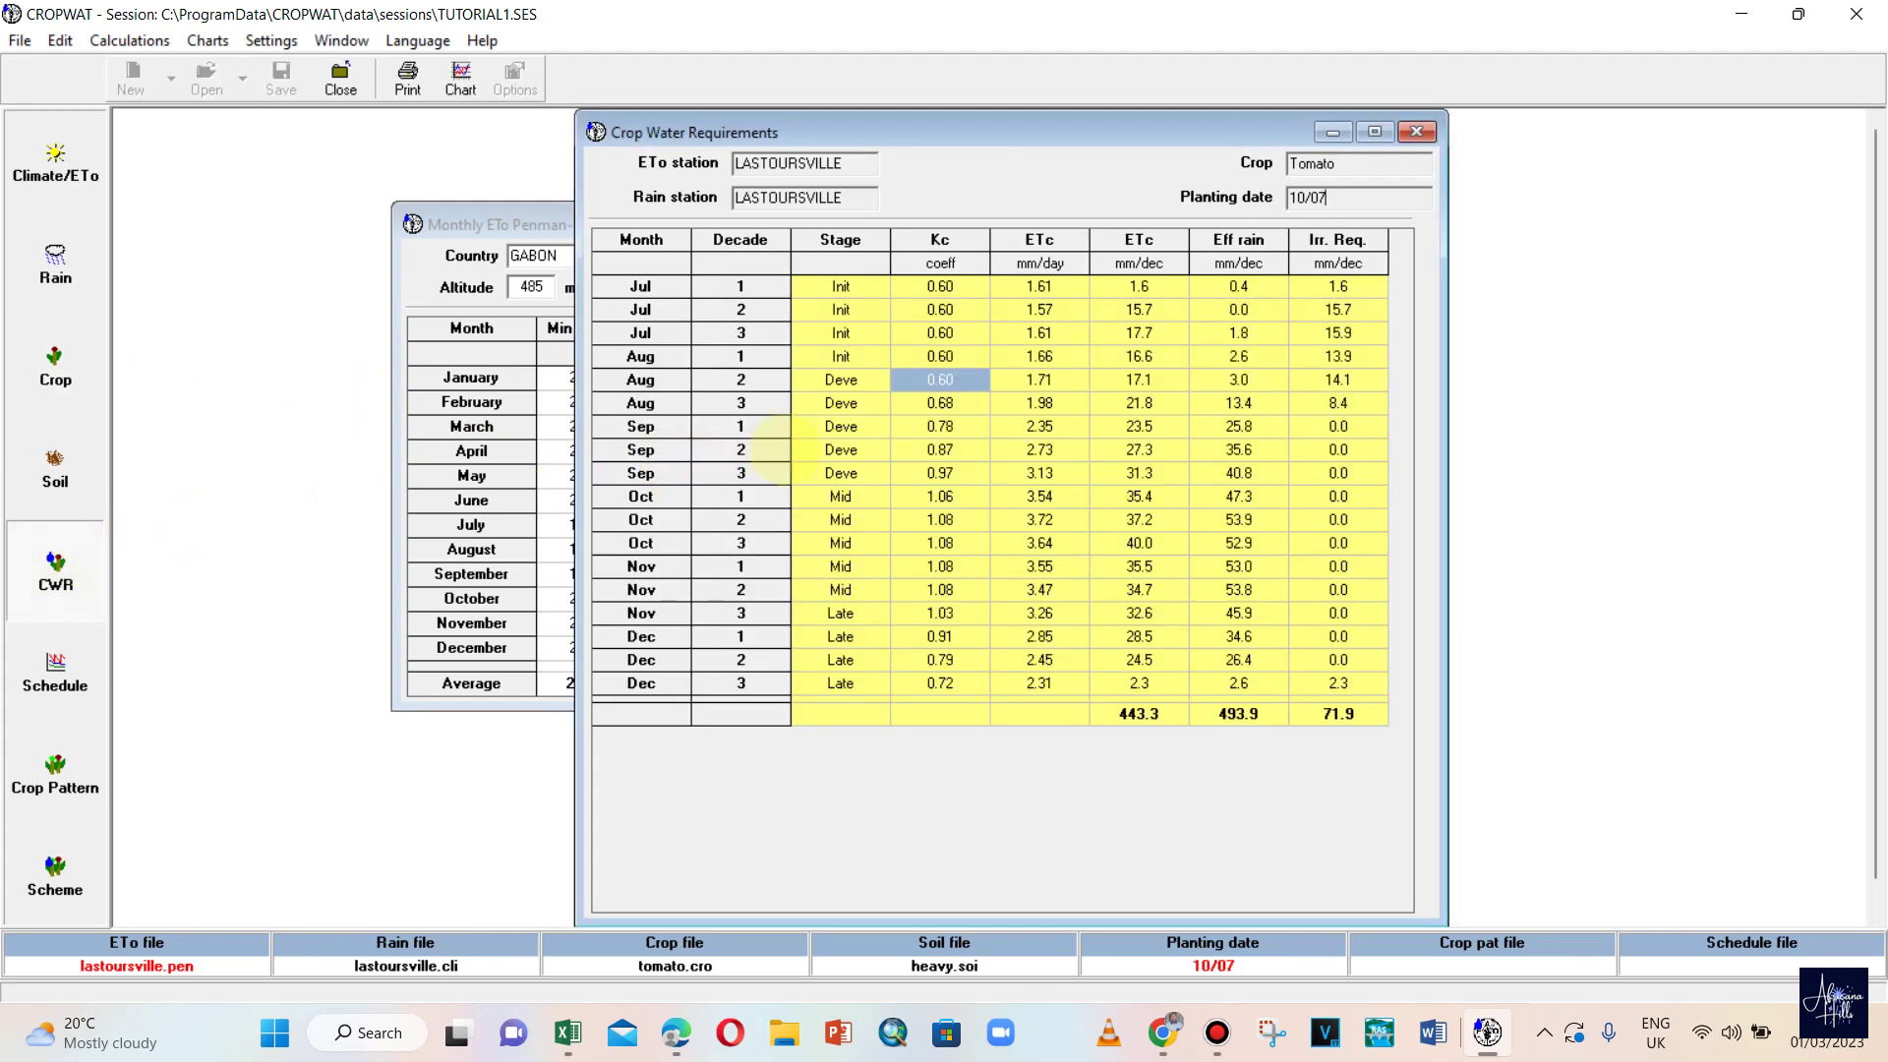
click(55, 368)
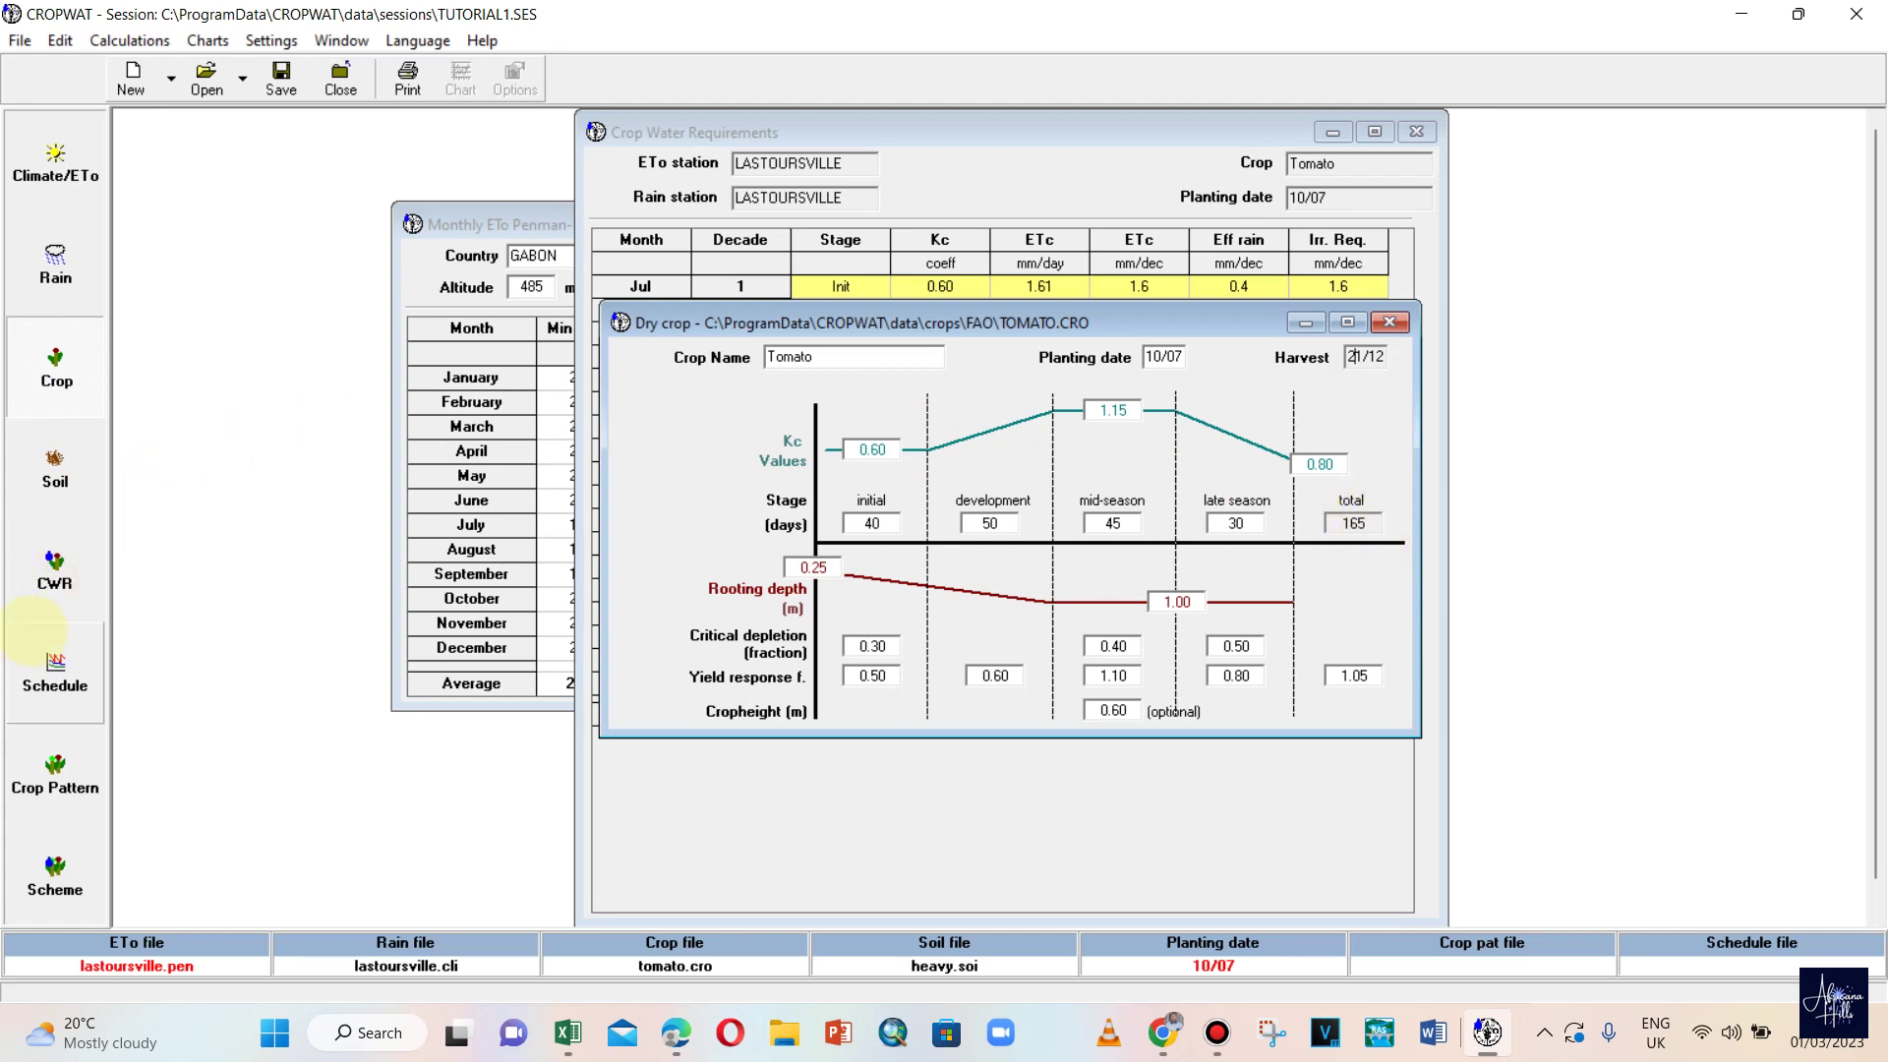
click(55, 576)
click(1139, 497)
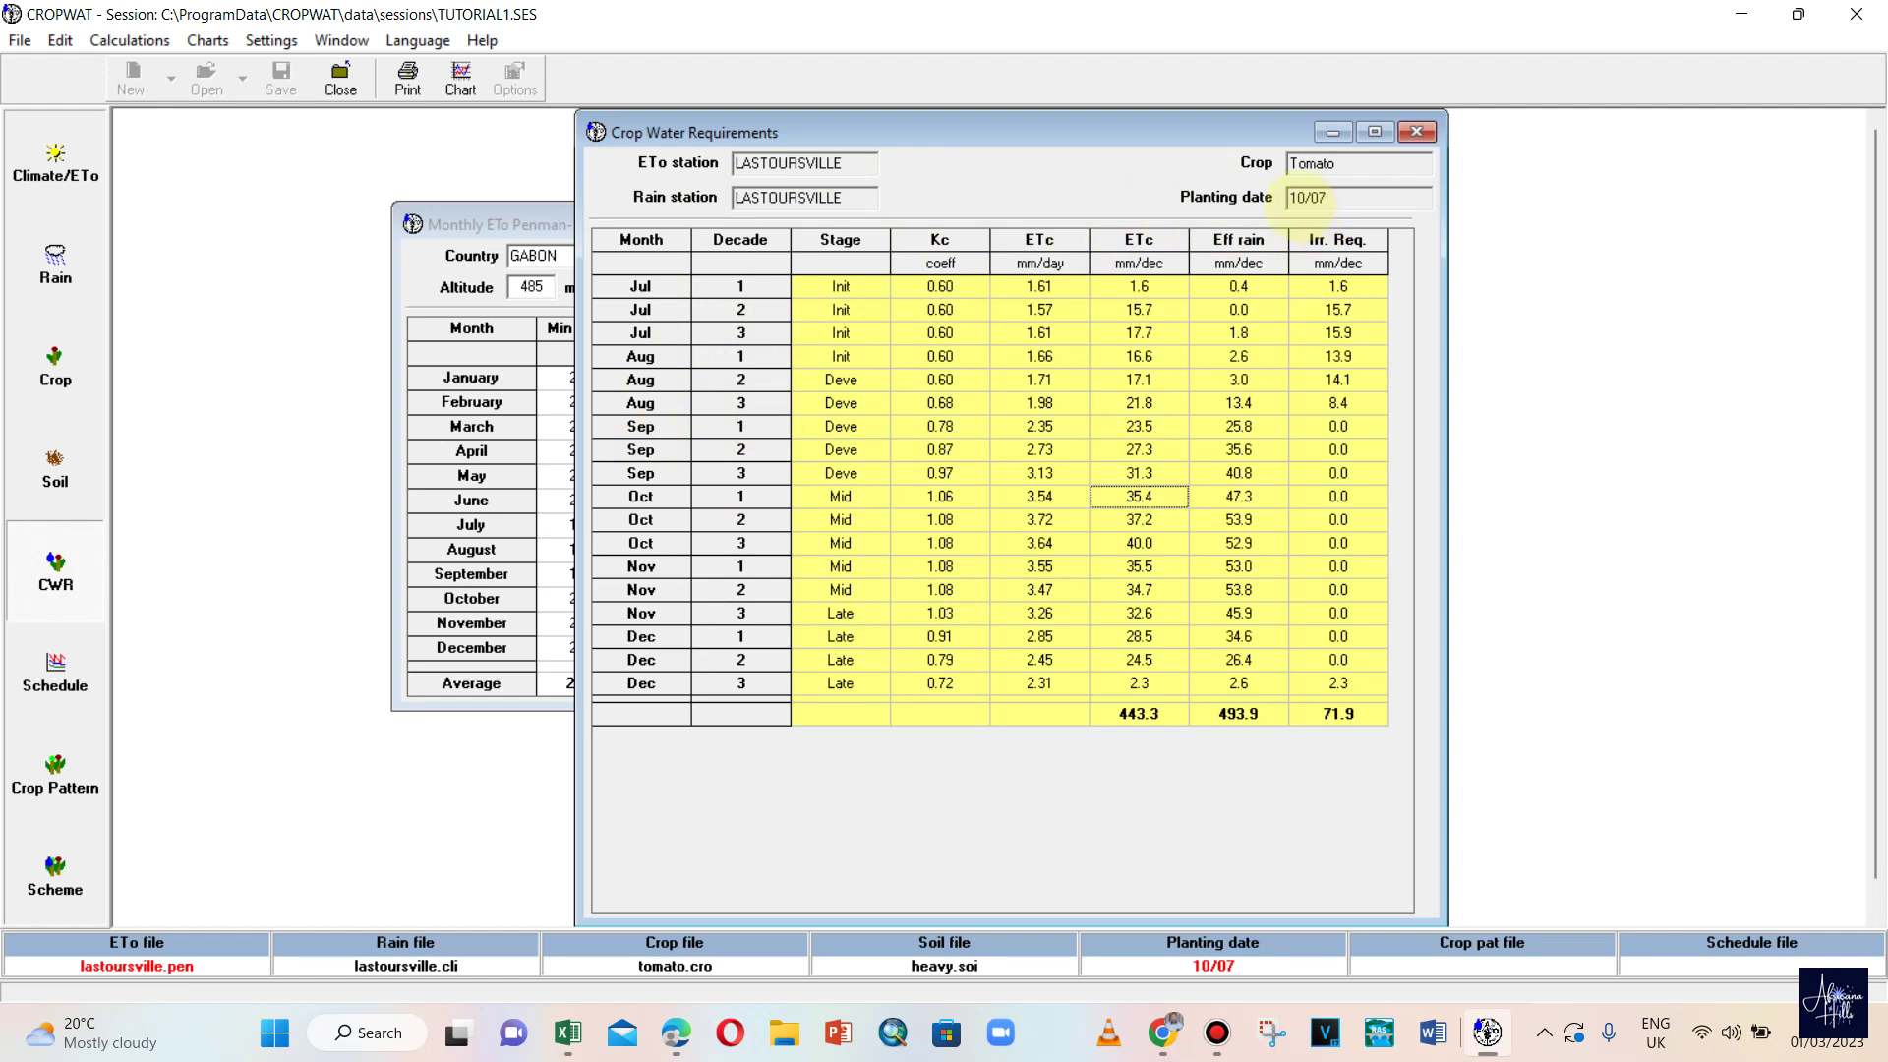
drag(1290, 198, 1320, 197)
click(1327, 198)
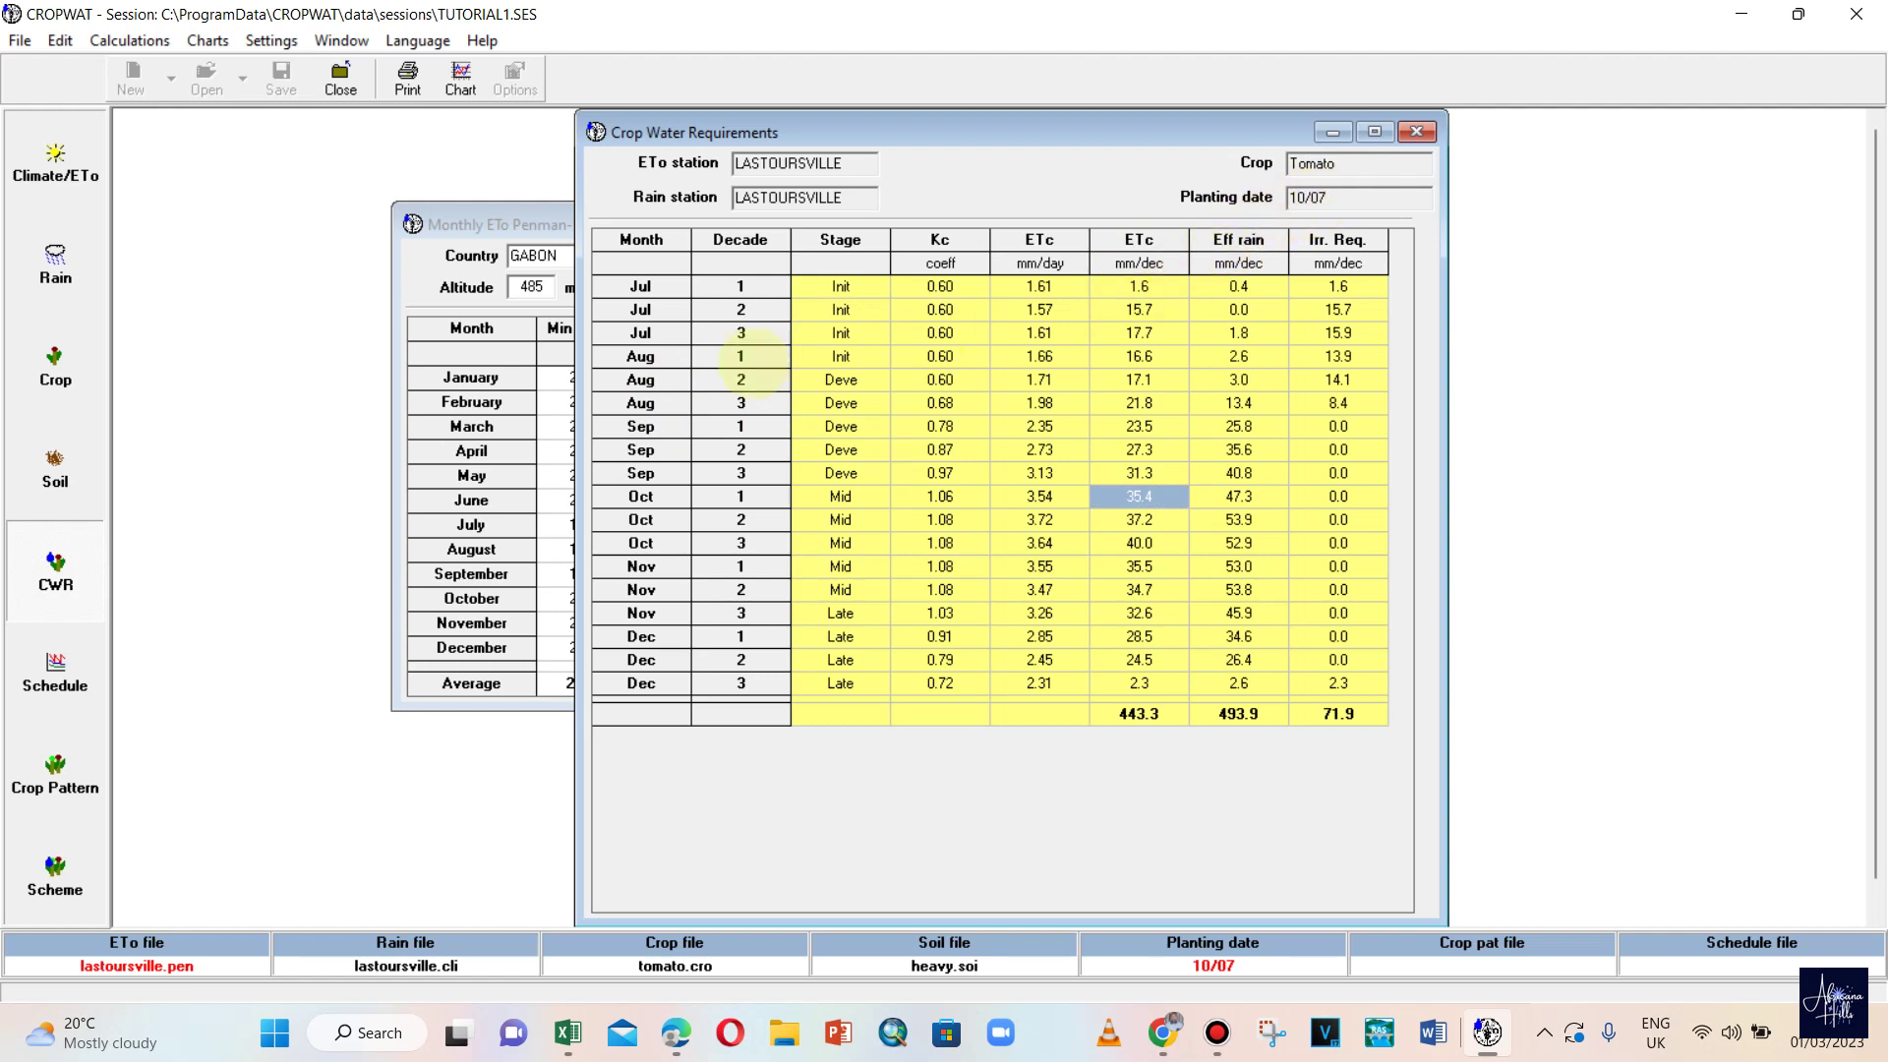
- Examine how July 2023 divides into decades at days 10, 11, 20 and 21 in the system calendar, and return to the crop water requirements table
click(642, 285)
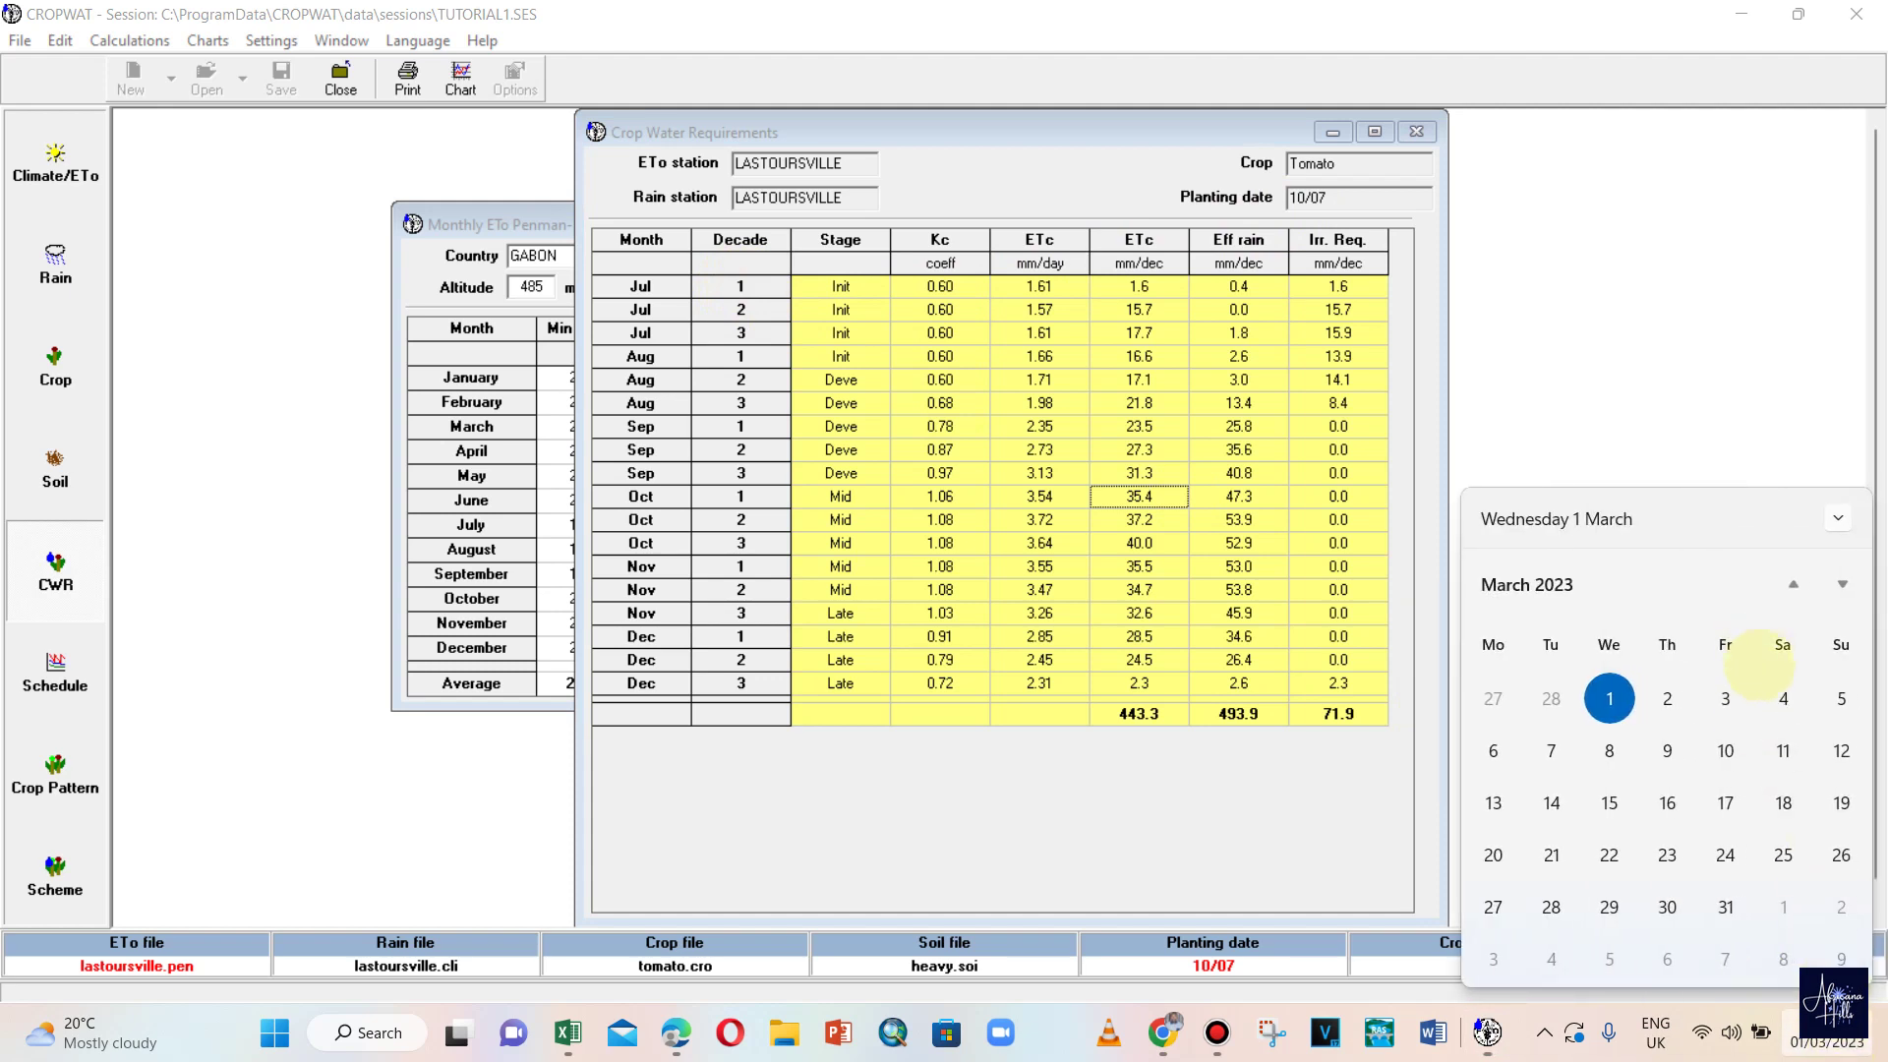
click(1842, 584)
click(1842, 584)
click(1842, 584)
click(1842, 585)
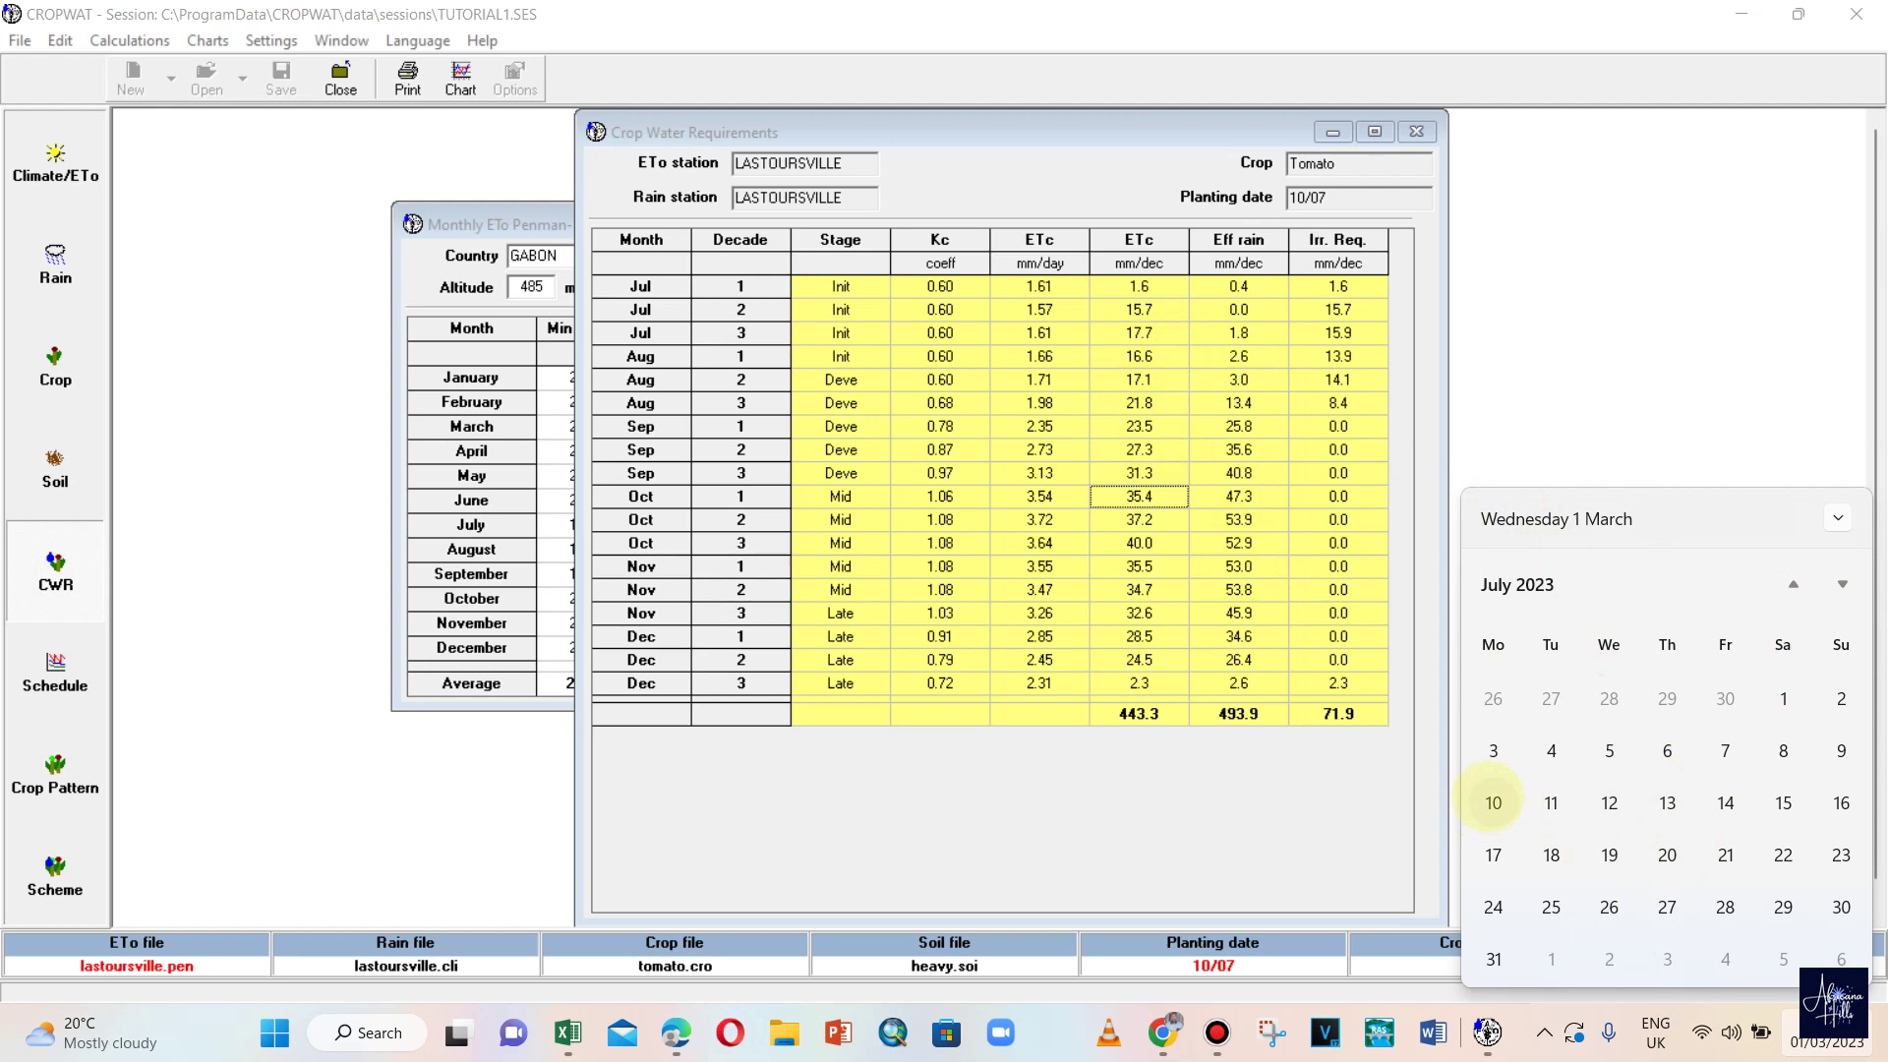
click(1494, 803)
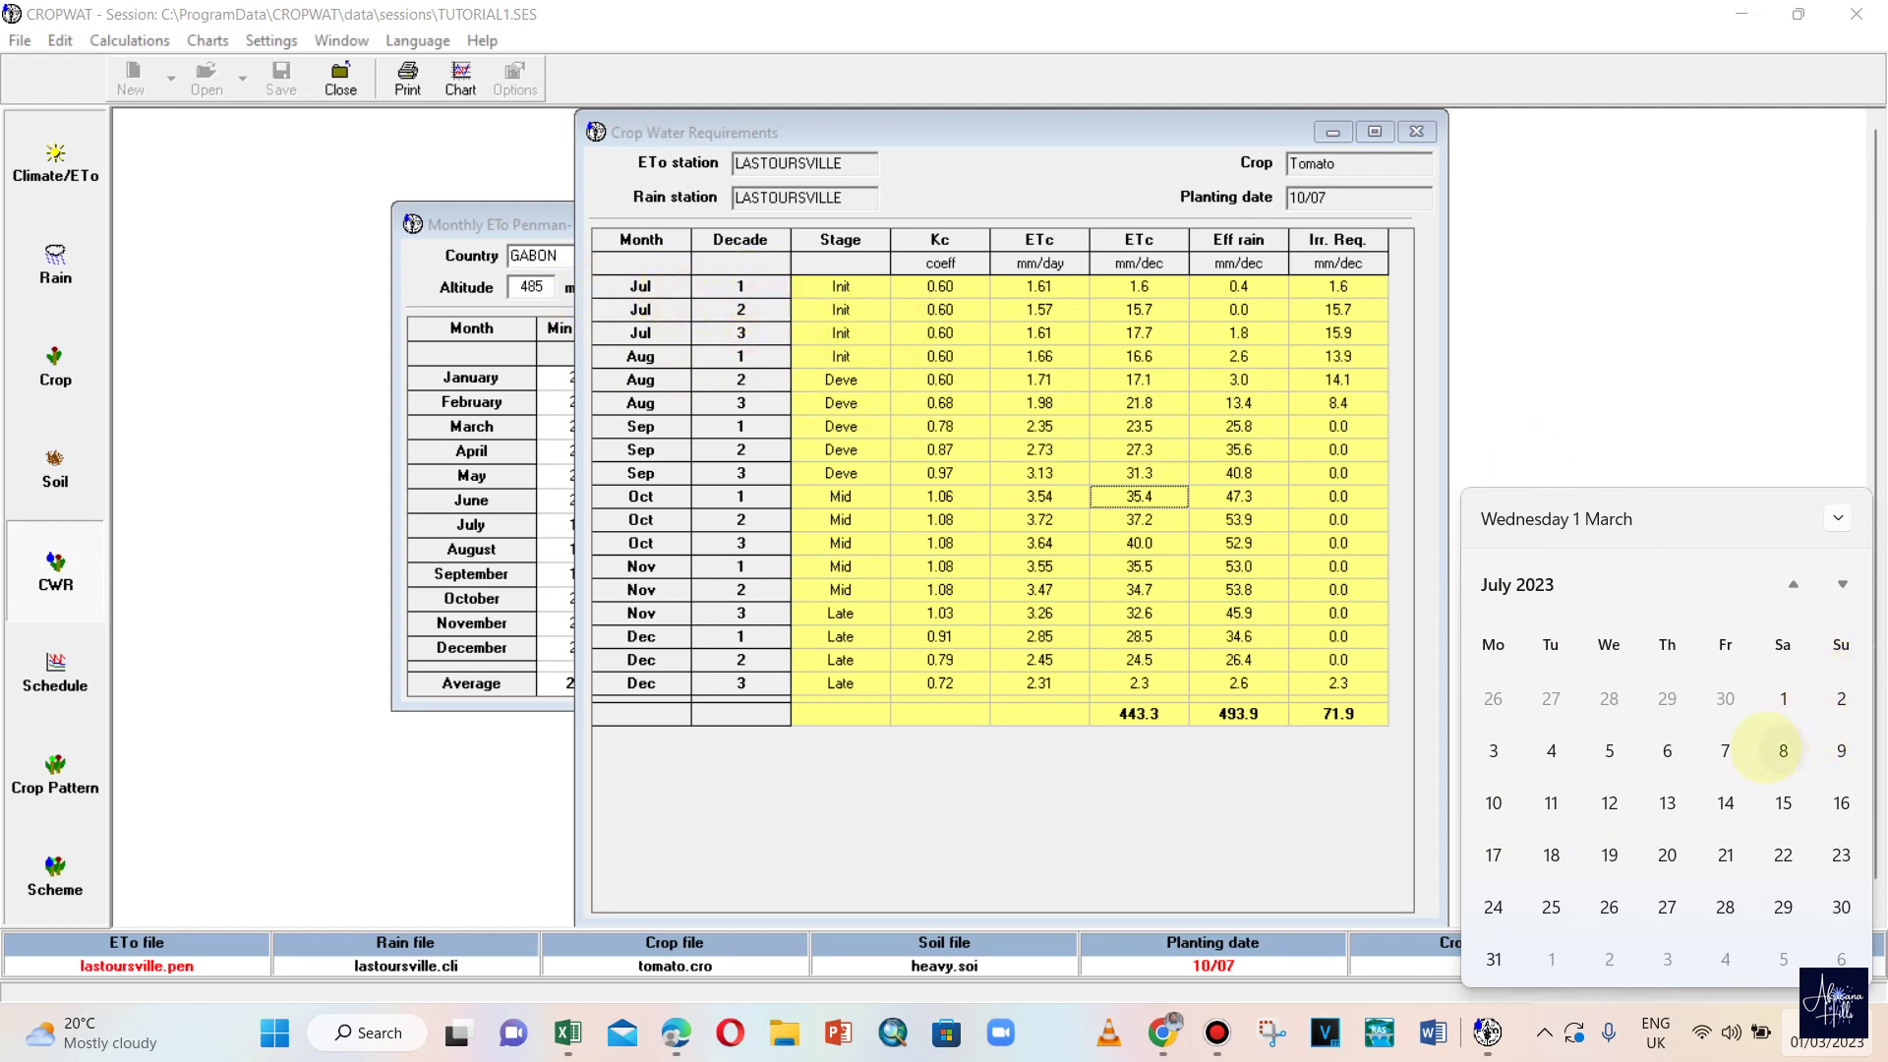
click(1493, 803)
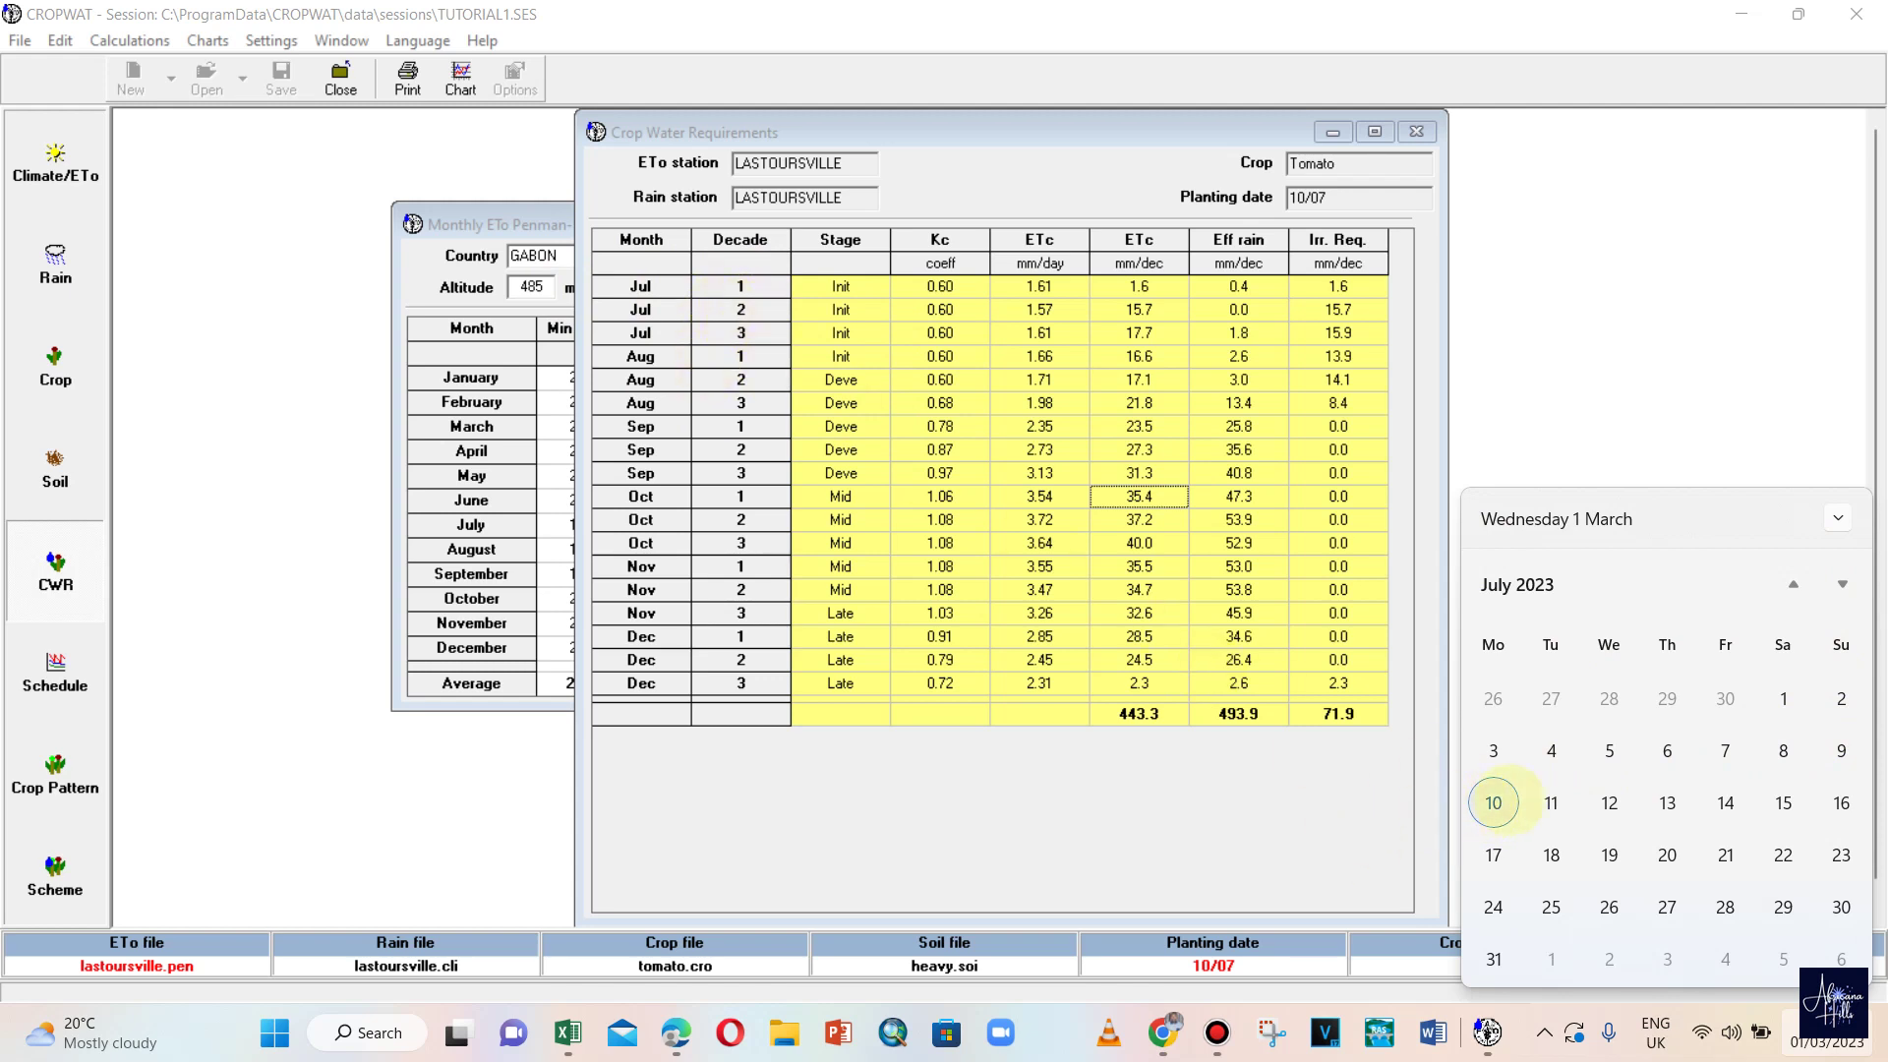
click(1552, 803)
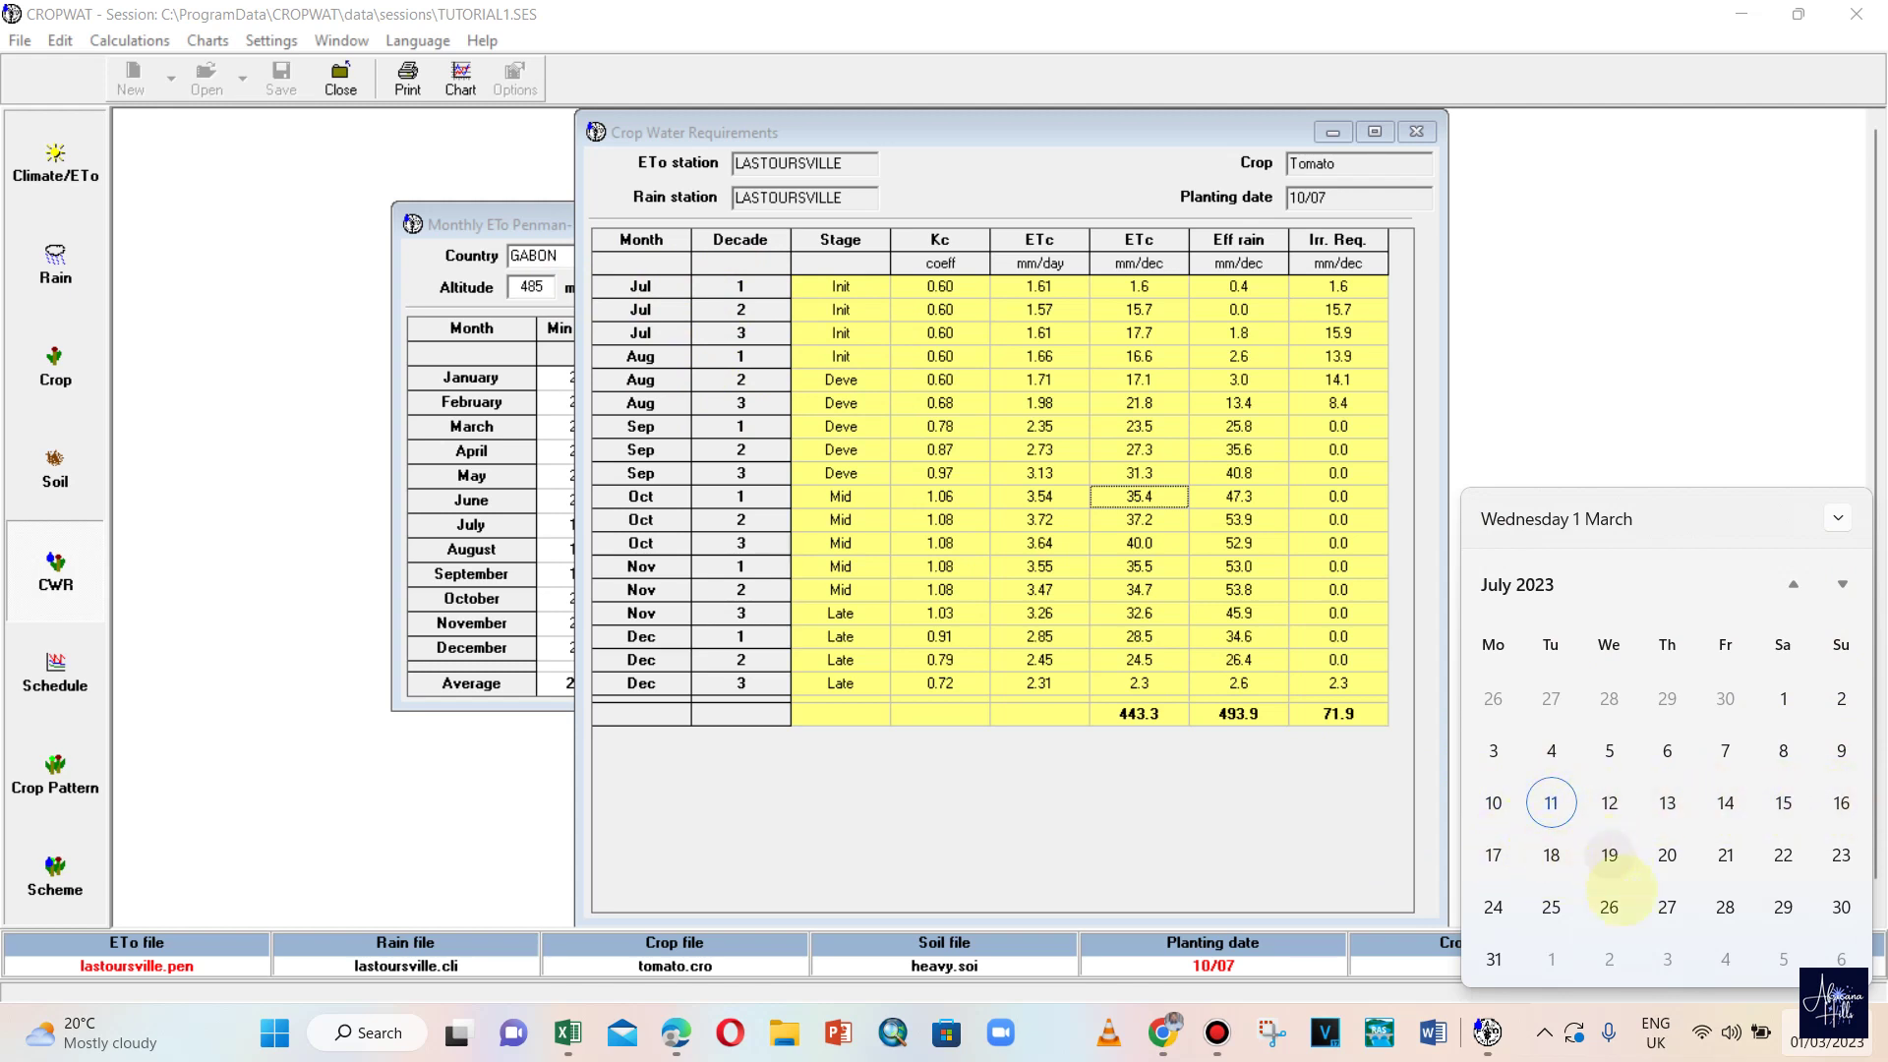
click(1667, 855)
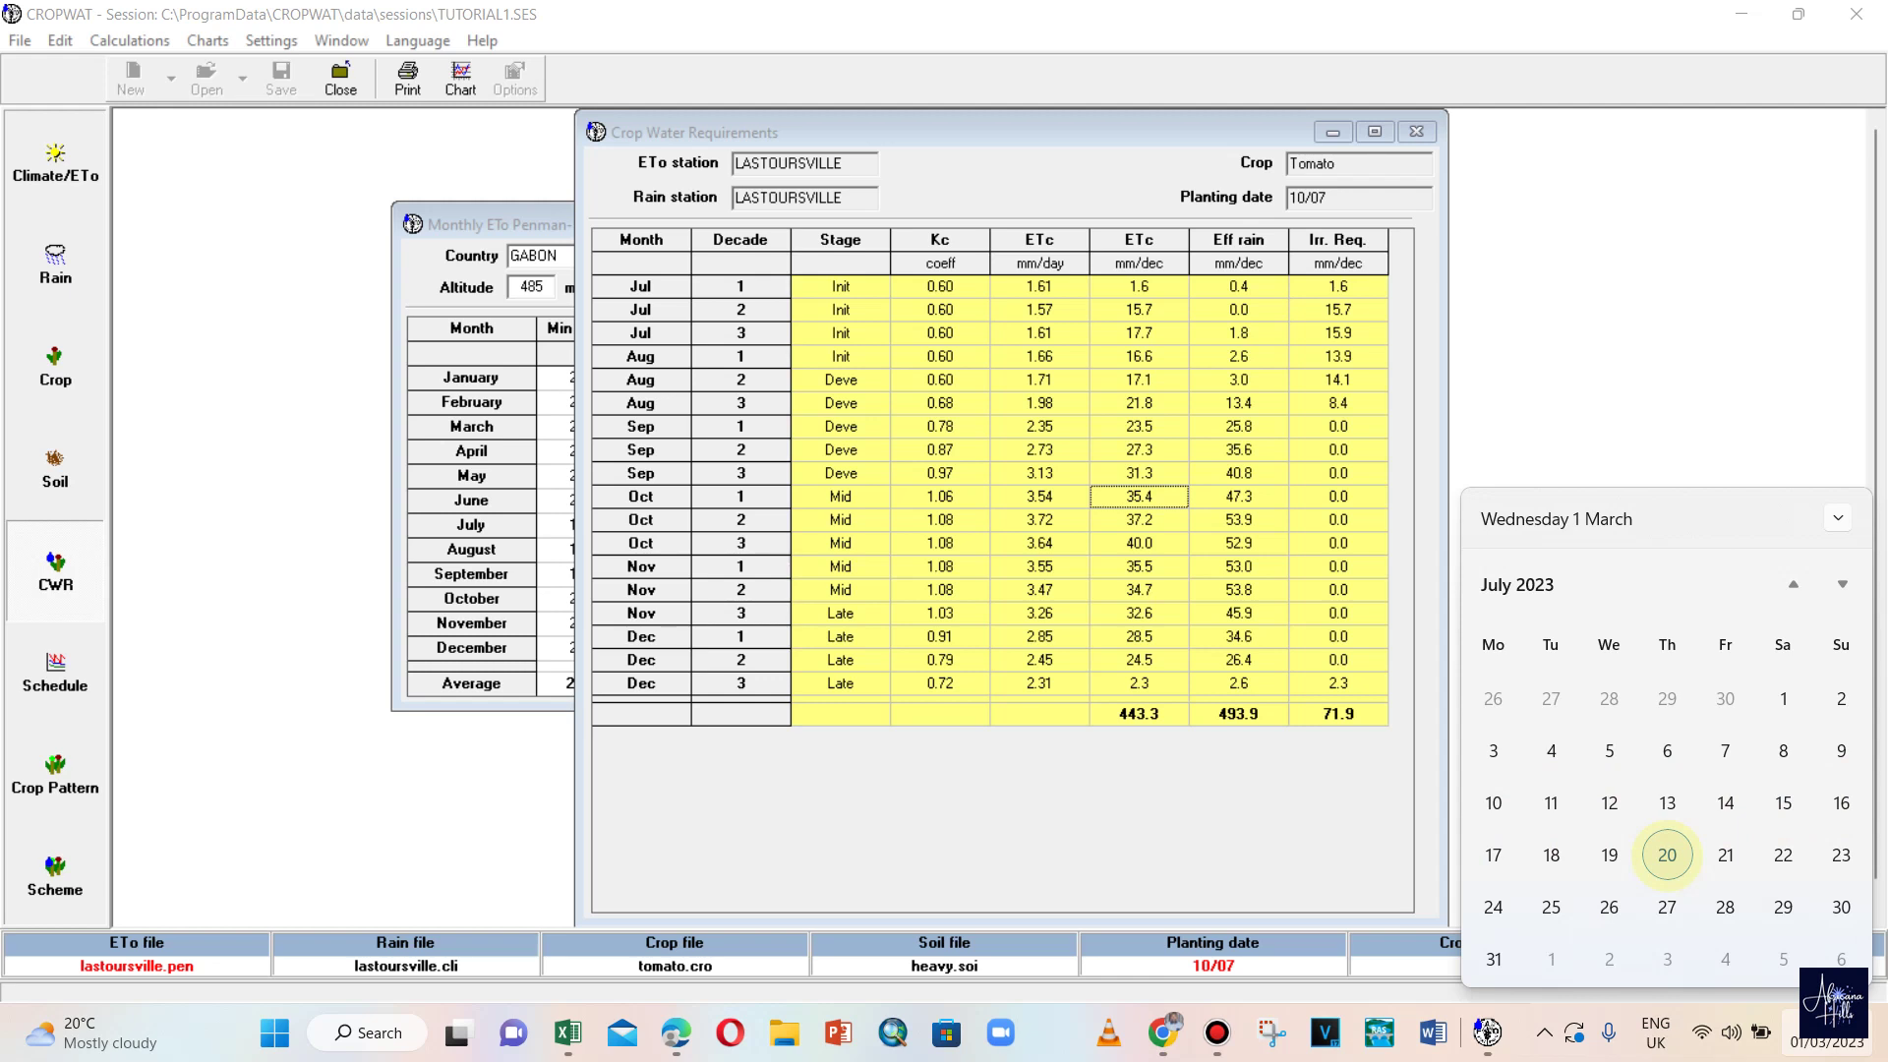
click(1723, 855)
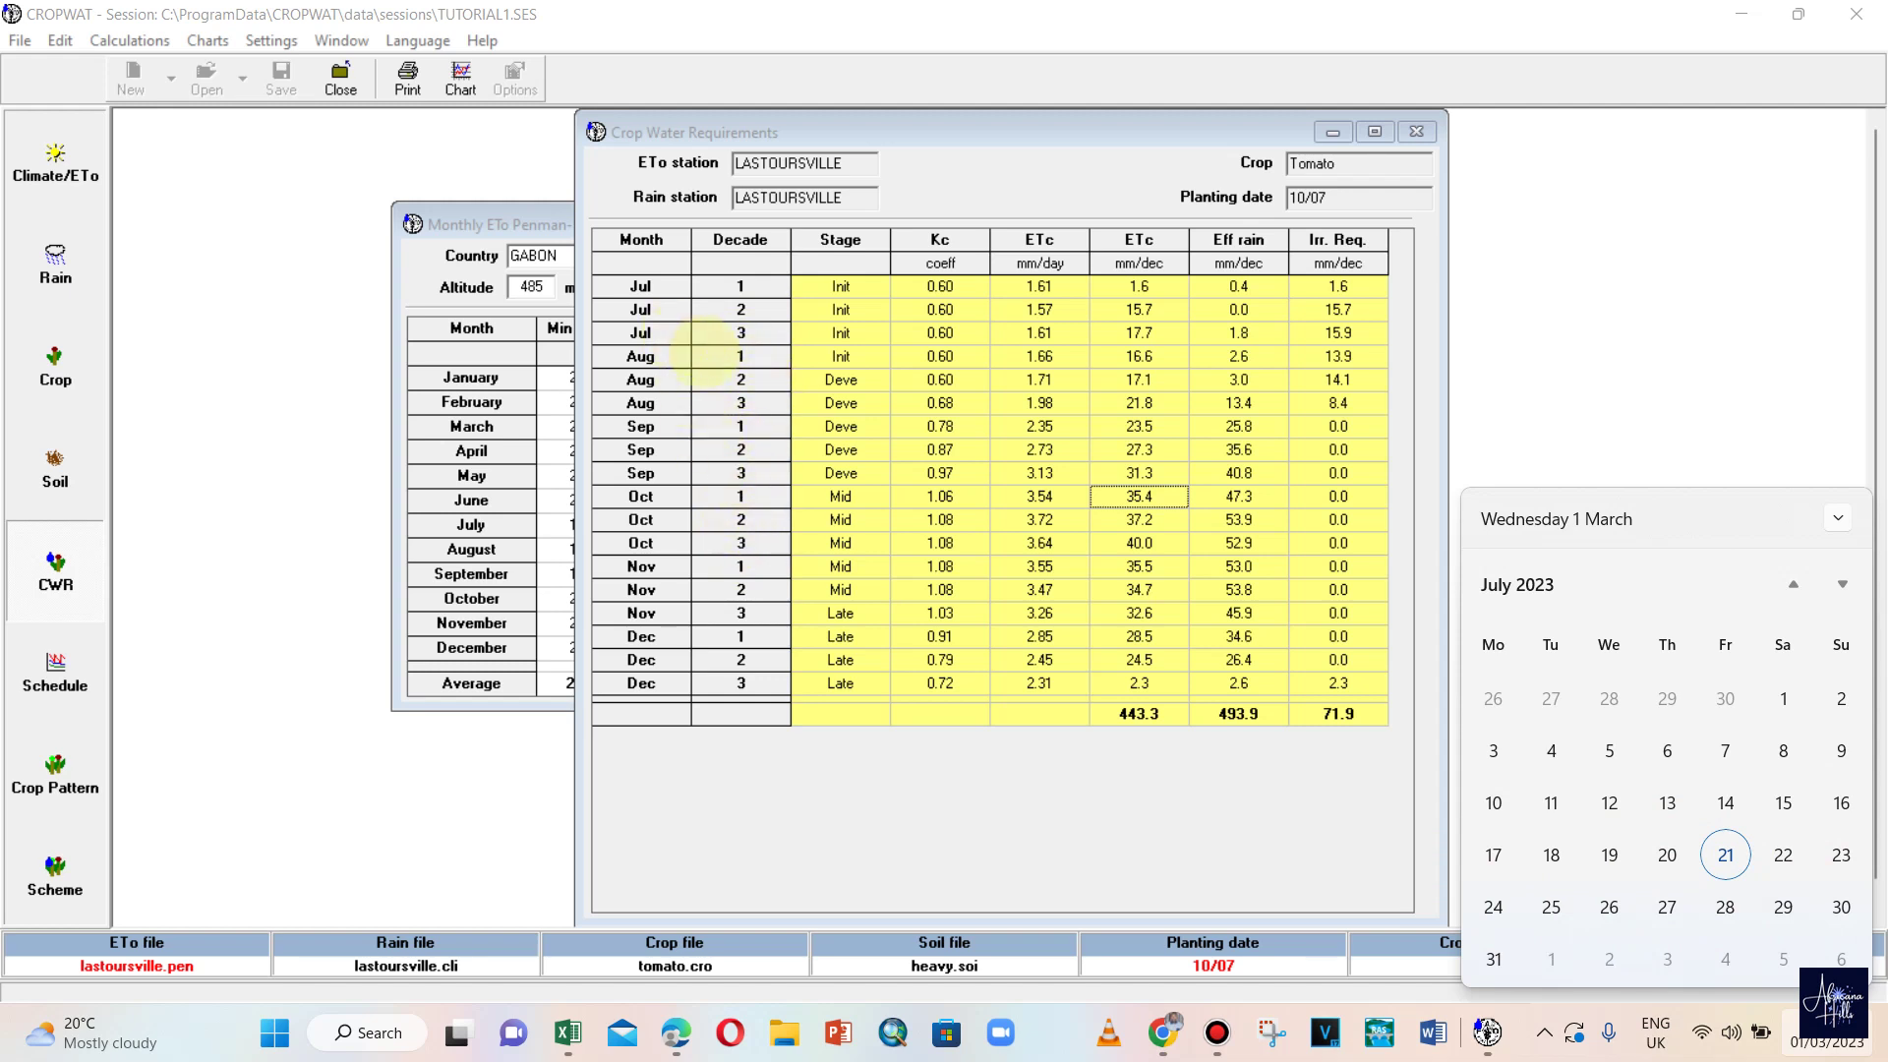
click(718, 359)
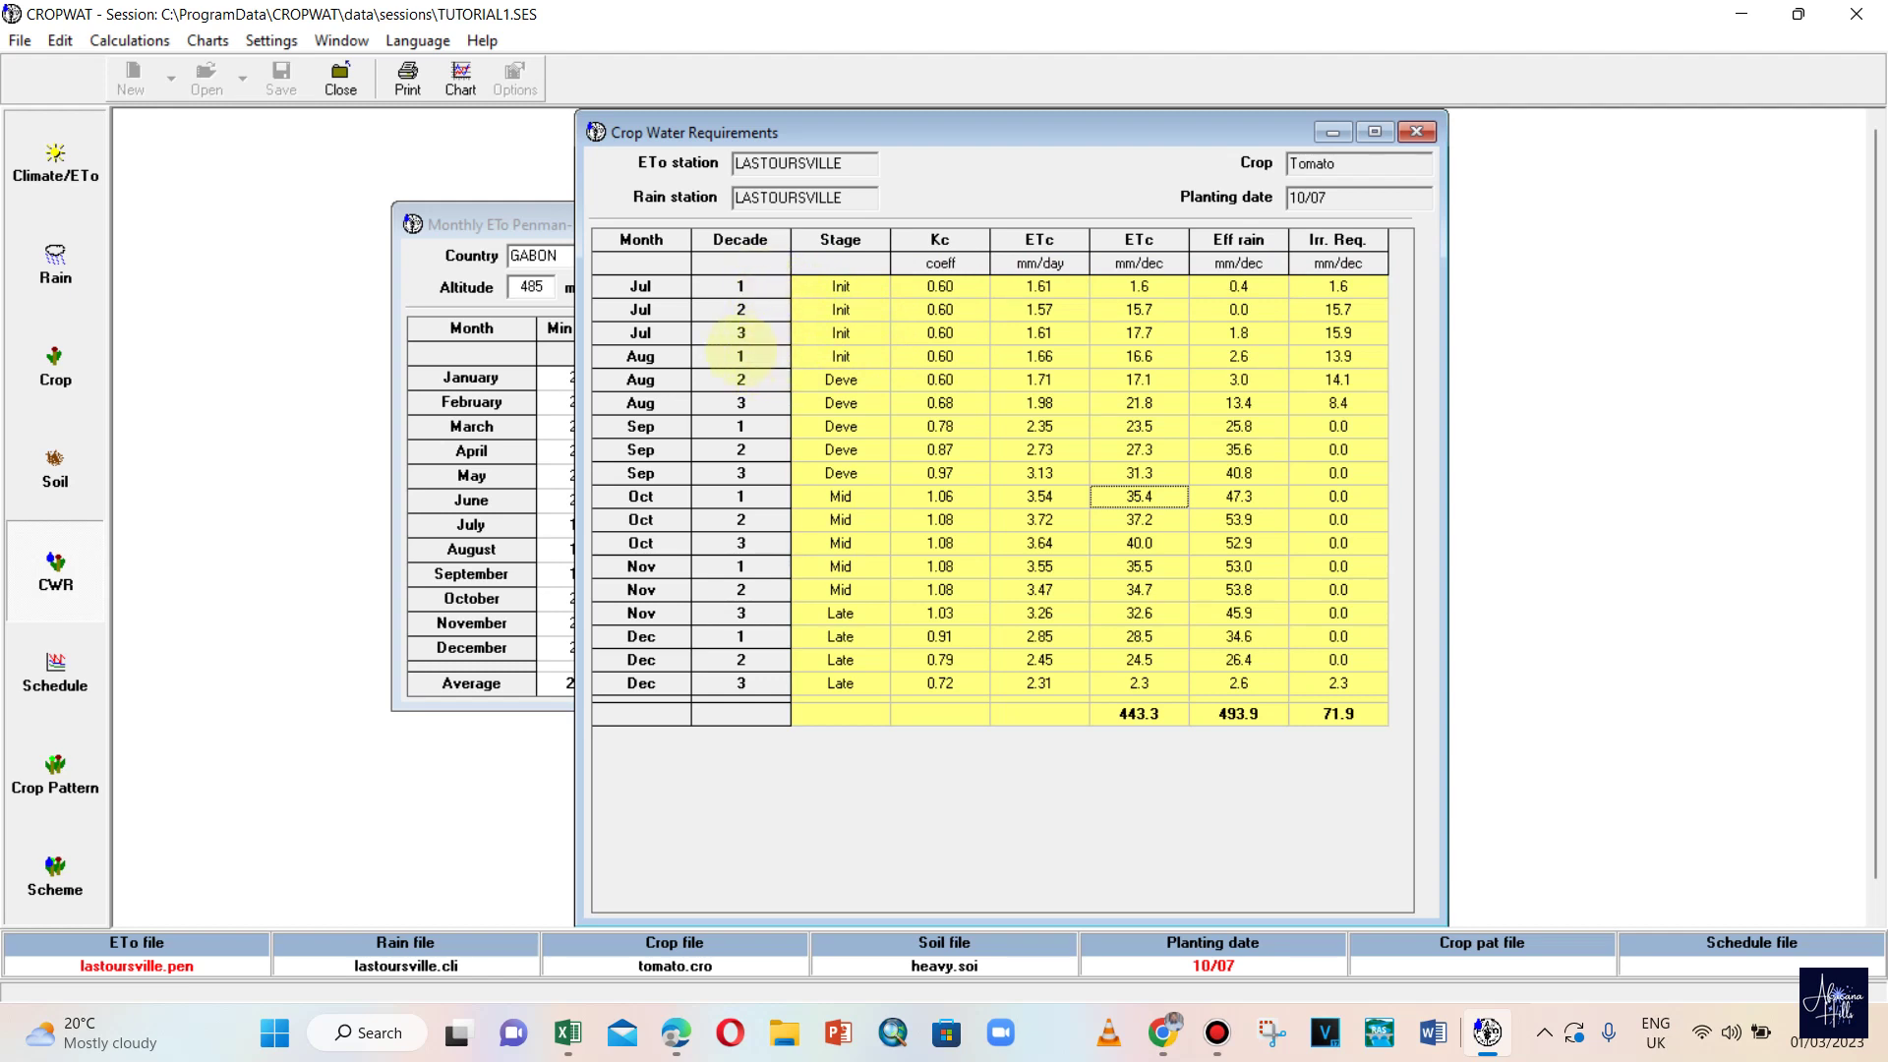
click(838, 358)
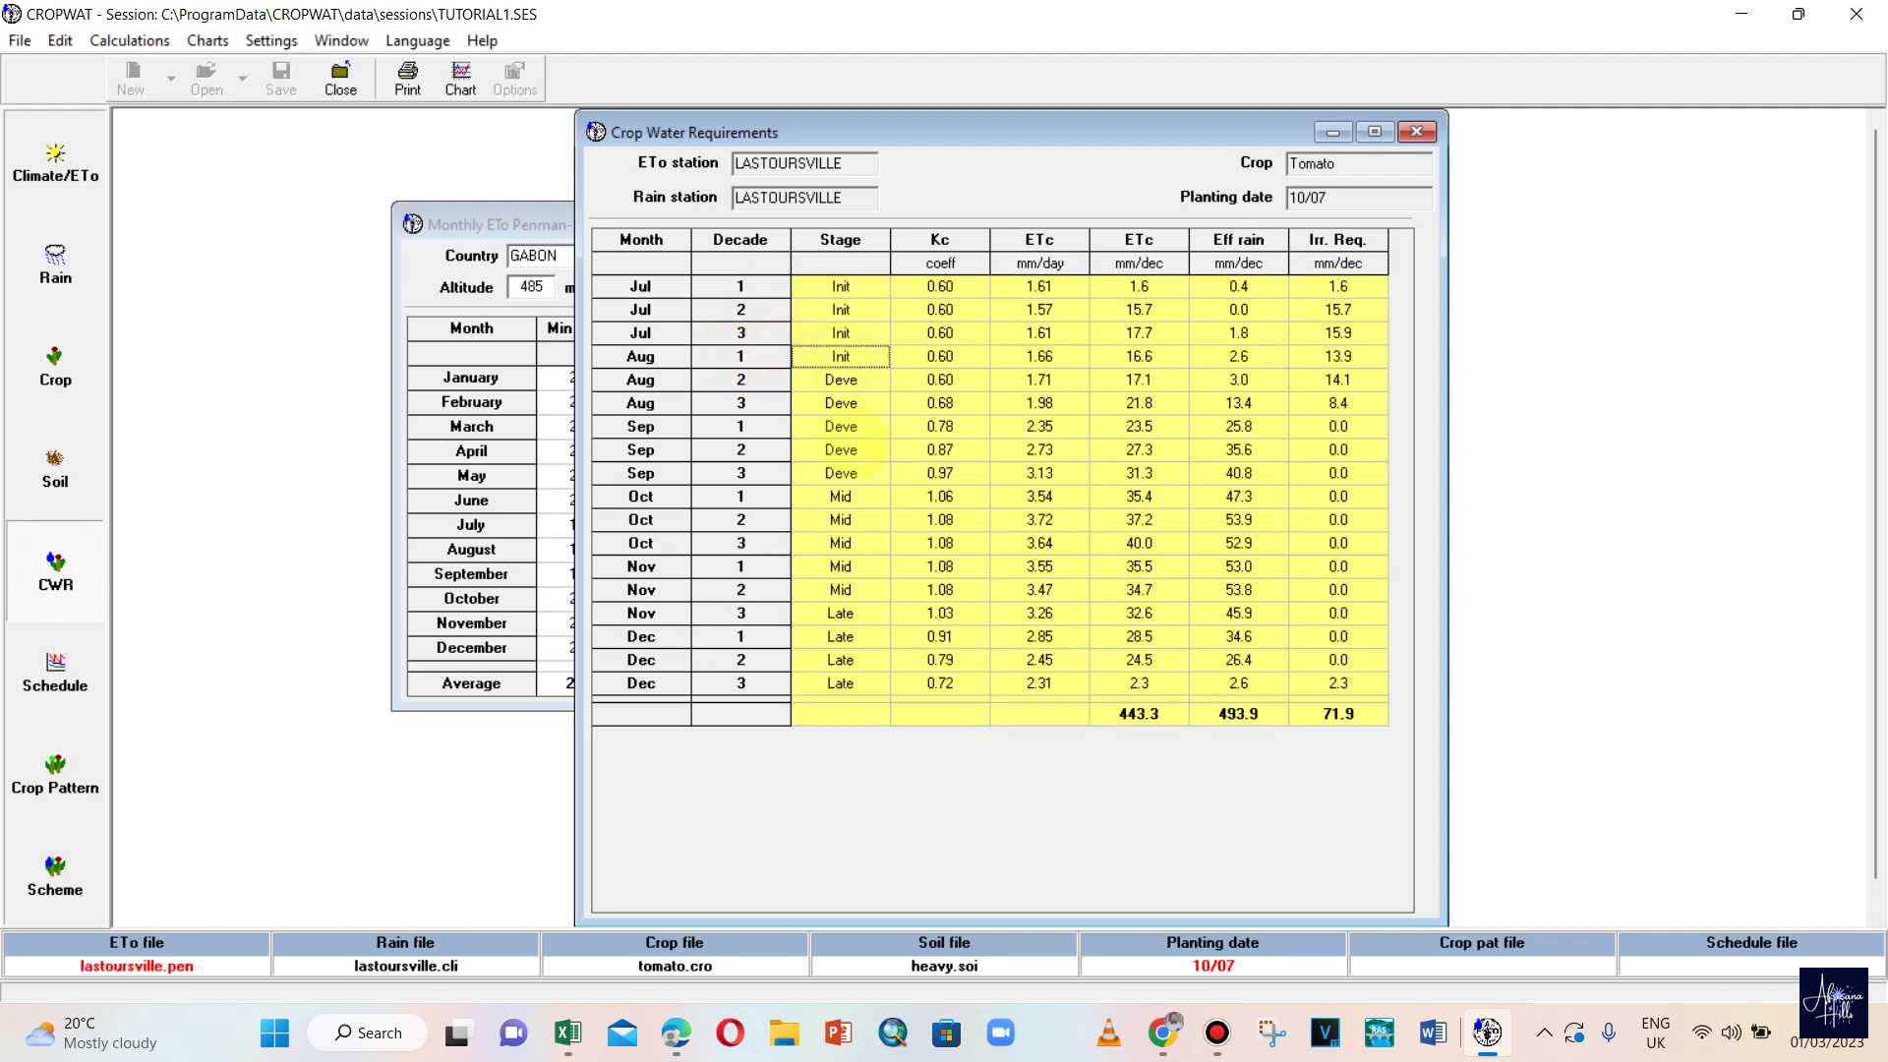
- Examine the Stage column of the crop water requirements table, highlighting the development, mid-season and late-season decades and the full column
drag(840, 379, 867, 465)
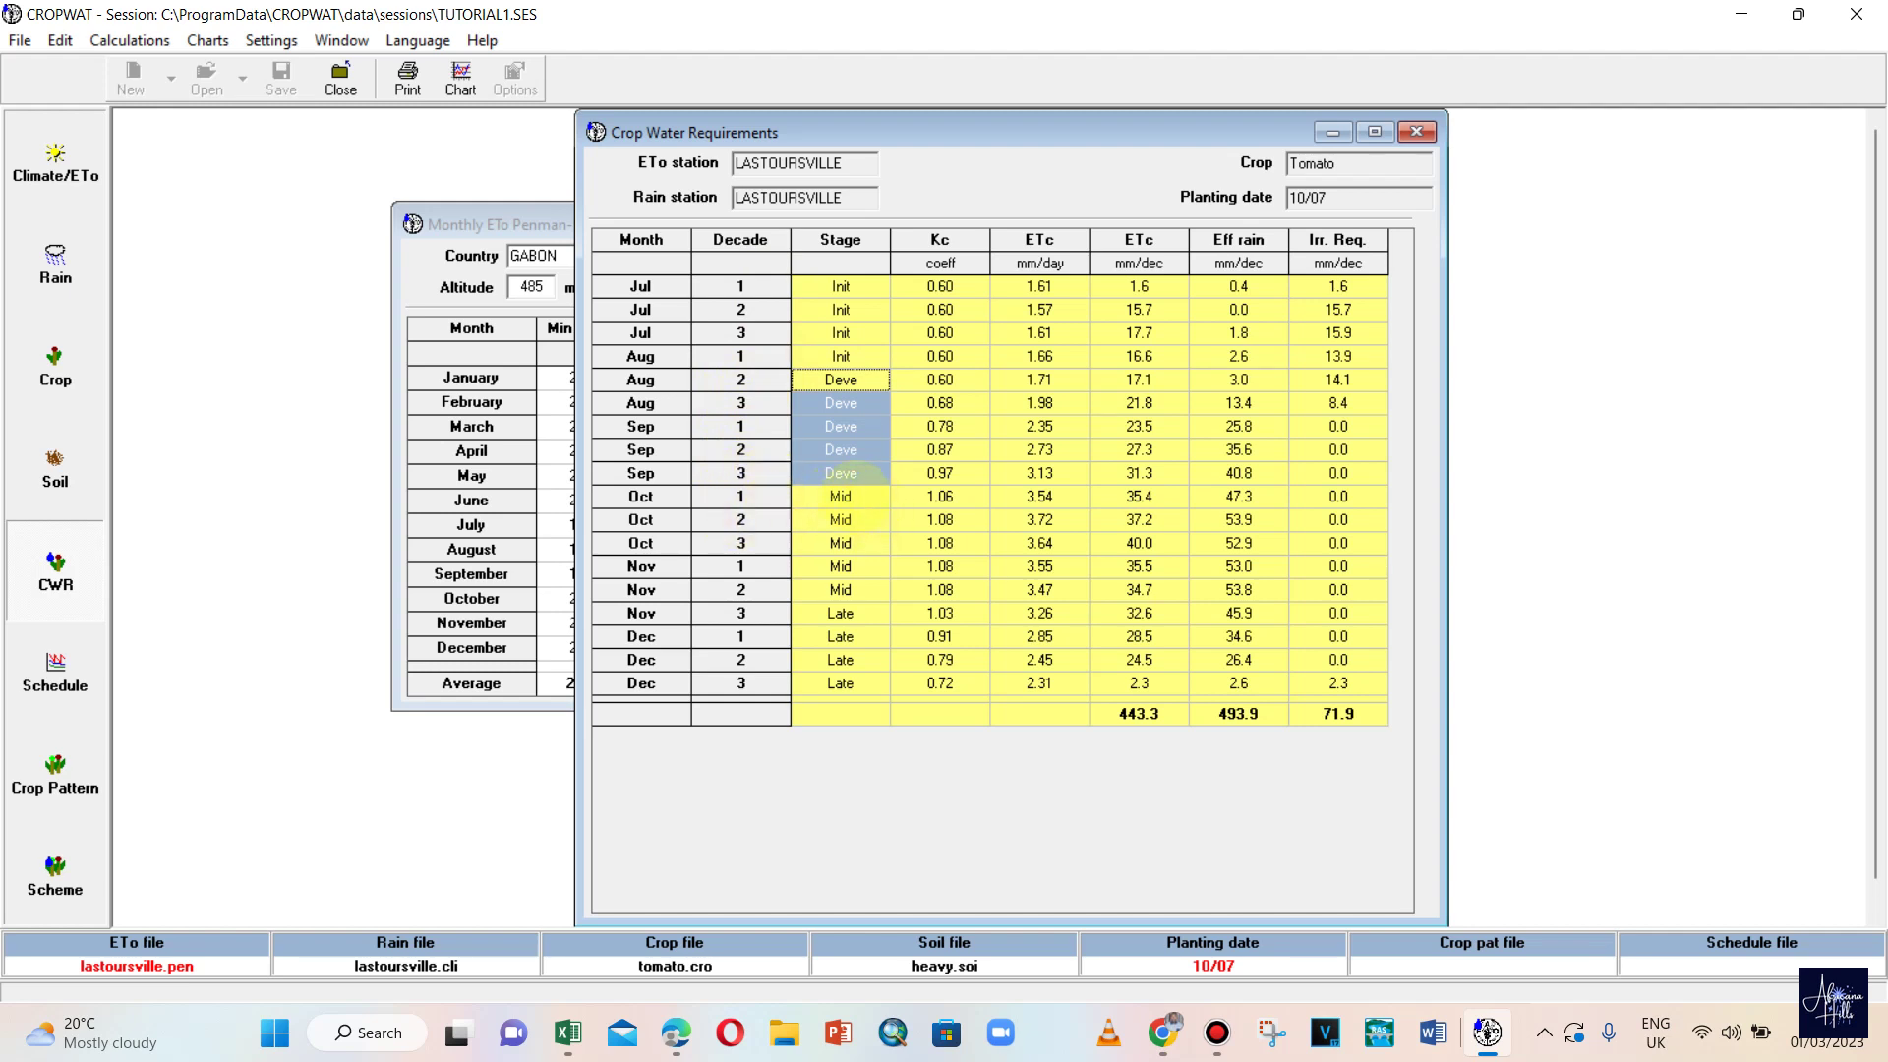
click(846, 497)
drag(848, 495, 865, 580)
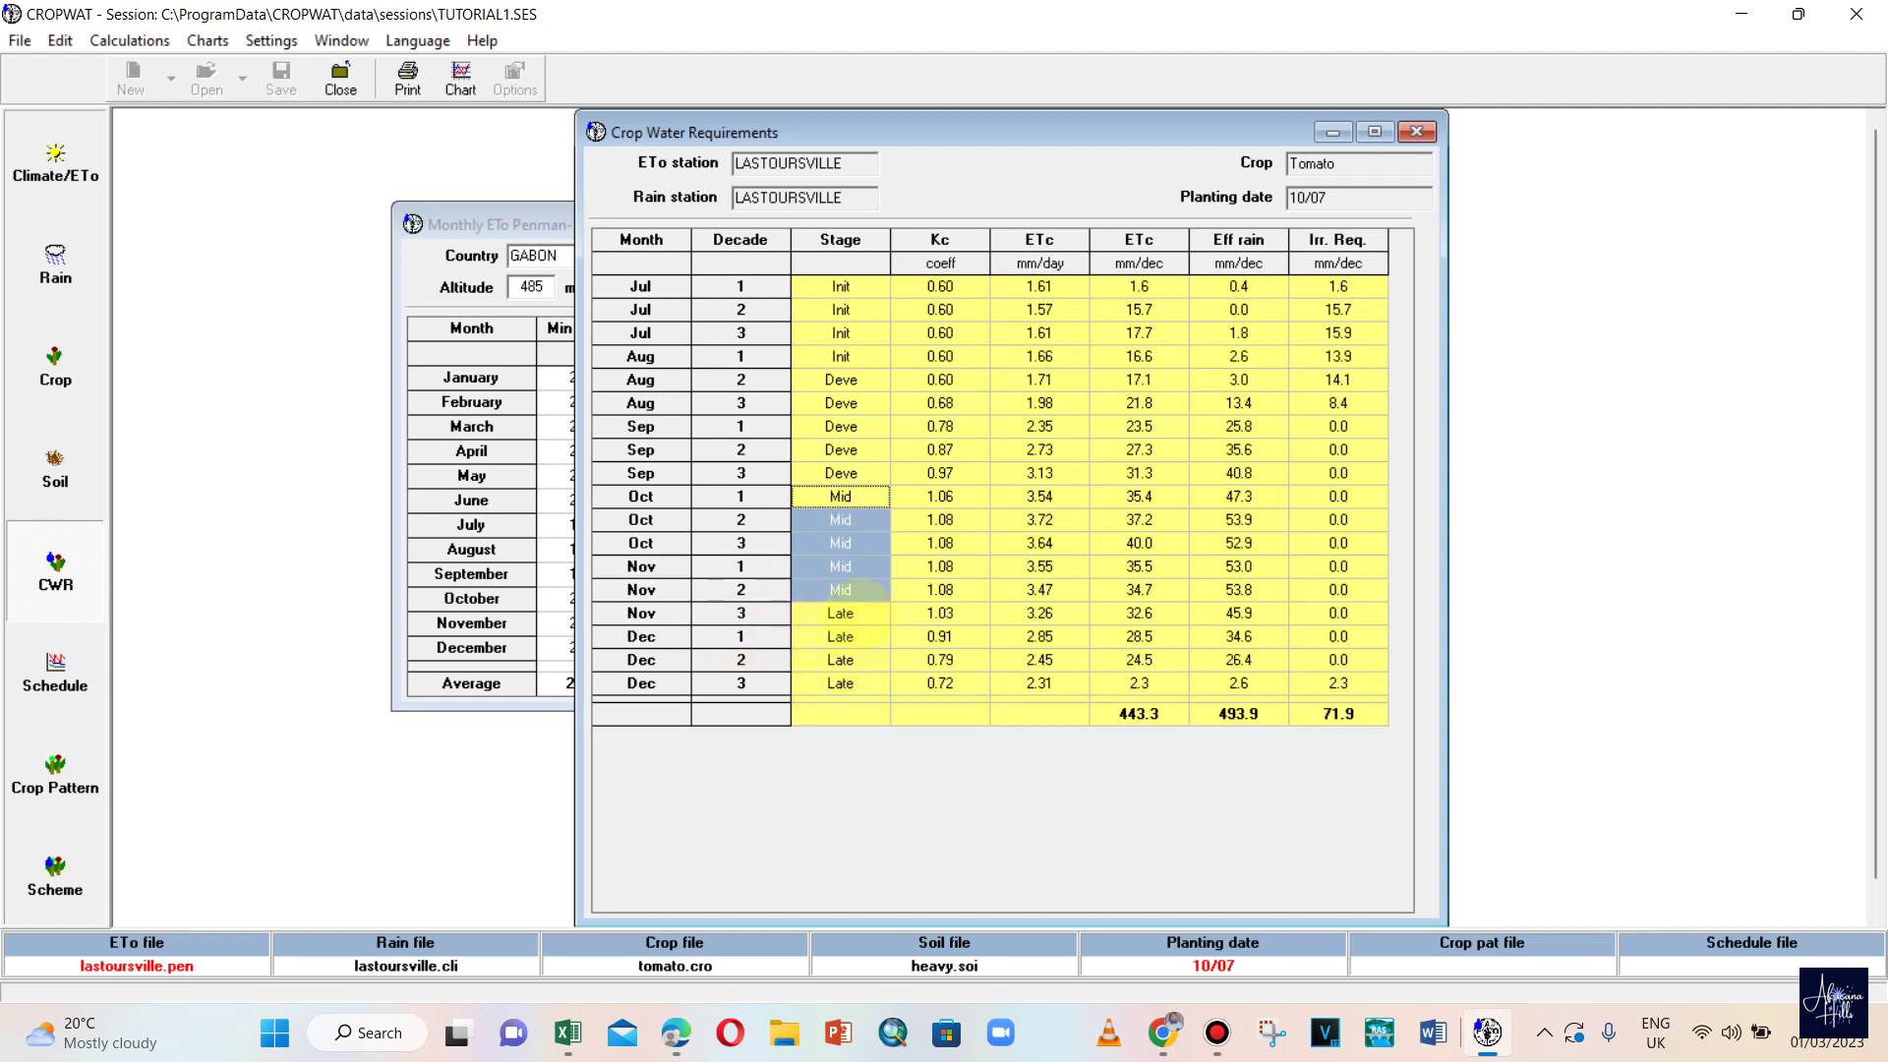
click(848, 613)
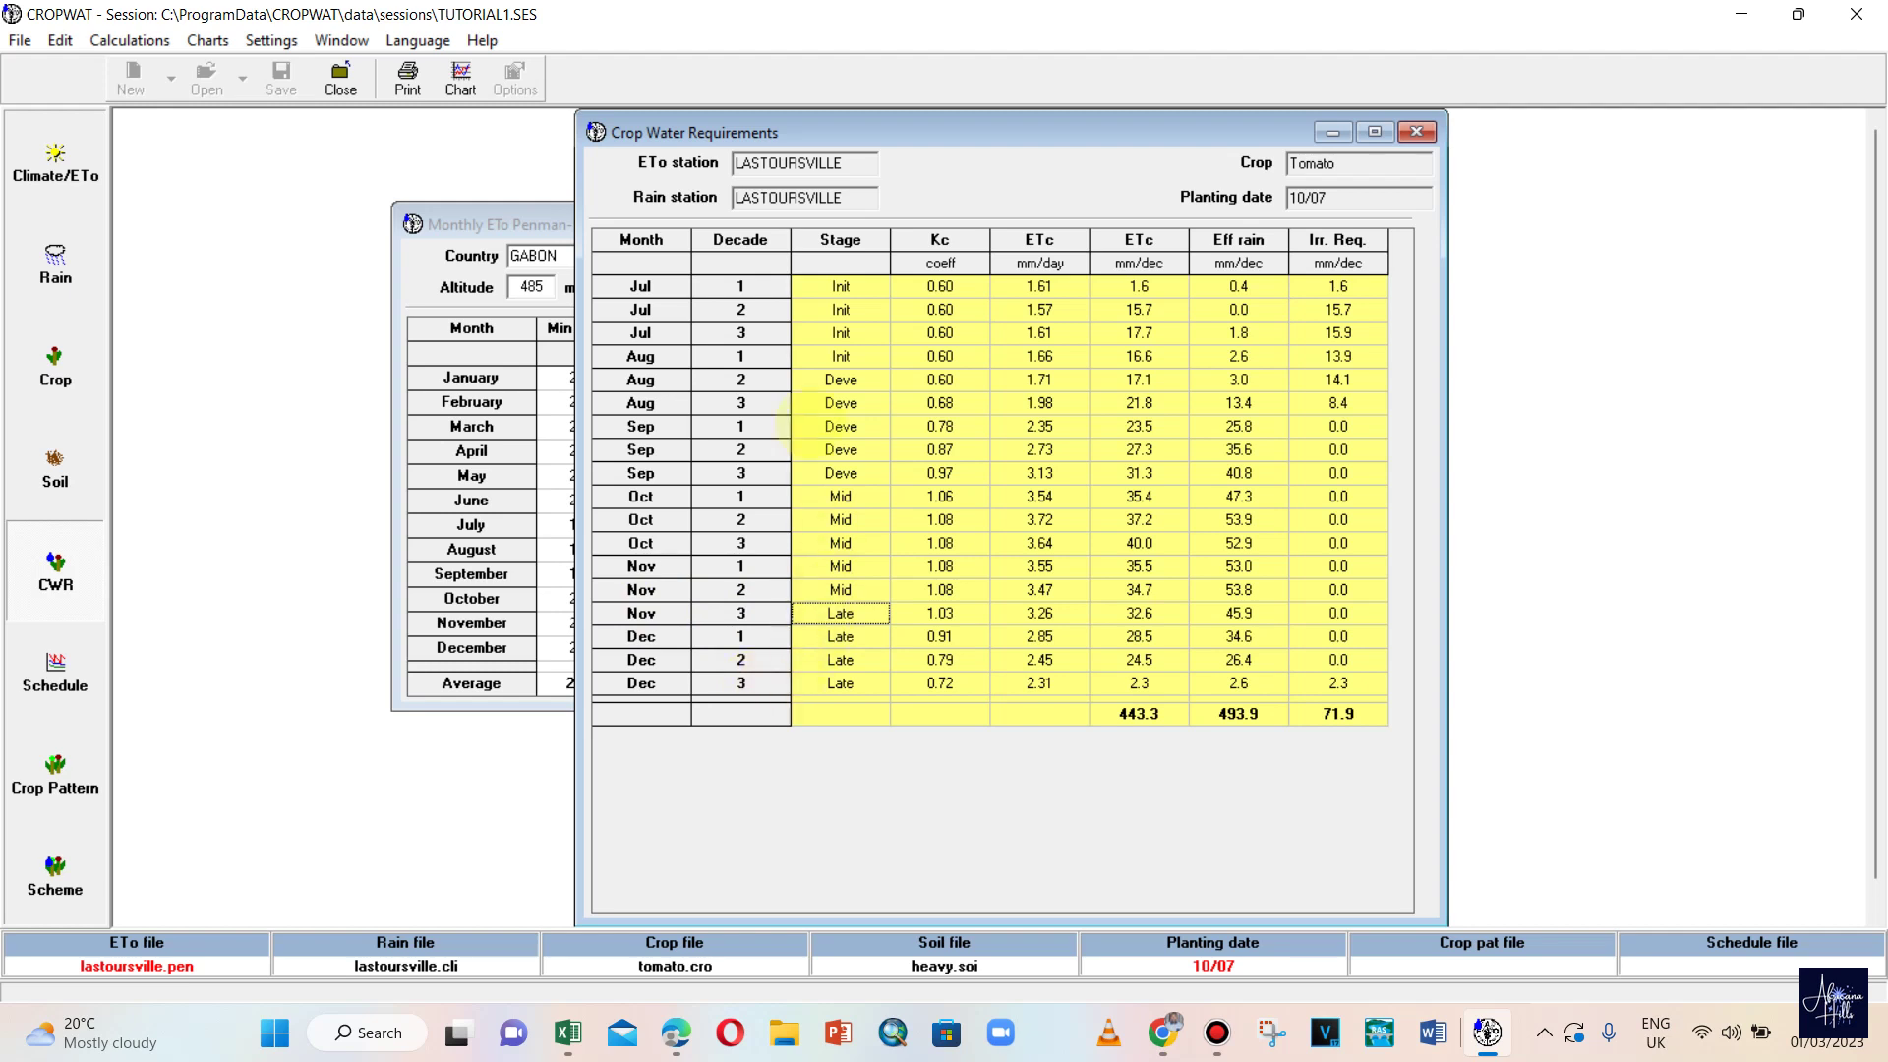
drag(841, 286, 847, 679)
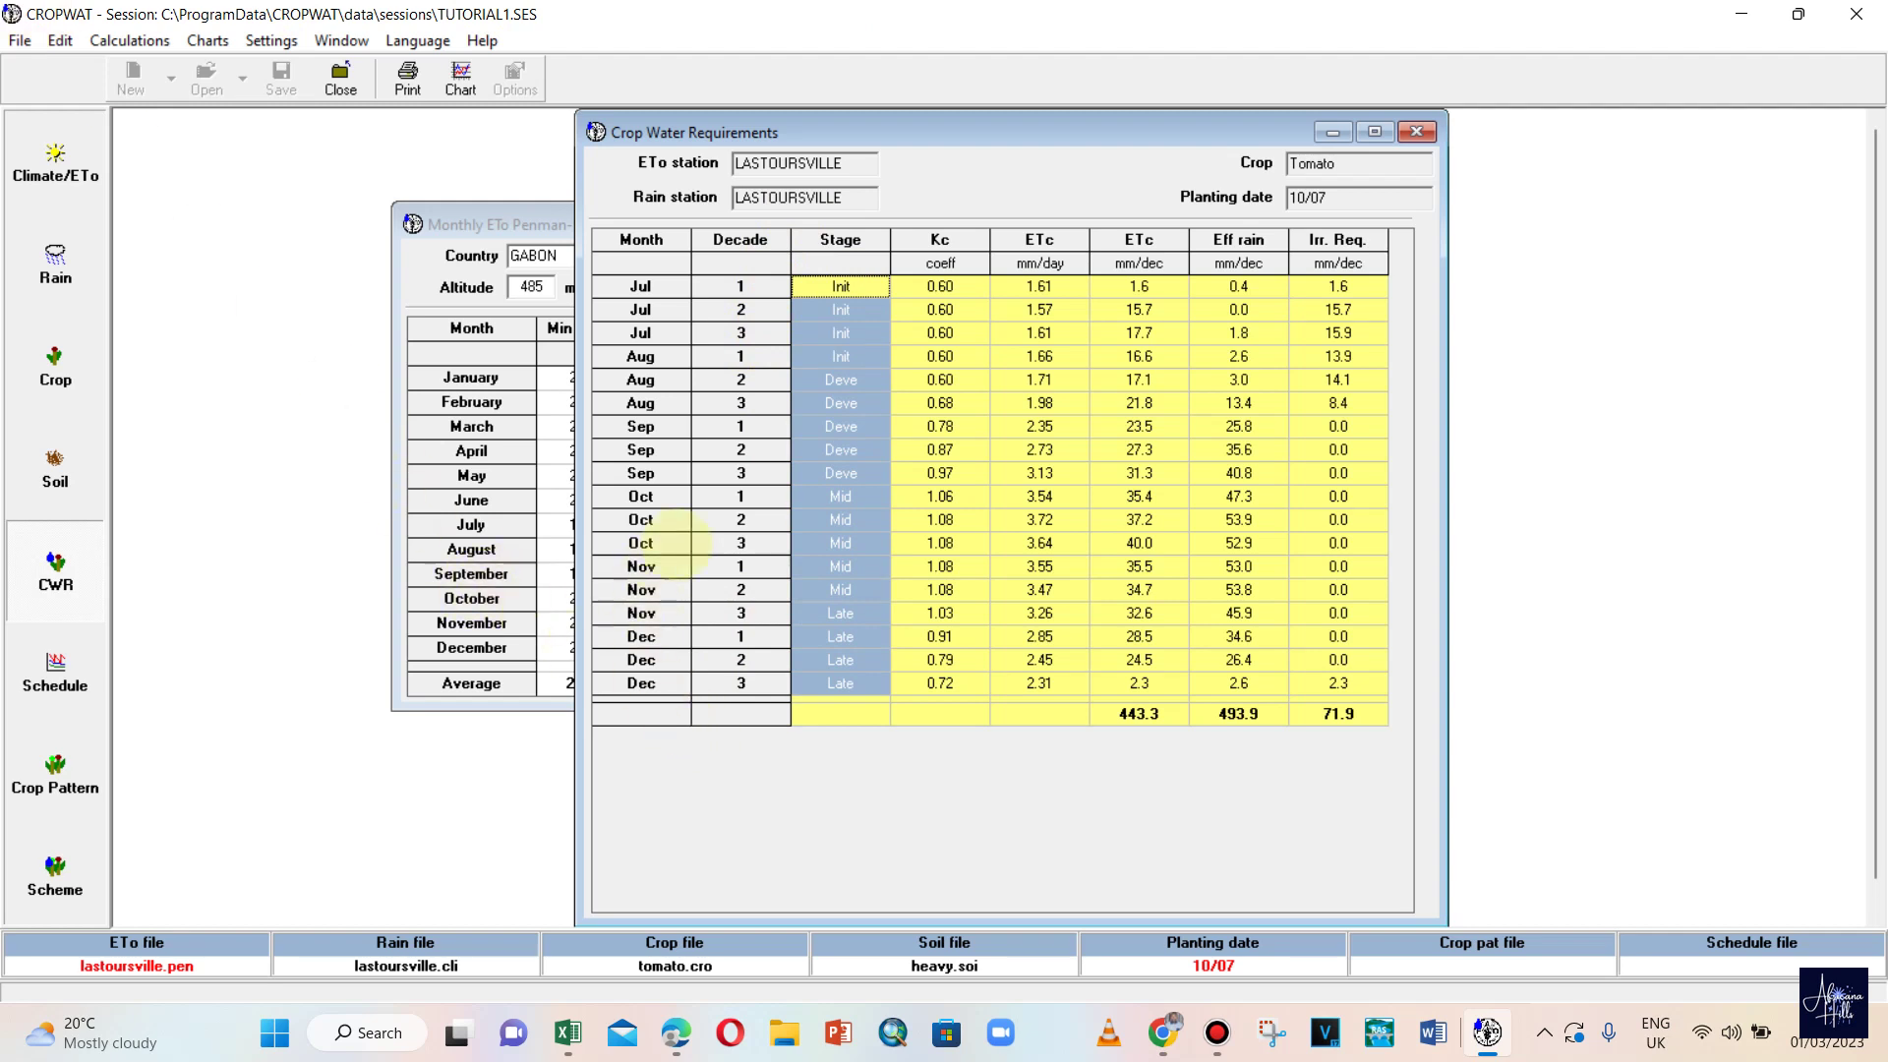
- Compare the decade Kc values in the crop water requirements table with the Kc curve in the tomato crop form, placing the windows side by side
drag(959, 287, 964, 681)
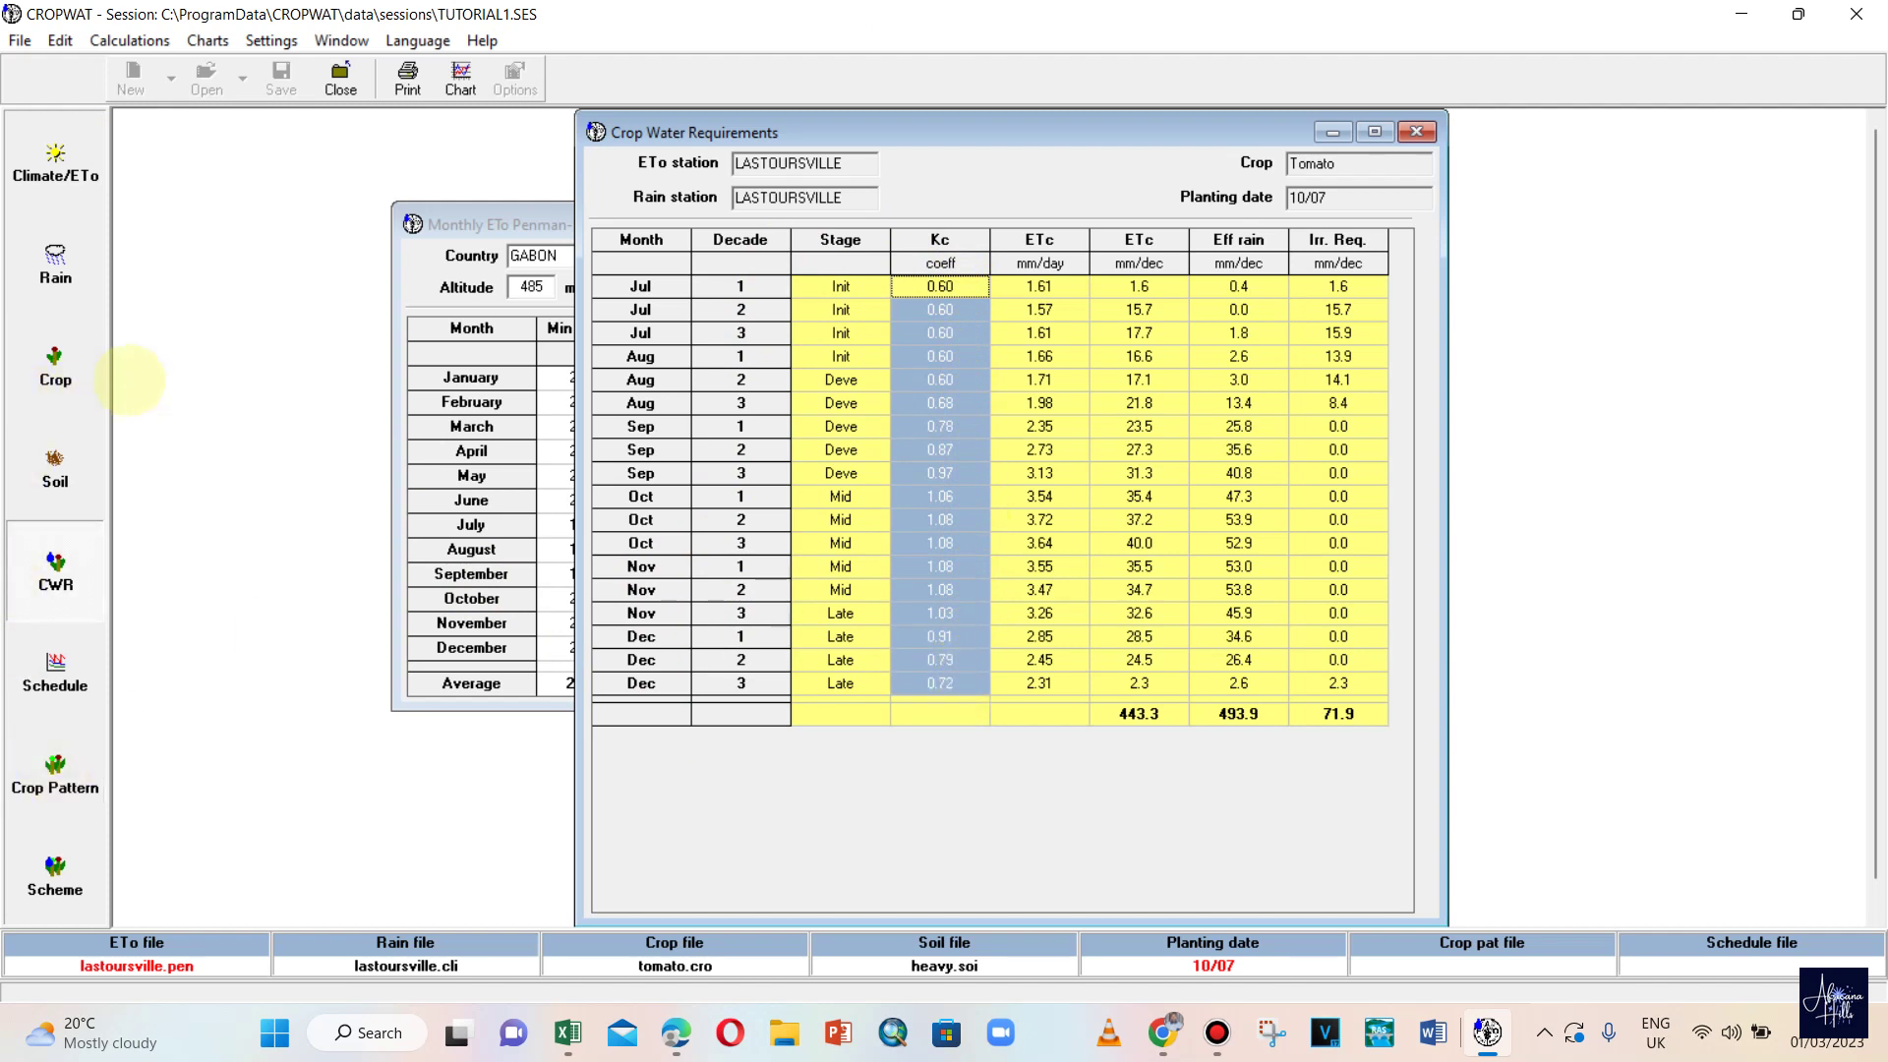
click(55, 365)
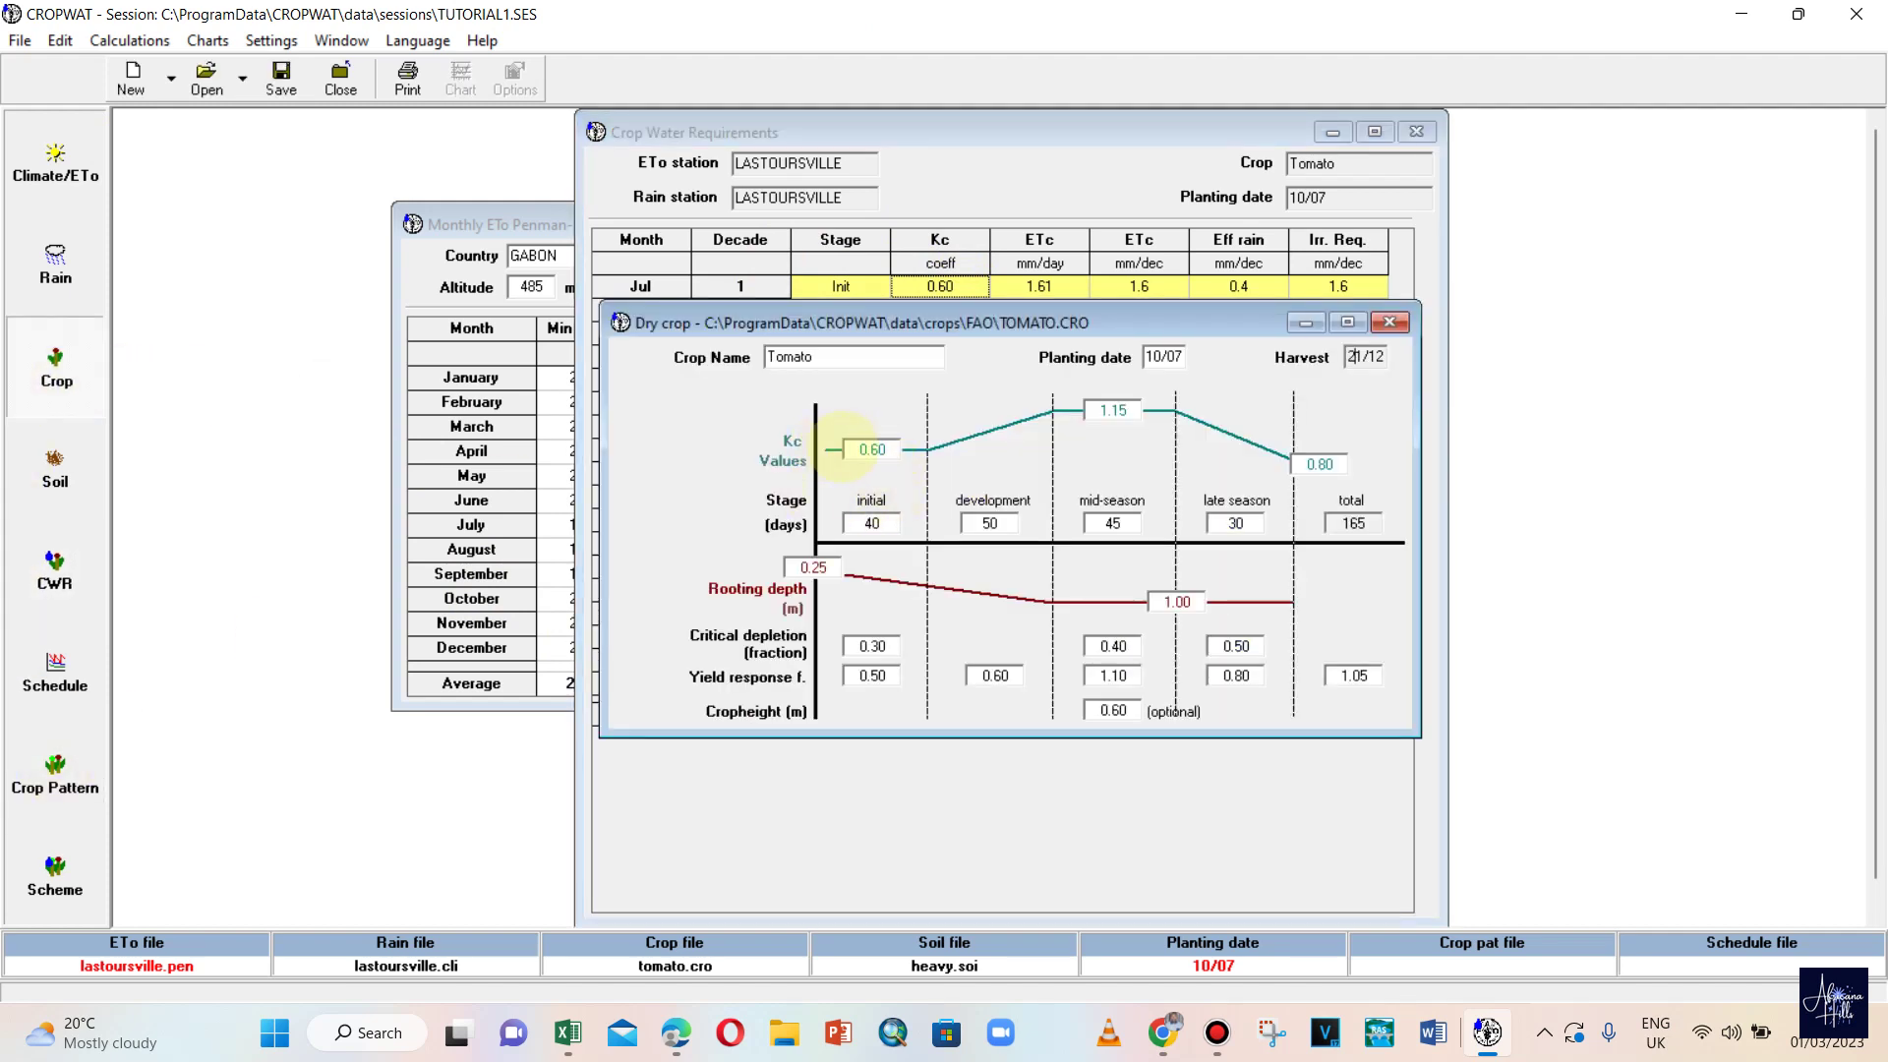
drag(1023, 317, 1488, 285)
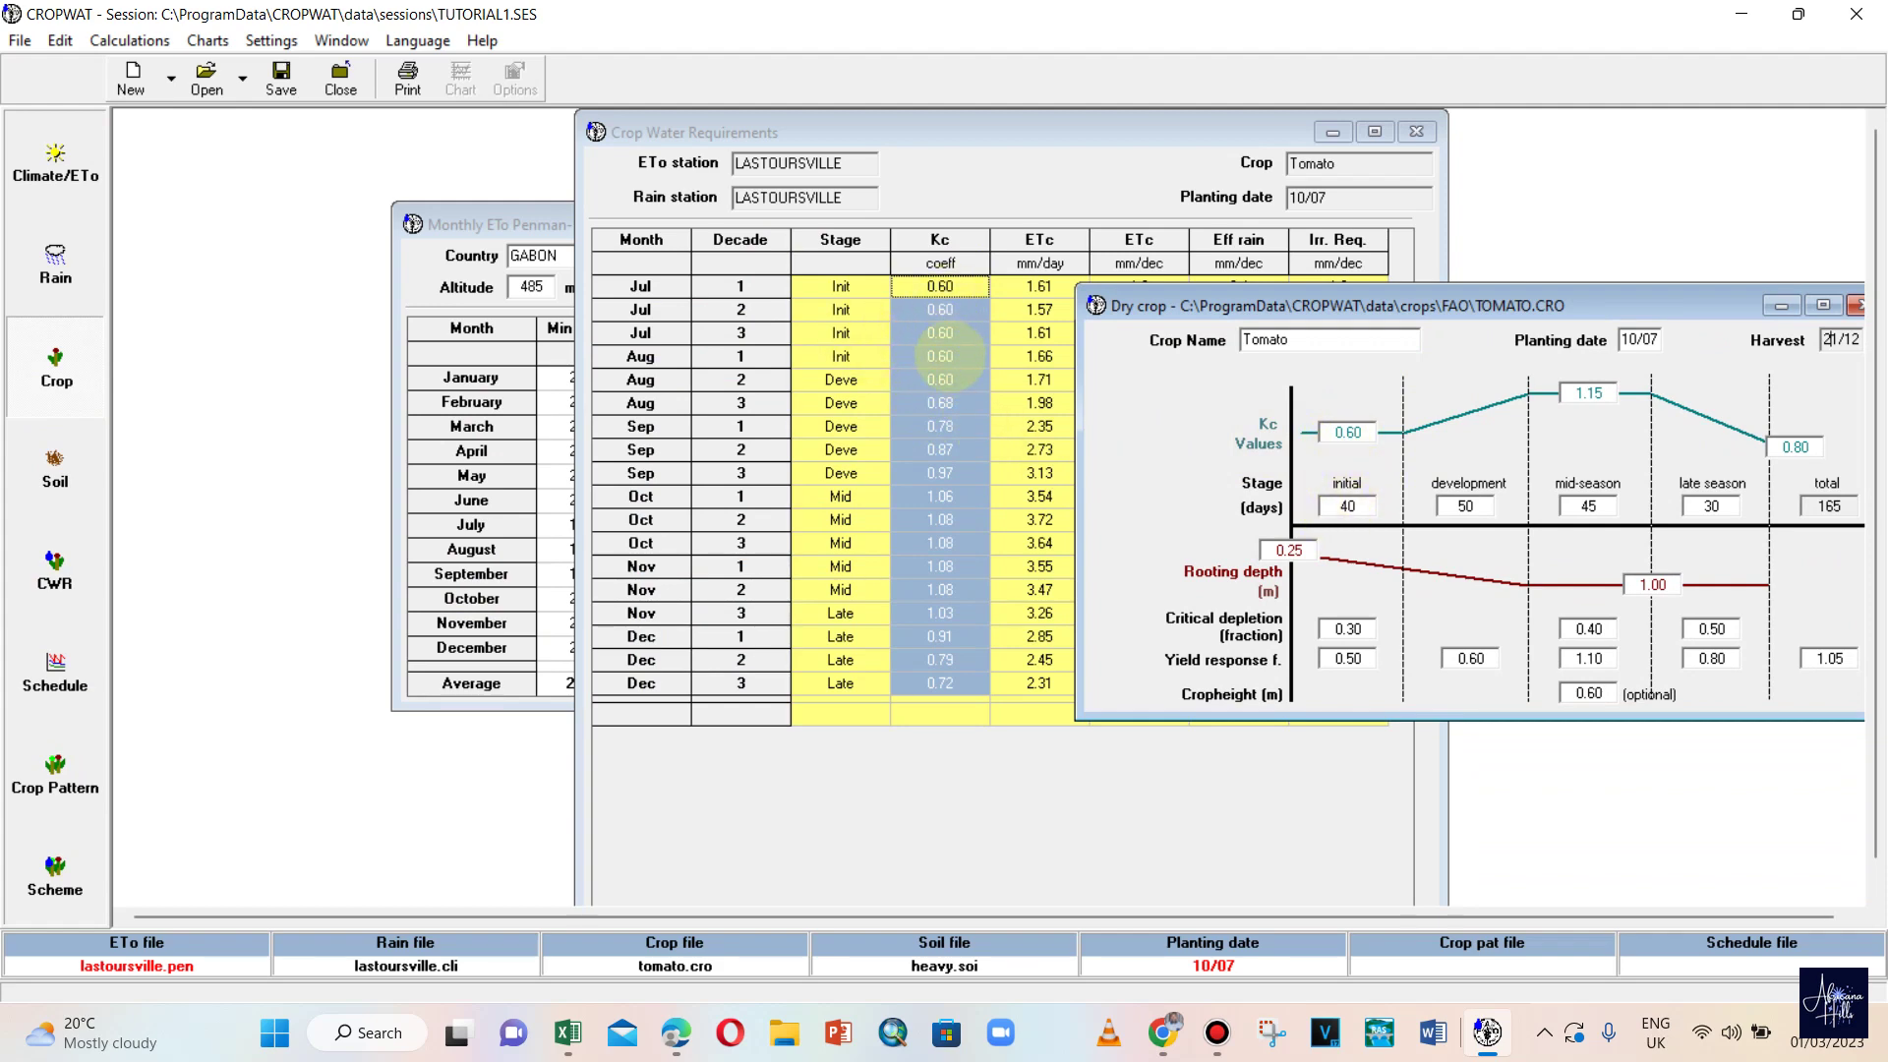
click(942, 376)
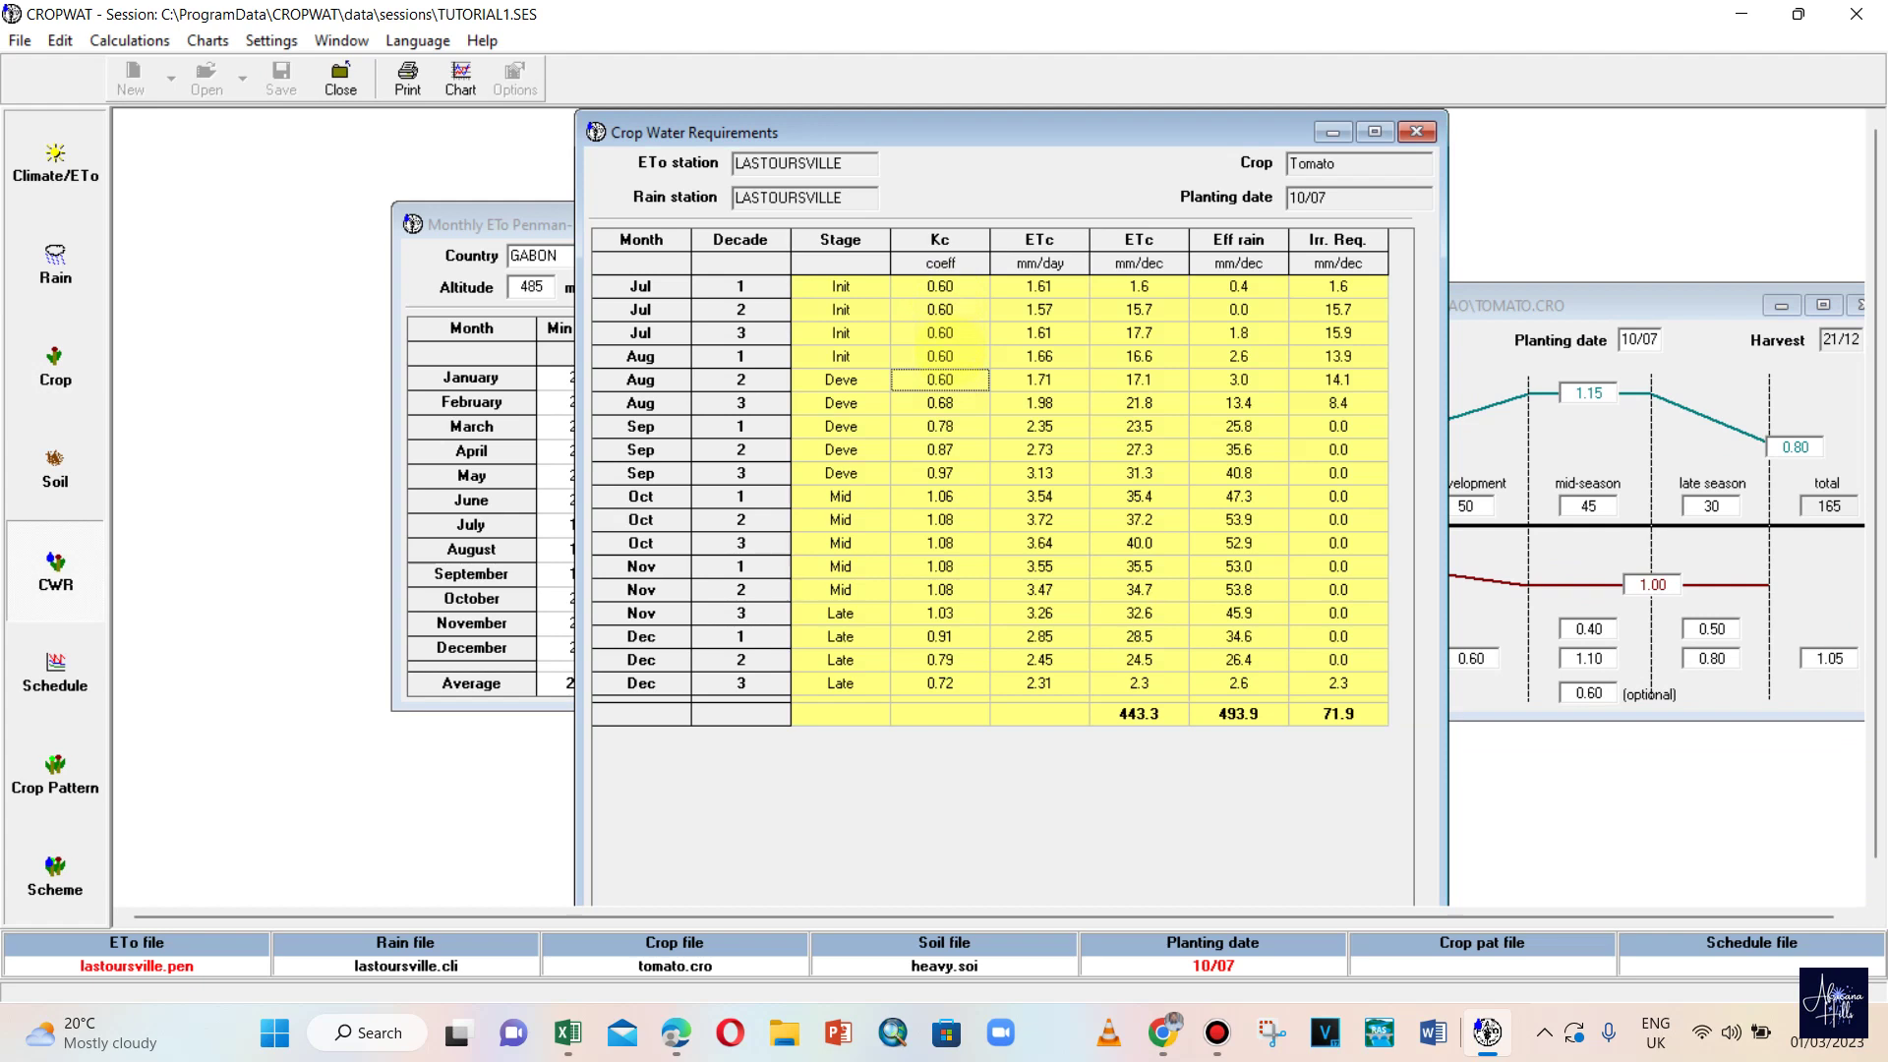
click(1490, 462)
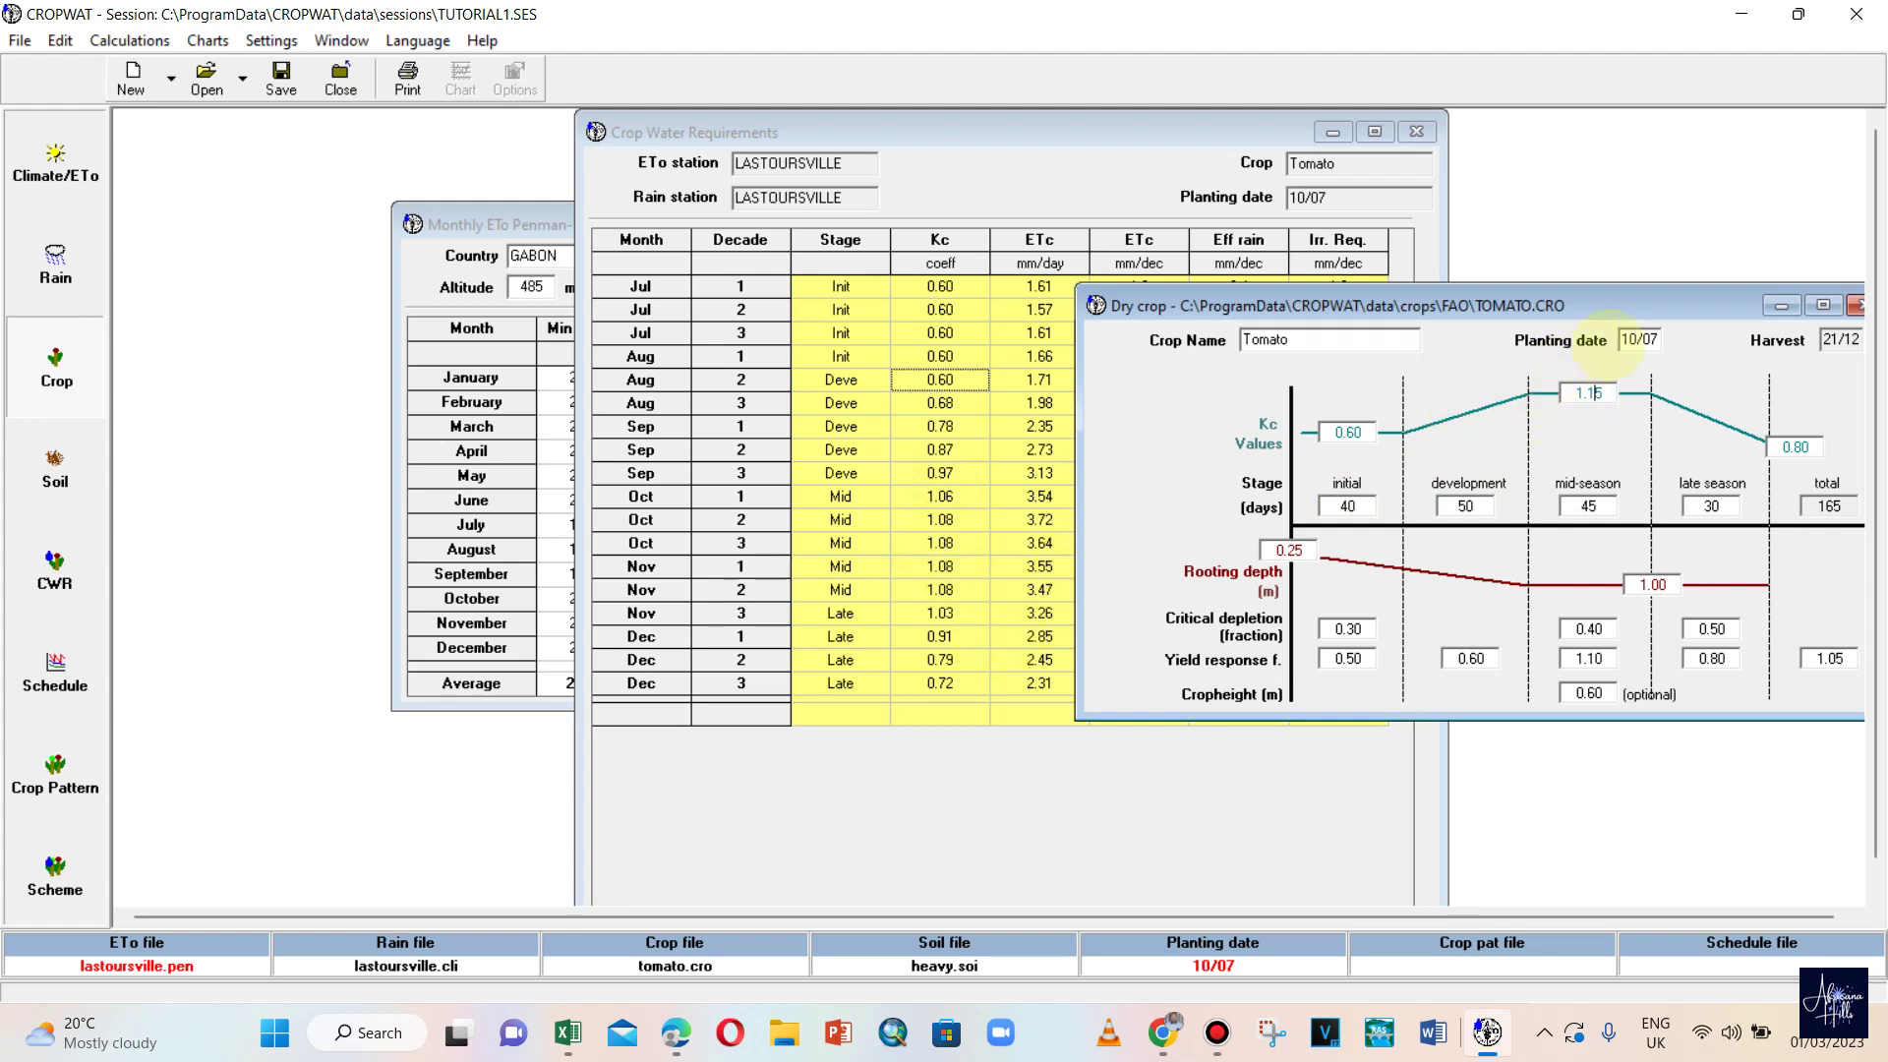
drag(1662, 297, 1598, 307)
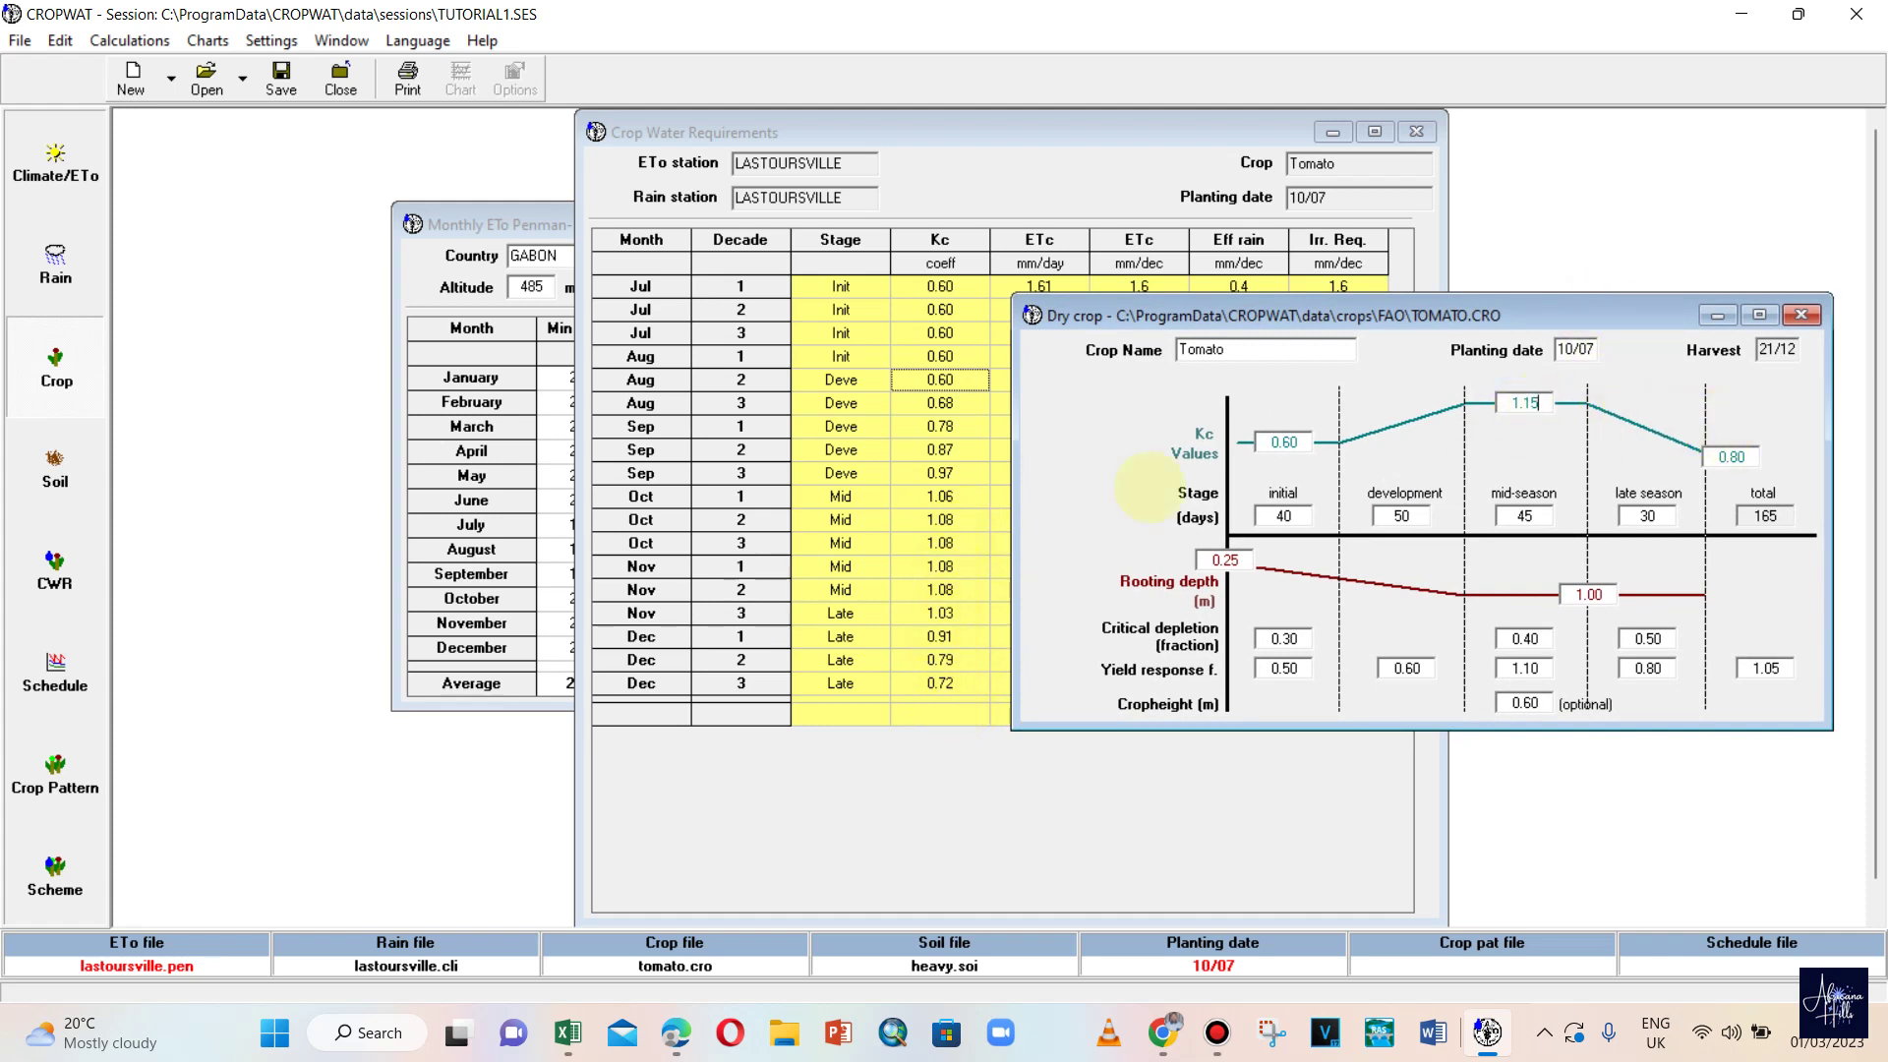
drag(1387, 313, 337, 340)
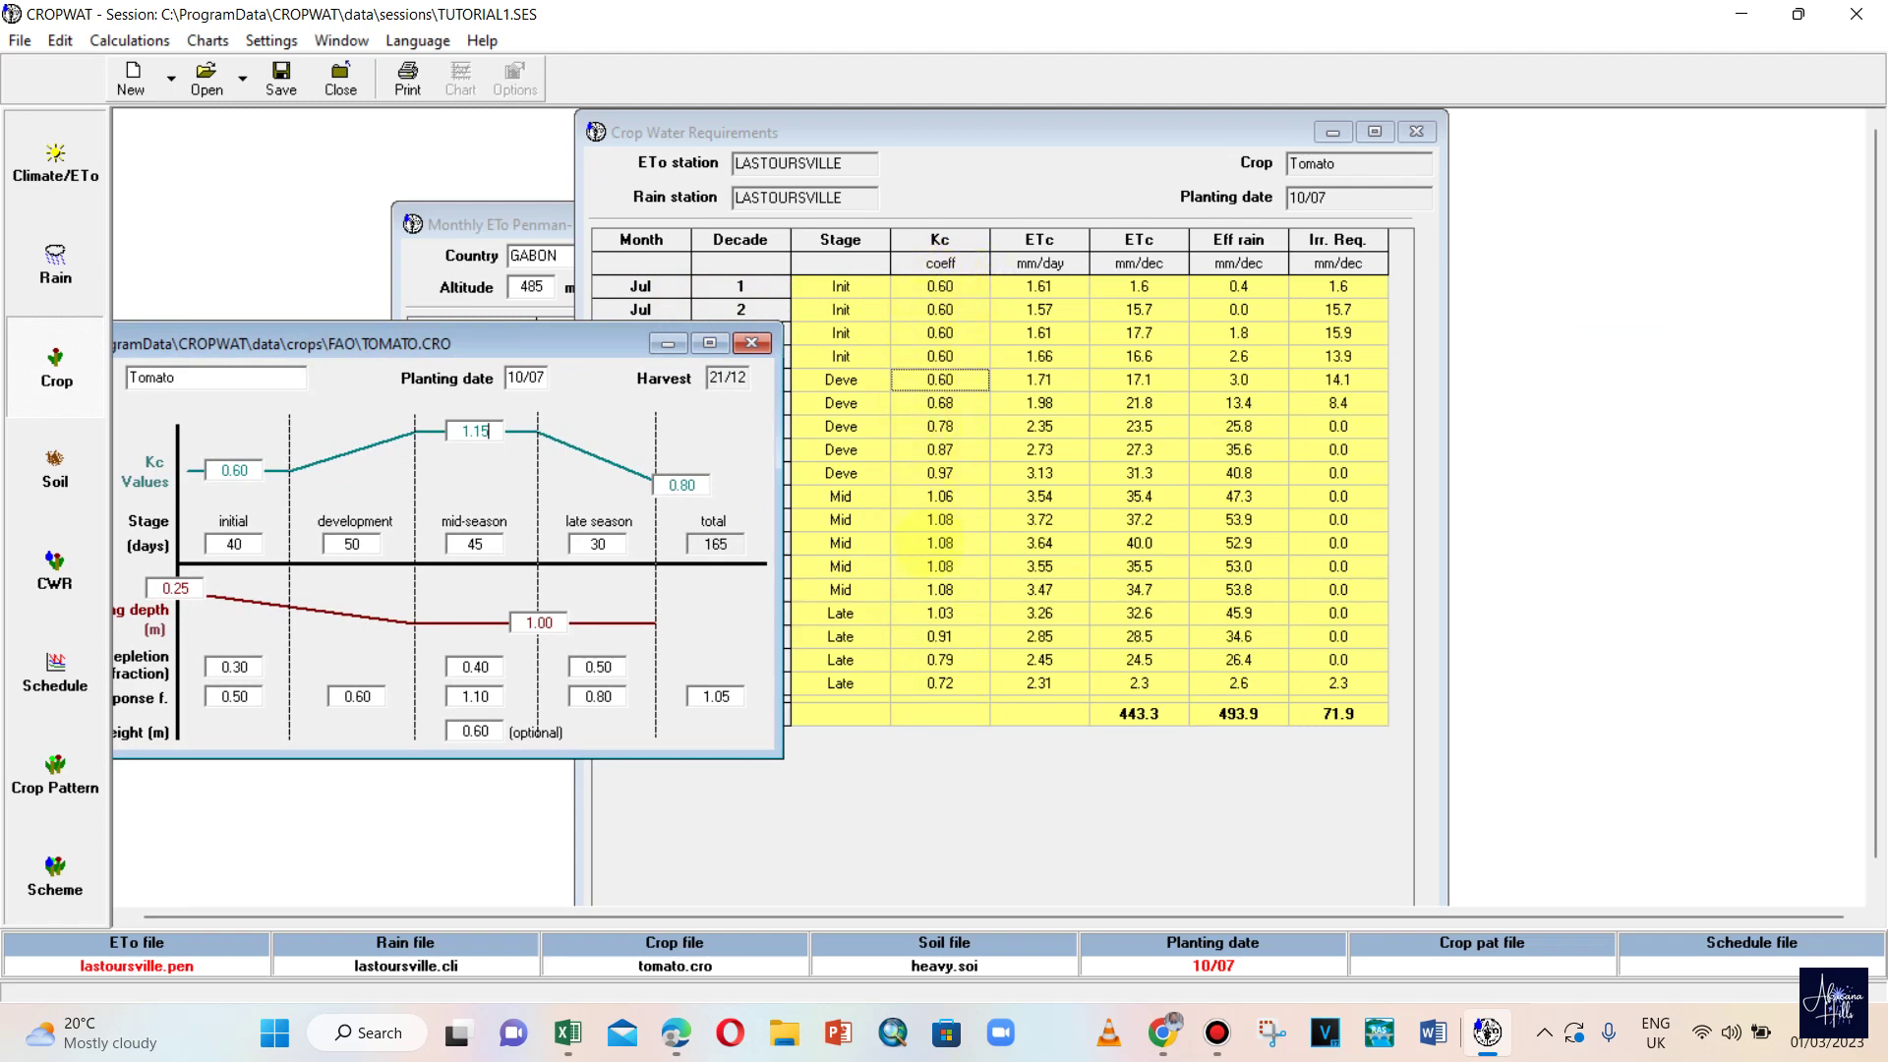
drag(531, 330, 1593, 355)
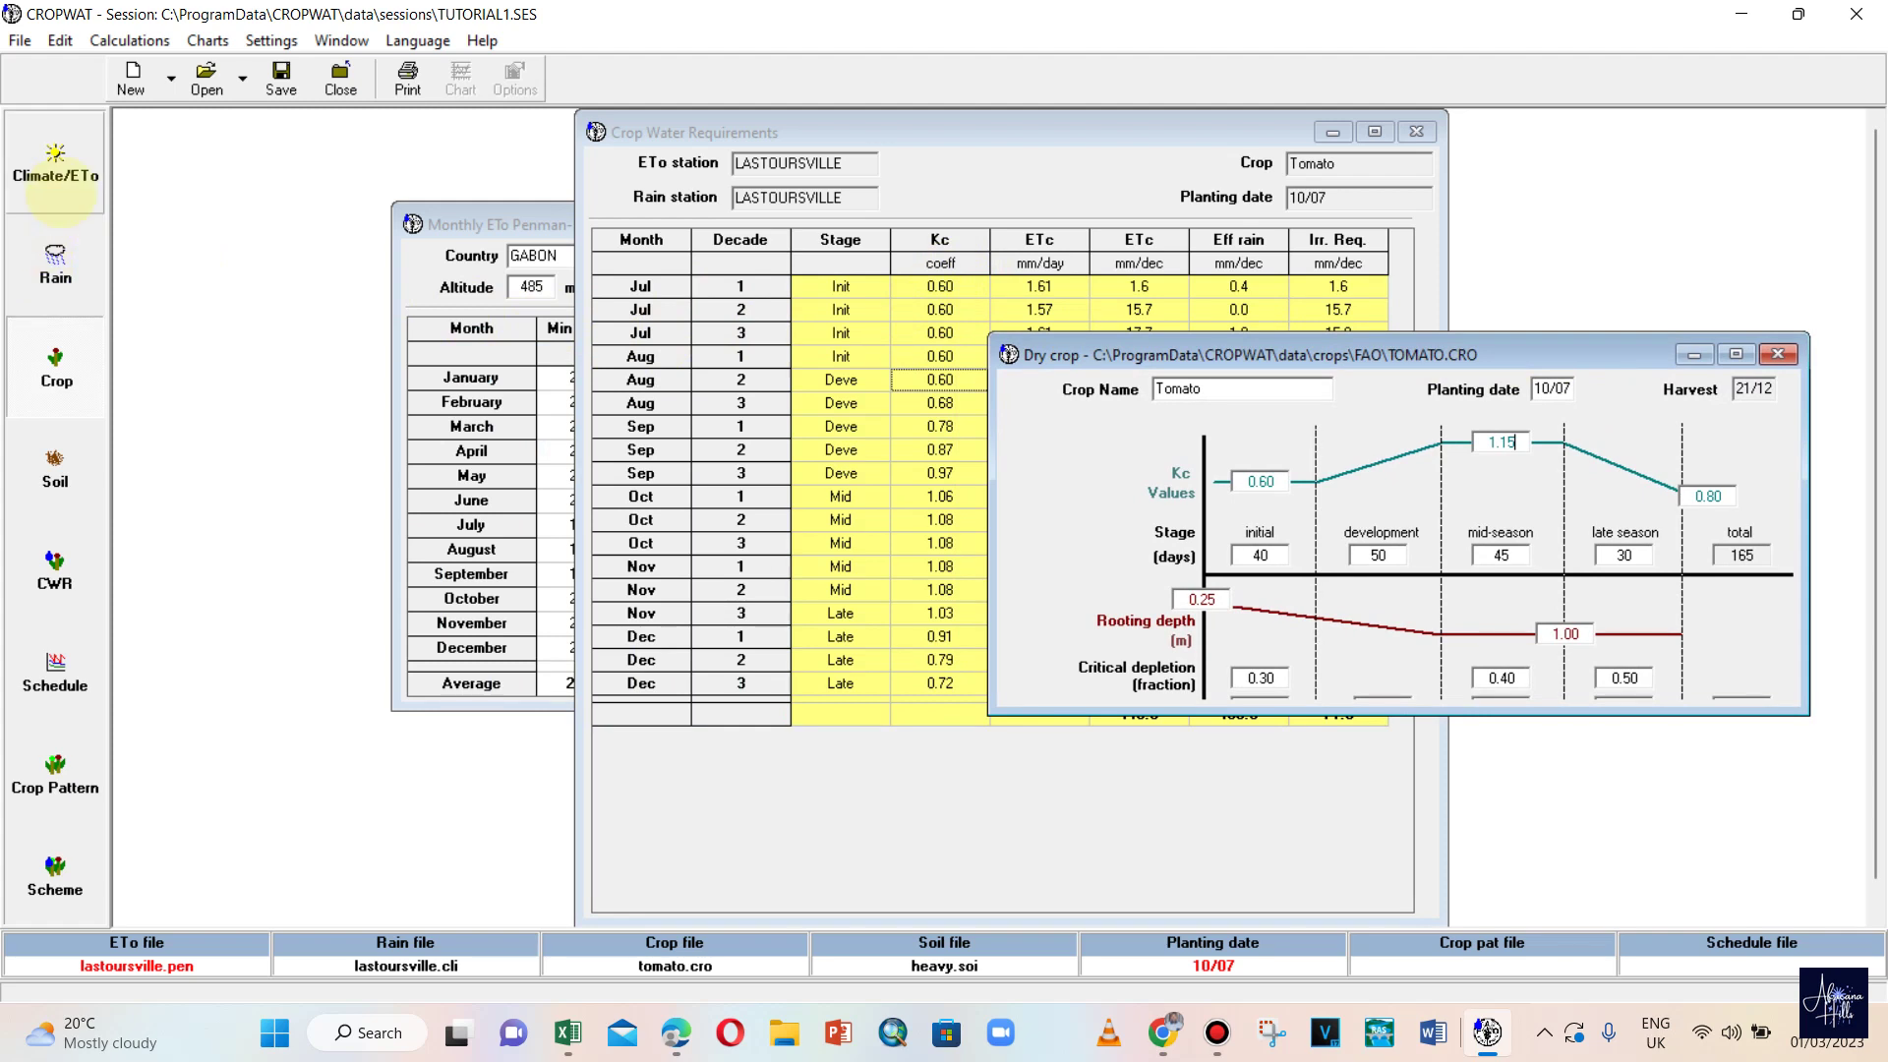
- Check the ETo values in the monthly Penman-Monteith table, and minimise that table and the tomato crop form
click(56, 177)
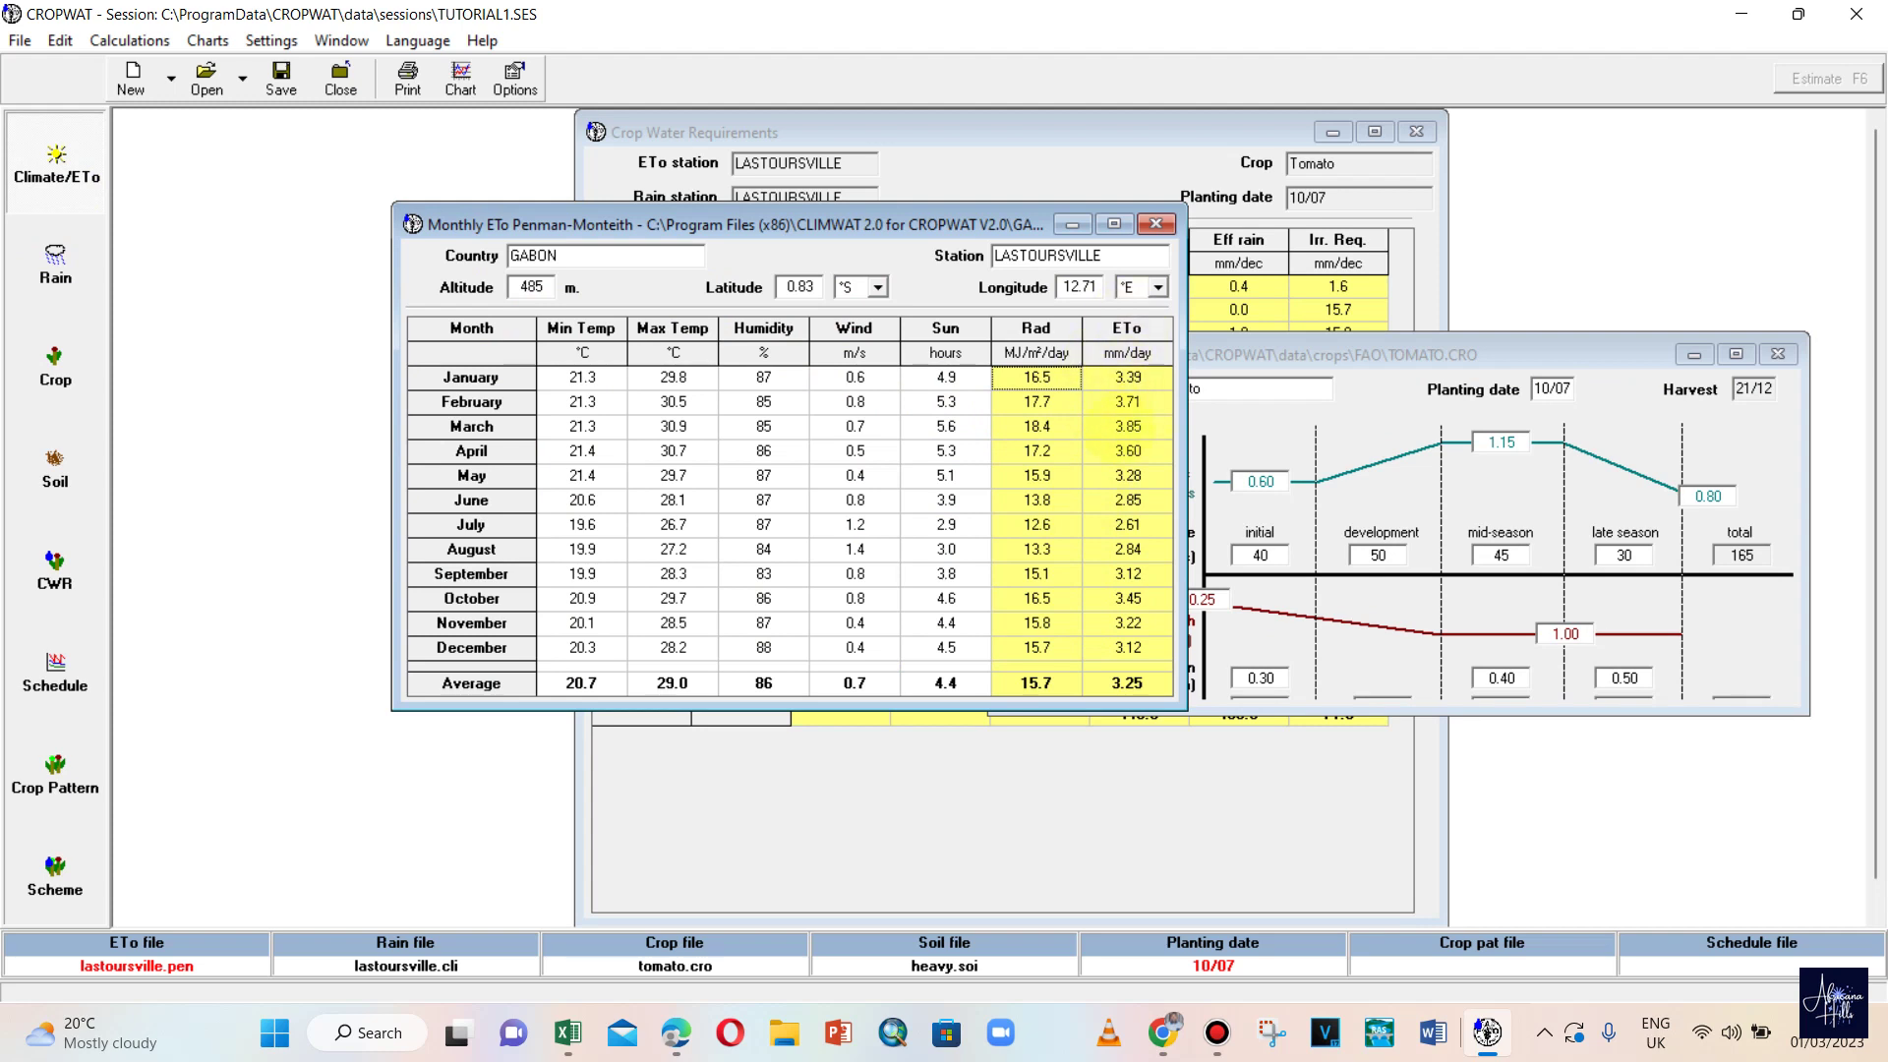
click(1073, 224)
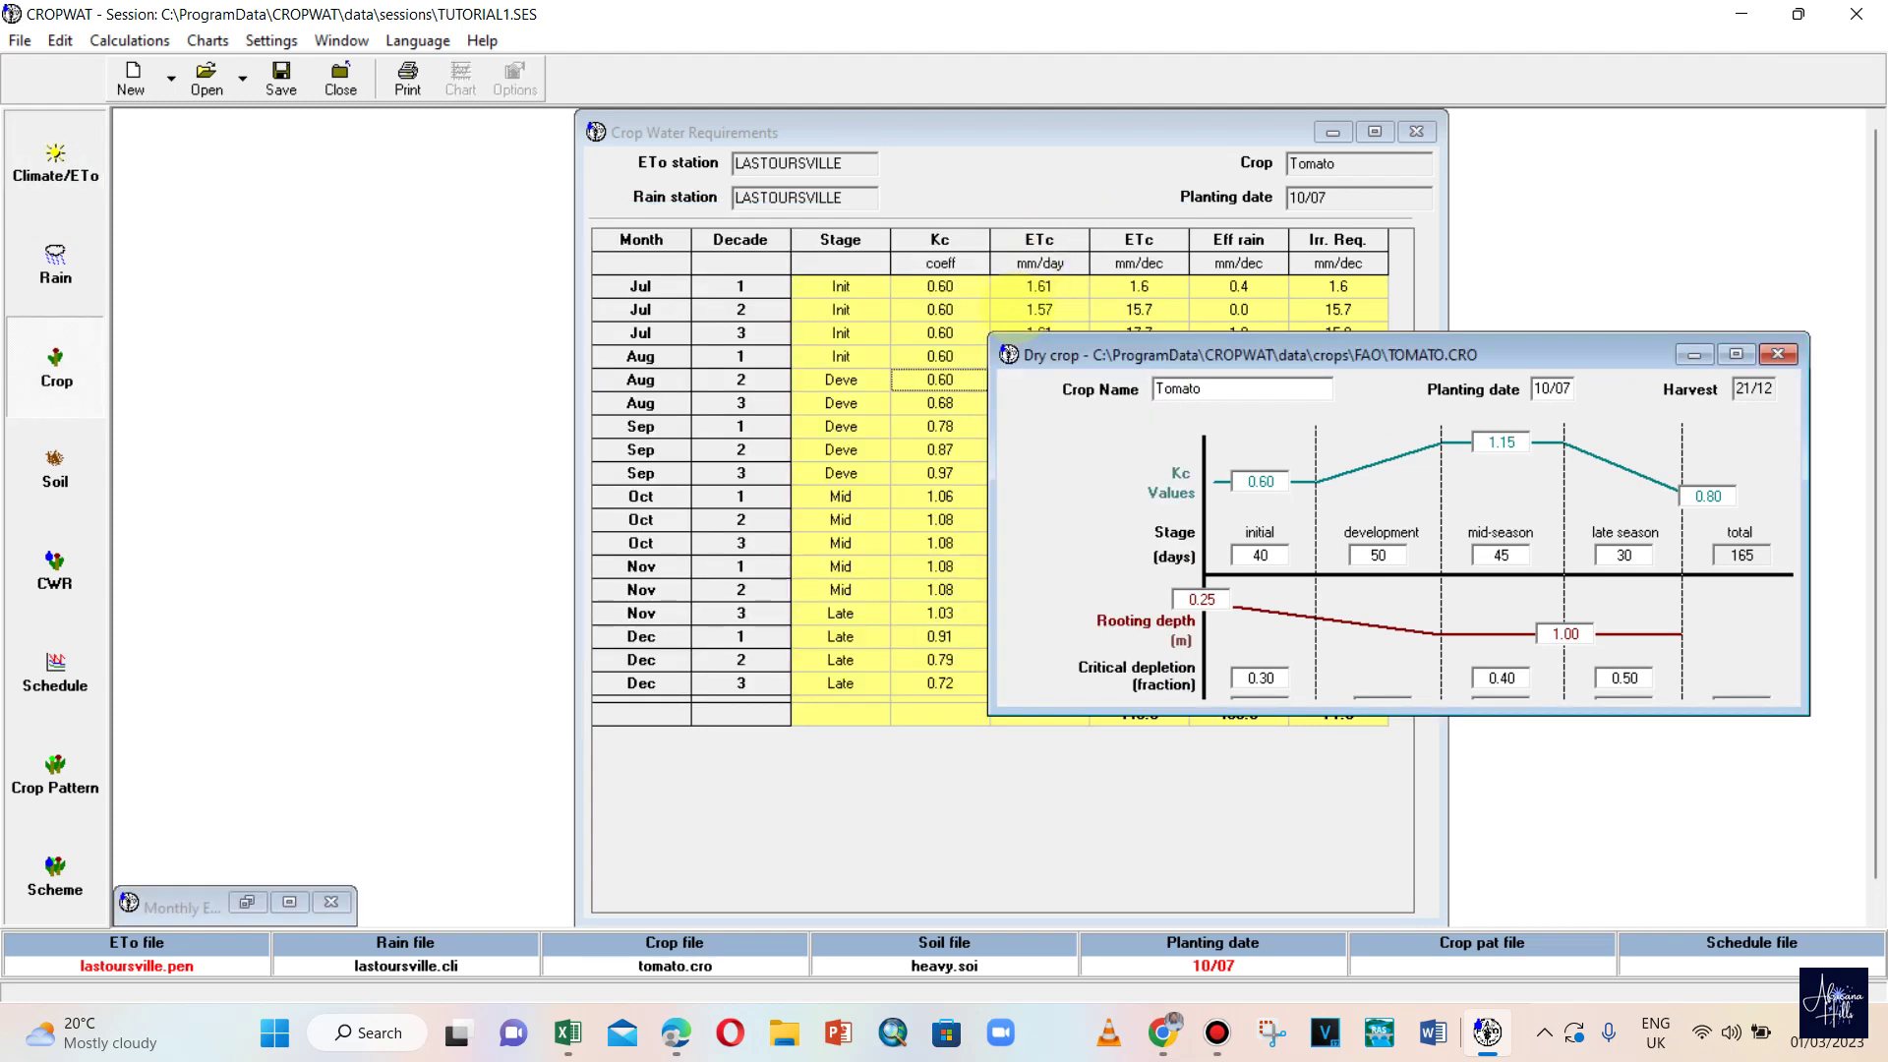
drag(1406, 352, 881, 458)
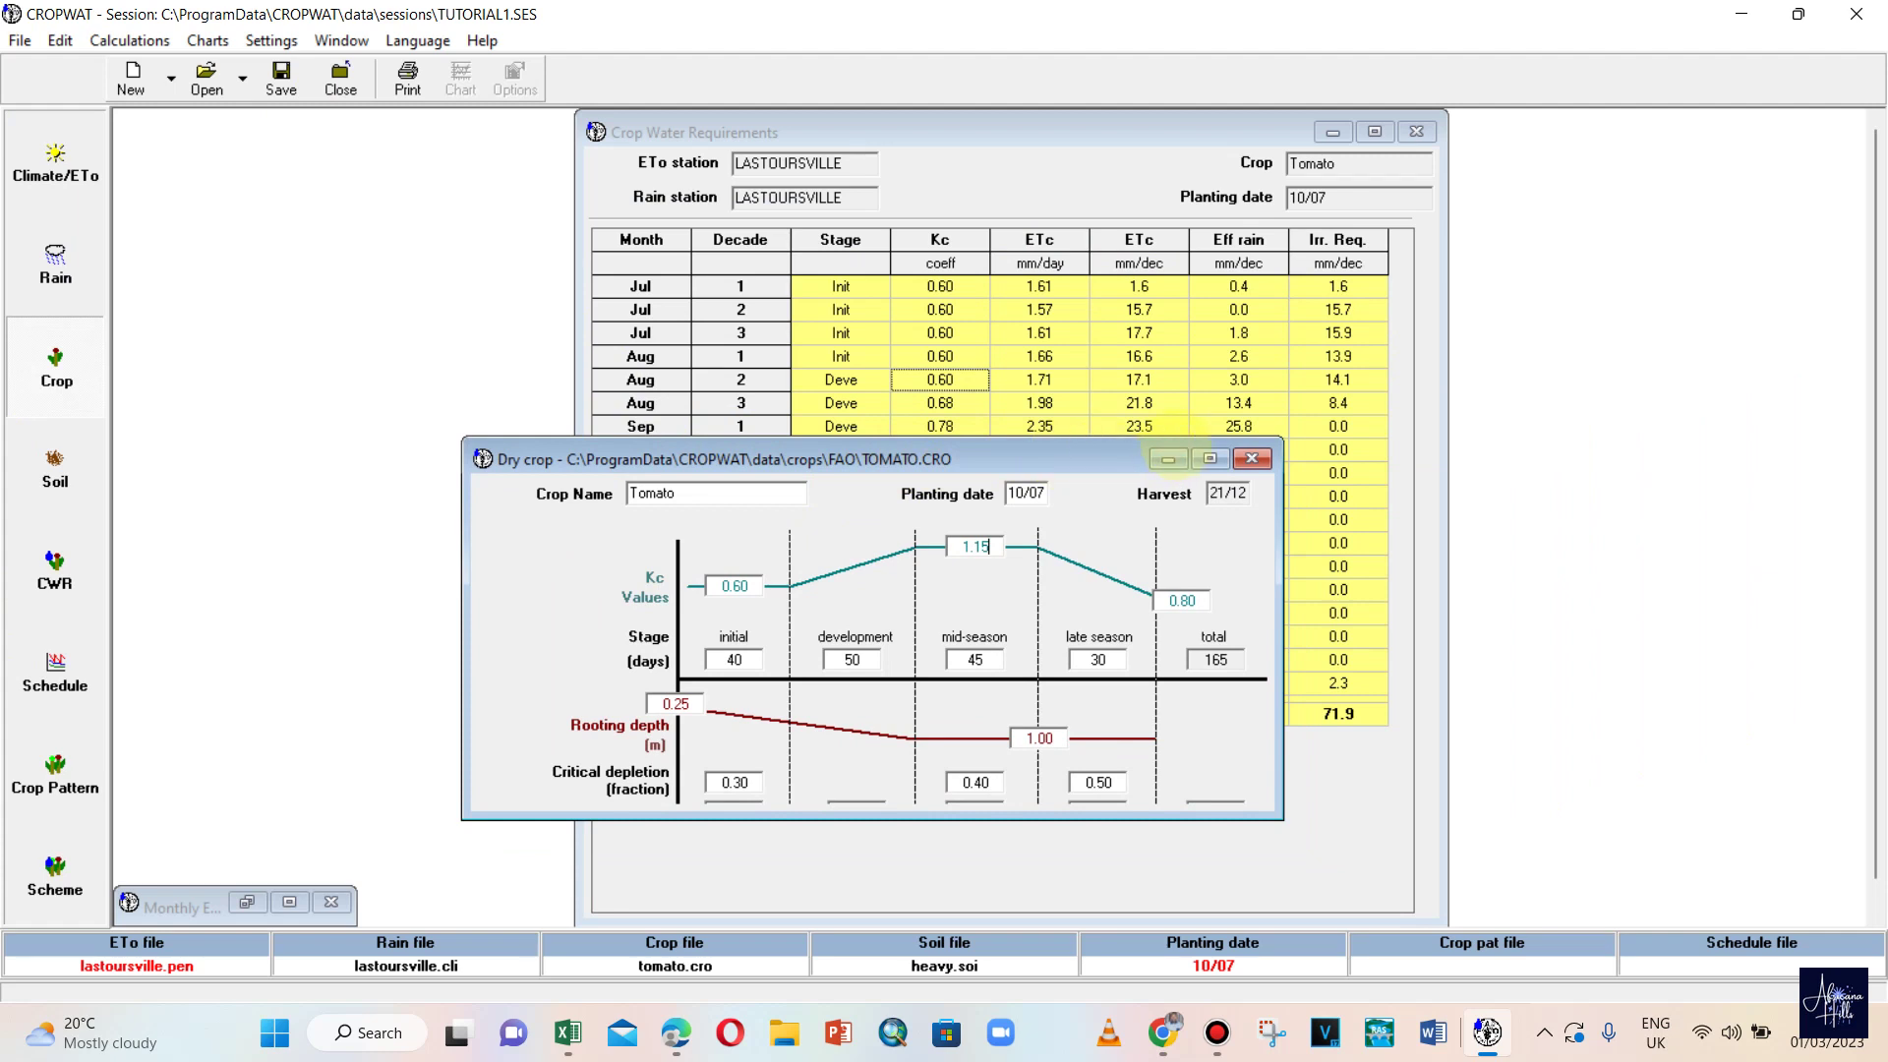
click(1167, 460)
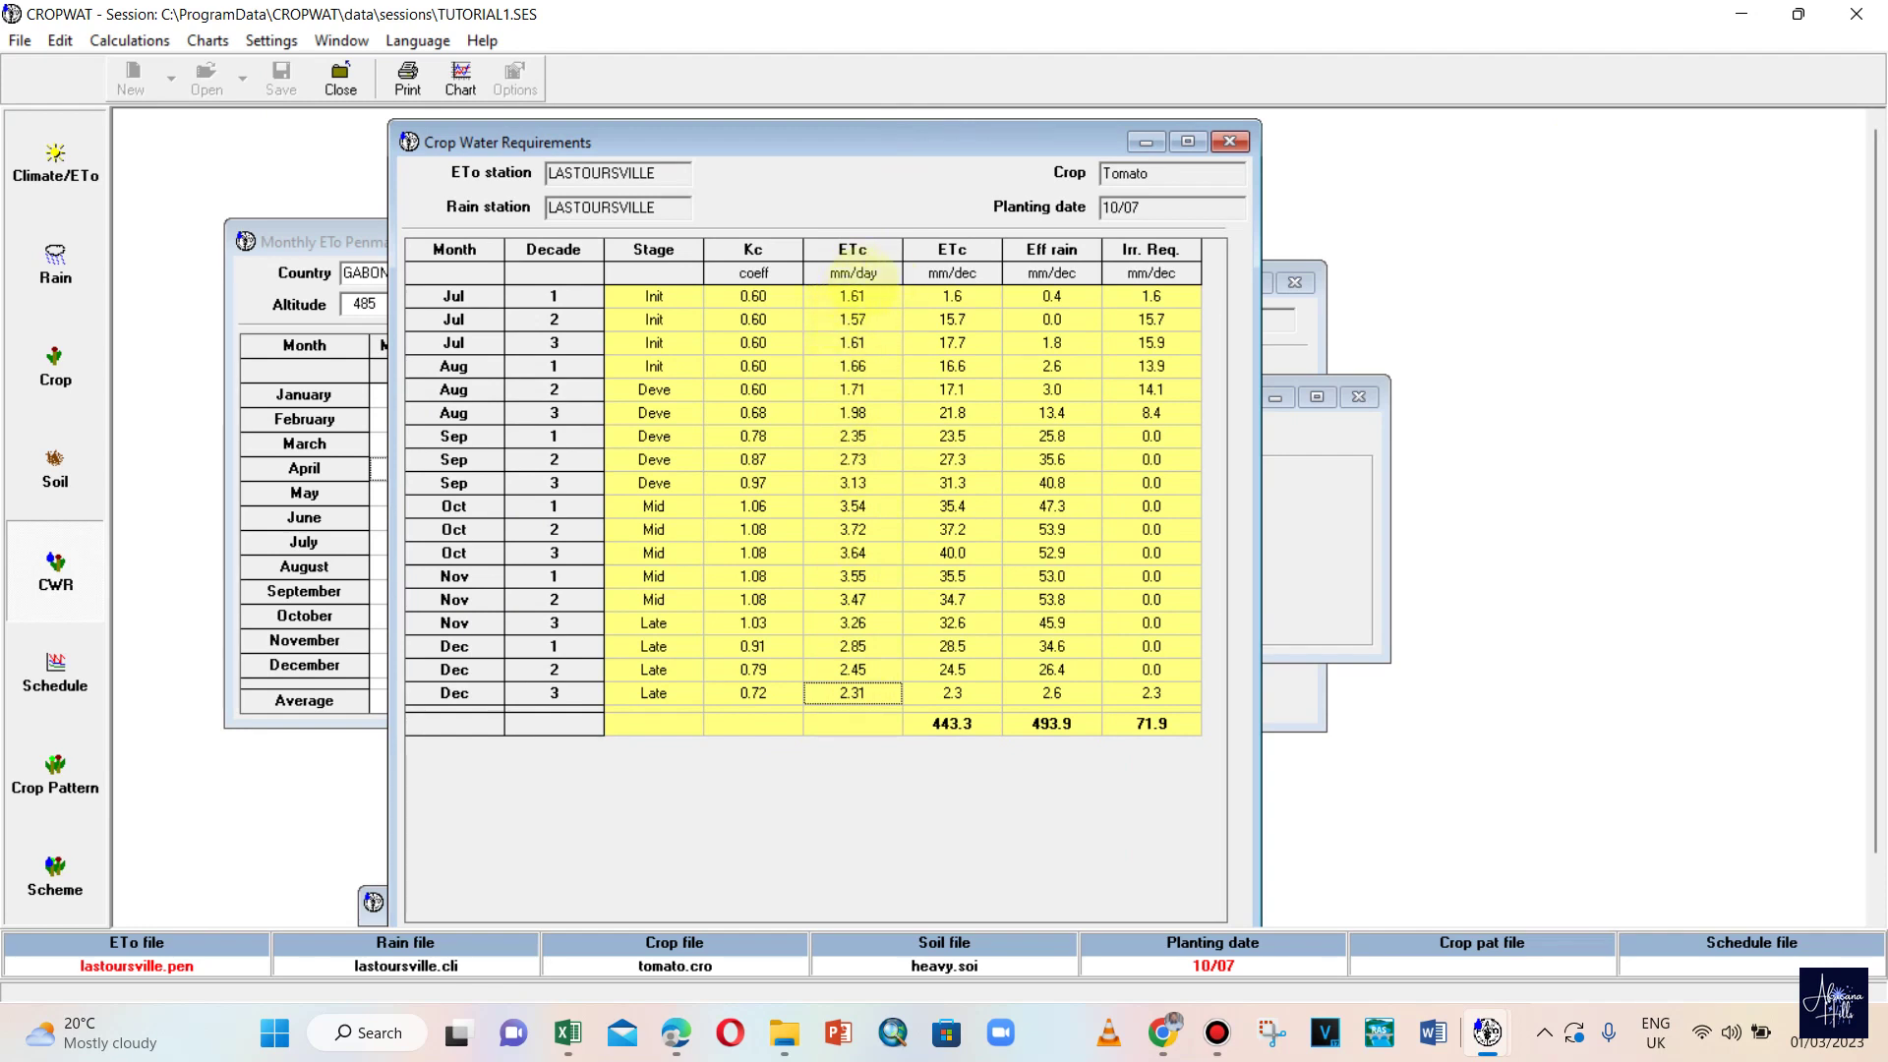
- Examine the daily ETc of July decade 1 and December decade 1, and consult equation 56 (ETc = Kc ETo) in FAO 56.pdf in Edge
click(856, 297)
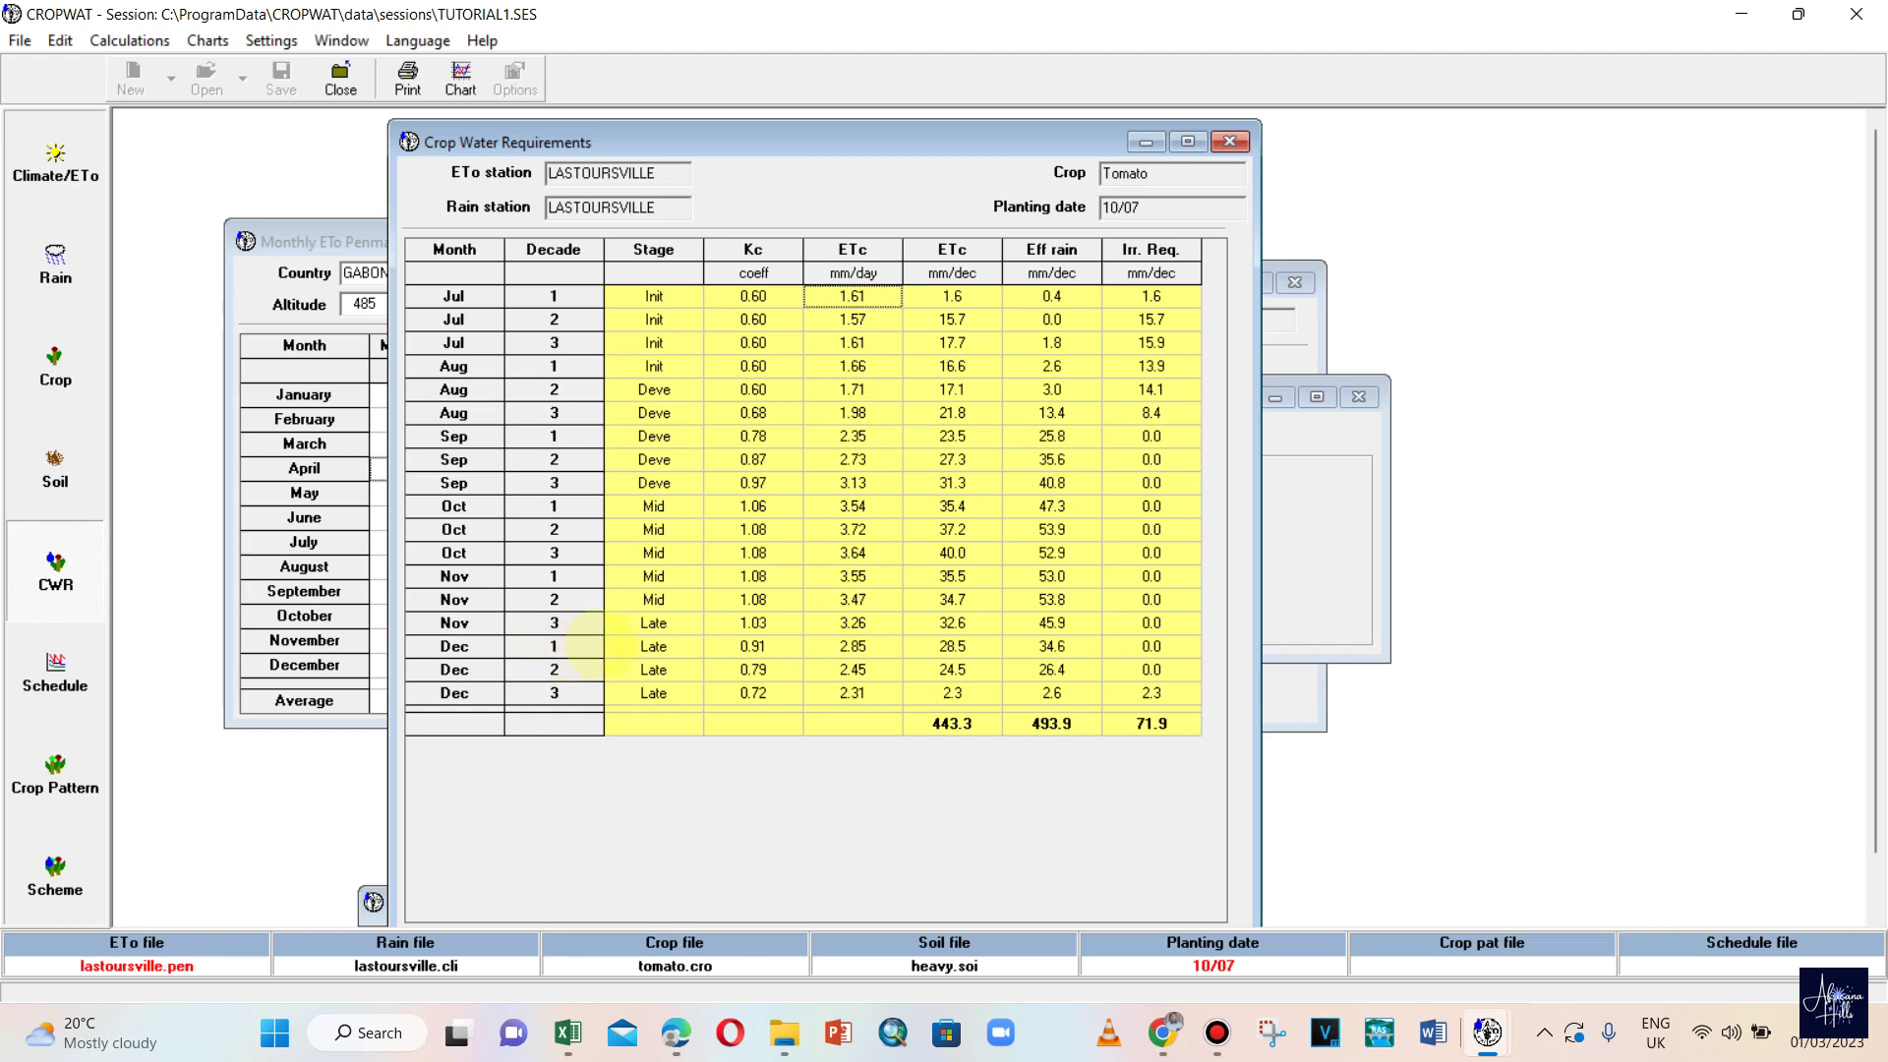
click(853, 646)
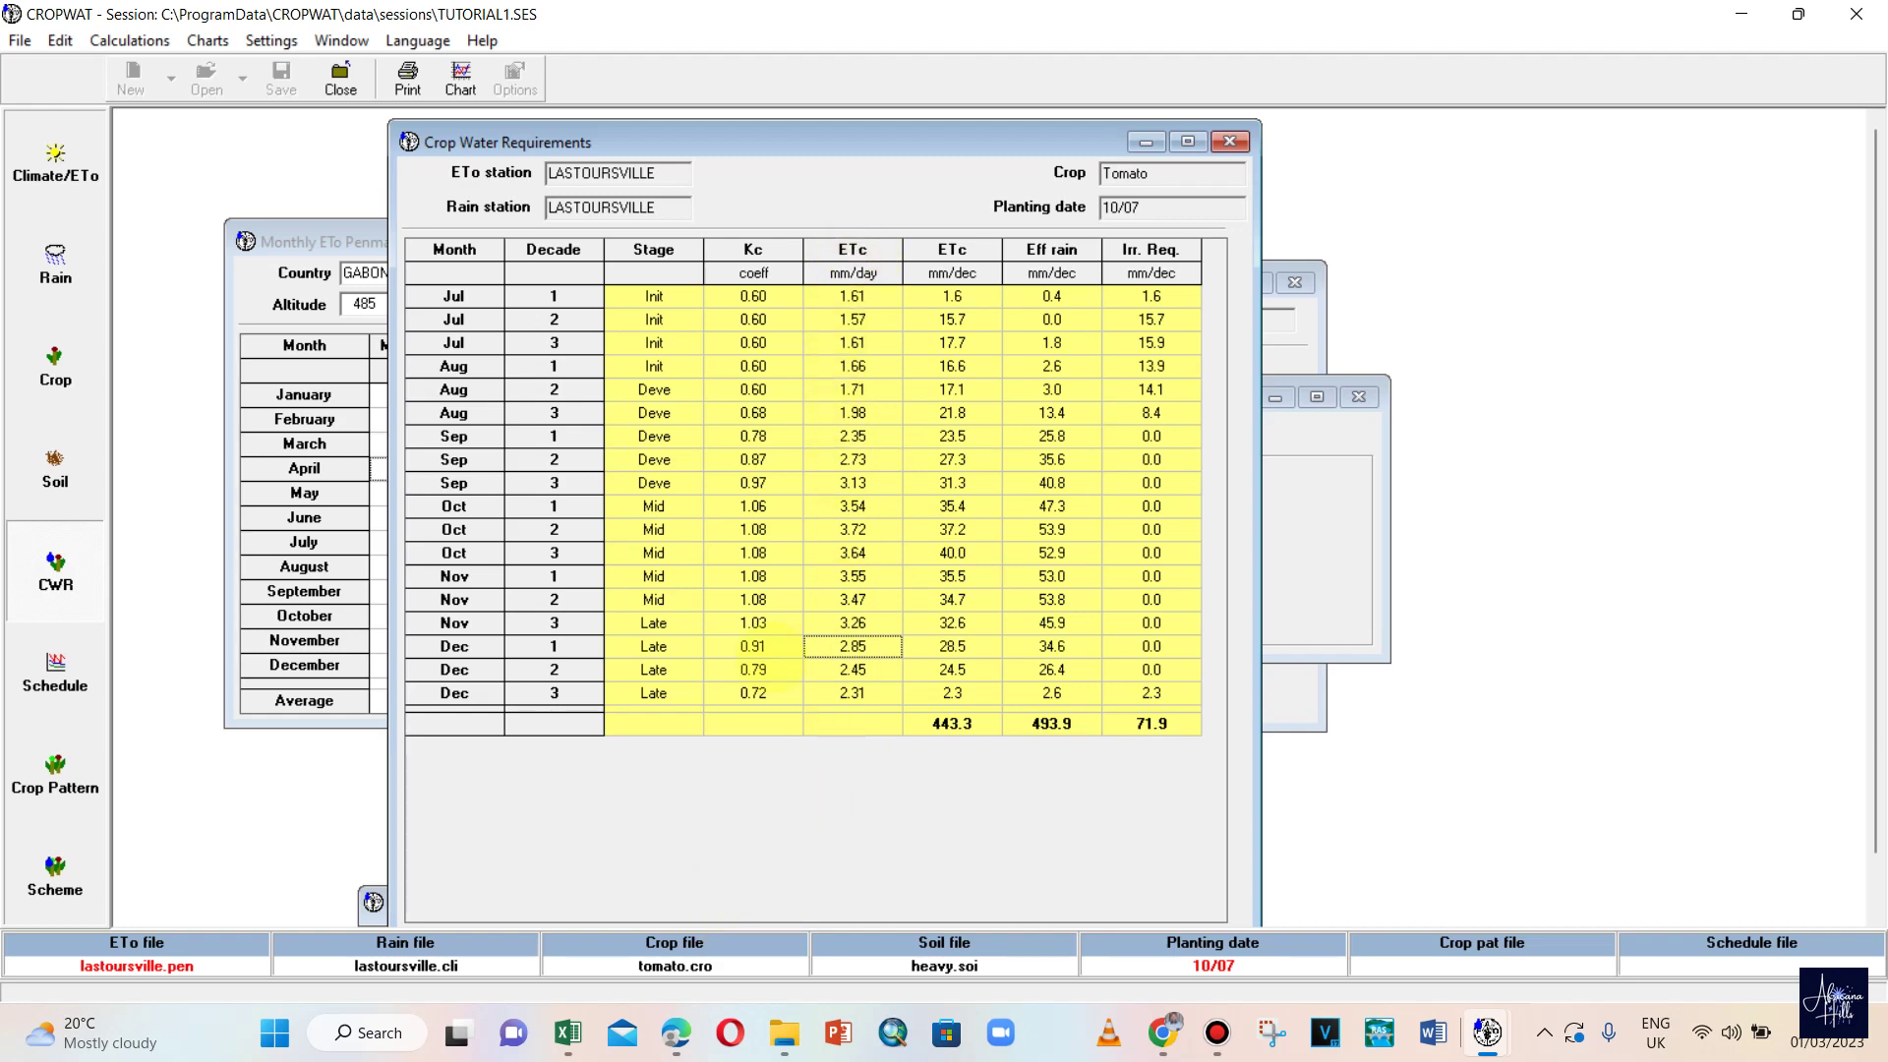
click(676, 1033)
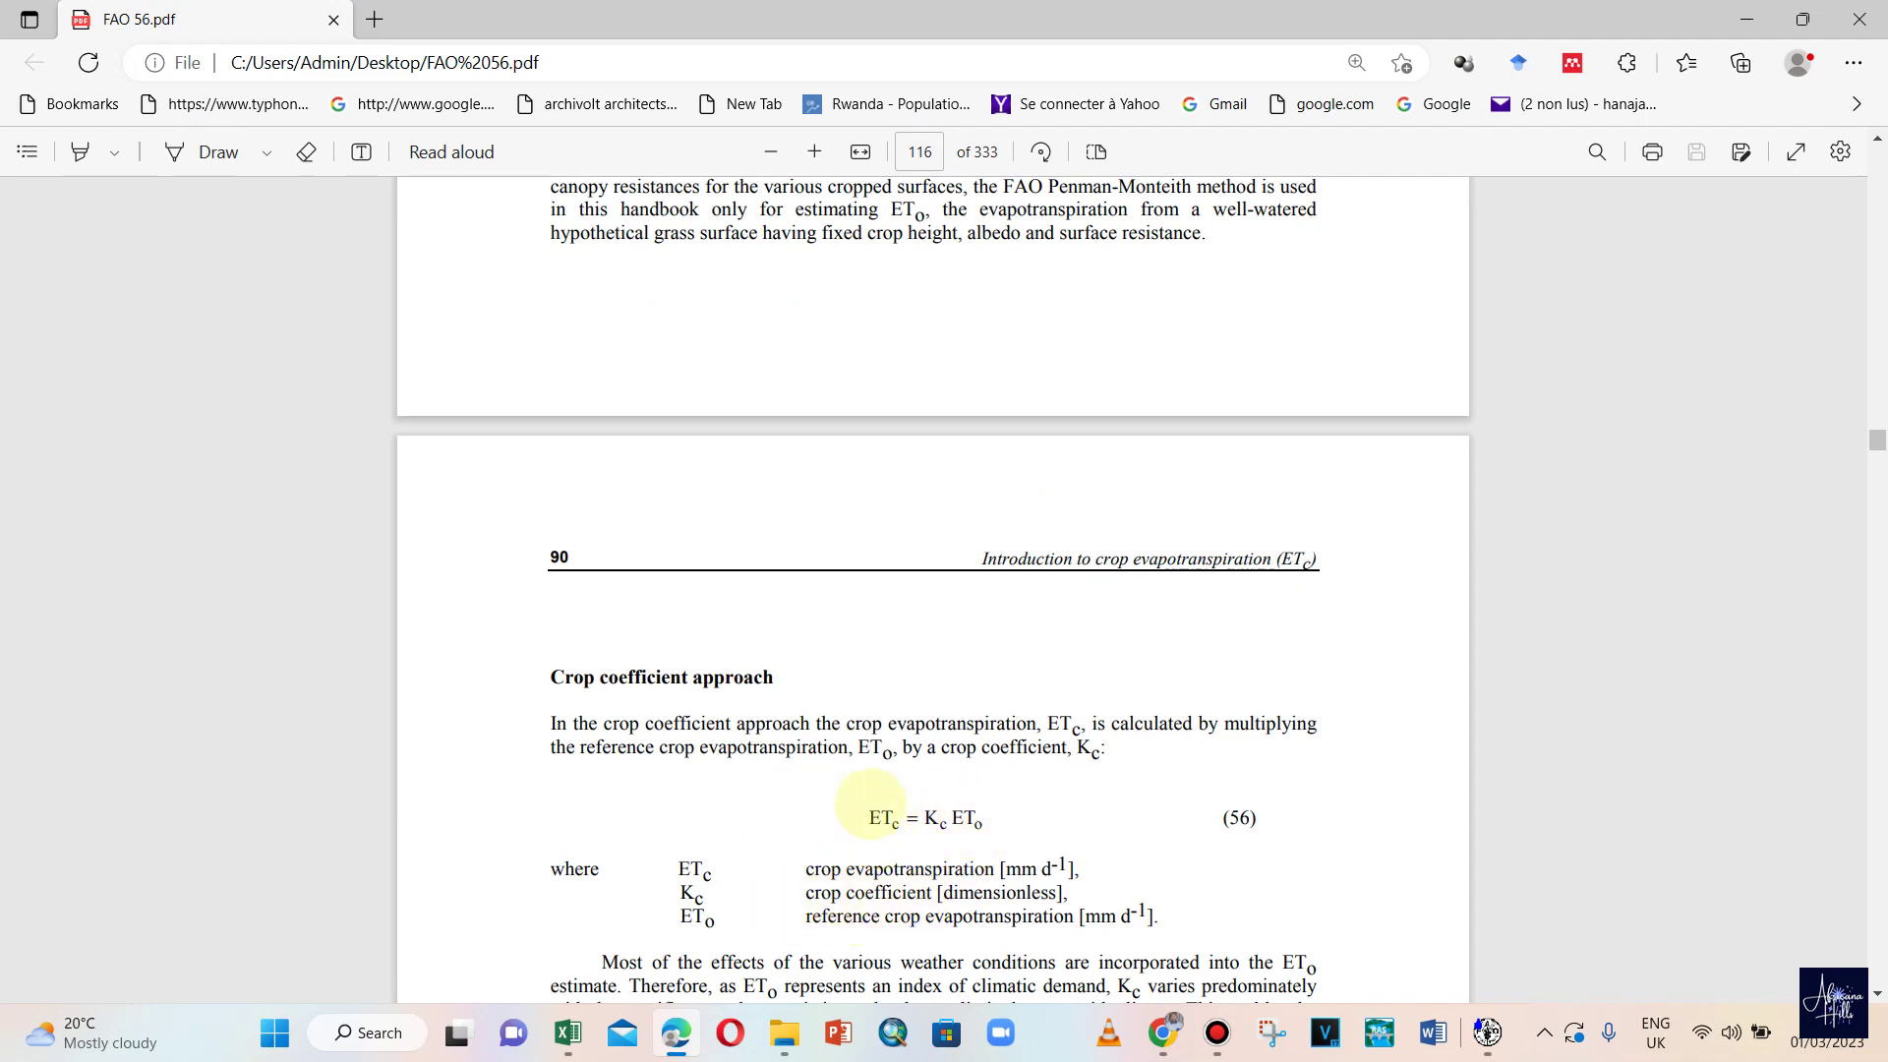
scroll(810, 644, up, 10)
scroll(837, 605, down, 10)
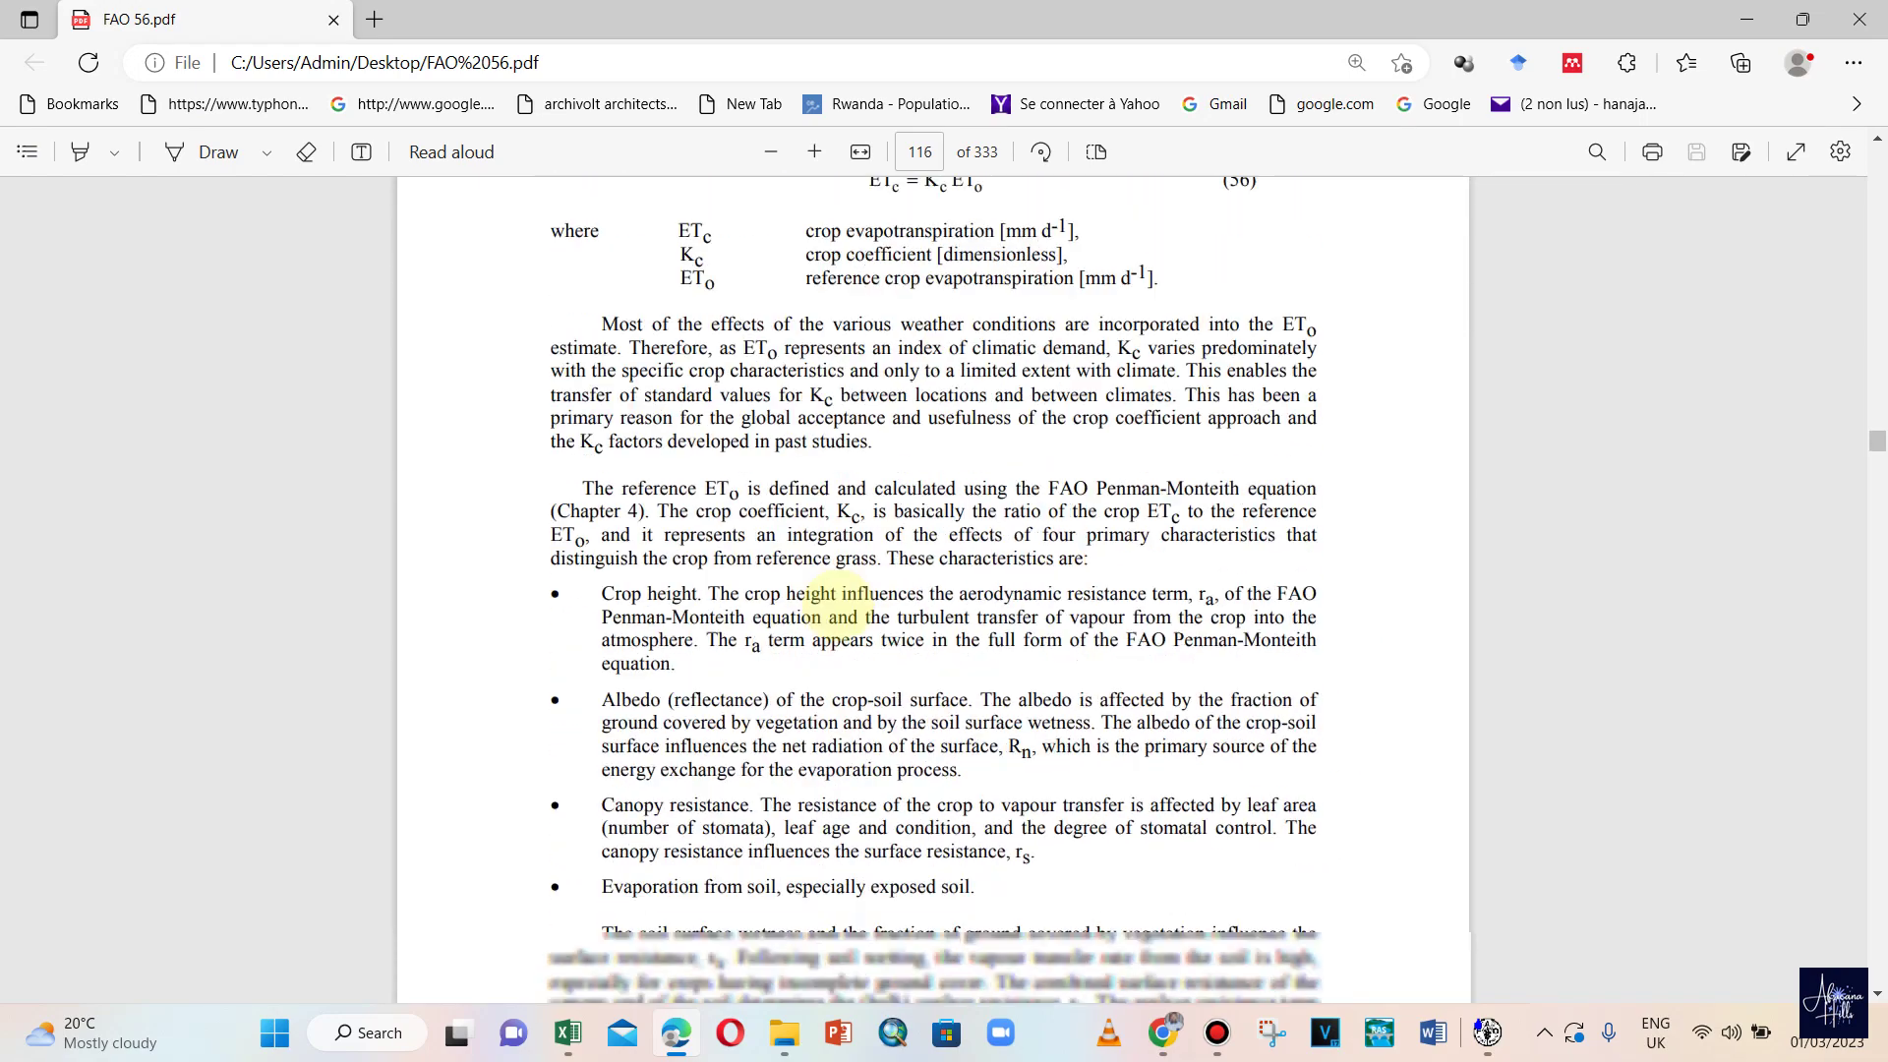
scroll(836, 600, up, 5)
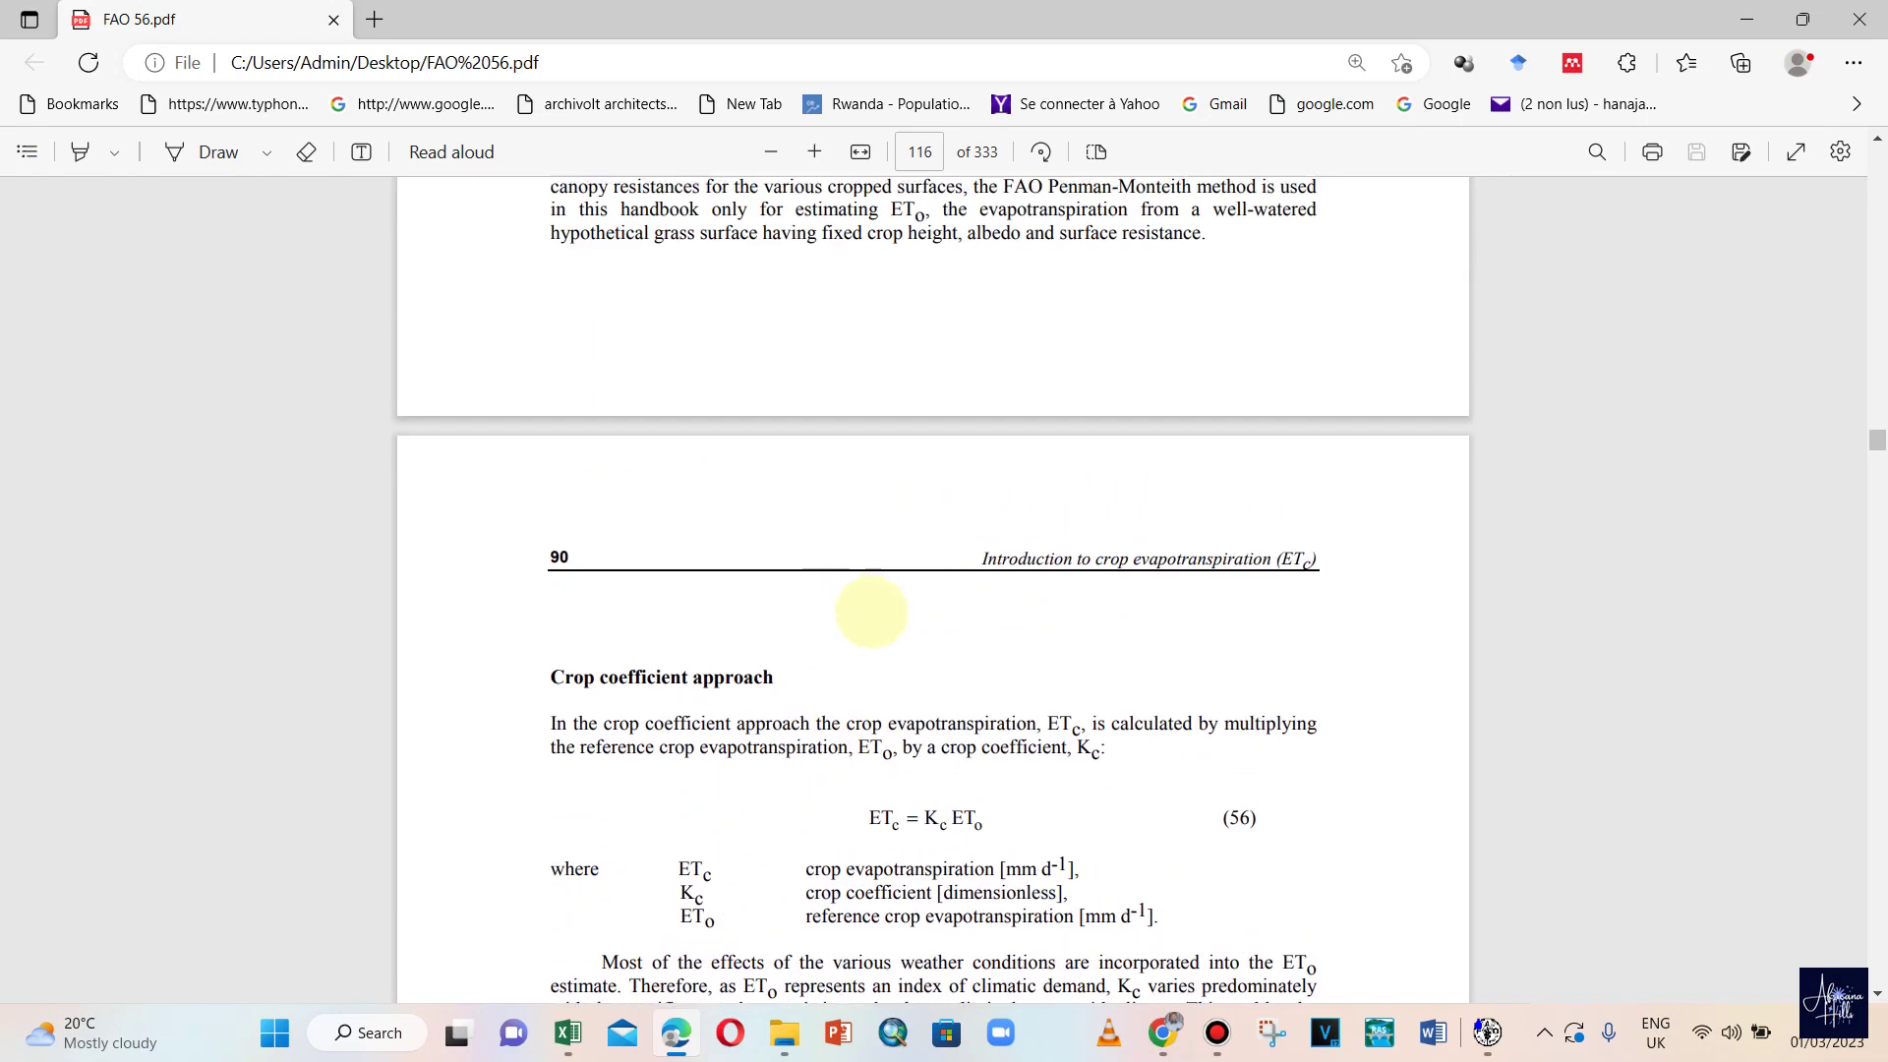
scroll(870, 604, down, 3)
scroll(921, 427, up, 1)
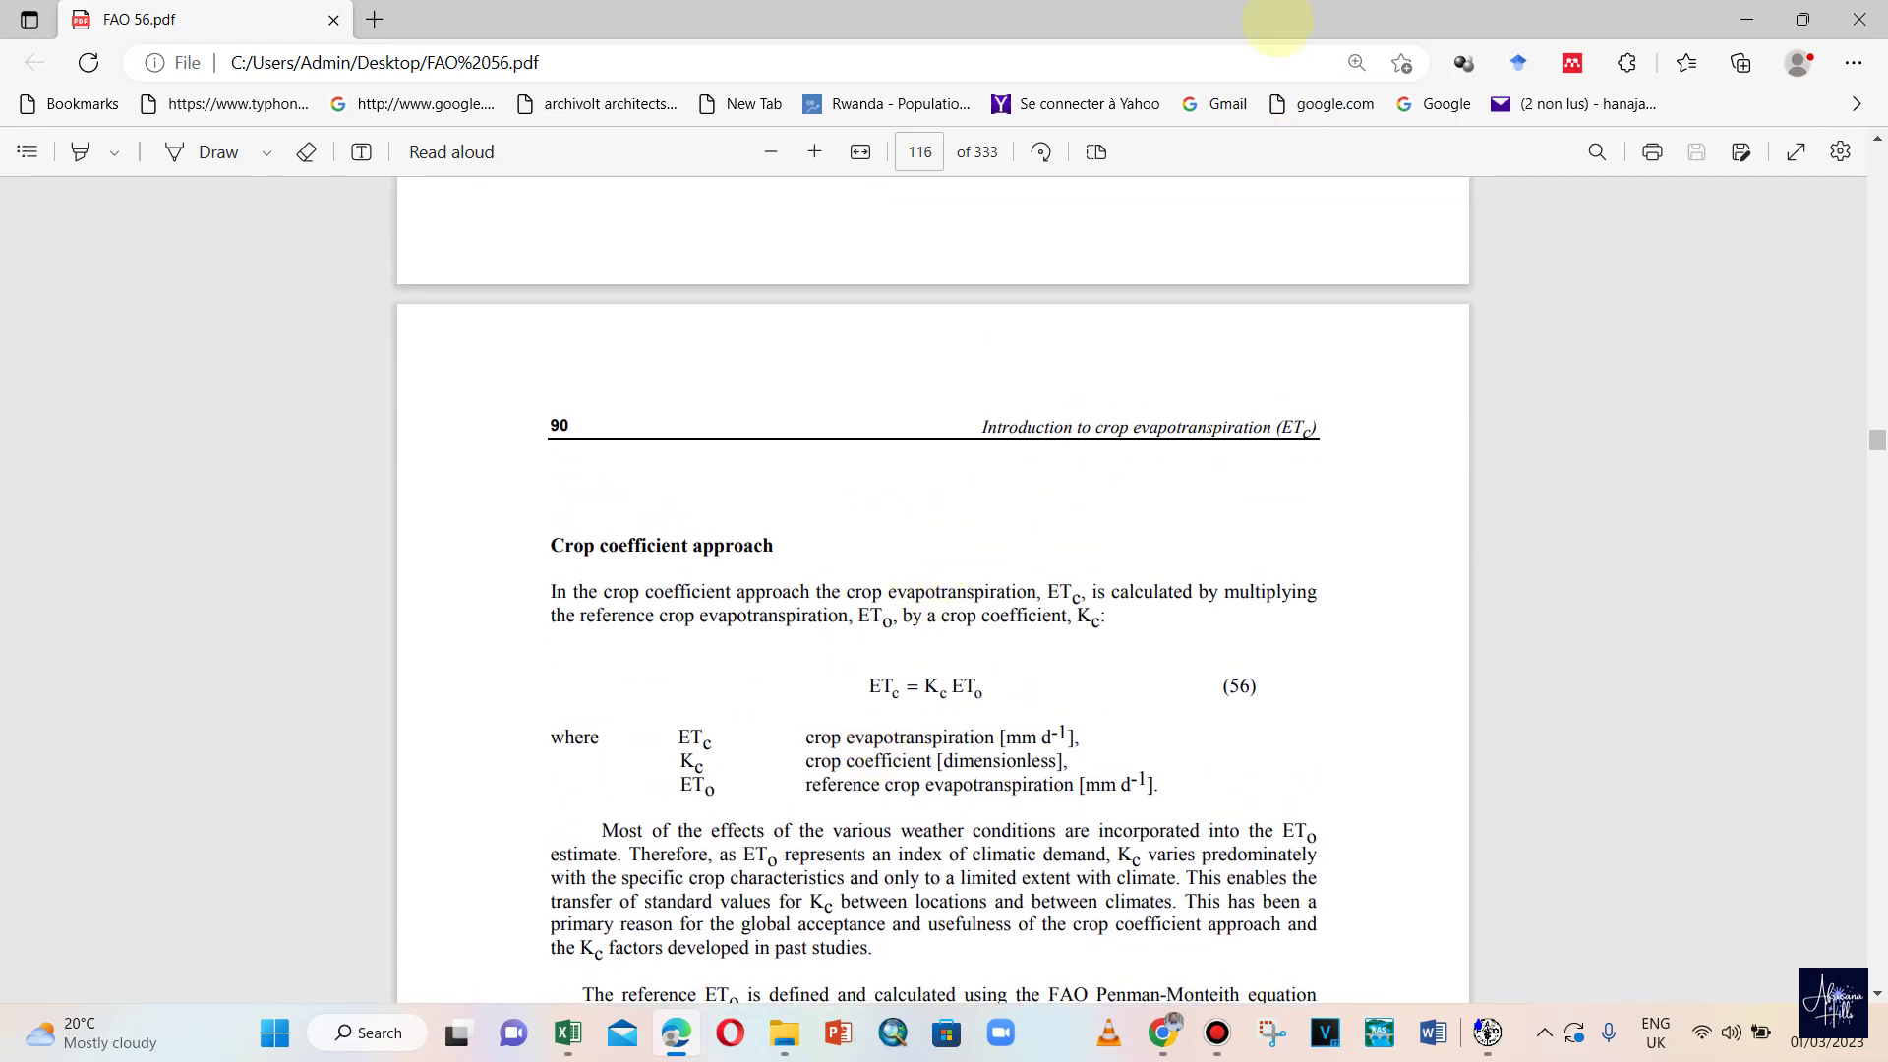
click(1746, 18)
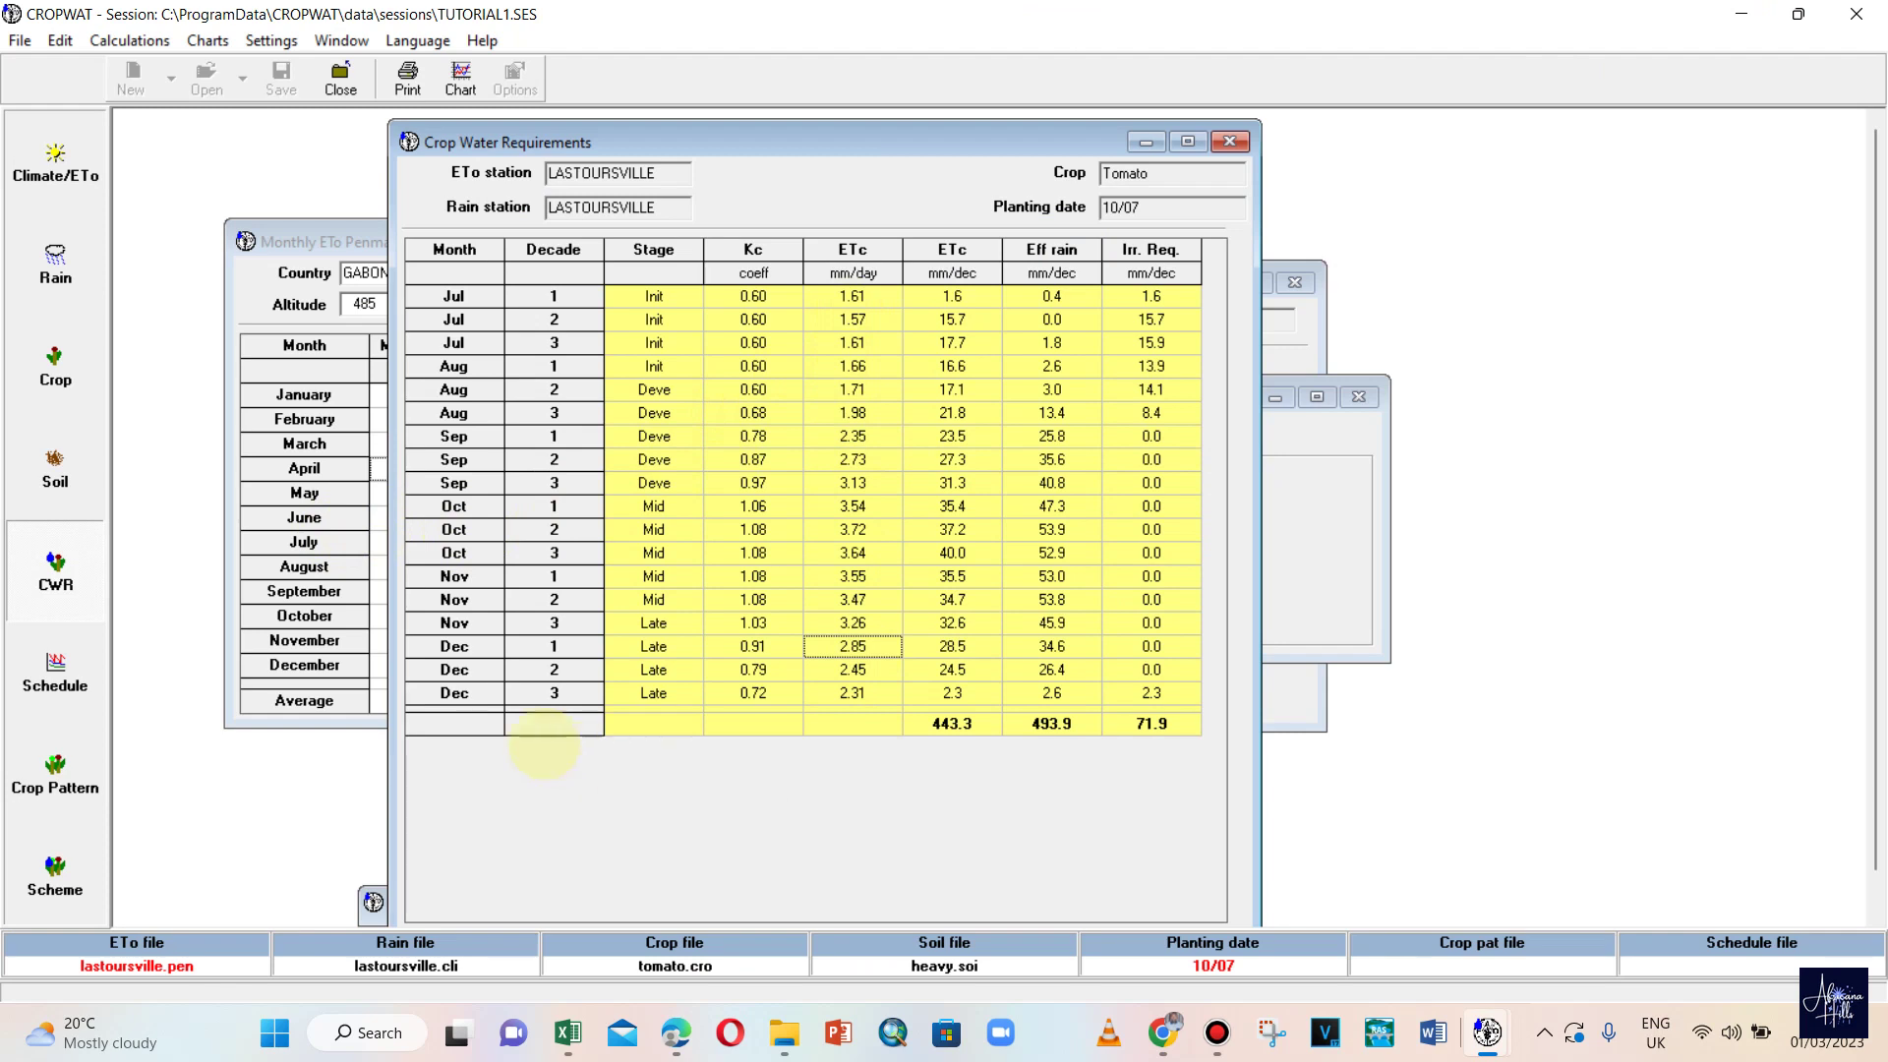
- Copy the monthly ETo Penman-Monteith table with its data and headers
click(339, 614)
right_click(710, 441)
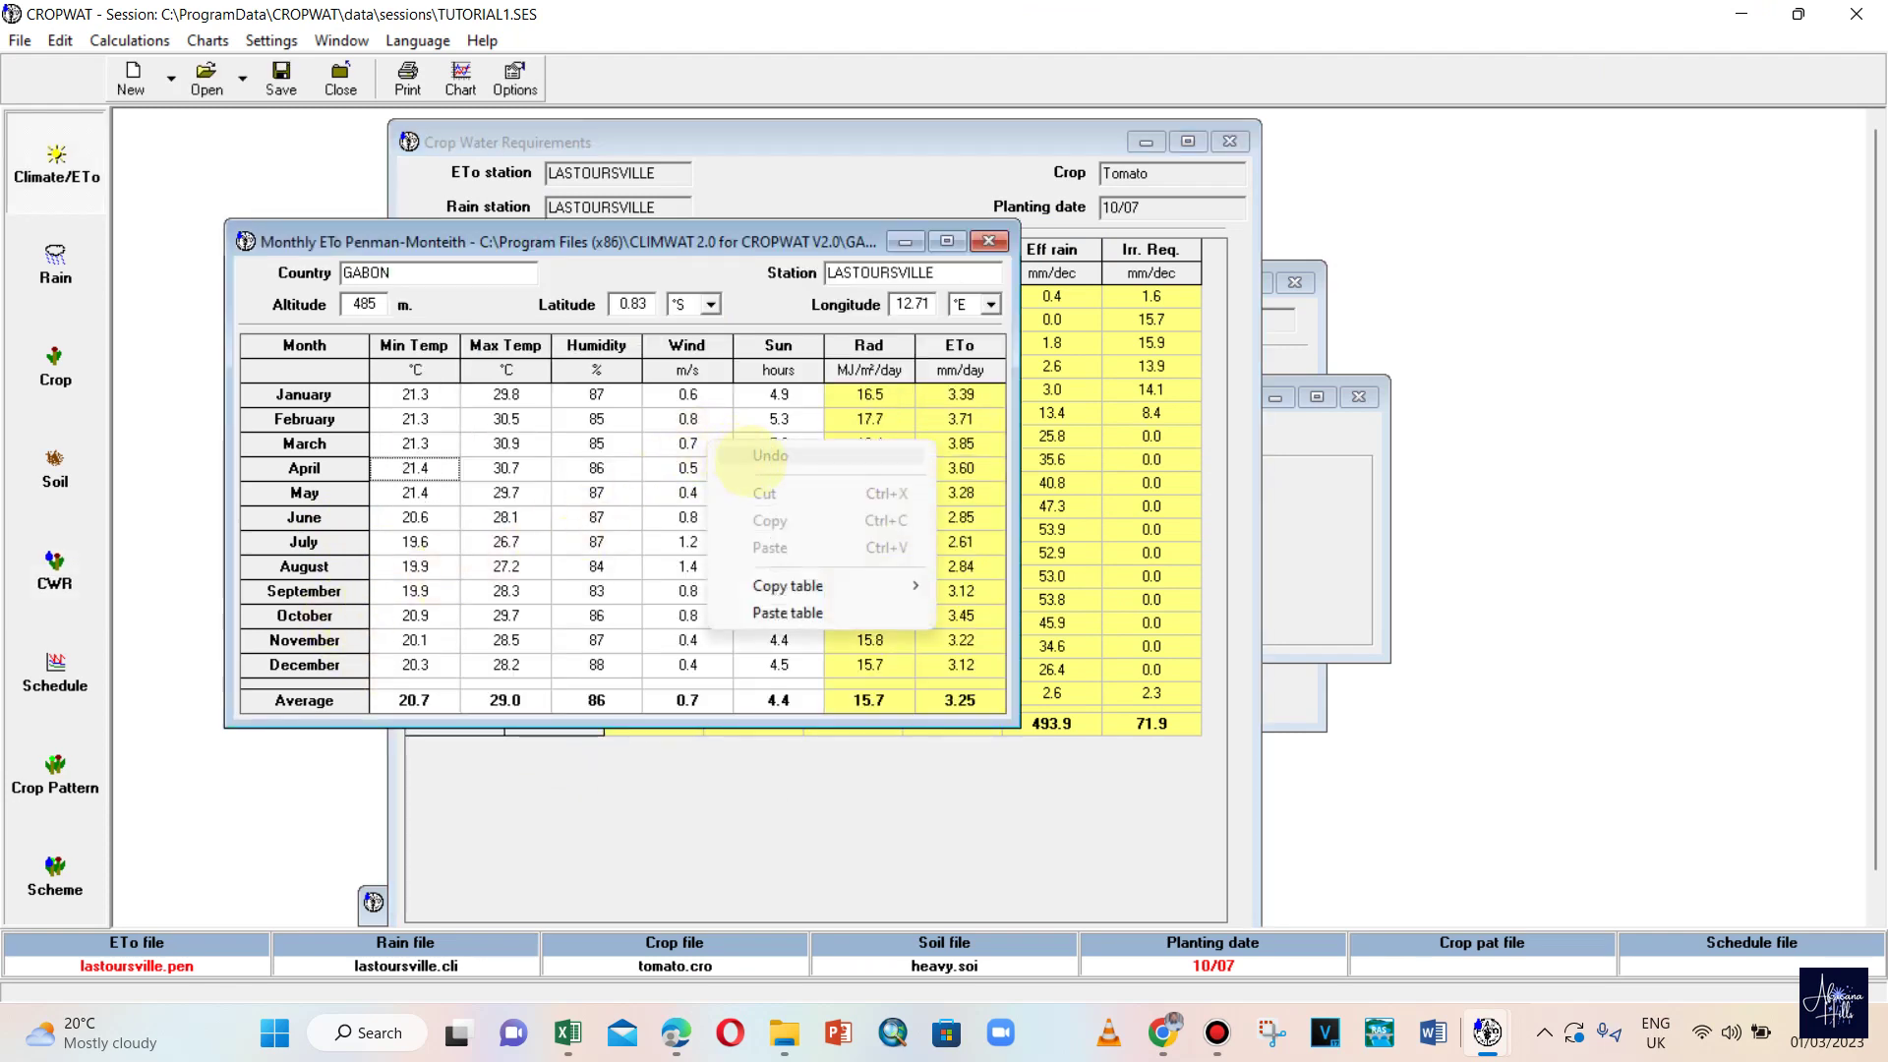
mouse_move(866, 587)
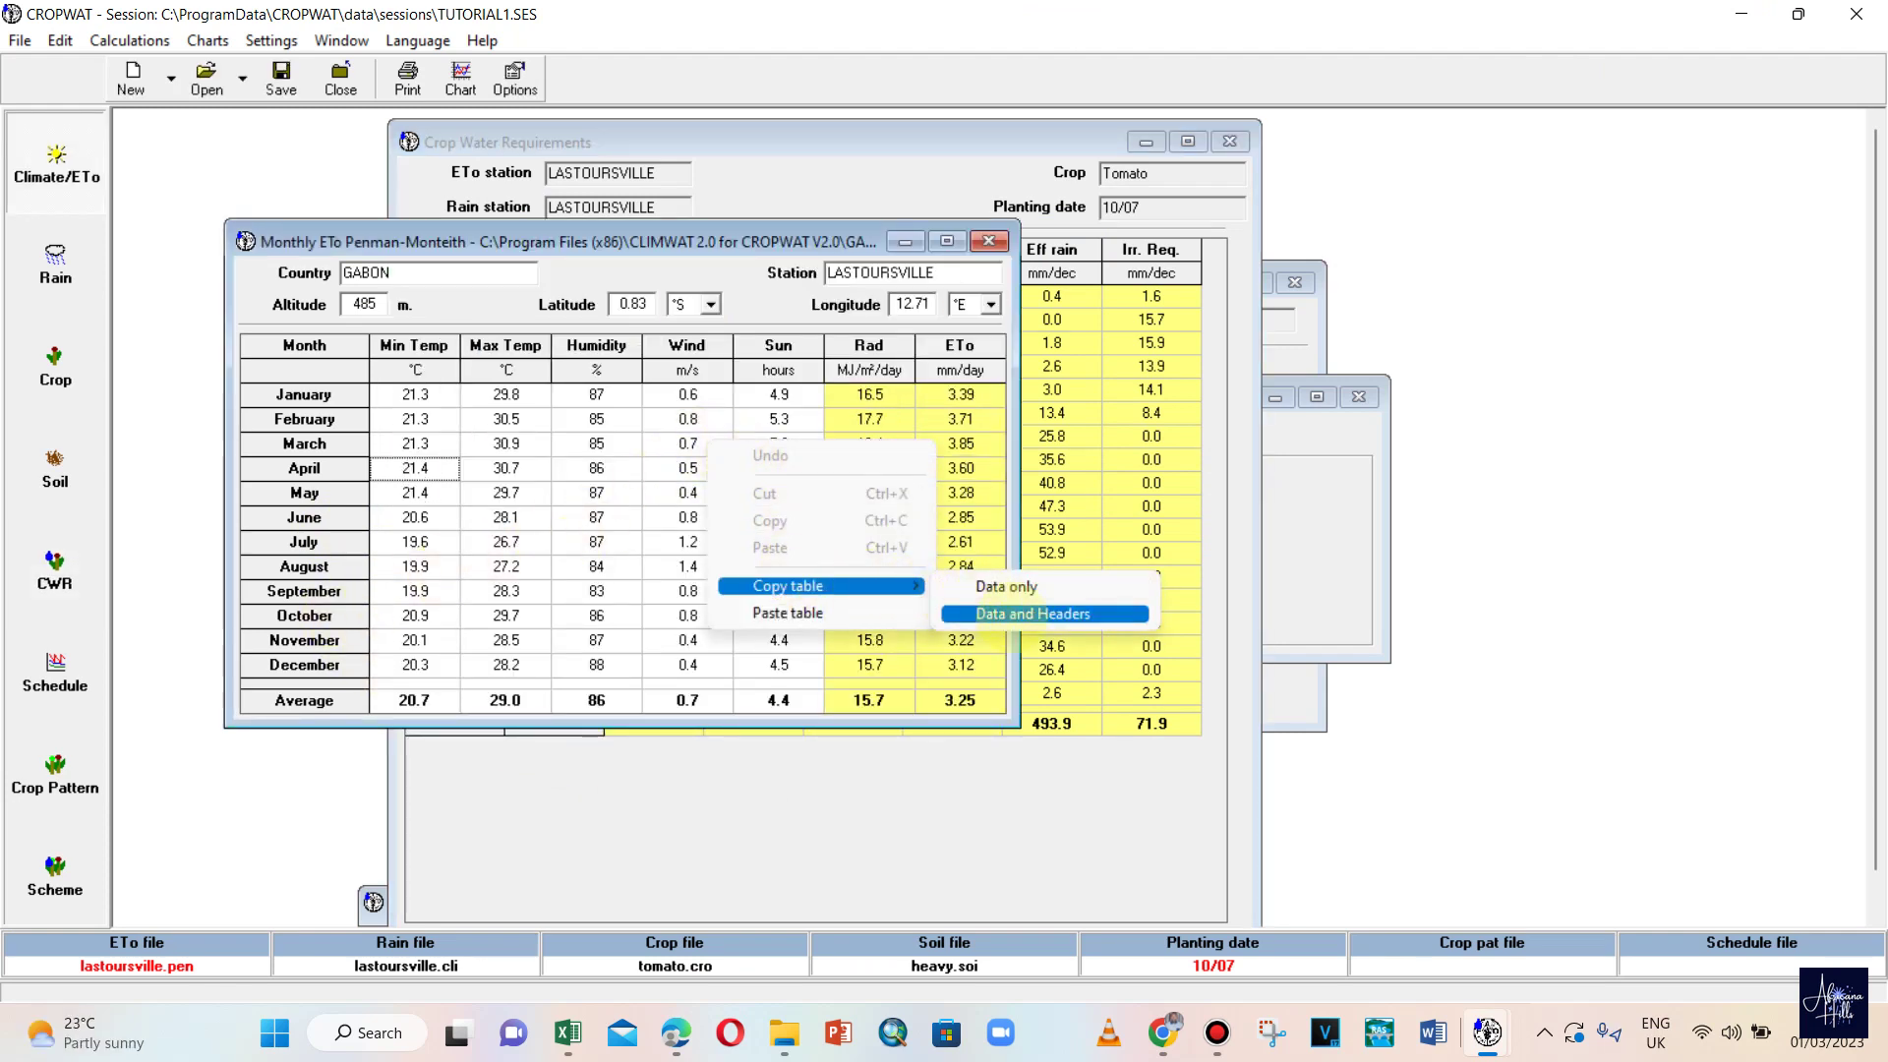
click(1082, 617)
- Switch to Excel and undo the yellow fill and the pasted crop water requirements table on Sheet1
click(568, 1032)
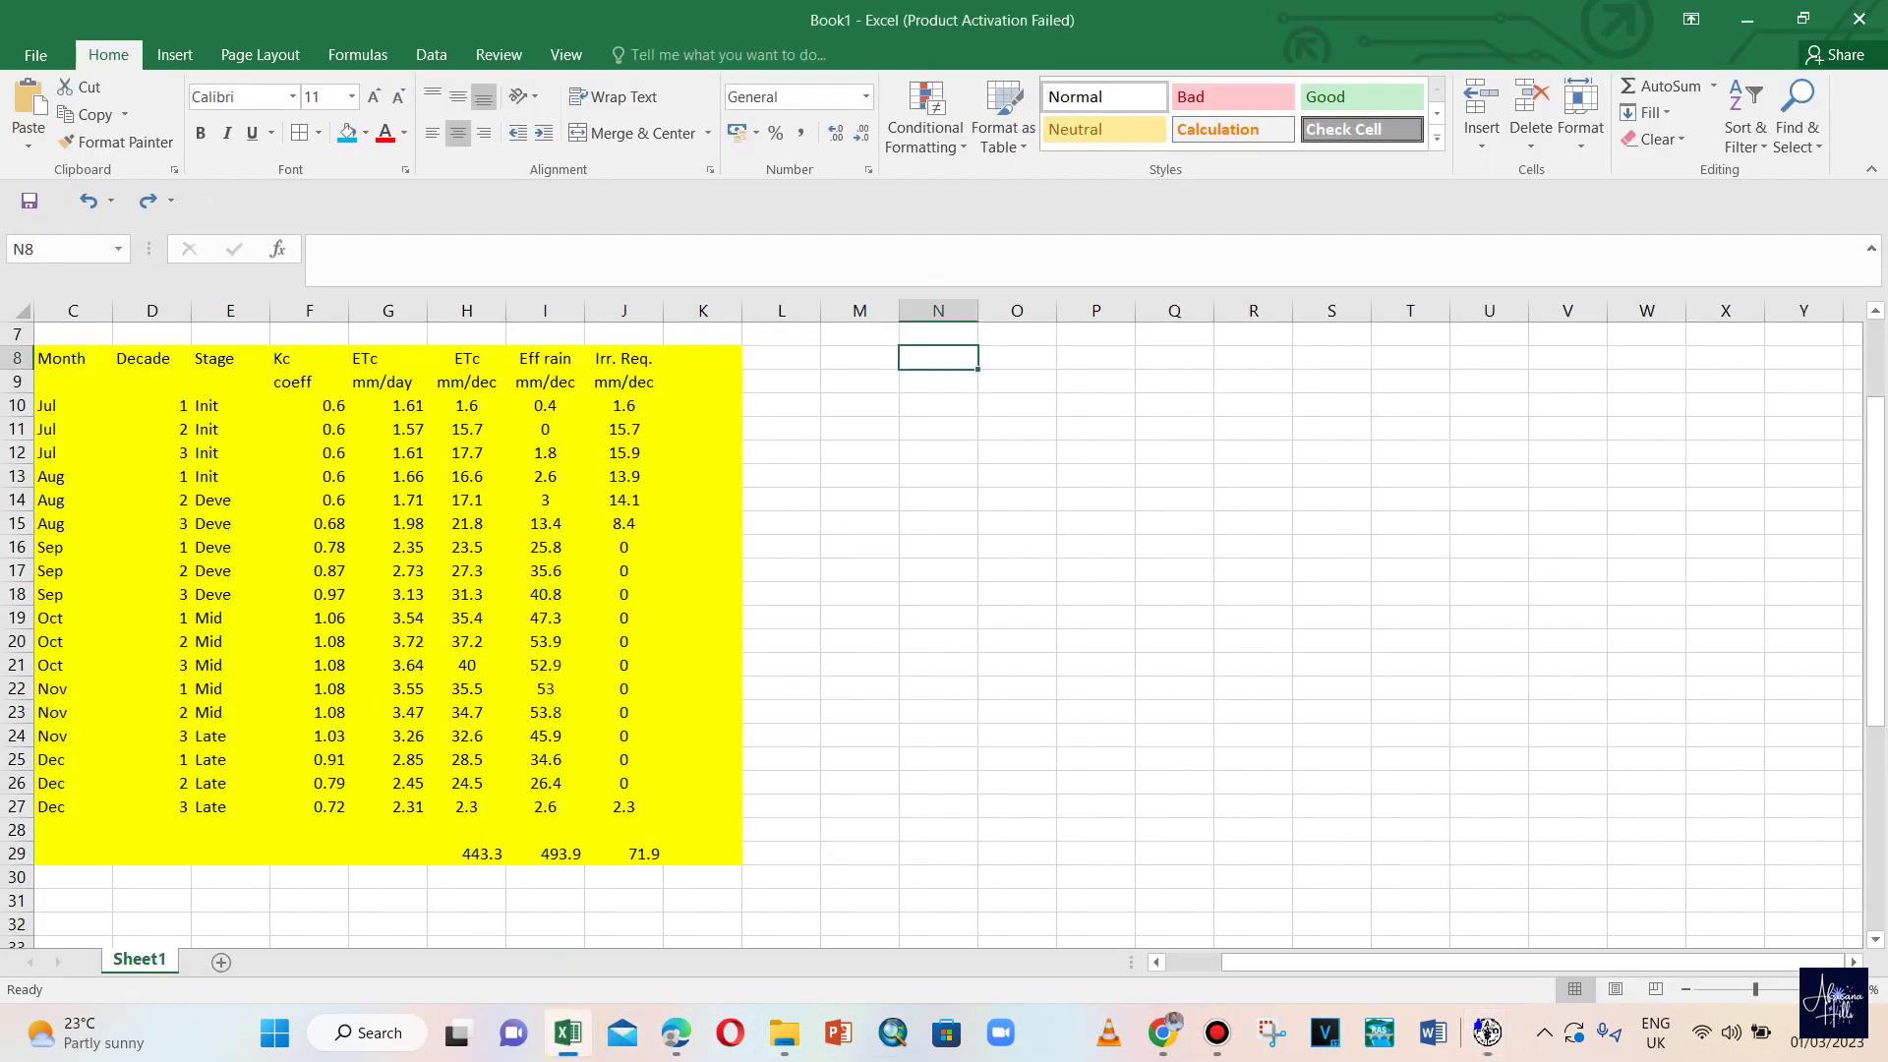
click(89, 200)
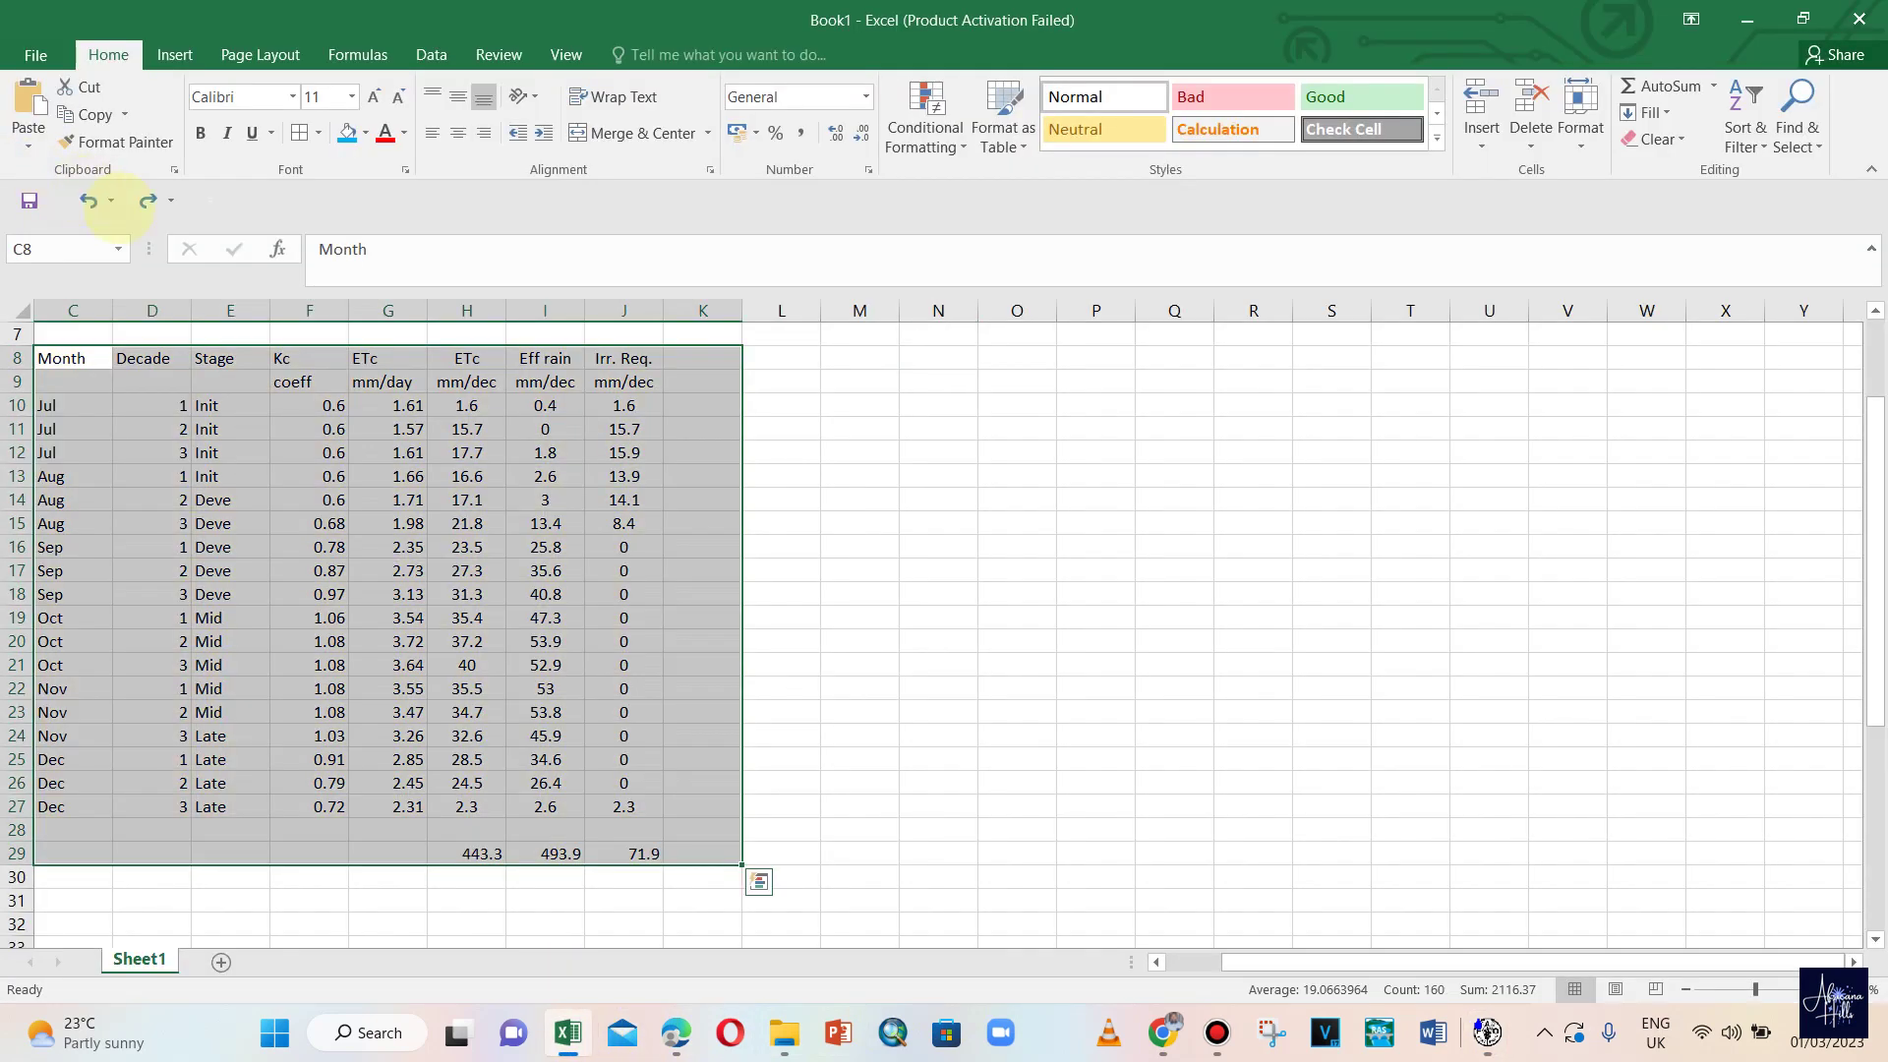
click(89, 201)
click(522, 359)
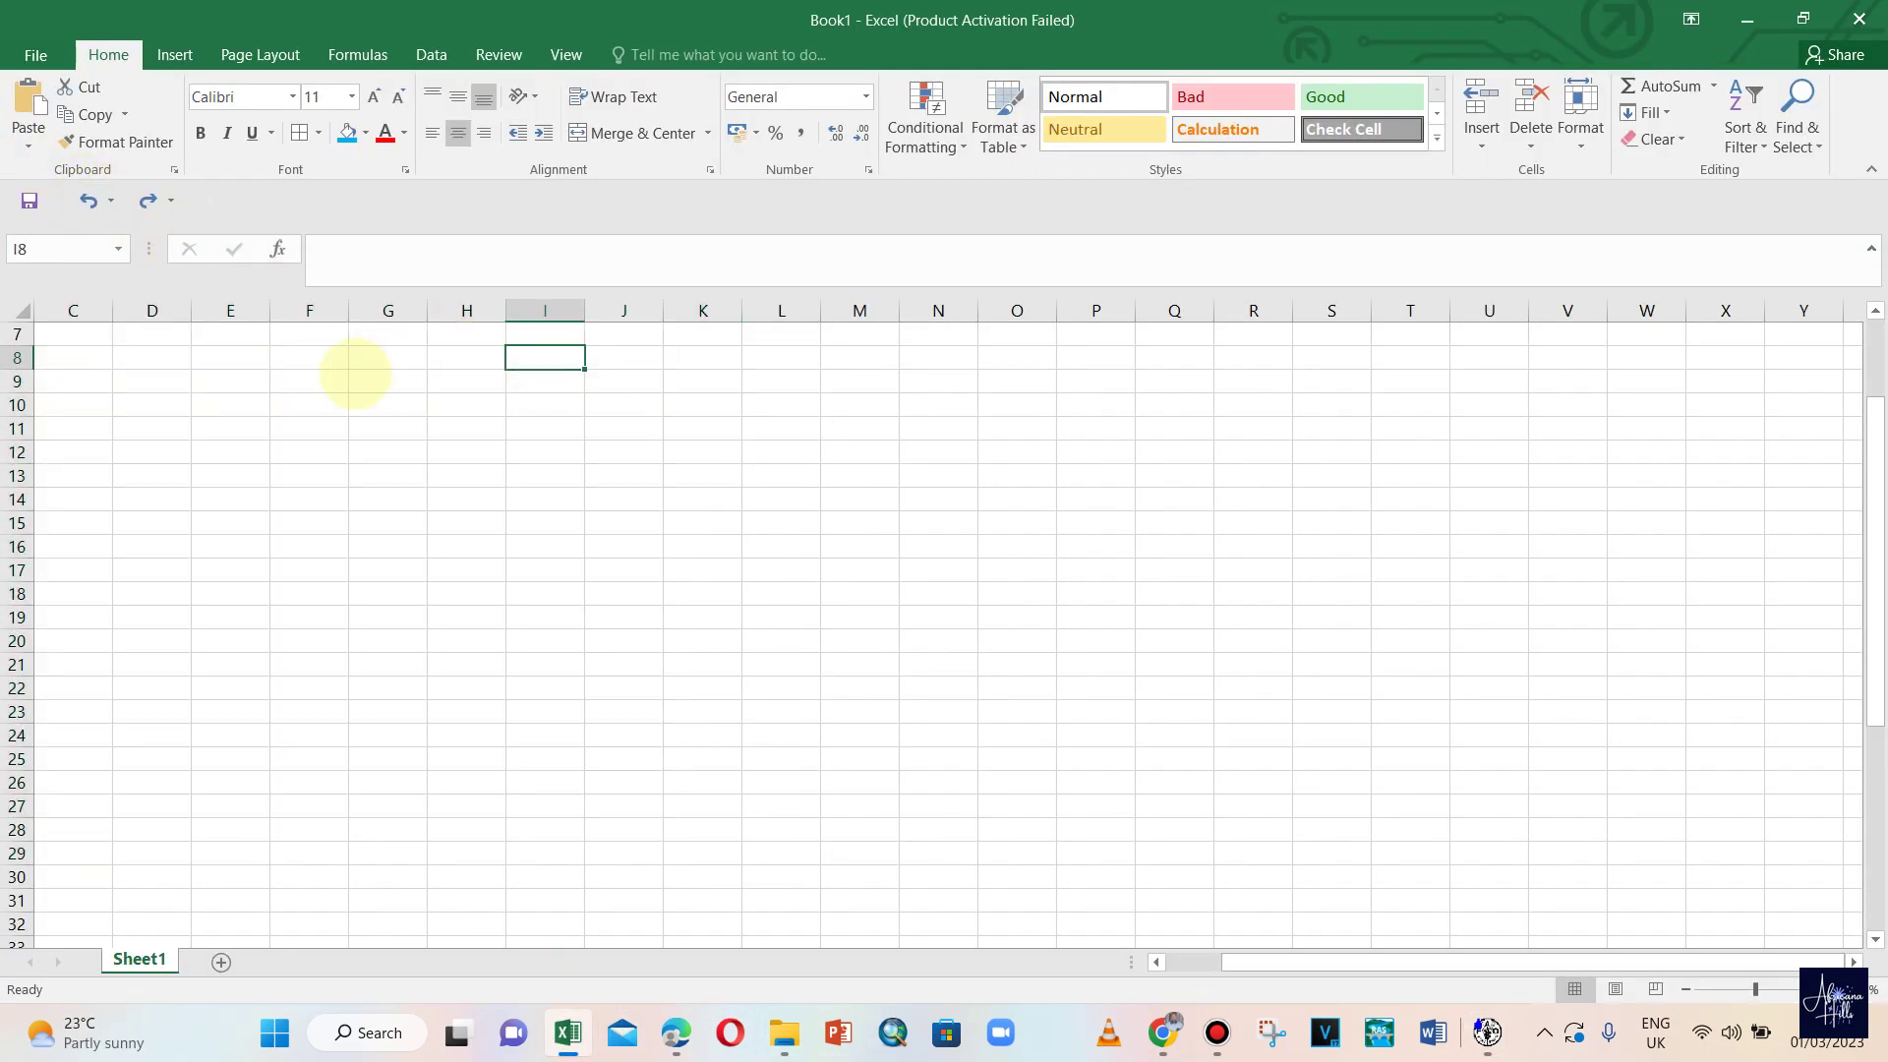
- Paste the copied monthly ETo table into Sheet1 starting at cell D9
right_click(130, 381)
click(128, 379)
right_click(128, 379)
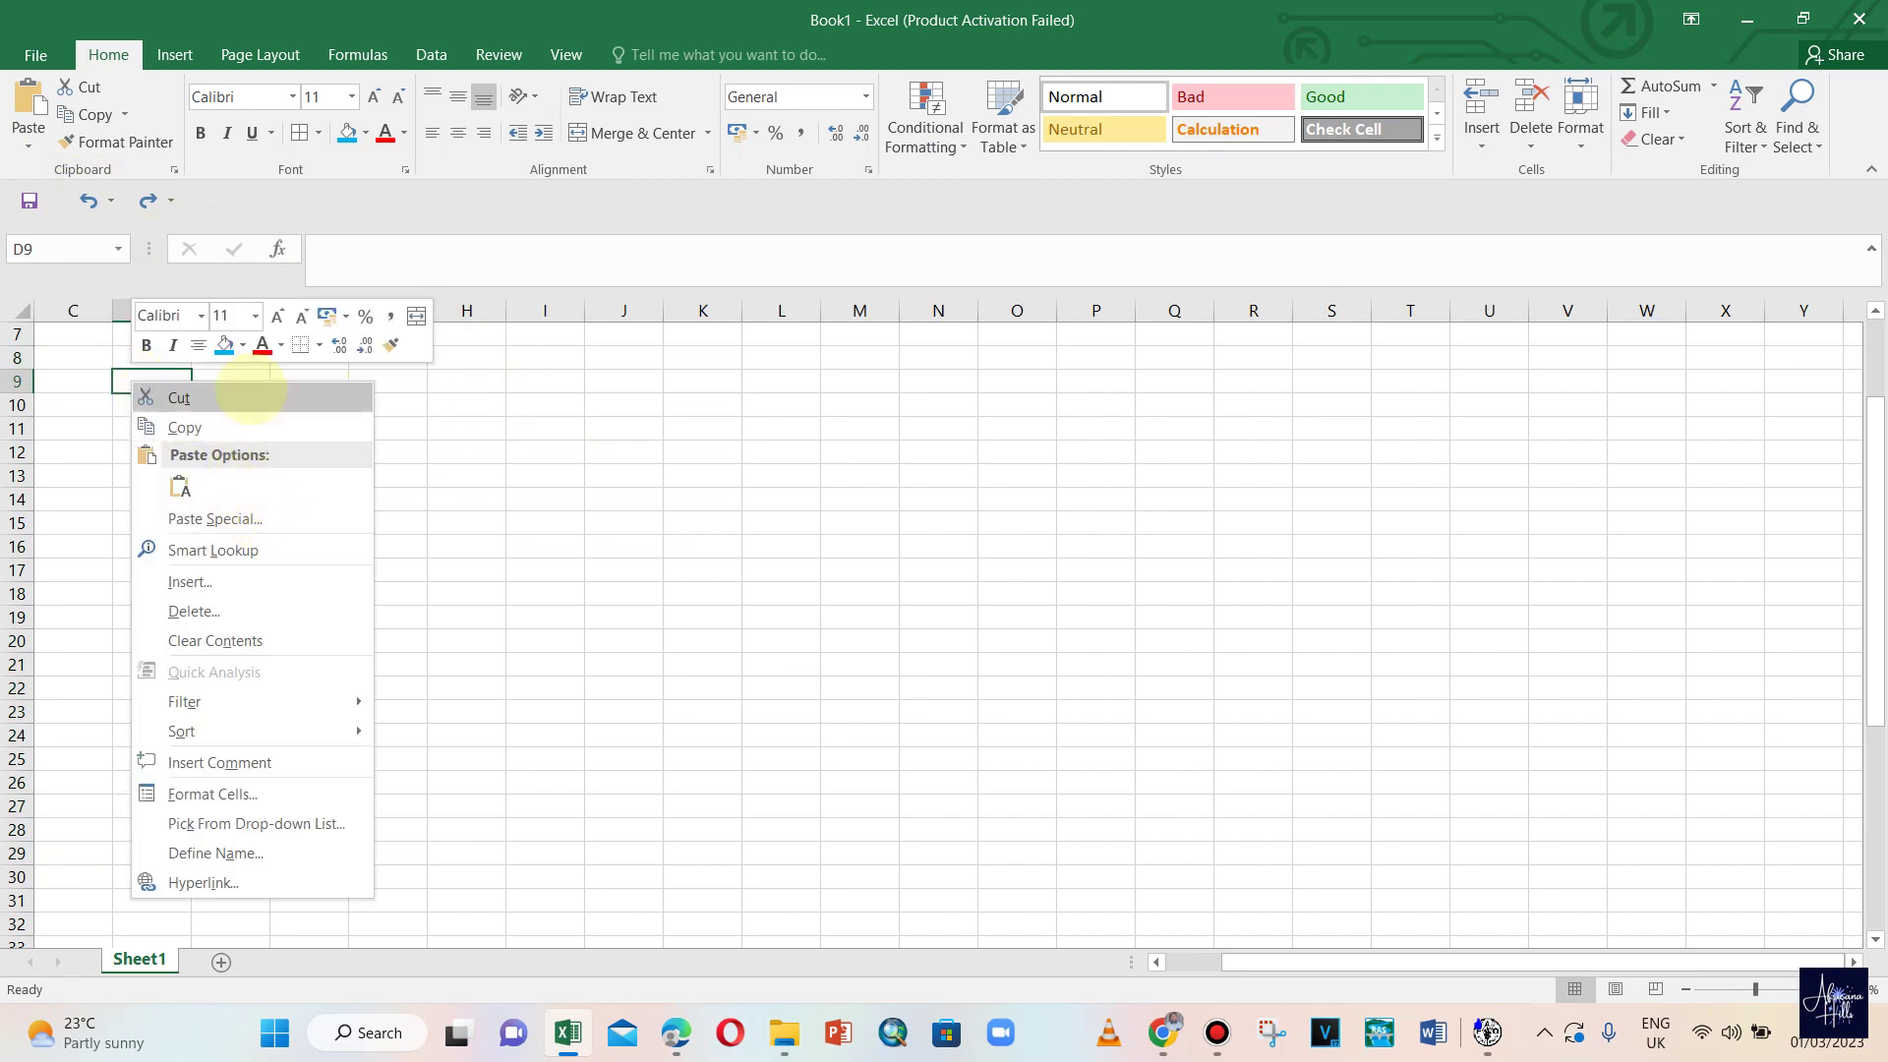
click(167, 381)
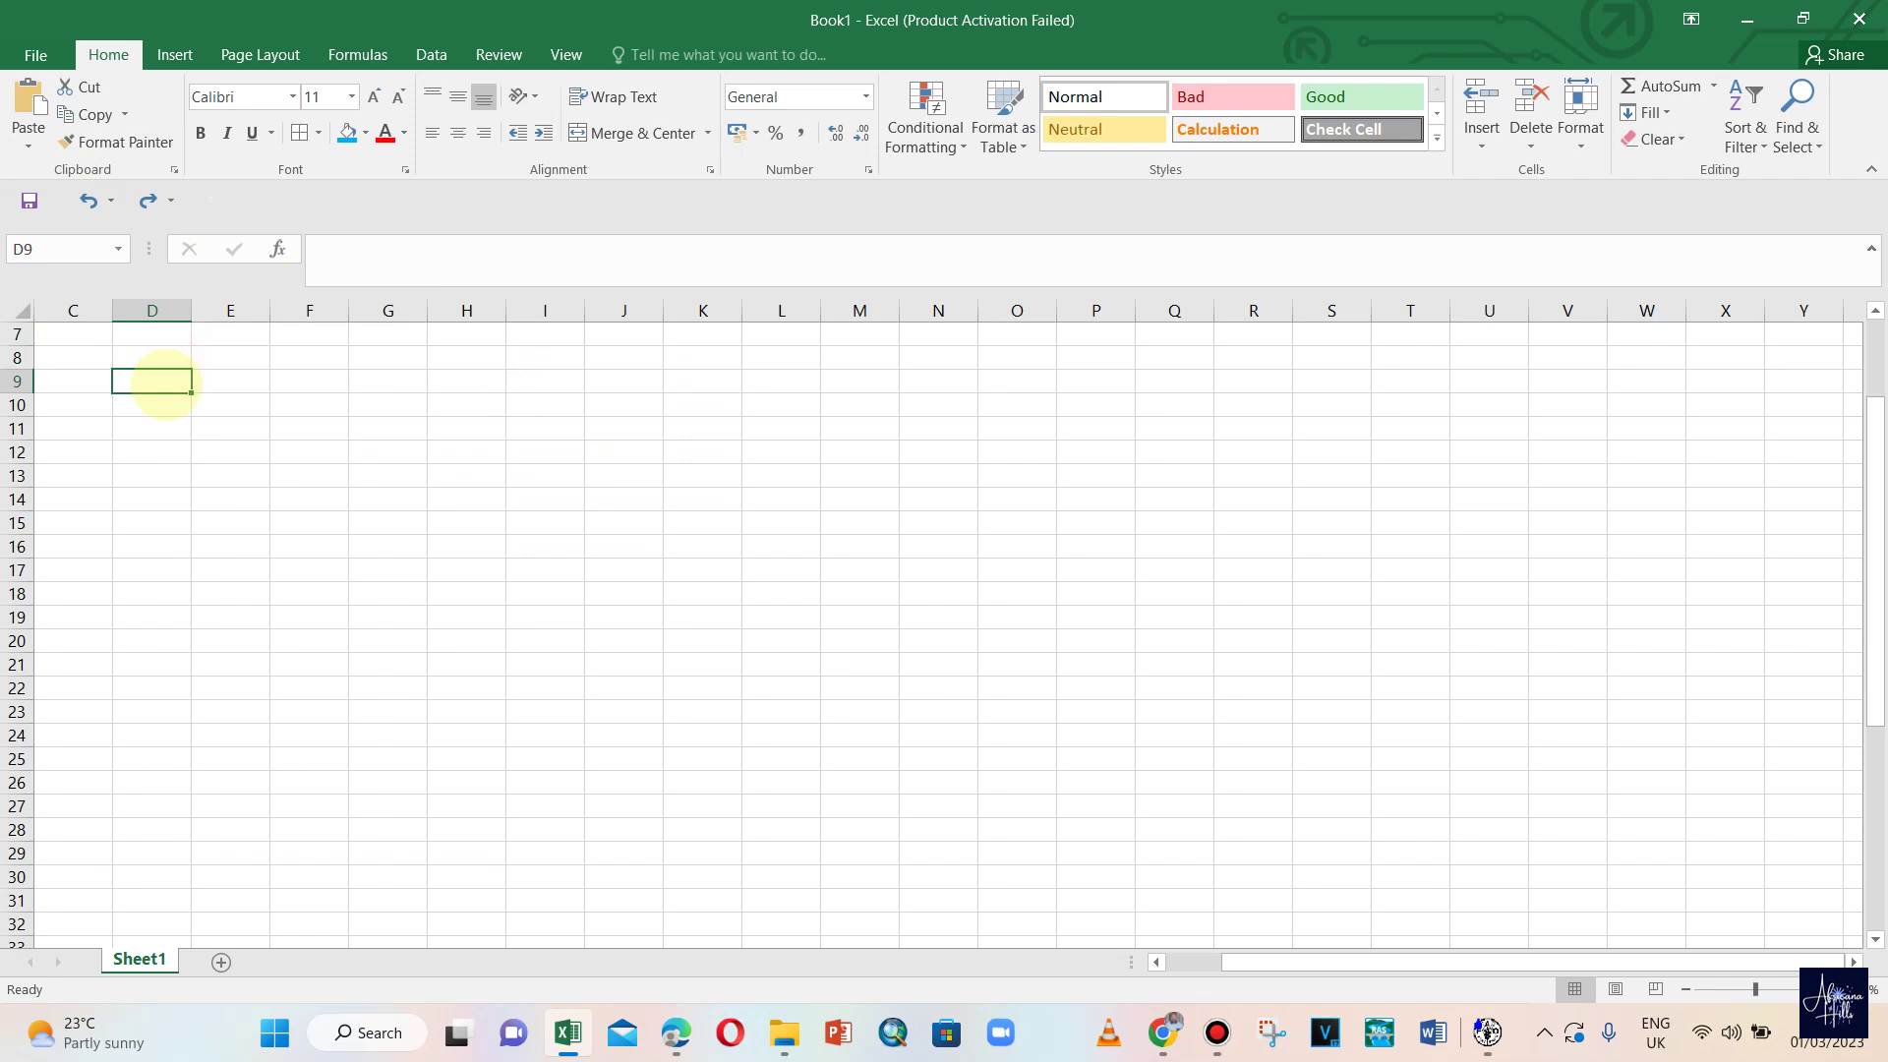
key(ctrl+v)
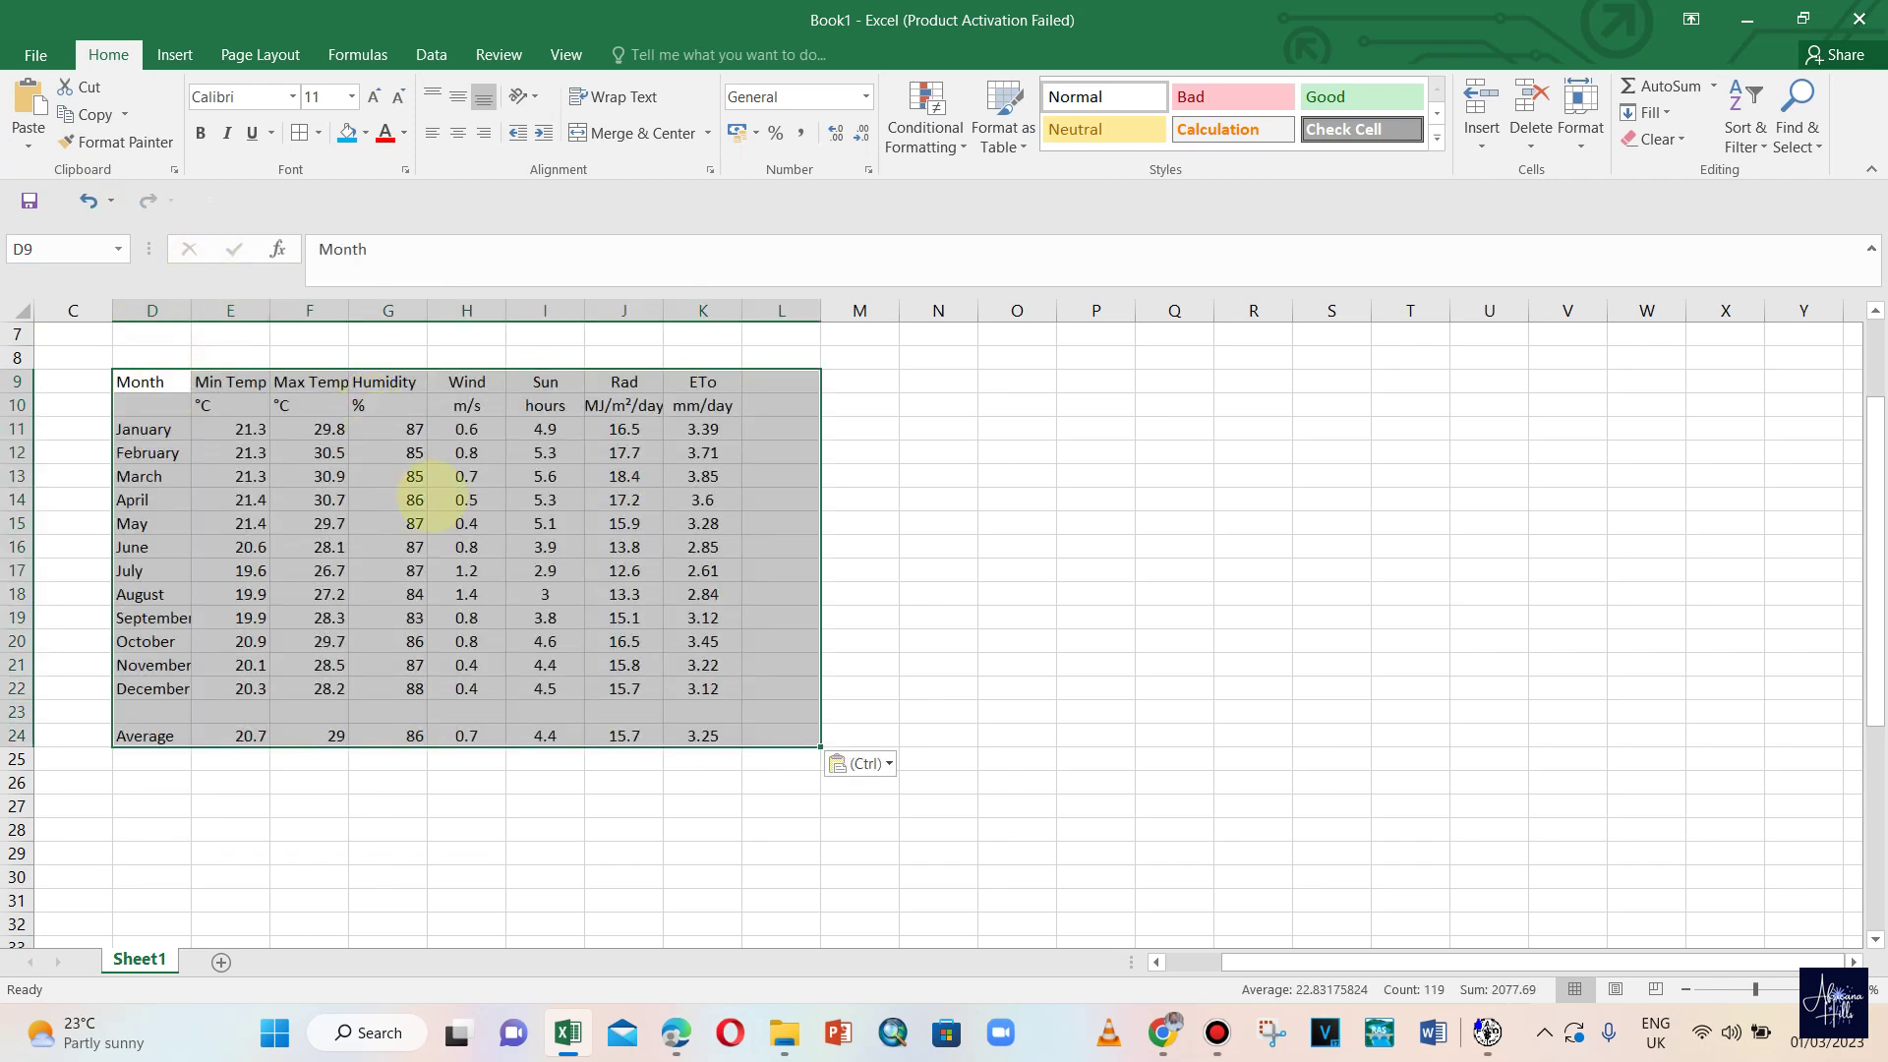
- Fill the pasted monthly ETo table, cells D9 to K24, with blue
click(468, 500)
drag(148, 382, 702, 740)
click(349, 133)
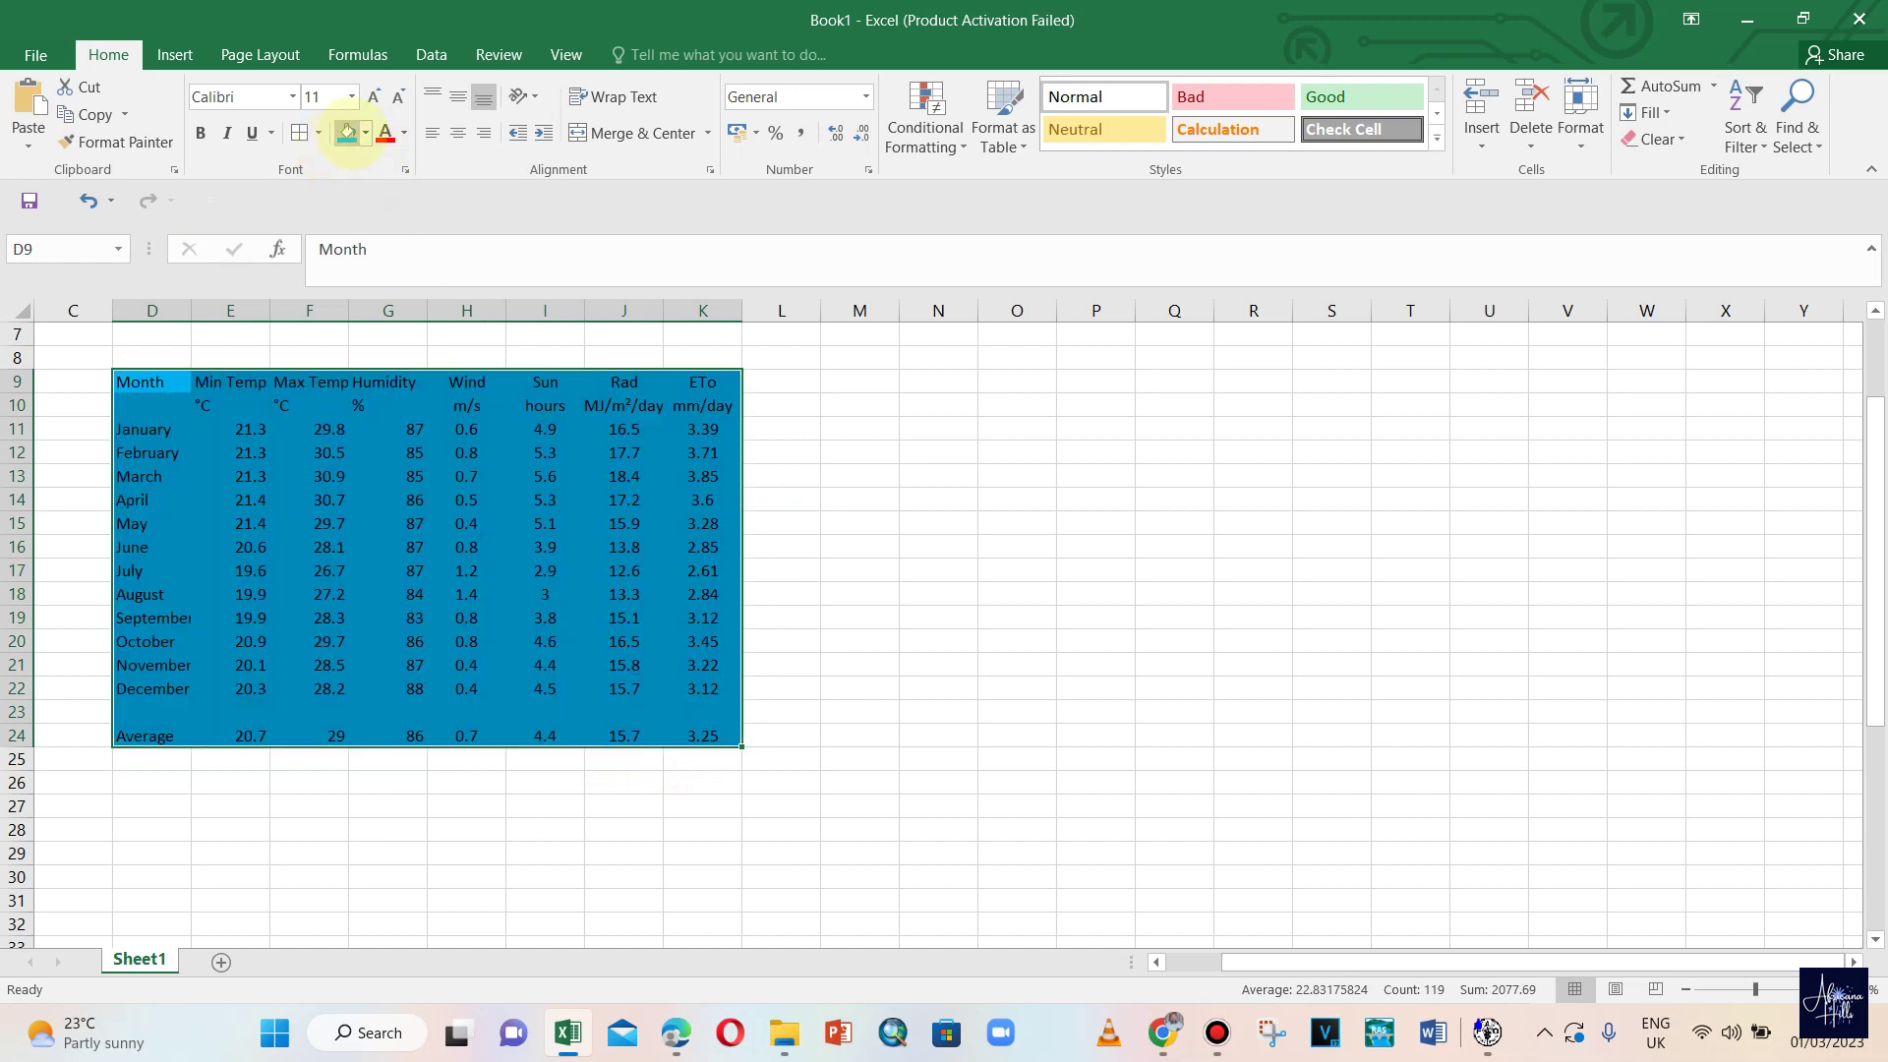
click(1096, 807)
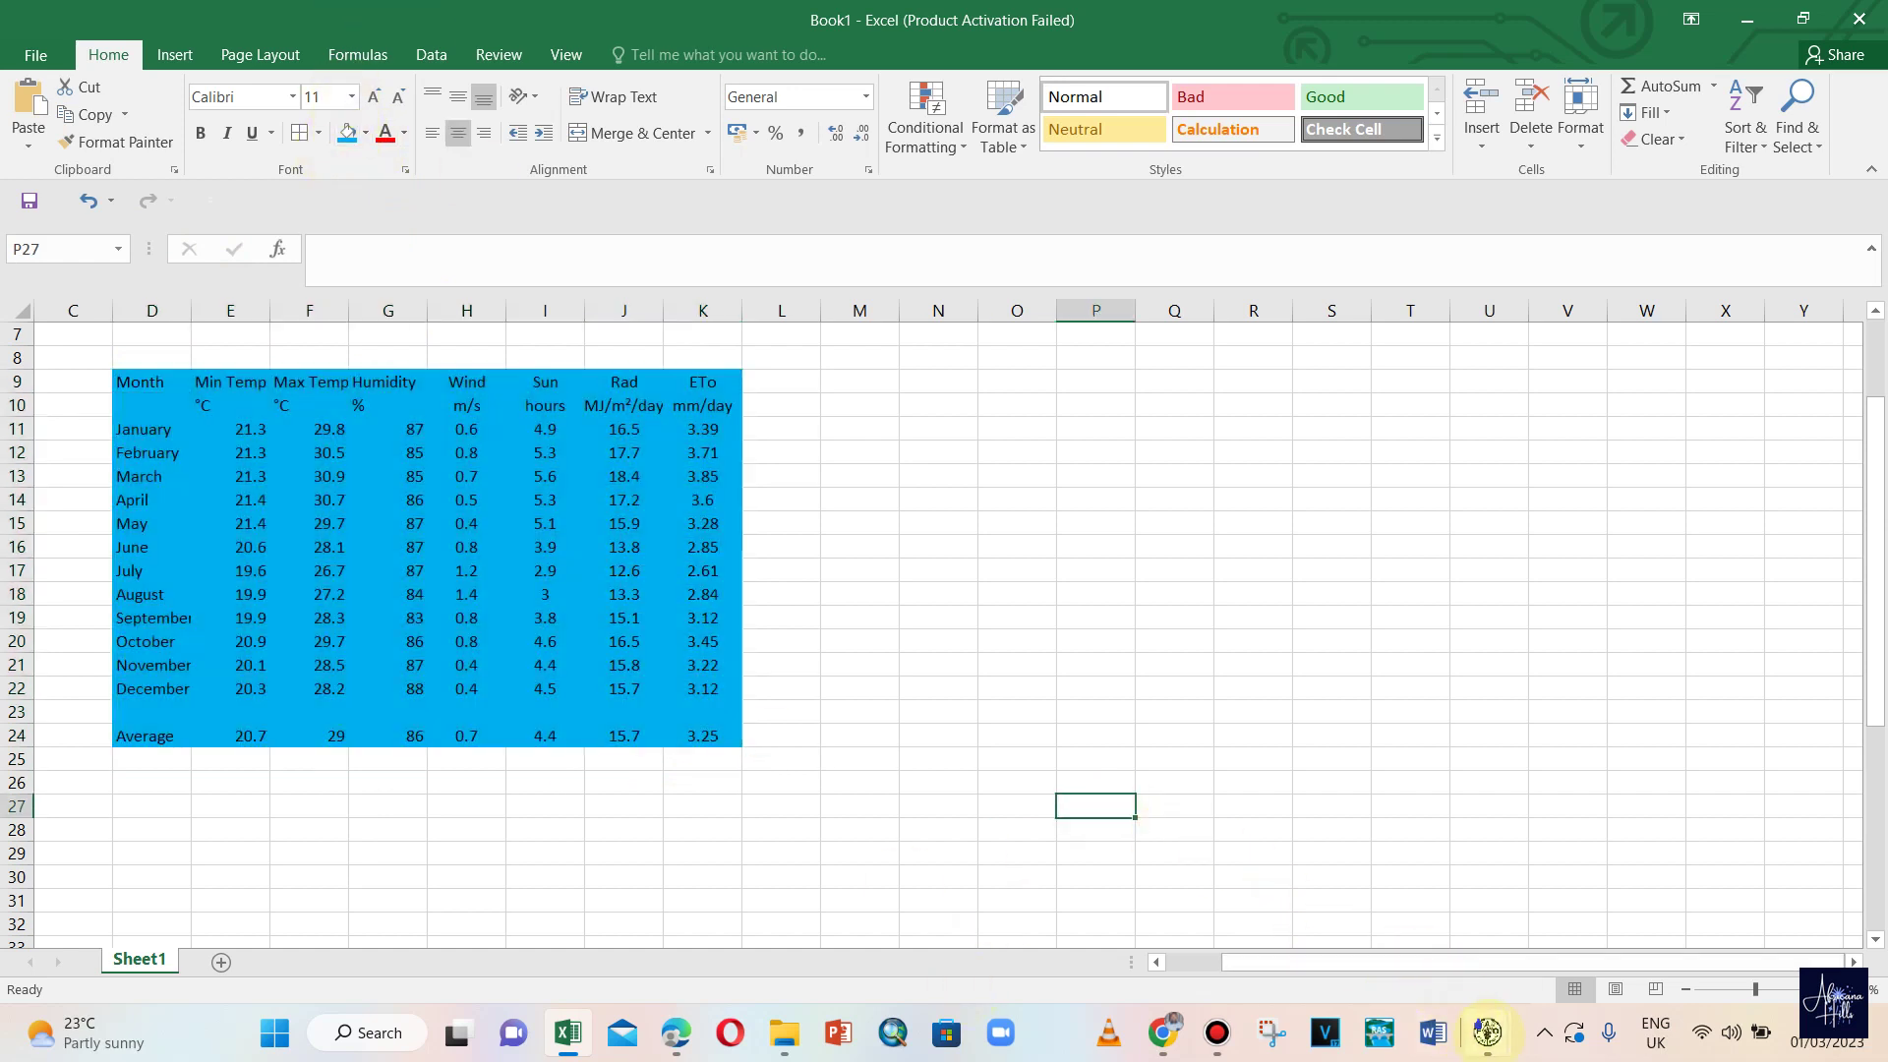
- Switch to CROPWAT and copy the Crop Water Requirements table with its data and headers
mouse_move(1488, 1032)
click(1411, 914)
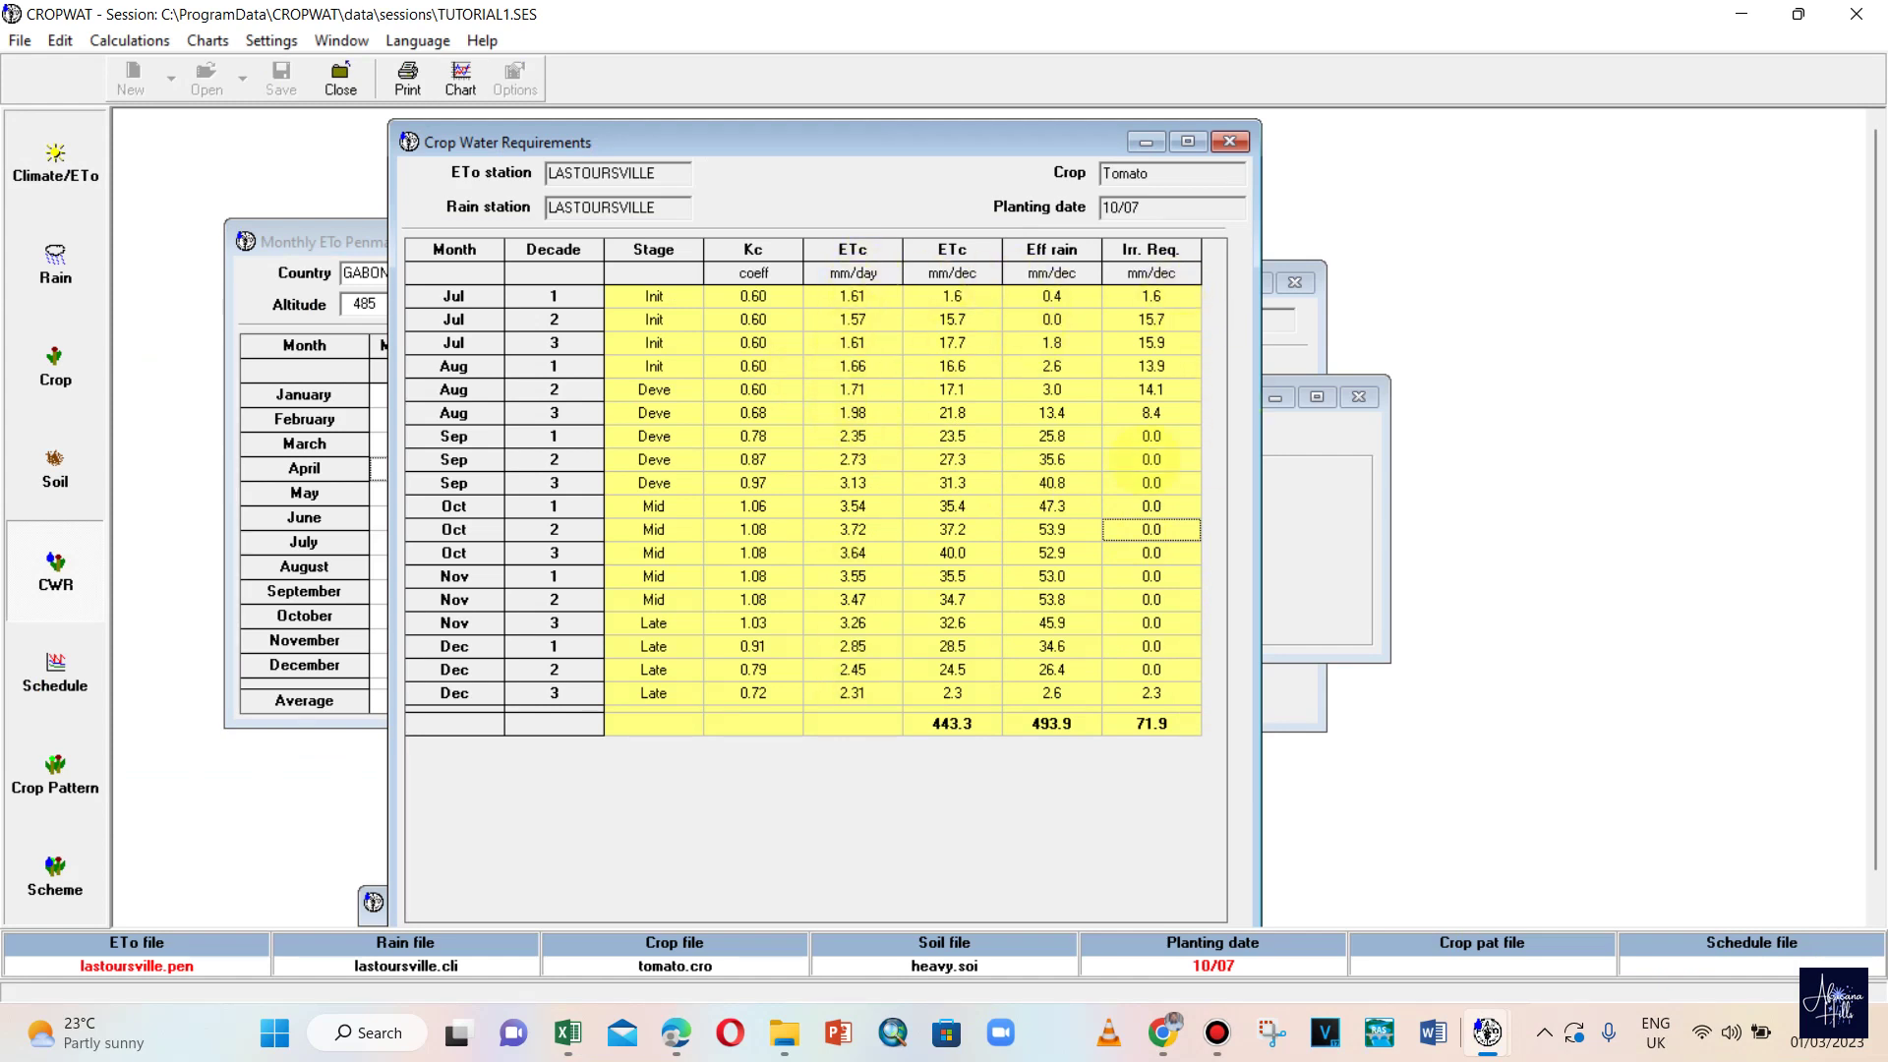
mouse_move(1082, 438)
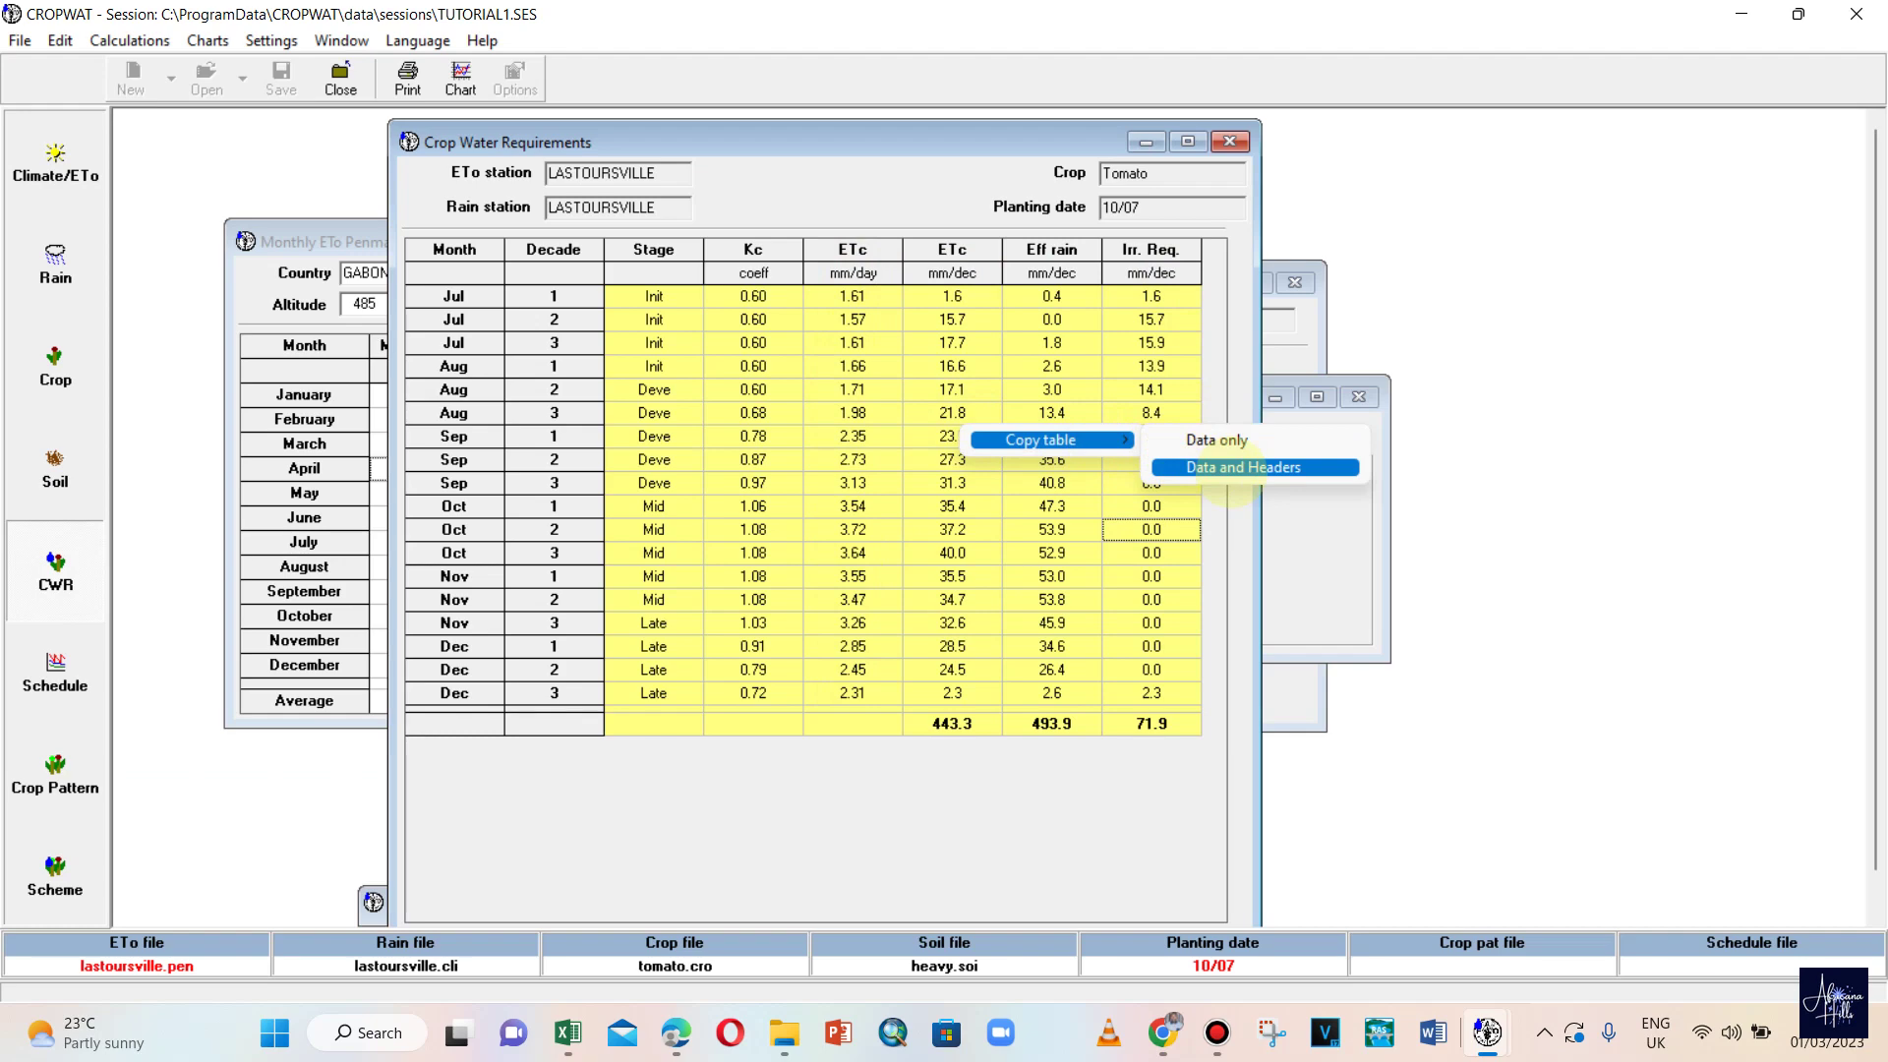
click(1245, 465)
- Switch back to Excel and paste the crop water requirements table into Sheet1 starting at cell N9
click(568, 1033)
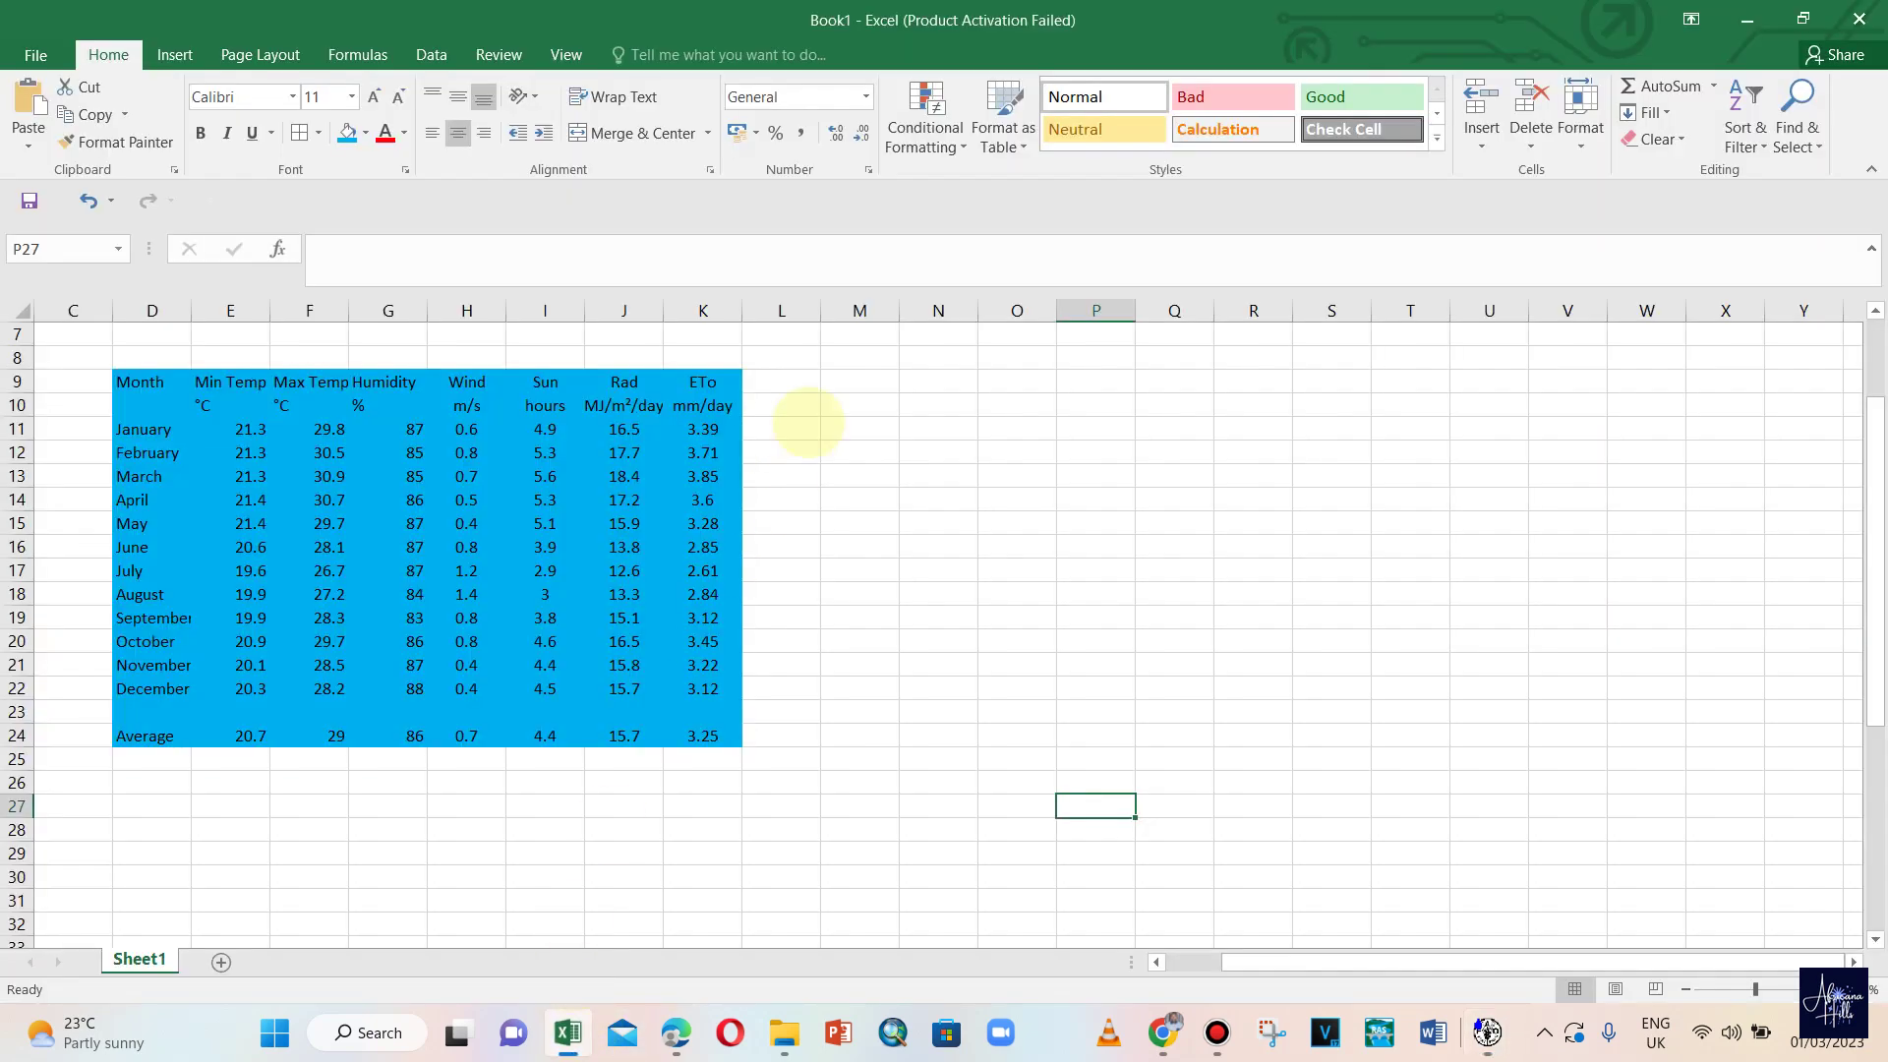
click(888, 388)
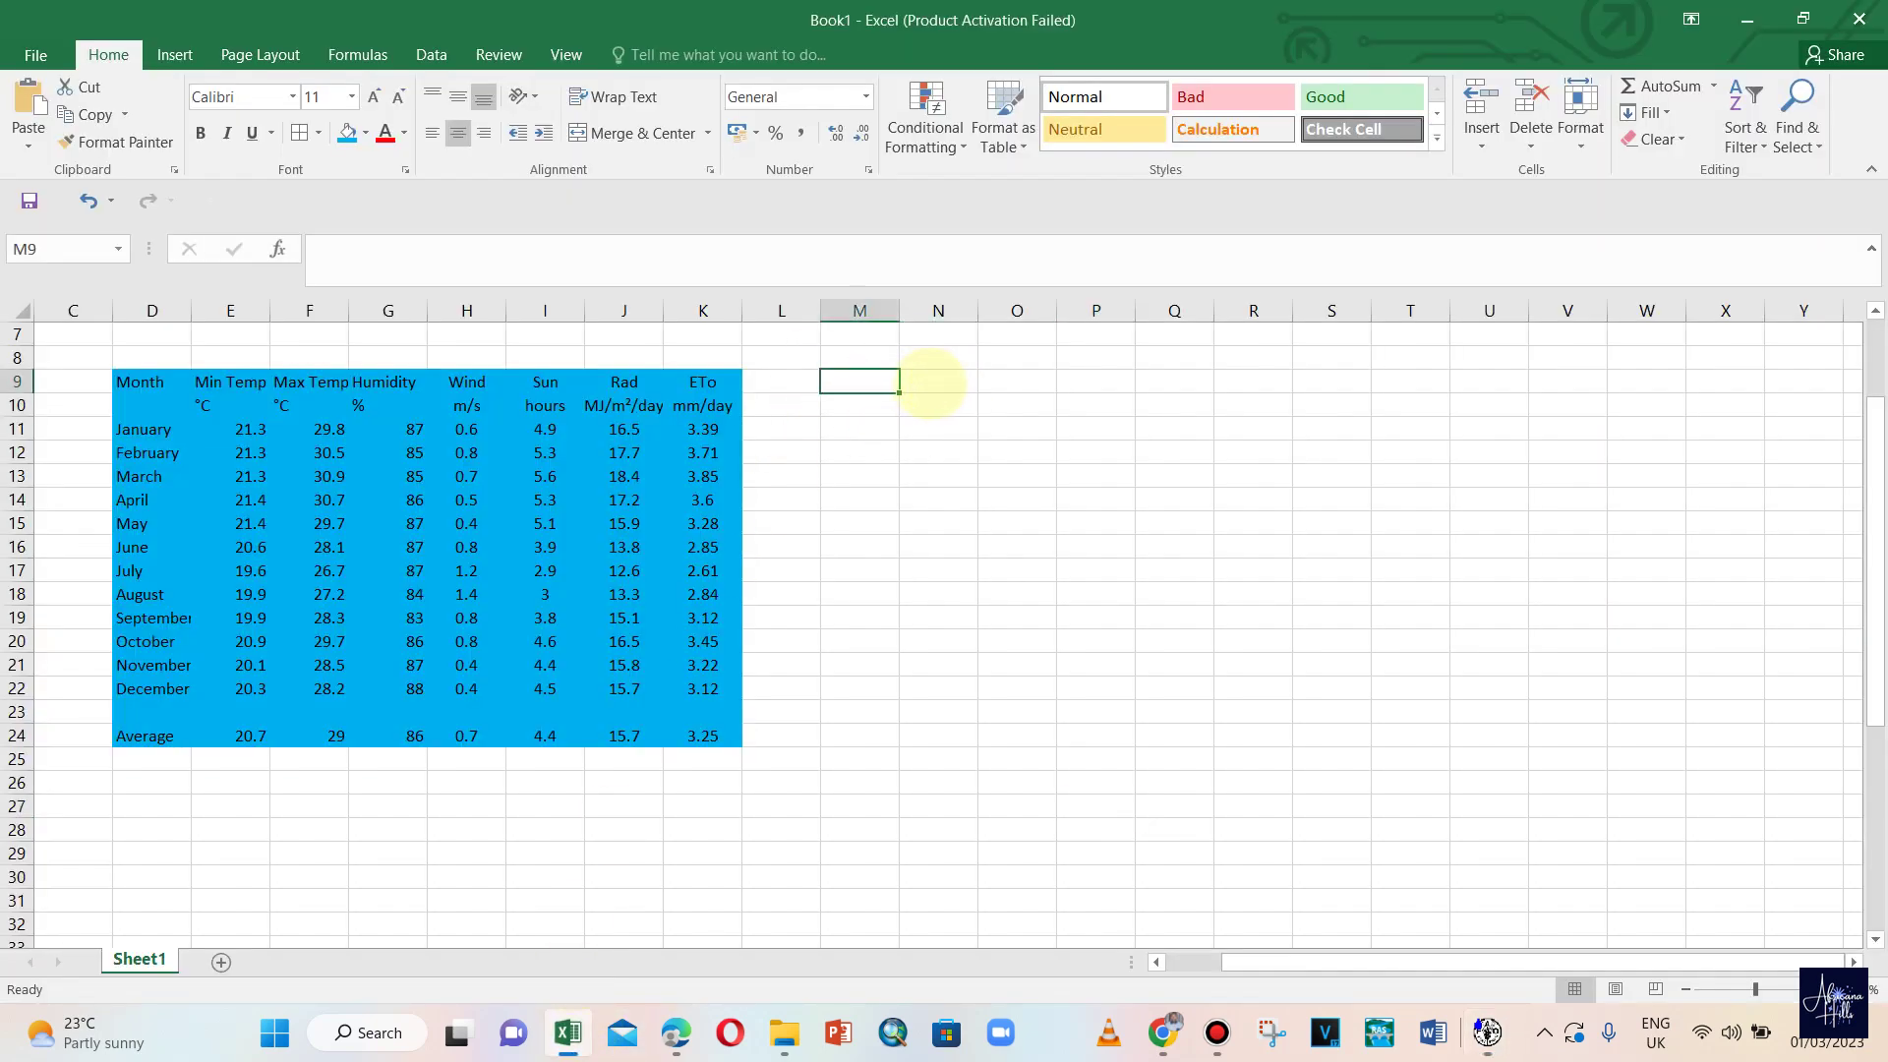
click(936, 383)
right_click(935, 383)
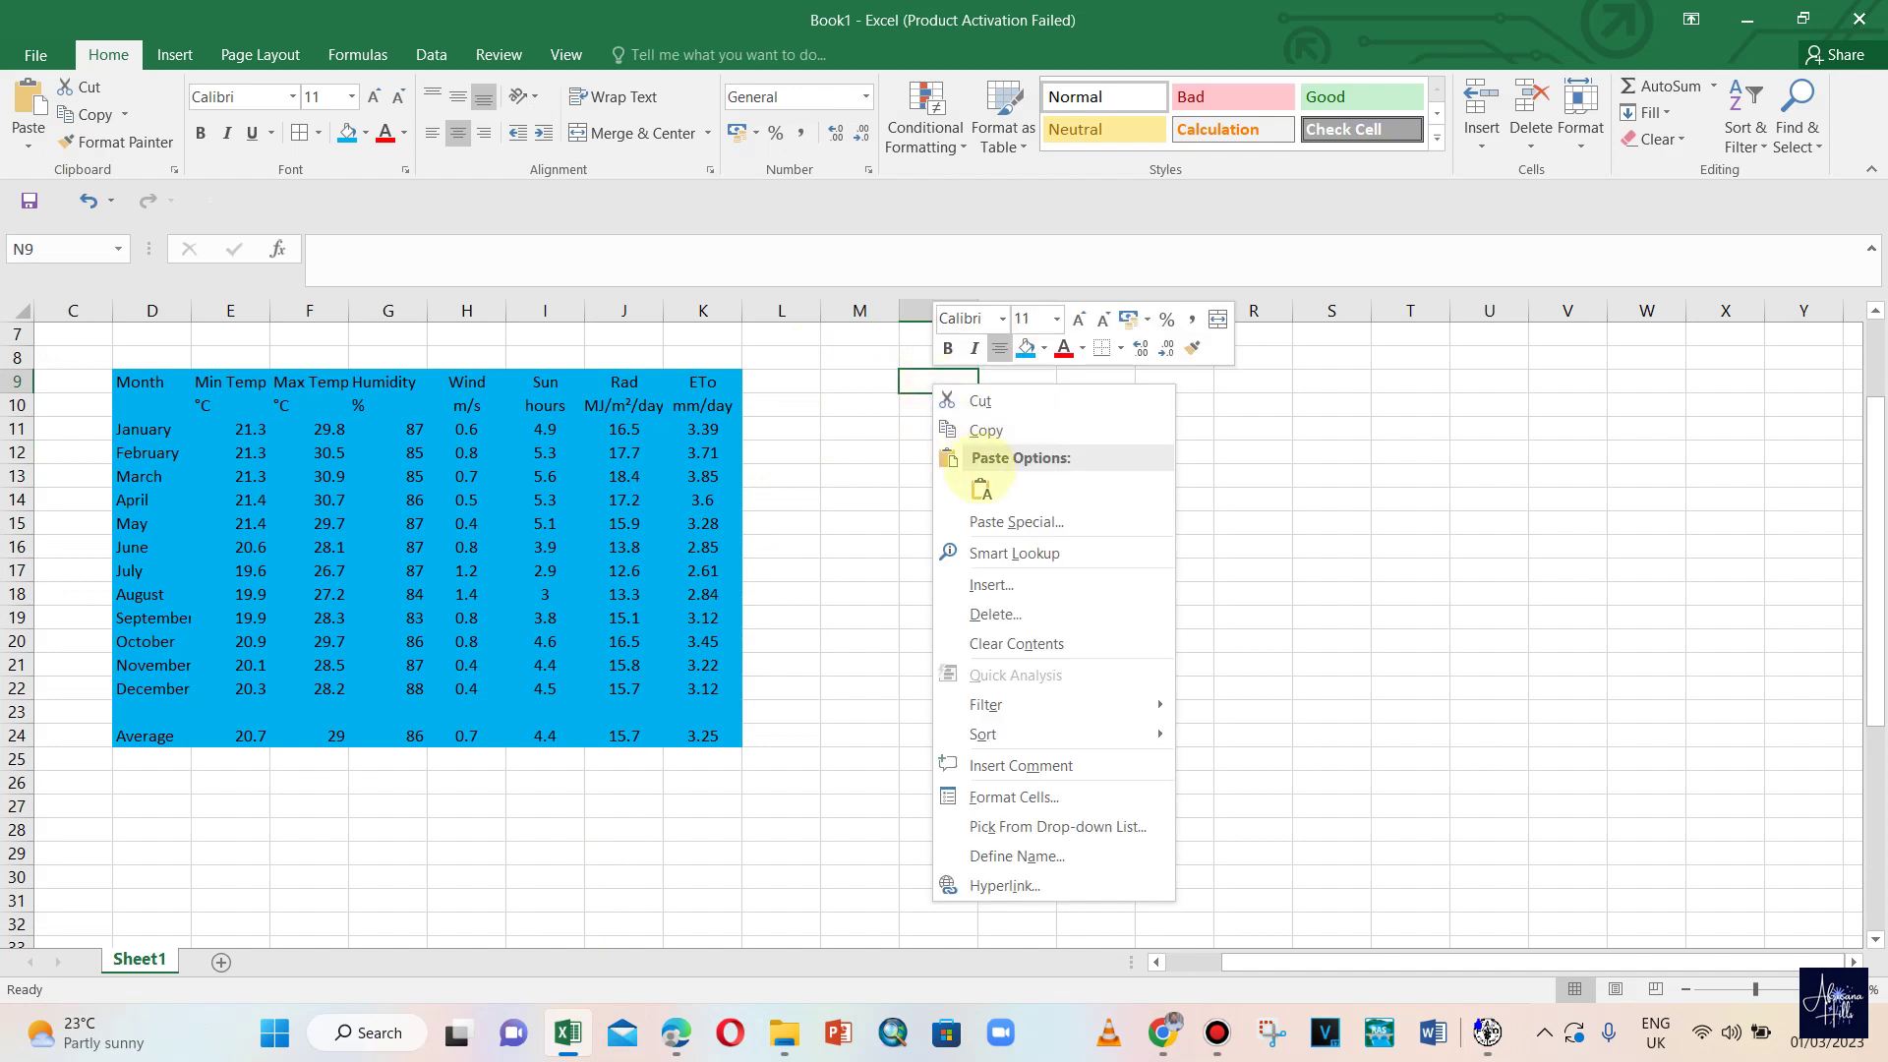
click(981, 489)
click(981, 489)
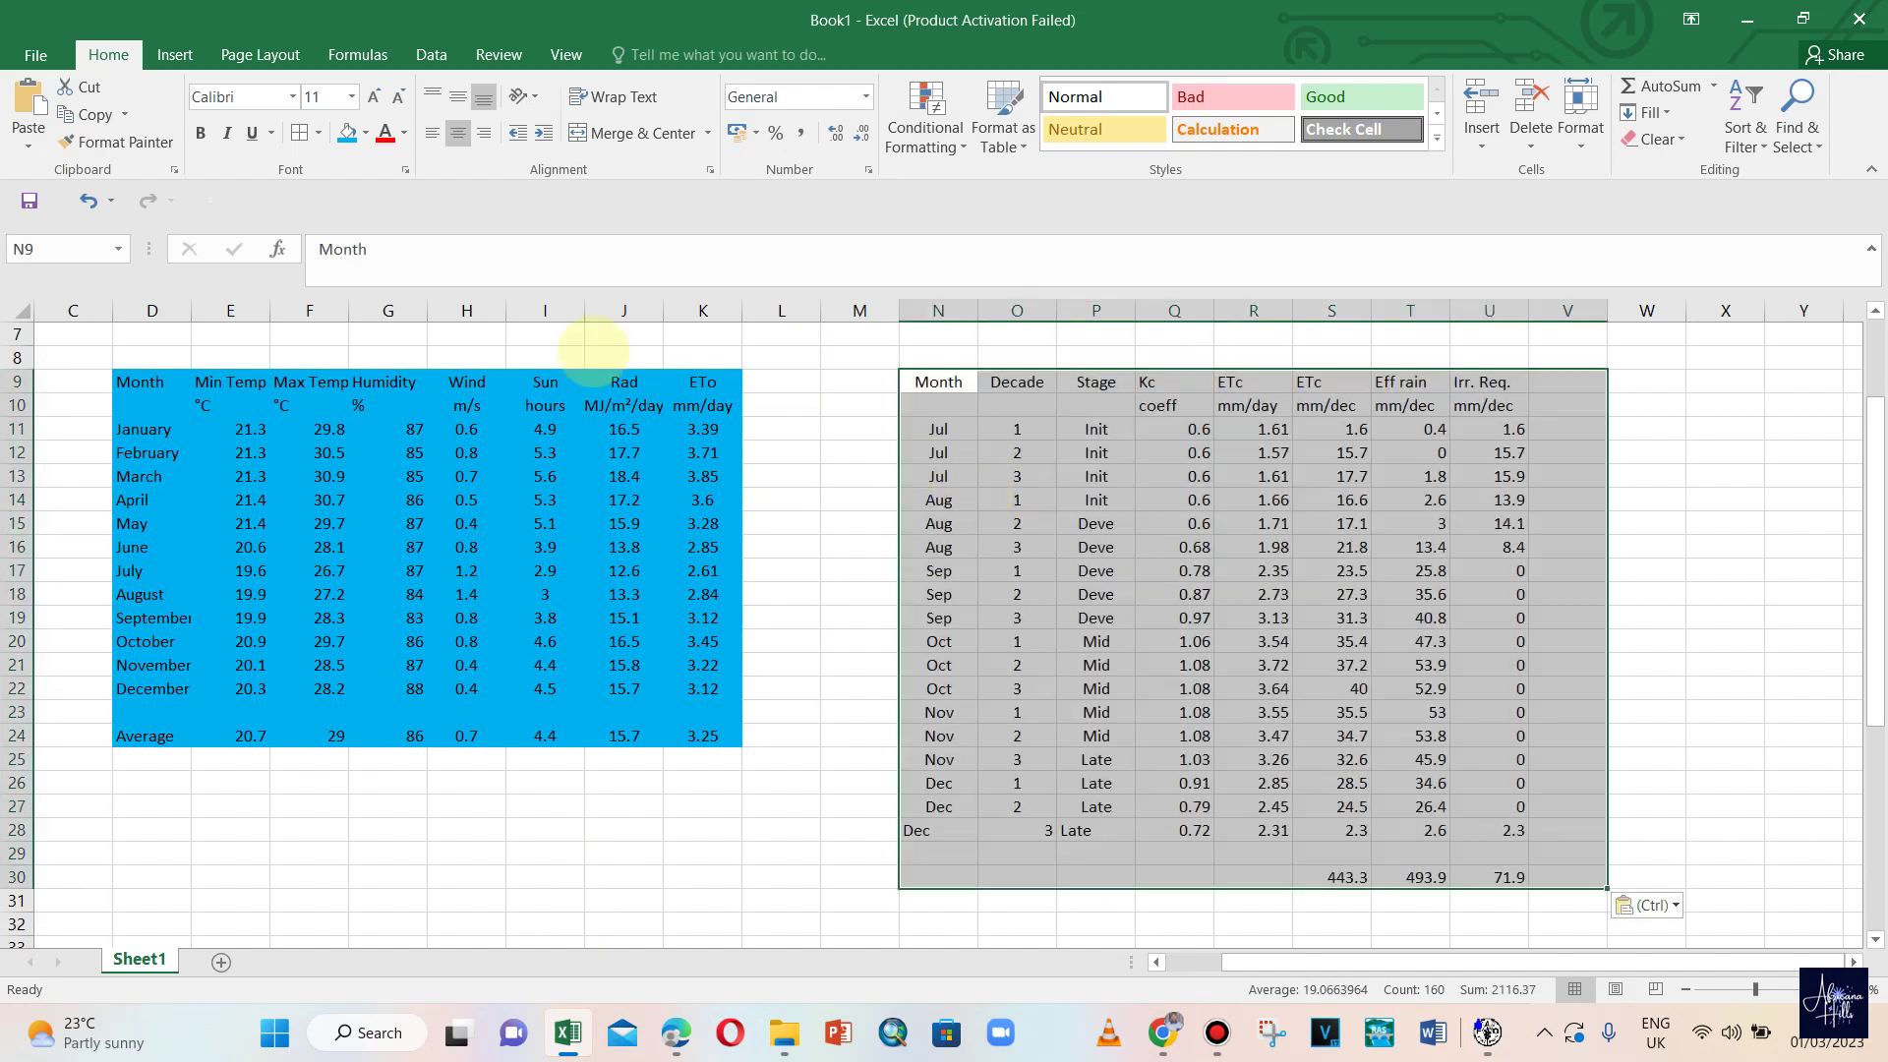
click(1018, 472)
- Fill the pasted crop water requirements table, cells N9 to U30, with yellow
drag(934, 384, 1515, 878)
click(365, 133)
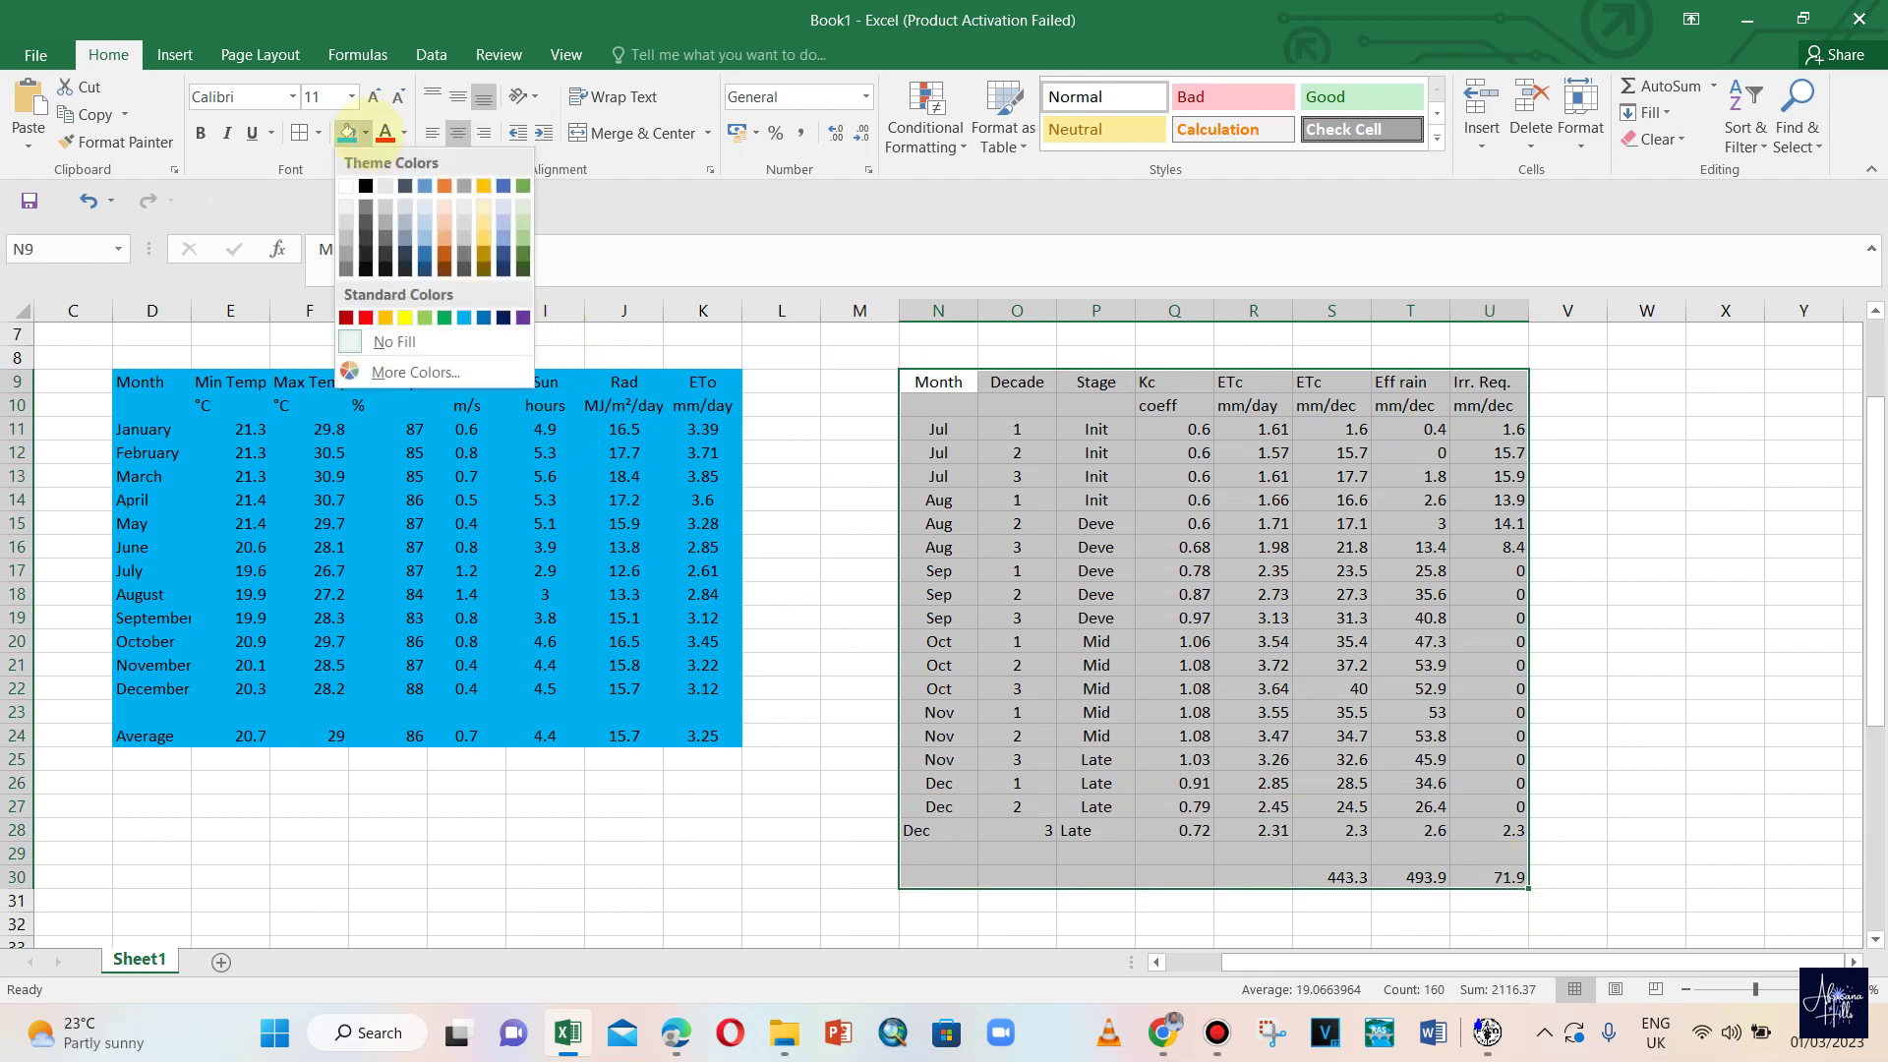
click(404, 317)
click(939, 594)
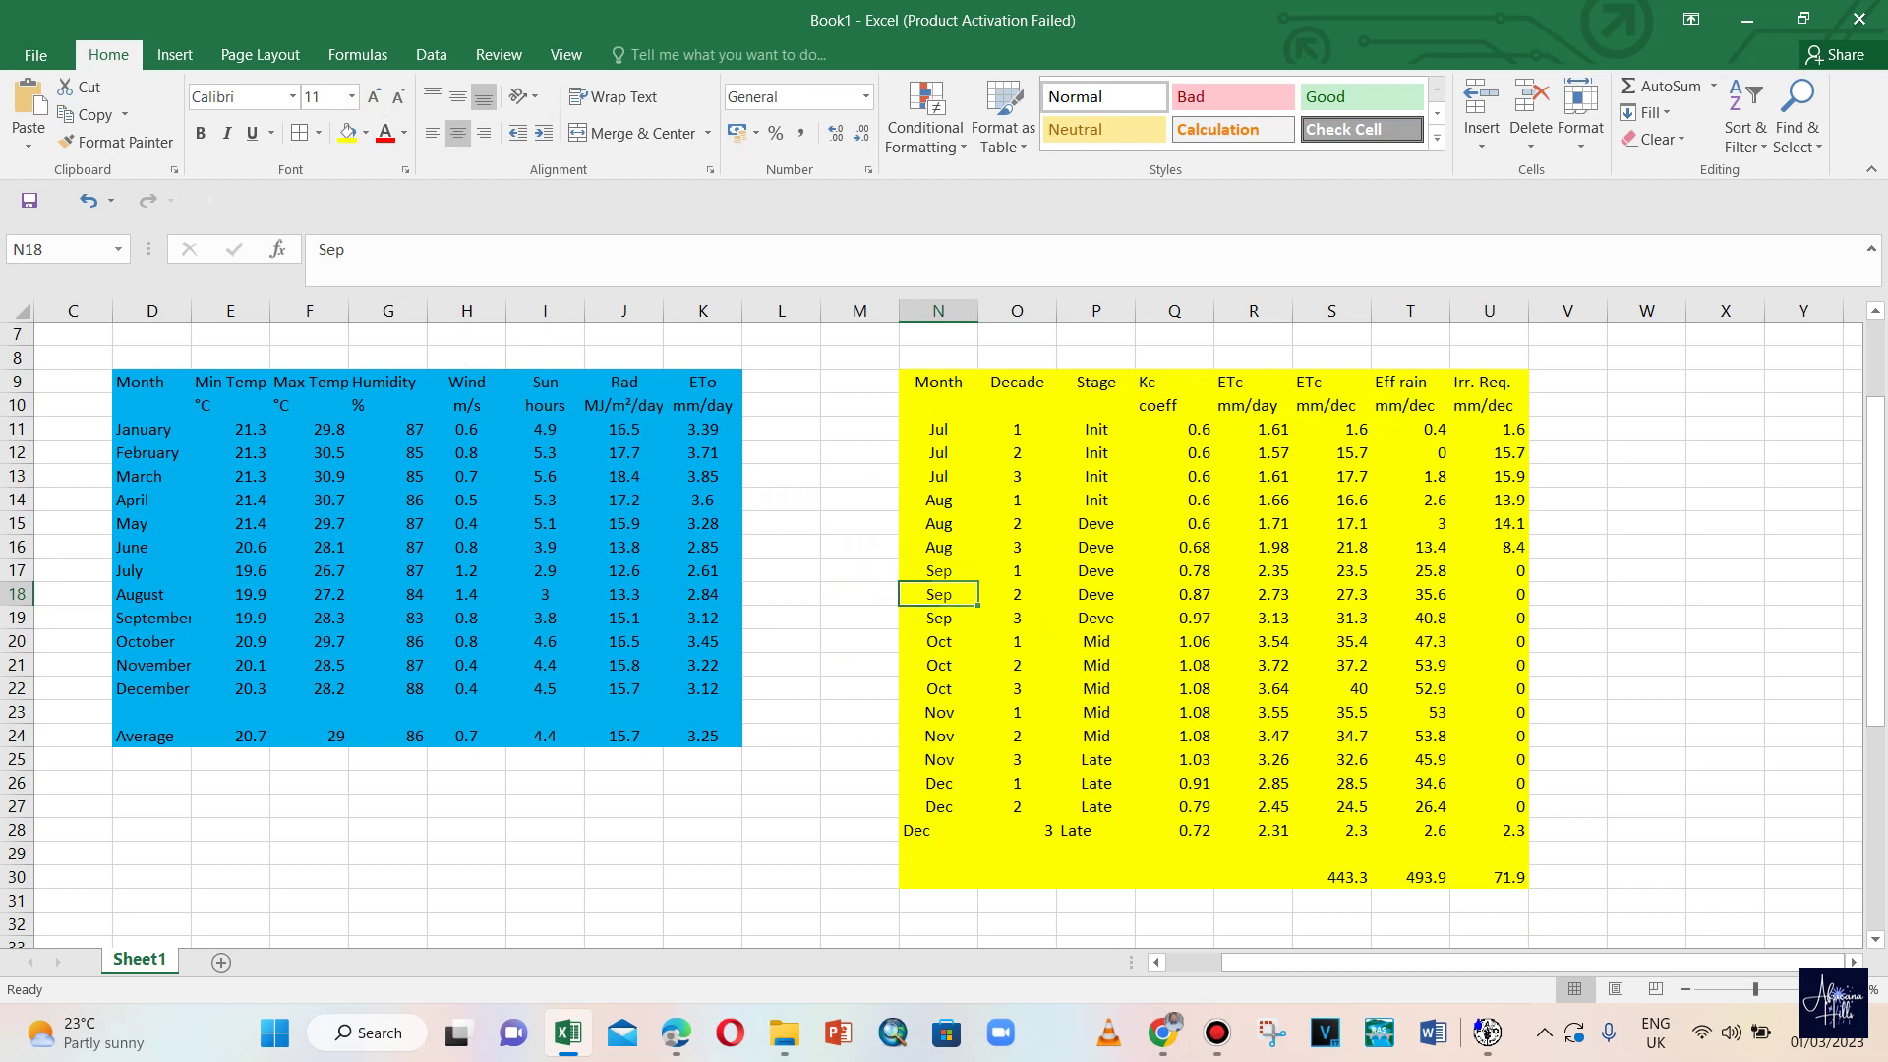
- Examine the Kc coefficients and the daily ETc values in rows 11 to 28 of the crop water requirements table
drag(1175, 429, 1195, 830)
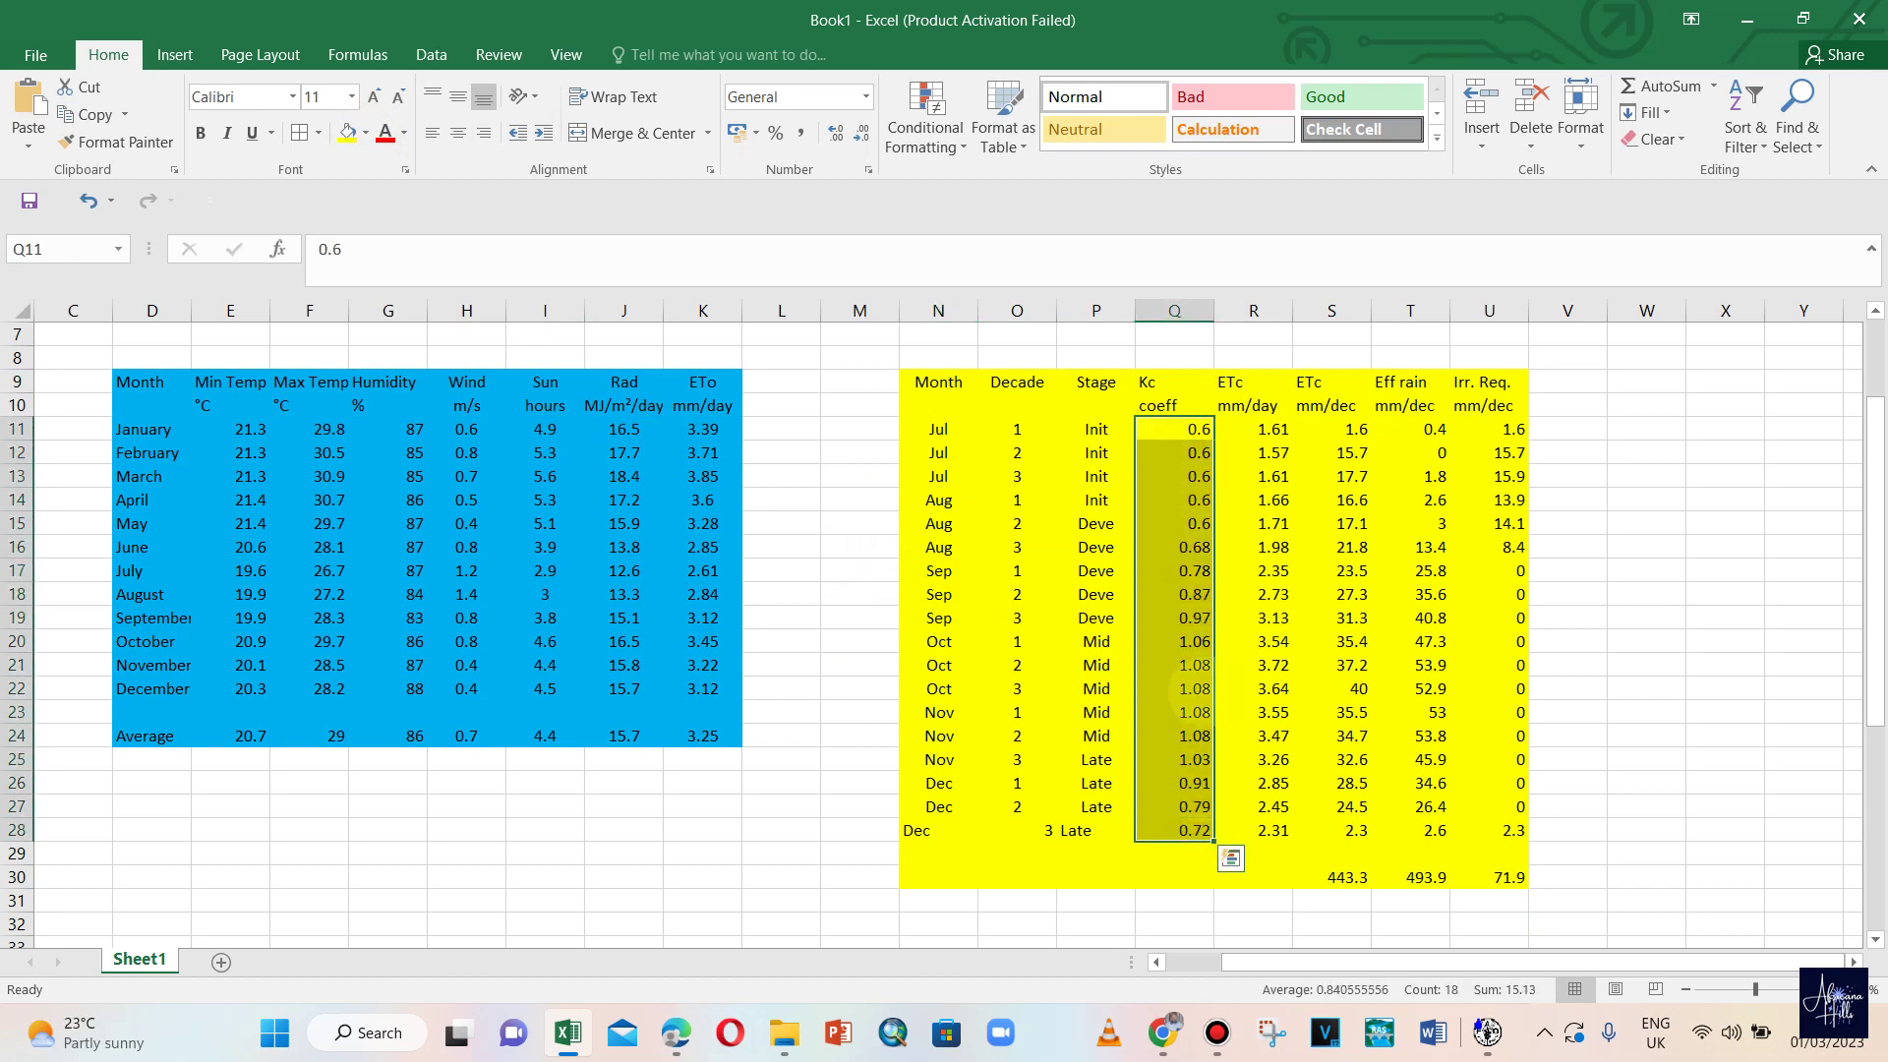
click(1254, 665)
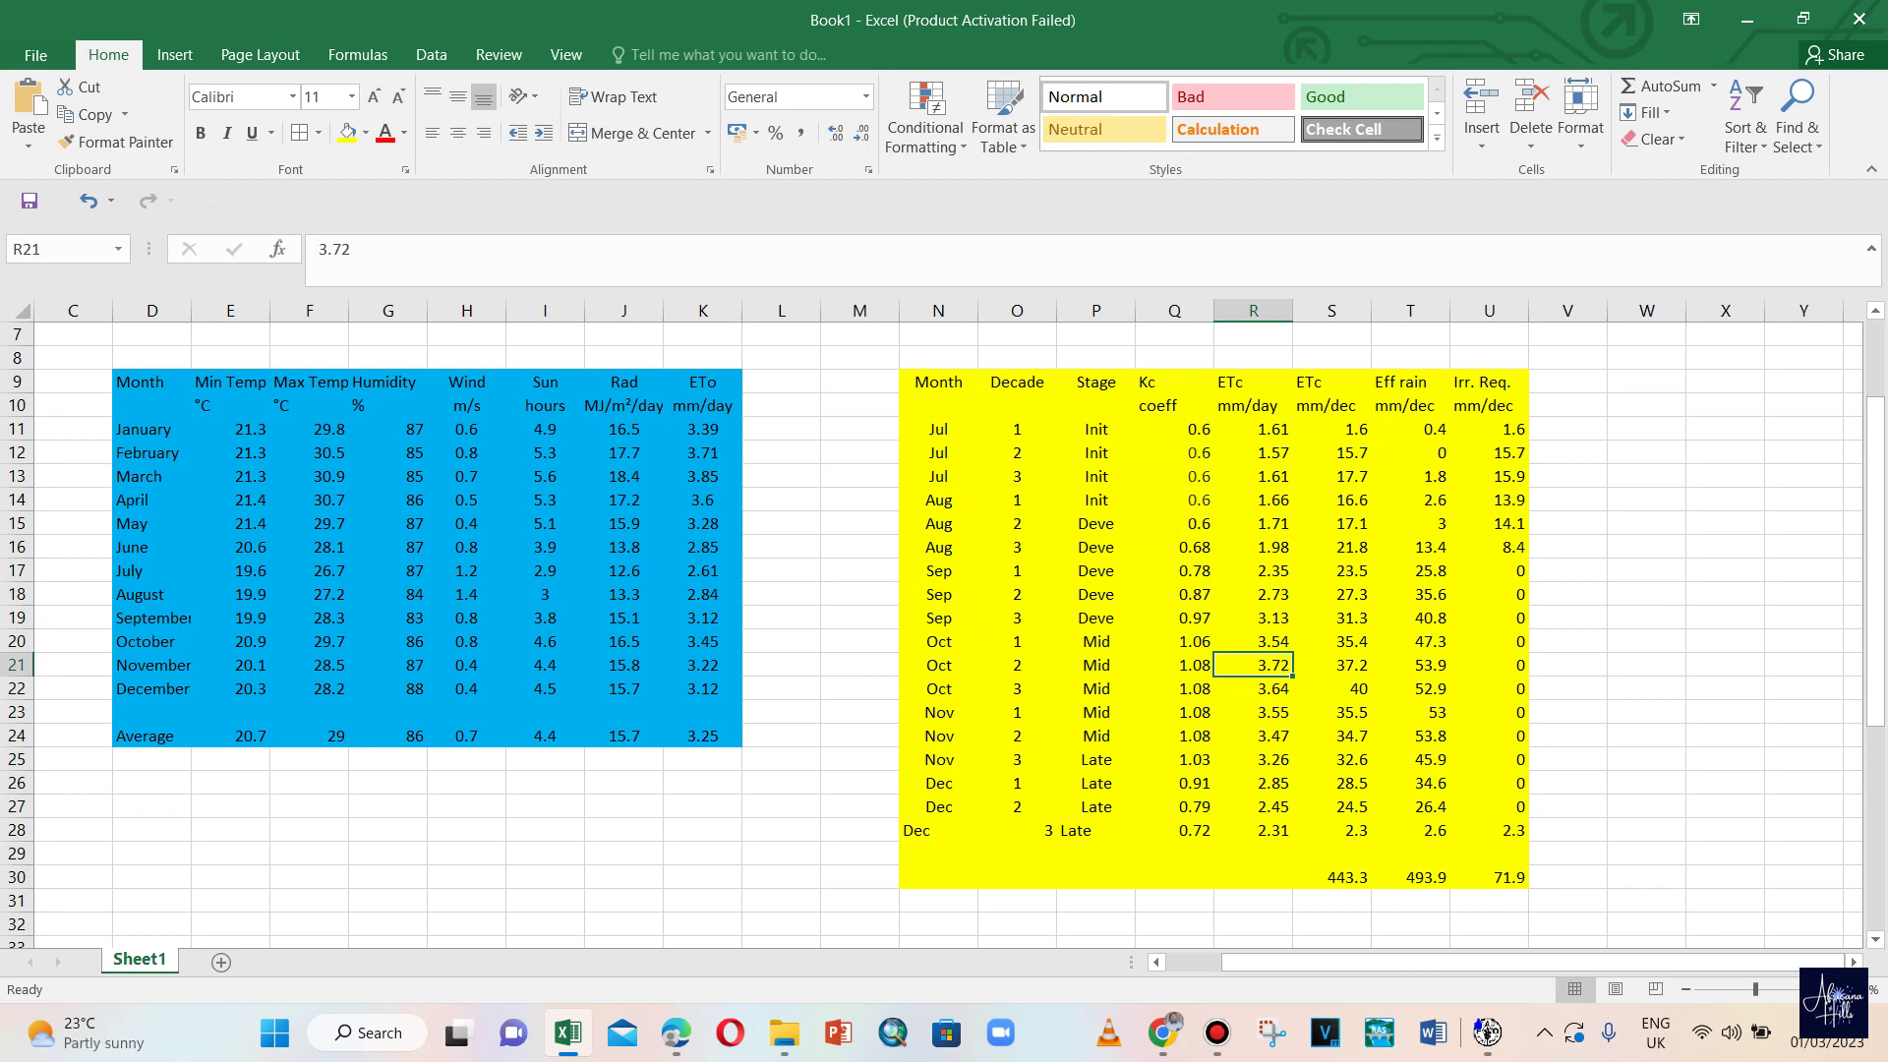
drag(1254, 429, 1264, 831)
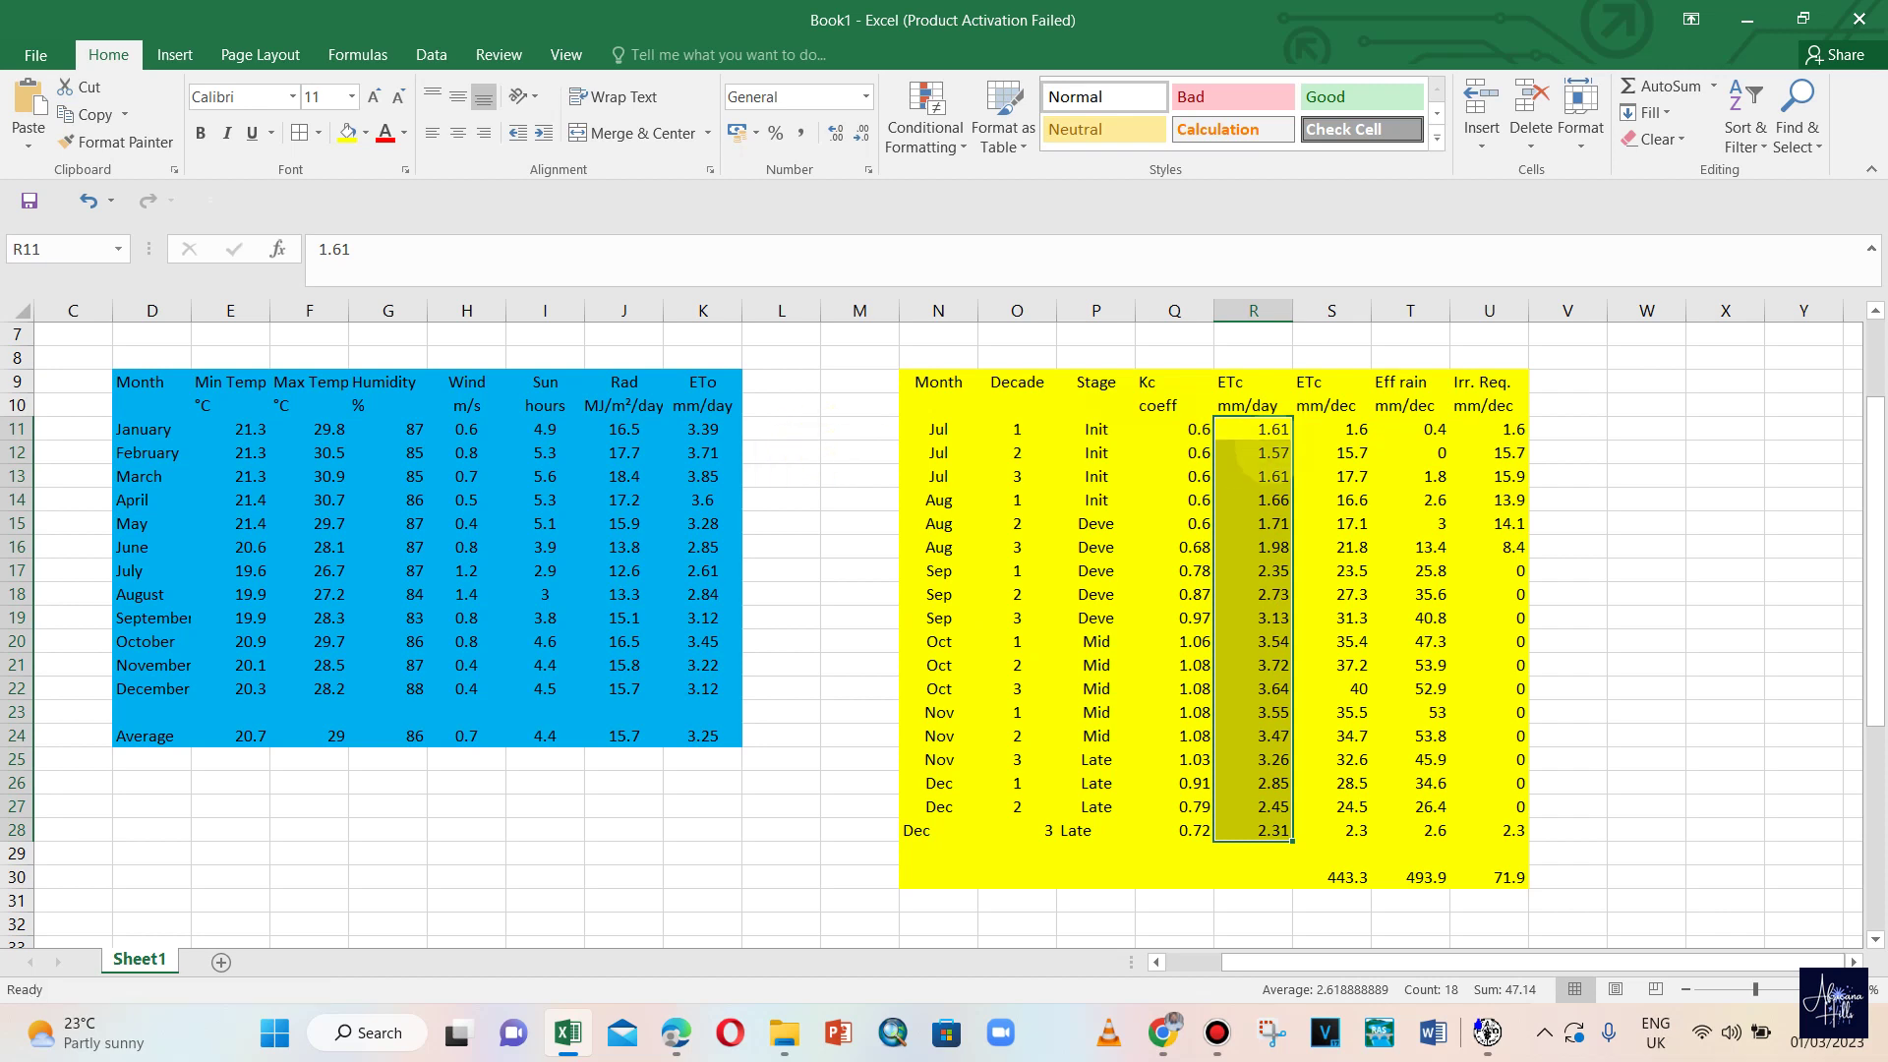
click(1254, 430)
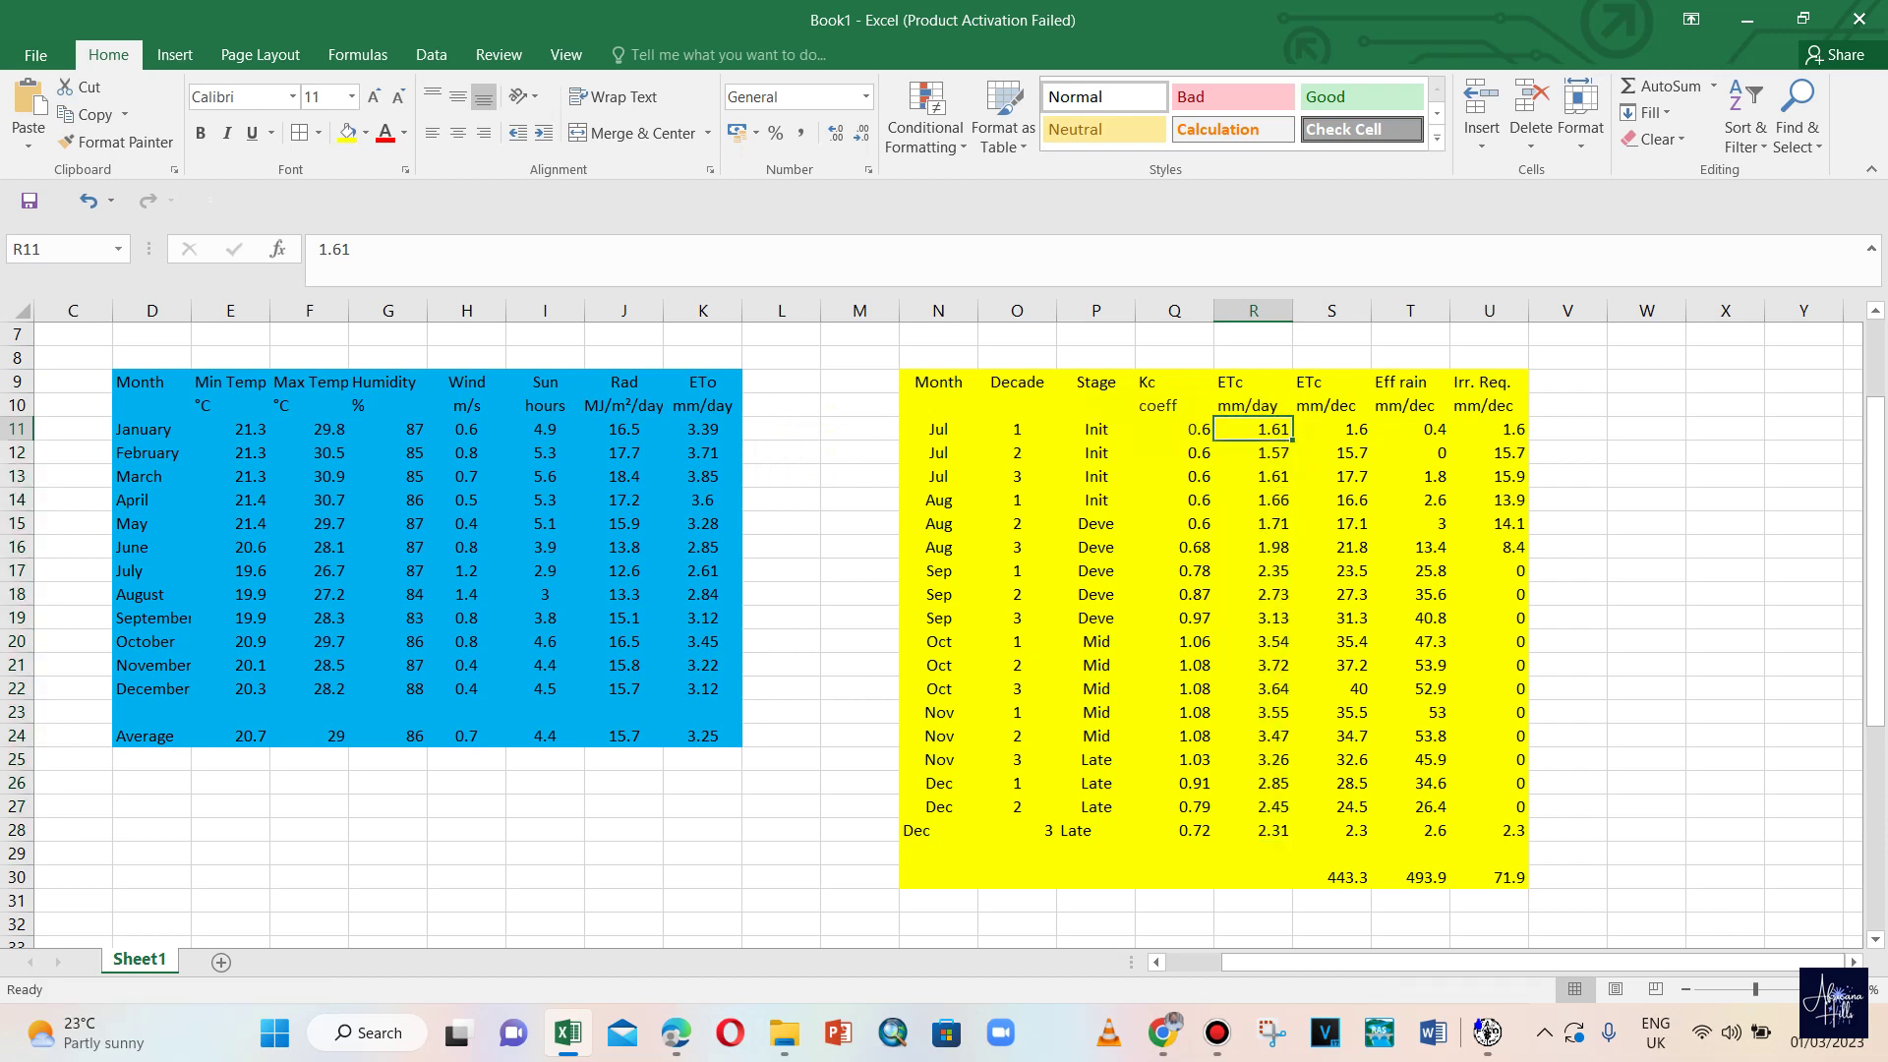
key(Left)
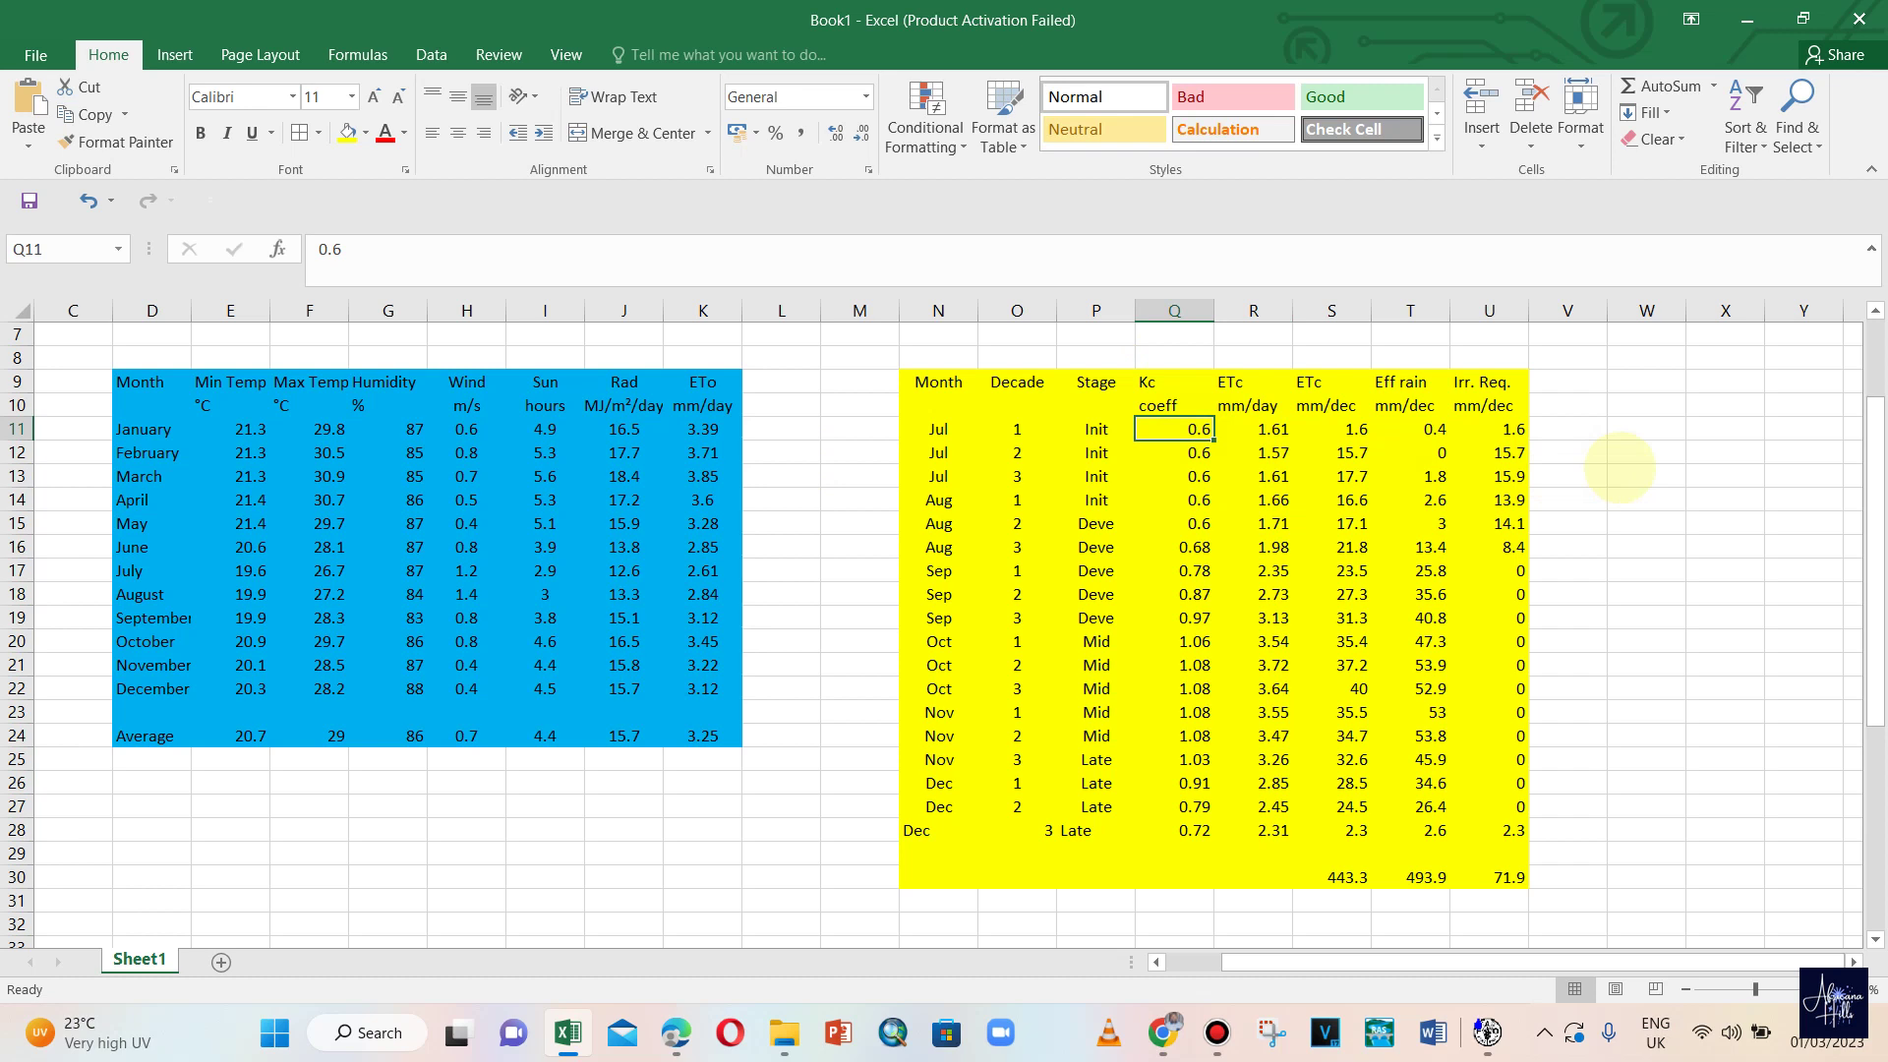
click(1644, 430)
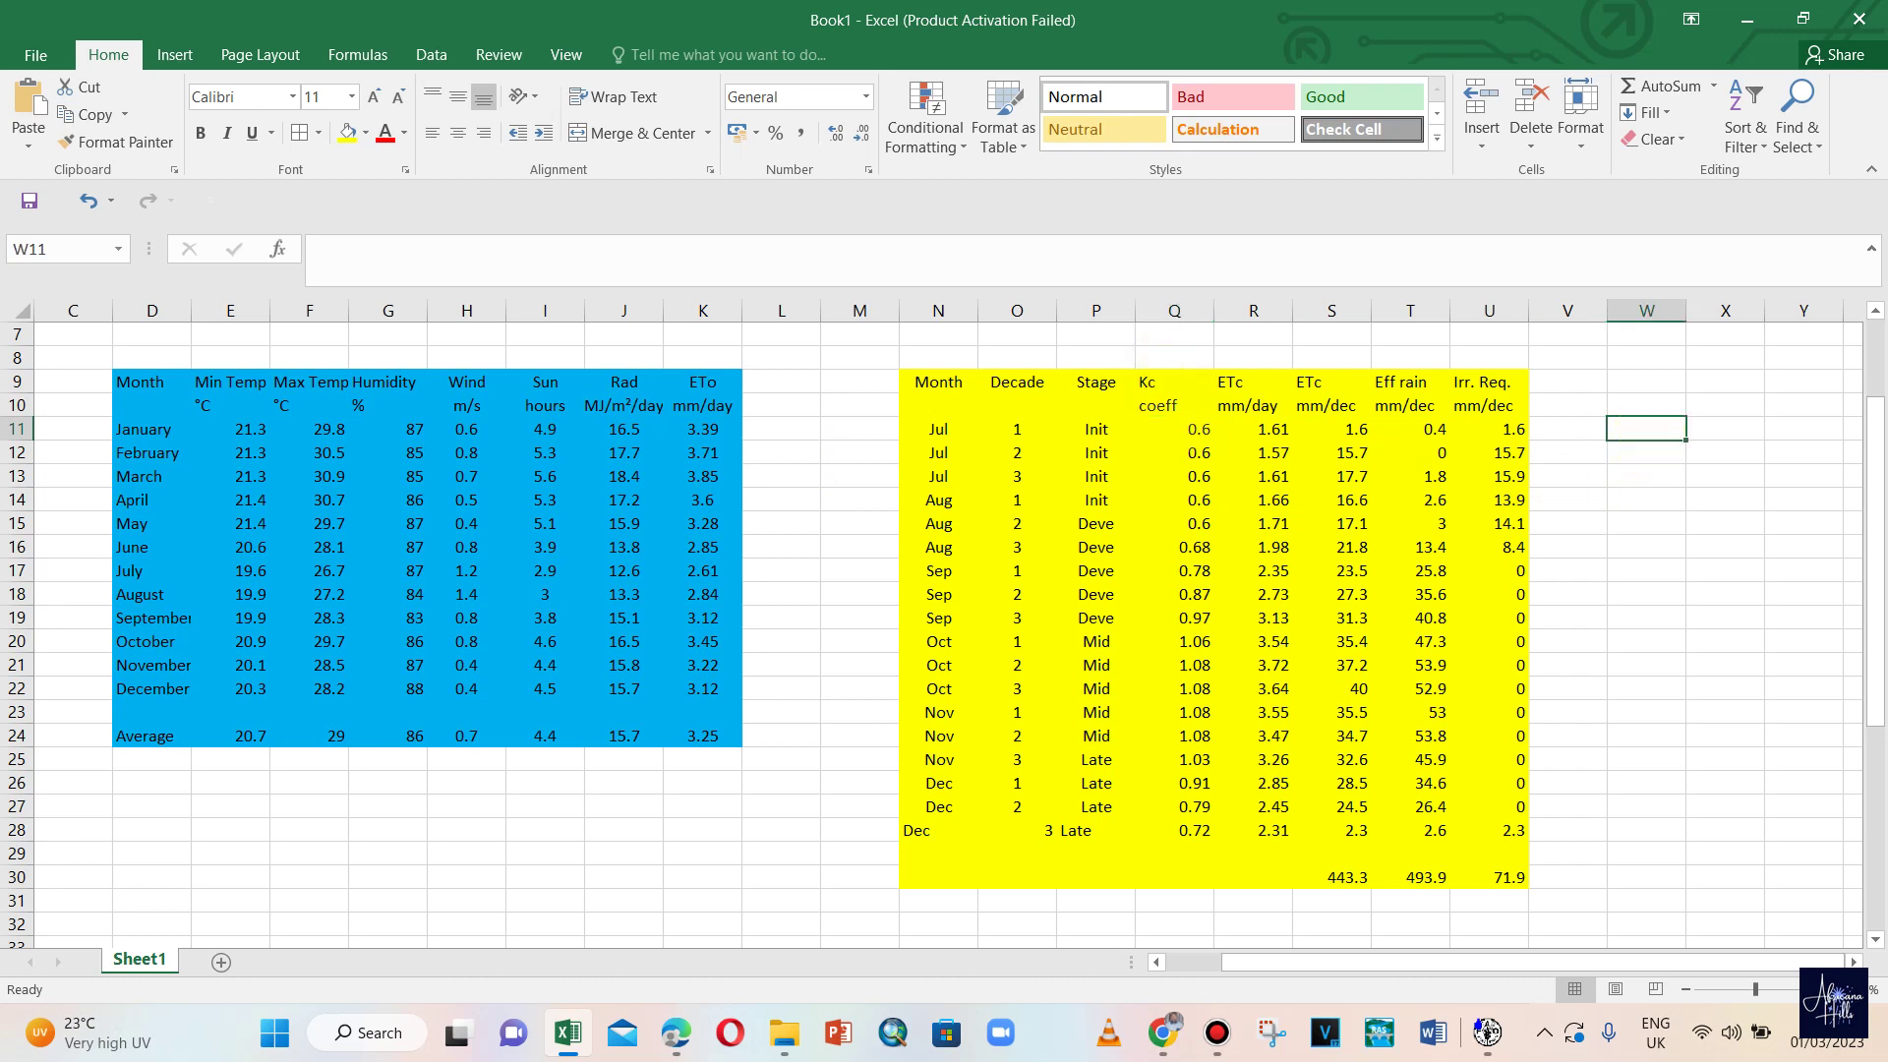
- Bold the first July decade's Kc in cell Q11 and July's ETo in cell K17
click(1170, 429)
click(201, 133)
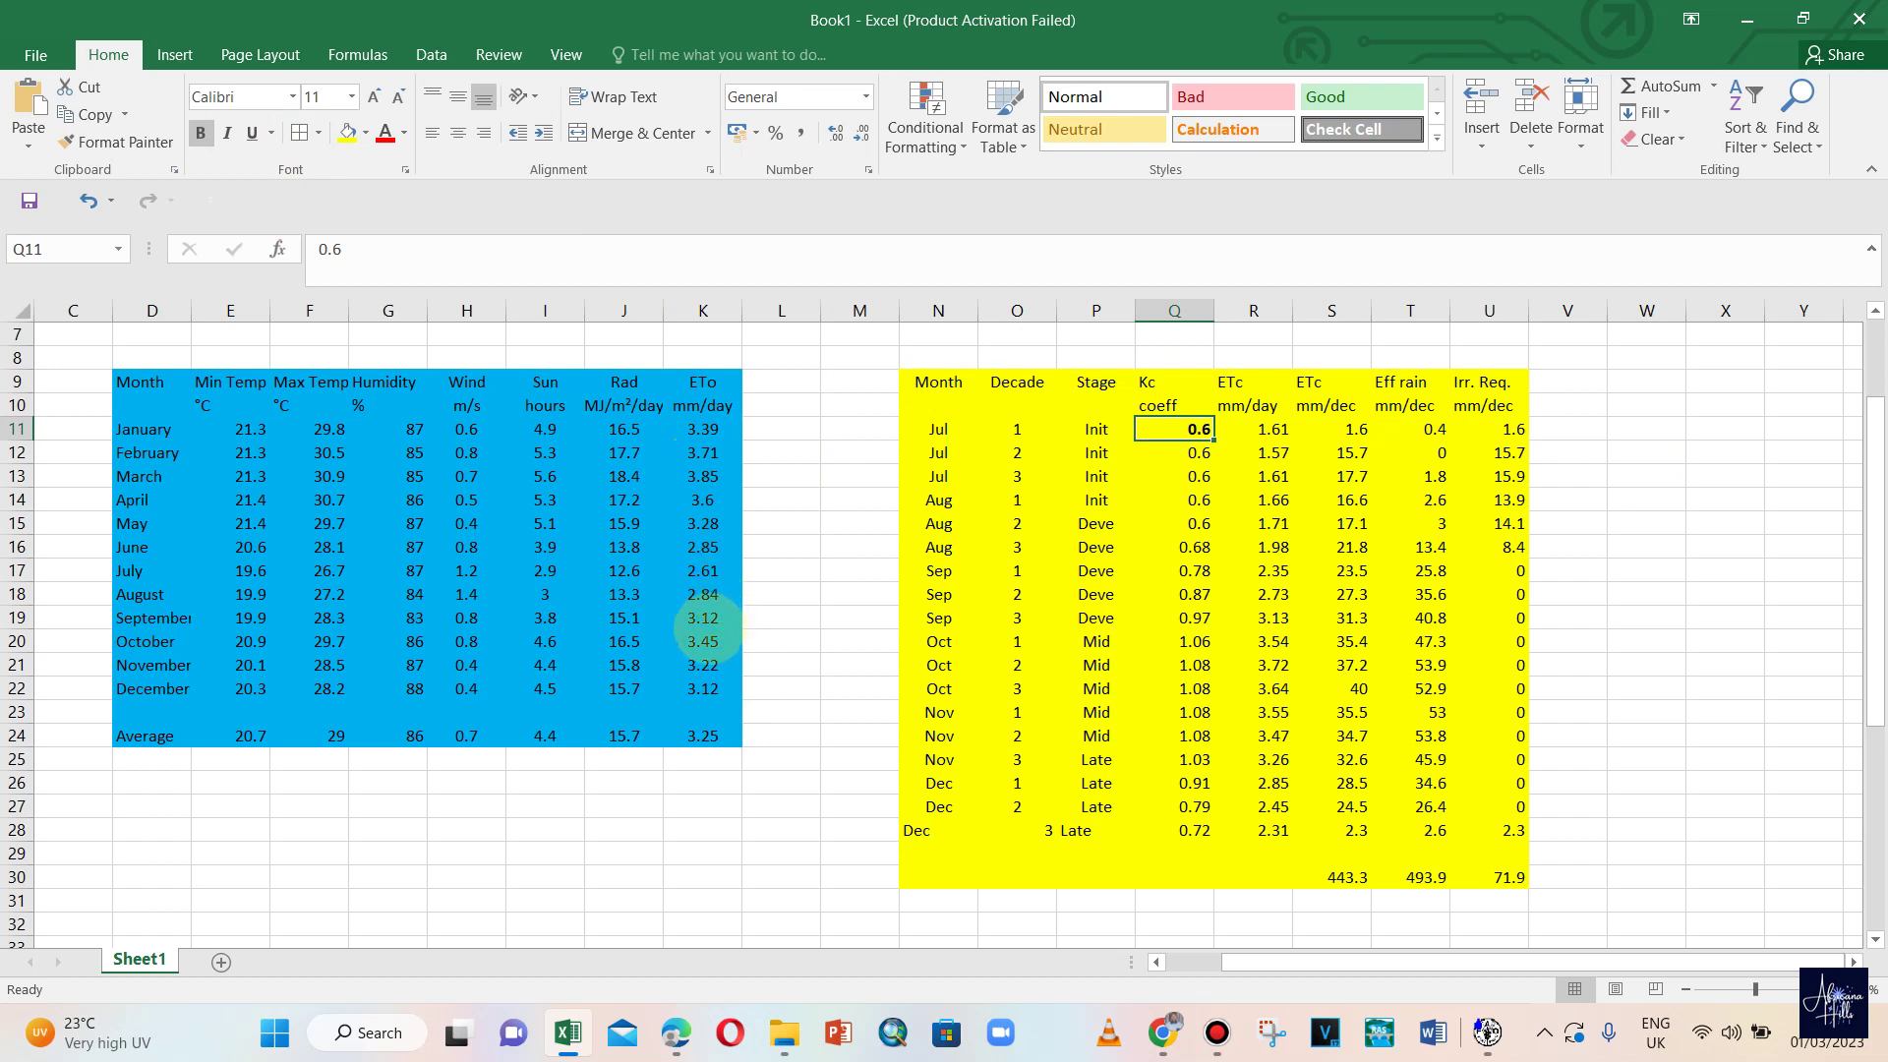
click(142, 572)
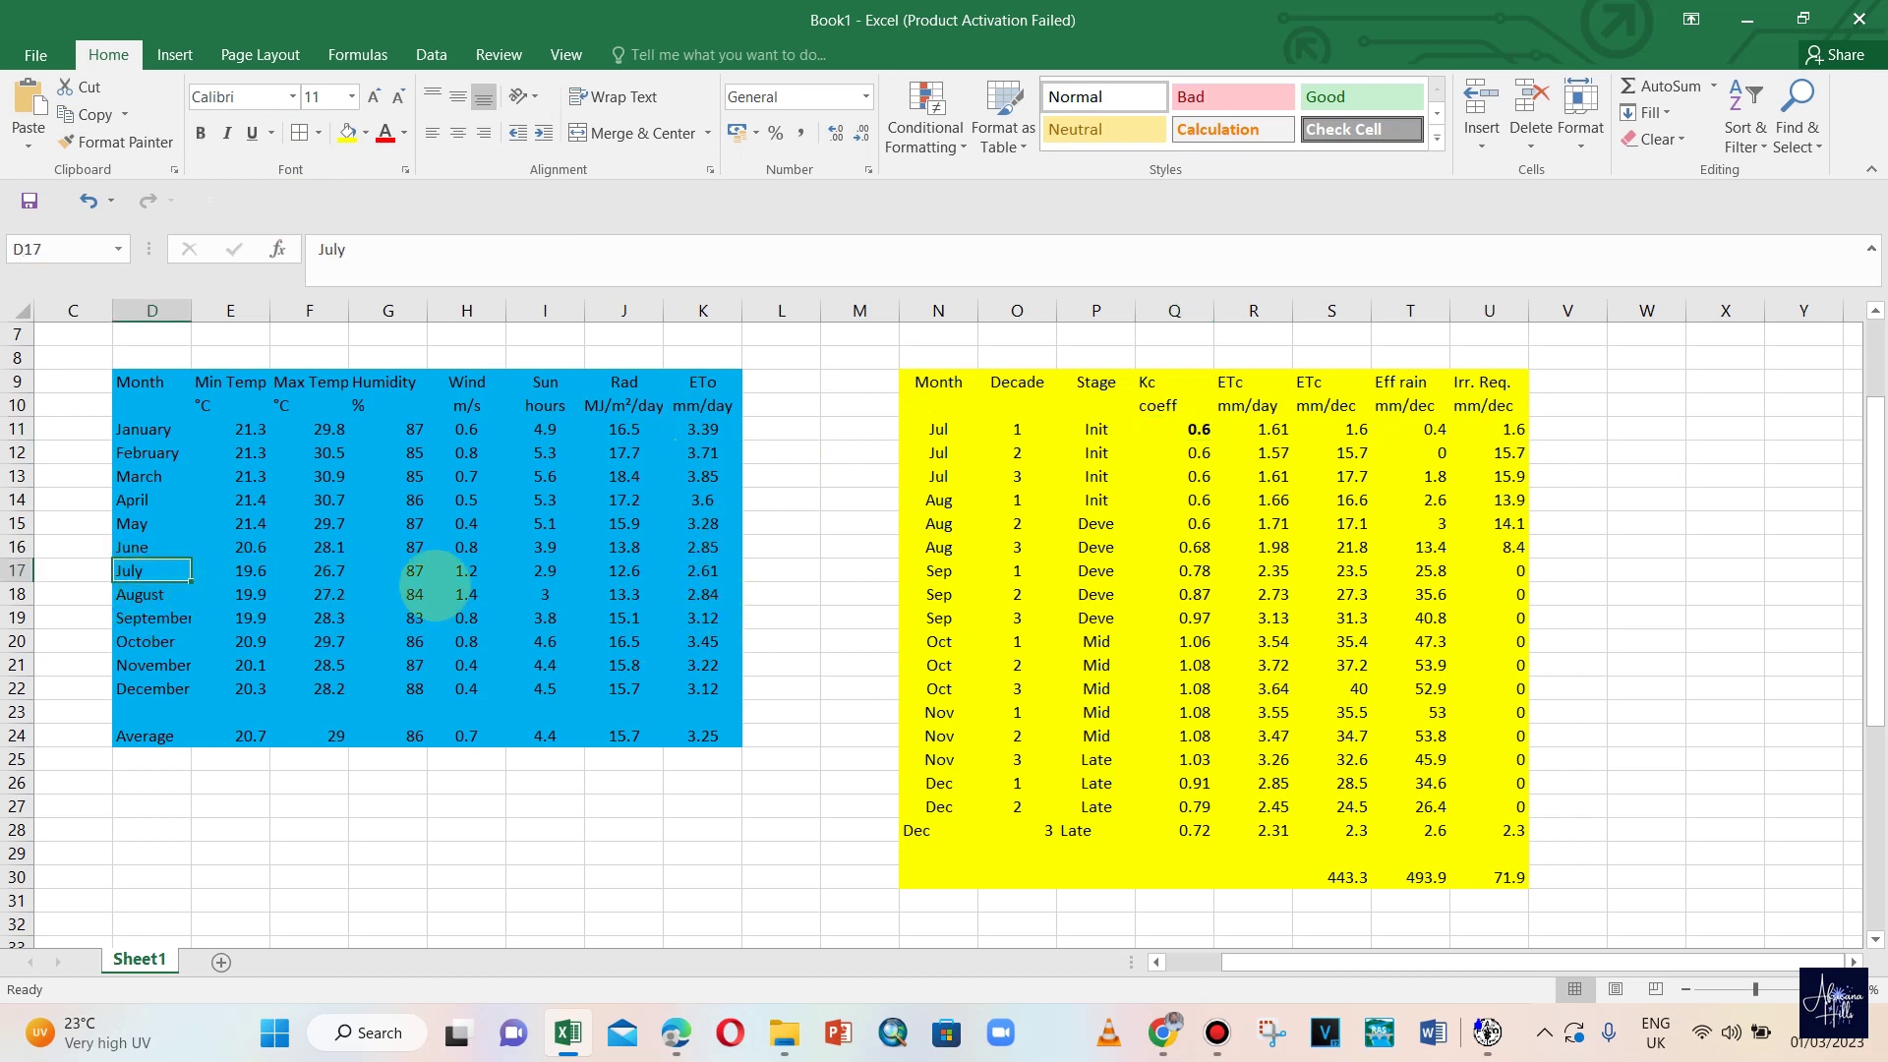
click(702, 570)
click(202, 132)
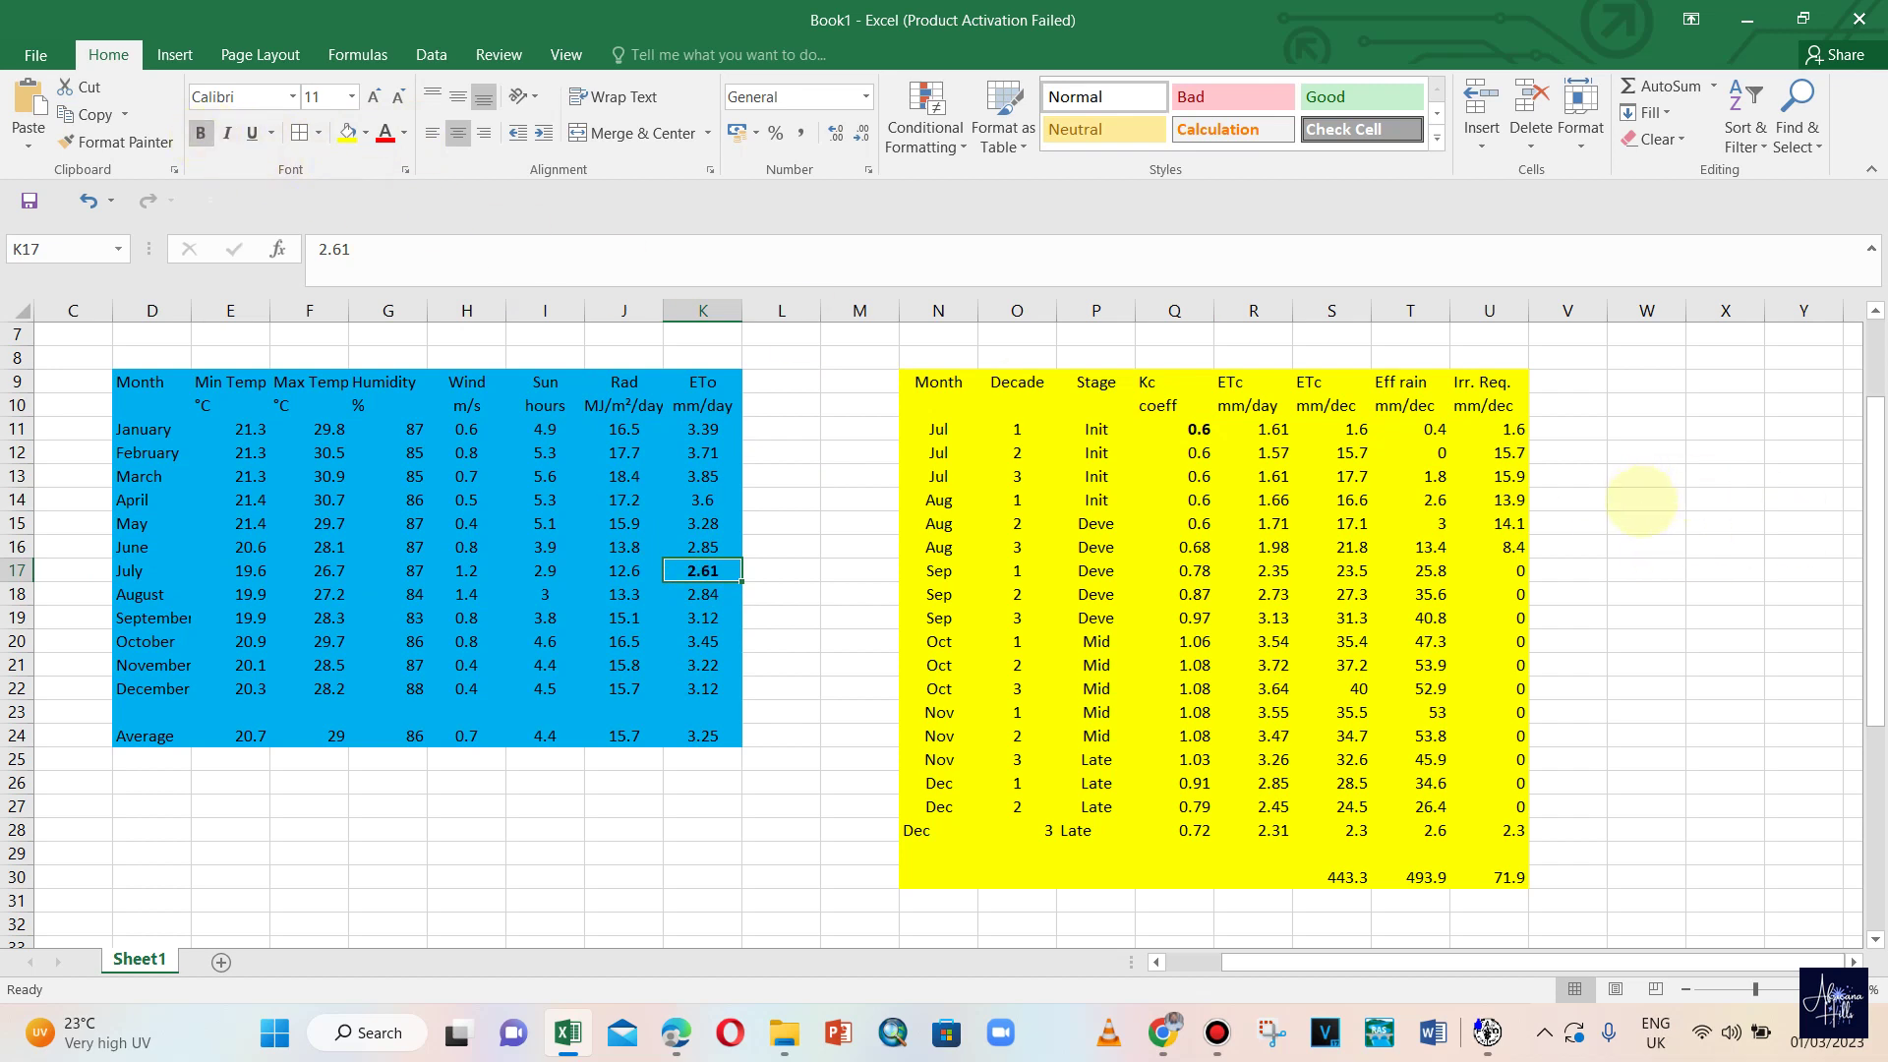
- Calculate July's ETc in cell W14 with =2.61*0.6 and display it with one decimal place
click(1641, 502)
text(=2.61)
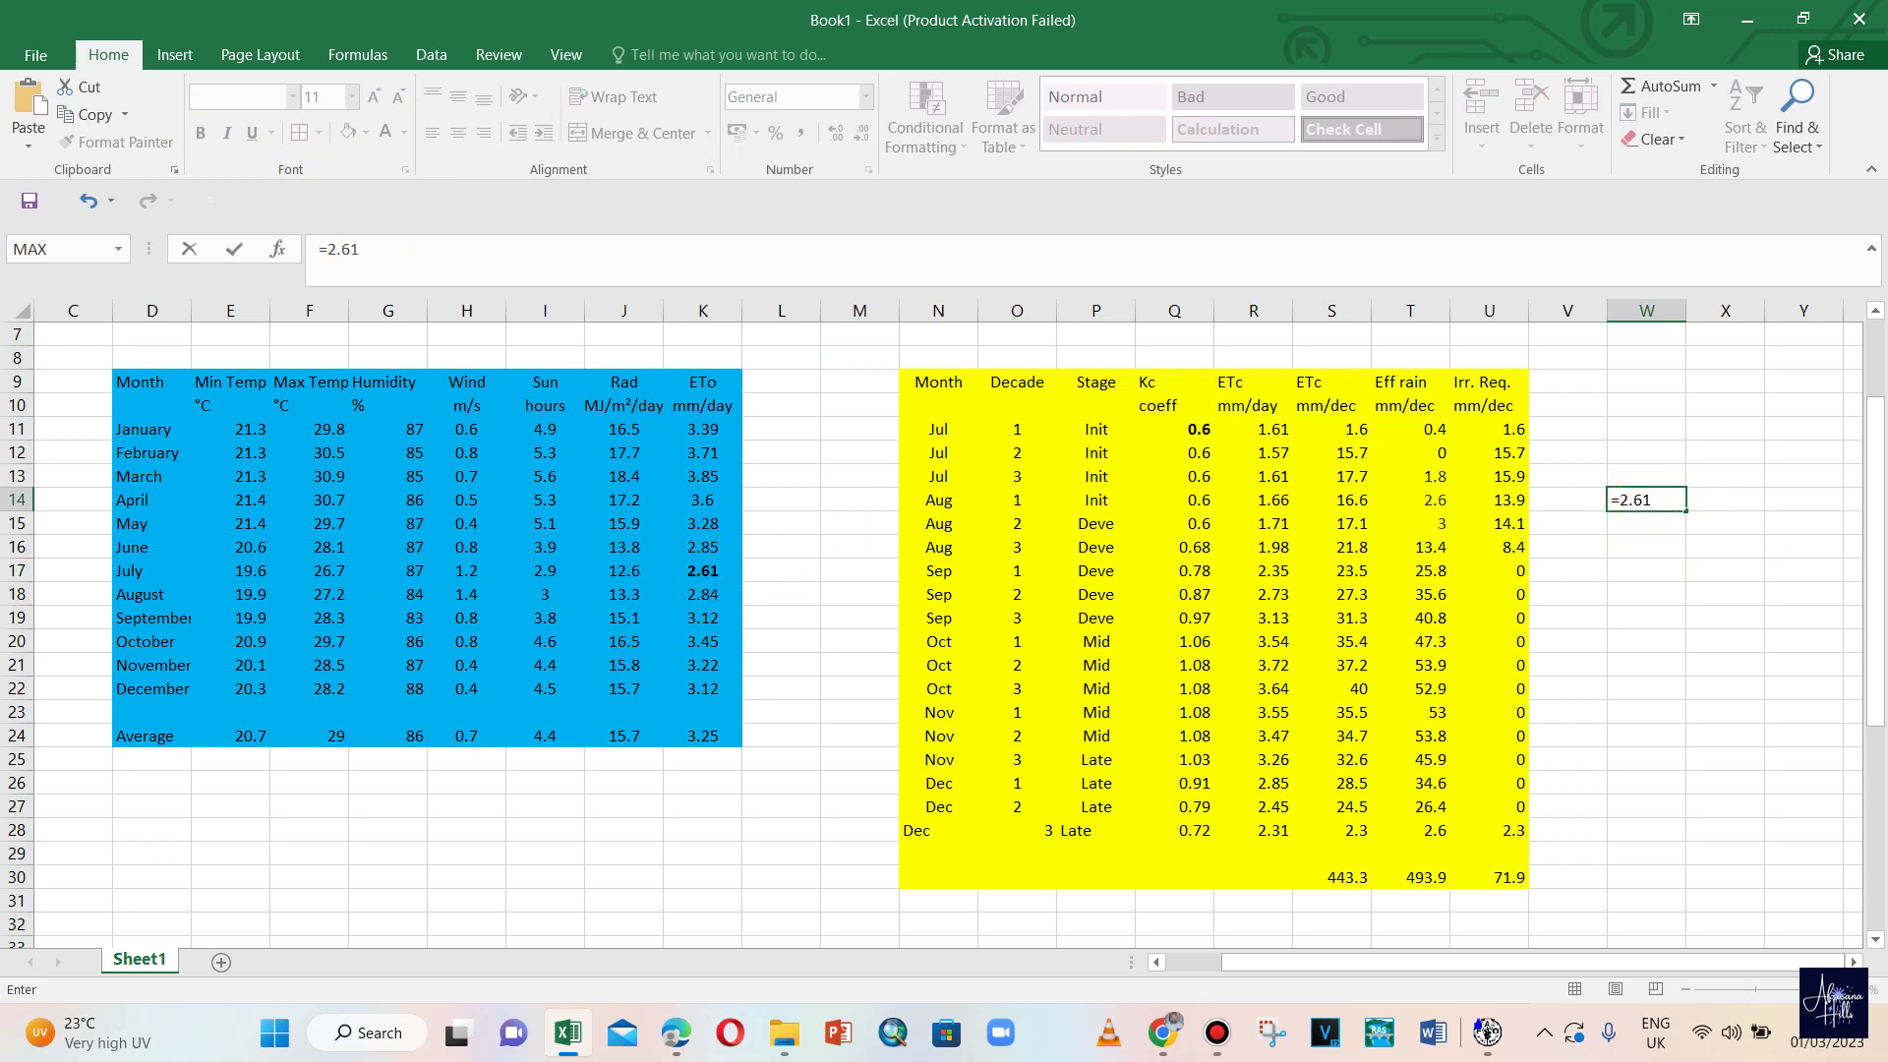
text(*0.6)
key(Return)
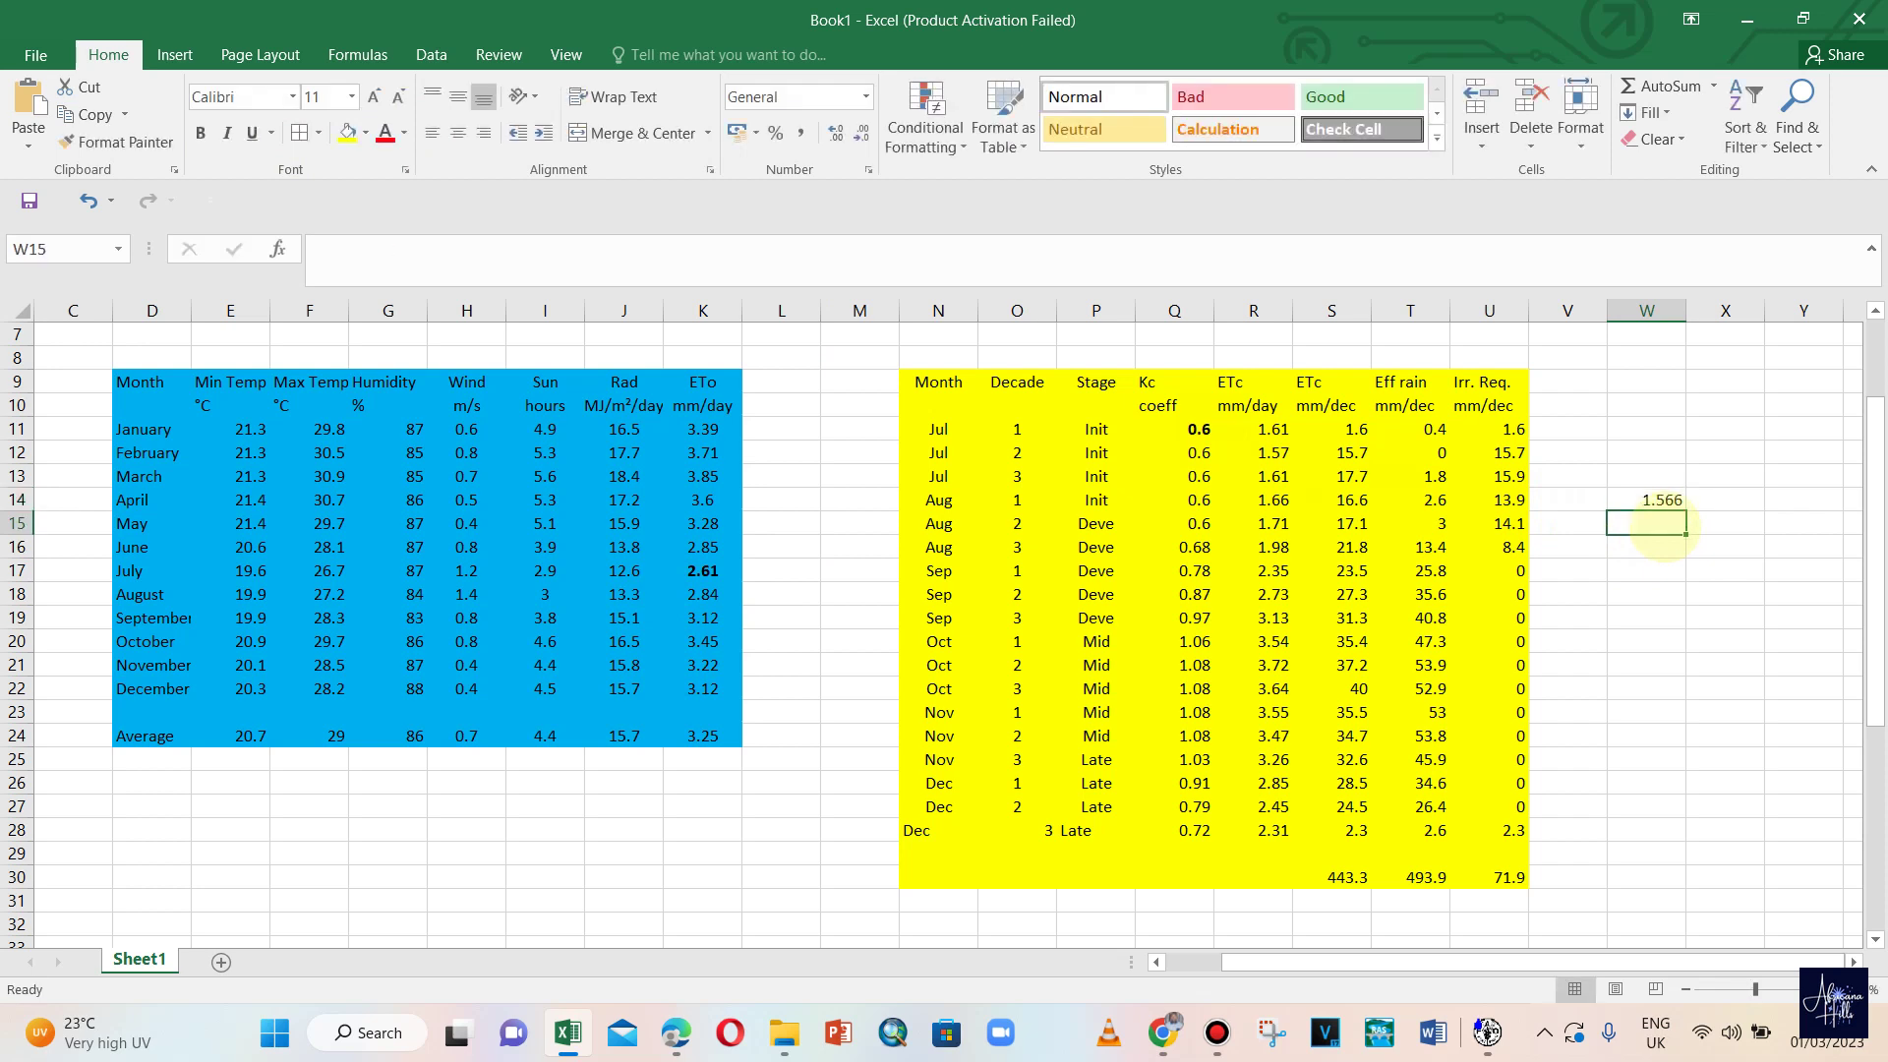
click(1652, 500)
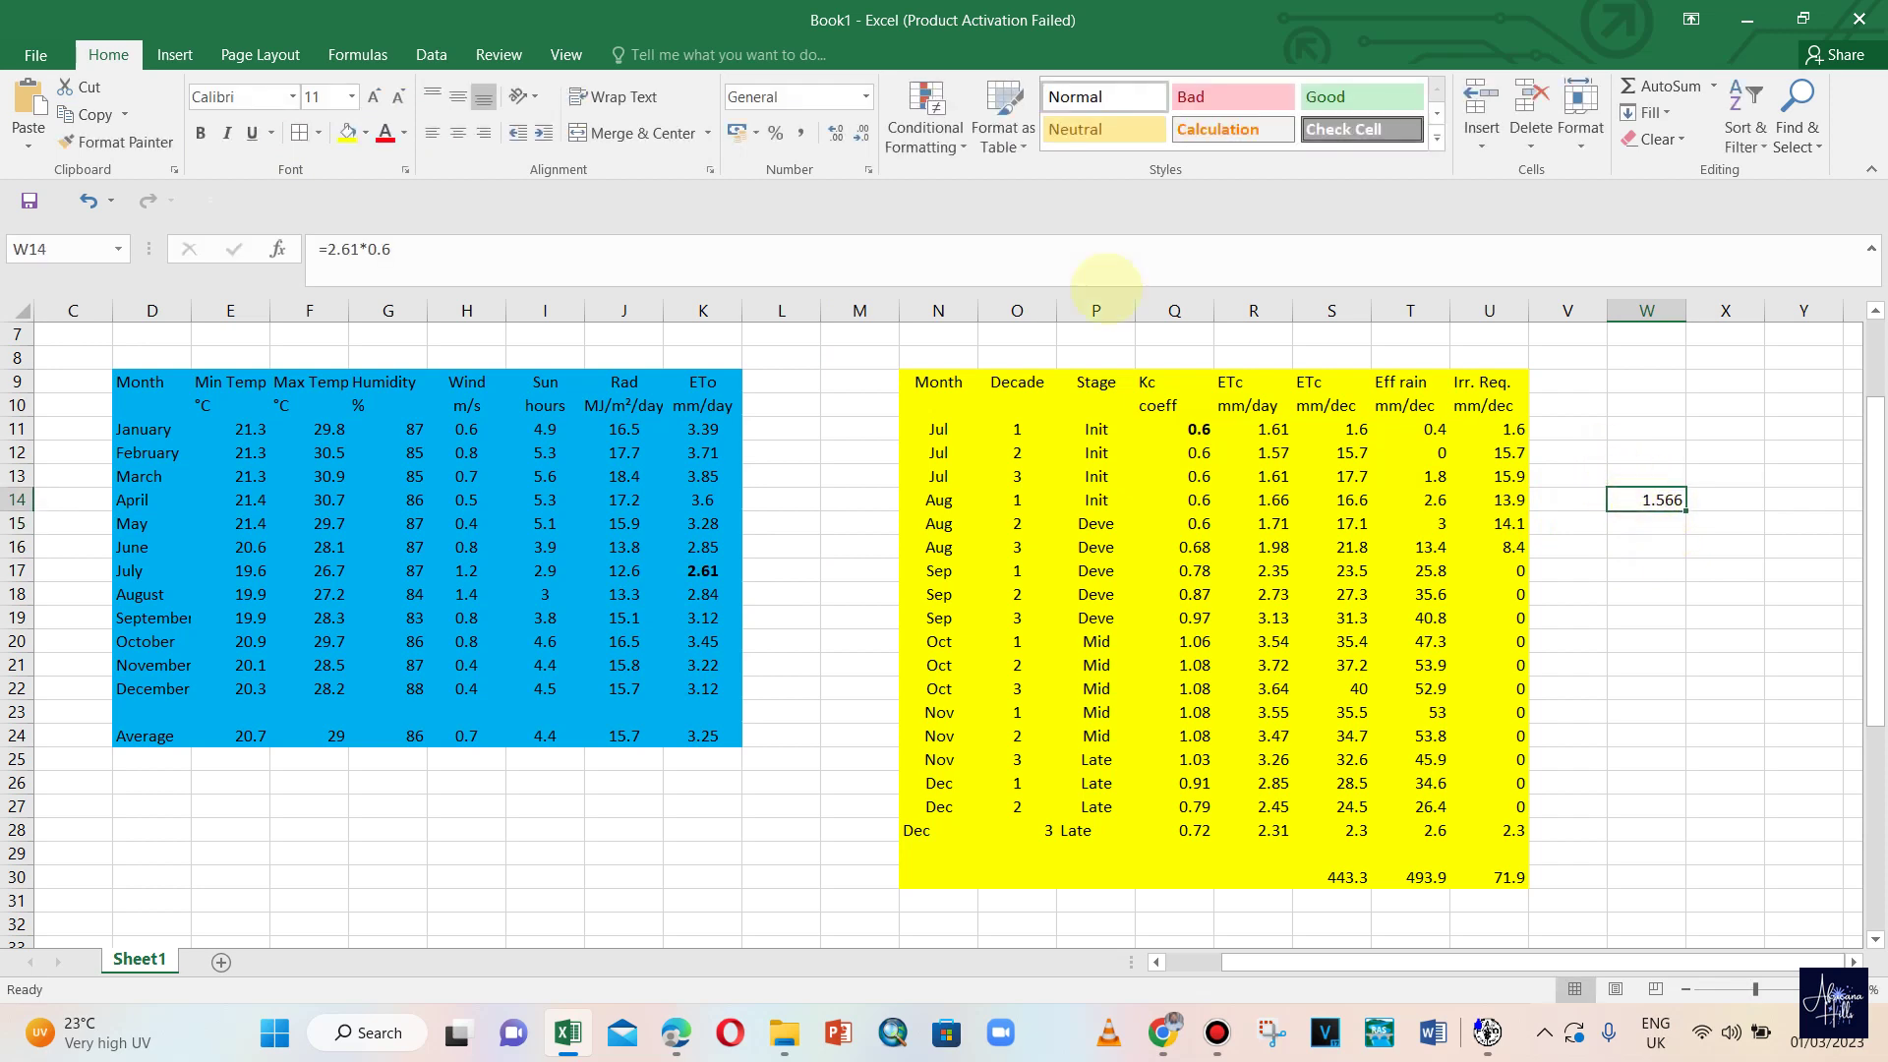
click(861, 134)
click(860, 134)
click(836, 134)
- Compare the calculation with the first July decade's daily ETc in R11 and clear cell W14
click(1264, 429)
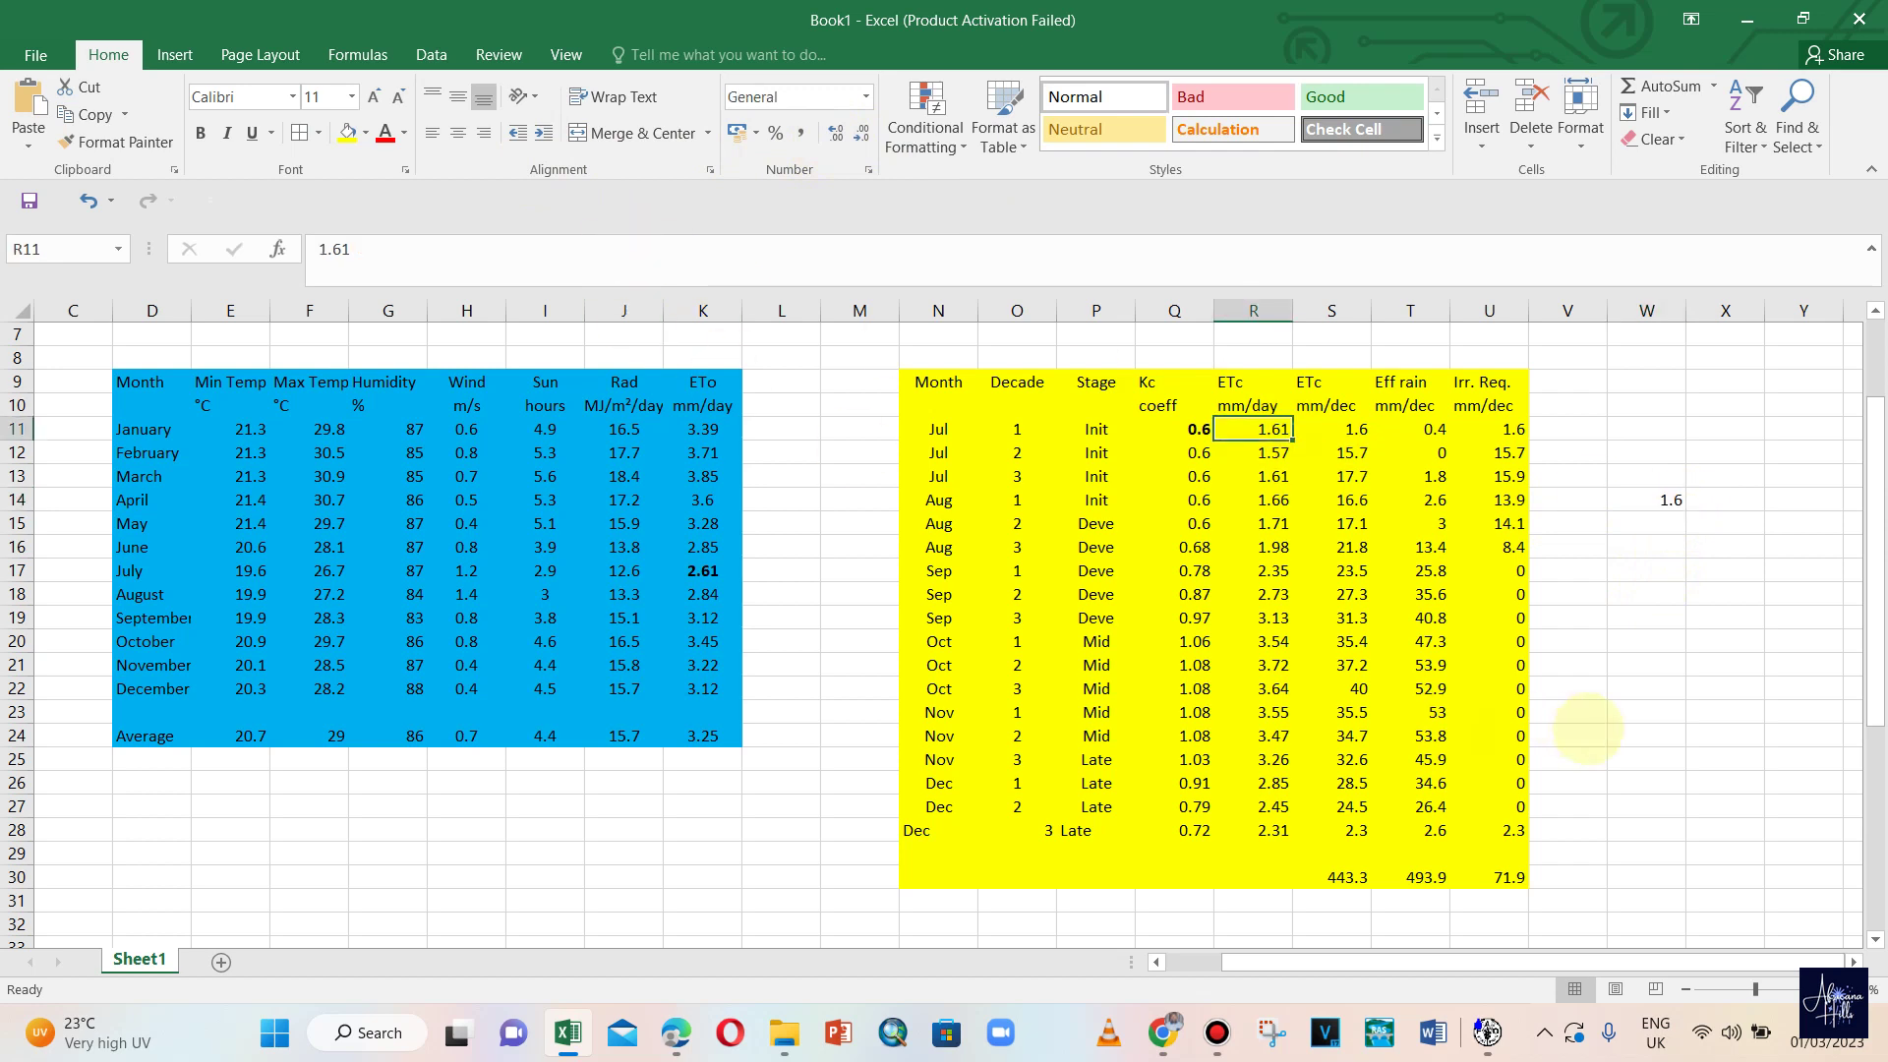
click(1669, 500)
key(Delete)
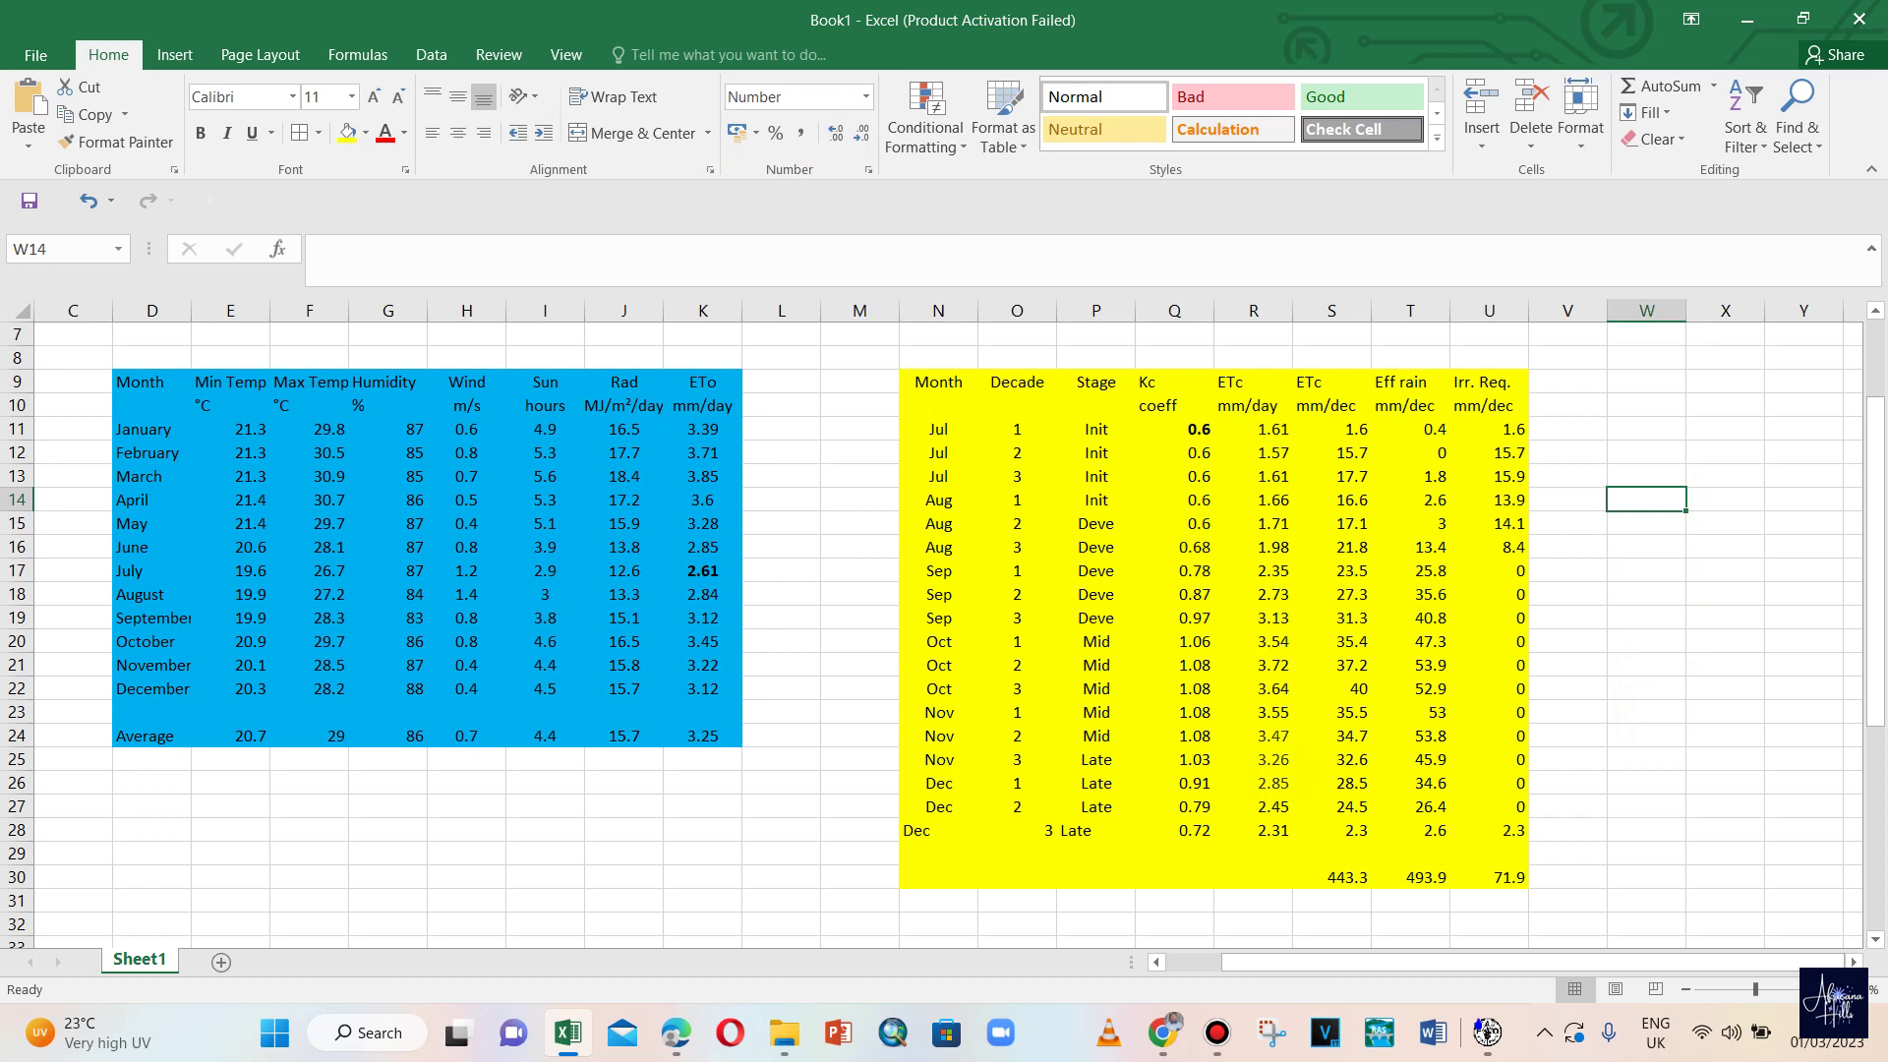
- Bold the second November decade's daily ETc in cell R24
click(1253, 736)
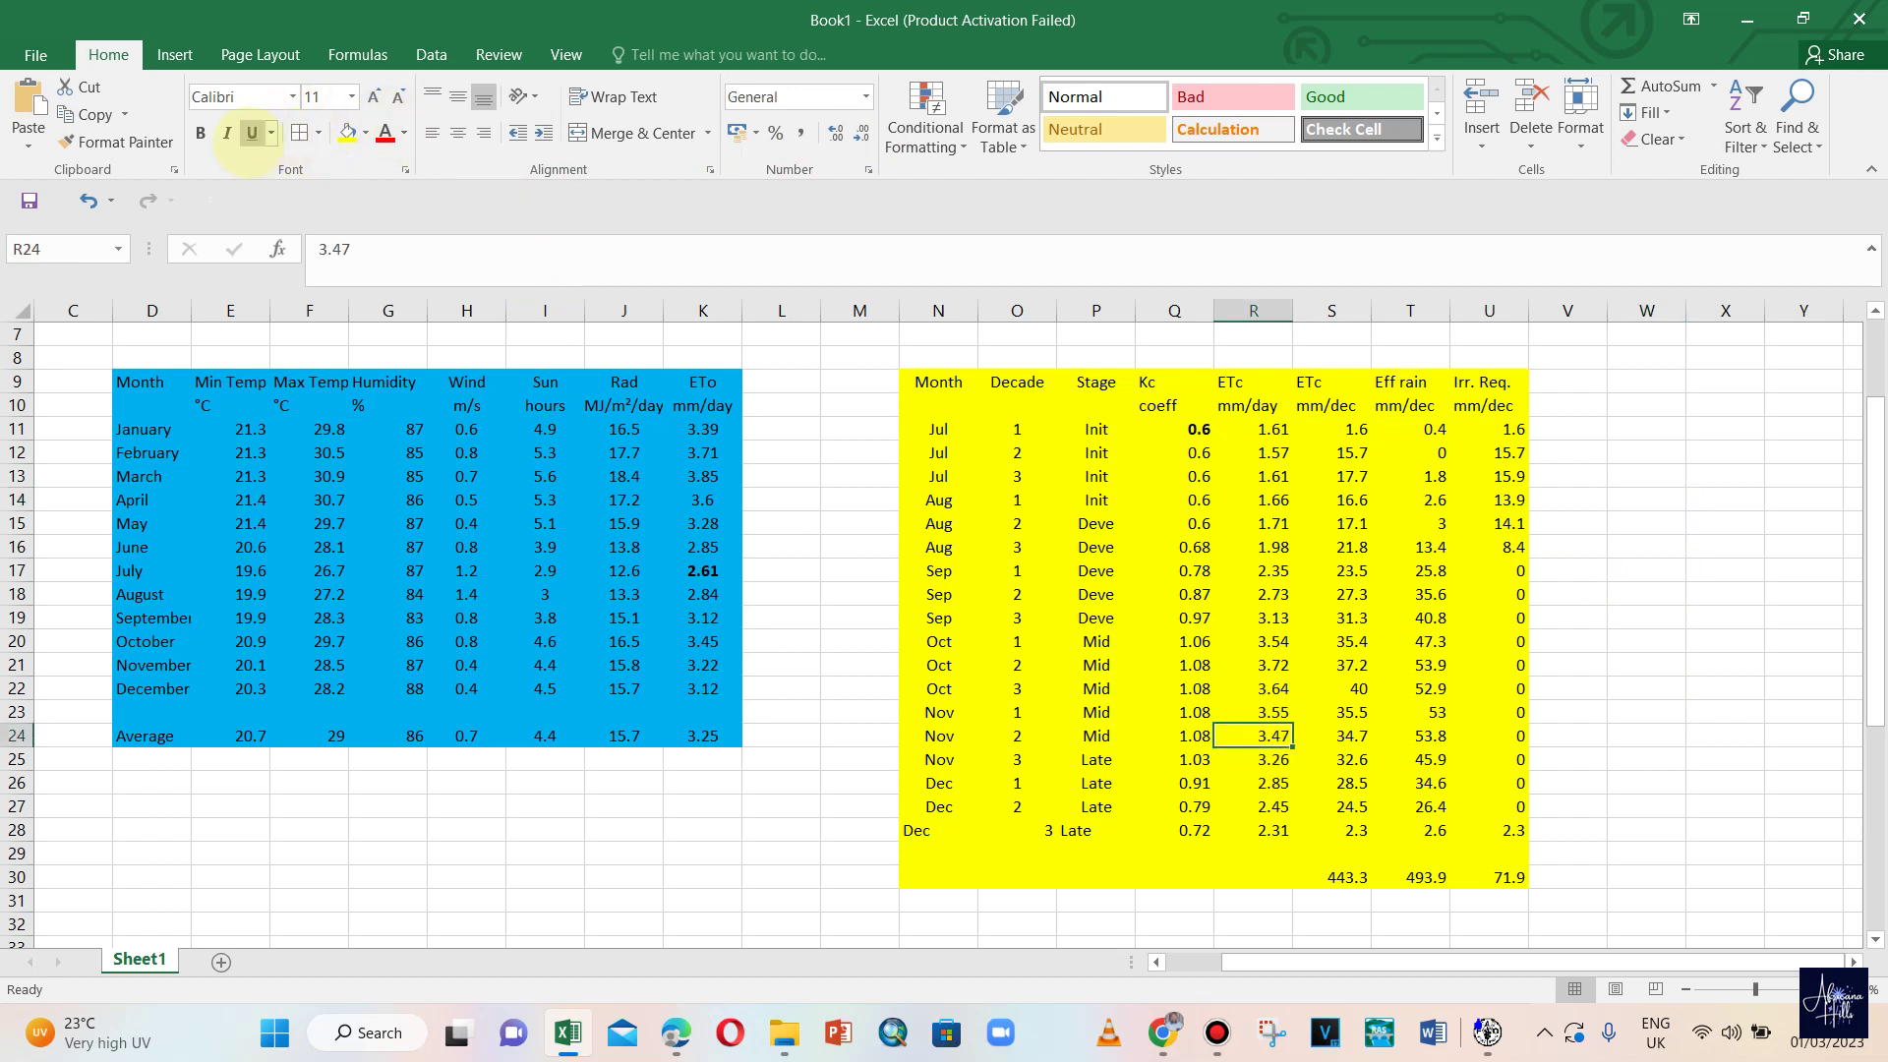
click(200, 133)
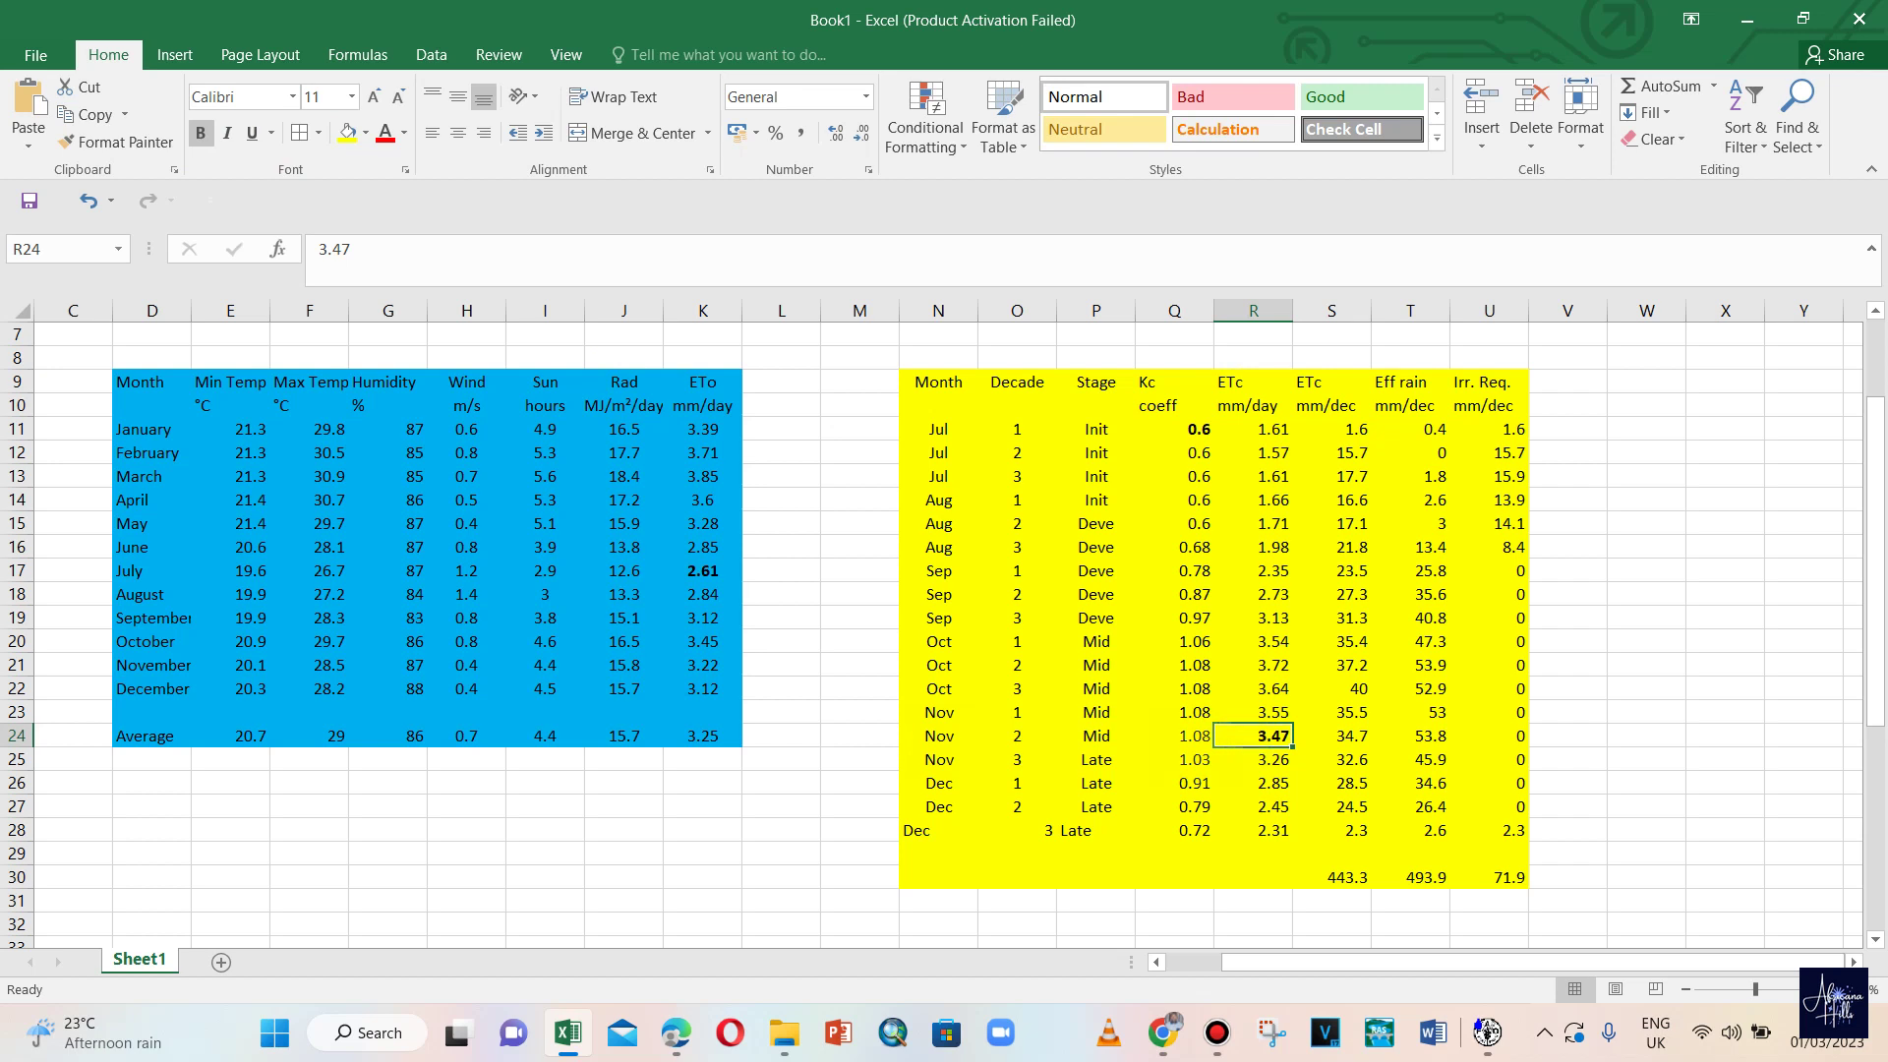
click(1645, 711)
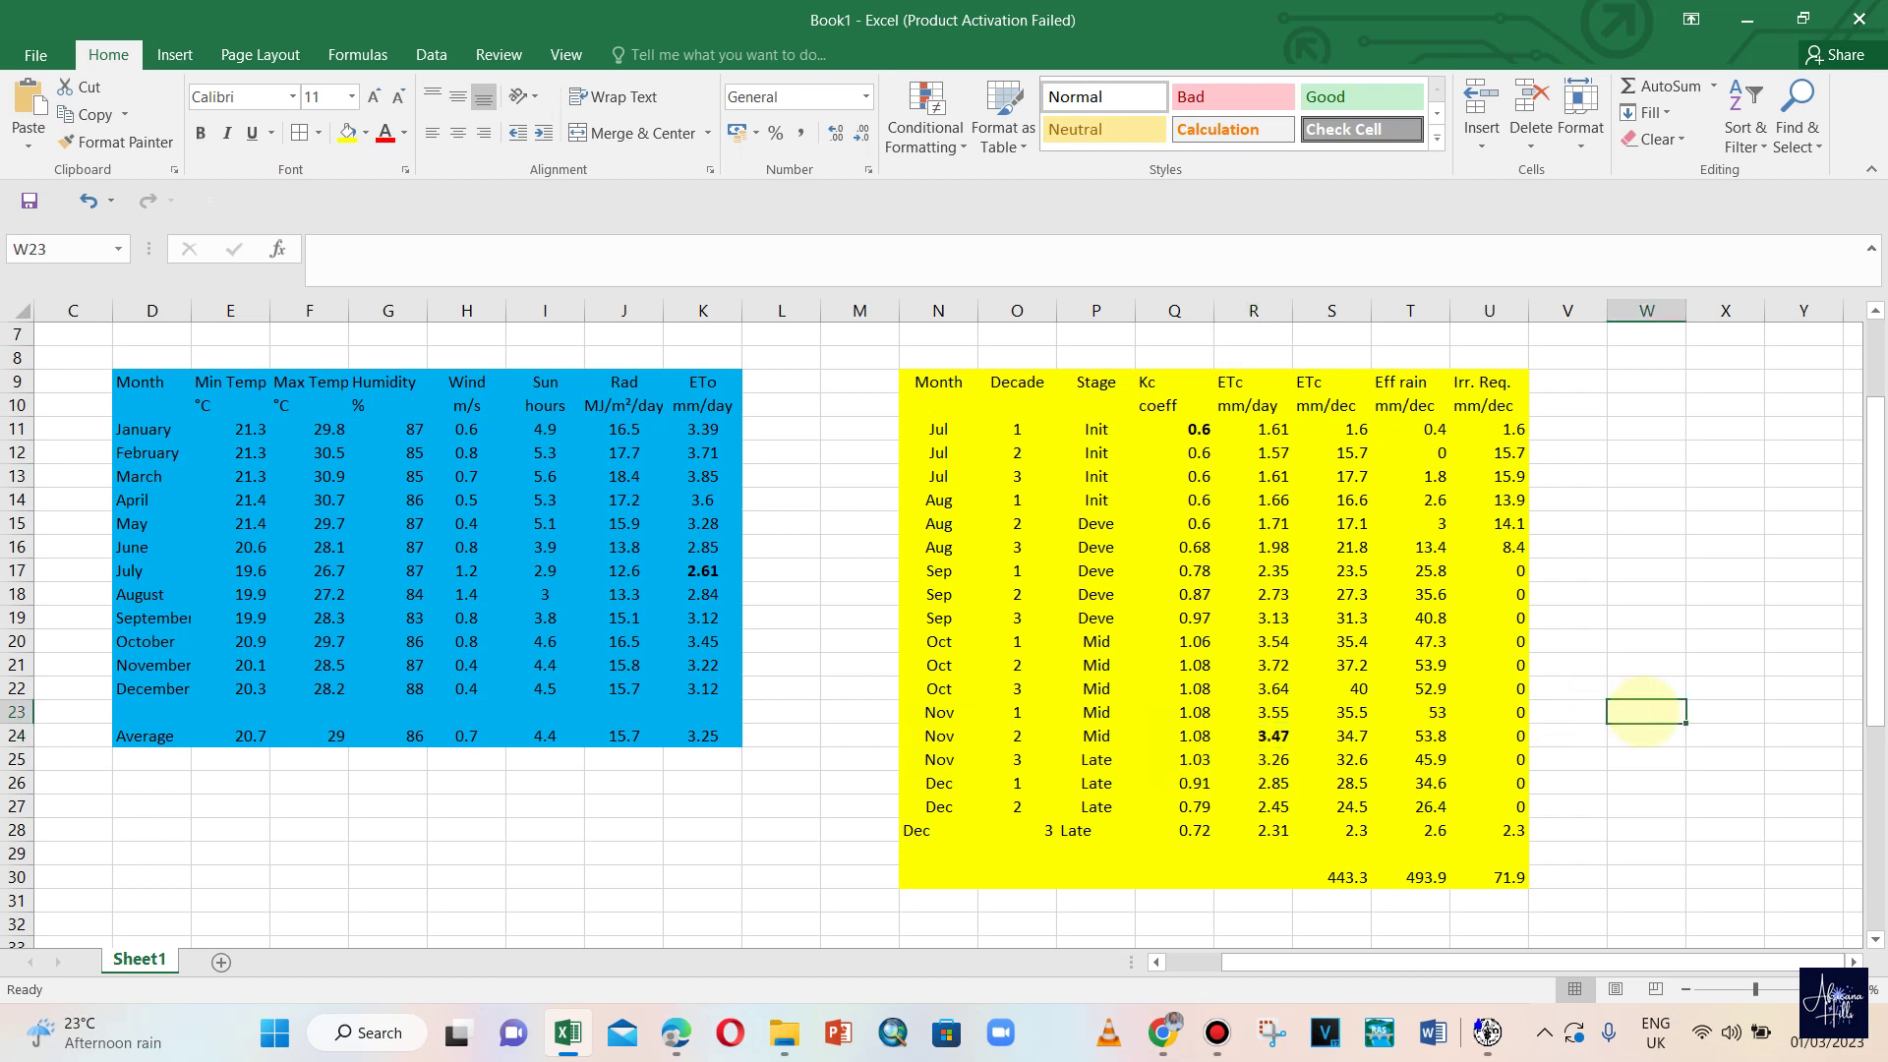
text(=)
key(Escape)
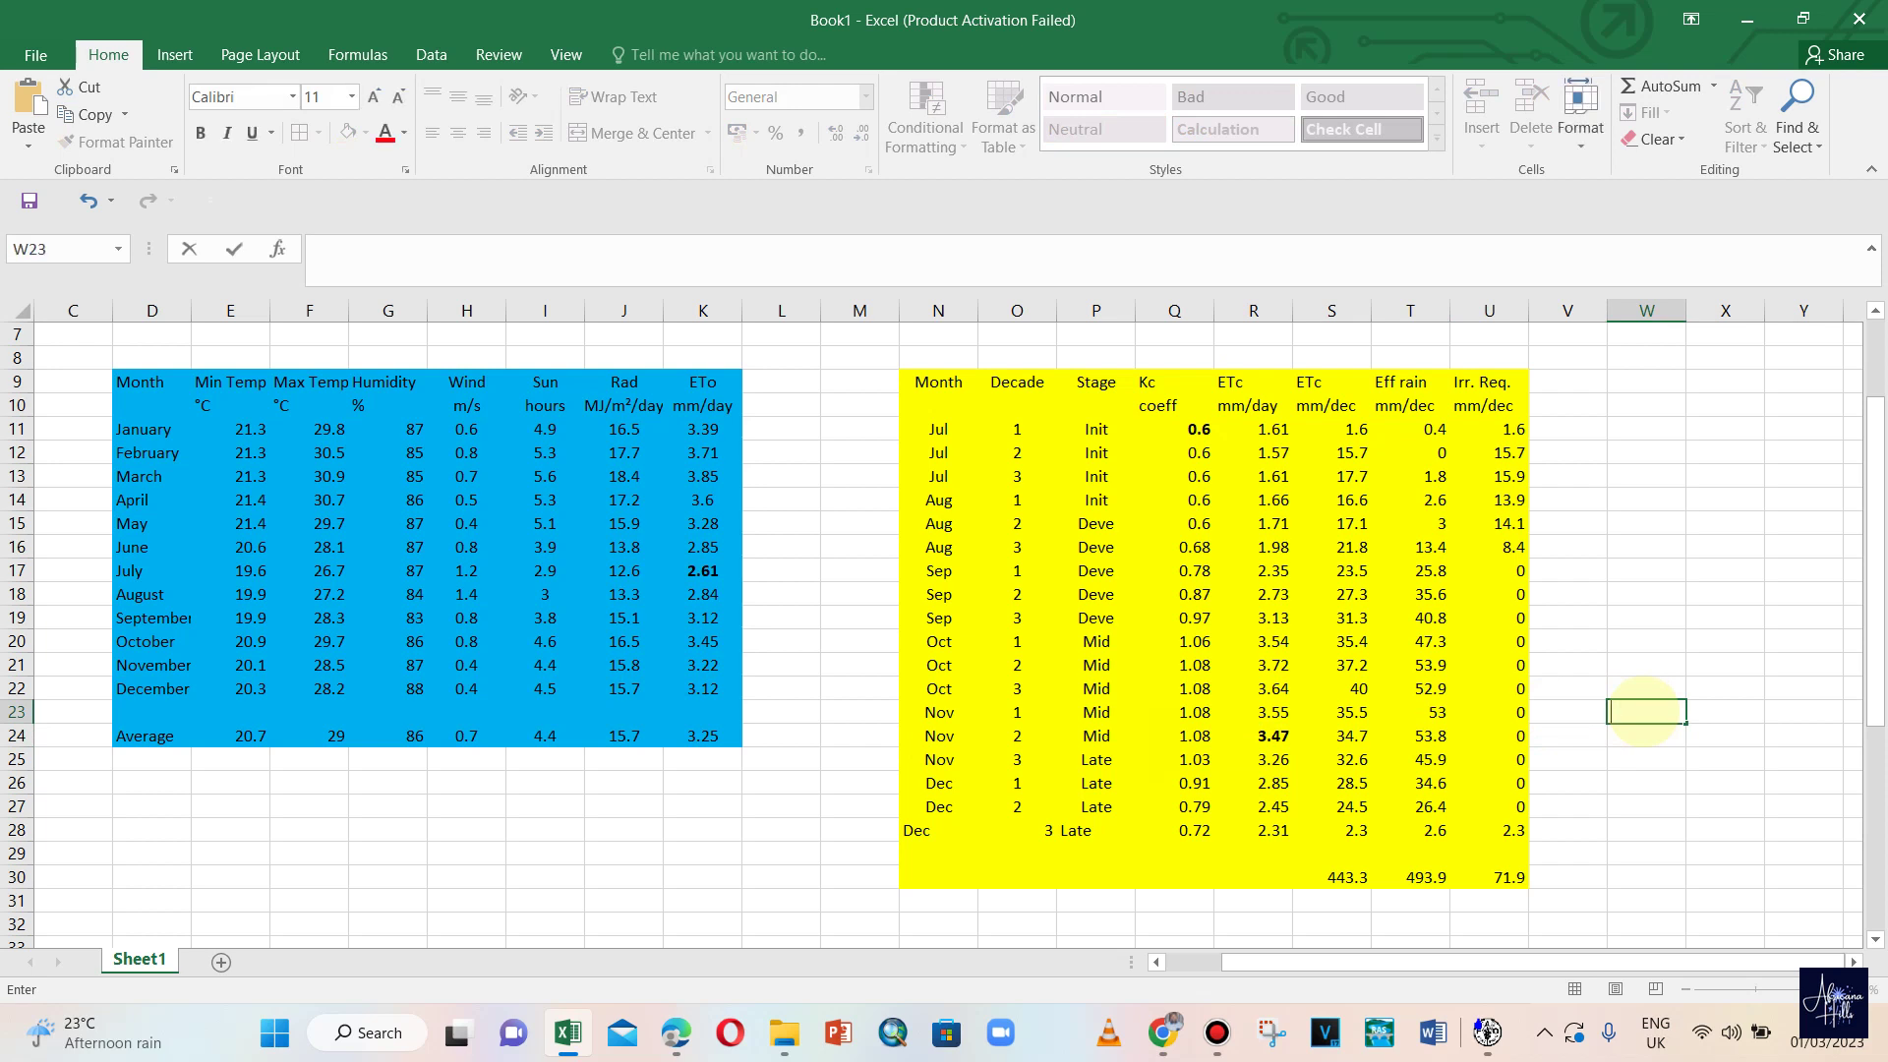
- Bold the second November decade's Kc in cell Q24 and November's ETo in cell K21
click(1175, 735)
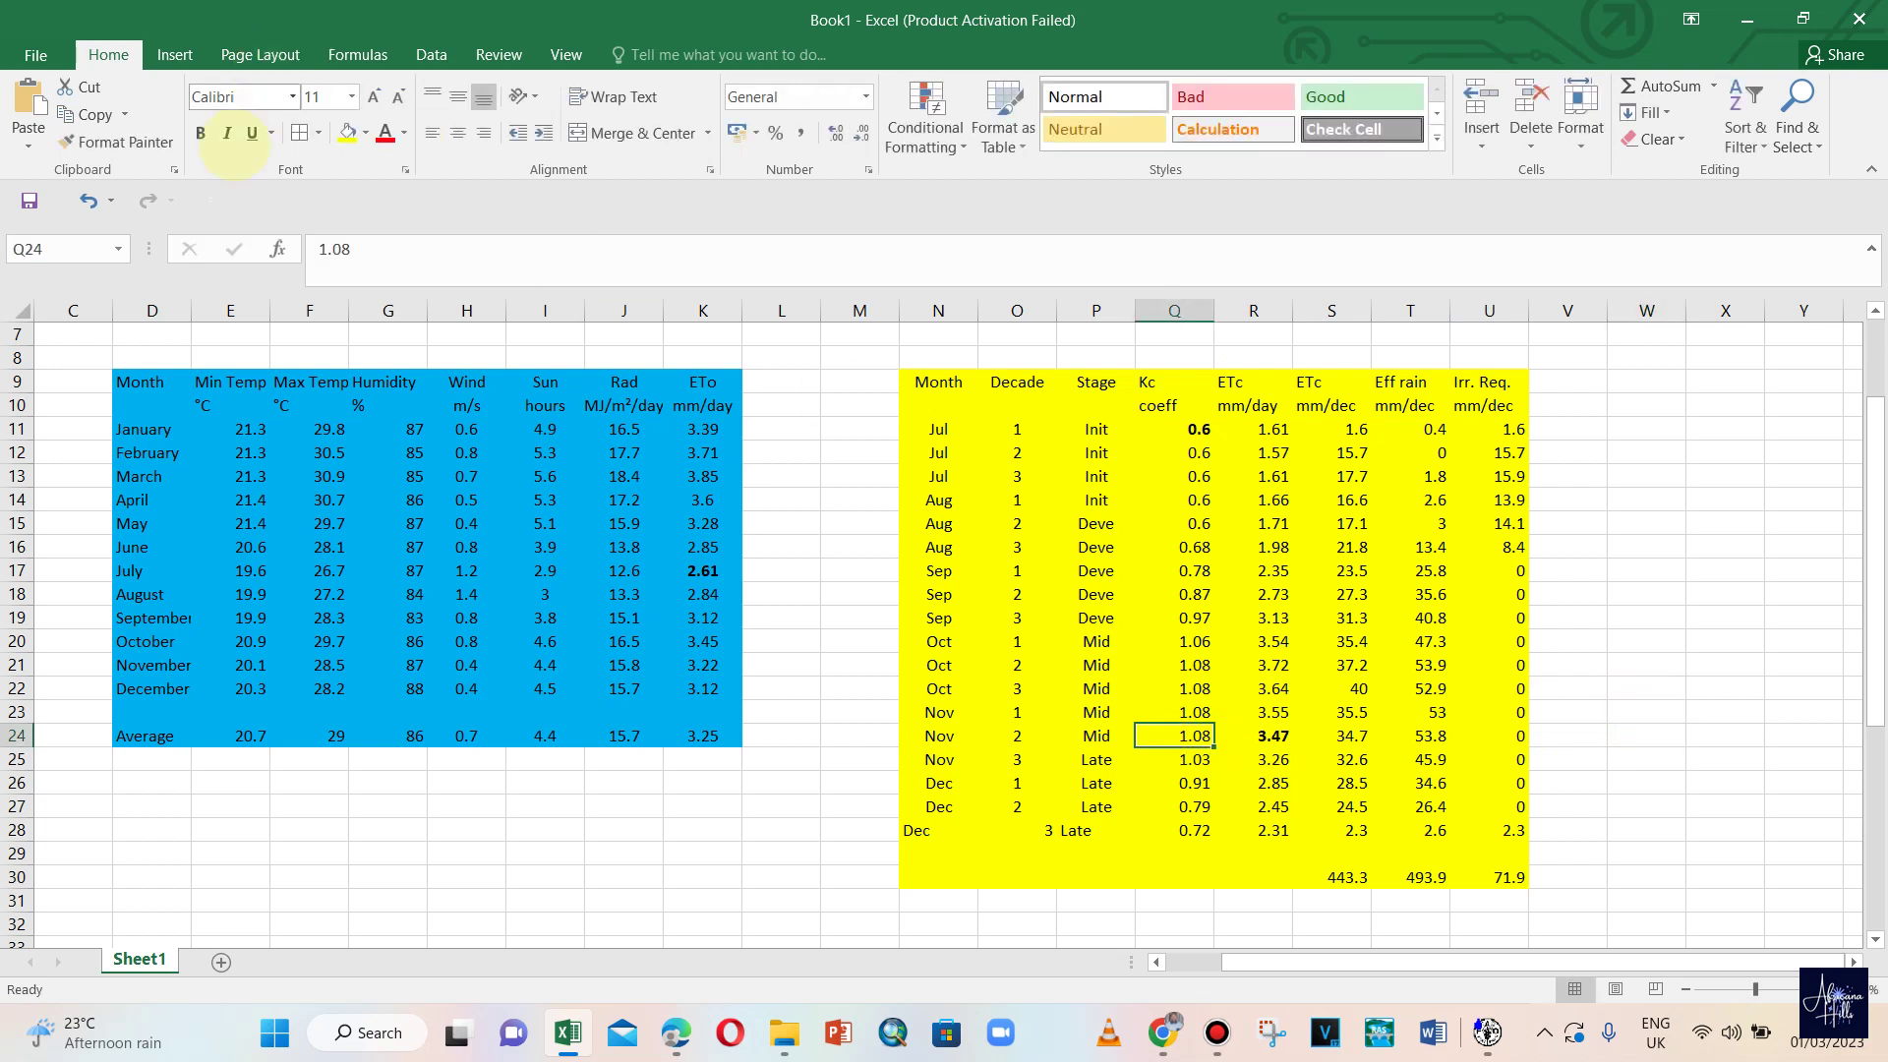
click(202, 133)
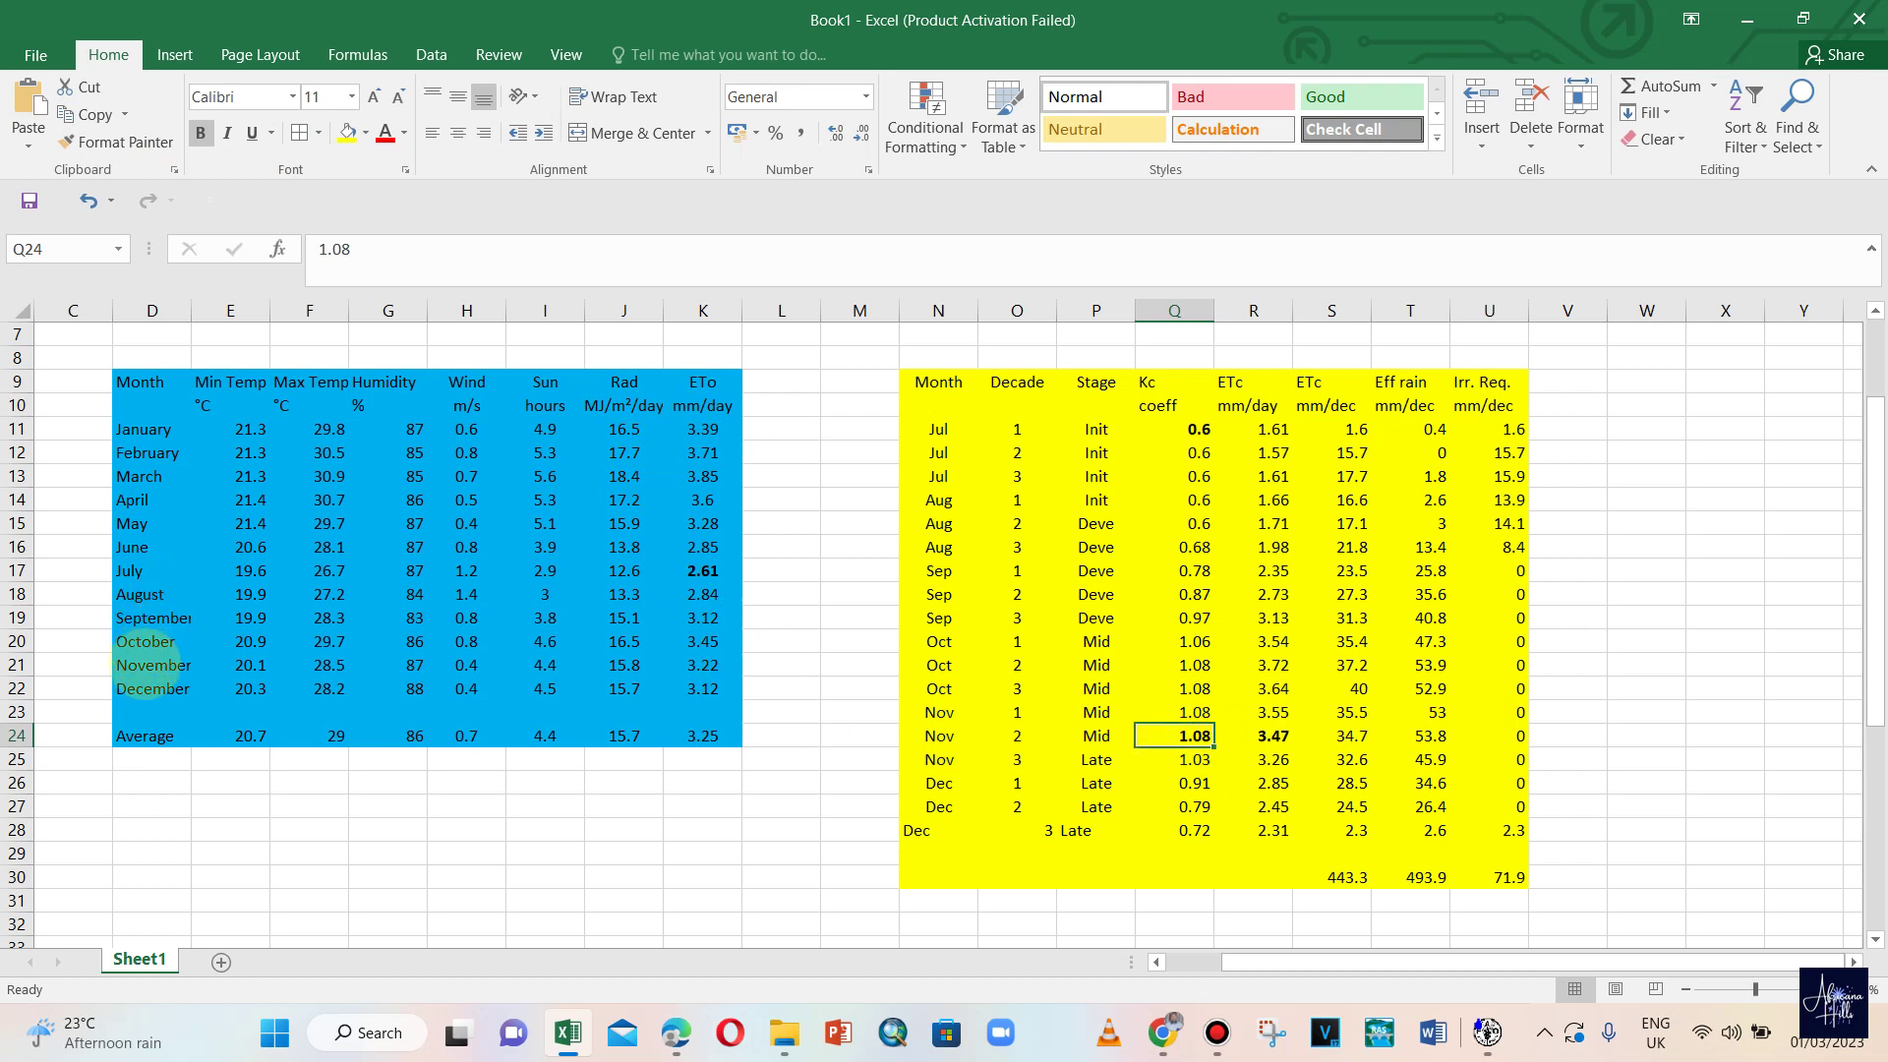
click(702, 665)
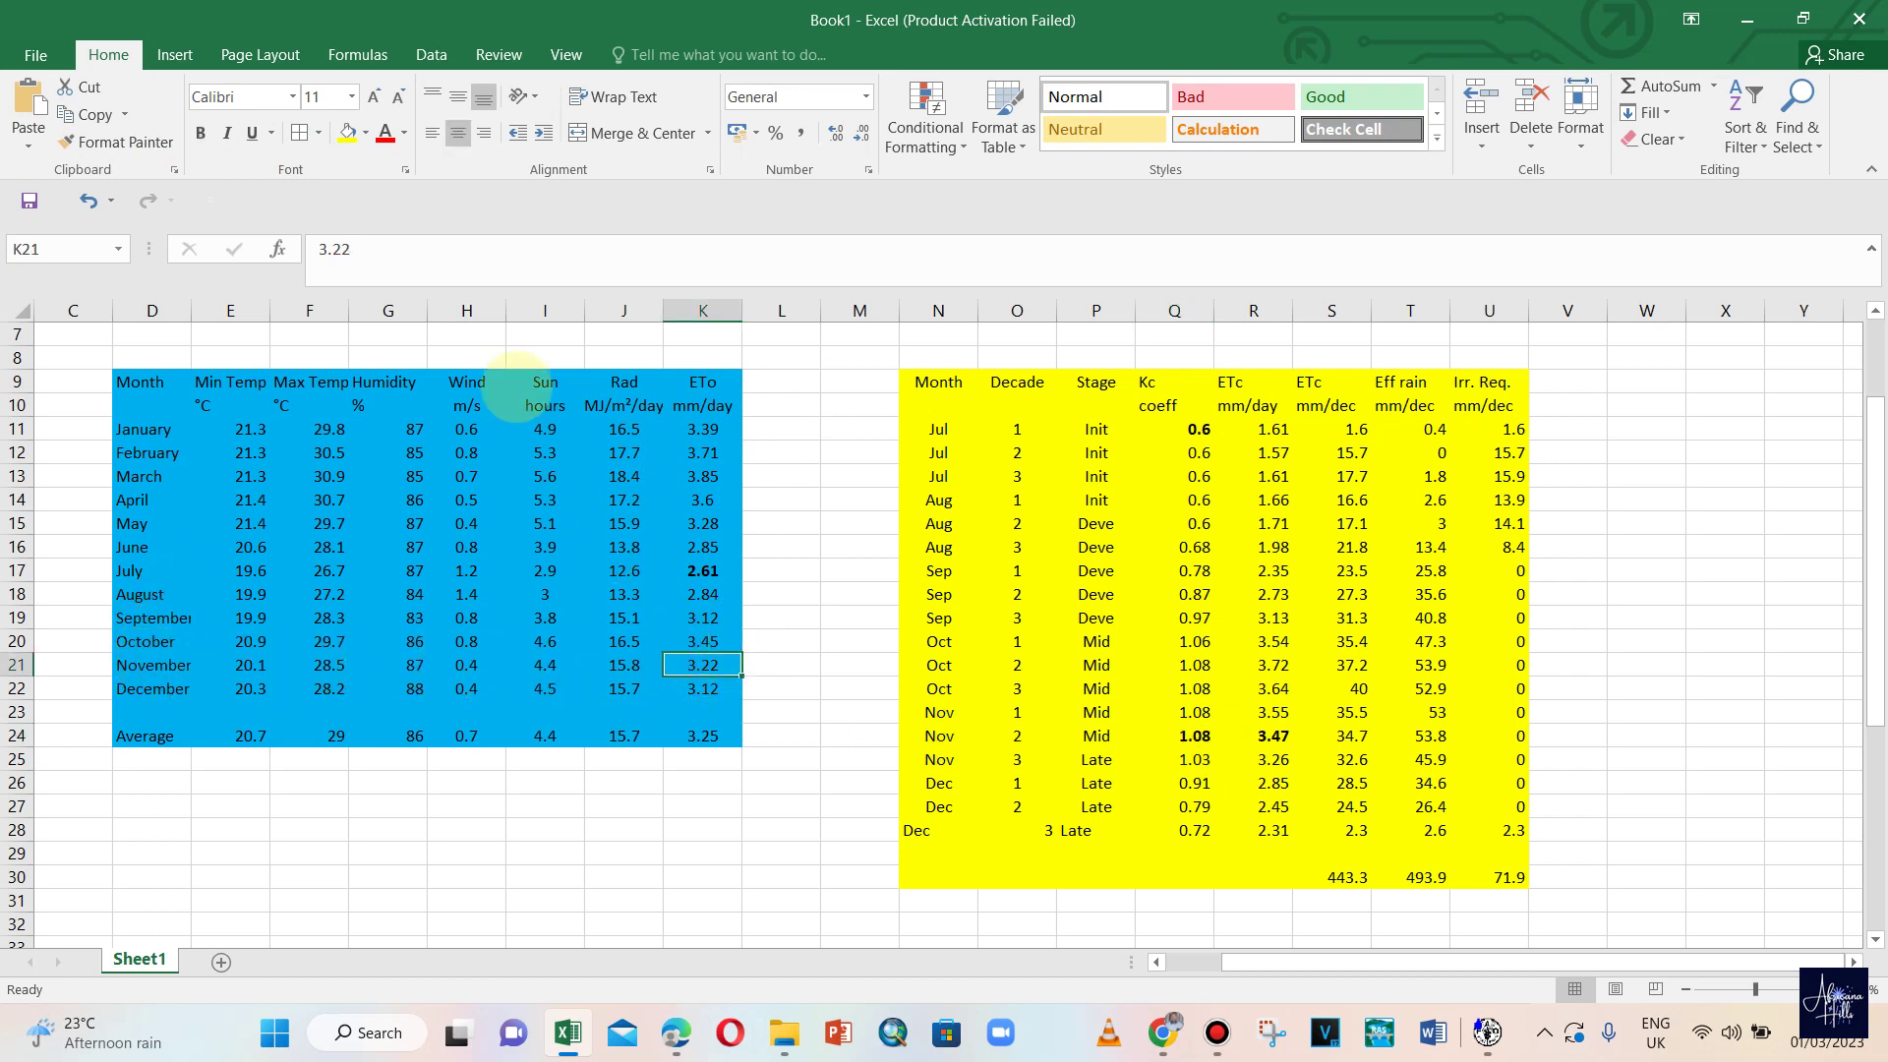
click(200, 132)
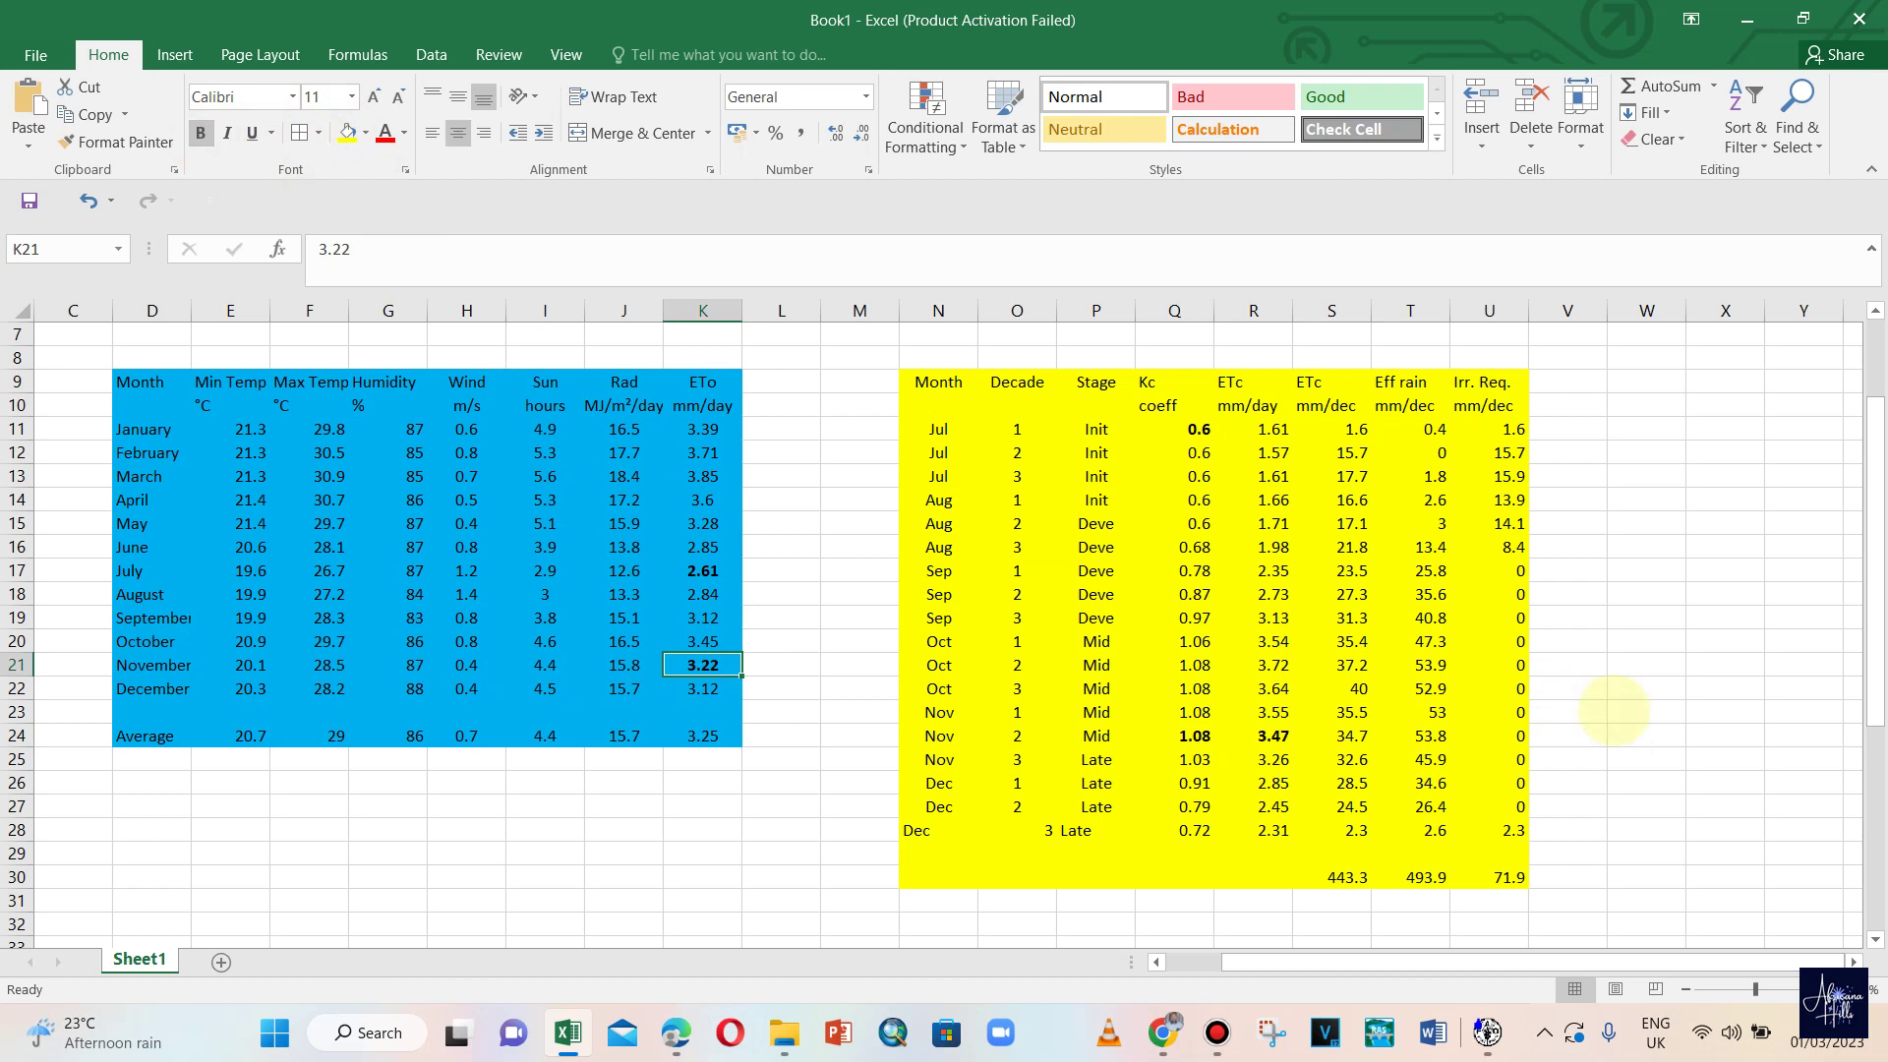
- Calculate the second November decade's daily ETc in cell M23 with =3.22*1.08
click(841, 713)
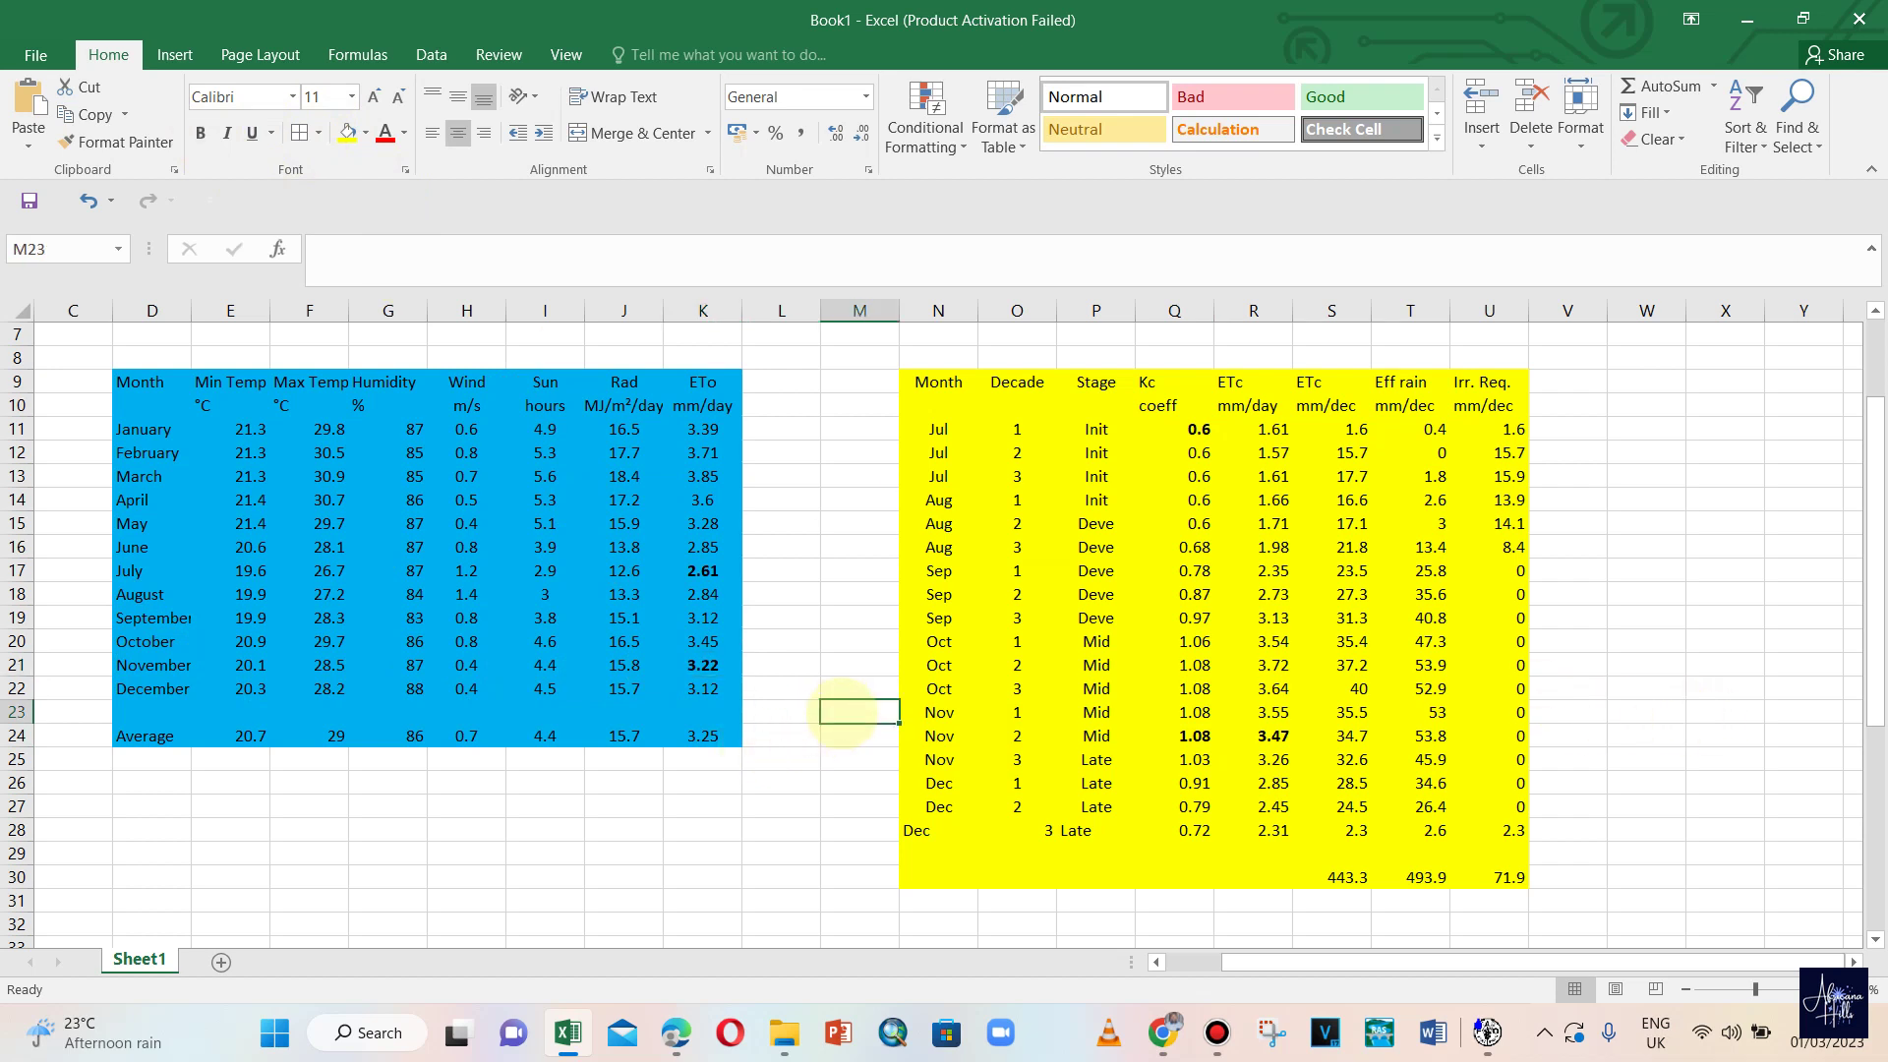
text(=)
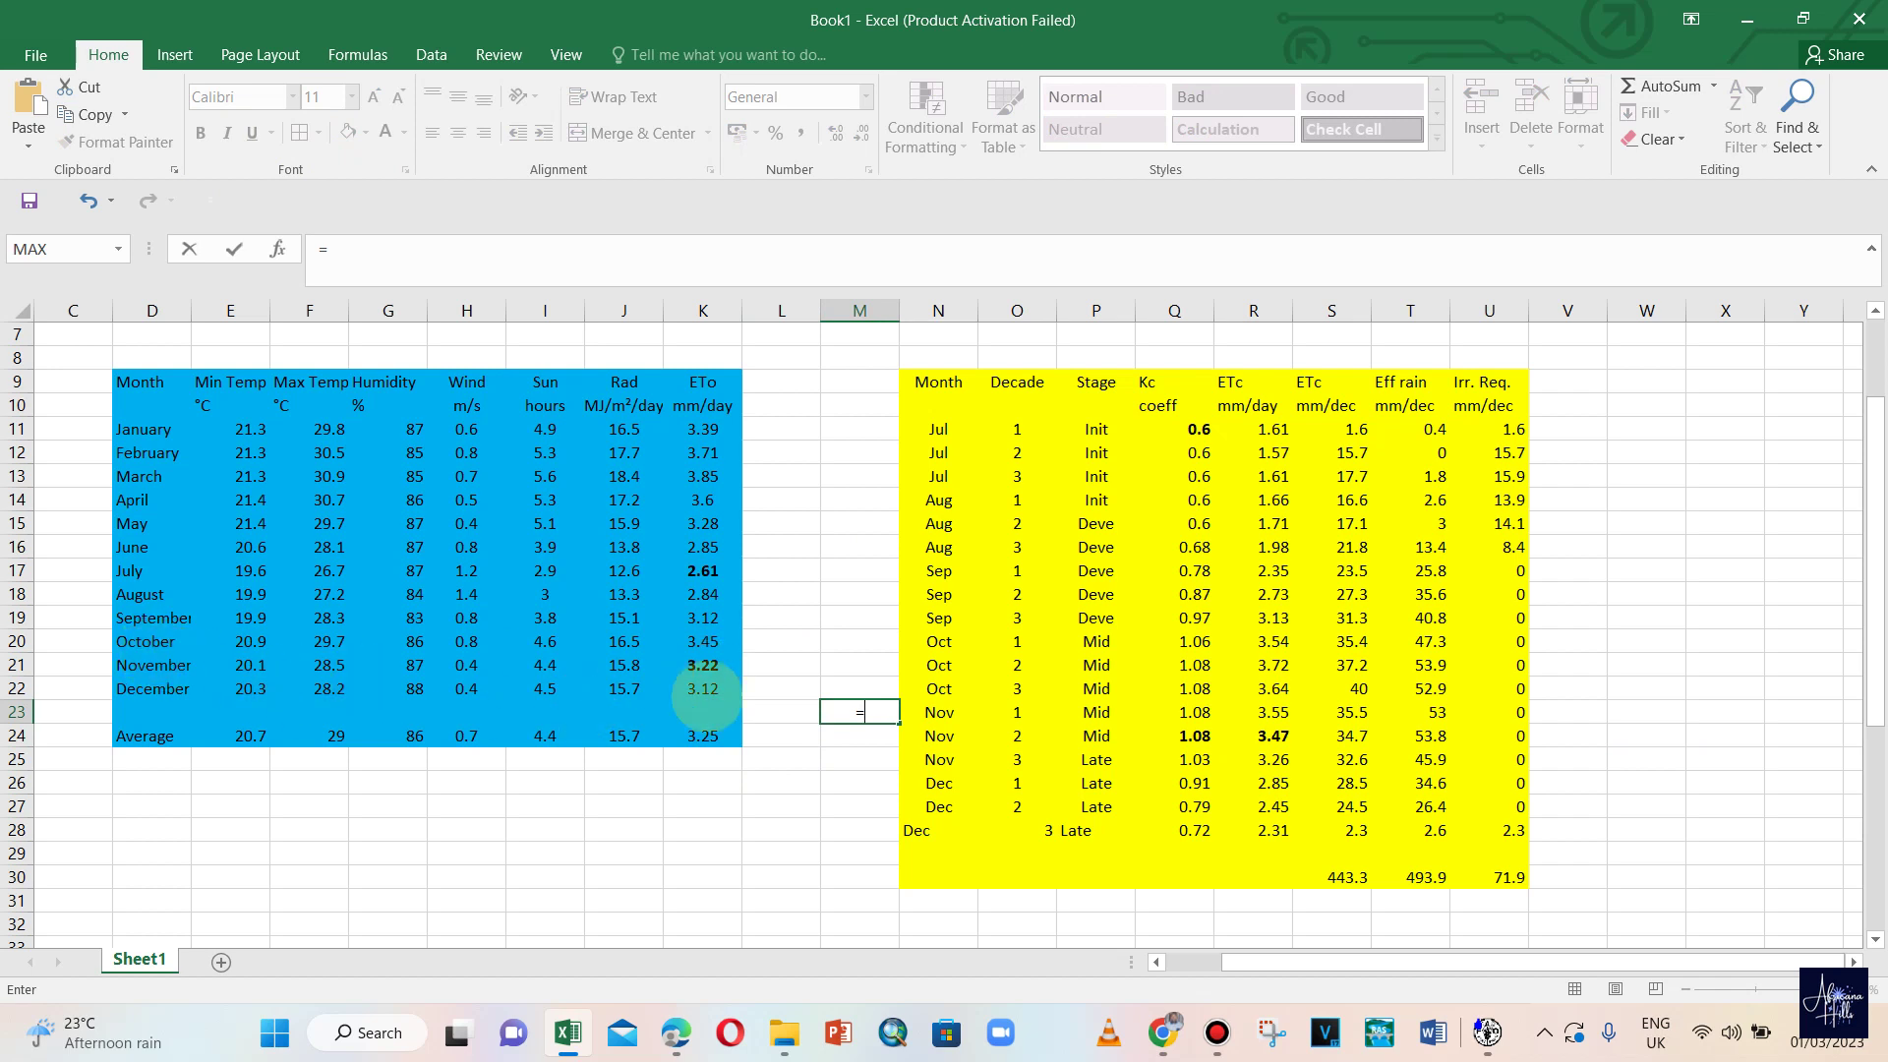
text(3.22)
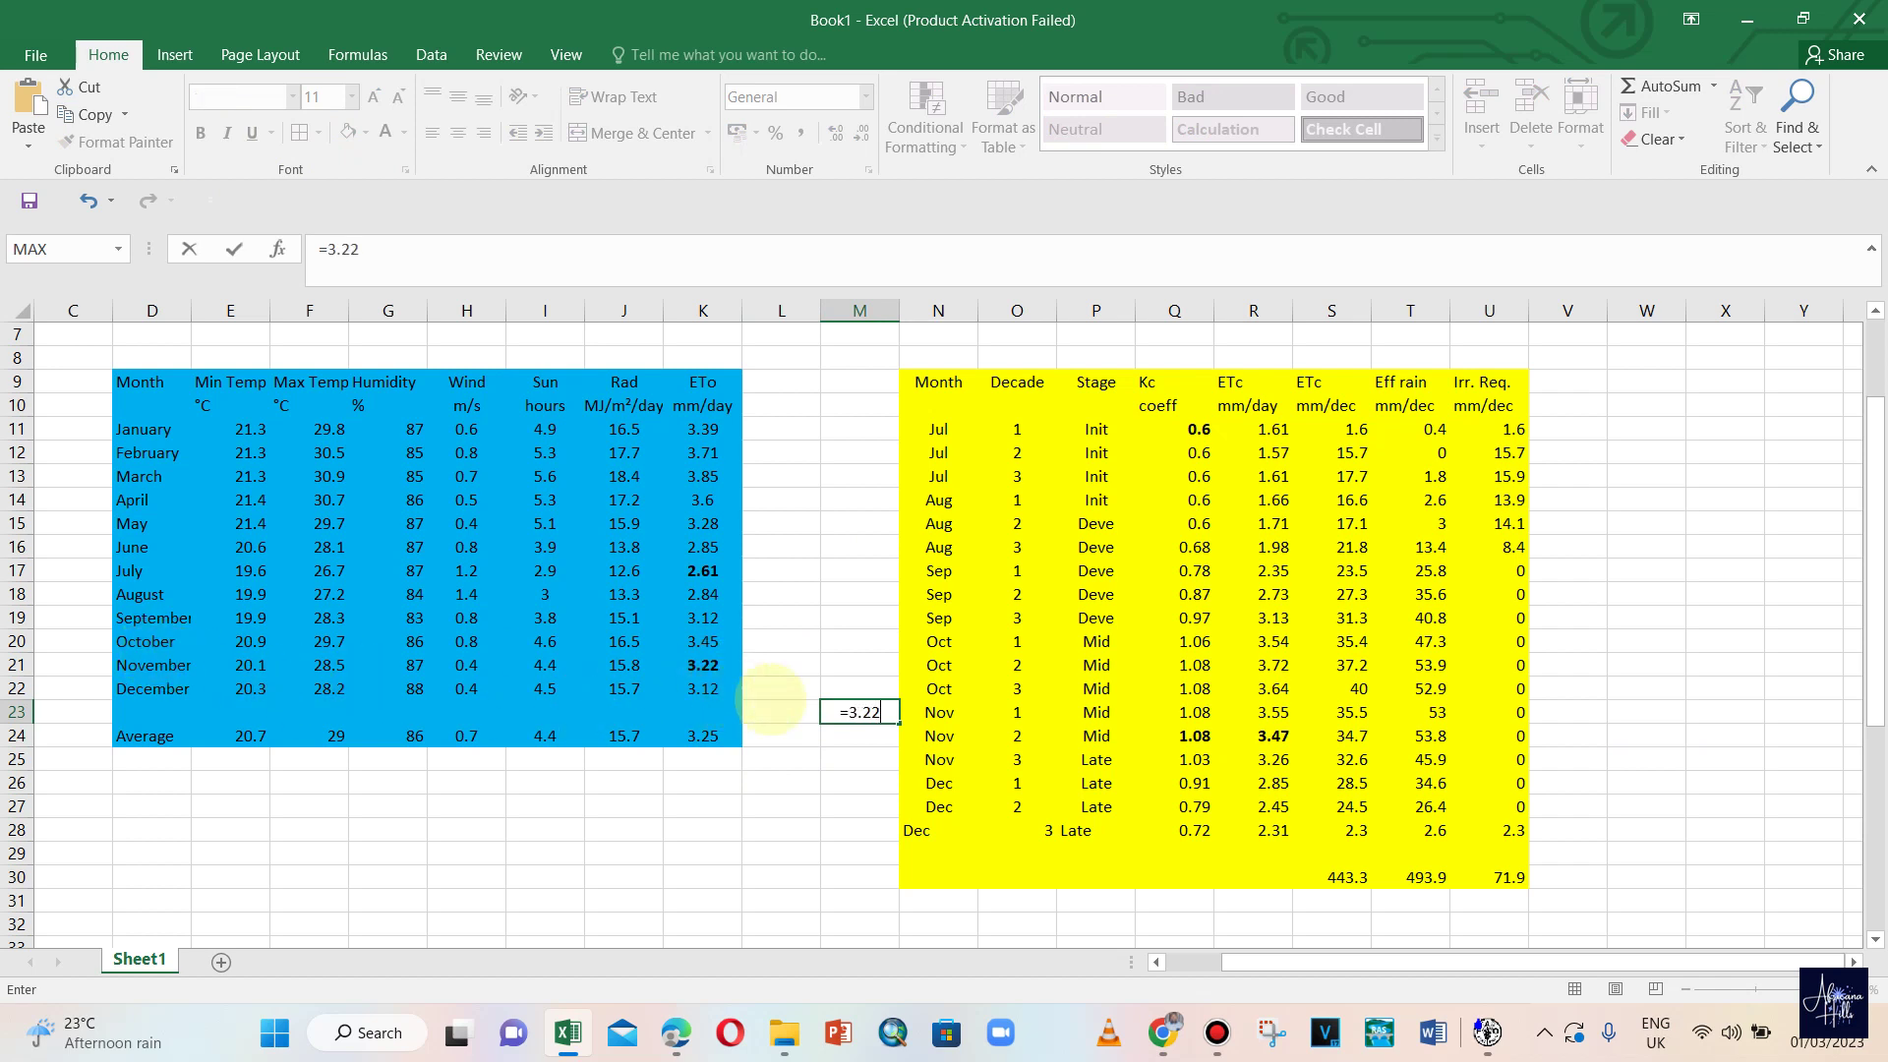
text(*)
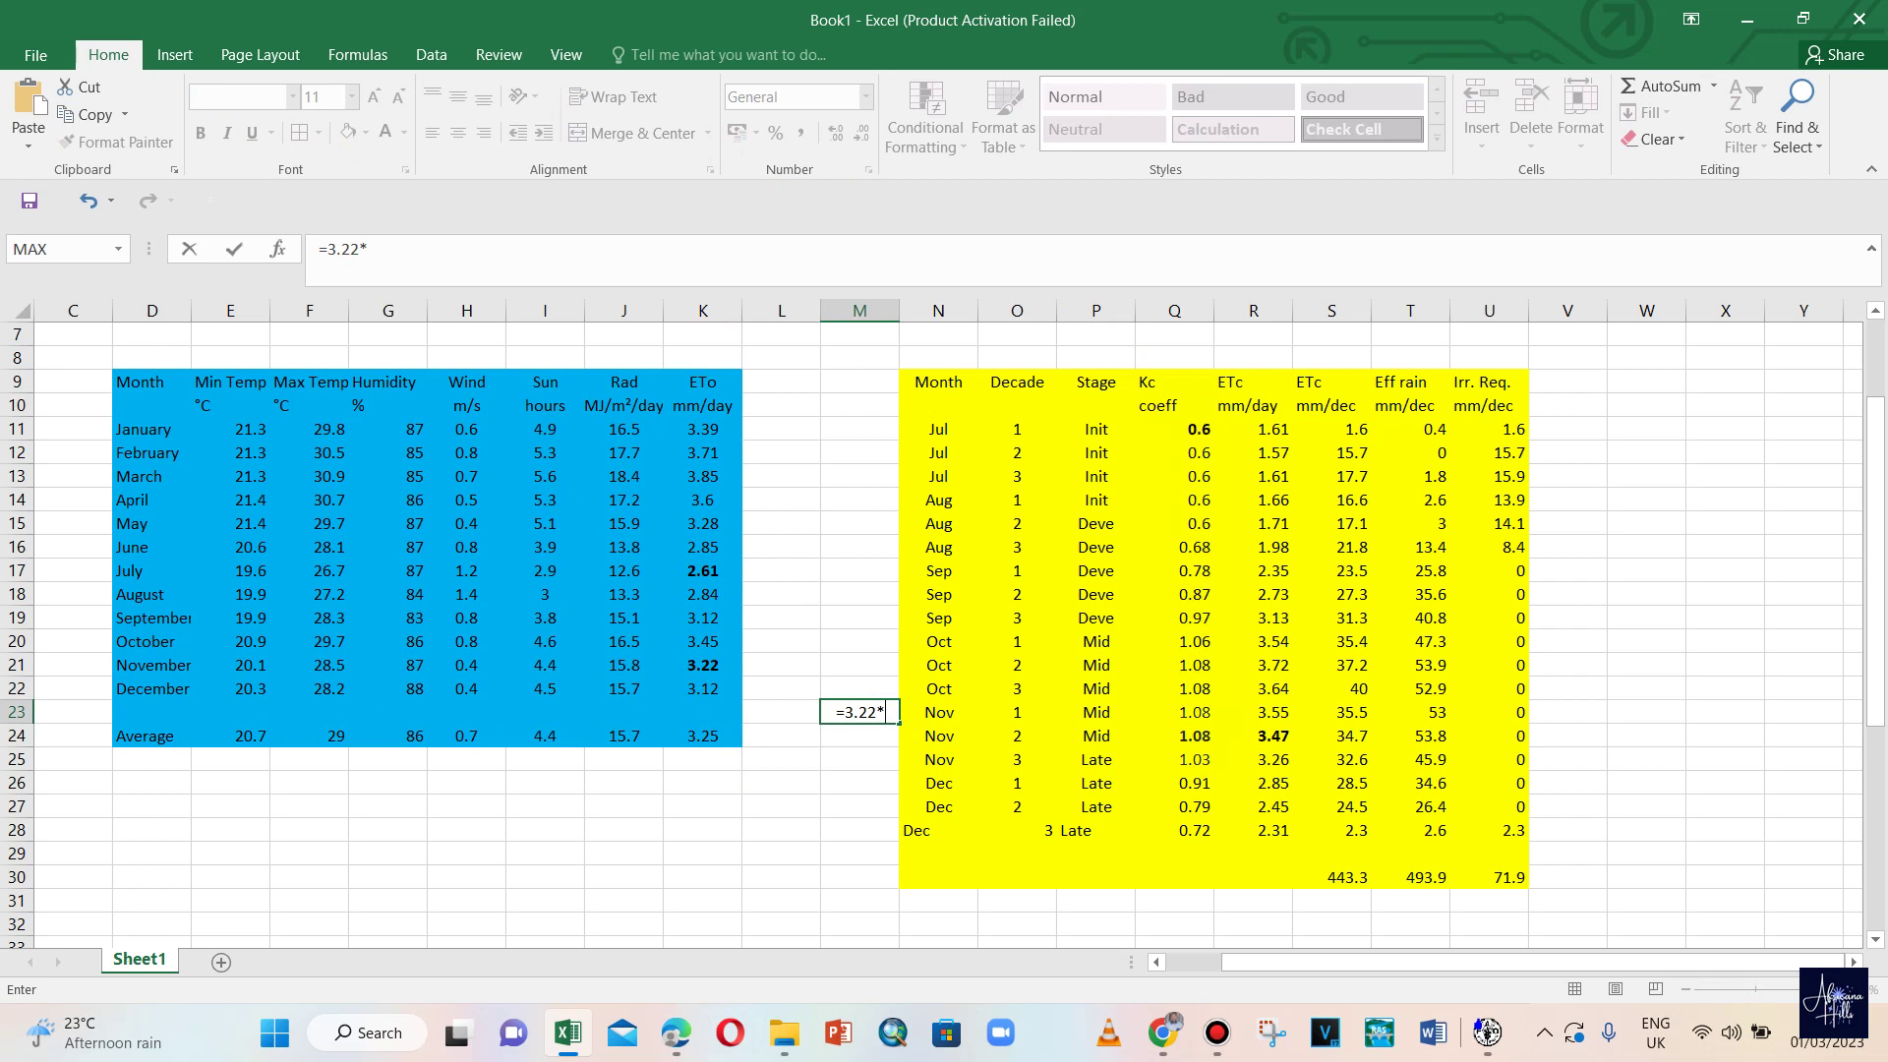
text(1.08)
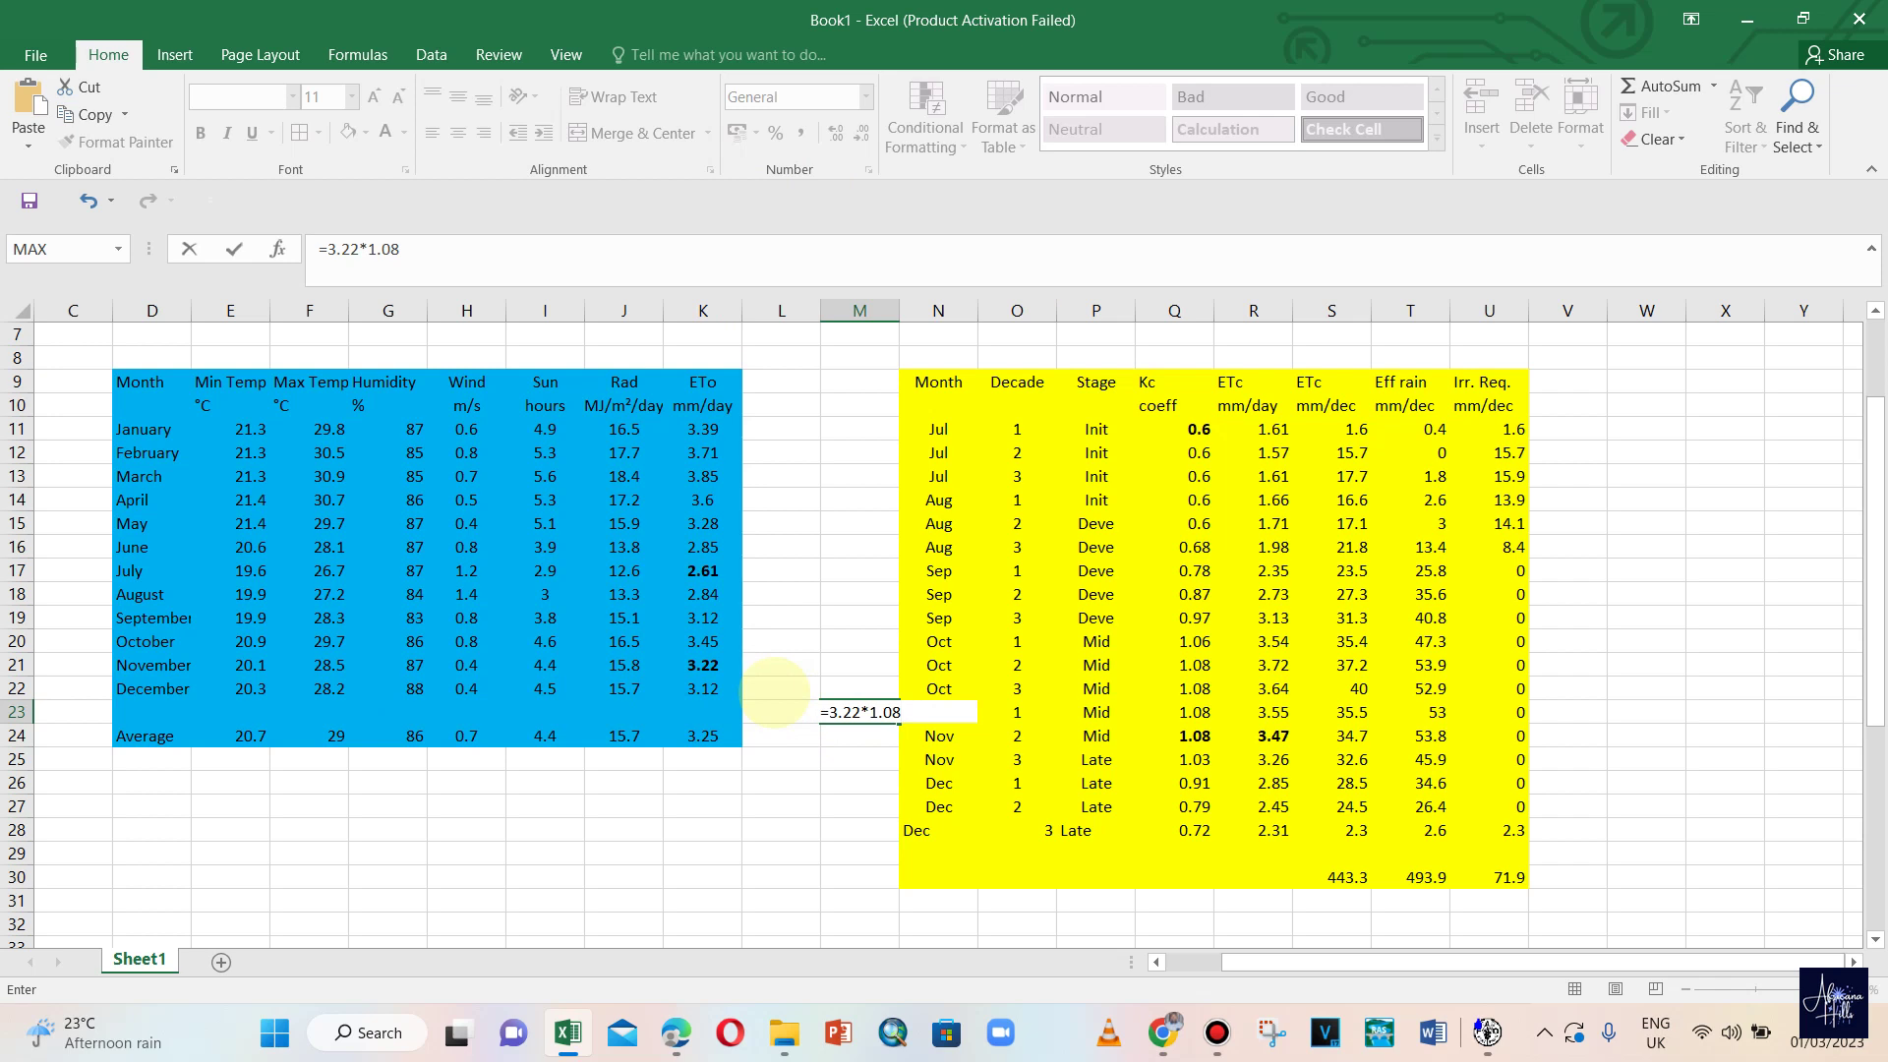
key(Return)
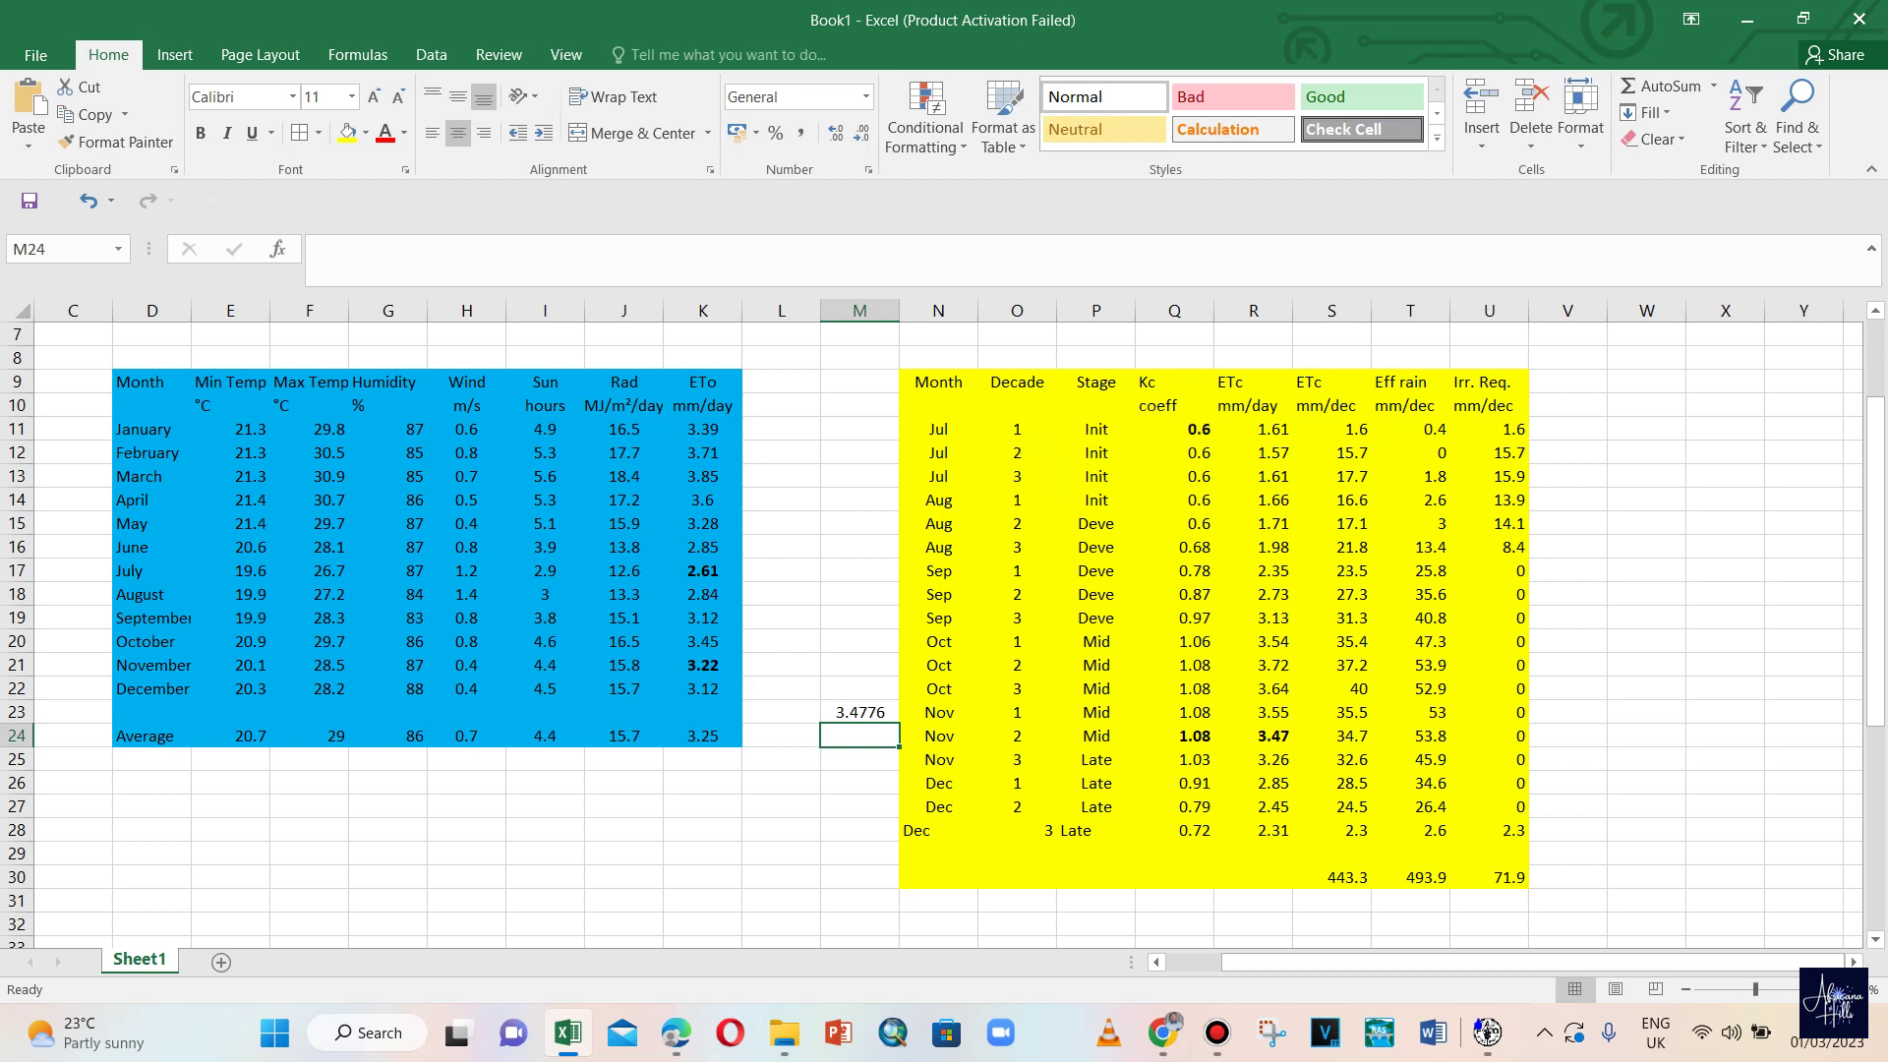
- Compare the daily ETc in R11 with the per-decade ETc in S11 for the first July decade
click(1332, 405)
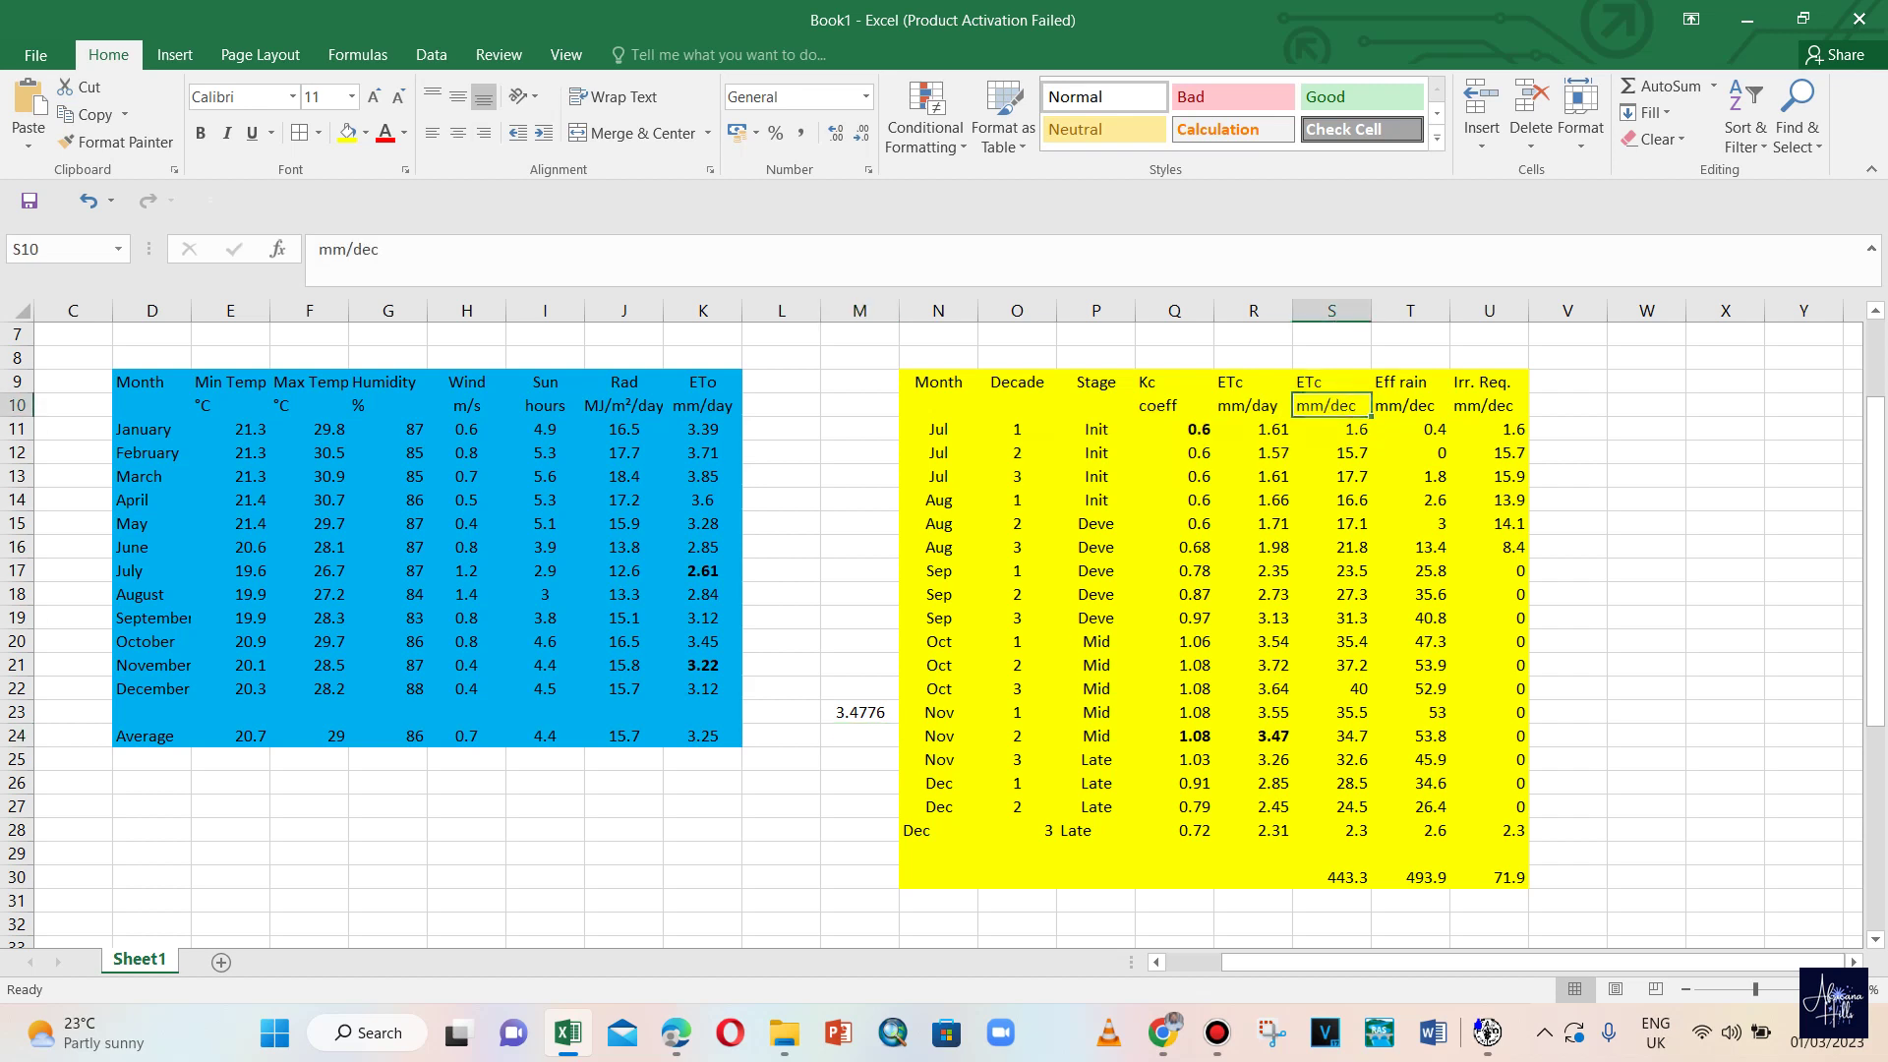
click(1568, 665)
click(1646, 713)
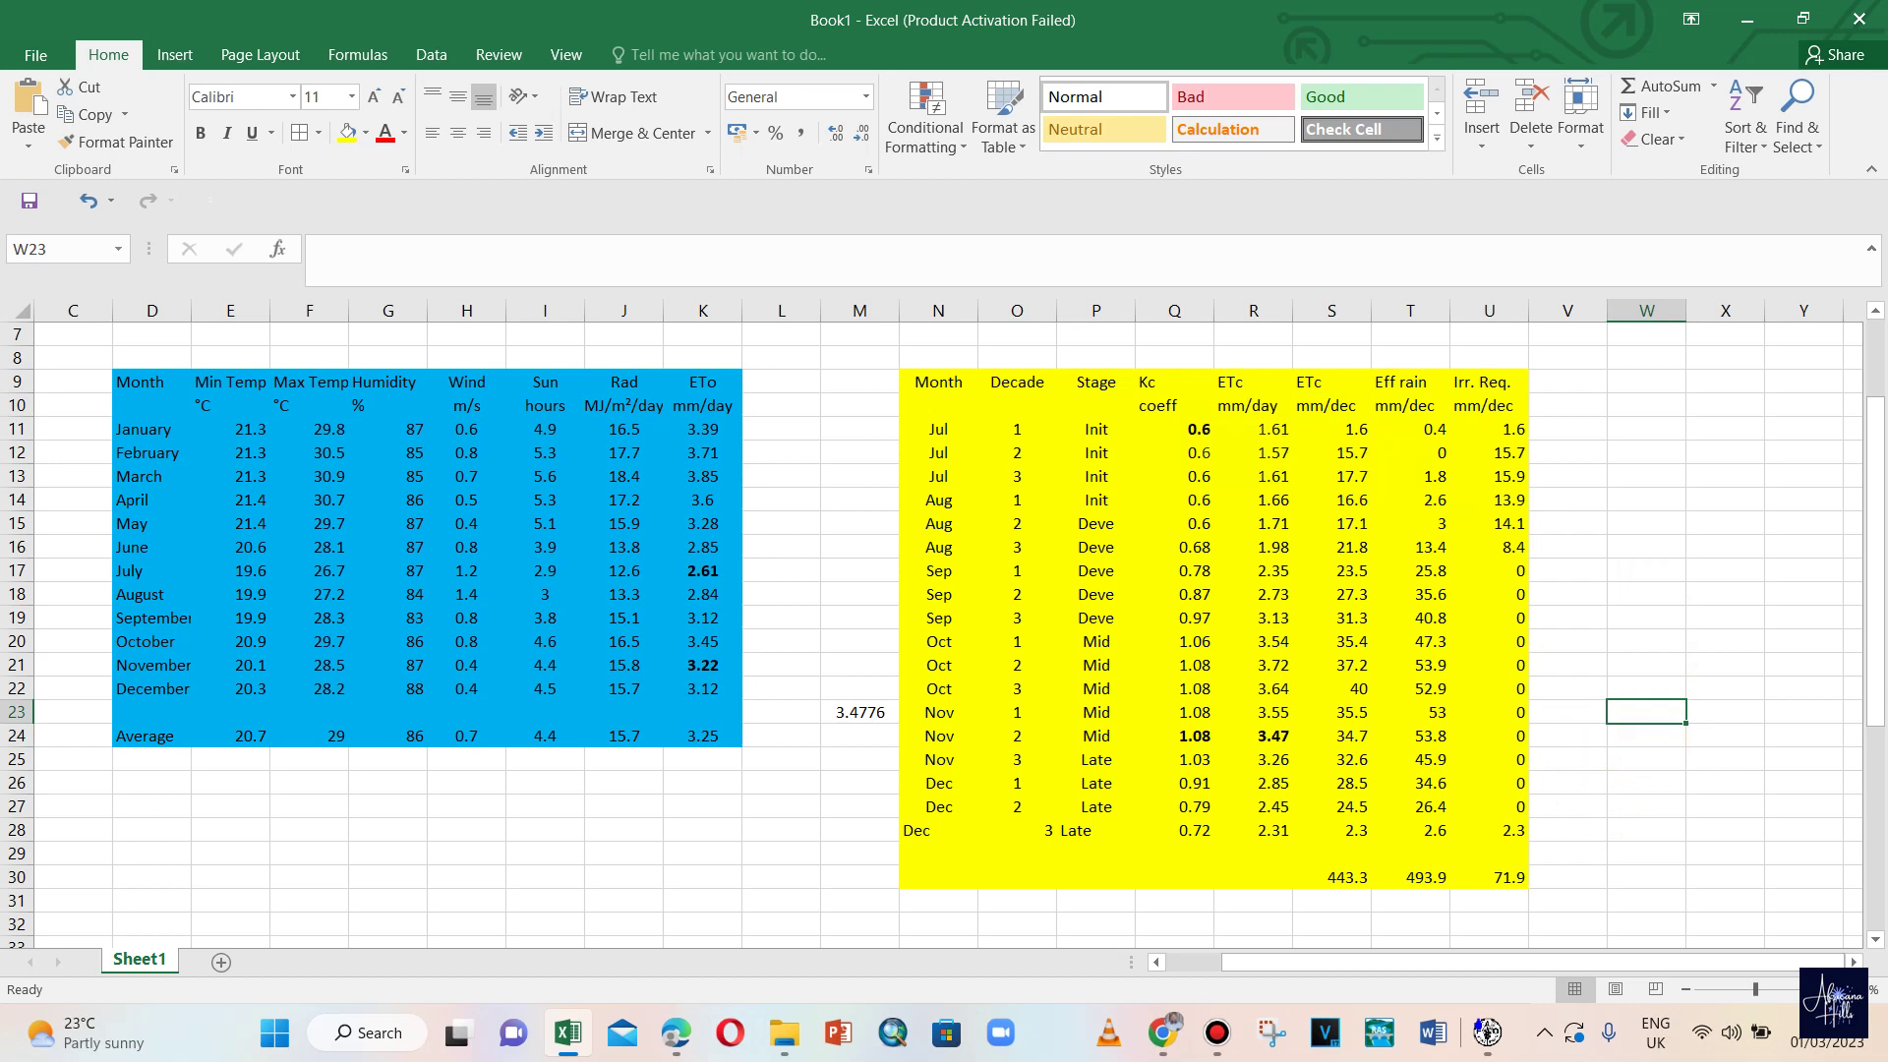
click(1253, 429)
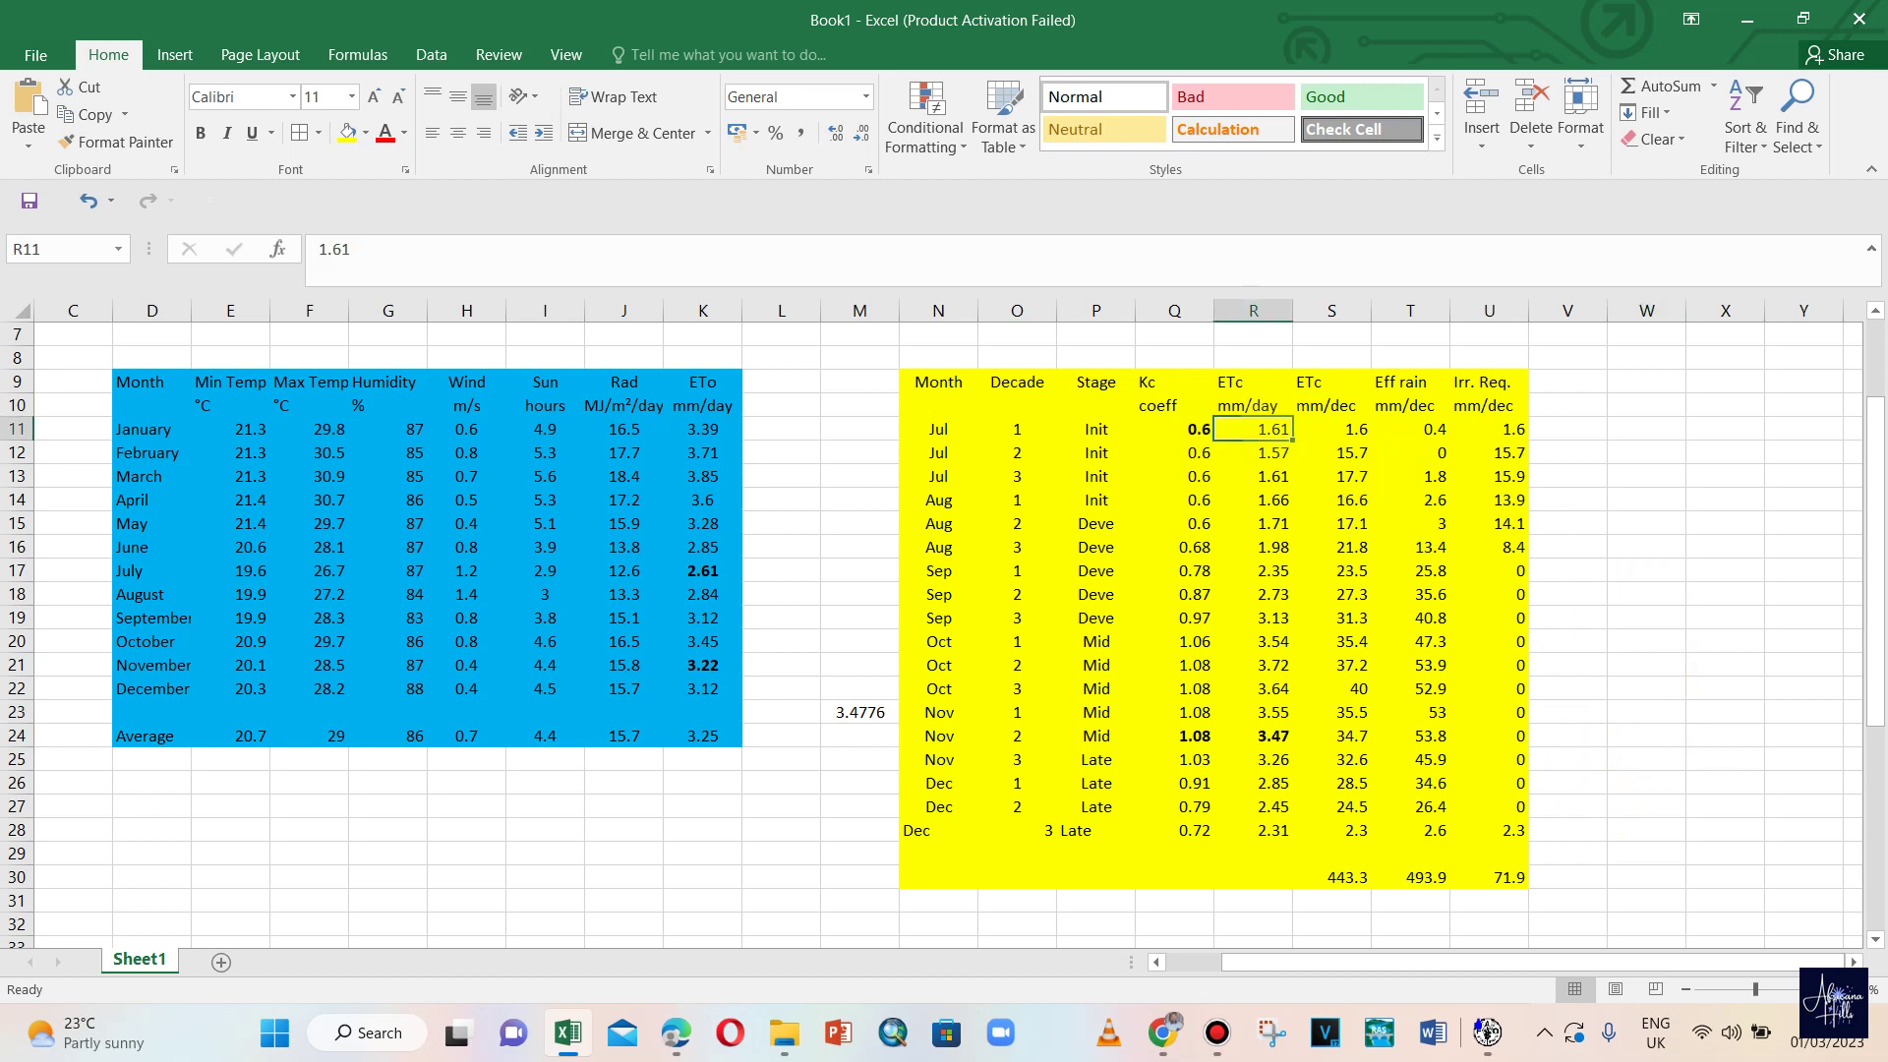
click(1331, 429)
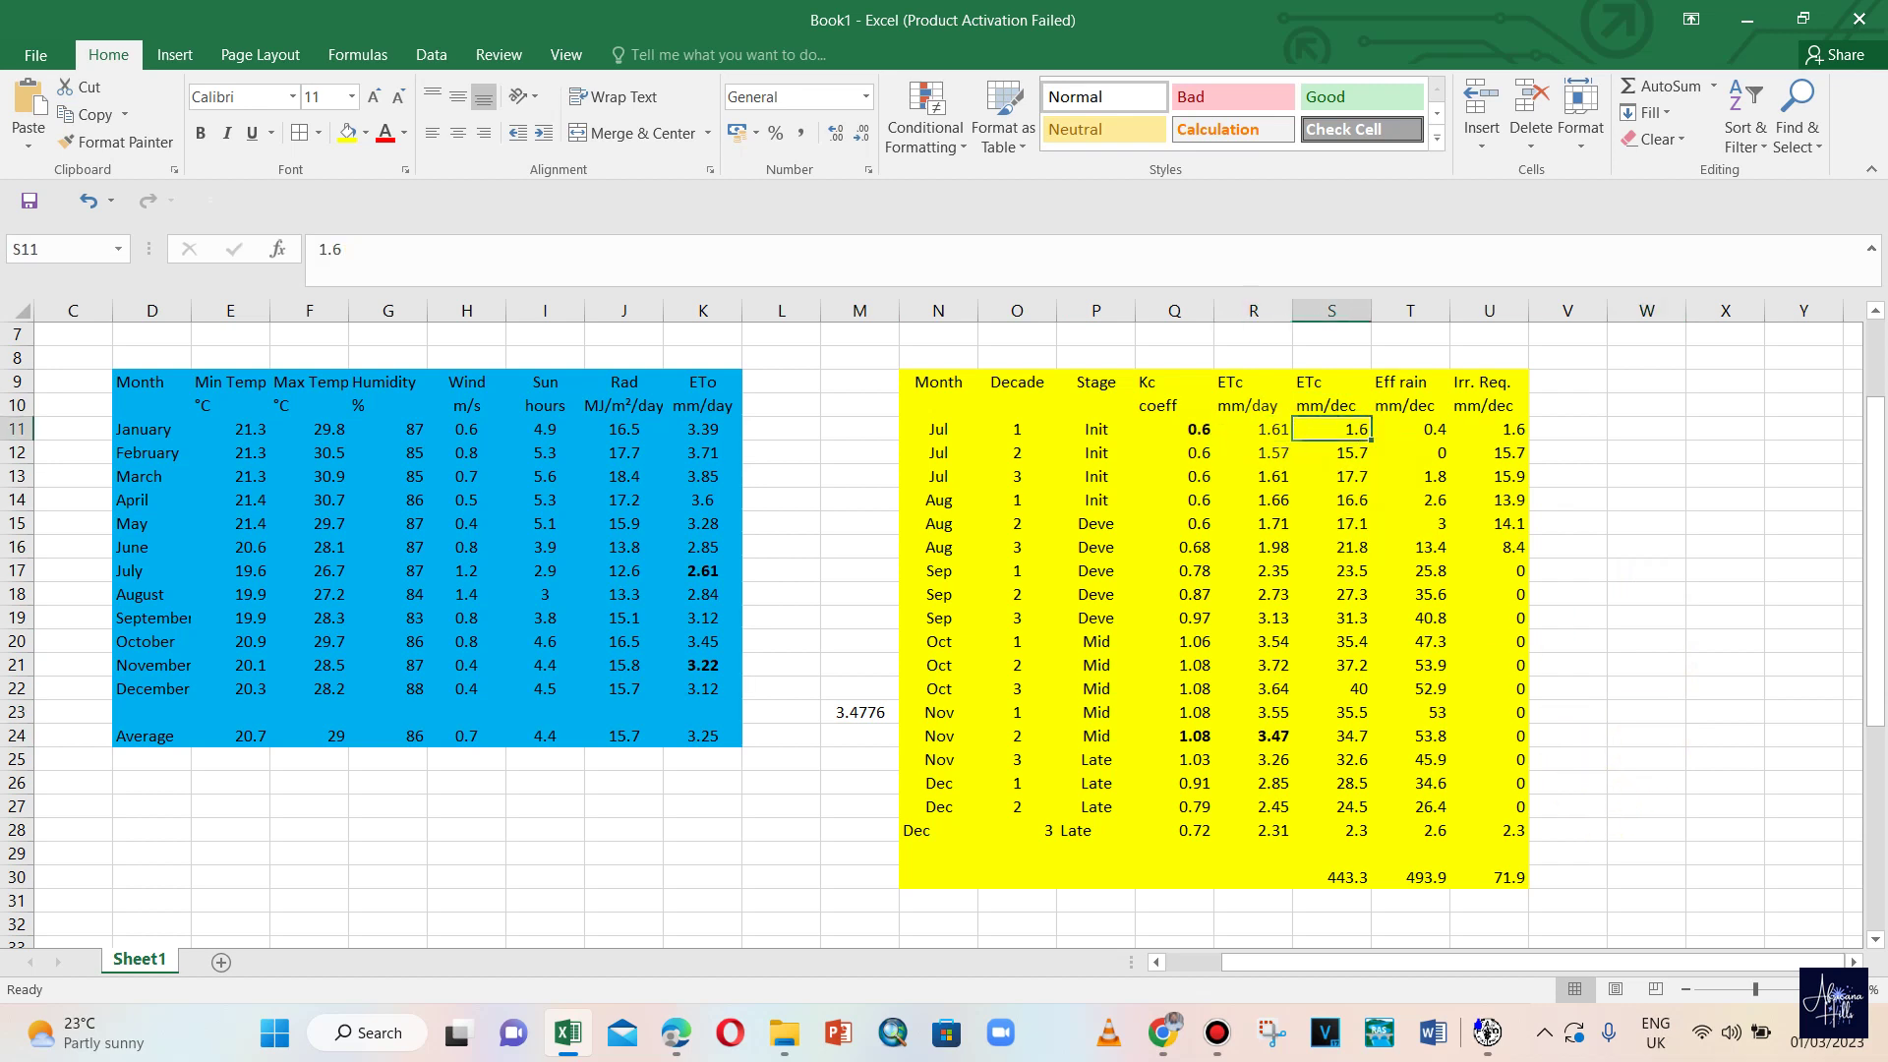
click(1253, 429)
click(1331, 429)
- Examine the daily and per-decade ETc of the other July and August decades, ending with row 16 selected for August's third decade
click(1253, 452)
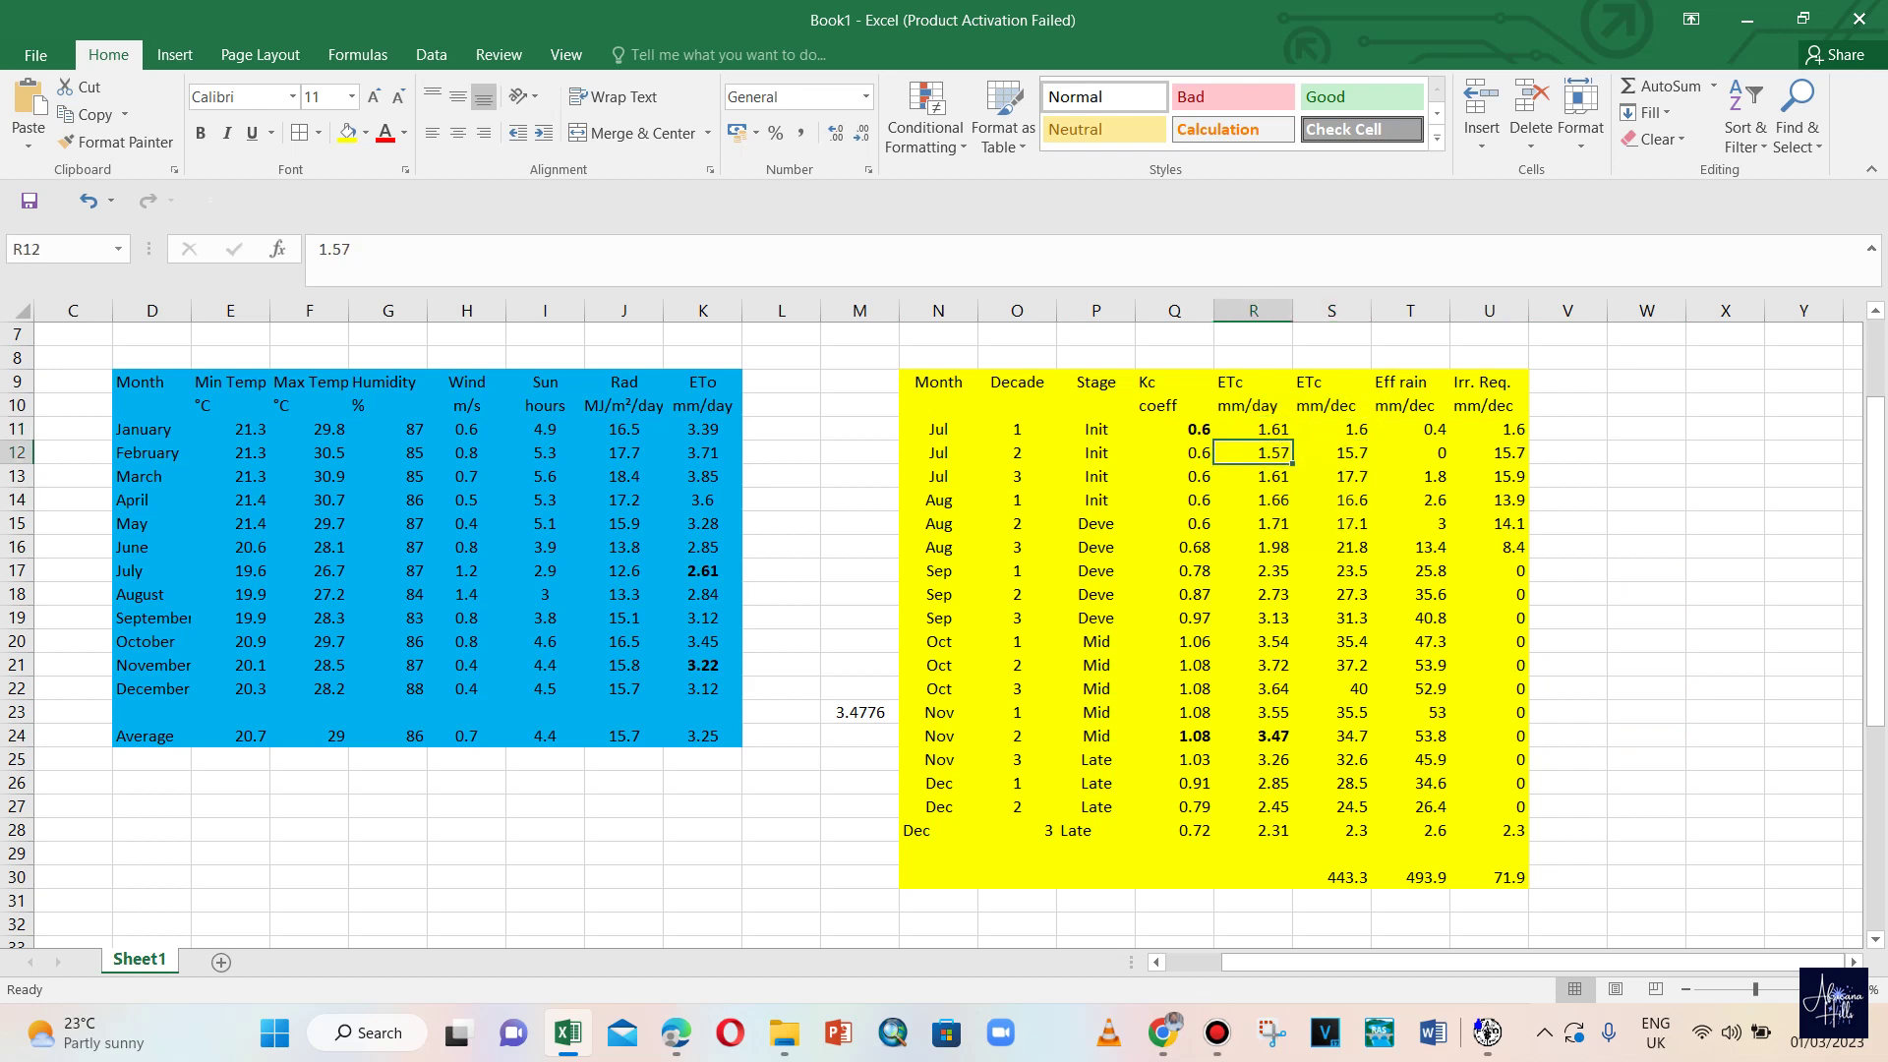
click(1410, 452)
click(1332, 452)
click(1253, 476)
click(1411, 476)
click(1253, 523)
click(1331, 499)
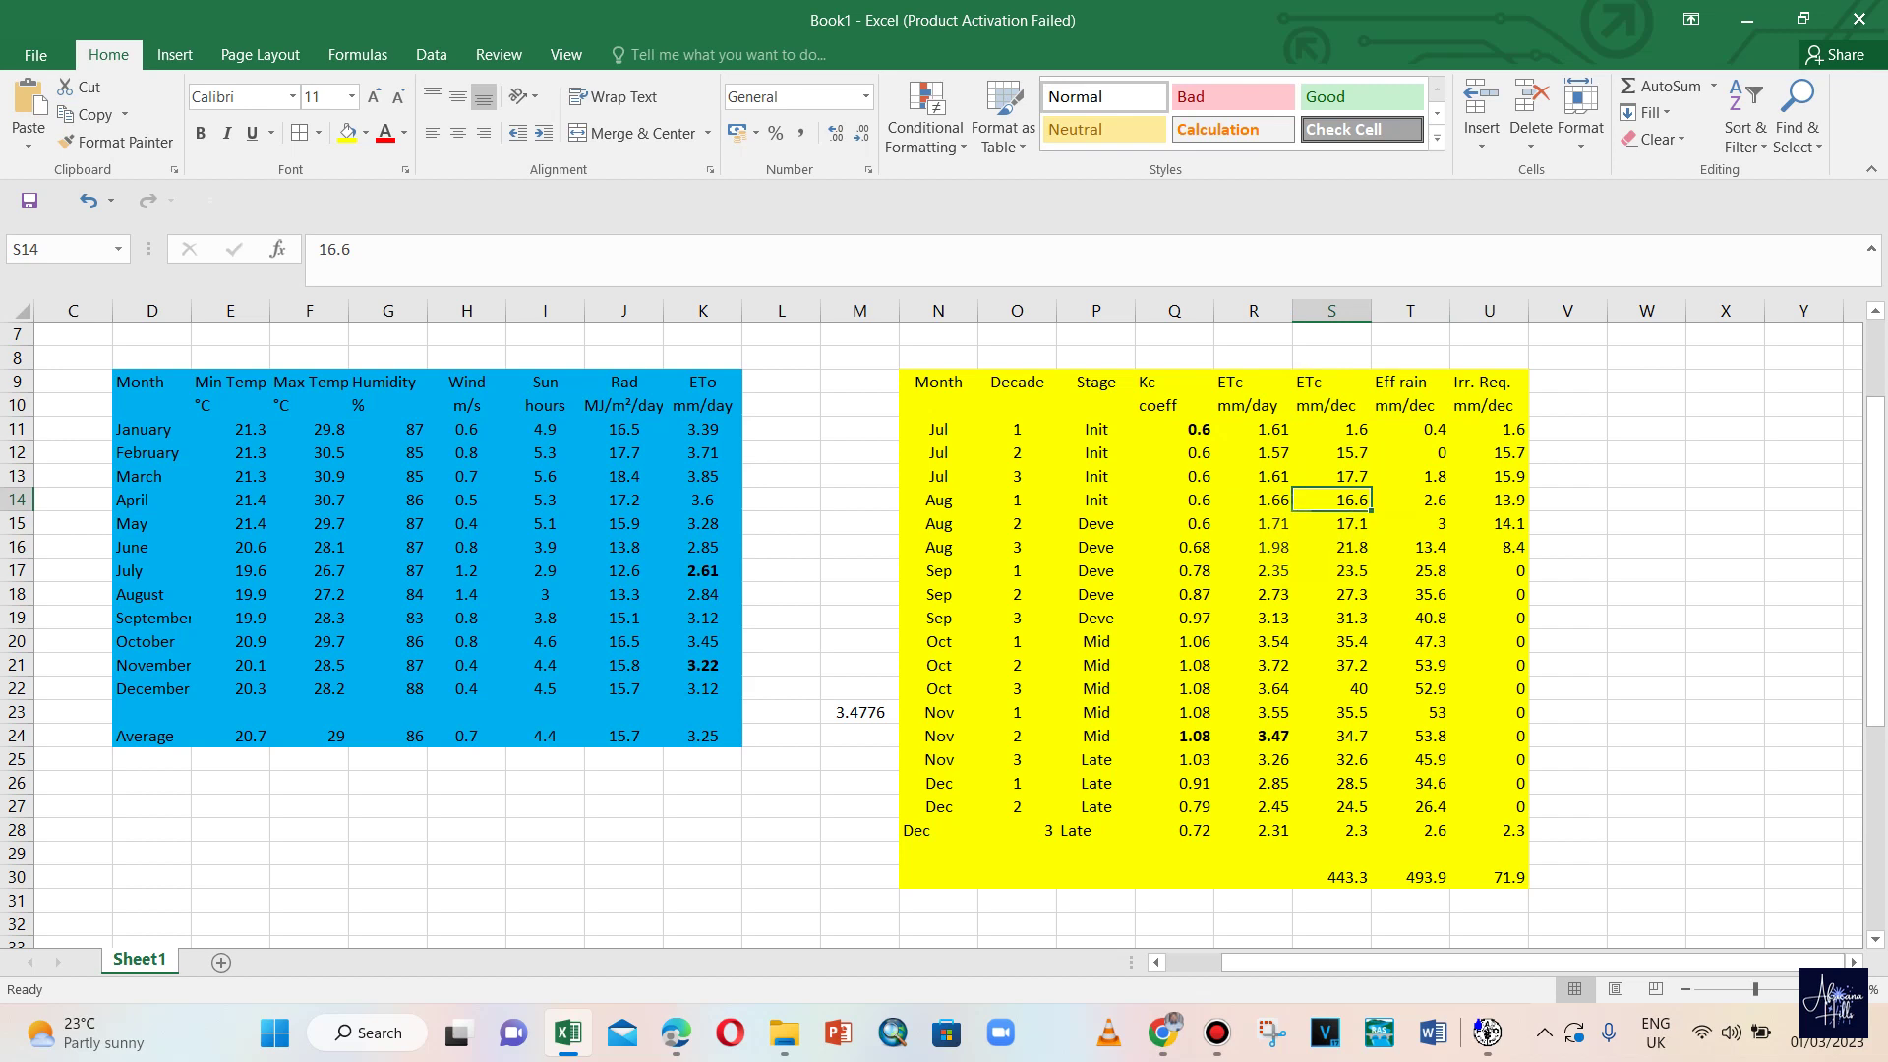
click(1254, 547)
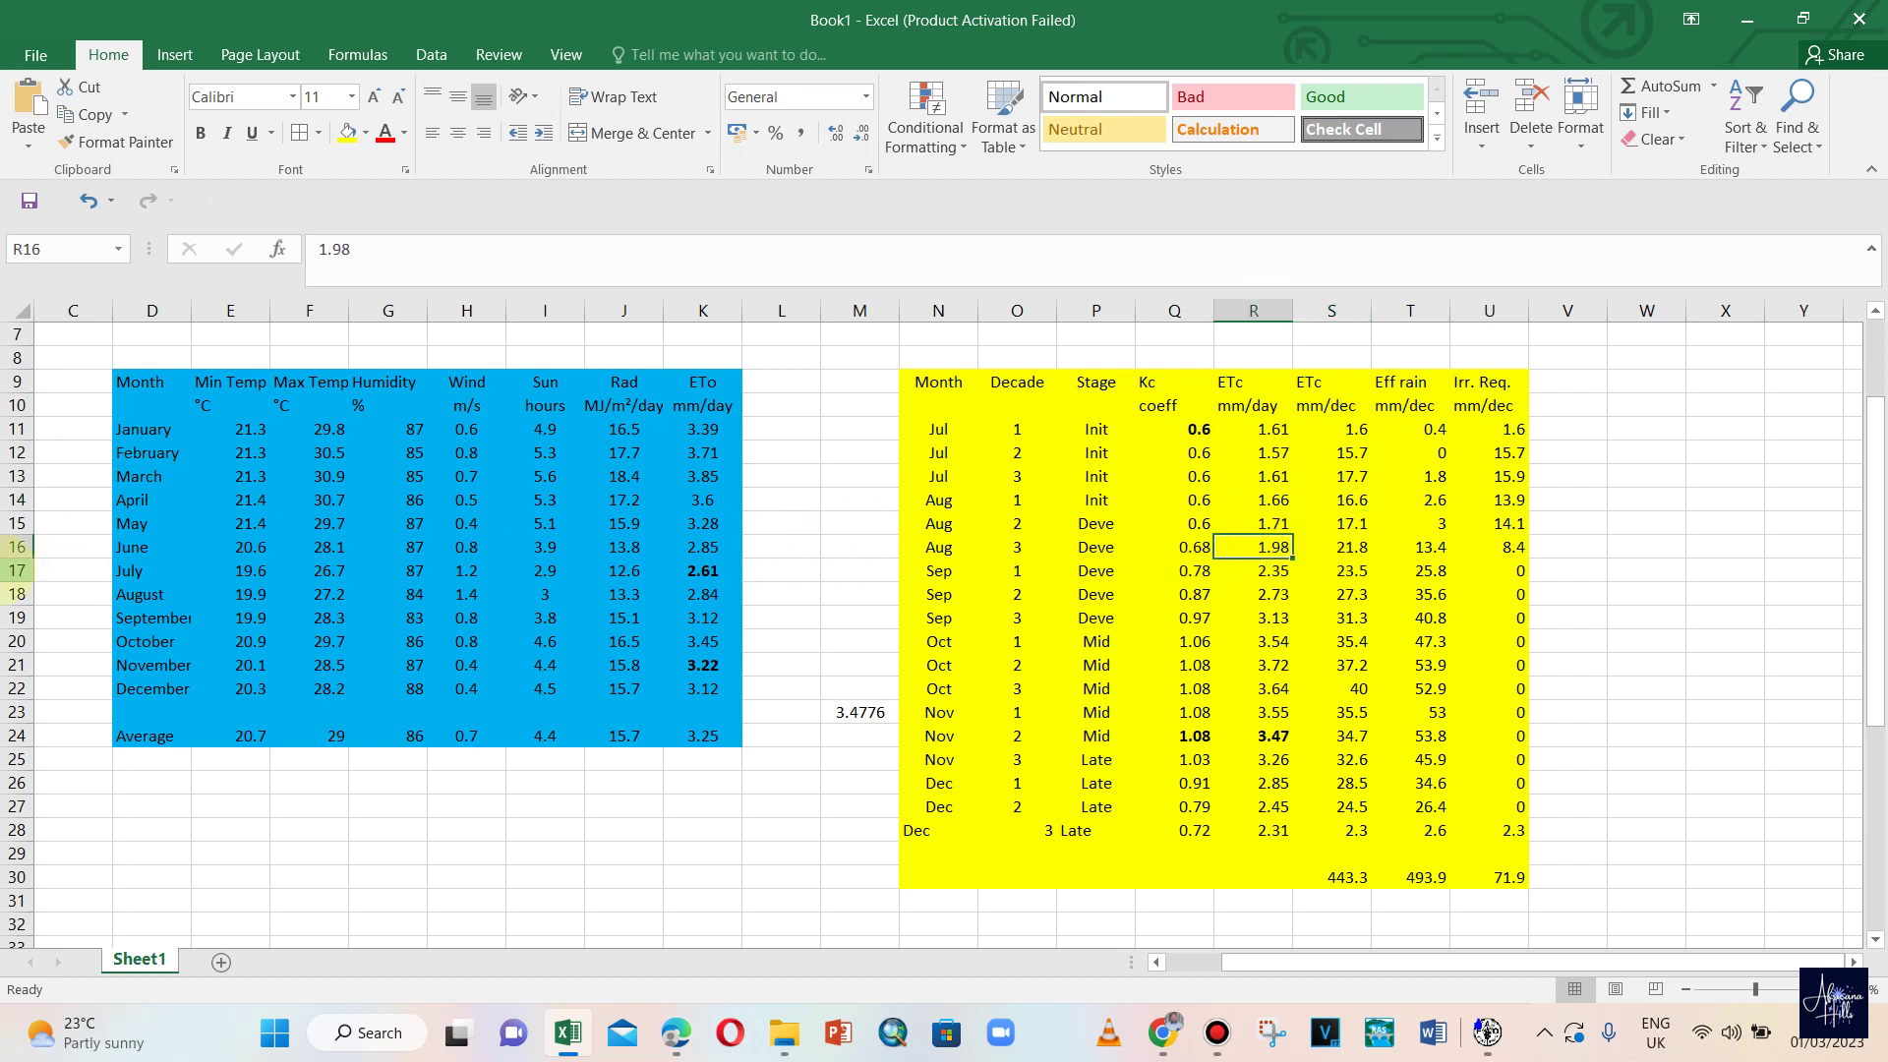
click(18, 546)
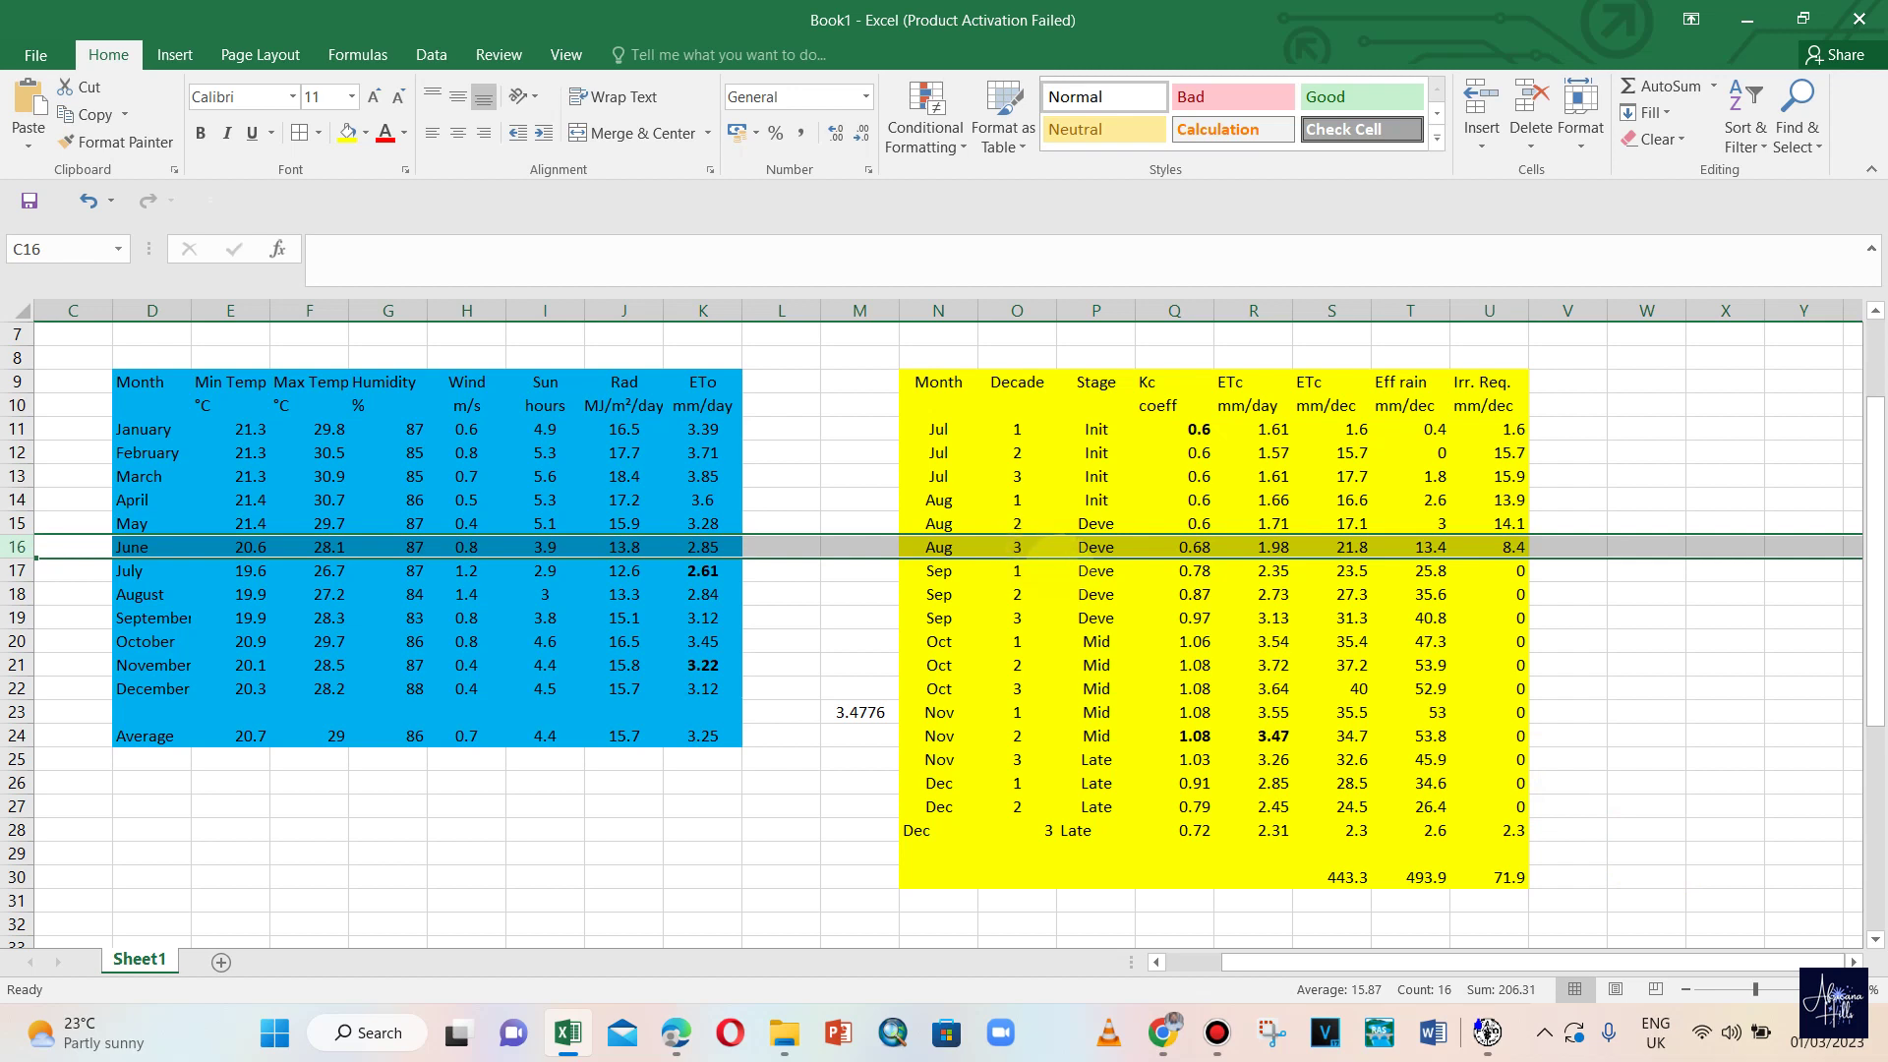
- Bring up August 2023 in the system calendar and examine how its days divide into three decades
click(1824, 1033)
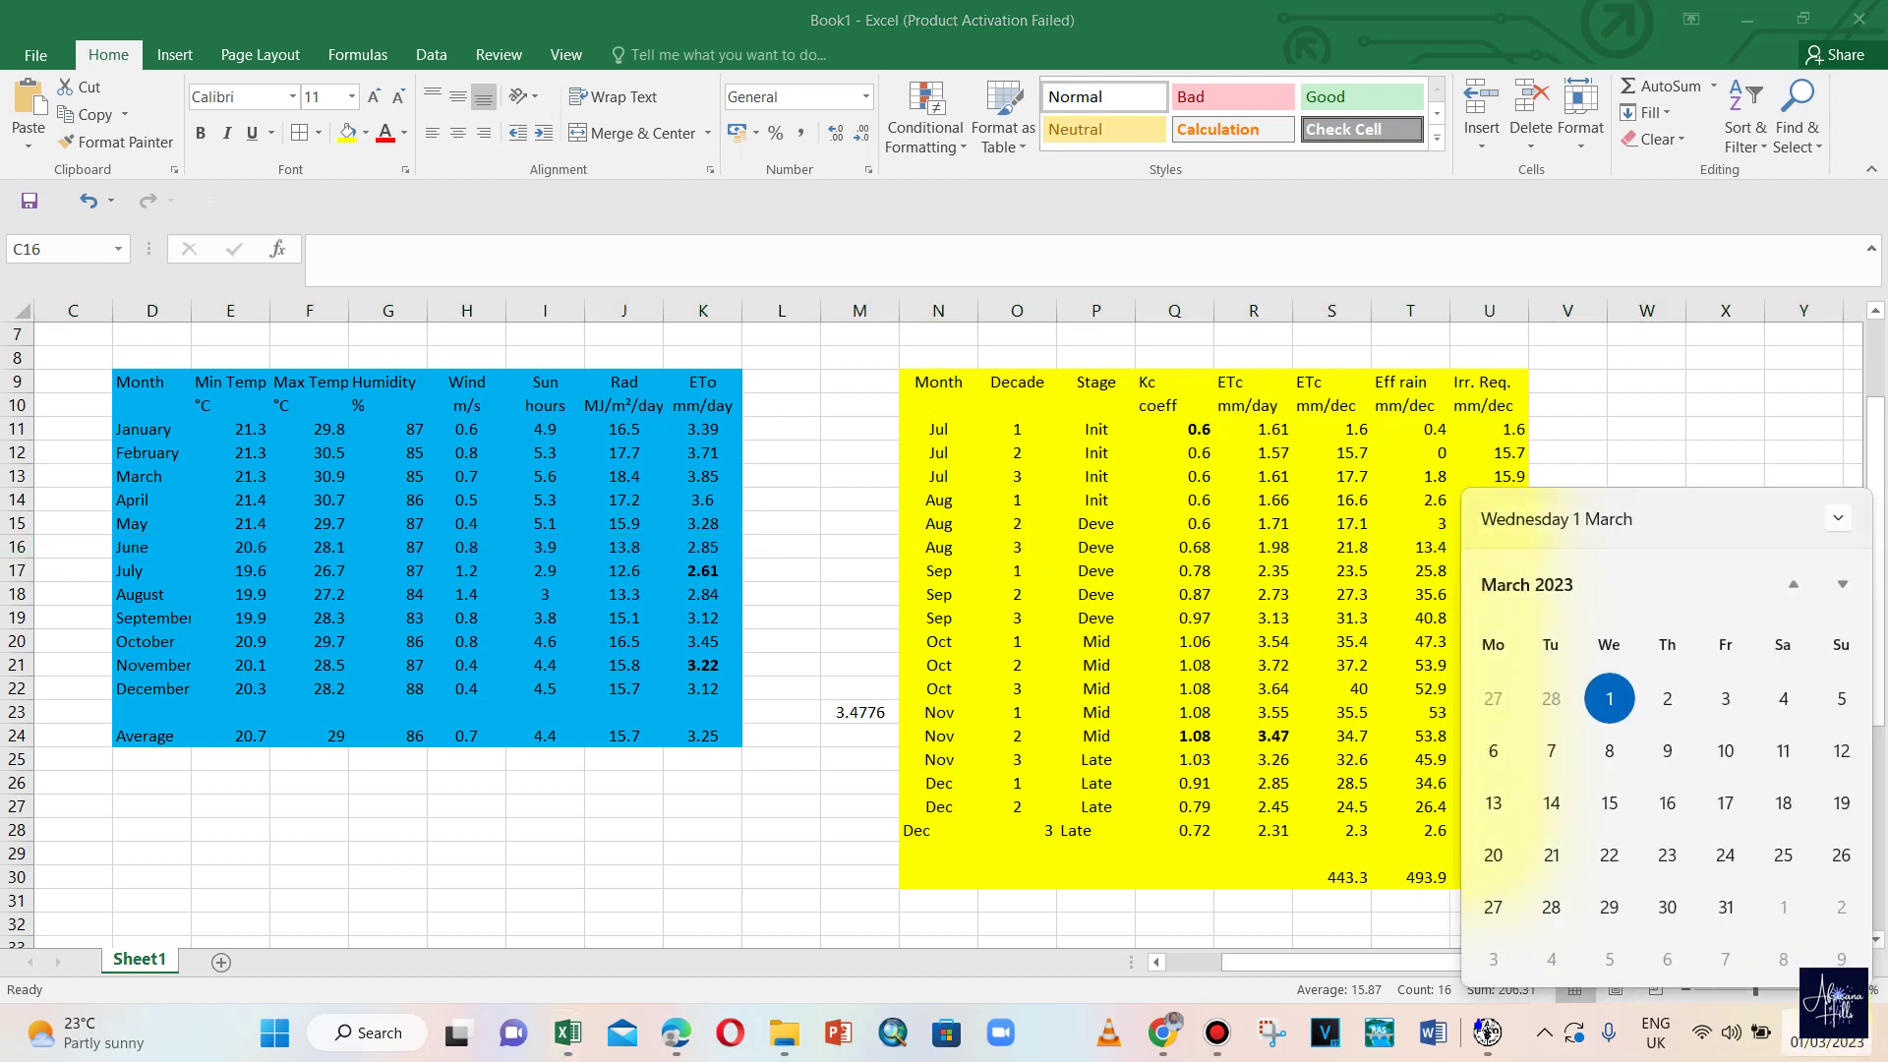
click(1842, 585)
click(1842, 584)
click(1842, 584)
click(1843, 584)
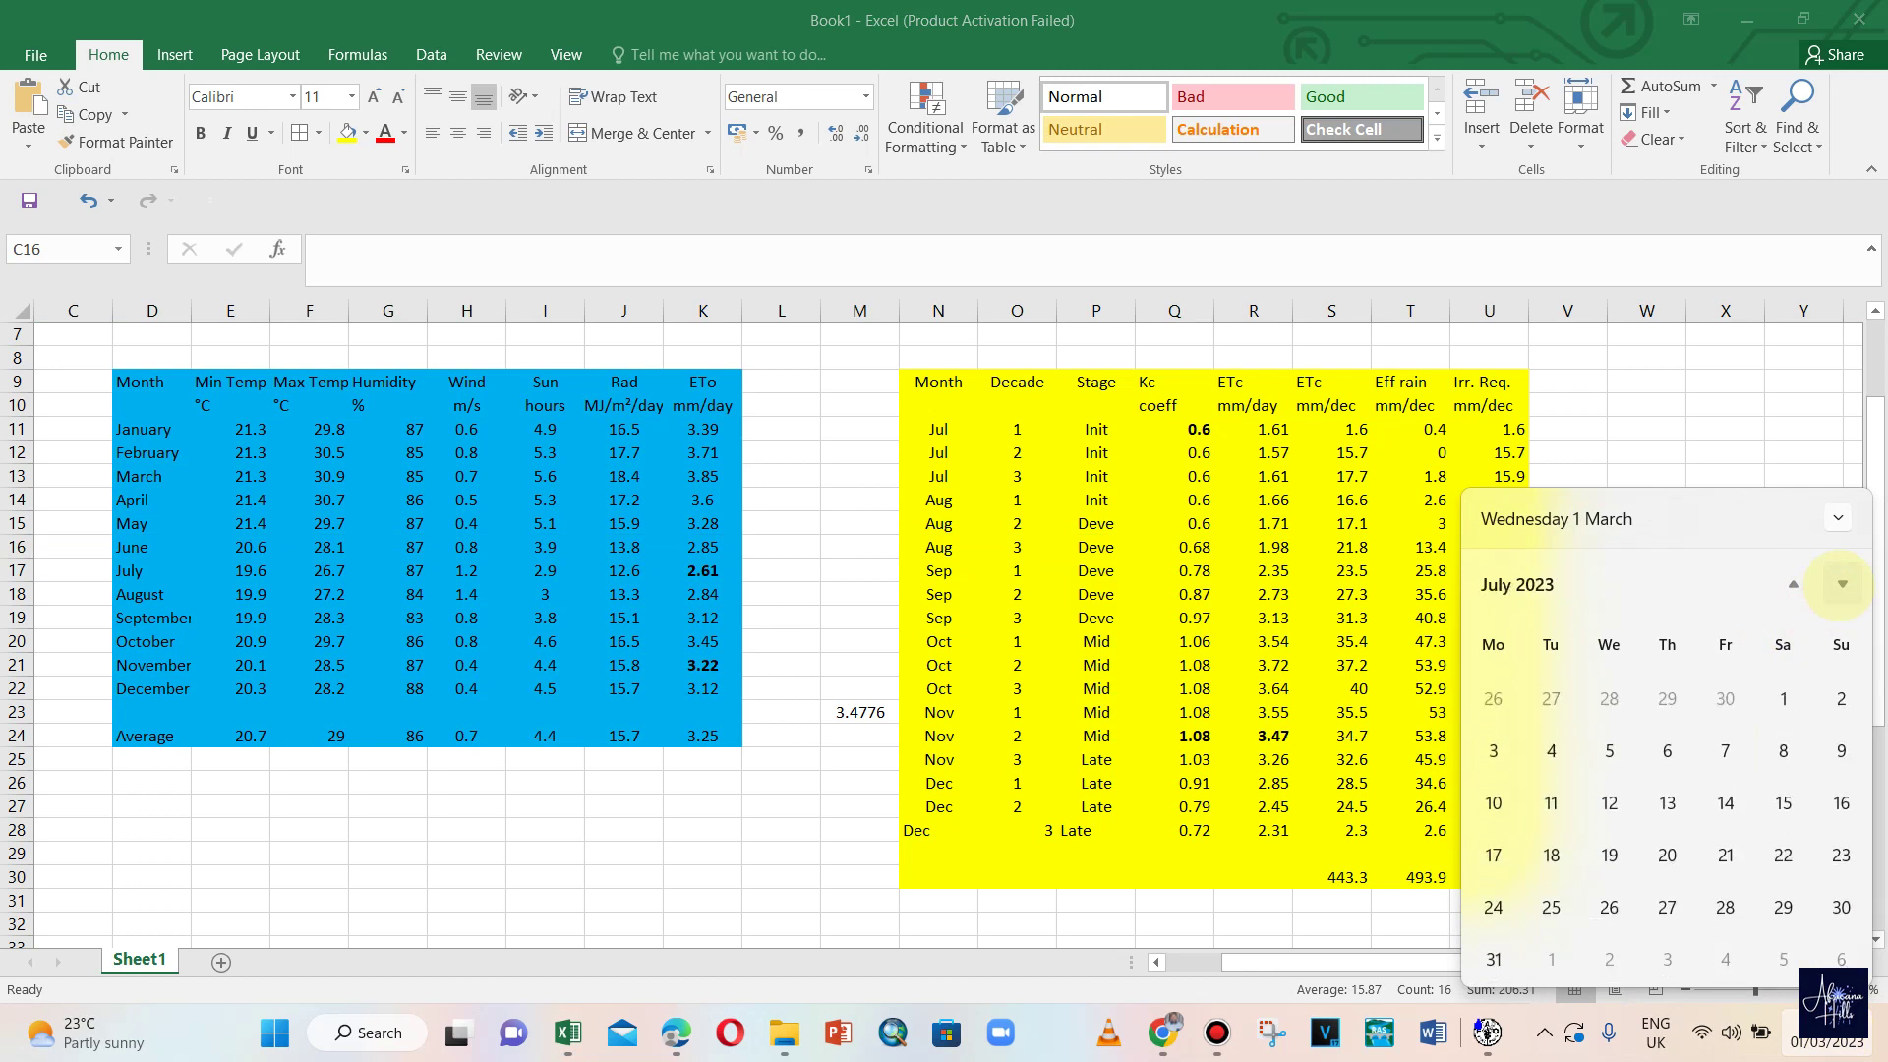
click(1842, 584)
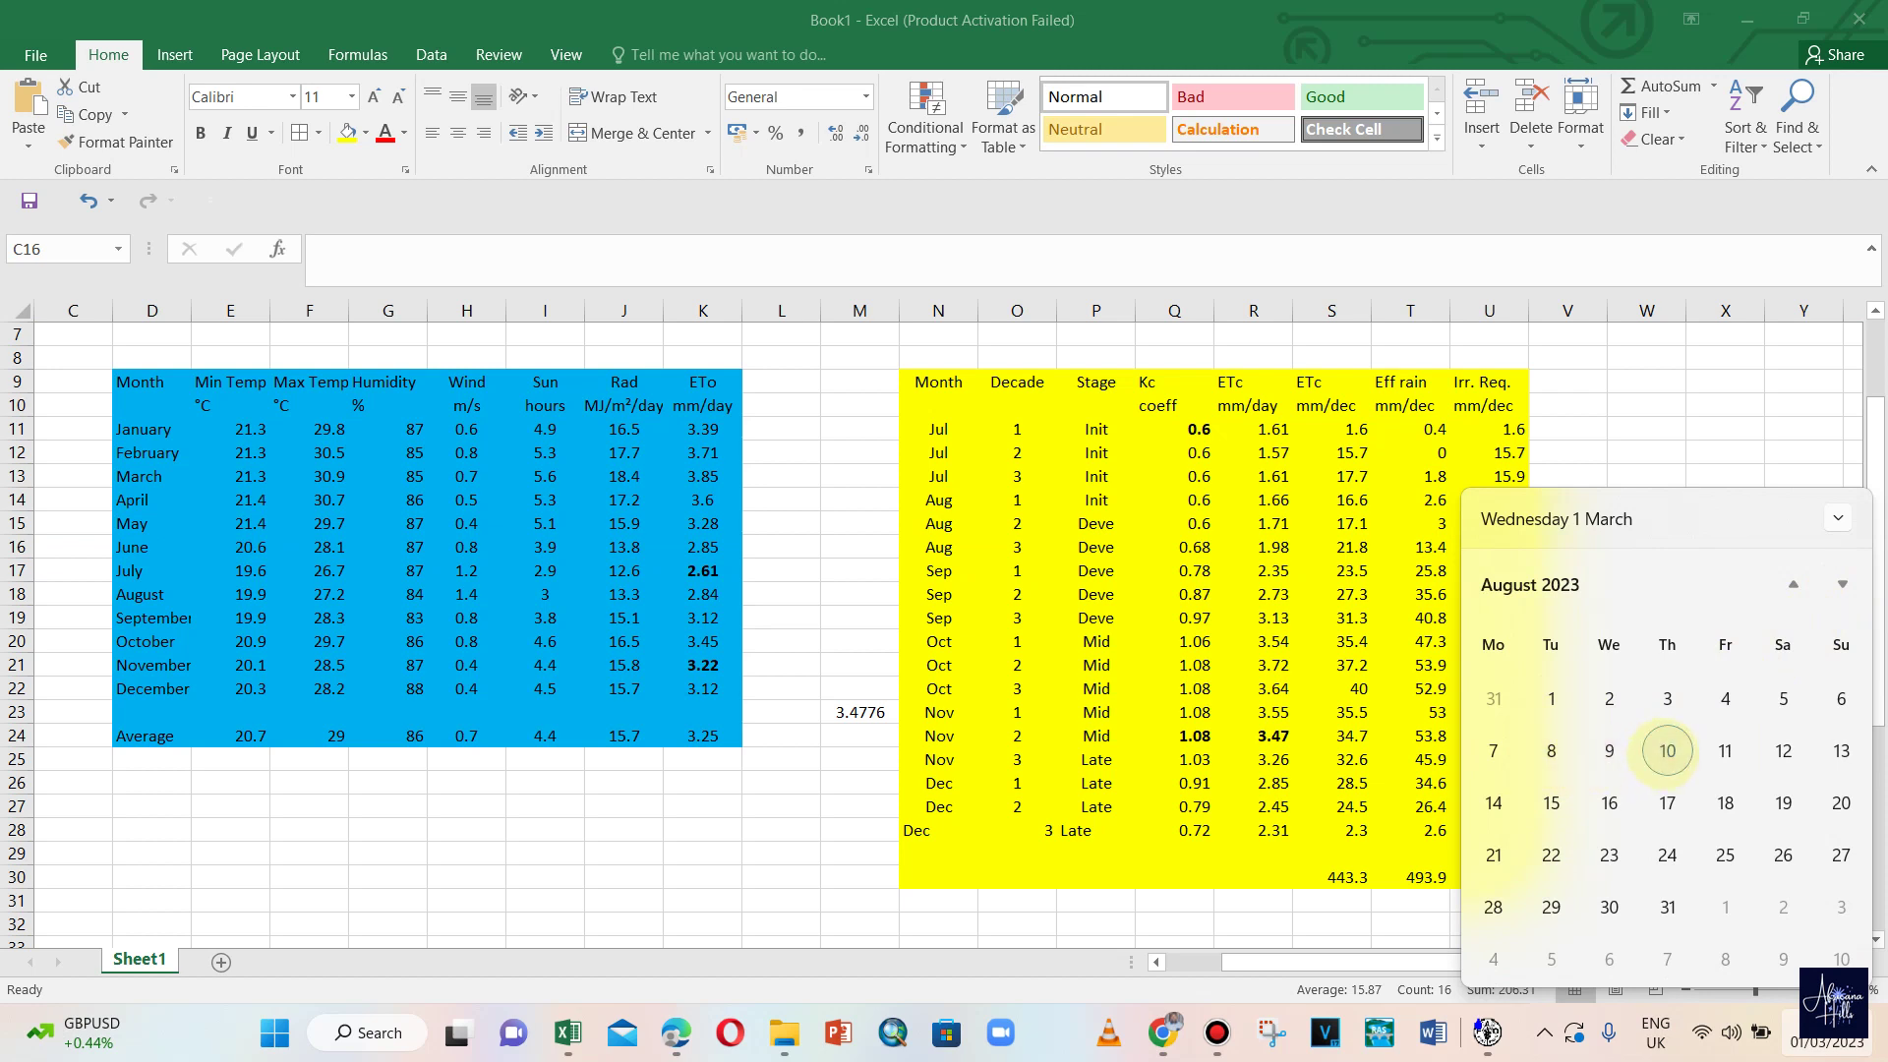
click(1667, 751)
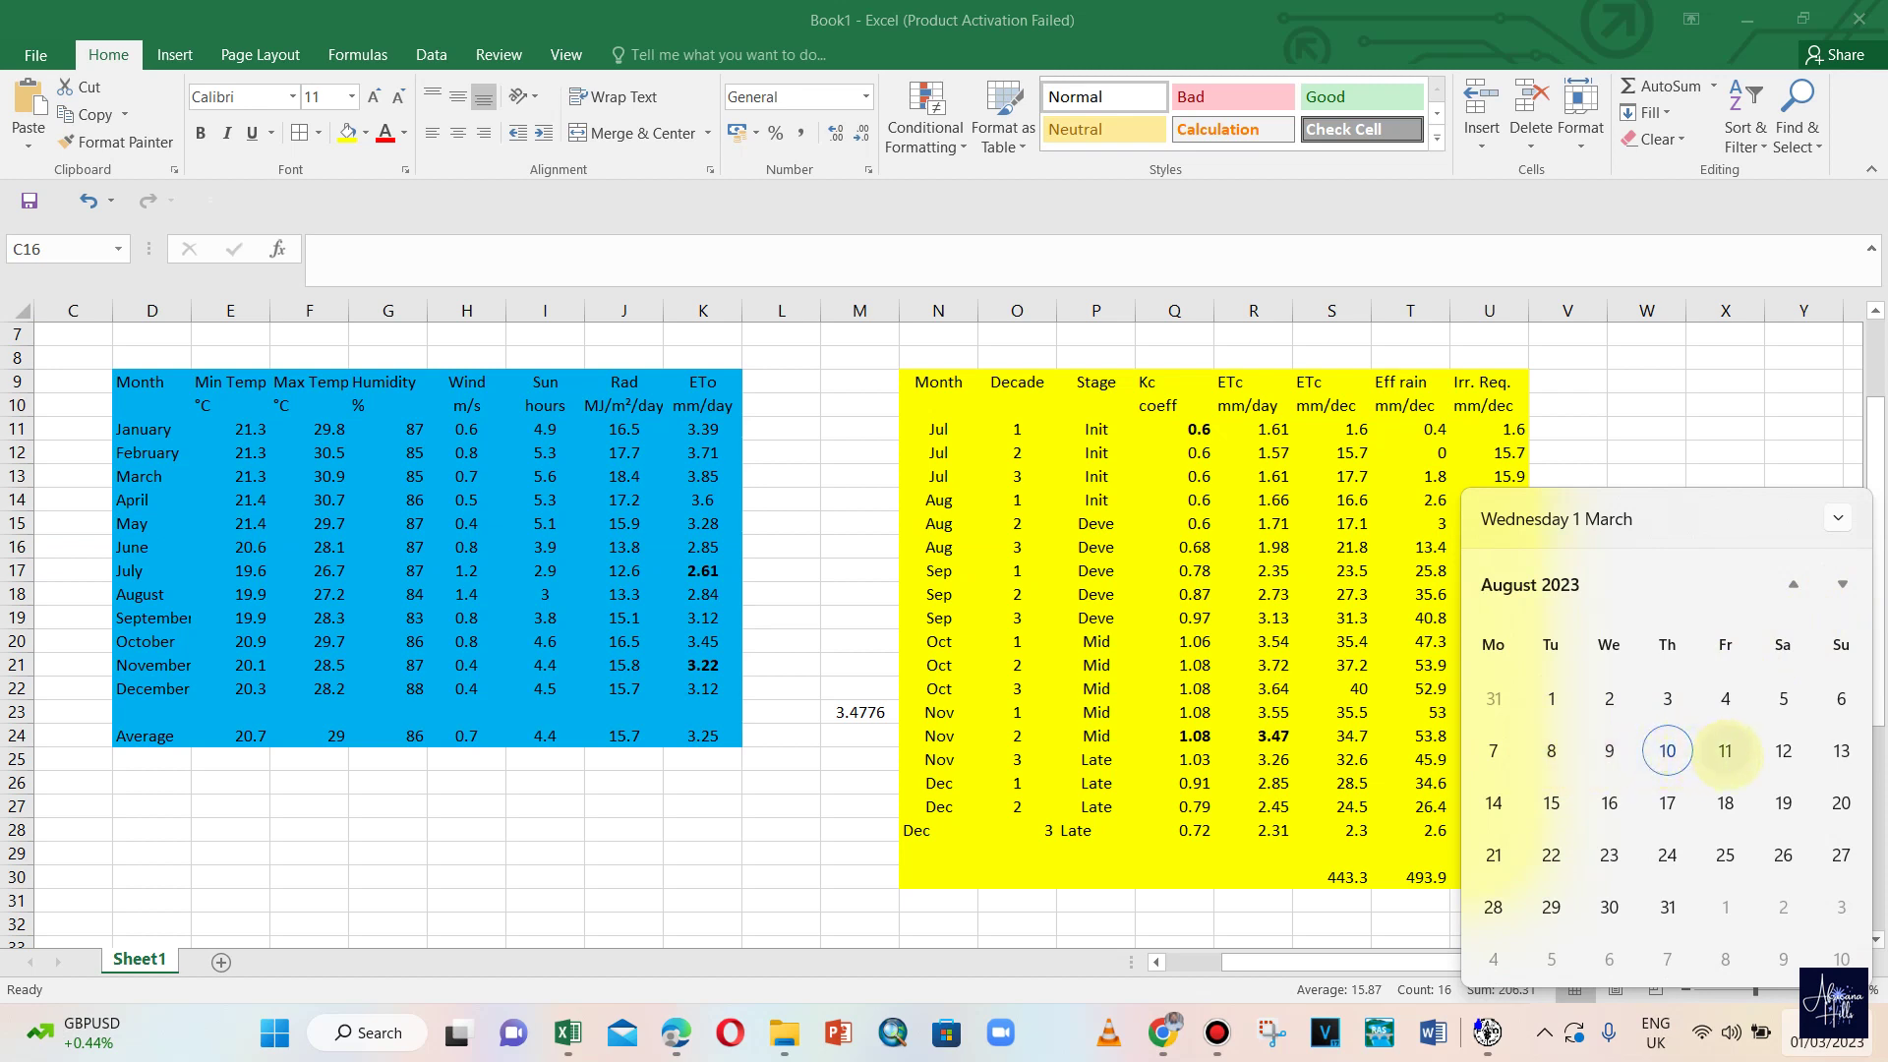
click(1725, 750)
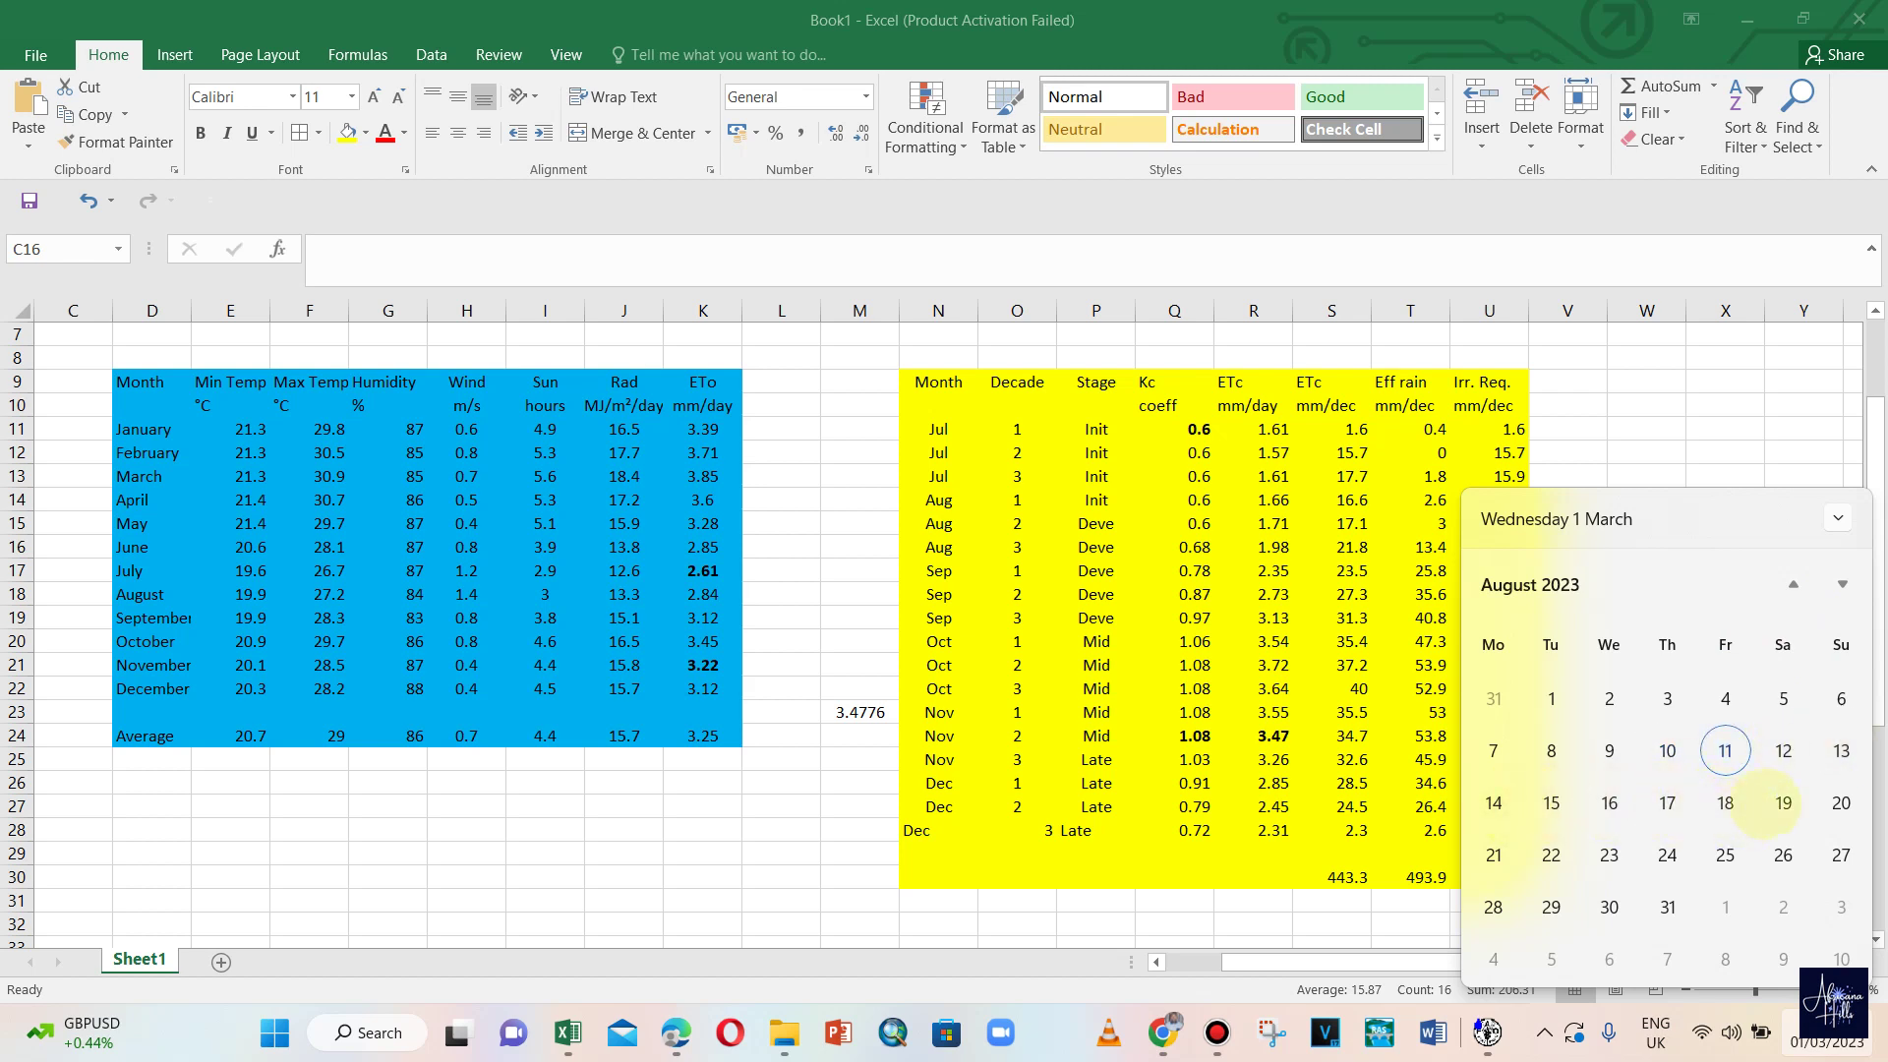
click(1841, 803)
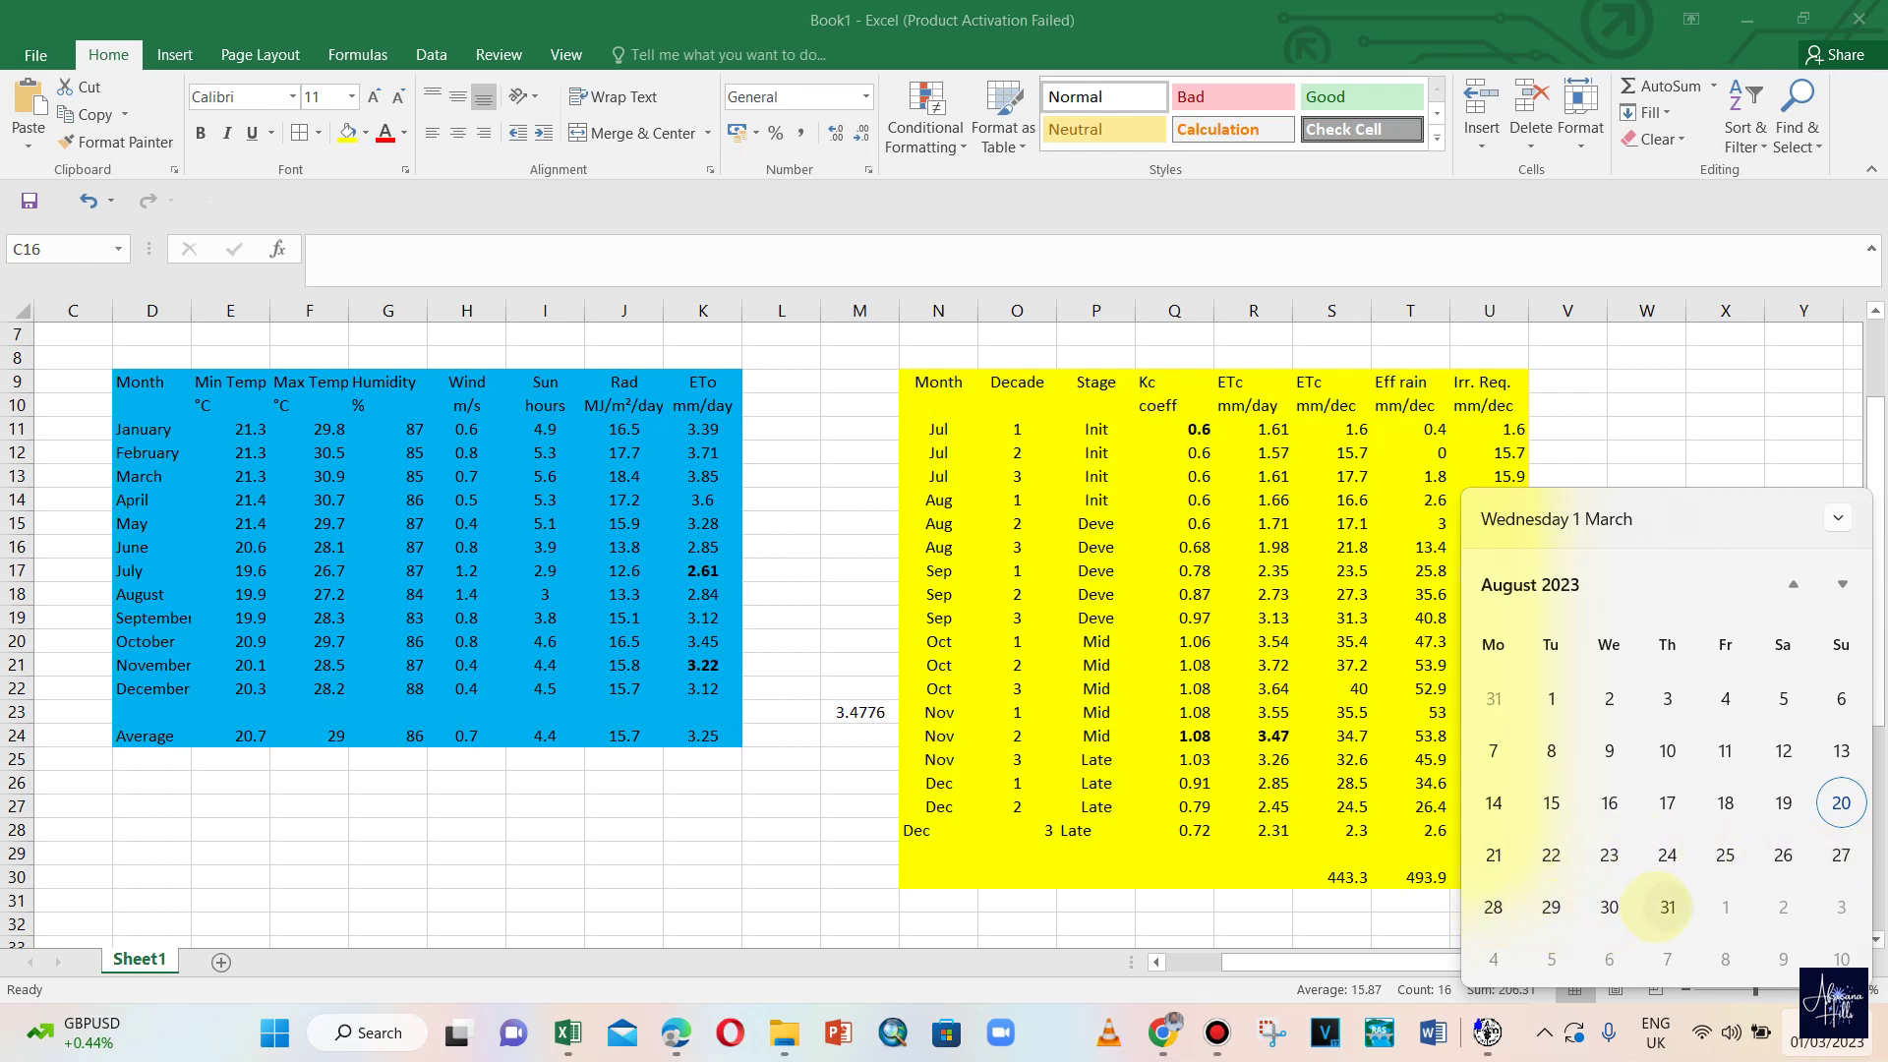
click(1198, 747)
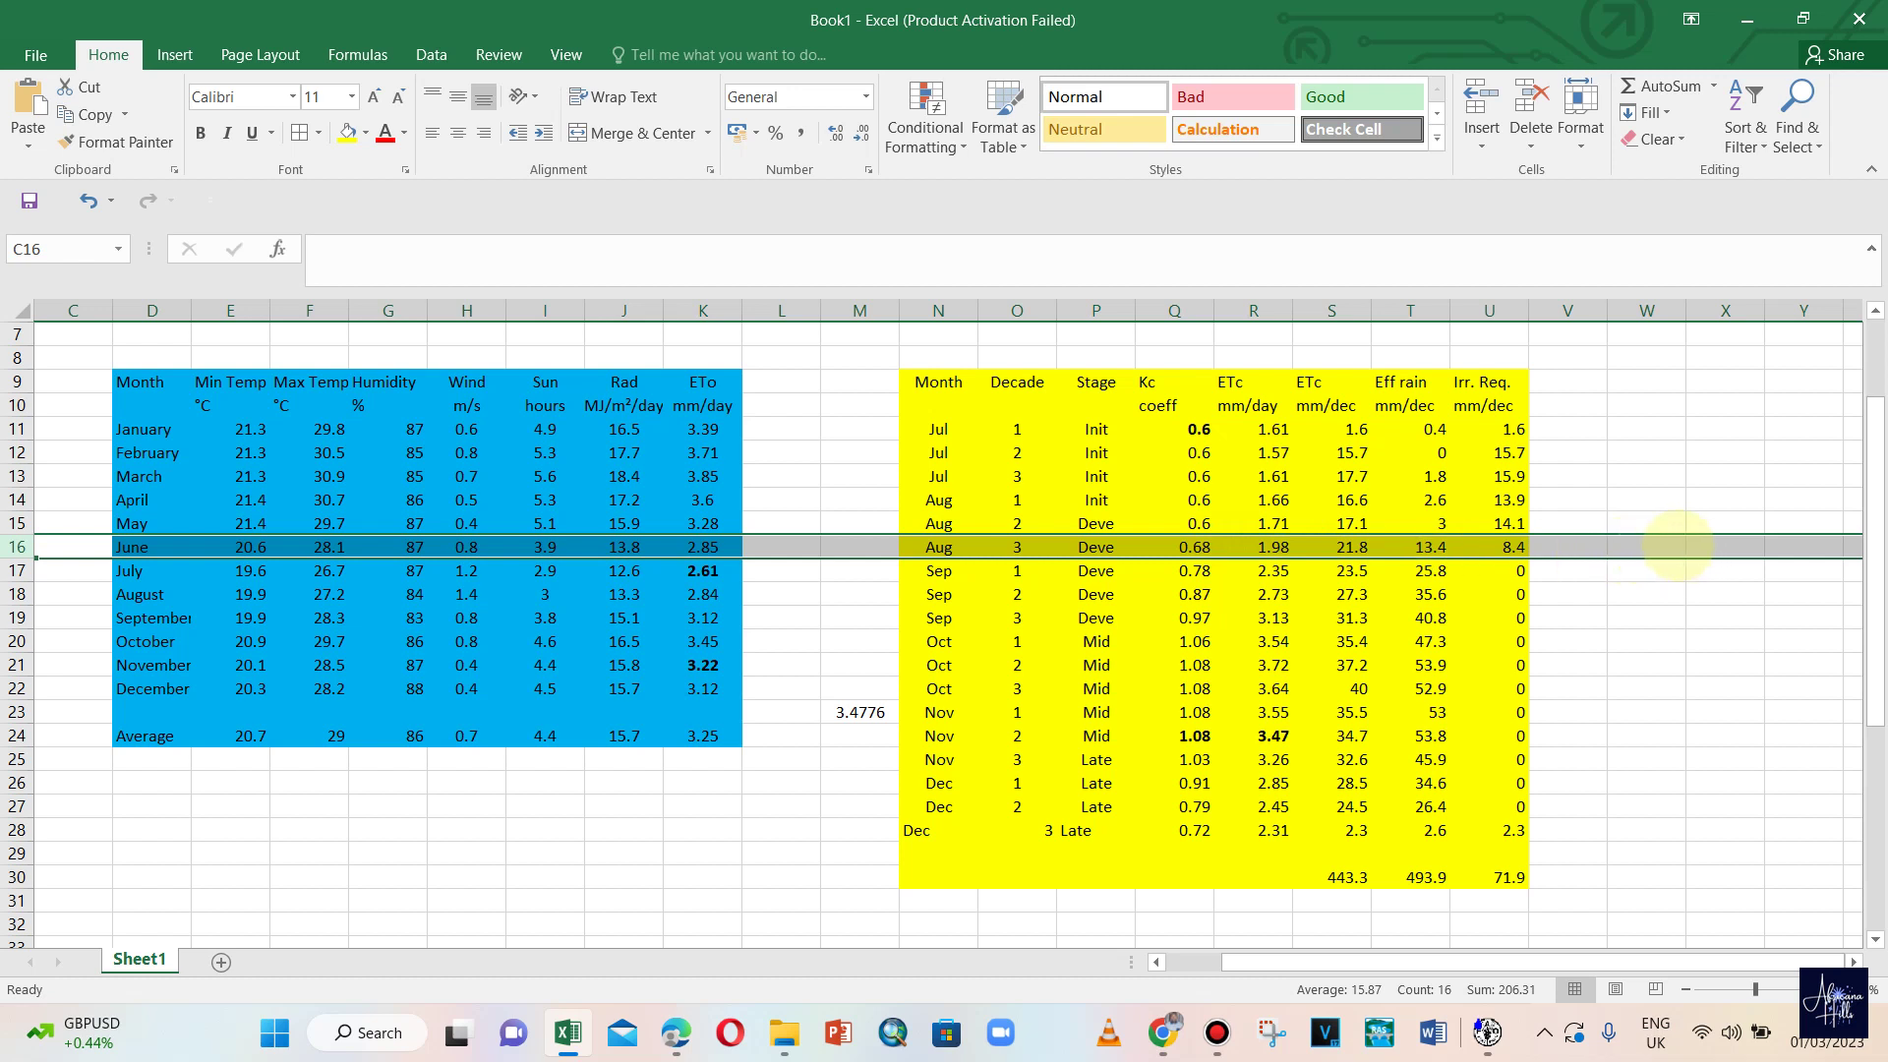
- Calculate the third August decade's total ETc in cell W16 with =R16*11 and display it with one decimal place
click(1672, 547)
text(=)
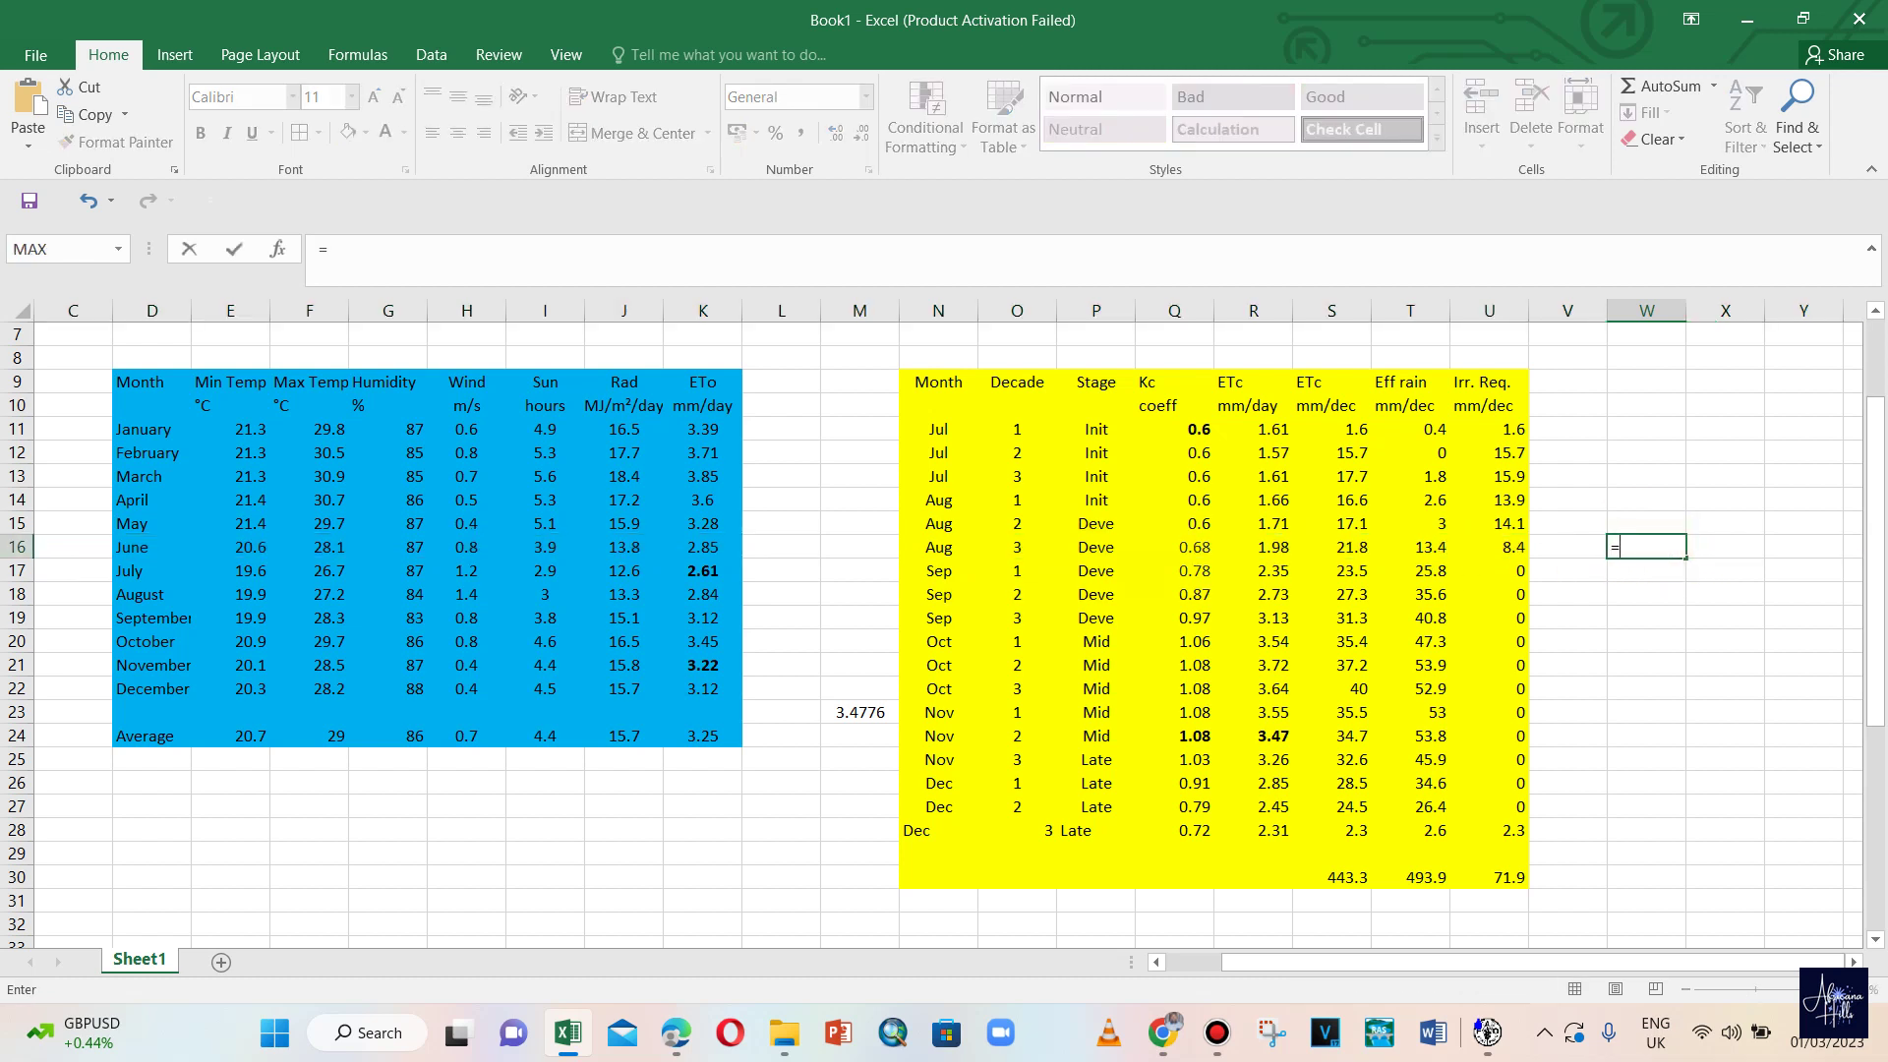
click(1254, 546)
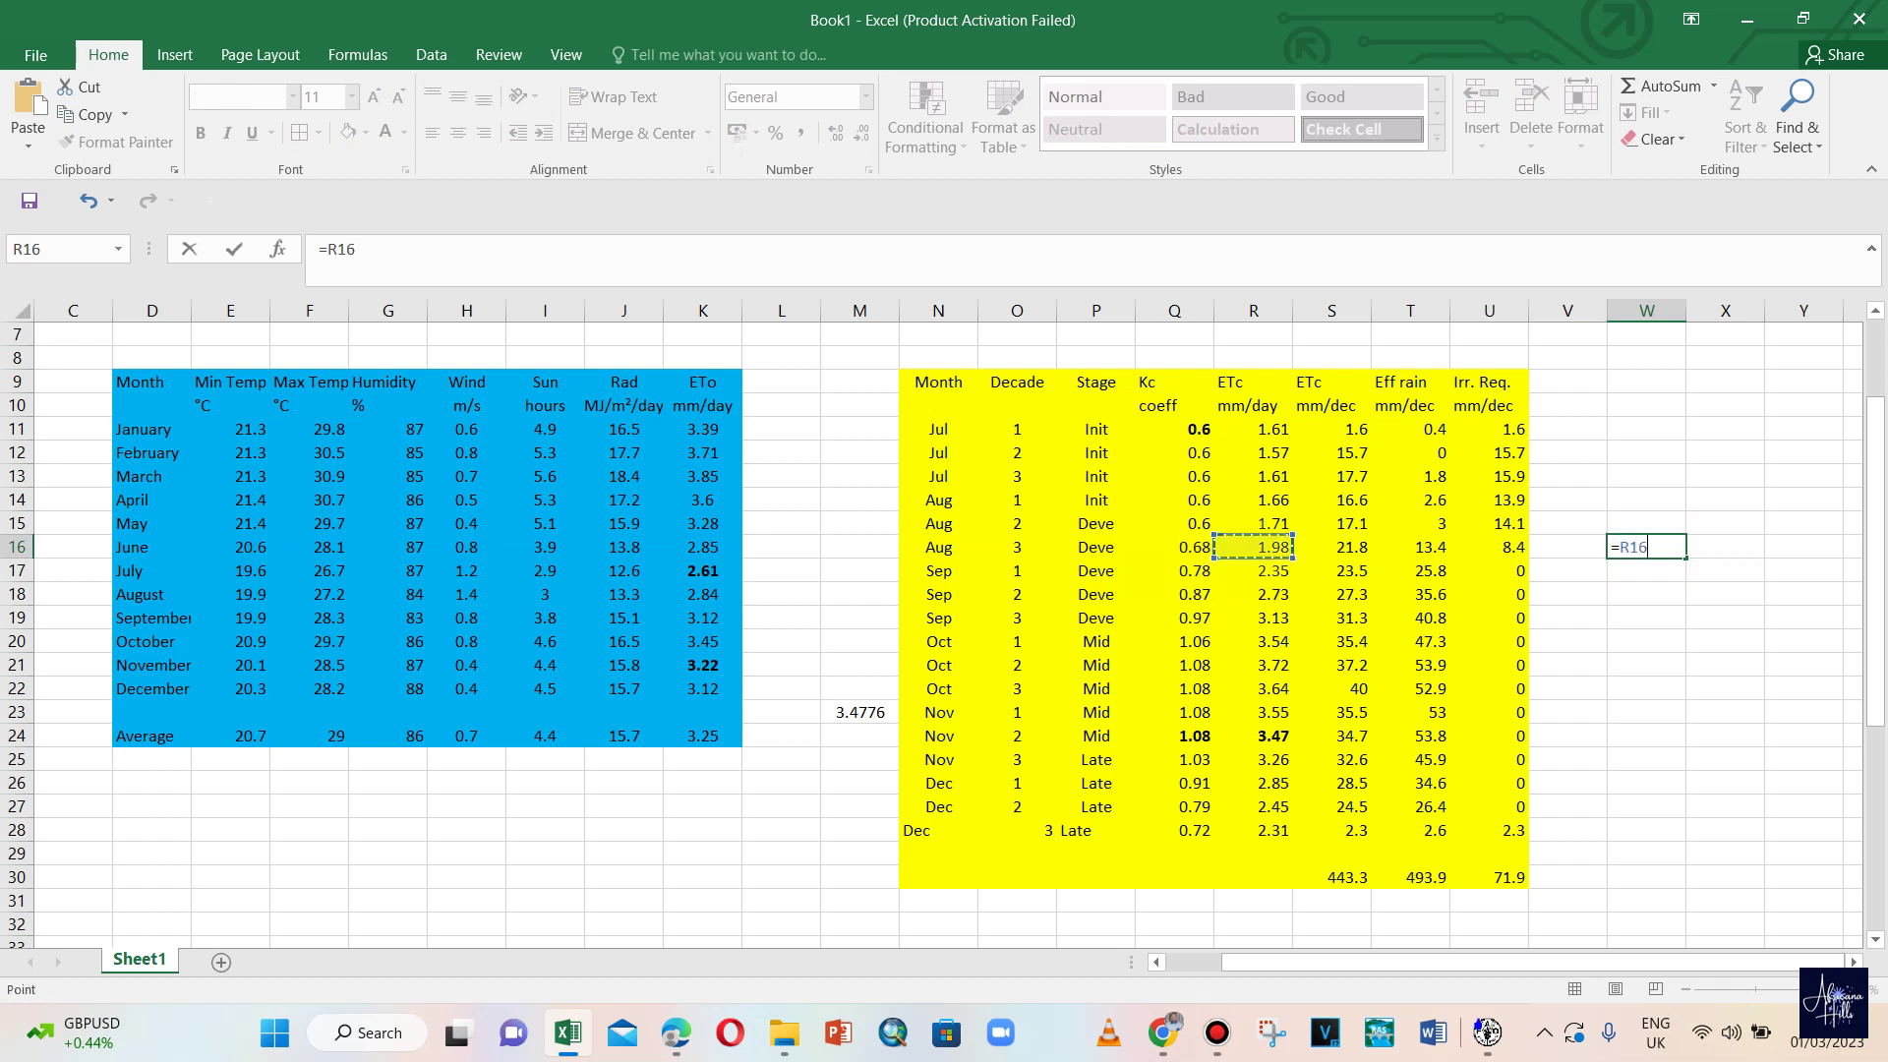
text(*11)
key(Return)
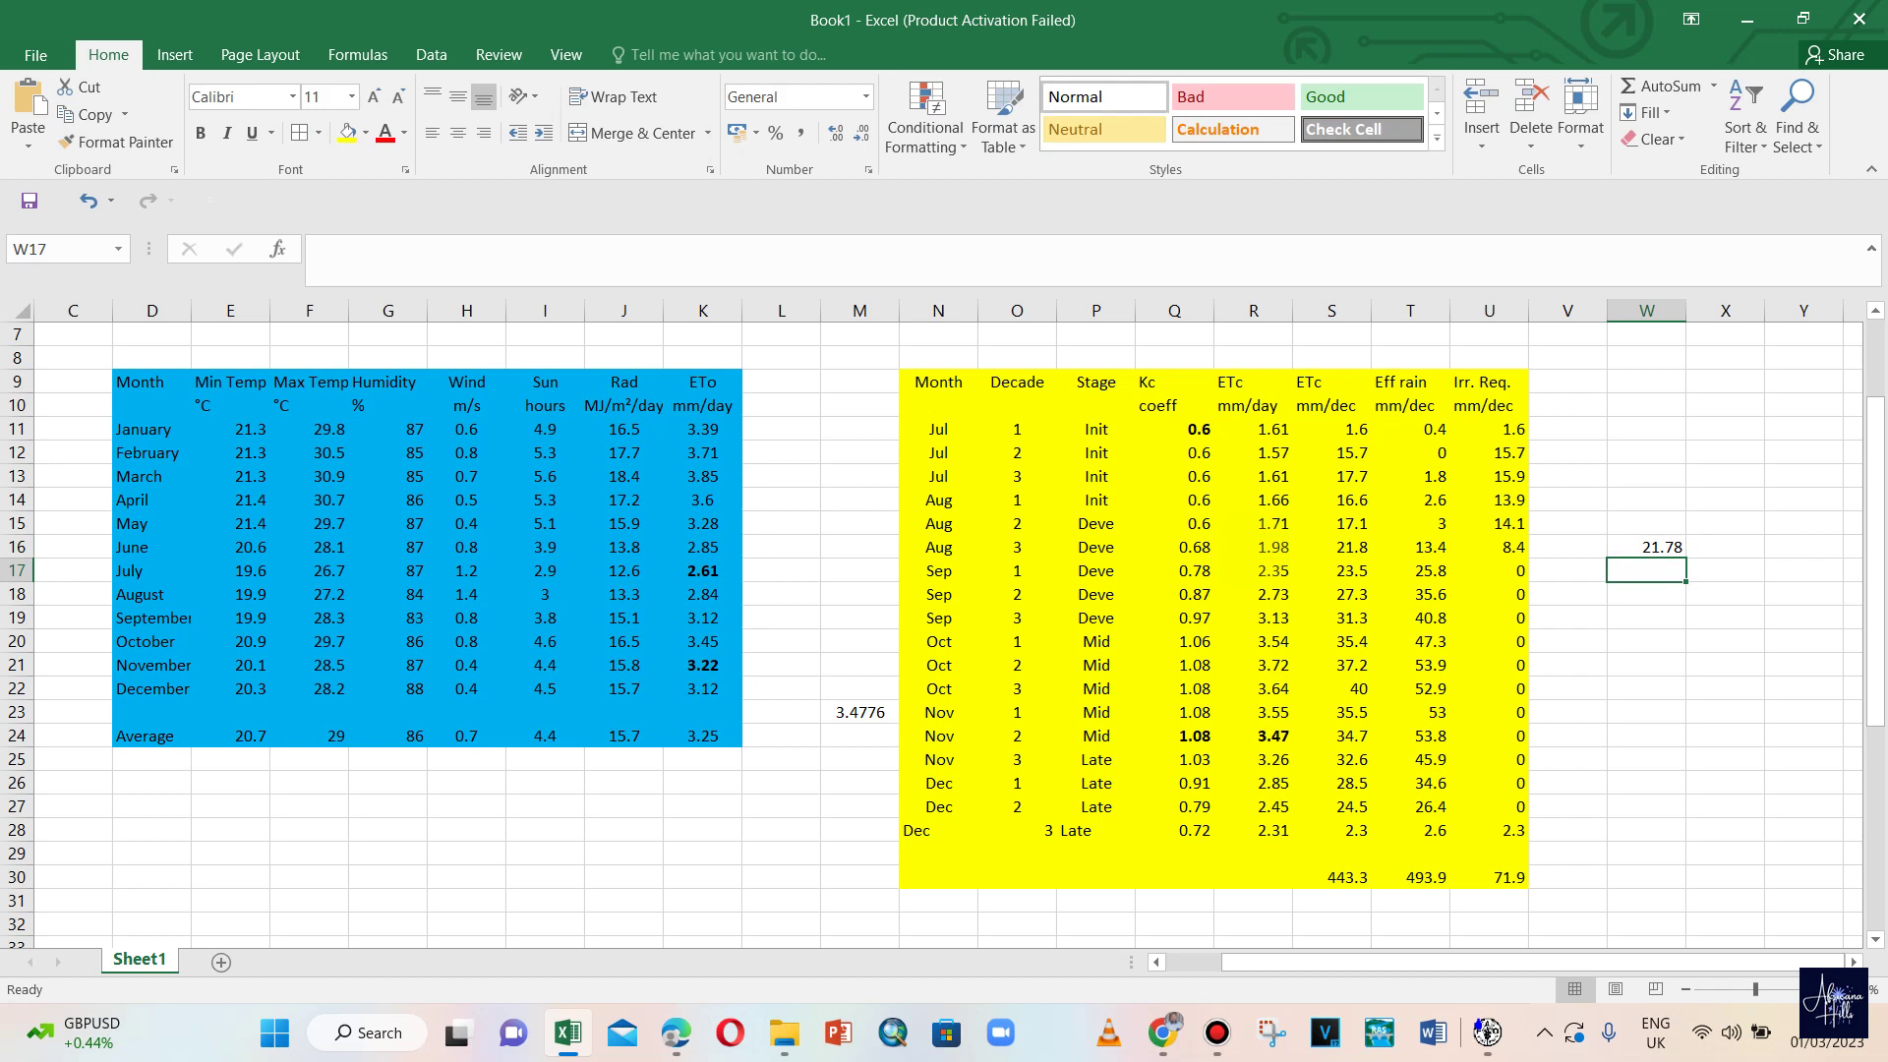
click(1647, 547)
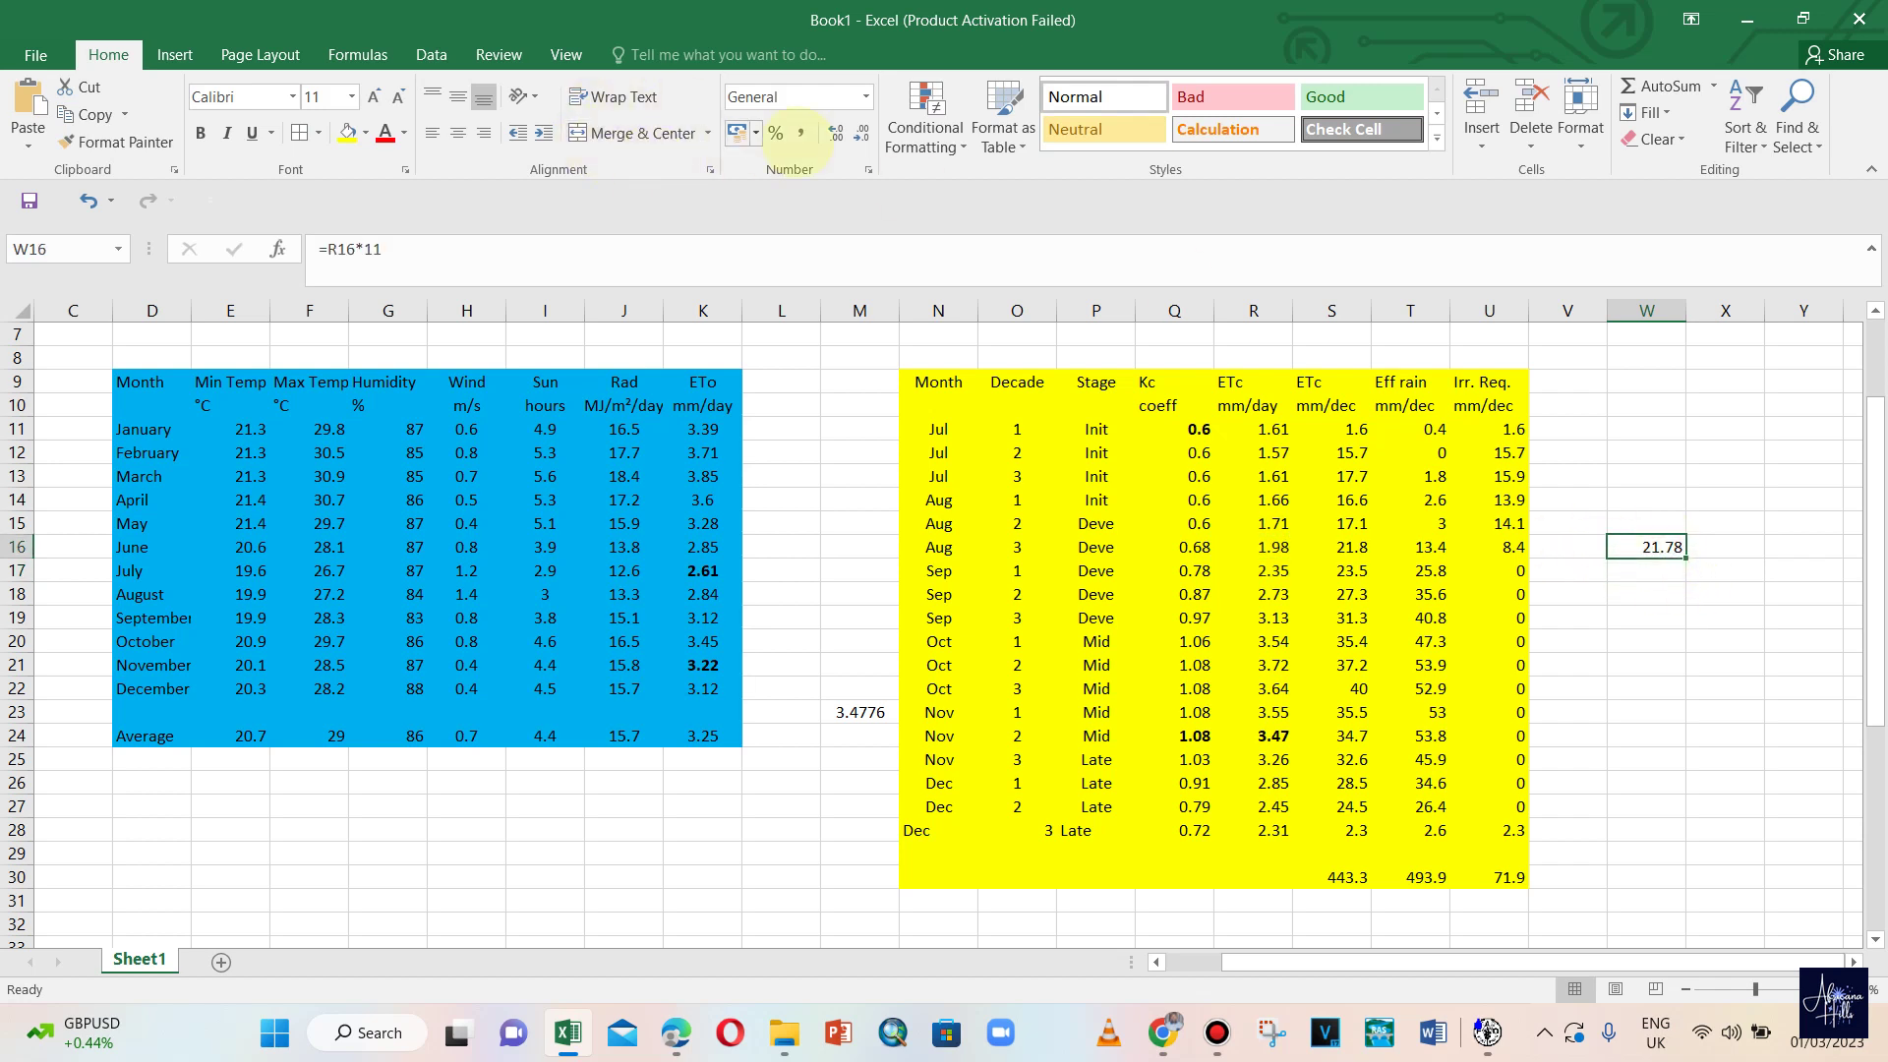
click(861, 133)
click(862, 132)
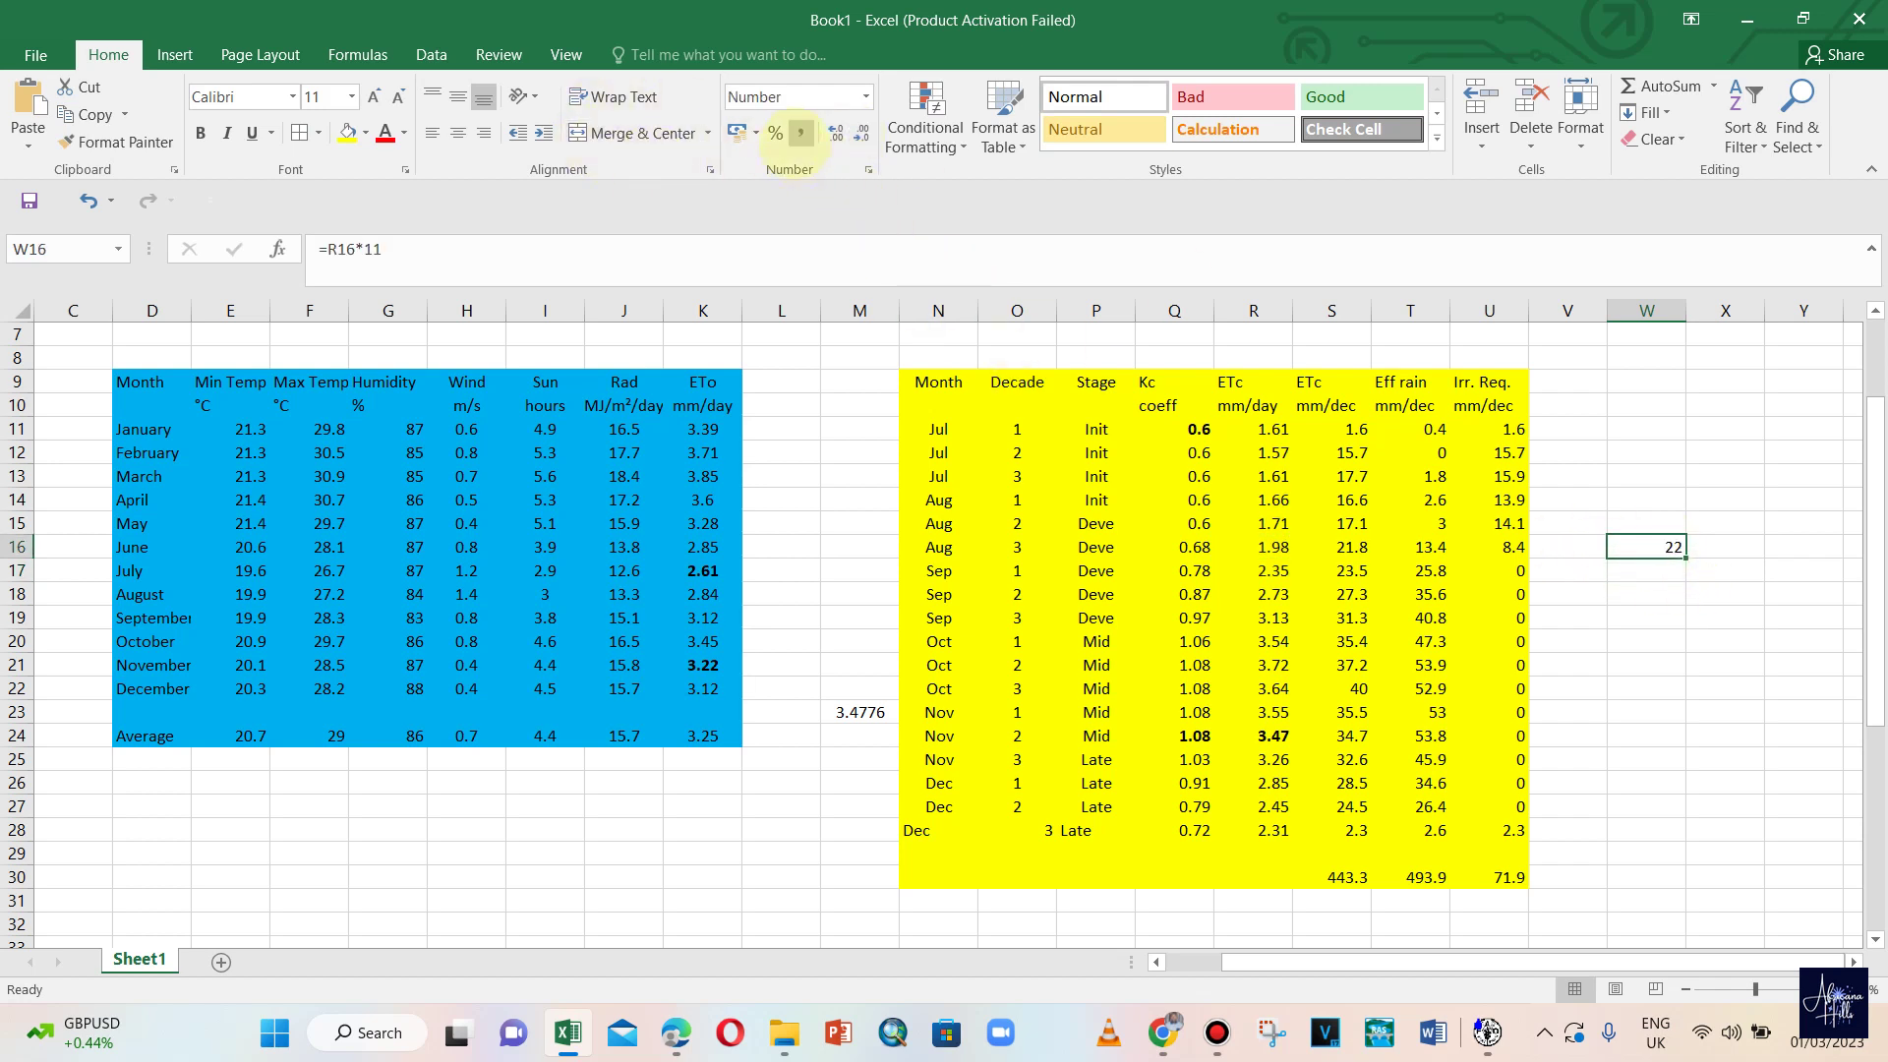
click(836, 133)
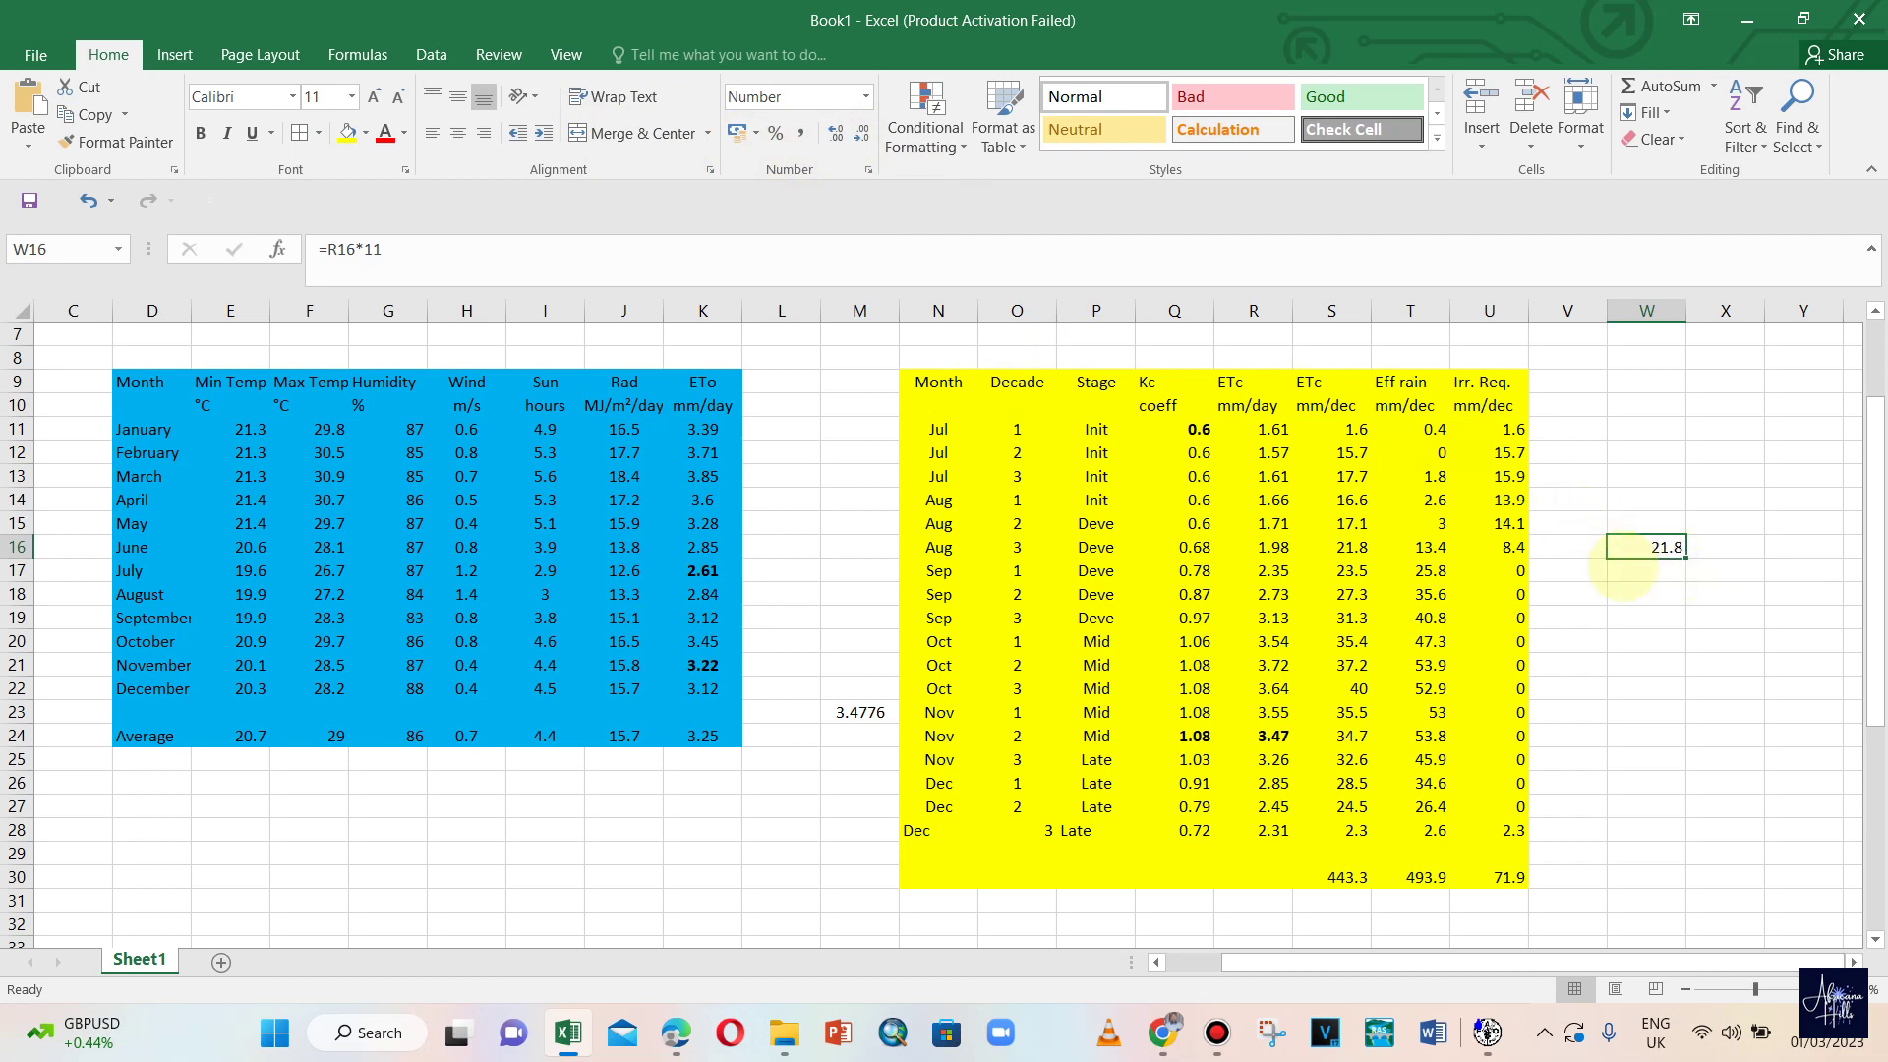
- Bold the third August decade's ETc in S16 and the whole per-decade ETc range S9:S30, using a yellow fill for the range
key(Left)
key(Left)
key(Left)
key(Left)
click(201, 133)
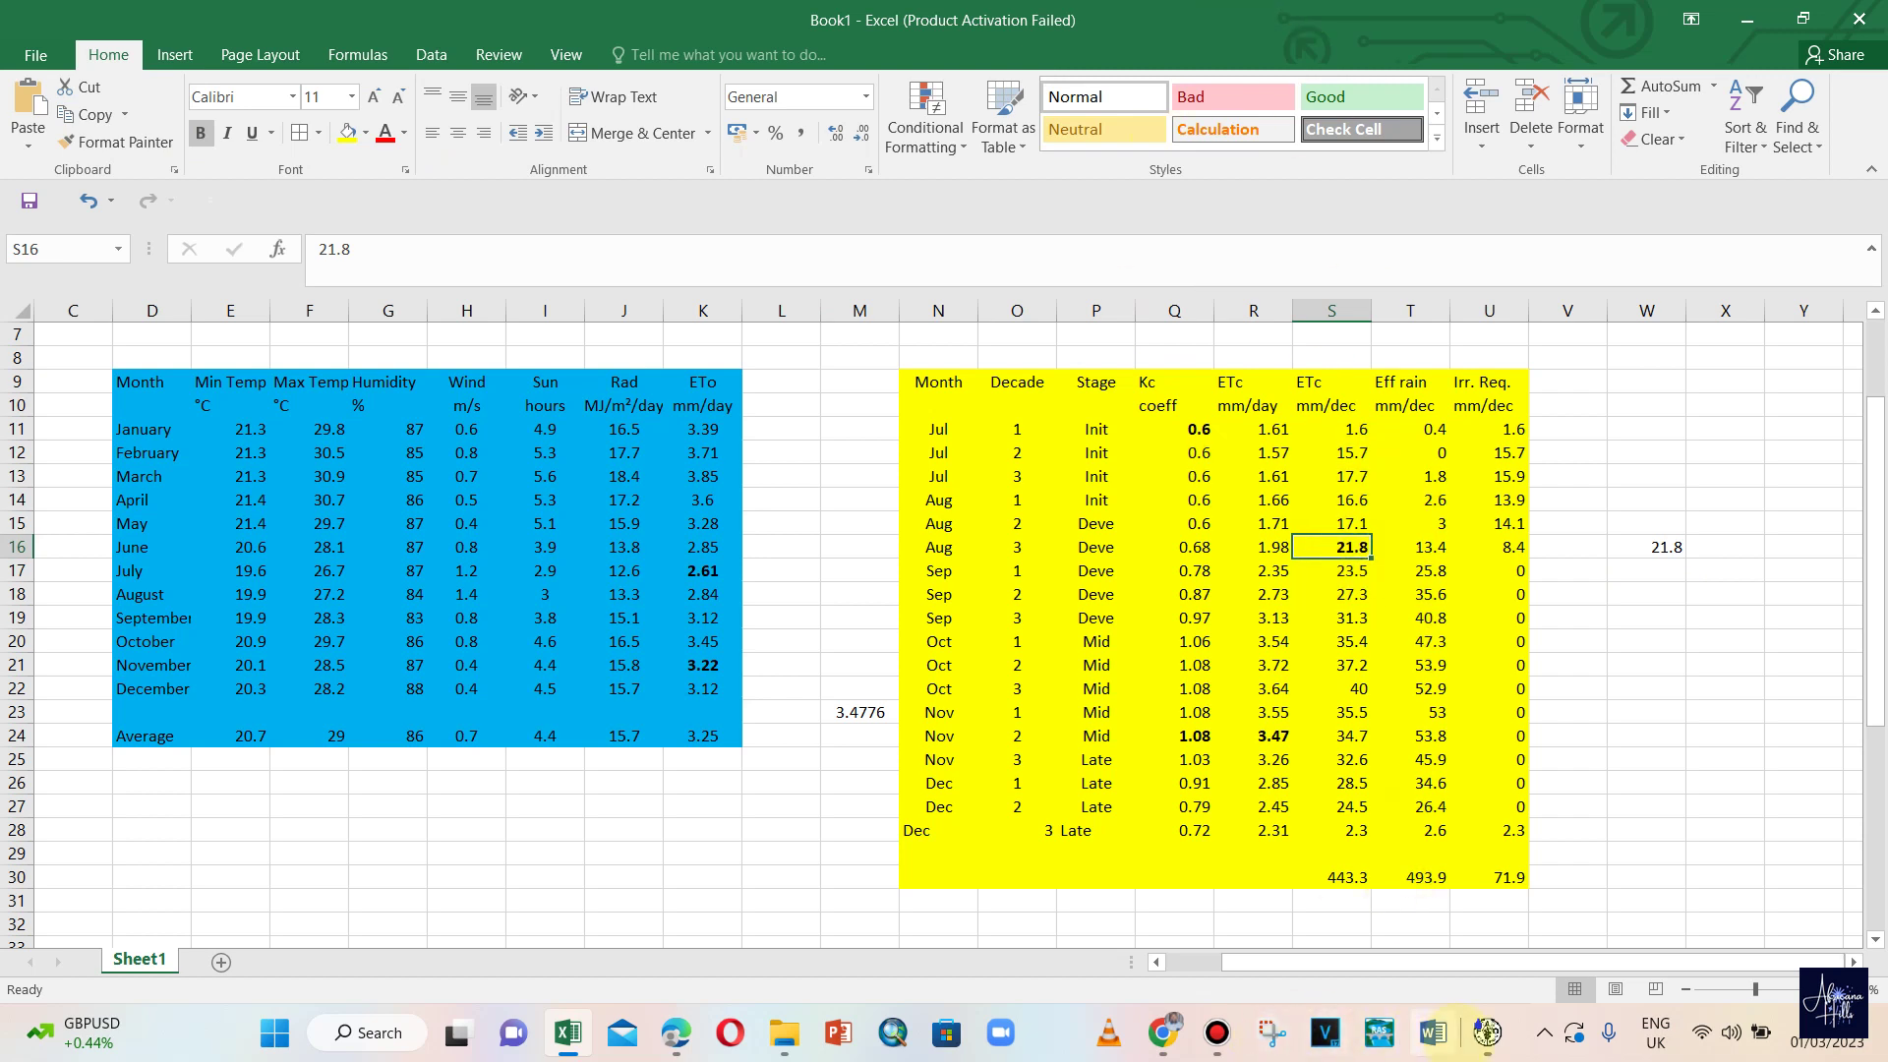
drag(1318, 382, 1332, 877)
click(363, 132)
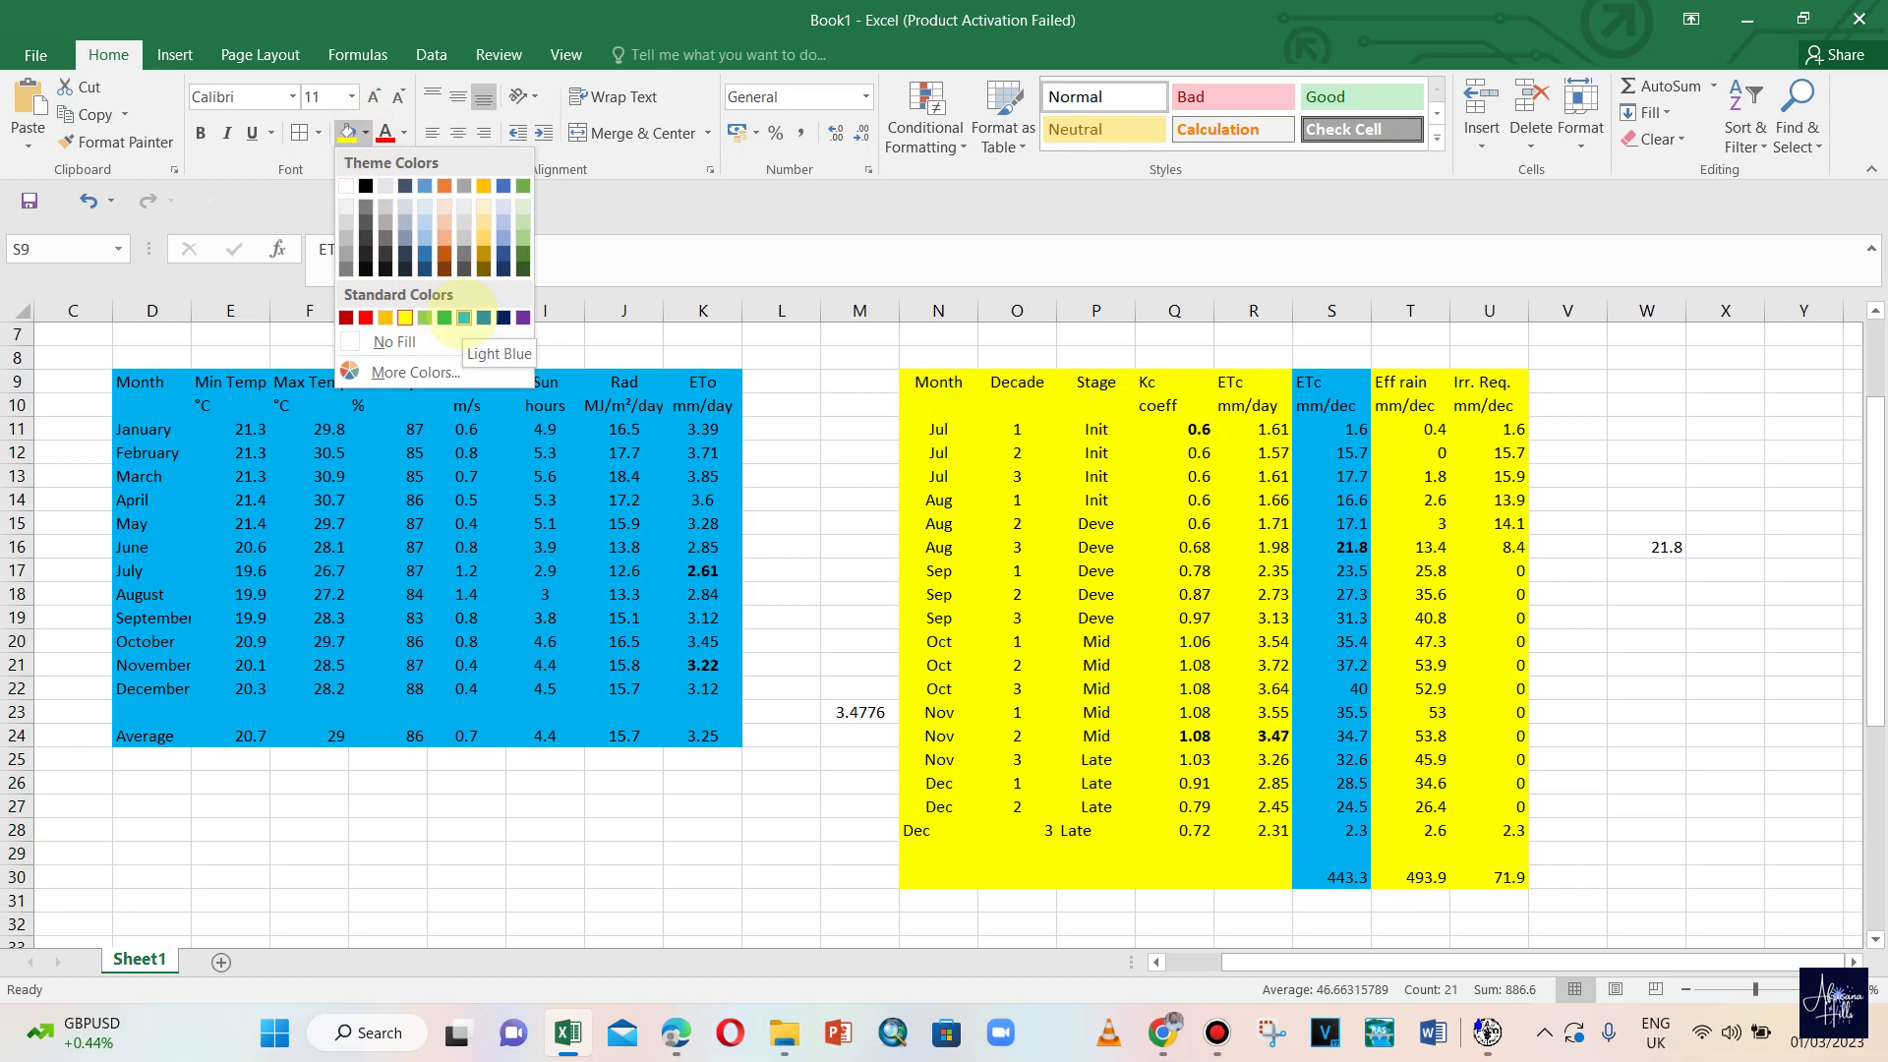
click(404, 318)
click(201, 132)
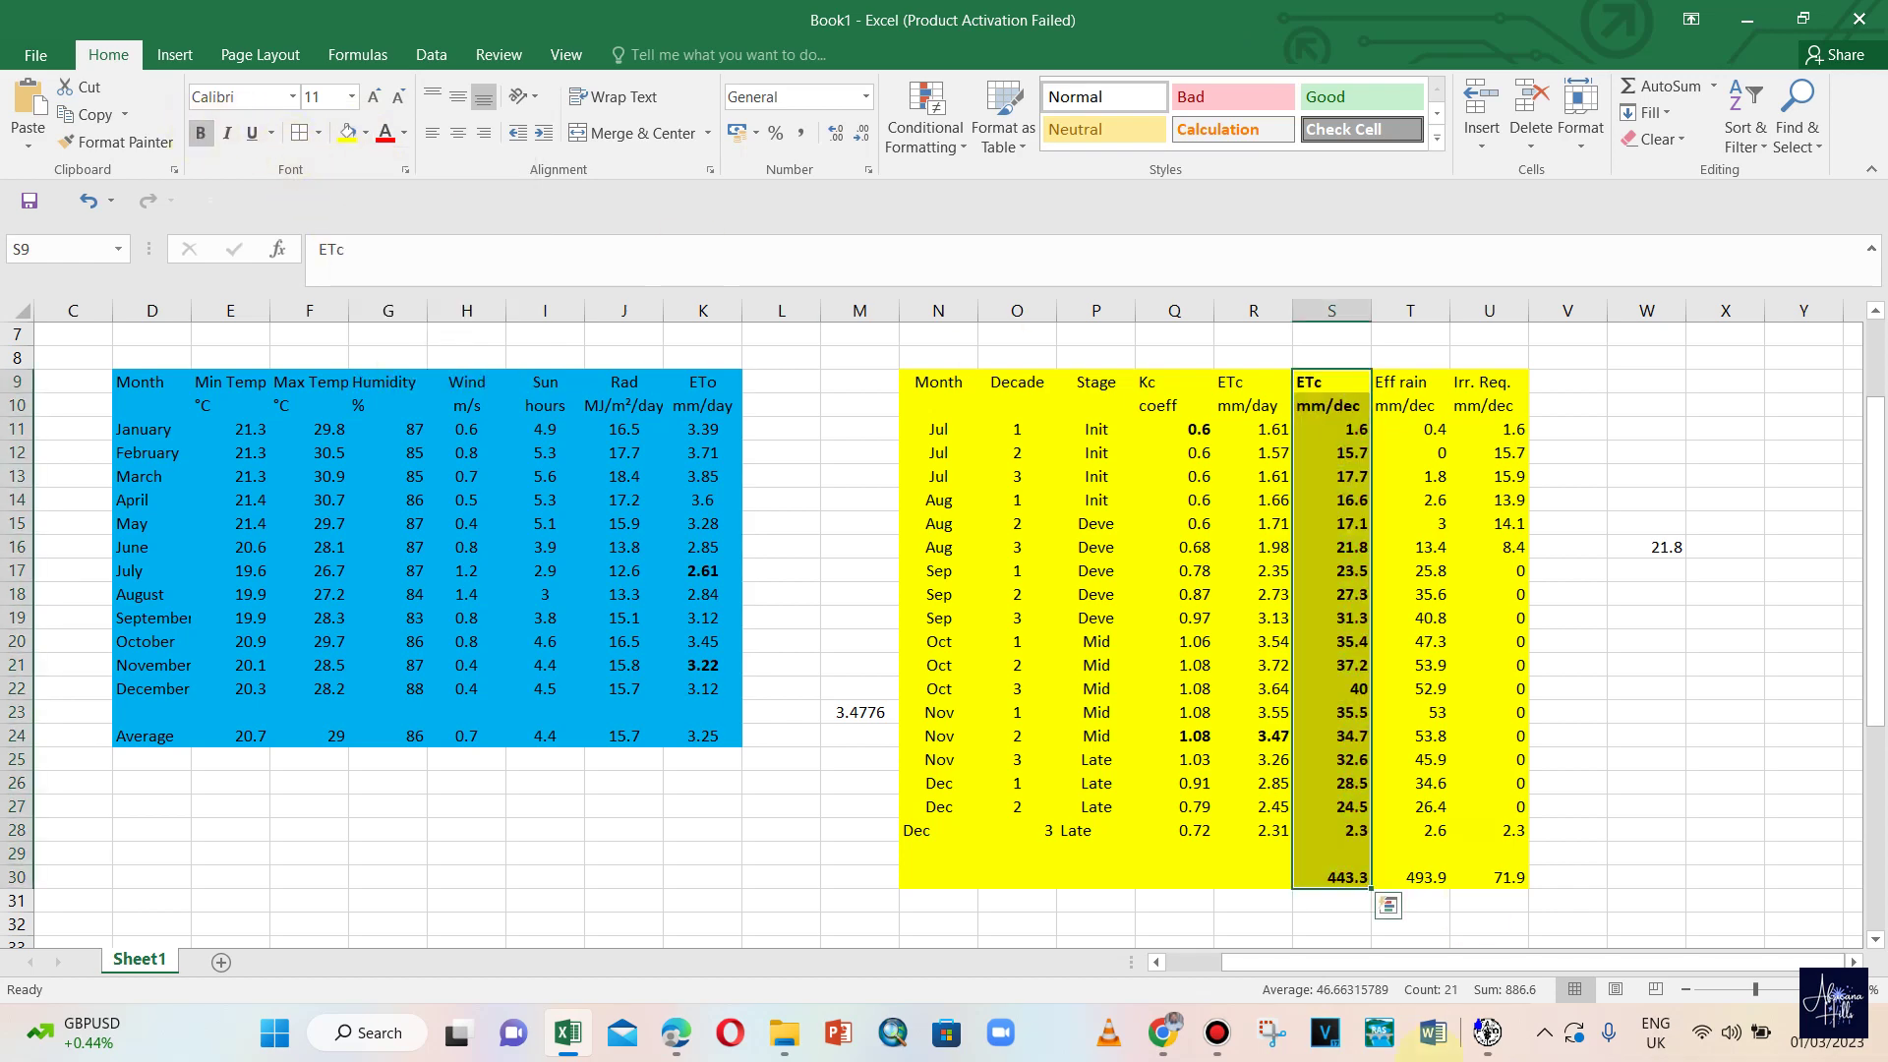
- Switch to CROPWAT and highlight all per-decade ETc values in the Crop Water Requirements table to examine them
mouse_move(1487, 1032)
click(1402, 929)
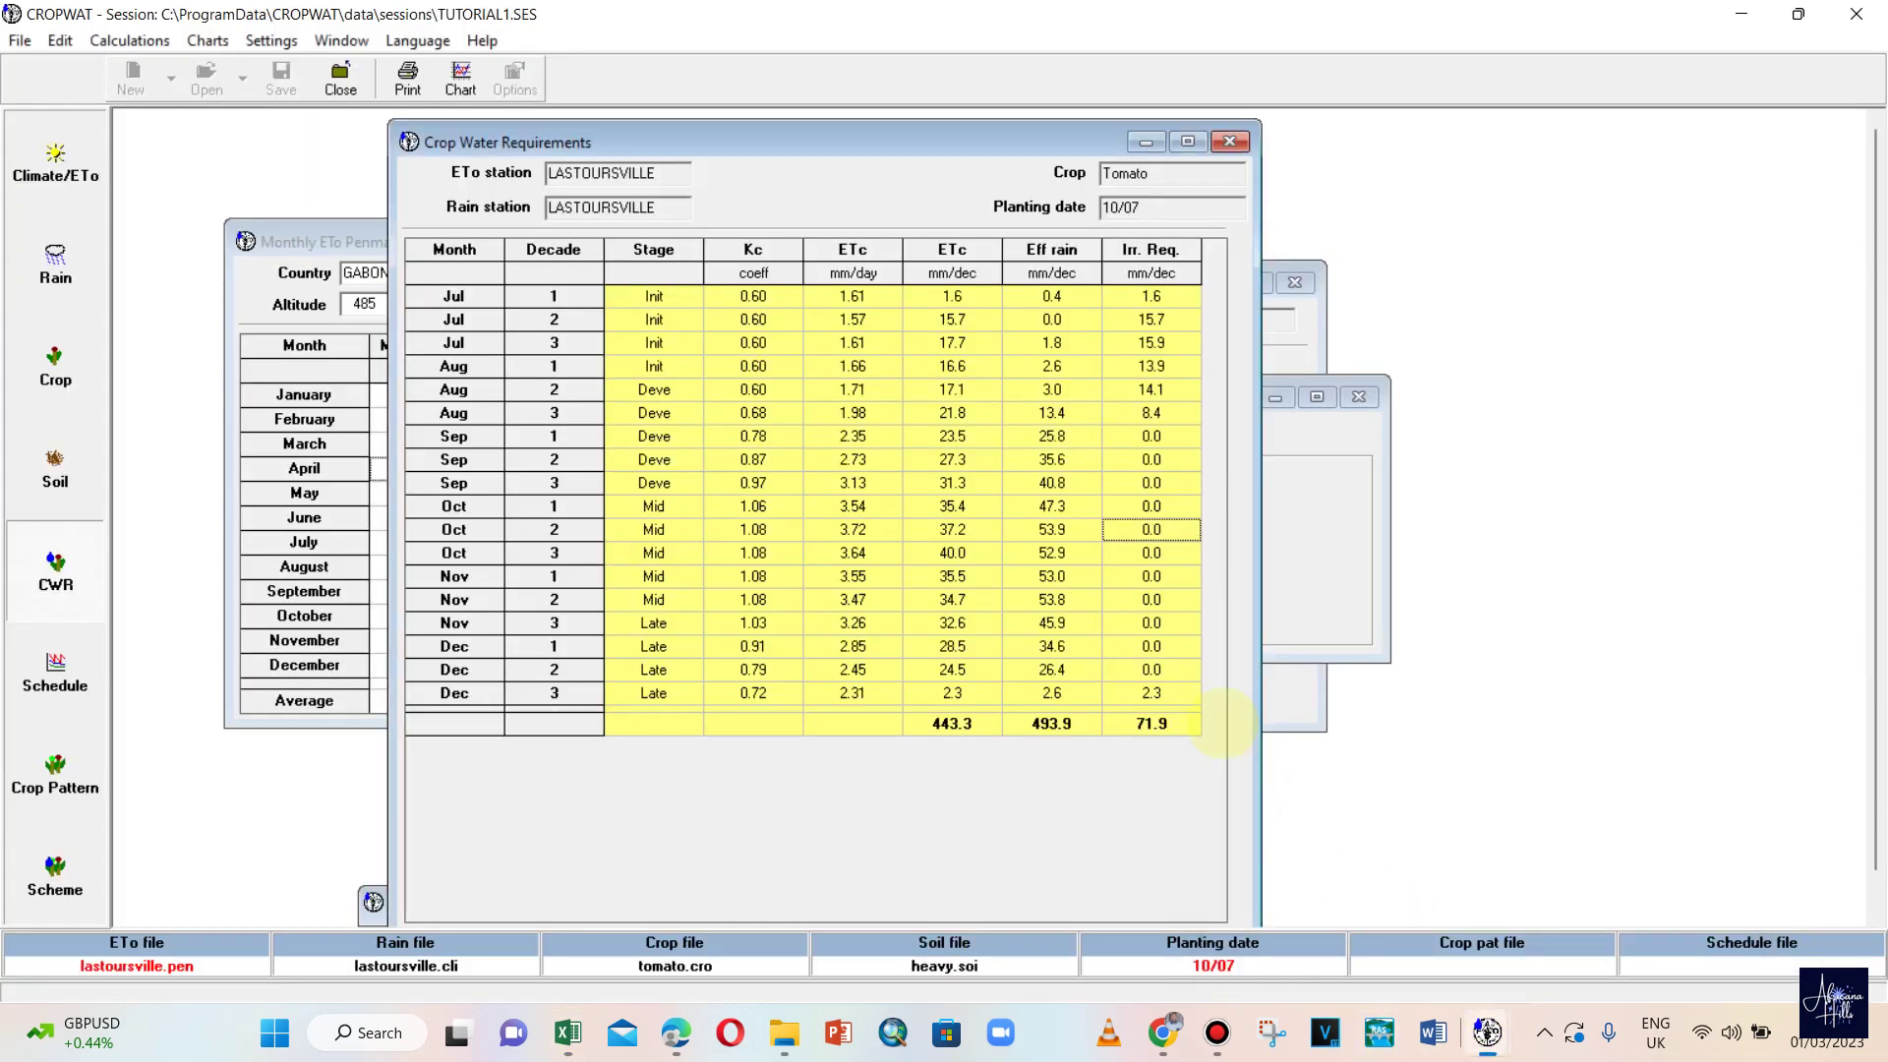
drag(969, 296, 952, 692)
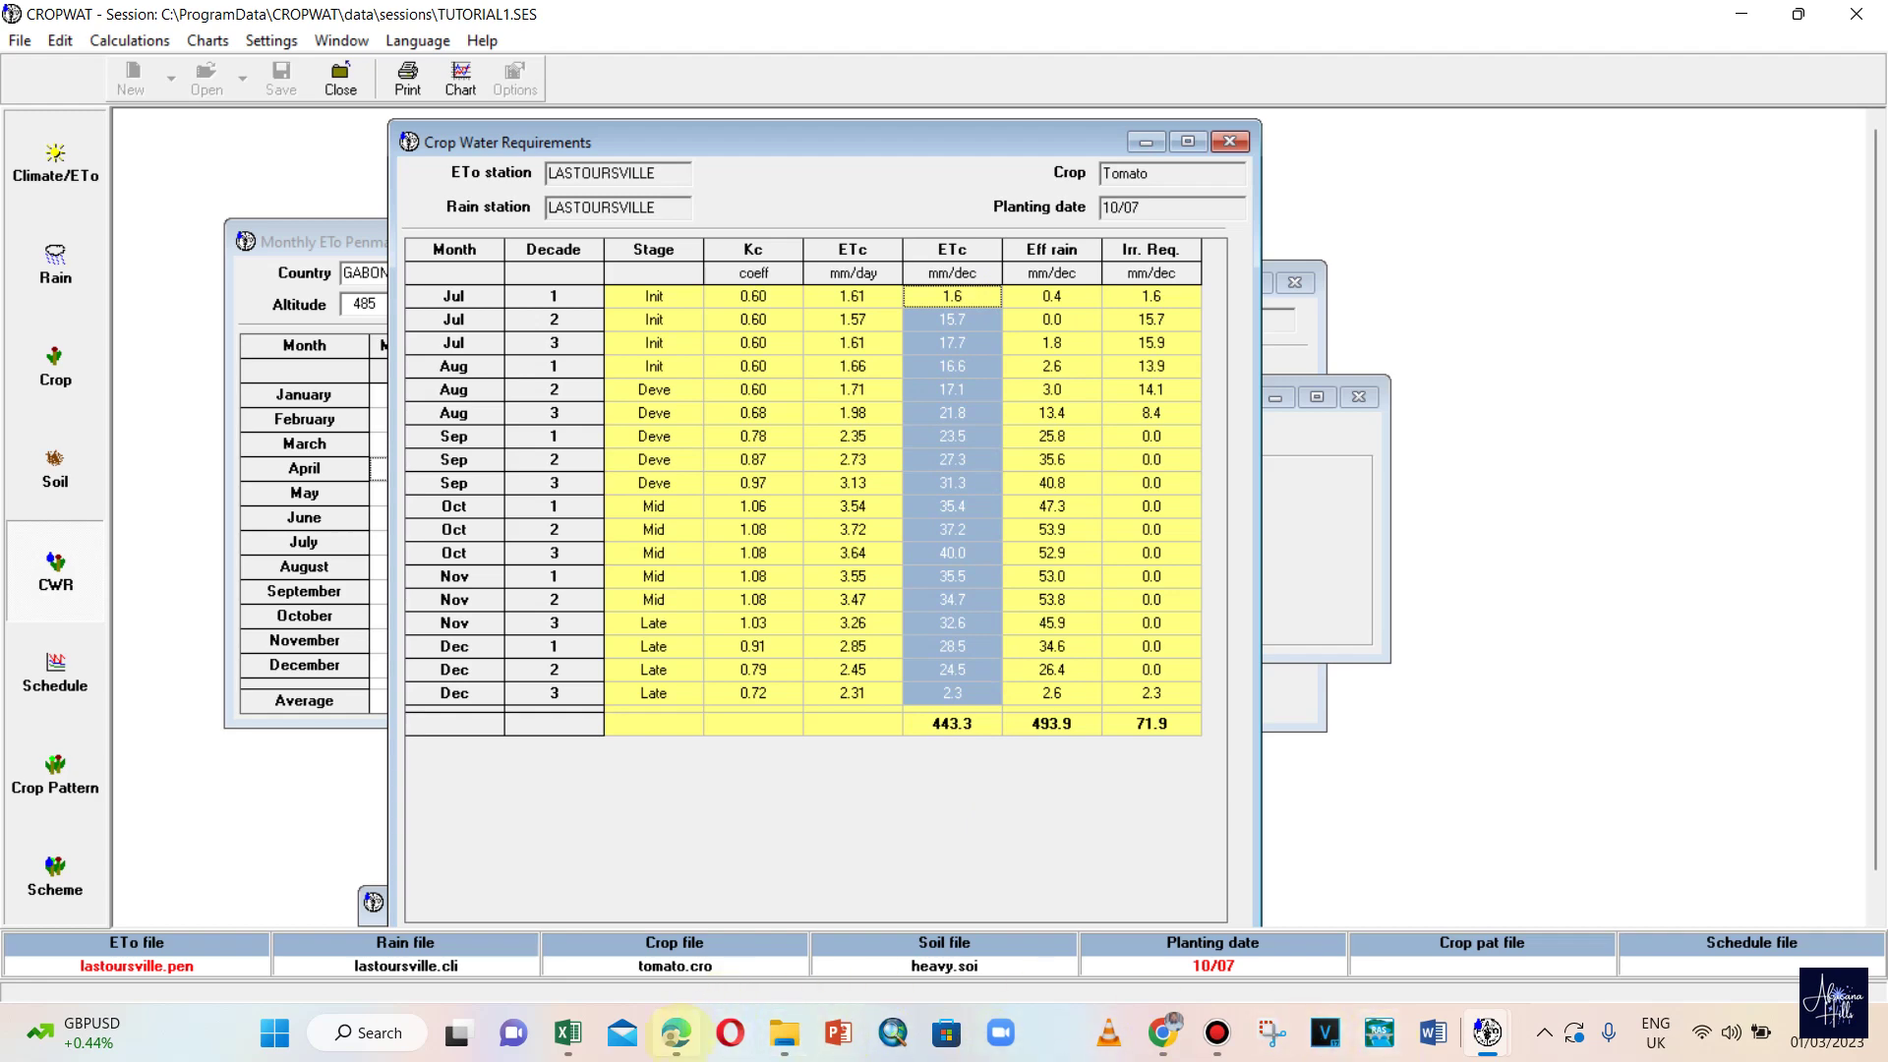
- Switch to Excel and enter the label CROP WATER REQU in P32 beneath the crop water requirement table
click(568, 1032)
scroll(1279, 840, down, 1)
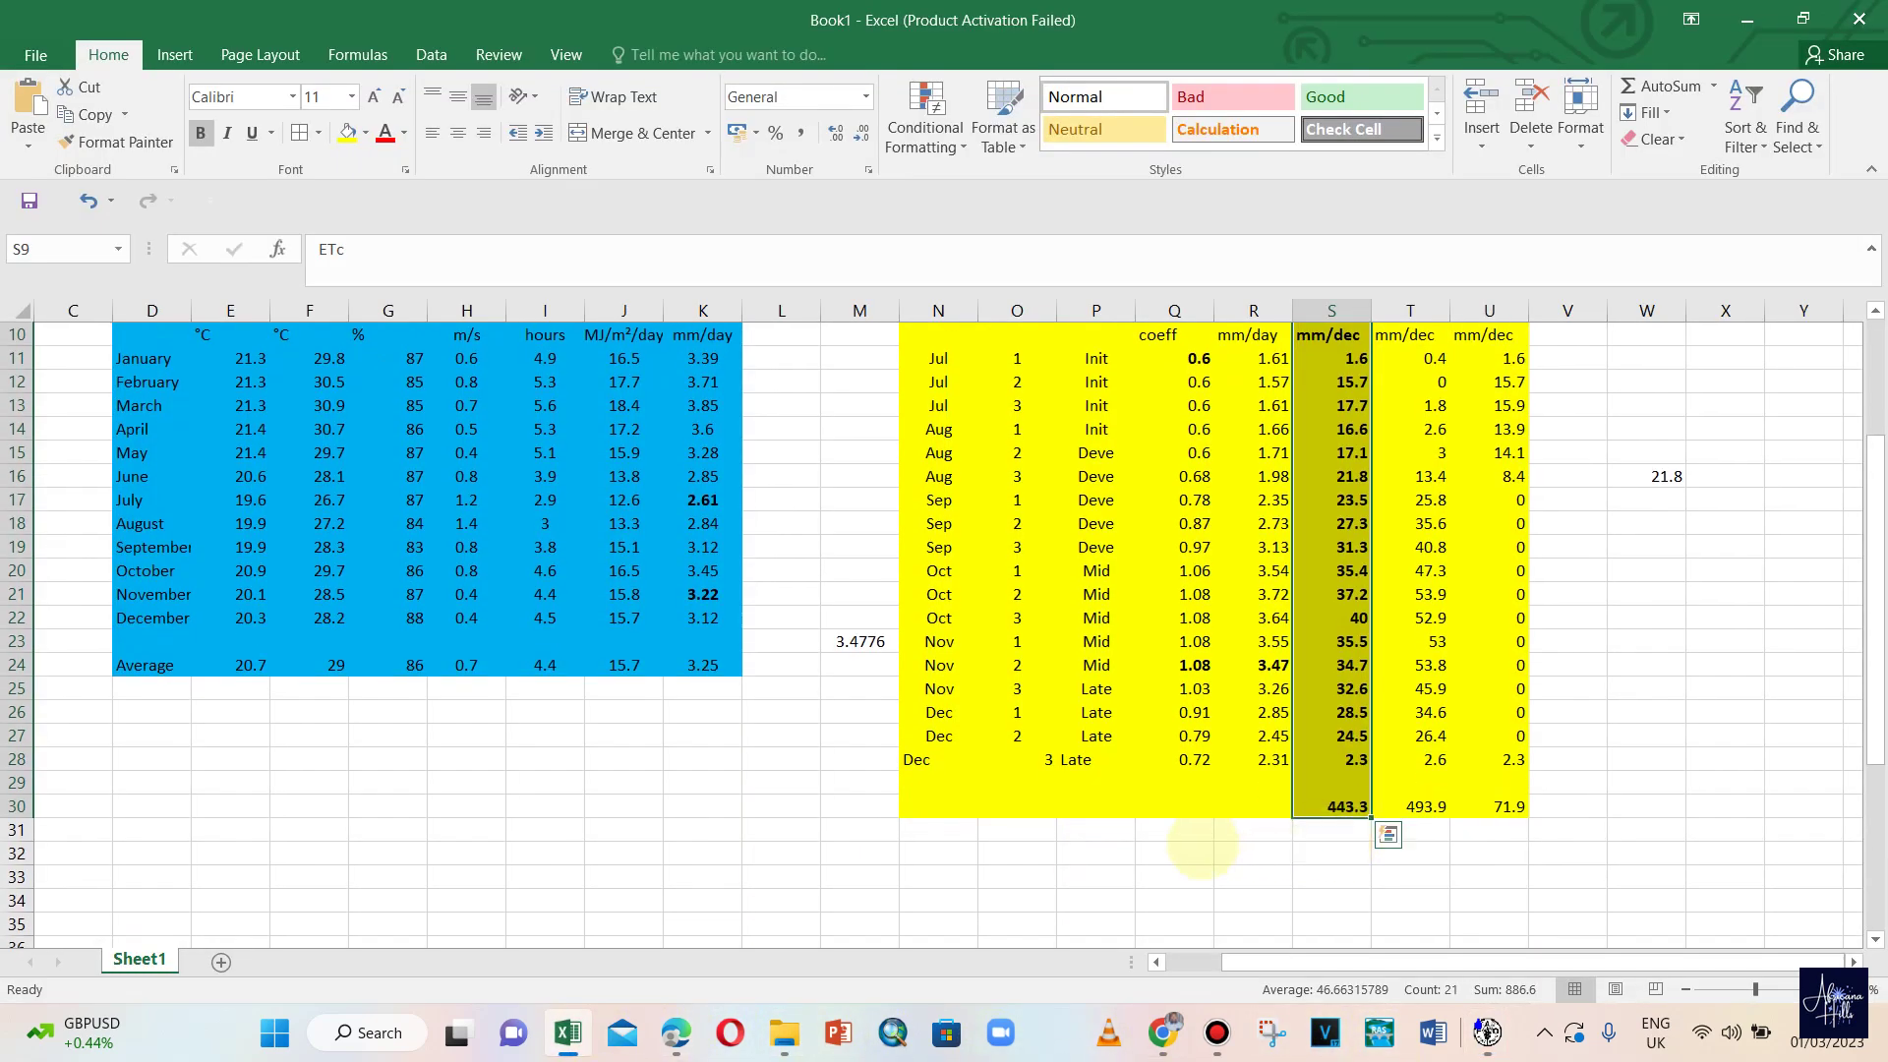
click(1094, 854)
key(Caps_Lock)
text(c)
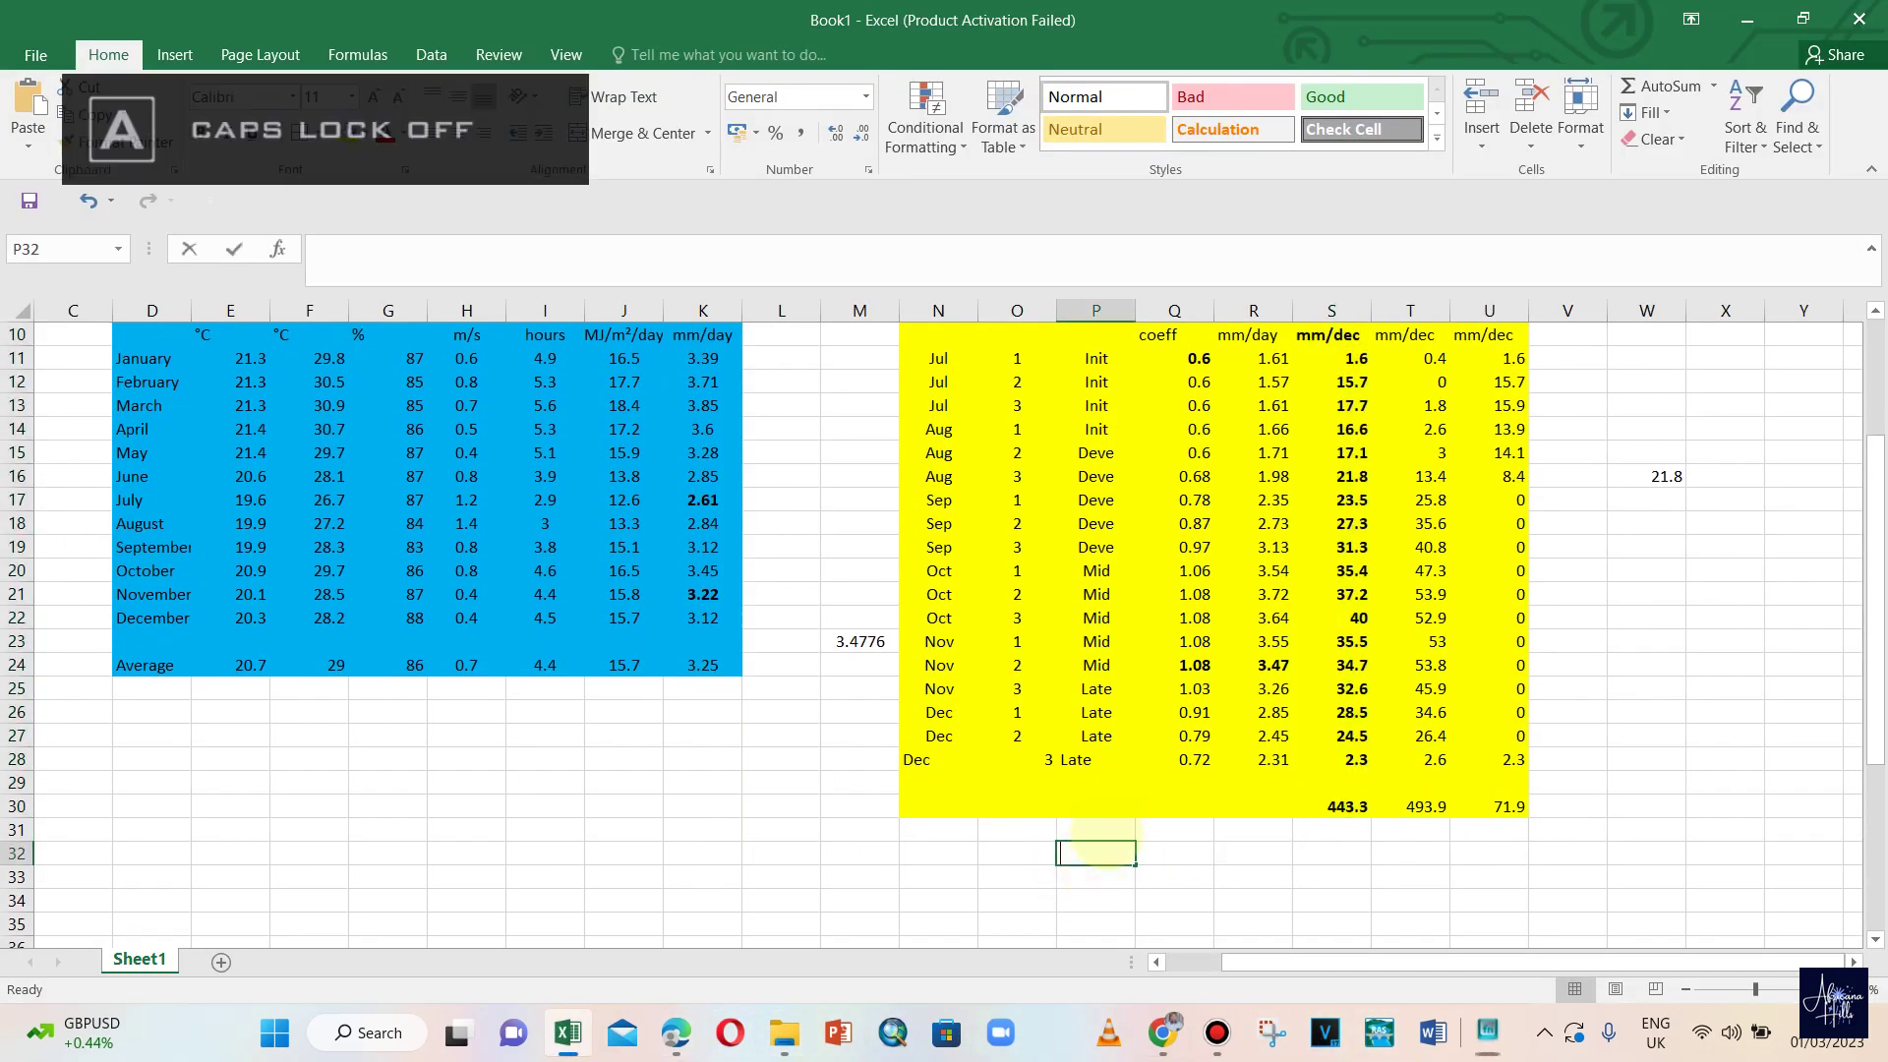
key(Caps_Lock)
key(BackSpace)
text(C)
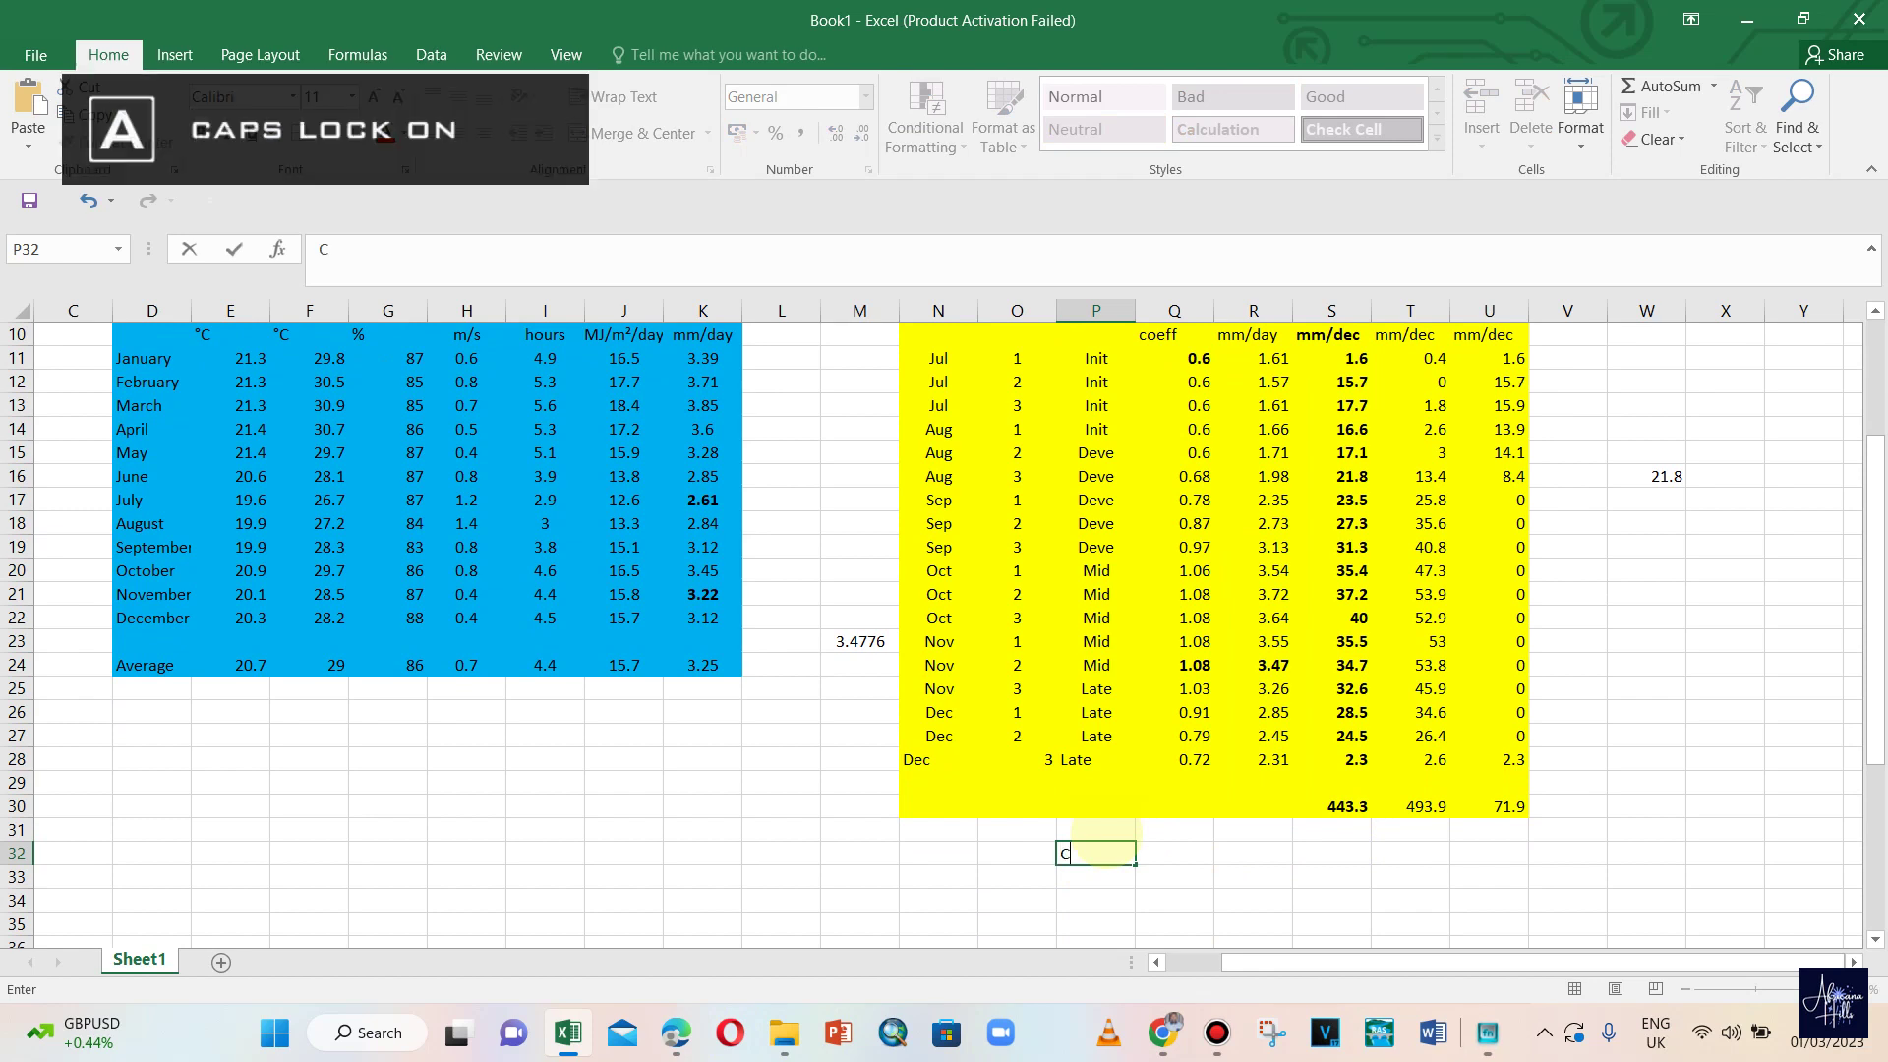
text(ROP W)
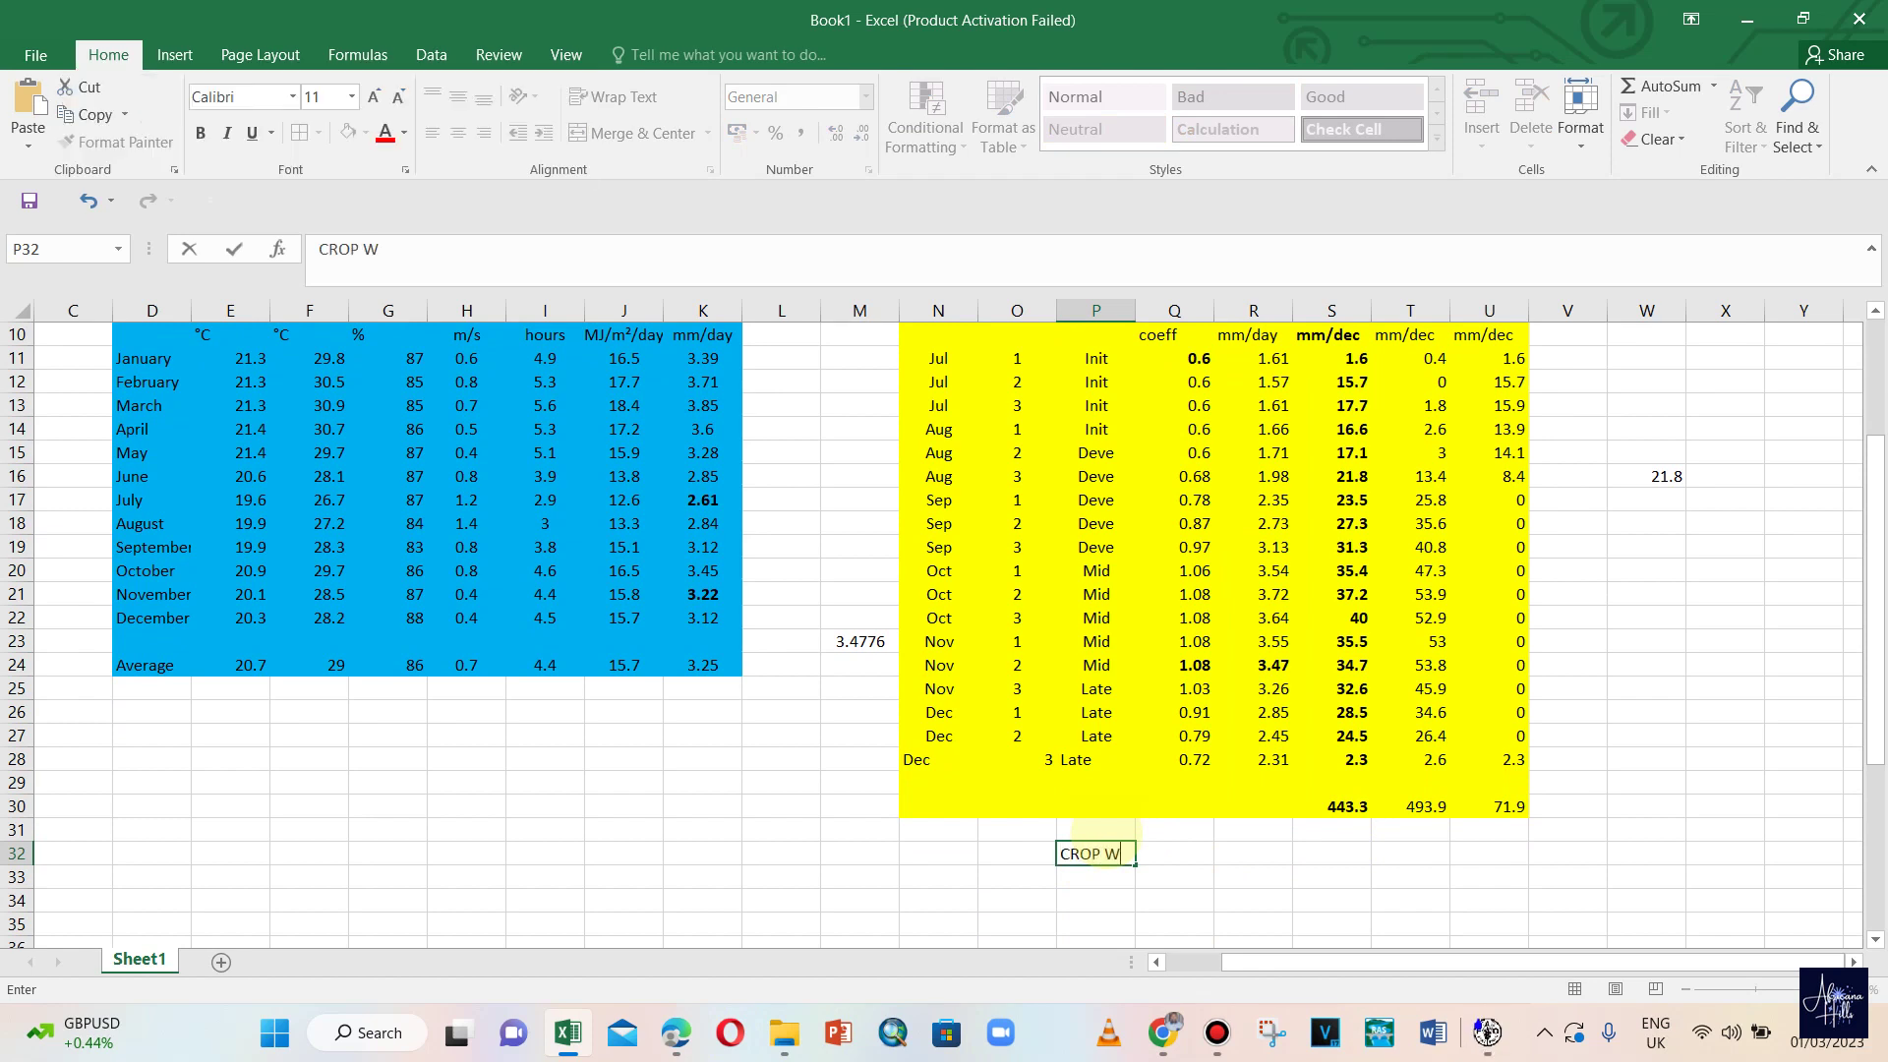
text(ATER RE)
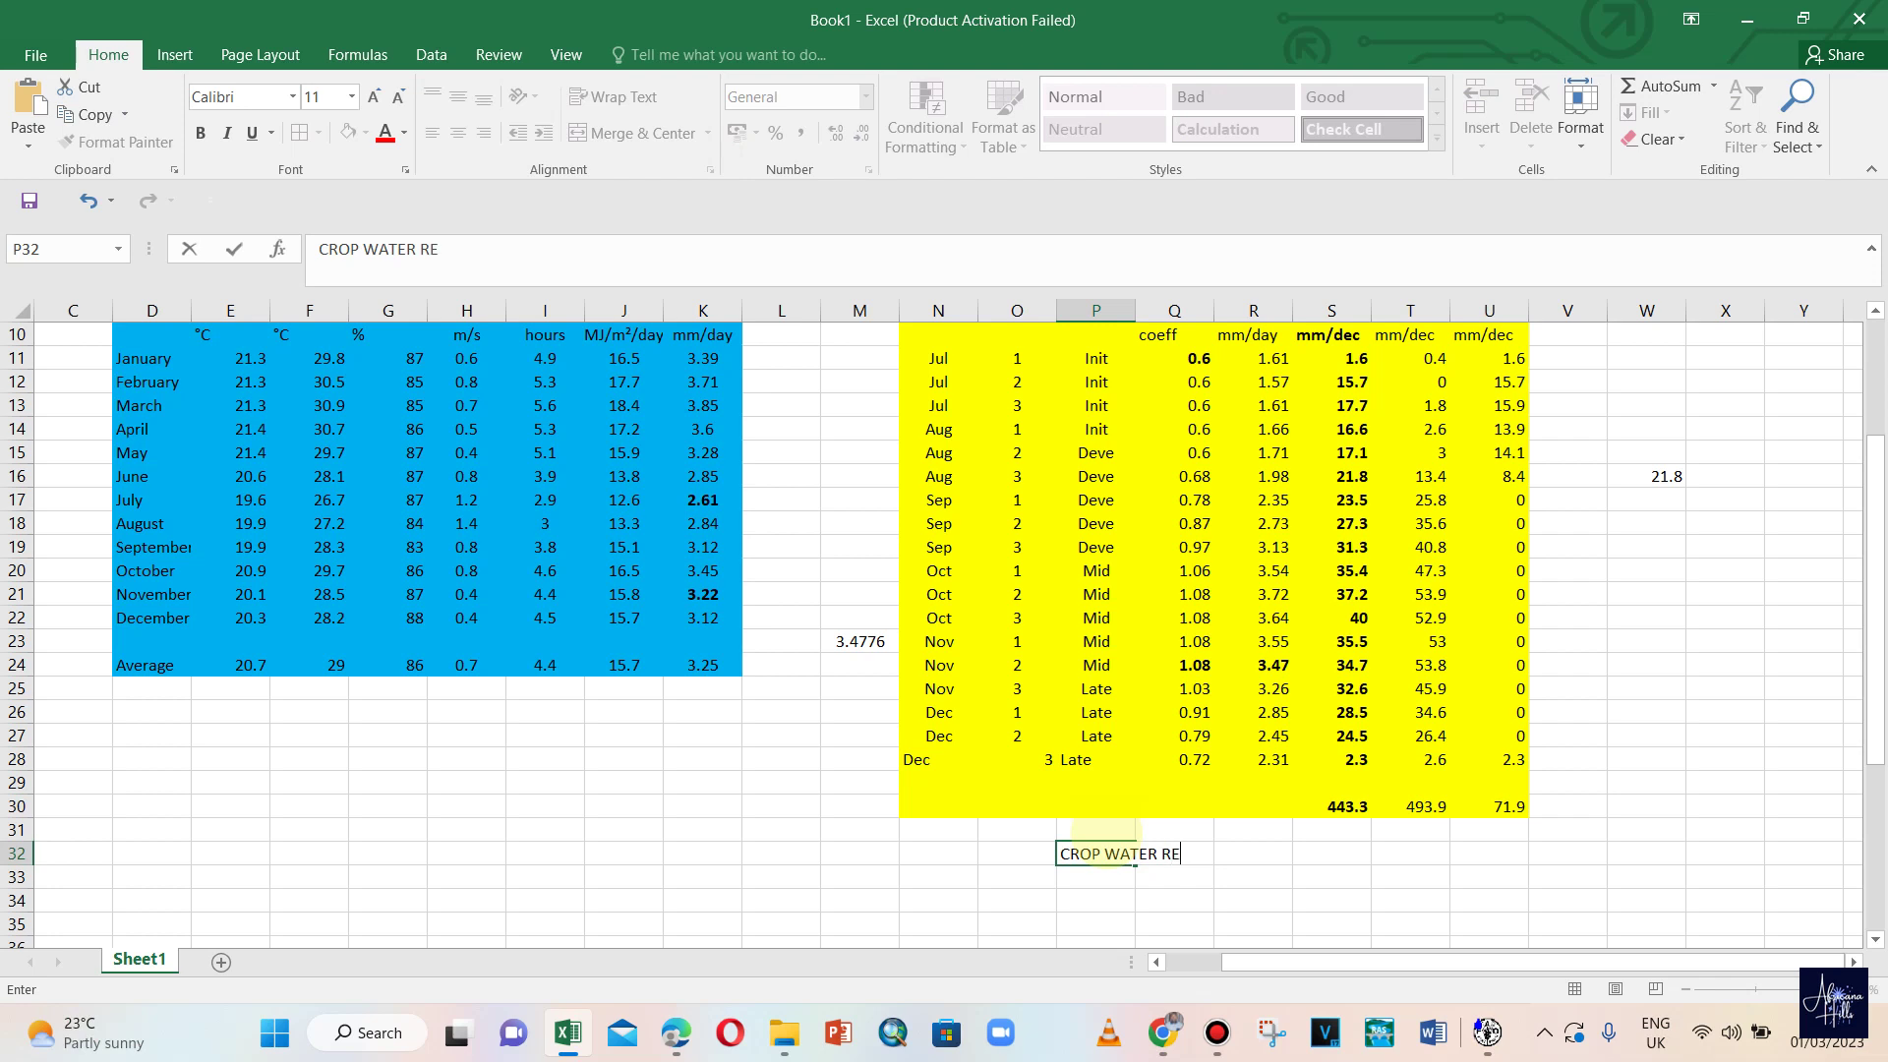
text(QU)
- Enter the total crop water requirement as =443.3 in R32 and its unit mm in S32
click(1248, 855)
text(=)
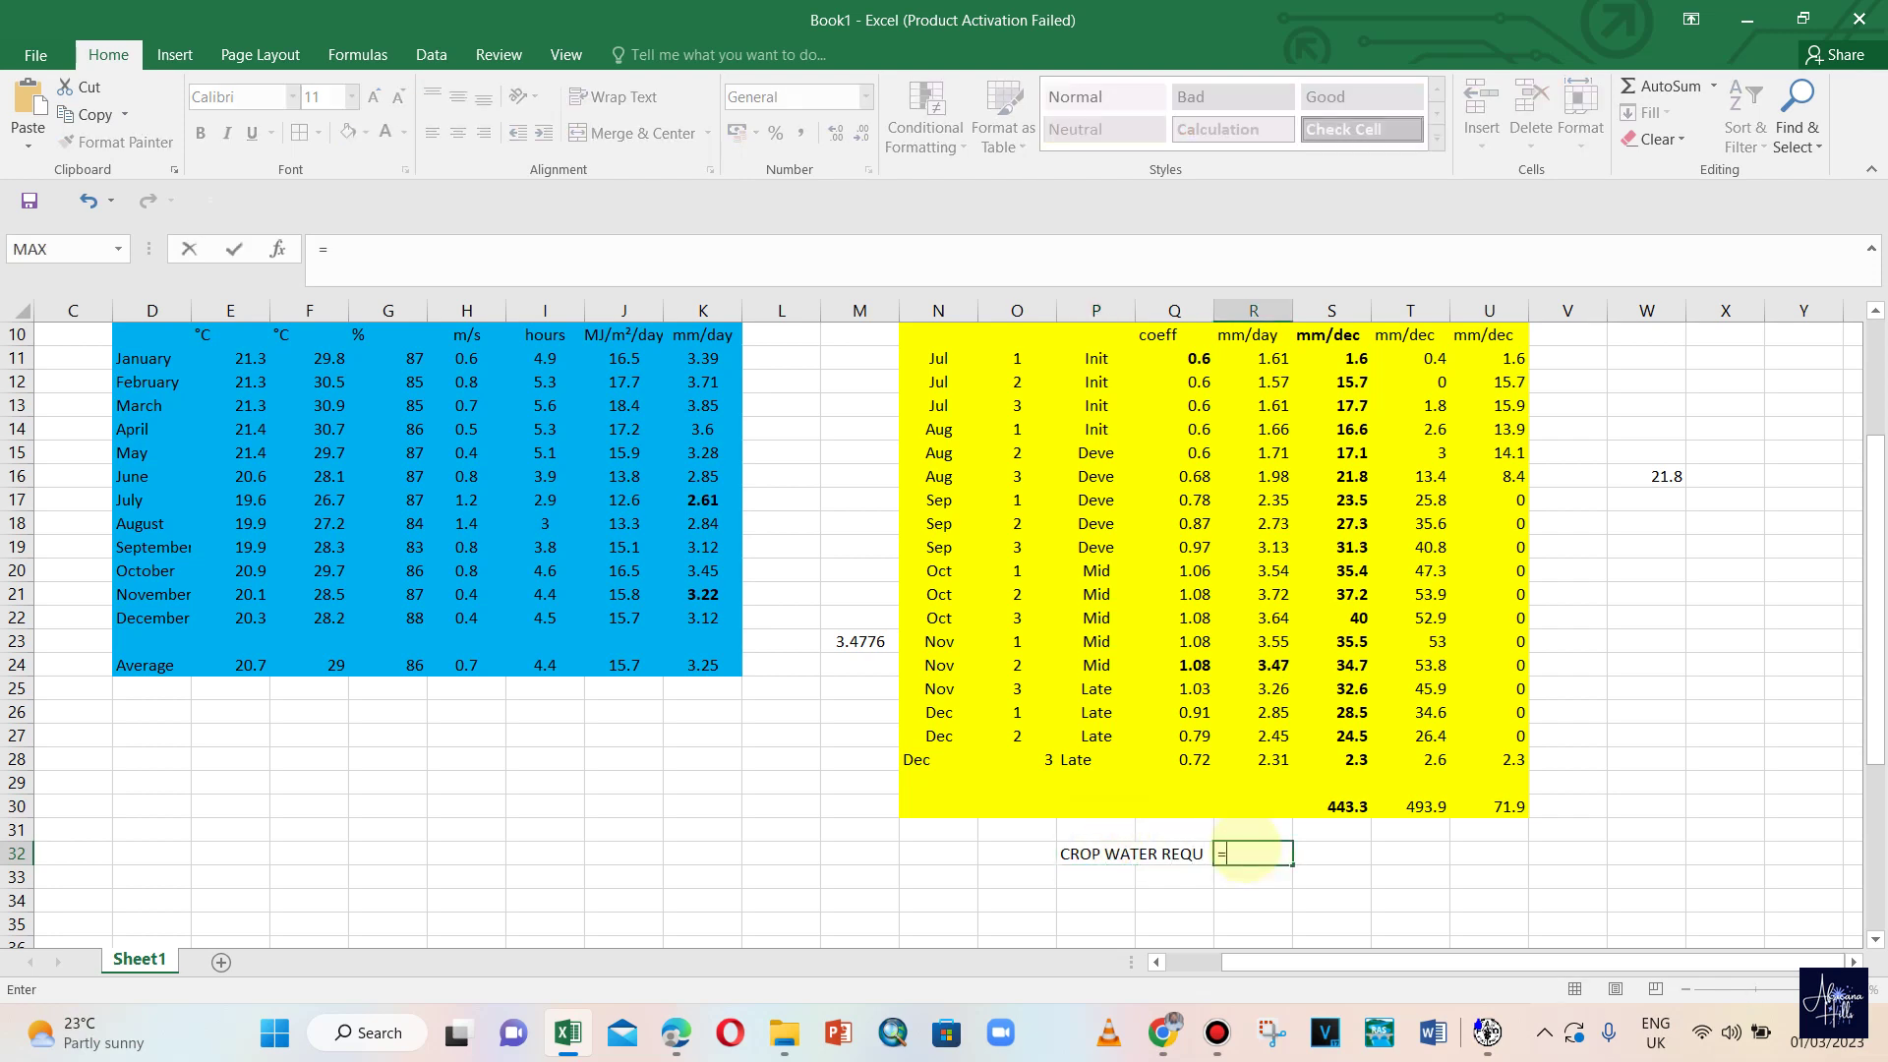
text(443.3)
key(Tab)
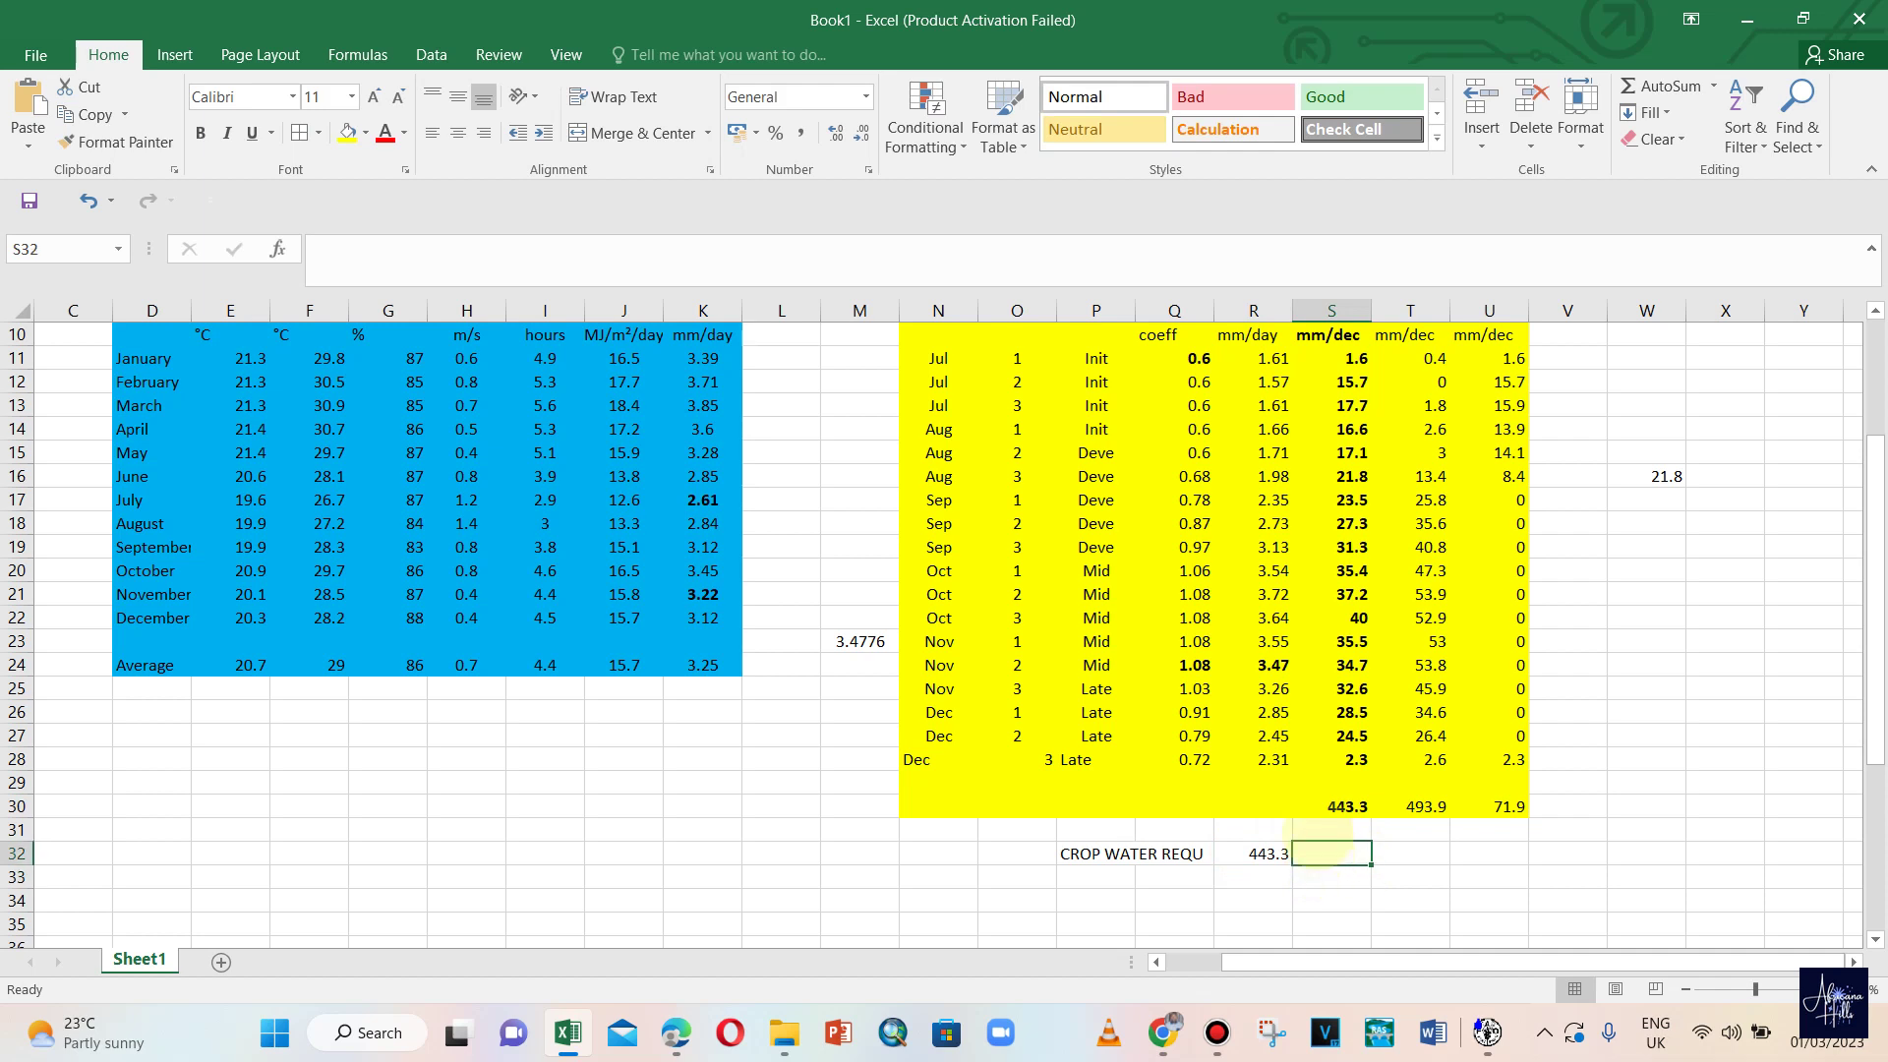
text(M)
key(BackSpace)
key(Caps_Lock)
text(mm)
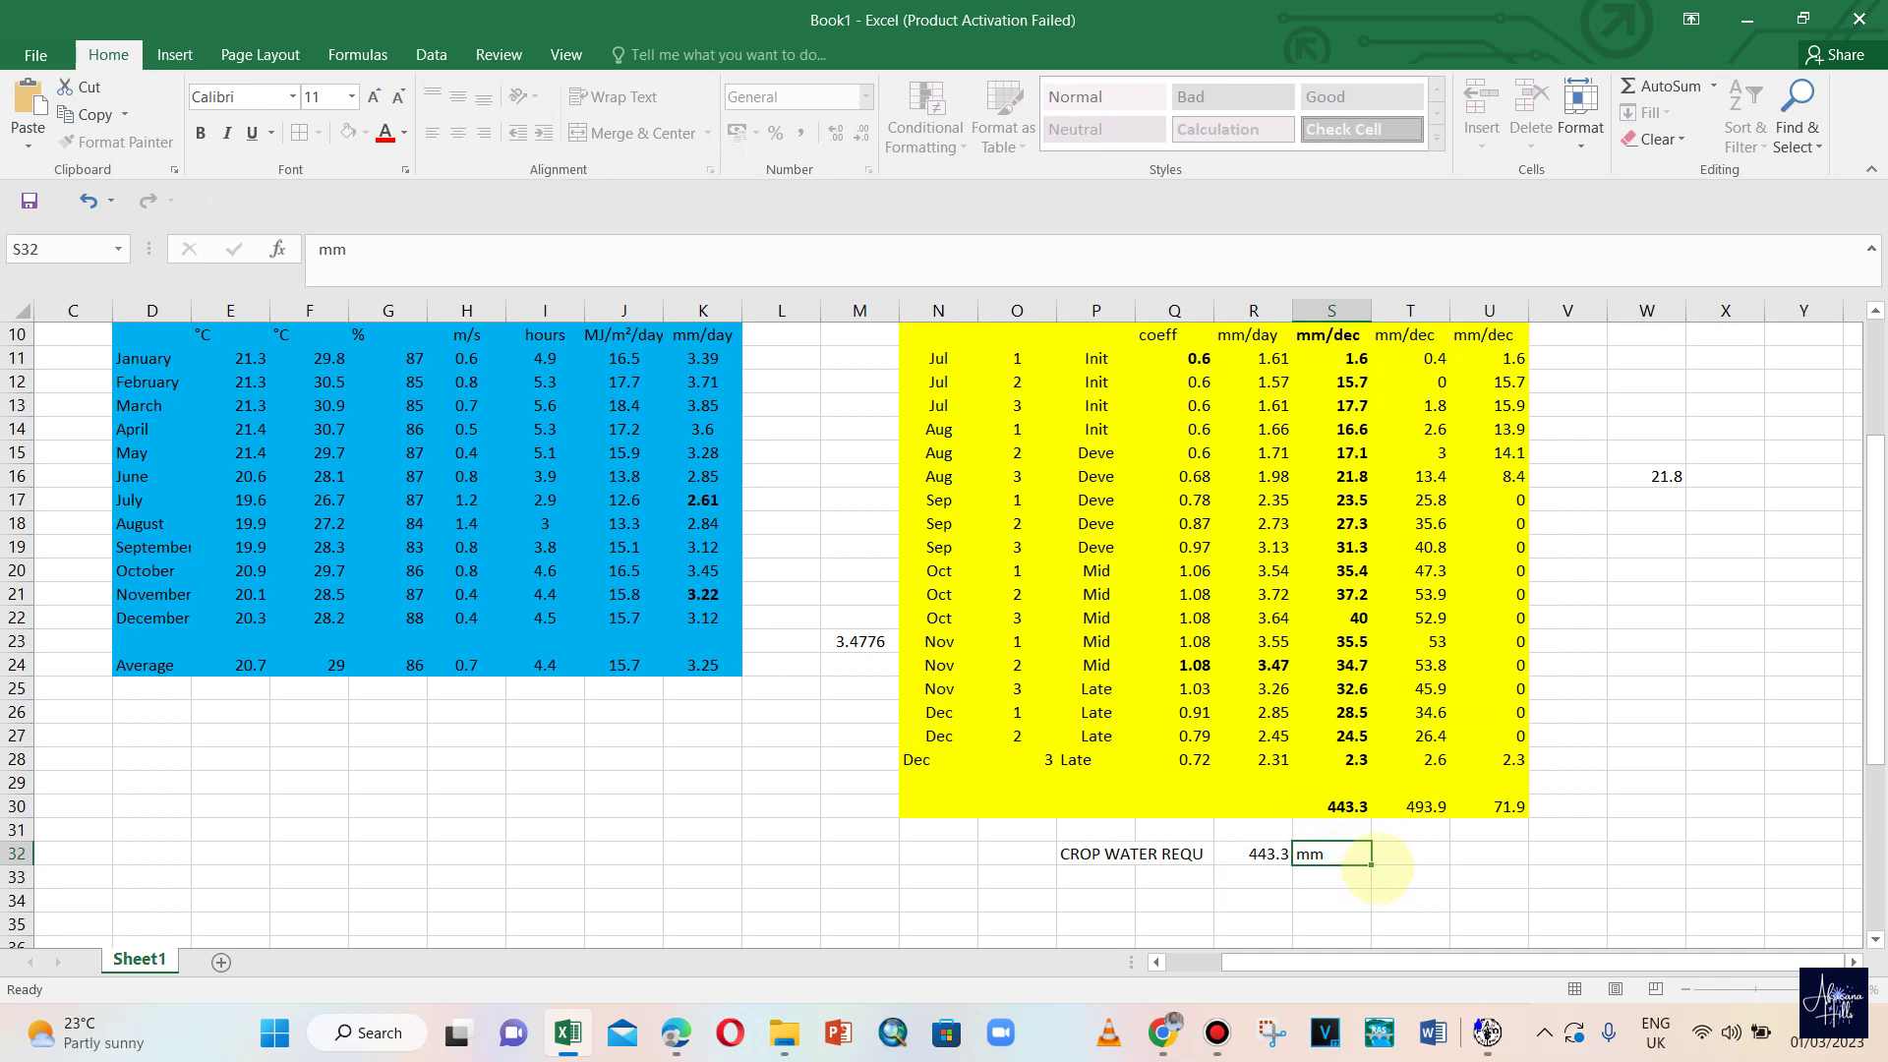
click(1322, 877)
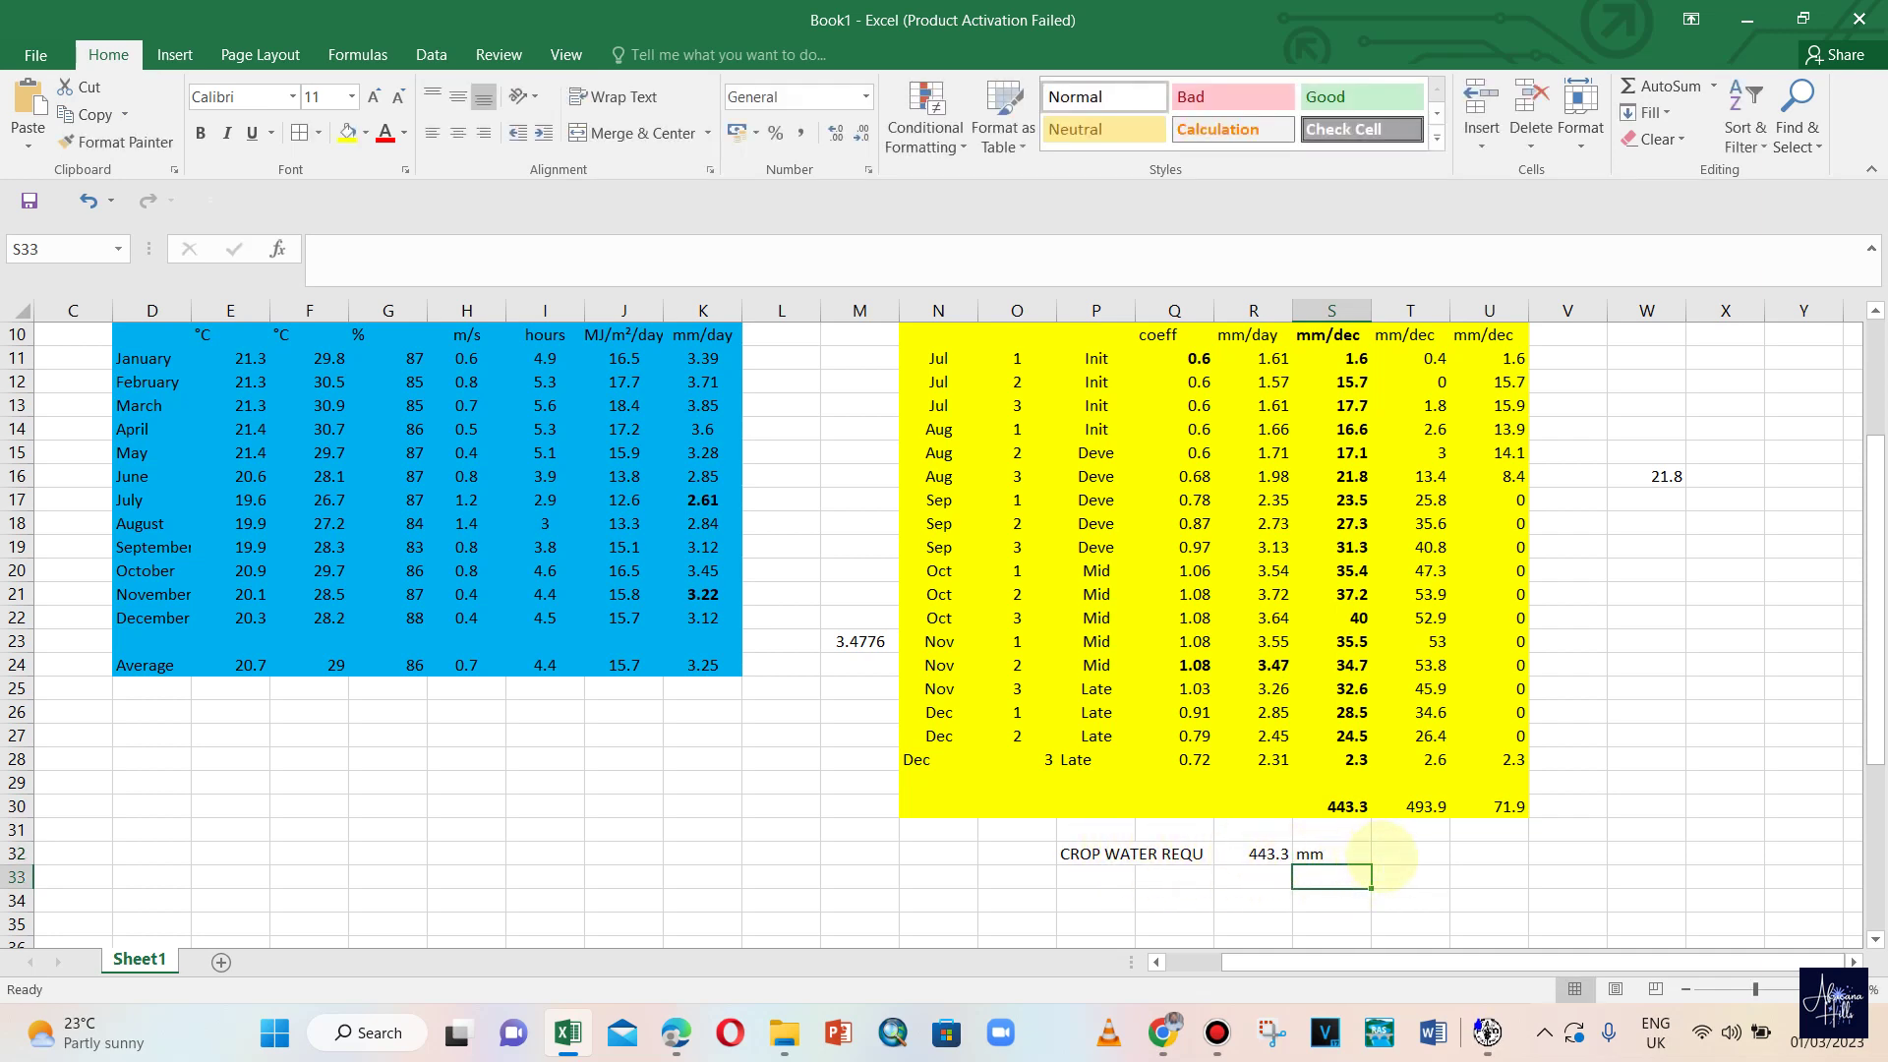
- Add the note (ET) in T32 beside the crop water requirement
click(1389, 854)
text(()
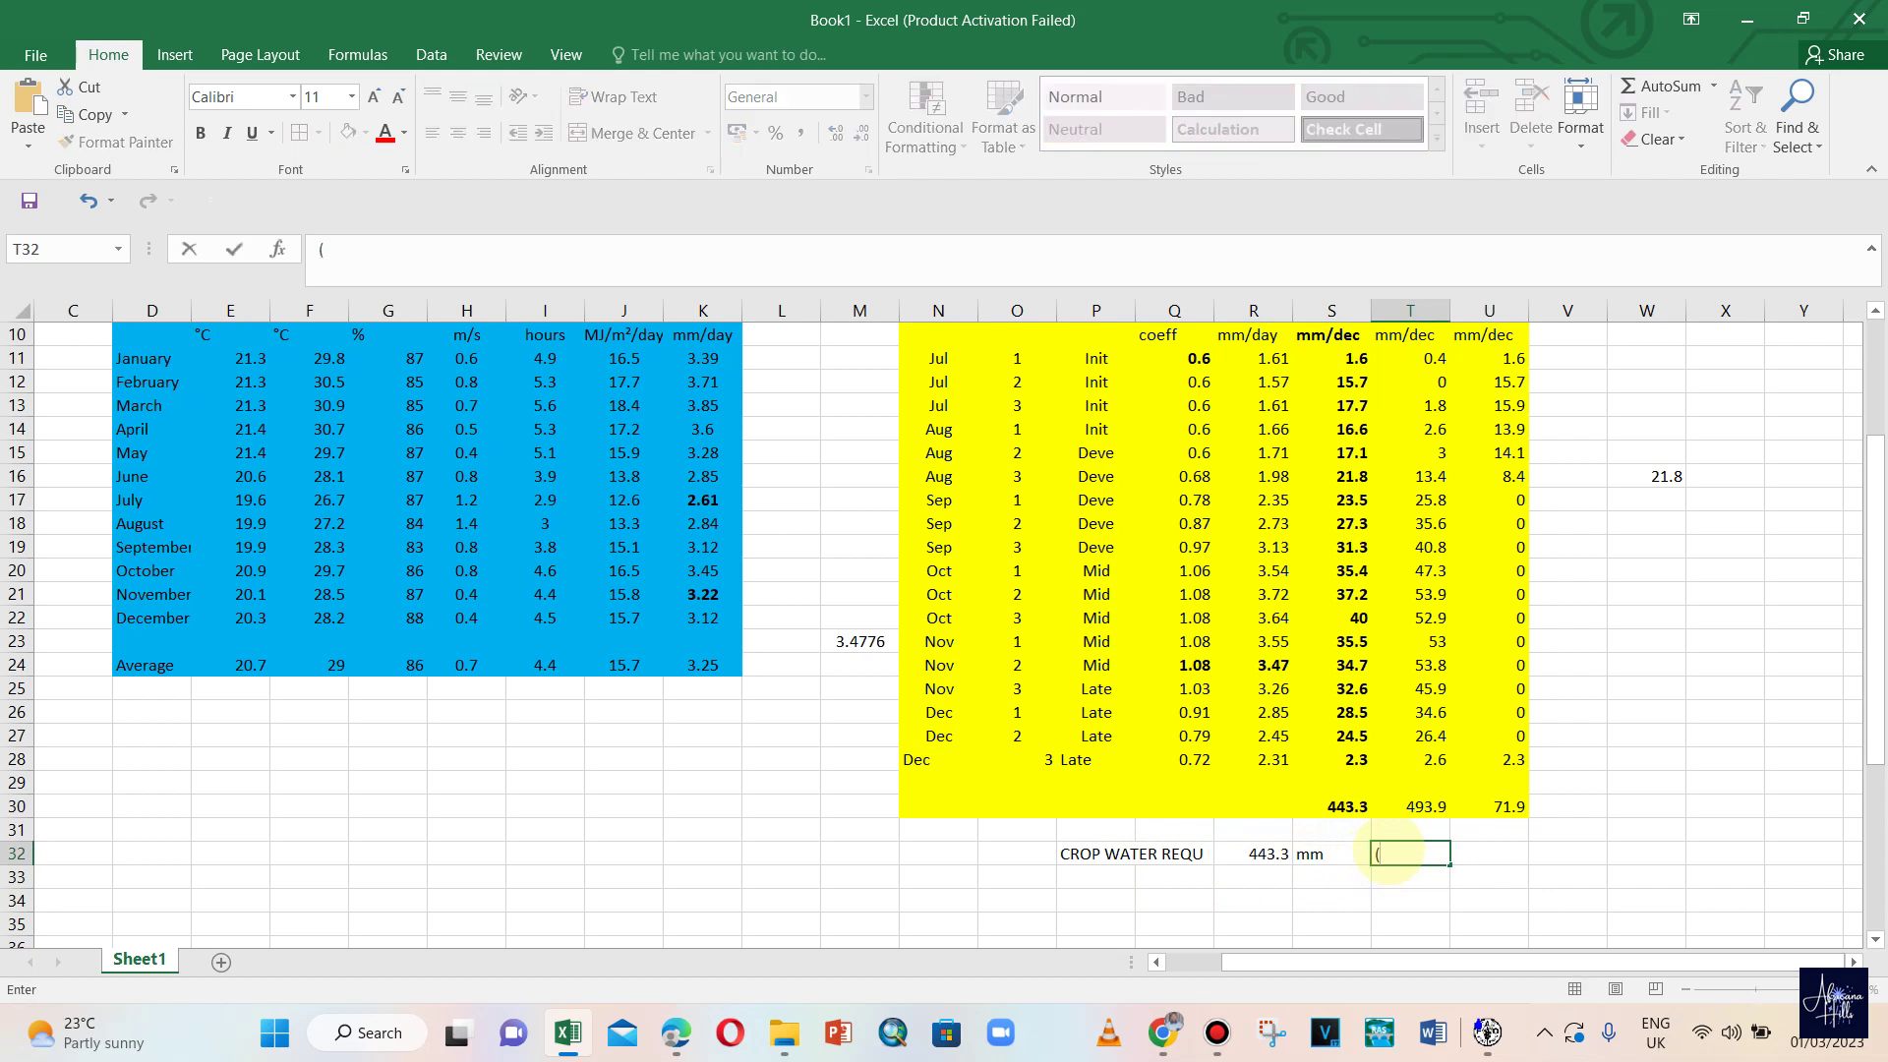
key(Caps_Lock)
text(ET))
click(1565, 806)
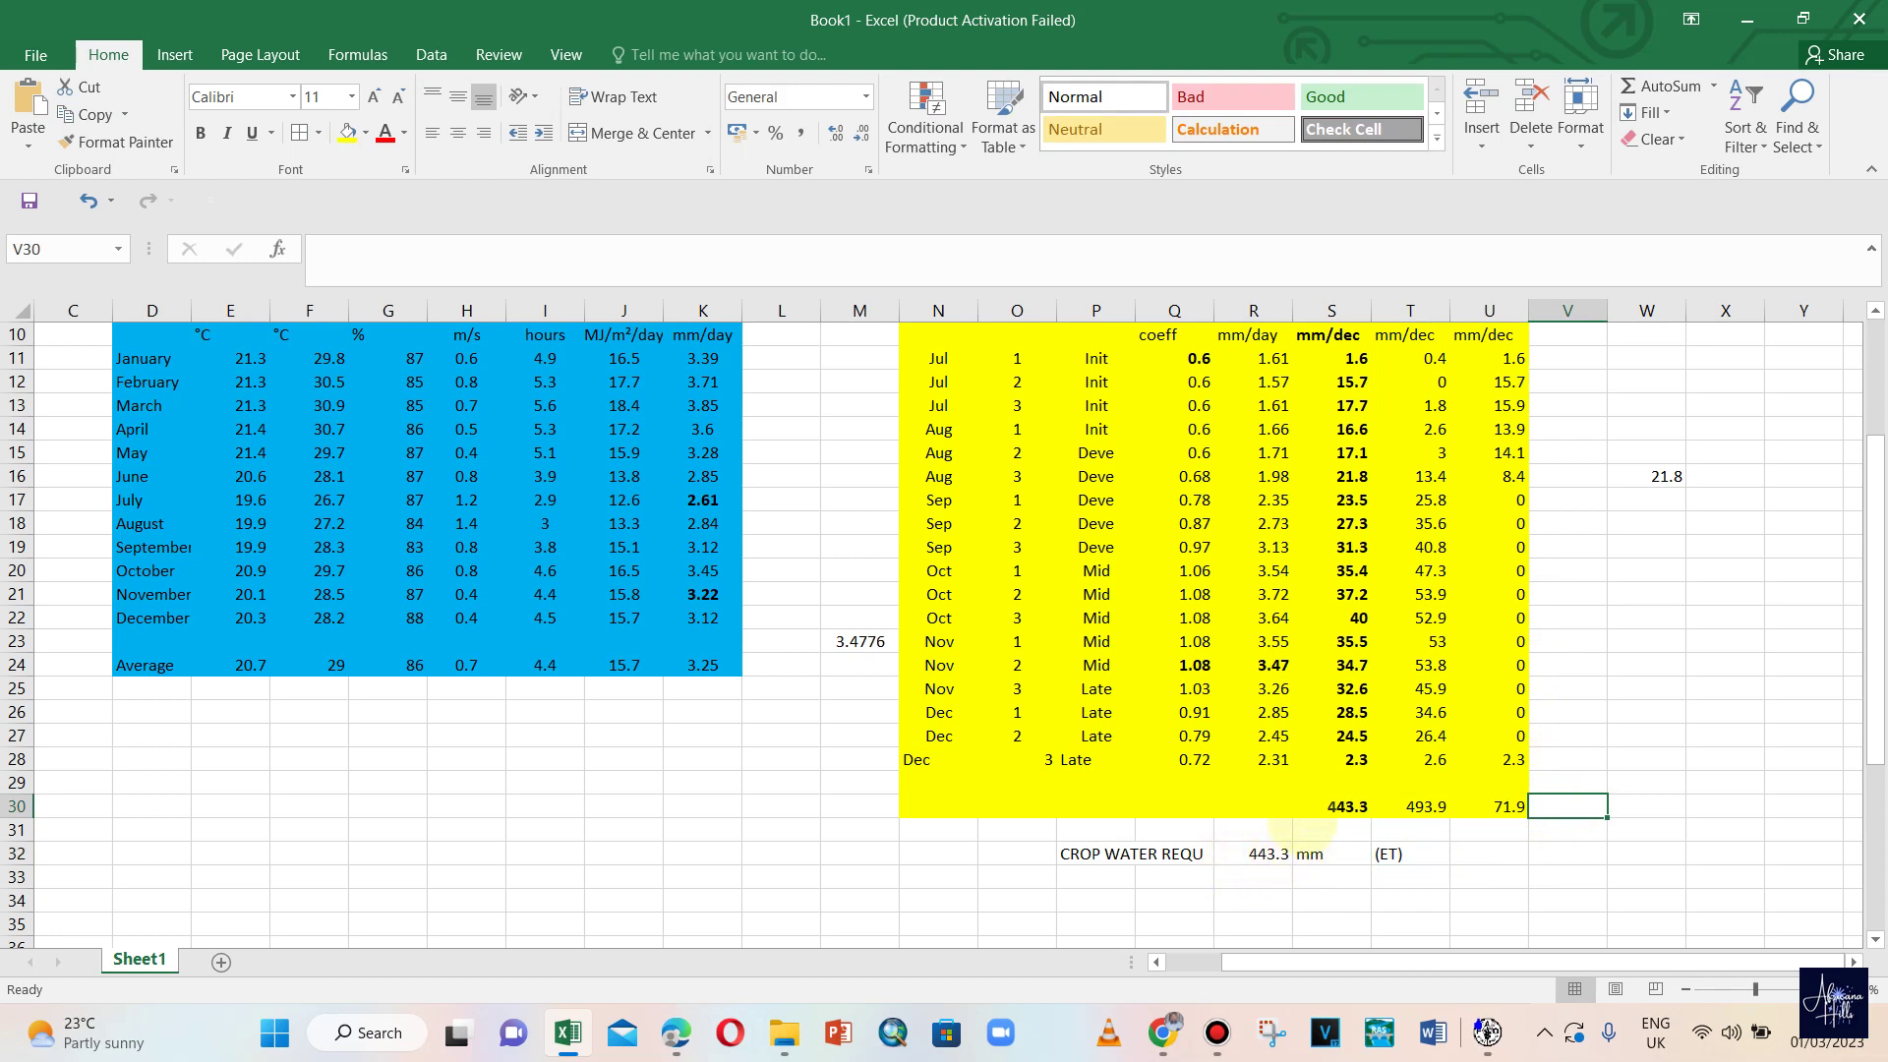
- Calculate the water requirement as a volume in S33 with the formula =10*R32*2
scroll(1278, 870, up, 1)
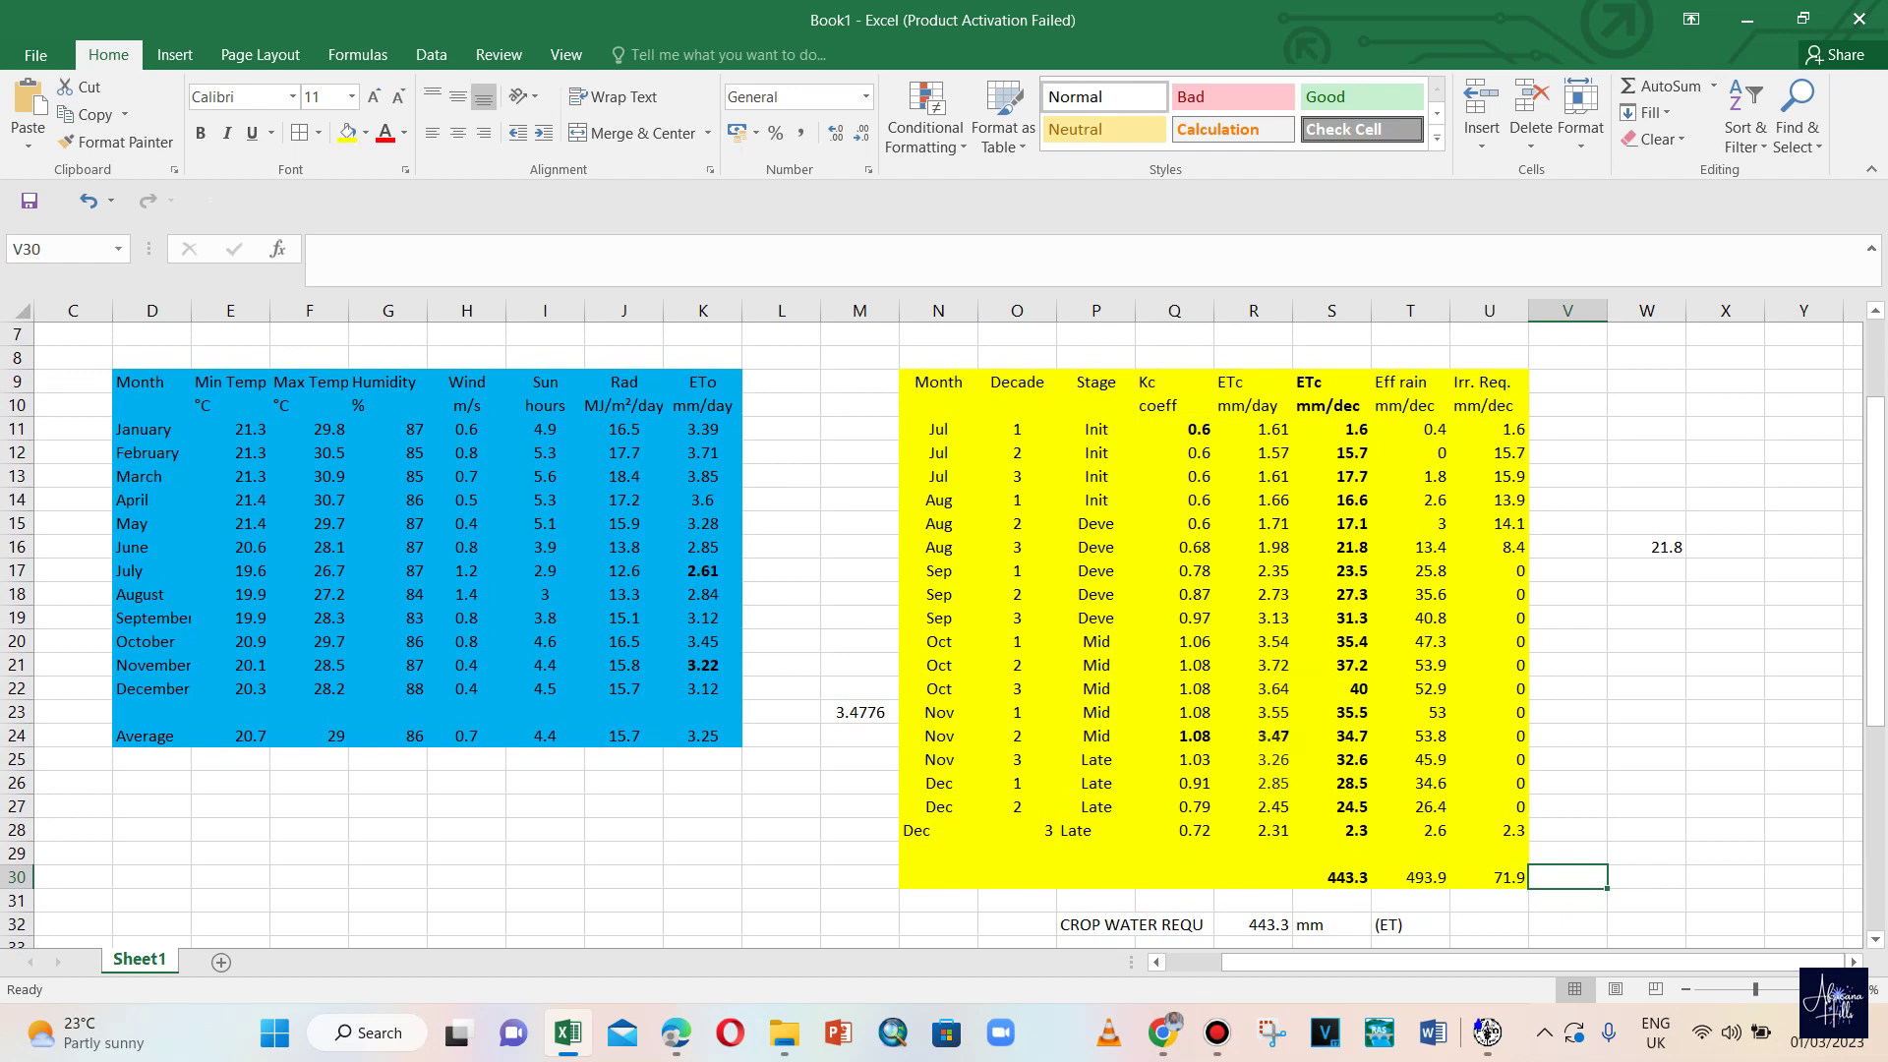
scroll(1298, 870, down, 1)
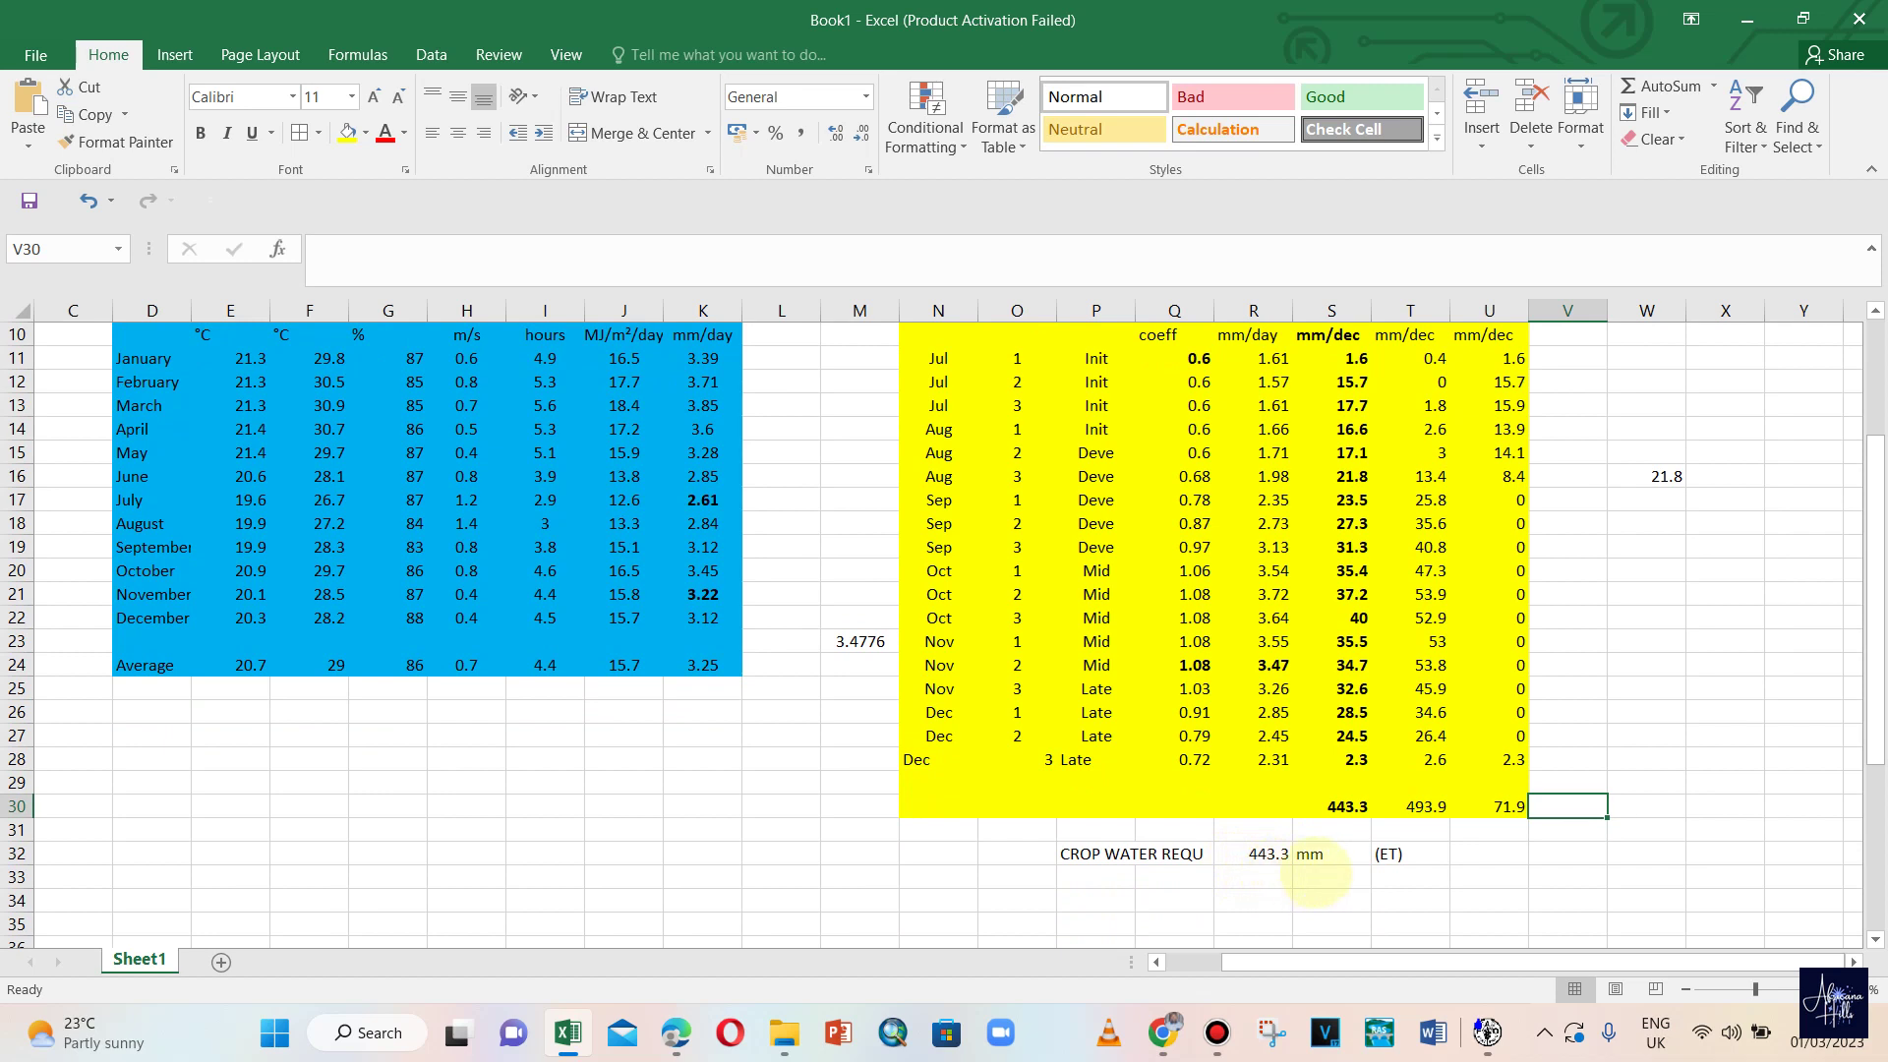
scroll(1308, 865, down, 1)
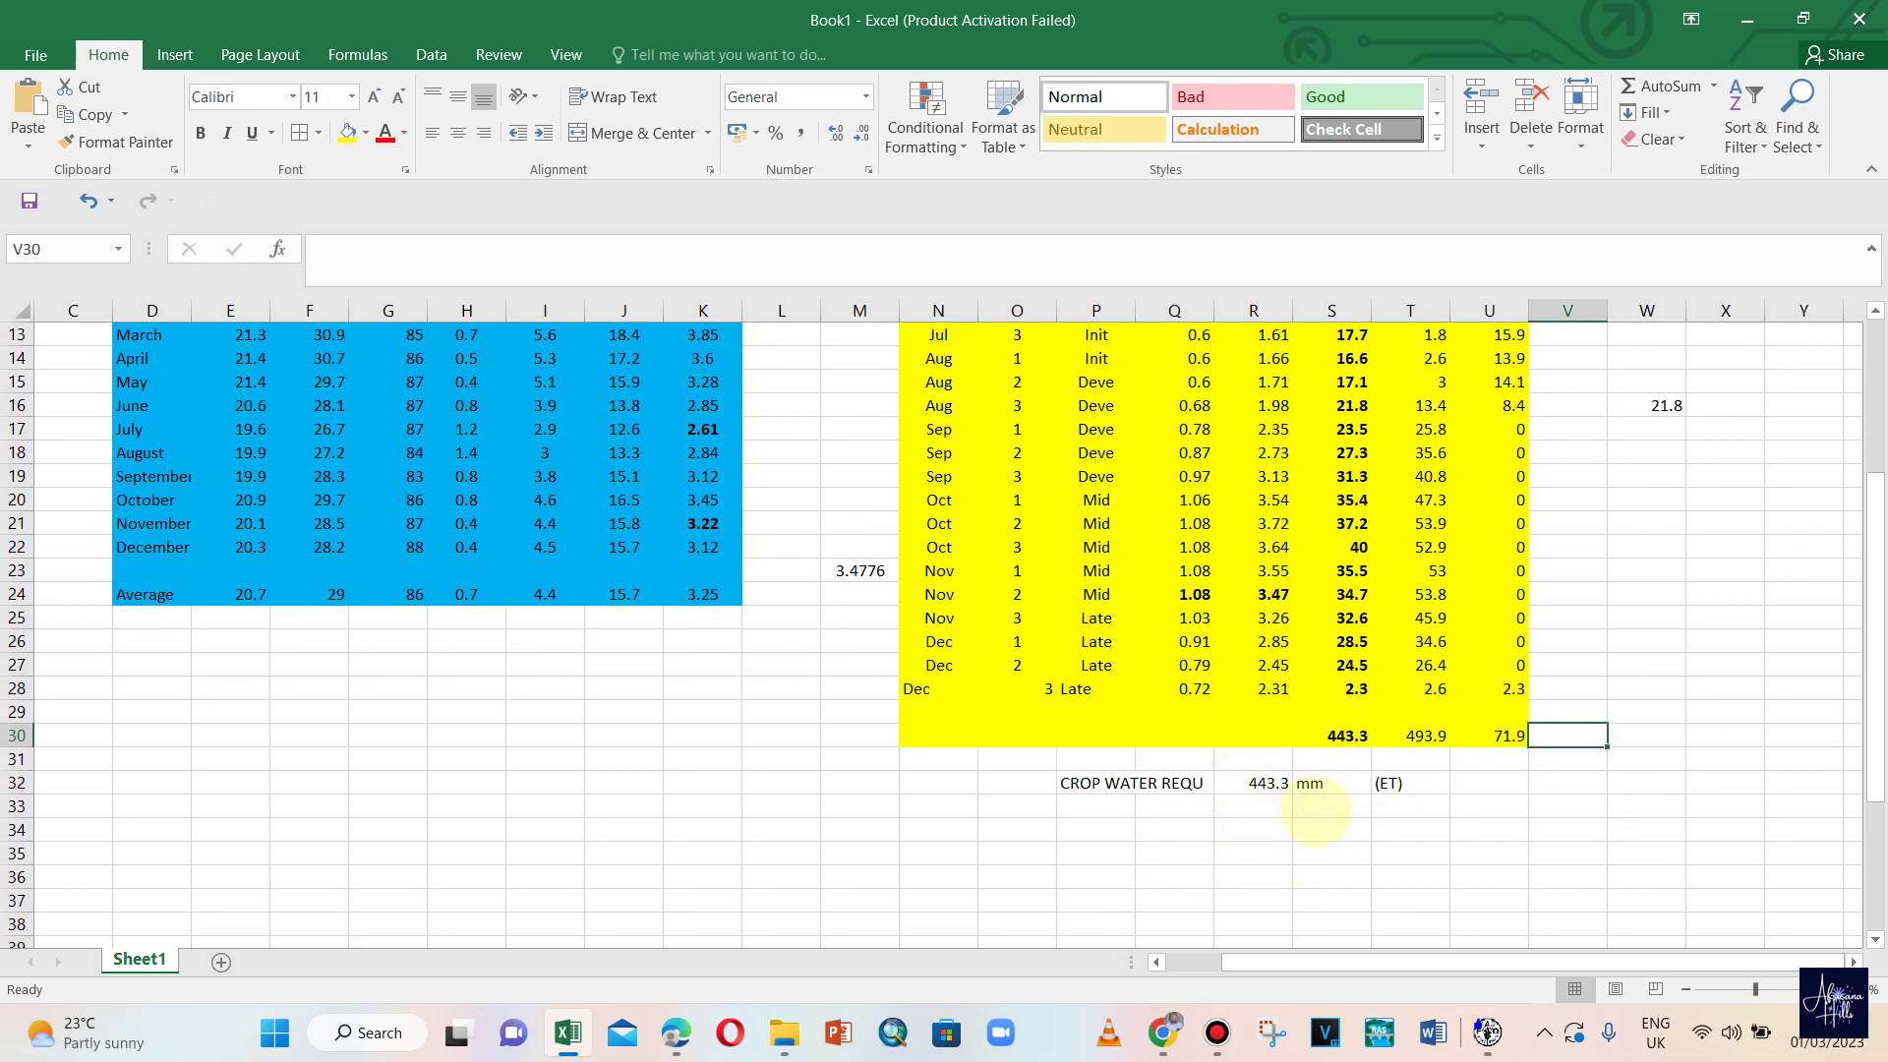
click(1318, 807)
text(=)
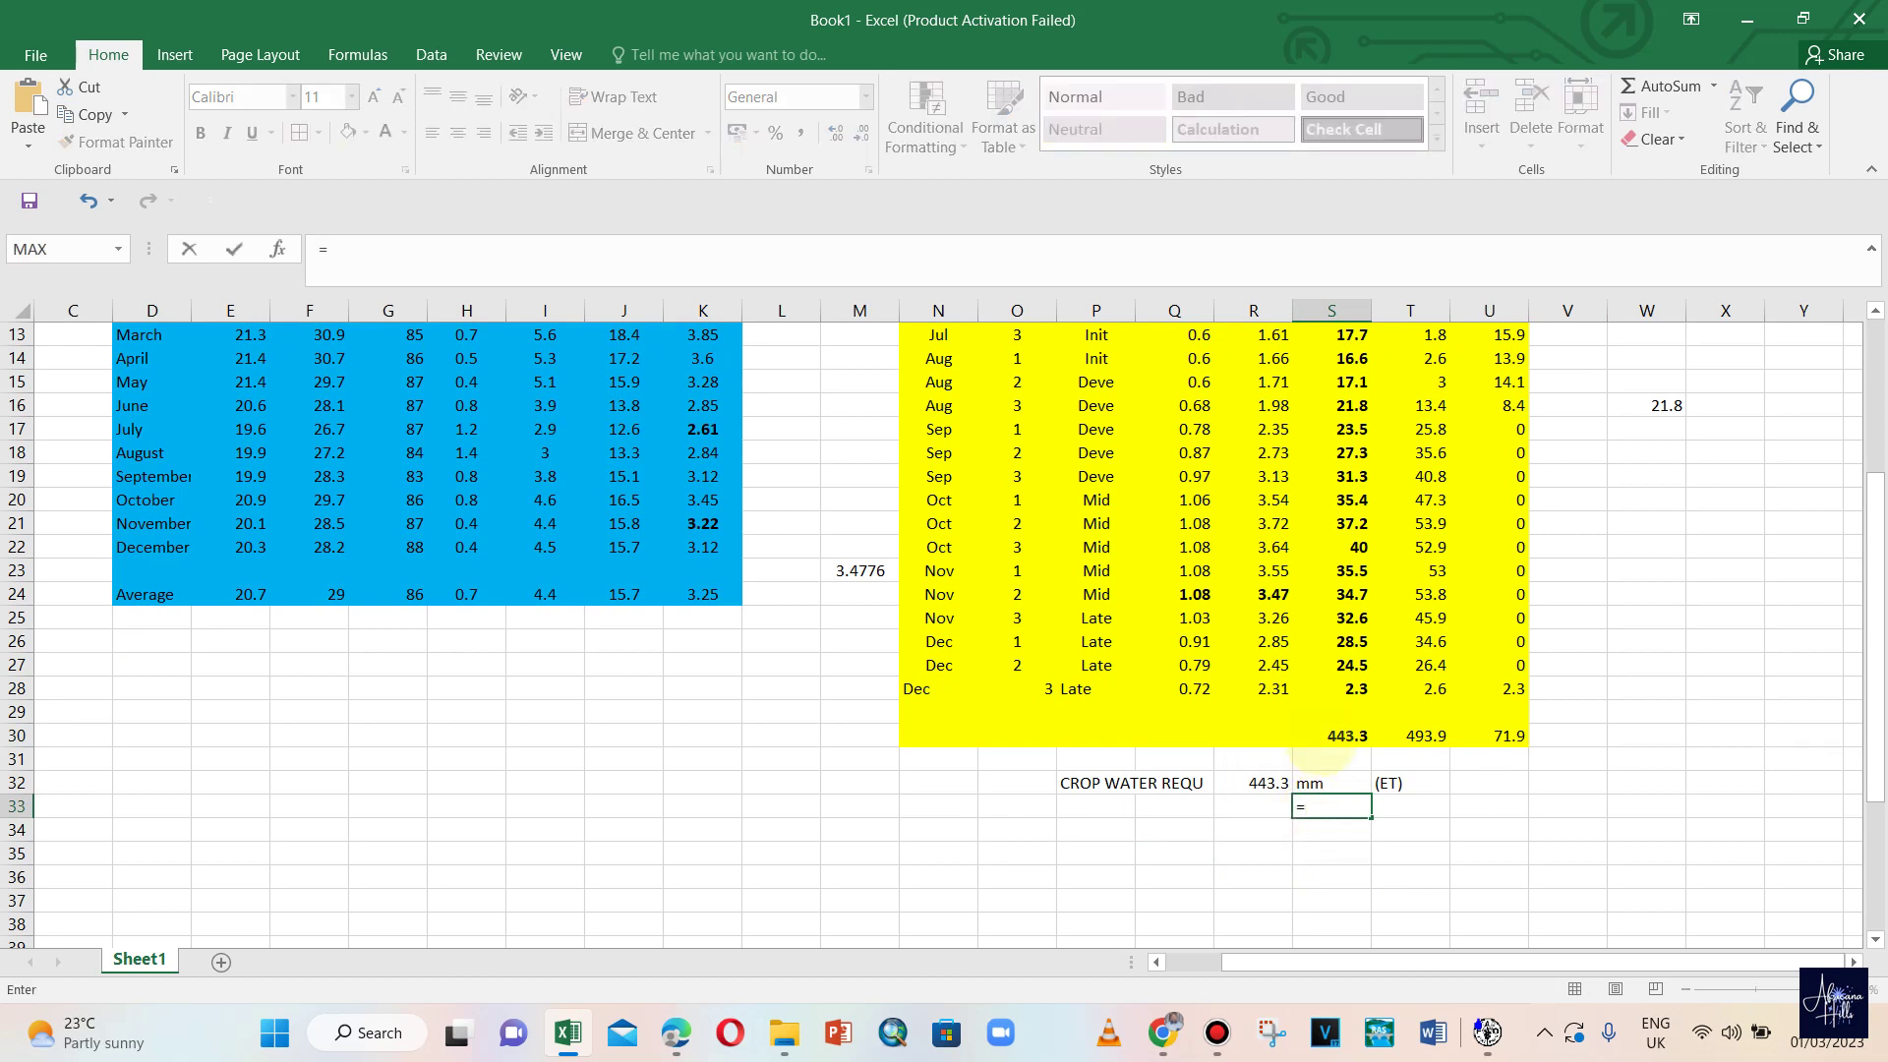
text(10*)
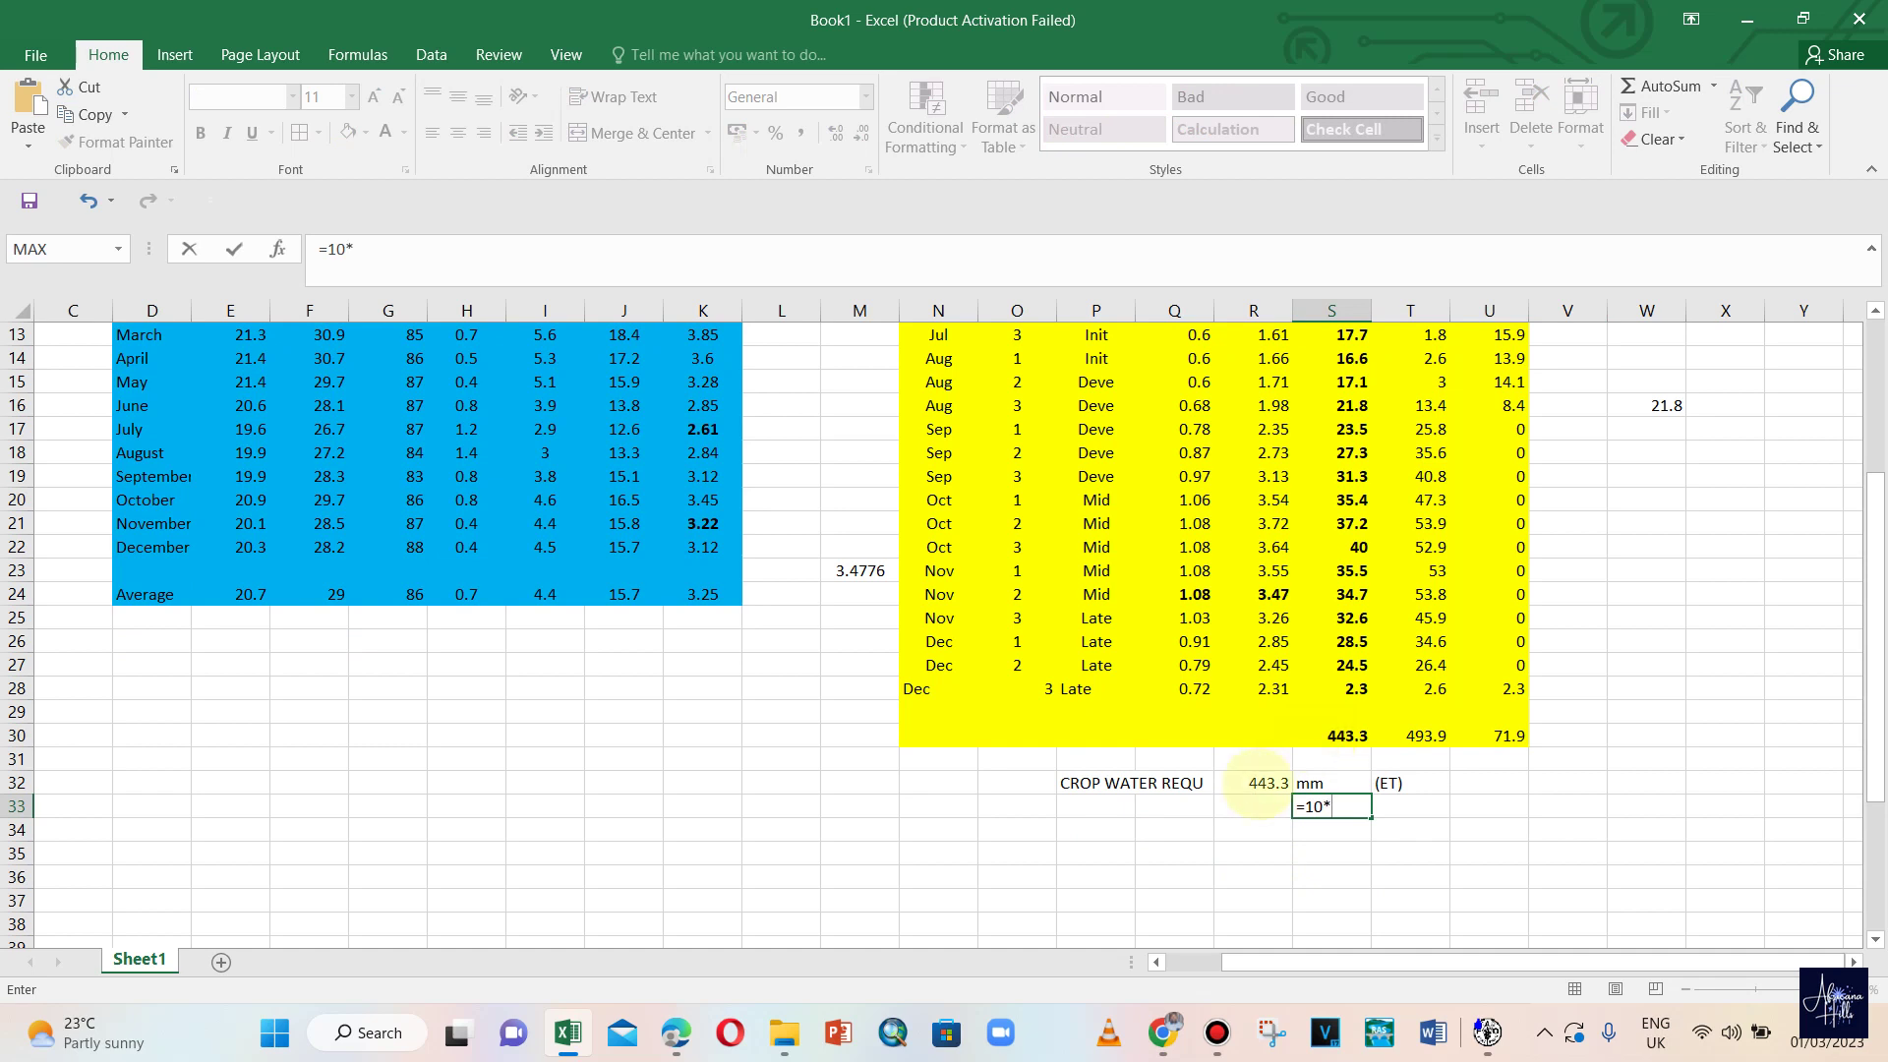
click(1259, 782)
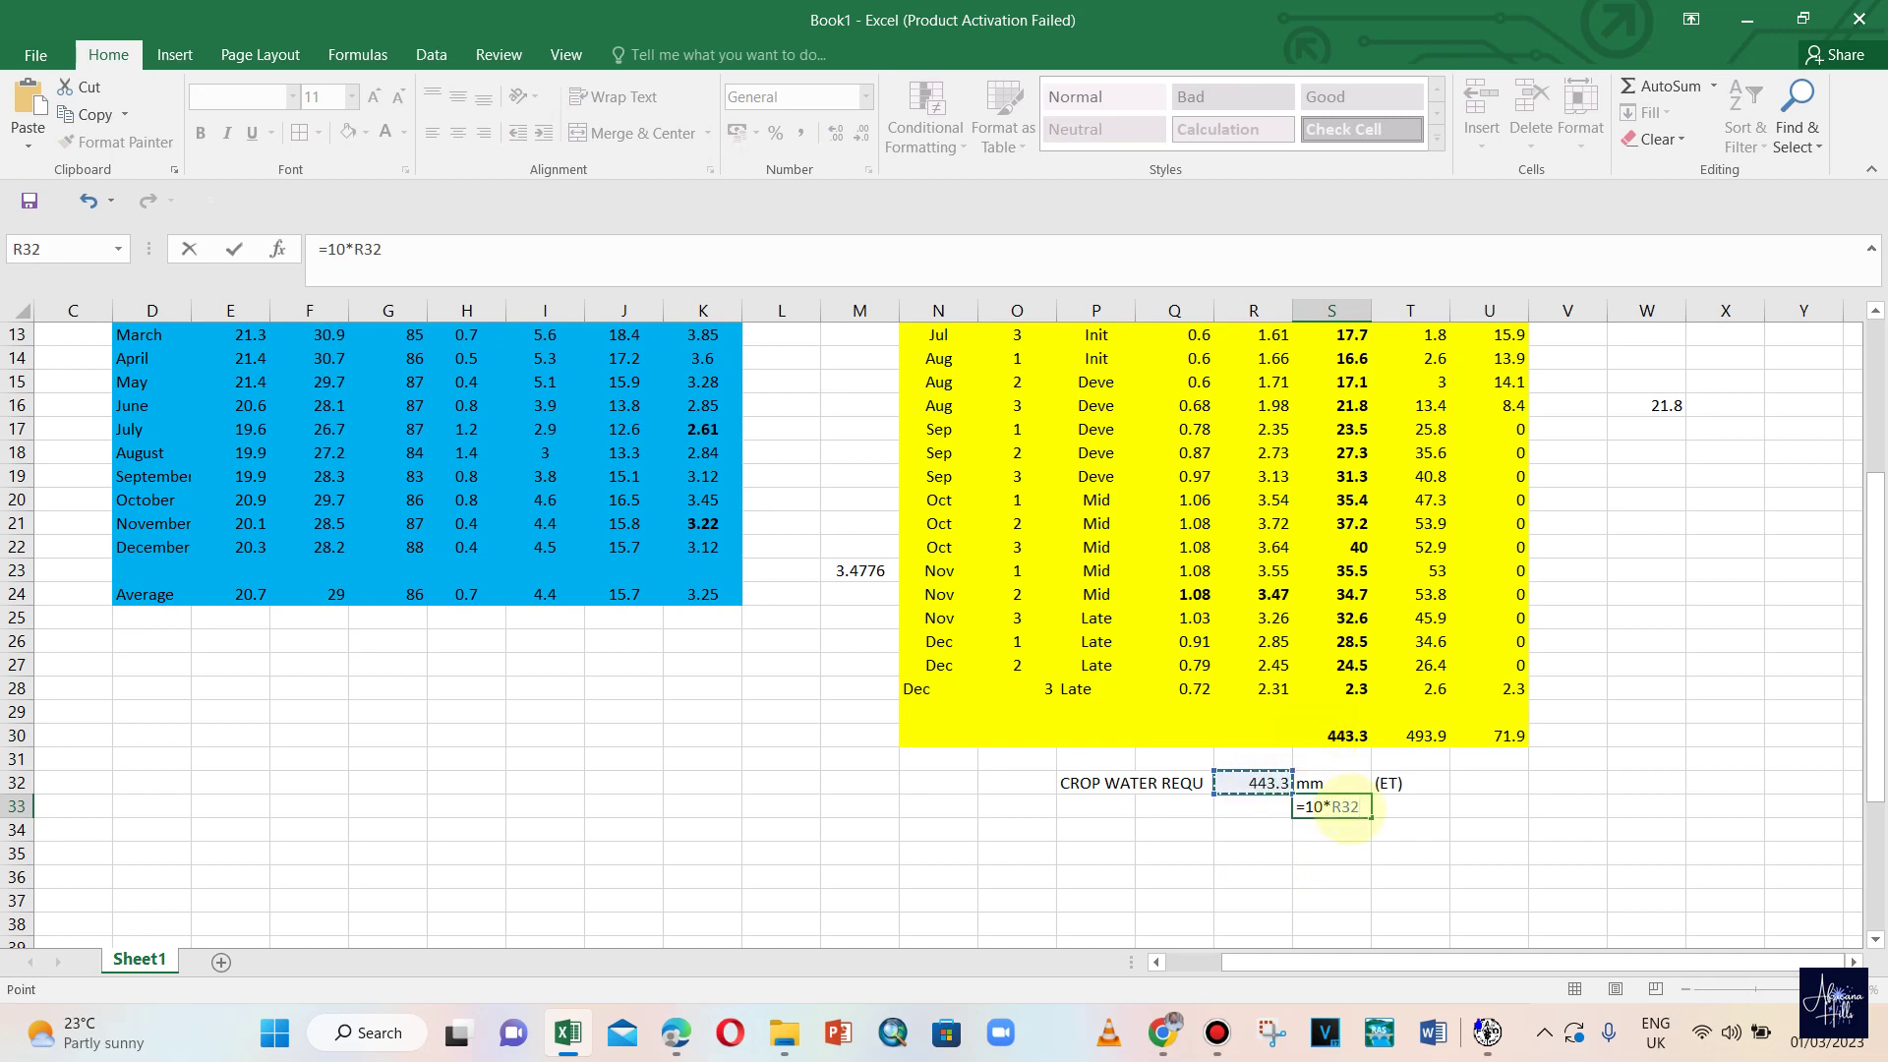
text(*2)
key(Return)
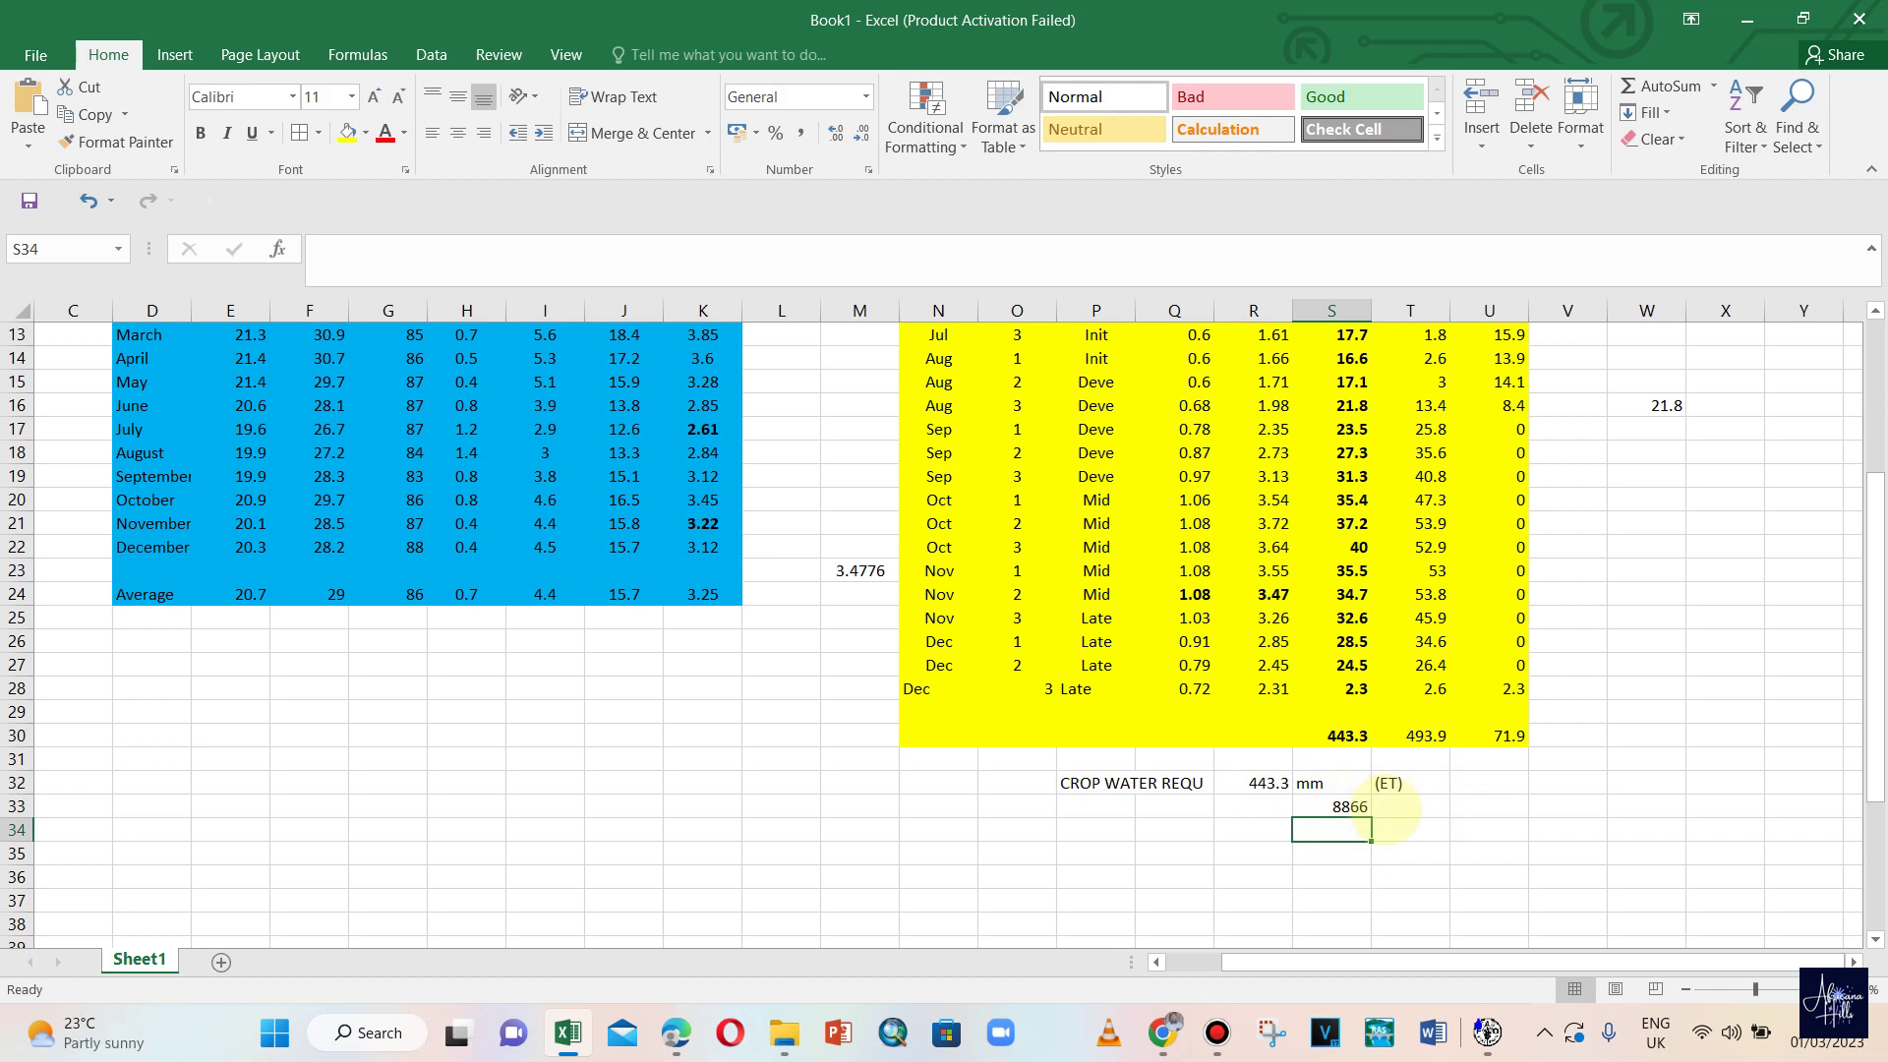
- Add the unit M3 in T33 beside the volume and clear both cells S33:T33
click(1387, 808)
text(M3)
key(Return)
key(Return)
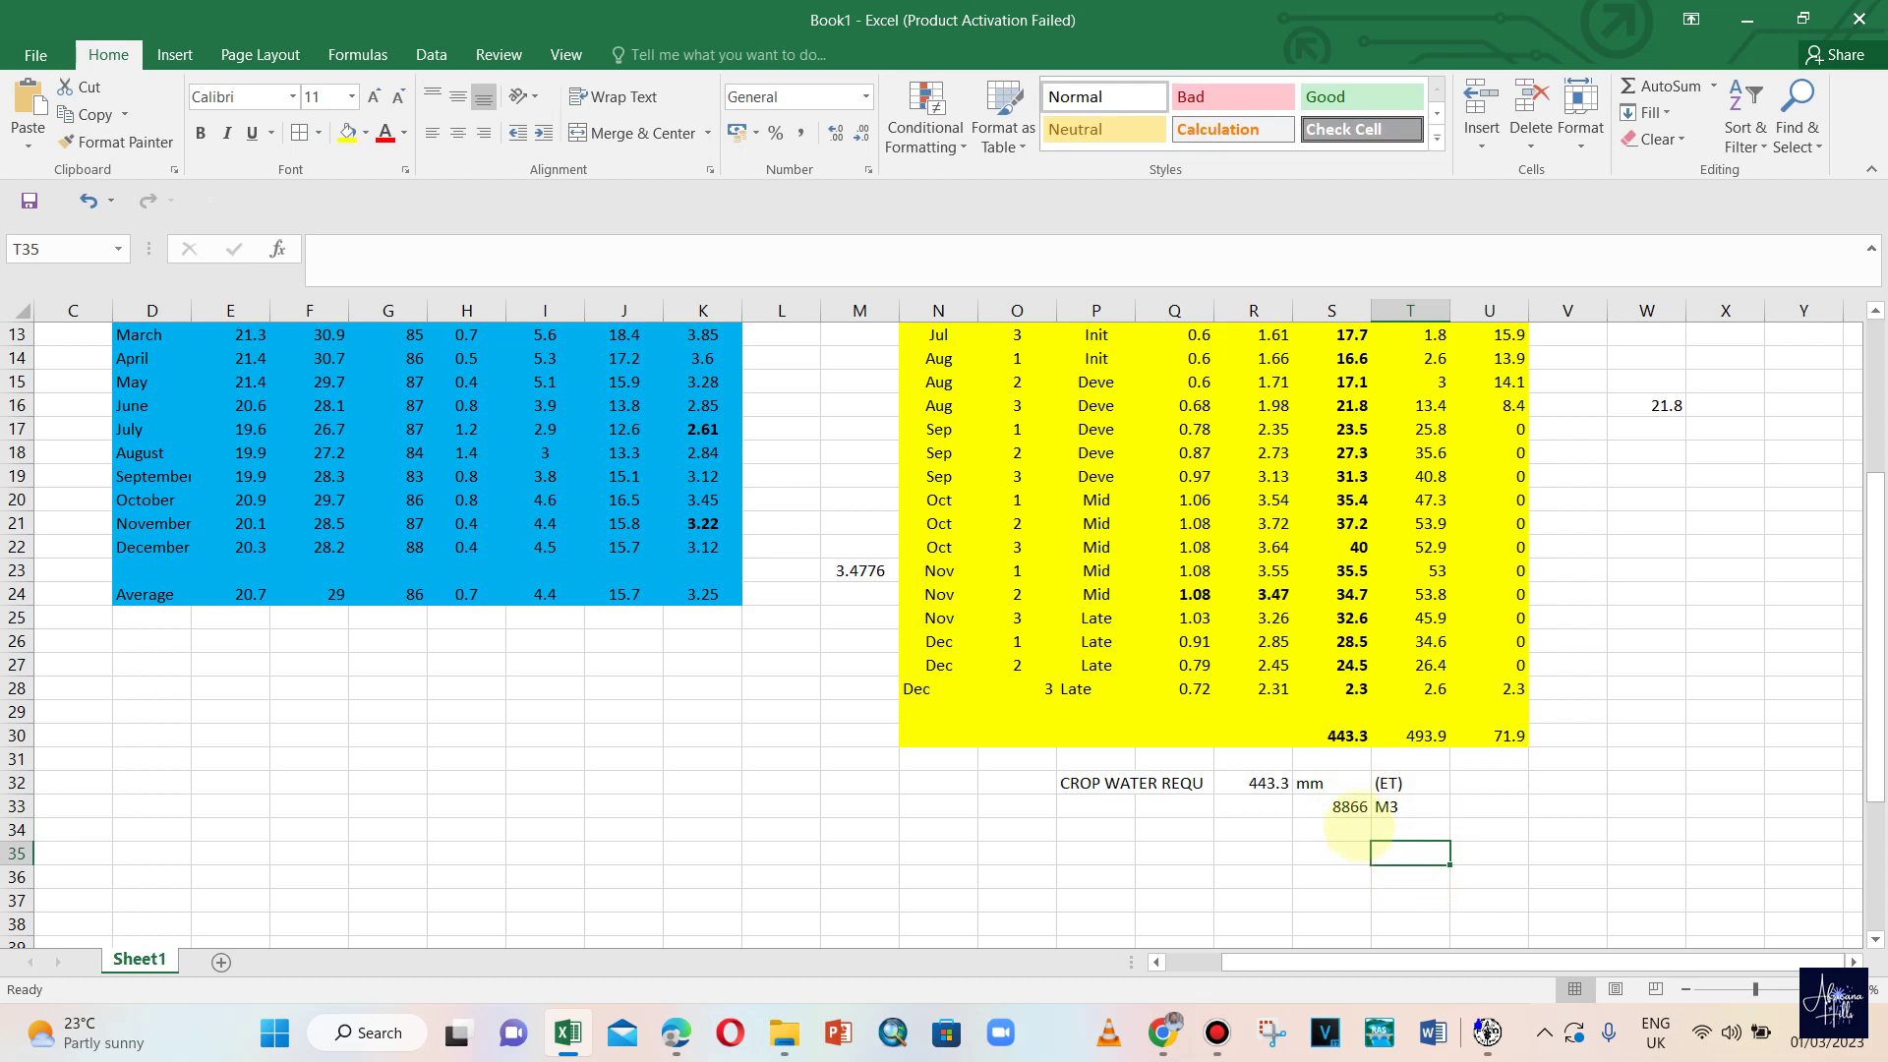
drag(1342, 808, 1397, 814)
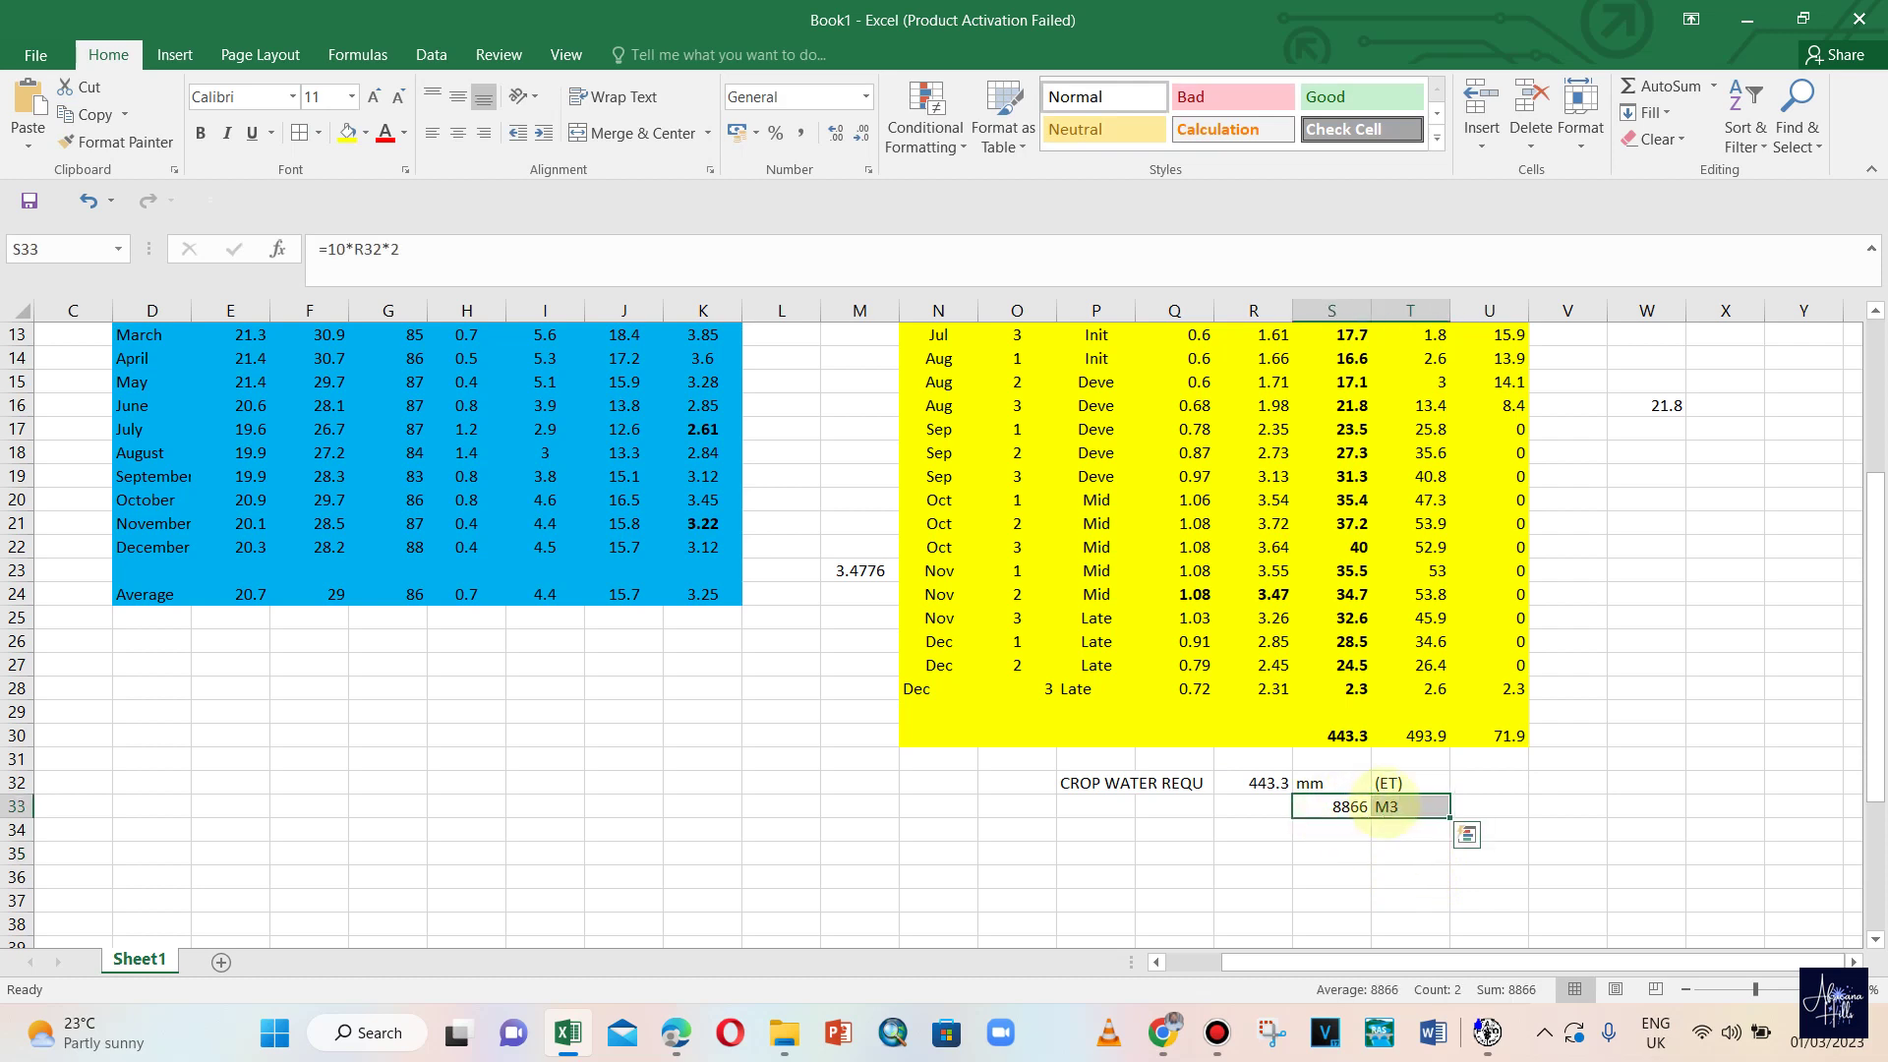
key(Delete)
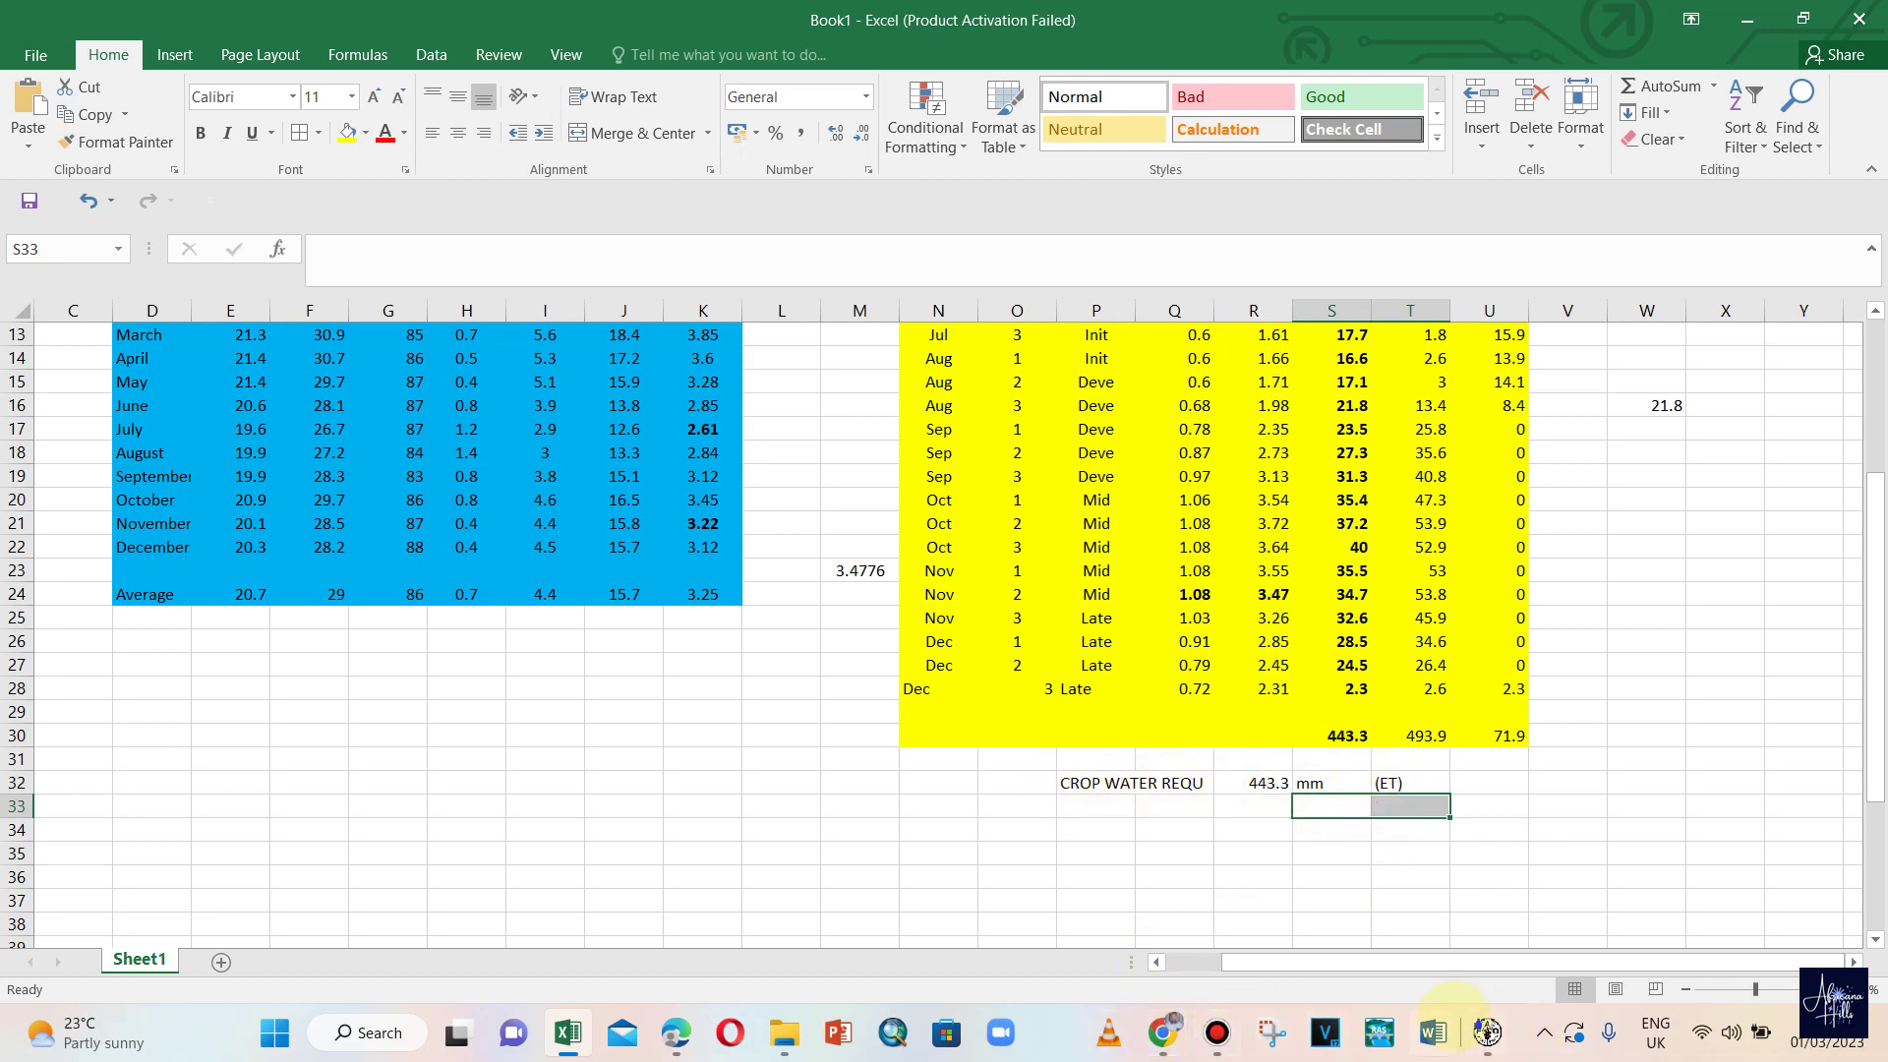
- Switch to CROPWAT and open the monthly rain data for Lastoursville over the Crop Water Requirements table to examine monthly rain and effective rain
mouse_move(1480, 1031)
click(1370, 906)
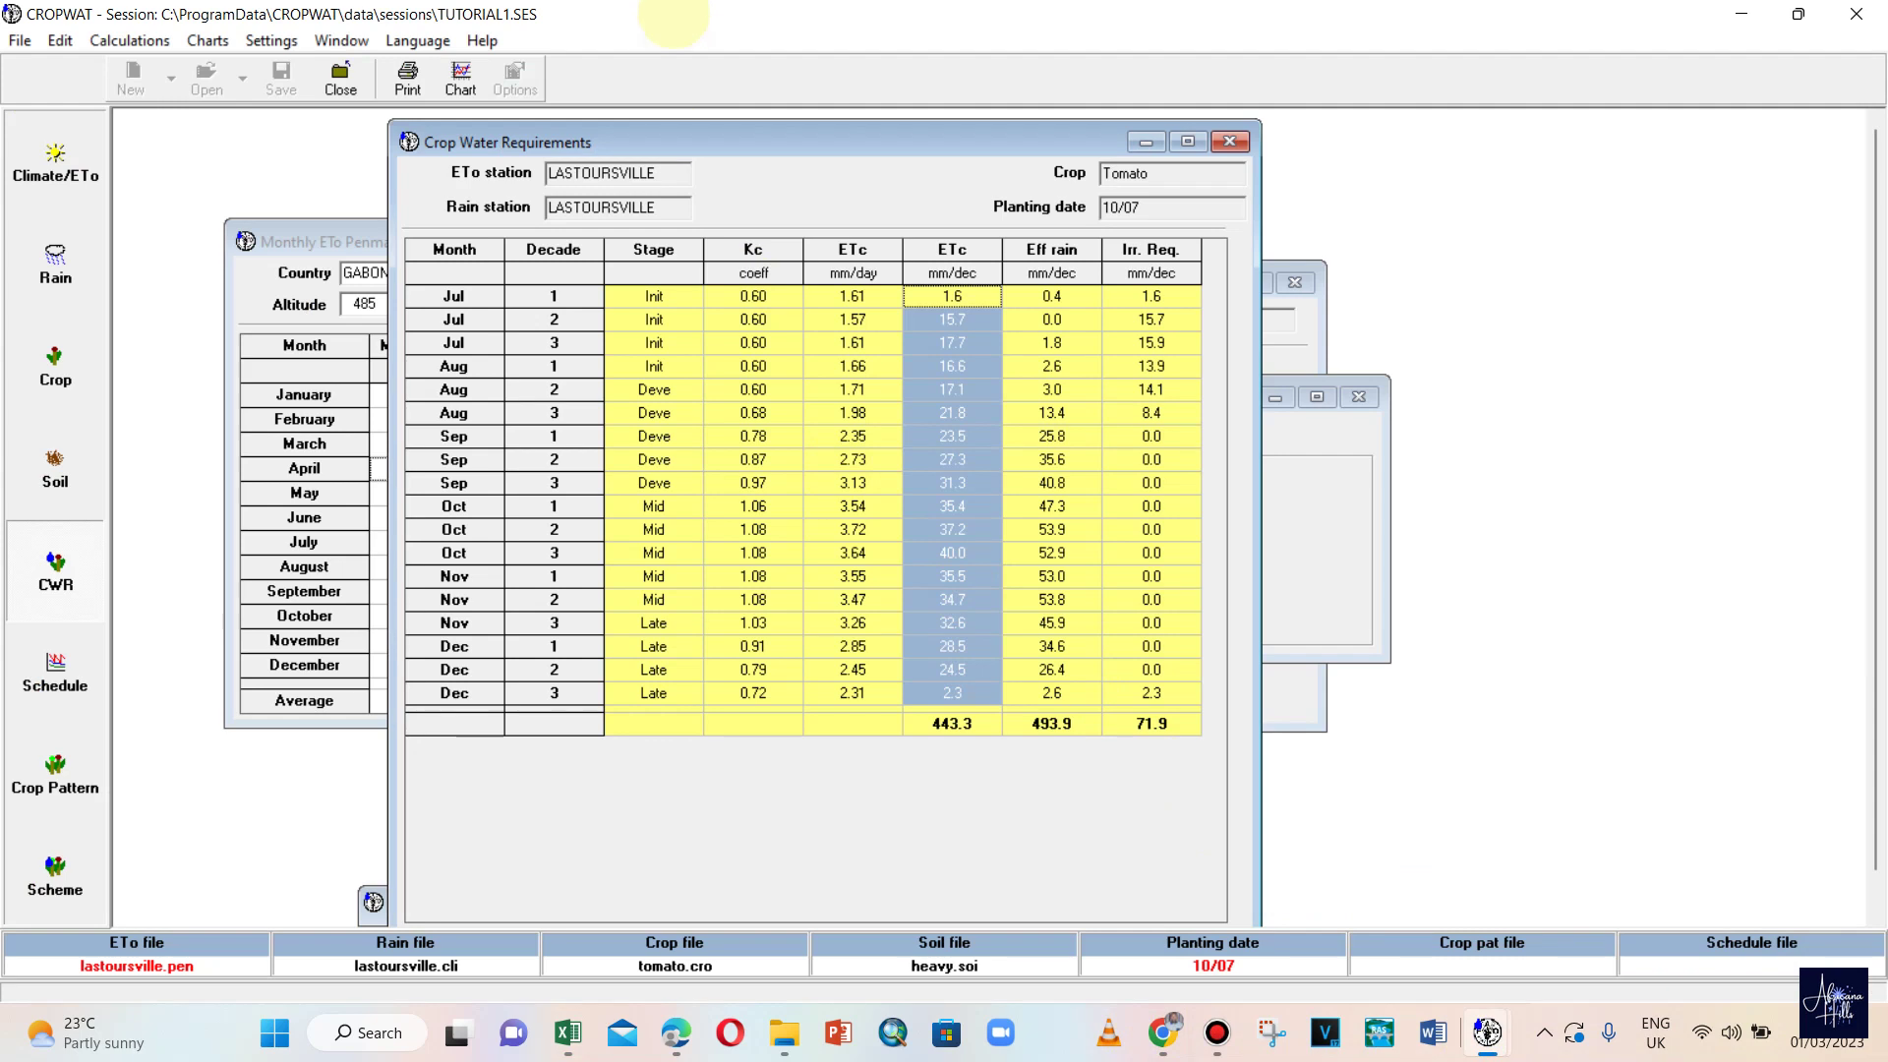
click(1116, 388)
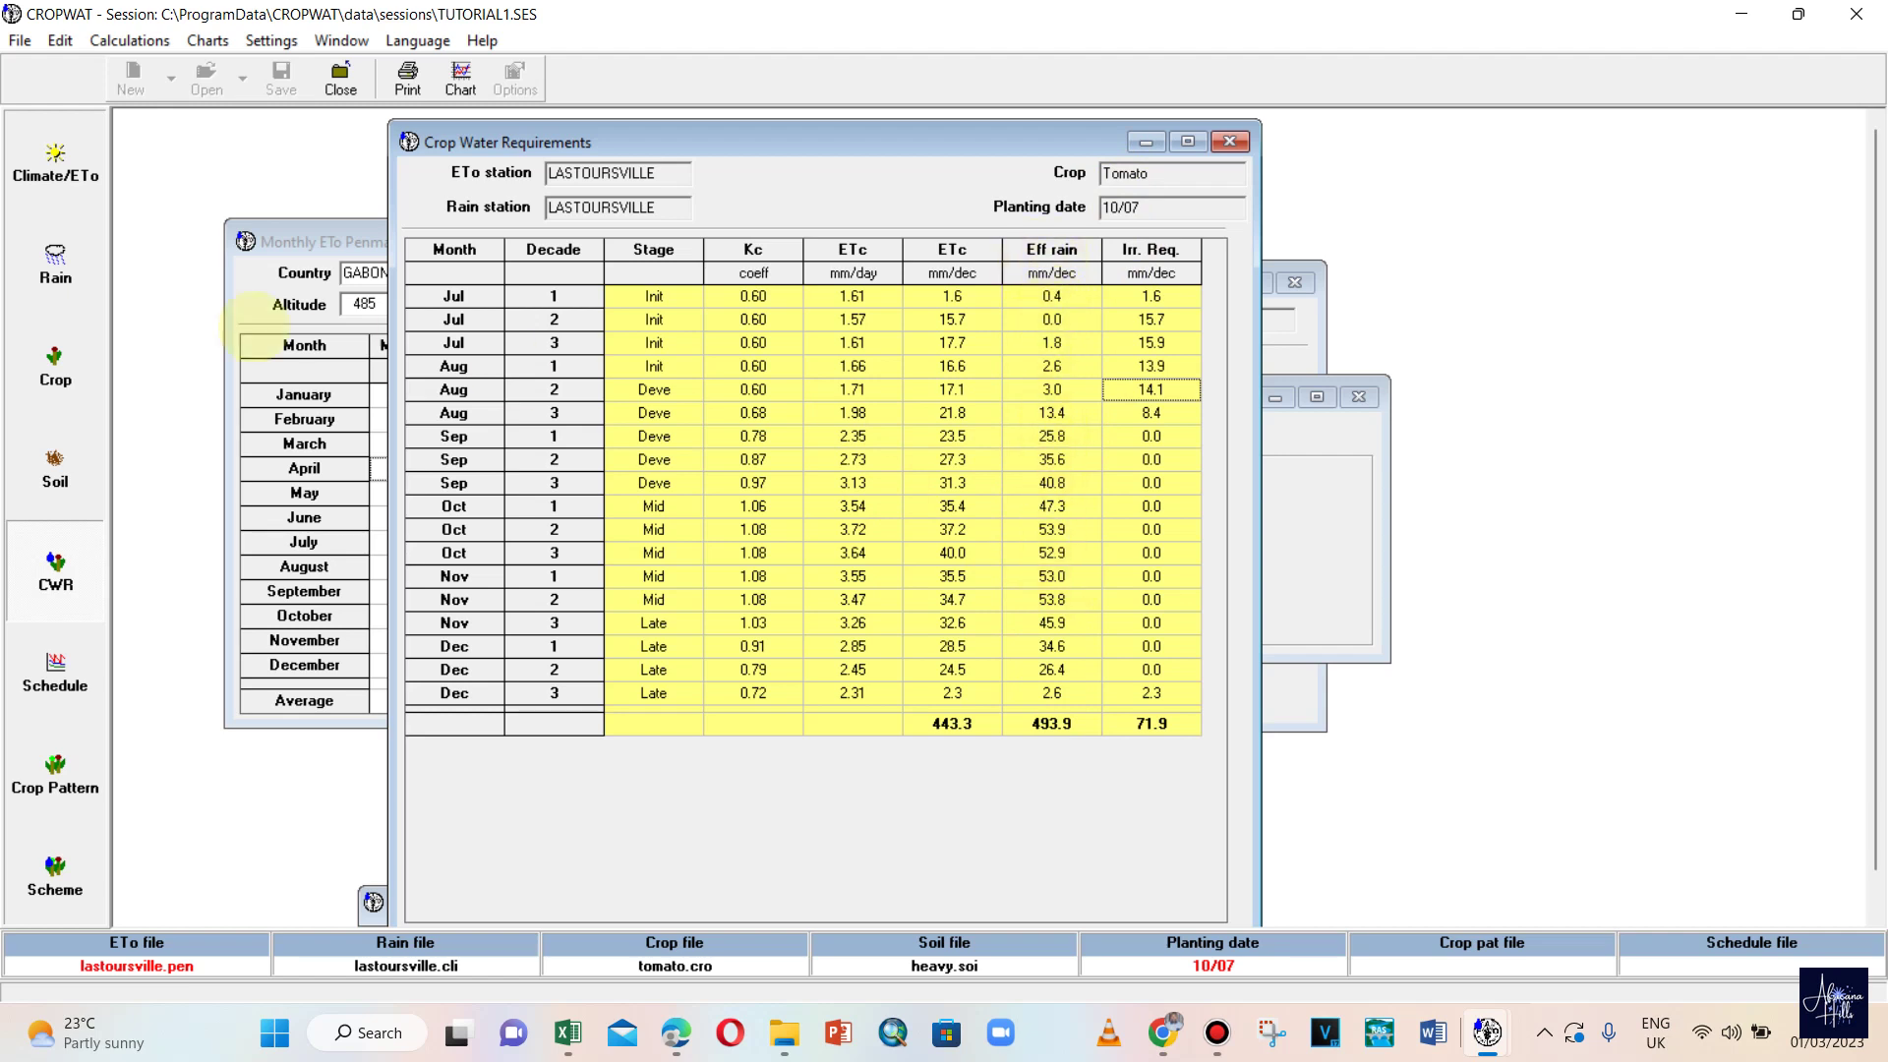
click(55, 264)
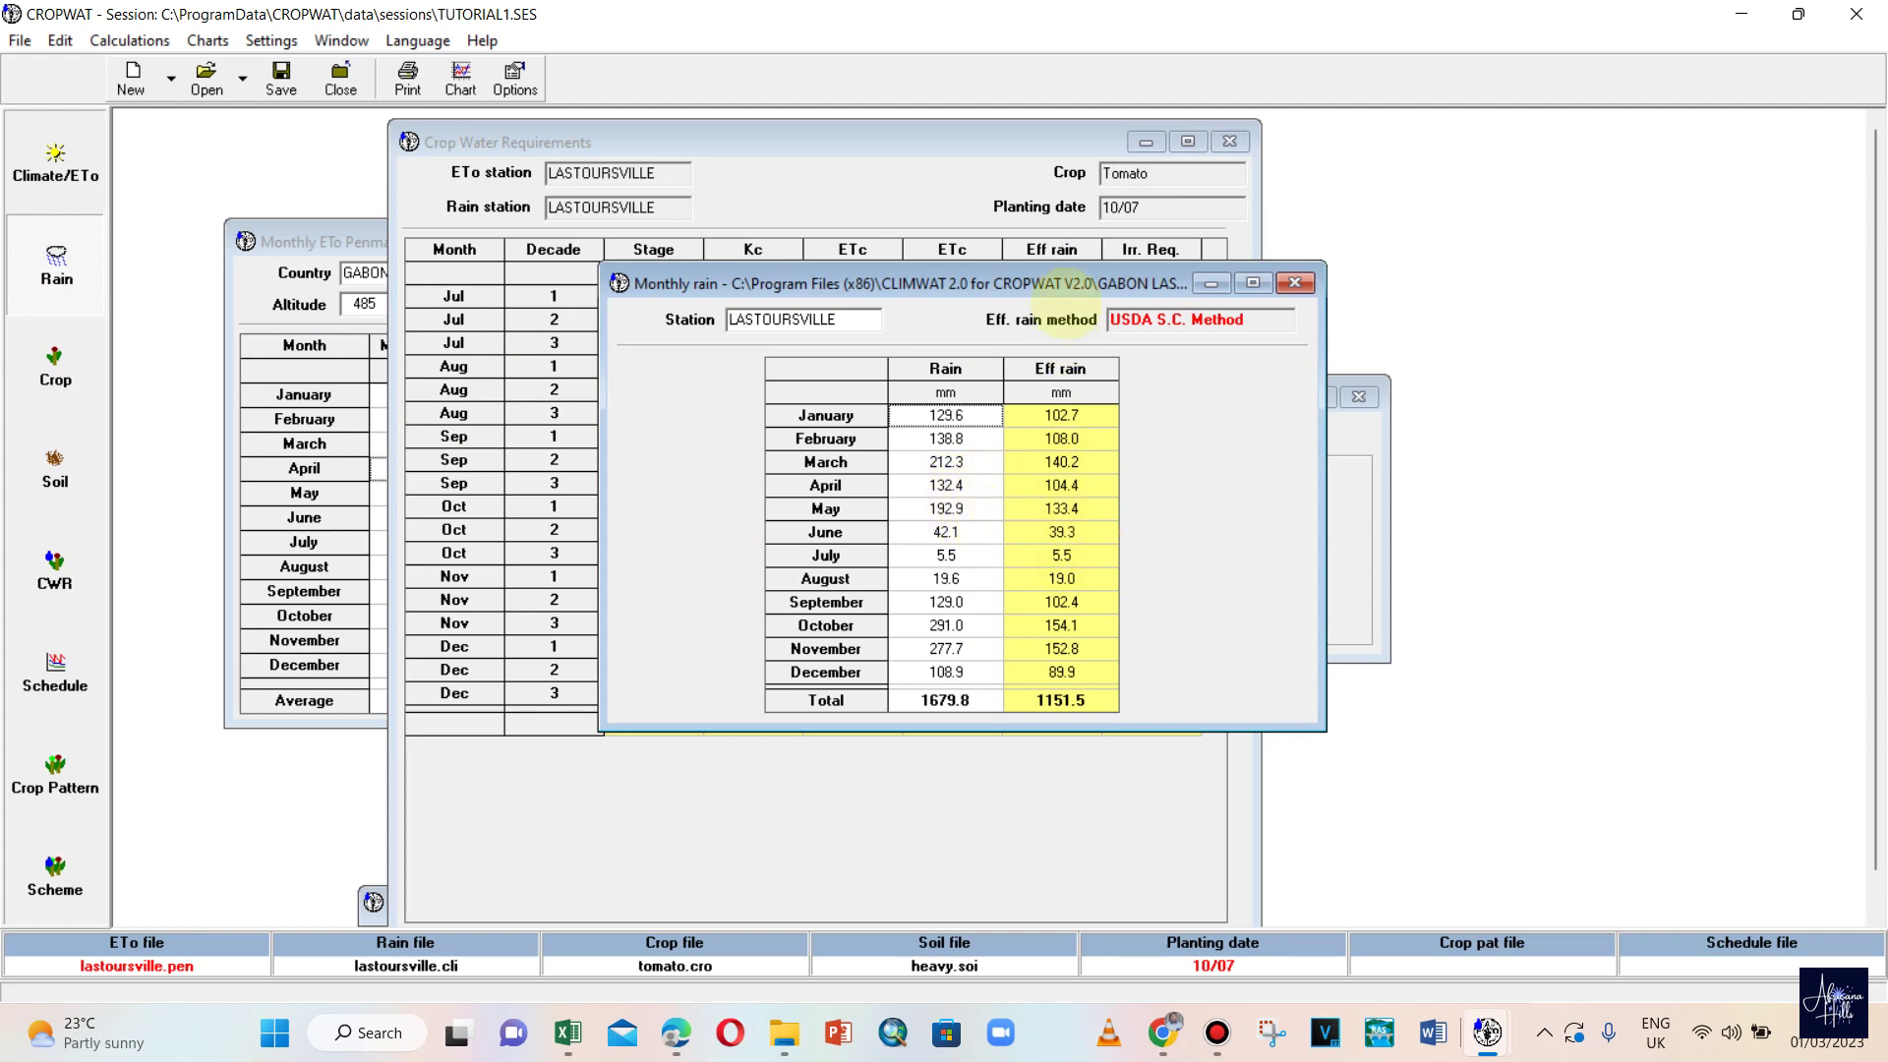
drag(1082, 281, 1627, 286)
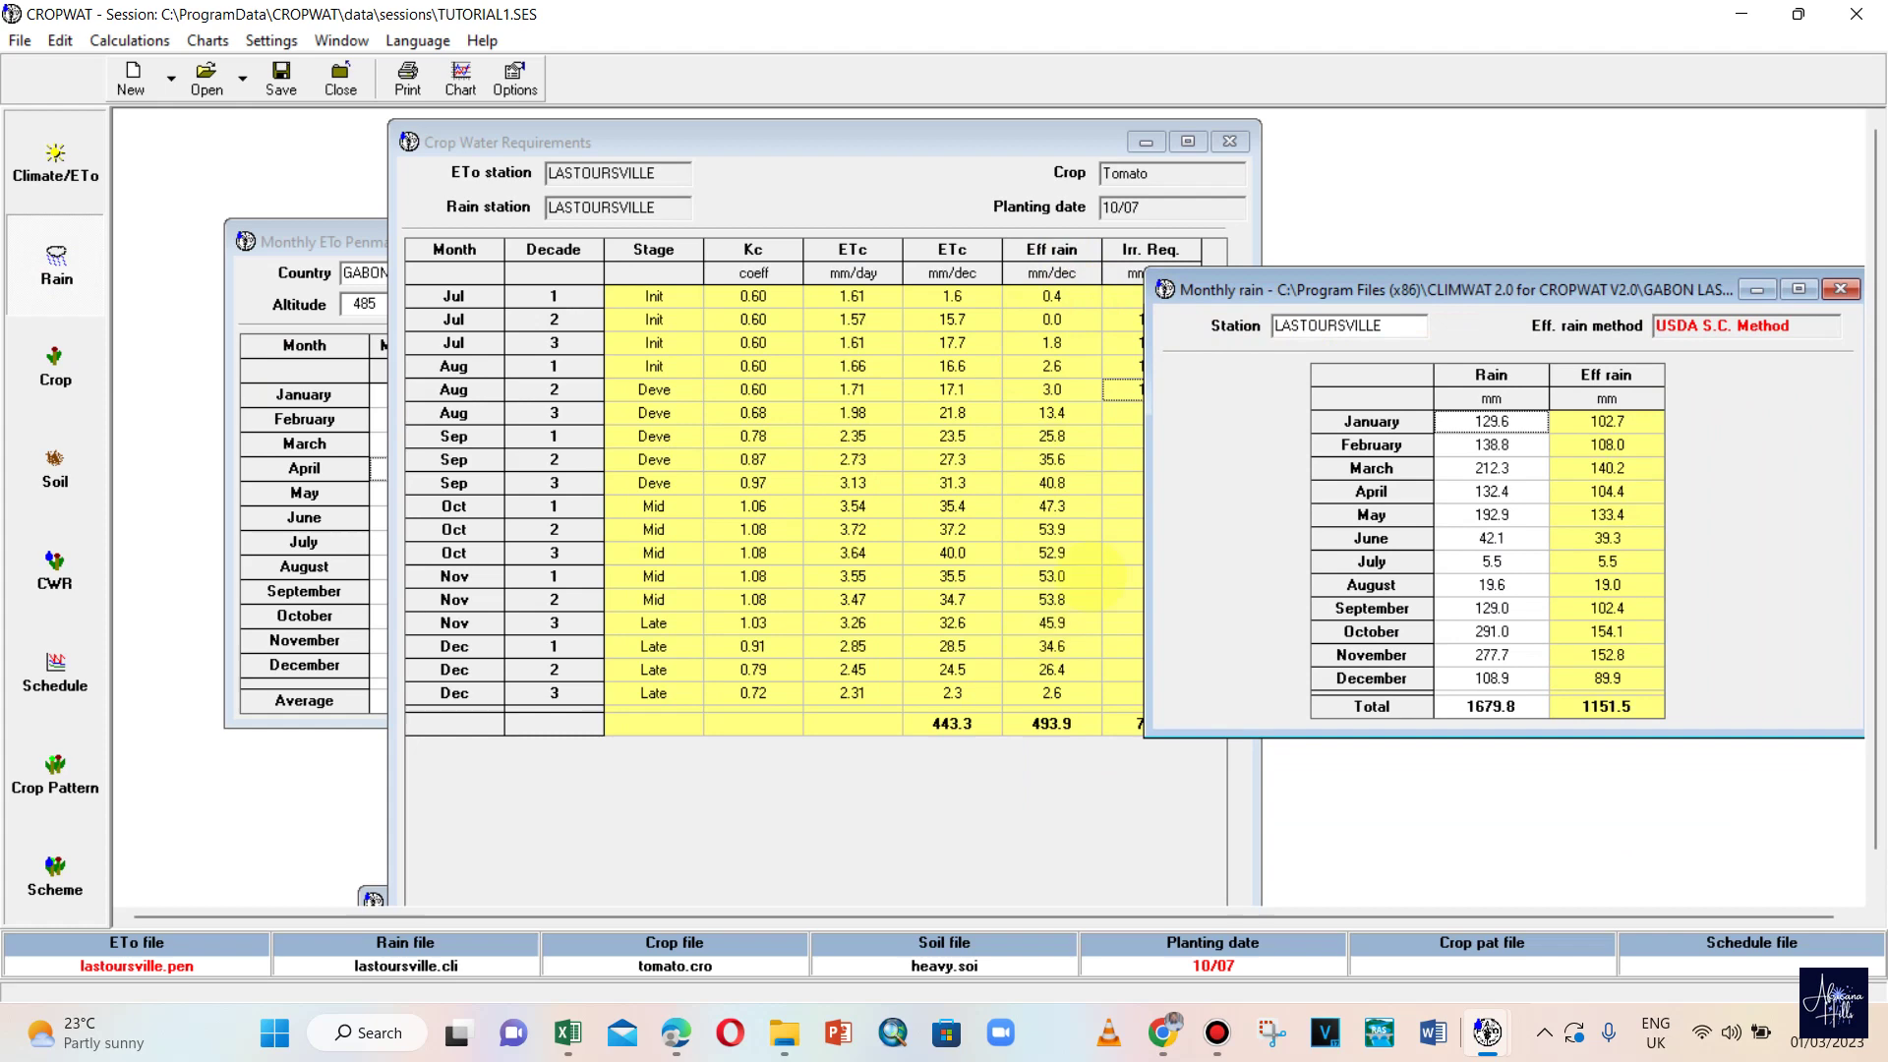
drag(1593, 280, 1266, 270)
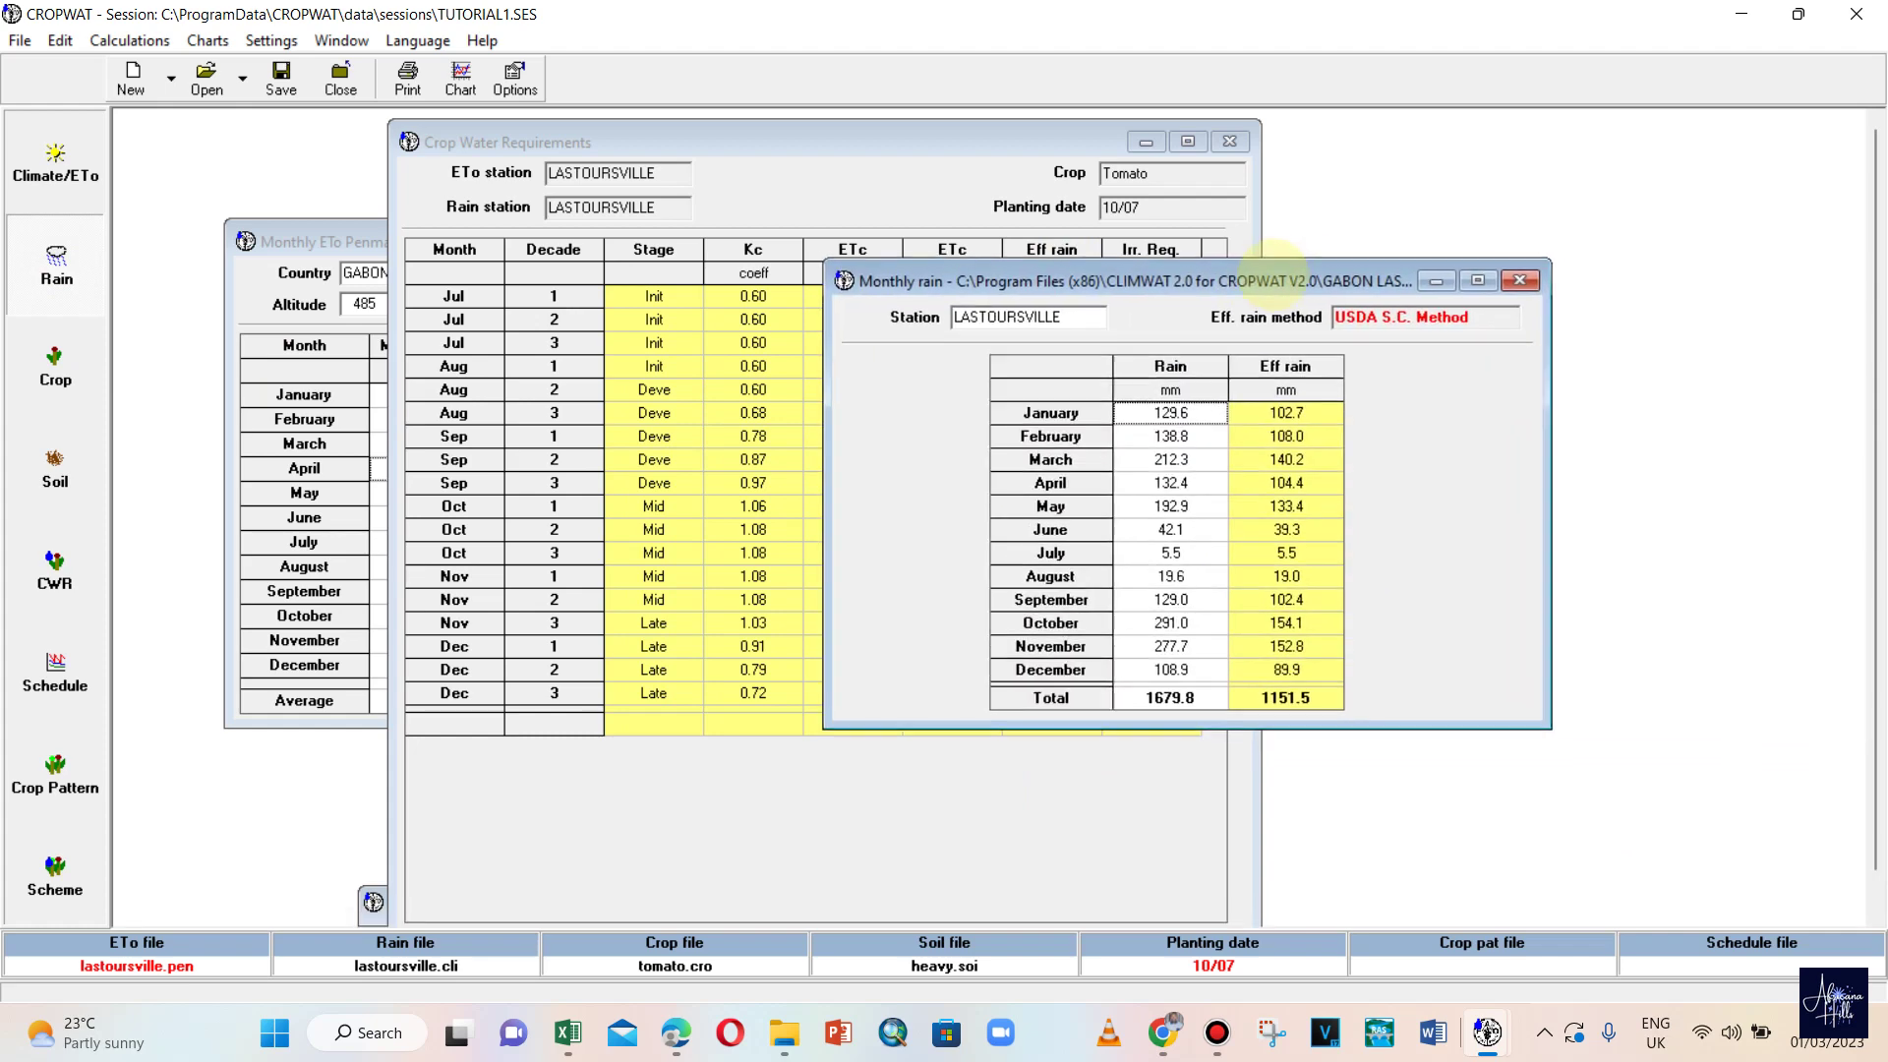
right_click(1261, 532)
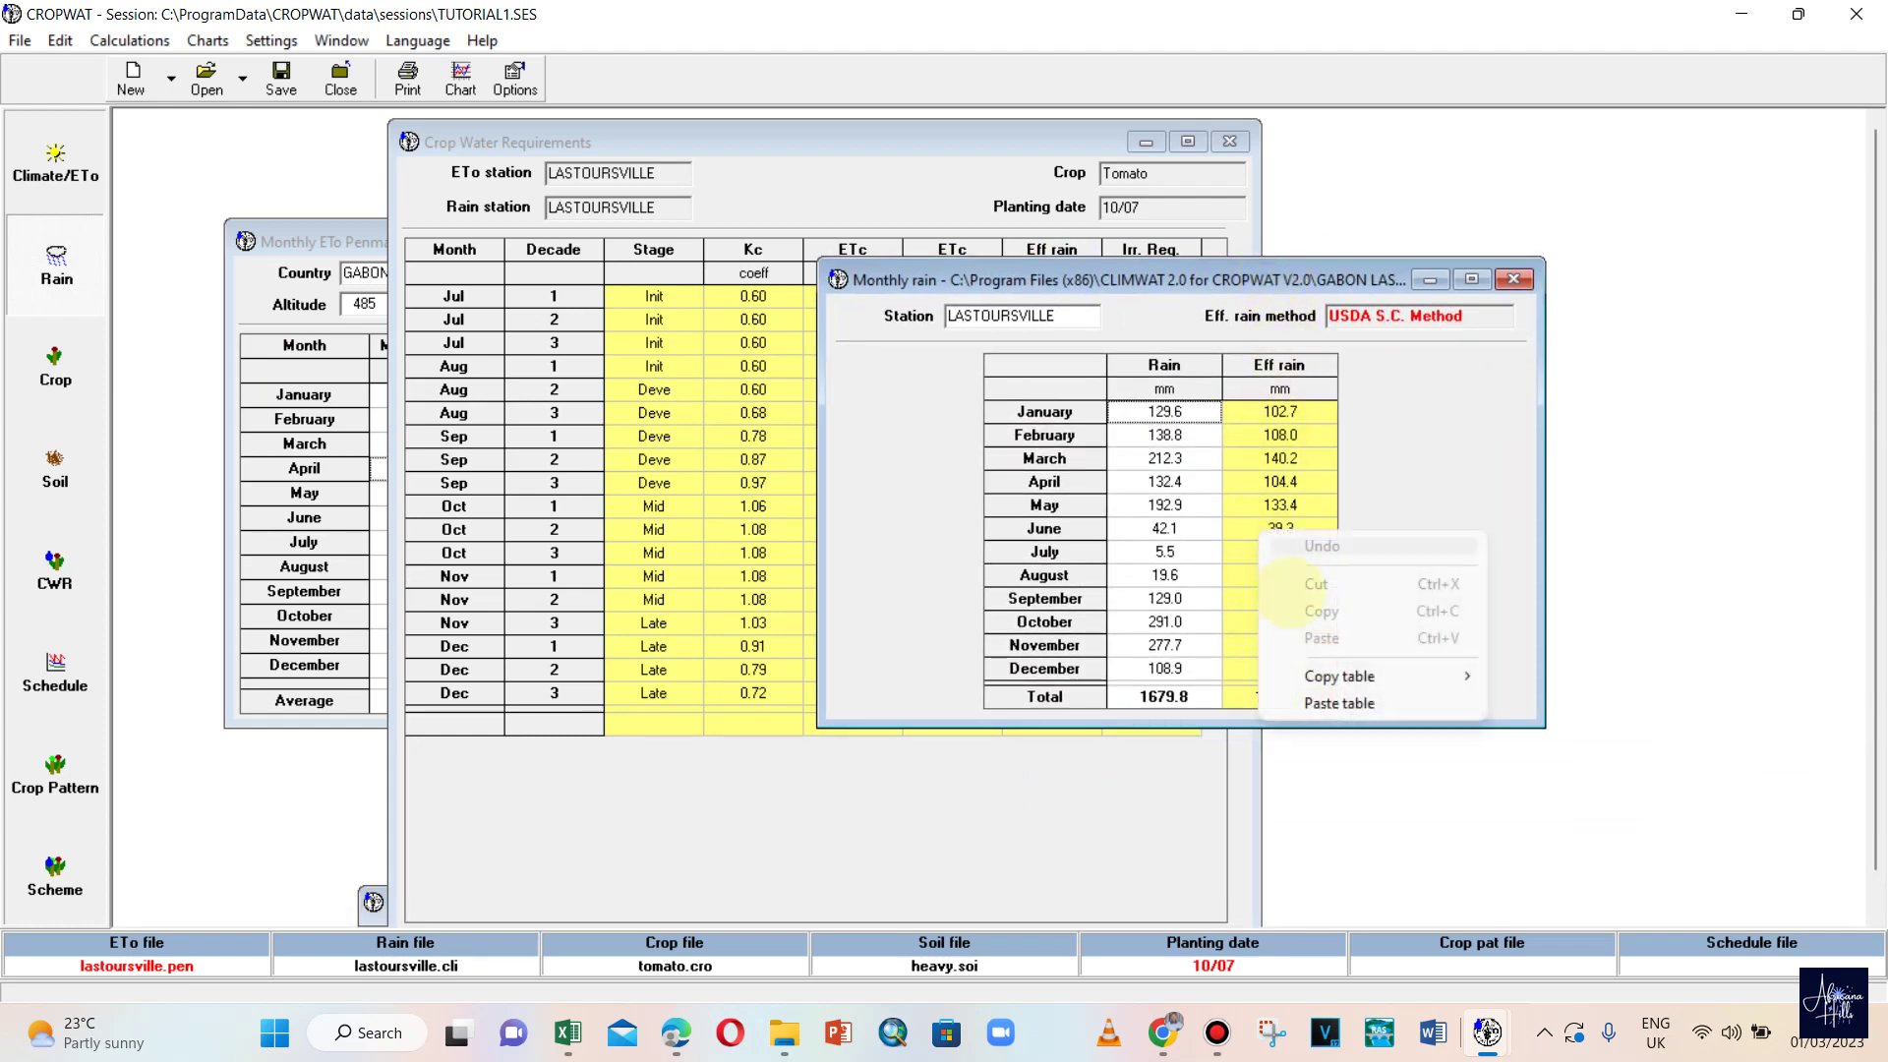
click(1171, 435)
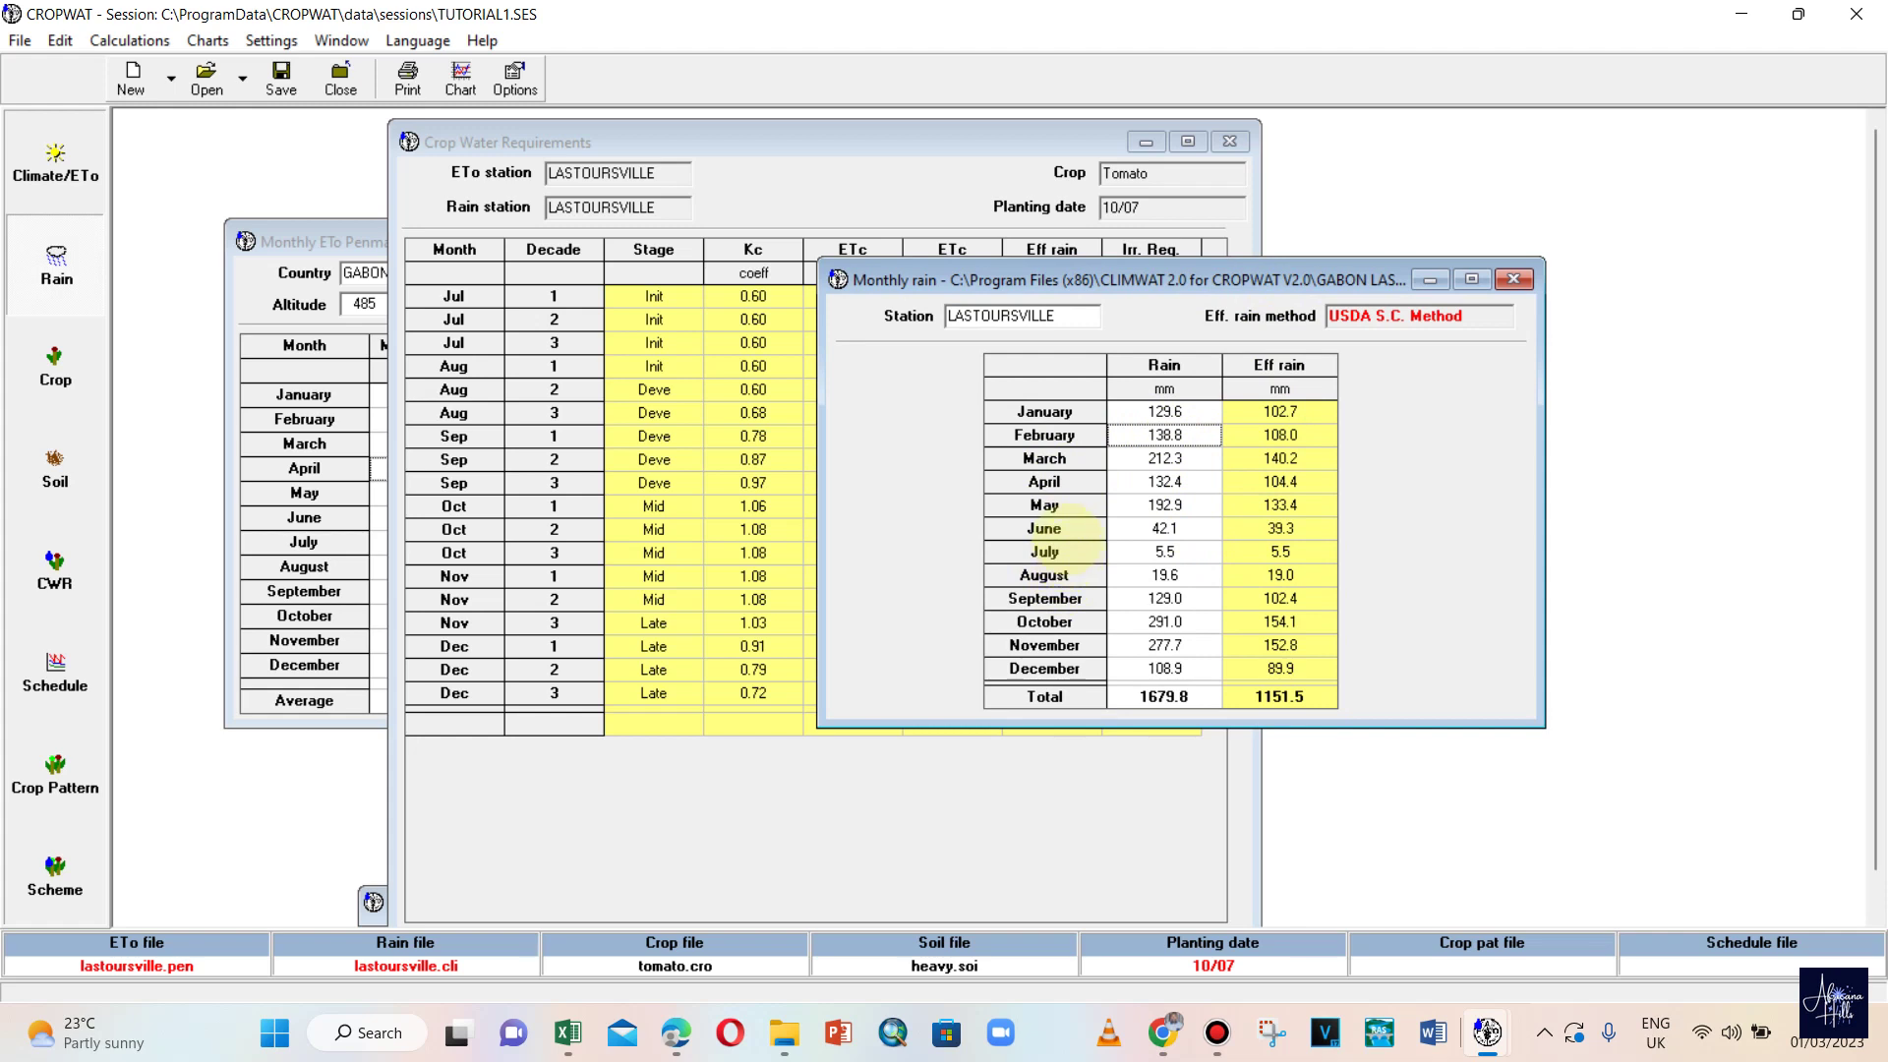
click(1279, 552)
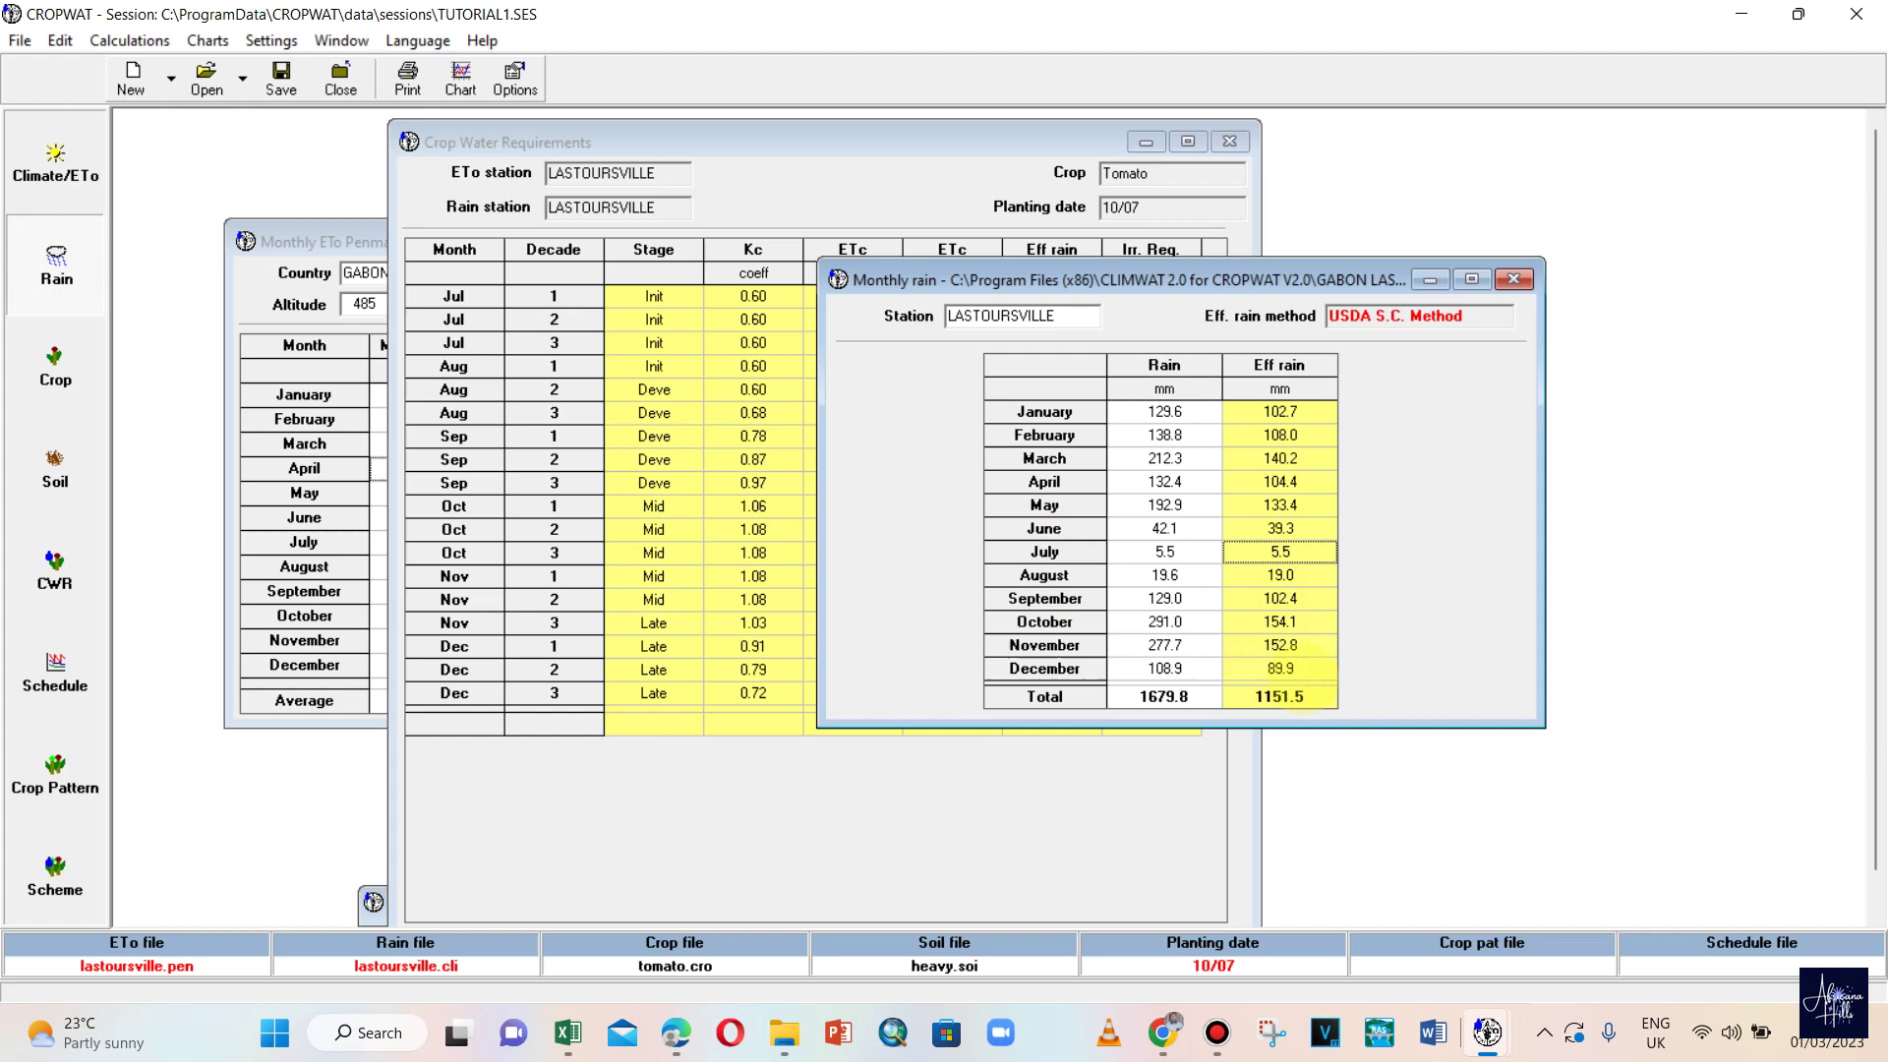
- Return to the Crop Water Requirements table and examine the effective rain per decade and its seasonal total
click(883, 450)
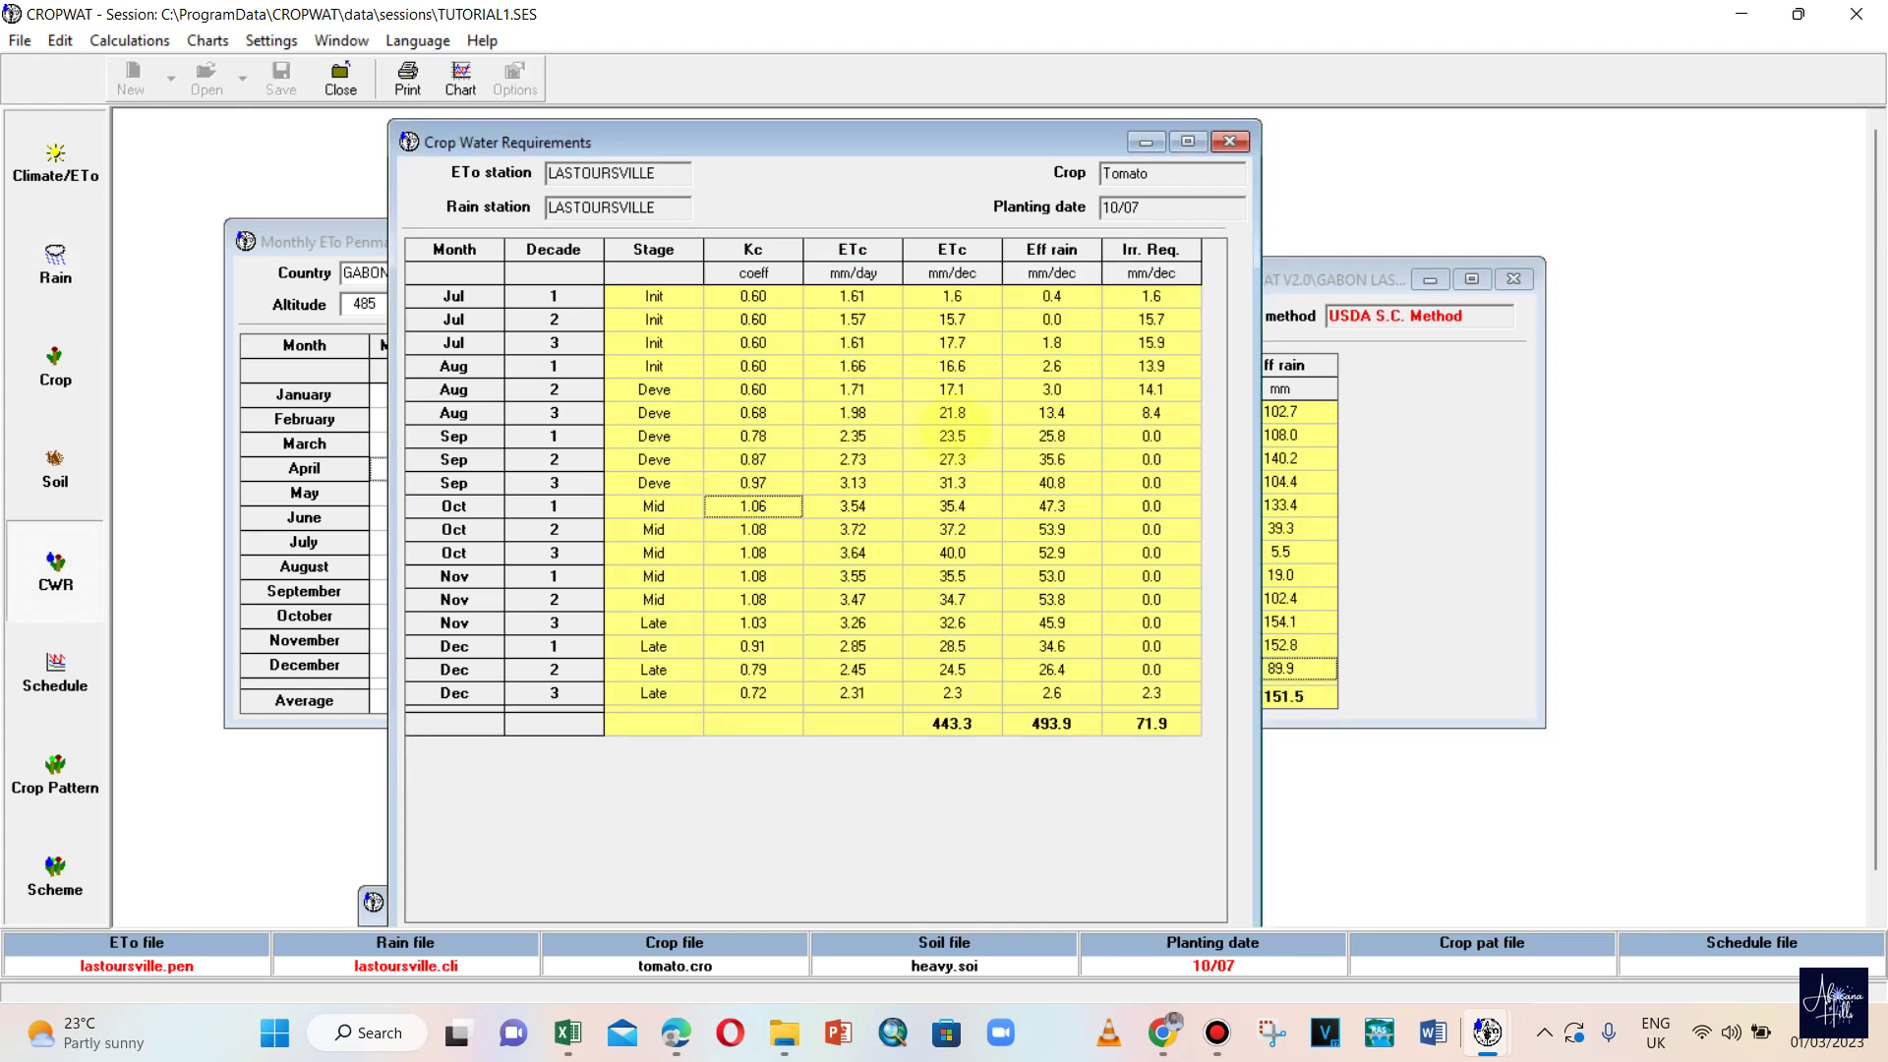
drag(1052, 295, 1054, 688)
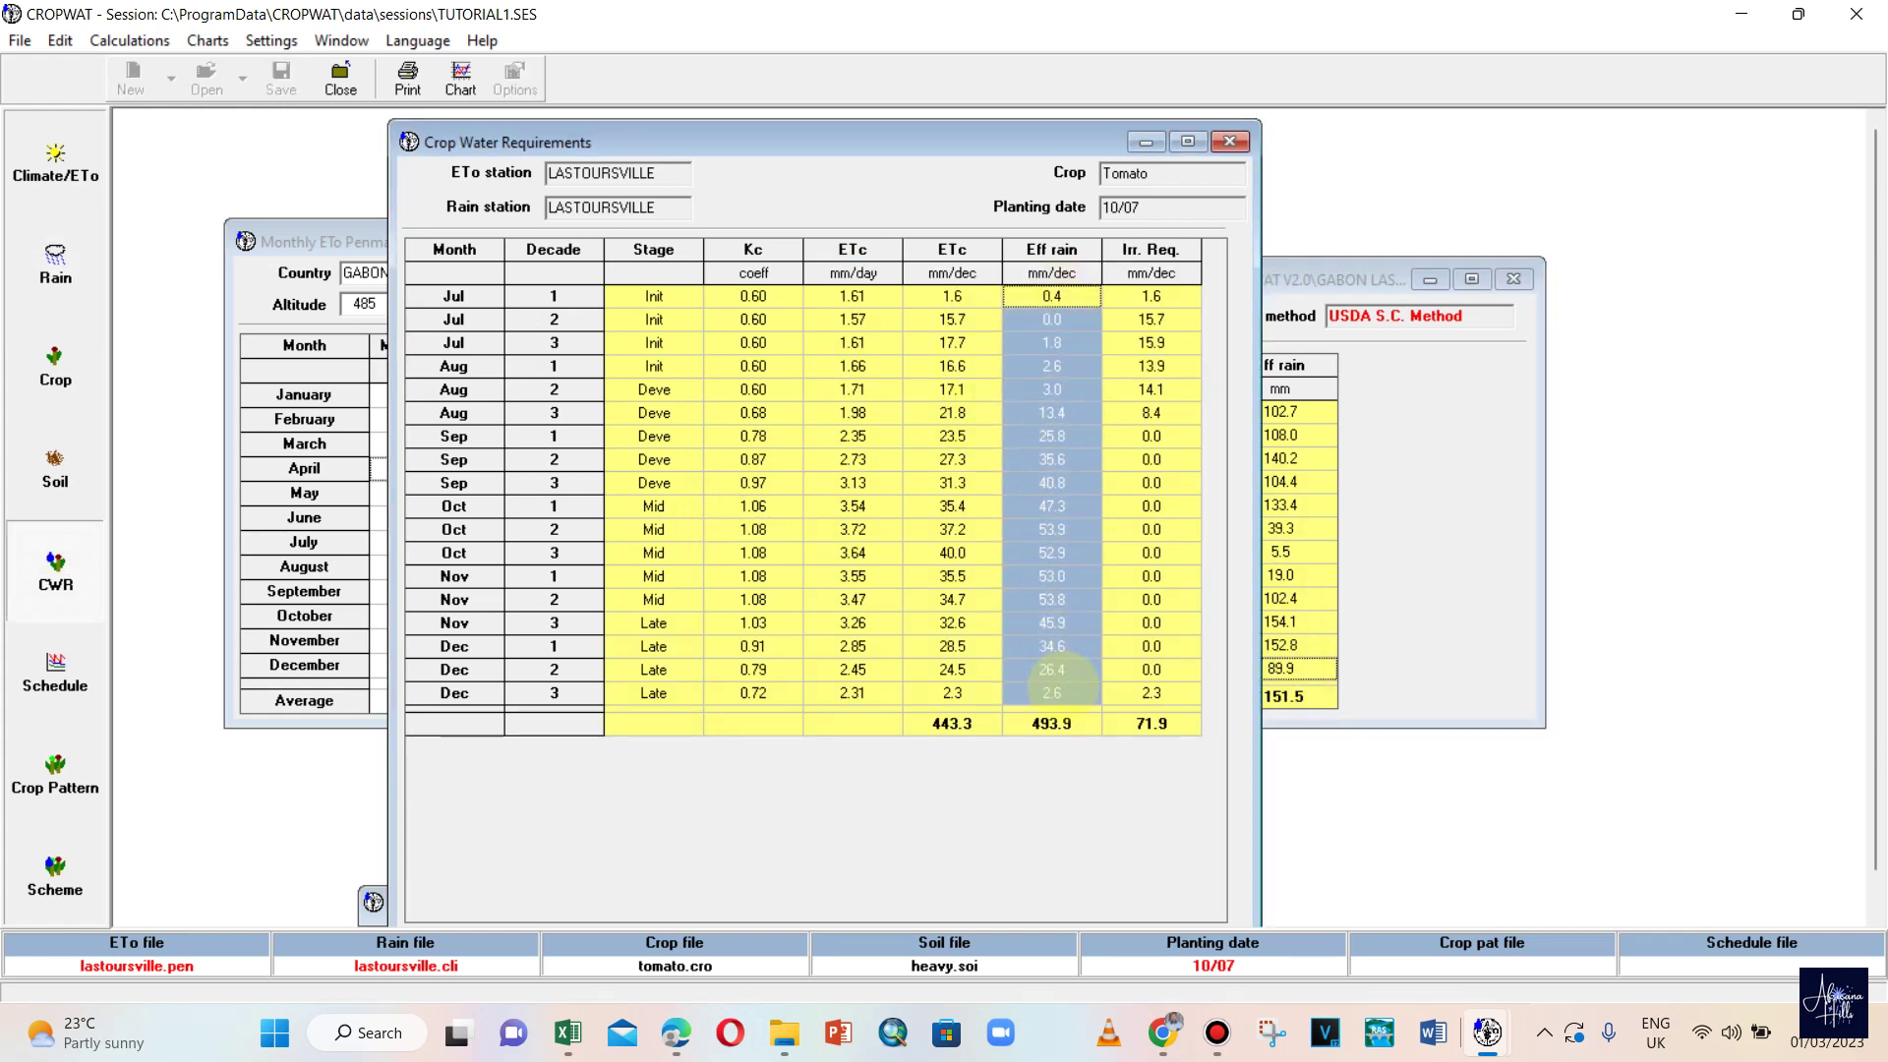
click(1052, 724)
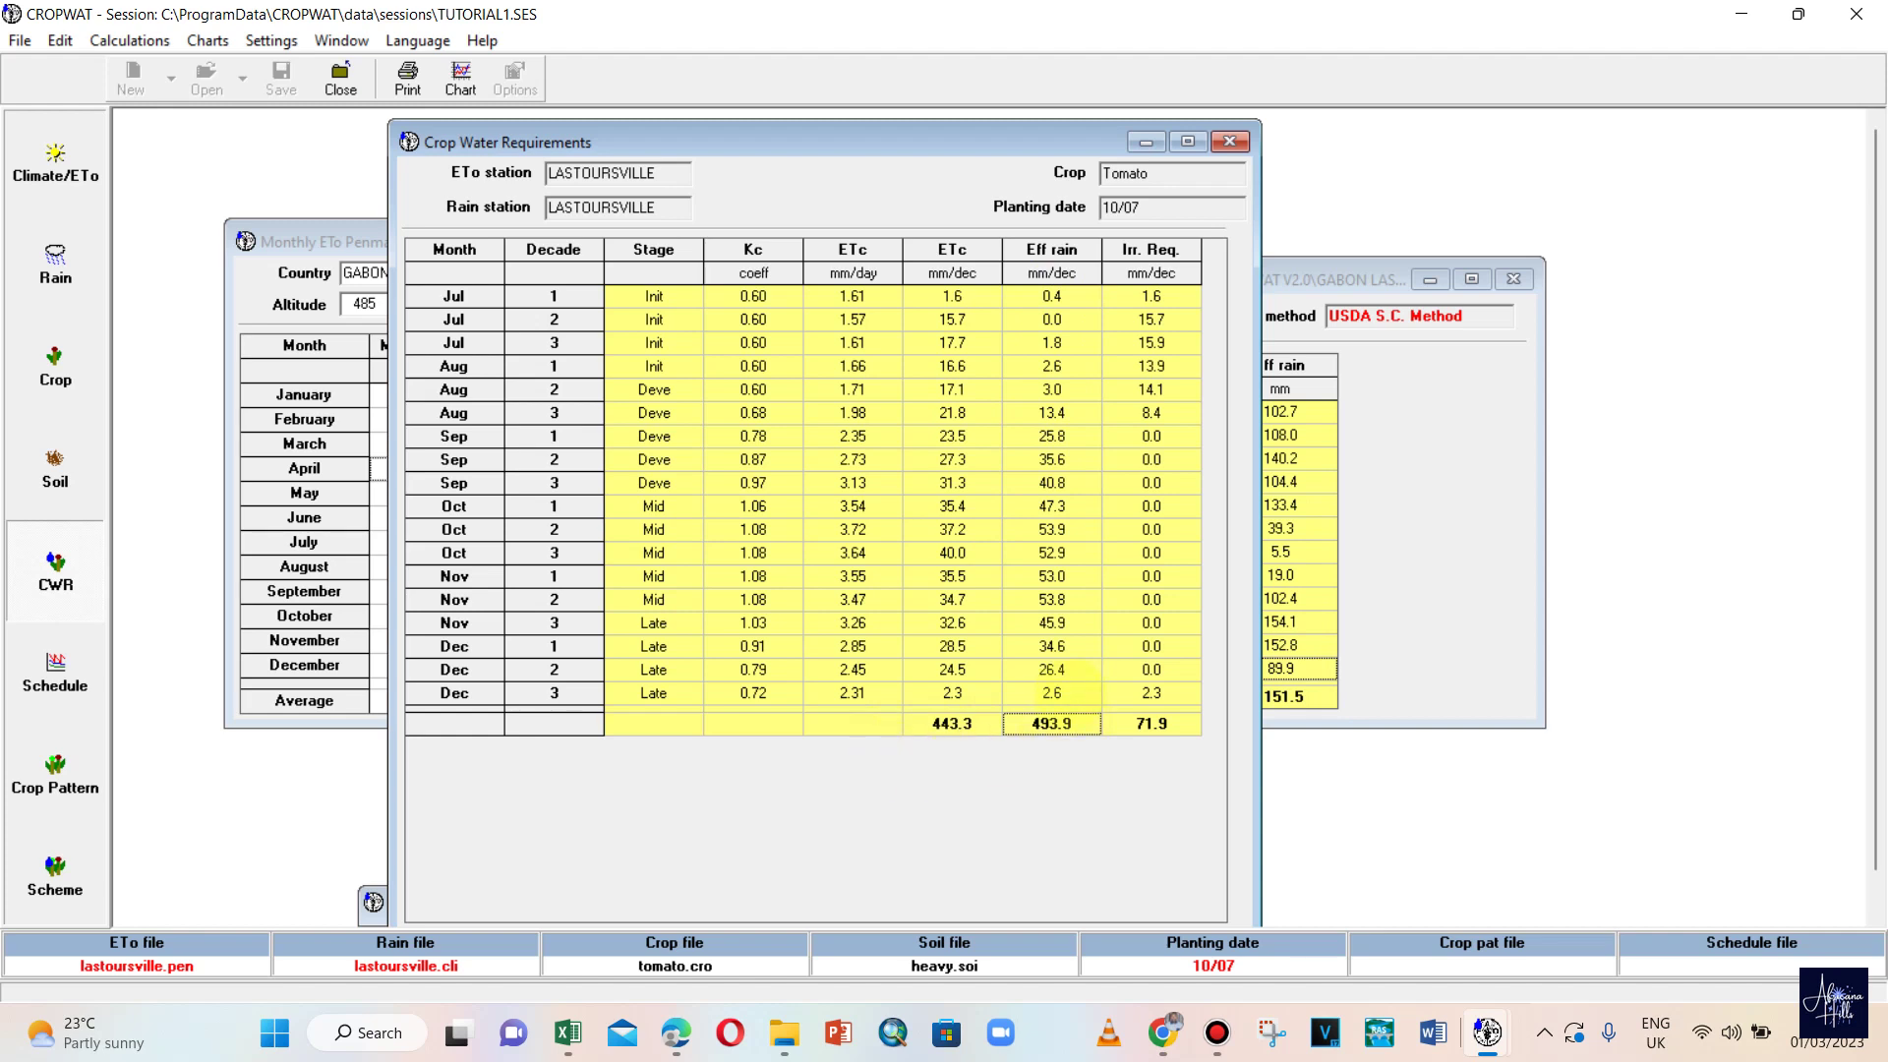
- Examine the irrigation requirements from the first July decade to the first October decade and compare them with ETc
click(1052, 342)
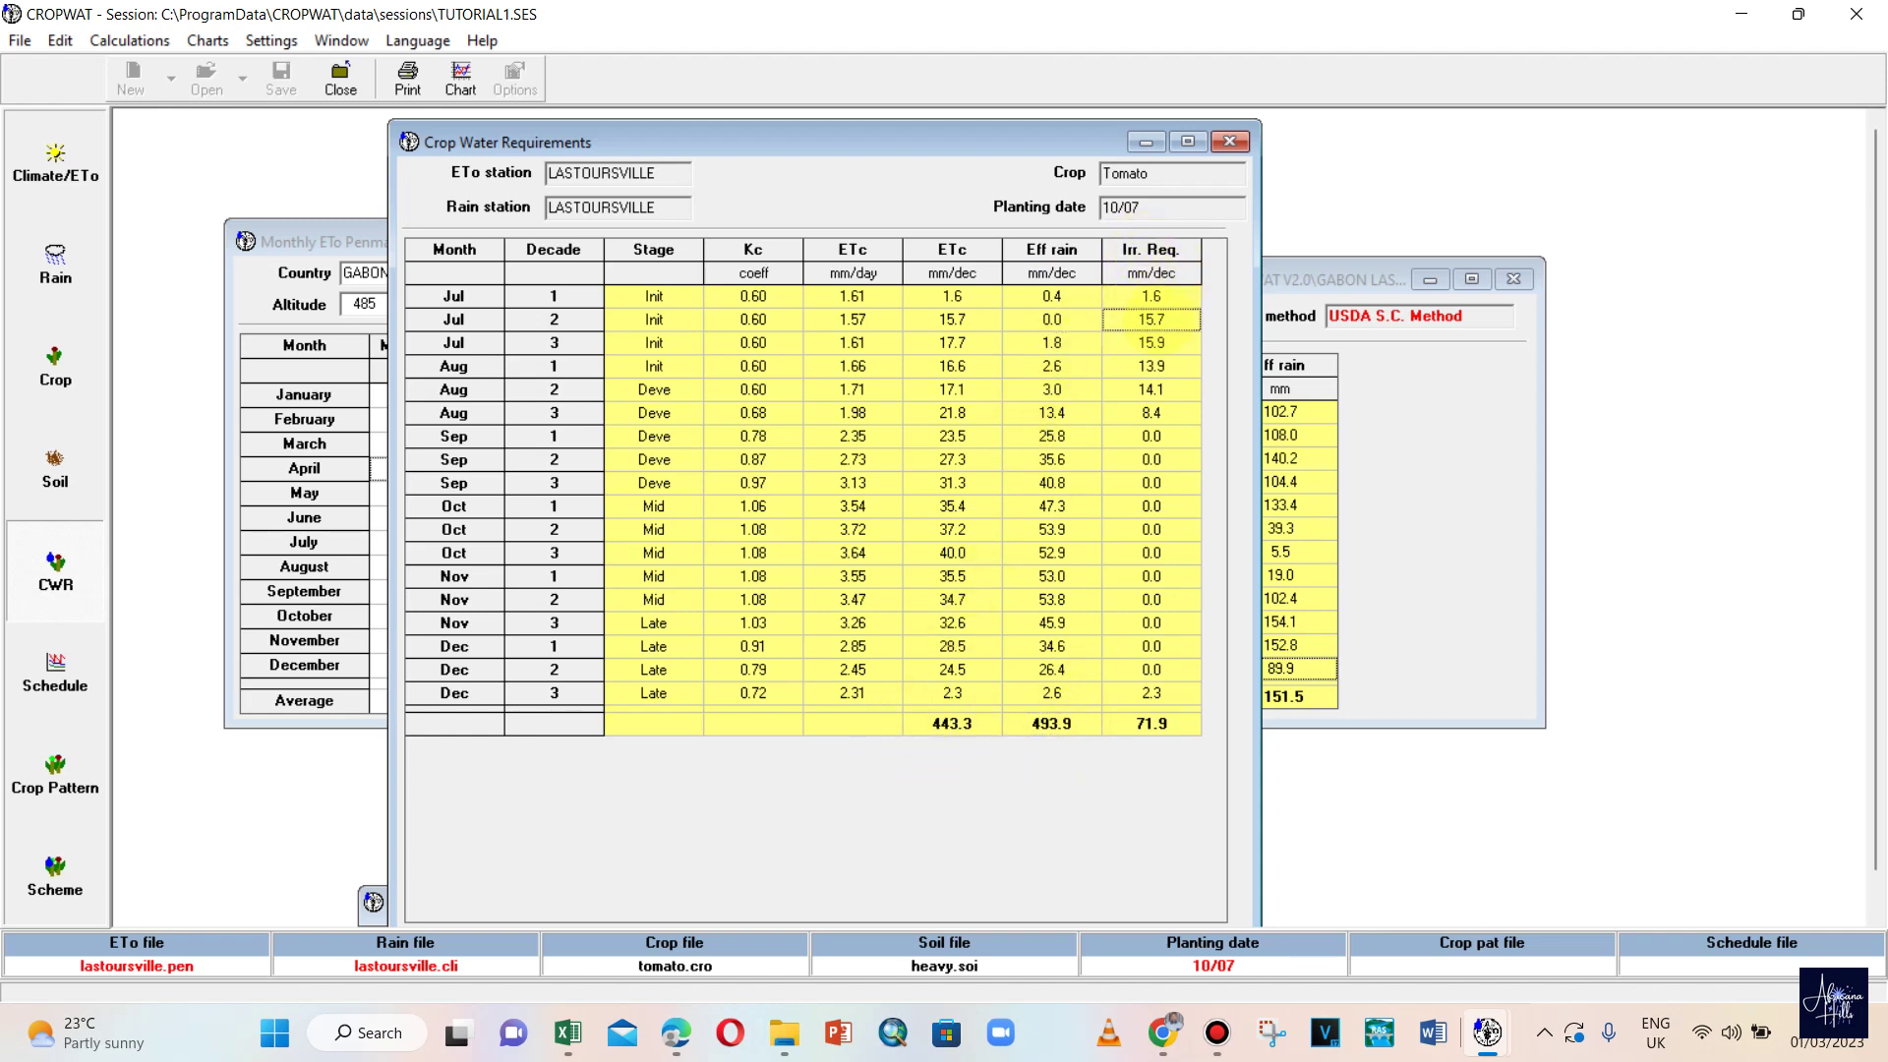
drag(1152, 296, 1153, 510)
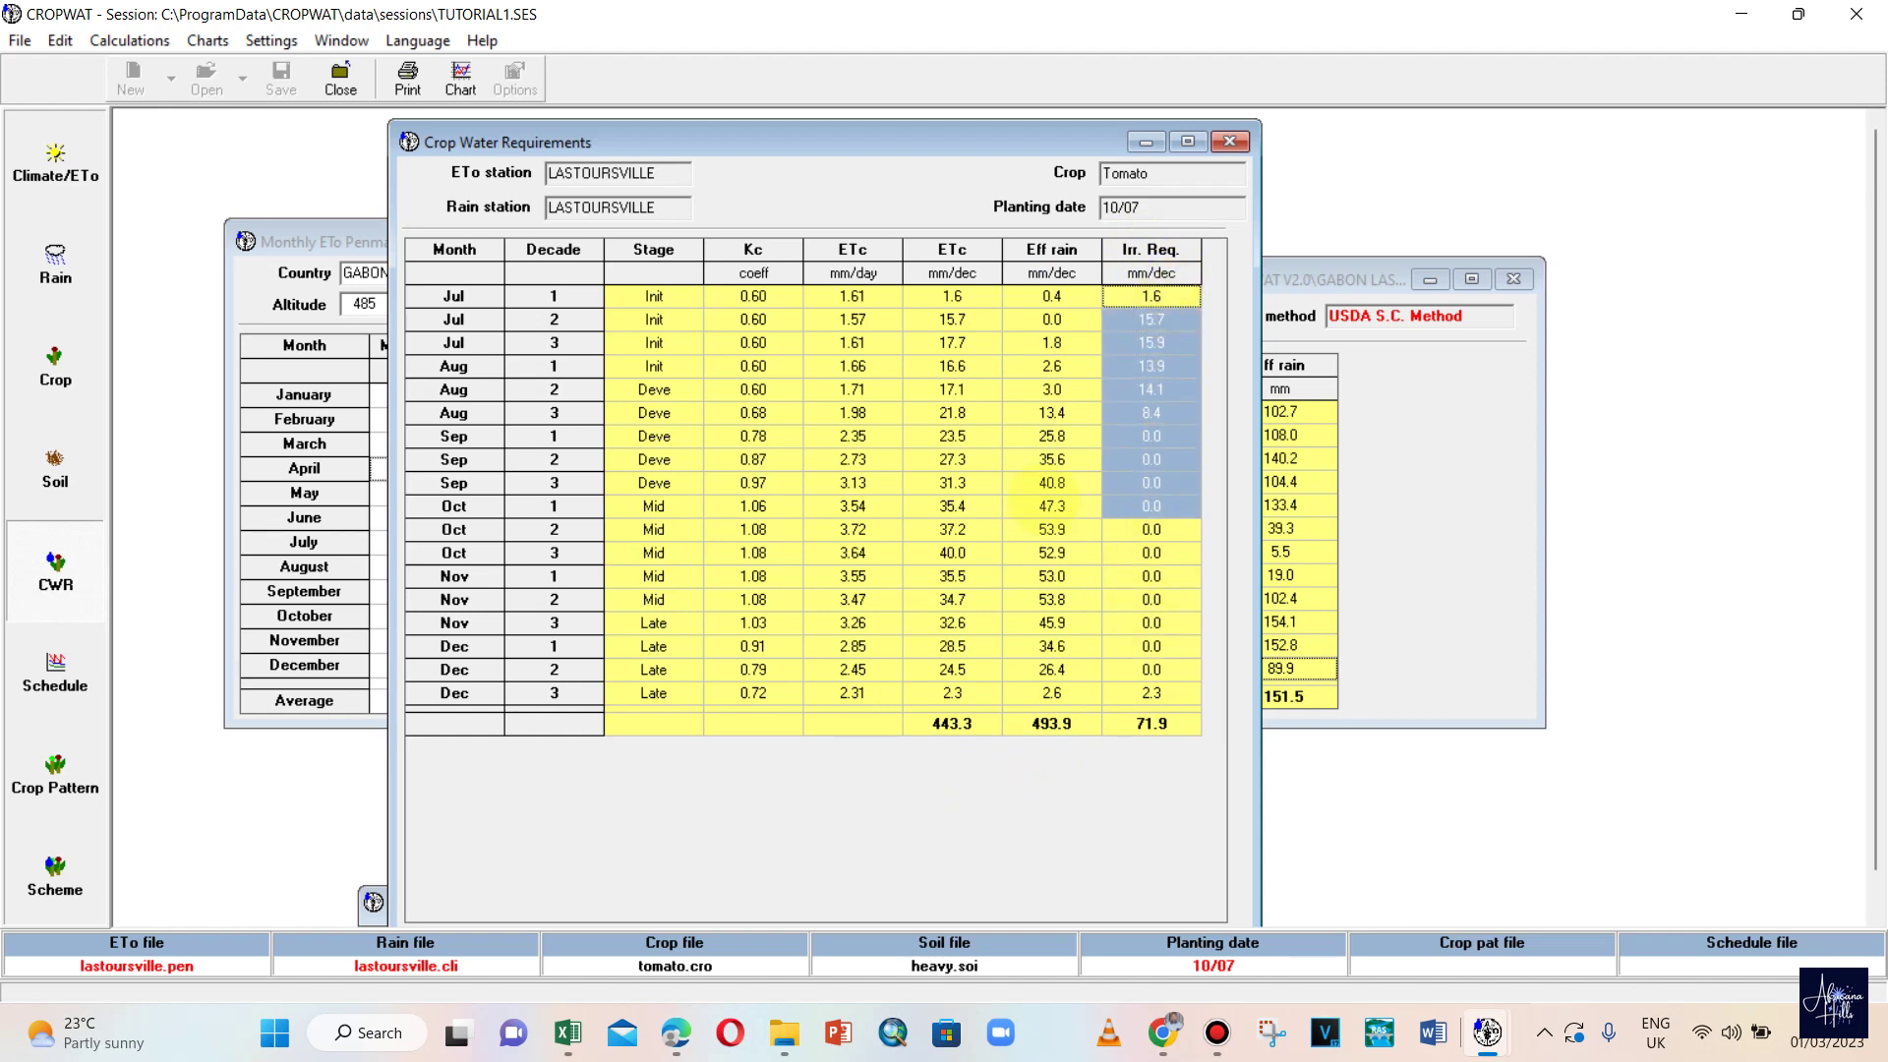
click(995, 391)
click(952, 296)
click(1152, 296)
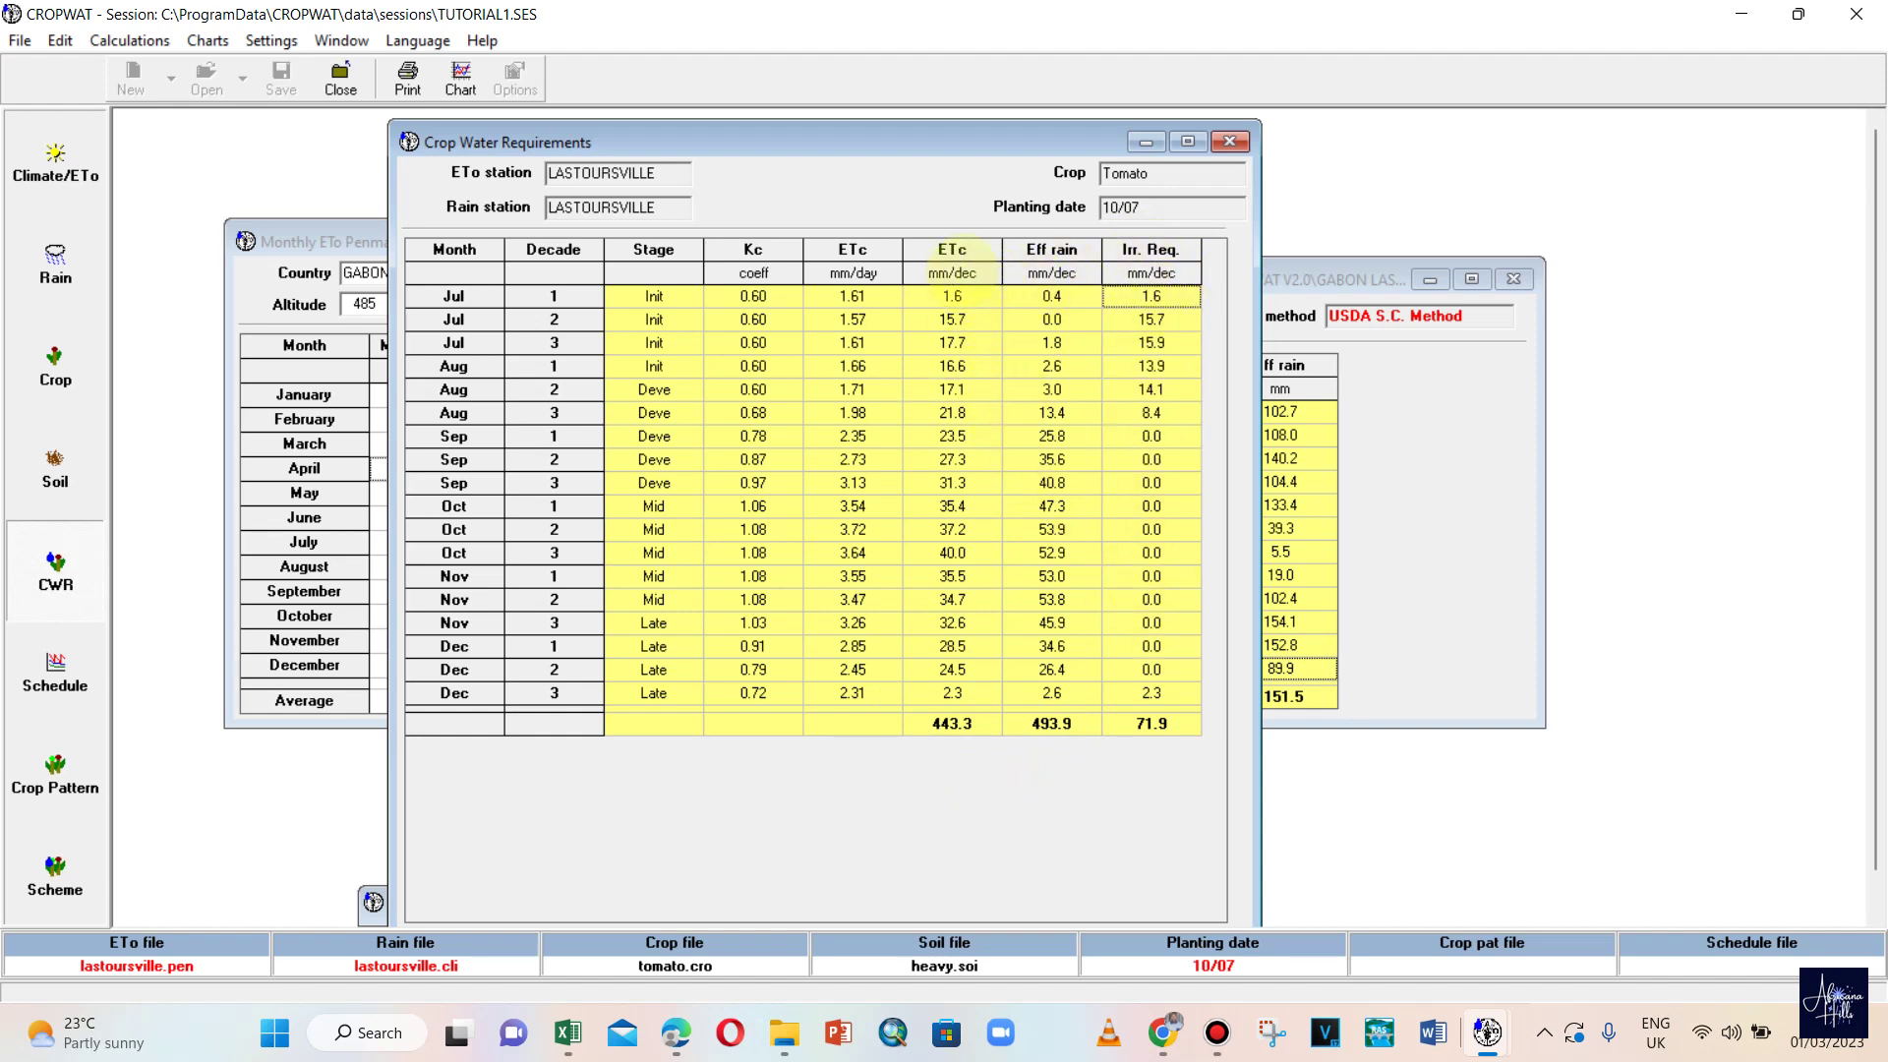
- Compare ETc, effective rain and irrigation requirement for the first and second July decades in the Crop Water Requirements table
click(952, 296)
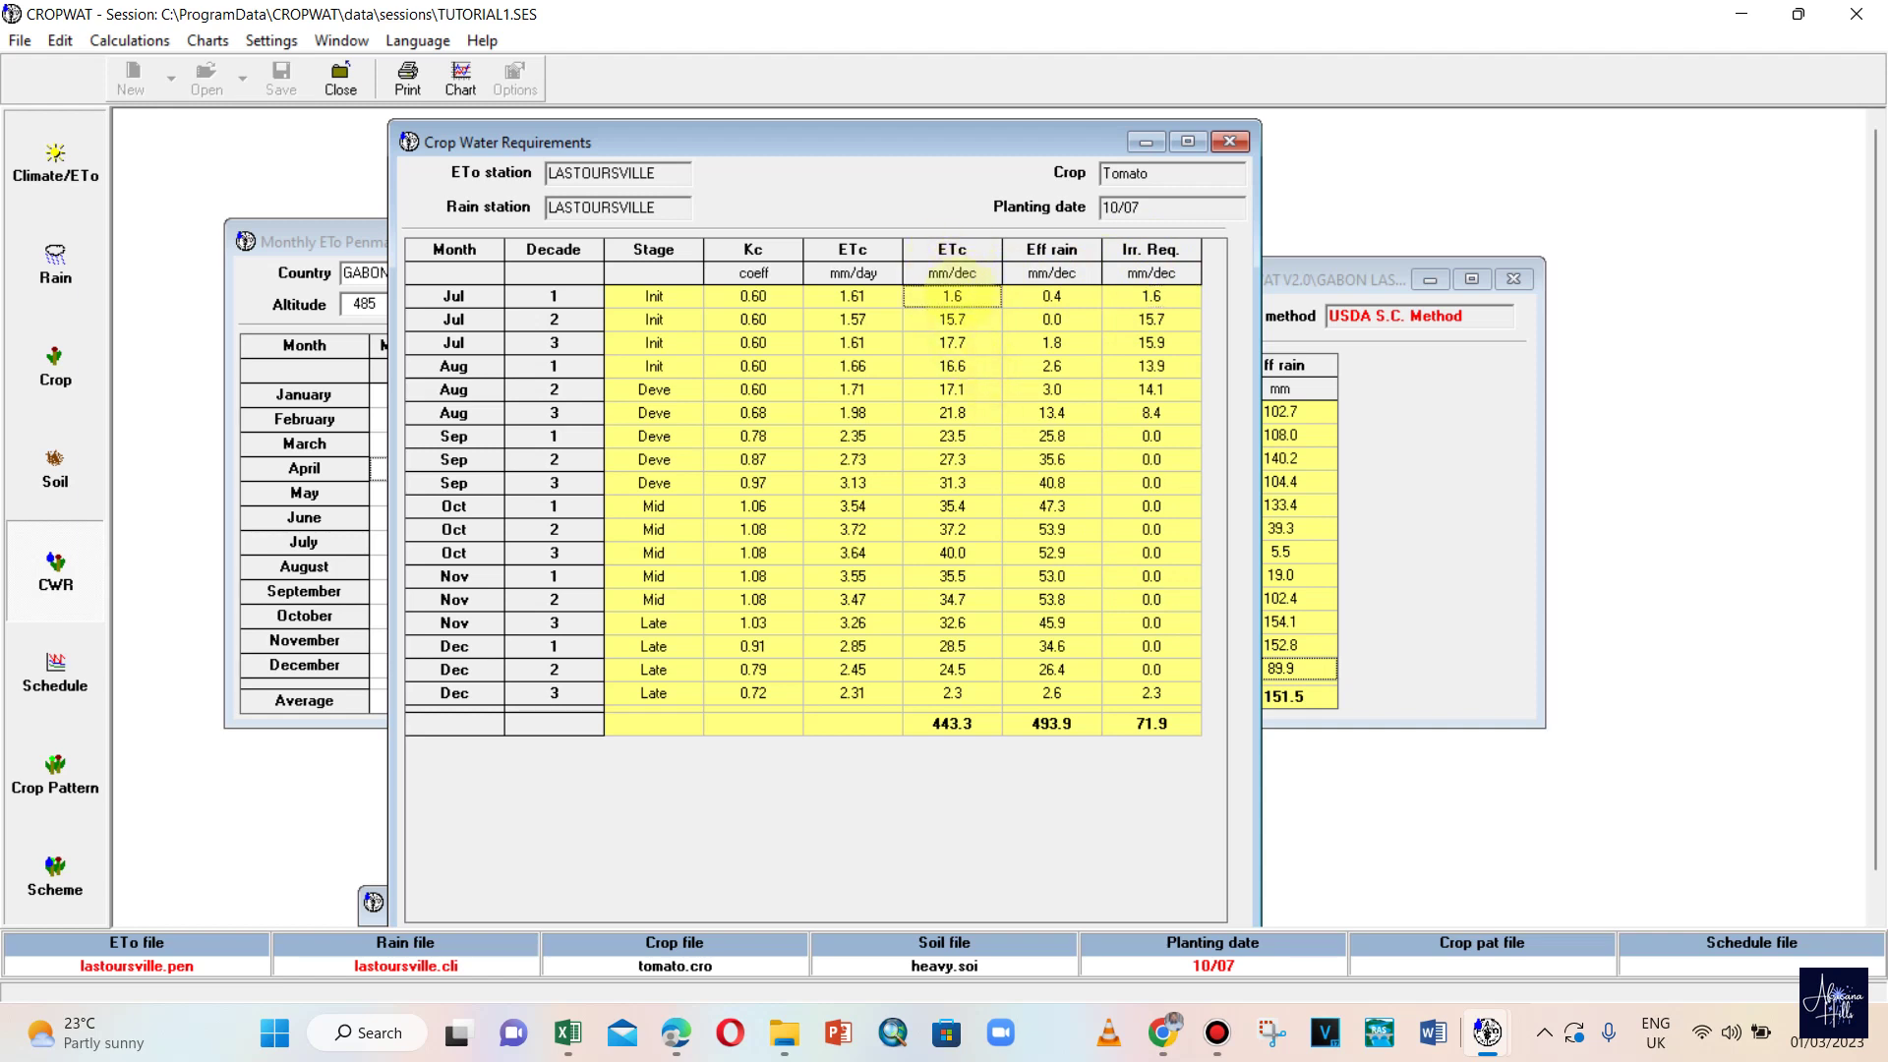
click(1074, 295)
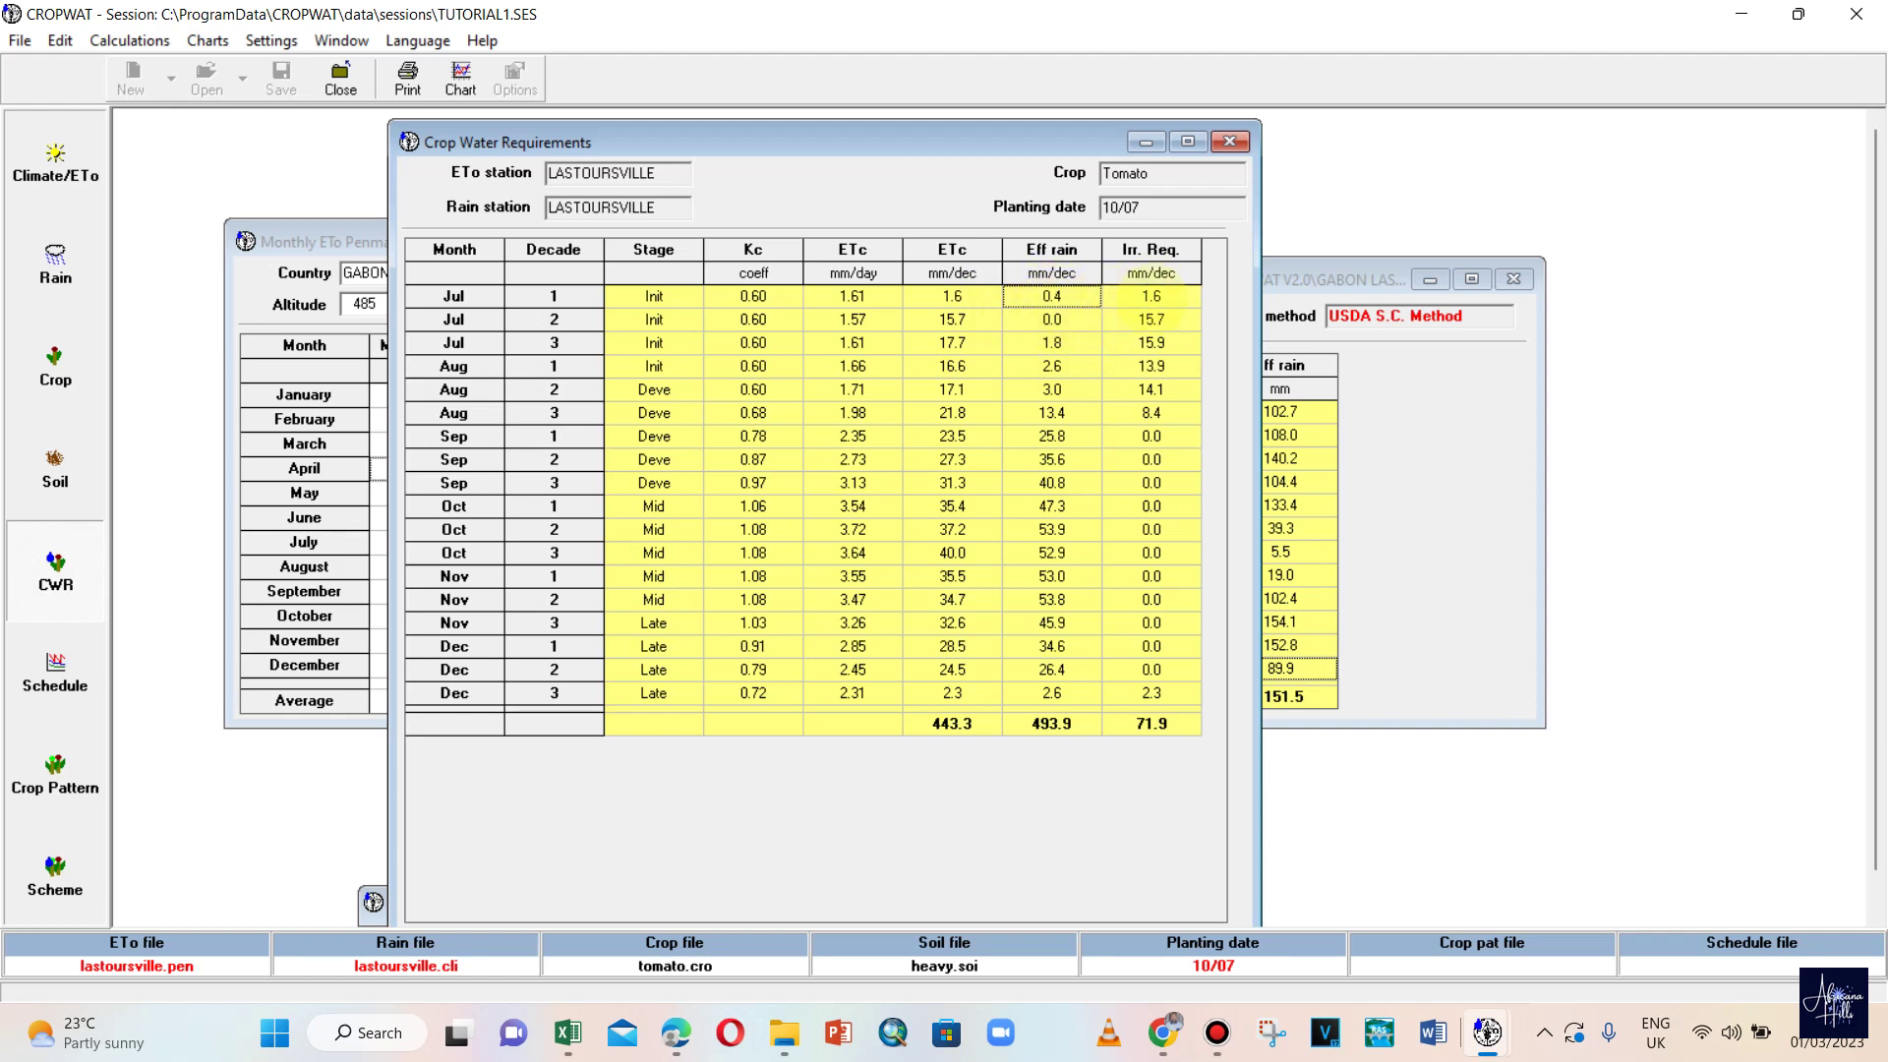
click(1155, 298)
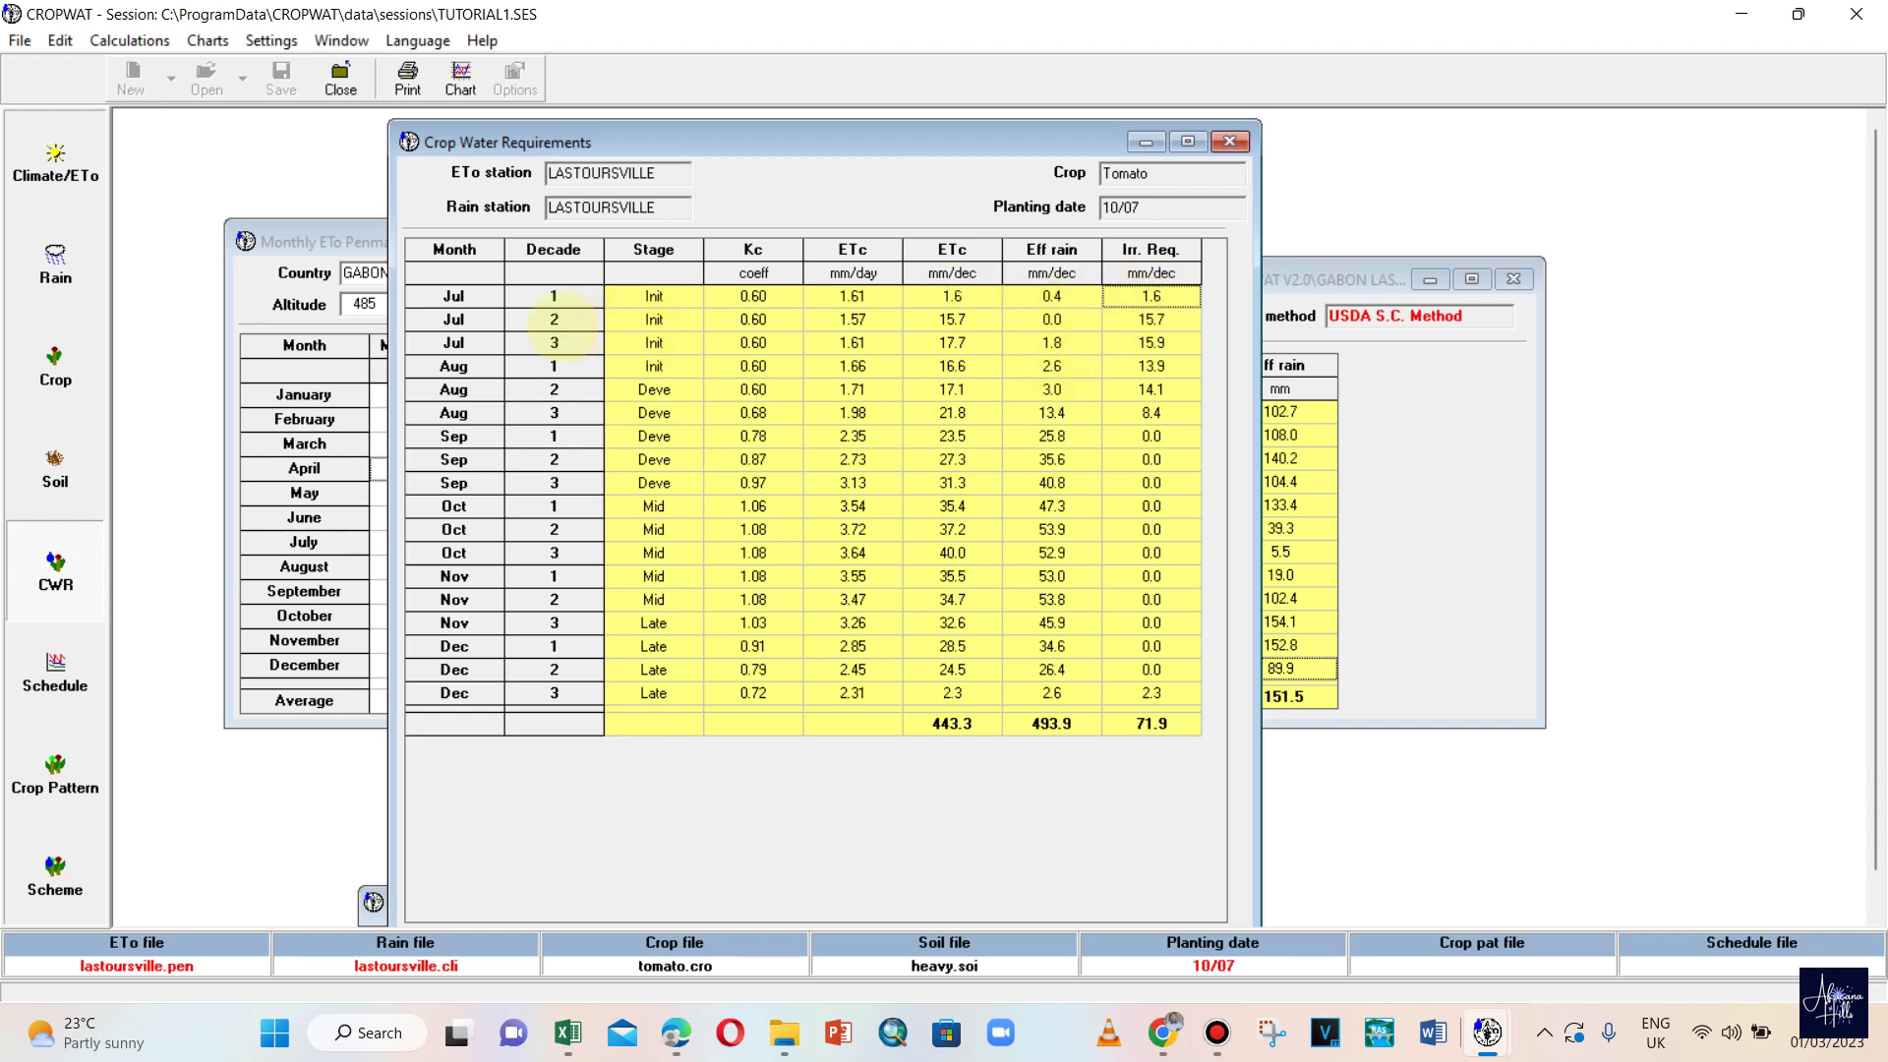
click(1051, 321)
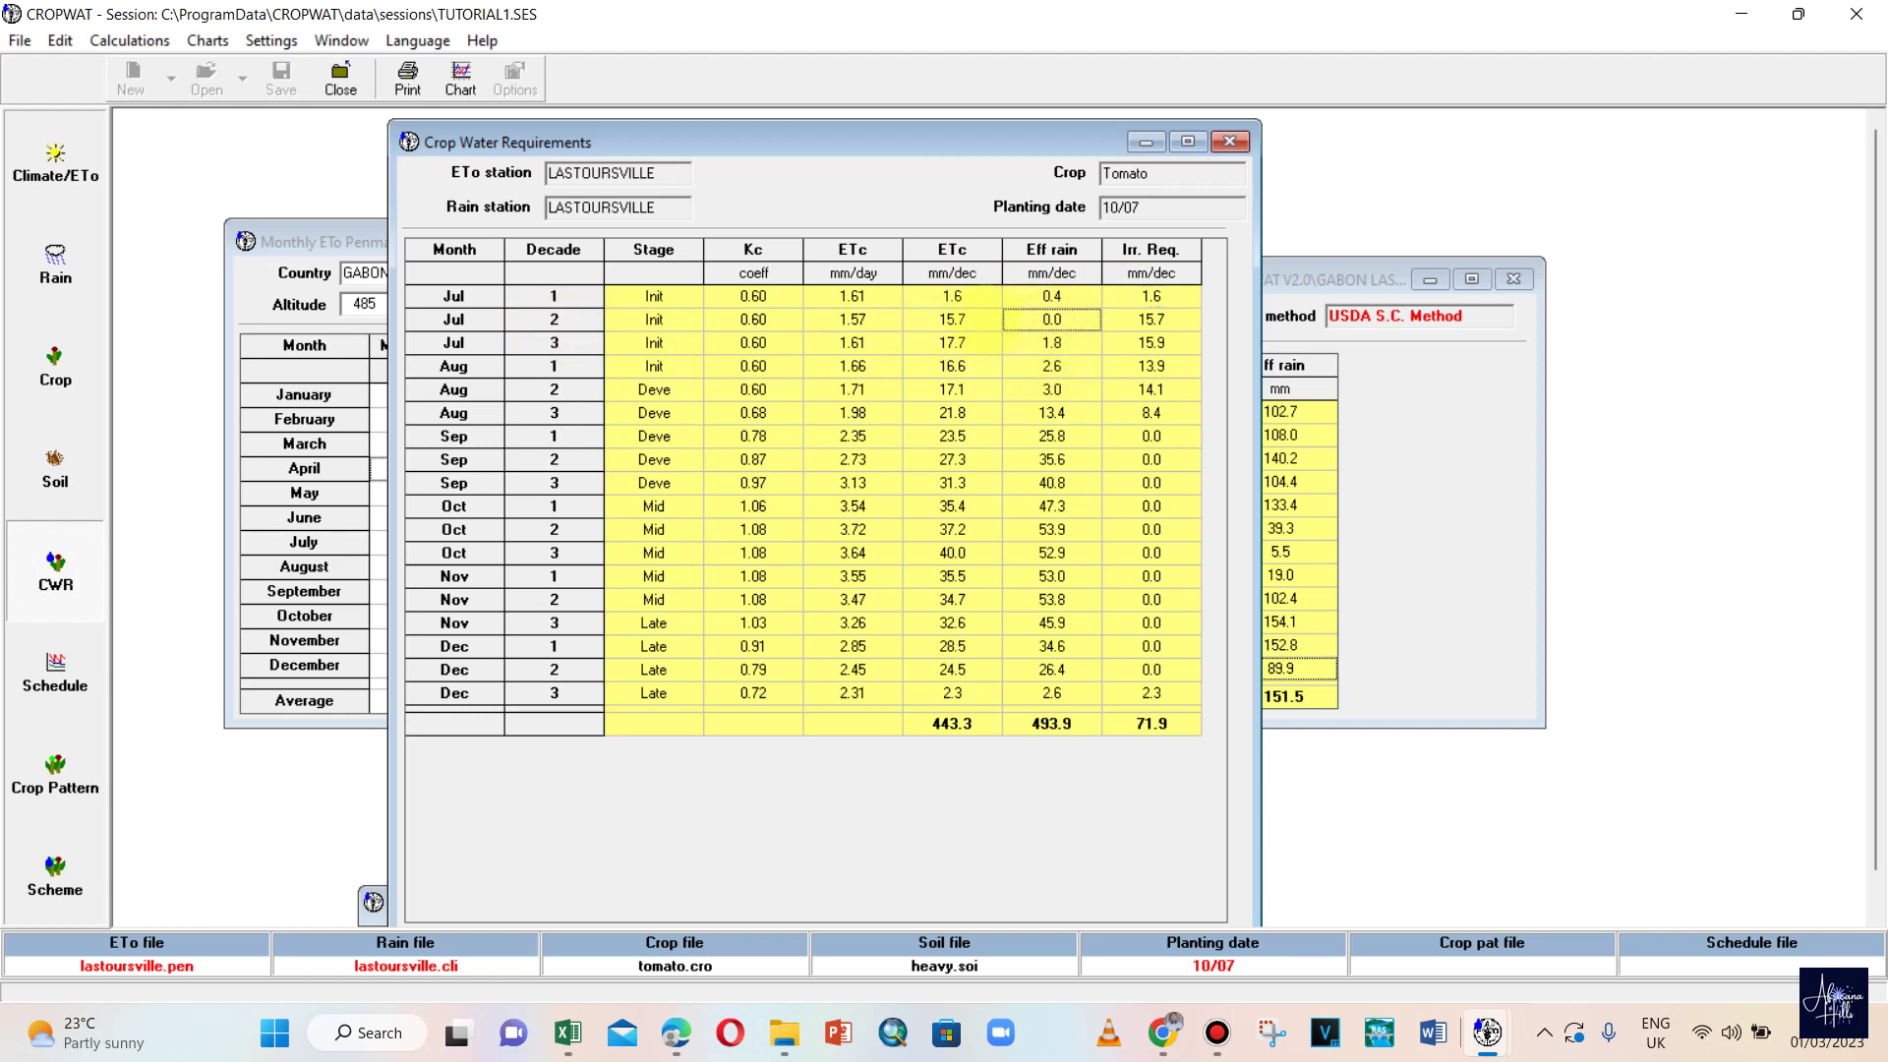
click(1150, 321)
click(952, 321)
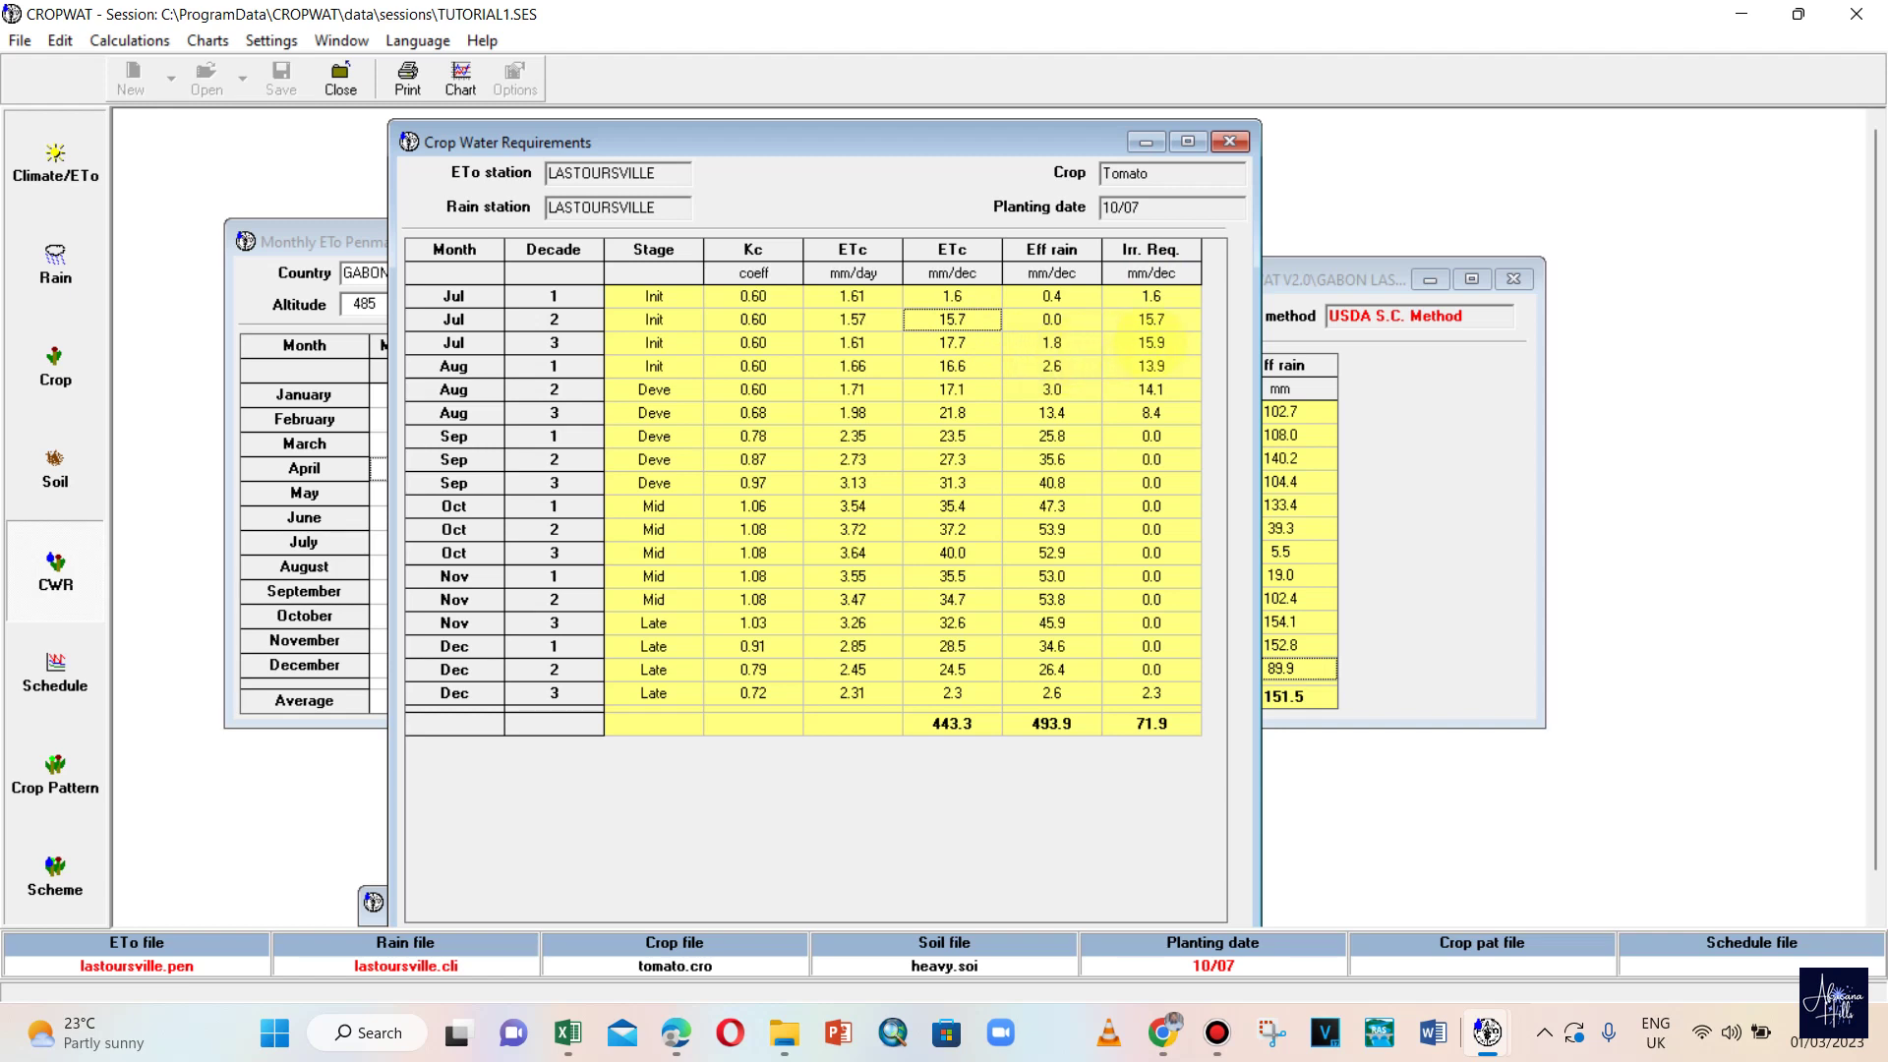
- Examine ETc and irrigation requirement from the third July decade to the second August decade
click(952, 344)
key(Right)
key(Right)
key(Down)
key(Down)
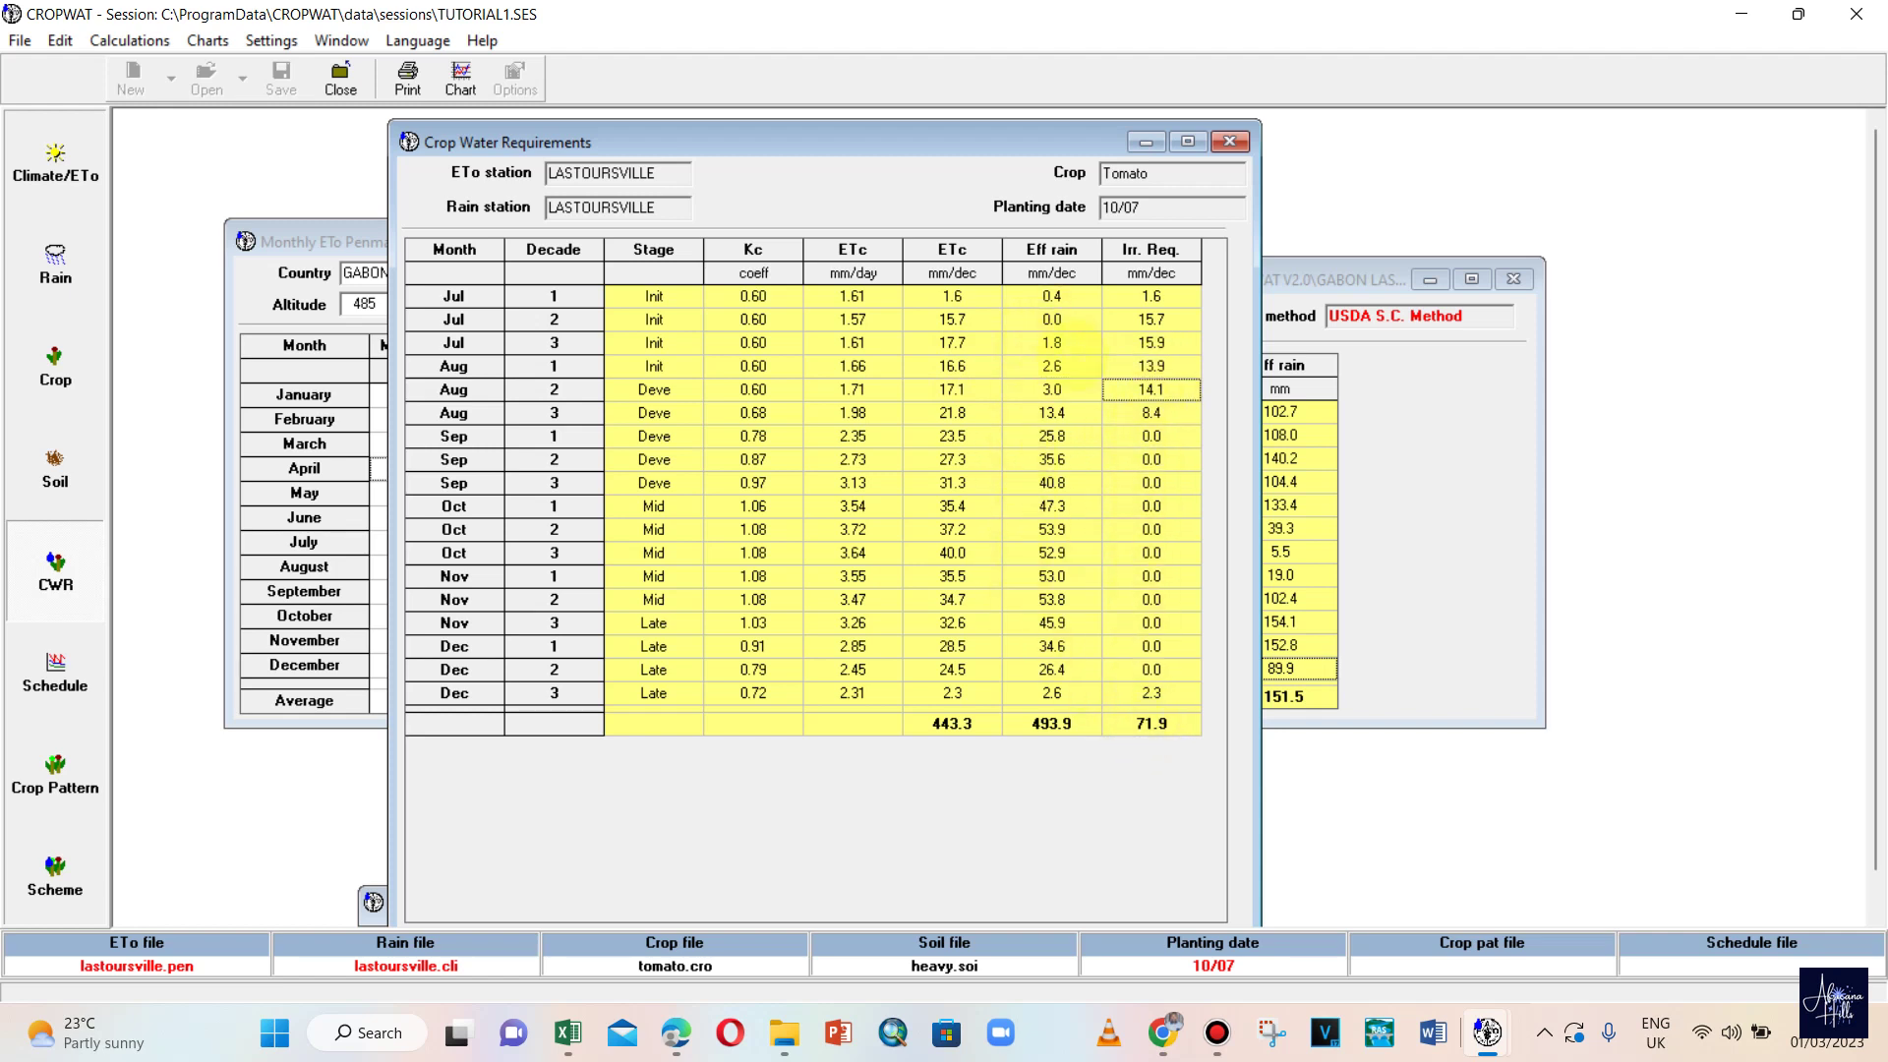
- Examine effective rain and irrigation requirement from the first September decade through the third December decade
drag(1052, 435, 1050, 646)
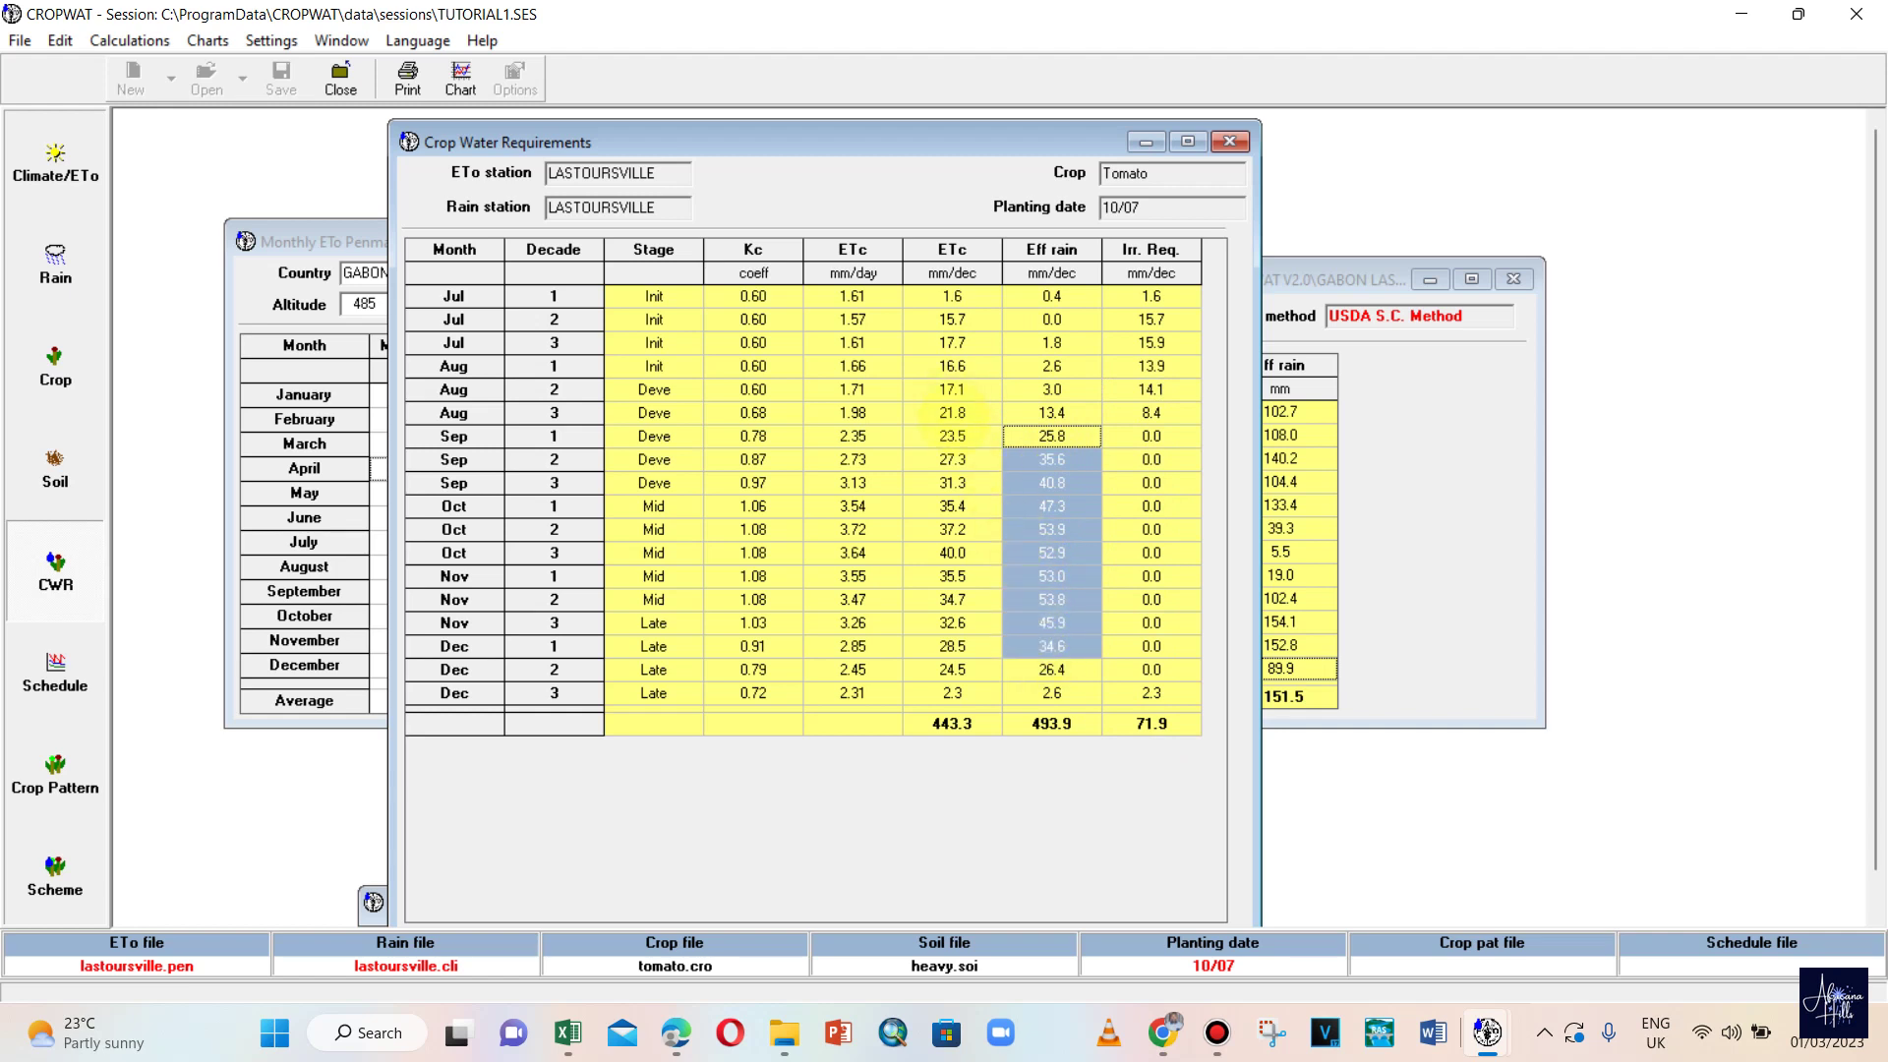
drag(1166, 436, 1153, 669)
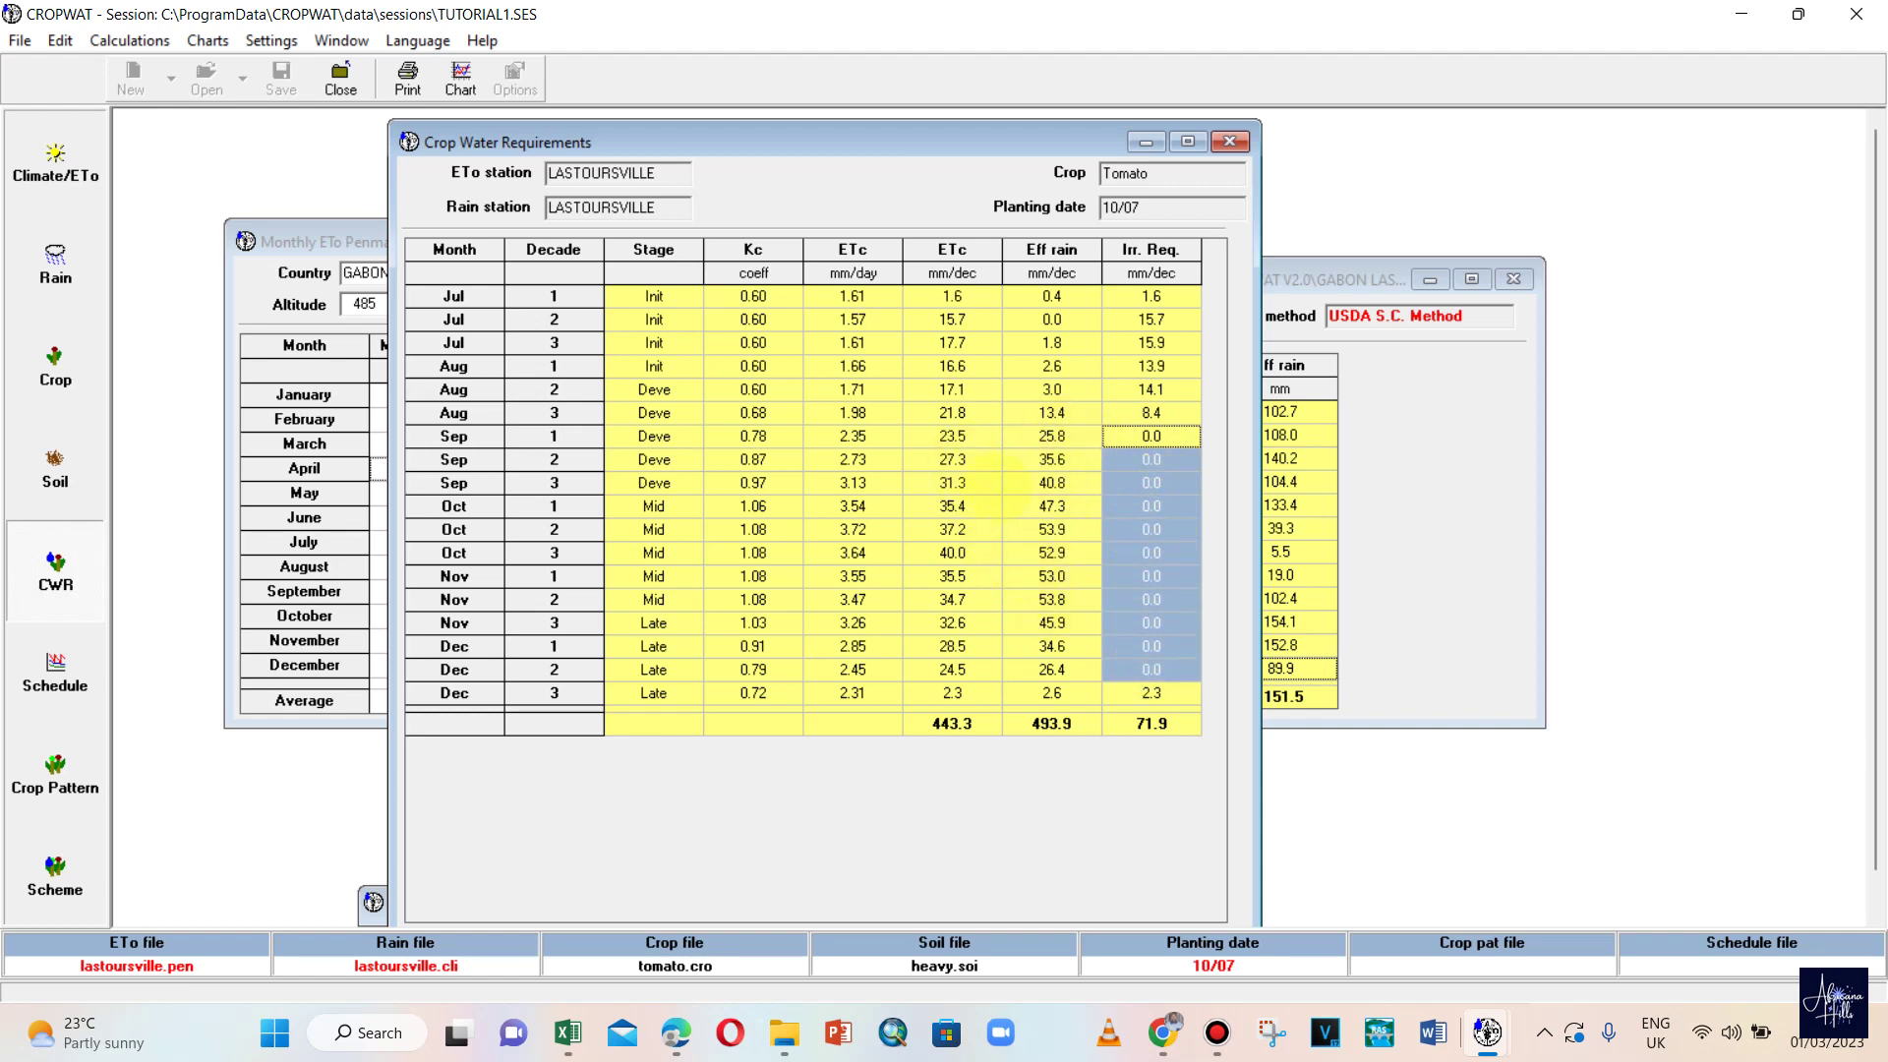
drag(1152, 460, 1161, 667)
click(1151, 693)
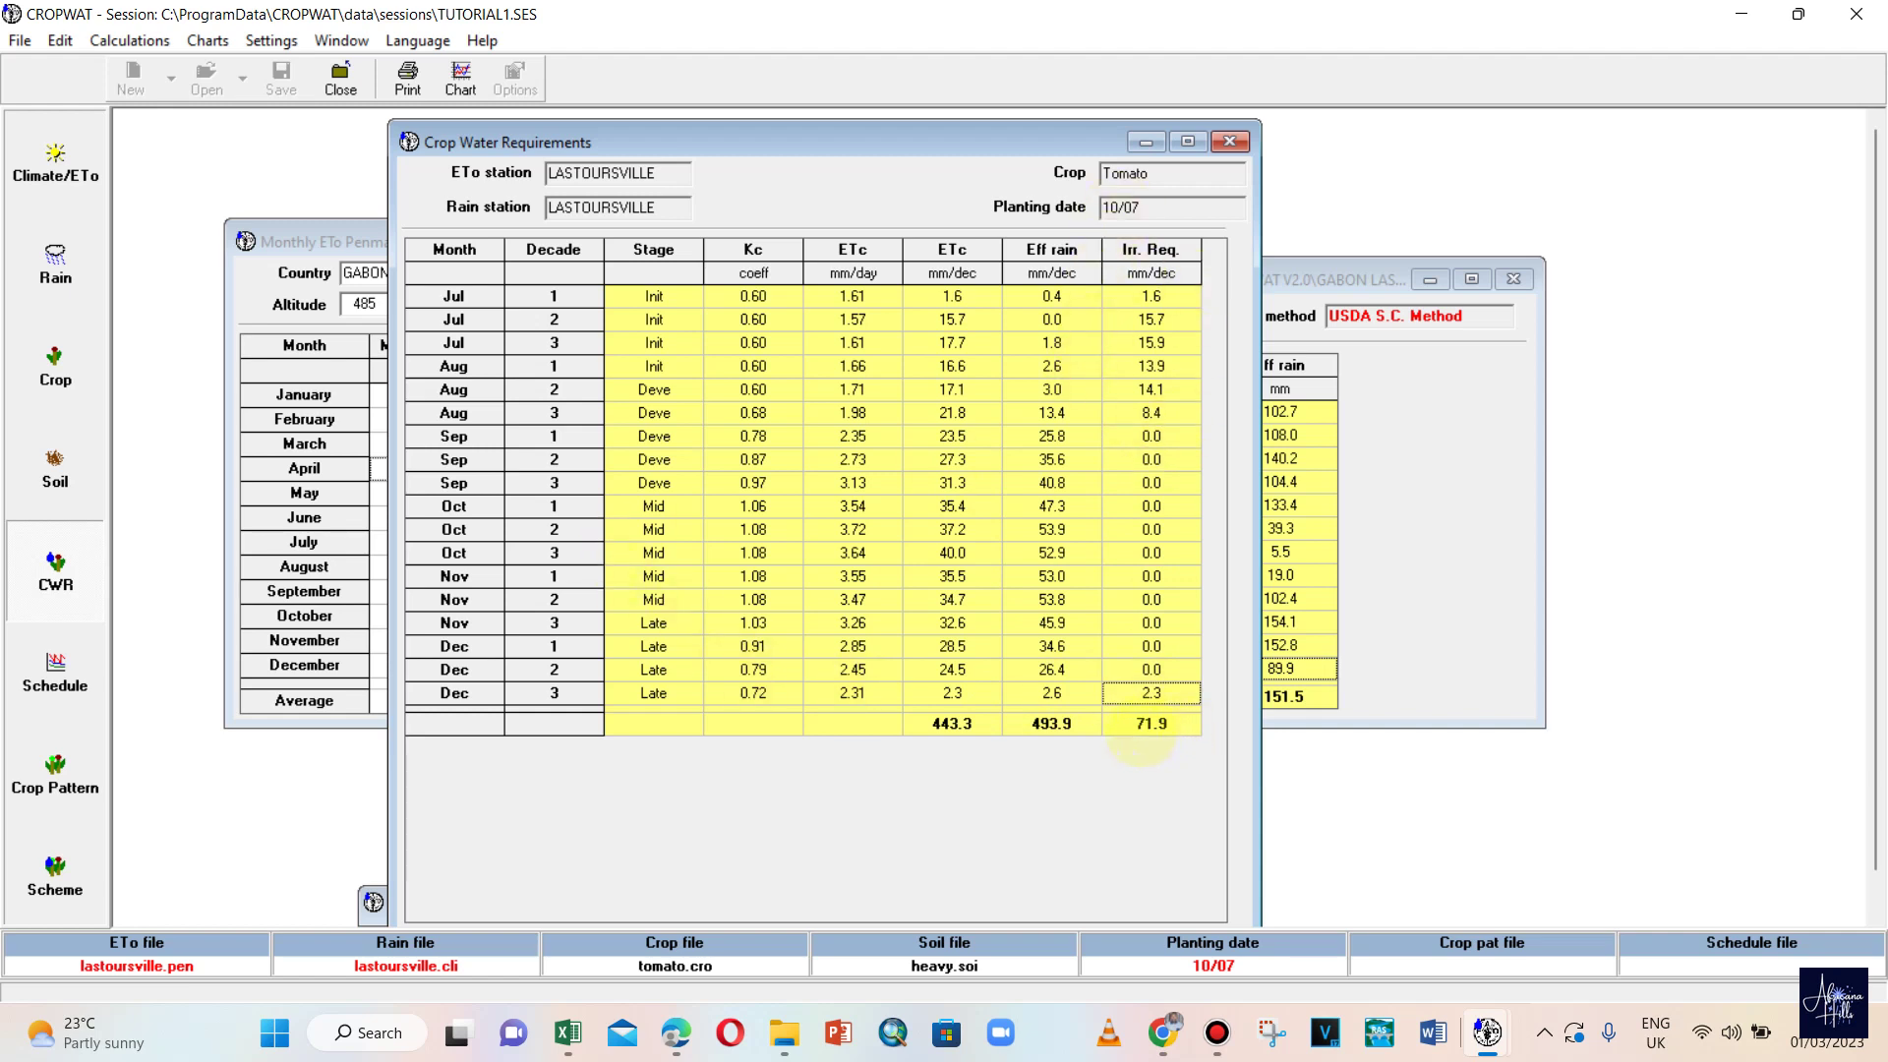
- Compare the seasonal totals of ETc, effective rain and irrigation requirement in the table's last row
click(1169, 732)
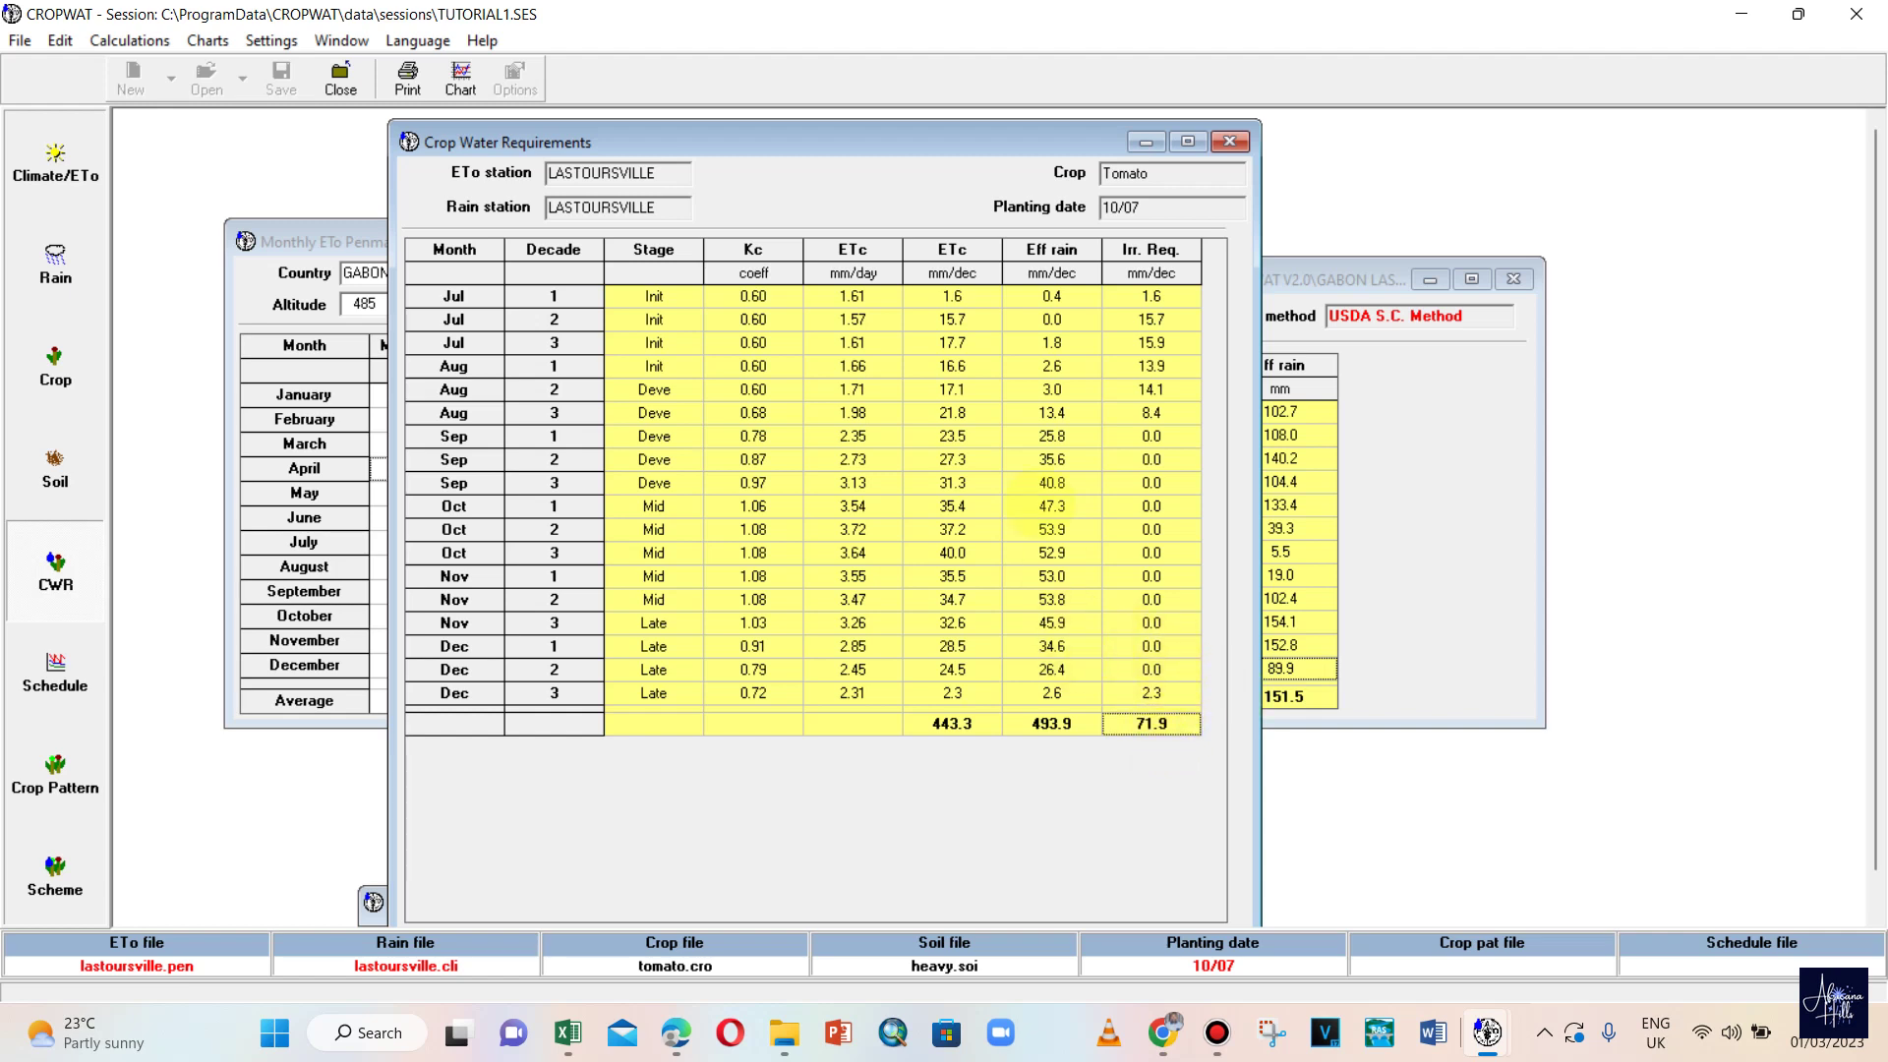
click(980, 730)
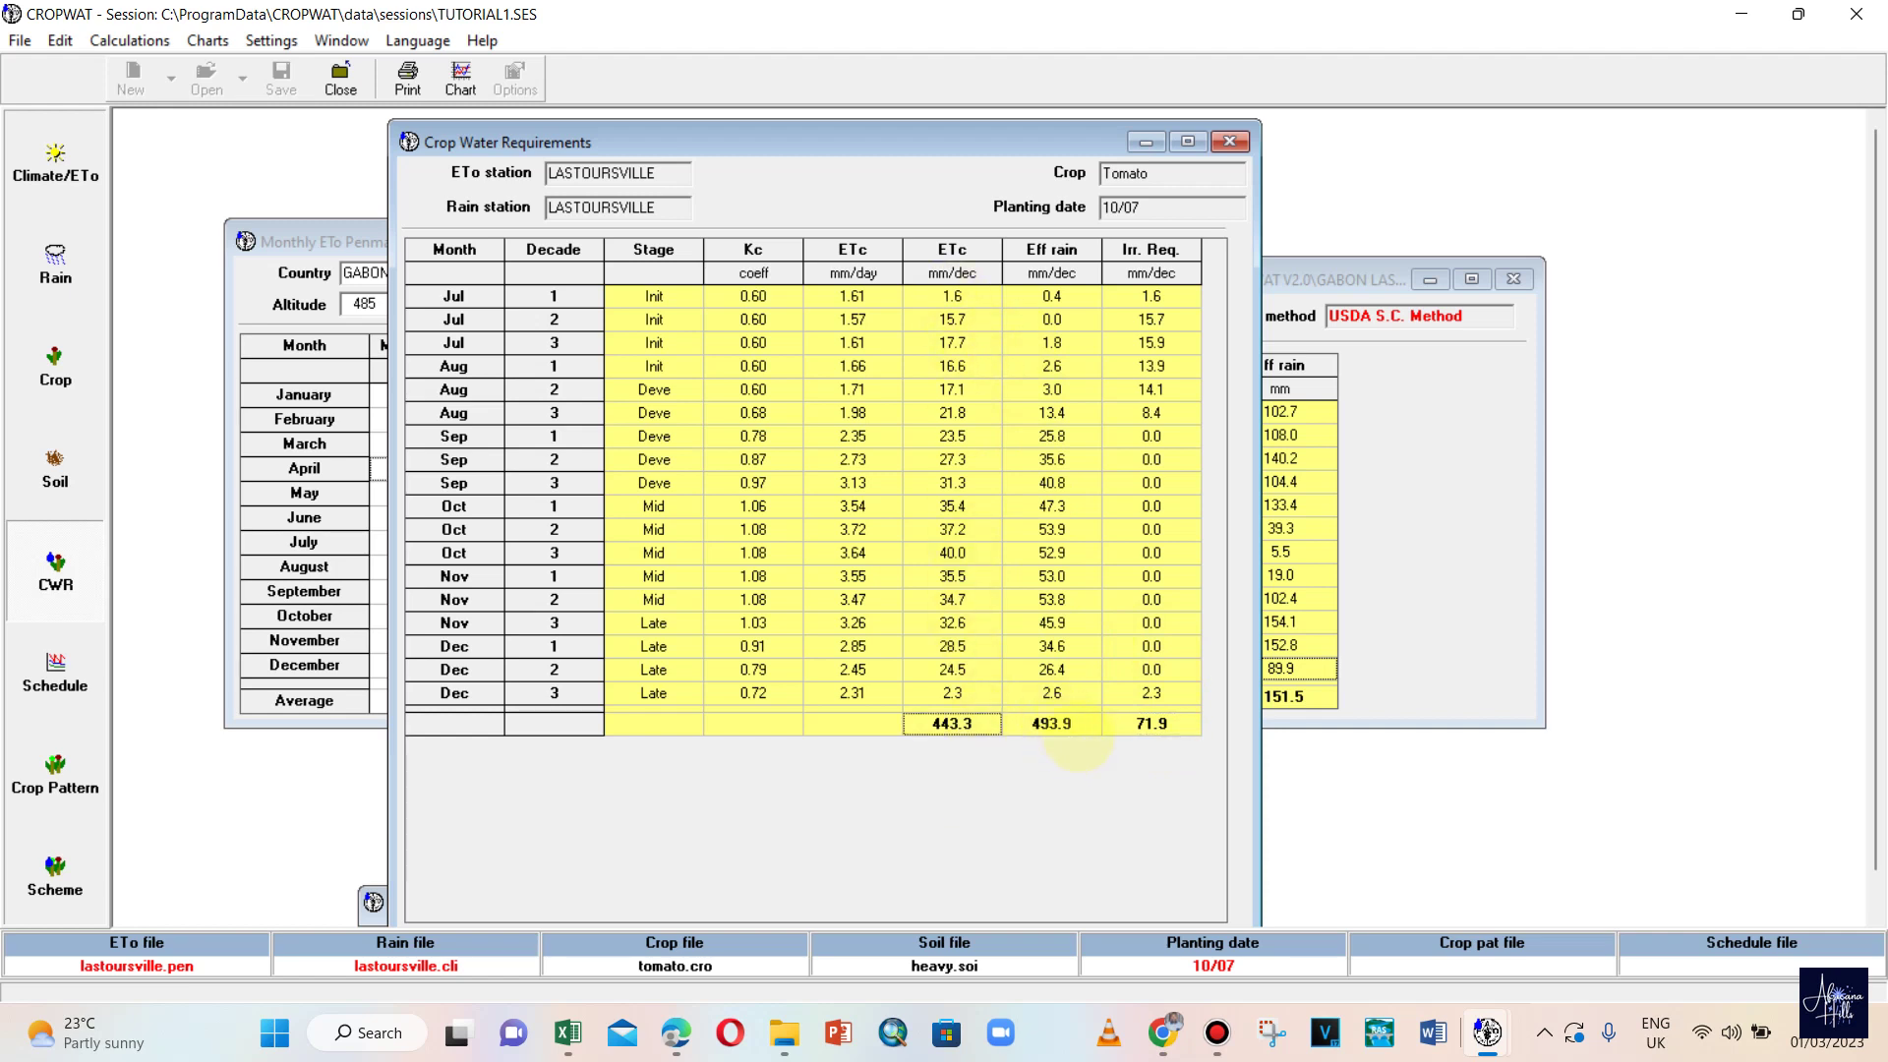
click(1074, 732)
click(1149, 732)
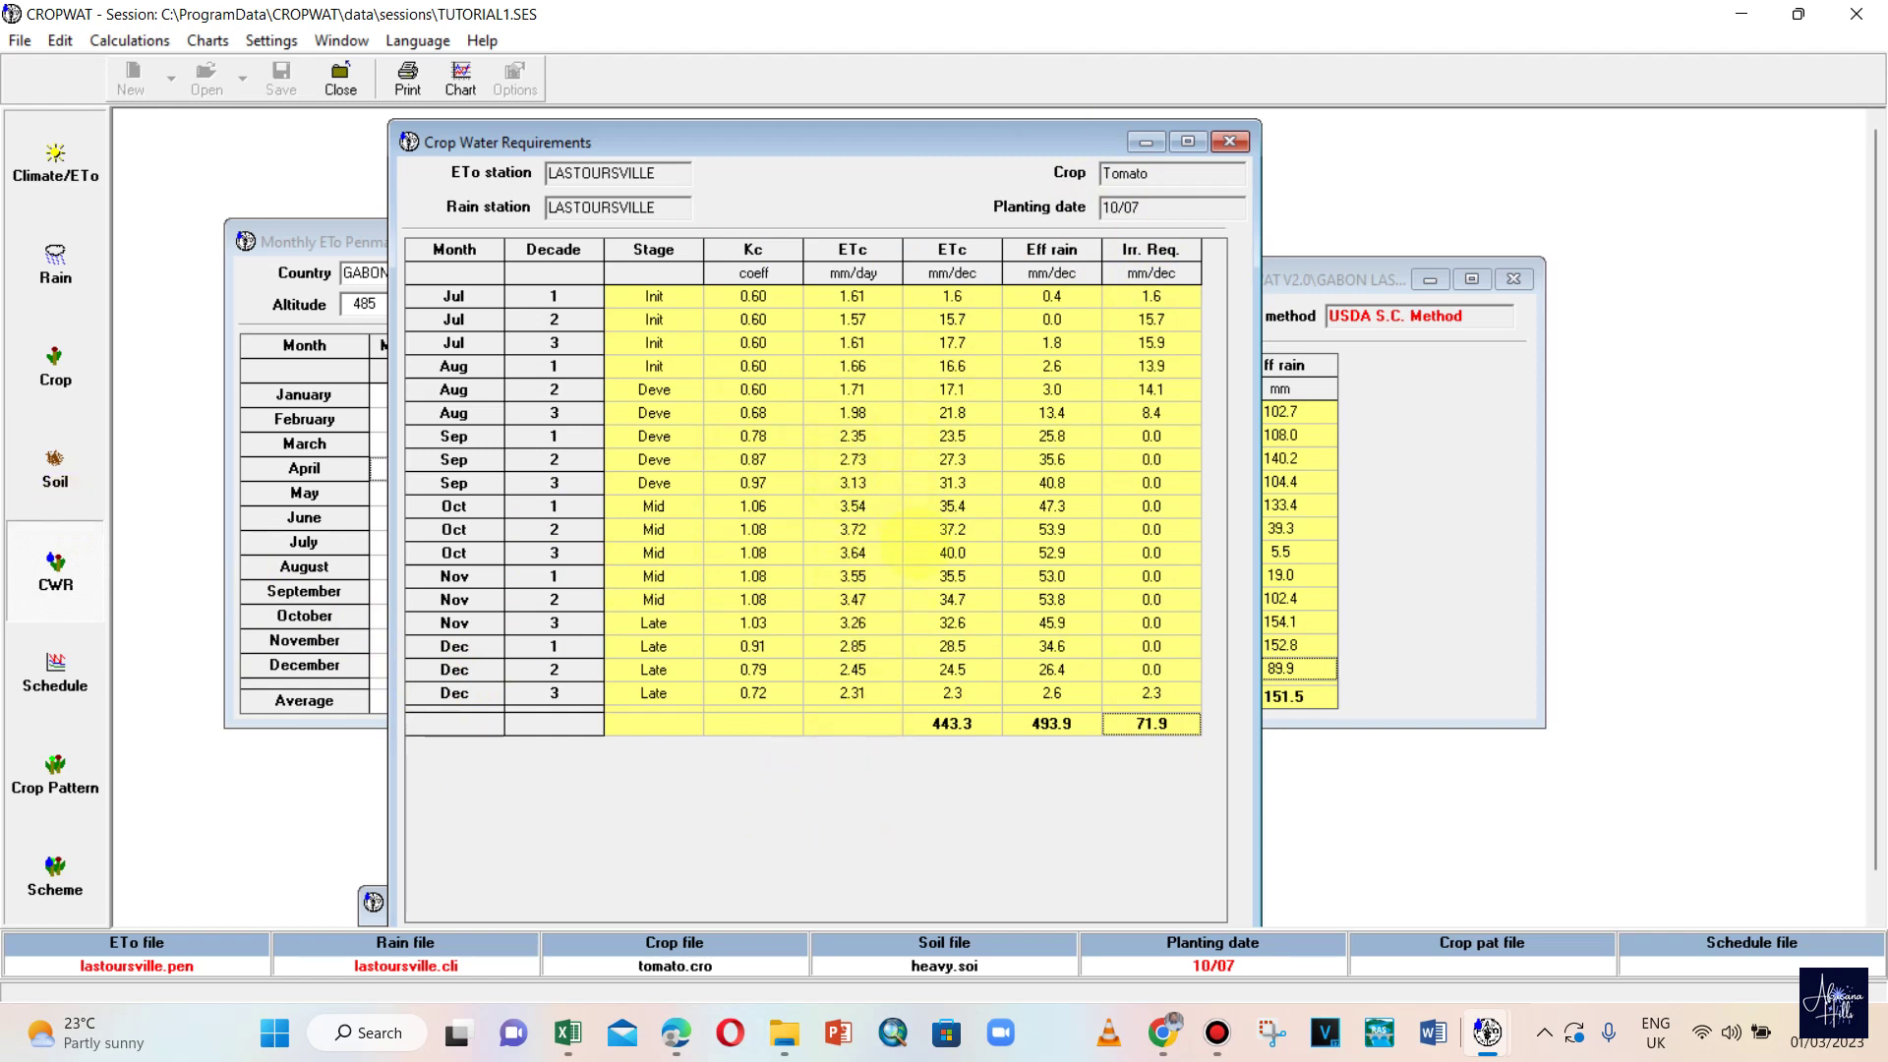
- Switch to the Excel workbook to review the copied climate and crop water tables, and return to CROPWAT's Crop Water Requirements table
mouse_move(580, 1033)
click(678, 866)
scroll(679, 866, up, 4)
scroll(679, 865, down, 3)
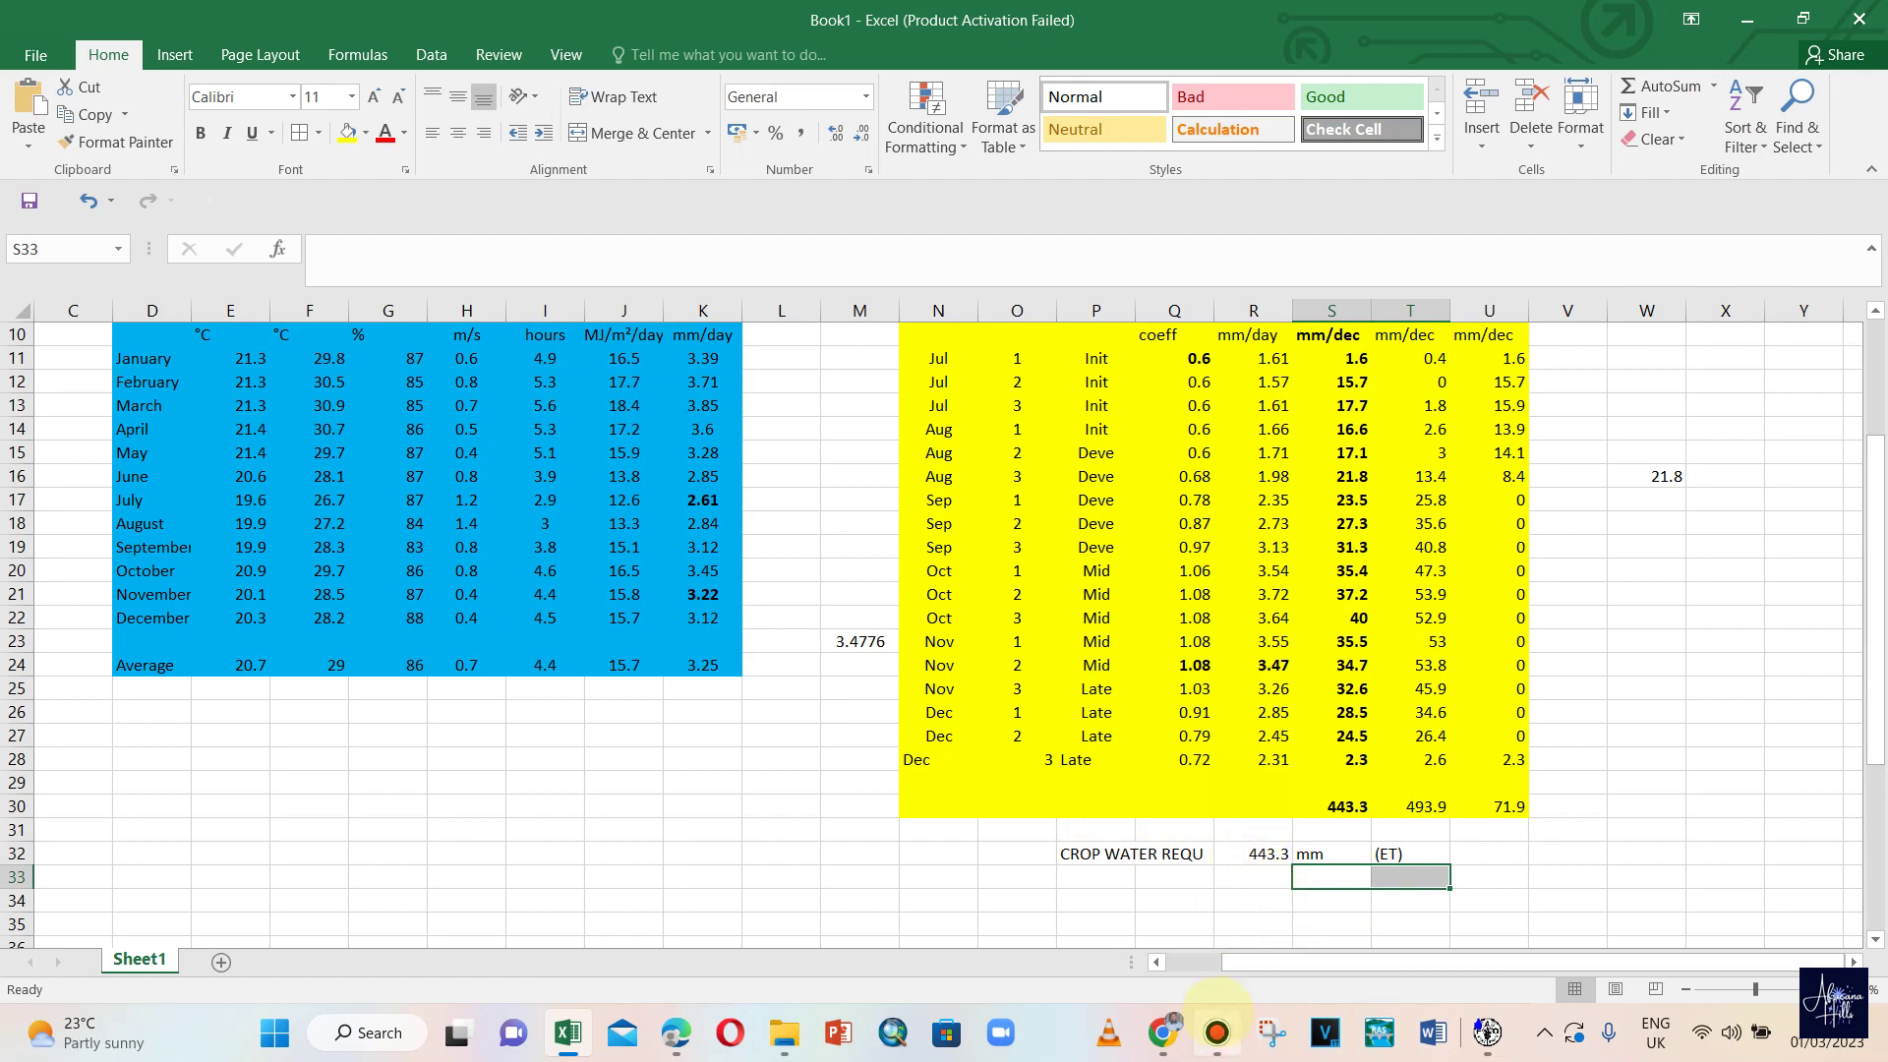
mouse_move(1487, 1032)
click(1393, 914)
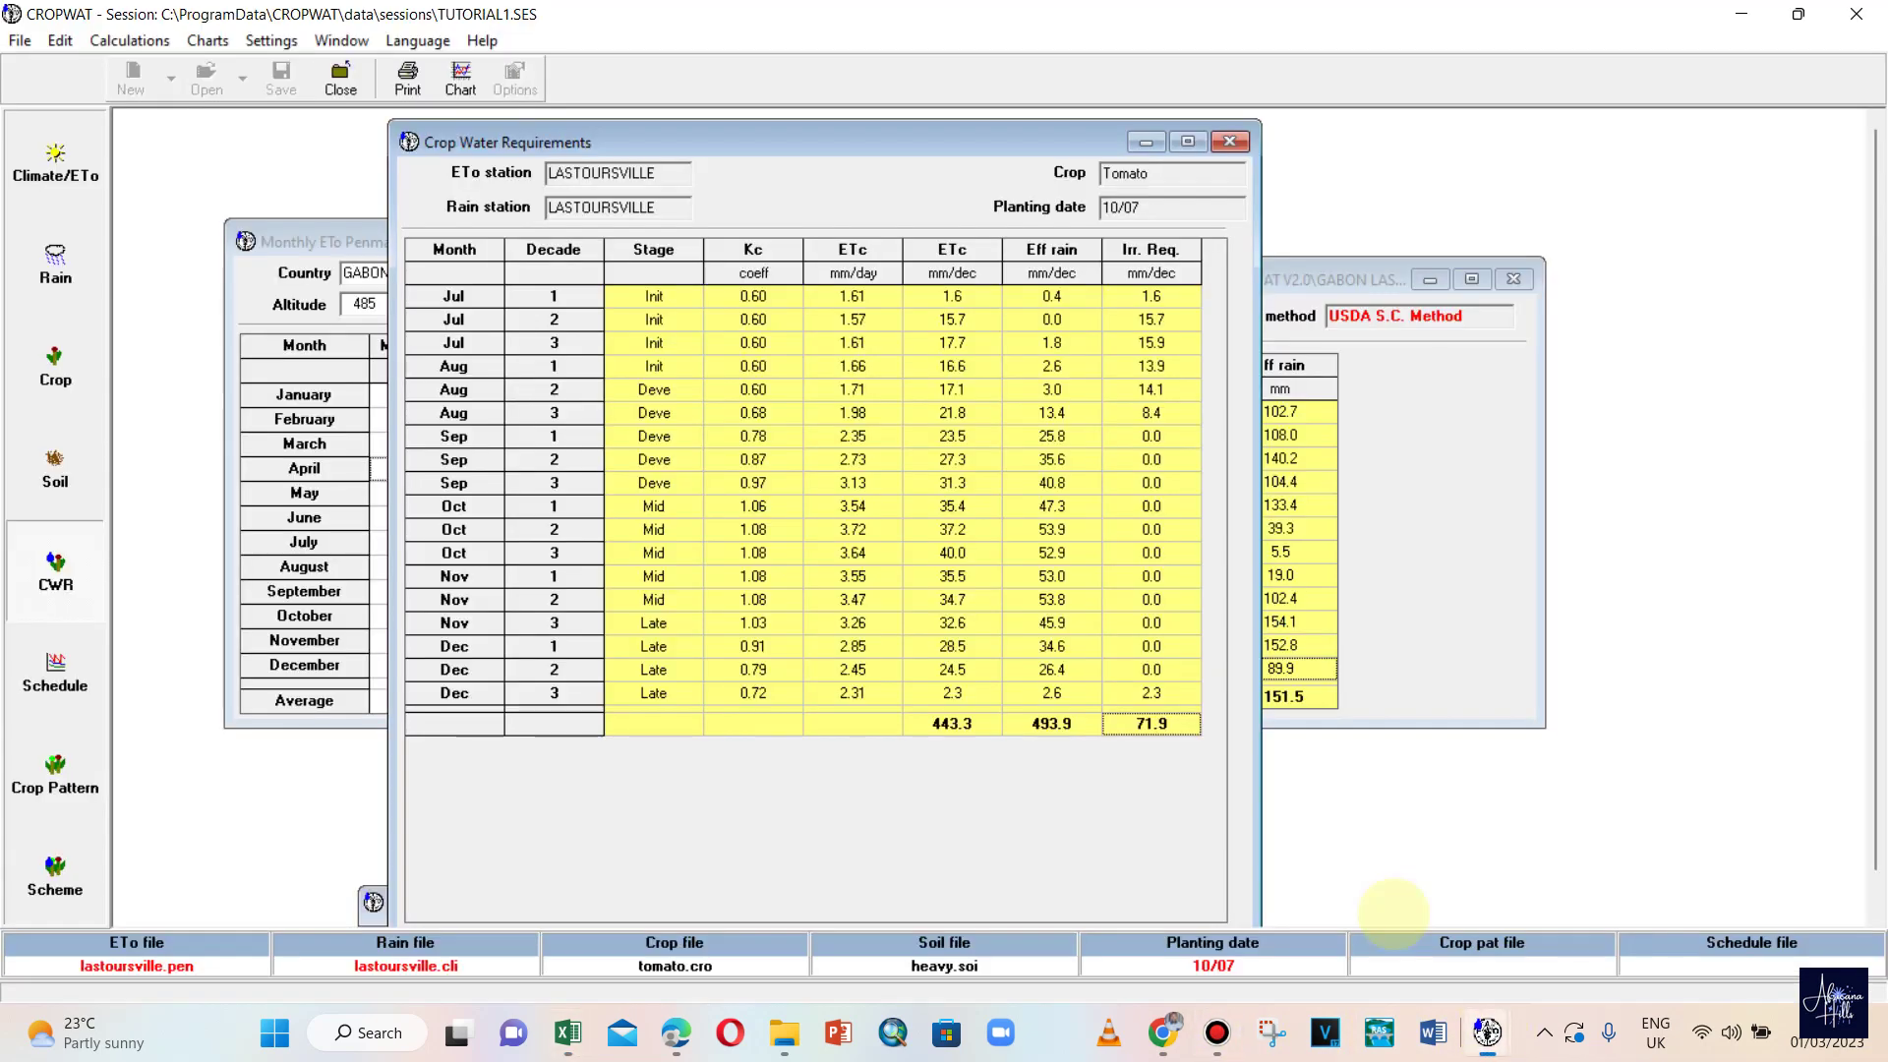